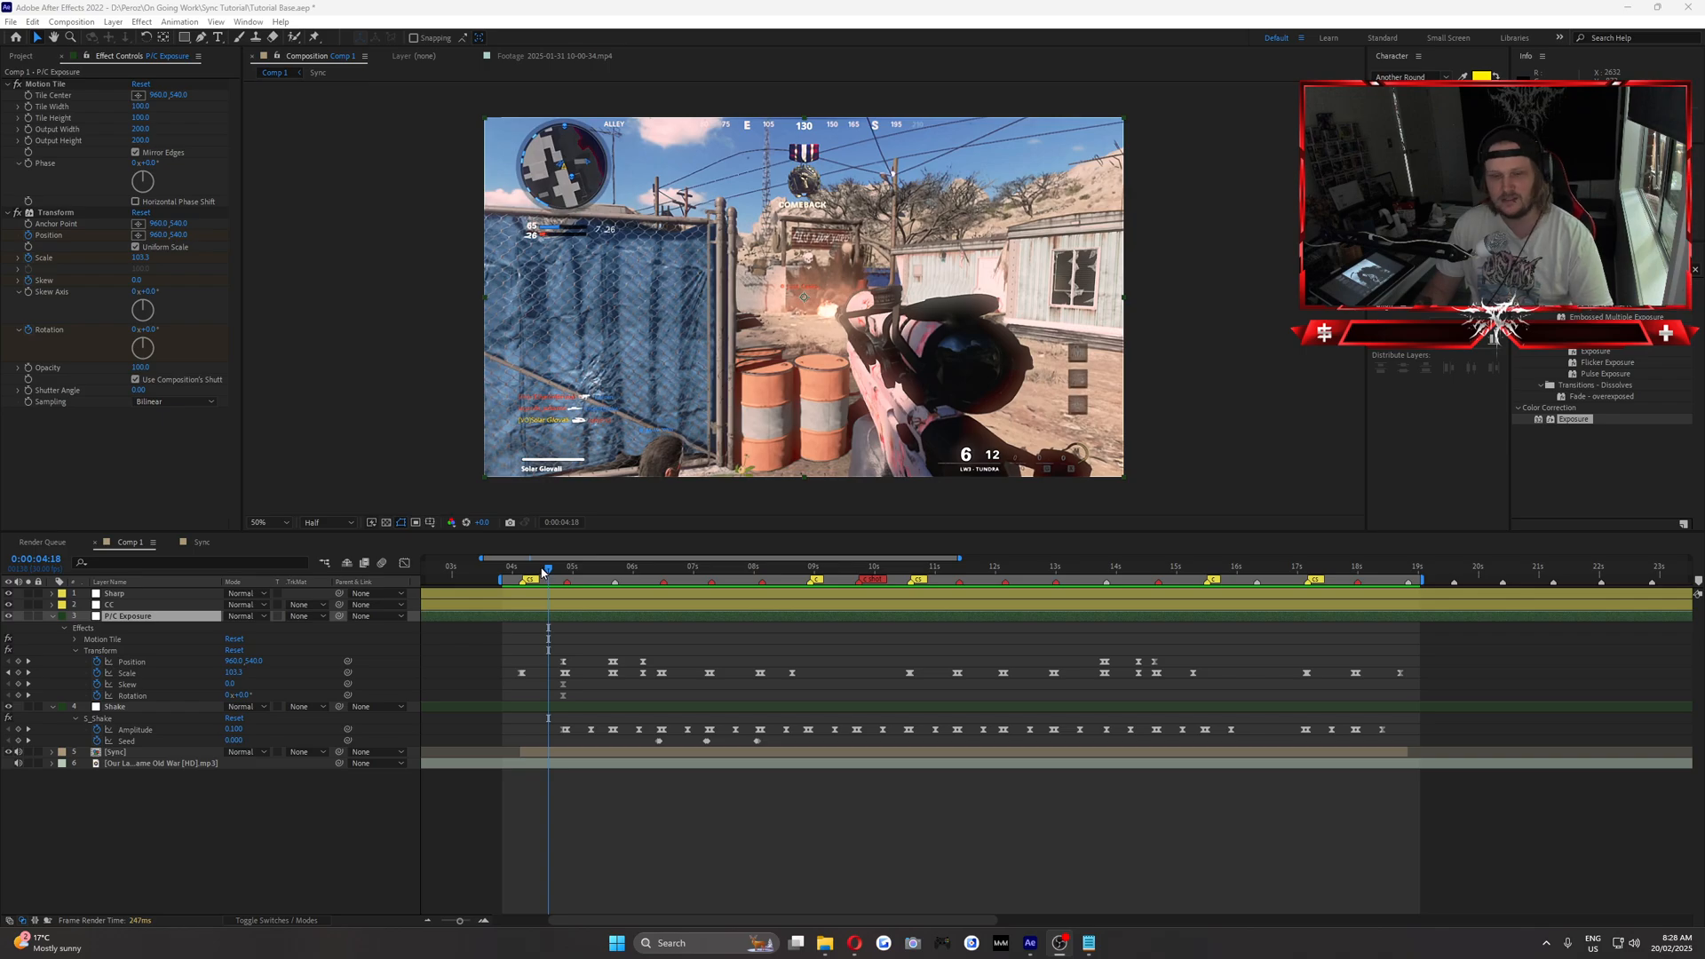
# Play and scrub through the opening seconds of Comp 1 to review the existing sync, zooms and shakes.
pyautogui.moveTo(544, 570); pyautogui.dragTo(512, 570)
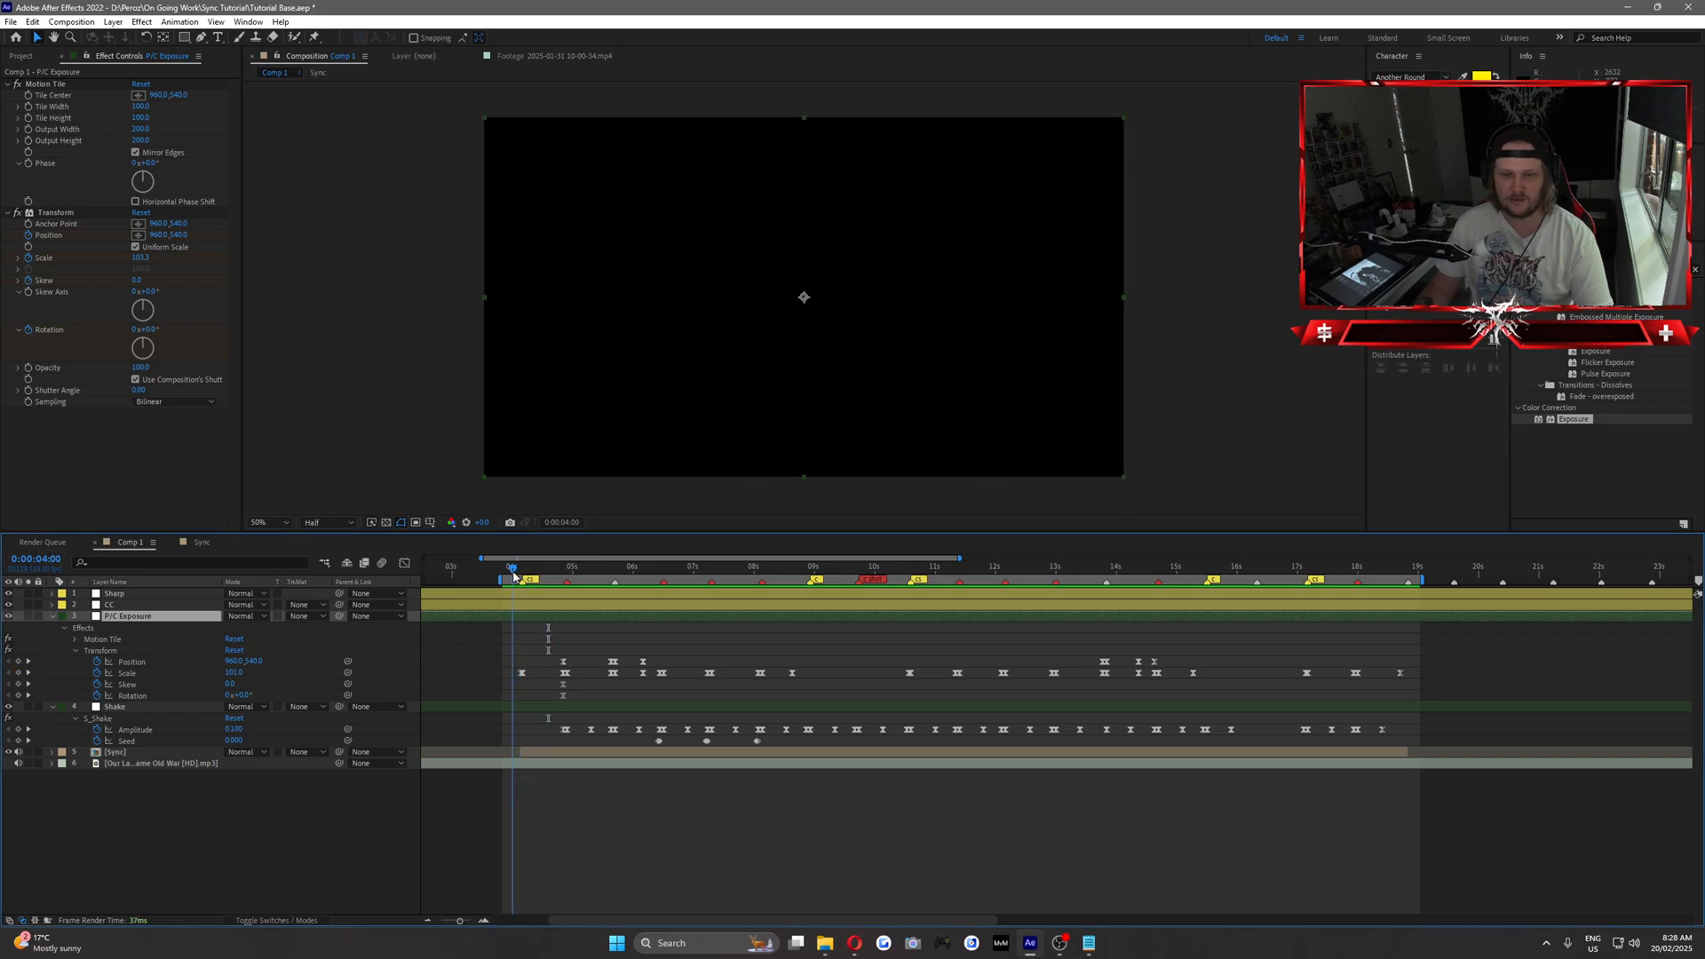
pyautogui.press('space')
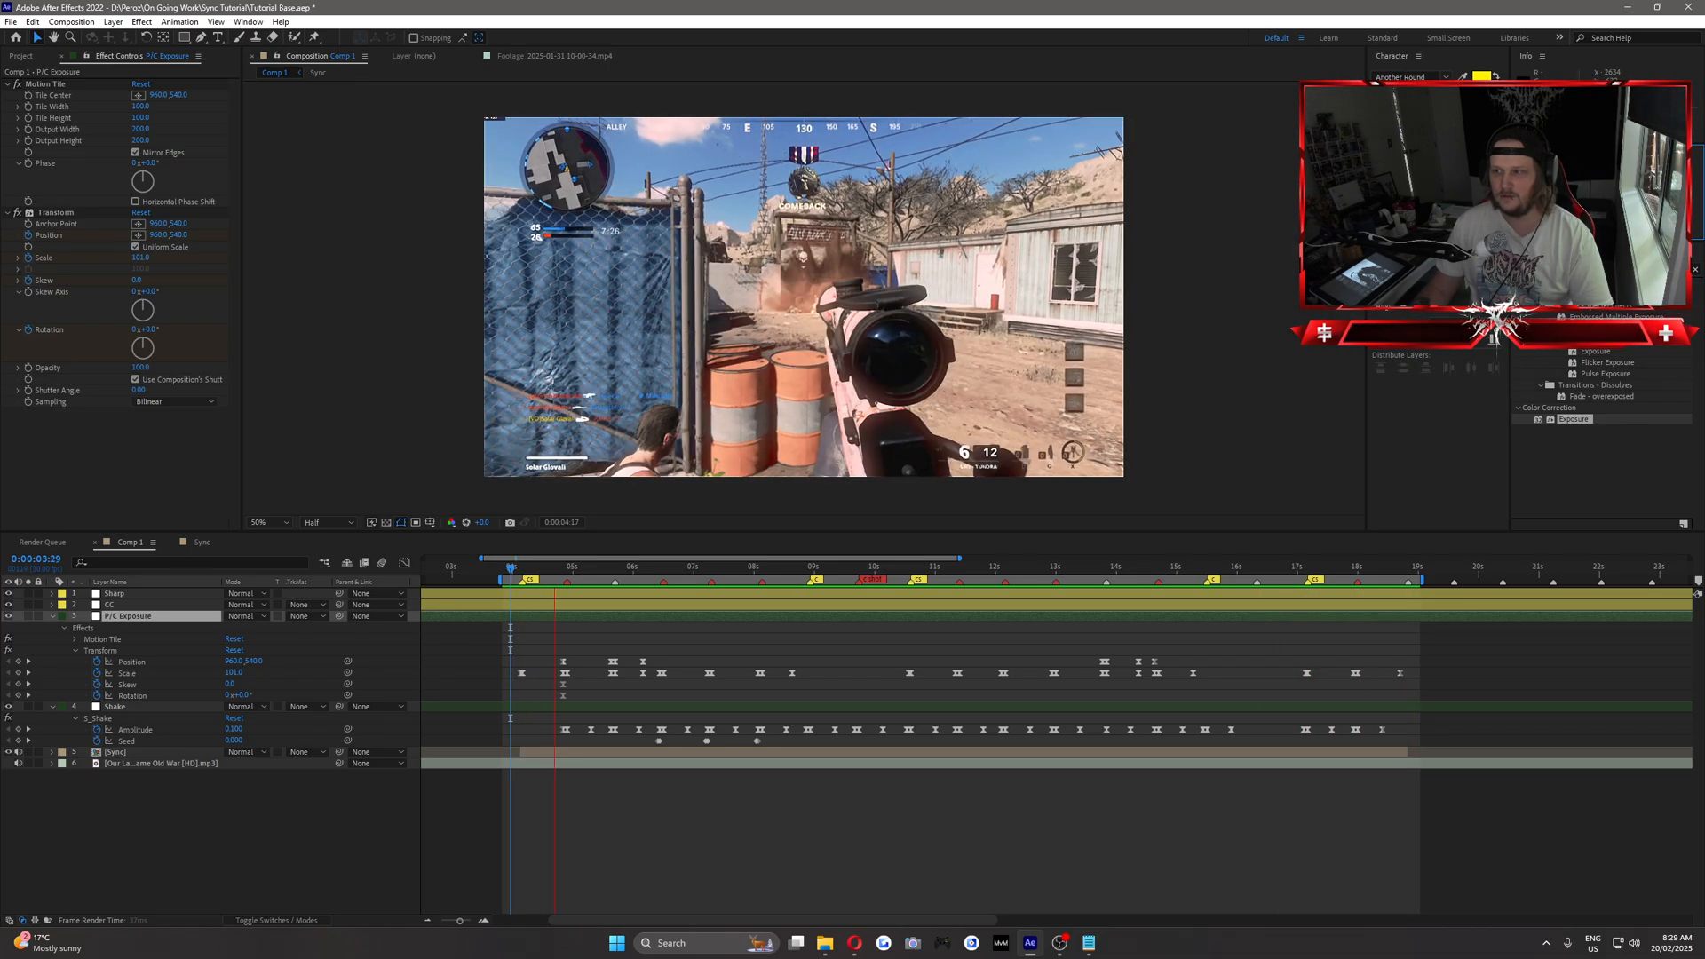
pyautogui.press('space')
pyautogui.moveTo(553, 576)
pyautogui.mouseDown()
pyautogui.moveTo(643, 573)
pyautogui.moveTo(530, 578)
pyautogui.mouseUp()
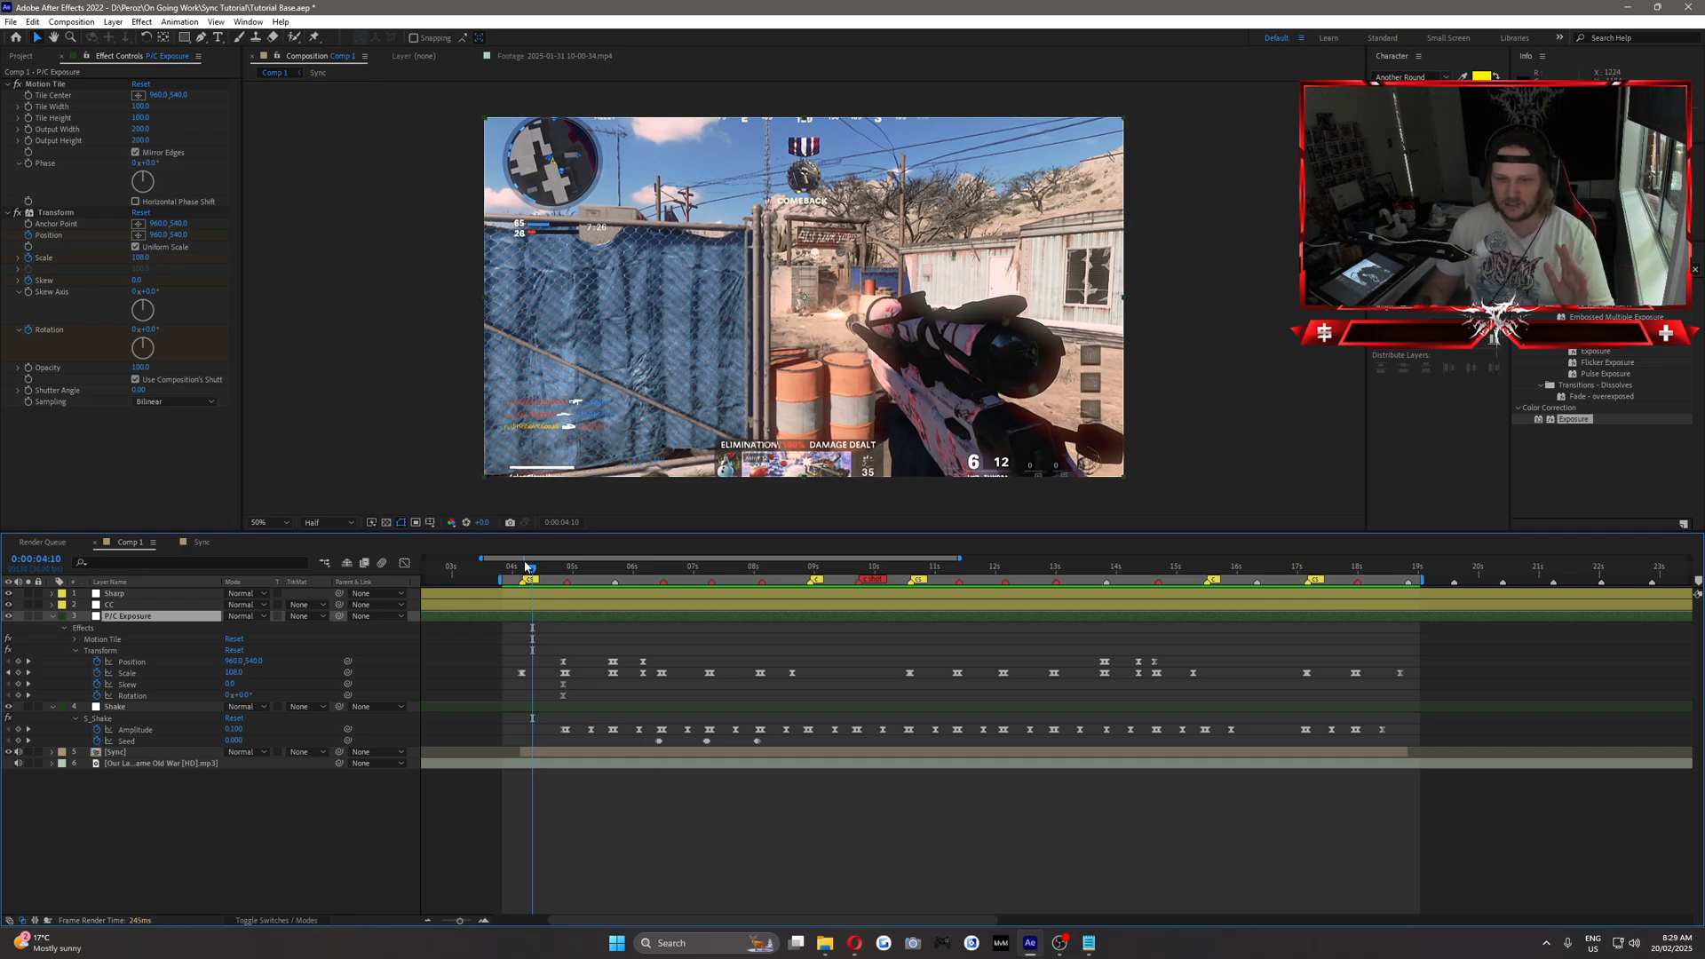
pyautogui.moveTo(533, 568); pyautogui.dragTo(537, 622)
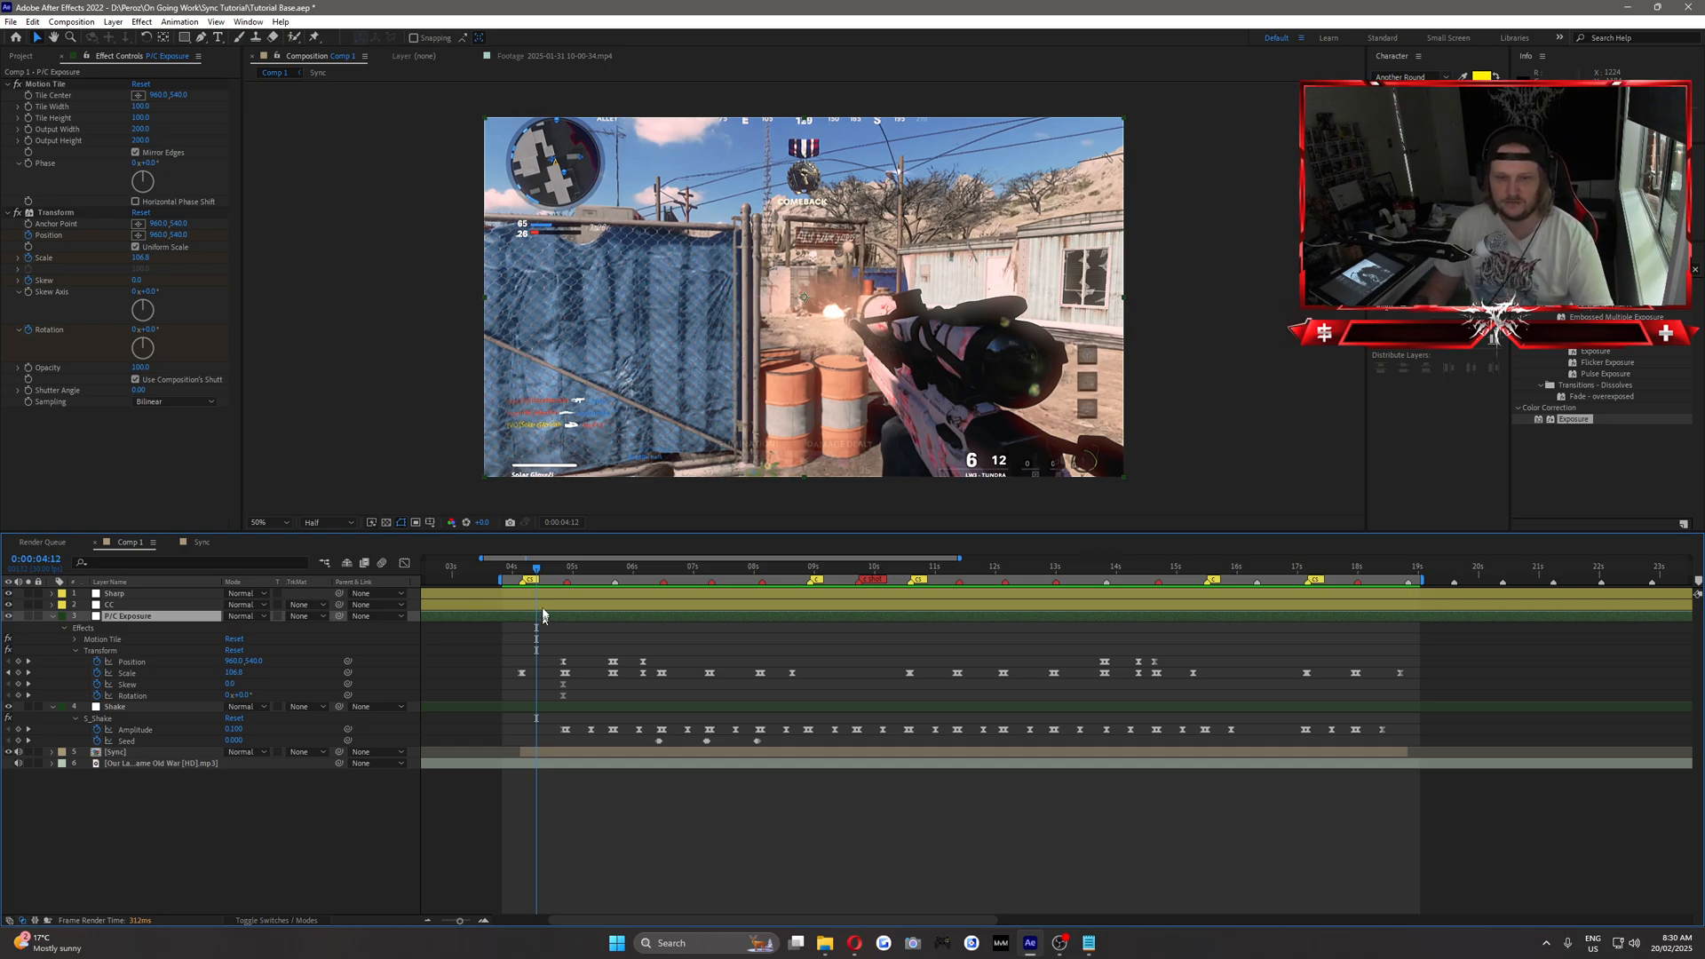
pyautogui.click(548, 569)
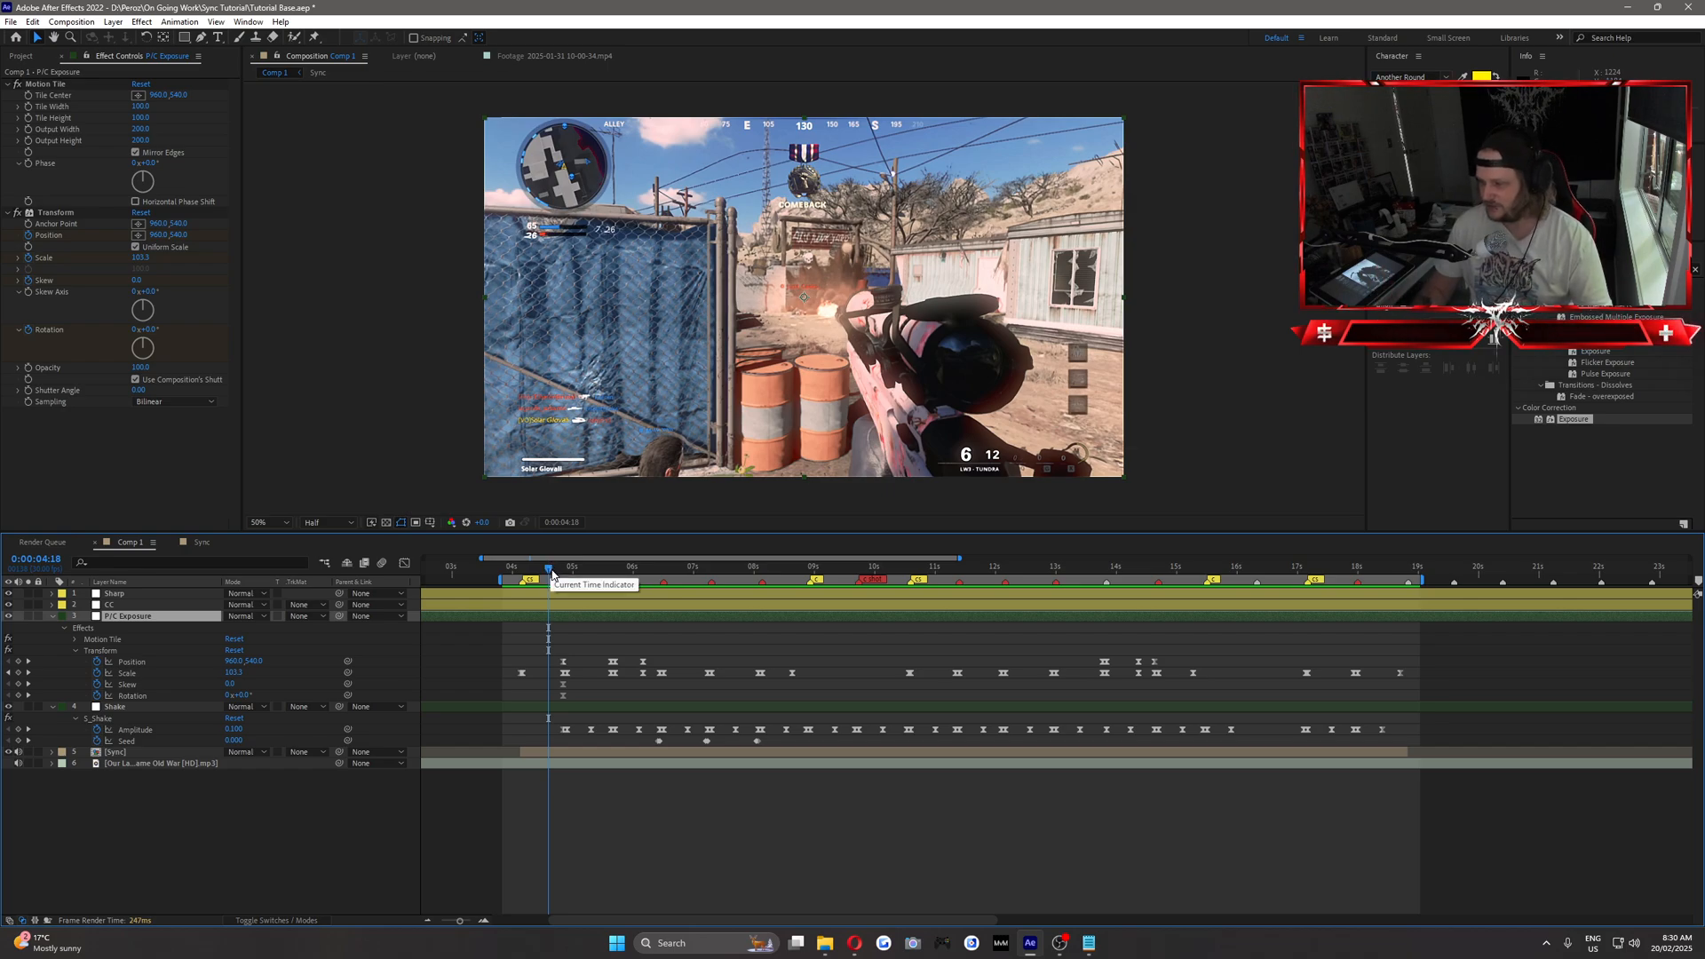
pyautogui.click(1086, 940)
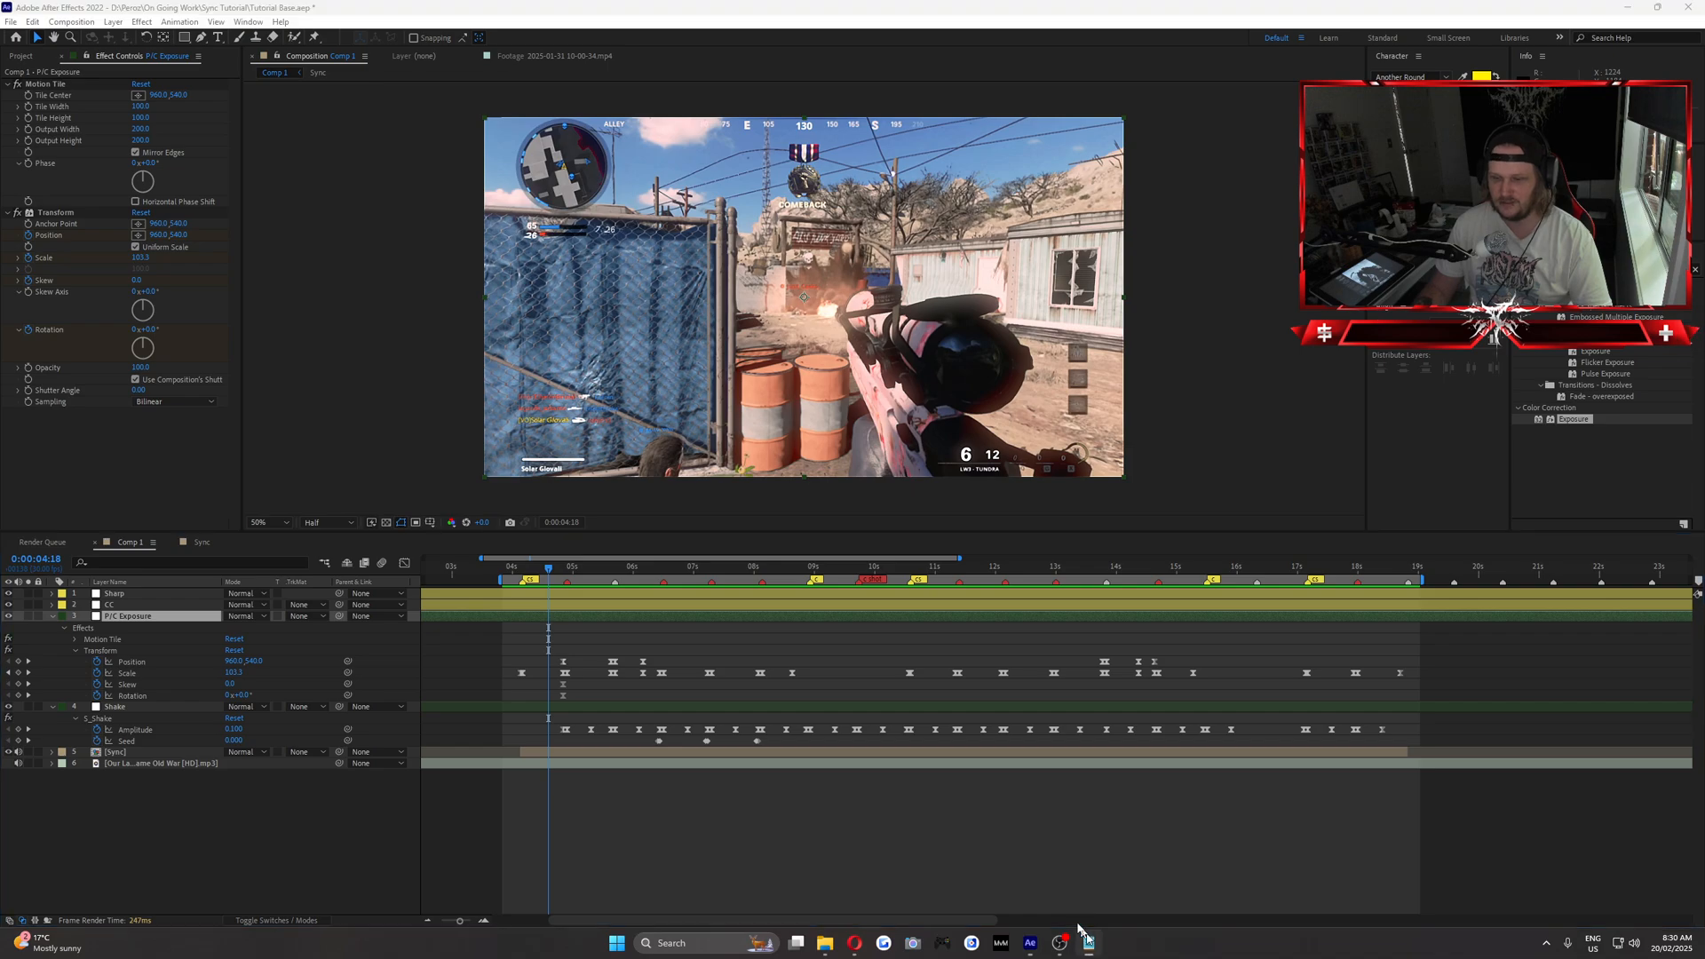
pyautogui.click(576, 6)
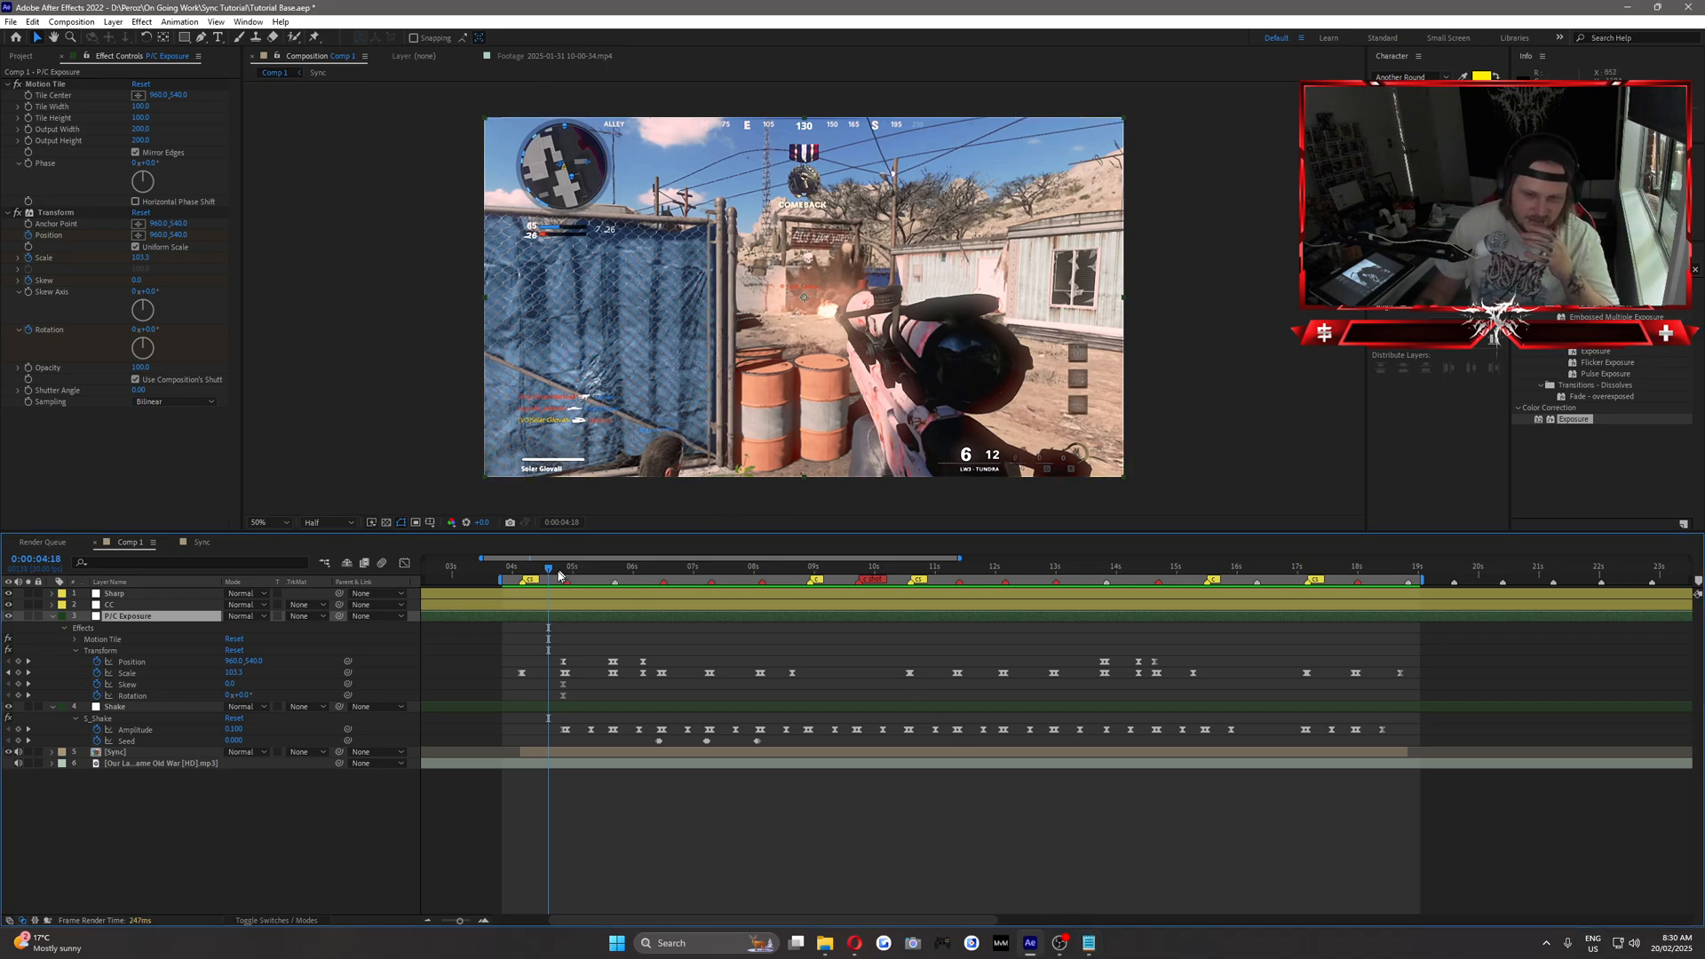
pyautogui.moveTo(534, 572)
pyautogui.mouseDown()
pyautogui.moveTo(512, 574)
pyautogui.moveTo(542, 577)
pyautogui.mouseUp()
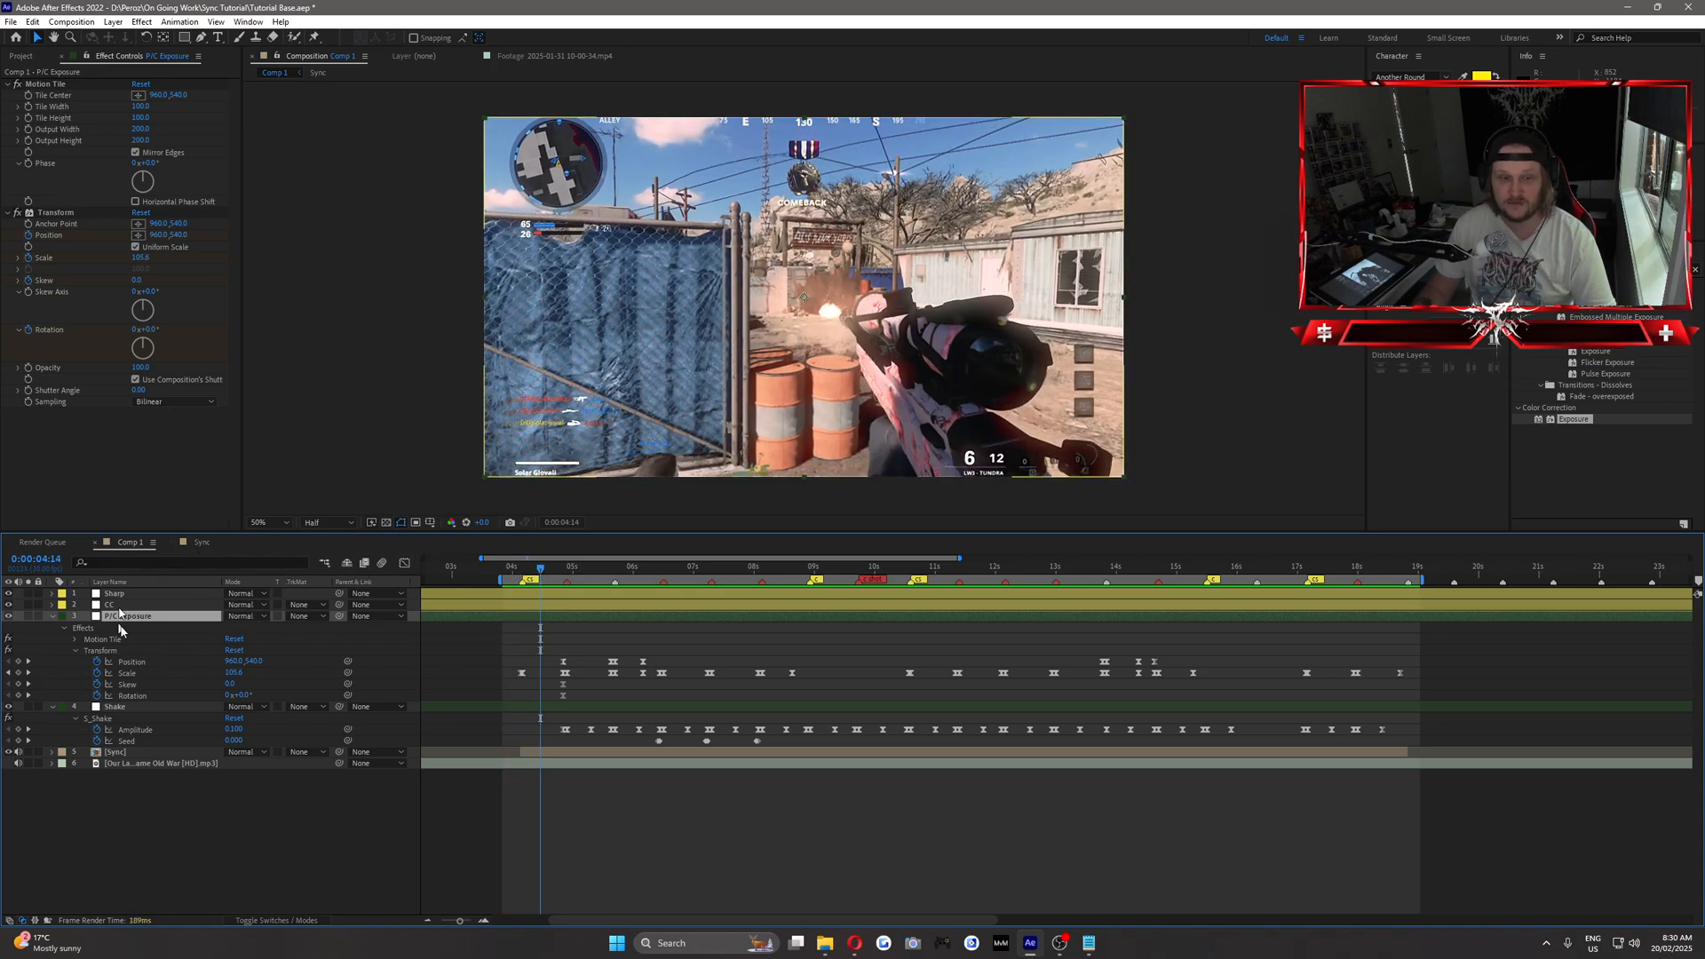
# Apply the Exposure effect to the P/C Exposure layer and start keyframing its Exposure value at 0:00:04:25.
pyautogui.moveTo(1572, 425); pyautogui.dragTo(160, 627)
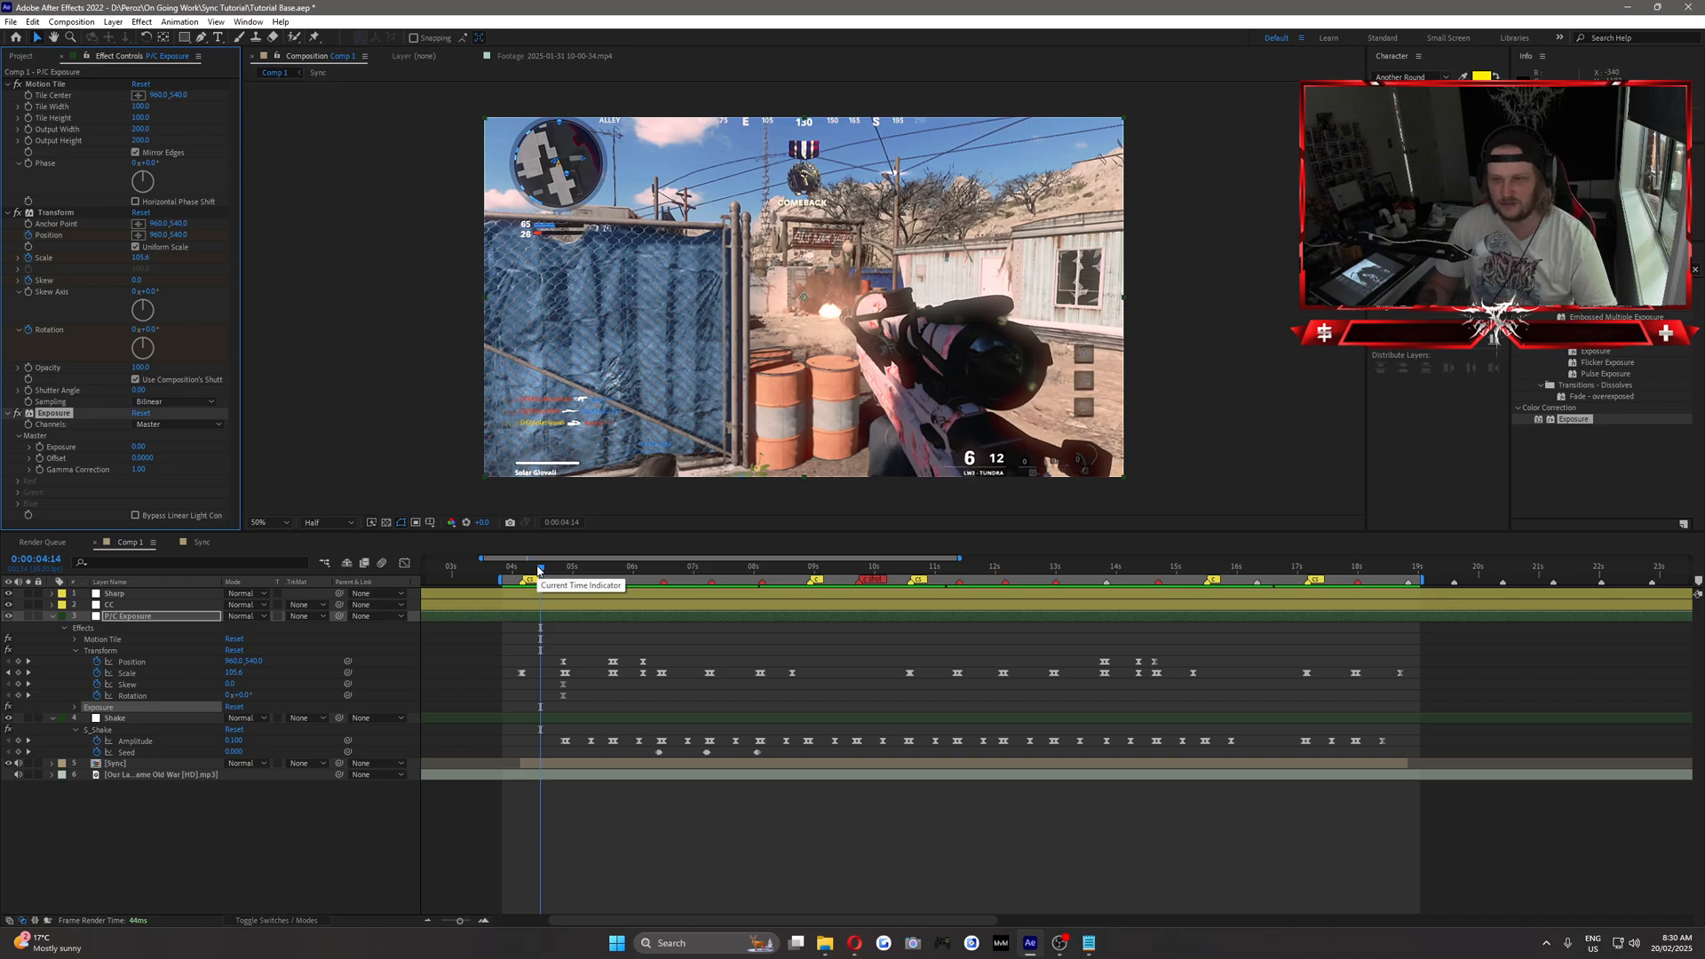
pyautogui.moveTo(539, 571); pyautogui.dragTo(561, 617)
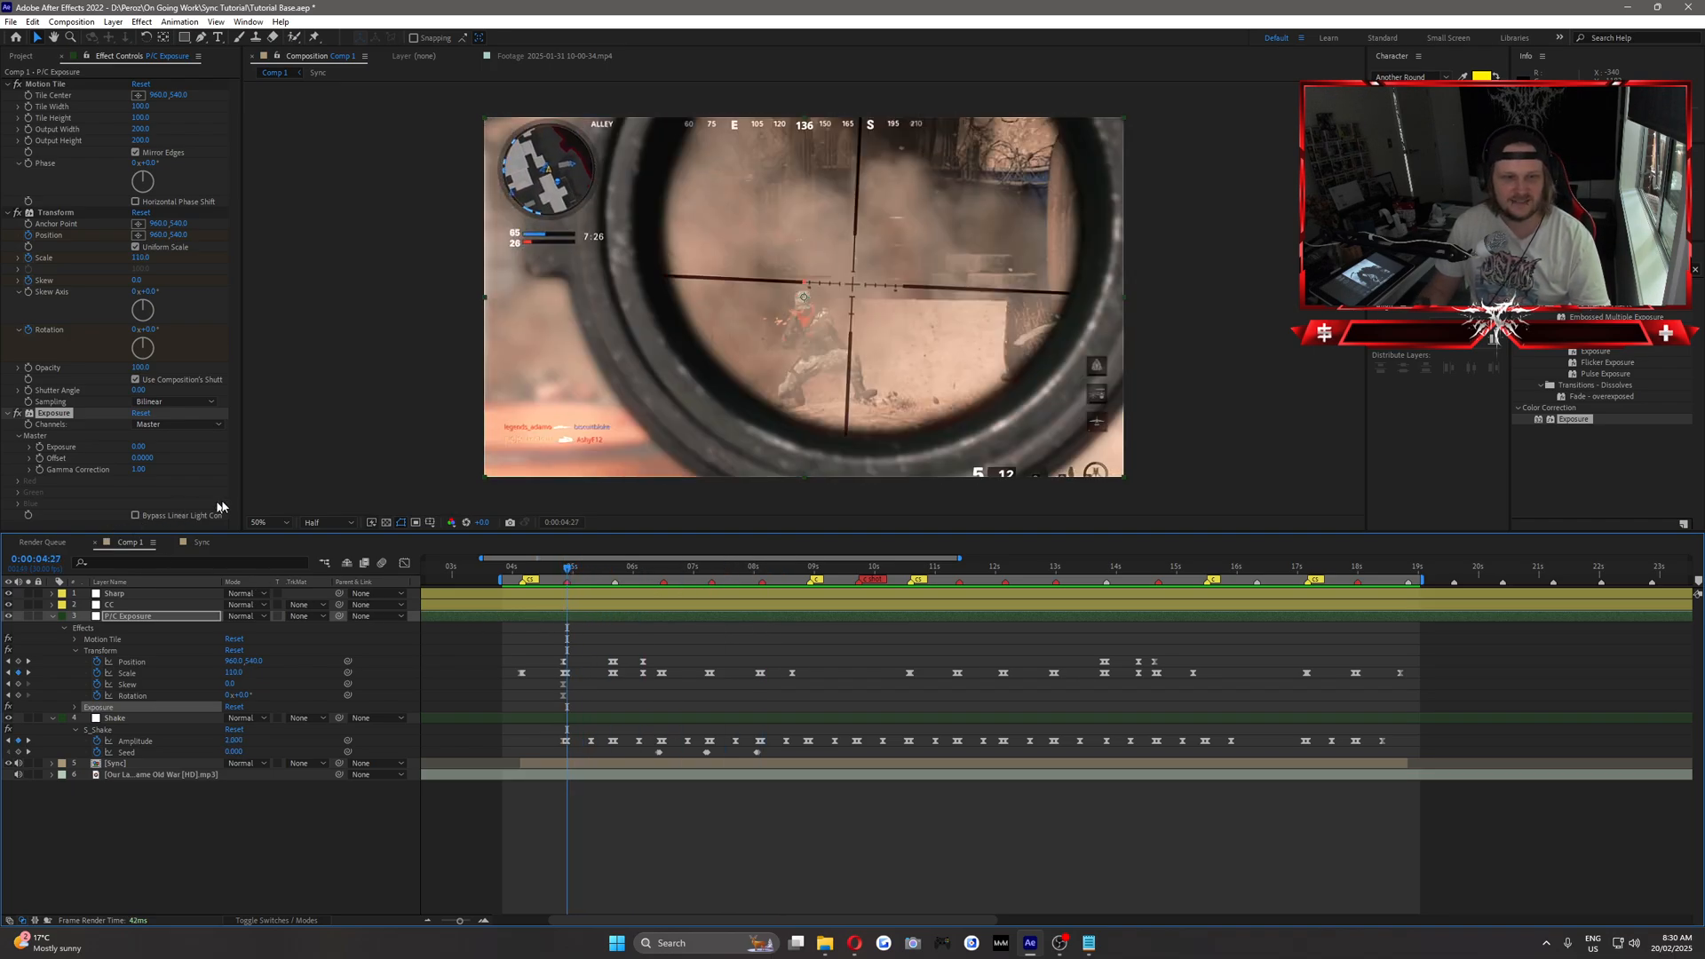
pyautogui.click(558, 619)
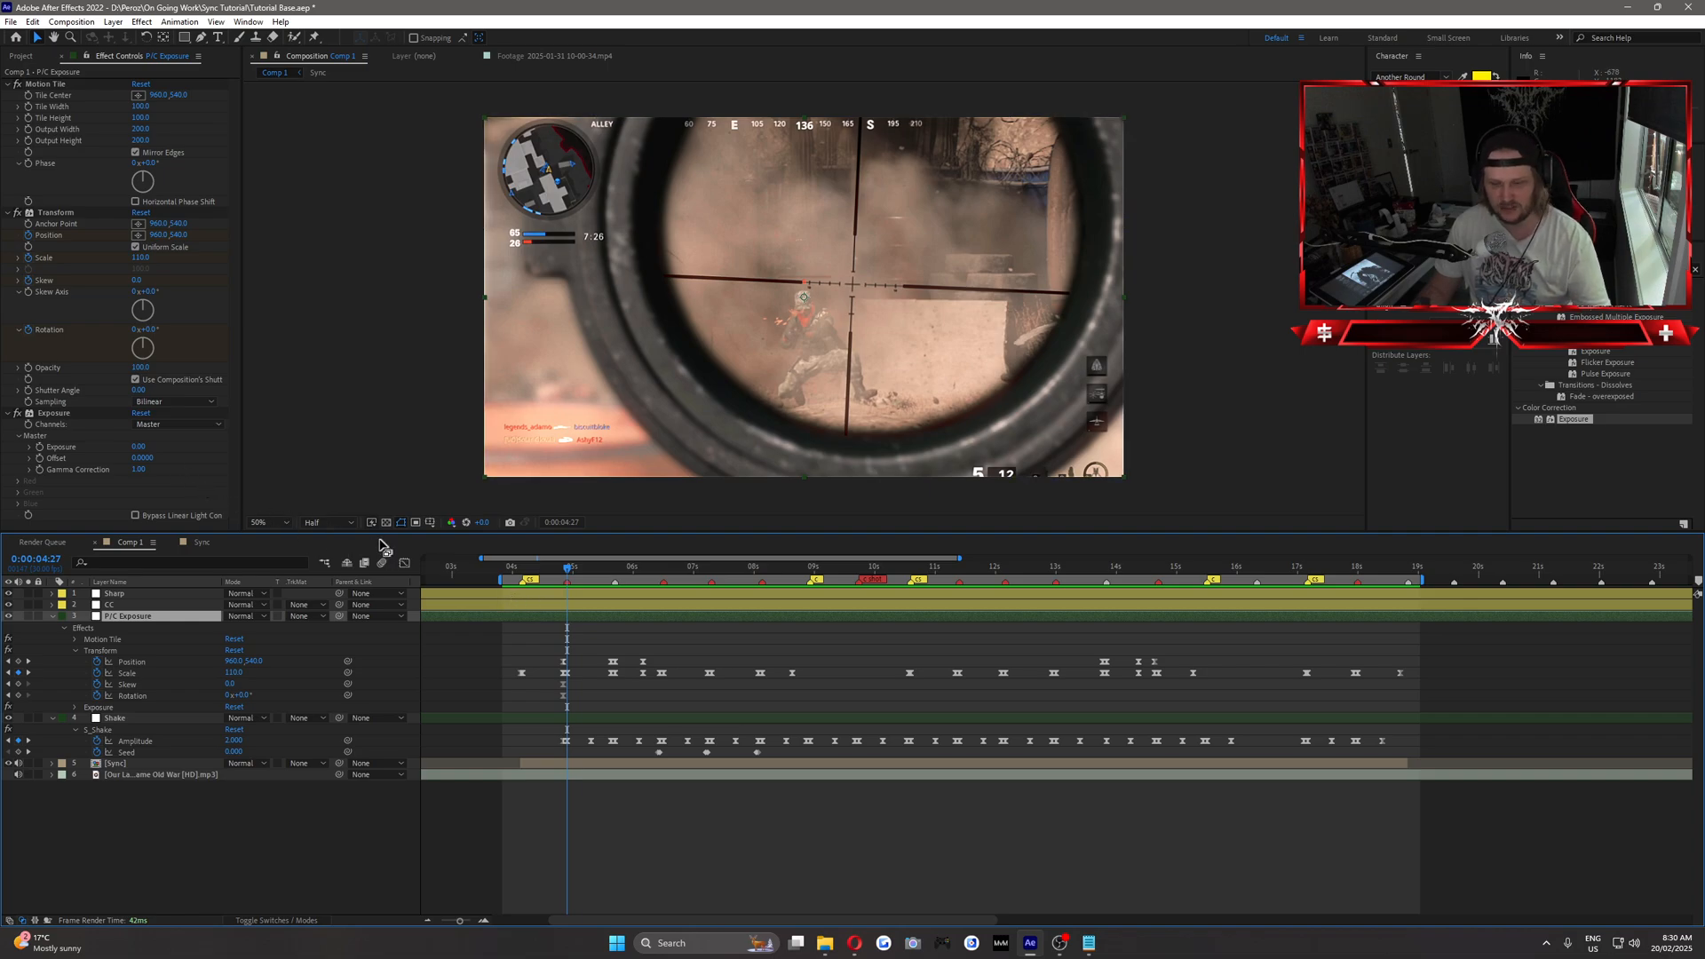
pyautogui.press('pageup')
pyautogui.press('pageup')
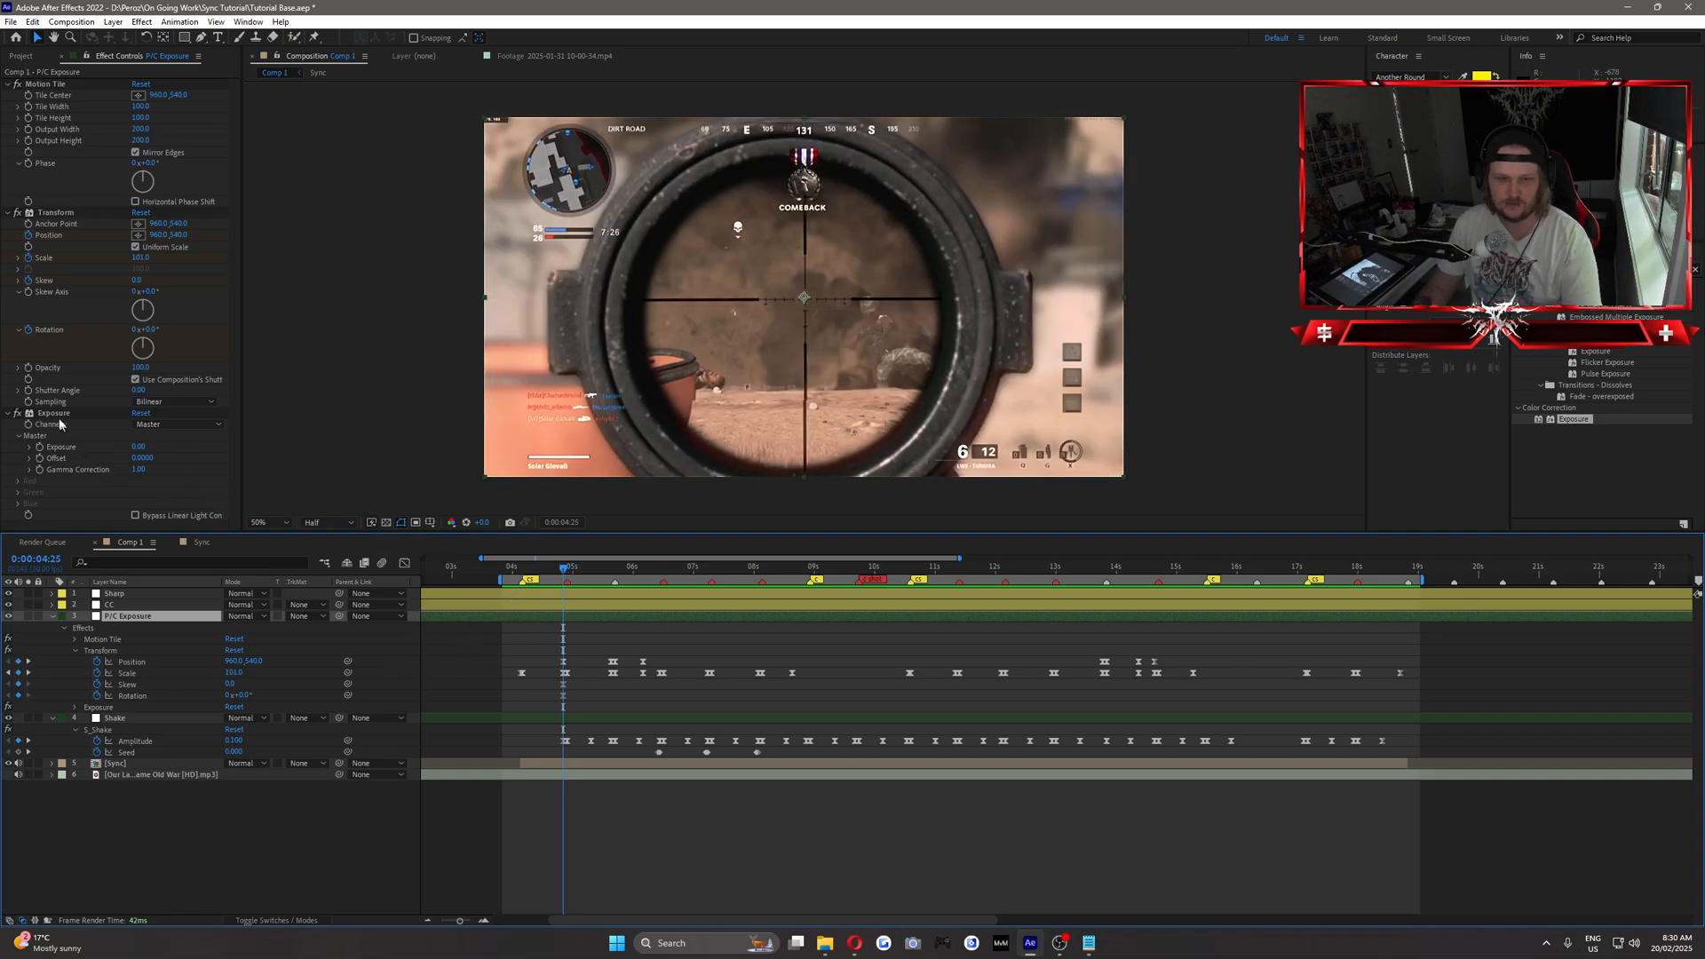
pyautogui.click(38, 451)
# Set an Exposure keyframe of 1.00 two frames on, at 0:00:04:27, and reveal the layer's keyframes.
pyautogui.press('pagedown')
pyautogui.press('pagedown')
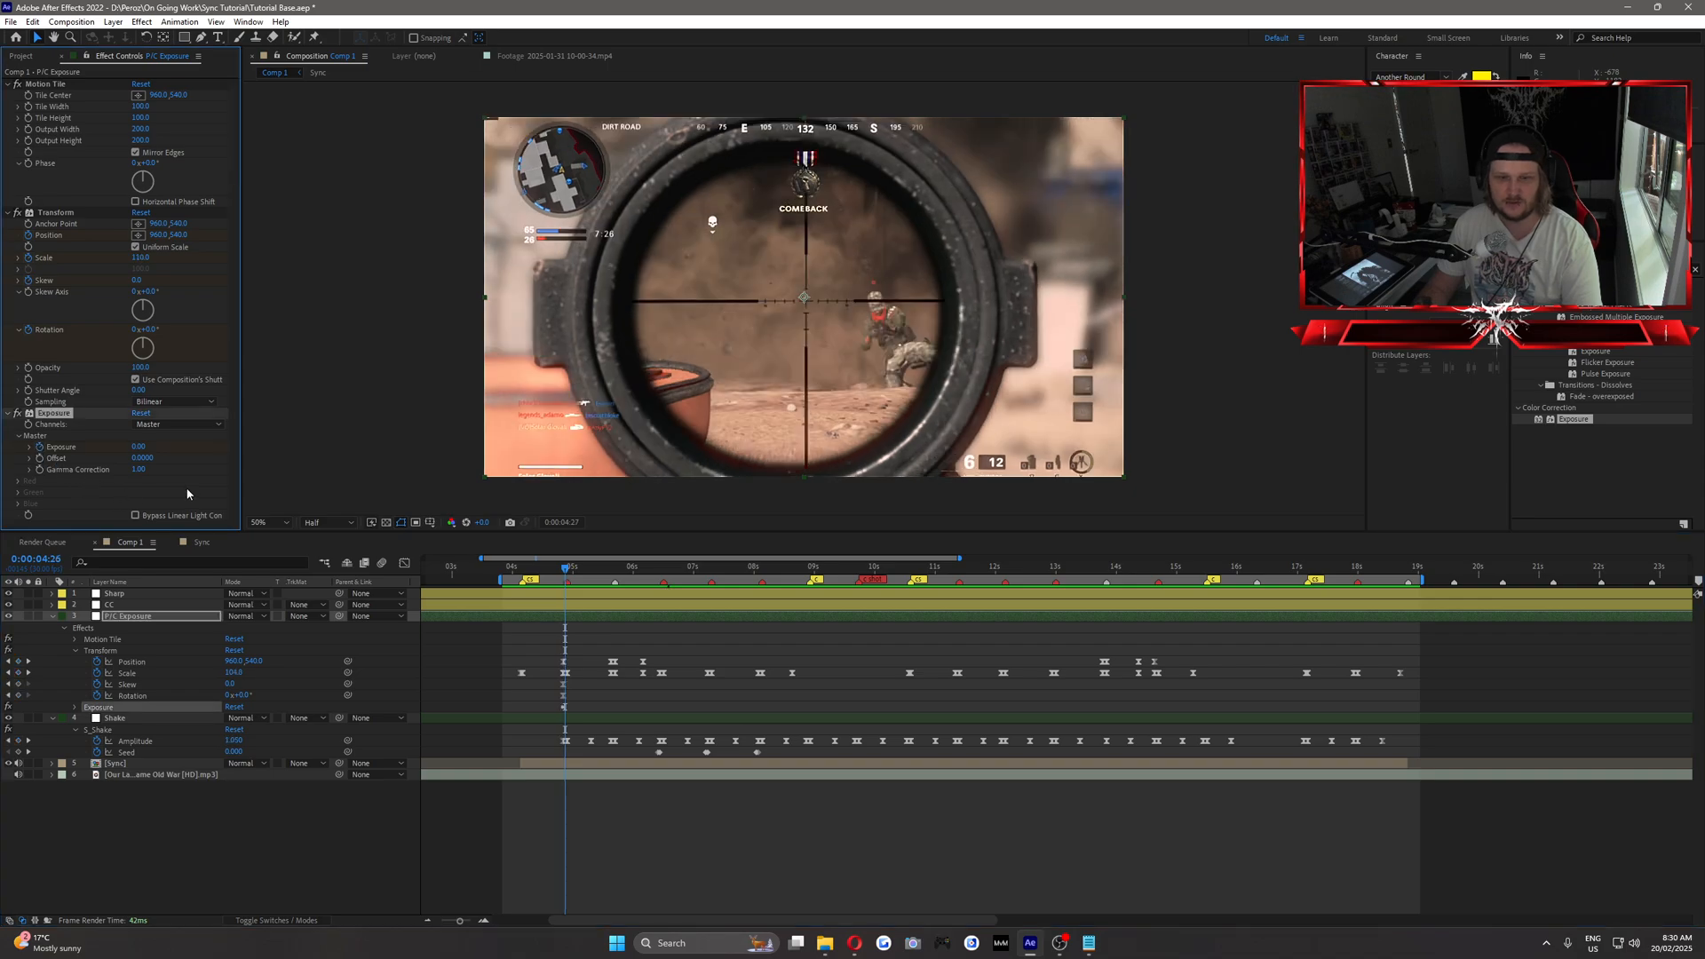
pyautogui.write('2')
pyautogui.click(191, 474)
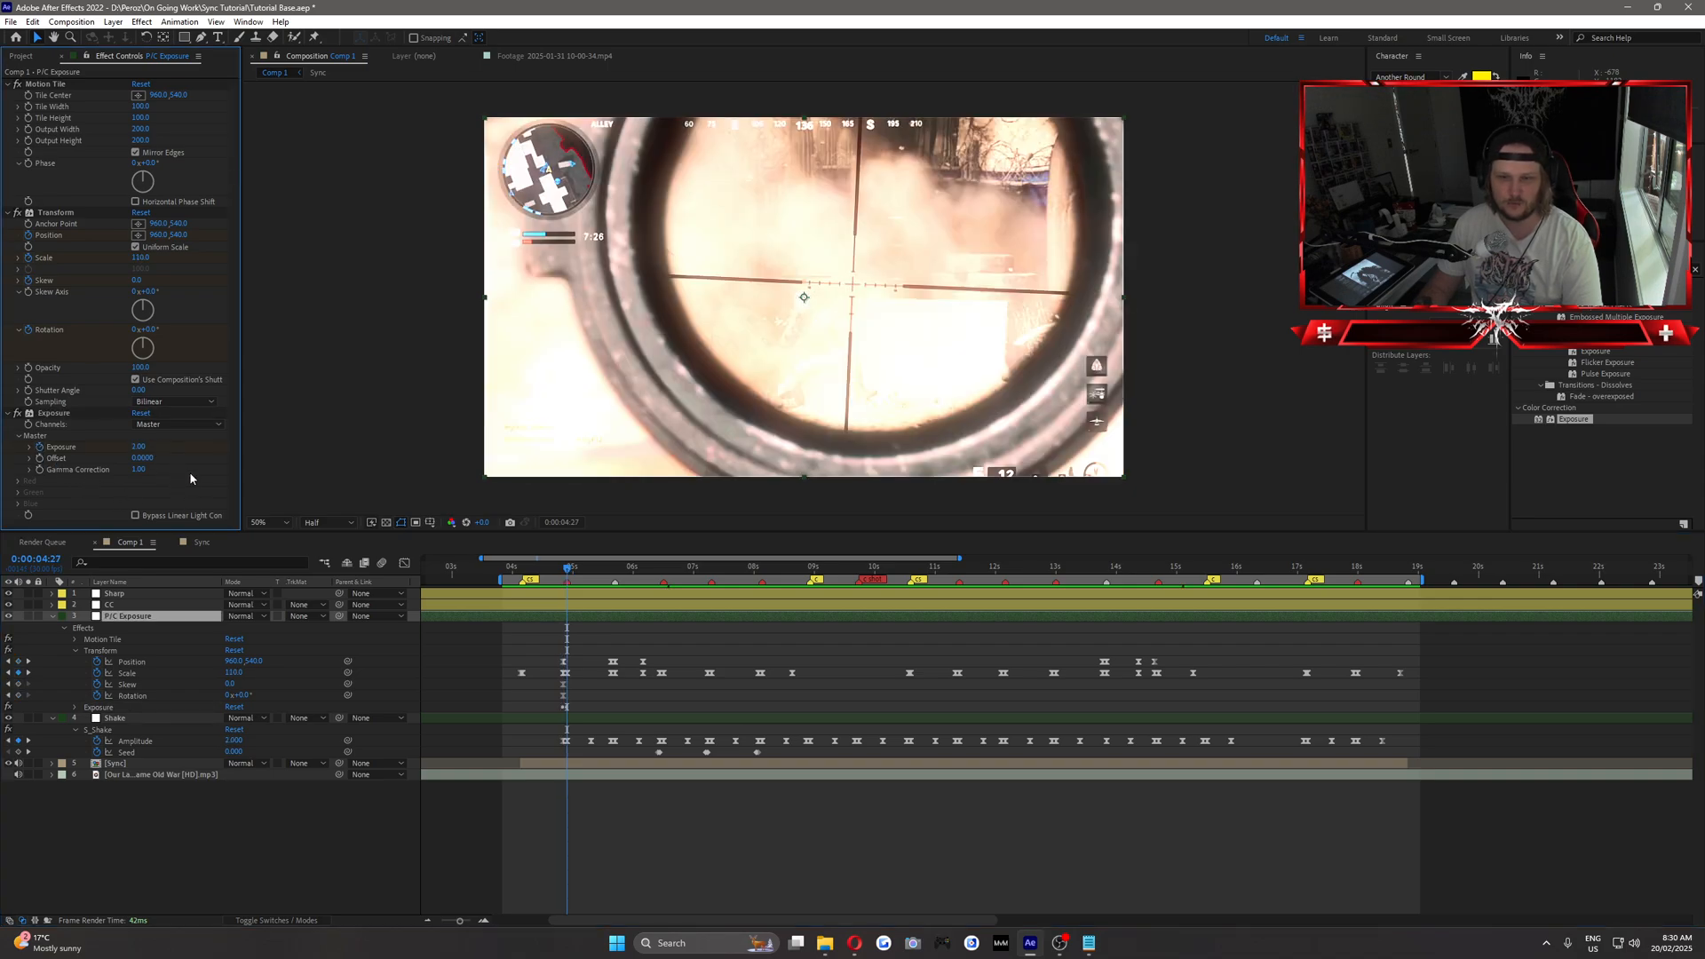
pyautogui.press('u')
pyautogui.press('u')
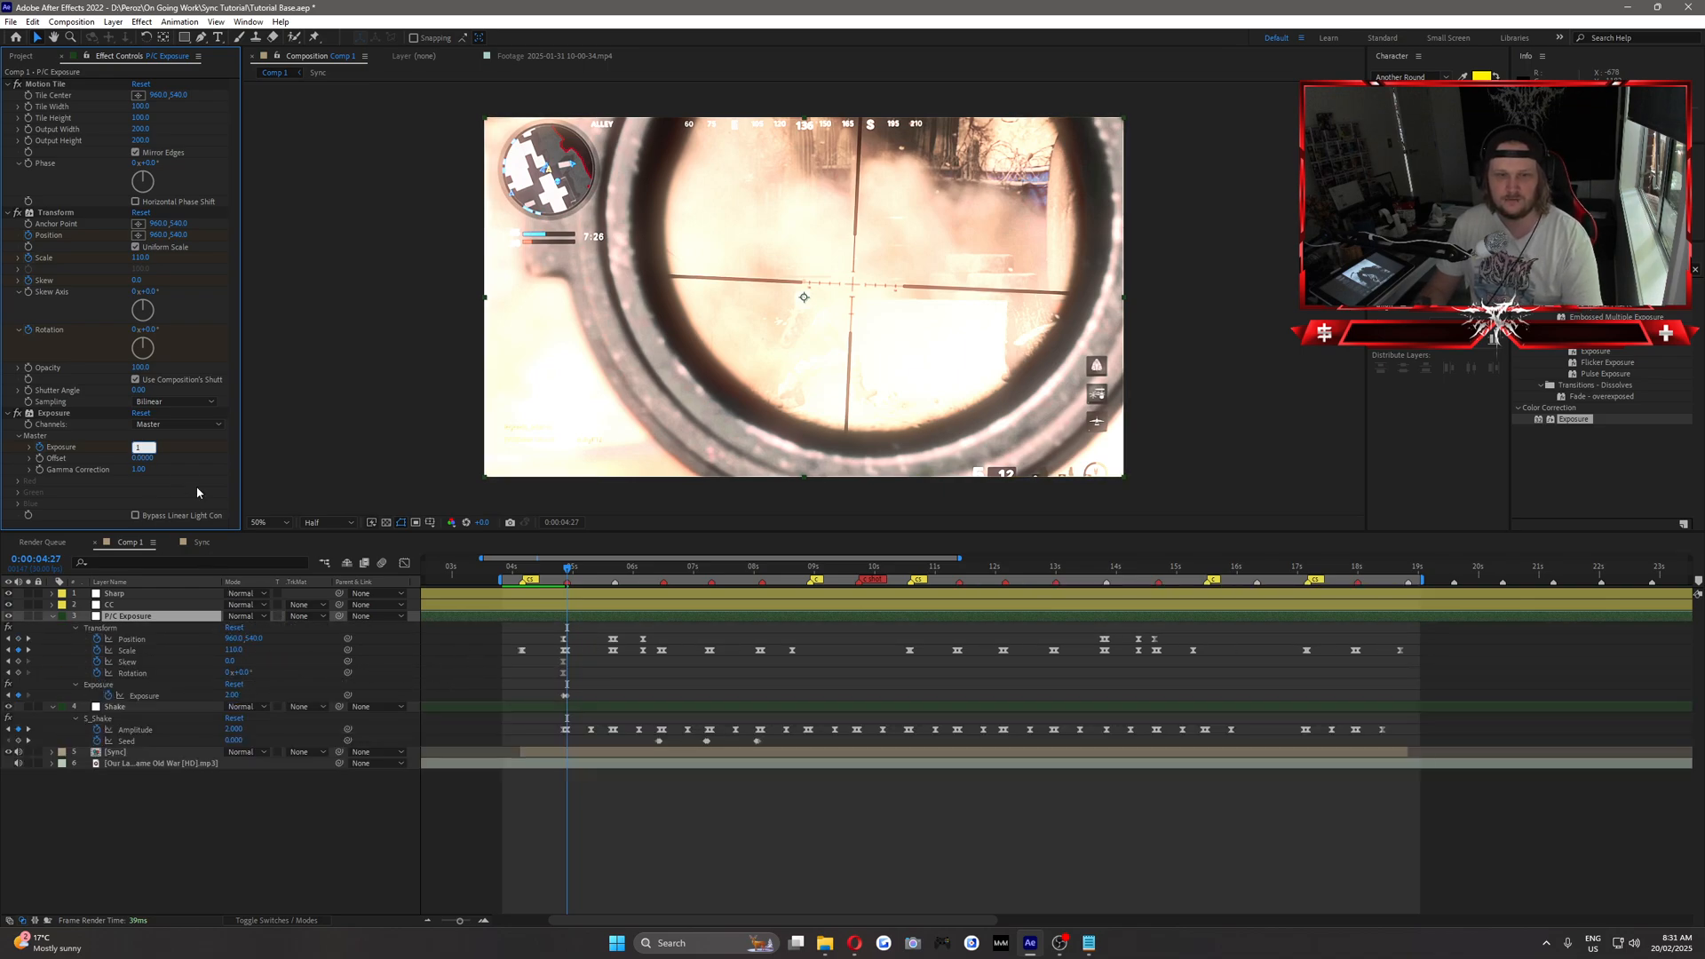
pyautogui.press('Return')
# Add an Exposure keyframe of 0 at 0:00:05:06.
pyautogui.click(579, 570)
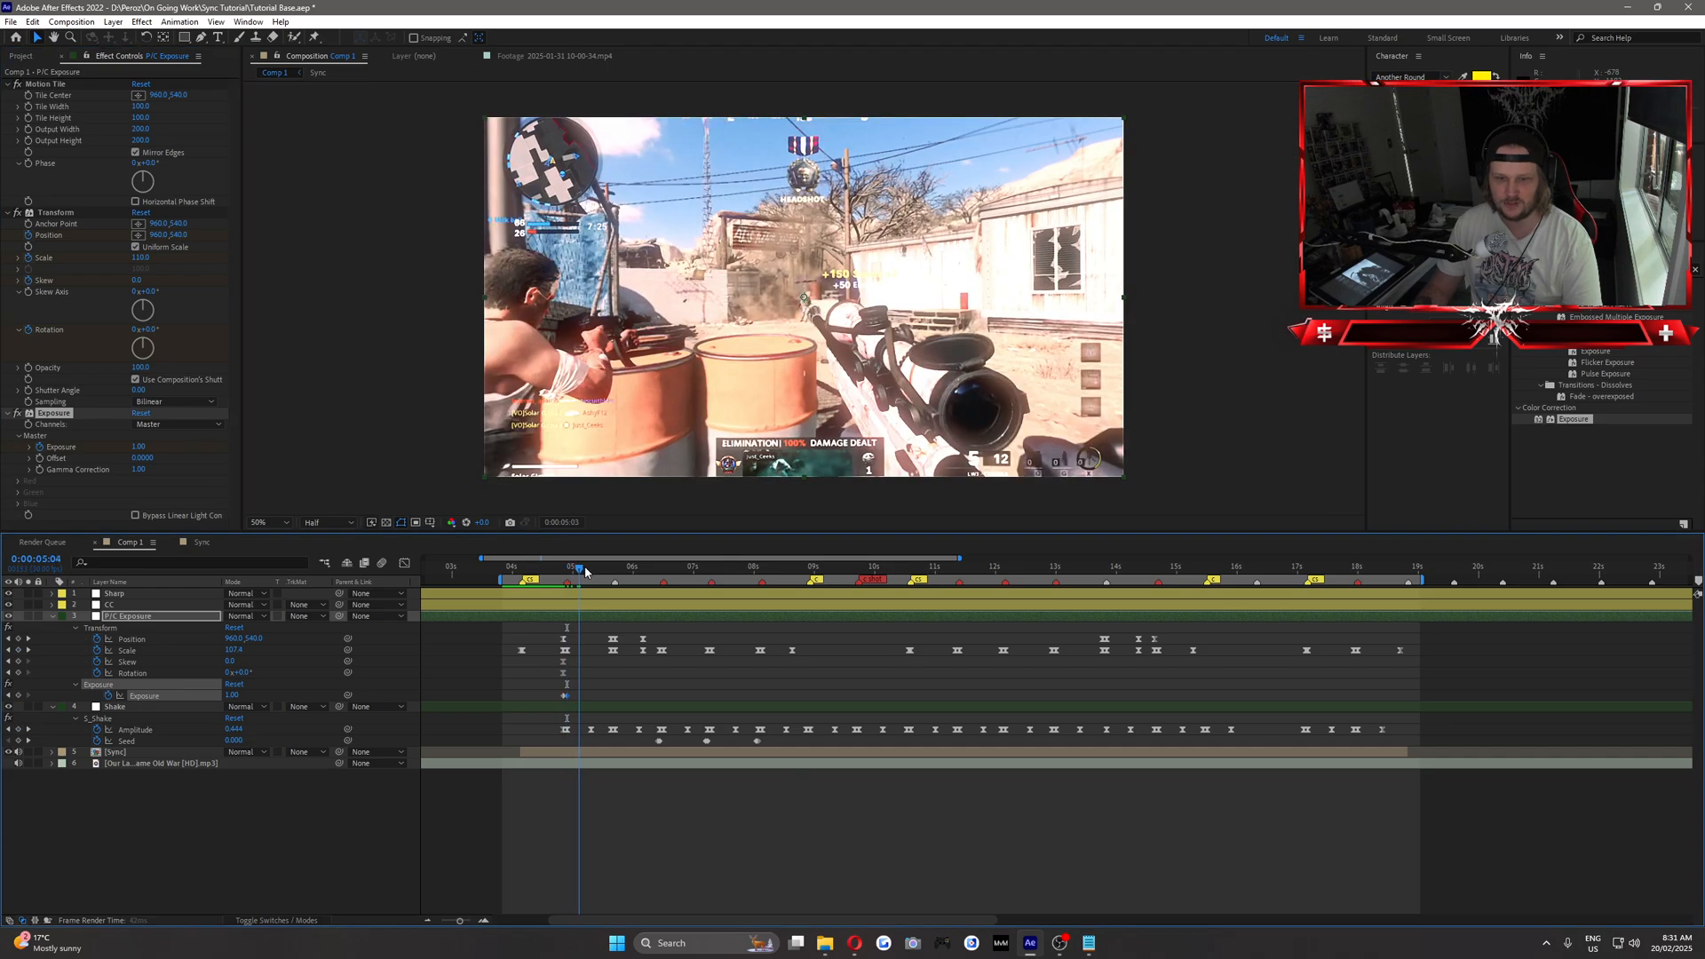
pyautogui.click(585, 568)
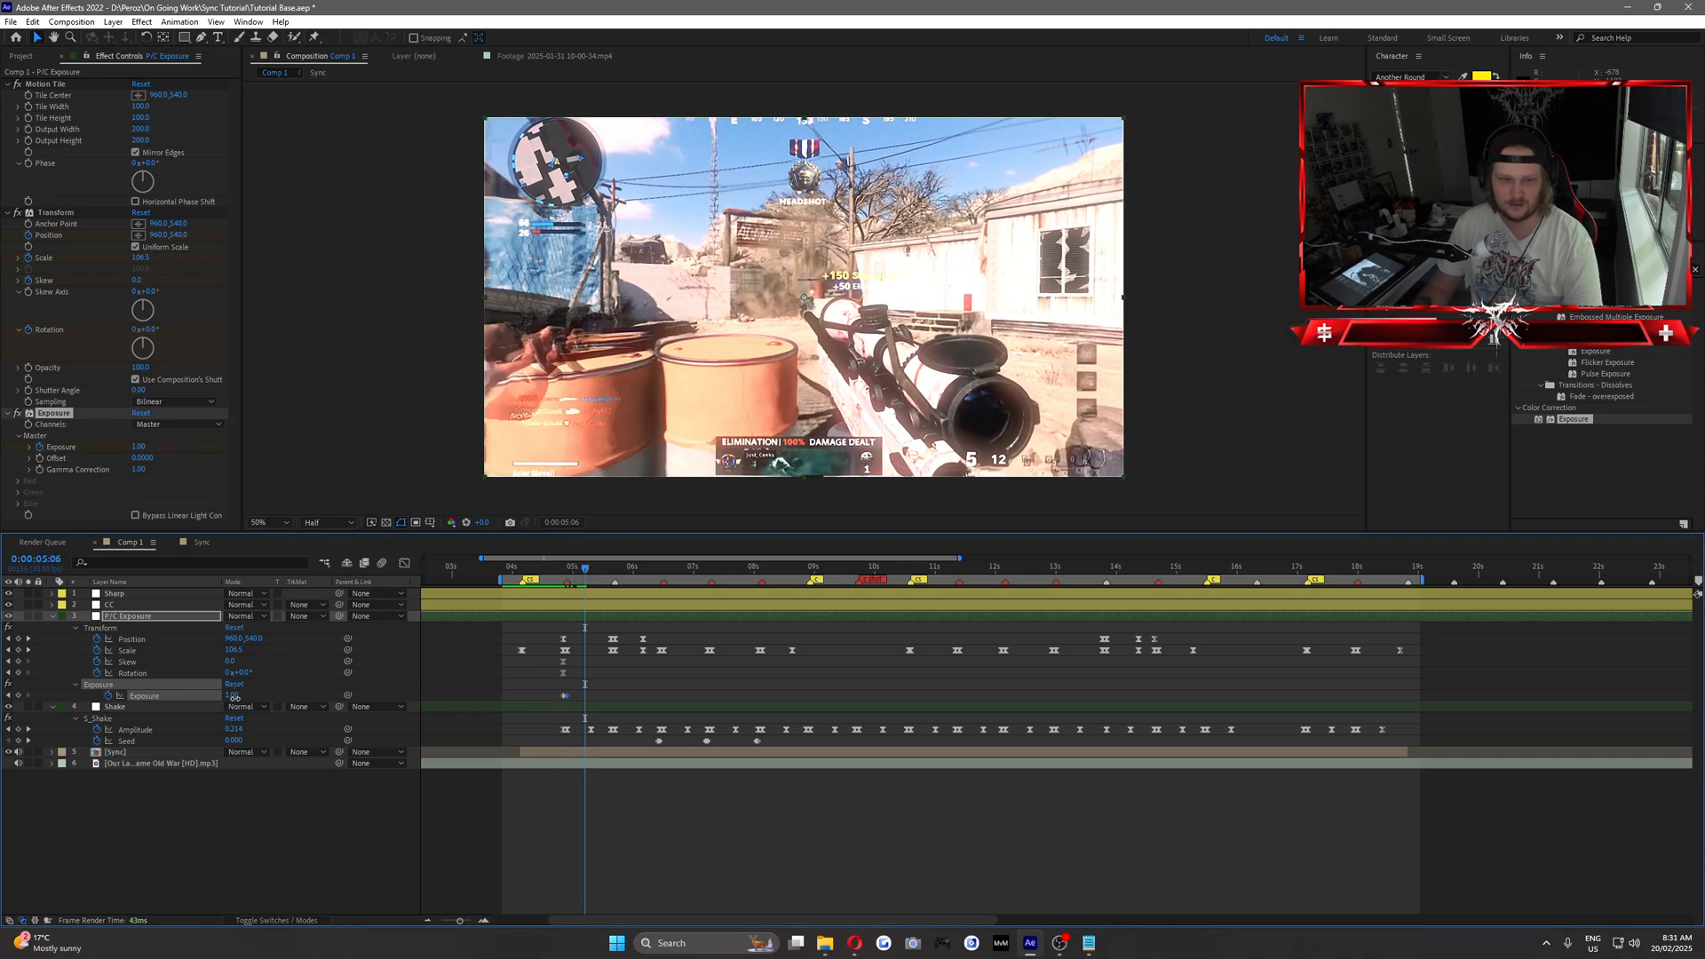
pyautogui.click(234, 697)
pyautogui.write('0')
pyautogui.click(289, 695)
# Apply Easy Ease to the Exposure keyframes around the first beat.
pyautogui.moveTo(552, 571)
pyautogui.mouseDown()
pyautogui.moveTo(585, 582)
pyautogui.moveTo(571, 582)
pyautogui.mouseUp()
pyautogui.moveTo(602, 688); pyautogui.dragTo(556, 705)
pyautogui.press('F9')
pyautogui.click(611, 688)
# Copy the eased Exposure keyframes and paste them at the next beat, 0:00:05:21.
pyautogui.moveTo(571, 568); pyautogui.dragTo(629, 593)
pyautogui.moveTo(606, 691); pyautogui.dragTo(556, 705)
pyautogui.click(615, 570)
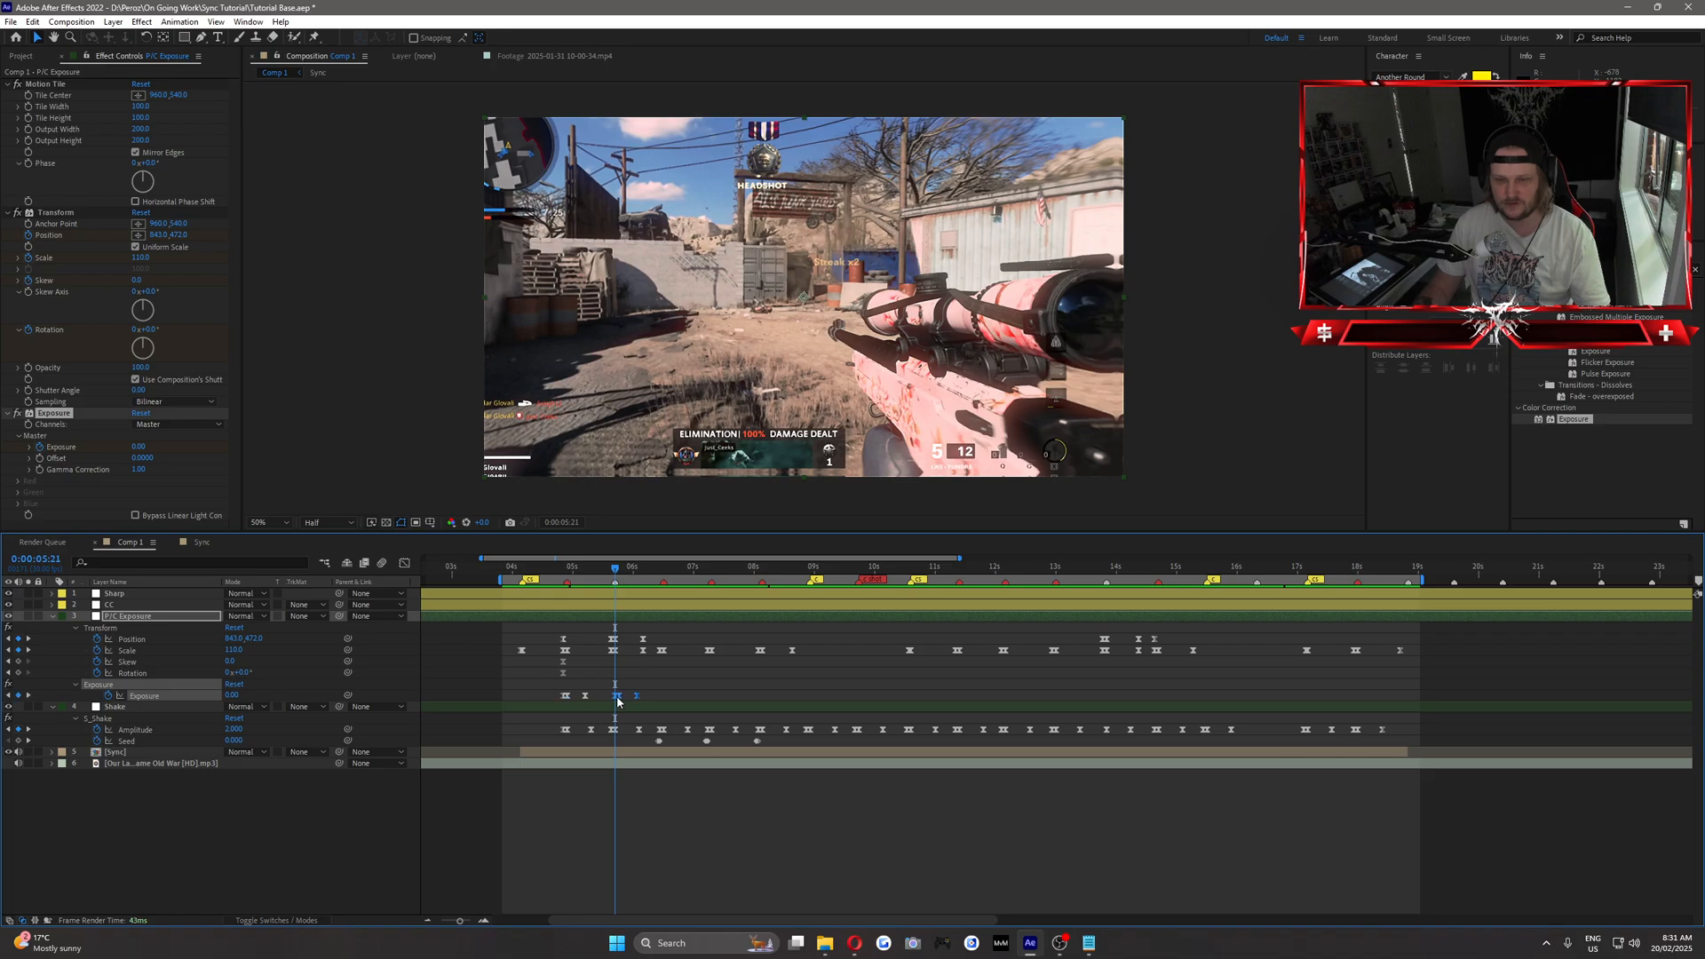
# Paste the Exposure flash keyframes at the beats at 0:00:06:15, 0:00:07:09 and just after 8 seconds, aligned with the Scale keyframes.
pyautogui.moveTo(616, 569); pyautogui.dragTo(670, 601)
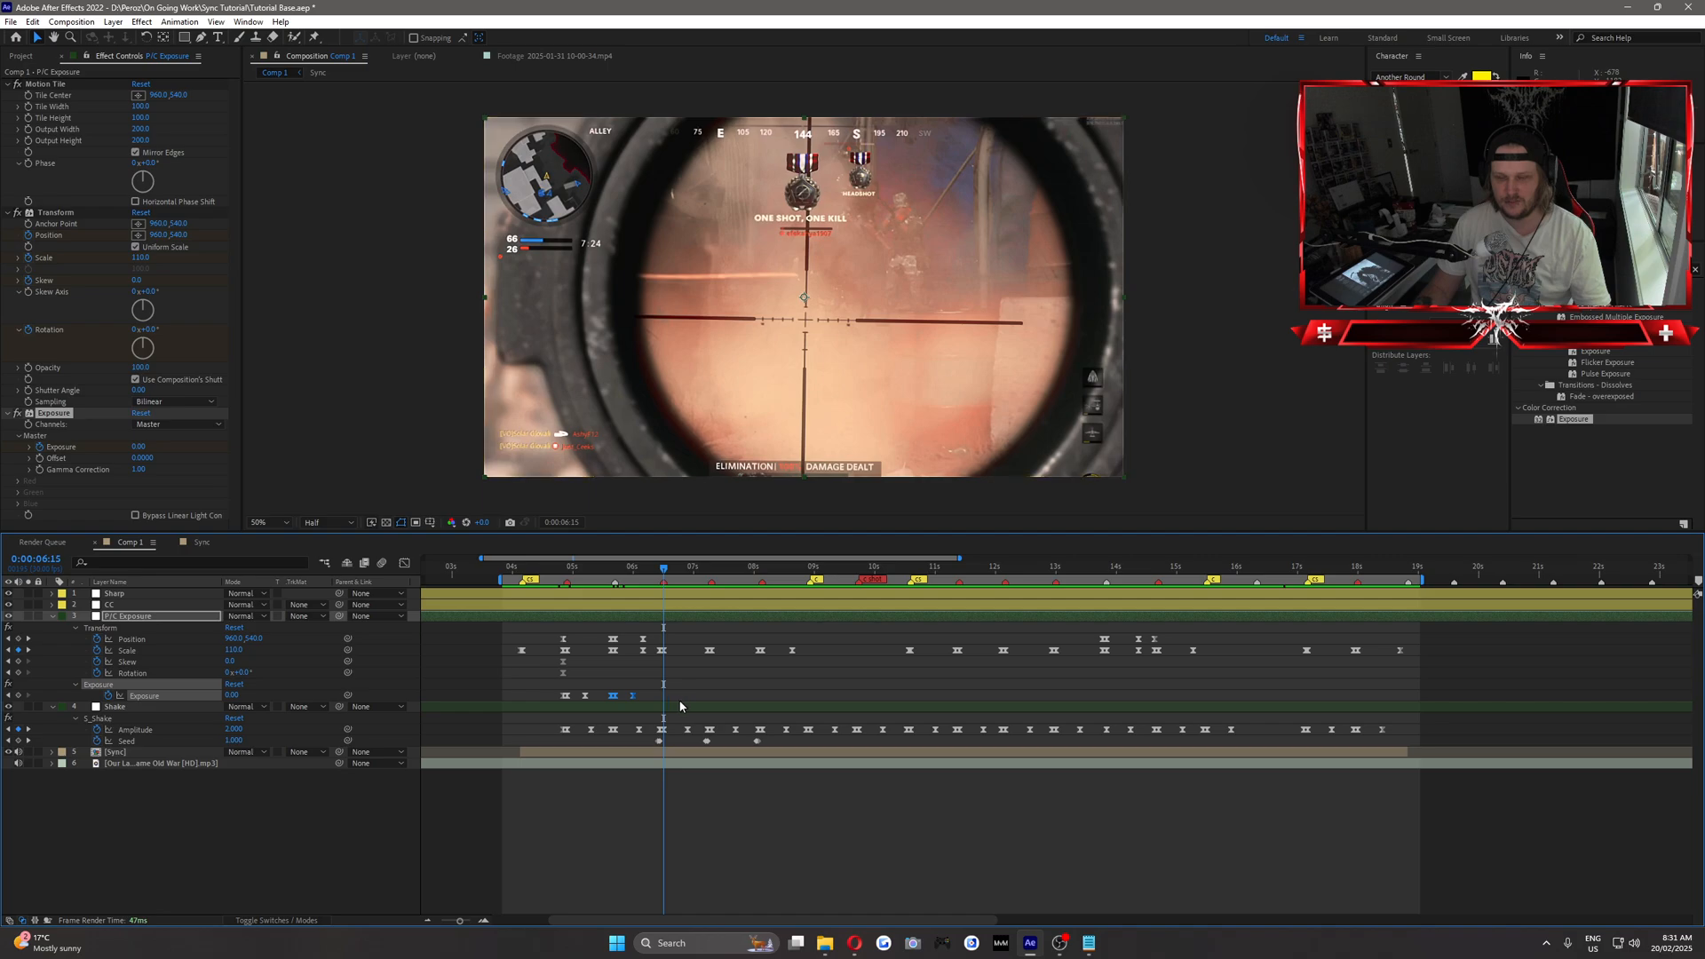
pyautogui.moveTo(671, 701); pyautogui.dragTo(663, 703)
pyautogui.press('space')
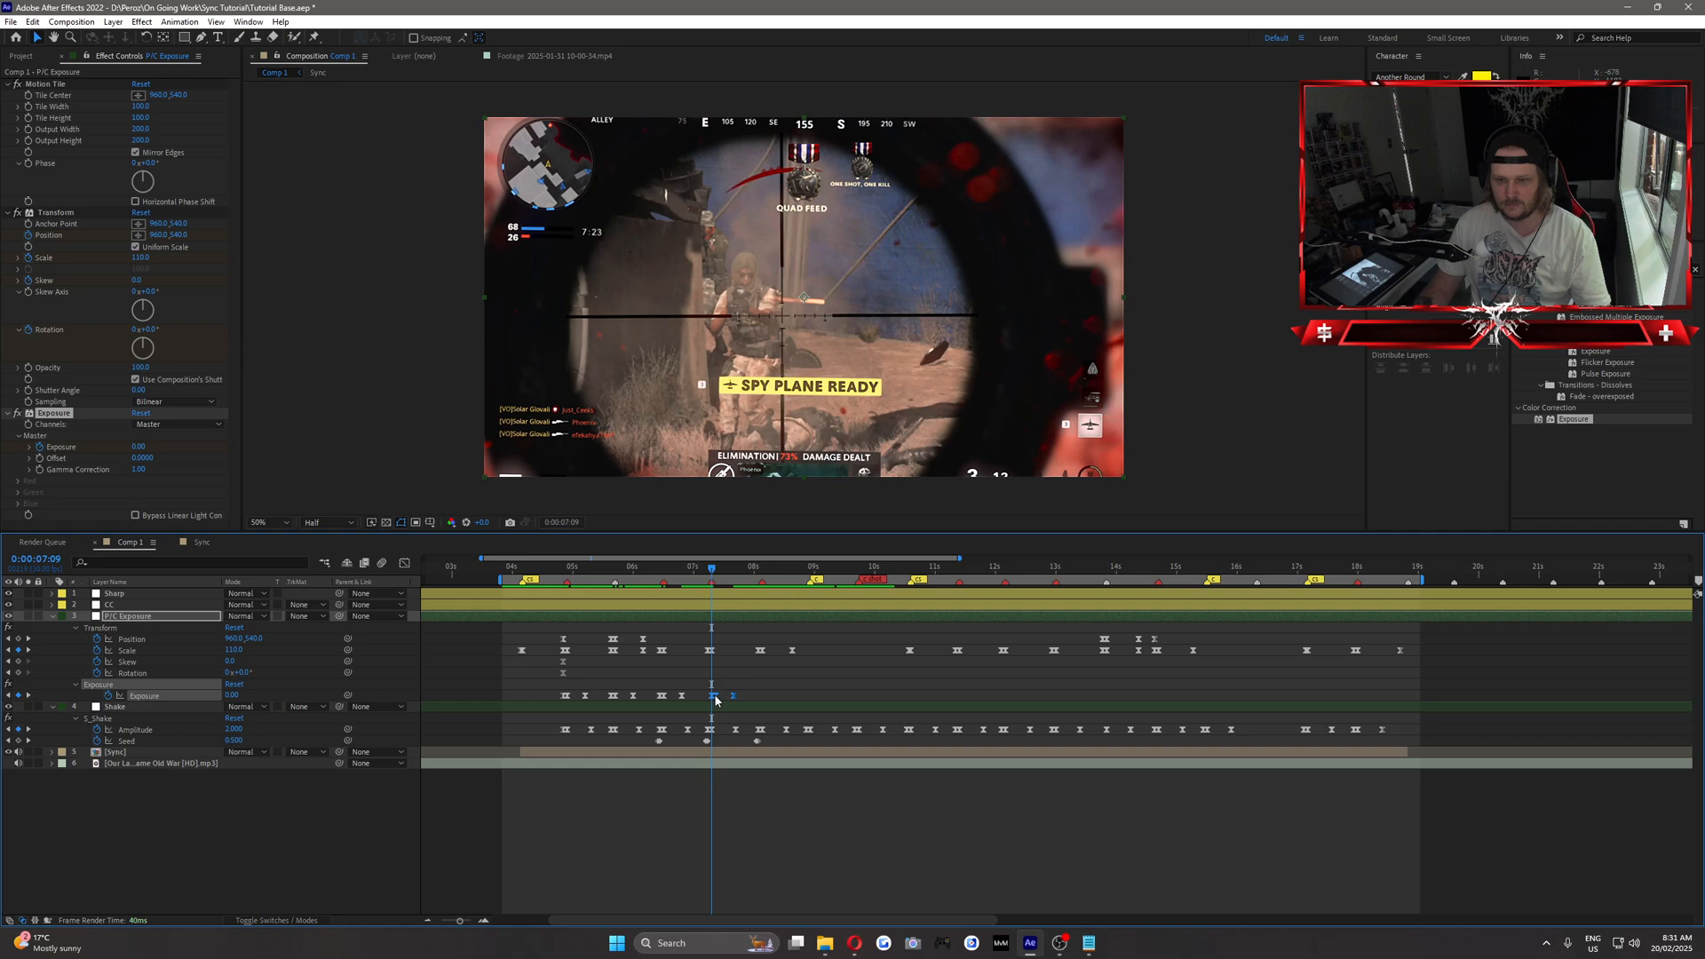
pyautogui.moveTo(716, 701); pyautogui.dragTo(763, 702)
pyautogui.click(762, 572)
# Paste the Exposure flash keyframes at 0:00:09:22 and shift them slightly earlier to match the beat.
pyautogui.moveTo(764, 571); pyautogui.dragTo(870, 600)
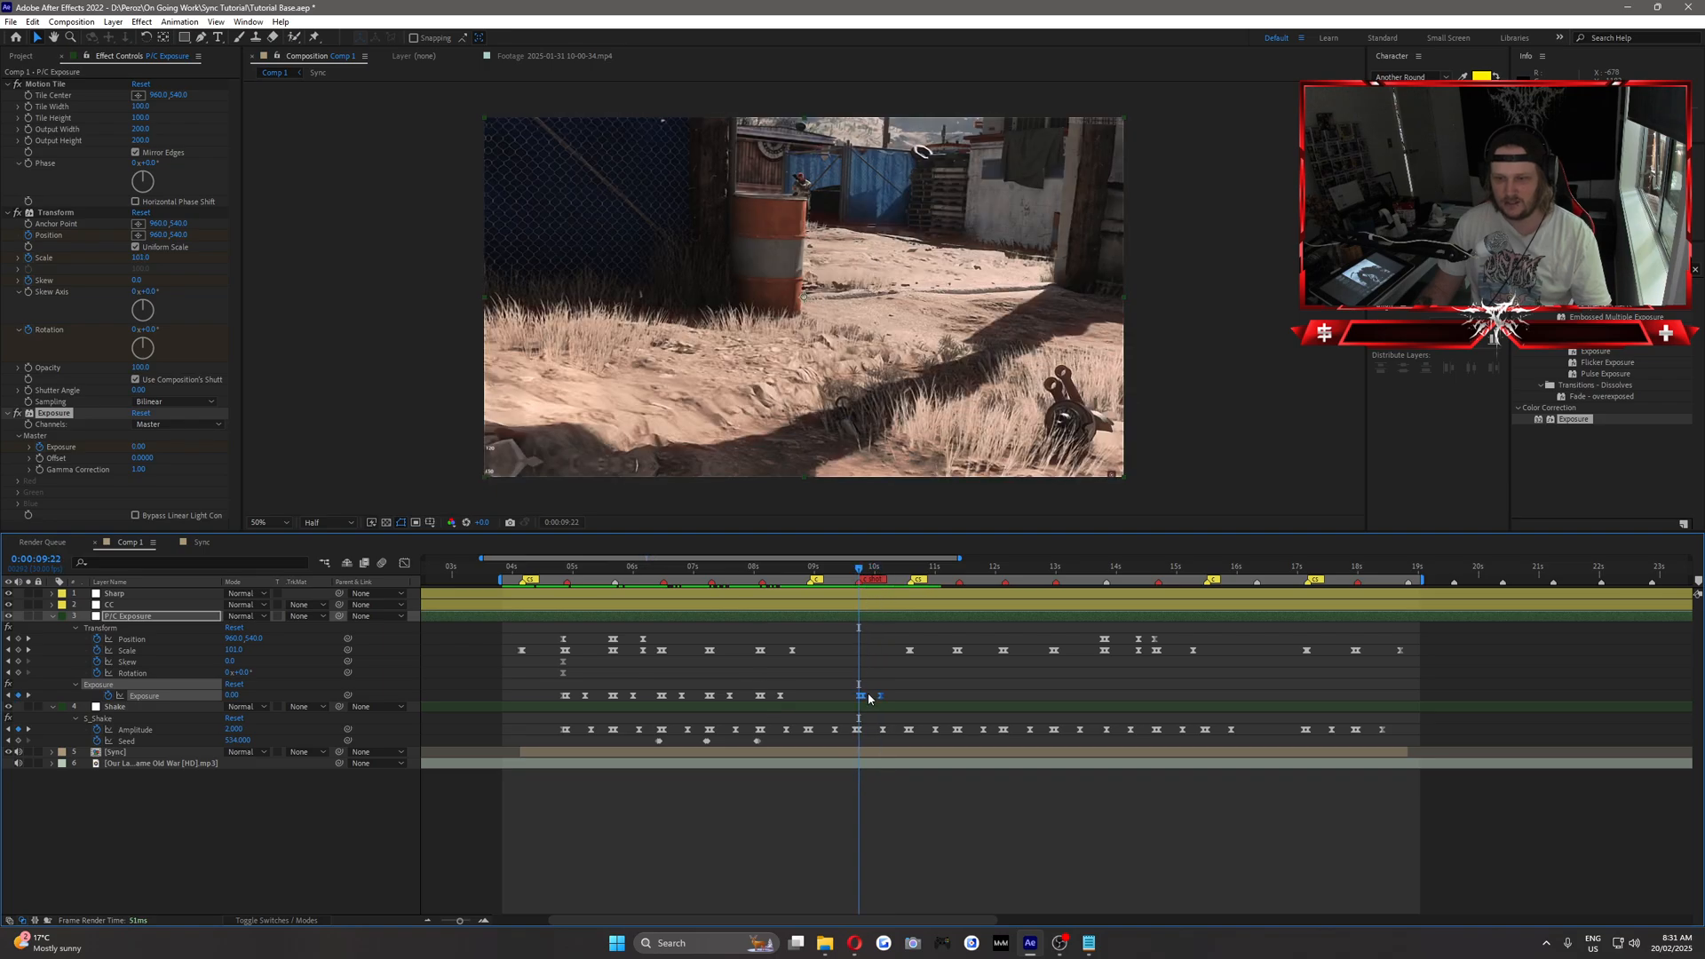
pyautogui.moveTo(865, 701); pyautogui.dragTo(862, 703)
pyautogui.moveTo(863, 573); pyautogui.dragTo(797, 629)
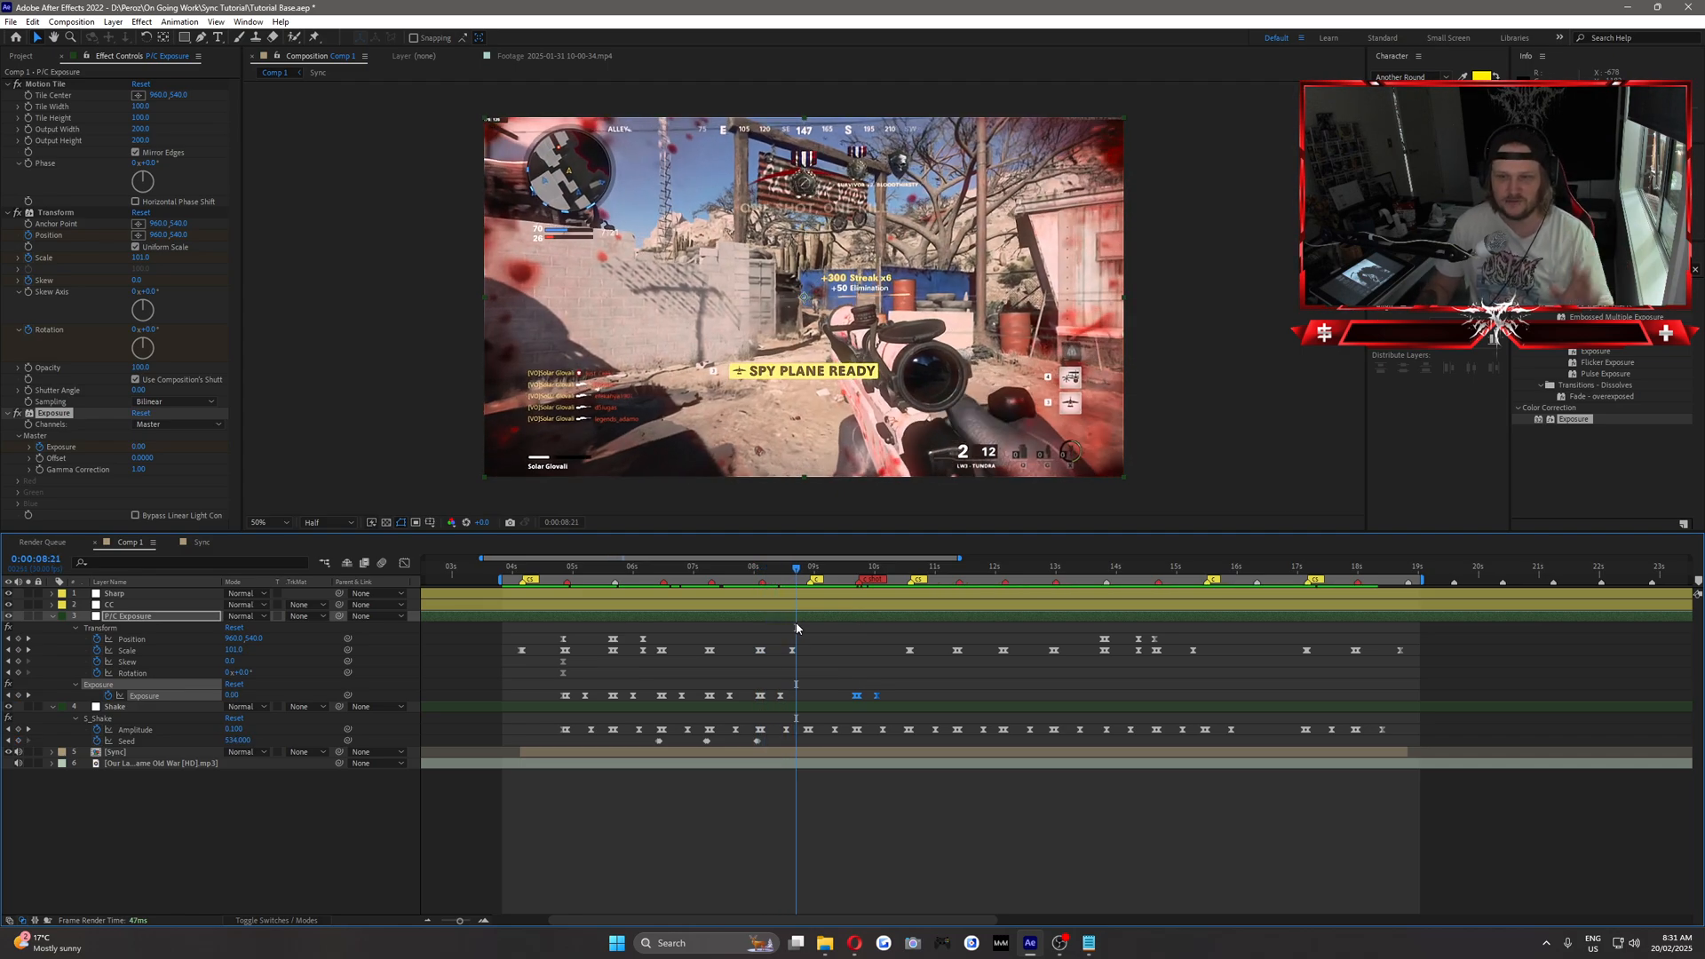
# Add a new adjustment layer directly above P/C Exposure and rename it "Cam Blur/Blurs".
pyautogui.moveTo(604, 568)
pyautogui.mouseDown()
pyautogui.moveTo(540, 576)
pyautogui.moveTo(654, 595)
pyautogui.moveTo(621, 594)
pyautogui.mouseUp()
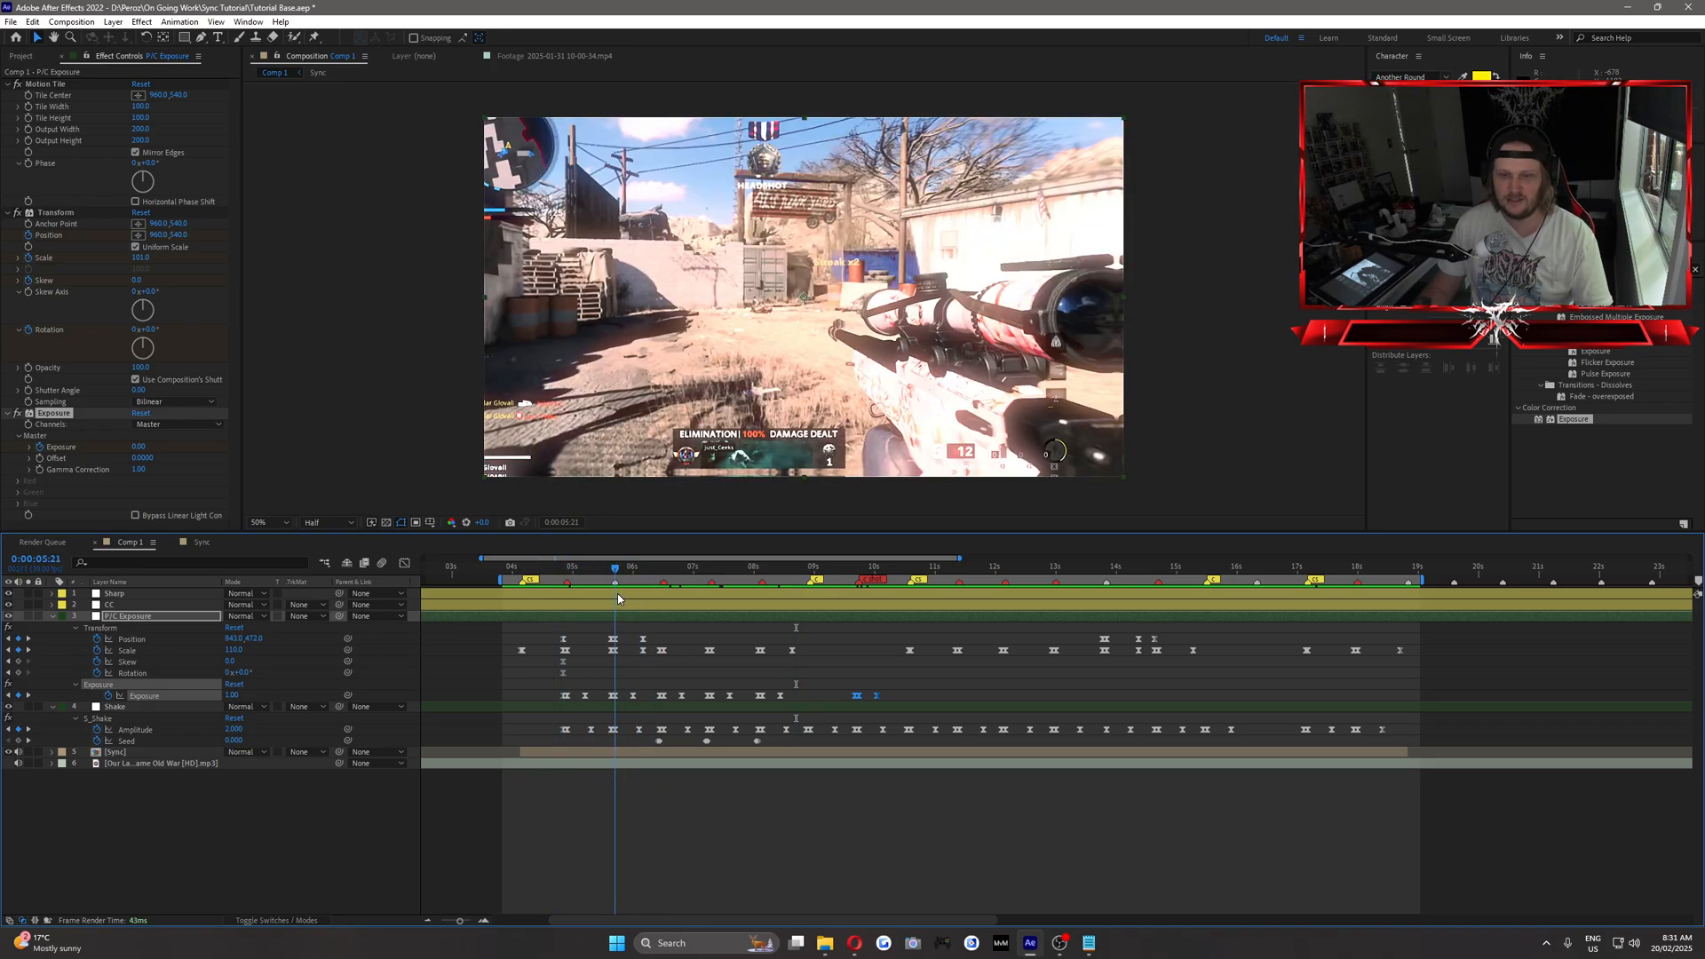
pyautogui.click(127, 626)
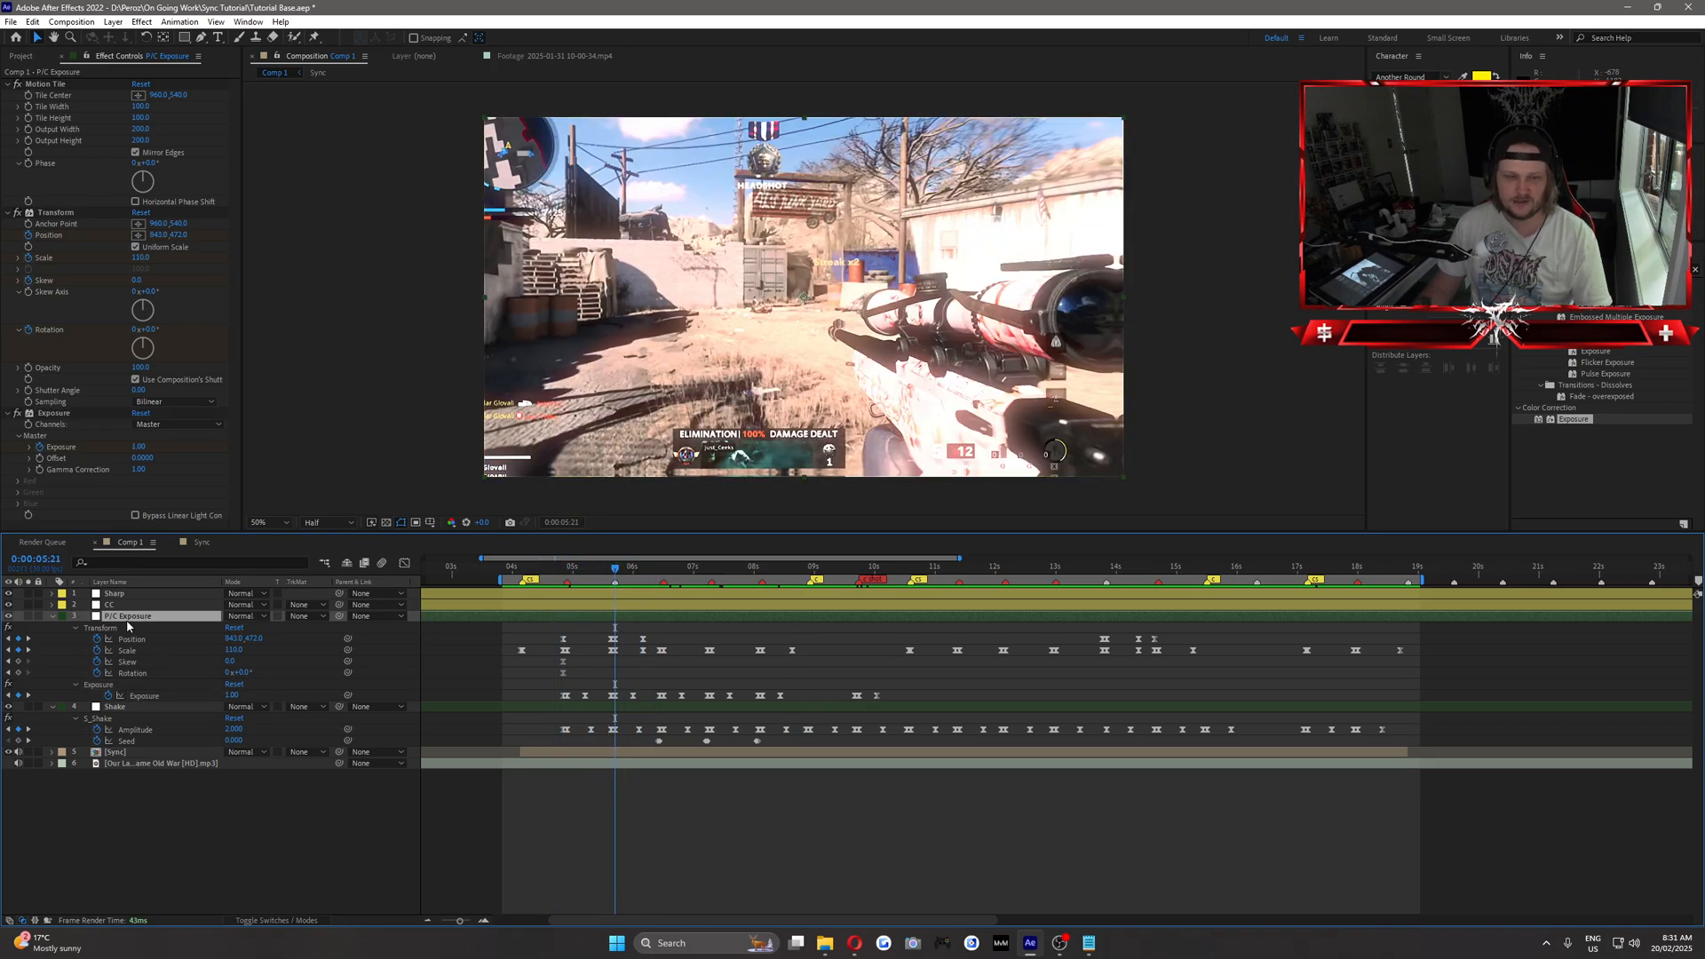
pyautogui.click(113, 22)
pyautogui.moveTo(133, 33)
pyautogui.click(418, 124)
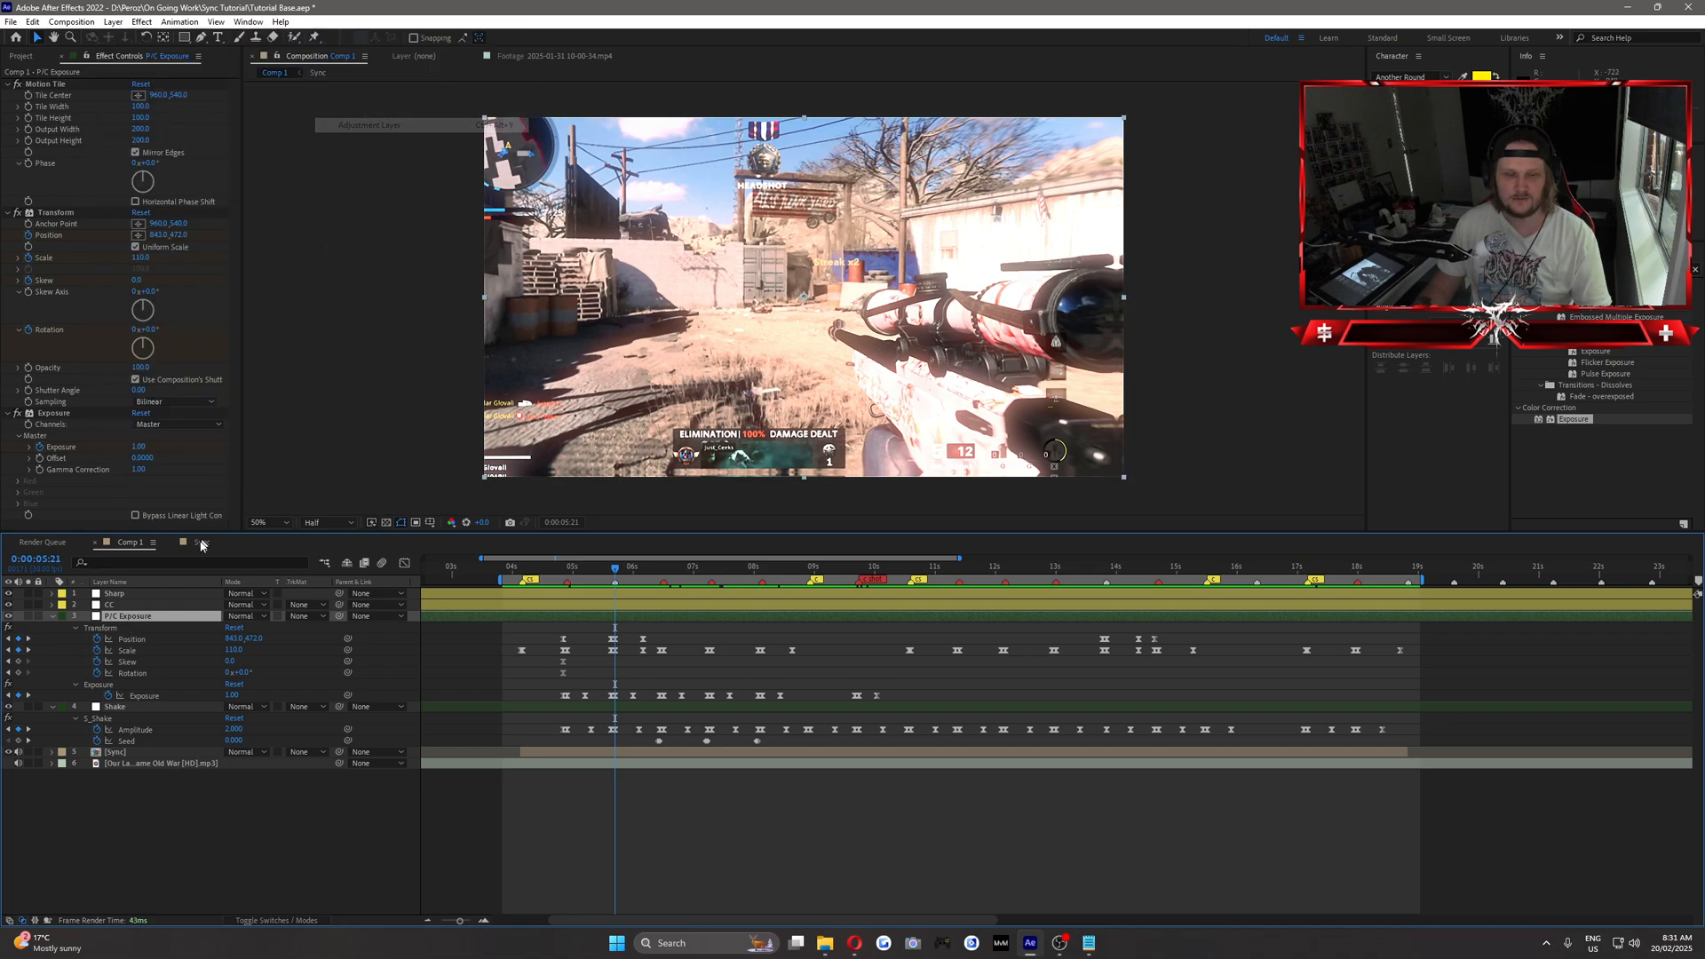
pyautogui.rightClick(146, 615)
pyautogui.click(188, 596)
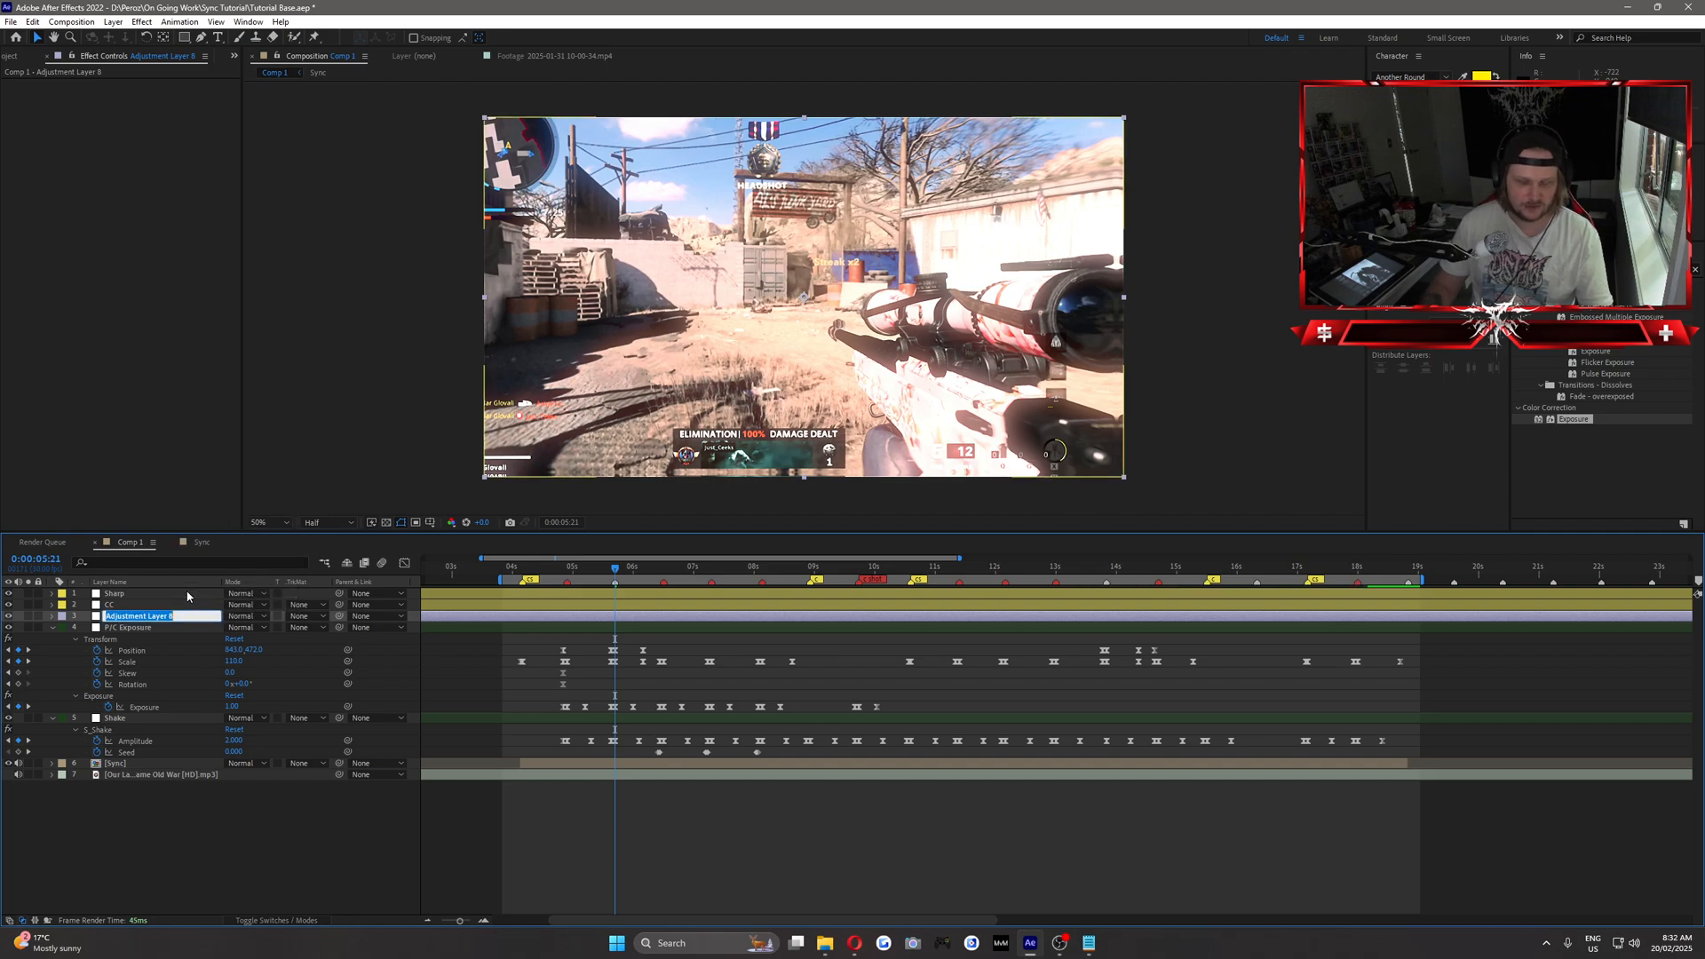
pyautogui.write('Cam Blur/Blurs')
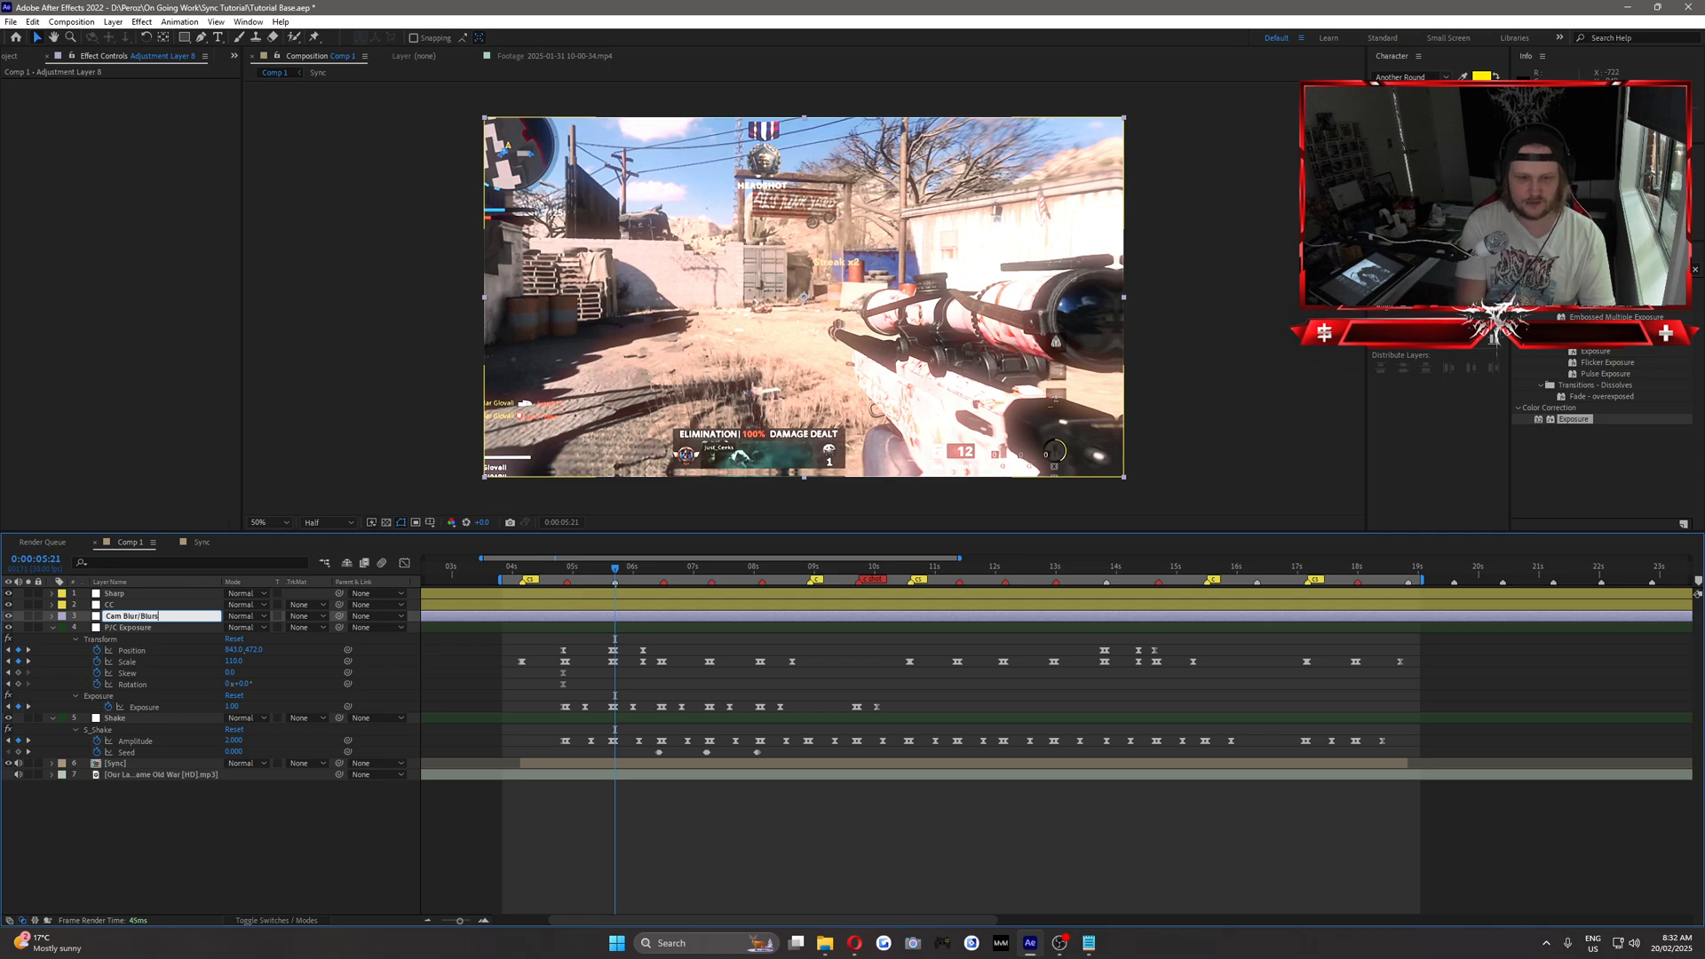
pyautogui.press('Return')
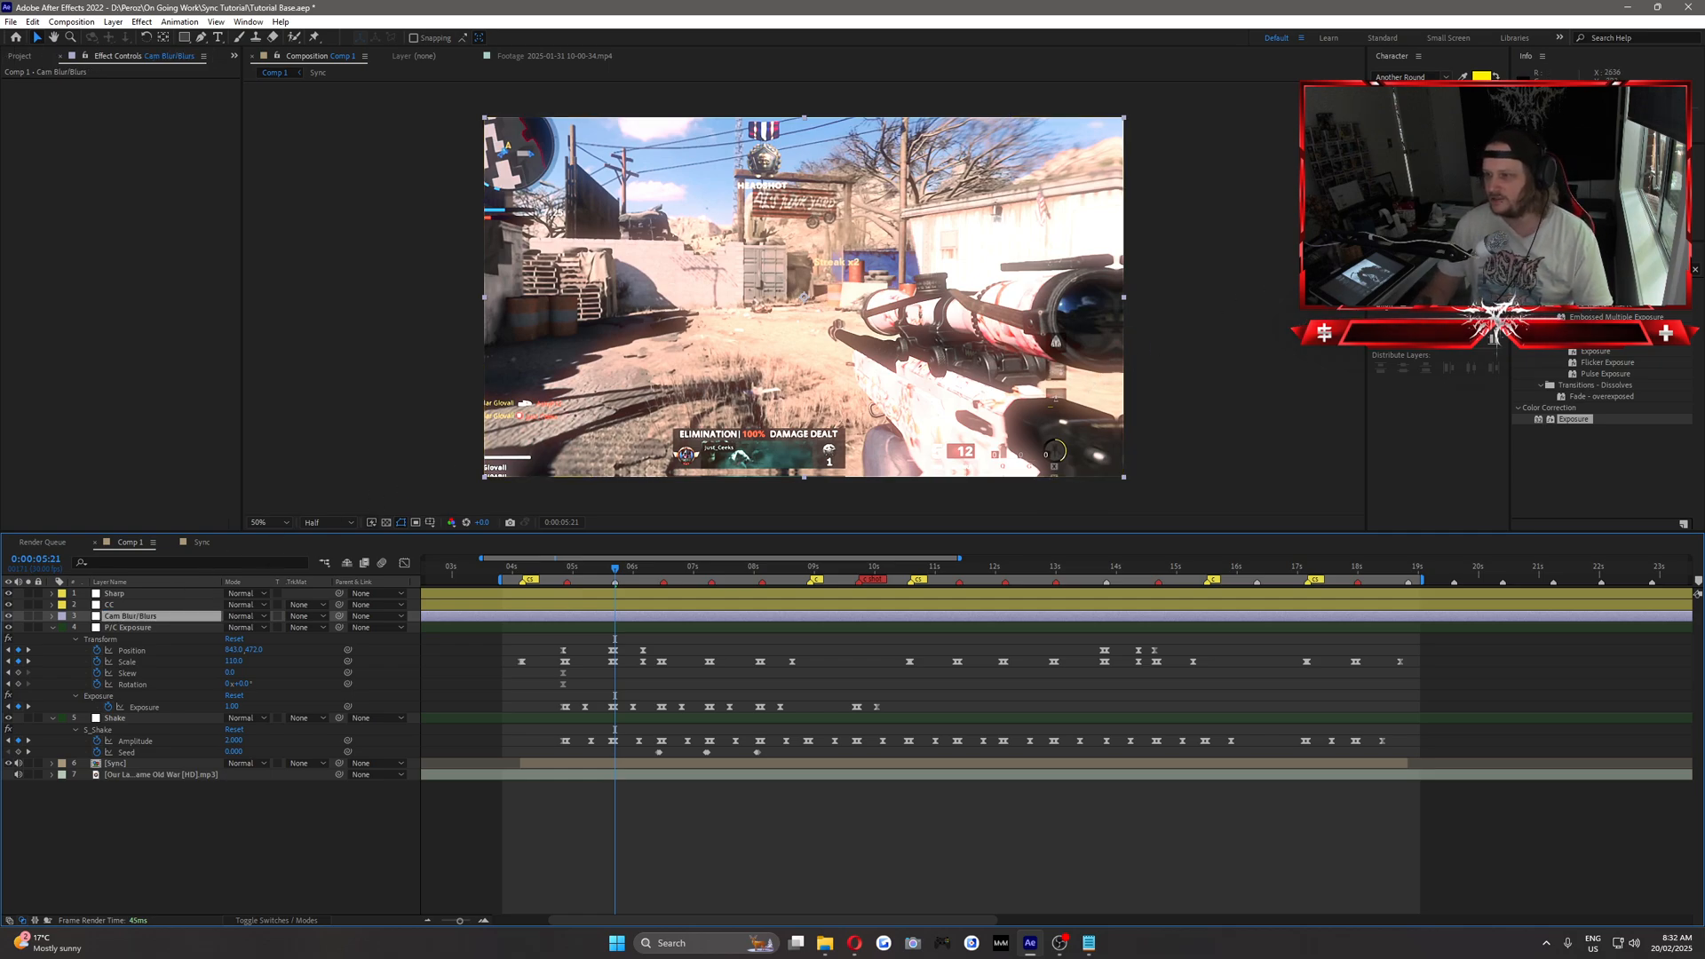
# Search the effects for "cam" and apply Camera Lens Blur to the Cam Blur/Blurs layer.
pyautogui.click(1550, 269)
pyautogui.write('cam')
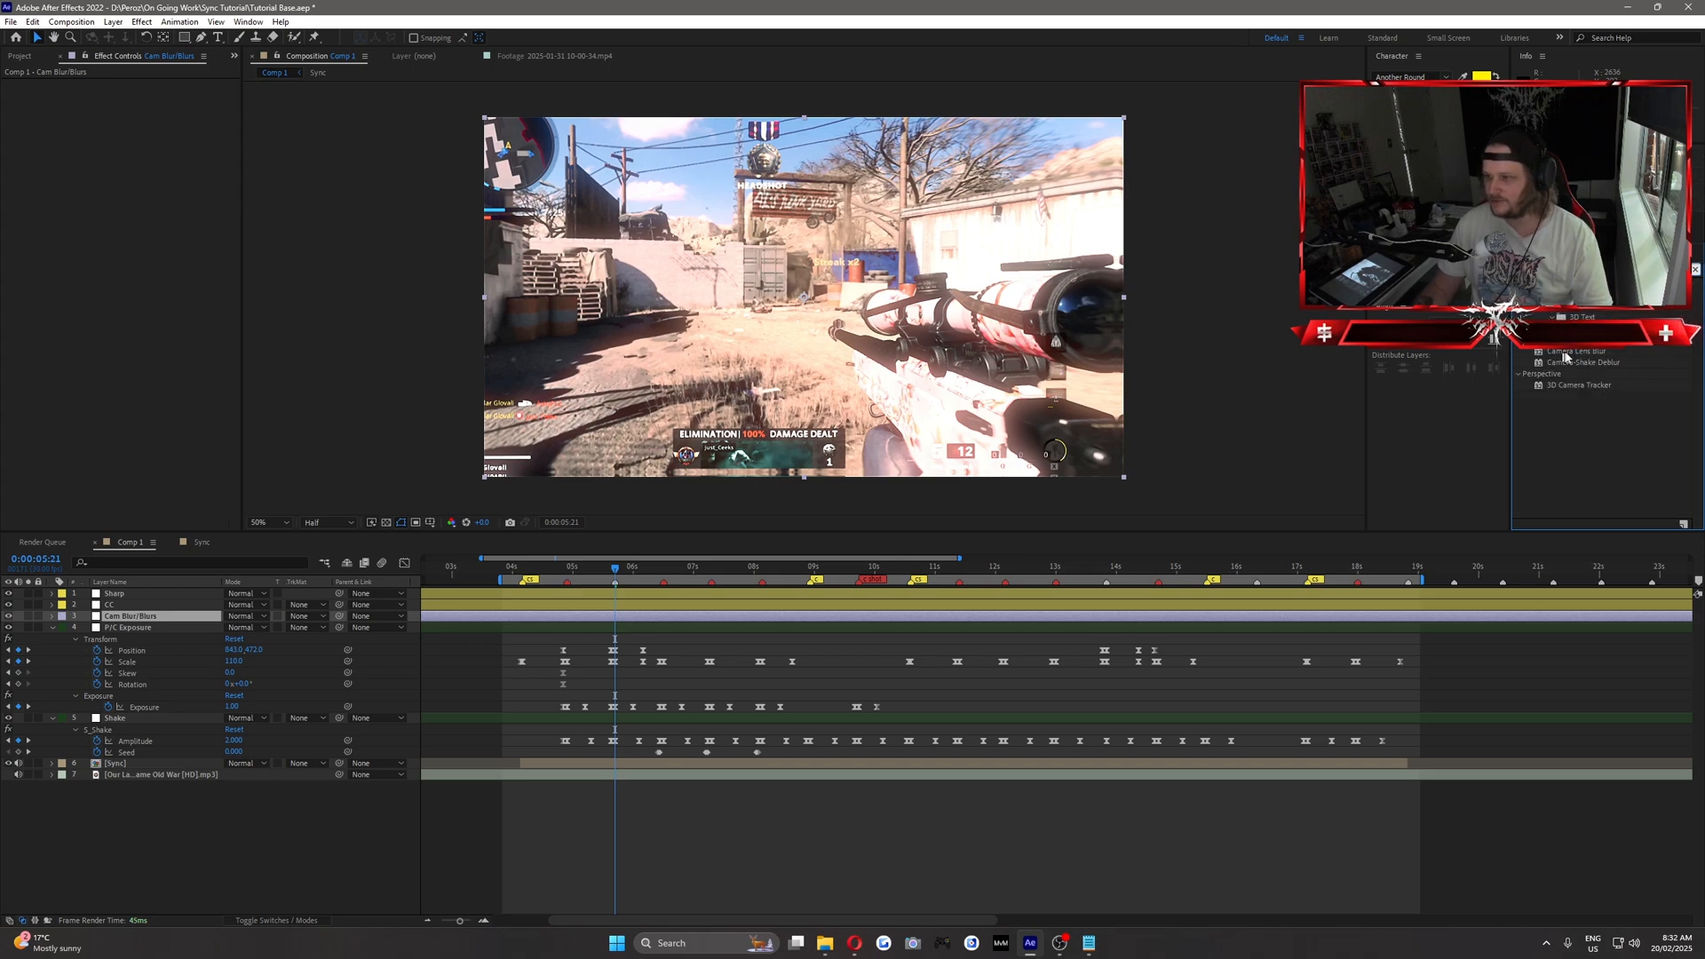
pyautogui.moveTo(1577, 356); pyautogui.dragTo(152, 211)
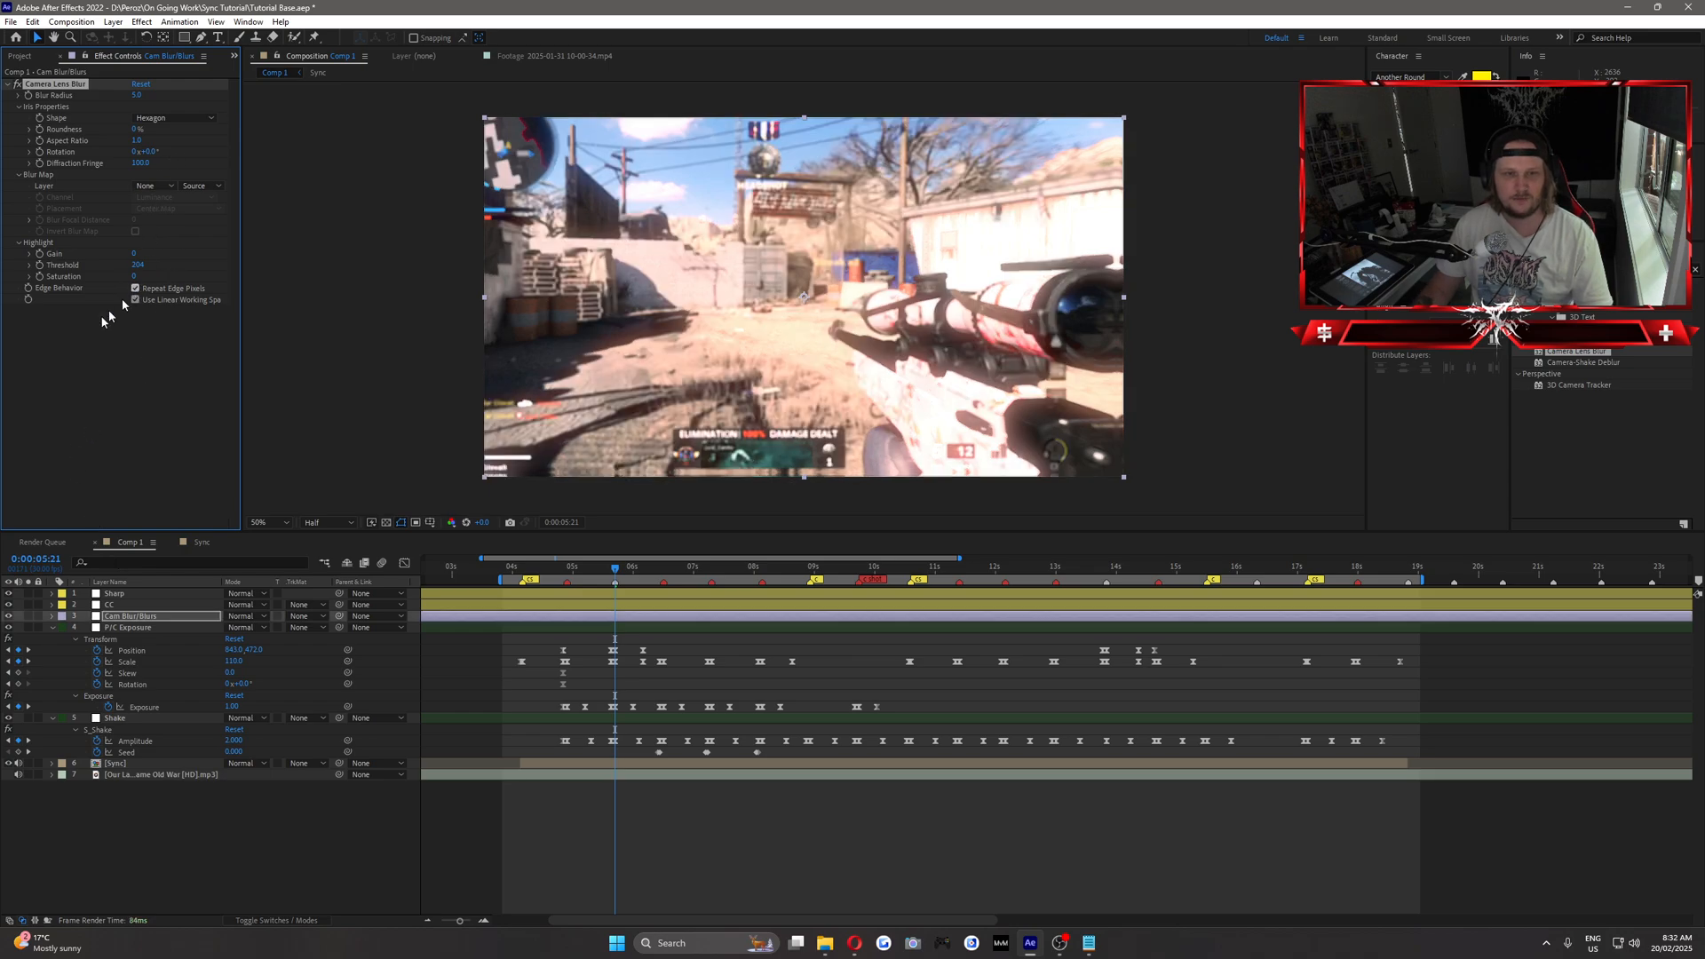
pyautogui.click(144, 368)
# Set the Camera Lens Blur's Blur Radius to 0 and keyframe it at 0:00:05:19.
pyautogui.click(137, 95)
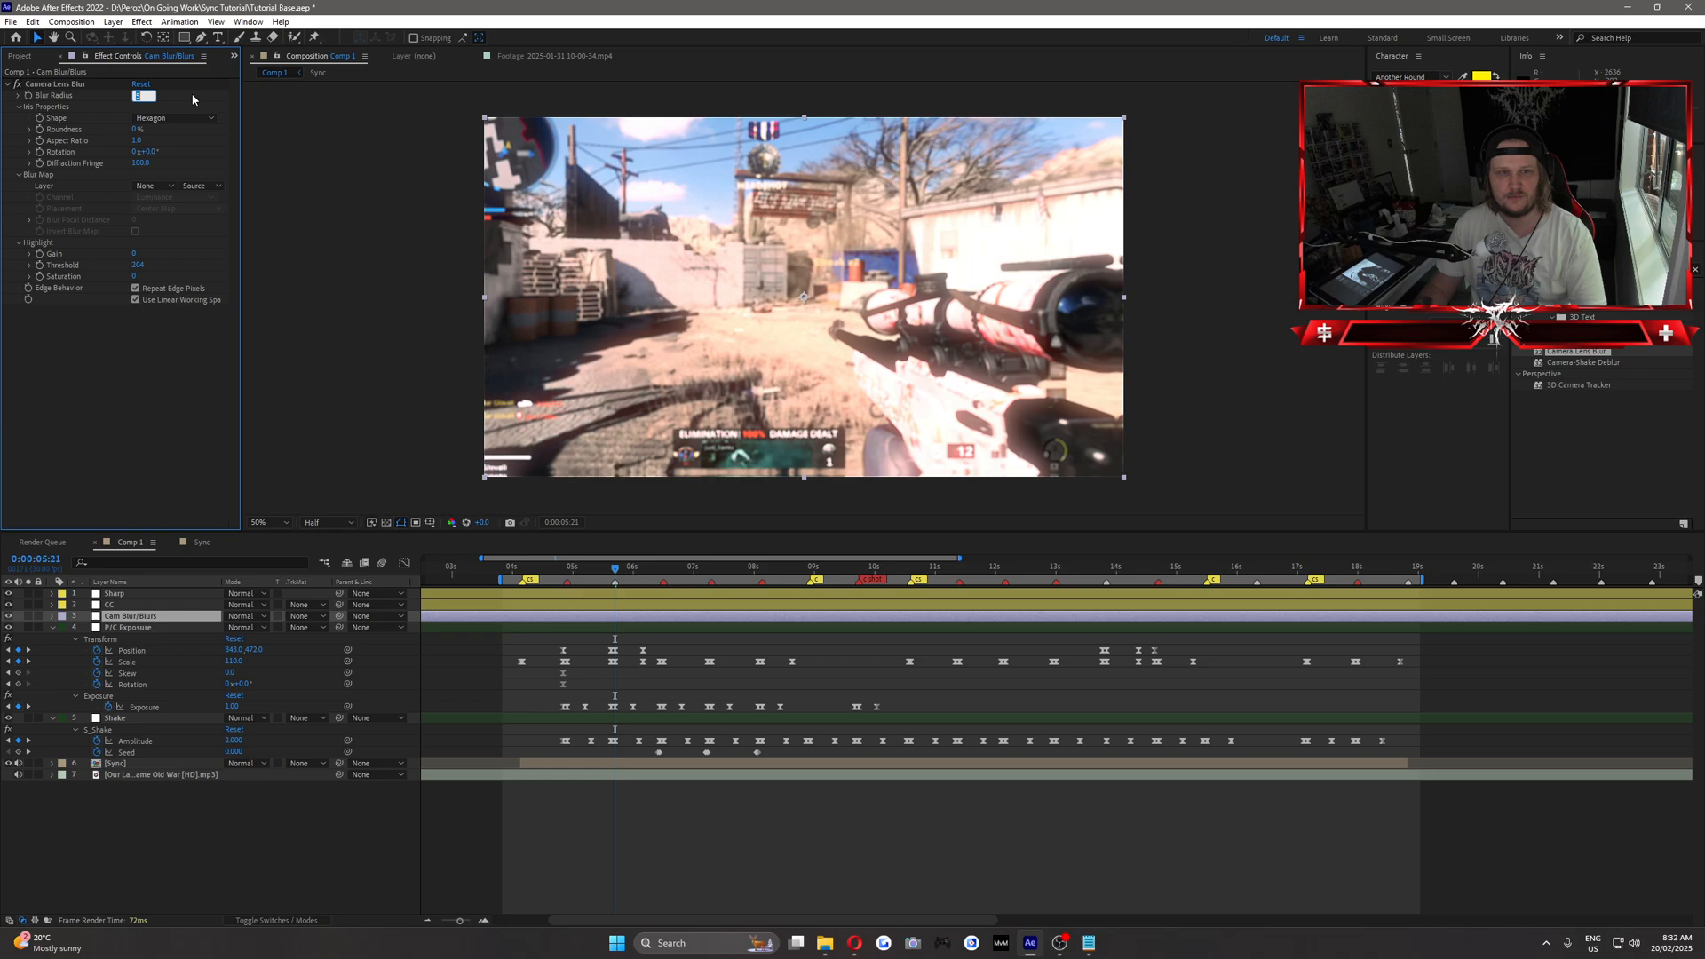
pyautogui.write('0')
pyautogui.press('Return')
pyautogui.press('pageup')
pyautogui.press('pageup')
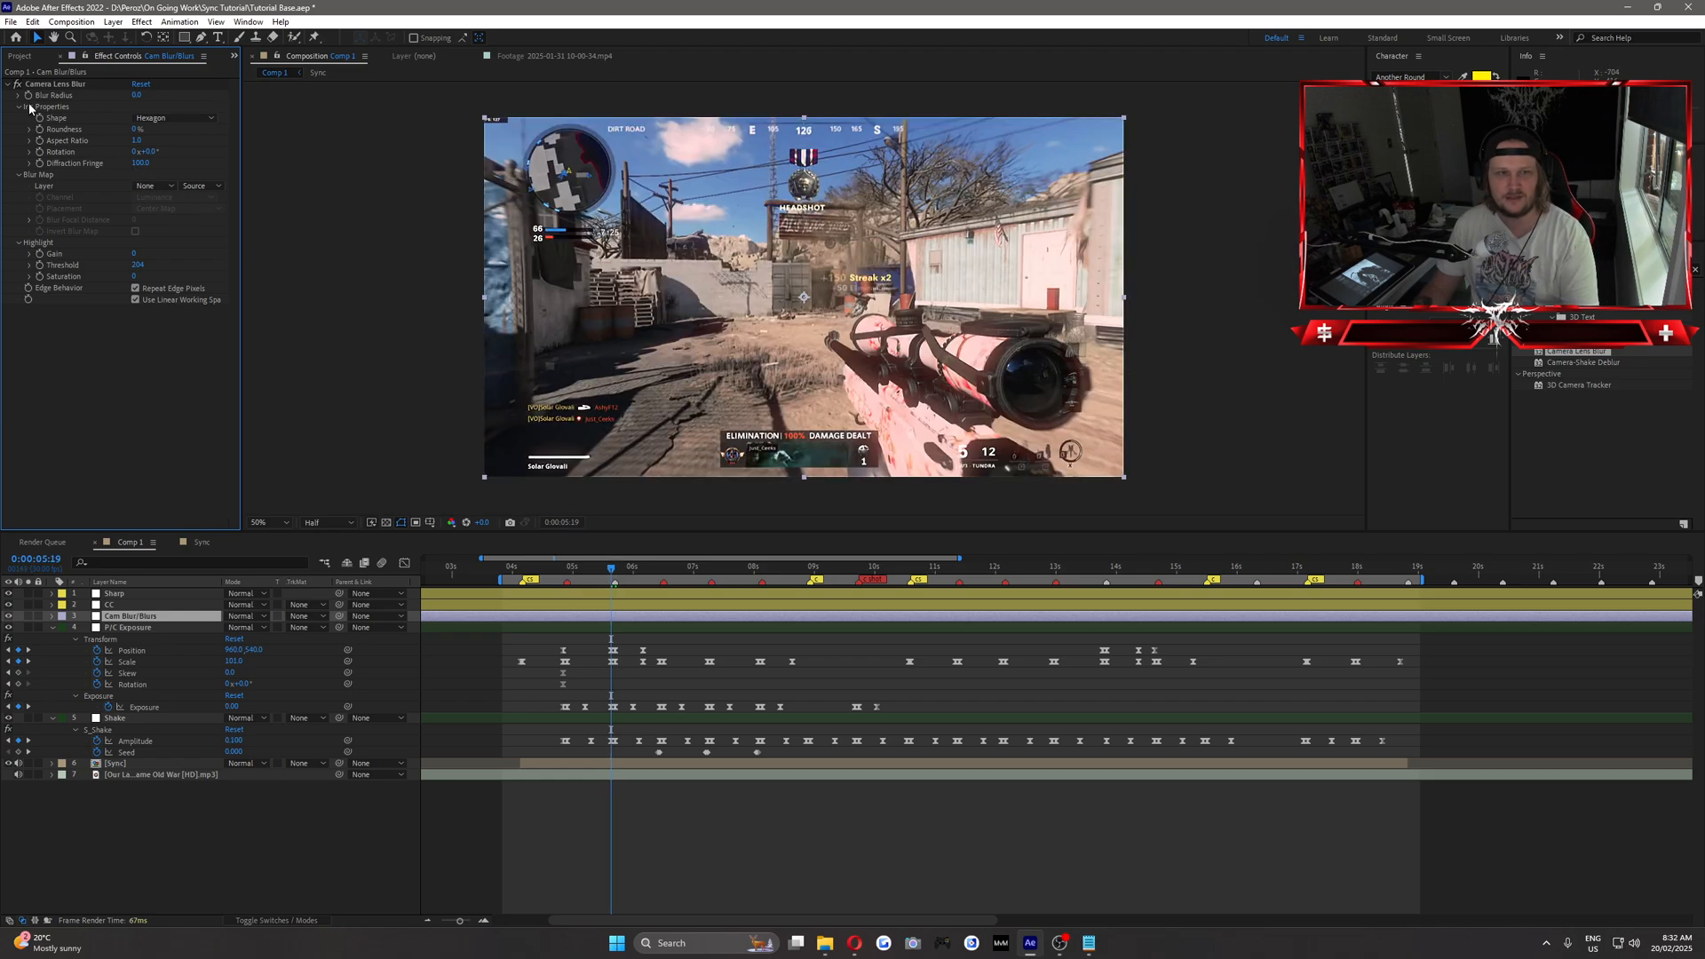
pyautogui.click(137, 95)
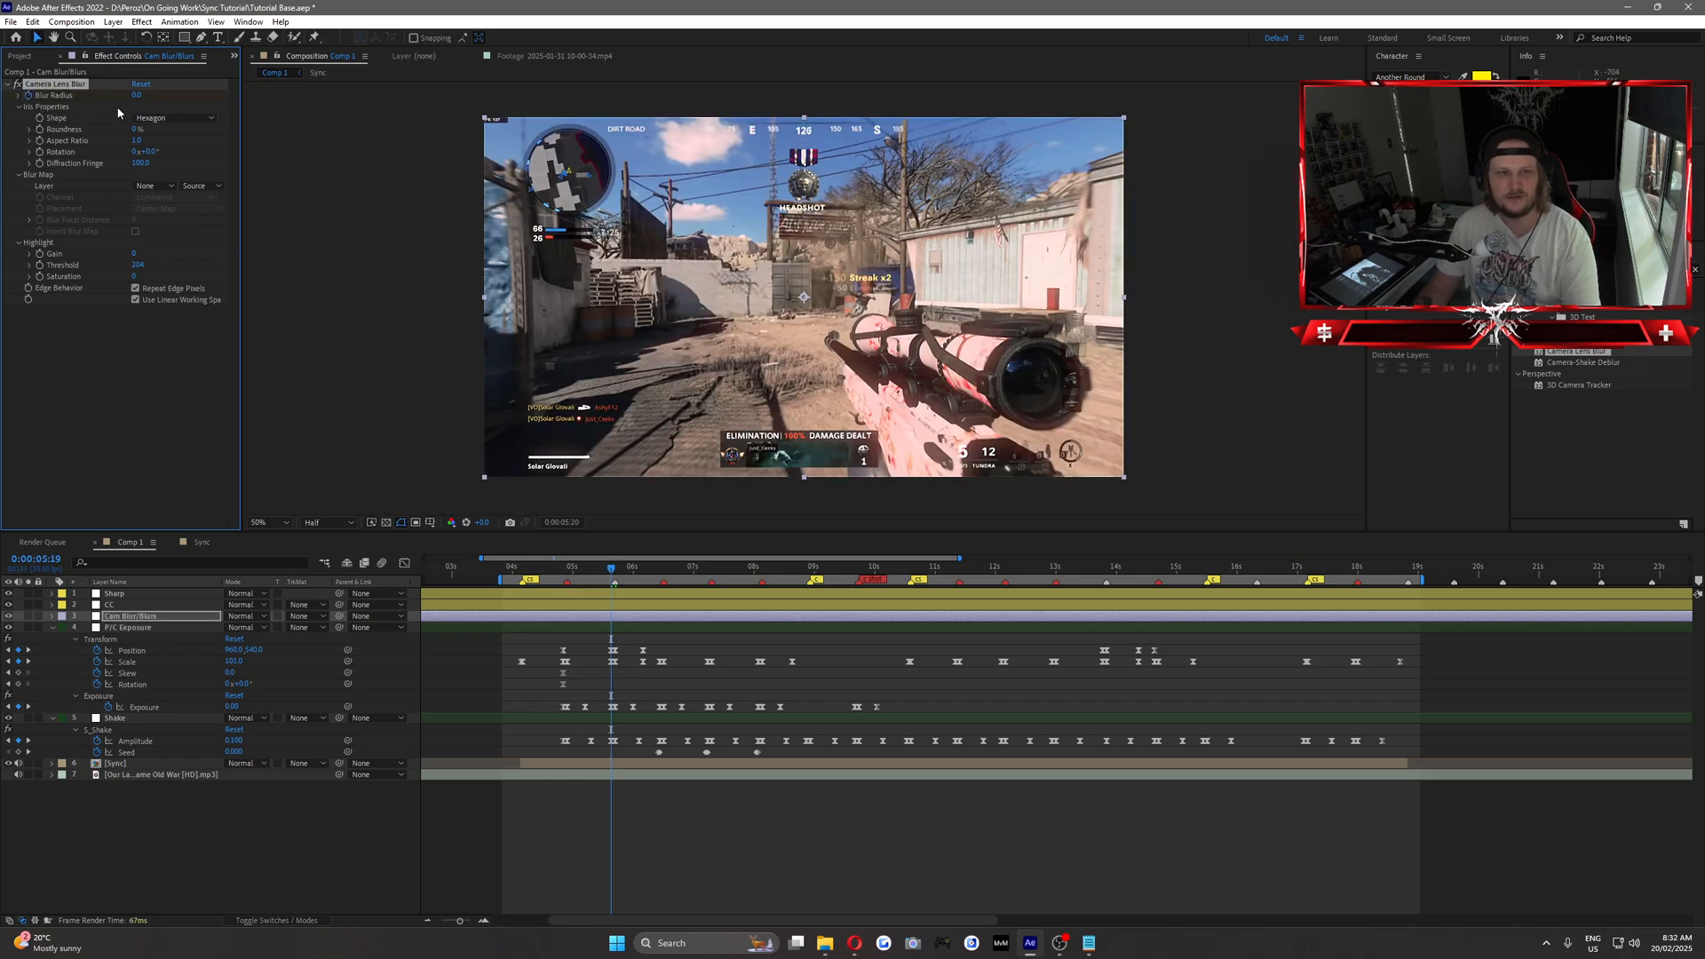
# Set a Blur Radius keyframe of 10 at 0:00:05:21 and reveal the layer's keyframes.
pyautogui.press('pagedown')
pyautogui.press('pagedown')
pyautogui.write('10')
pyautogui.press('Return')
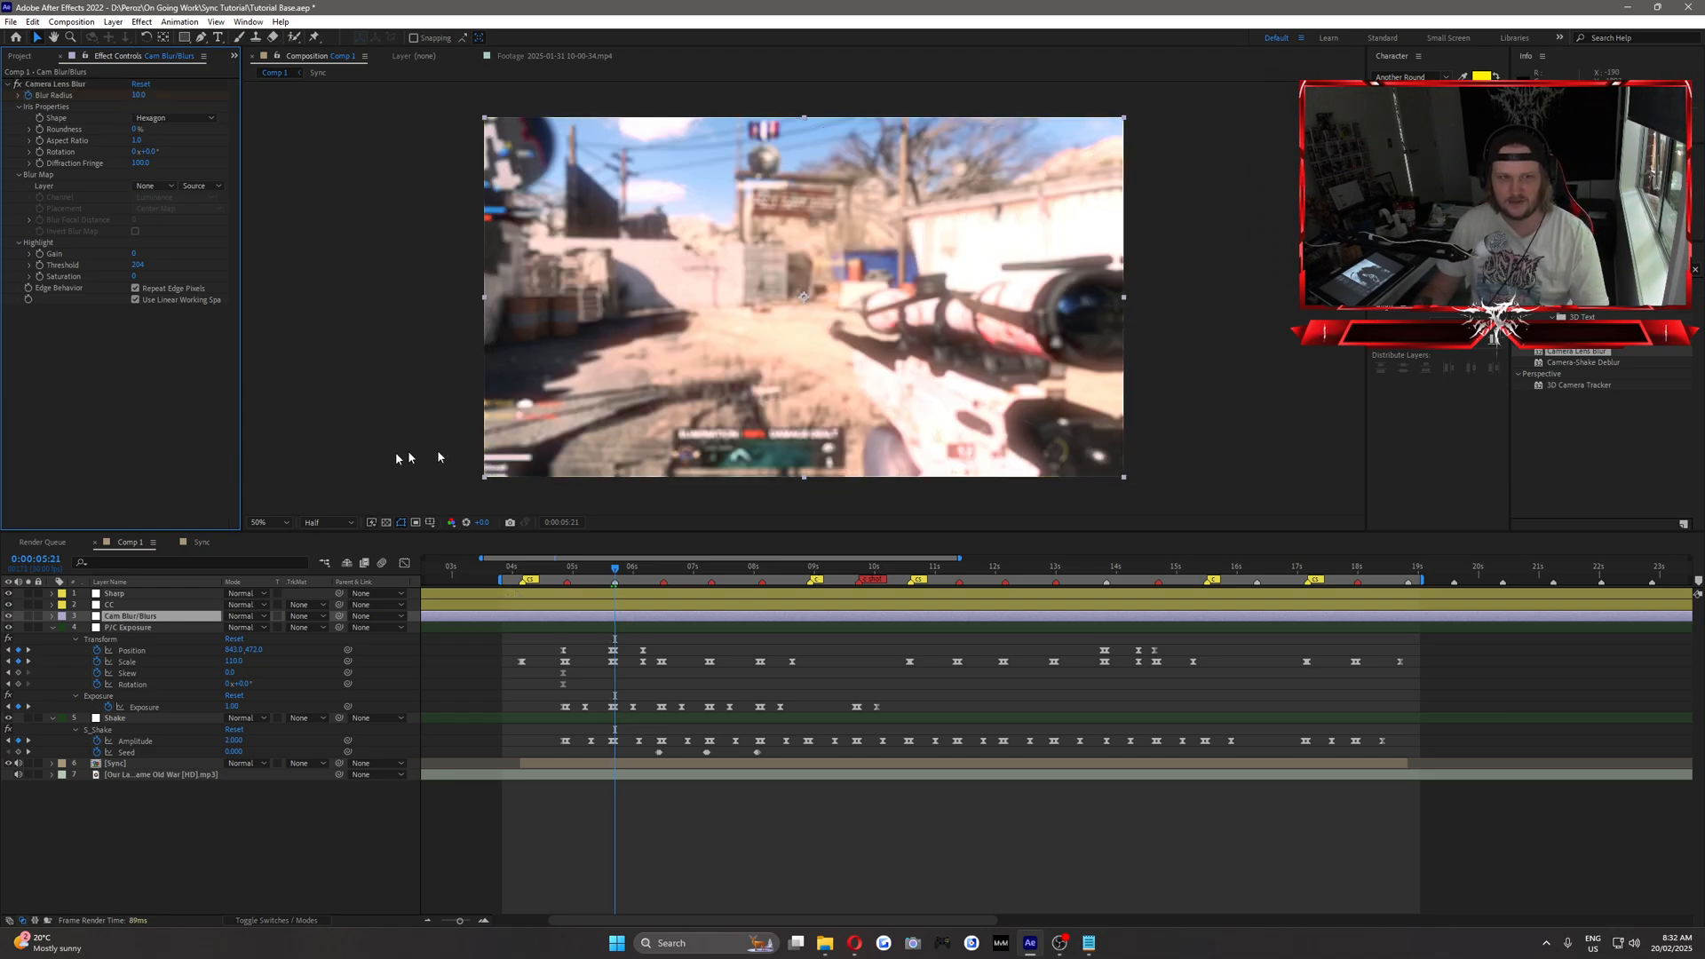
pyautogui.press('u')
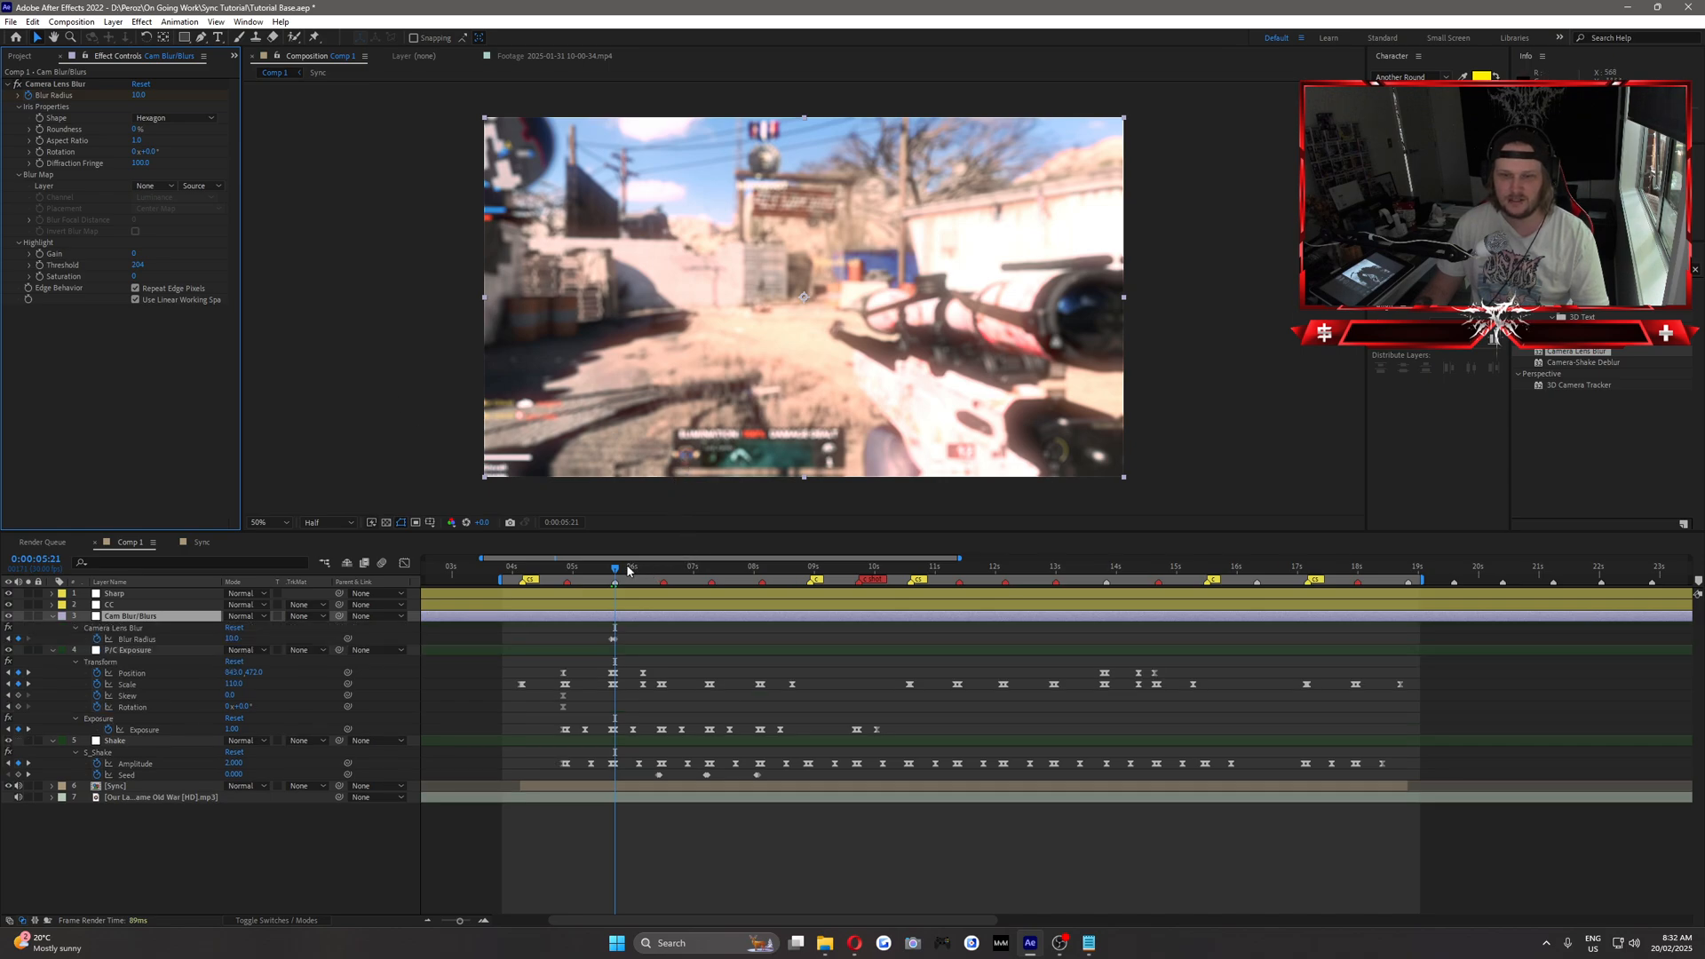
# Add a Blur Radius keyframe of 0 at 0:00:06:03 on the Cam Blur/Blurs layer.
pyautogui.moveTo(628, 571); pyautogui.dragTo(640, 572)
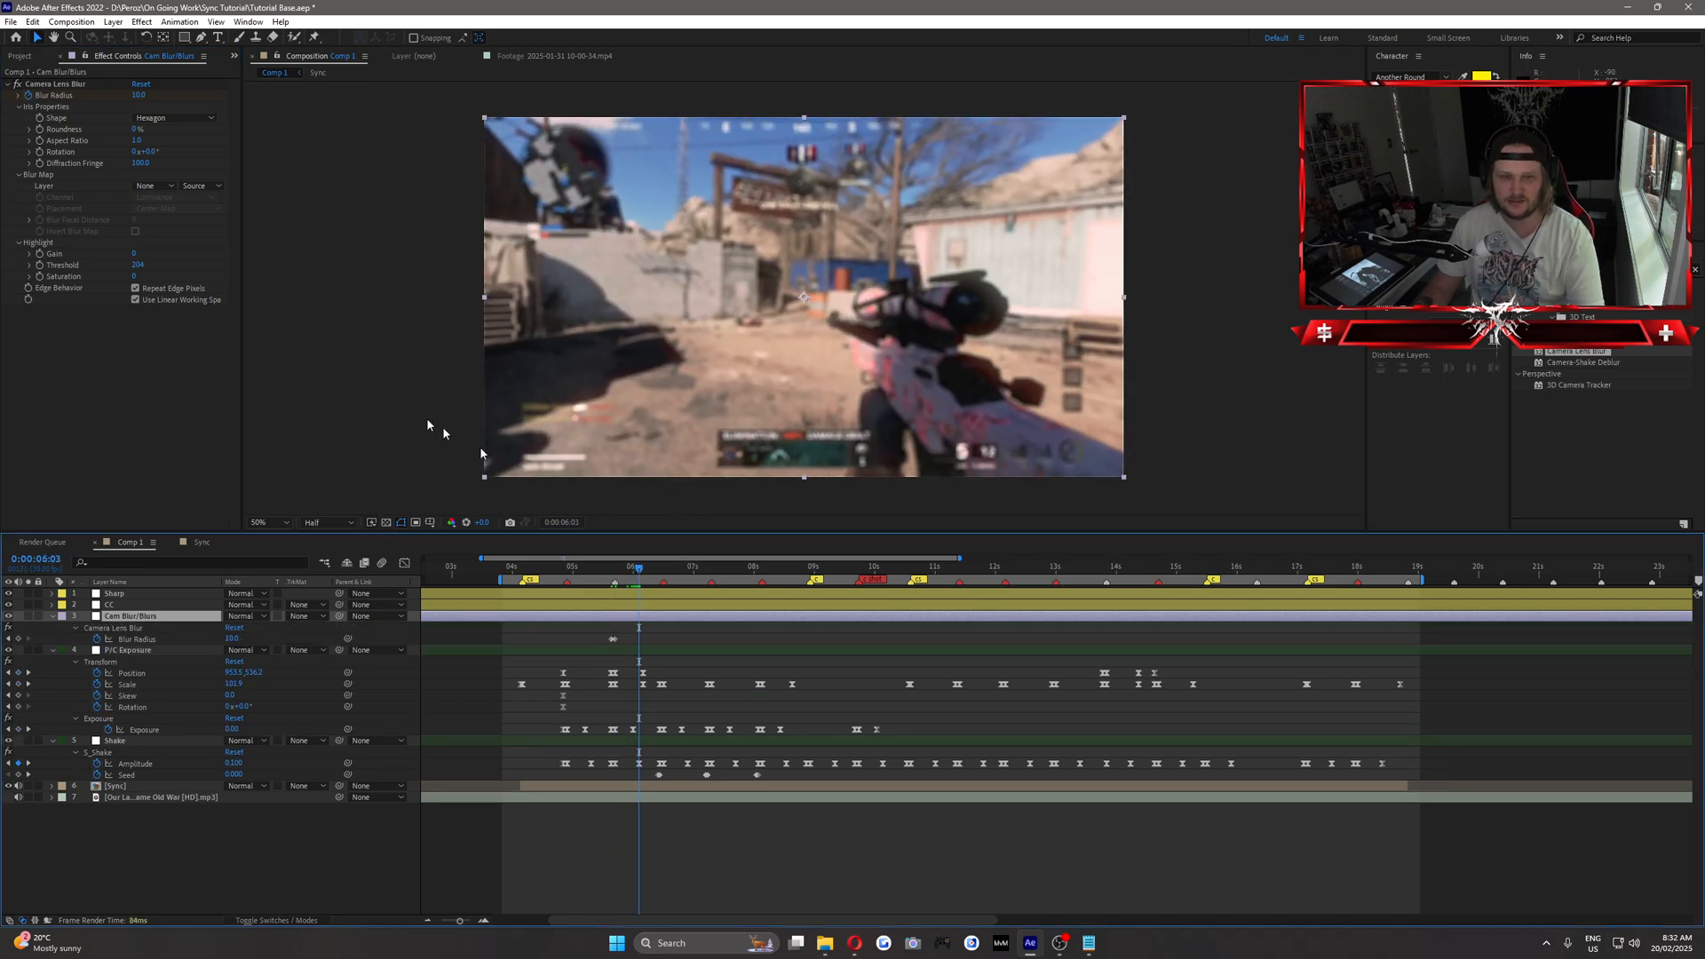
pyautogui.click(138, 96)
pyautogui.write('0')
pyautogui.press('Return')
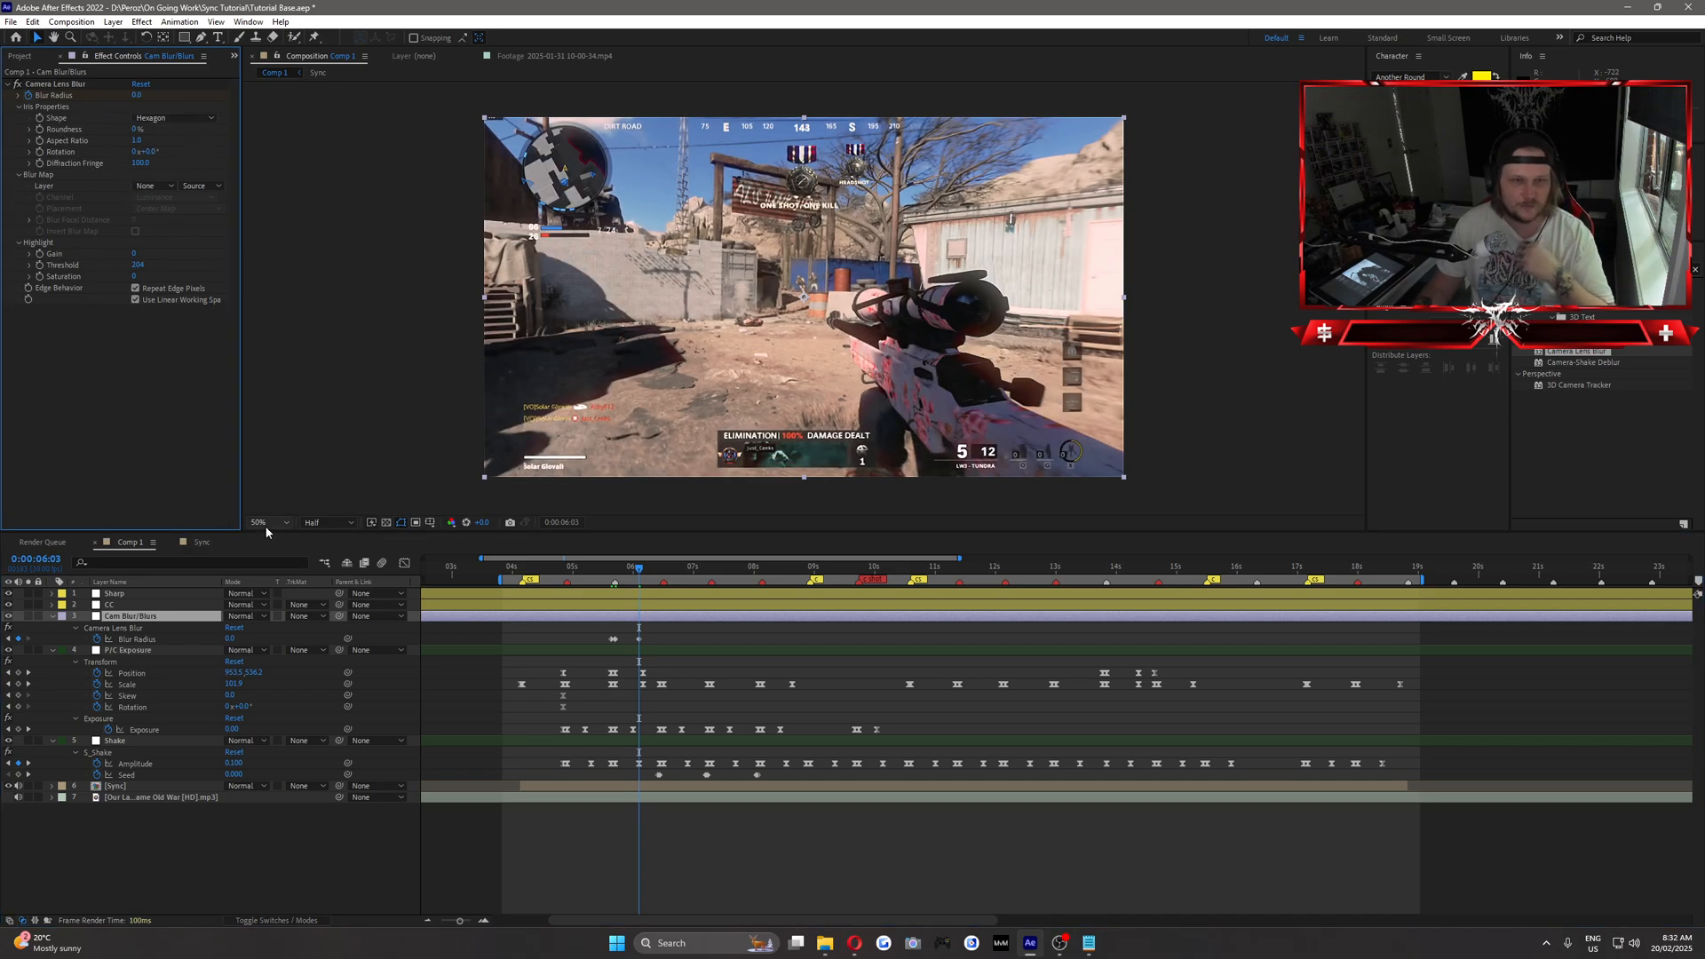
# Apply Easy Ease to the Blur Radius keyframes and scrub through the blur to preview it.
pyautogui.moveTo(607, 573); pyautogui.dragTo(589, 645)
pyautogui.press('F9')
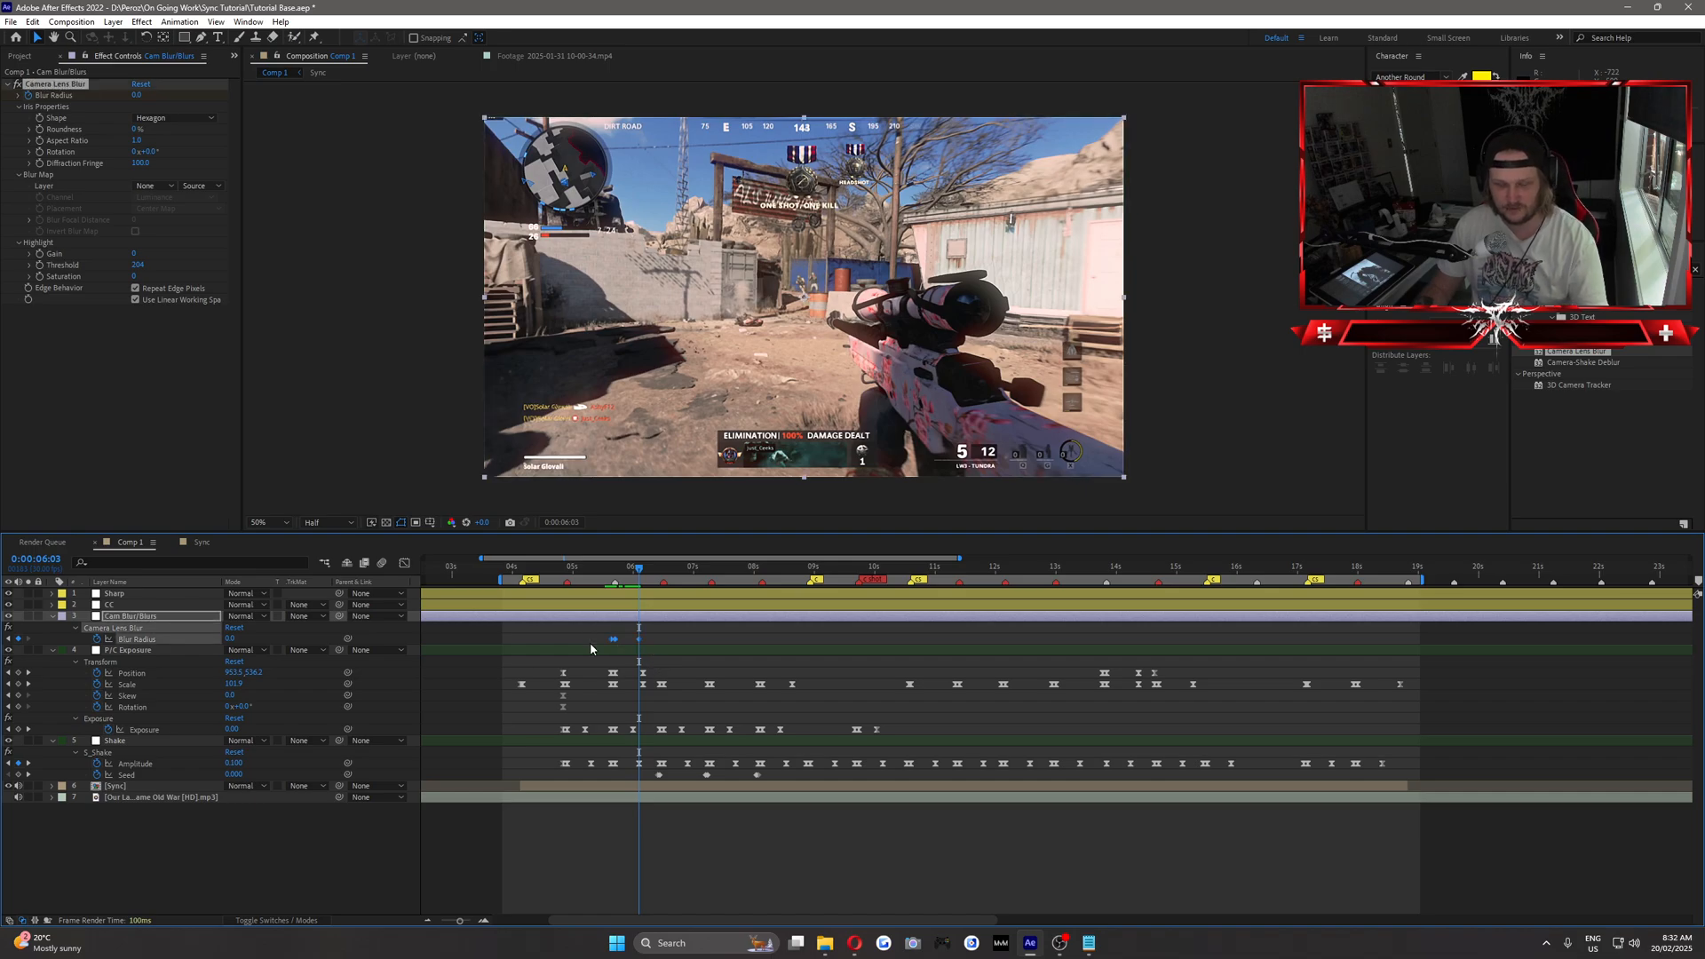
pyautogui.click(584, 632)
pyautogui.moveTo(599, 571); pyautogui.dragTo(640, 578)
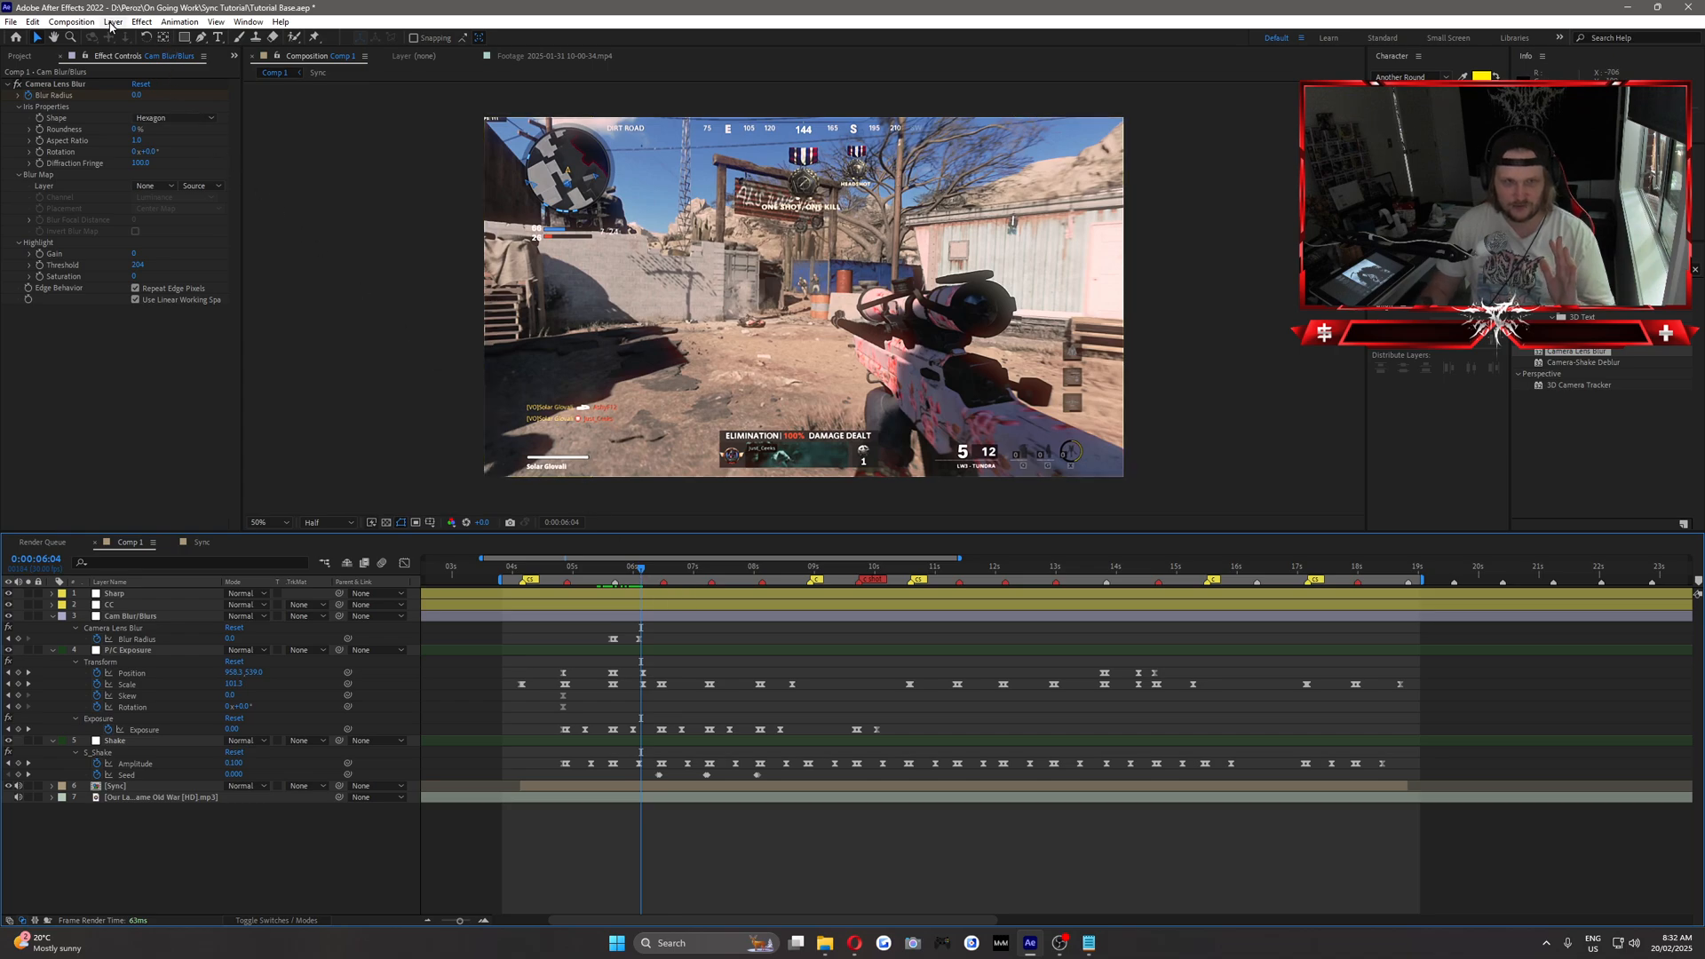
# Create a black full-frame solid layer named "BARS".
pyautogui.click(113, 21)
pyautogui.moveTo(148, 44)
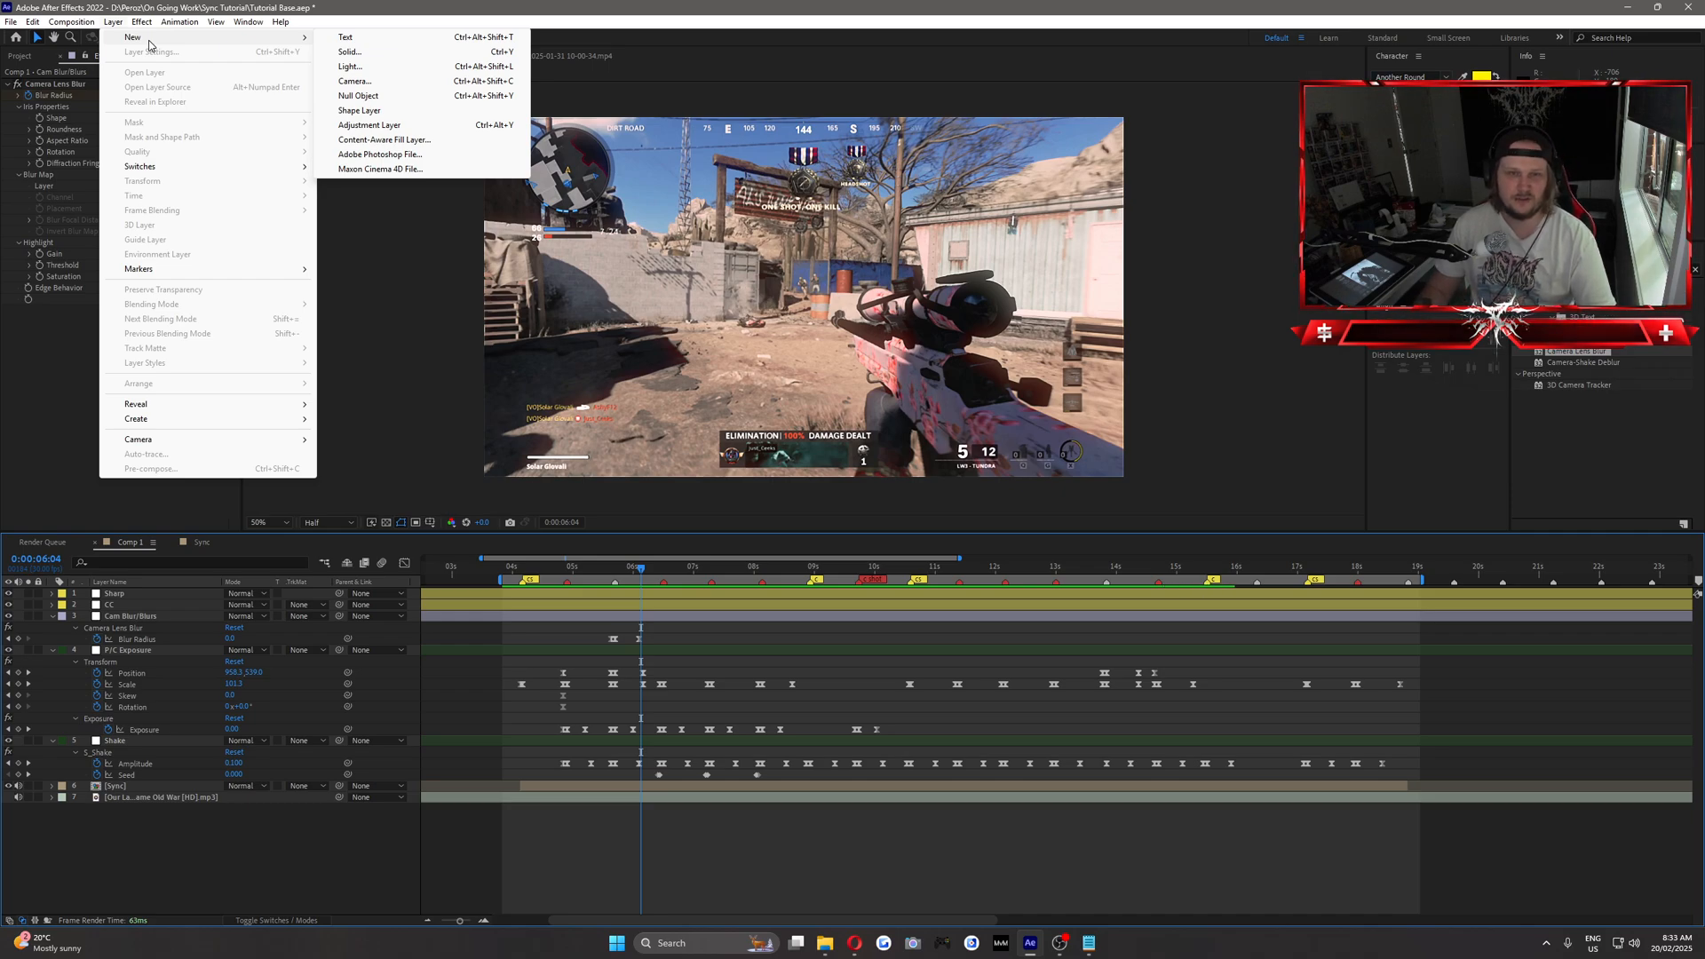
pyautogui.click(347, 52)
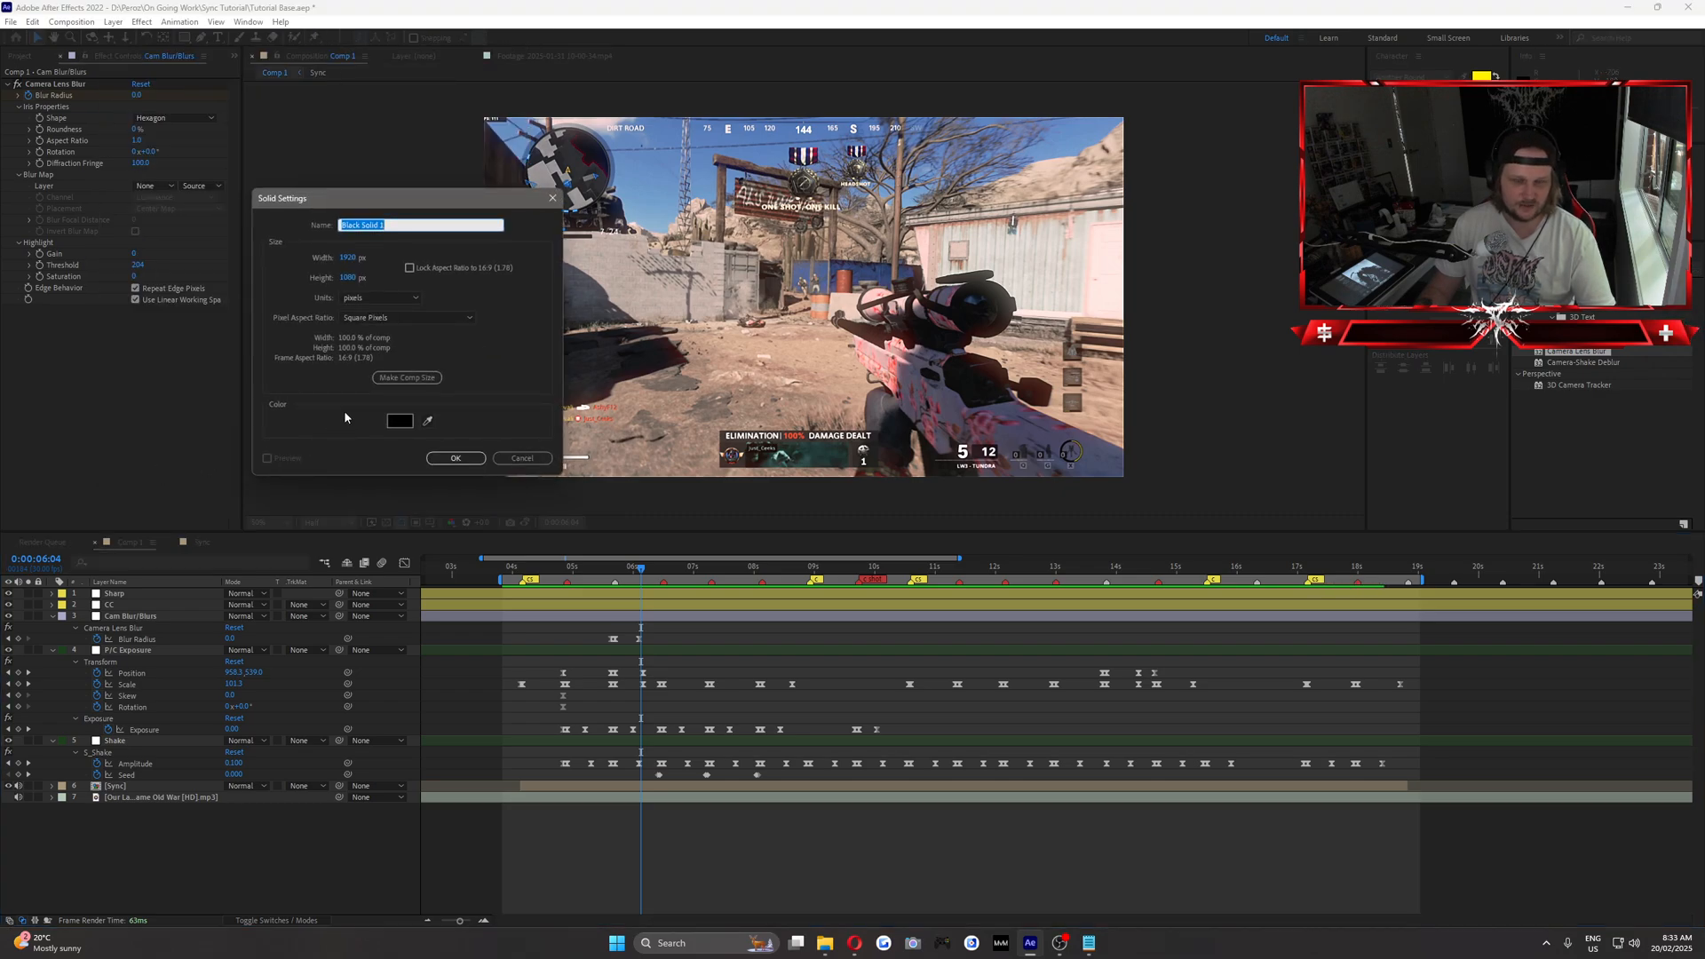
pyautogui.write('BARS')
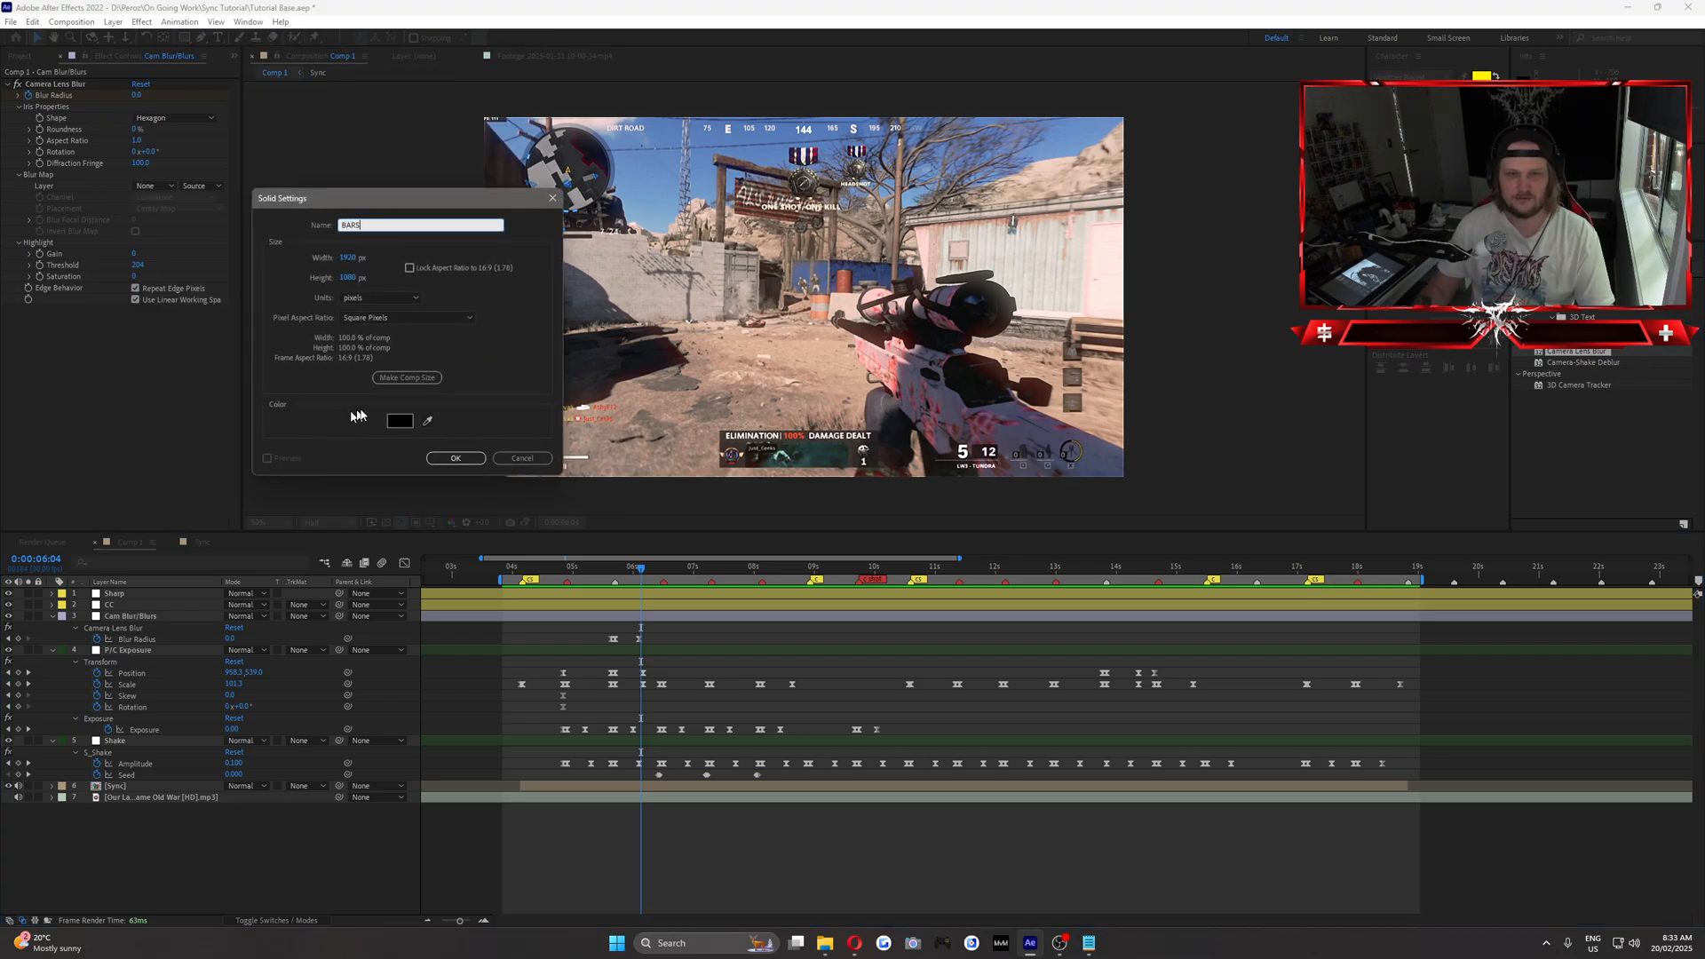
pyautogui.click(456, 459)
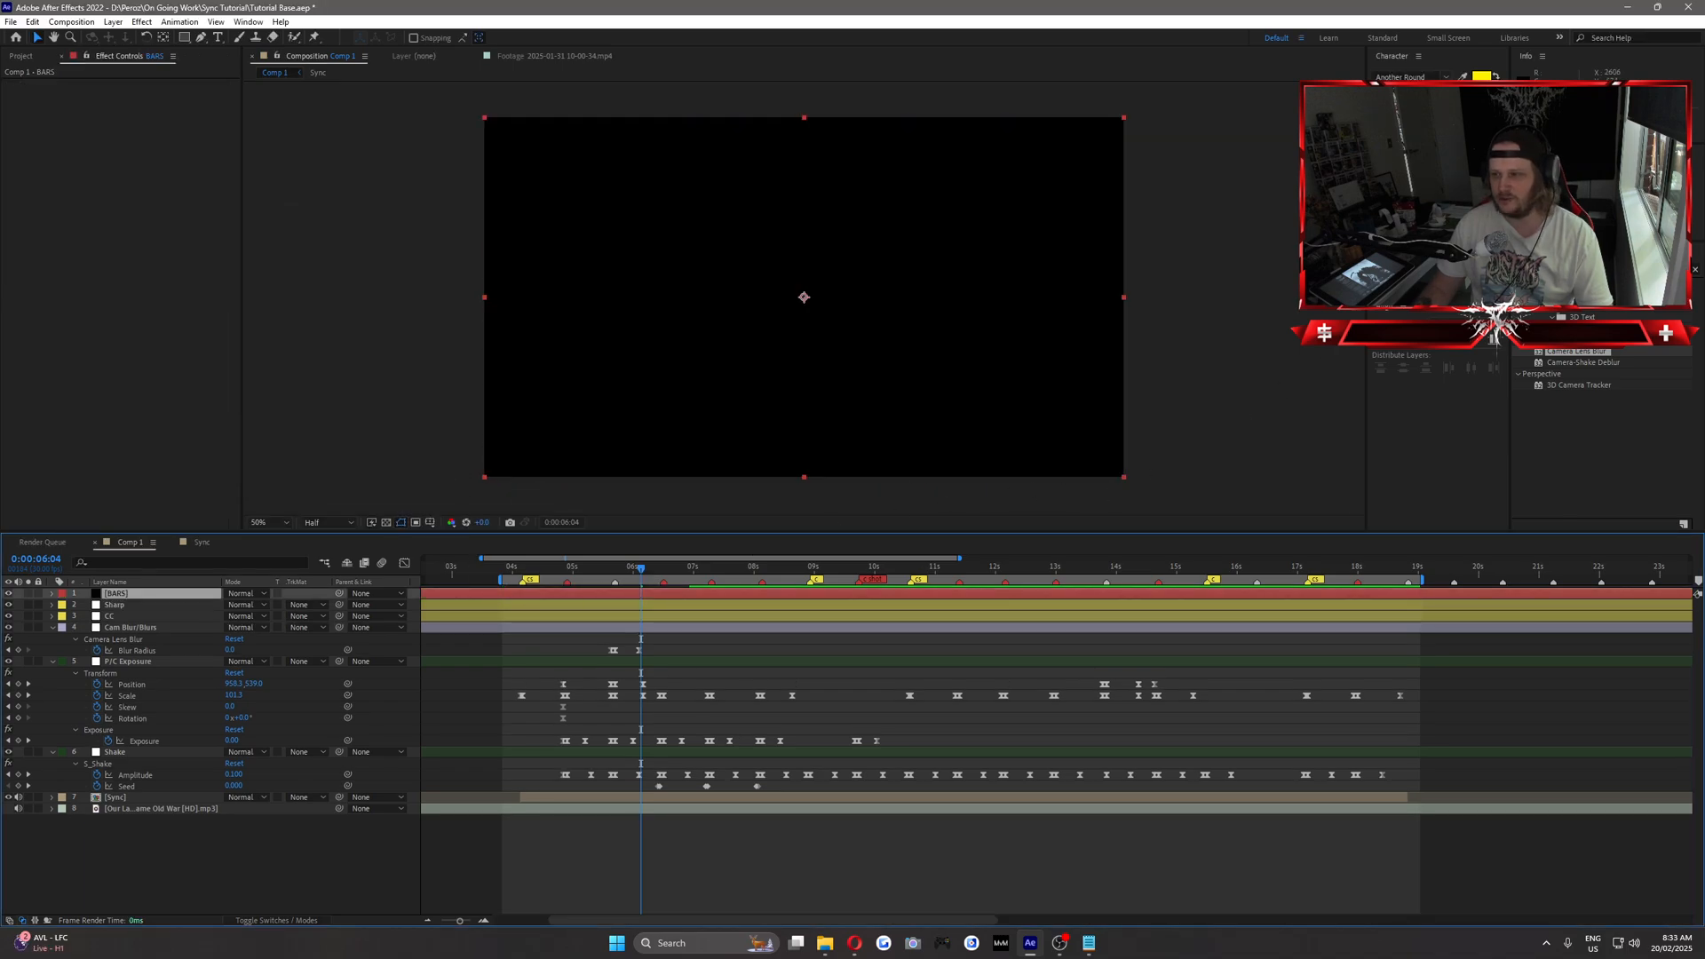
# Find the CC Jaws effect and apply it to the BARS layer.
pyautogui.click(1598, 269)
pyautogui.write('lin')
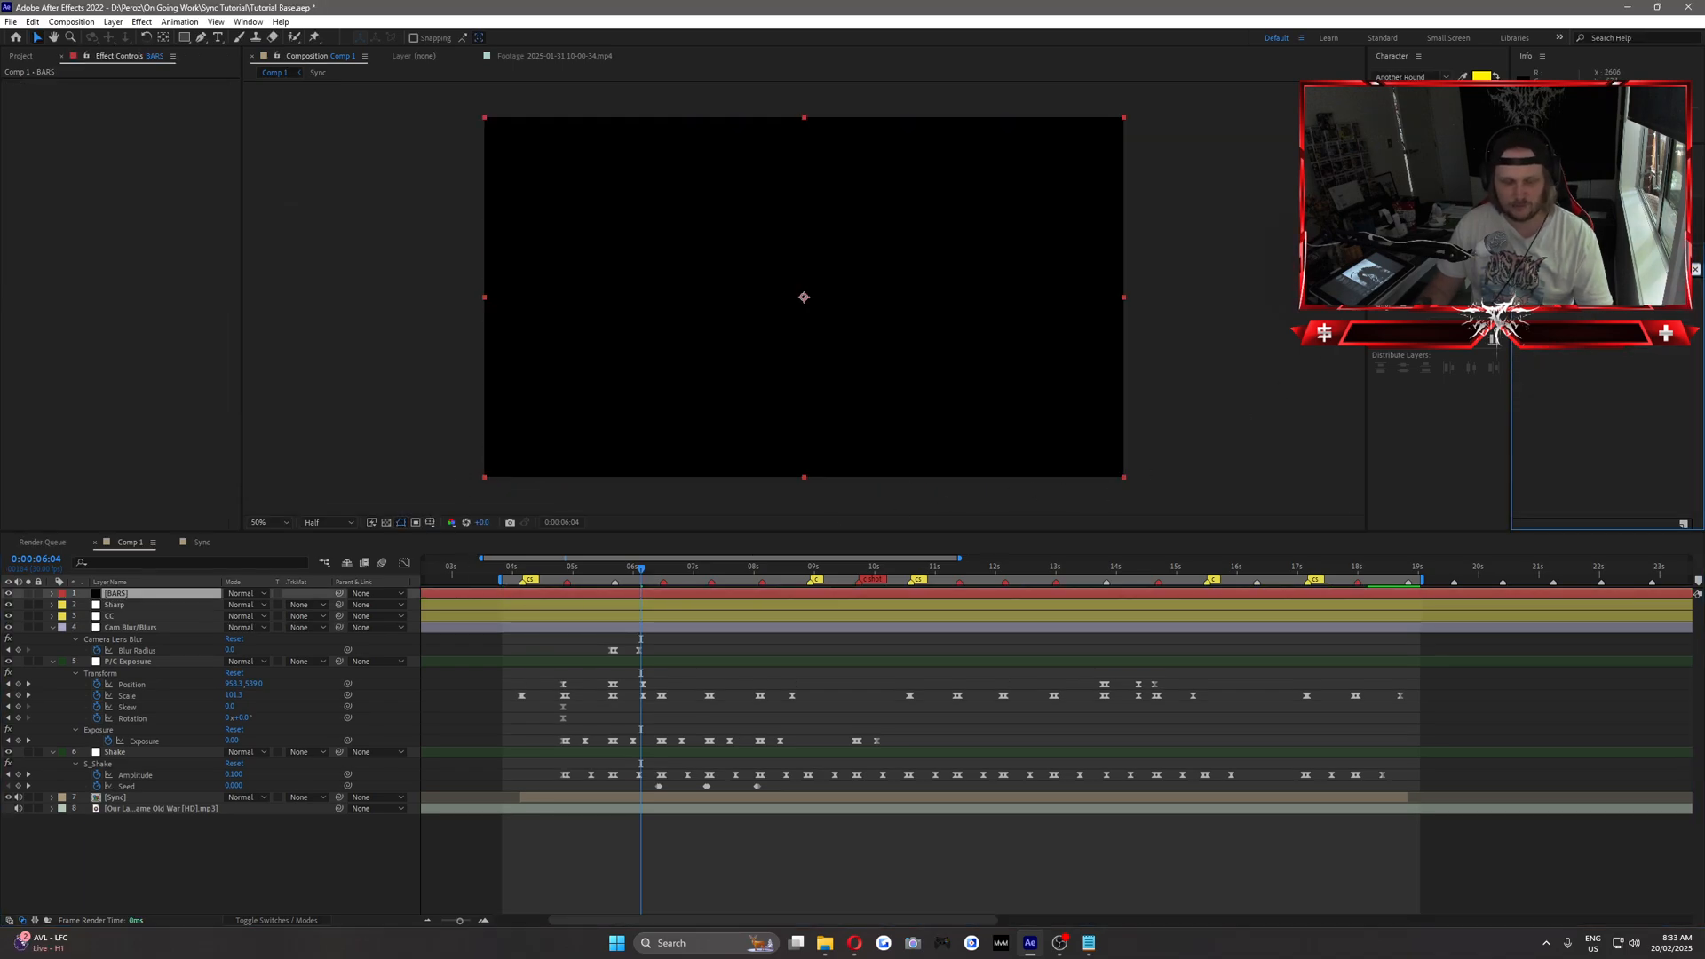
pyautogui.moveTo(1567, 293); pyautogui.dragTo(122, 595)
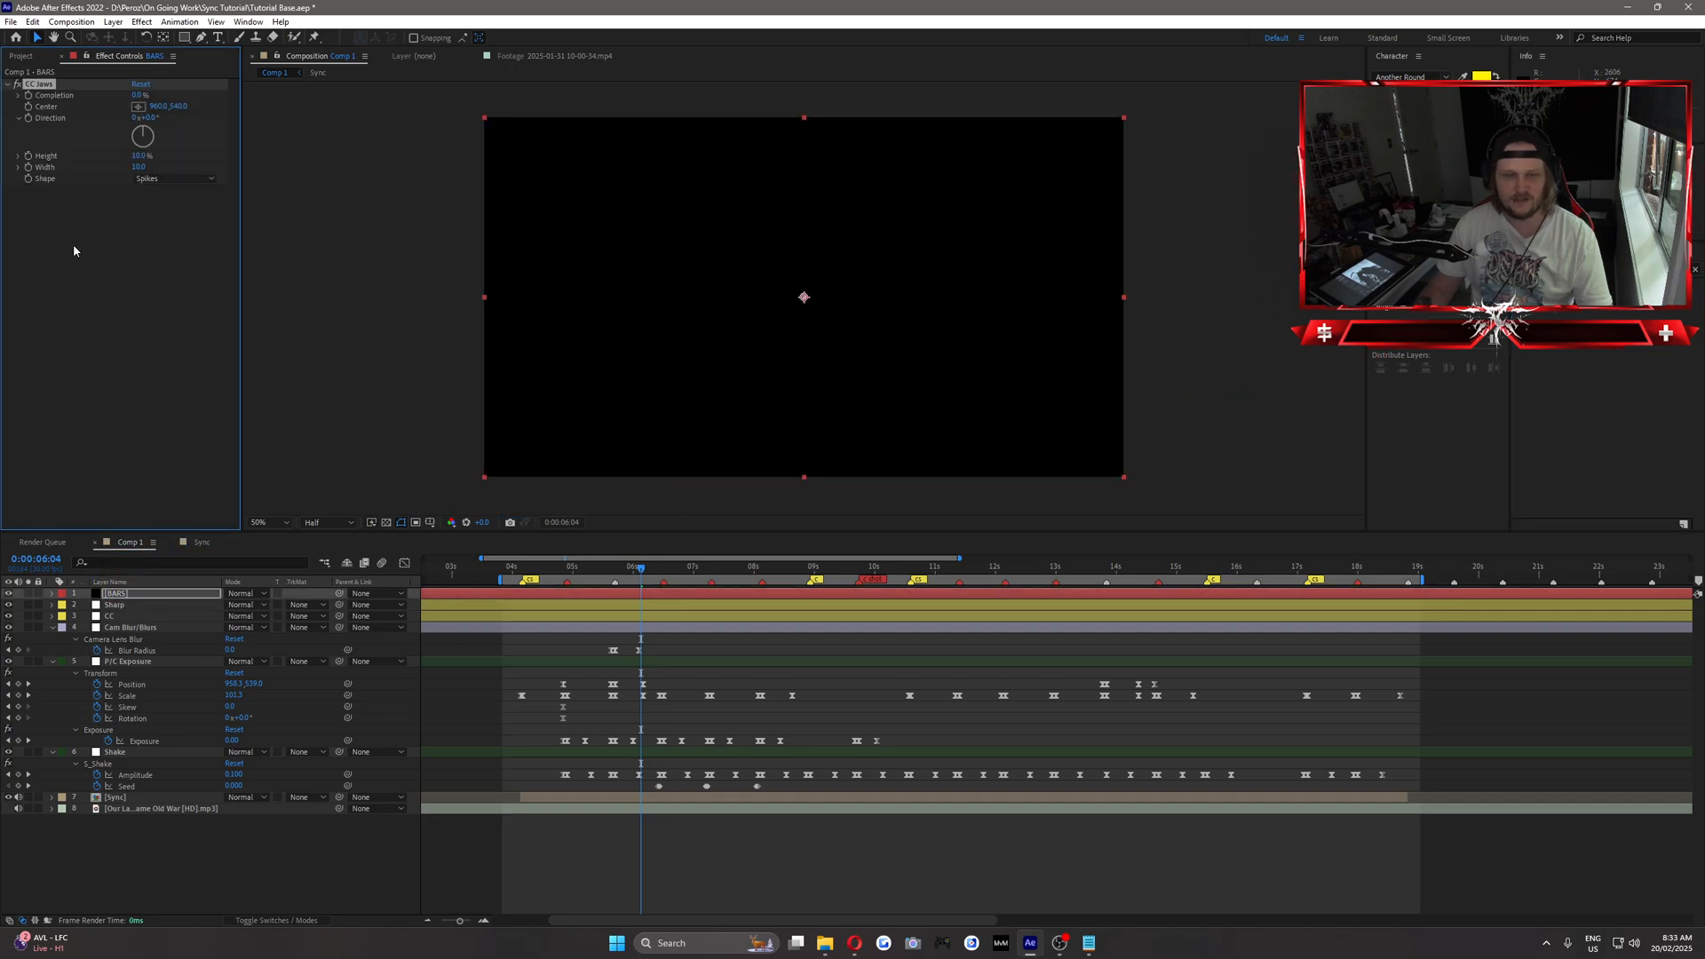
# Set CC Jaws' Height to 0% and Completion to 90%, then compare the picture with the effect off and on.
pyautogui.click(136, 156)
pyautogui.write('0')
pyautogui.click(197, 145)
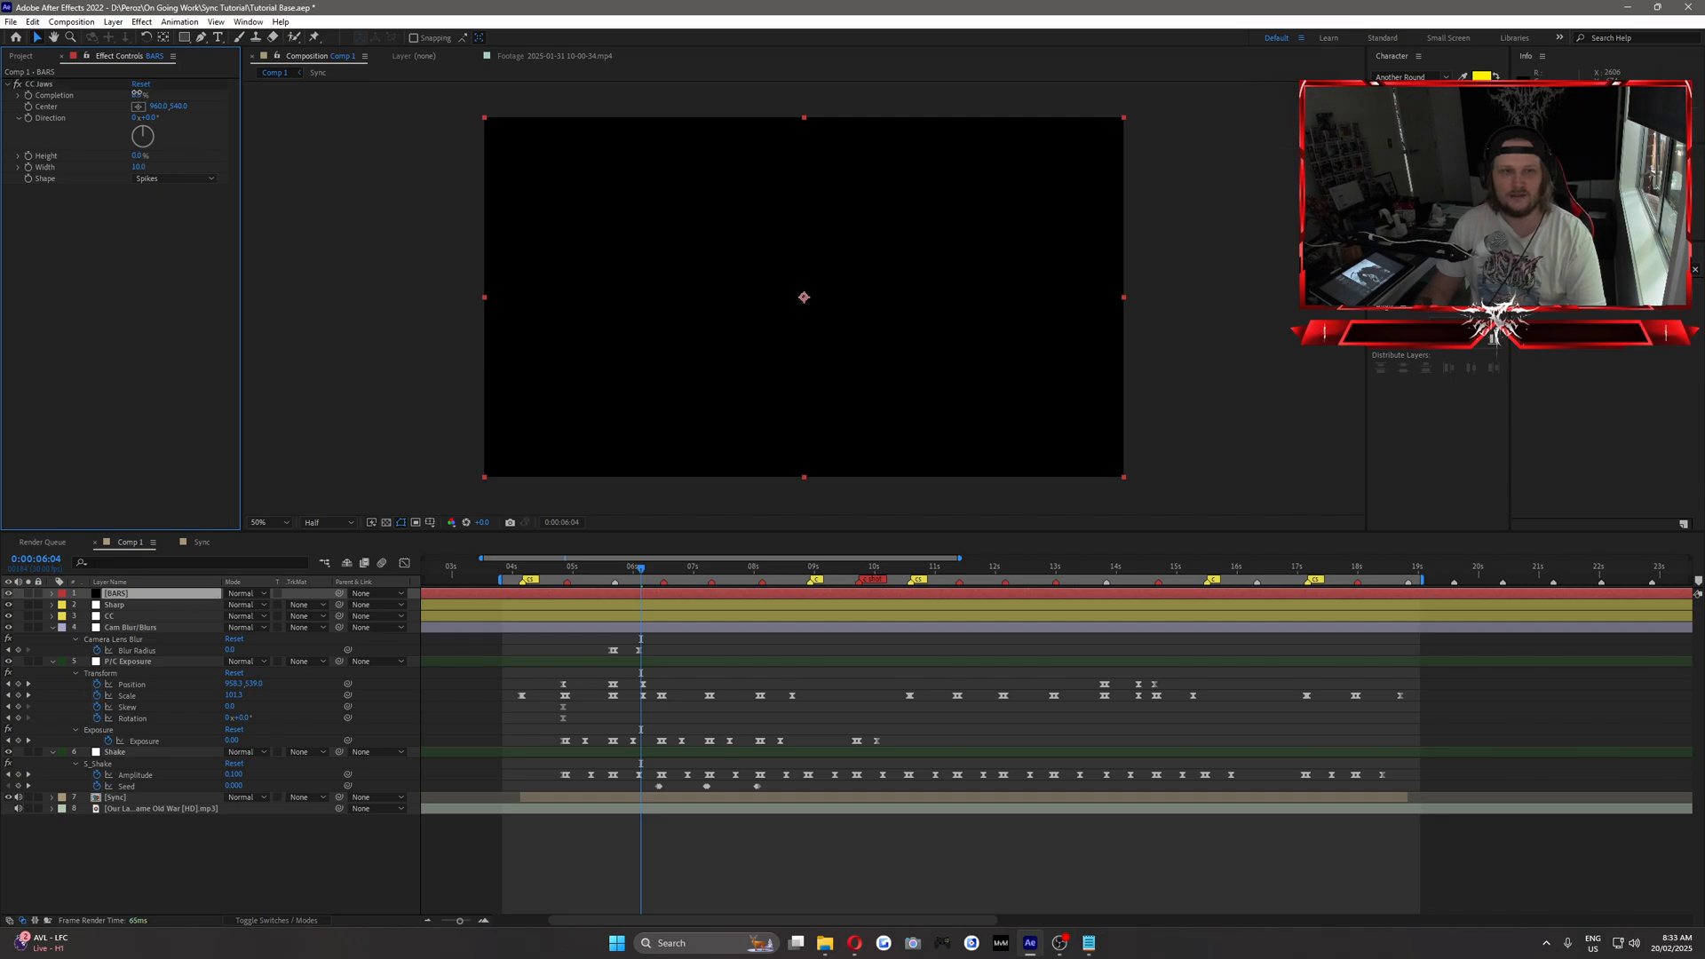
pyautogui.click(136, 94)
pyautogui.write('90')
pyautogui.press('Return')
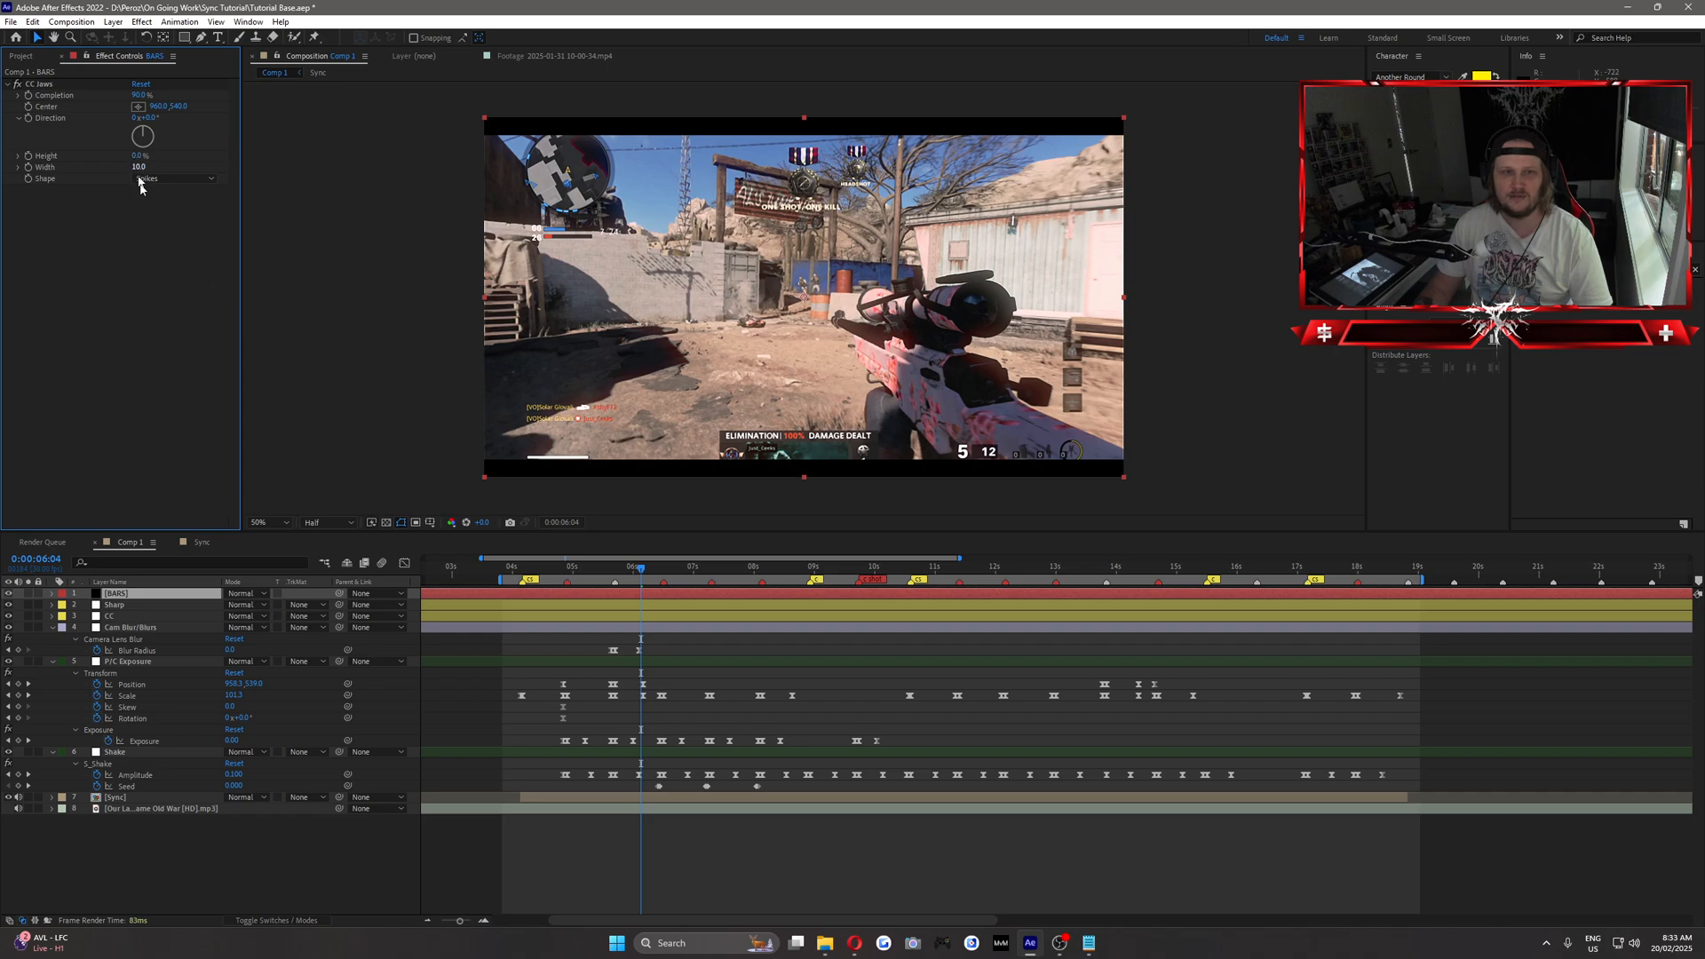
pyautogui.click(17, 83)
pyautogui.click(17, 83)
pyautogui.click(462, 605)
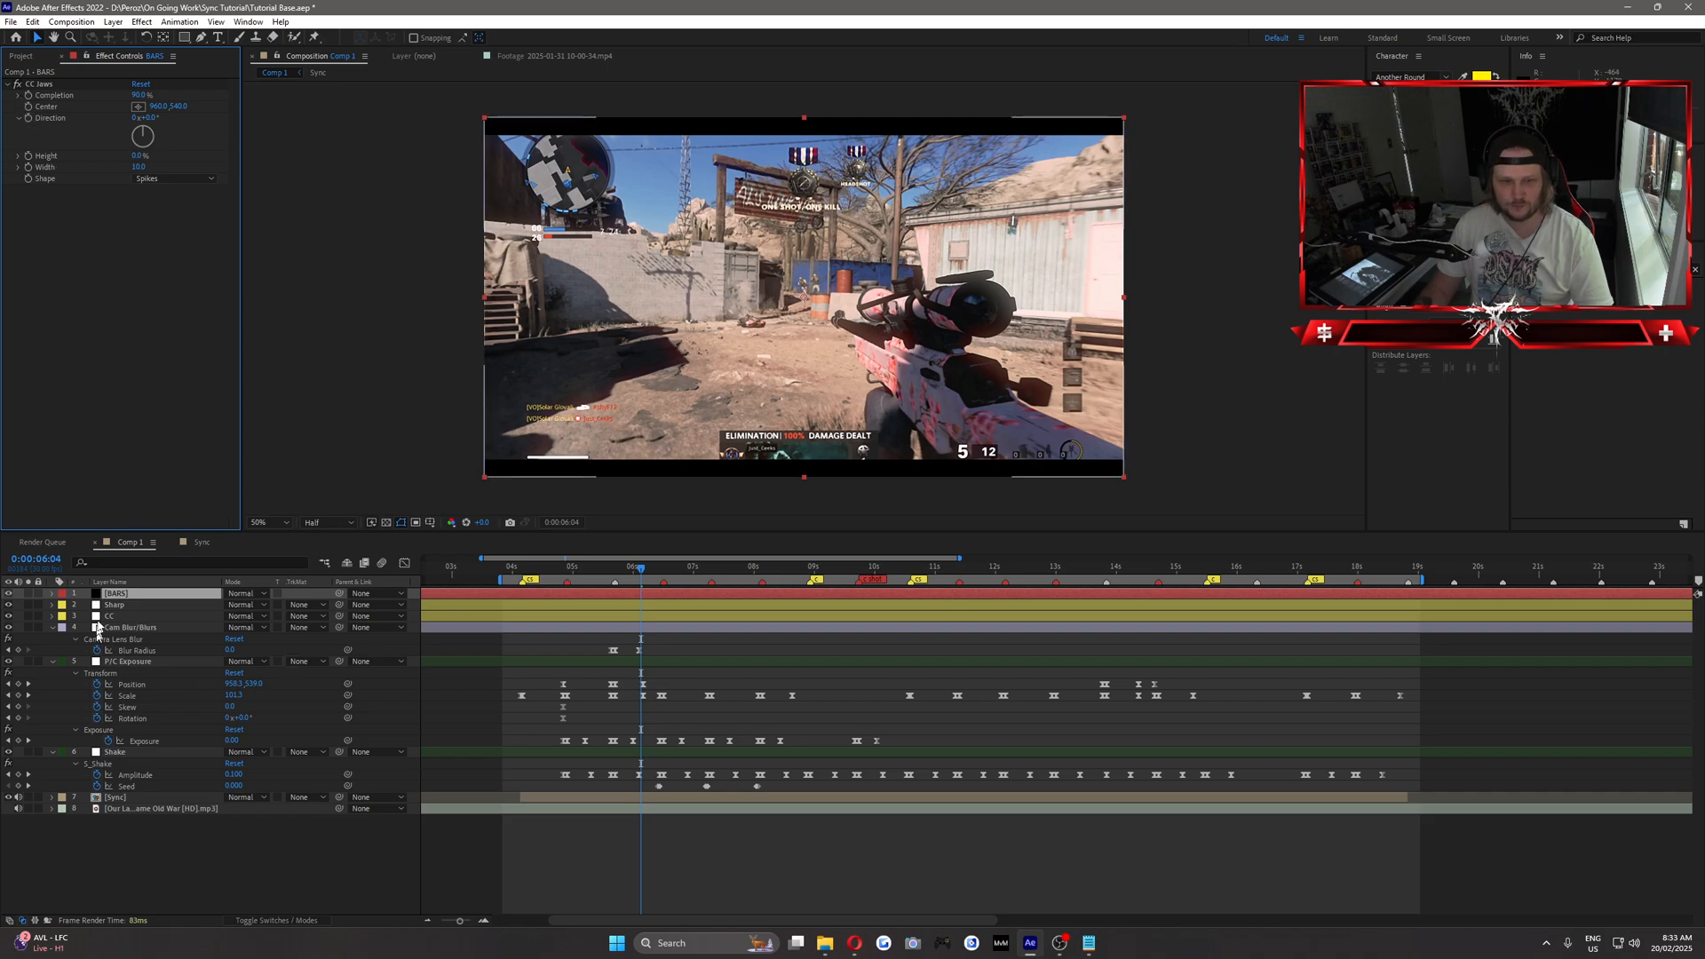
pyautogui.click(113, 21)
pyautogui.moveTo(213, 35)
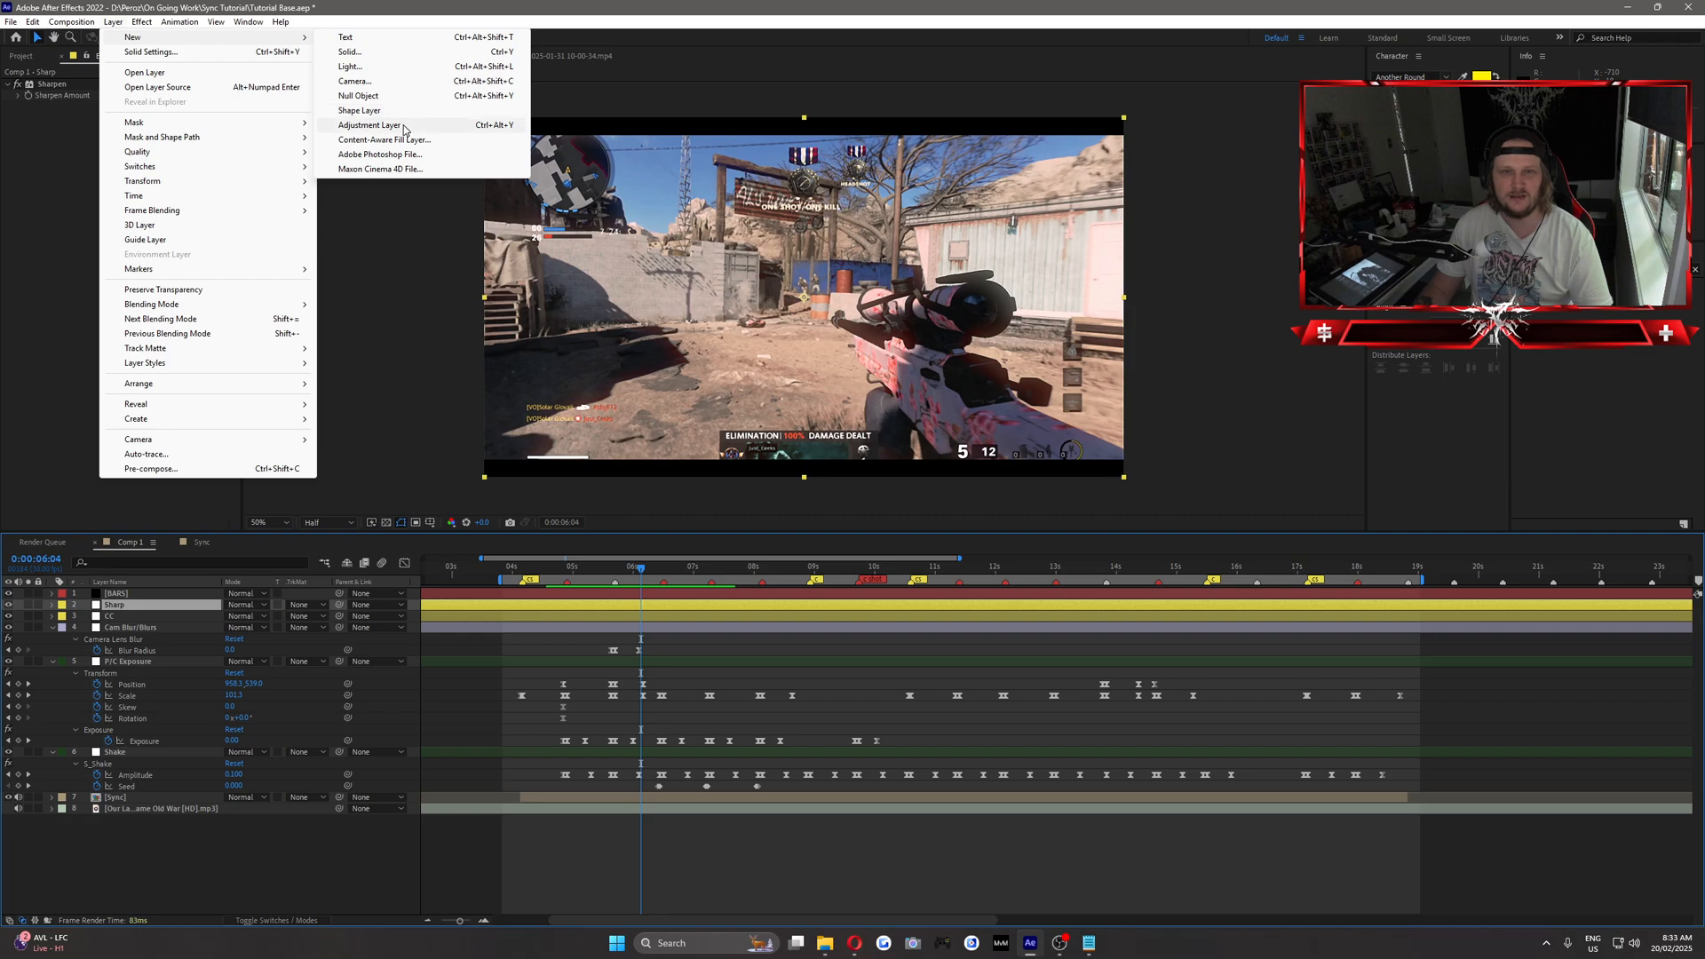
pyautogui.click(131, 636)
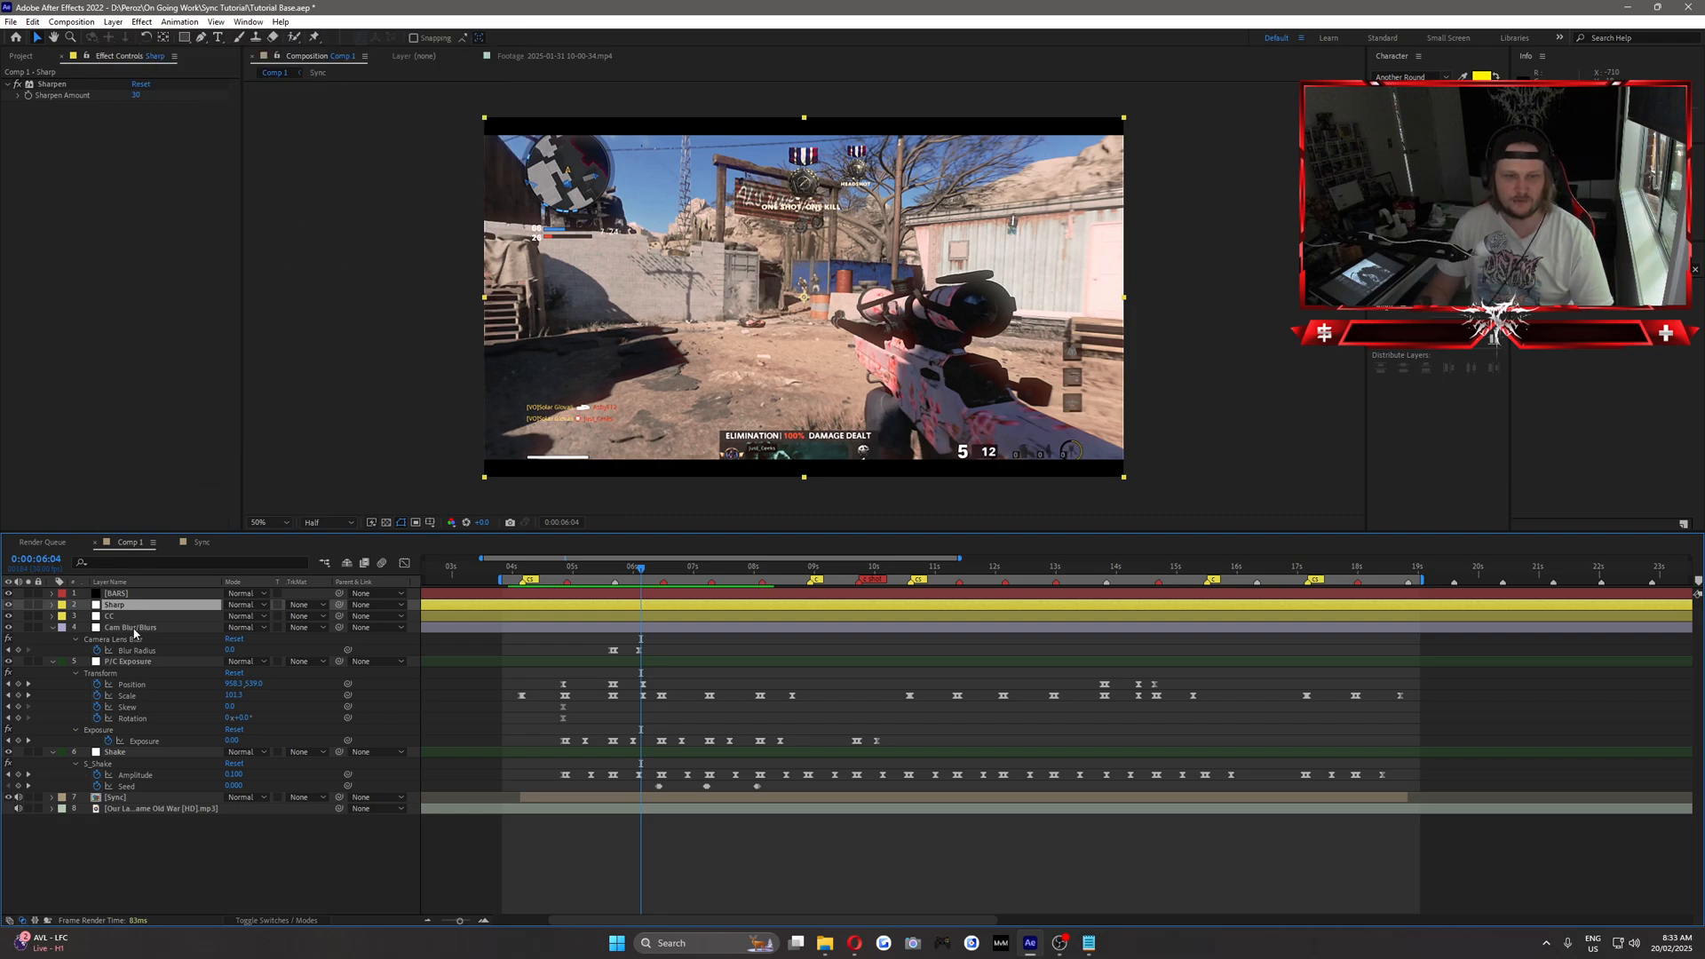
# Review the effects on the Cam Blur/Blurs, CC, Sharp, P/C Exposure and Shake layers one by one.
pyautogui.click(156, 628)
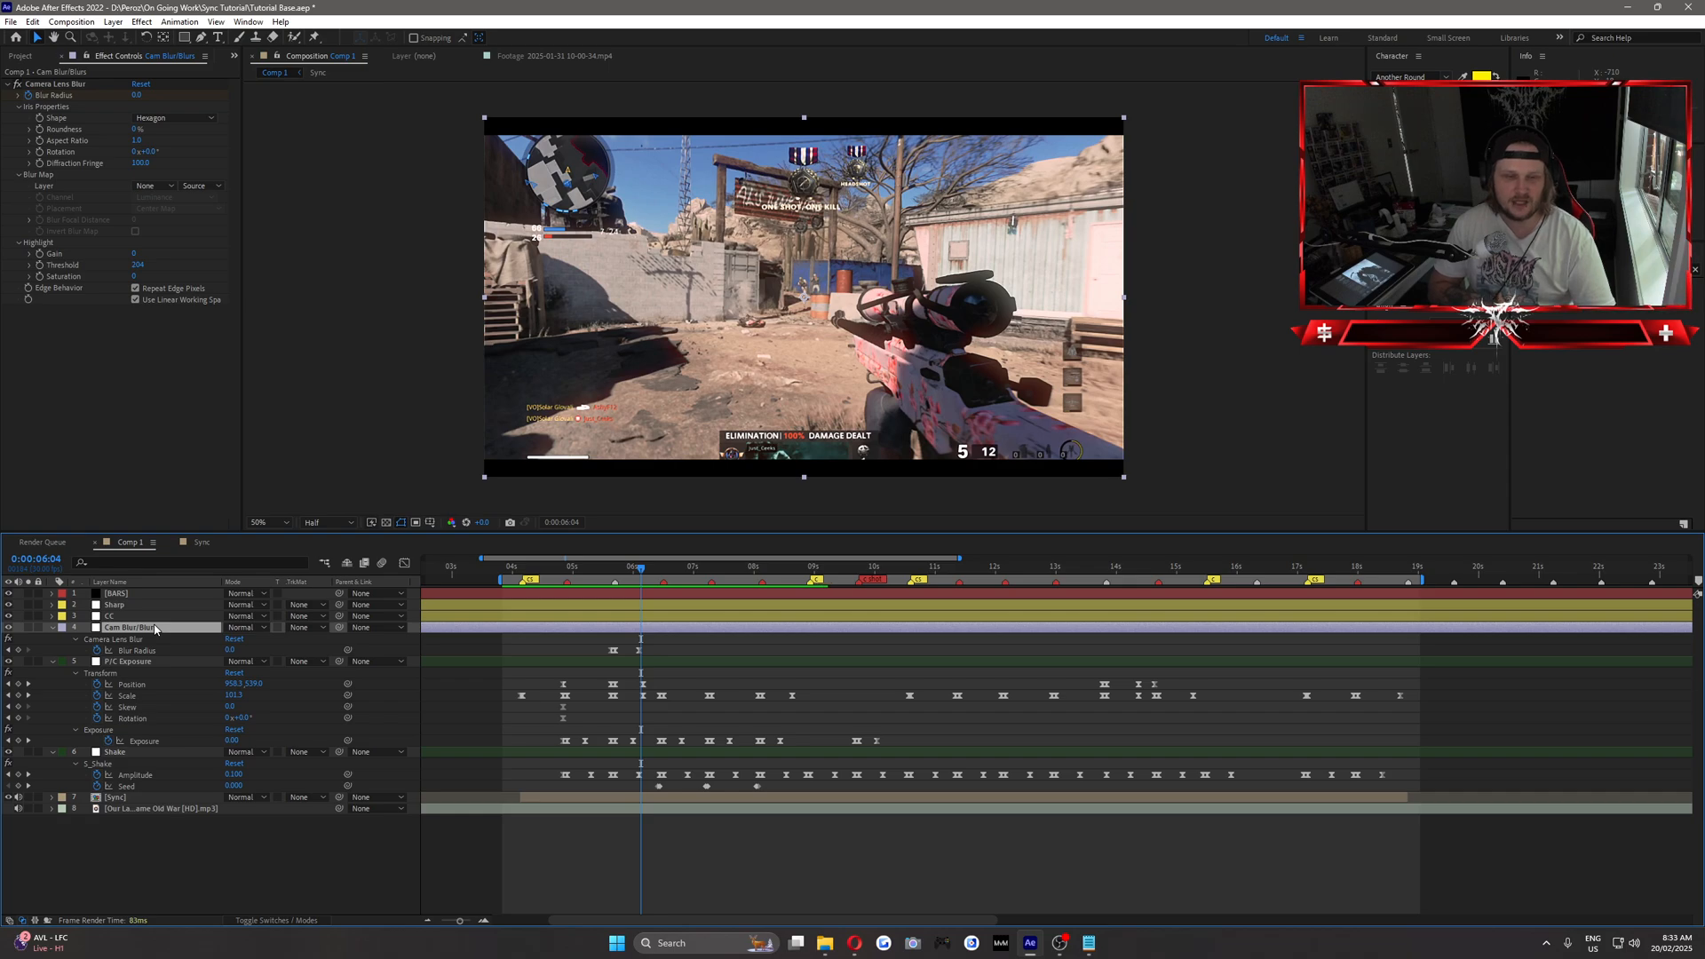
pyautogui.click(110, 616)
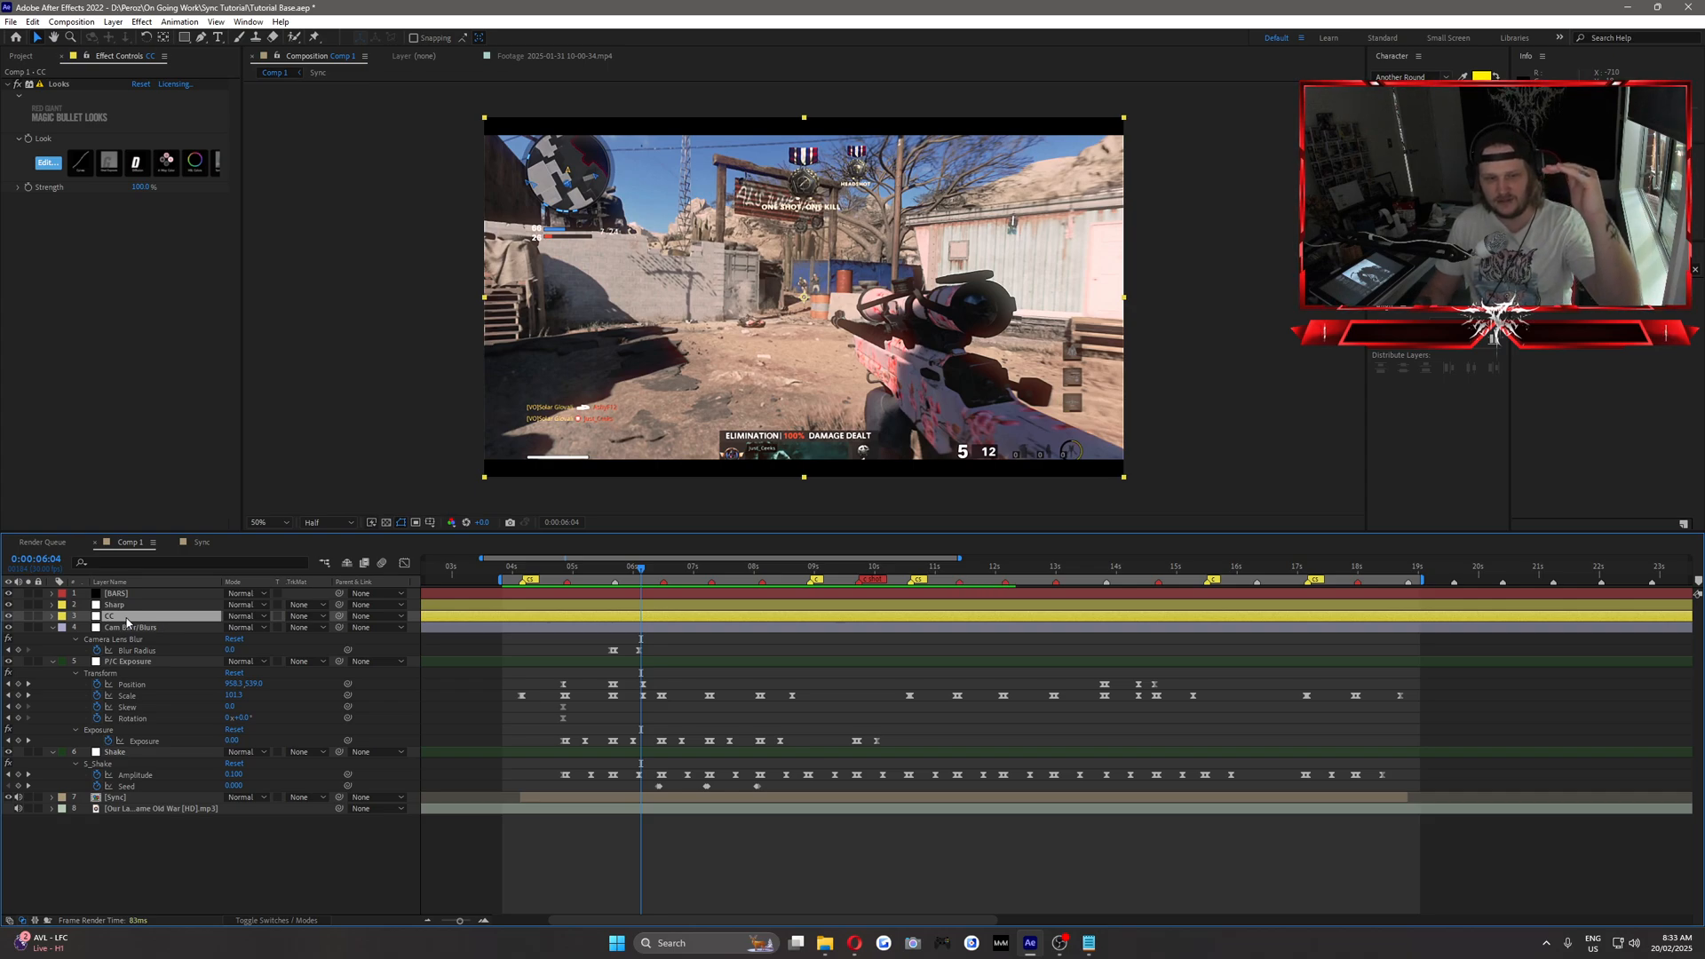
pyautogui.click(122, 604)
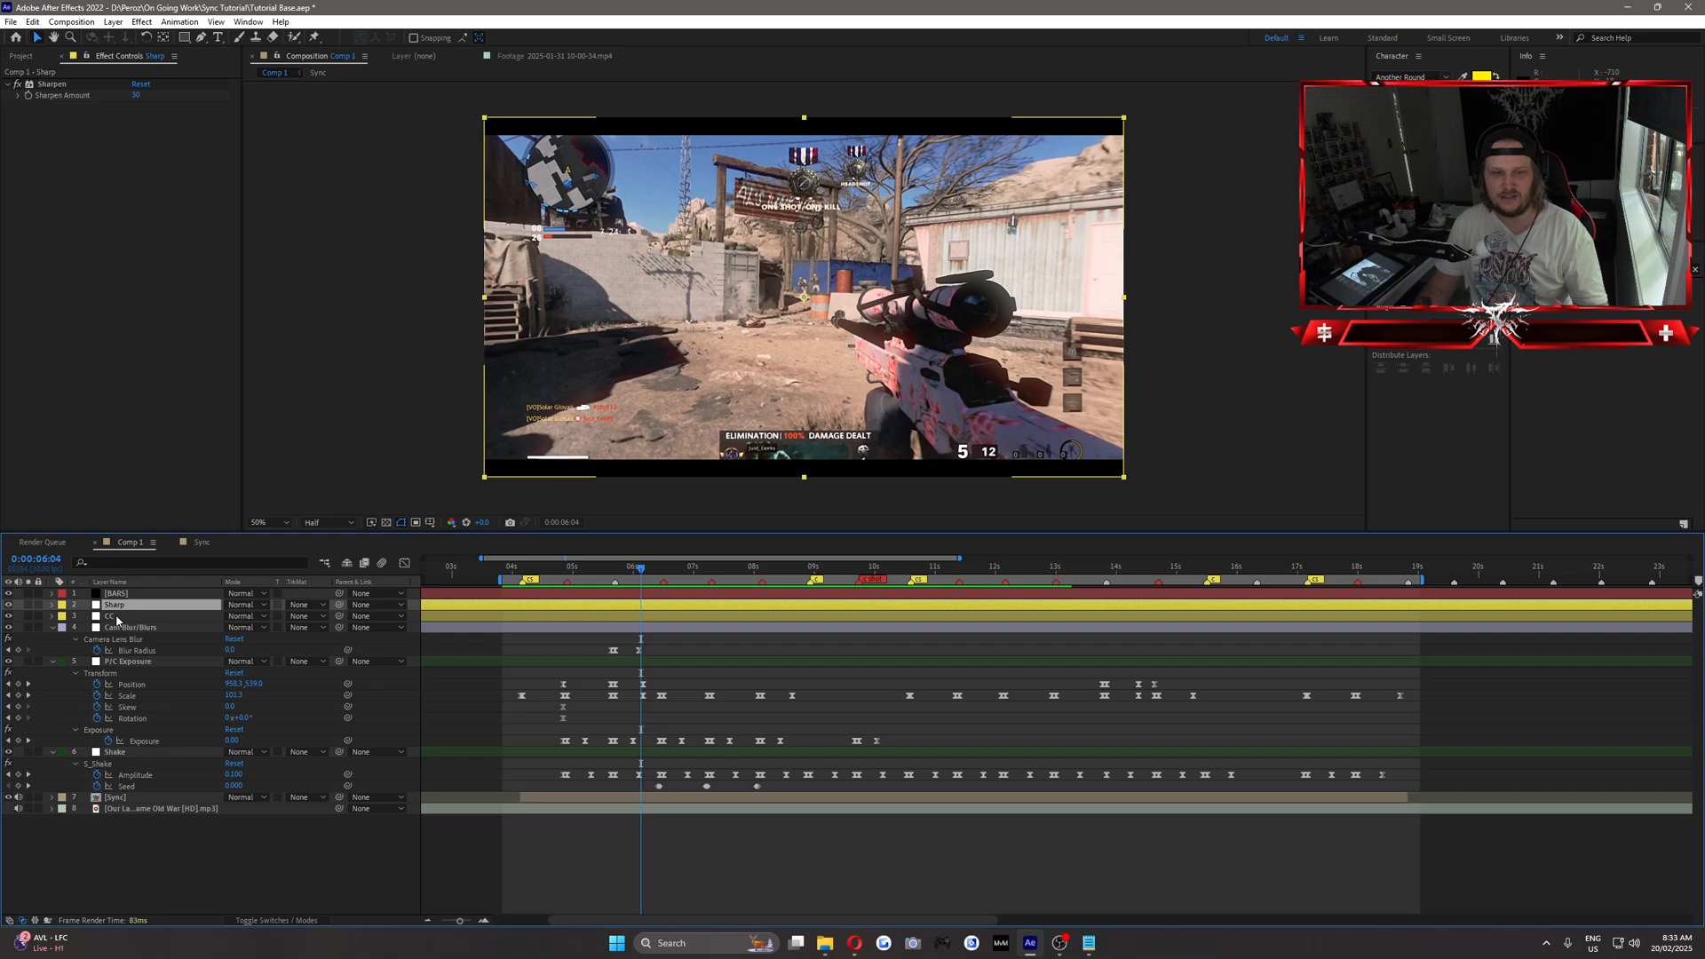
pyautogui.click(119, 616)
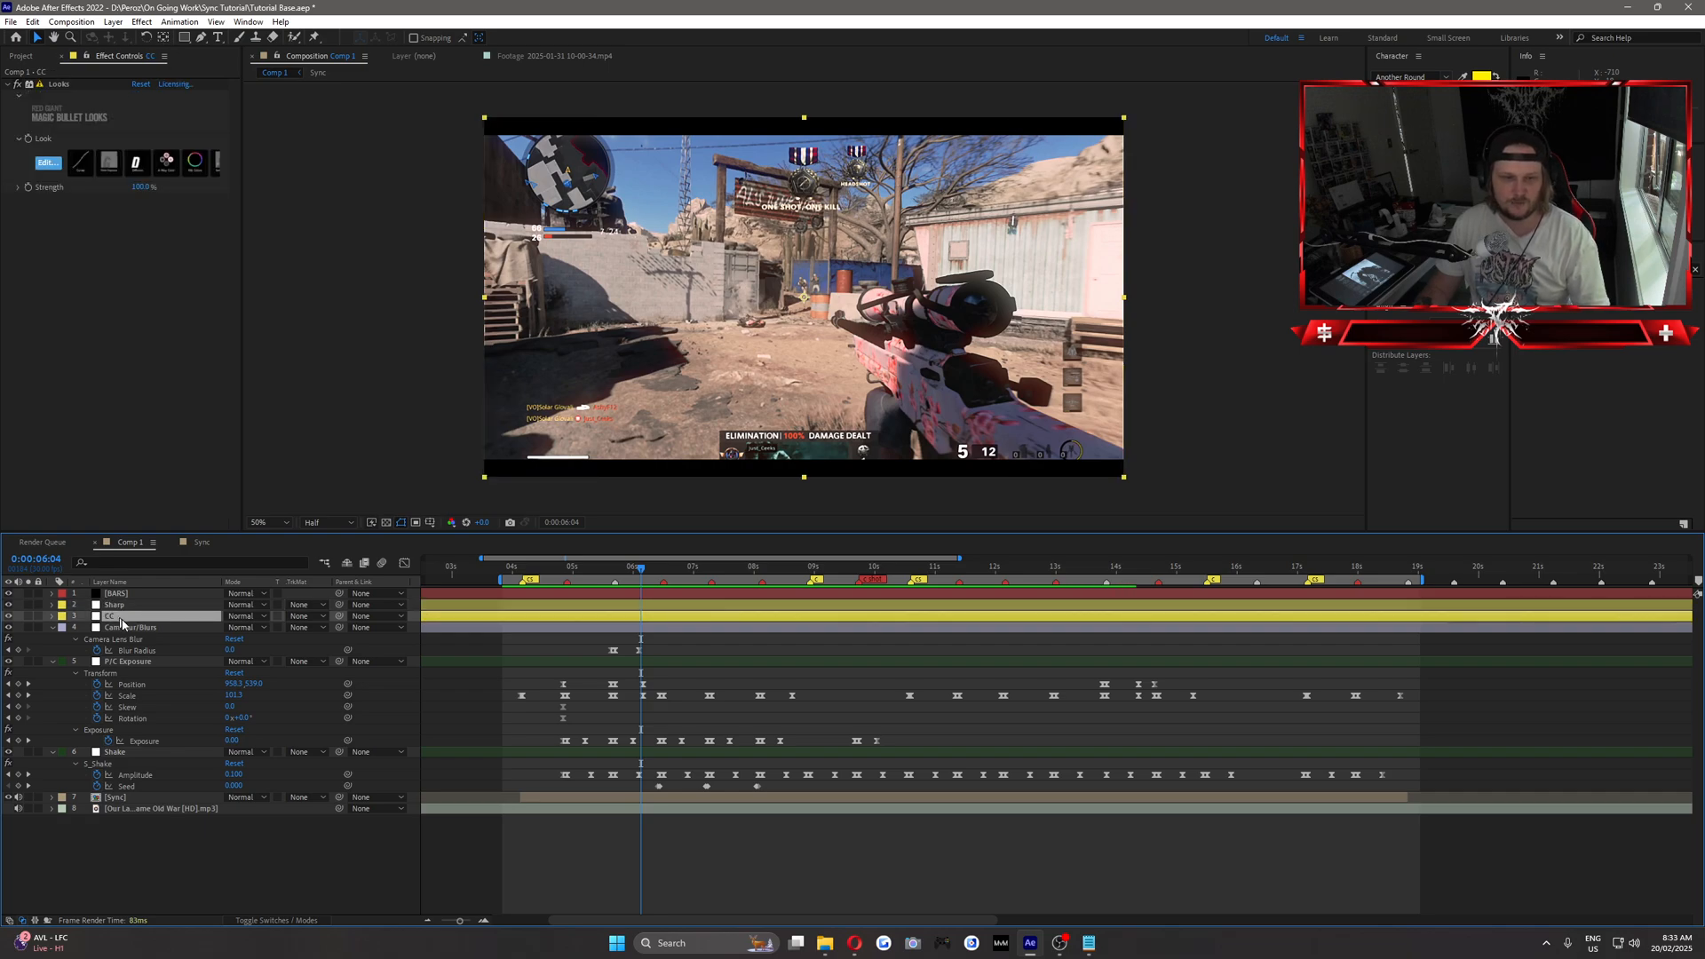
pyautogui.click(133, 628)
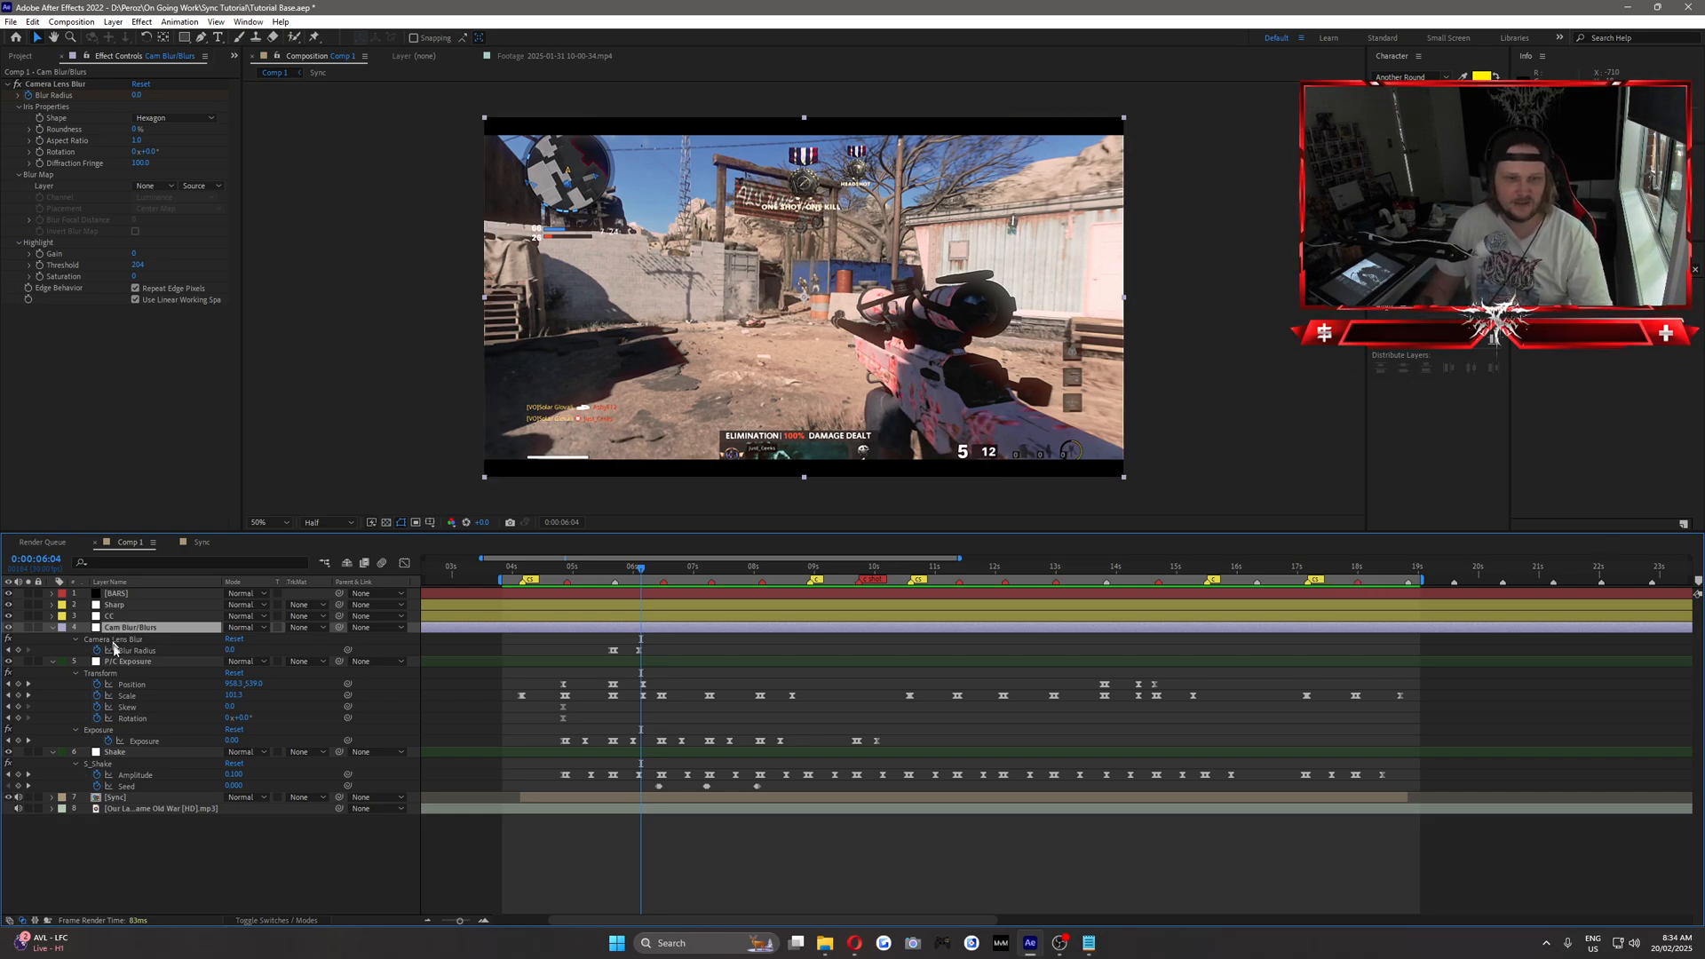
pyautogui.click(125, 662)
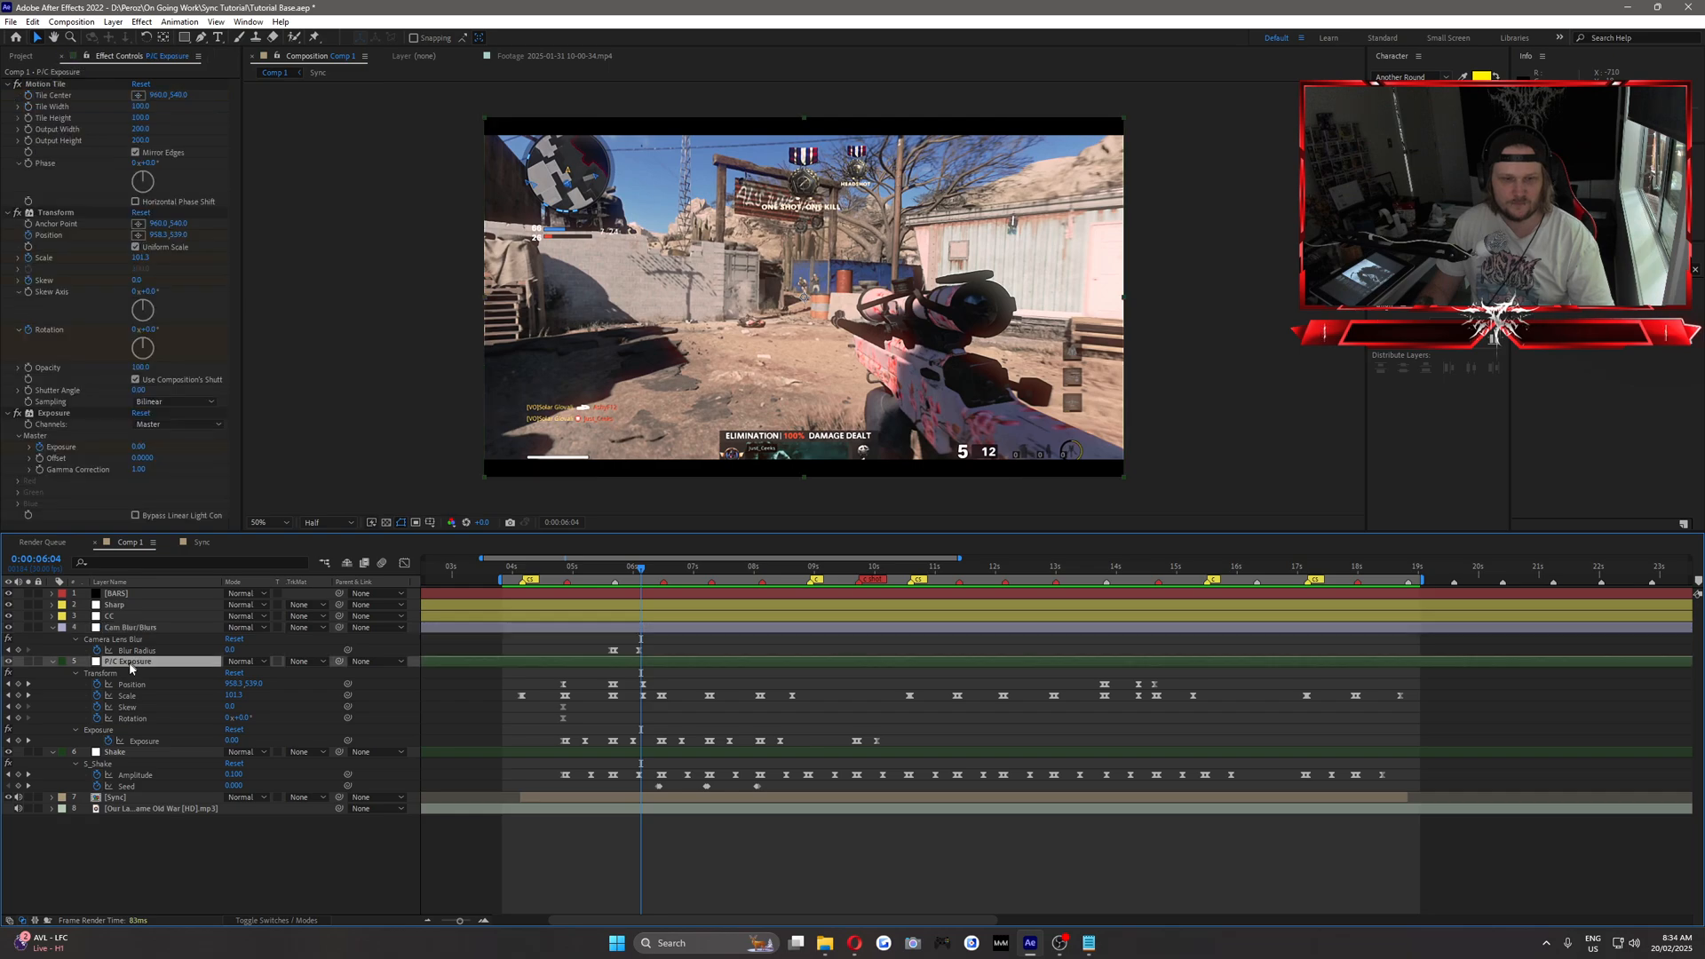
pyautogui.click(127, 754)
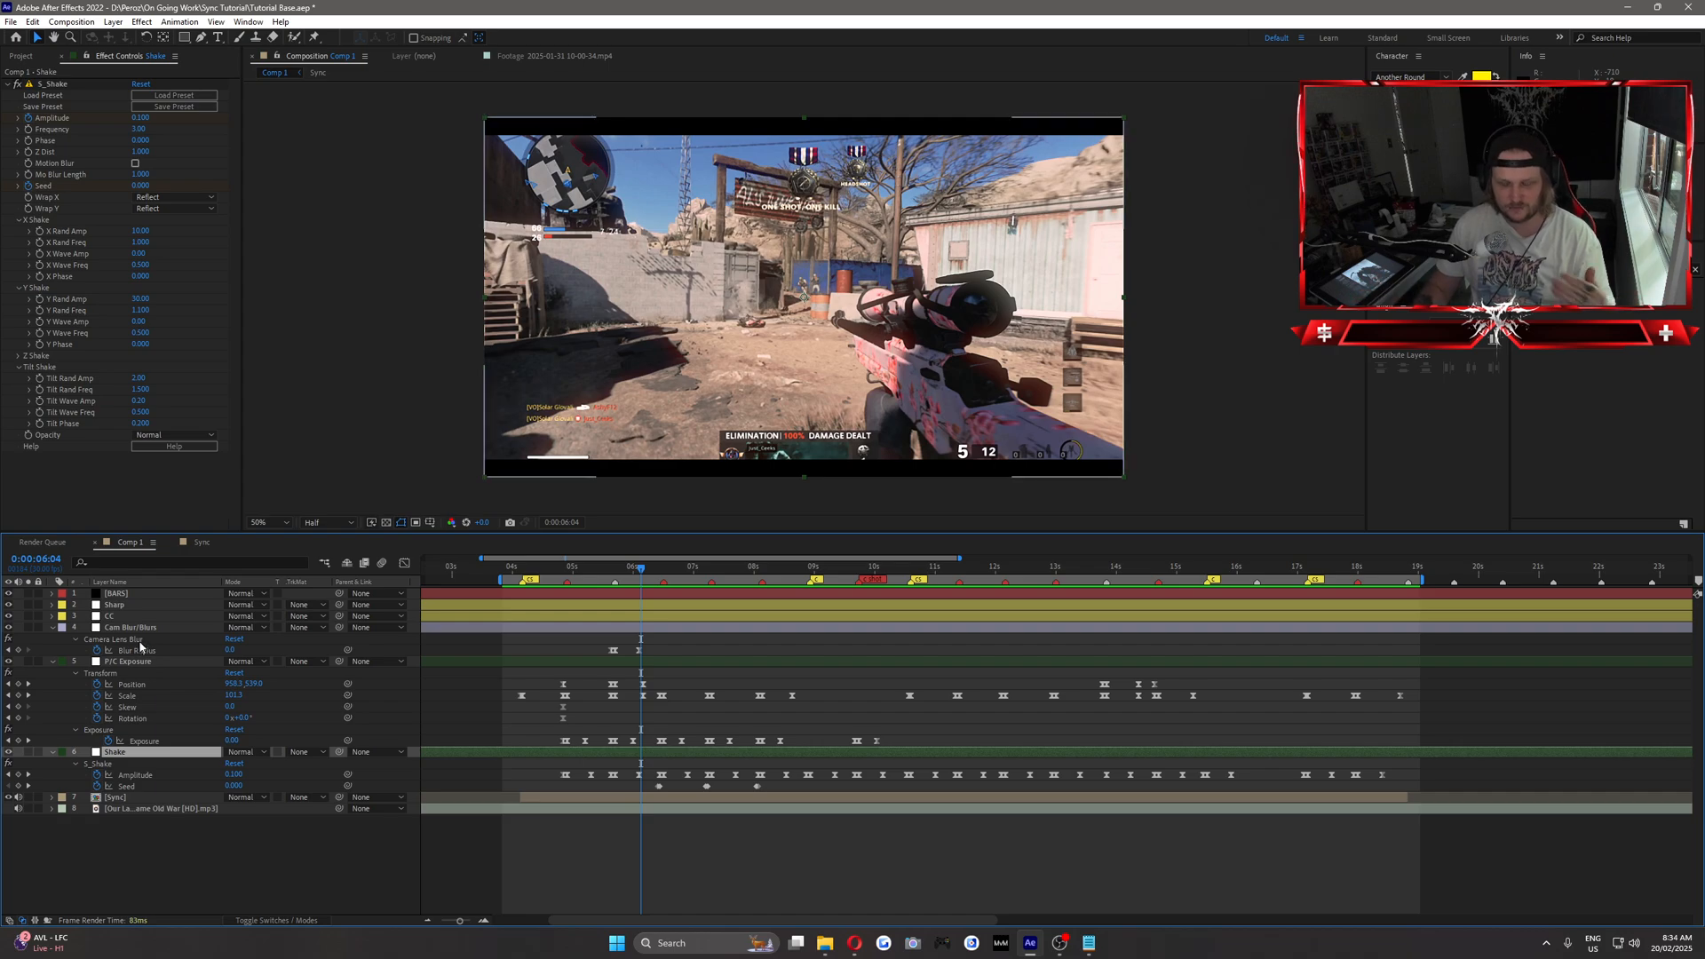
pyautogui.click(112, 605)
pyautogui.click(117, 629)
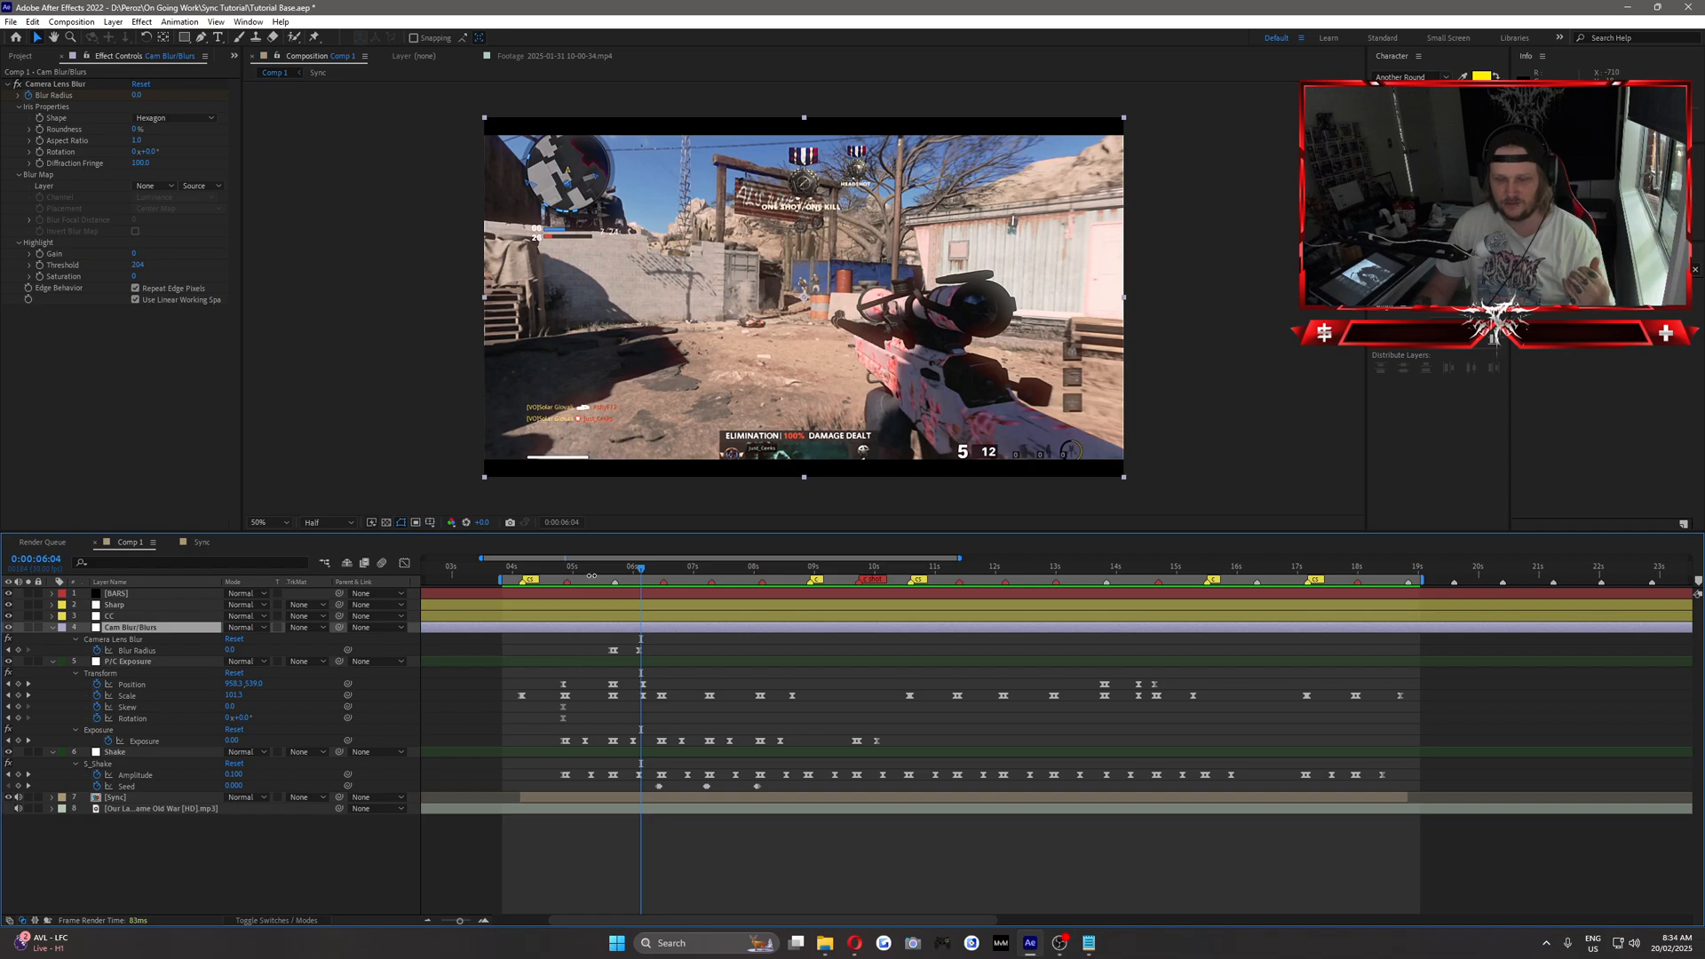
# Copy the Camera Lens Blur's Blur Radius keyframes and paste them at 0:00:04:05.
pyautogui.moveTo(543, 570); pyautogui.dragTo(523, 614)
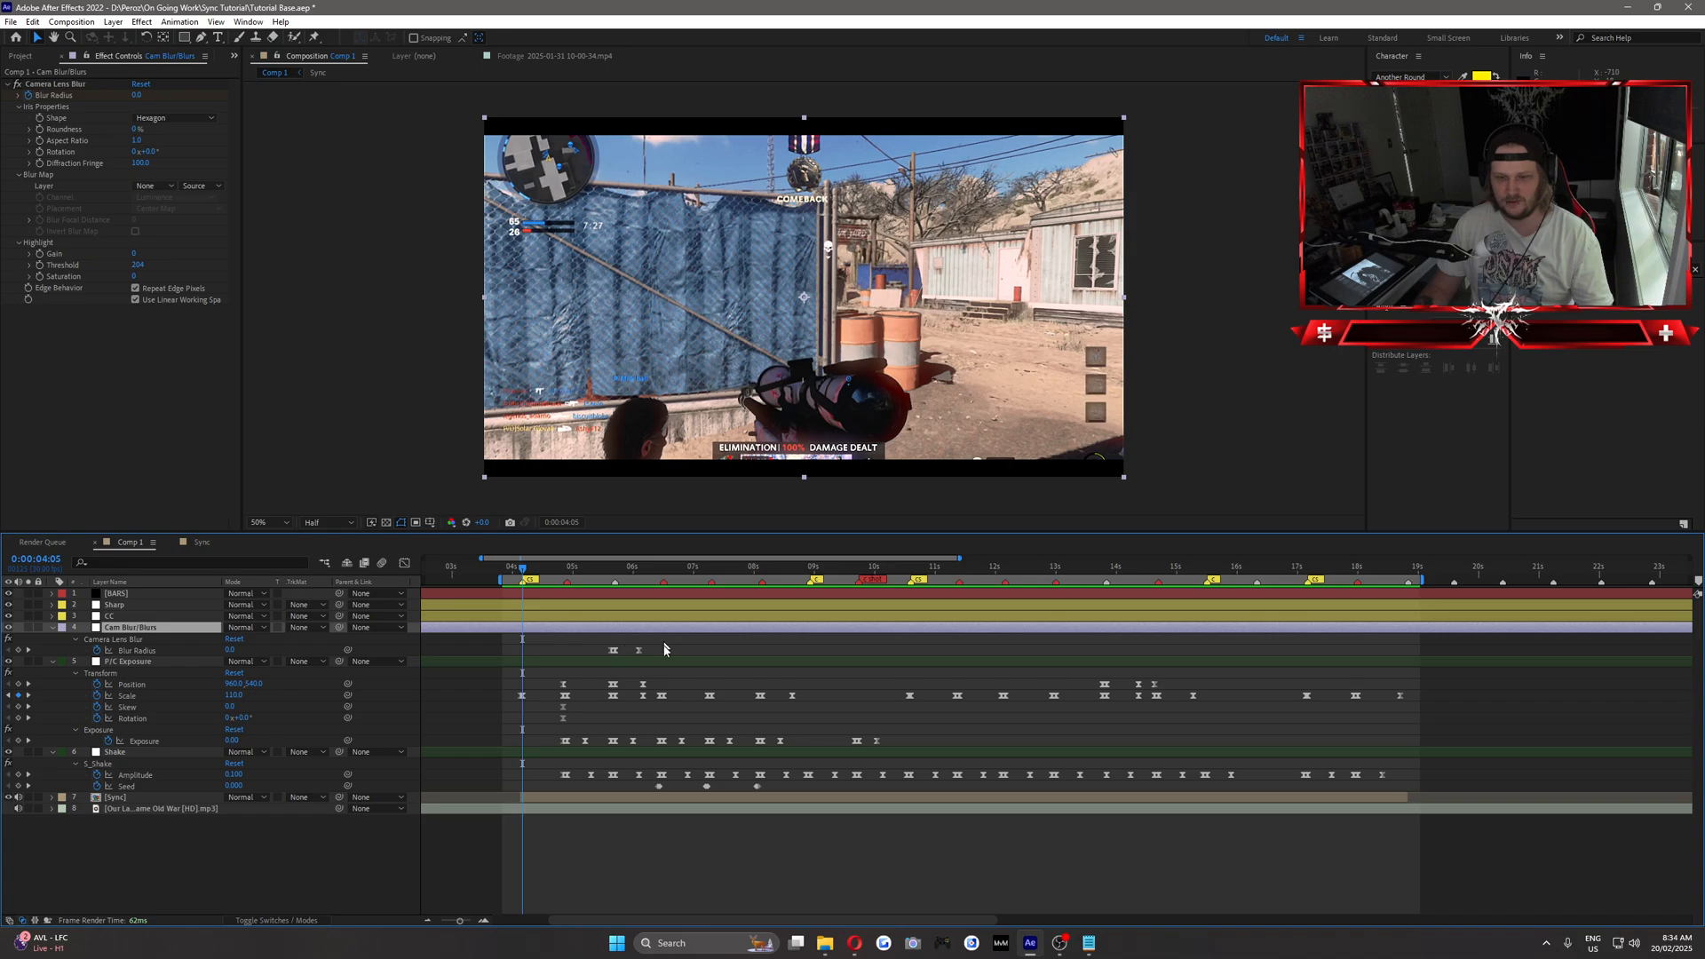
pyautogui.moveTo(665, 644); pyautogui.dragTo(588, 657)
pyautogui.hotkey('ctrl', 'c')
pyautogui.hotkey('ctrl', 'v')
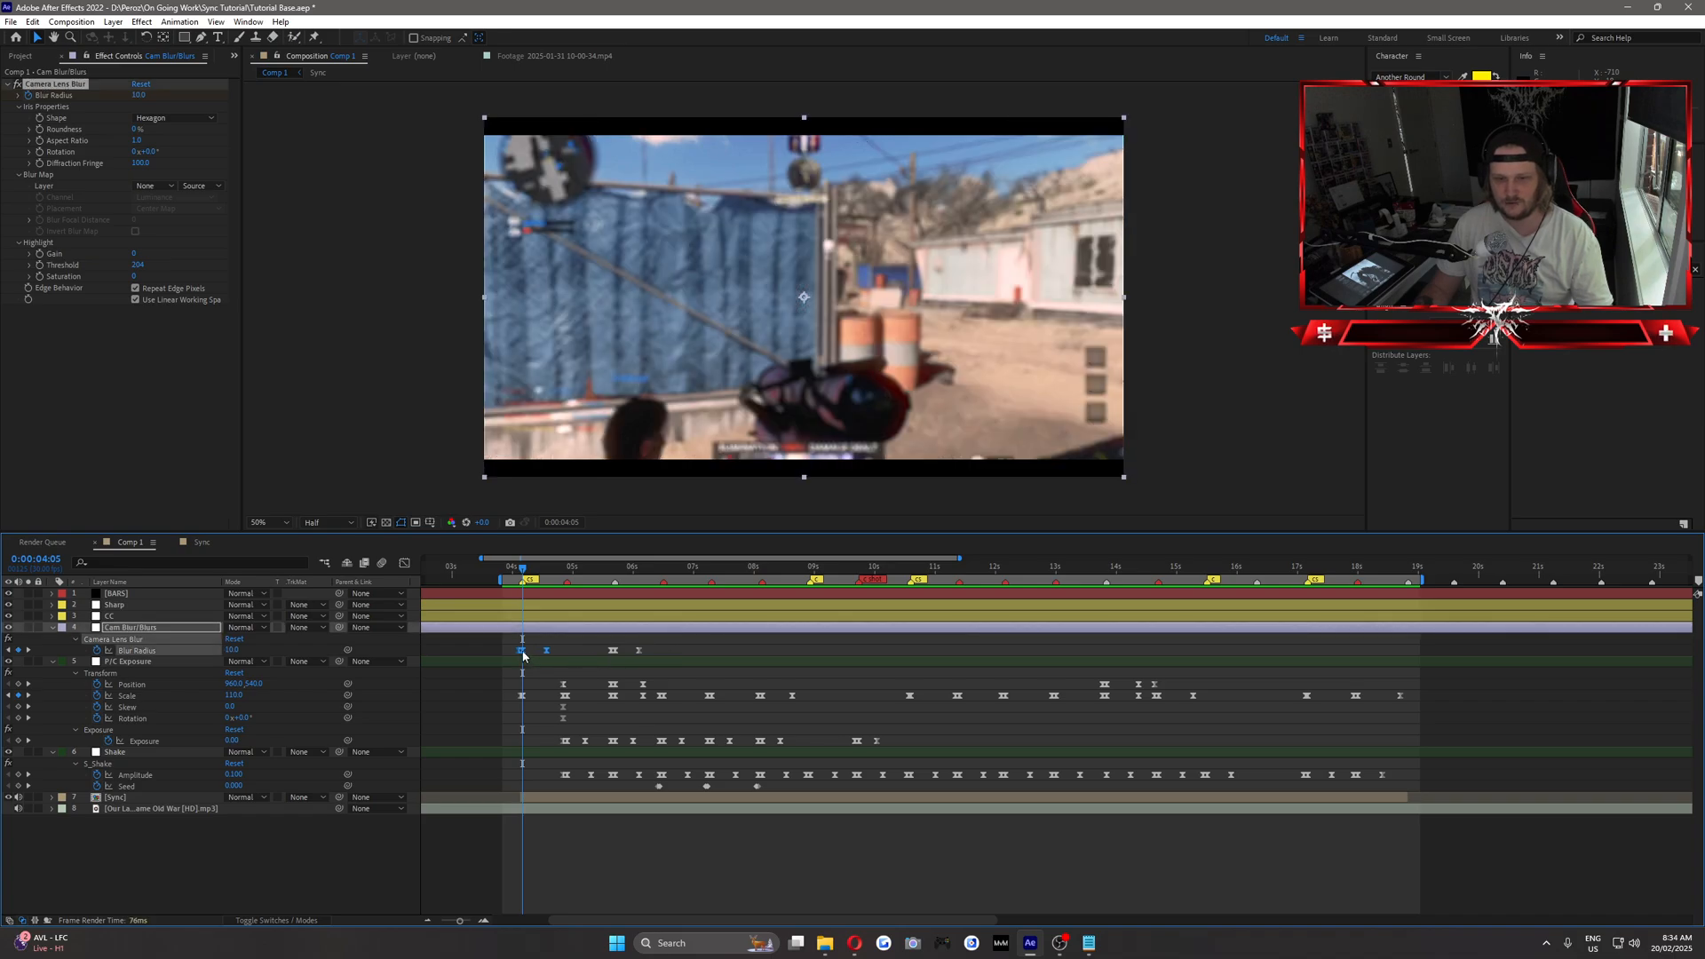
# Preview the montage around the 9-second marker and paste the Exposure flash keyframes at 0:00:08:28 on the P/C Exposure layer.
pyautogui.moveTo(515, 569); pyautogui.dragTo(811, 611)
pyautogui.press('space')
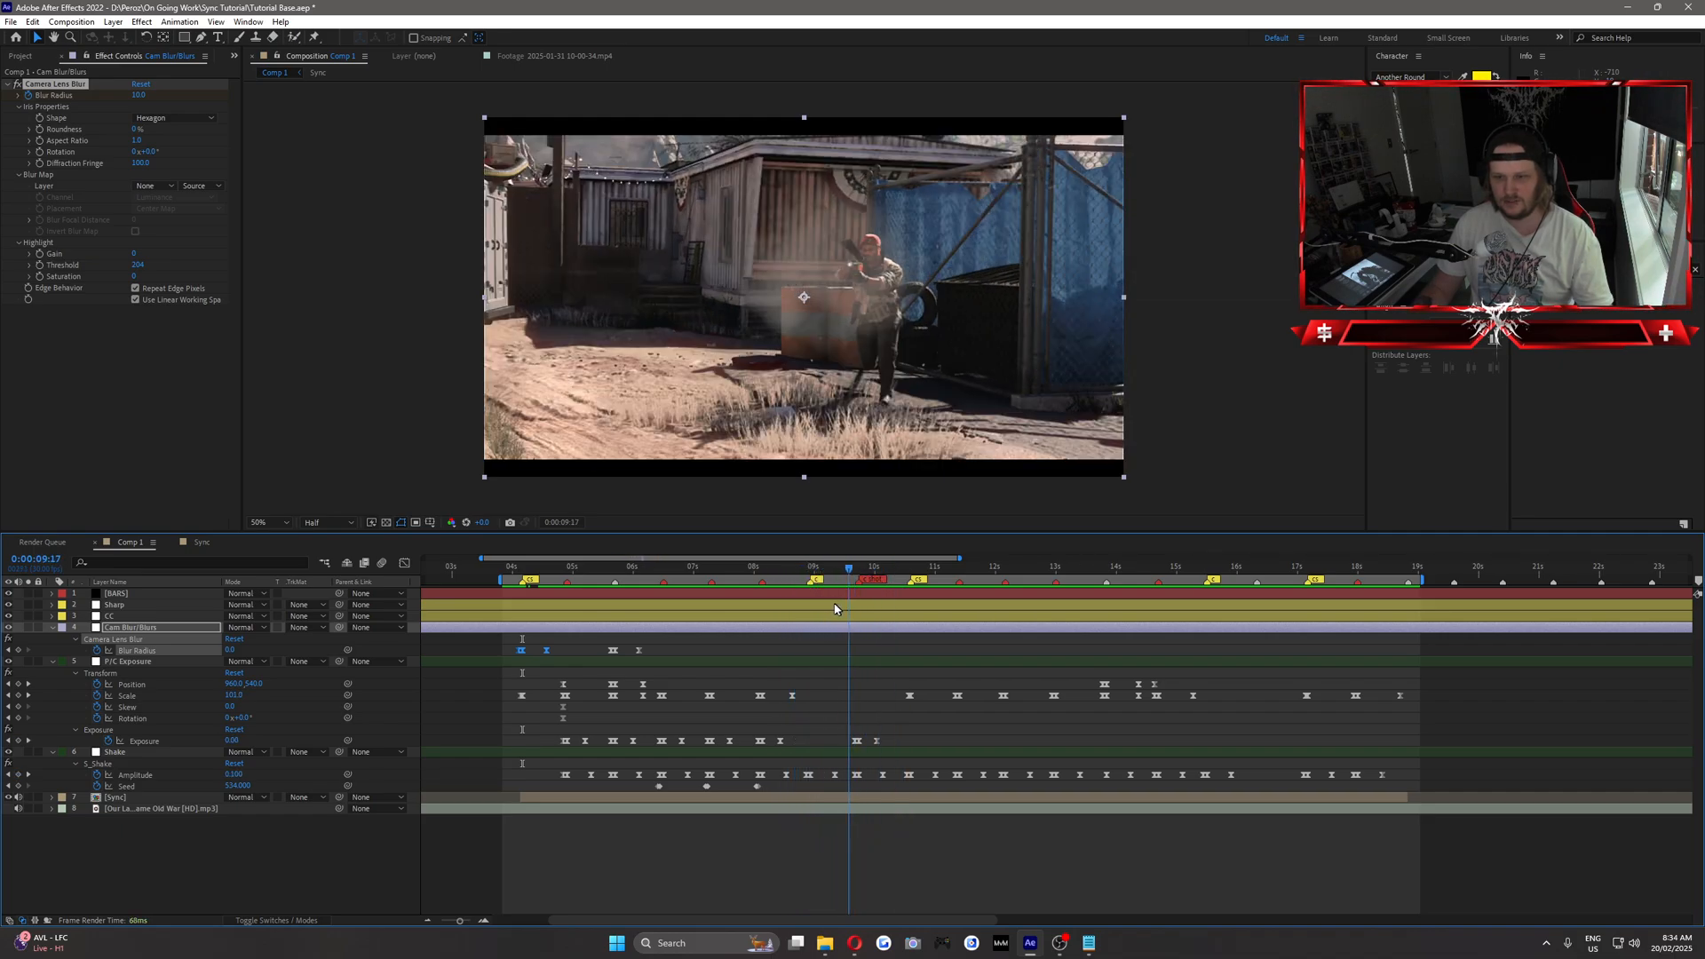
pyautogui.press('space')
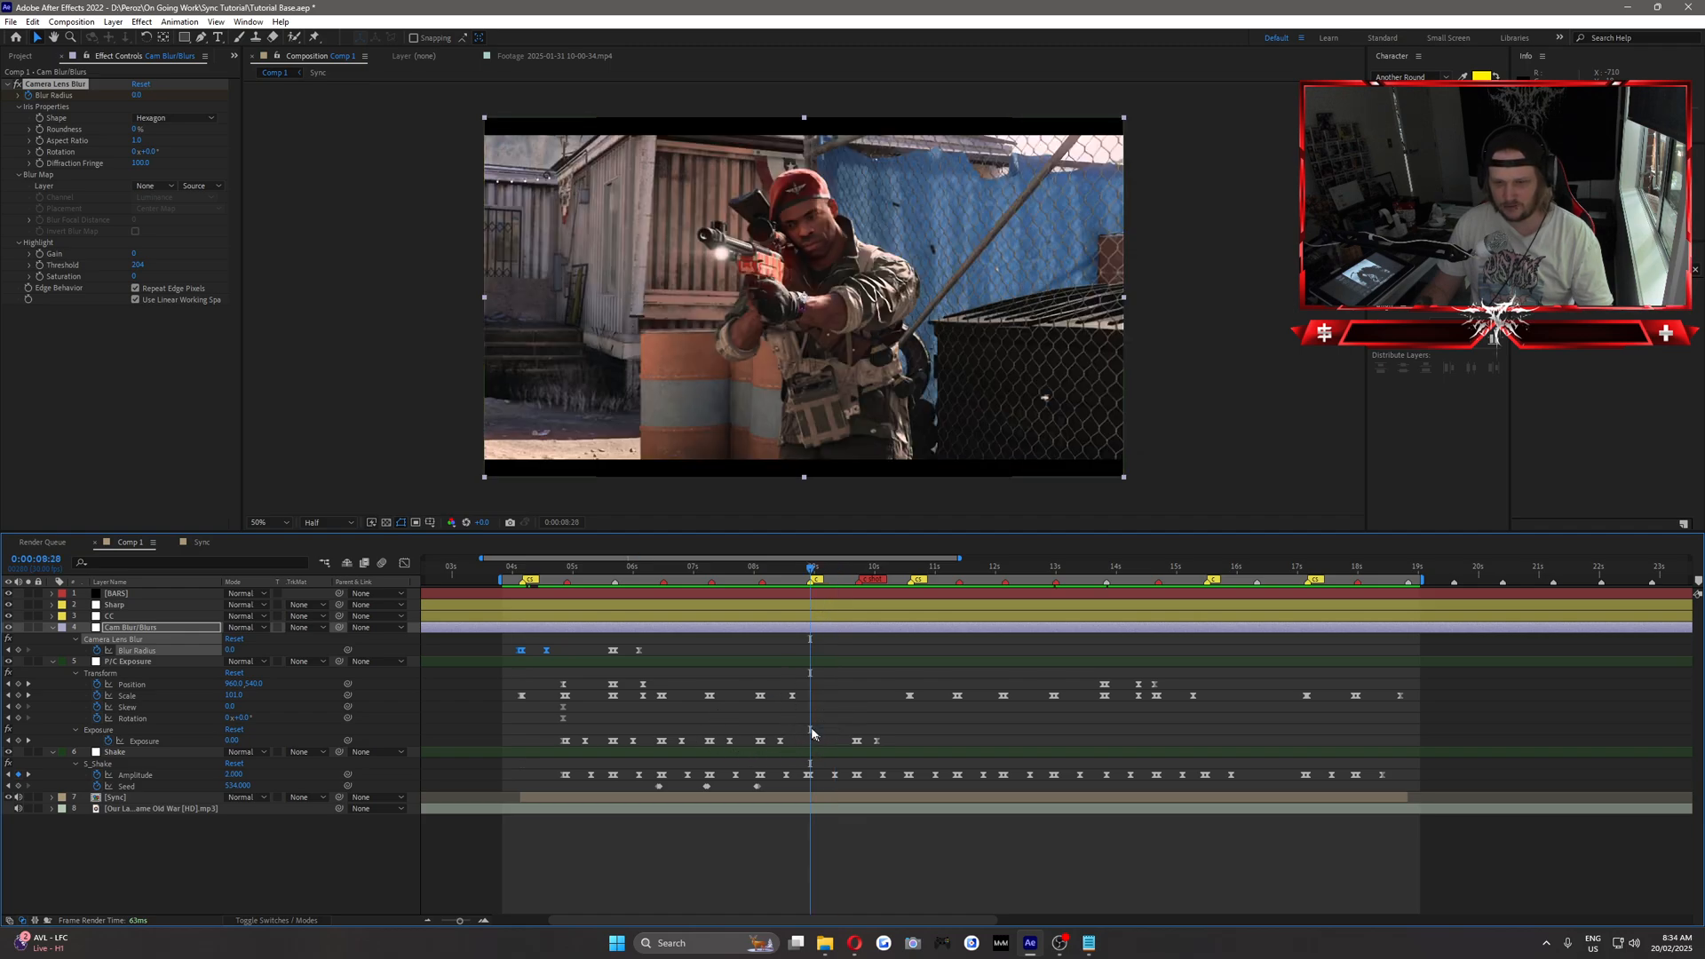
pyautogui.hotkey('ctrl', 'v')
pyautogui.moveTo(814, 743); pyautogui.dragTo(810, 744)
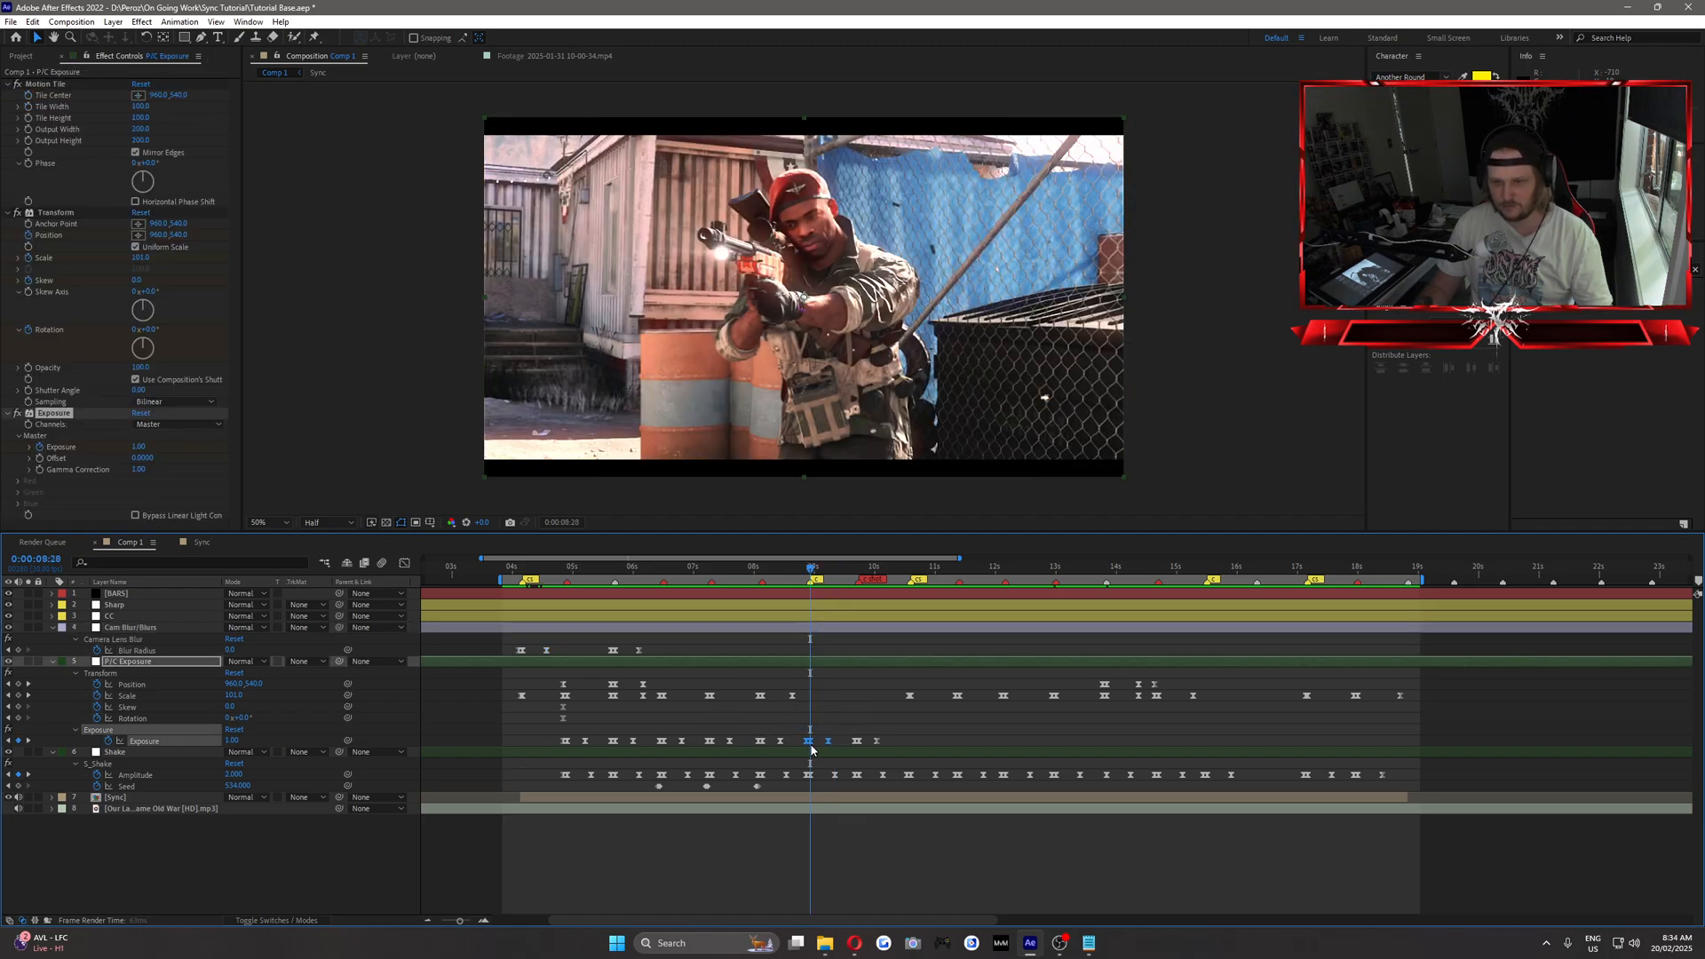
pyautogui.click(815, 683)
pyautogui.moveTo(811, 568)
pyautogui.mouseDown()
pyautogui.moveTo(784, 569)
pyautogui.moveTo(835, 572)
pyautogui.moveTo(811, 578)
pyautogui.mouseUp()
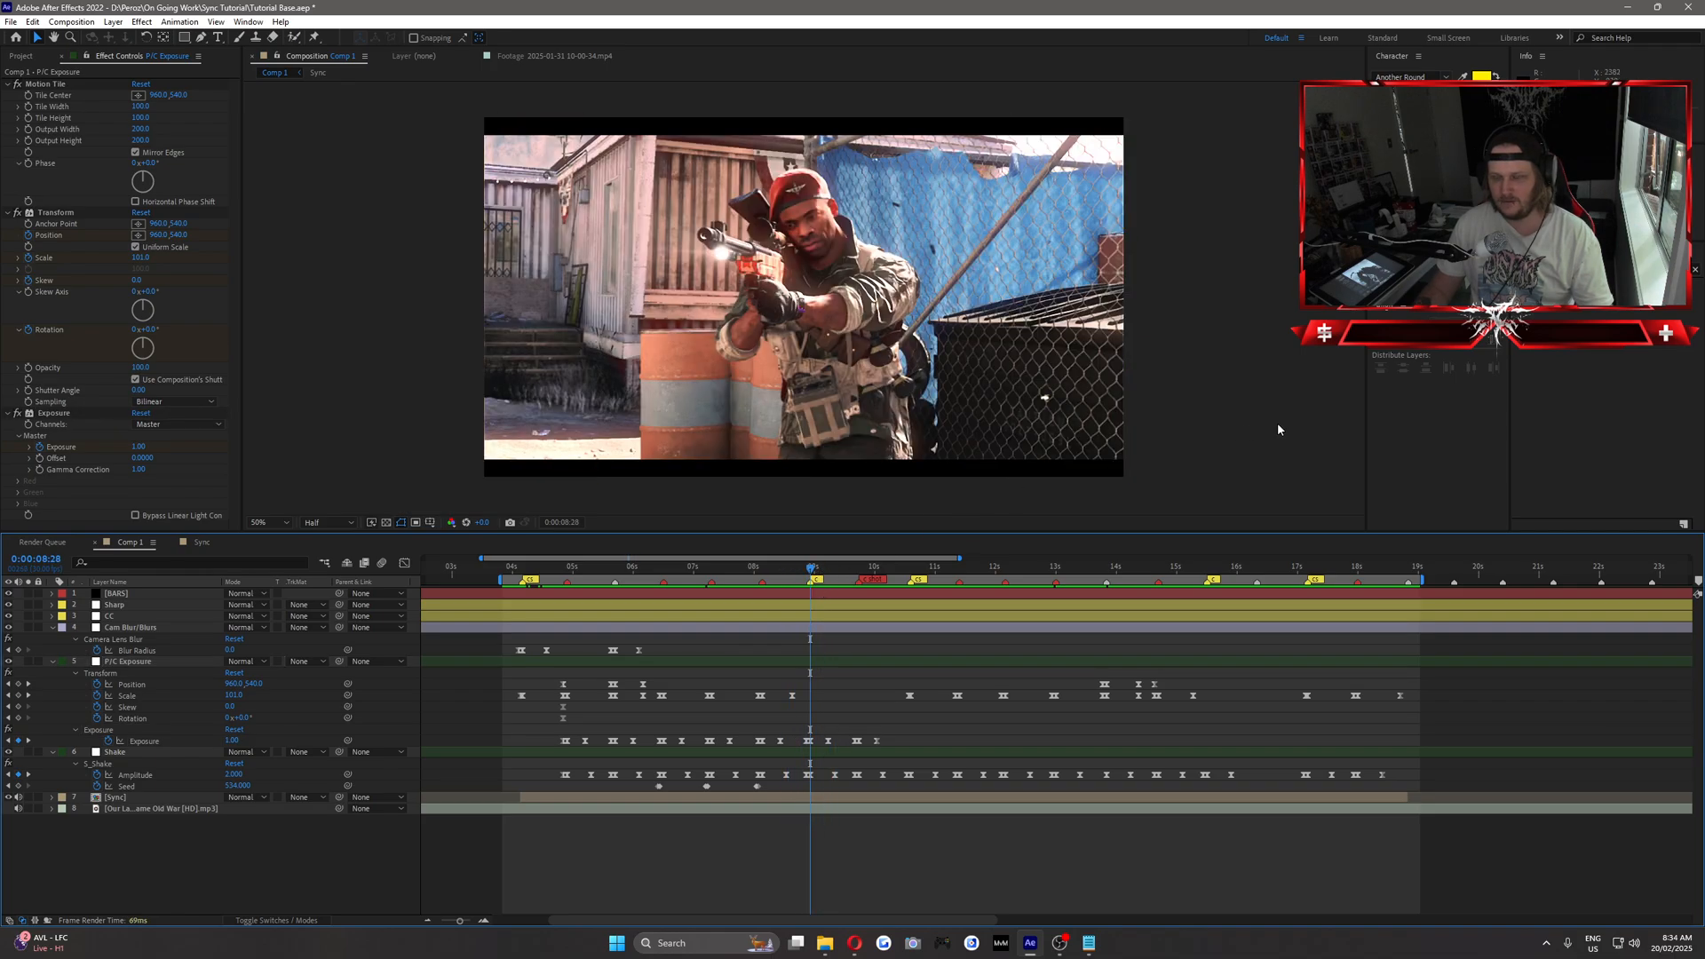
# Add a new adjustment layer directly above Cam Blur/Blurs and give it an orange label.
pyautogui.click(122, 628)
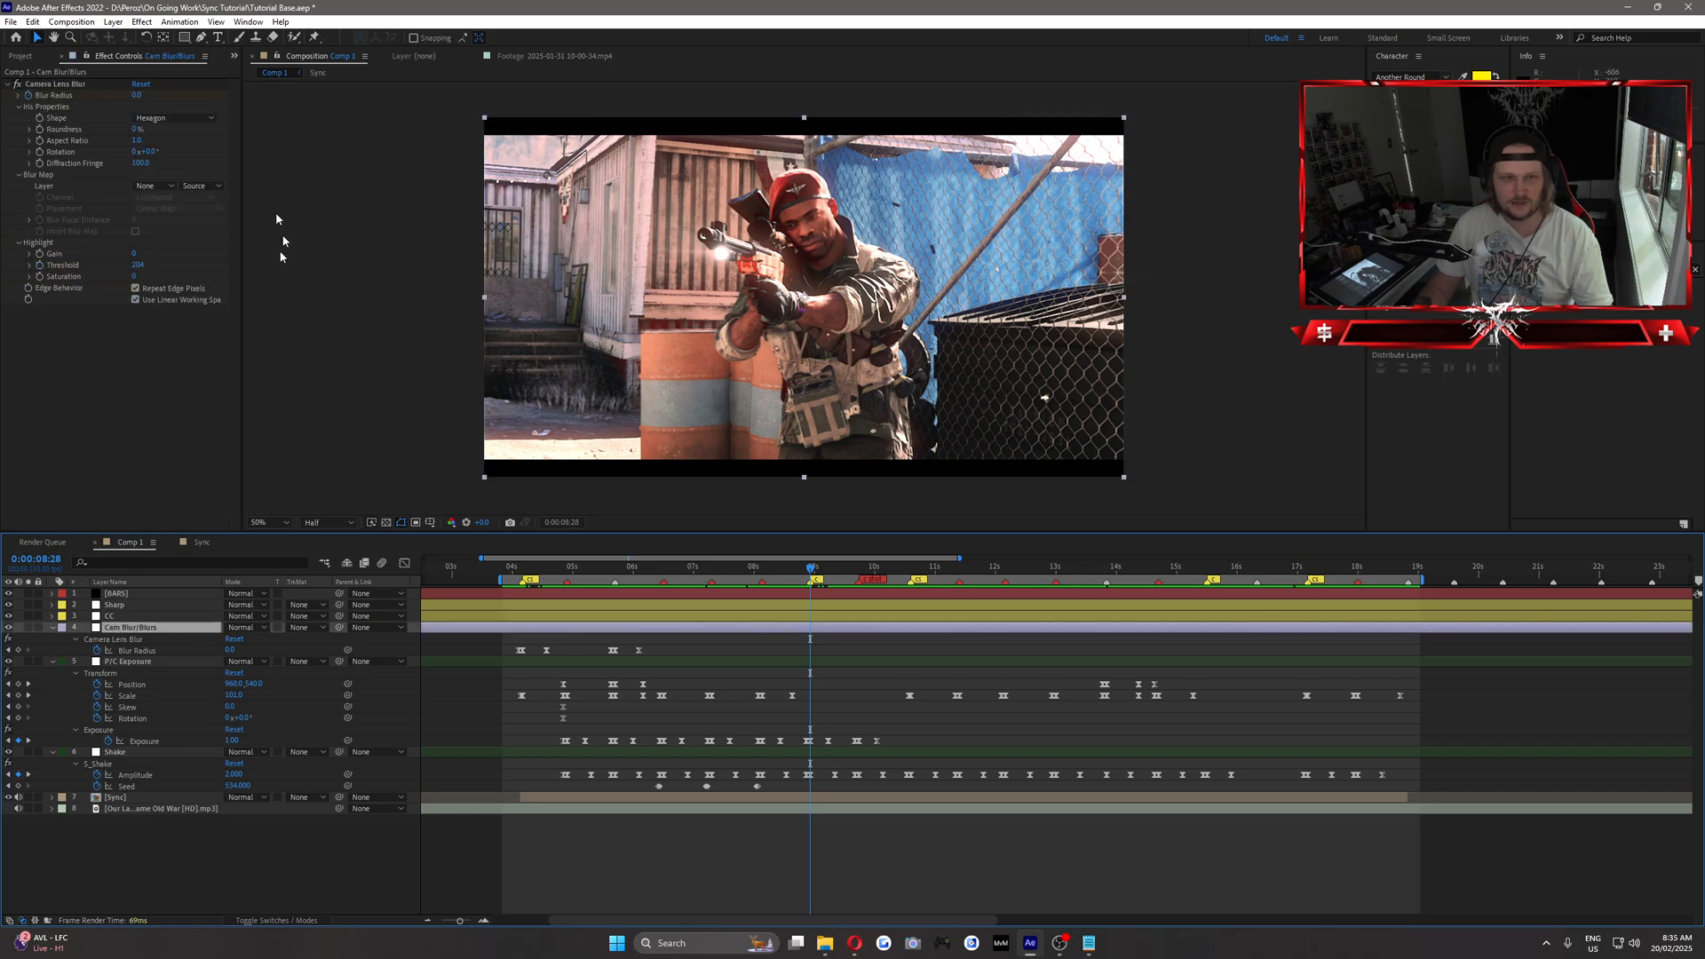
pyautogui.click(114, 22)
pyautogui.moveTo(266, 34)
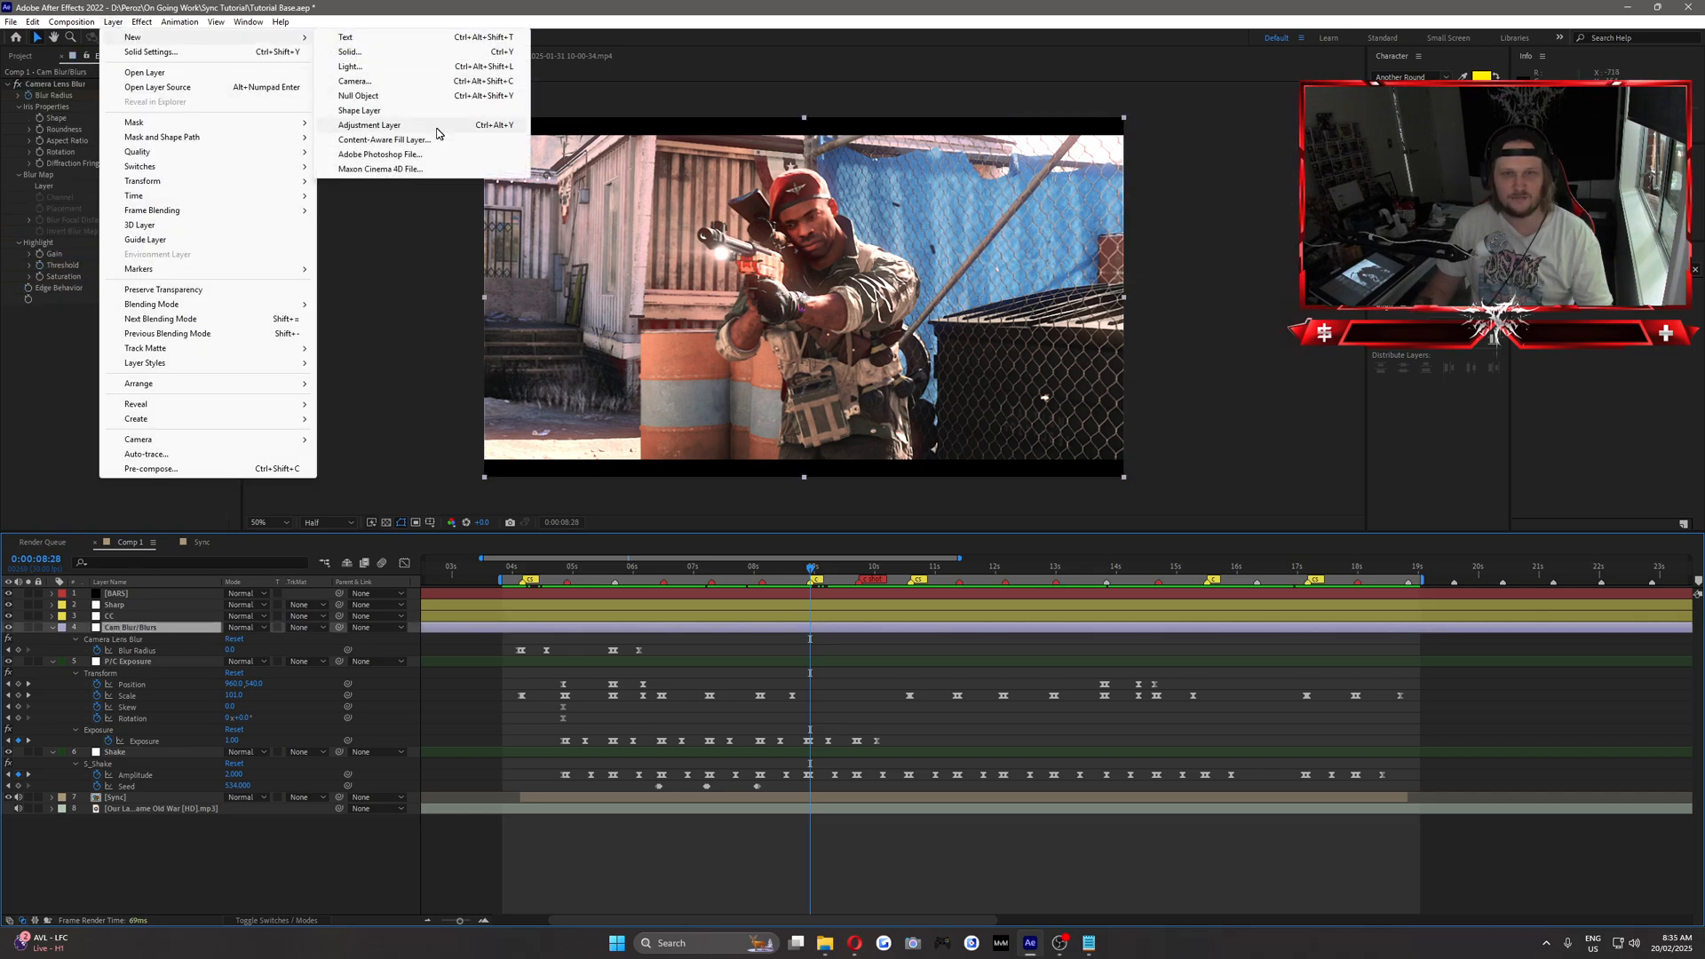
pyautogui.click(437, 125)
pyautogui.click(62, 628)
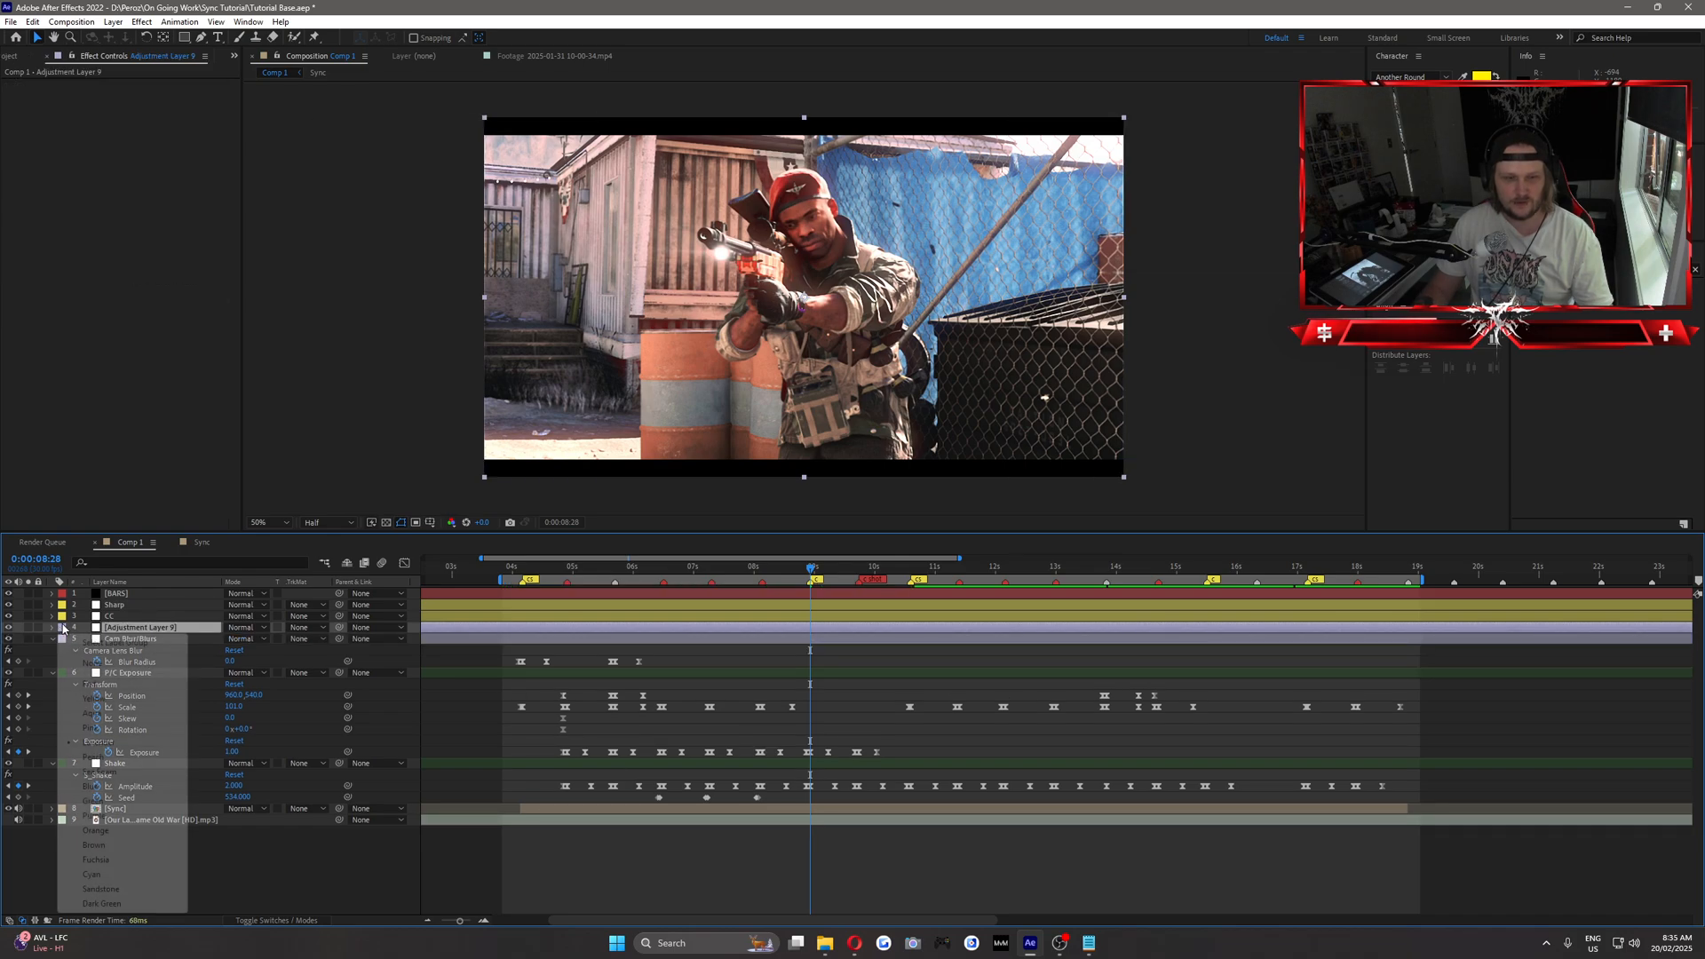
pyautogui.click(115, 830)
# Rename the new adjustment layer "Optics/Warp".
pyautogui.rightClick(151, 627)
pyautogui.click(196, 611)
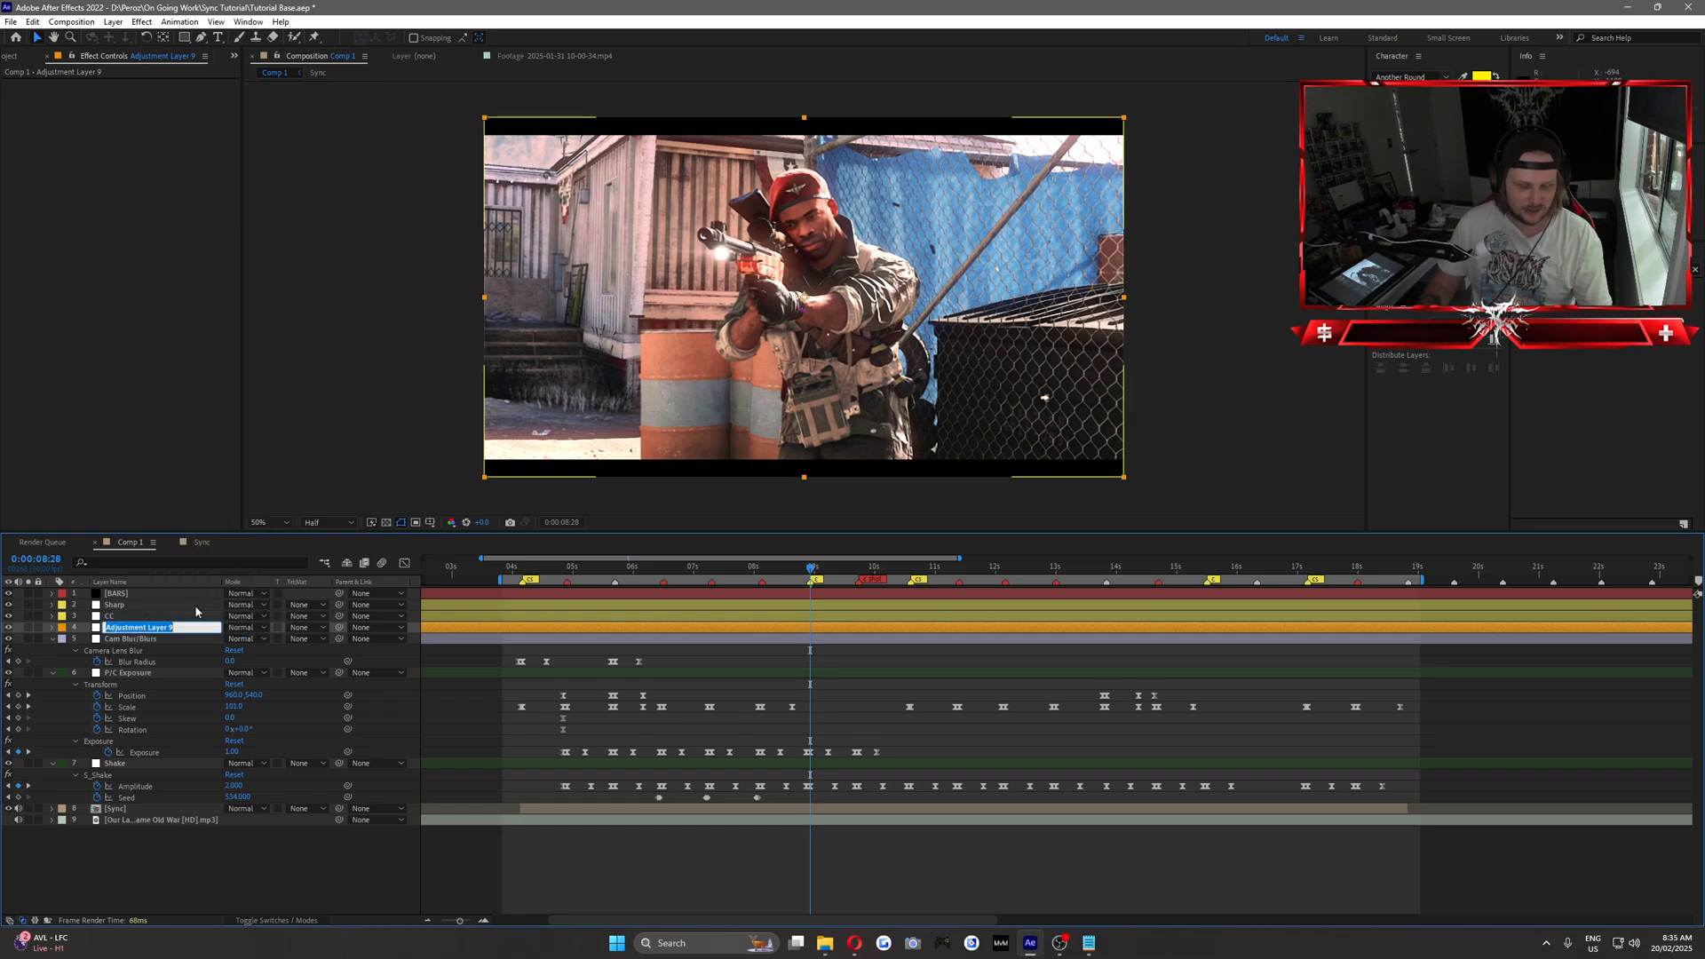
pyautogui.write('Opt')
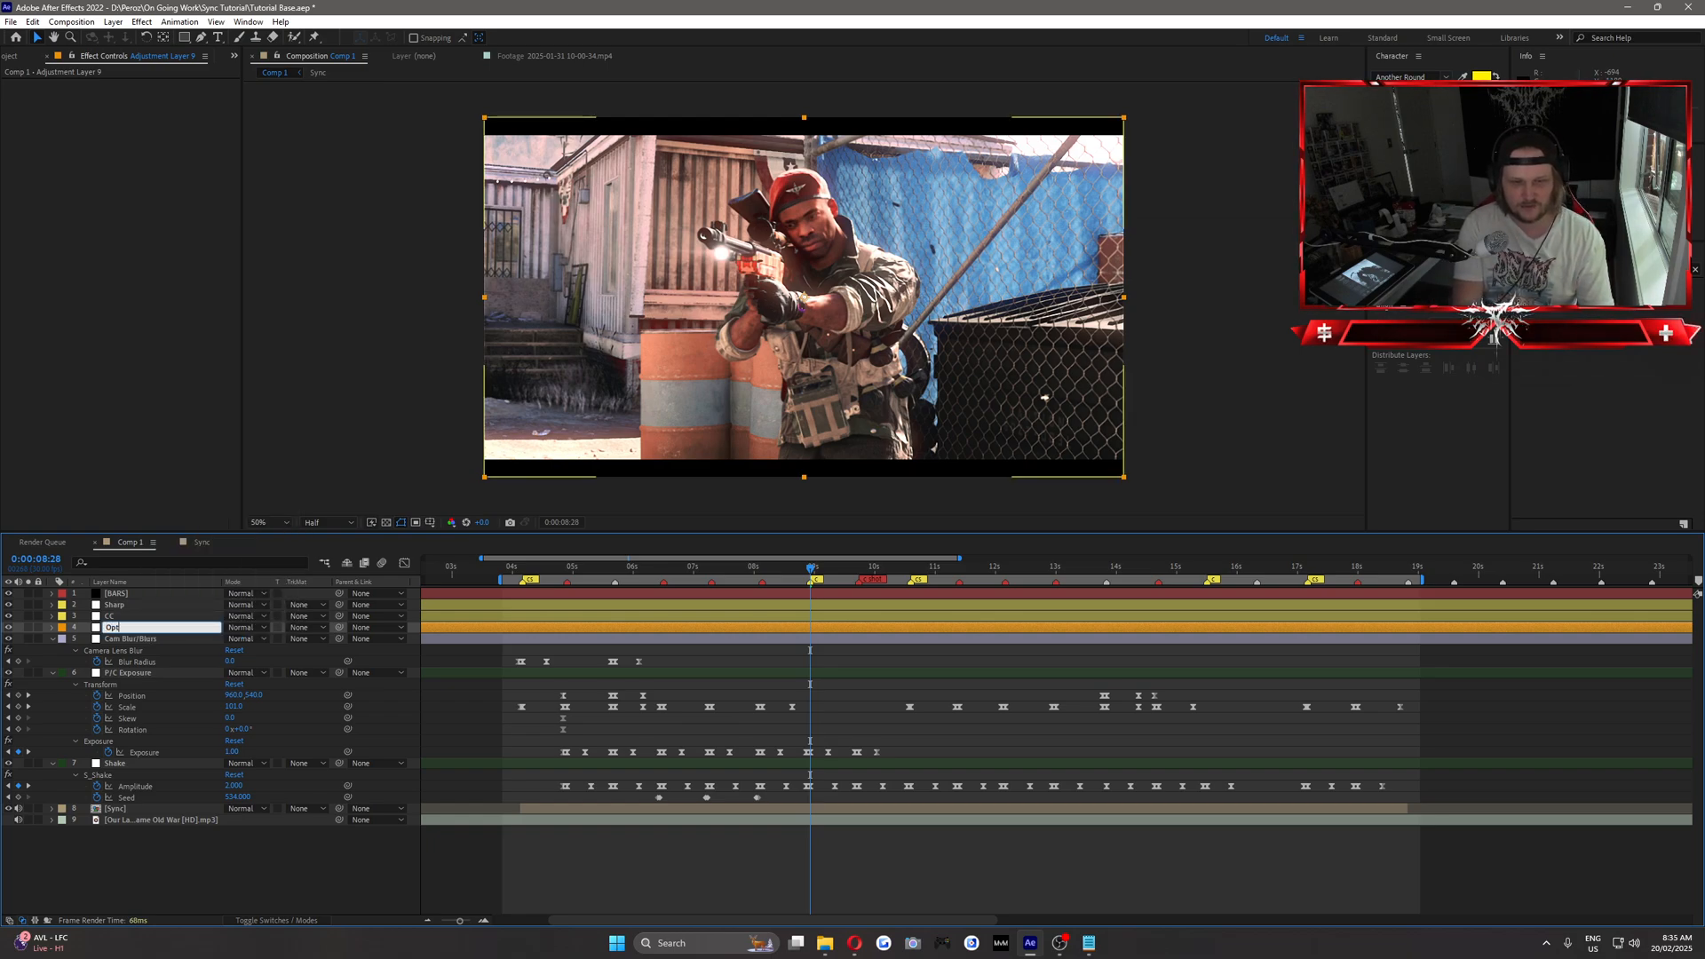
pyautogui.write('ics/Warp')
pyautogui.press('Return')
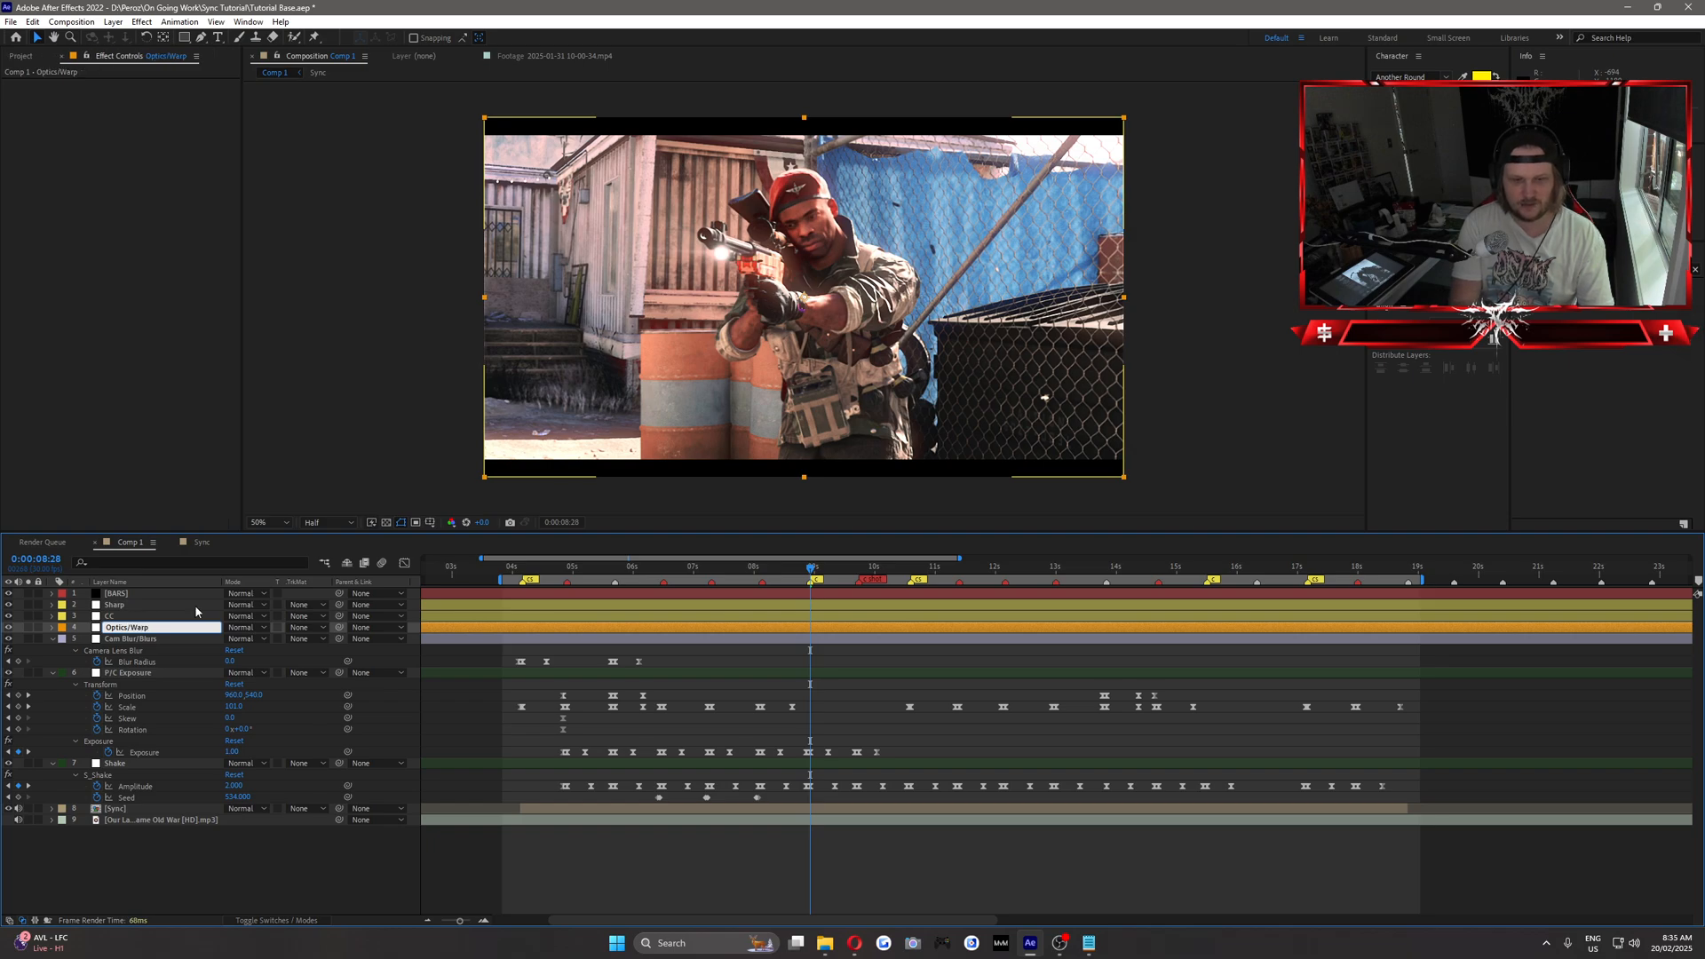
# Apply Optics Compensation to the Optics/Warp layer and enable Reverse Lens Distortion.
pyautogui.click(1599, 269)
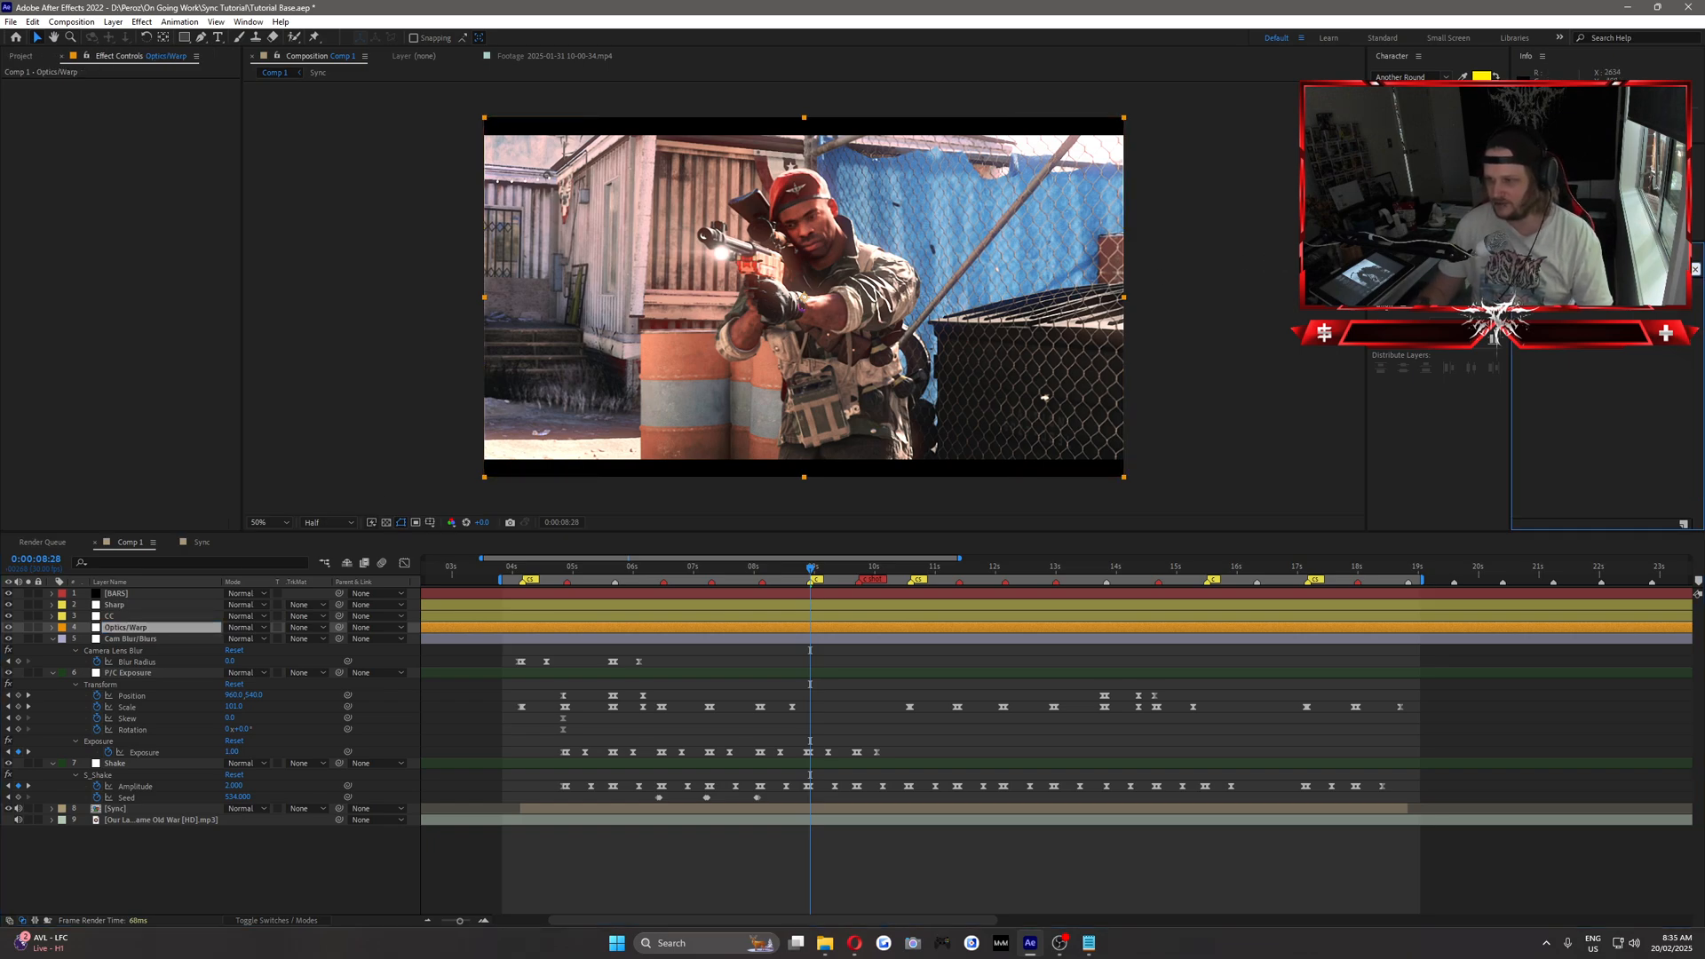
pyautogui.write('optic')
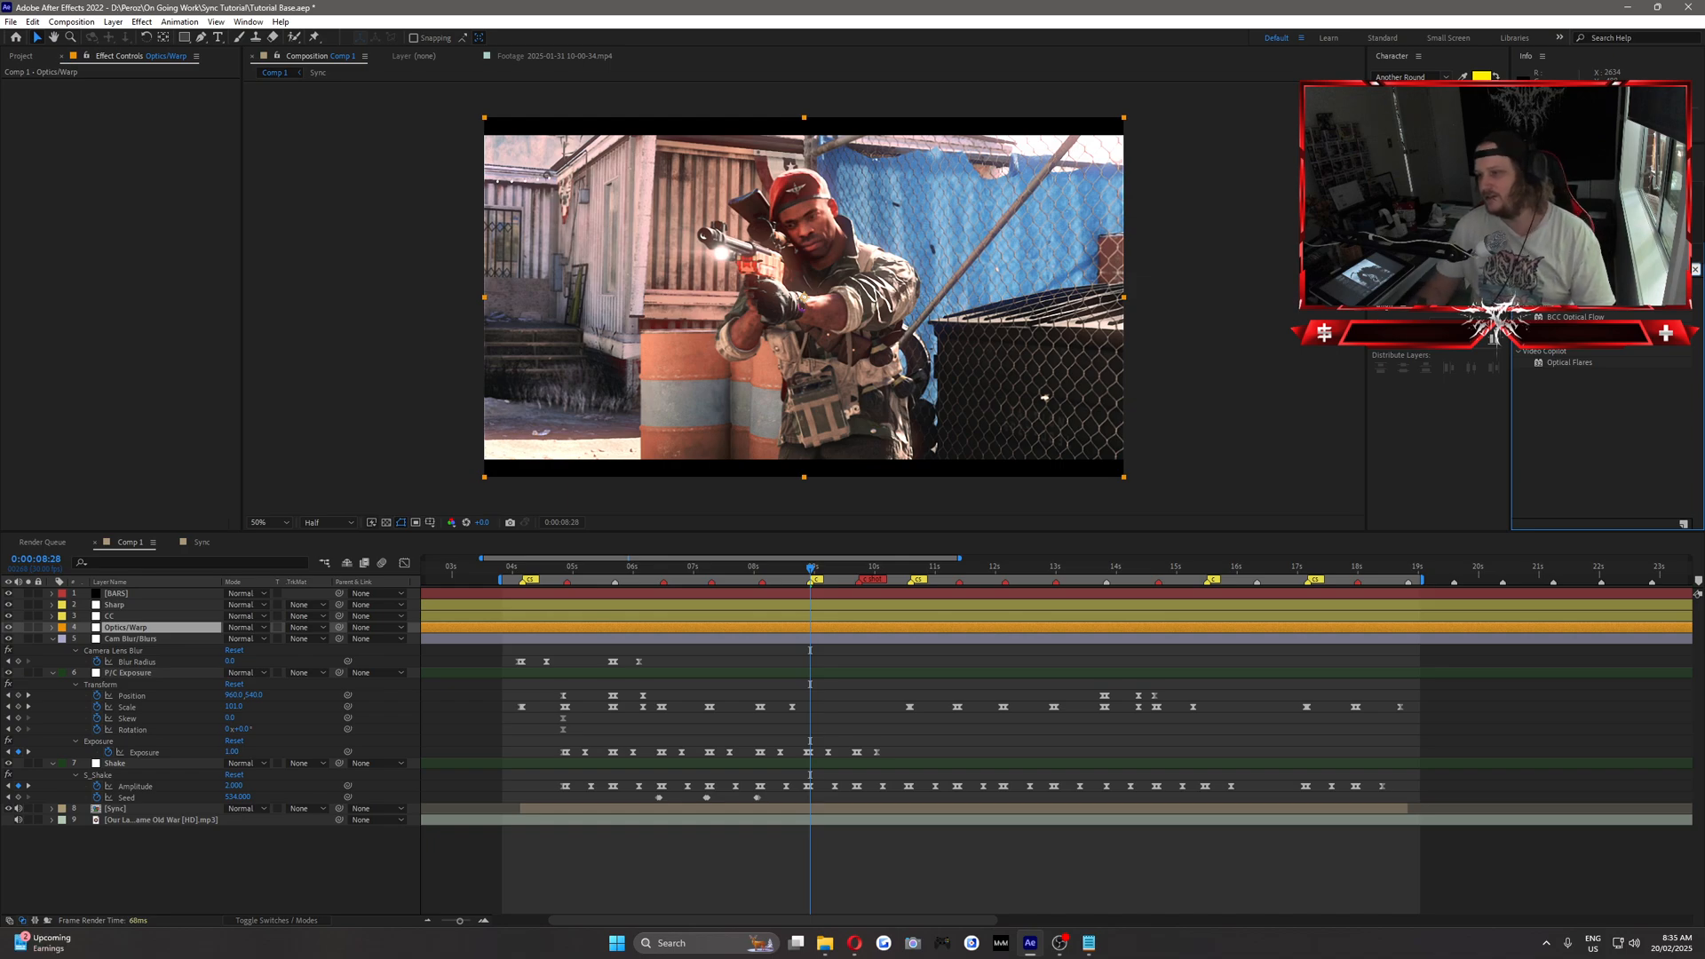
pyautogui.moveTo(1577, 339); pyautogui.dragTo(118, 628)
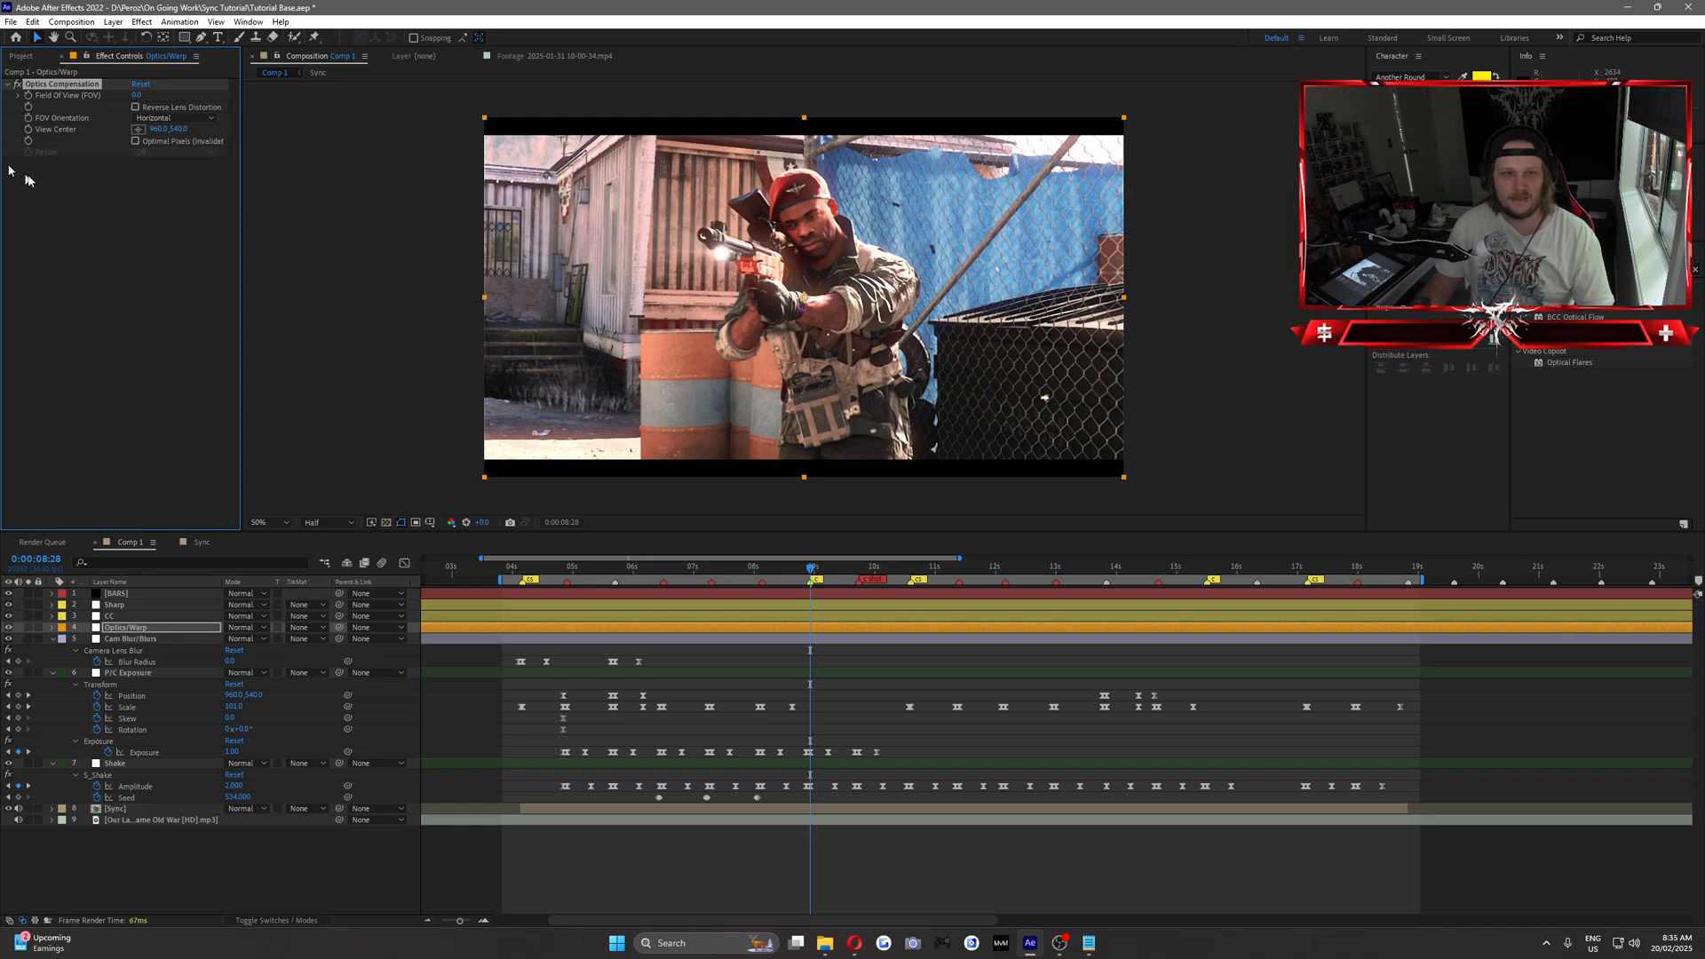
pyautogui.click(136, 107)
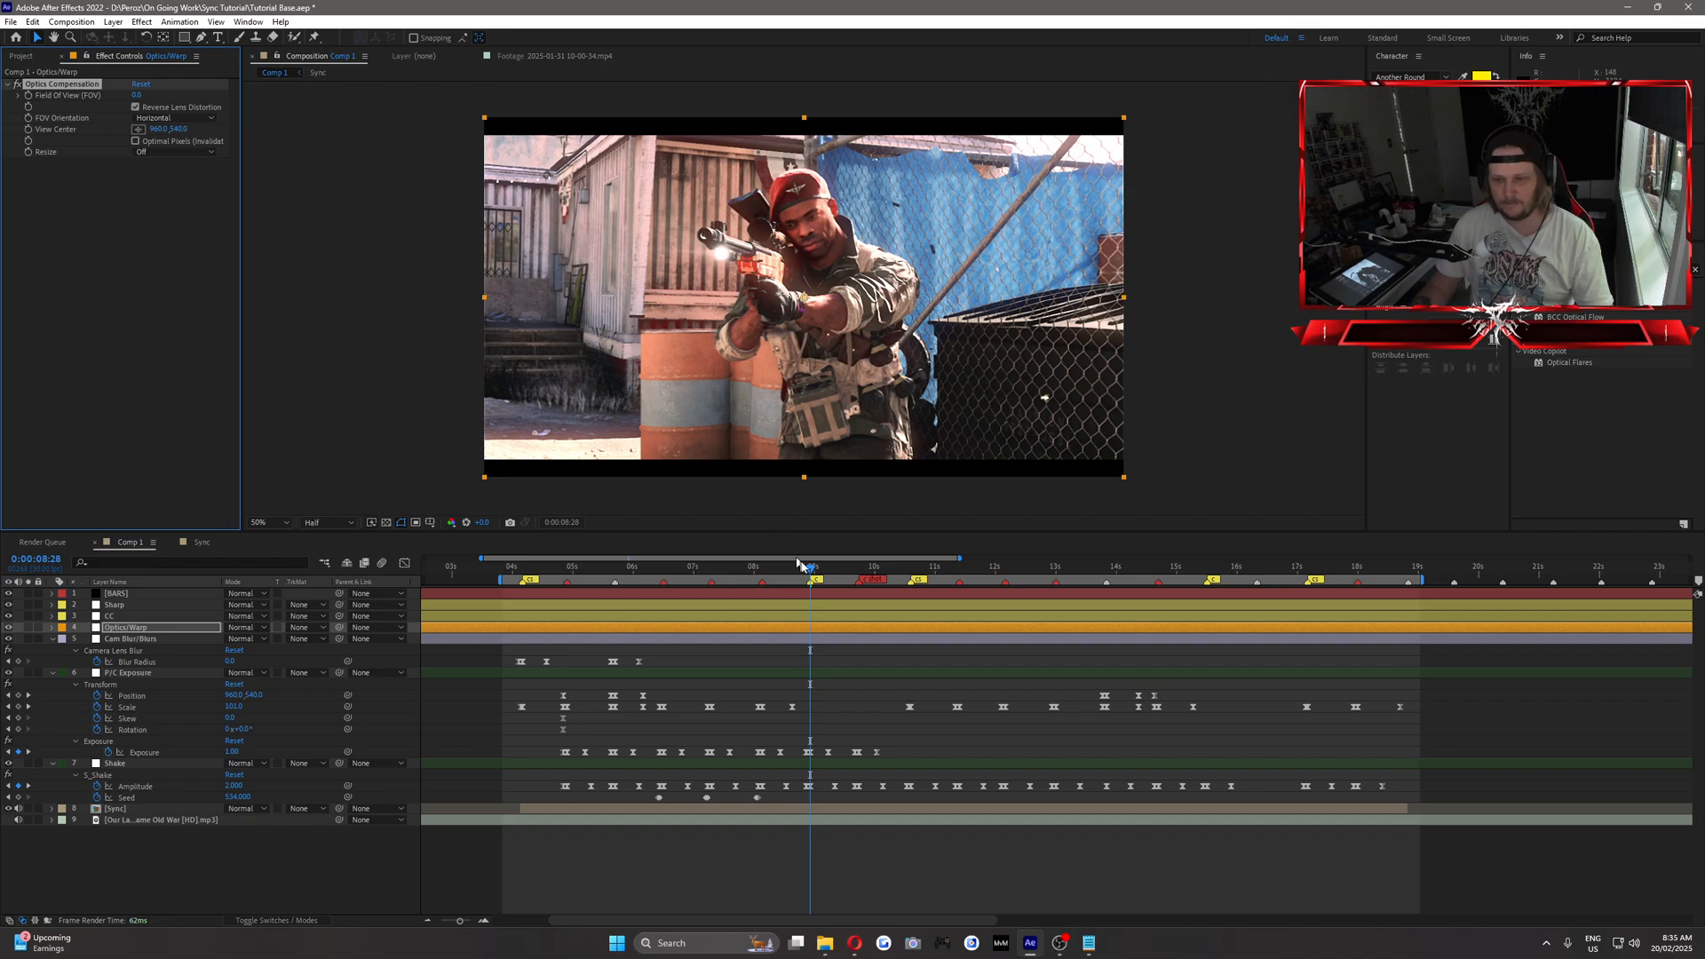
# Start keyframing the Optics Compensation Field of View (FOV) at 0:00:08:27, one frame before the clip change.
pyautogui.moveTo(809, 570); pyautogui.dragTo(810, 571)
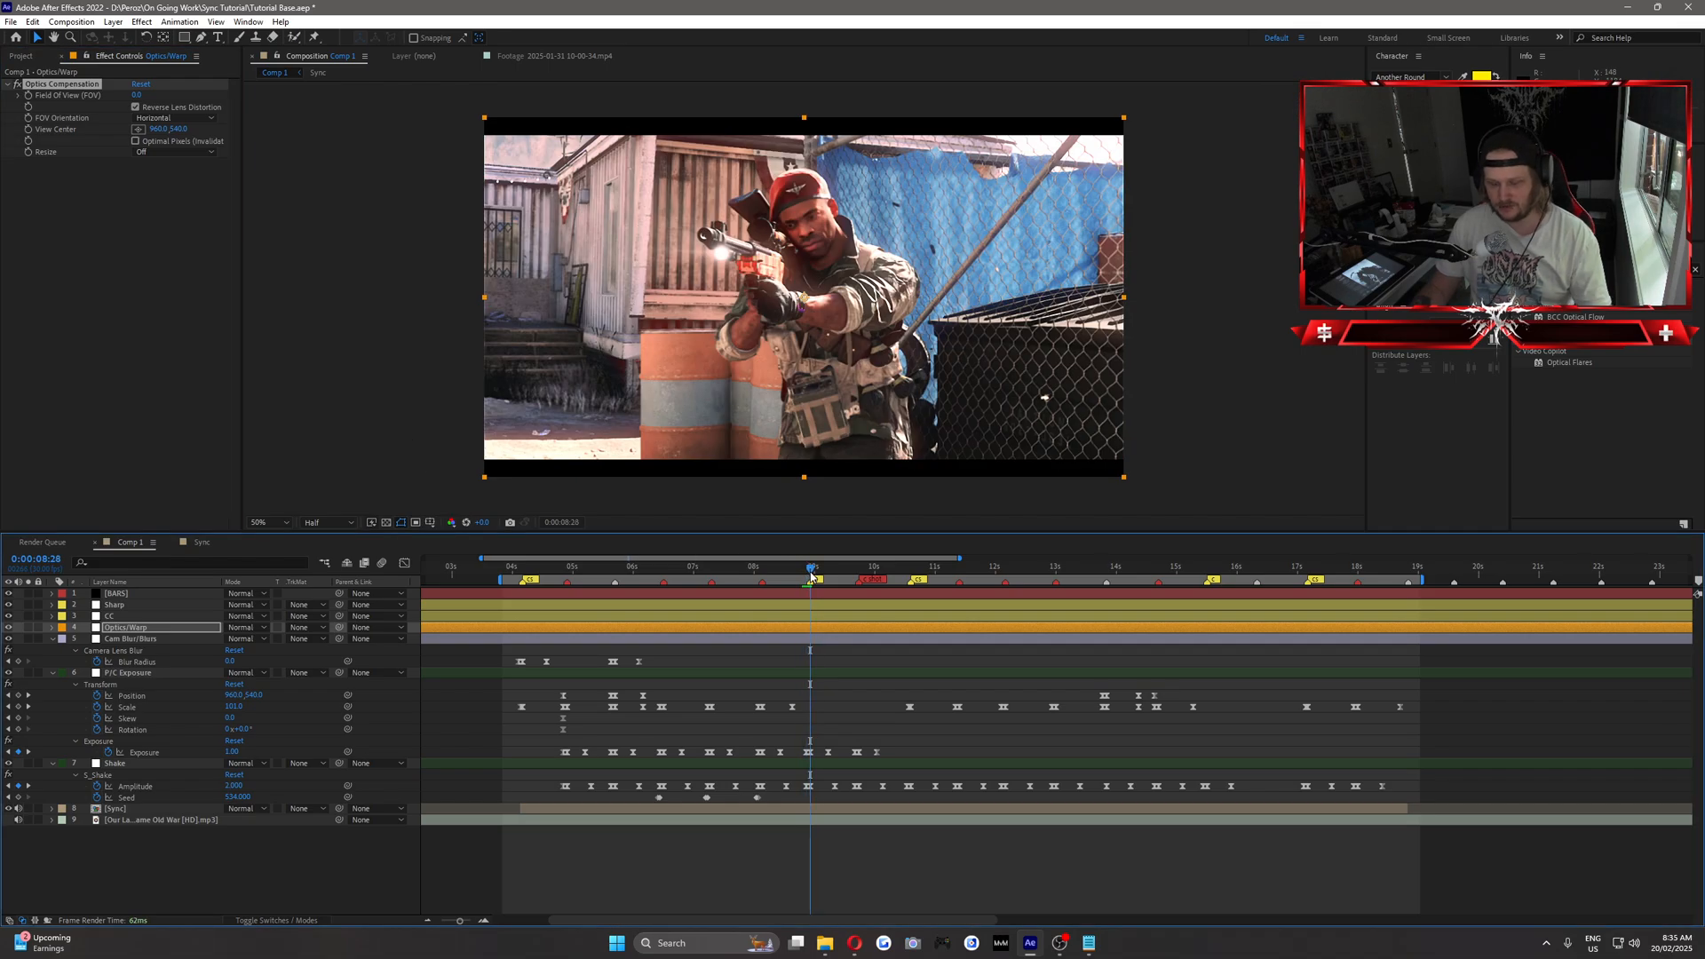
pyautogui.press('pageup')
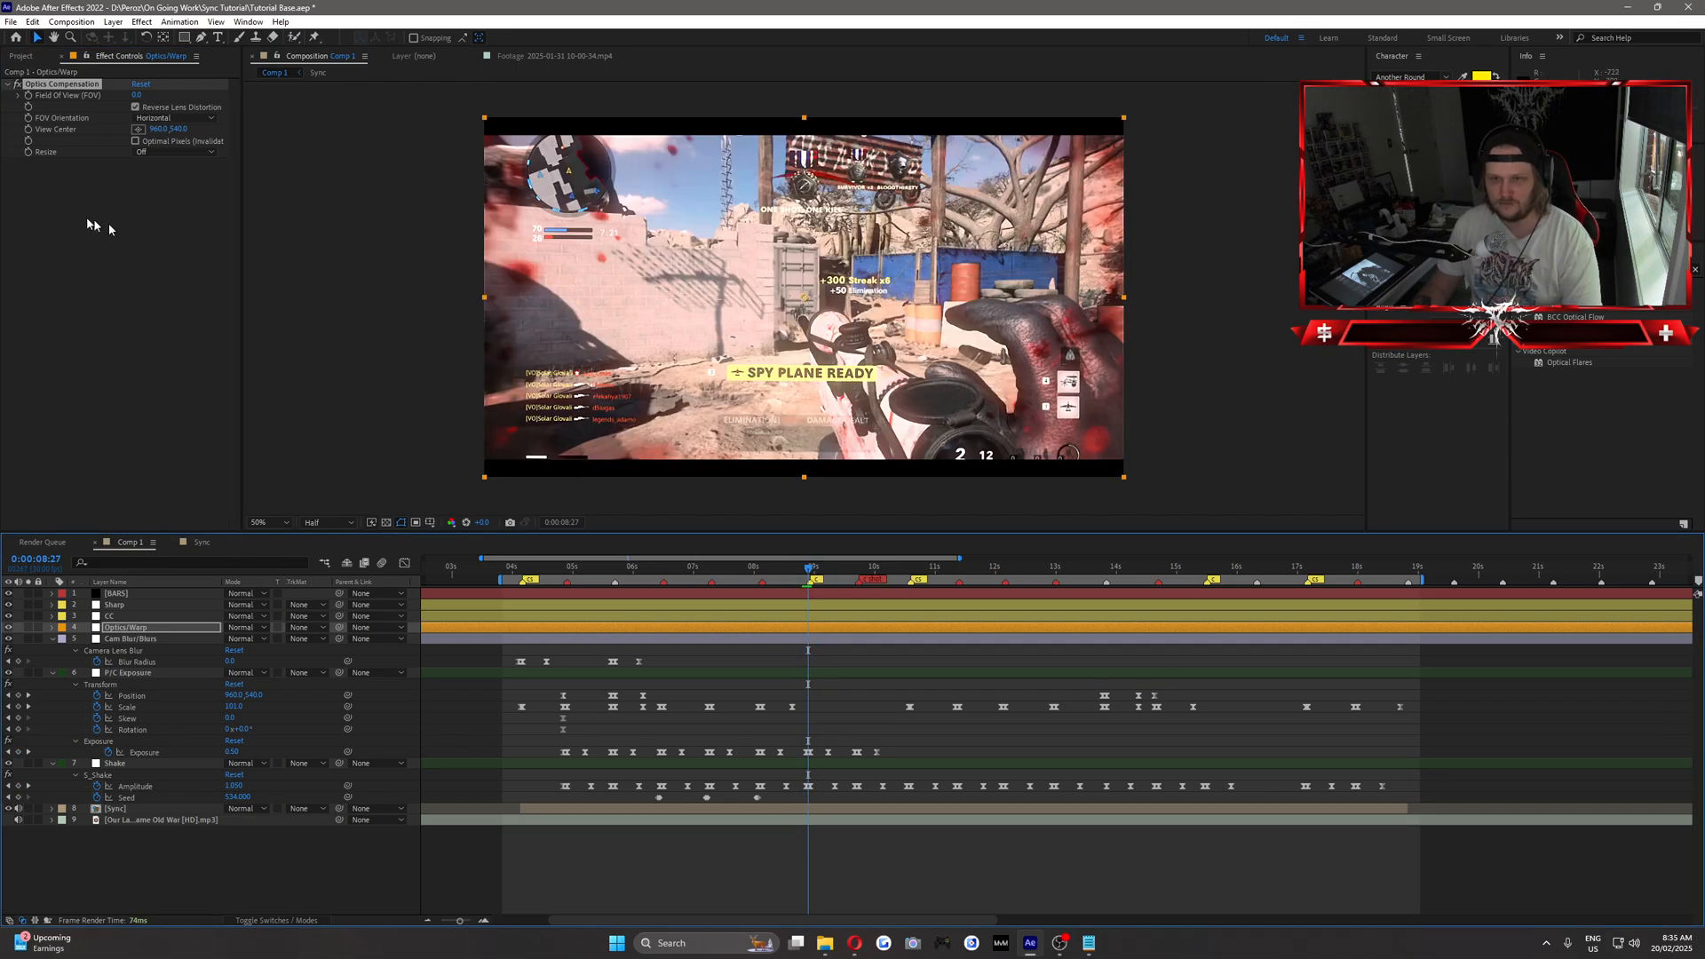
pyautogui.click(27, 100)
pyautogui.press('pagedown')
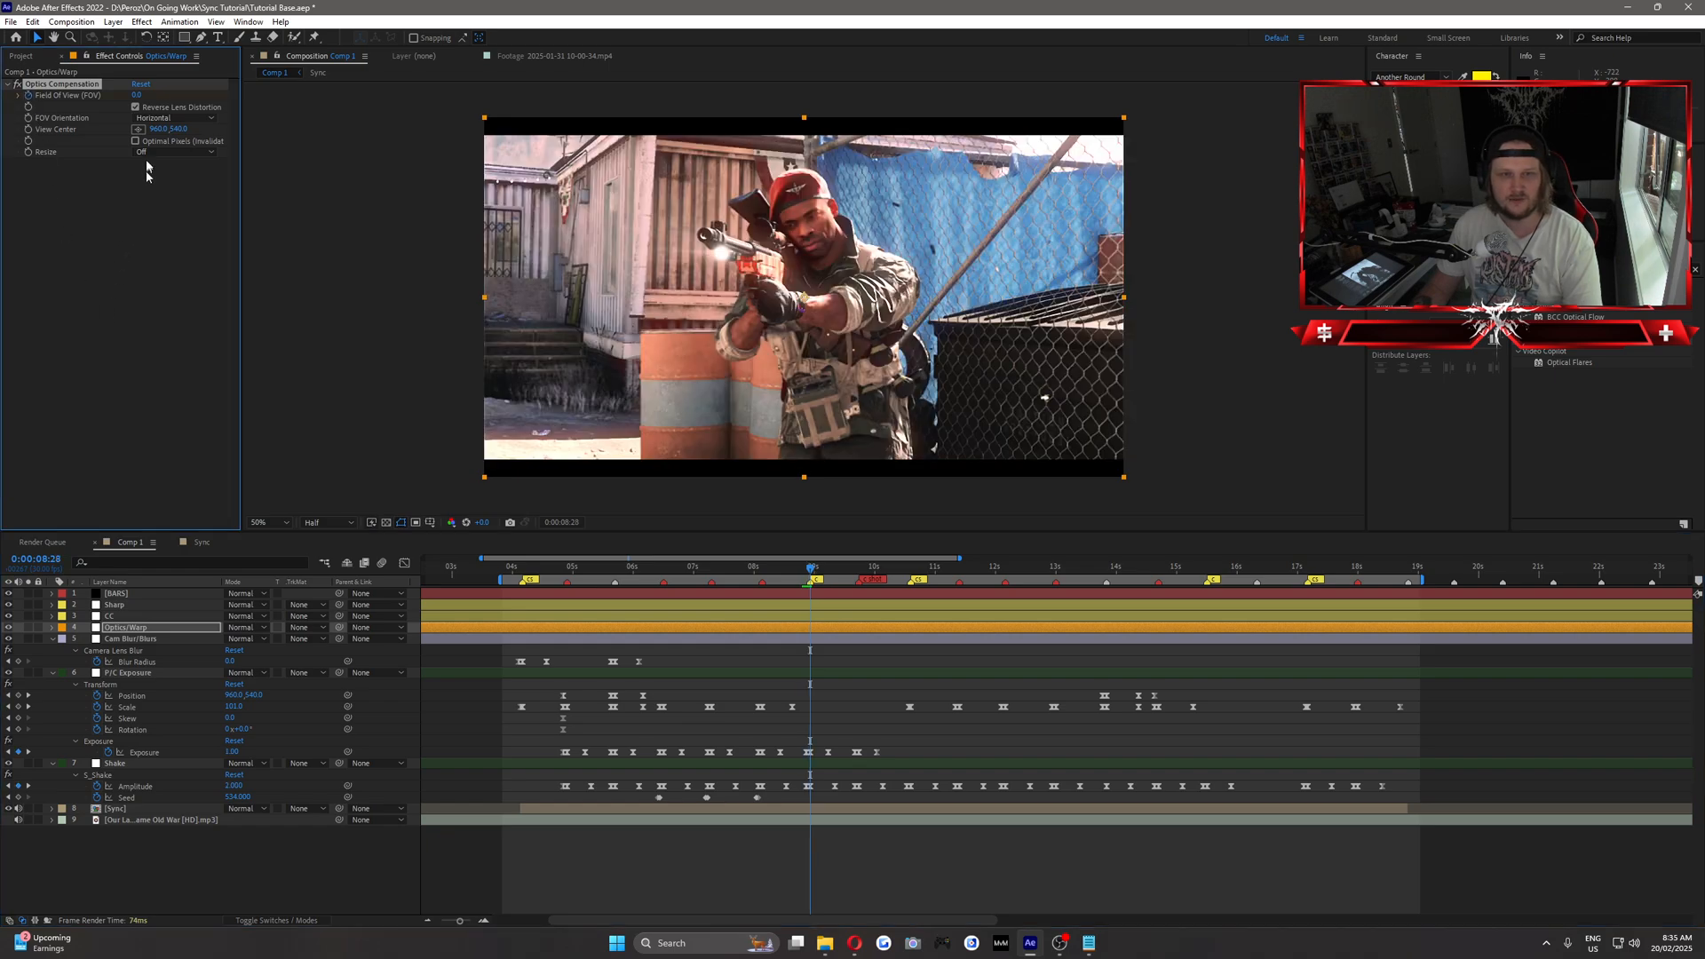
# Try a Field of View (FOV) of 75 at 0:00:08:28 and experiment with the distortion amount.
pyautogui.click(138, 96)
pyautogui.write('75')
pyautogui.click(151, 290)
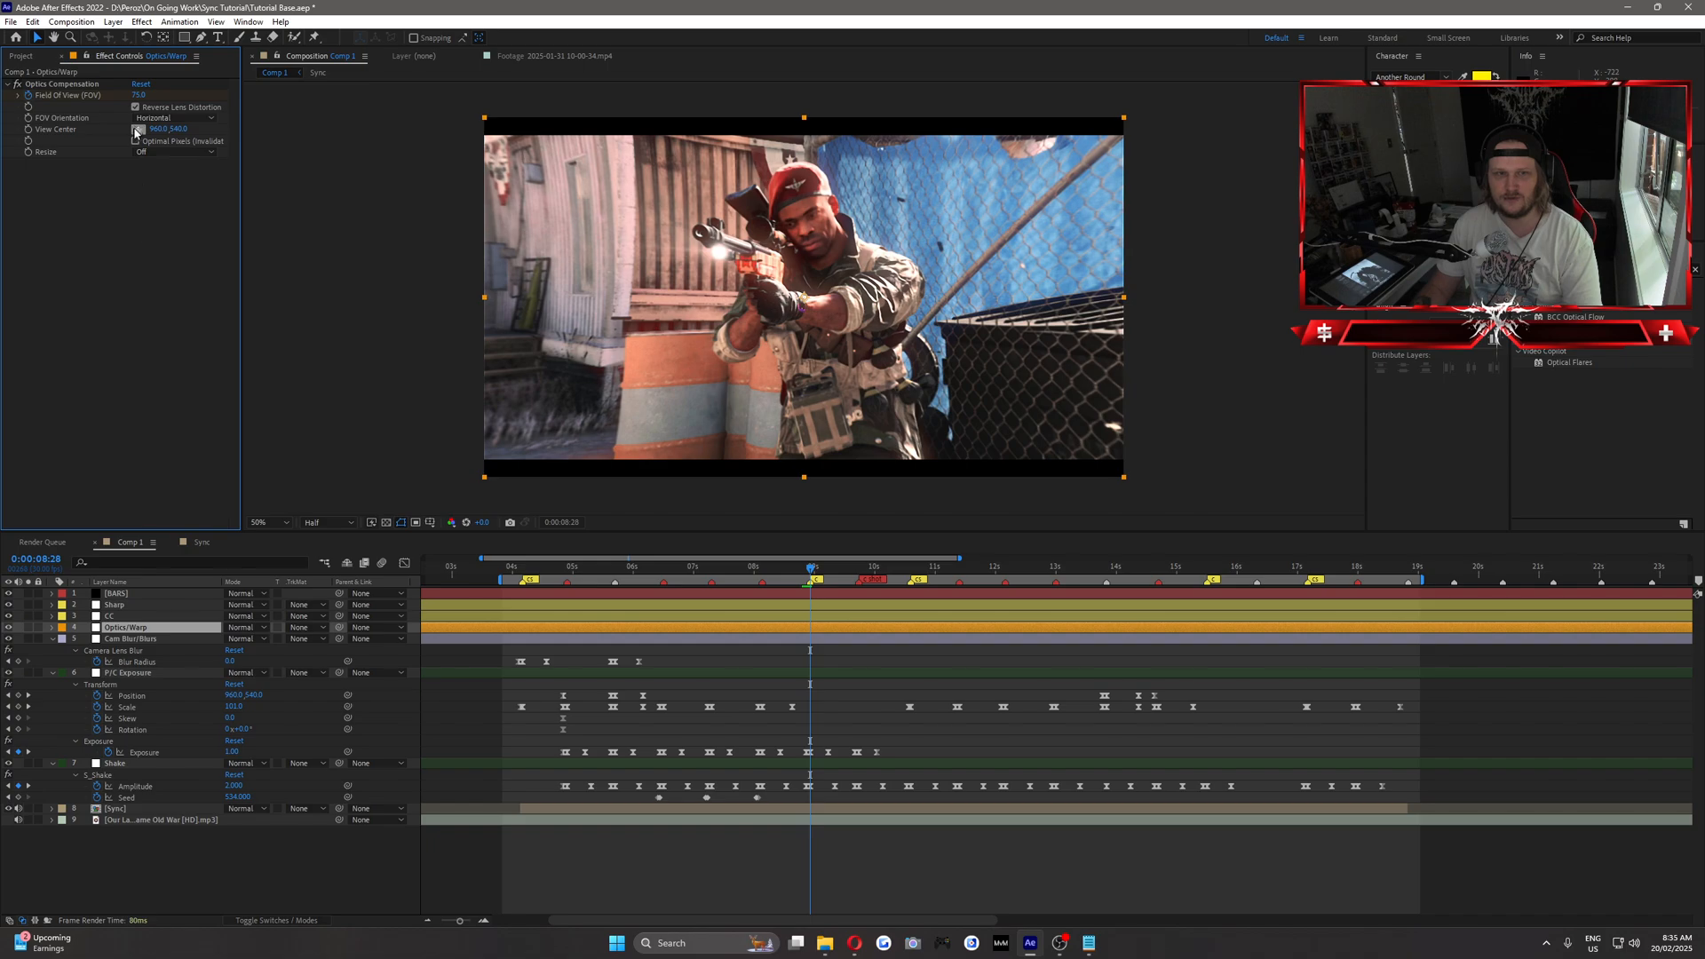
pyautogui.moveTo(138, 96); pyautogui.dragTo(2, 657)
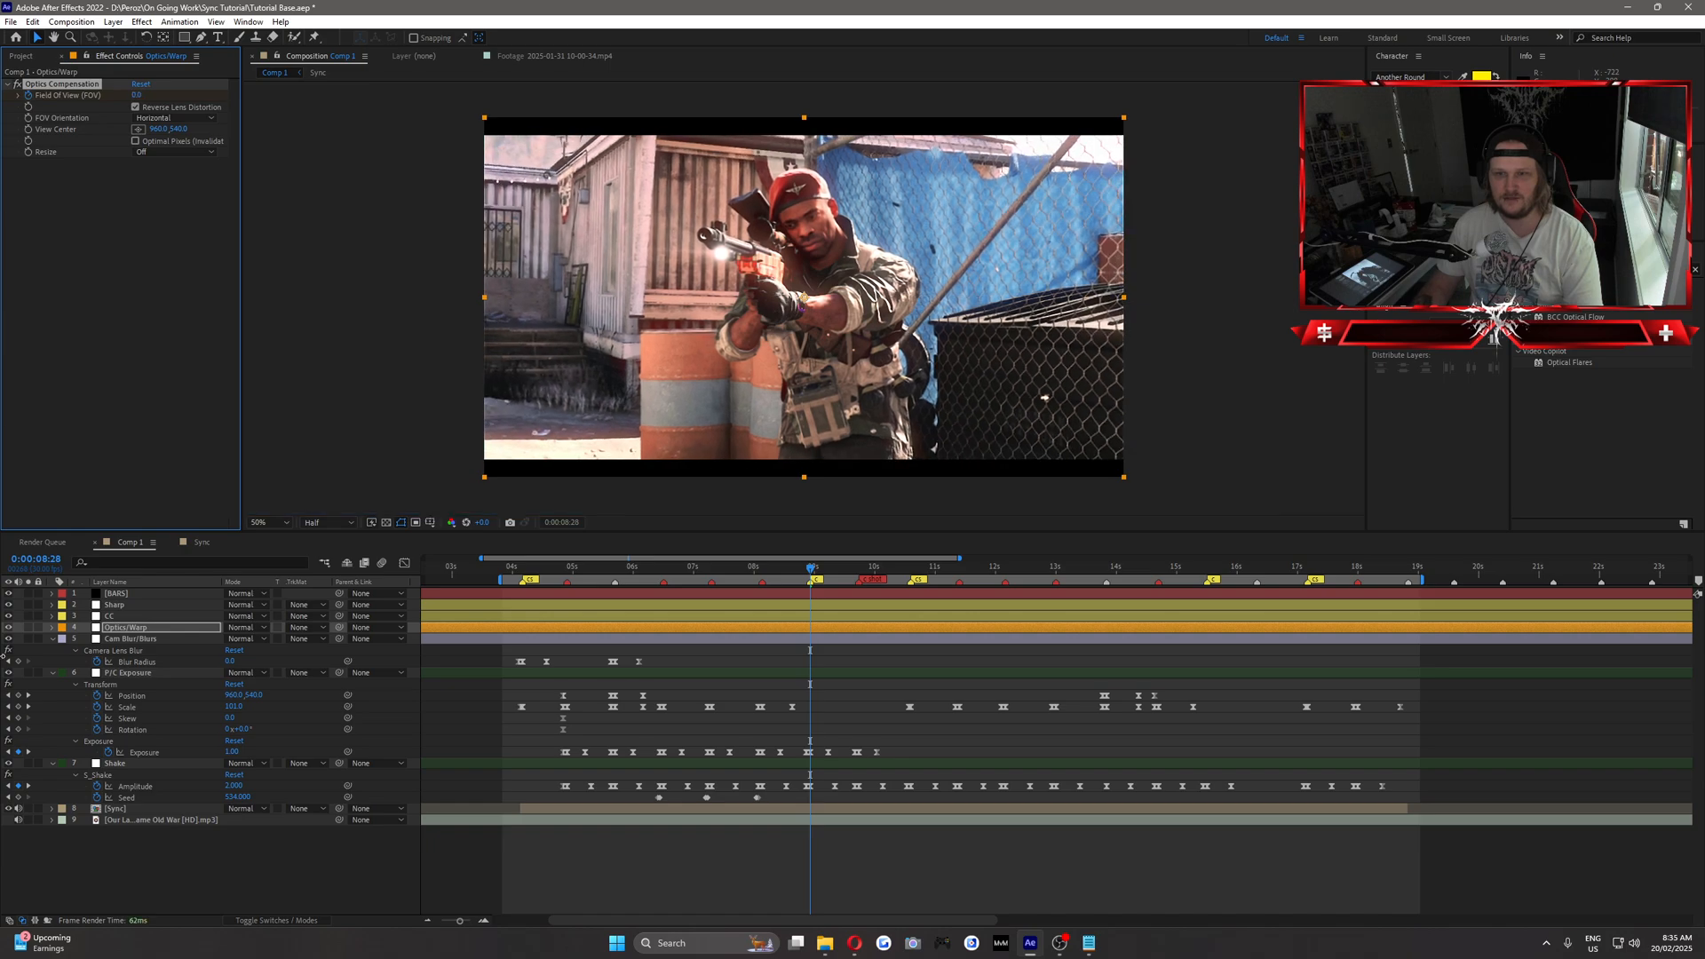
# Set the Field of View (FOV) to 75 at 0:00:08:28 and reveal the Optics/Warp layer's keyframes.
pyautogui.click(139, 96)
pyautogui.write('75')
pyautogui.click(171, 275)
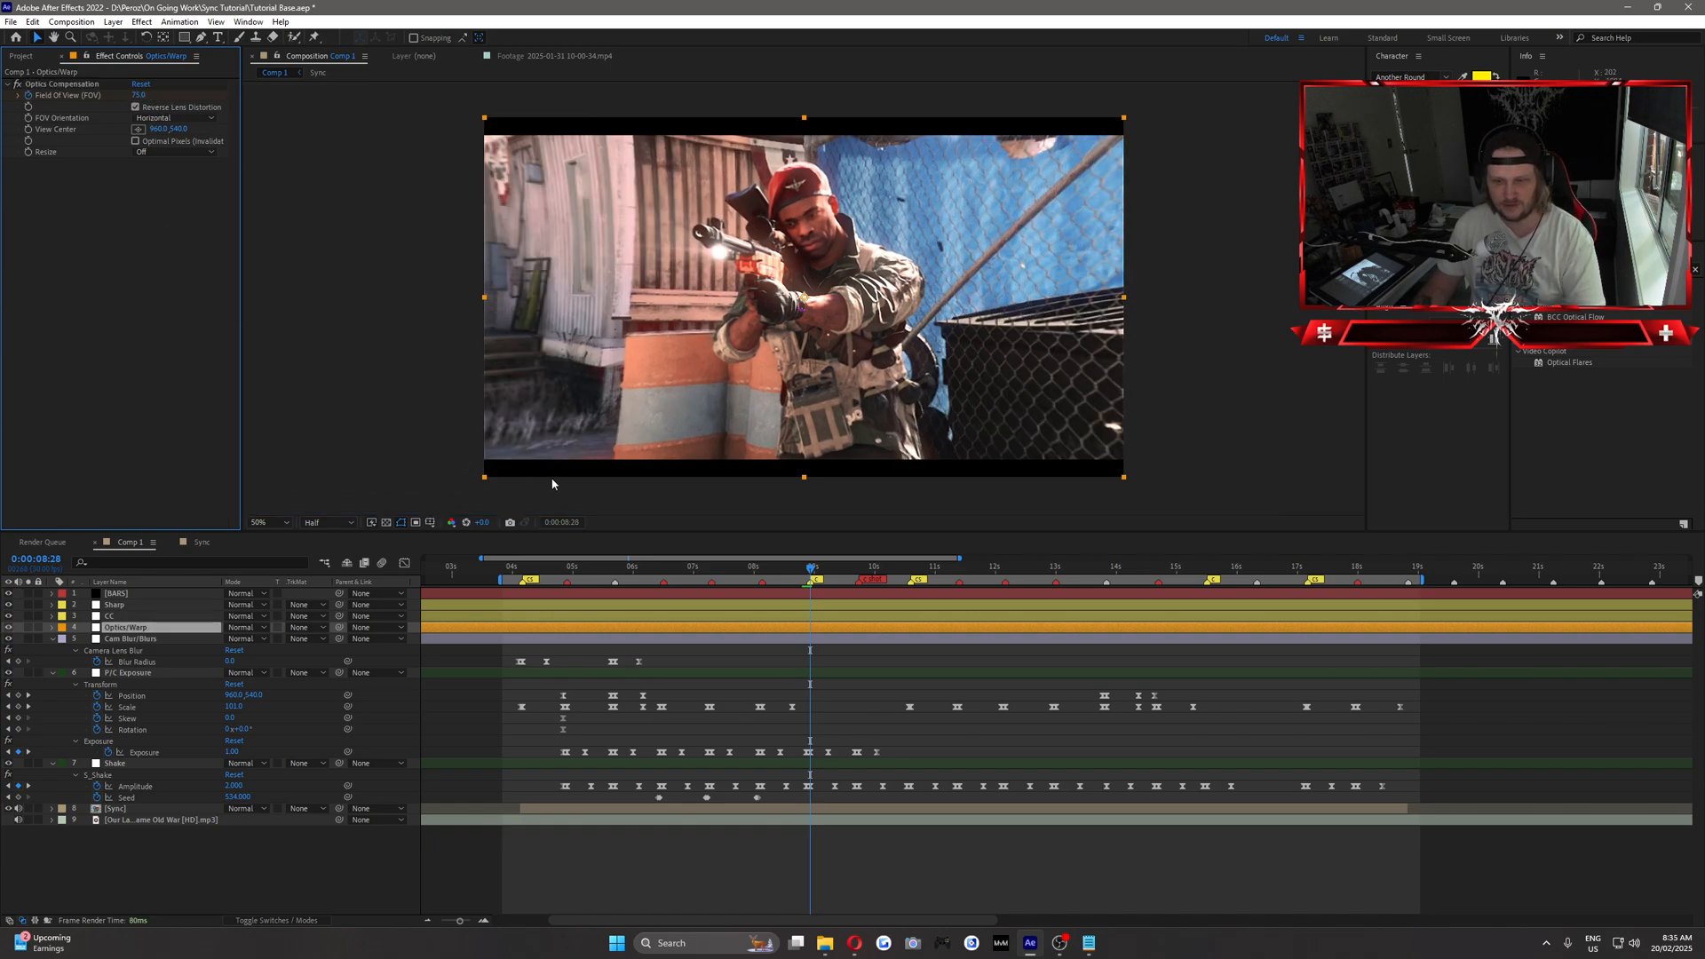
pyautogui.press('u')
# Keyframe the Field of View (FOV) back to 0 at 0:00:09:20.
pyautogui.moveTo(810, 571); pyautogui.dragTo(852, 602)
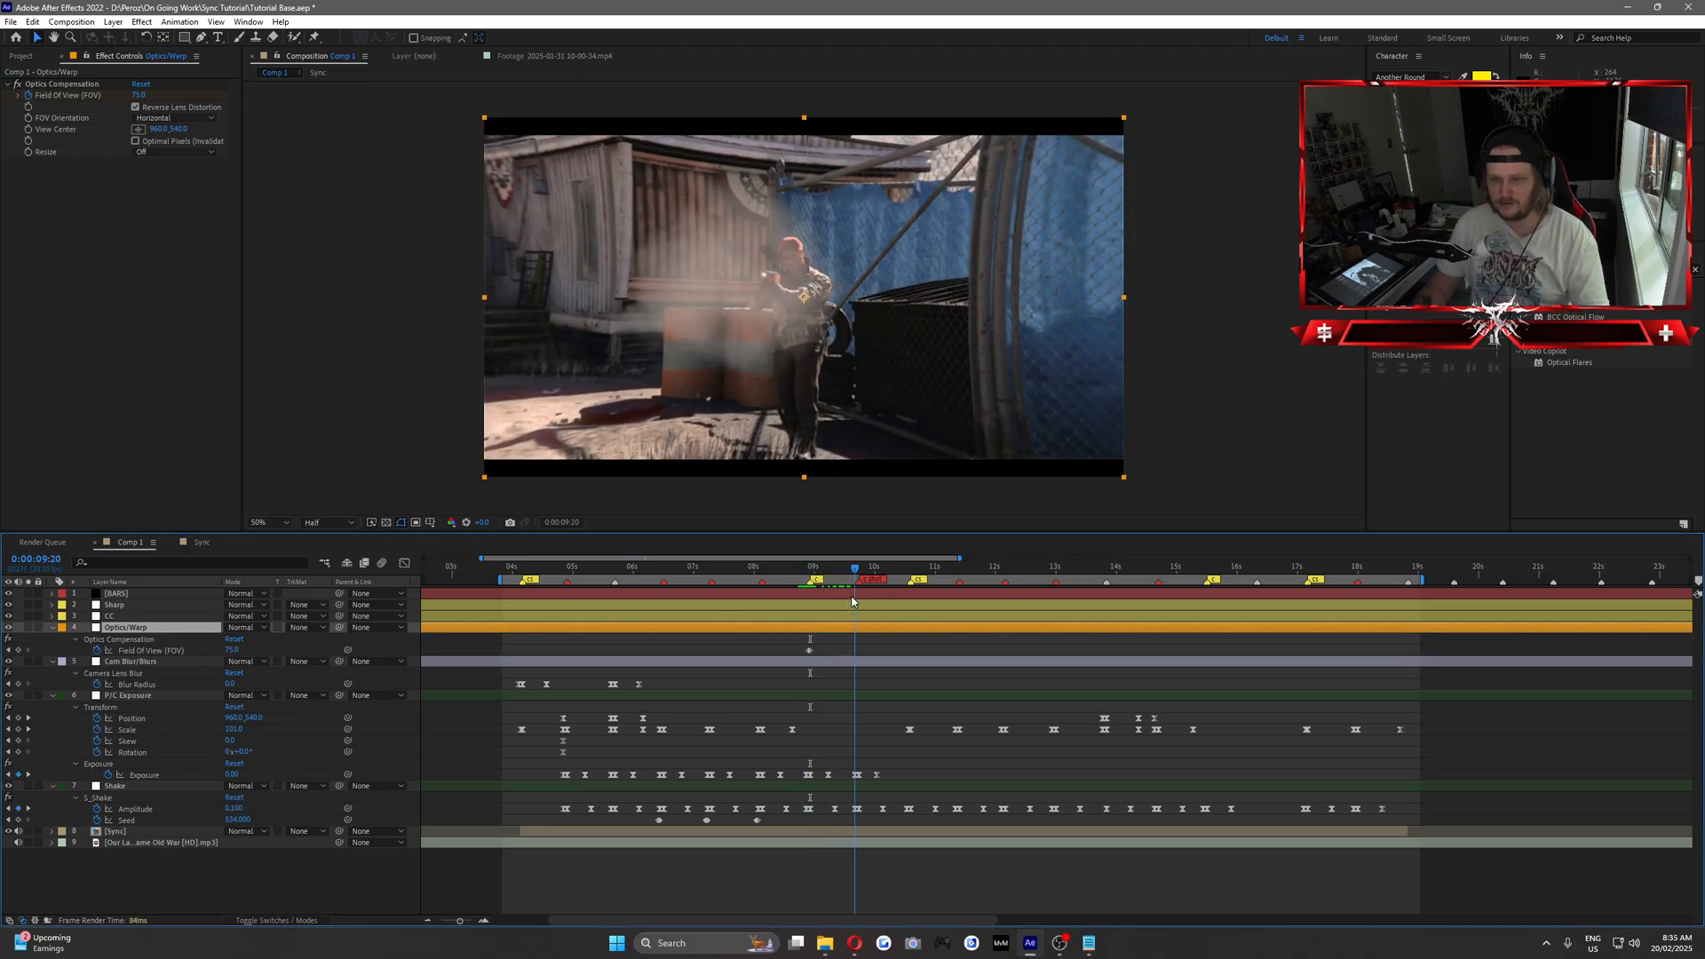
pyautogui.click(140, 95)
pyautogui.write('0')
pyautogui.press('Return')
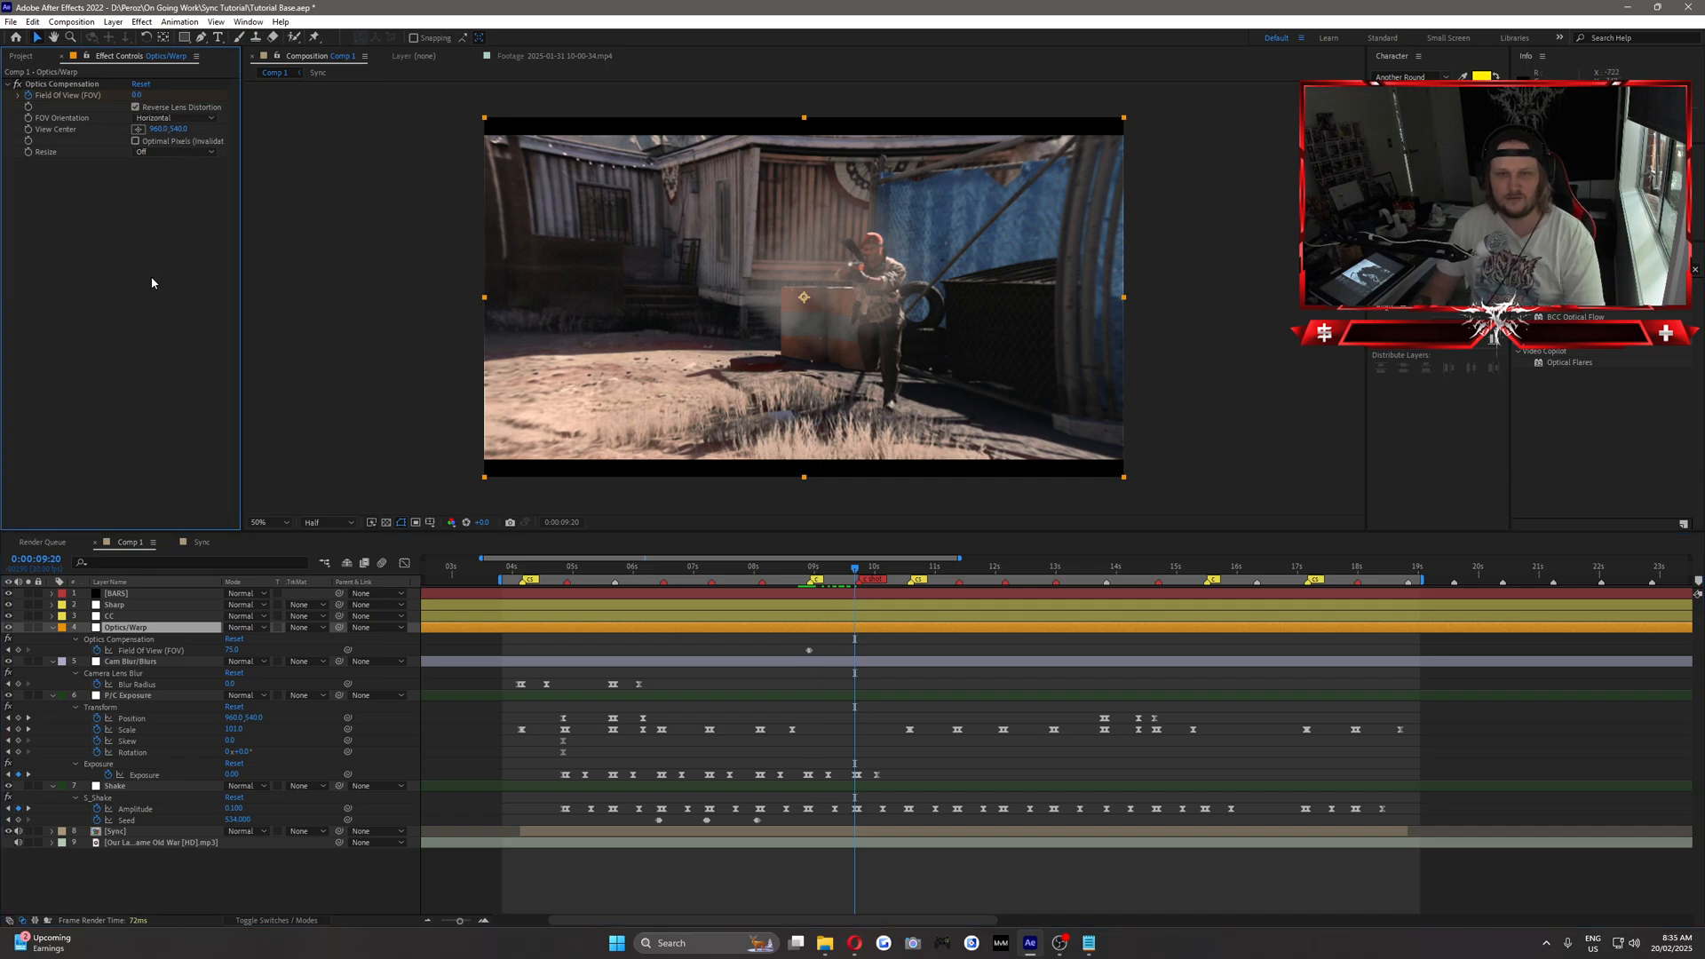
# Move the first Field of View keyframe slightly earlier than the 75 keyframe, preview the warp, and save the project.
pyautogui.click(802, 573)
pyautogui.moveTo(802, 573); pyautogui.dragTo(804, 651)
pyautogui.moveTo(807, 571); pyautogui.dragTo(818, 575)
pyautogui.press('space')
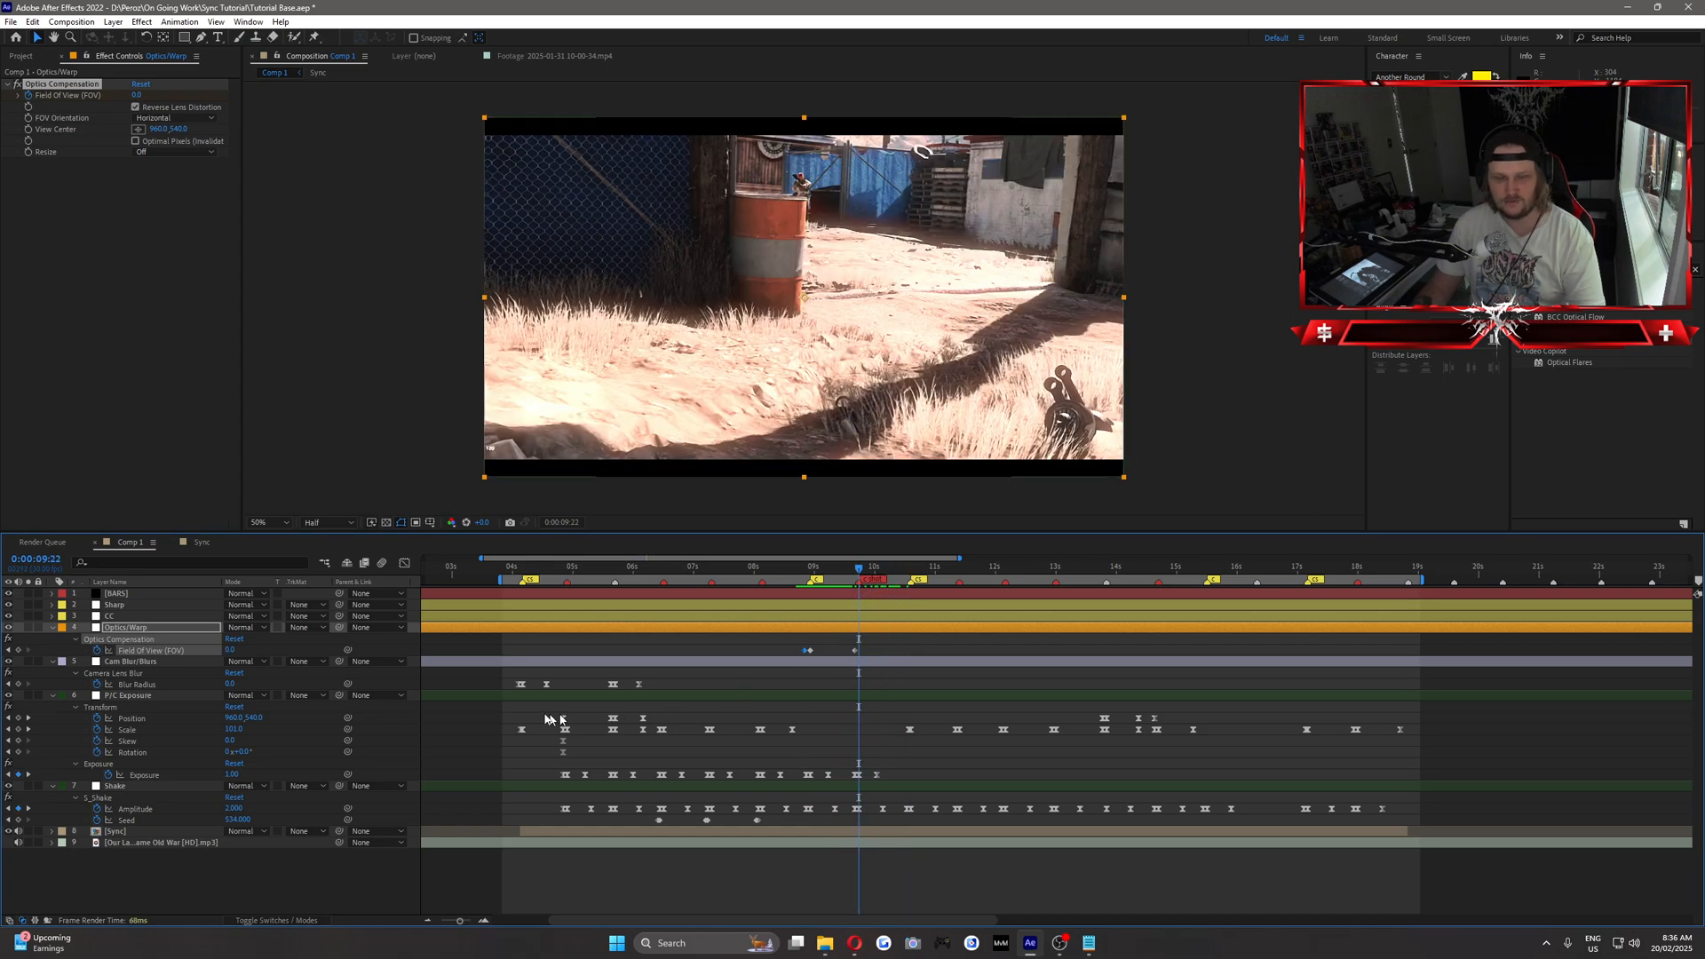
pyautogui.click(496, 684)
pyautogui.hotkey('ctrl', 's')
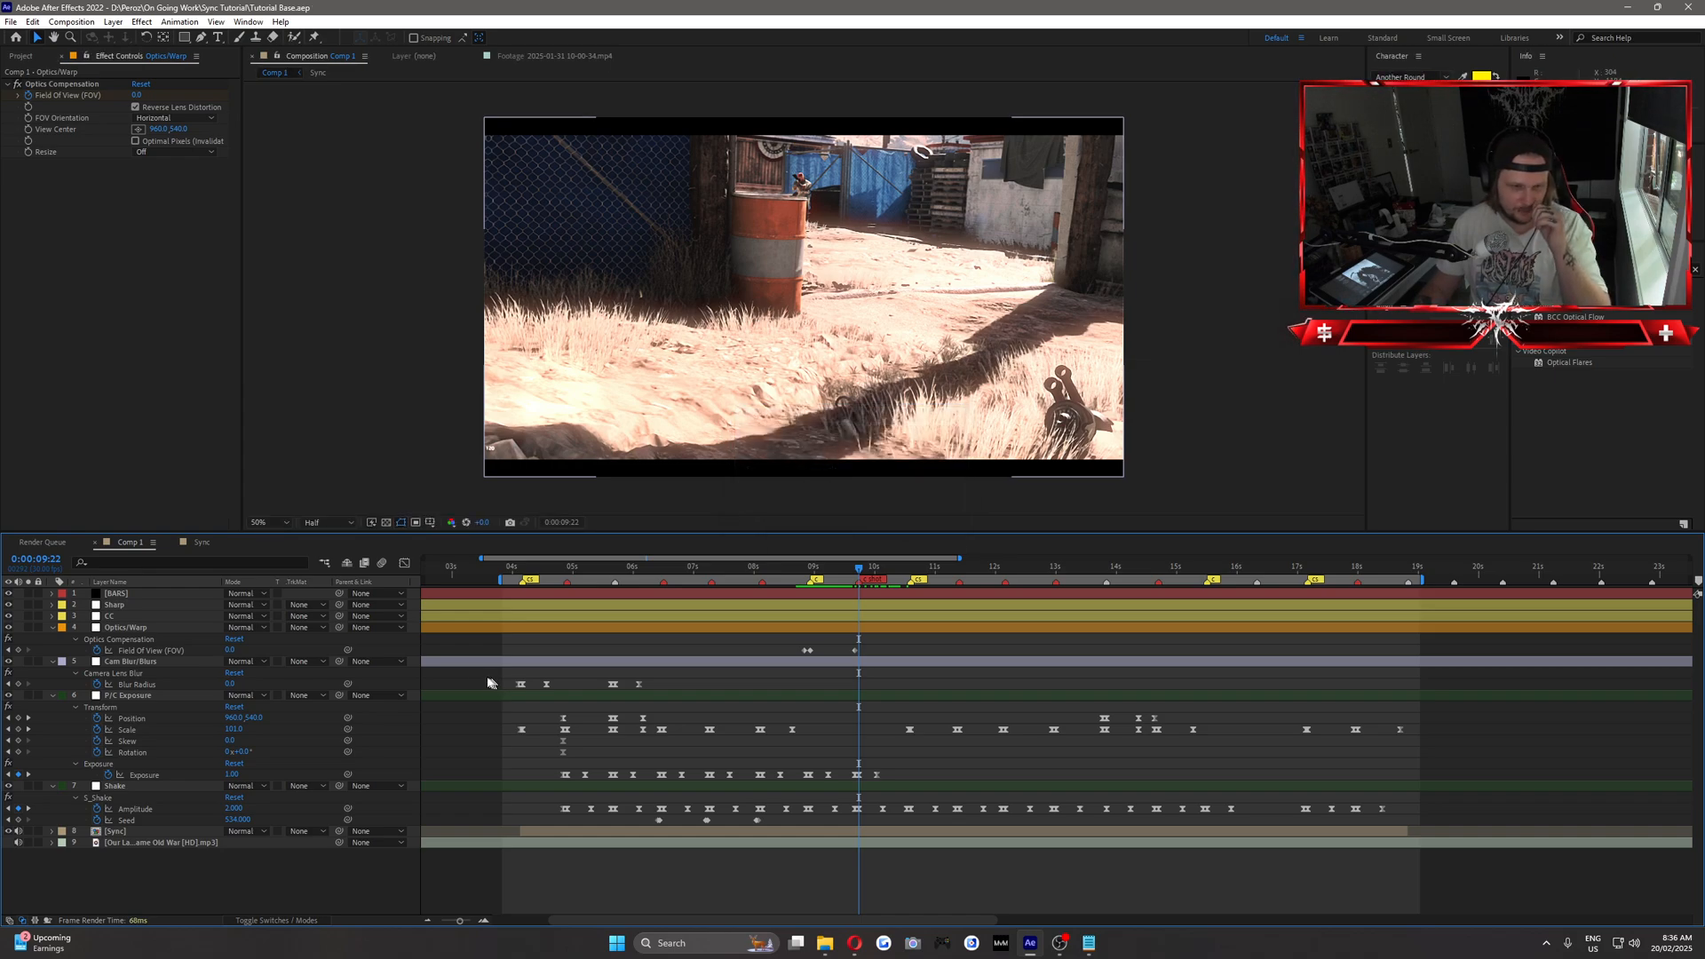
# Add a new adjustment layer directly above the Sync layer.
pyautogui.click(158, 833)
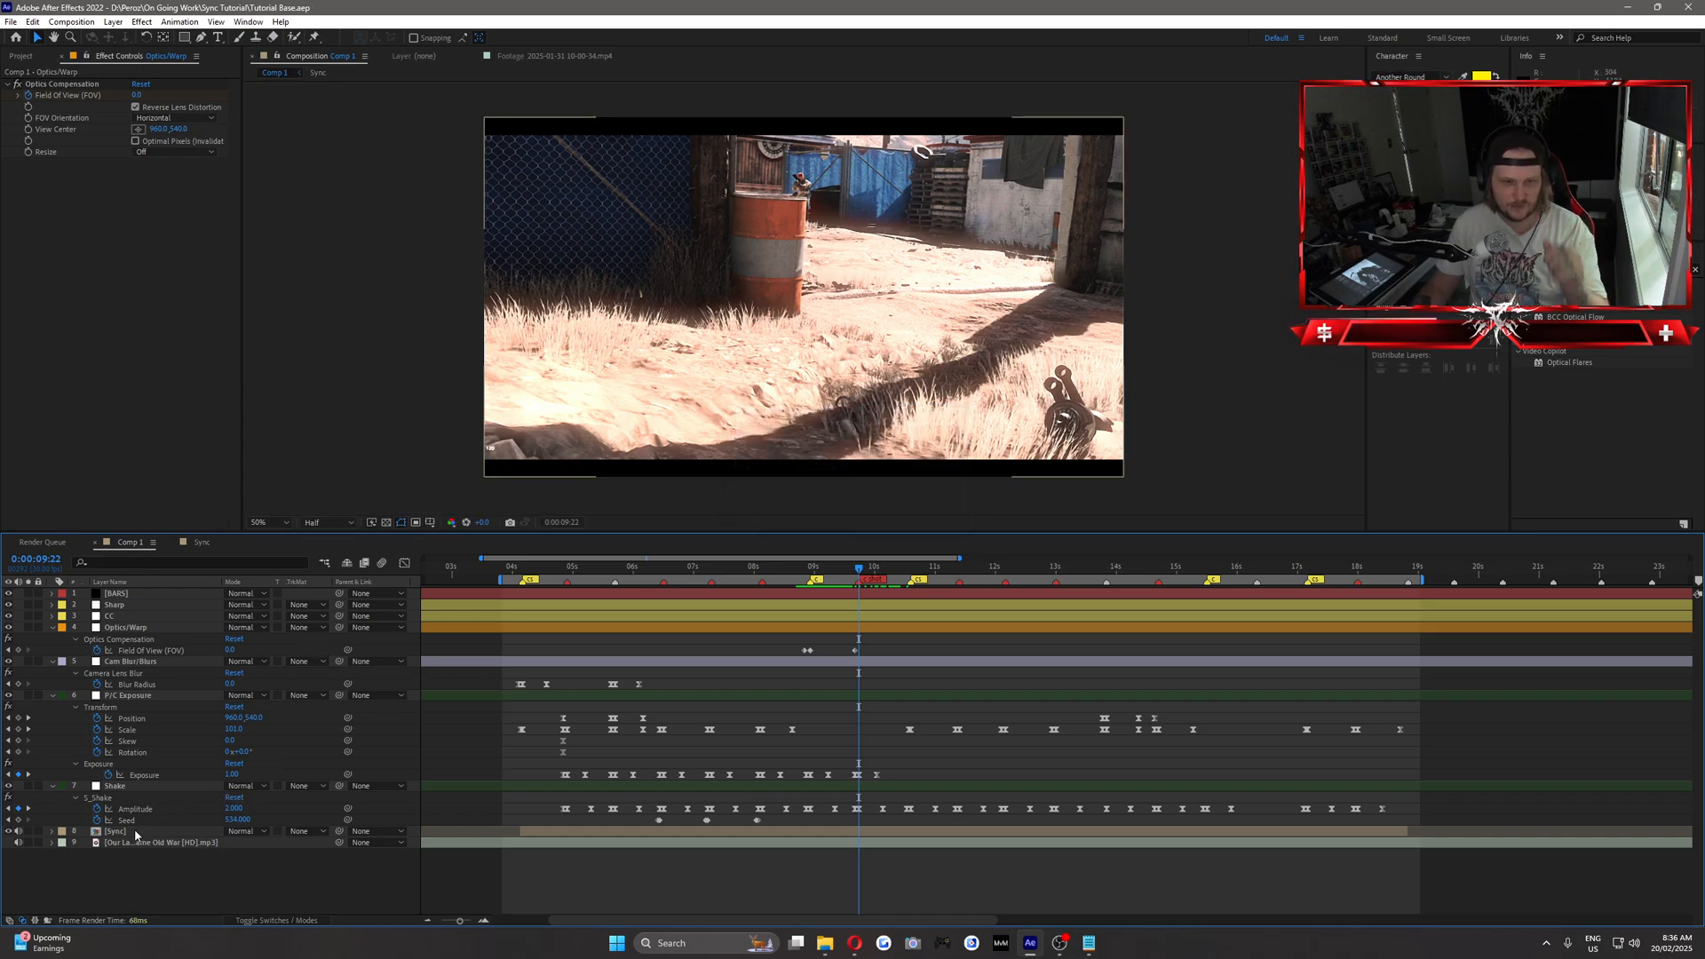
pyautogui.click(113, 21)
pyautogui.moveTo(124, 35)
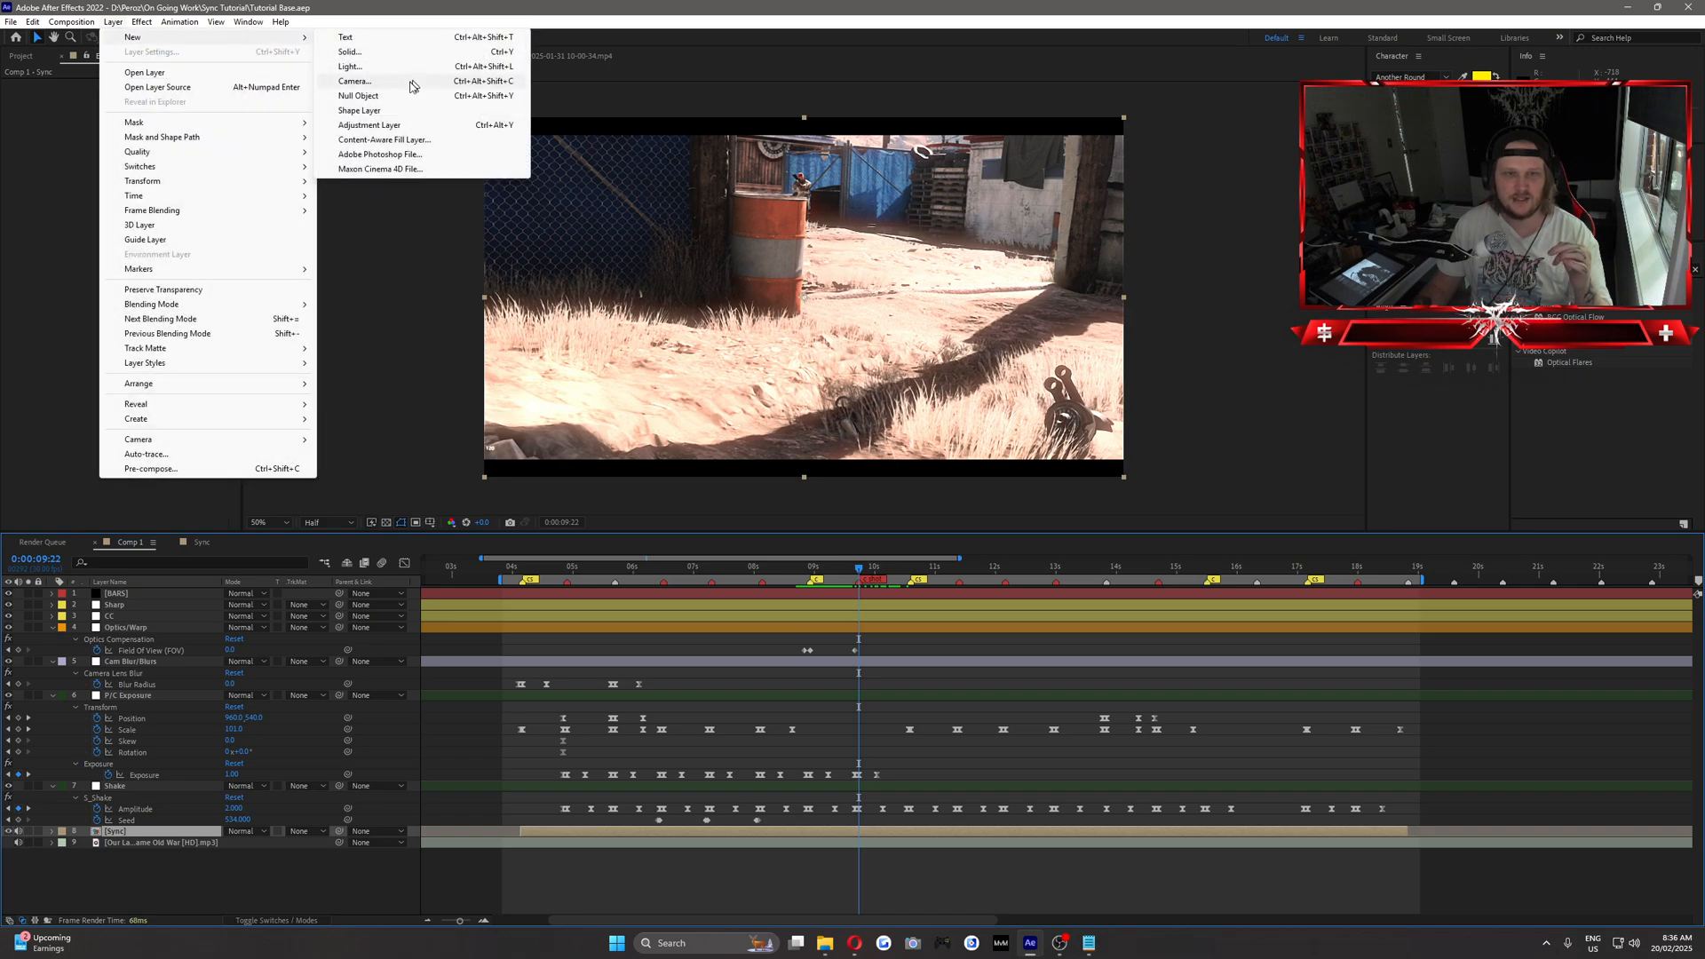
pyautogui.click(399, 126)
# Rename the new adjustment layer "BlurMo" and give it a purple label.
pyautogui.rightClick(158, 833)
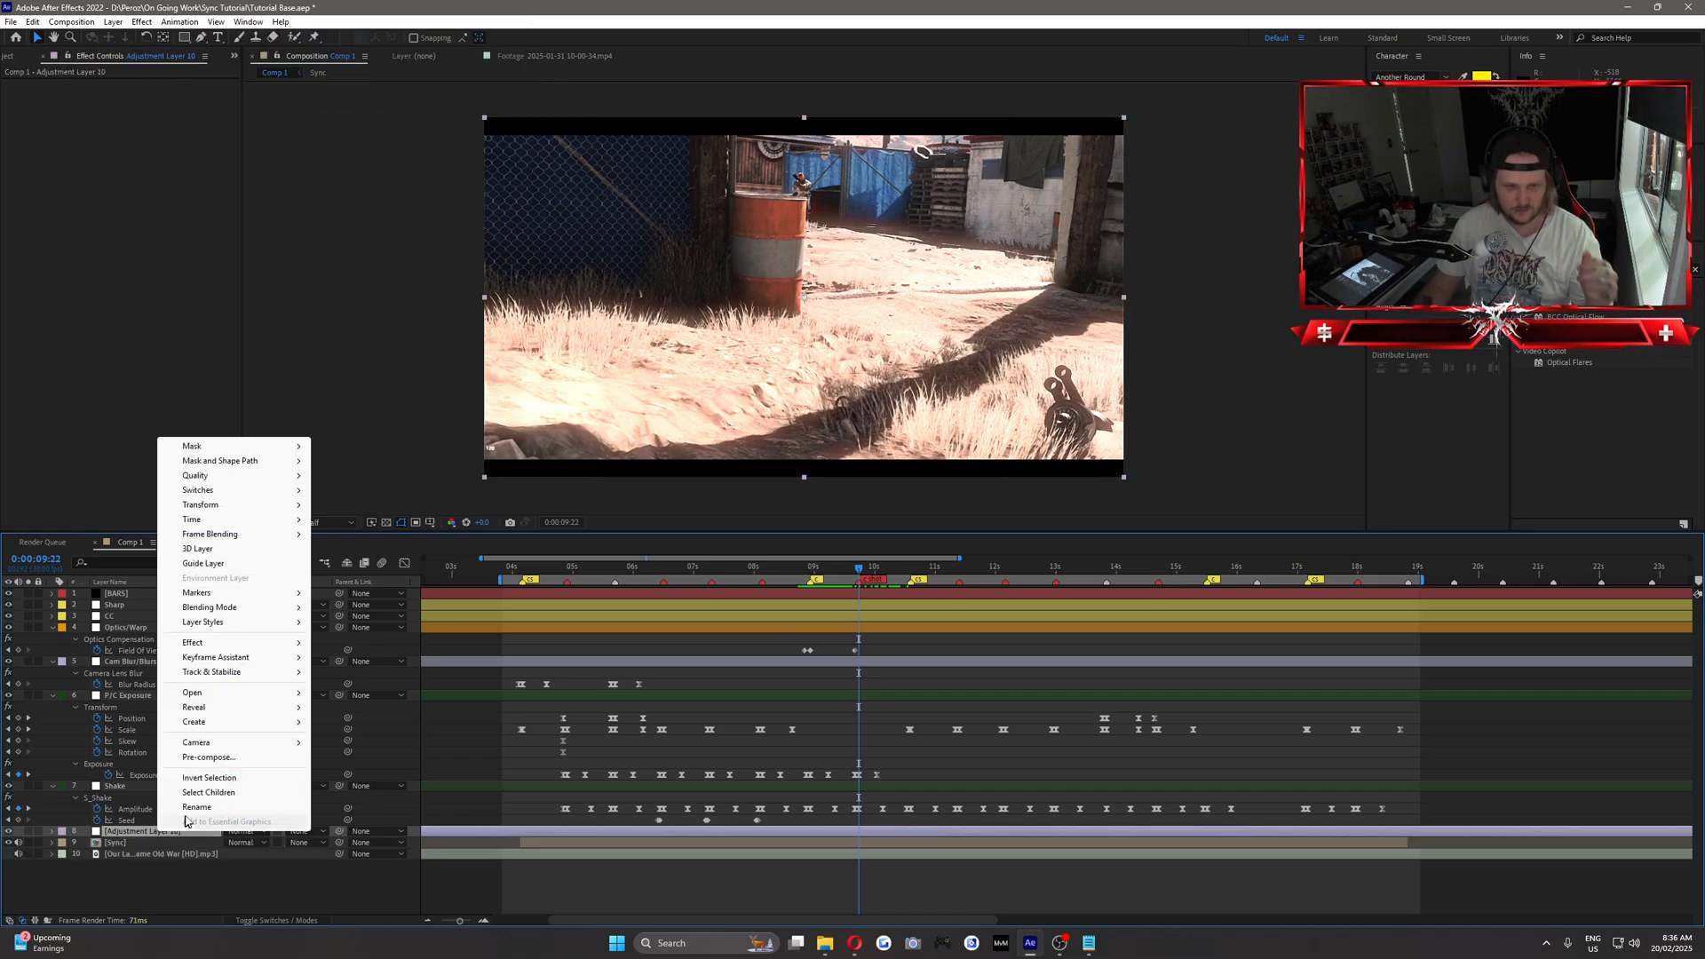
pyautogui.click(188, 830)
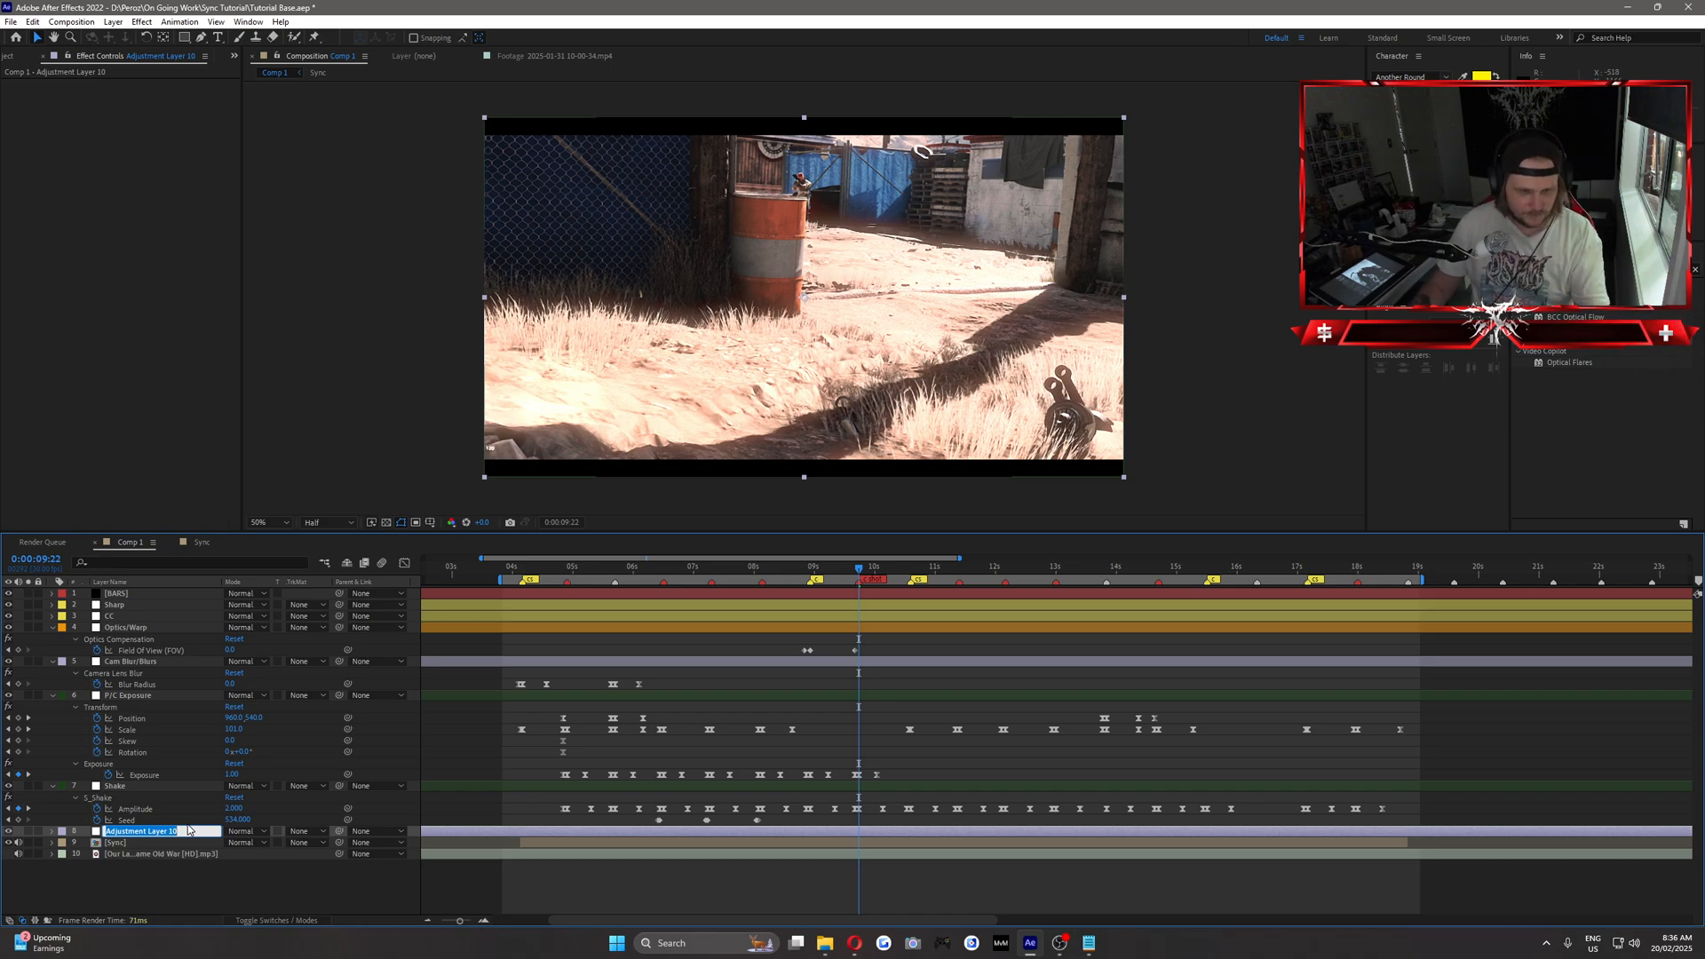
pyautogui.write('Blu')
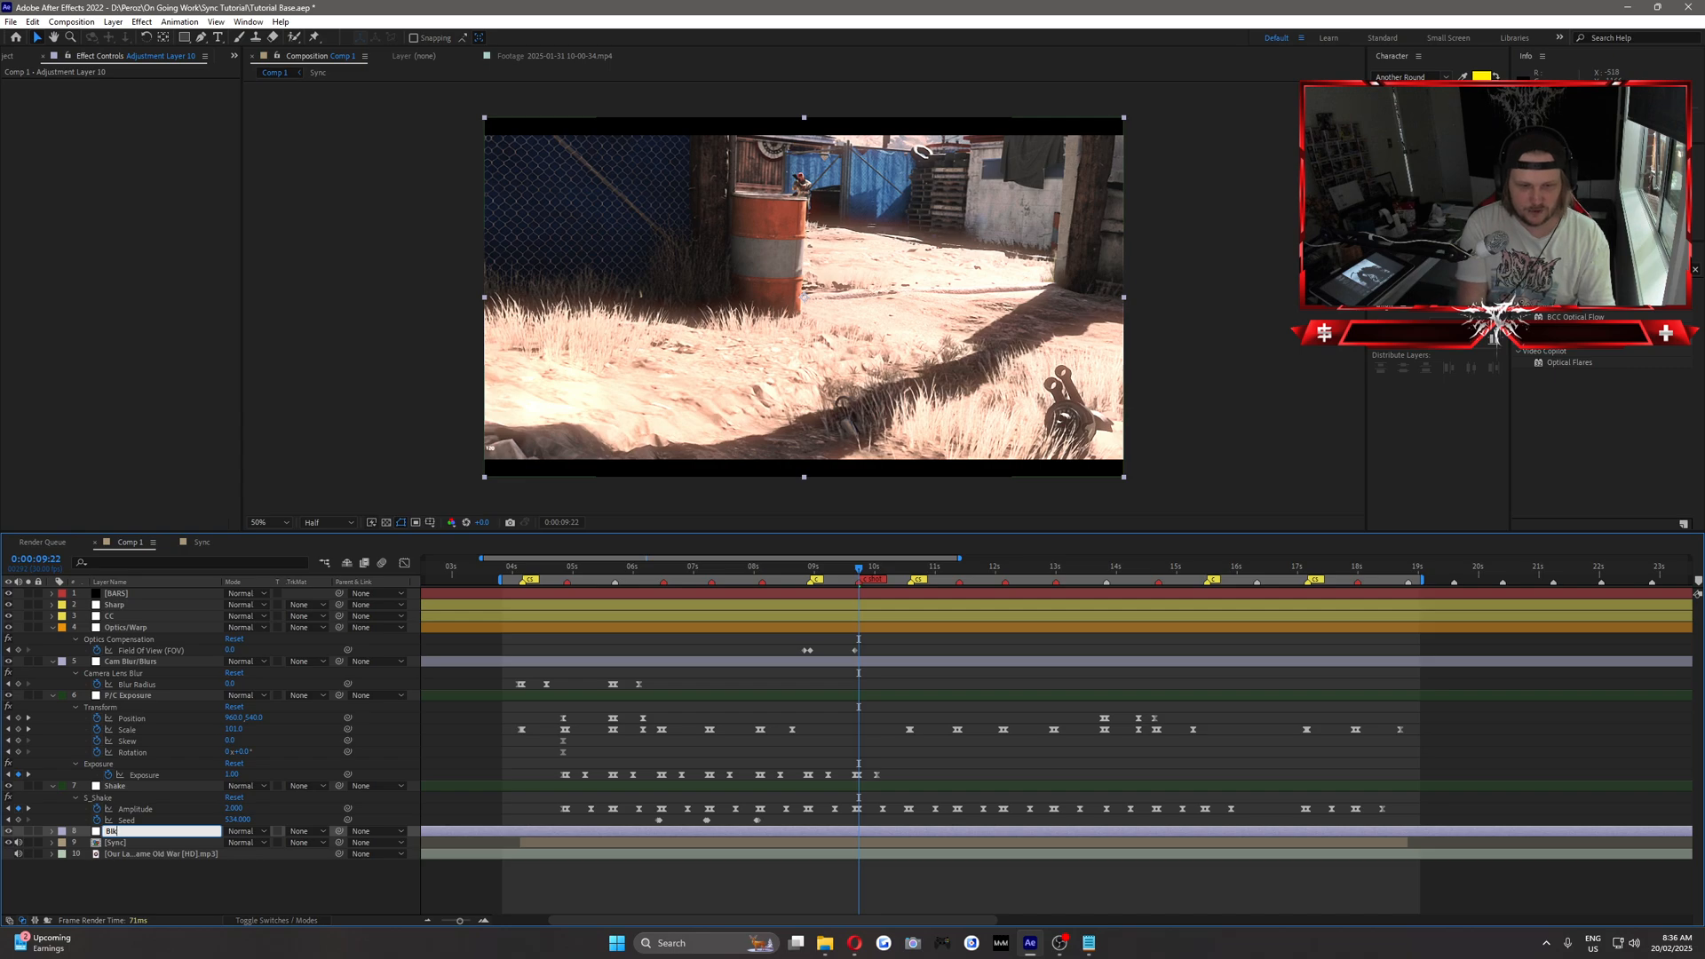
pyautogui.write('rMo')
pyautogui.press('Return')
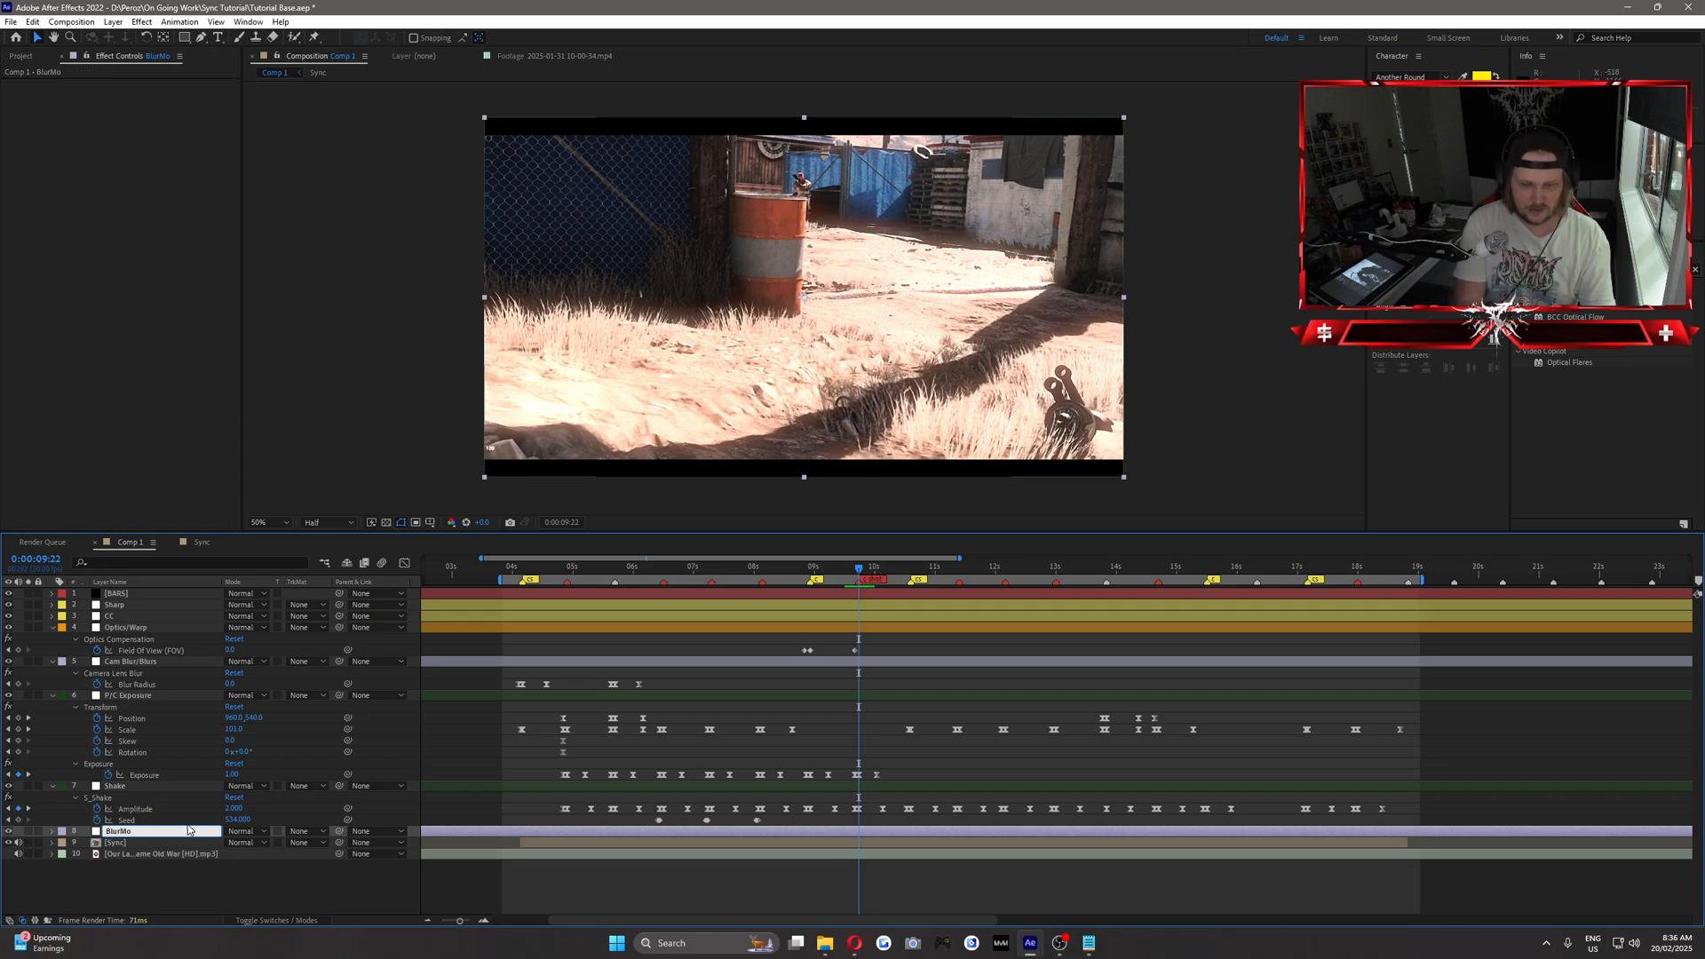
pyautogui.click(62, 831)
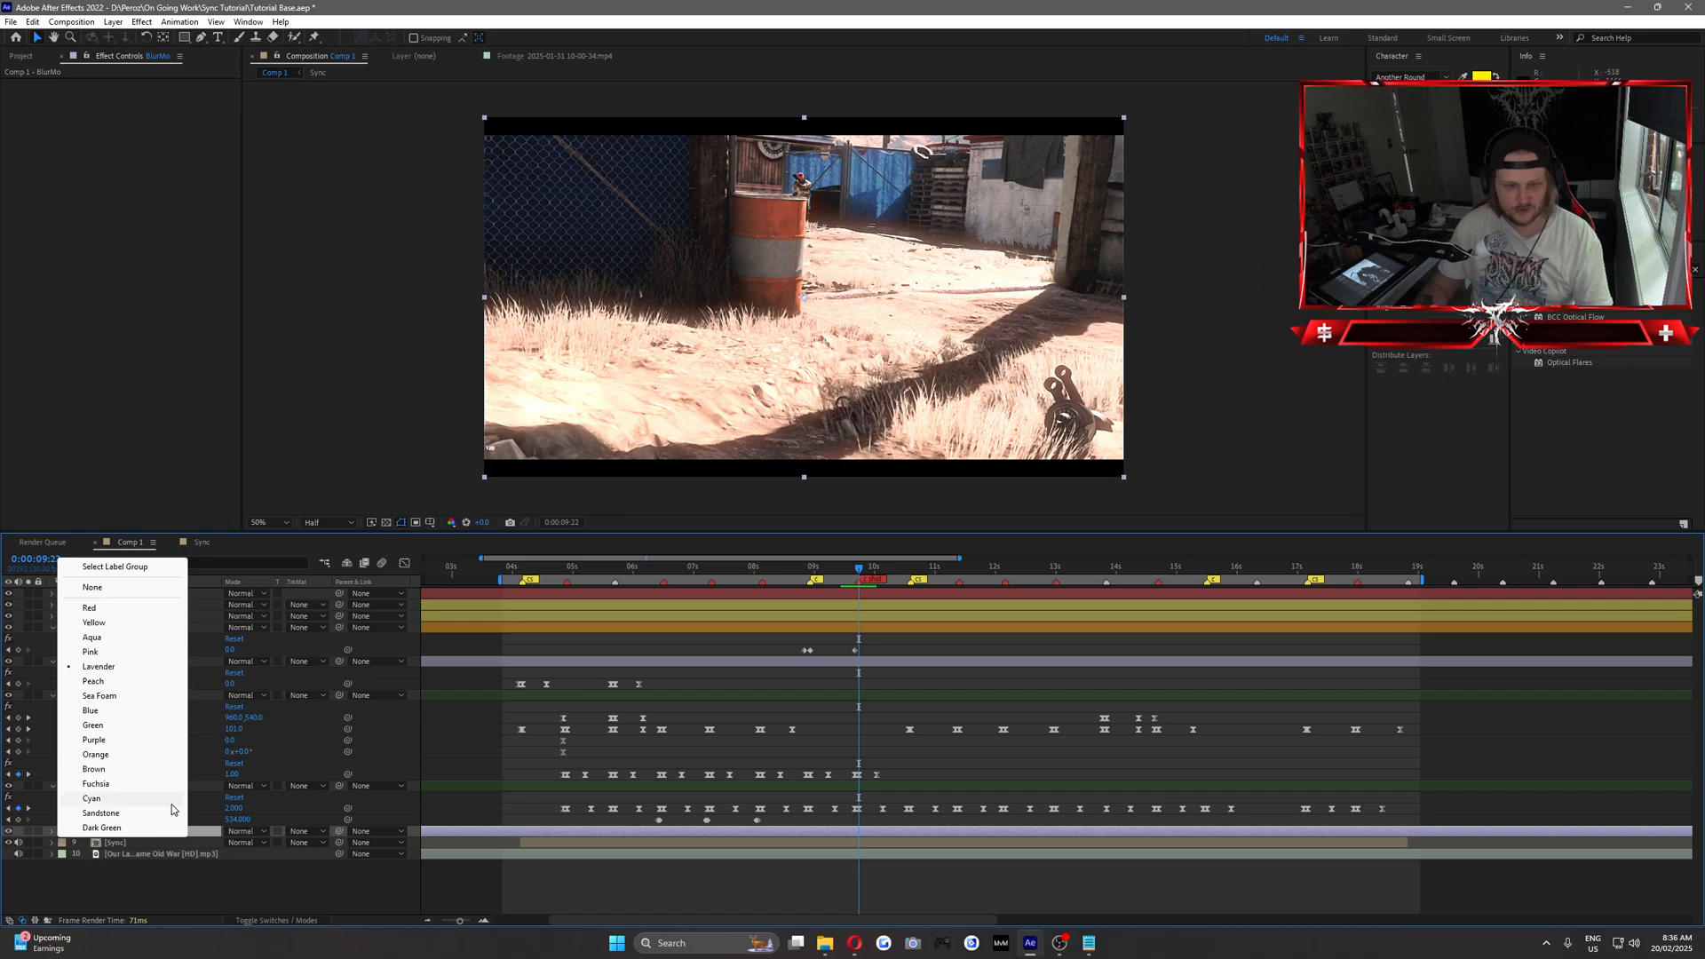
pyautogui.click(125, 740)
# Apply S_BlurMoCurves to the BlurMo layer and set both Wrap X and Wrap Y to Reflect.
pyautogui.click(1598, 269)
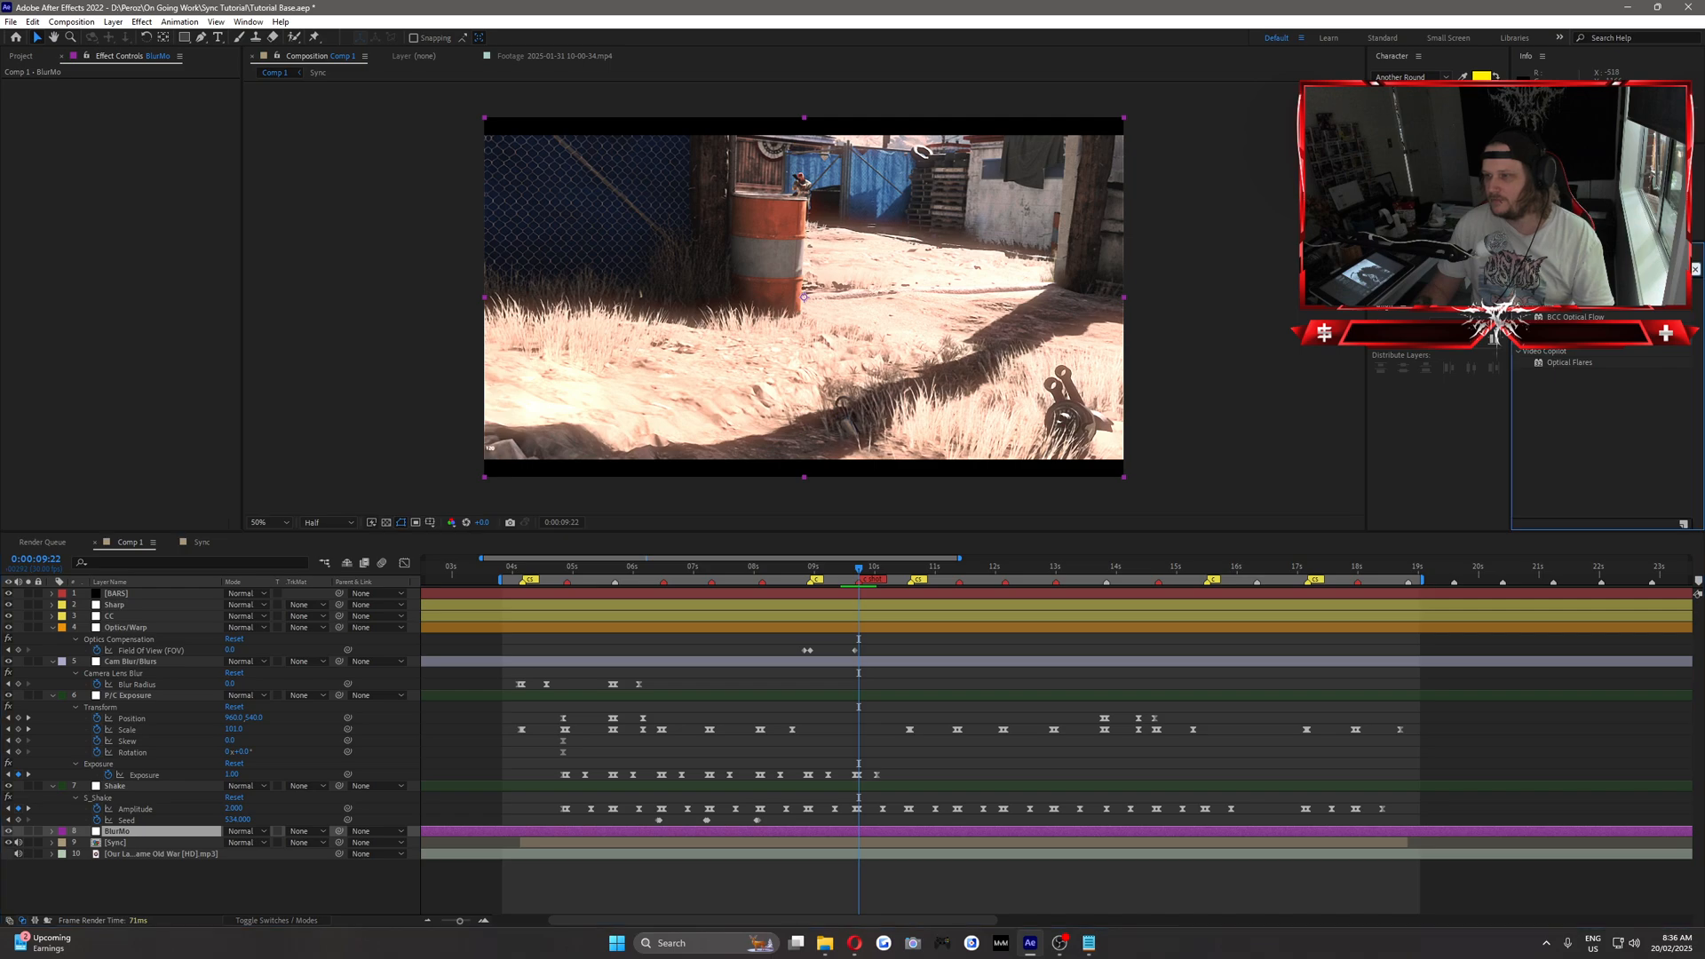
pyautogui.write('blurmo')
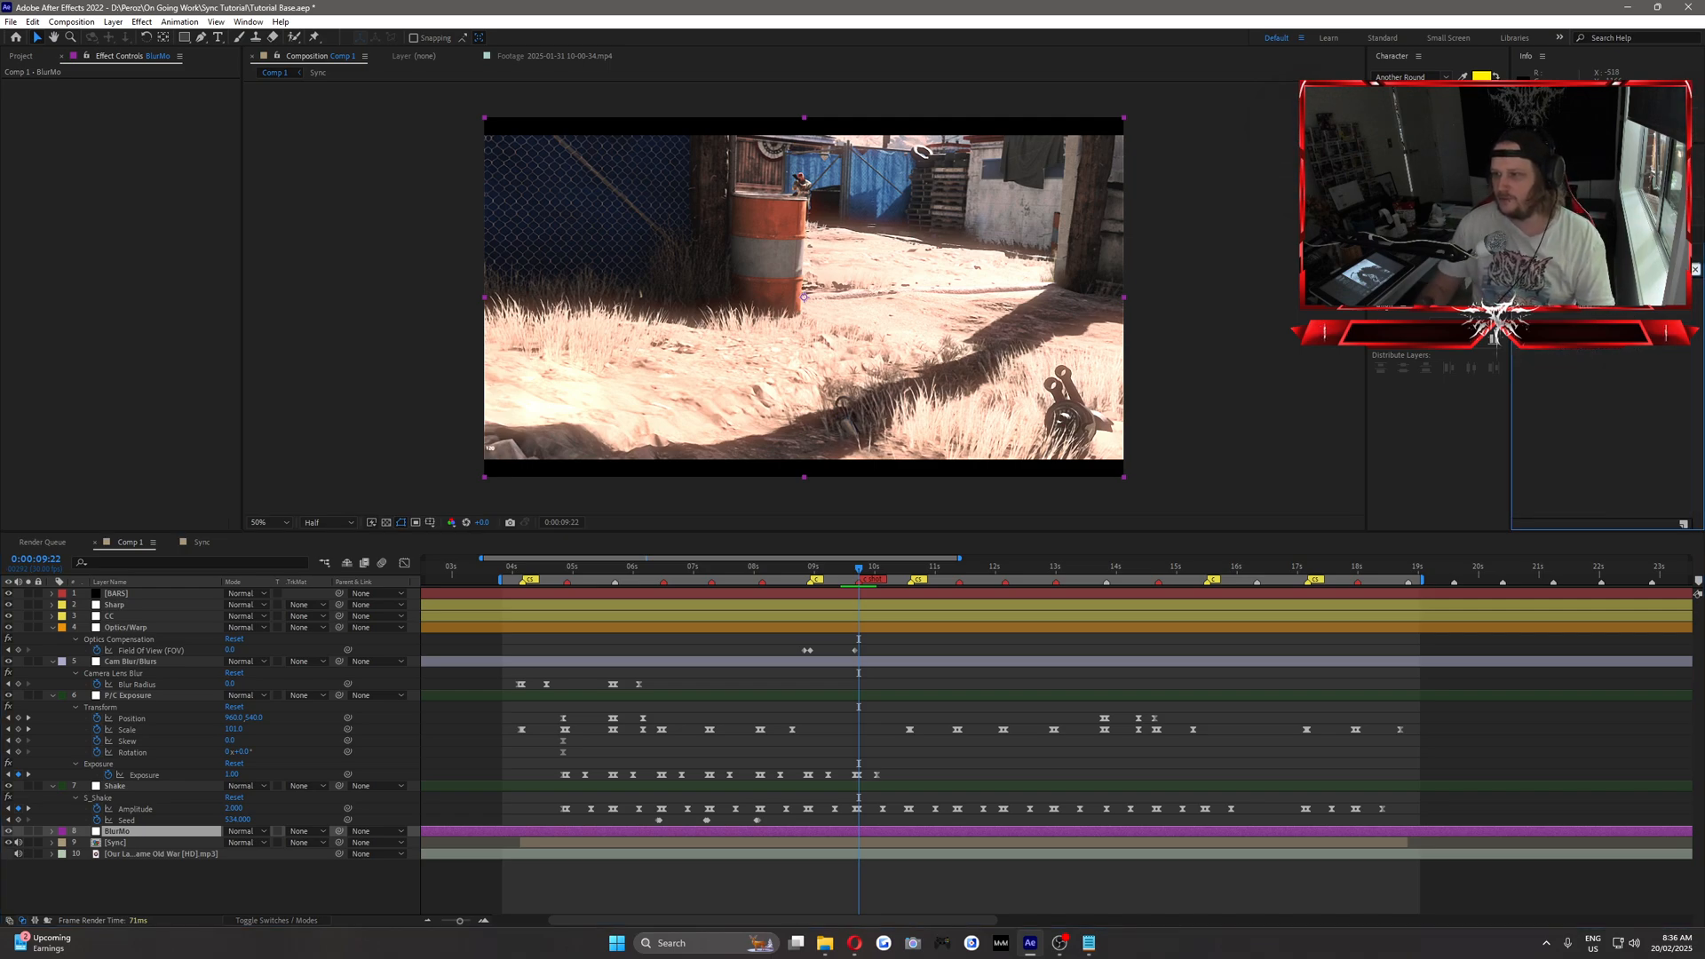
pyautogui.moveTo(1563, 293); pyautogui.dragTo(132, 829)
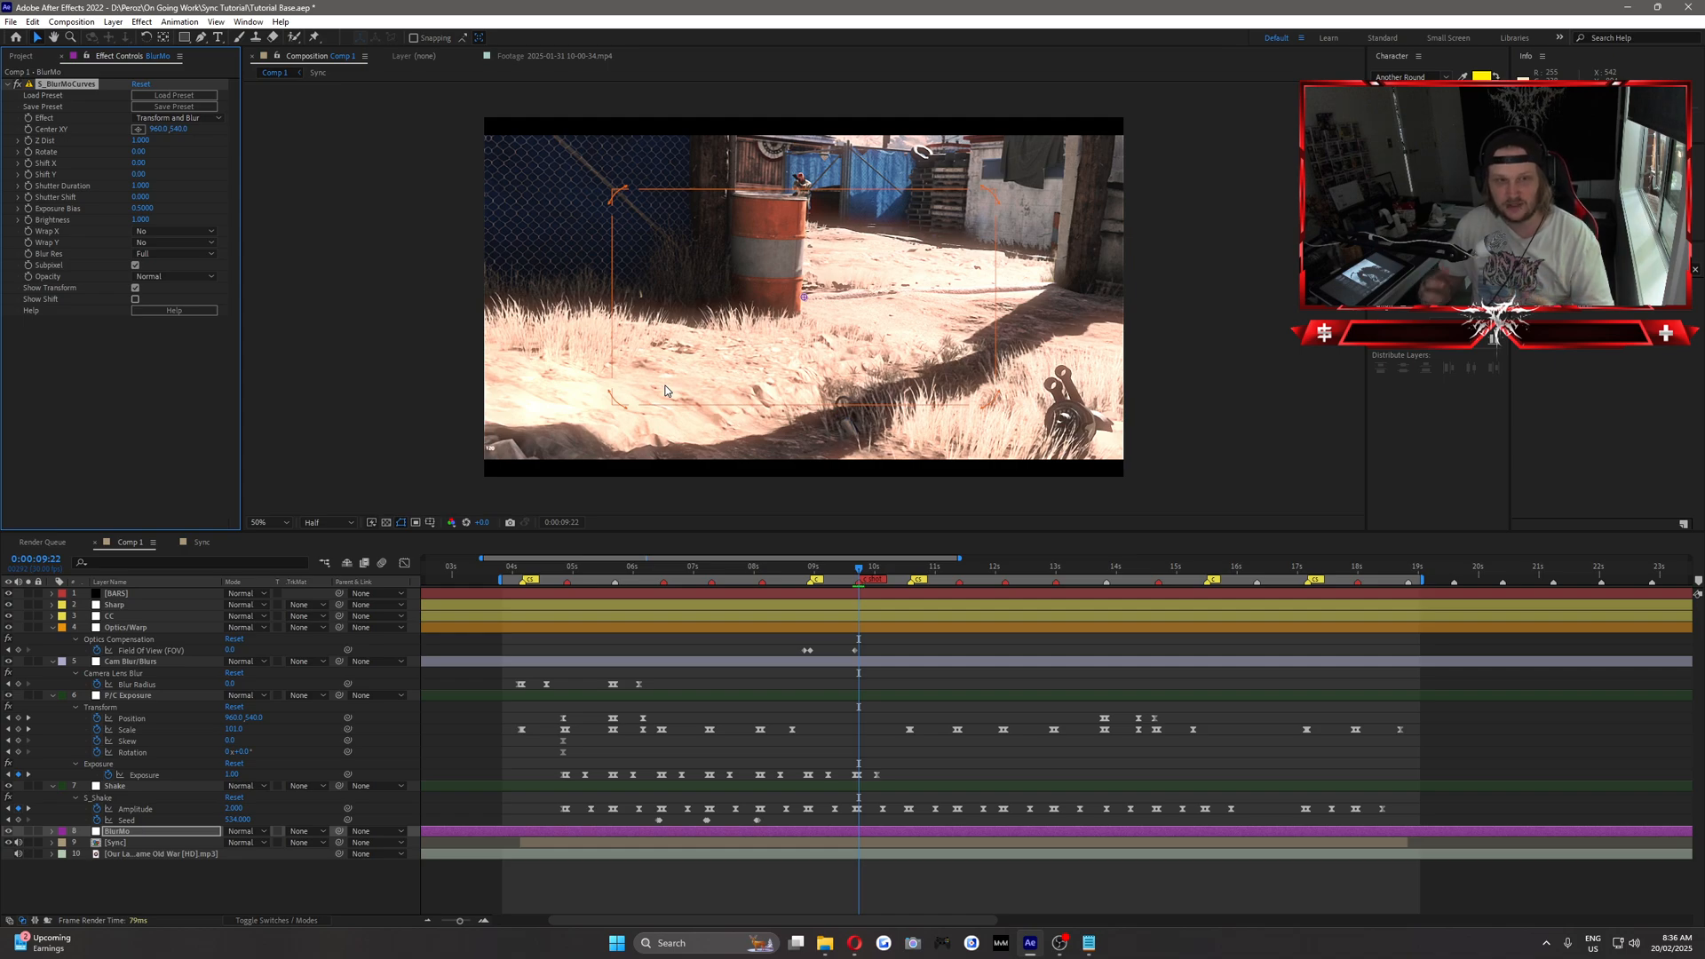
pyautogui.click(167, 233)
pyautogui.click(182, 275)
pyautogui.click(169, 242)
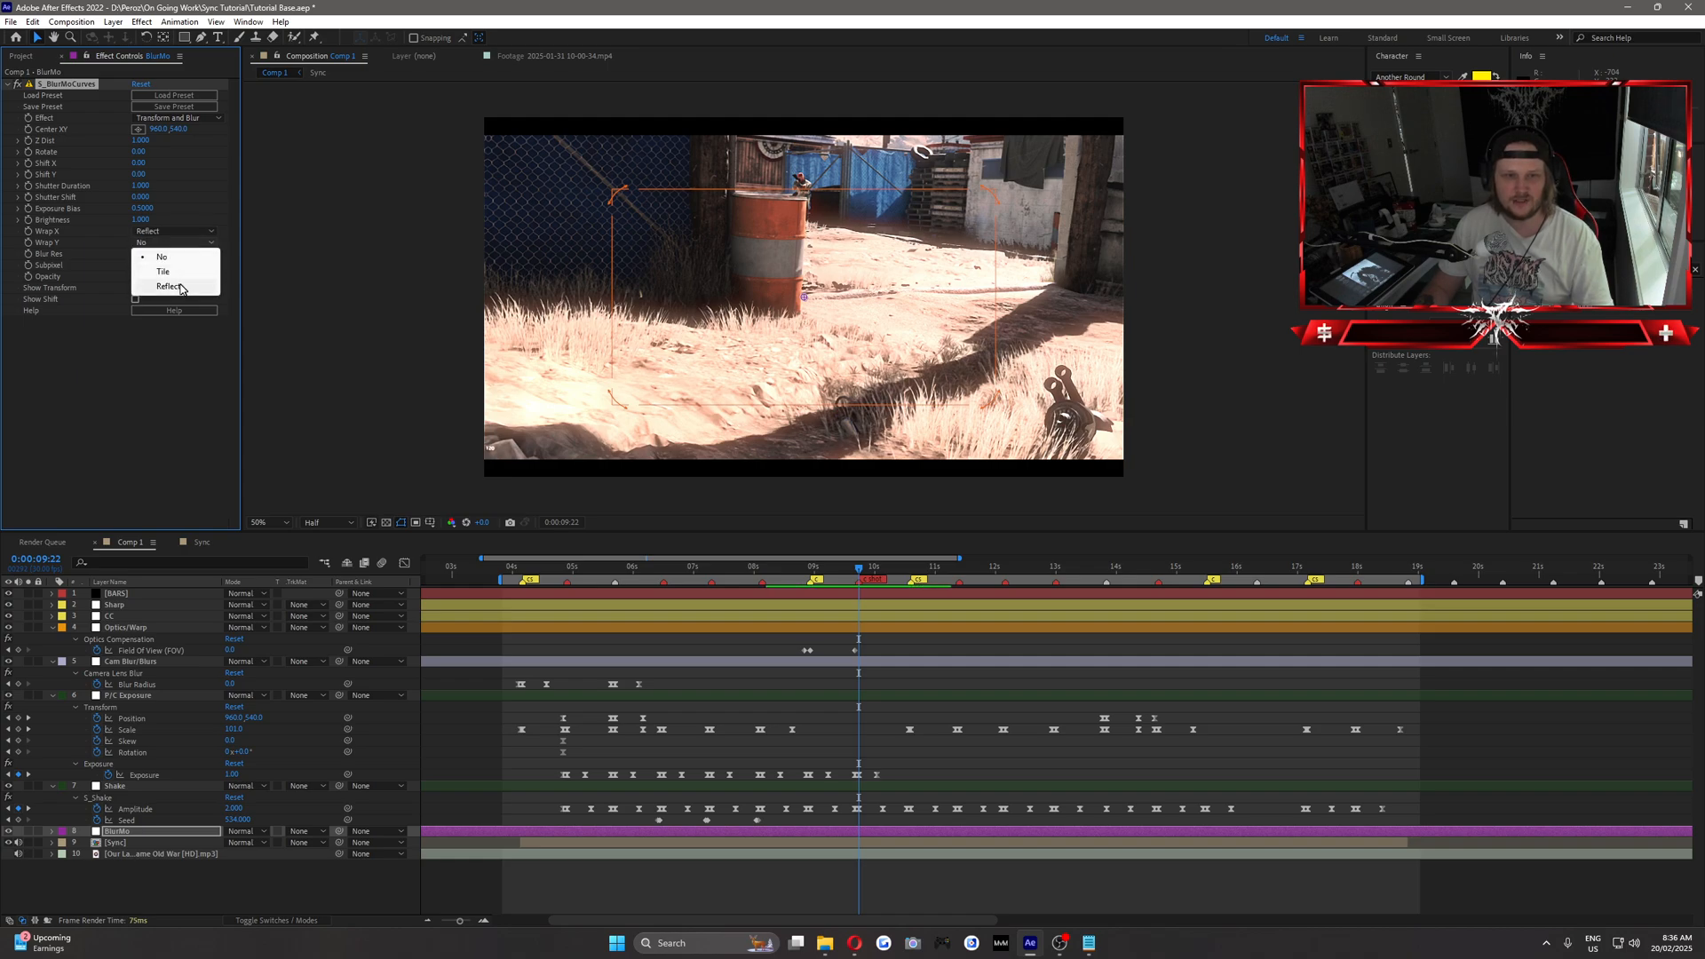
pyautogui.click(182, 286)
# Start keyframing Center XY, Shift X and Shift Y of S_BlurMoCurves at 0:00:09:17 and reveal the keyframes.
pyautogui.click(844, 570)
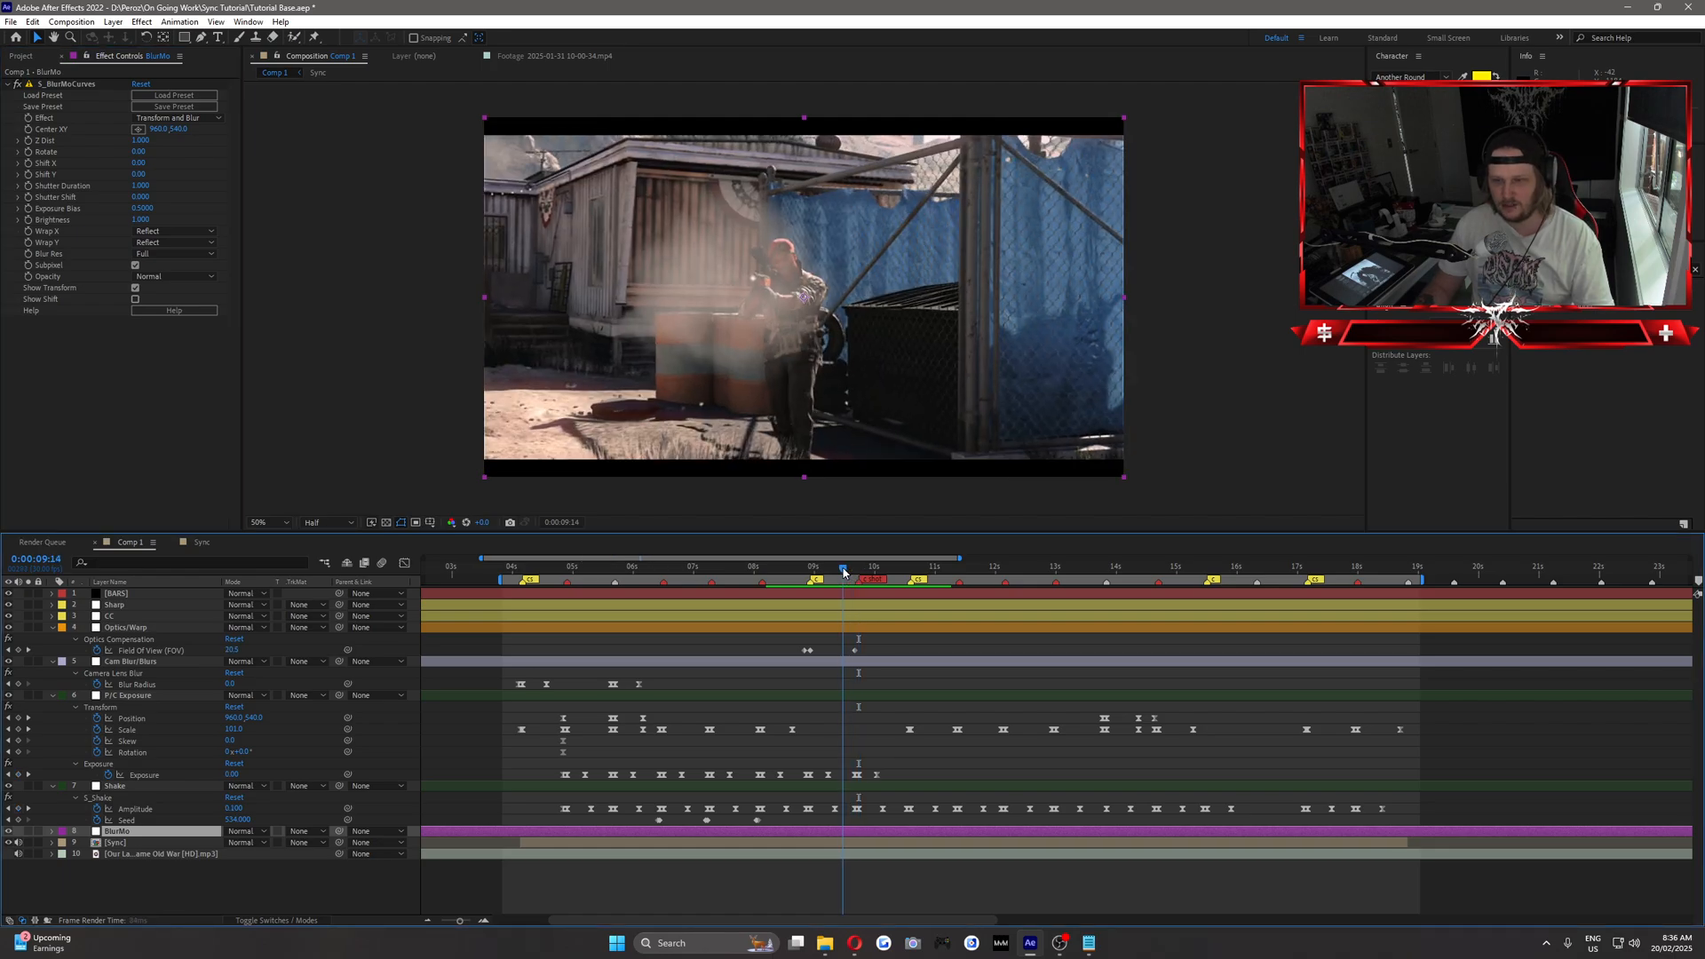
pyautogui.moveTo(844, 570); pyautogui.dragTo(862, 609)
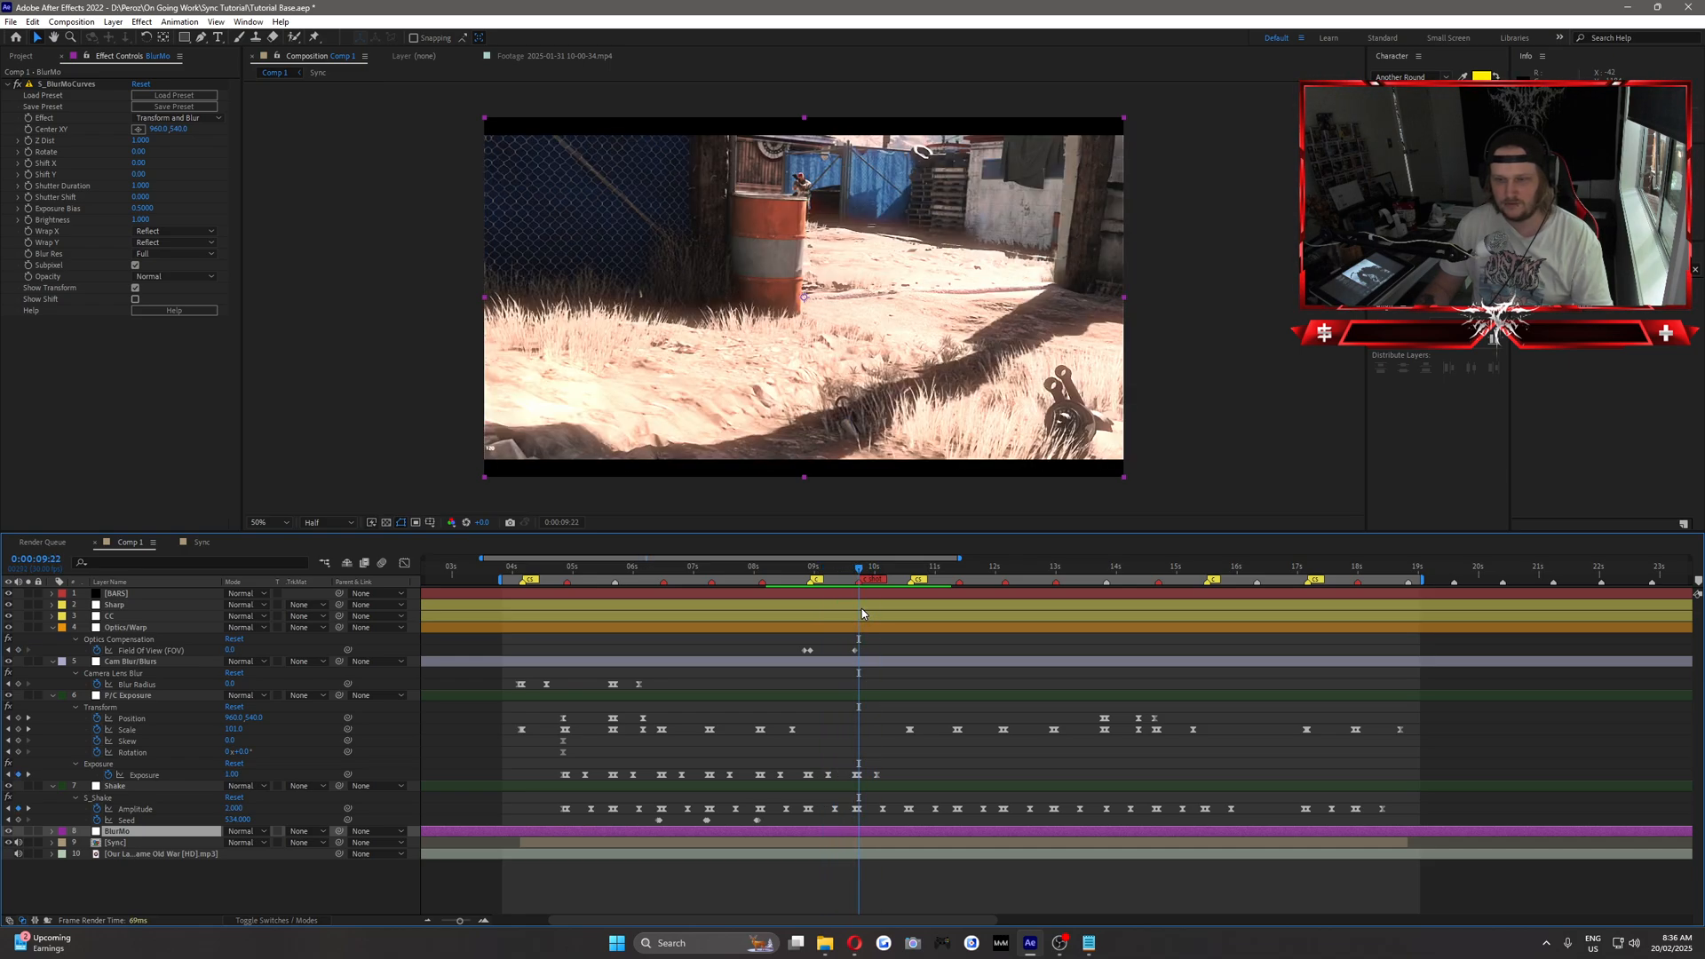
pyautogui.press('pageup')
pyautogui.press('pageup')
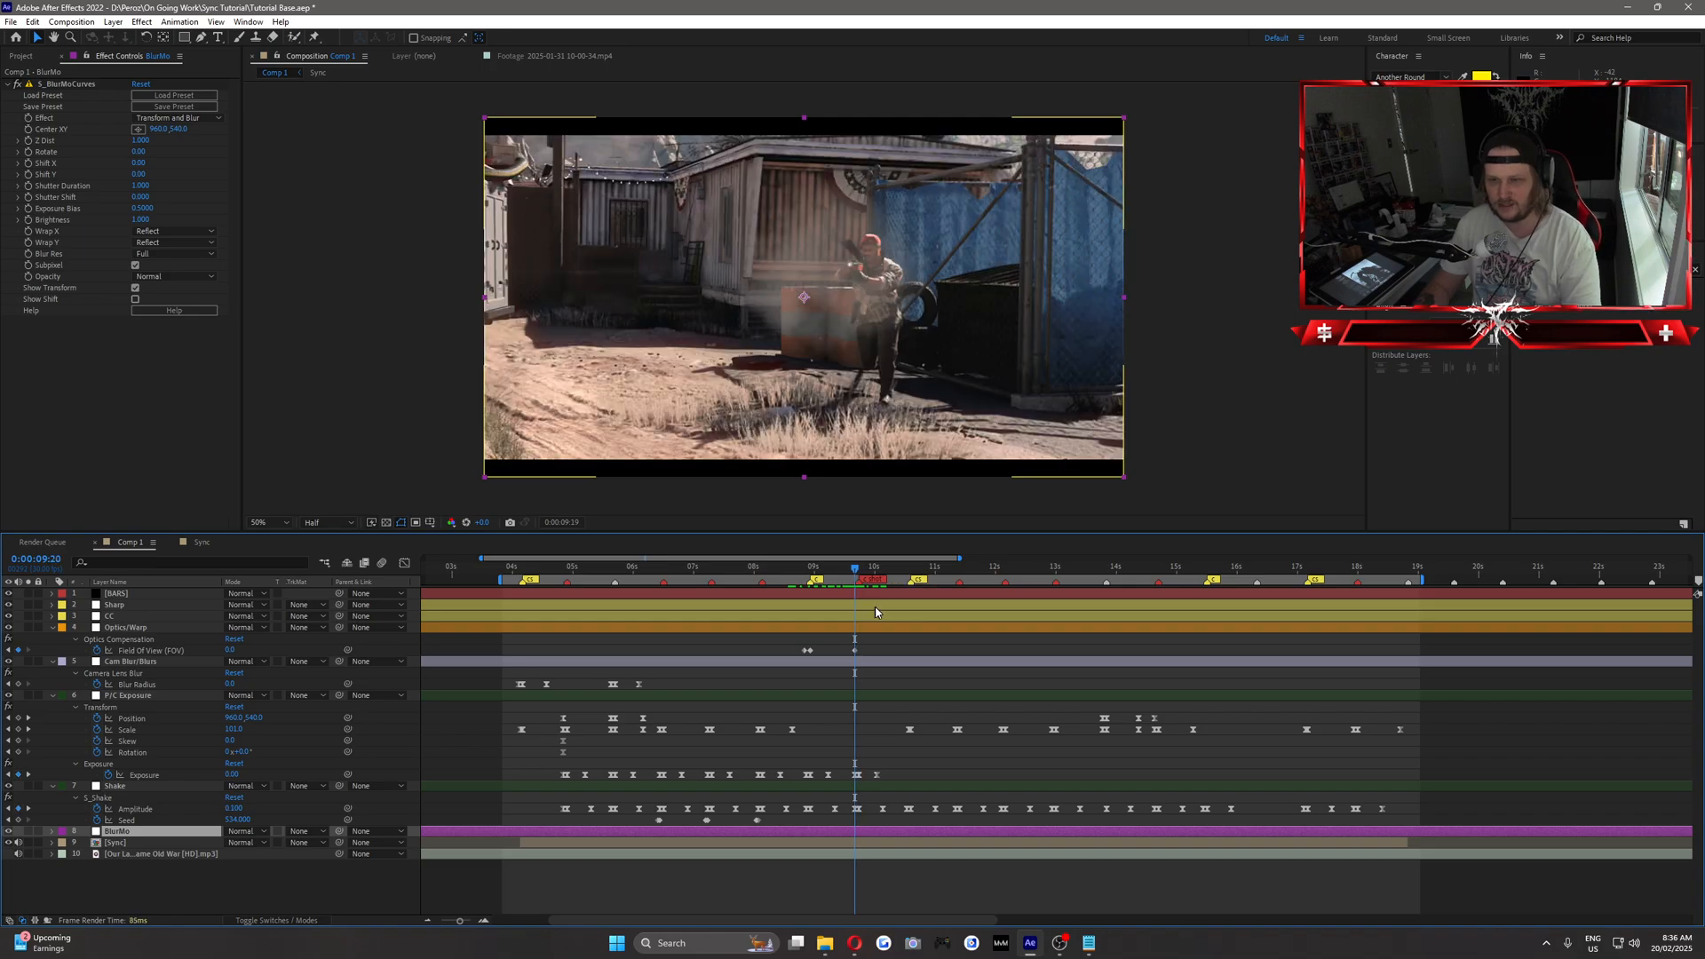
pyautogui.press('pageup')
pyautogui.press('pageup')
pyautogui.press('pageup')
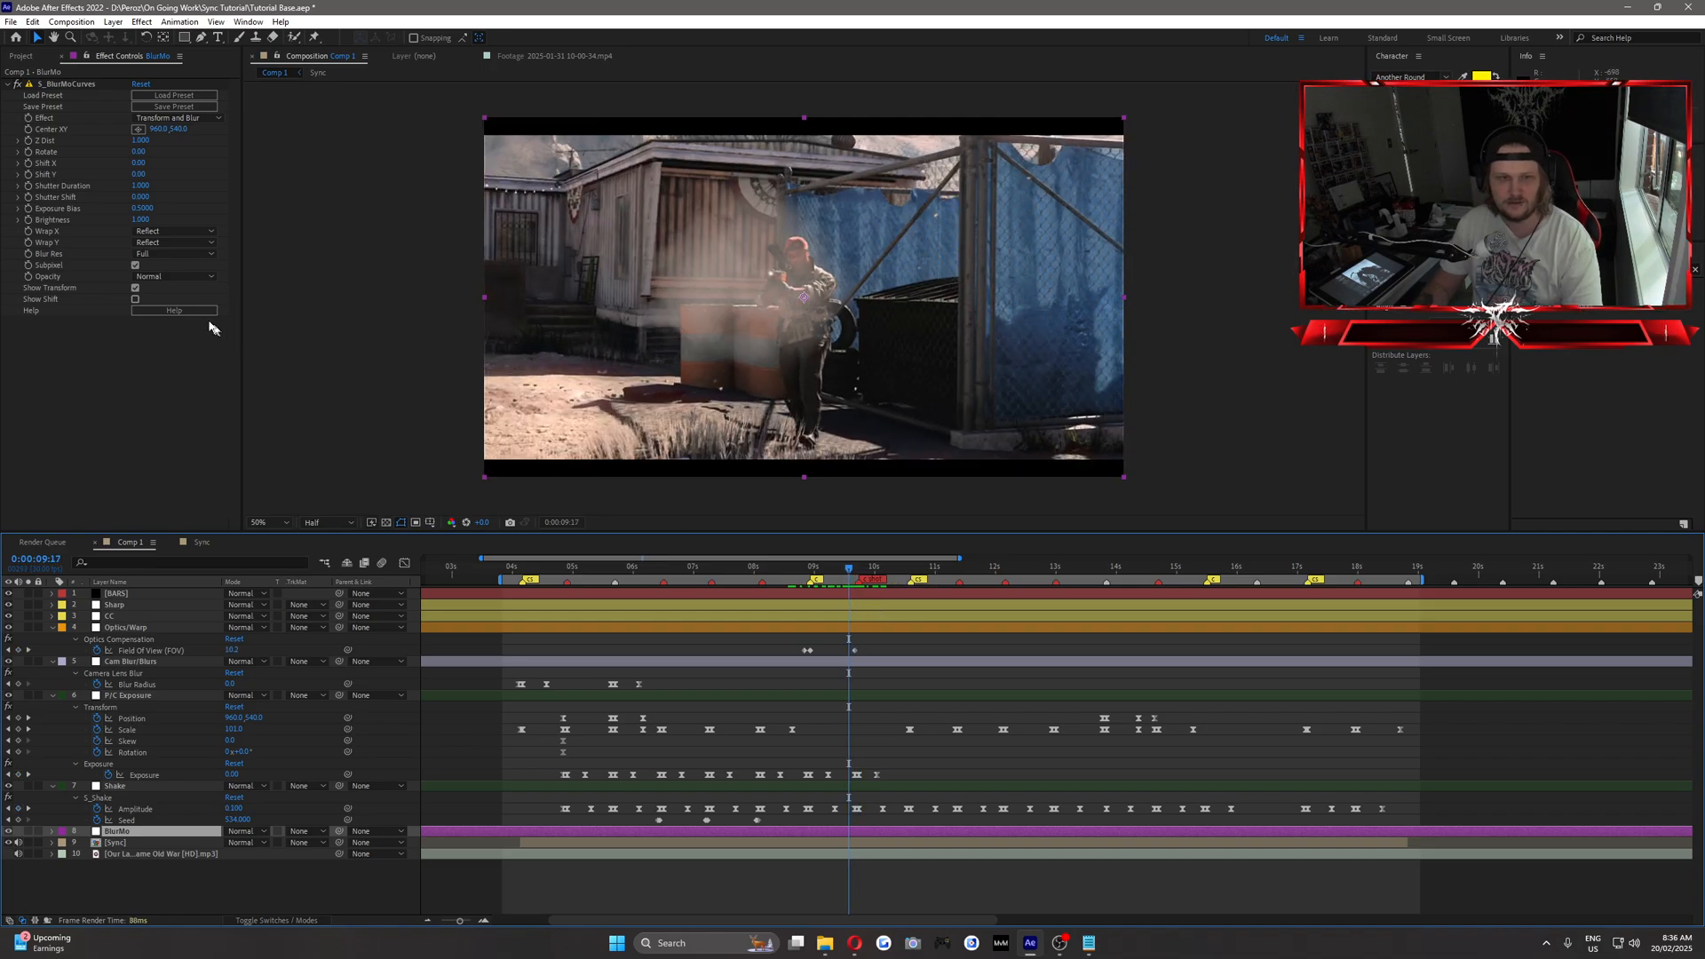
pyautogui.click(30, 173)
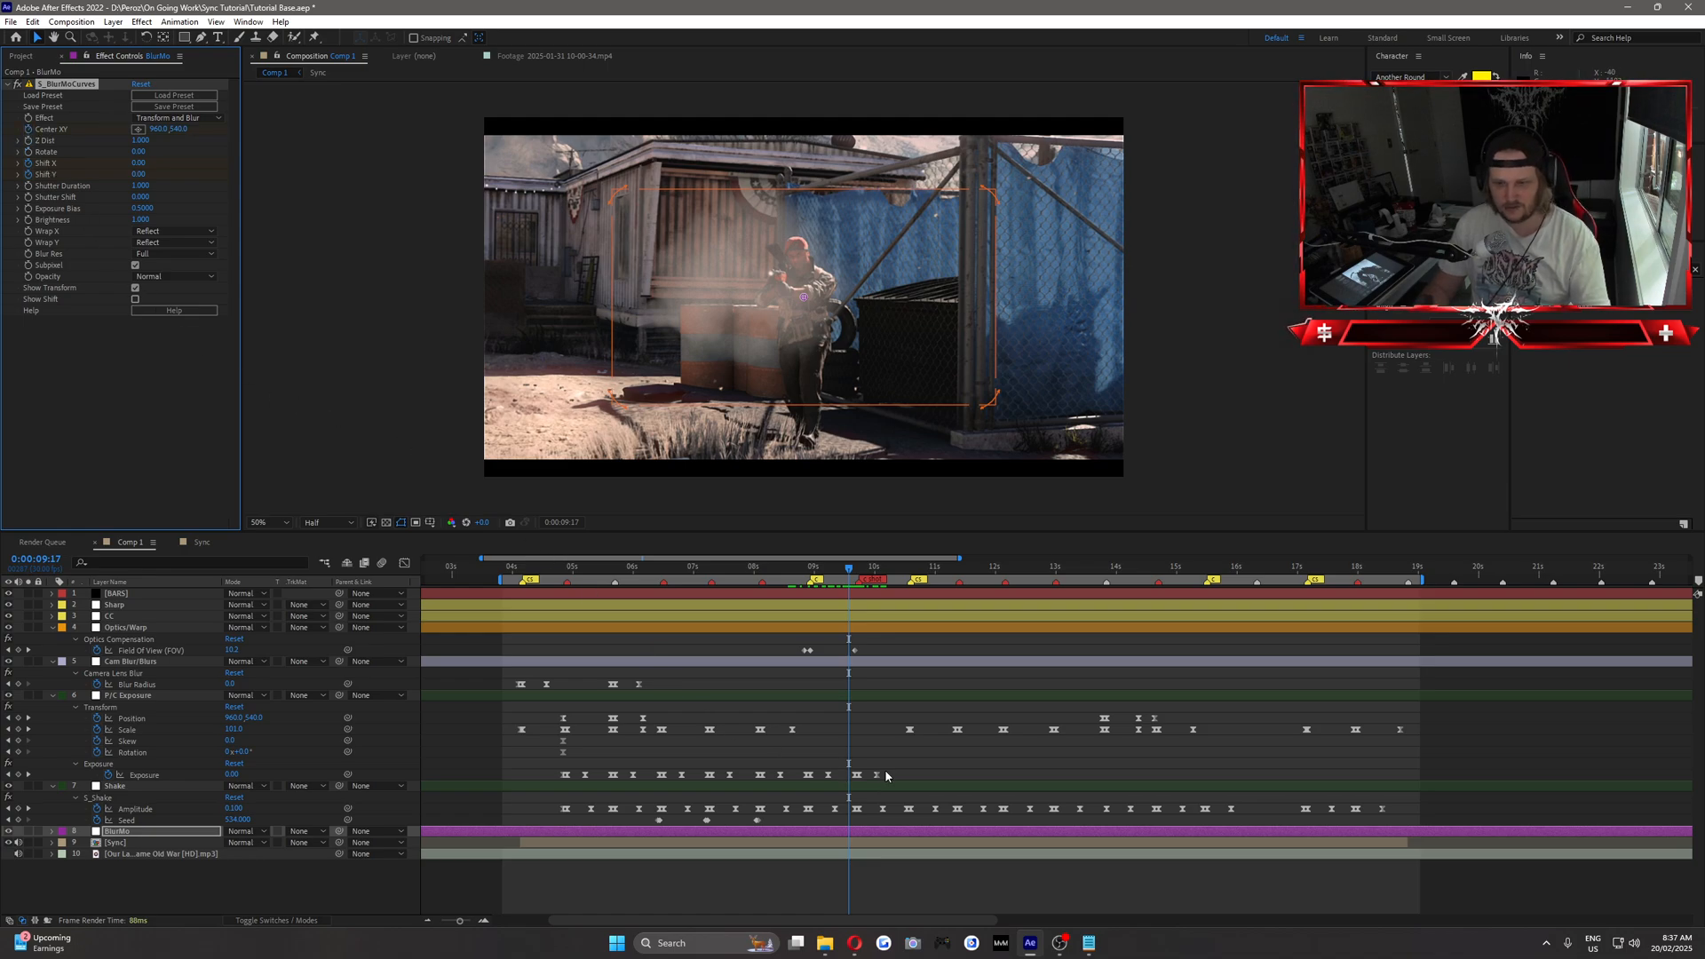
pyautogui.press('u')
# Set S_BlurMoCurves Shift X to 330 at 0:00:09:21, the last frame before the clip change.
pyautogui.press('pagedown')
pyautogui.press('pagedown')
pyautogui.press('pagedown')
pyautogui.press('pagedown')
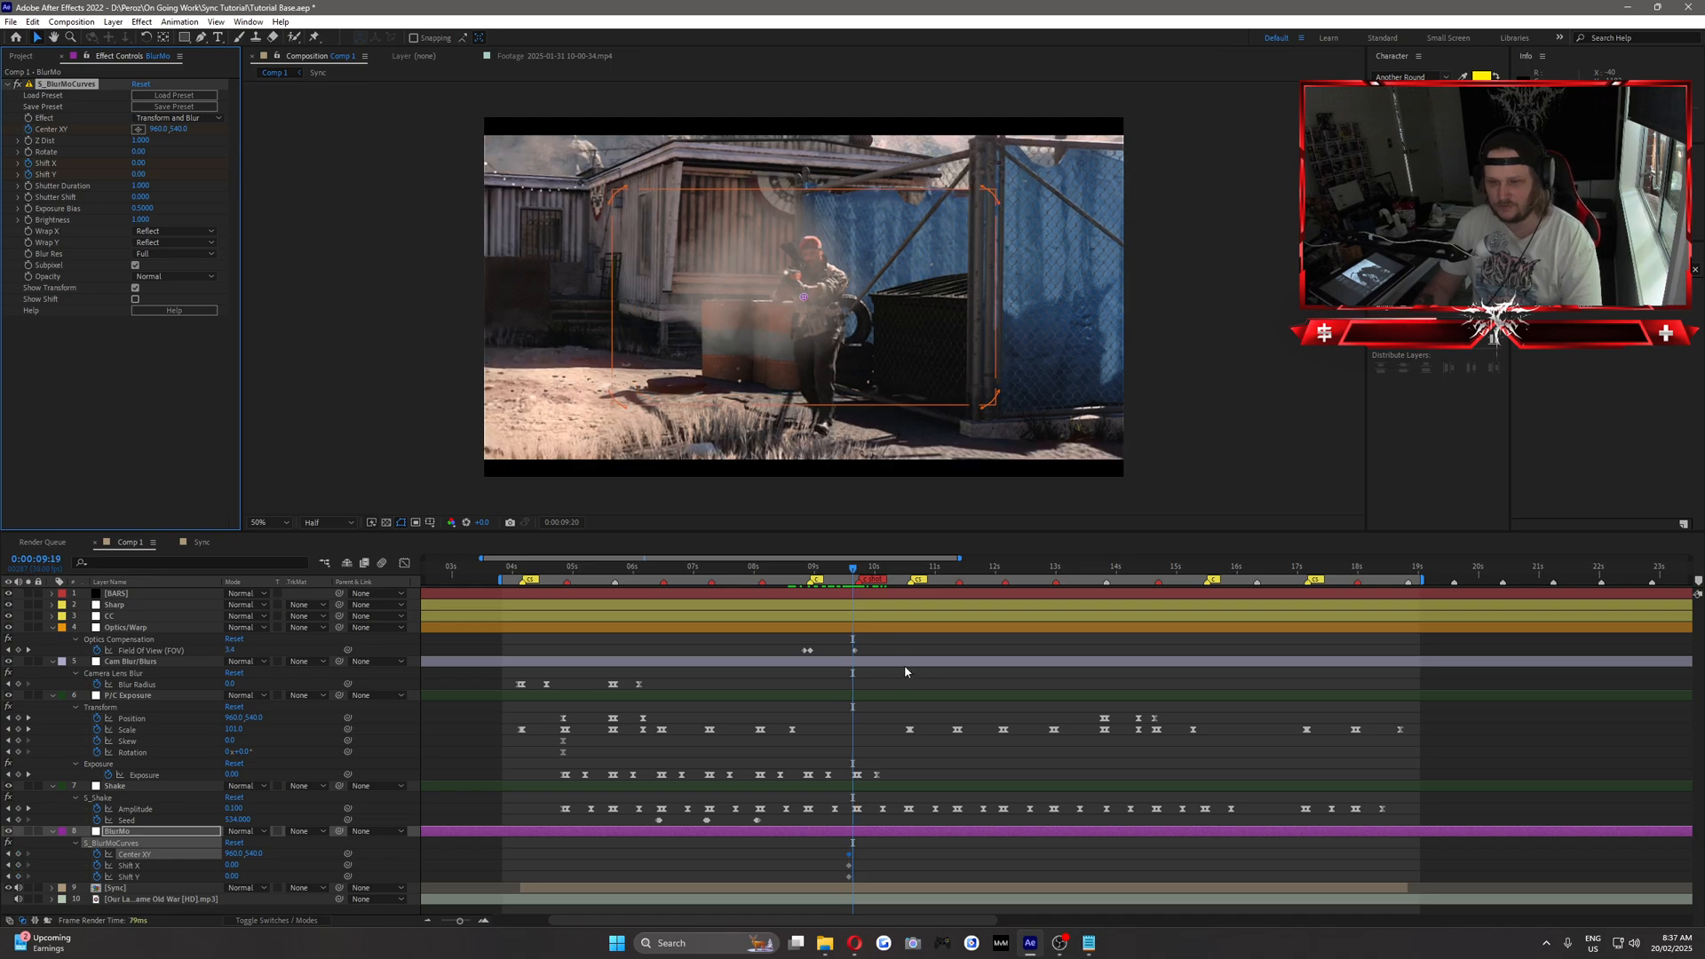
pyautogui.press('pagedown')
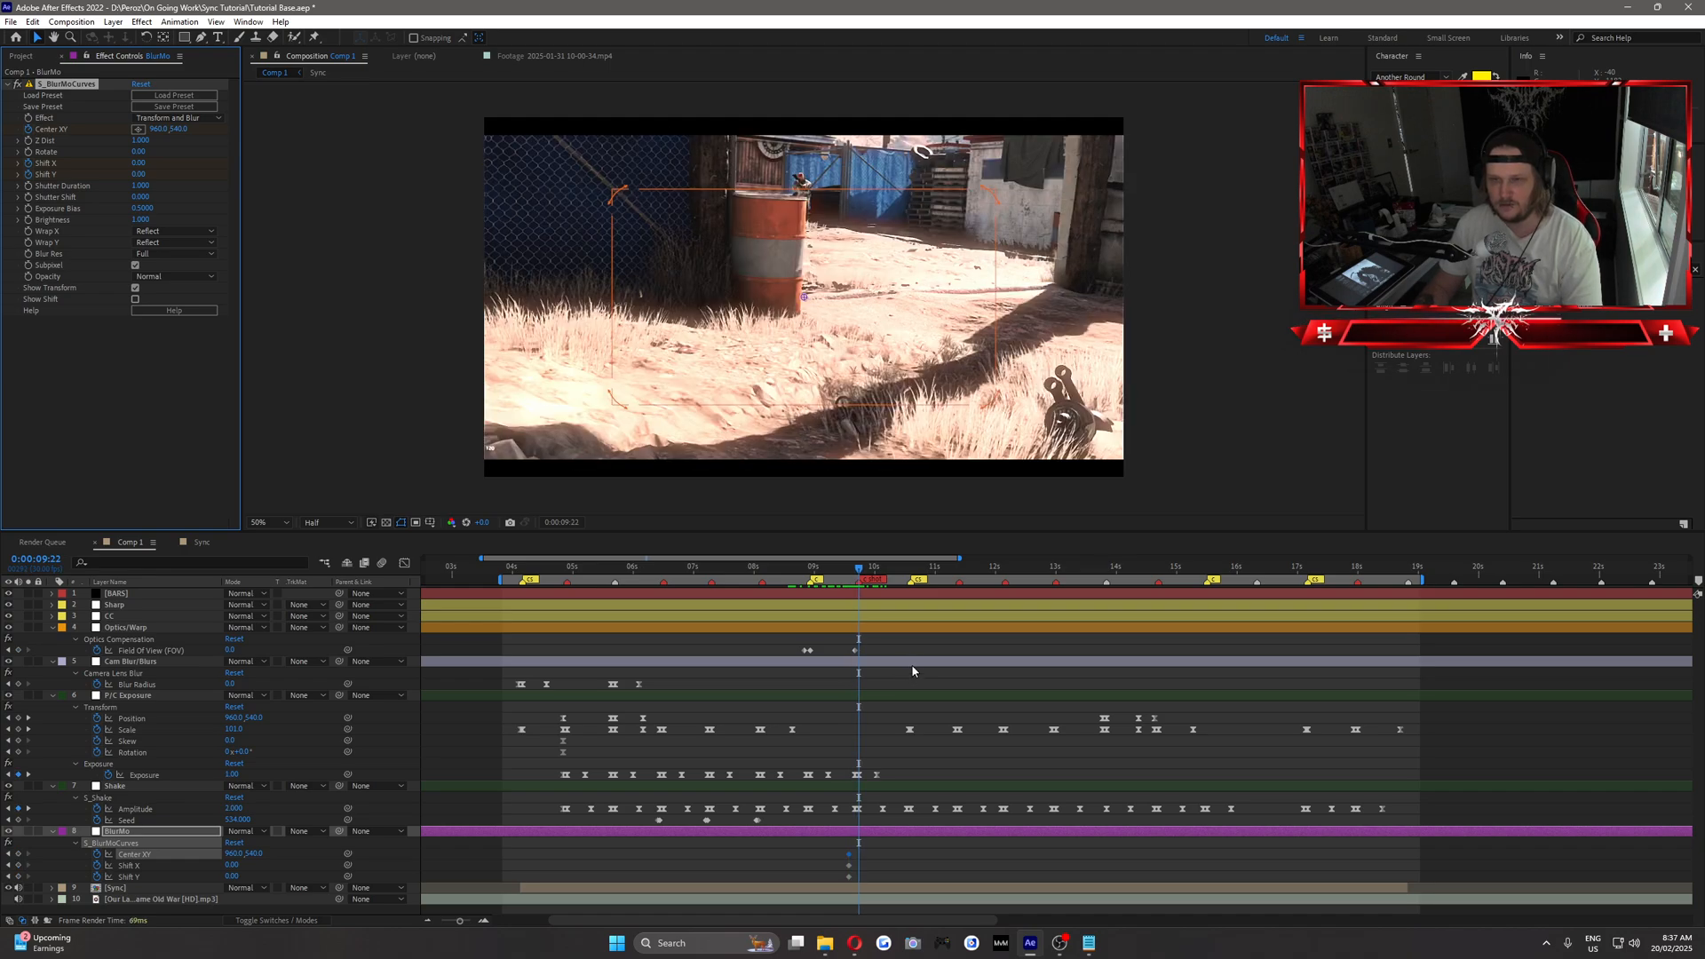
pyautogui.press('pagedown')
pyautogui.press('pageup')
pyautogui.press('pagedown')
pyautogui.press('pageup')
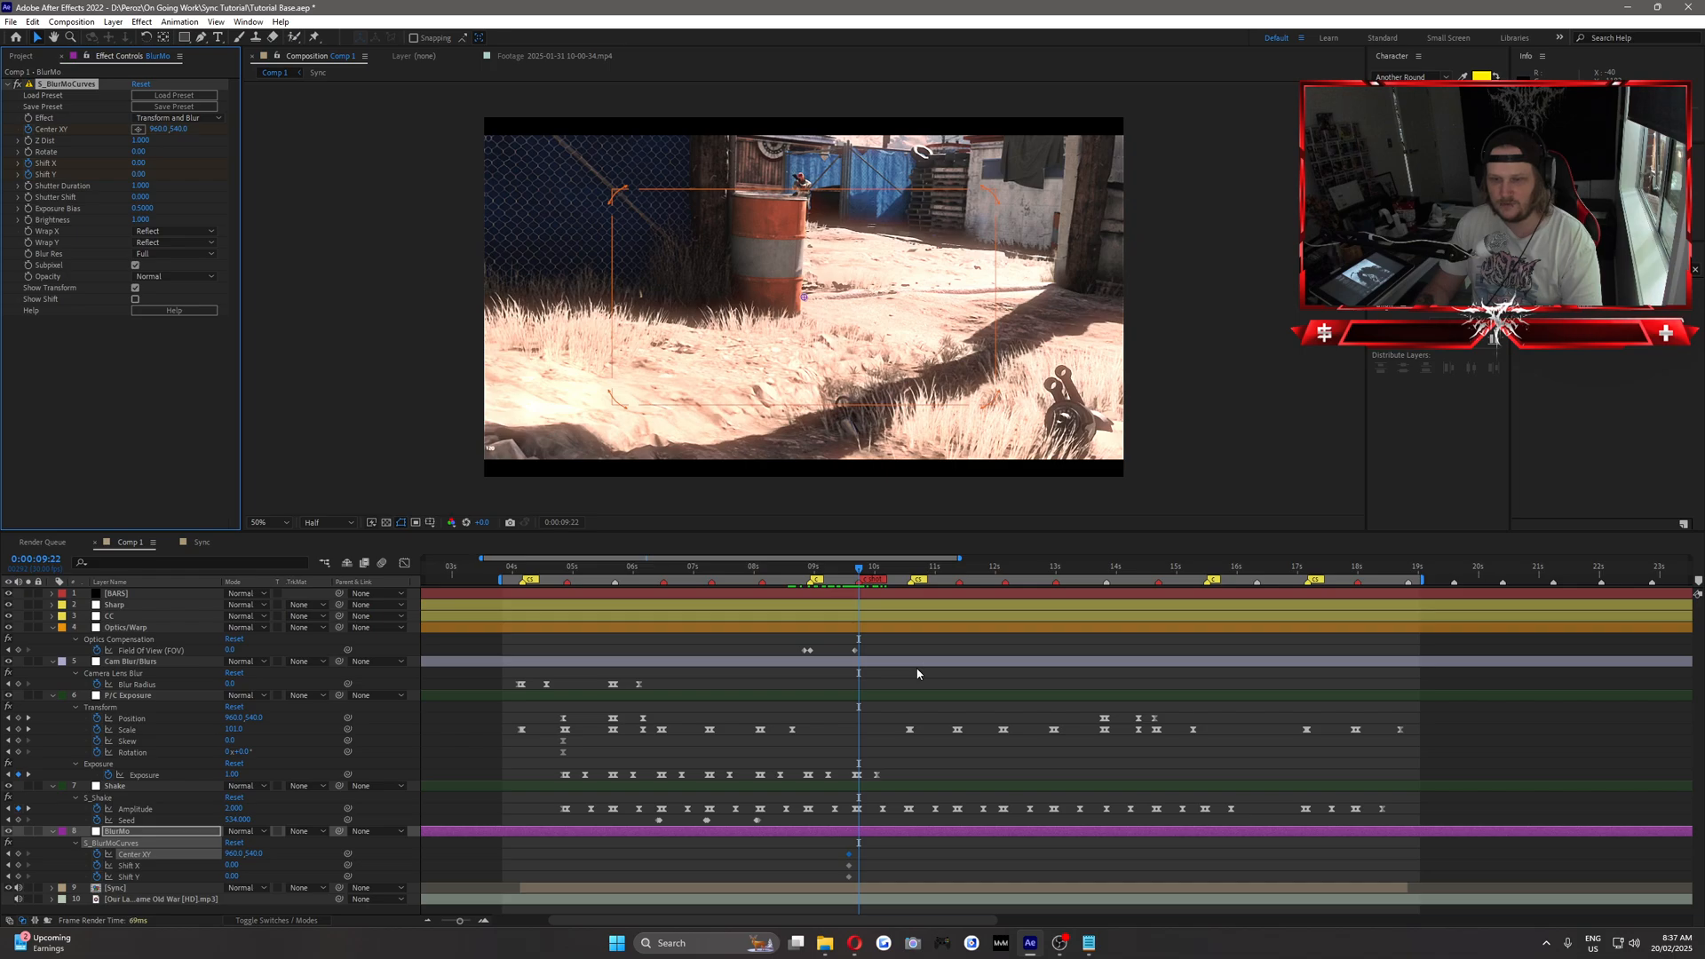
pyautogui.press('pageup')
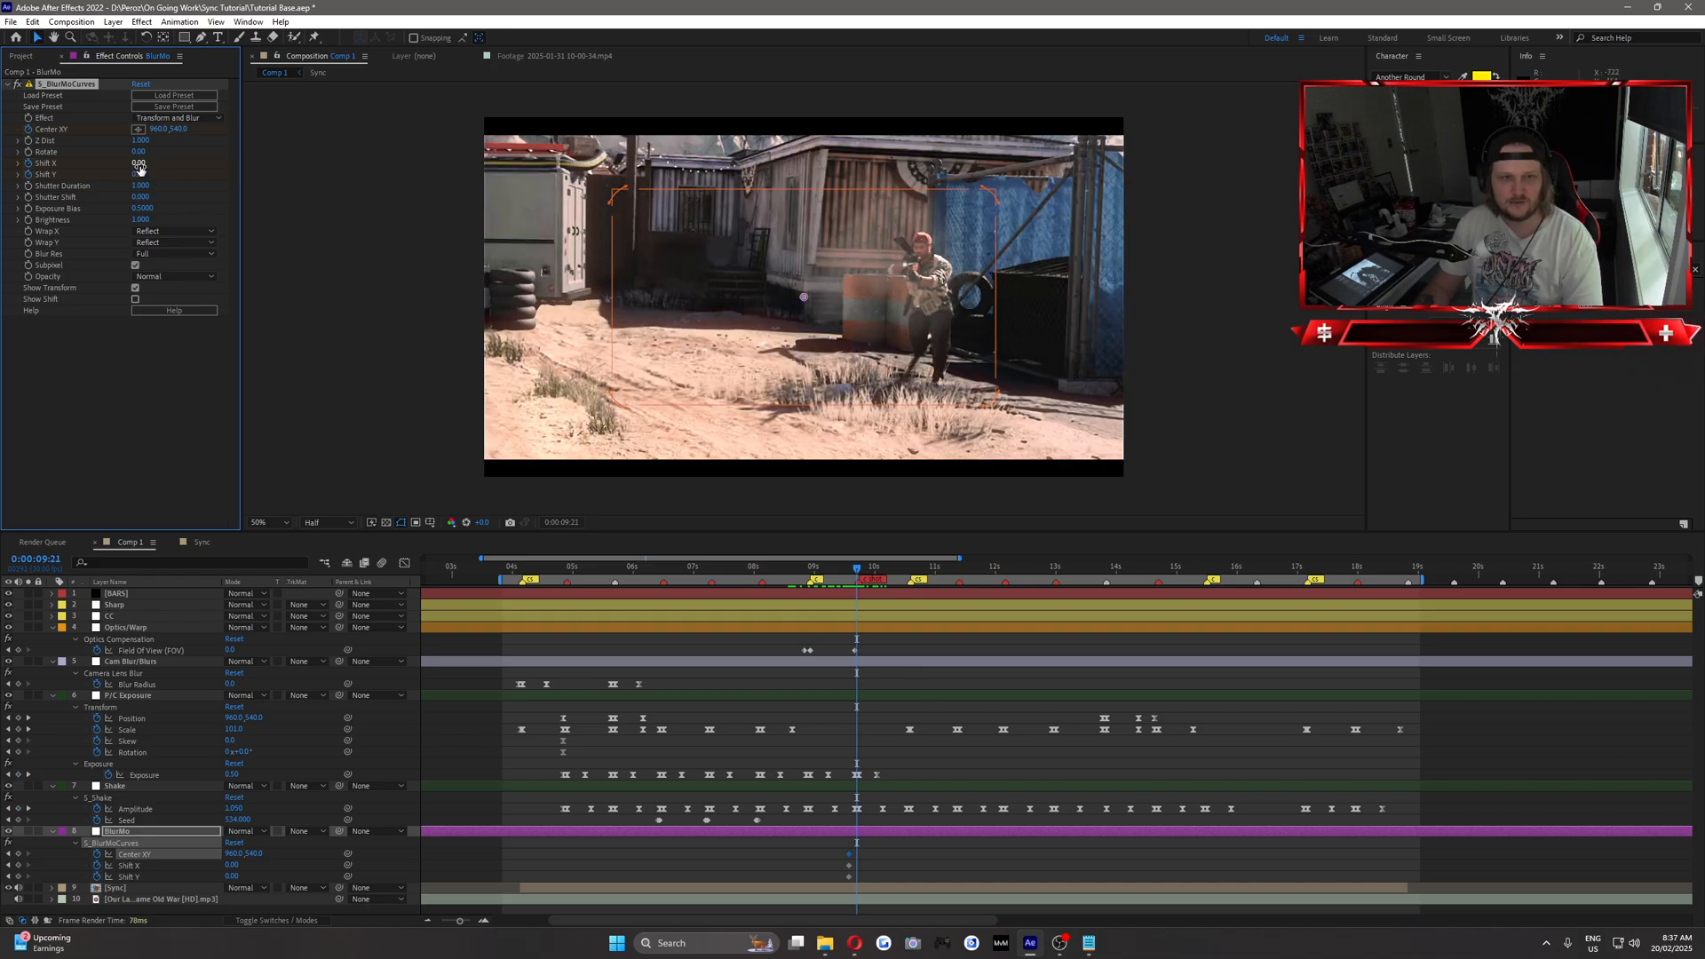
pyautogui.moveTo(139, 166); pyautogui.dragTo(159, 160)
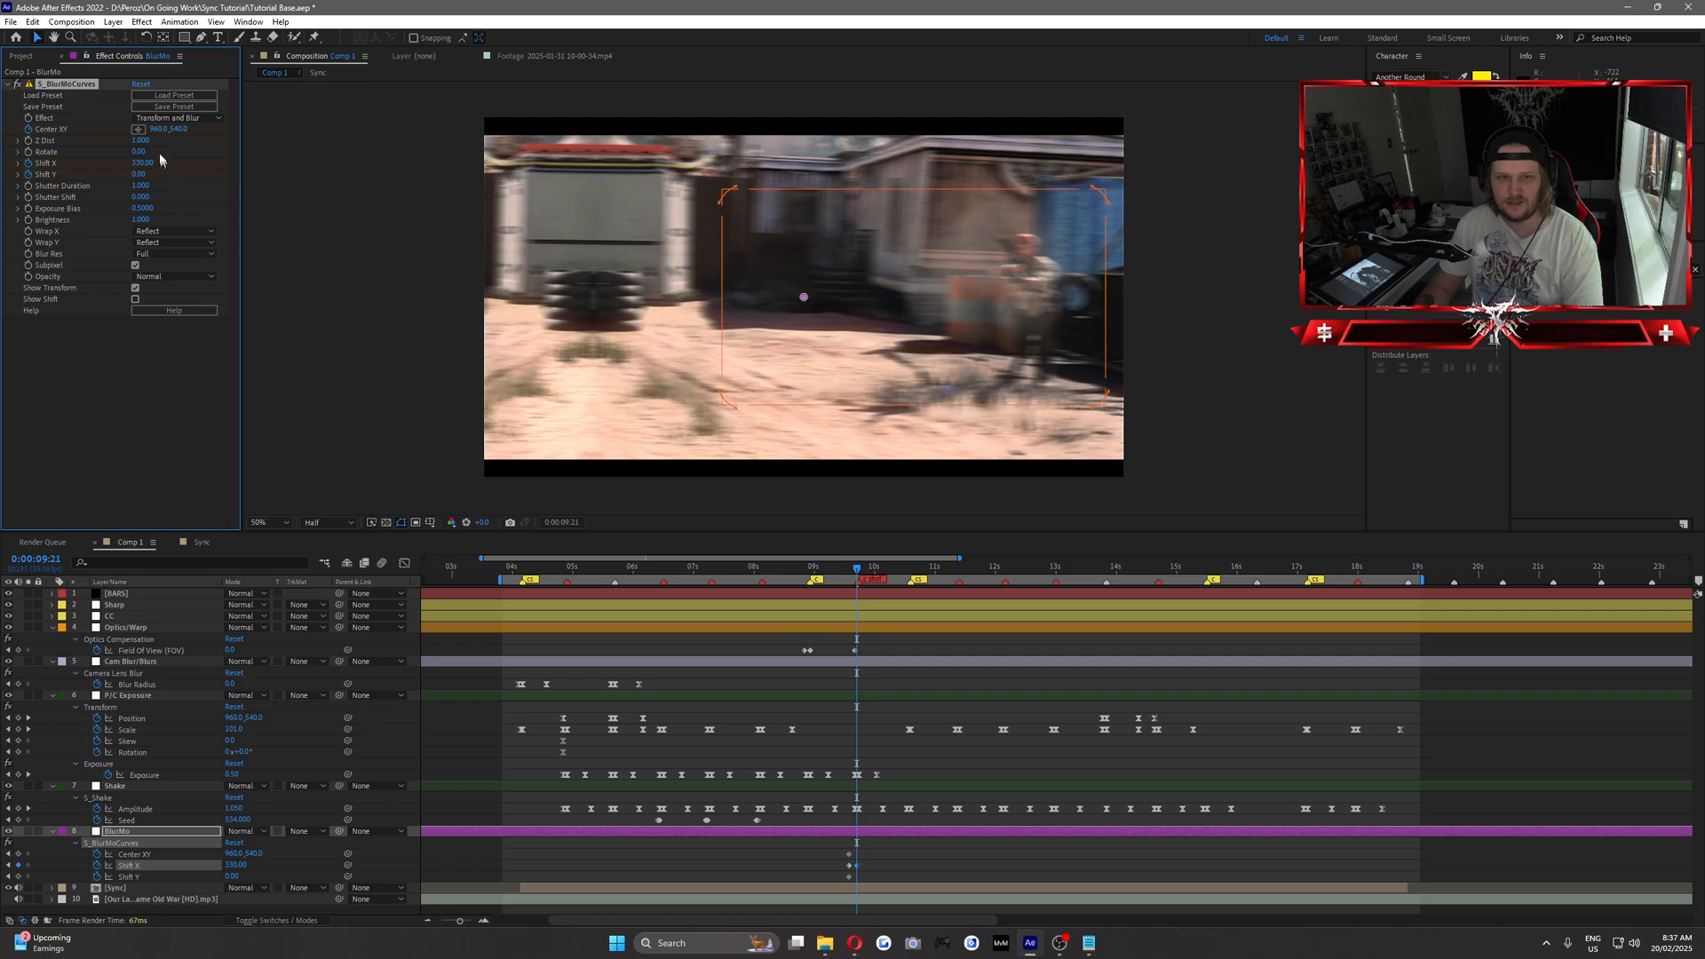
# Stop keyframing Center XY in S_BlurMoCurves, start keyframing Z Dist instead, and reveal the BlurMo layer's keyframes.
pyautogui.click(27, 131)
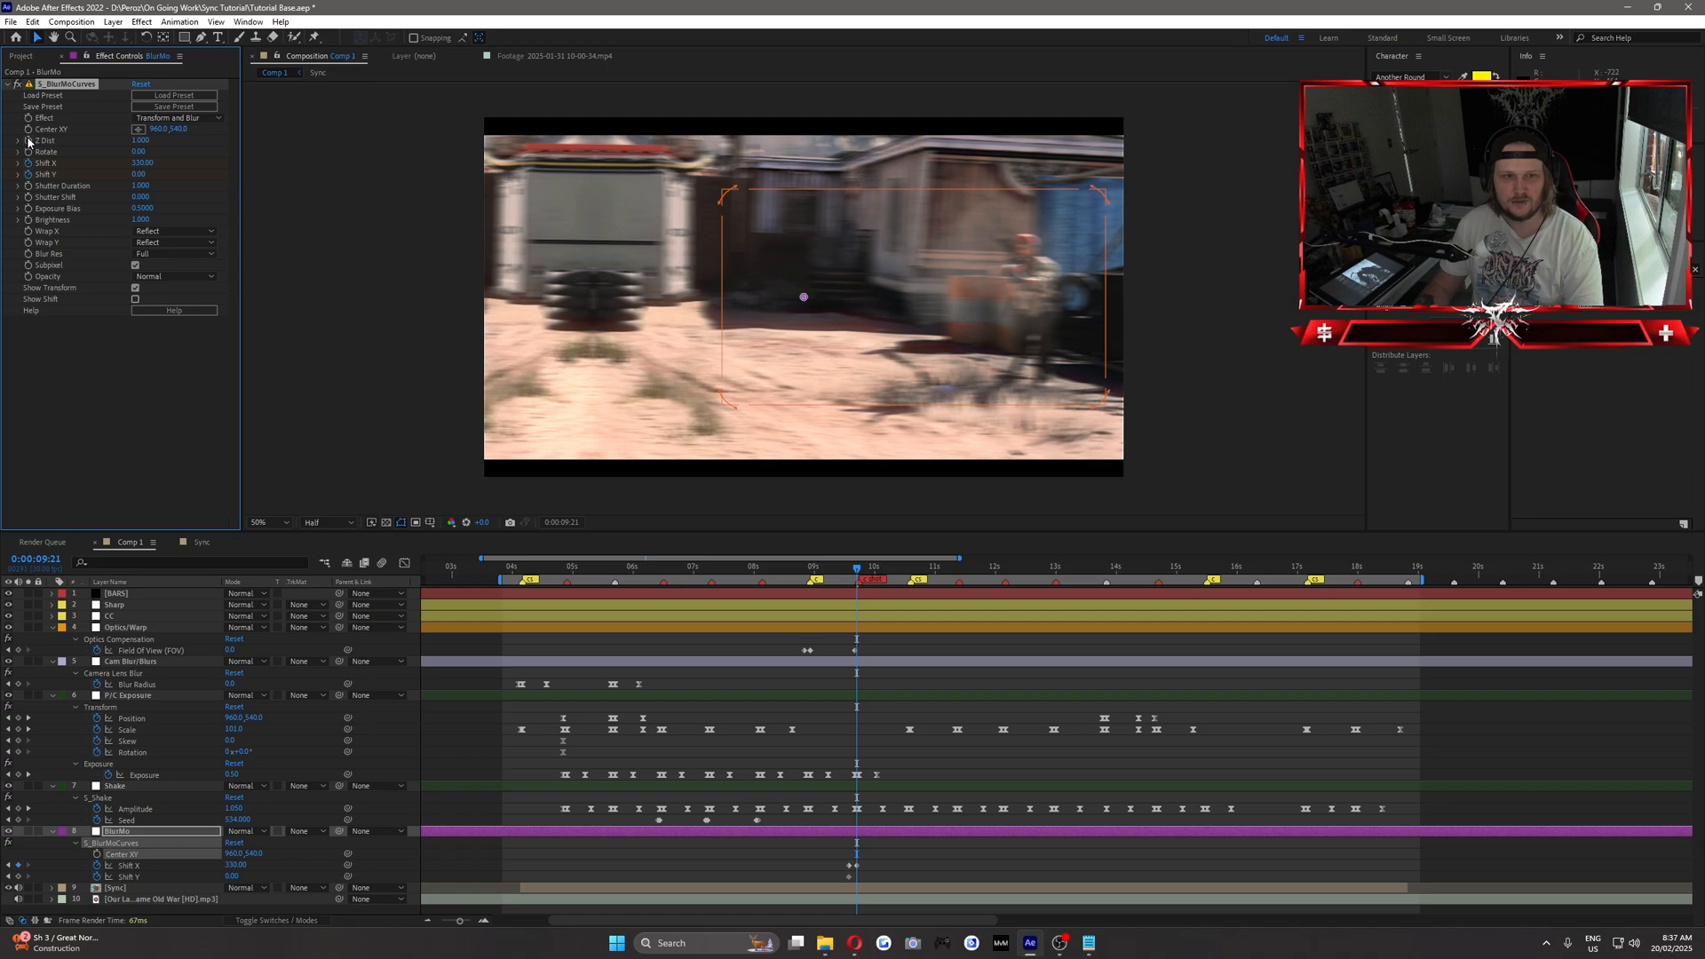
pyautogui.click(29, 141)
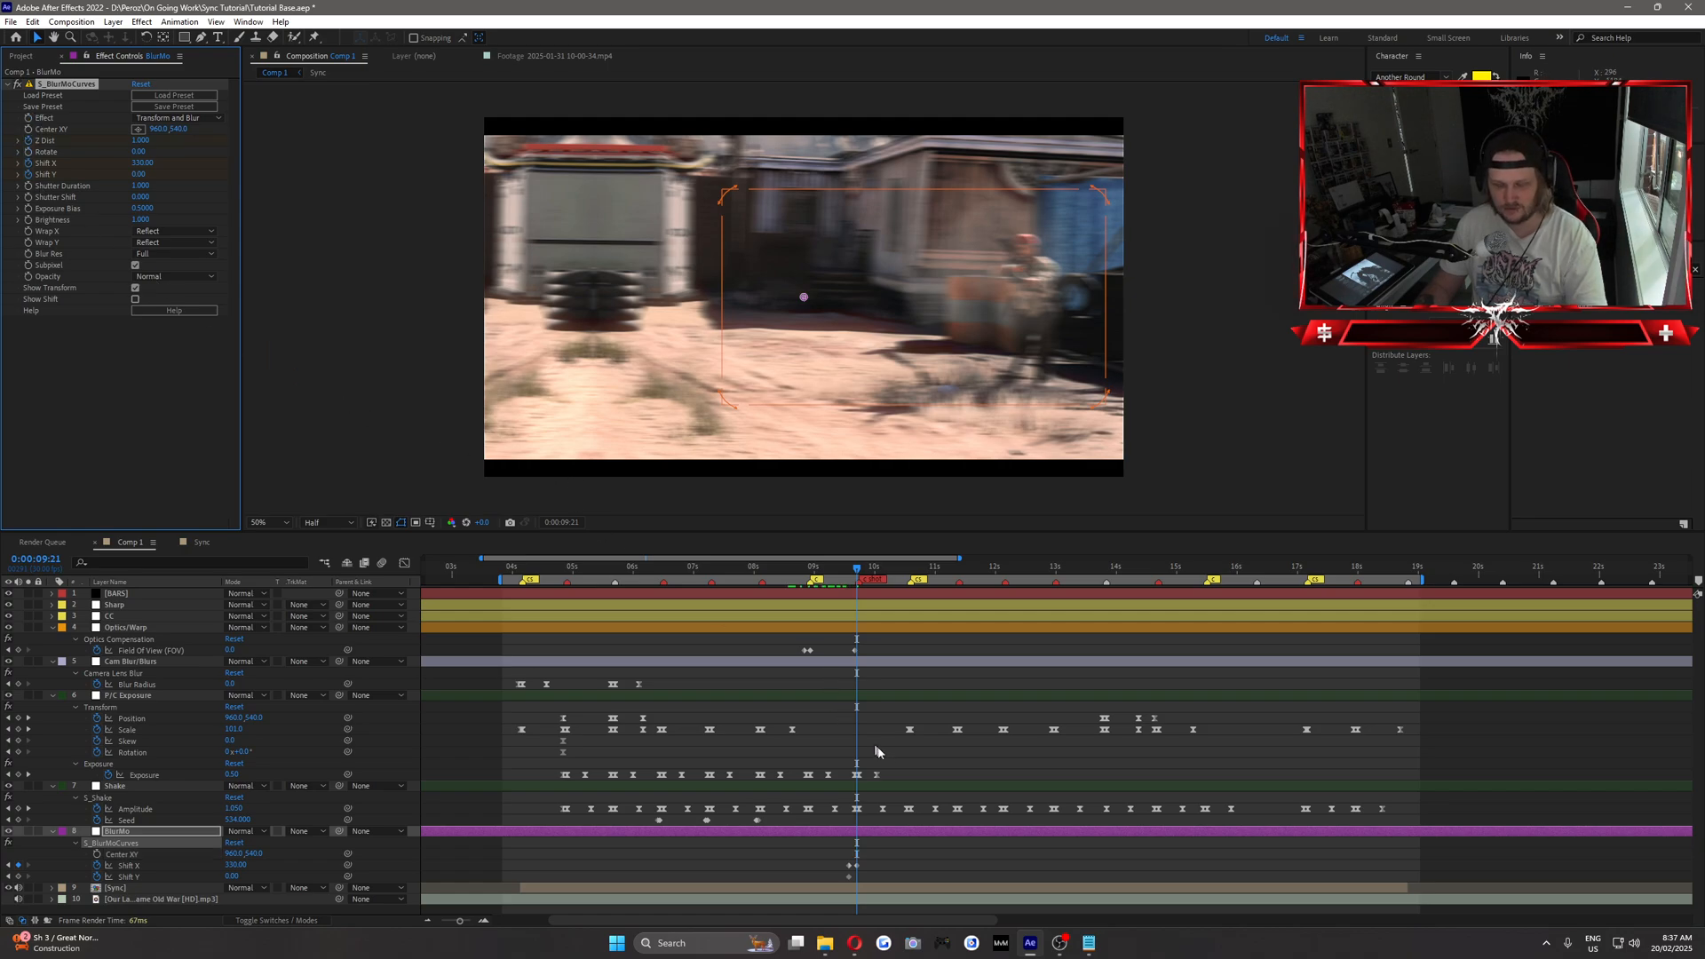
pyautogui.click(837, 834)
pyautogui.press('u')
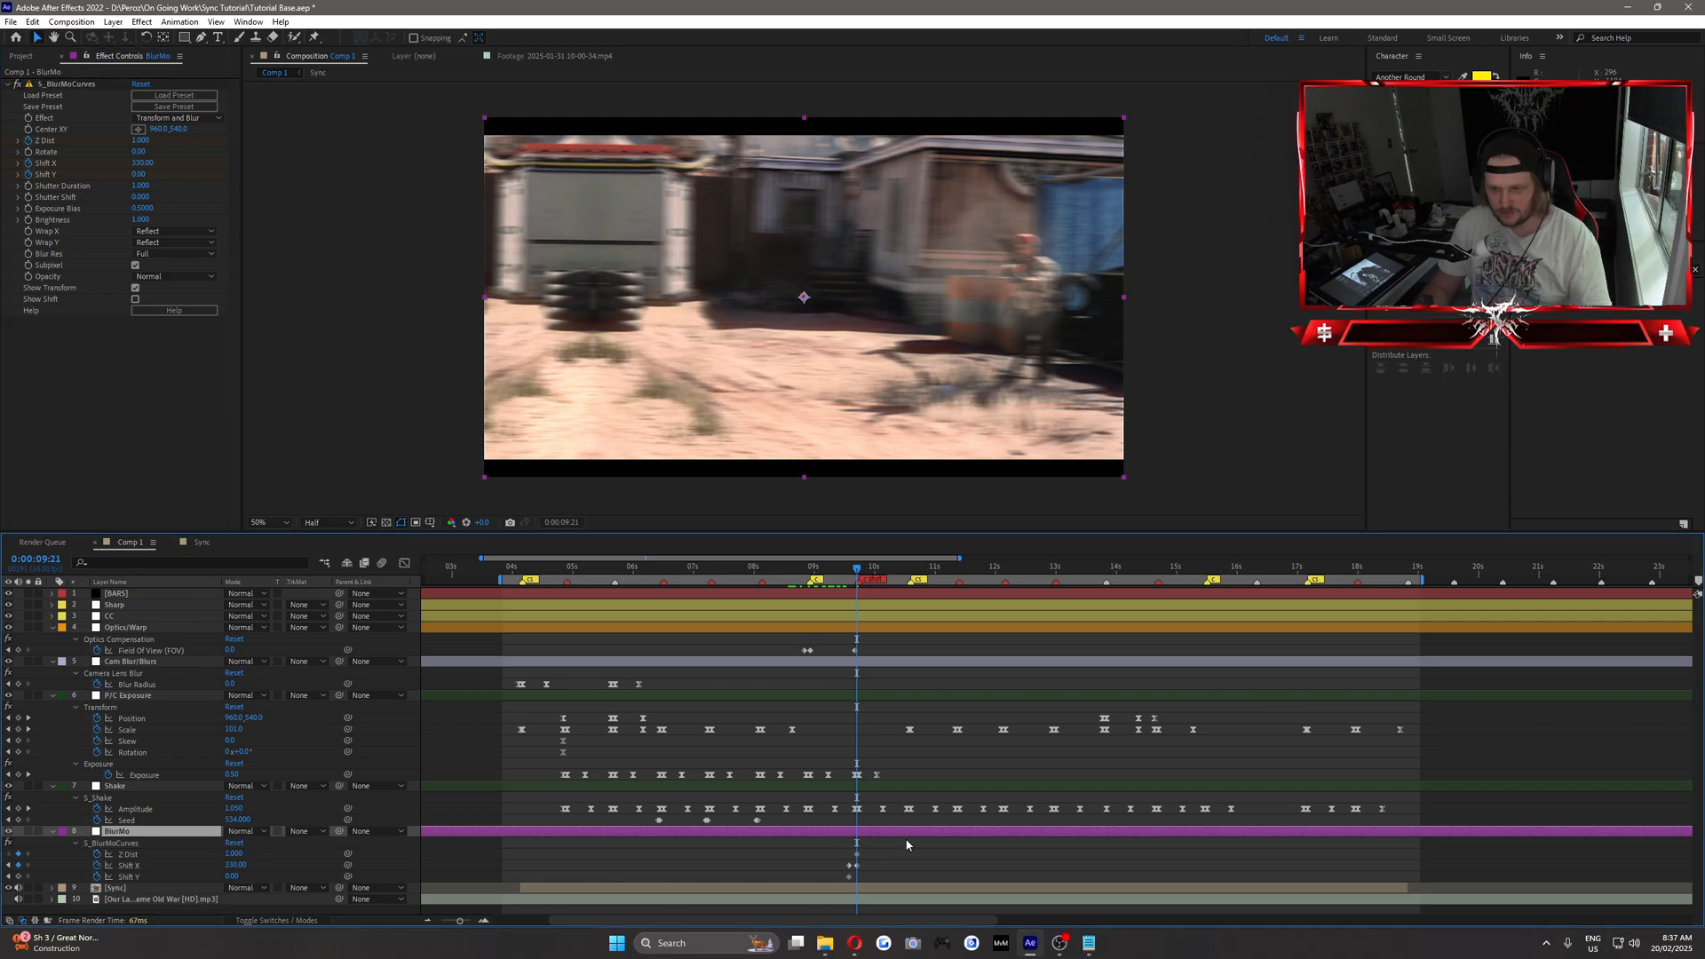
# Move the first Z Dist keyframe to 0:00:09:17 and set Z Dist to about 1.16 at 0:00:09:21.
pyautogui.click(849, 858)
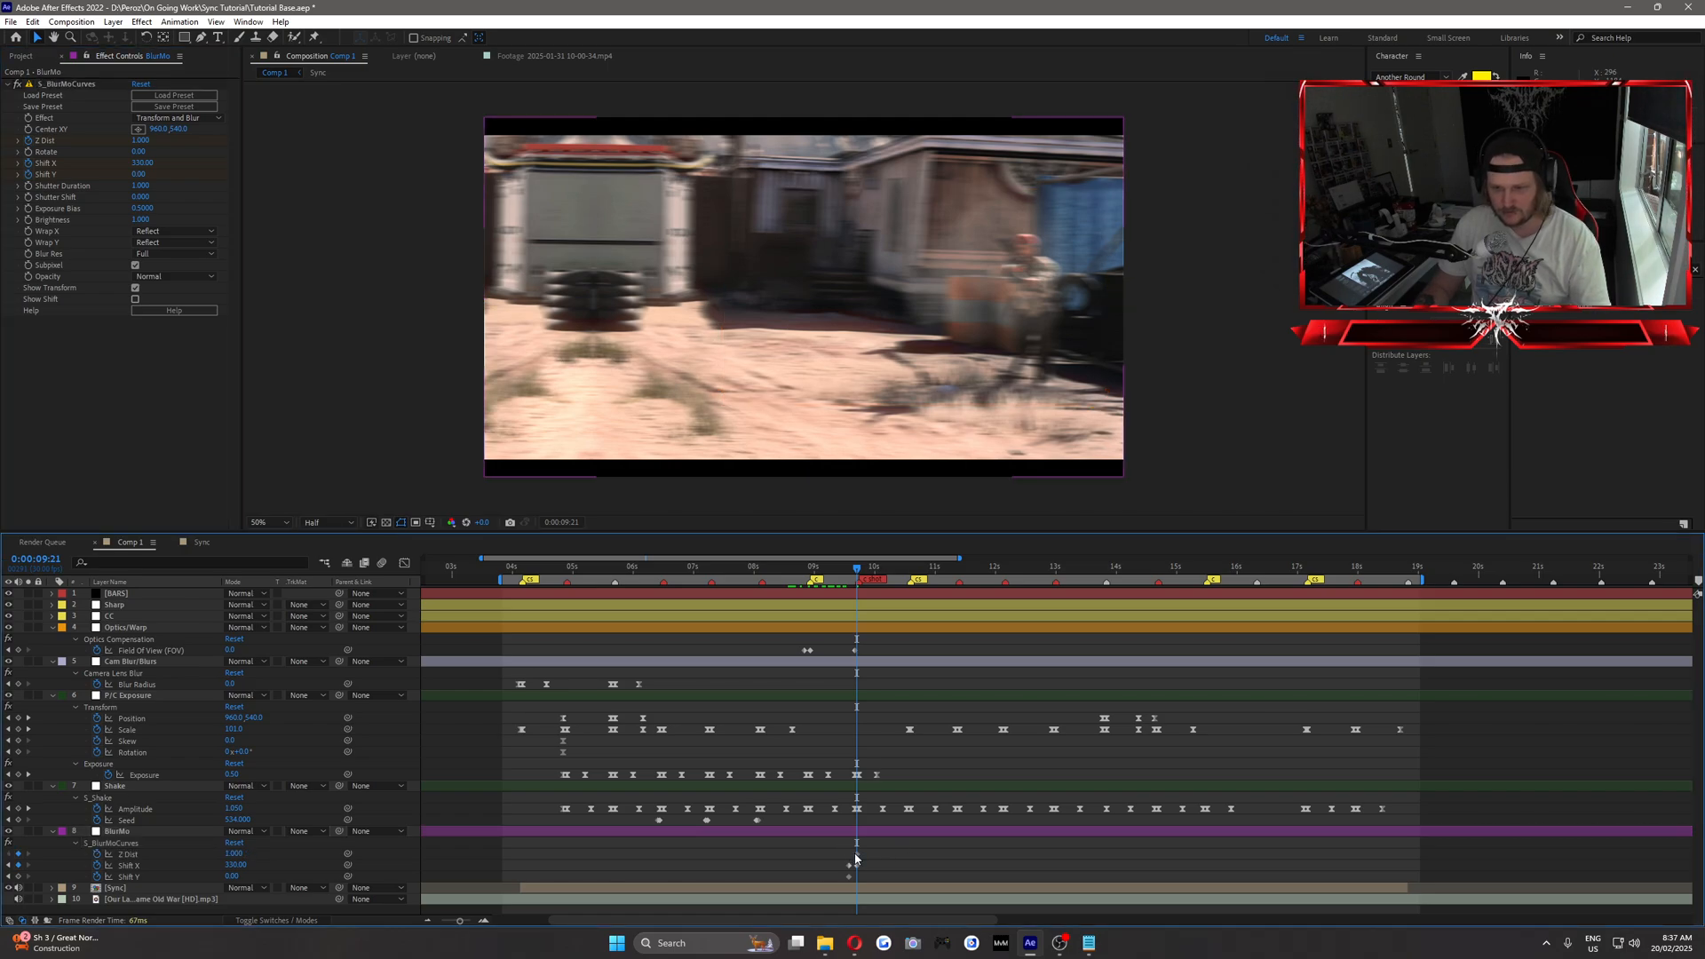
pyautogui.click(854, 858)
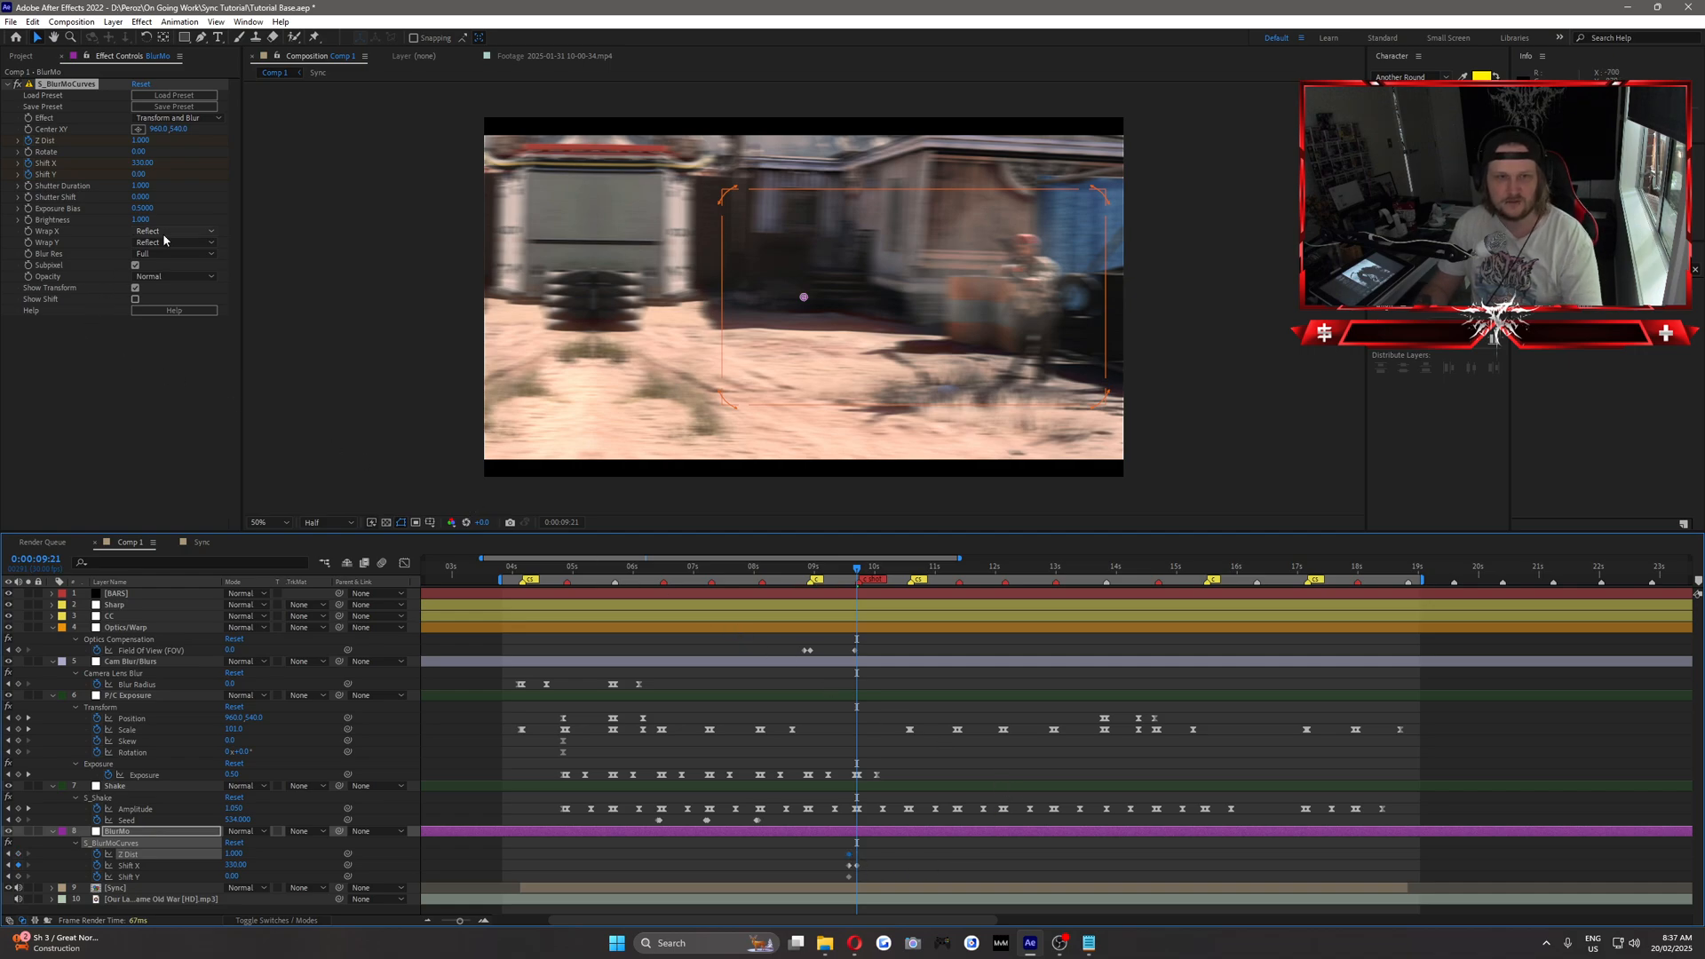
pyautogui.moveTo(141, 141); pyautogui.dragTo(159, 146)
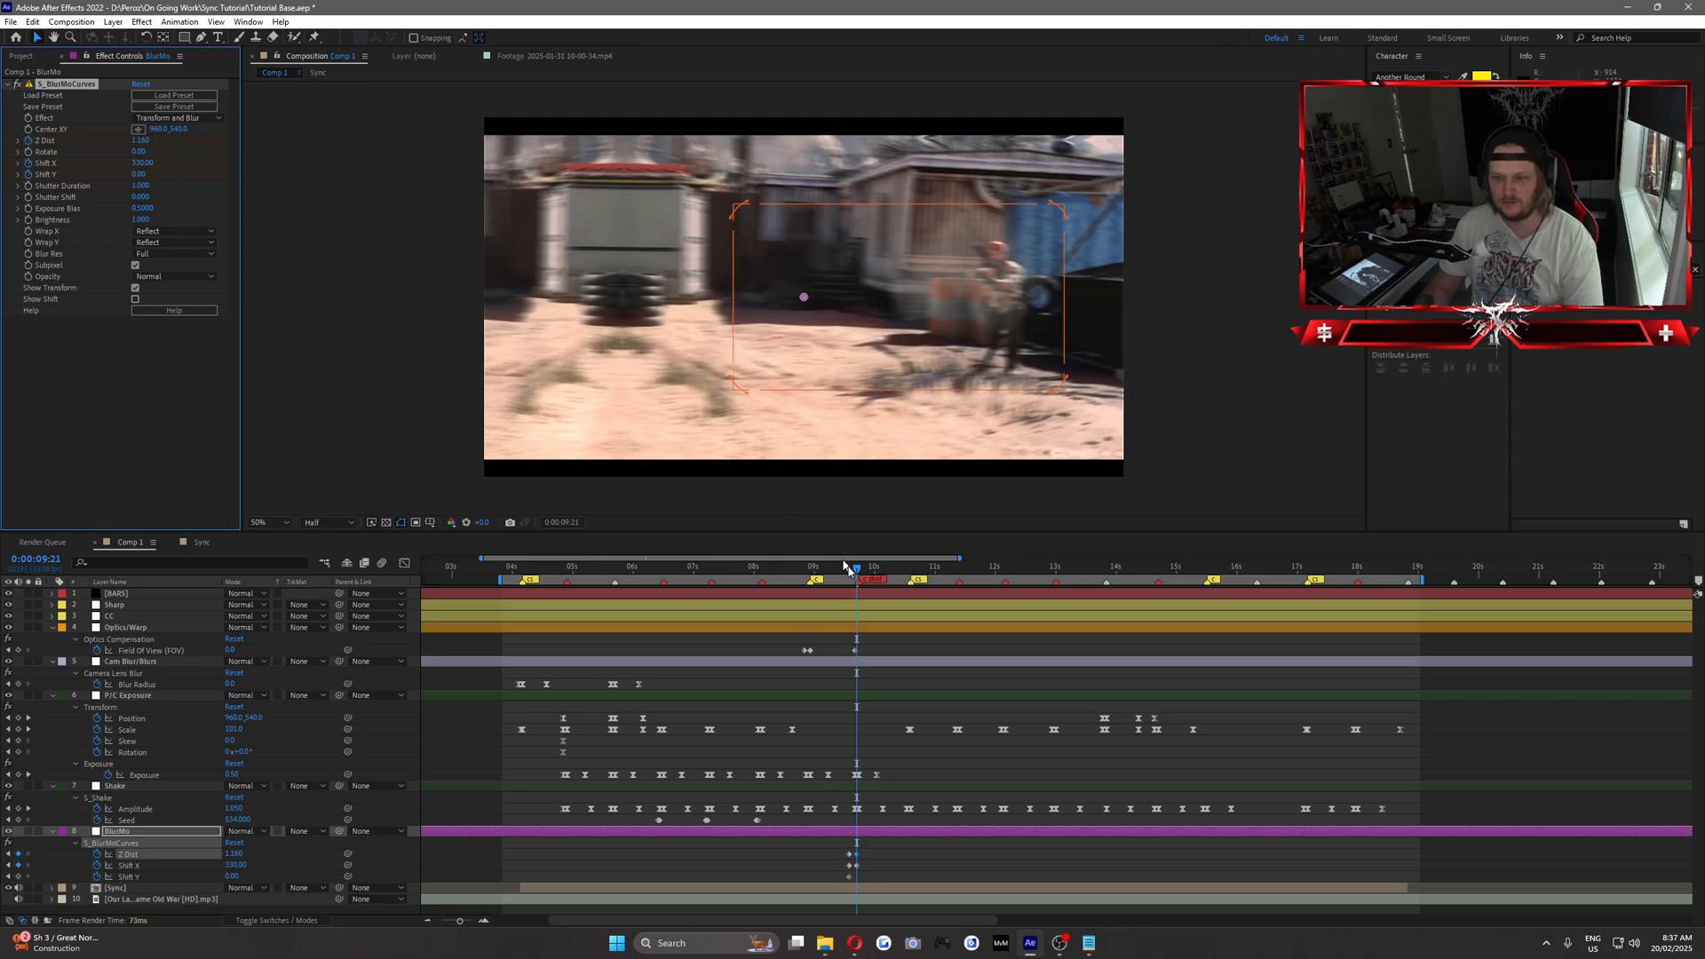
# Reset S_BlurMoCurves at 0:00:09:22, the first frame of the new clip, and set Wrap X and Wrap Y back to Reflect.
pyautogui.moveTo(845, 566)
pyautogui.mouseDown()
pyautogui.moveTo(885, 581)
pyautogui.moveTo(863, 583)
pyautogui.mouseUp()
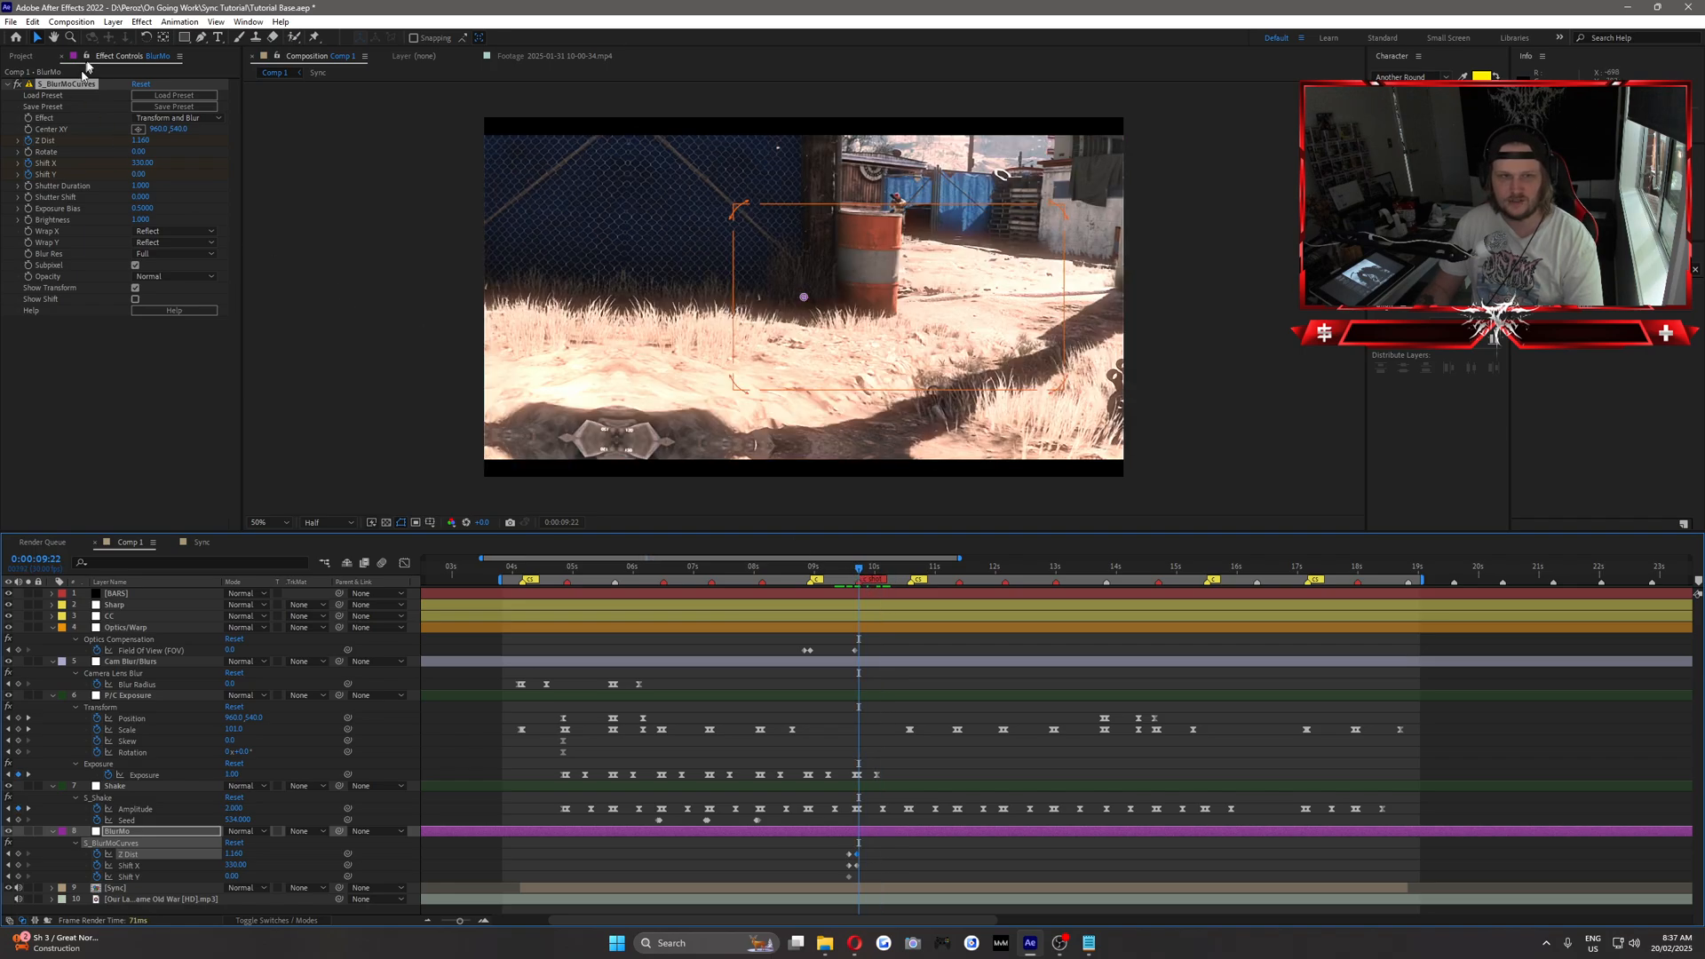
pyautogui.click(142, 84)
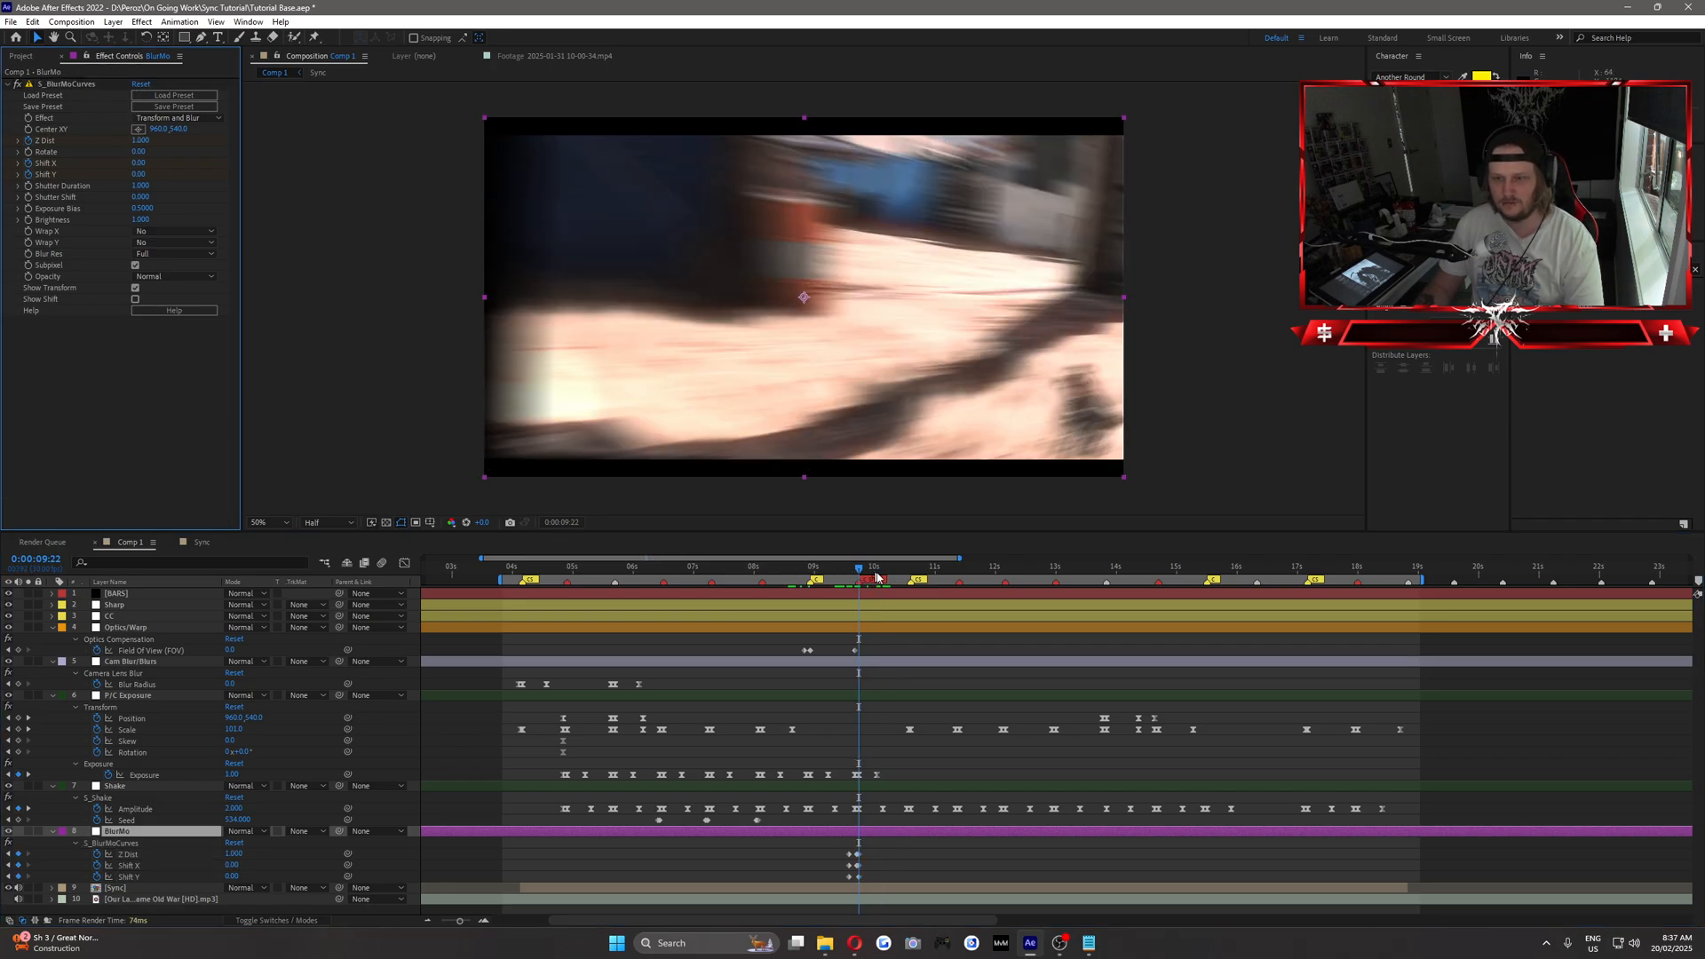
pyautogui.moveTo(851, 570)
pyautogui.mouseDown()
pyautogui.moveTo(869, 582)
pyautogui.moveTo(855, 587)
pyautogui.mouseUp()
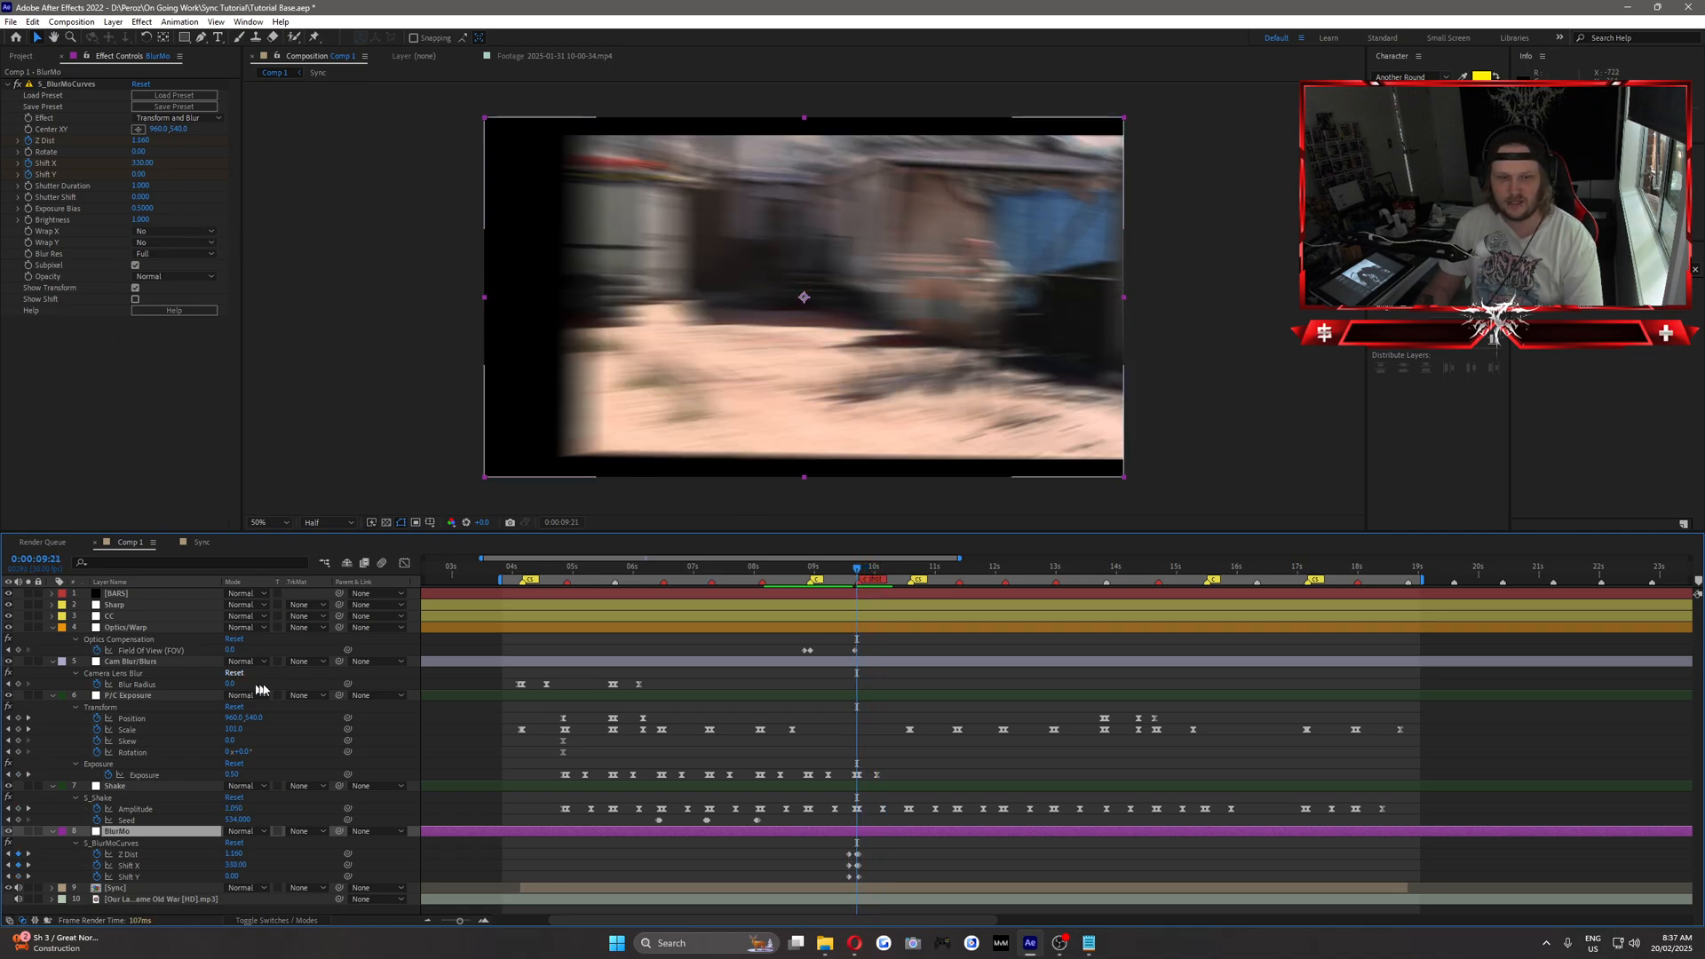
pyautogui.click(143, 242)
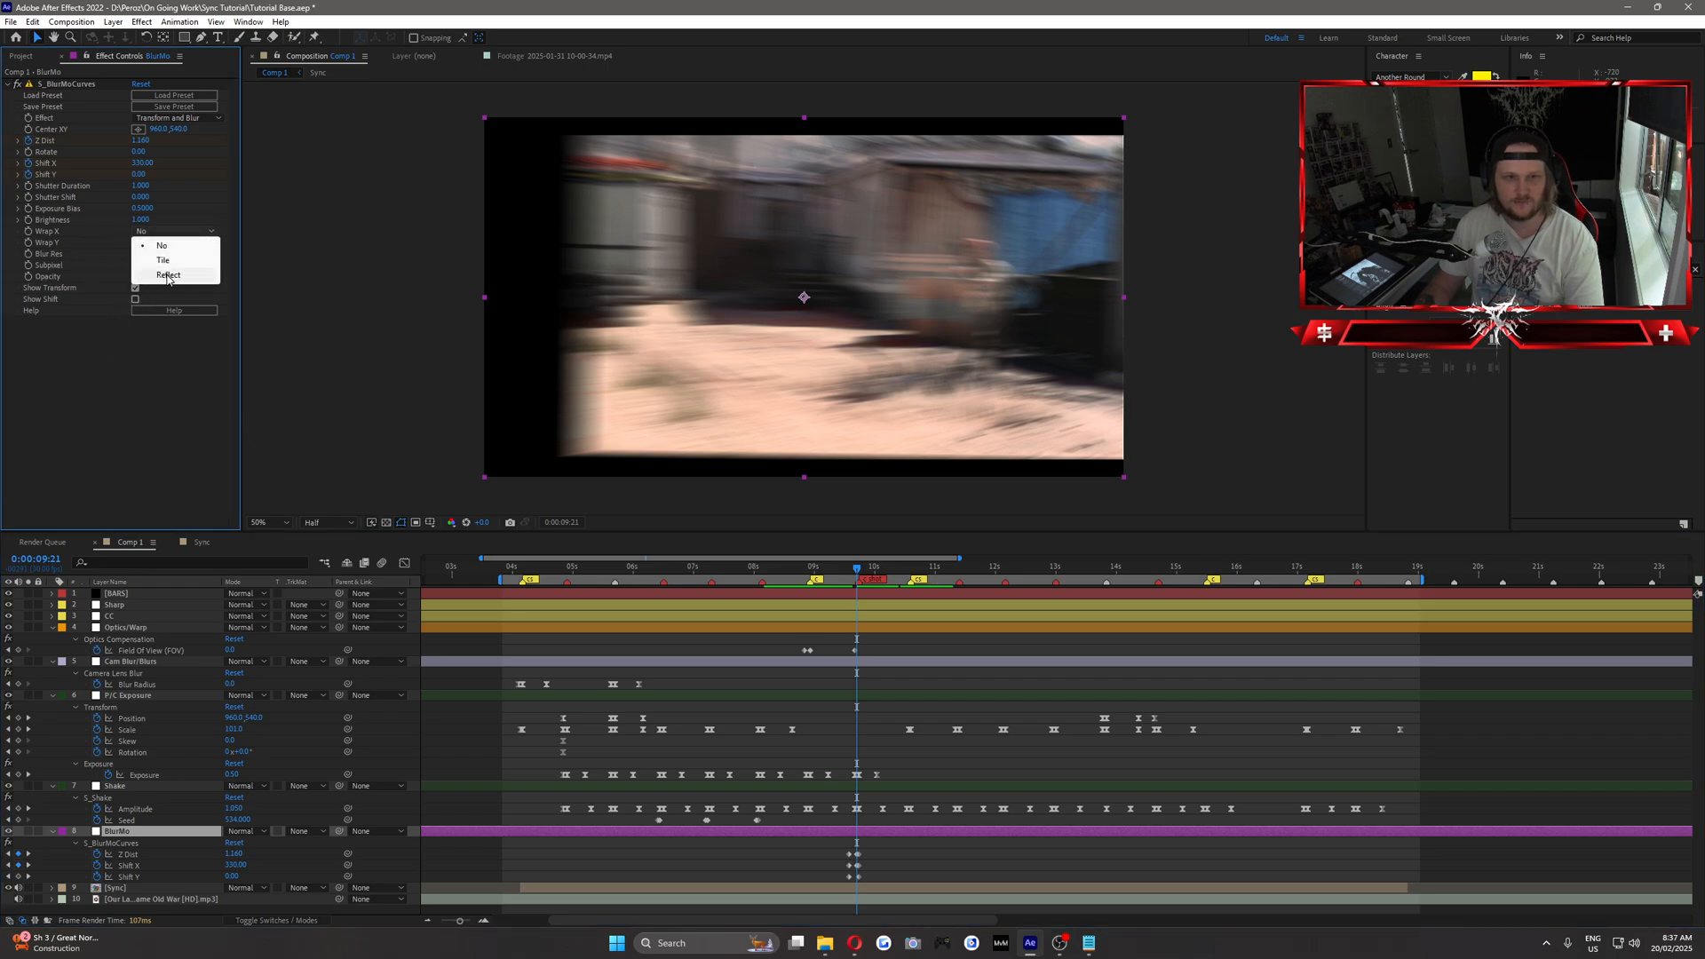
pyautogui.click(168, 276)
pyautogui.click(169, 286)
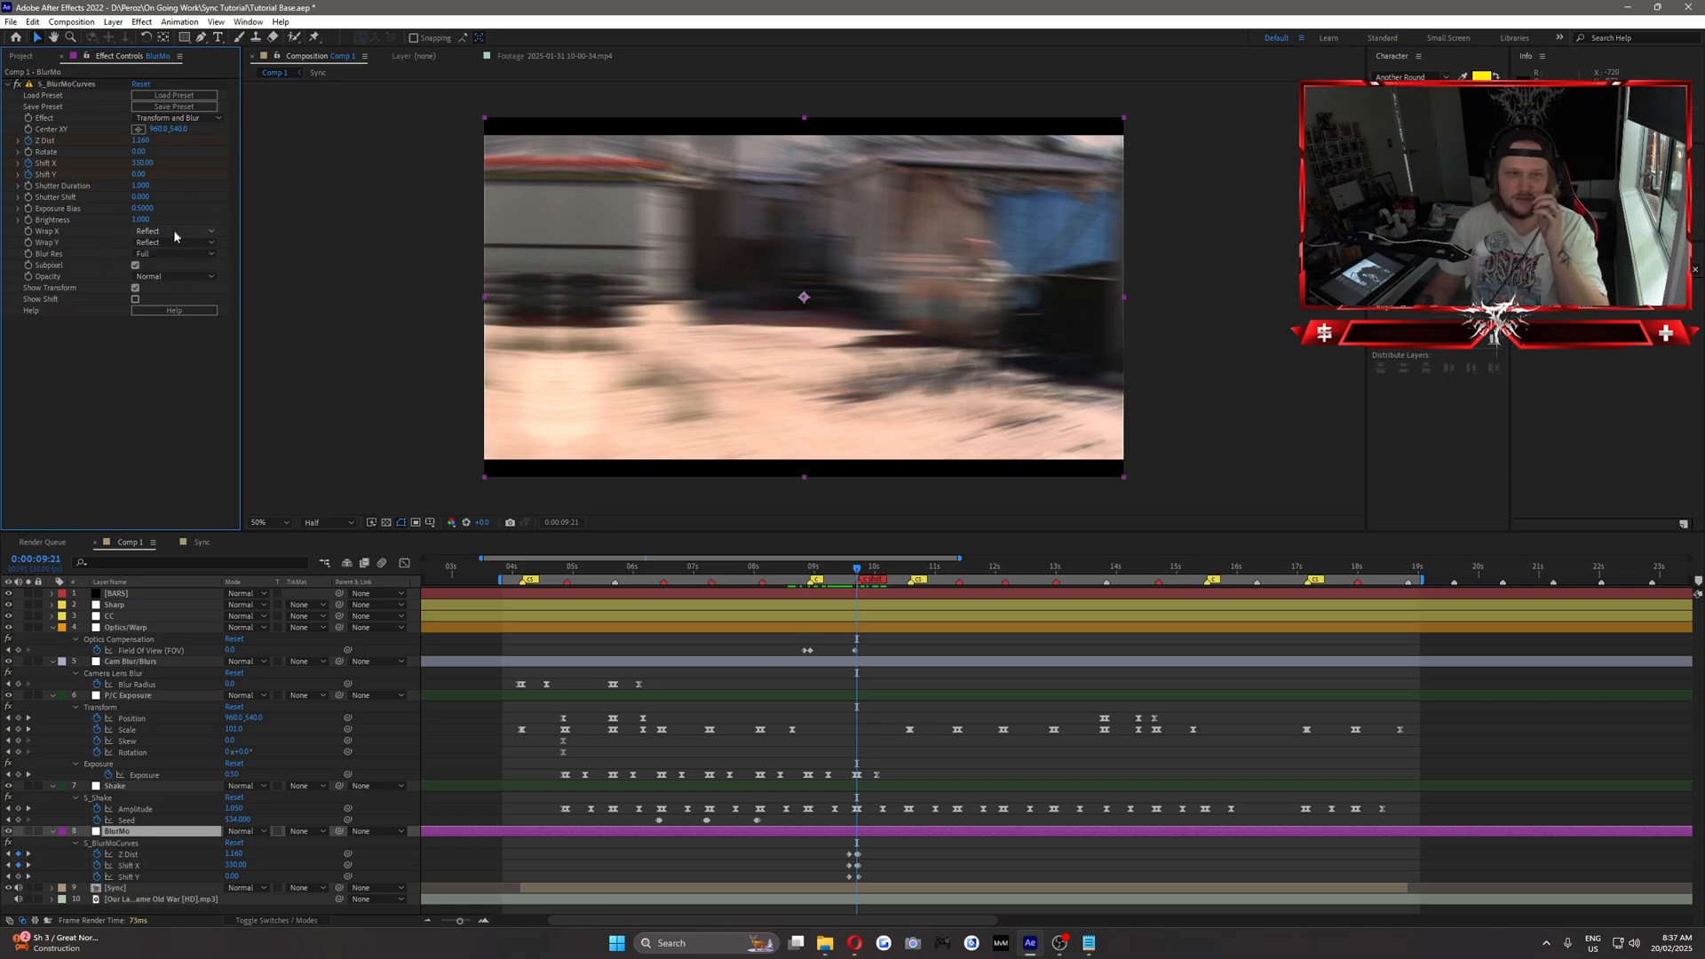
# Add a Z Dist keyframe with value 1 at 0:00:10:13, a few frames before the next clip change.
pyautogui.moveTo(830, 570); pyautogui.dragTo(913, 610)
pyautogui.press('pageup')
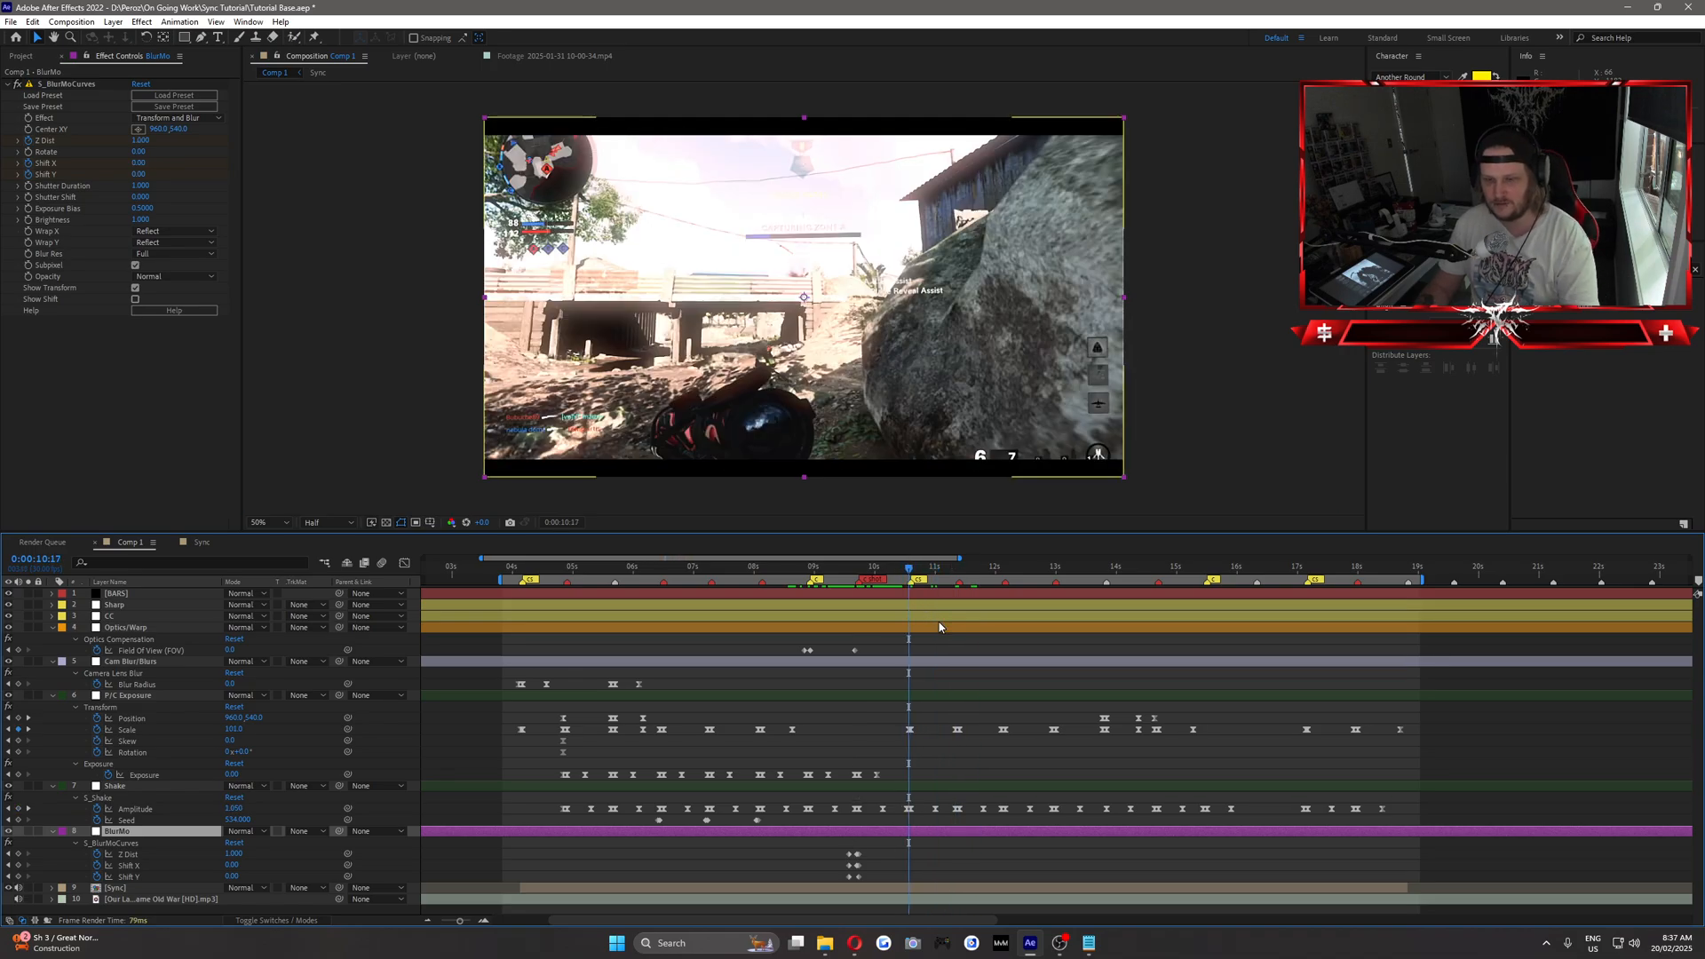
pyautogui.press('pagedown')
pyautogui.press('pageup')
pyautogui.press('pageup')
pyautogui.press('pageup')
pyautogui.press('pageup')
pyautogui.press('pageup')
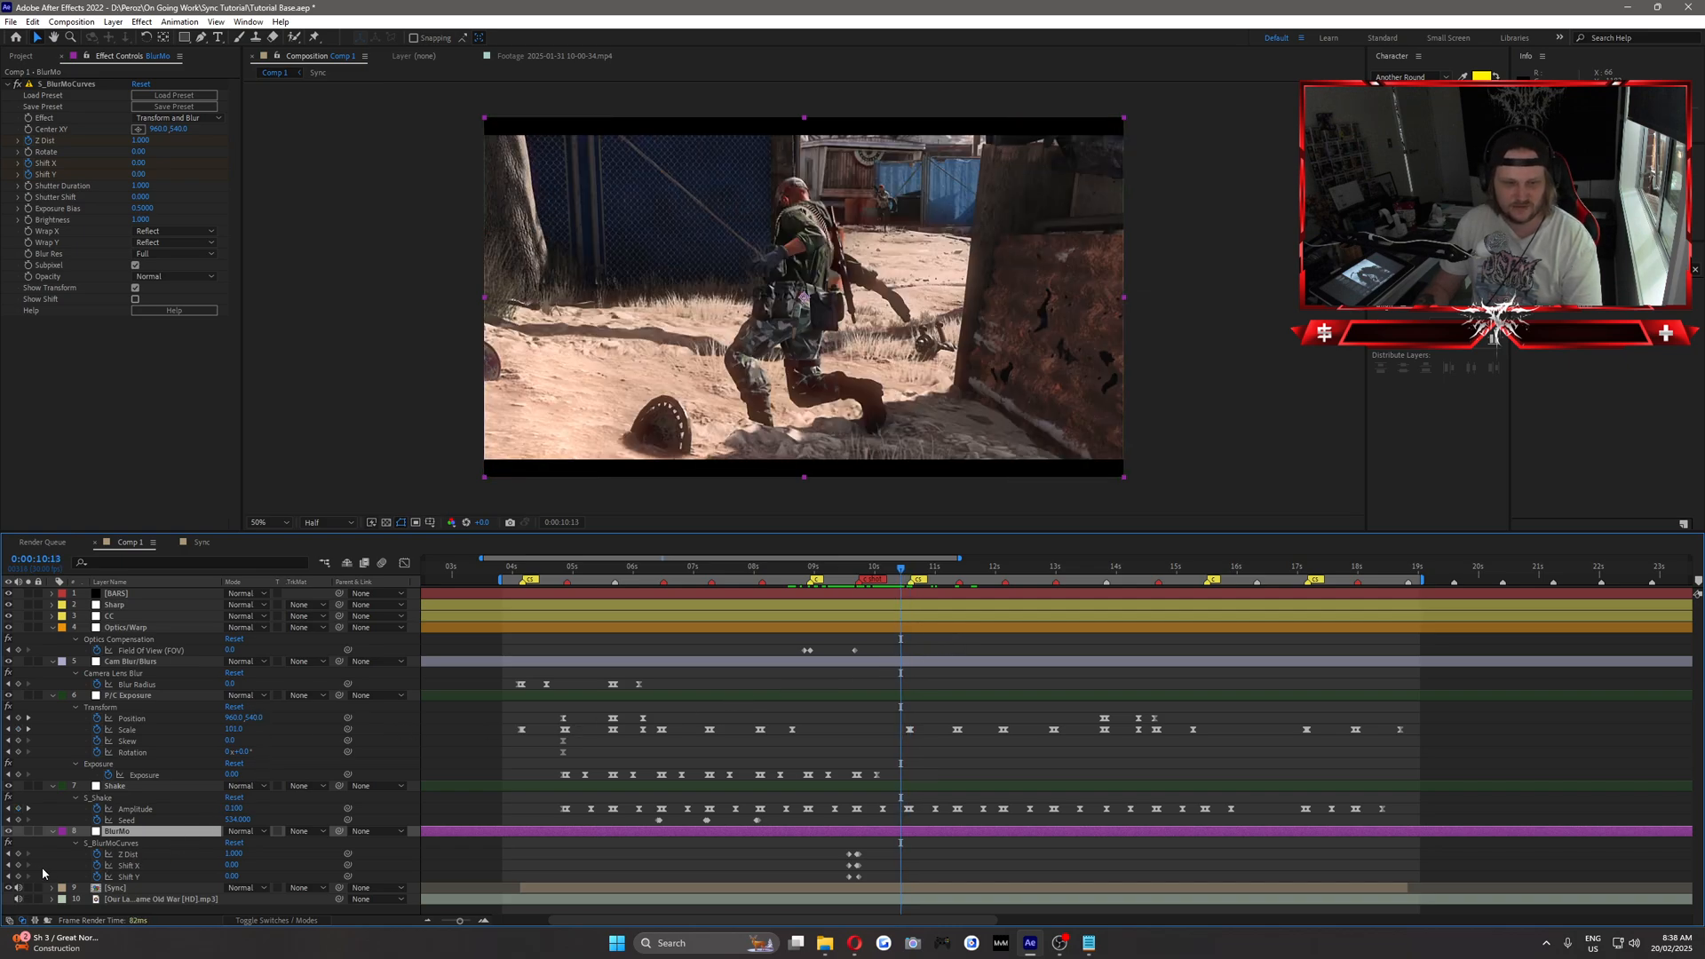
pyautogui.click(18, 854)
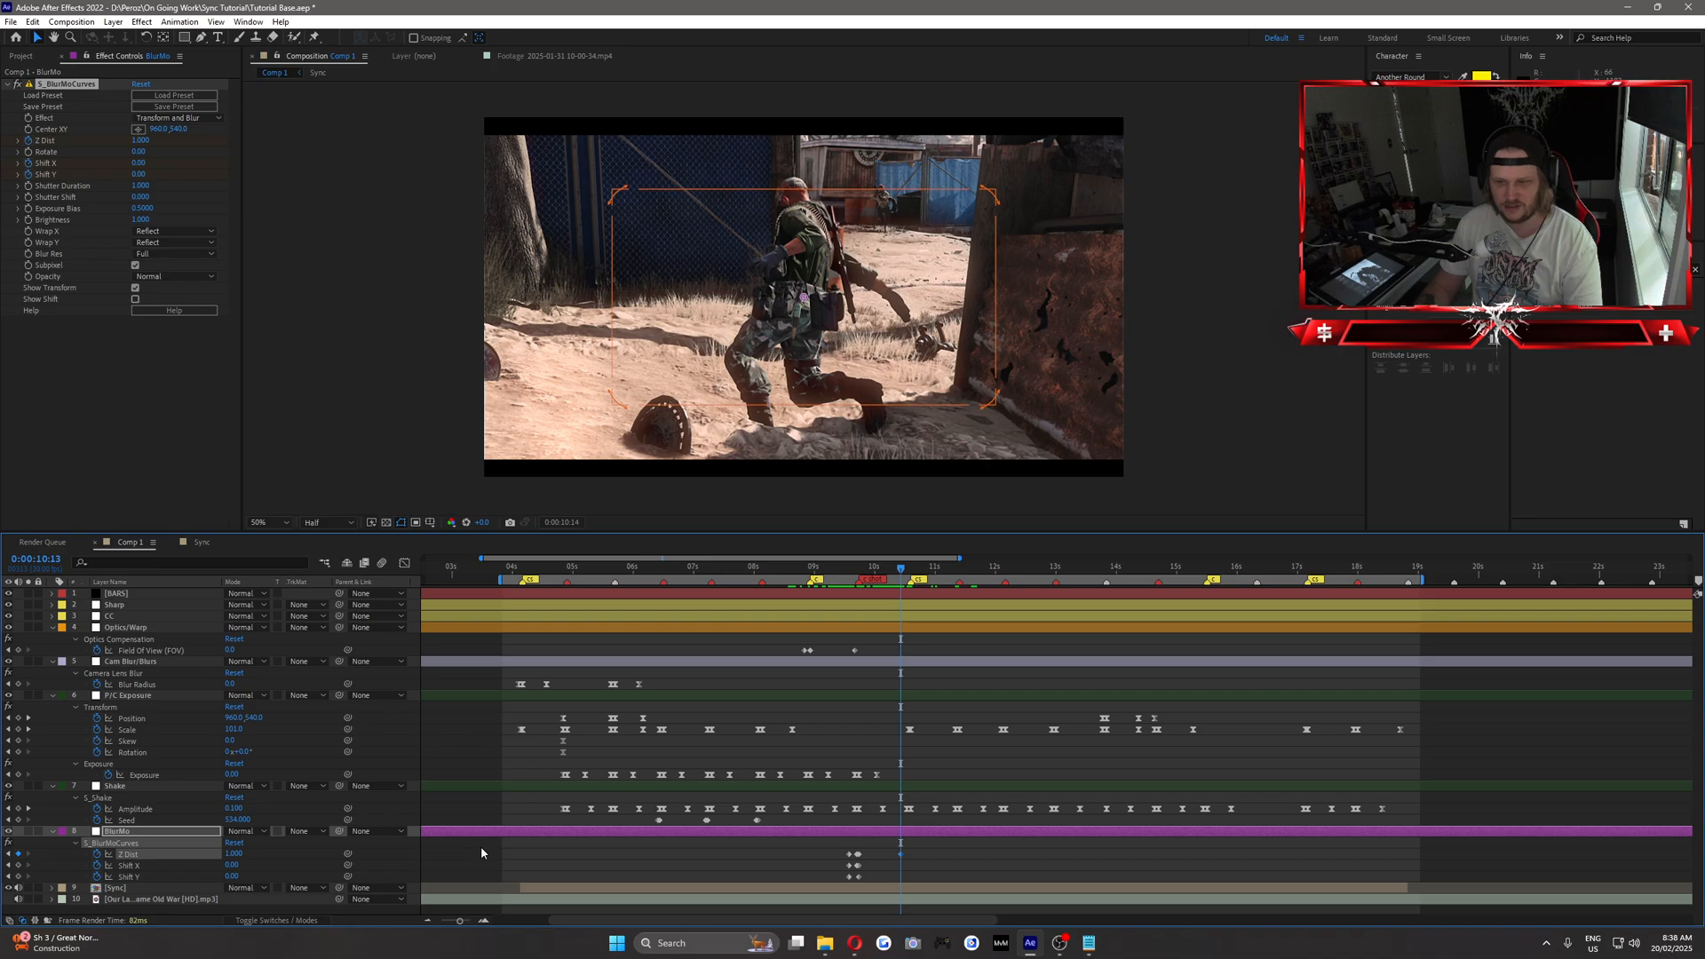
# Set Z Dist to about 1.6 at 0:00:10:17 and back to 1 at 0:00:10:18.
pyautogui.press('pagedown')
pyautogui.press('pagedown')
pyautogui.press('pagedown')
pyautogui.press('pagedown')
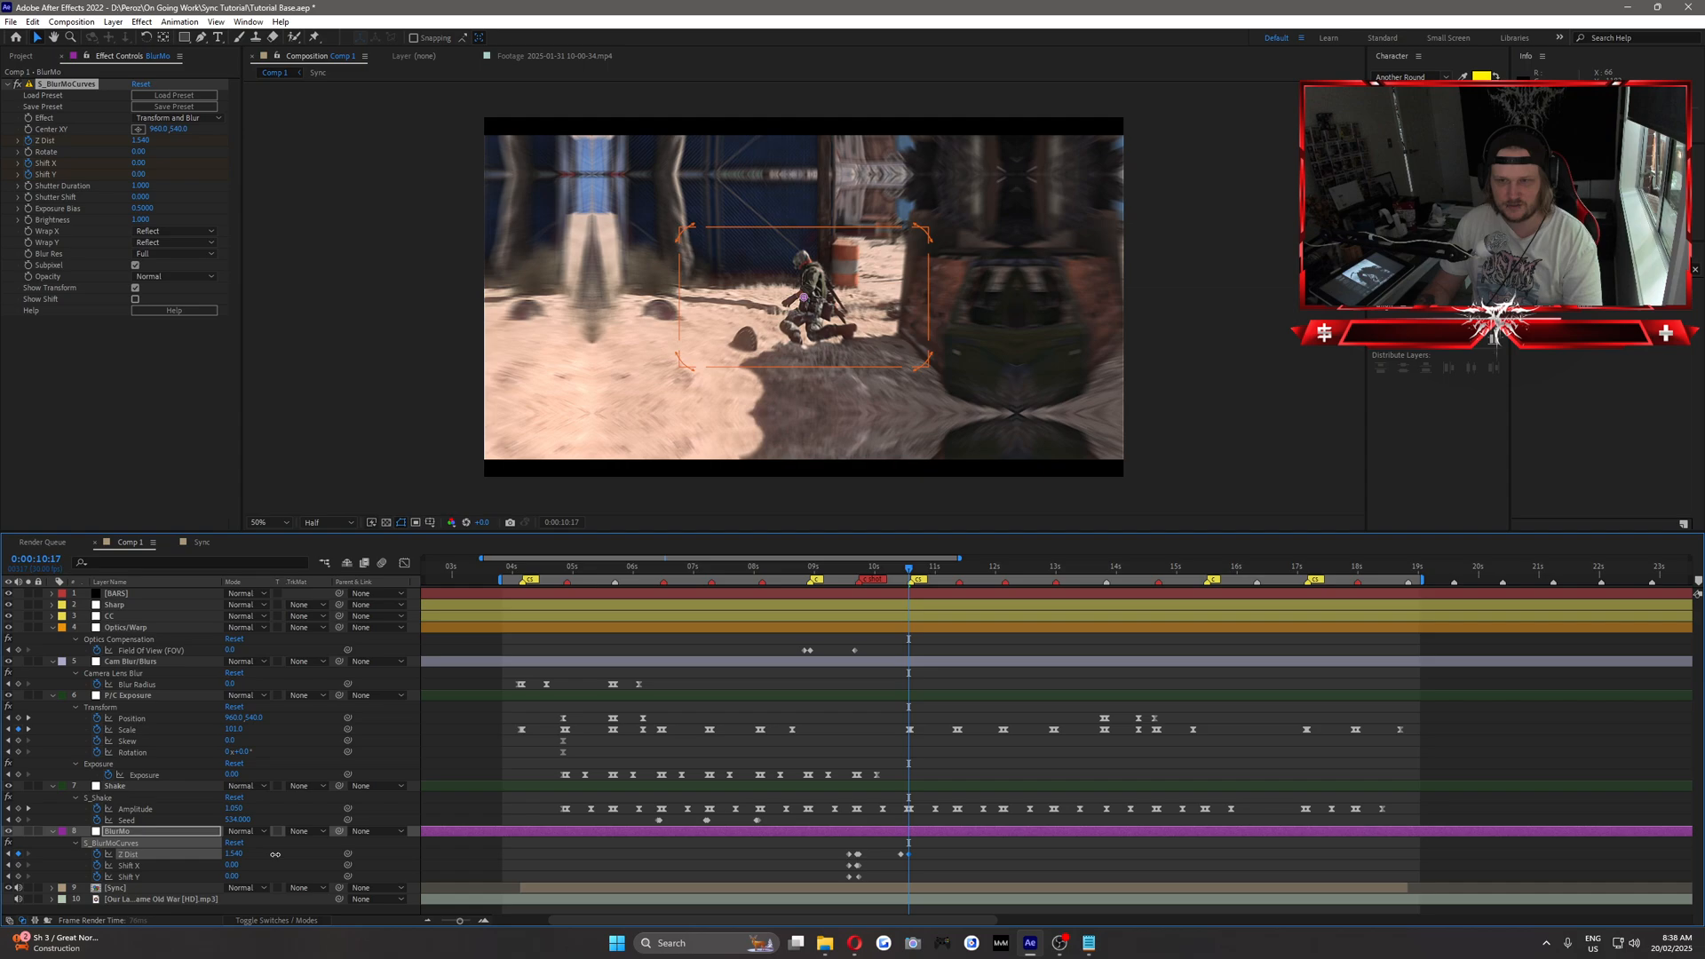
pyautogui.press('pagedown')
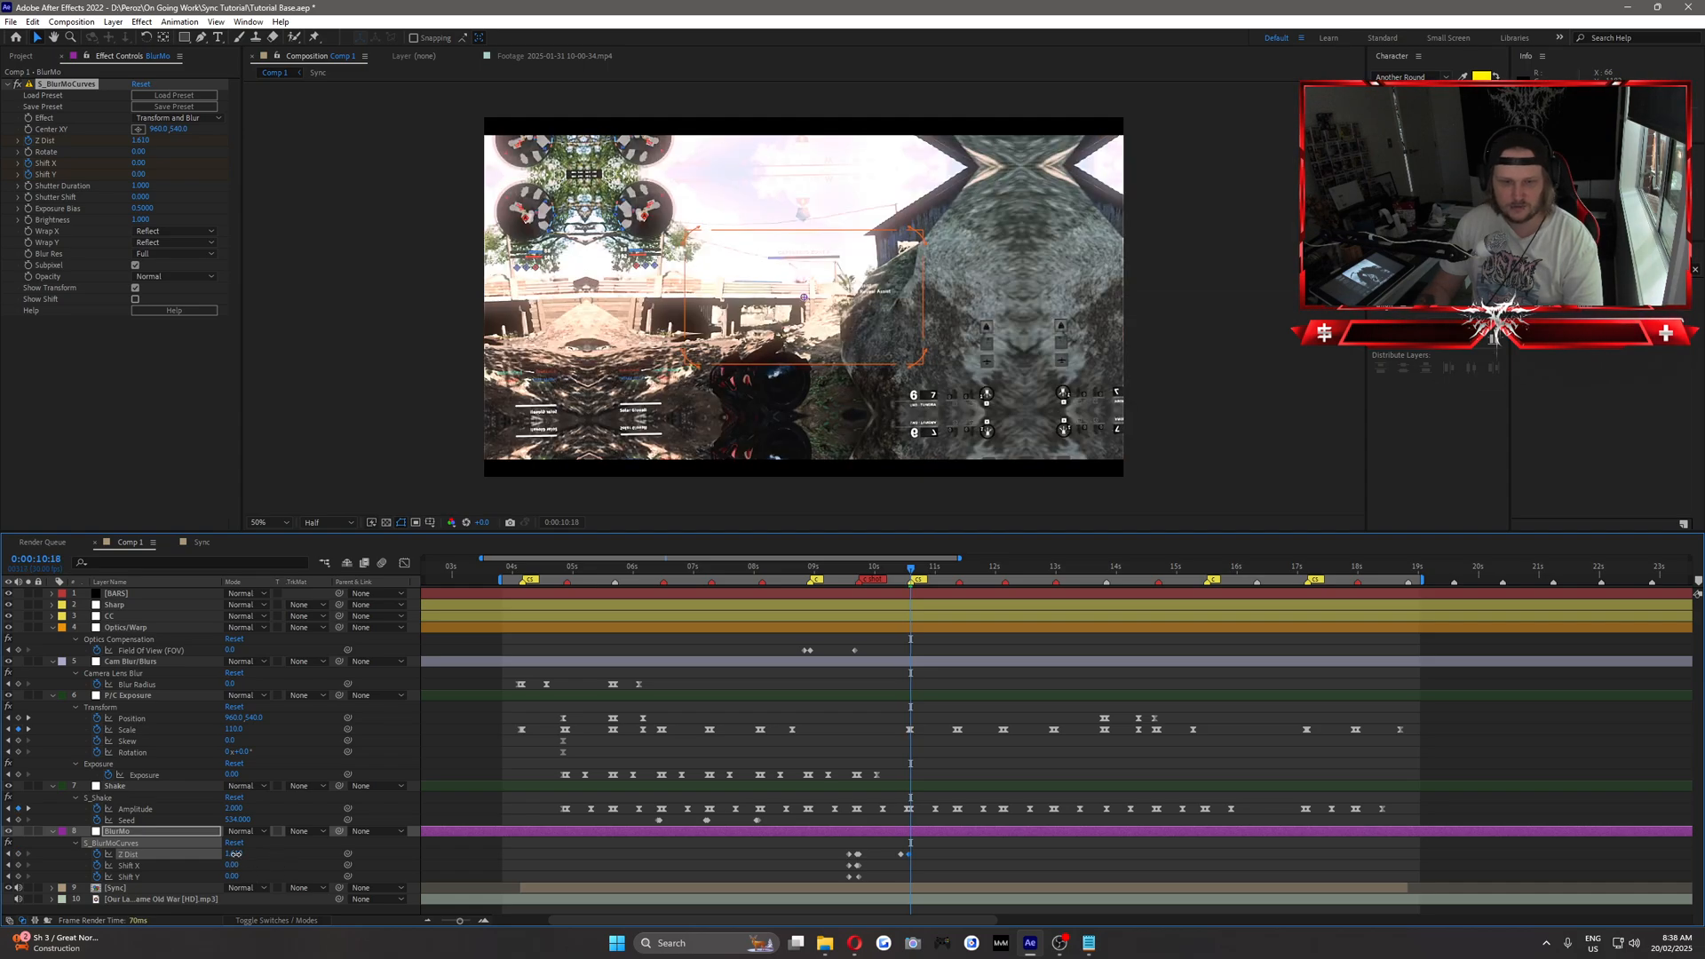
pyautogui.click(235, 853)
pyautogui.write('1')
pyautogui.press('Return')
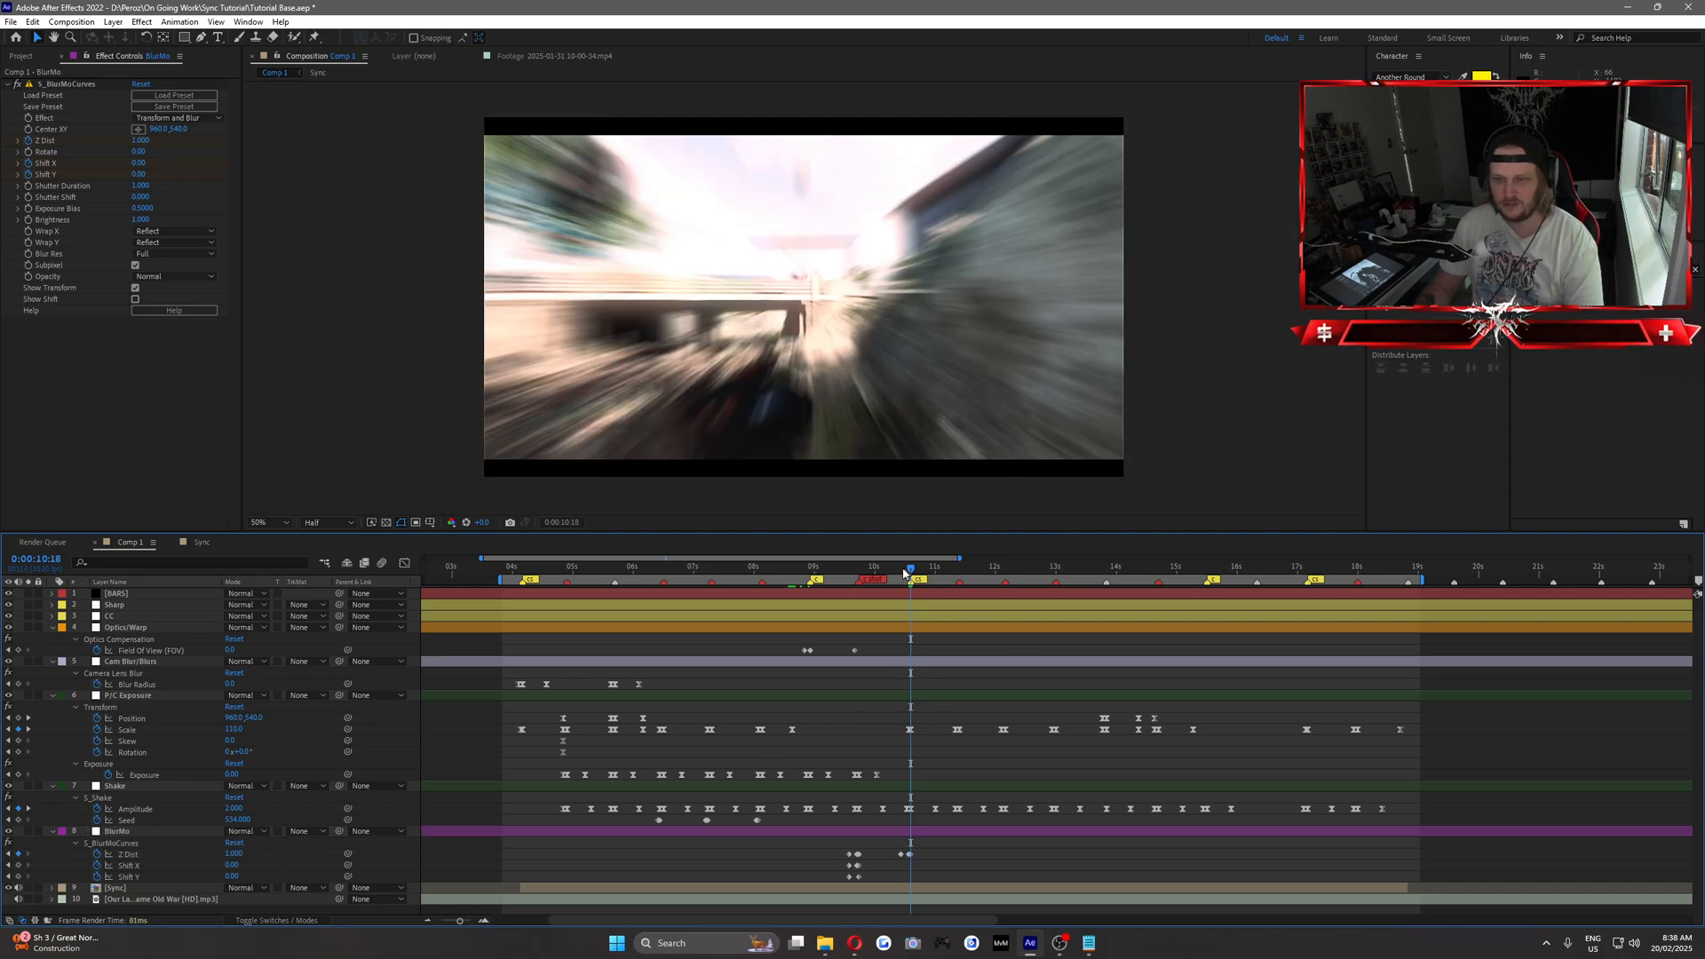
# End the work area at 0:00:10:18 and play back the montage to review the effects and transitions.
pyautogui.moveTo(905, 574); pyautogui.dragTo(912, 650)
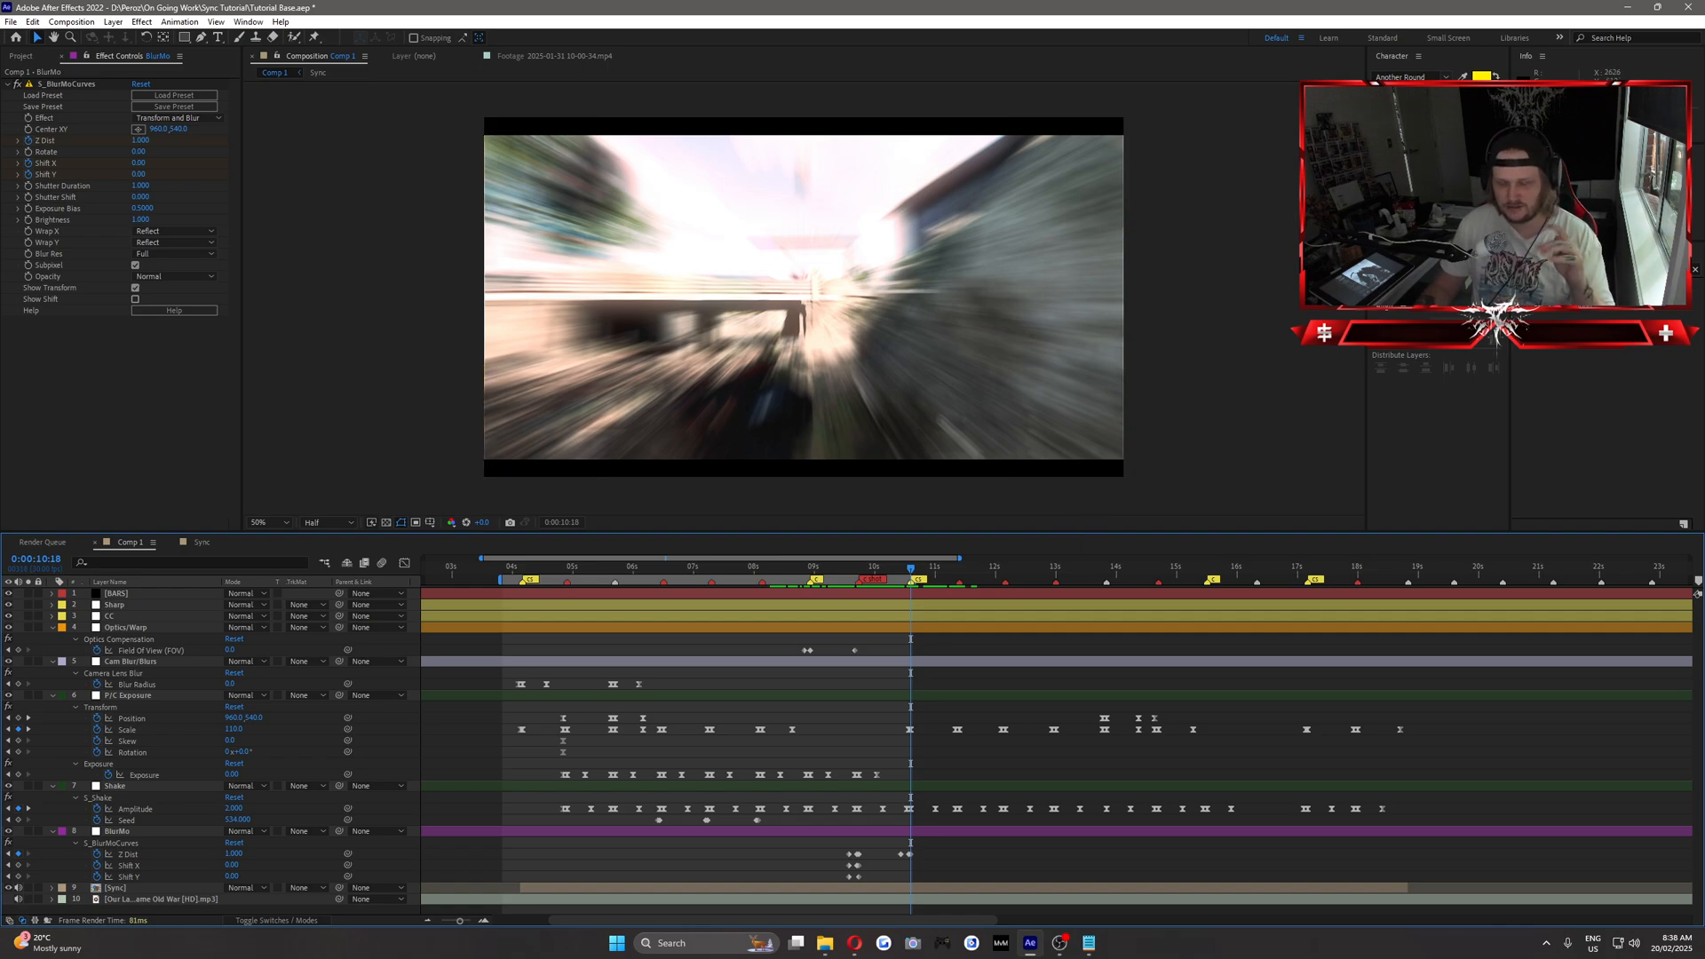
pyautogui.press('space')
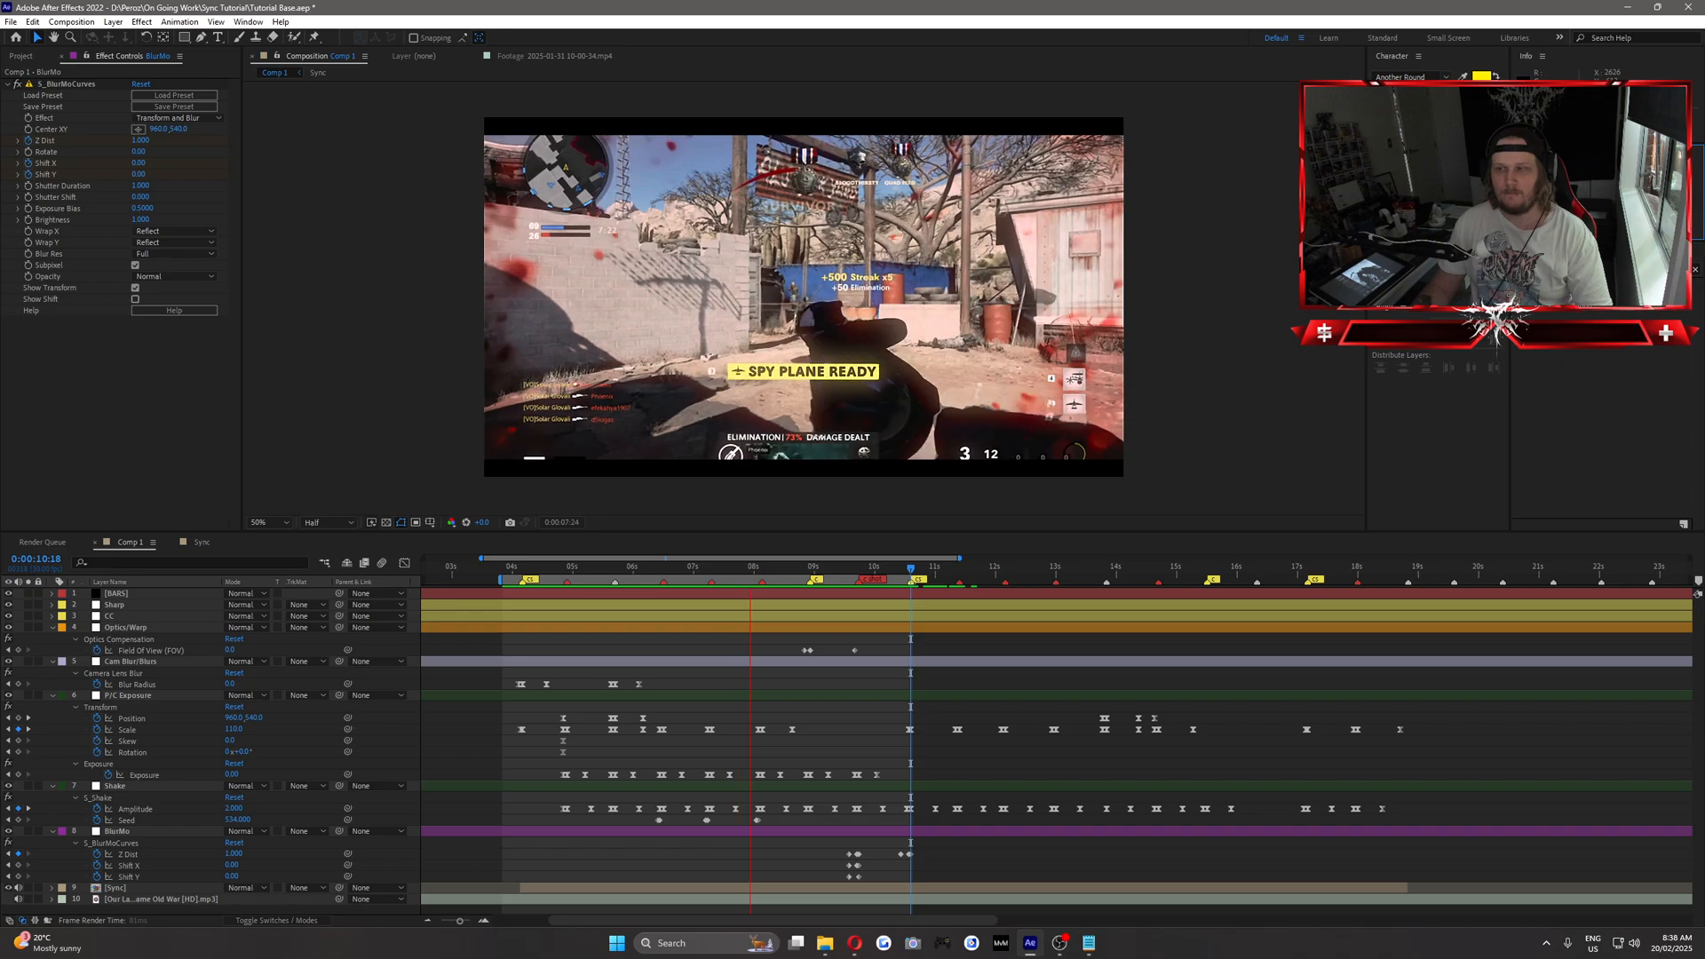
pyautogui.press('space')
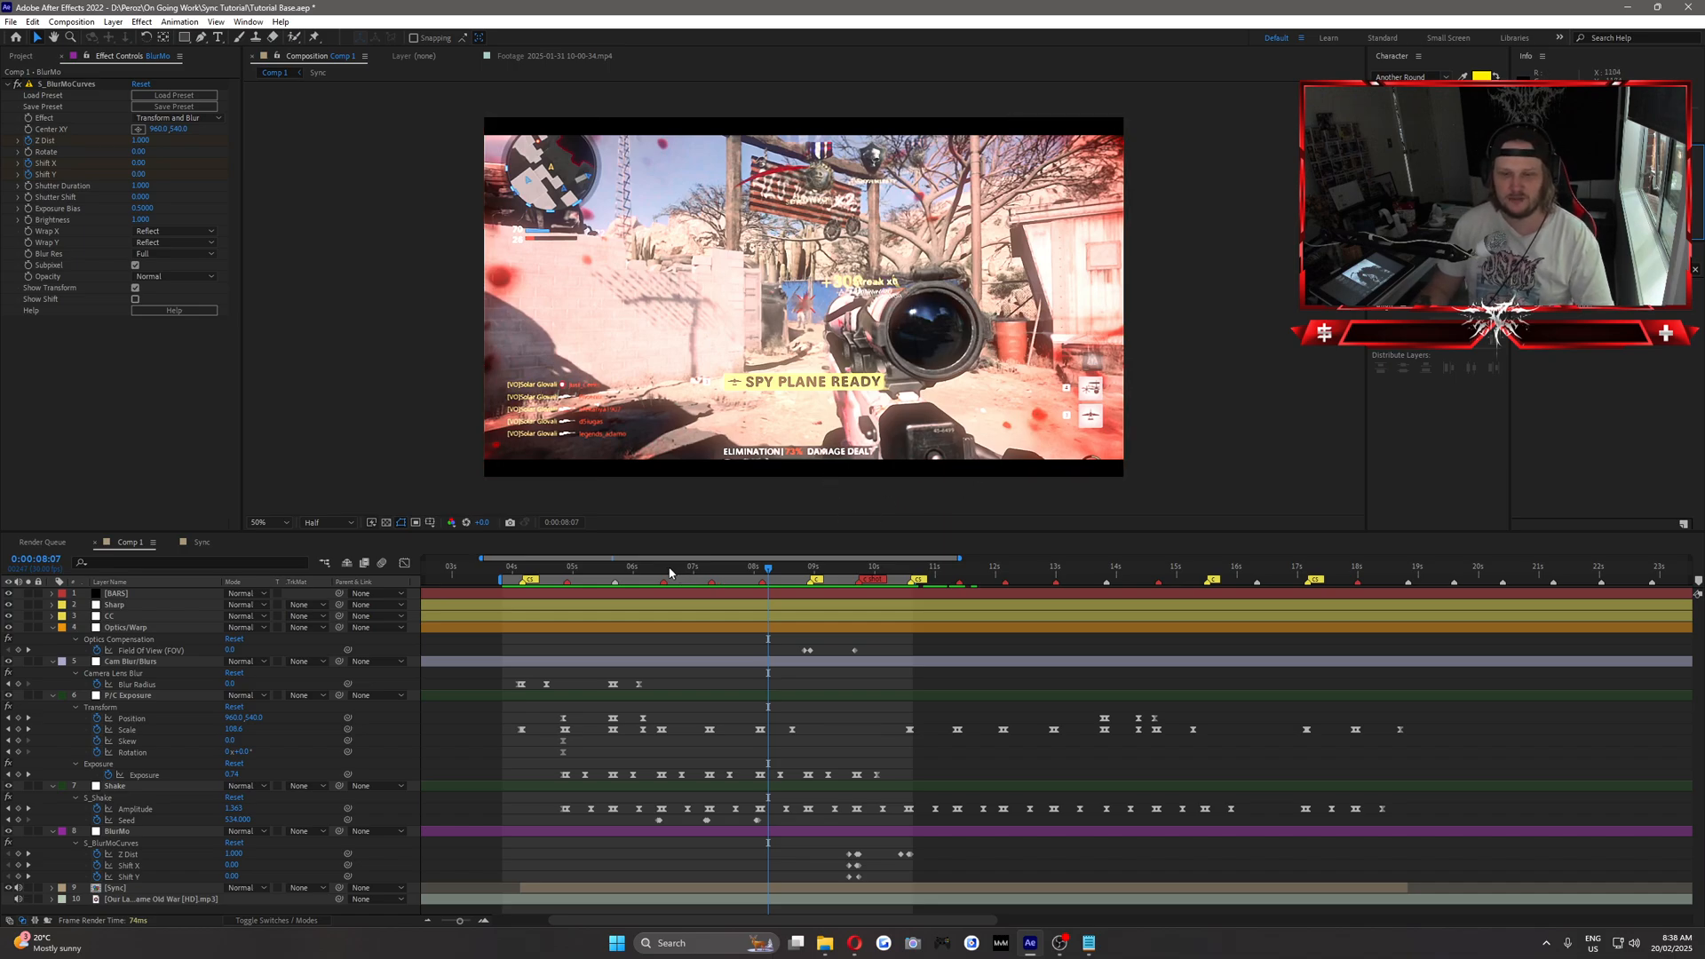
pyautogui.moveTo(646, 571); pyautogui.dragTo(564, 568)
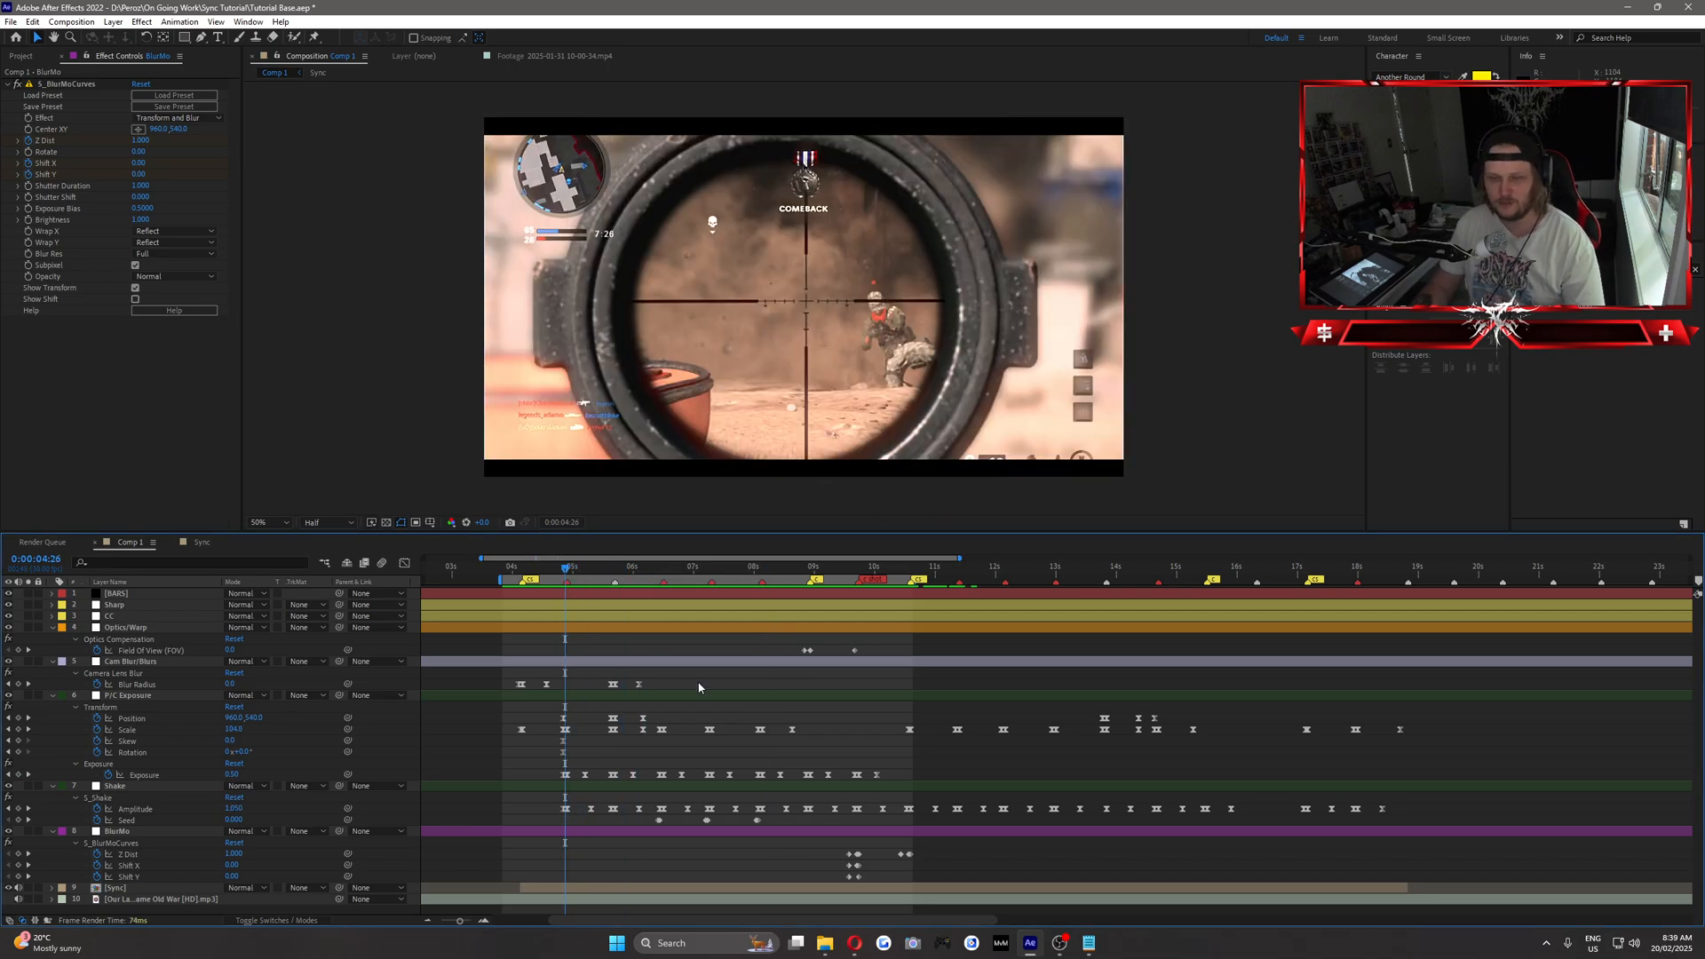
pyautogui.press('space')
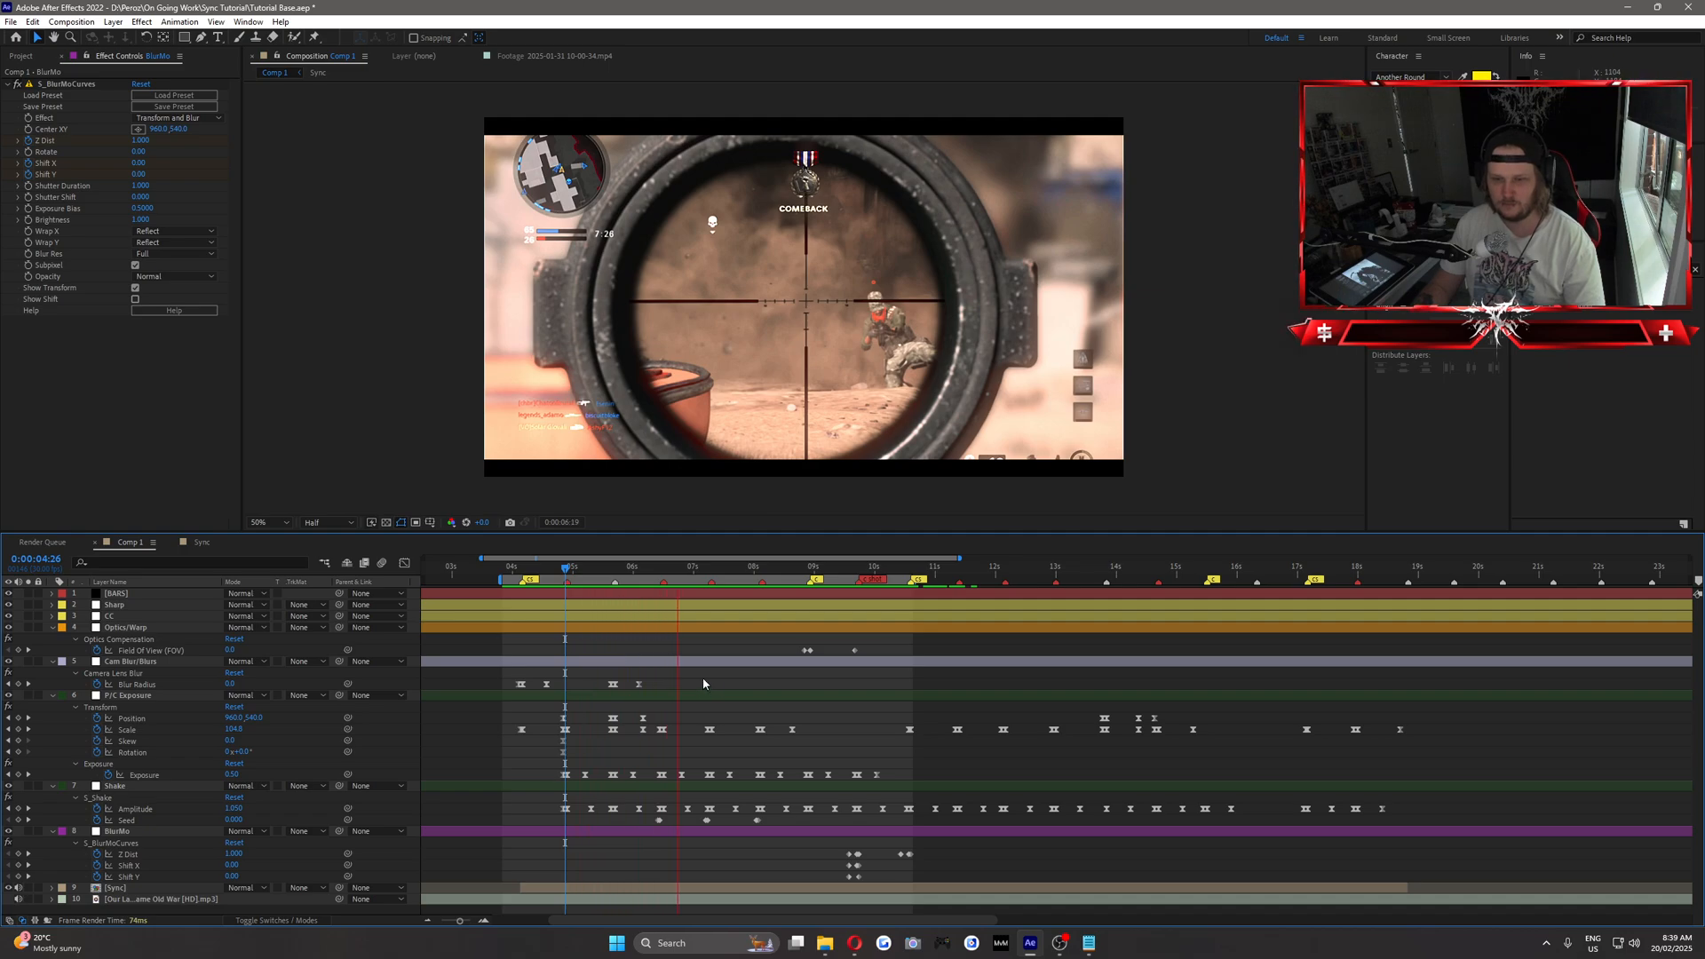
pyautogui.click(664, 570)
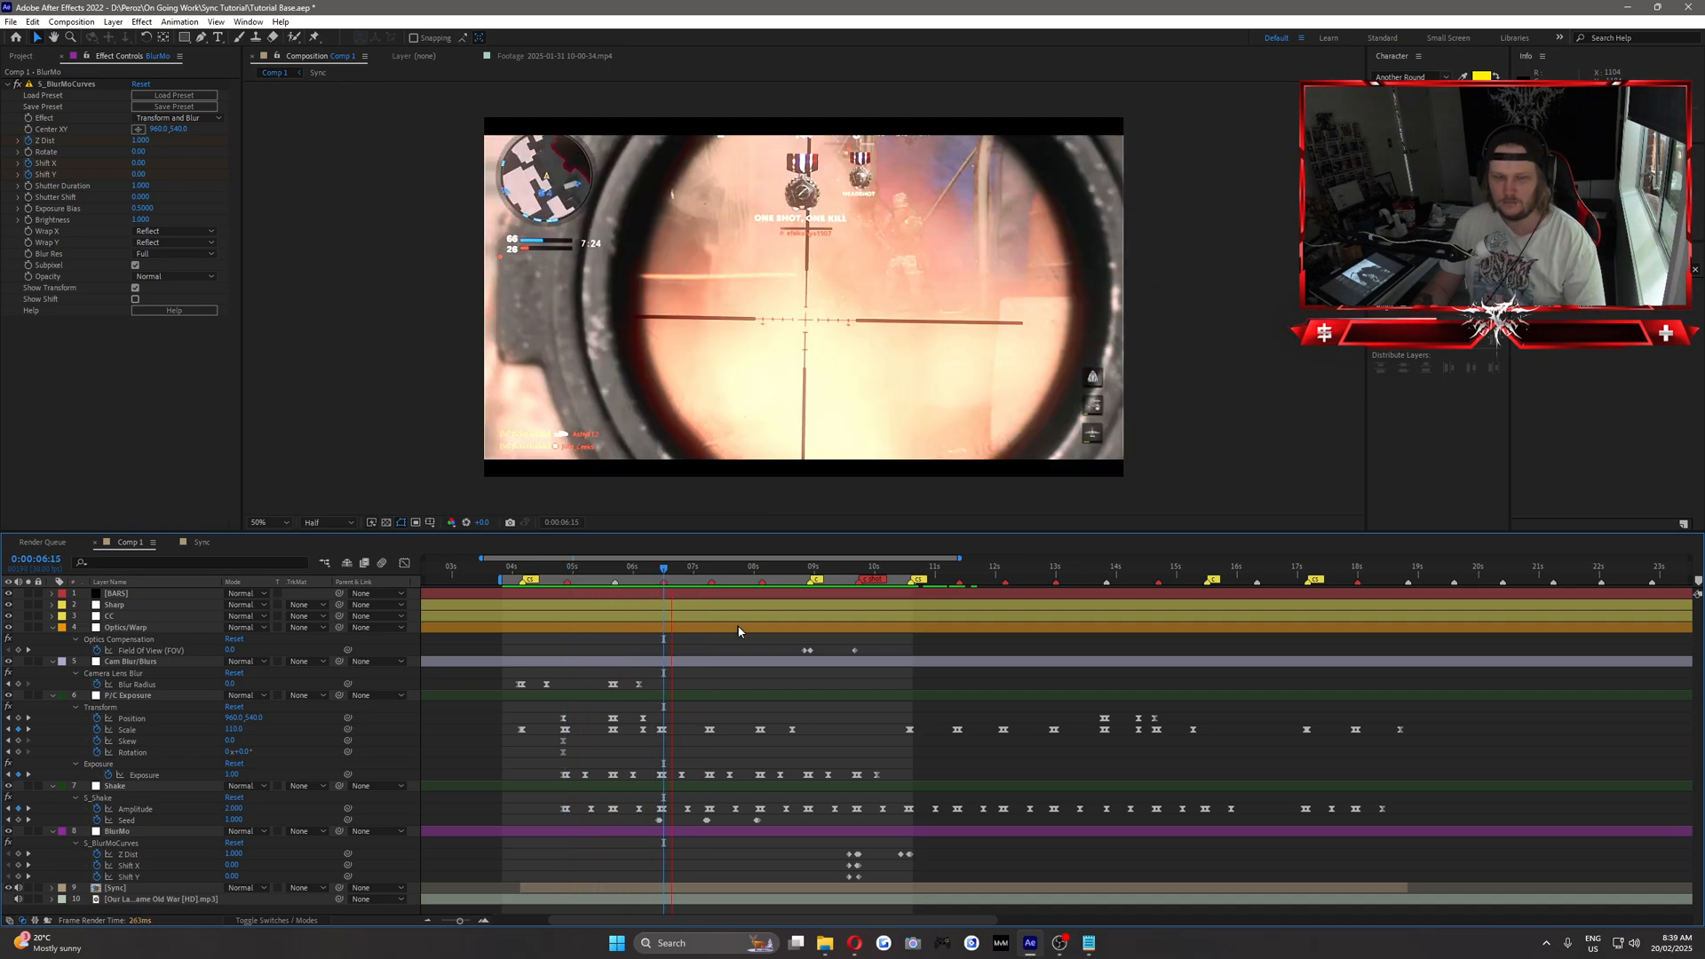
# Create a black solid named "Fades" above the Sharp layer and set its opacity to 0%.
pyautogui.click(123, 605)
pyautogui.click(112, 22)
pyautogui.moveTo(178, 38)
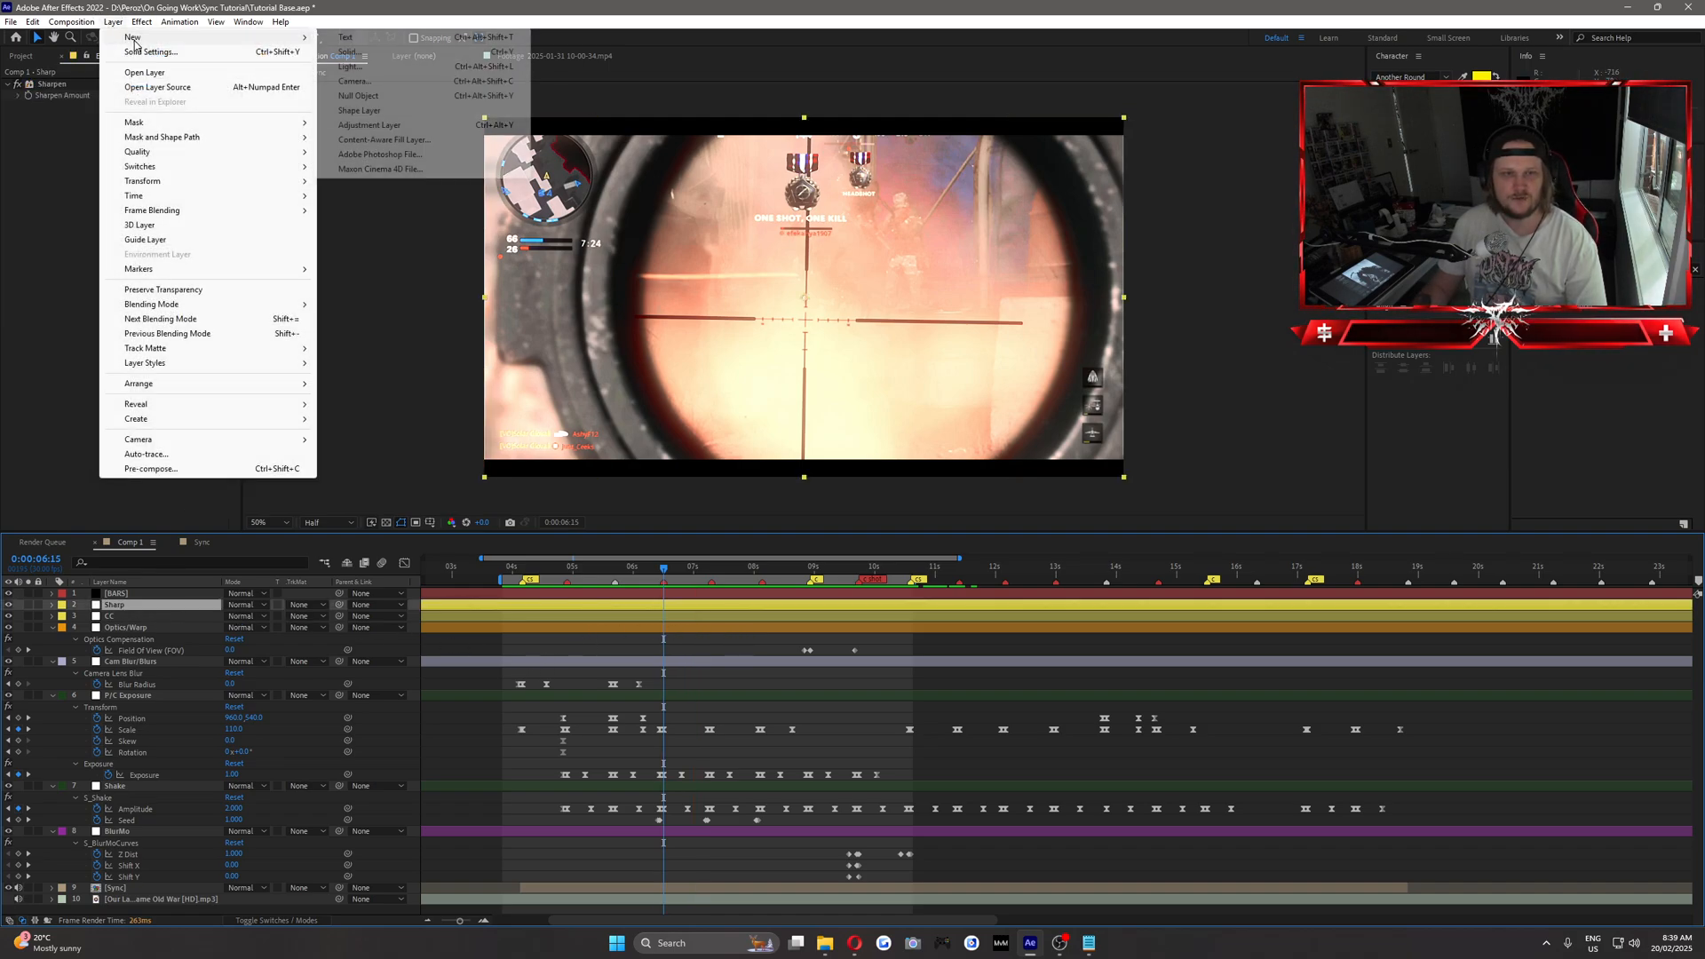
pyautogui.click(384, 52)
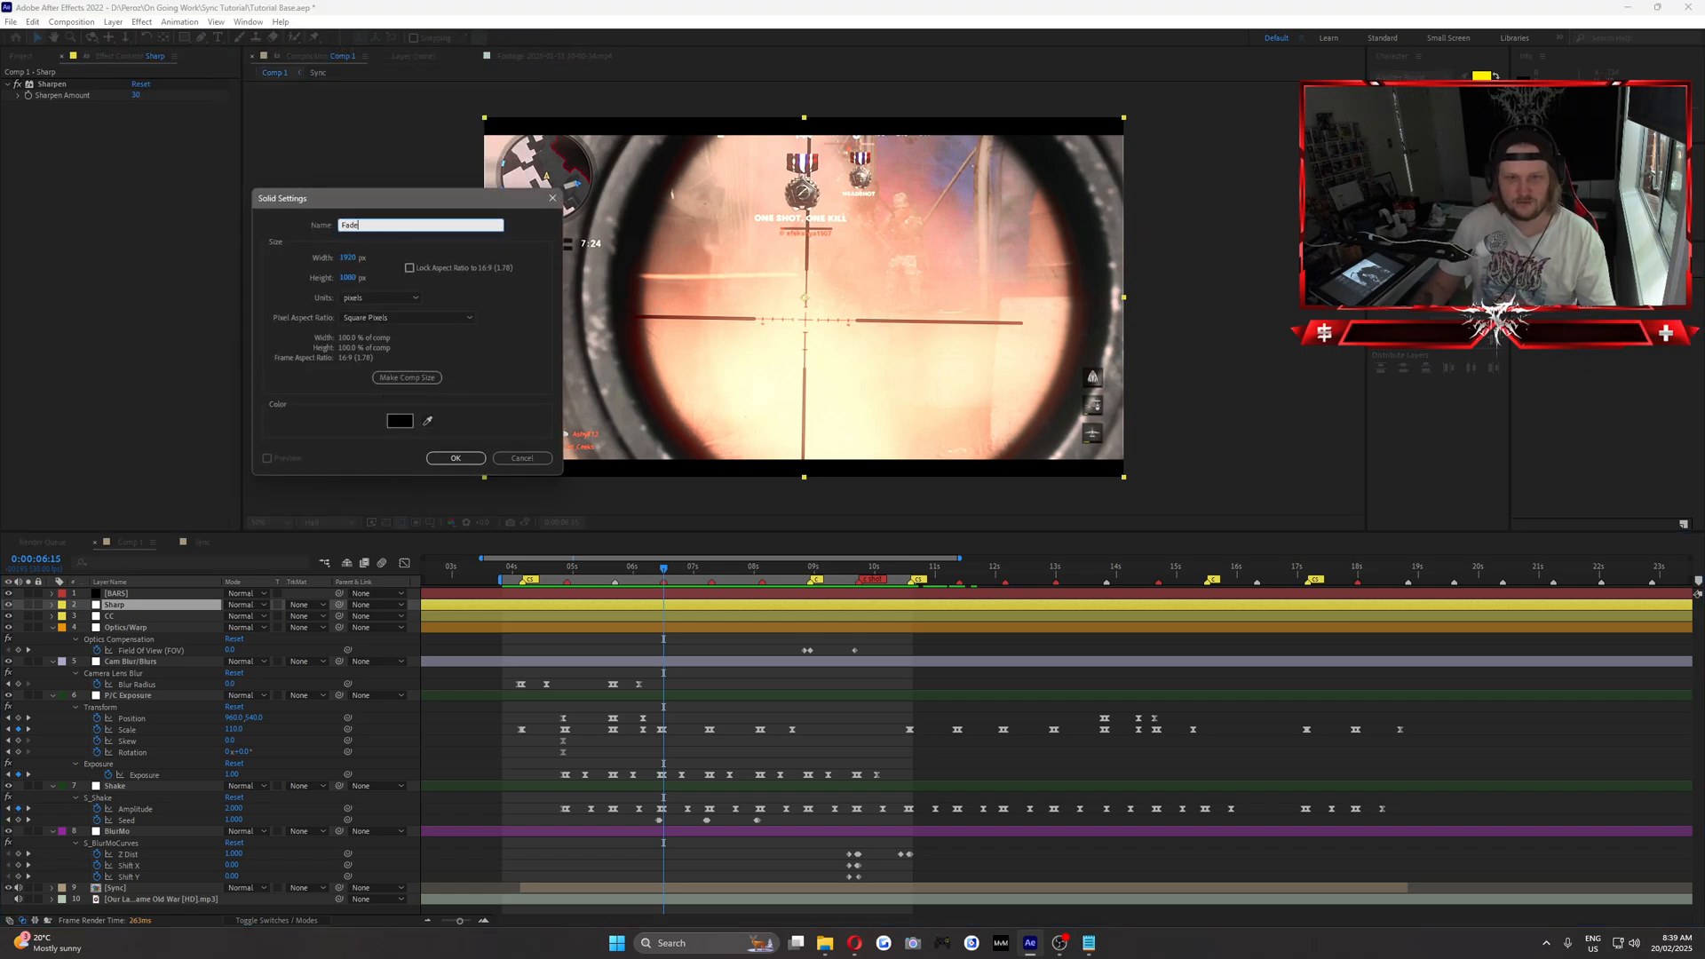
pyautogui.click(455, 457)
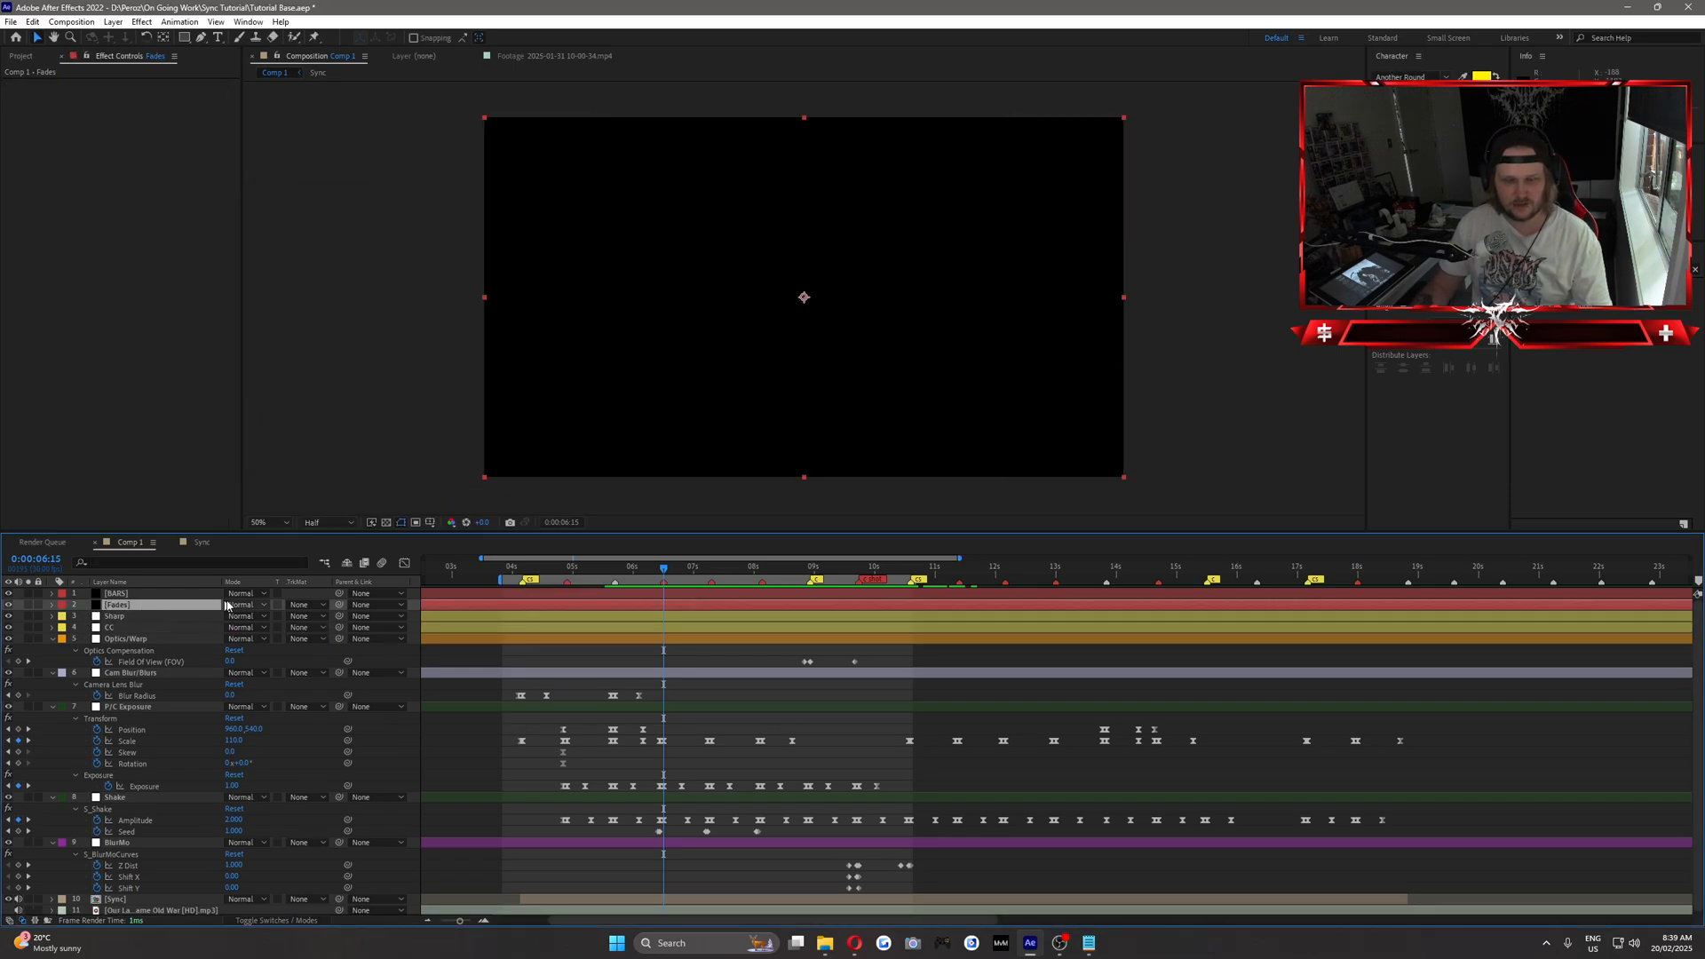
pyautogui.press('t')
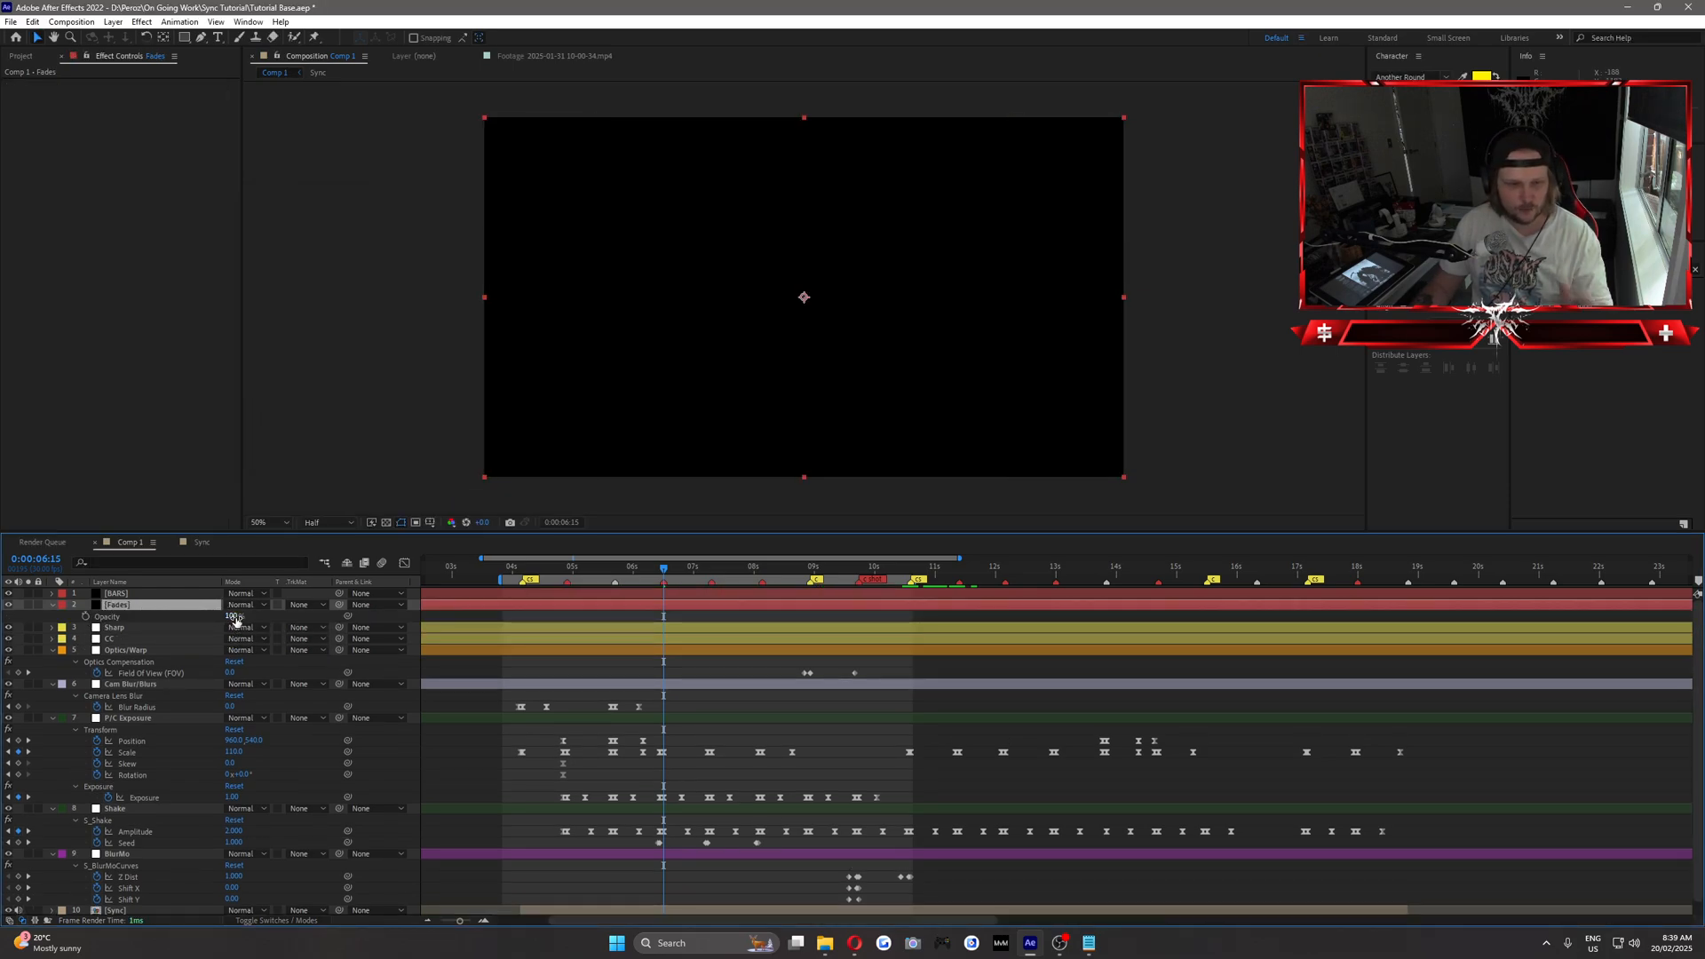
pyautogui.moveTo(236, 621); pyautogui.dragTo(142, 620)
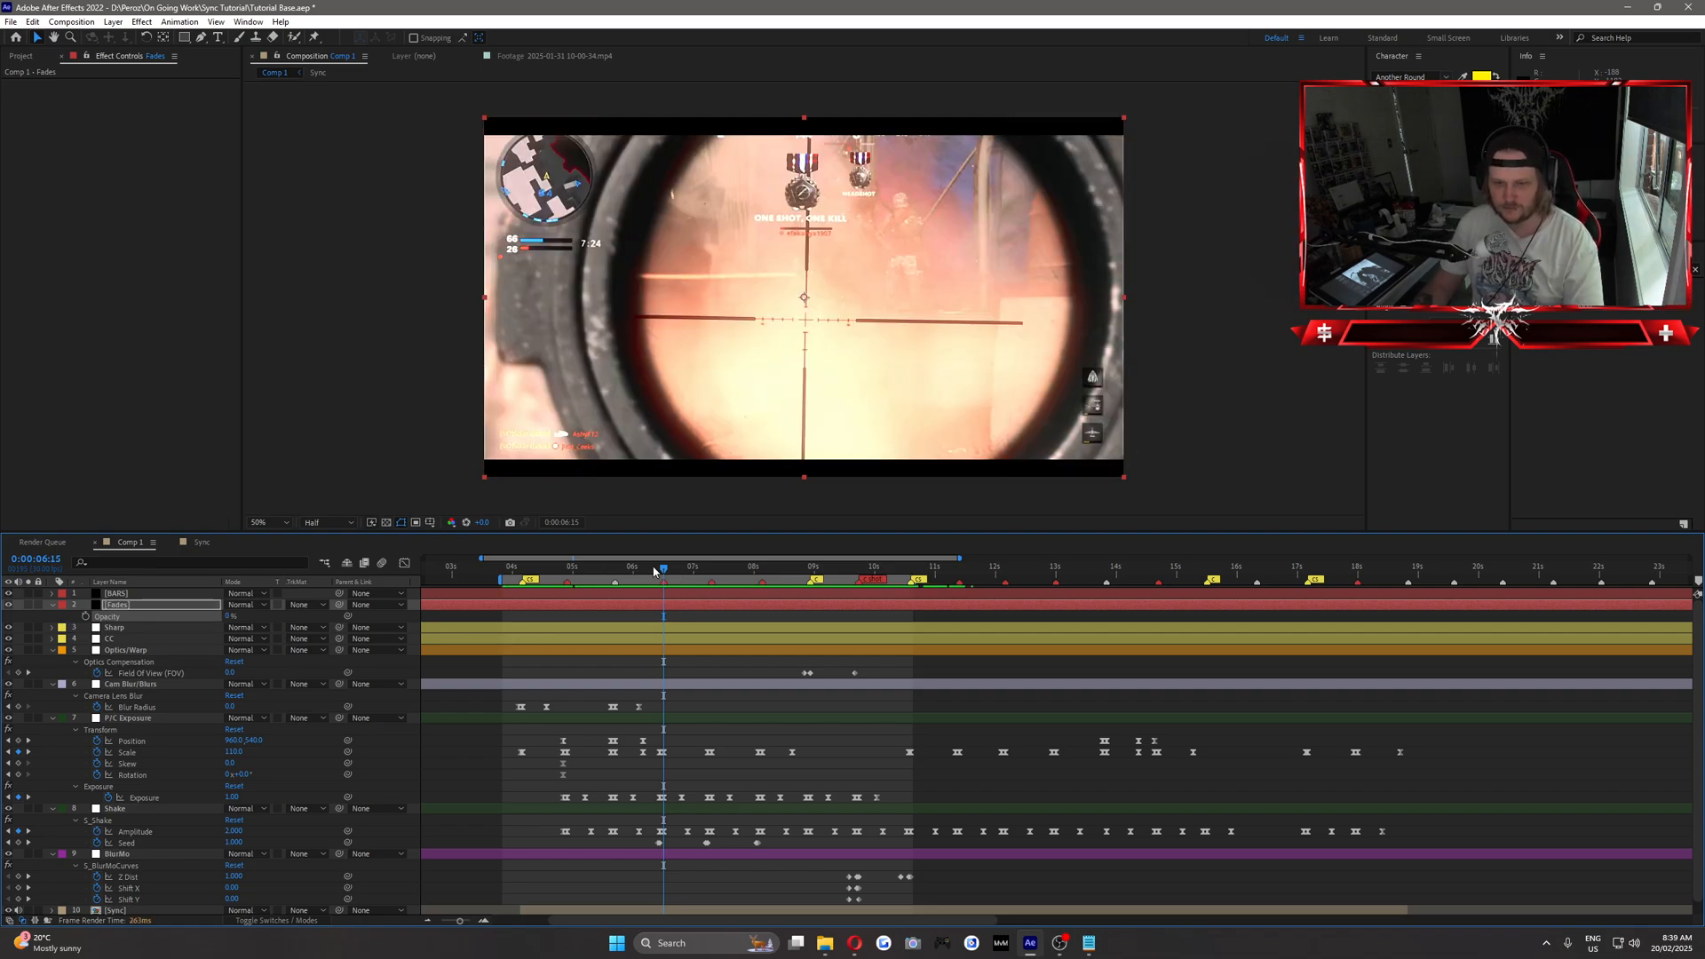
# Play back the section from 0:00:06:00 to find where the black fades should start before the shot.
pyautogui.moveTo(654, 572); pyautogui.dragTo(633, 573)
pyautogui.press('space')
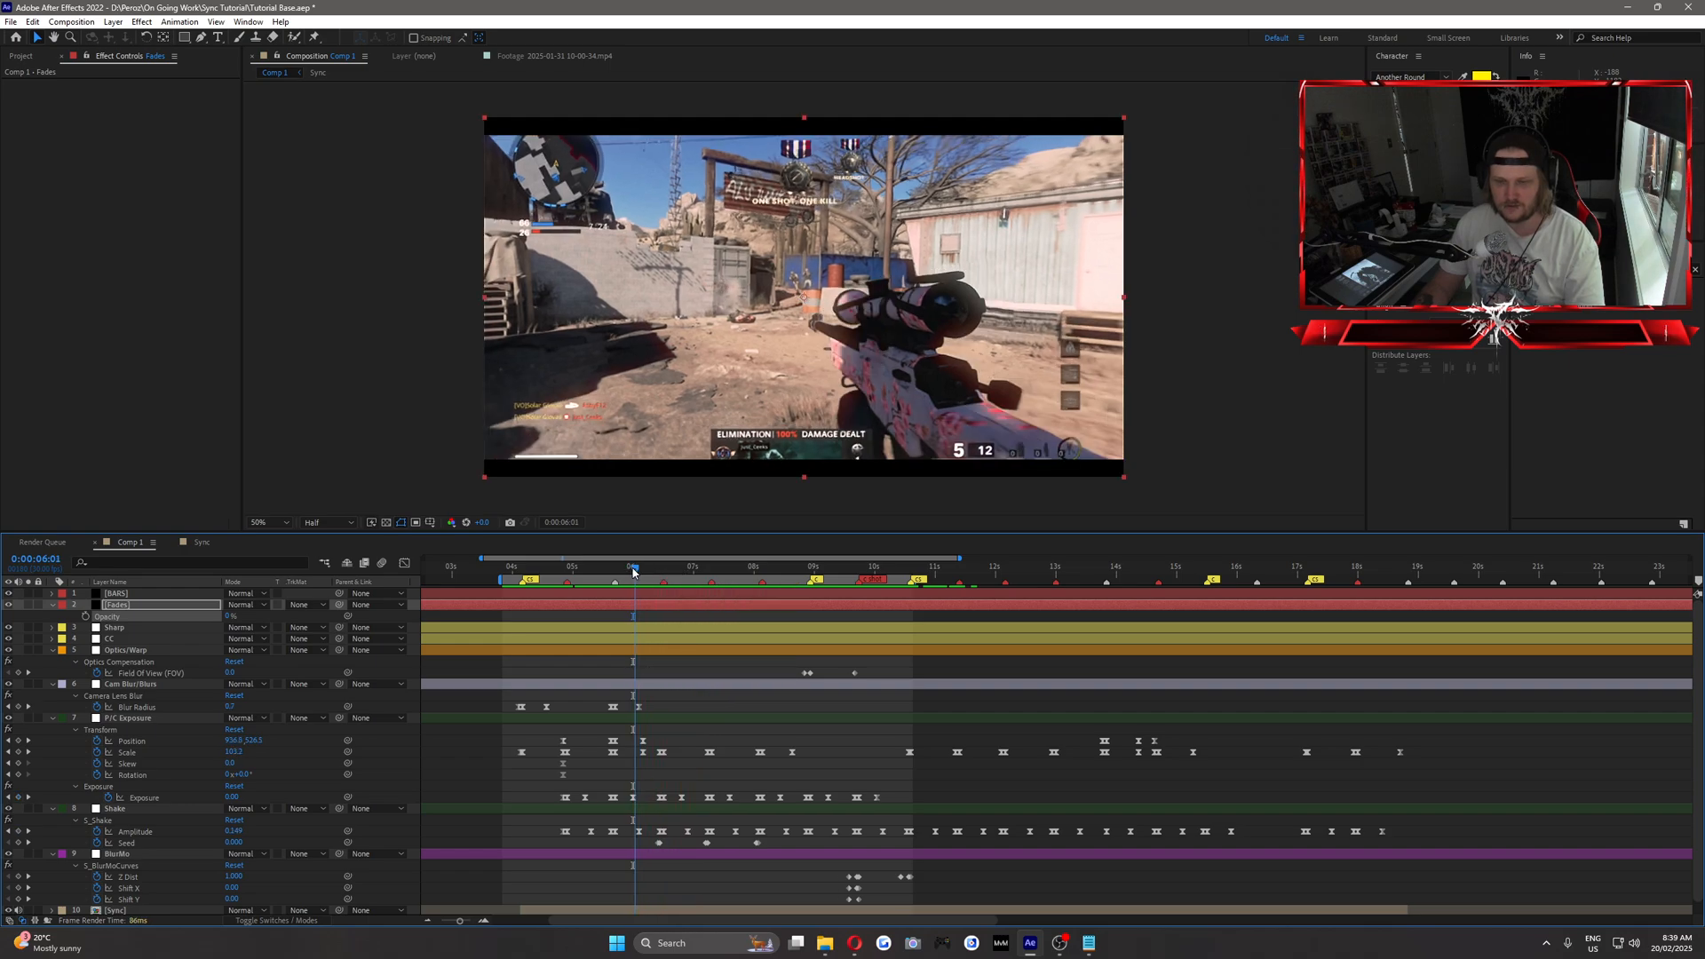
pyautogui.press('space')
pyautogui.press('space')
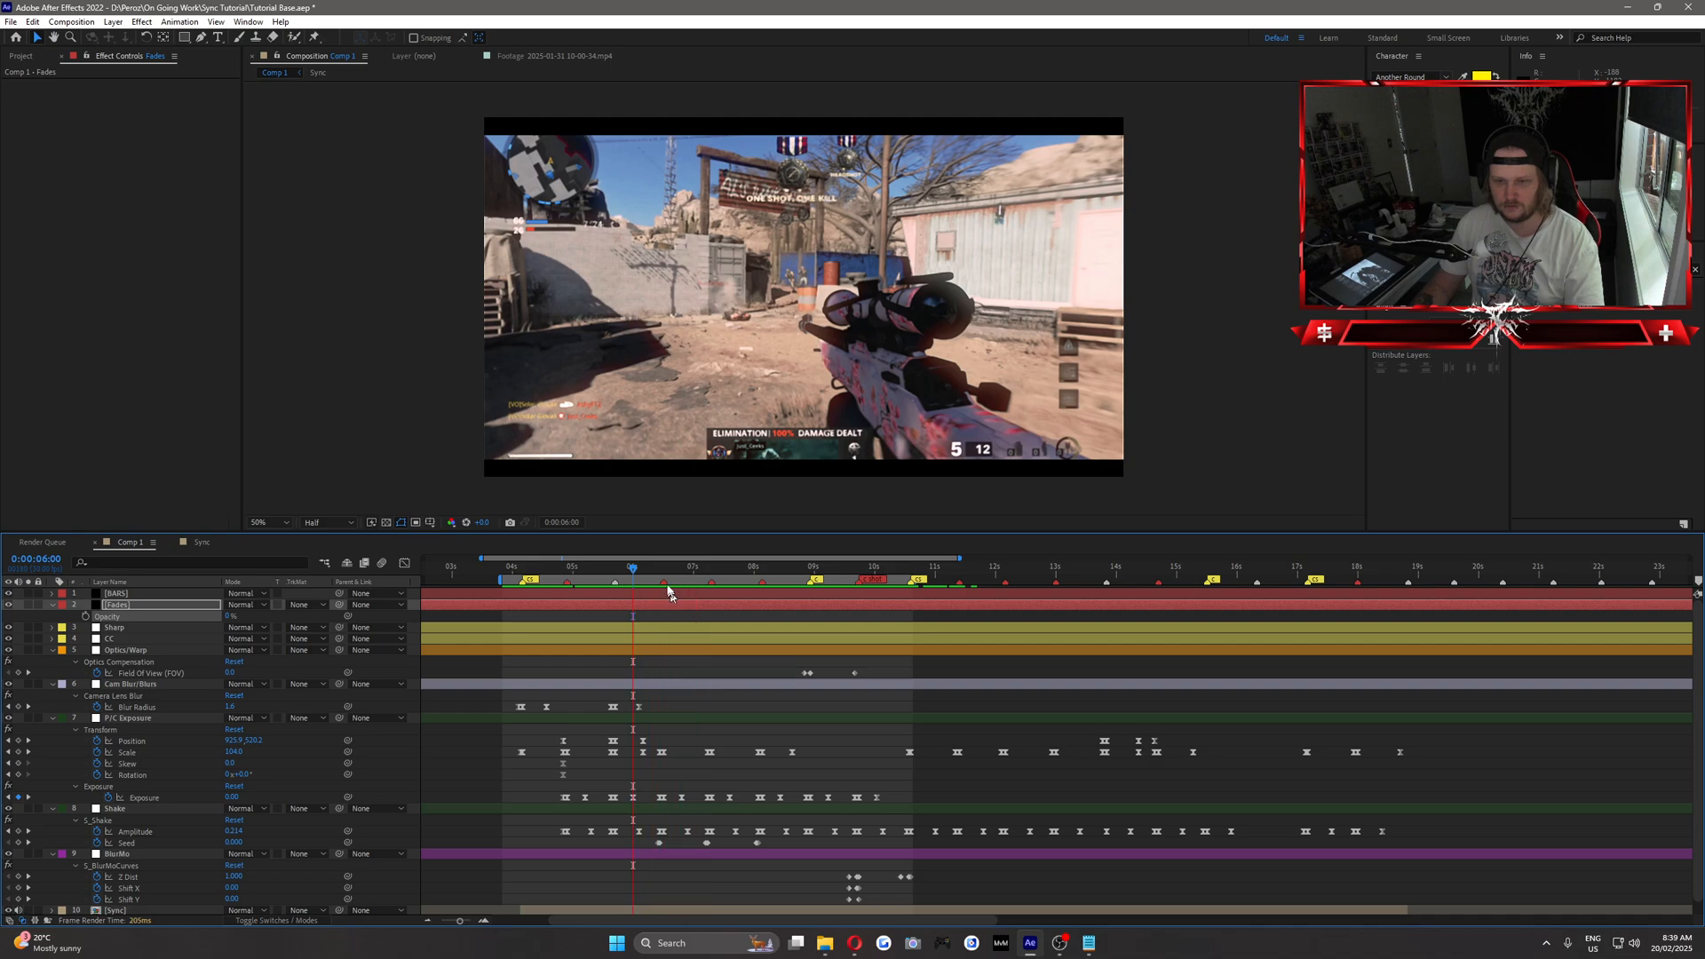
pyautogui.press('space')
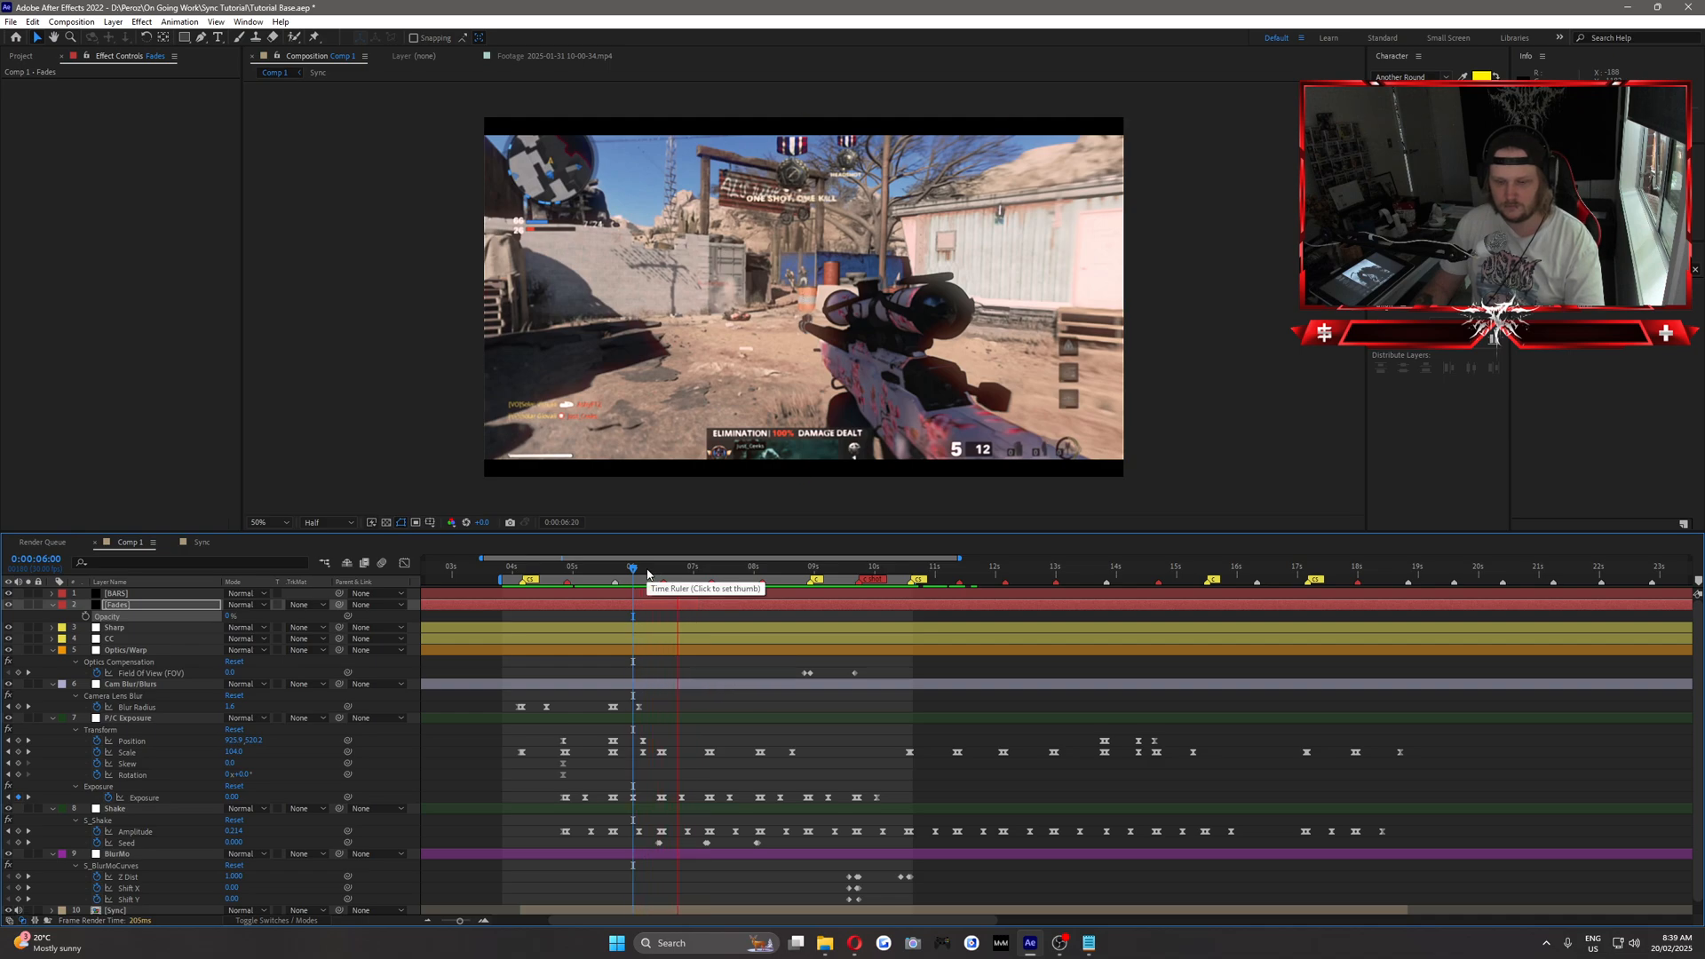
pyautogui.press('space')
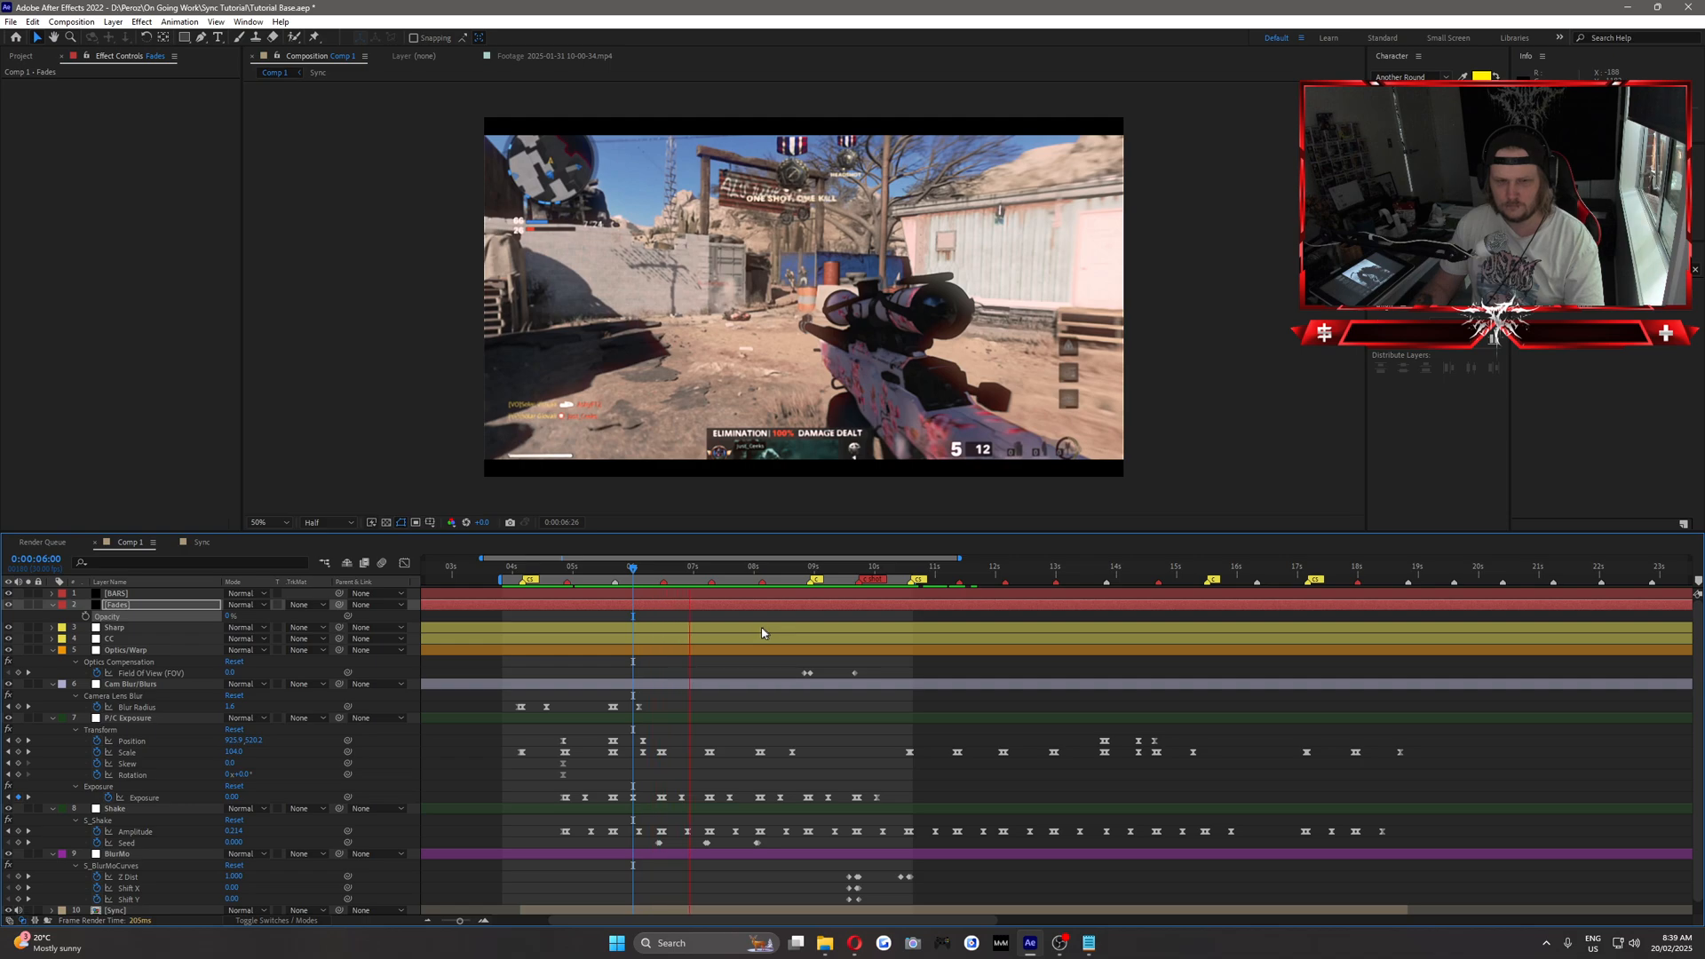
pyautogui.press('space')
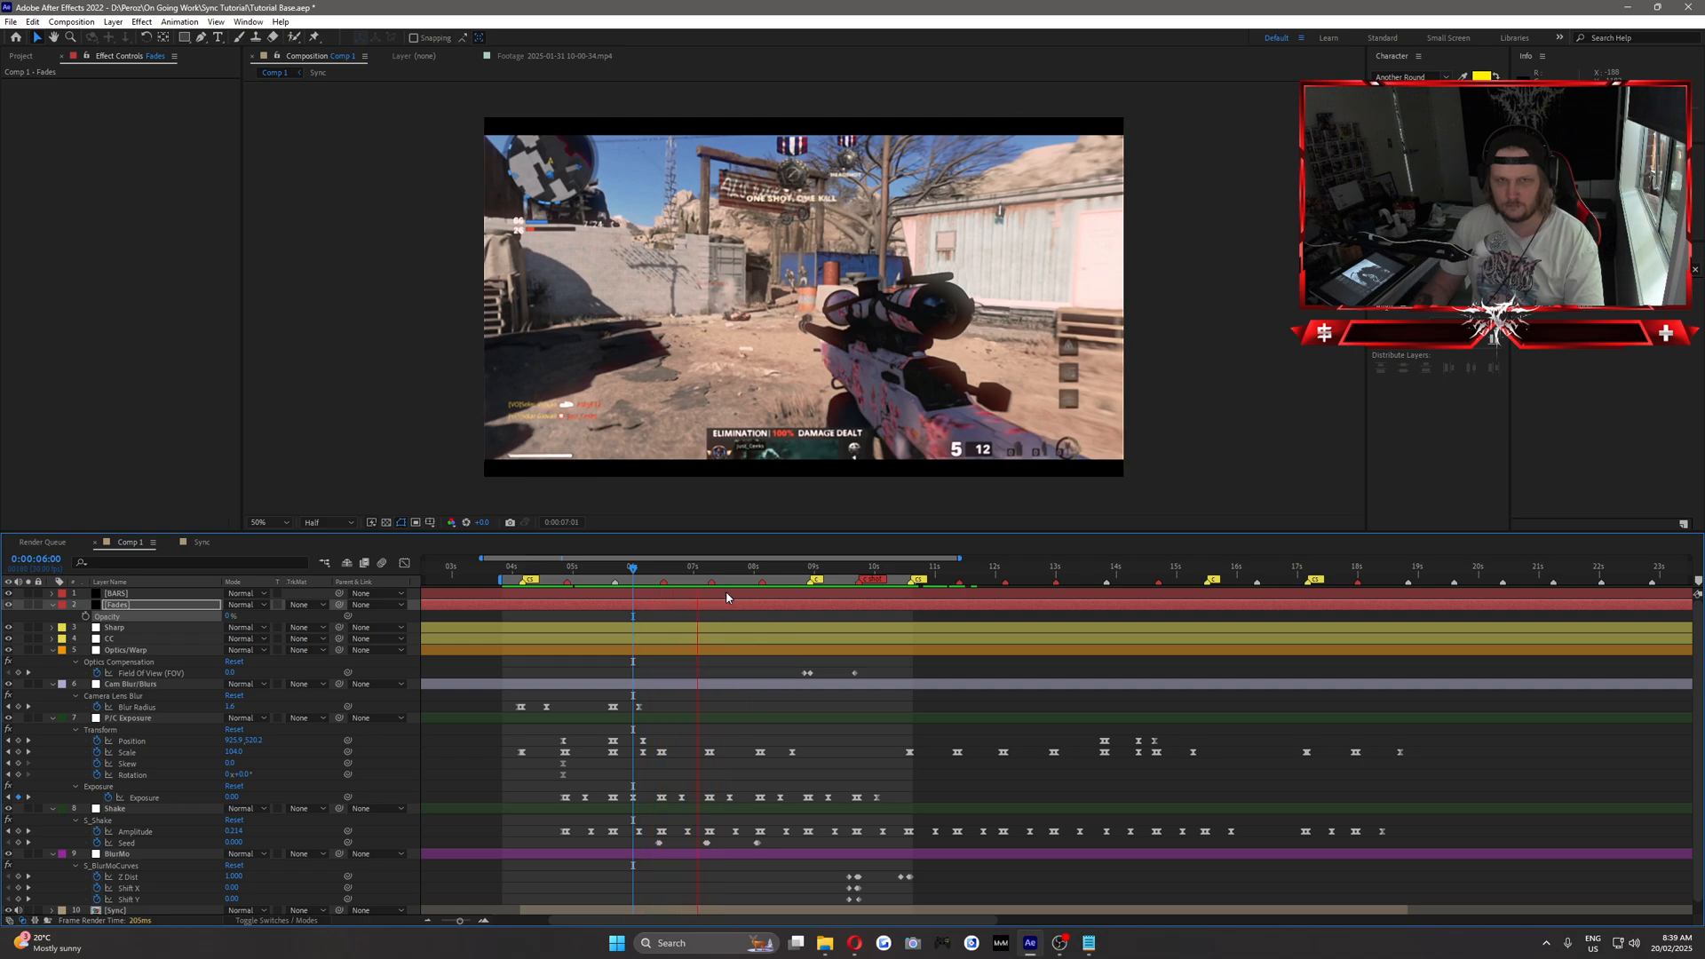
pyautogui.press('space')
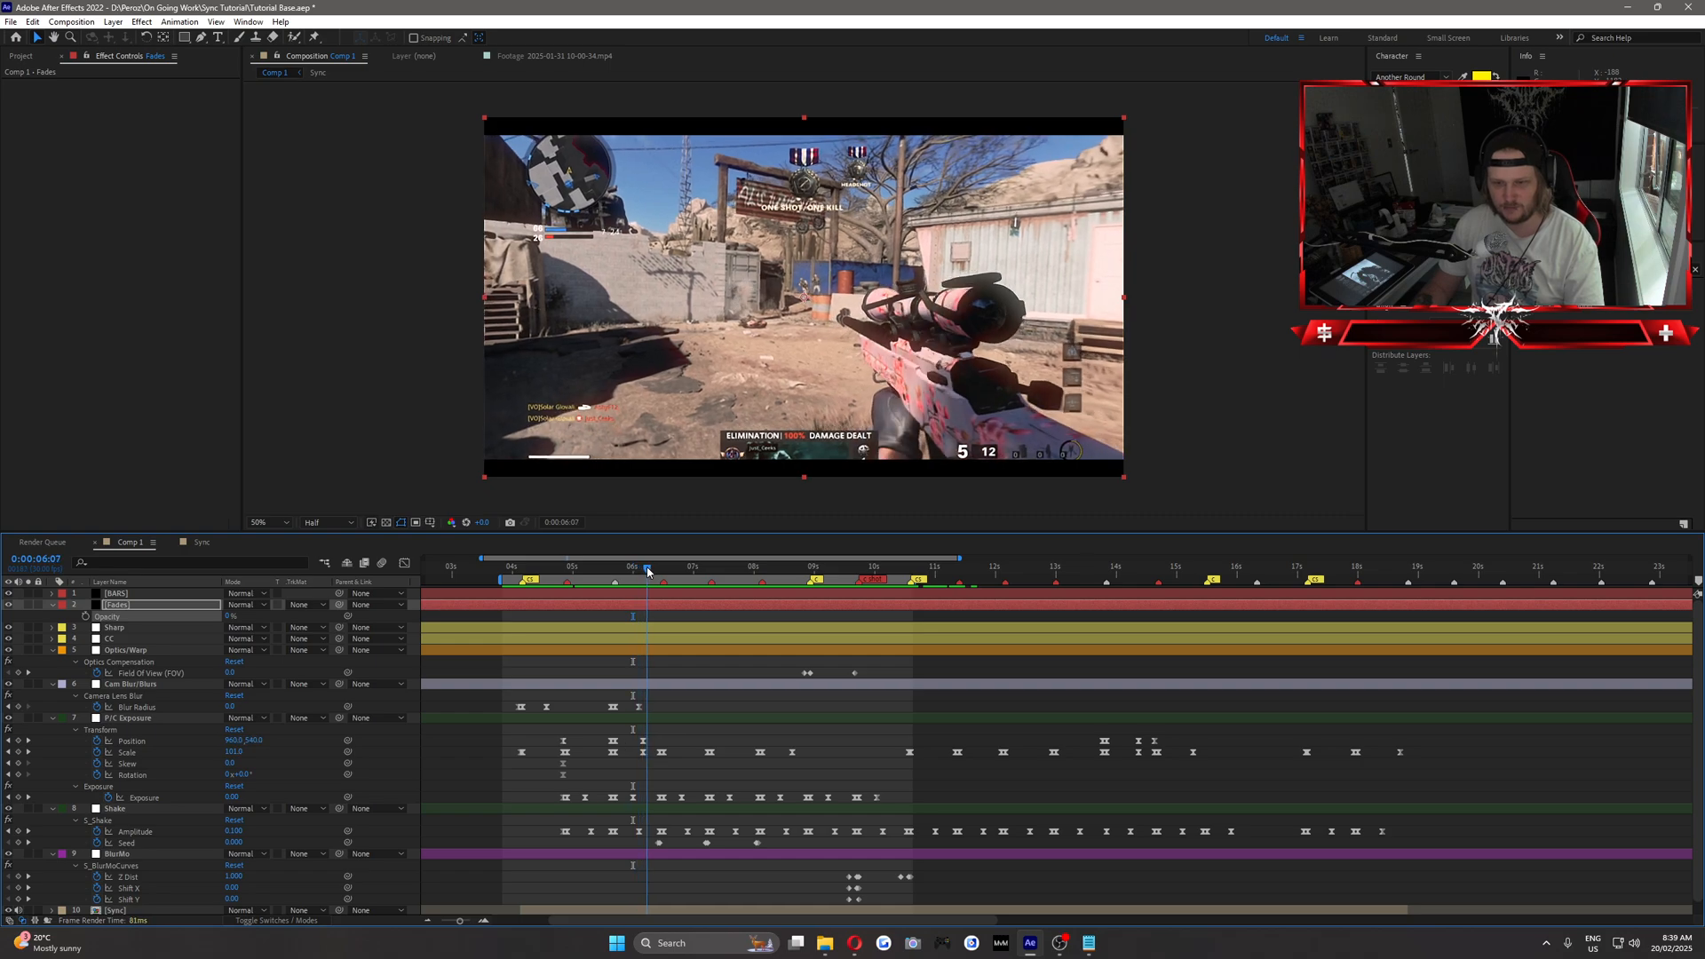
pyautogui.press('space')
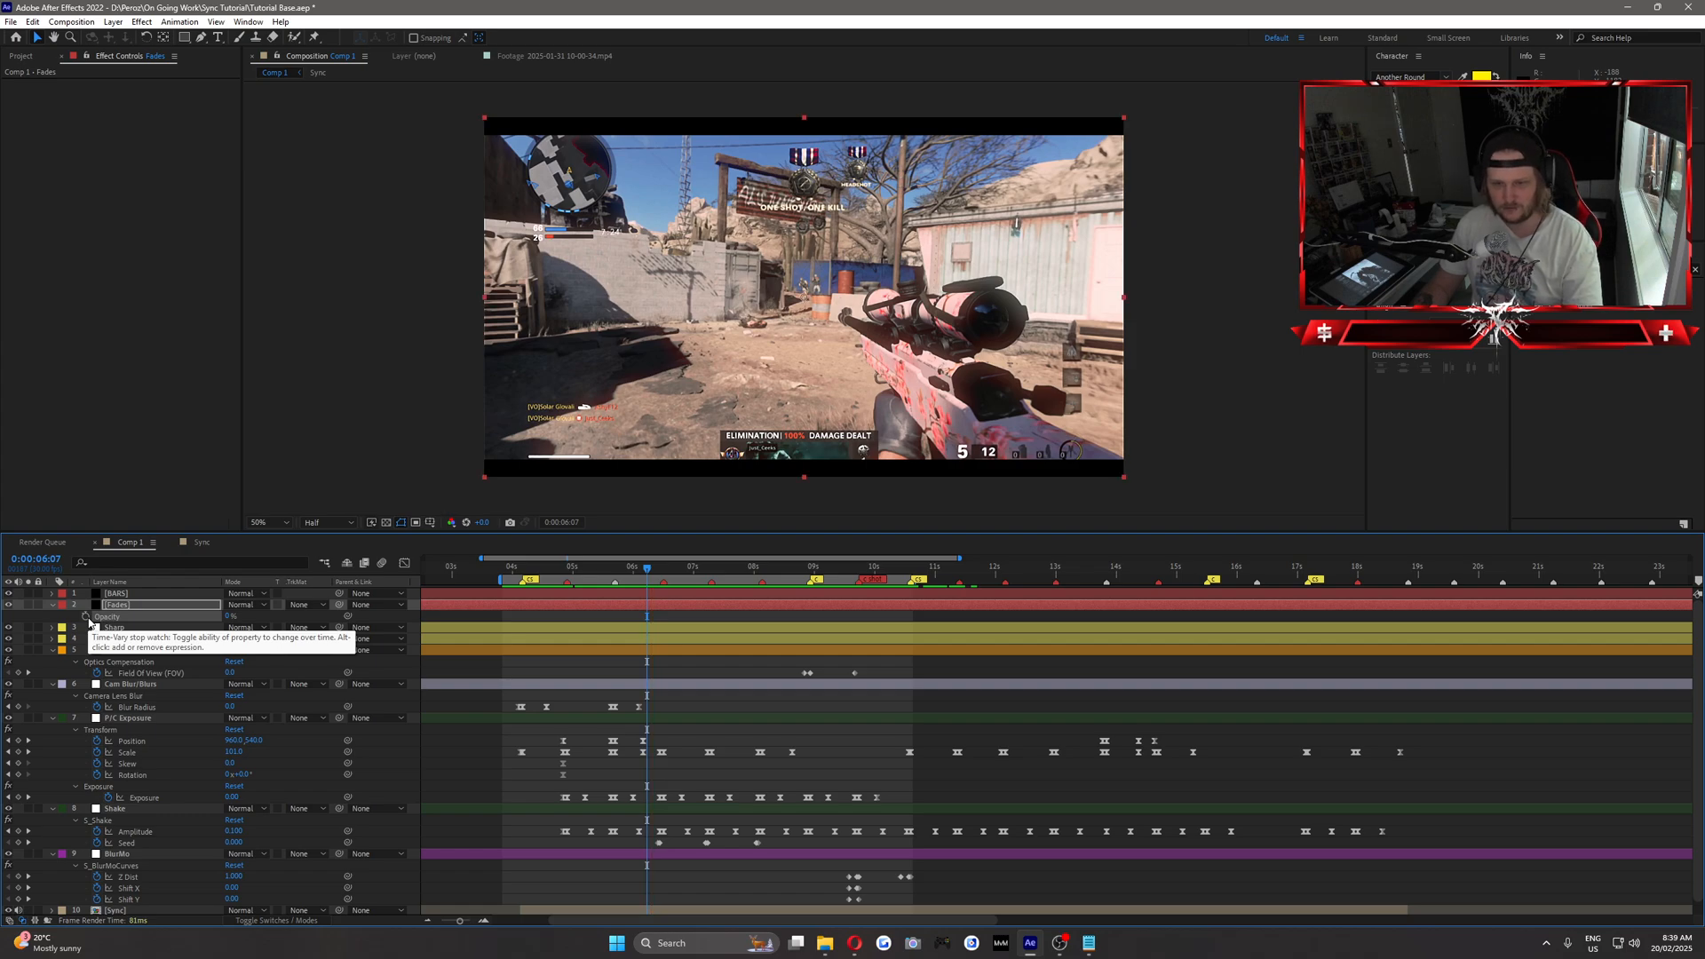
# Start Opacity keyframes on the Fades layer at 0:00:06:09 and add a 0% keyframe at 0:00:06:06.
pyautogui.press('pagedown')
pyautogui.press('pagedown')
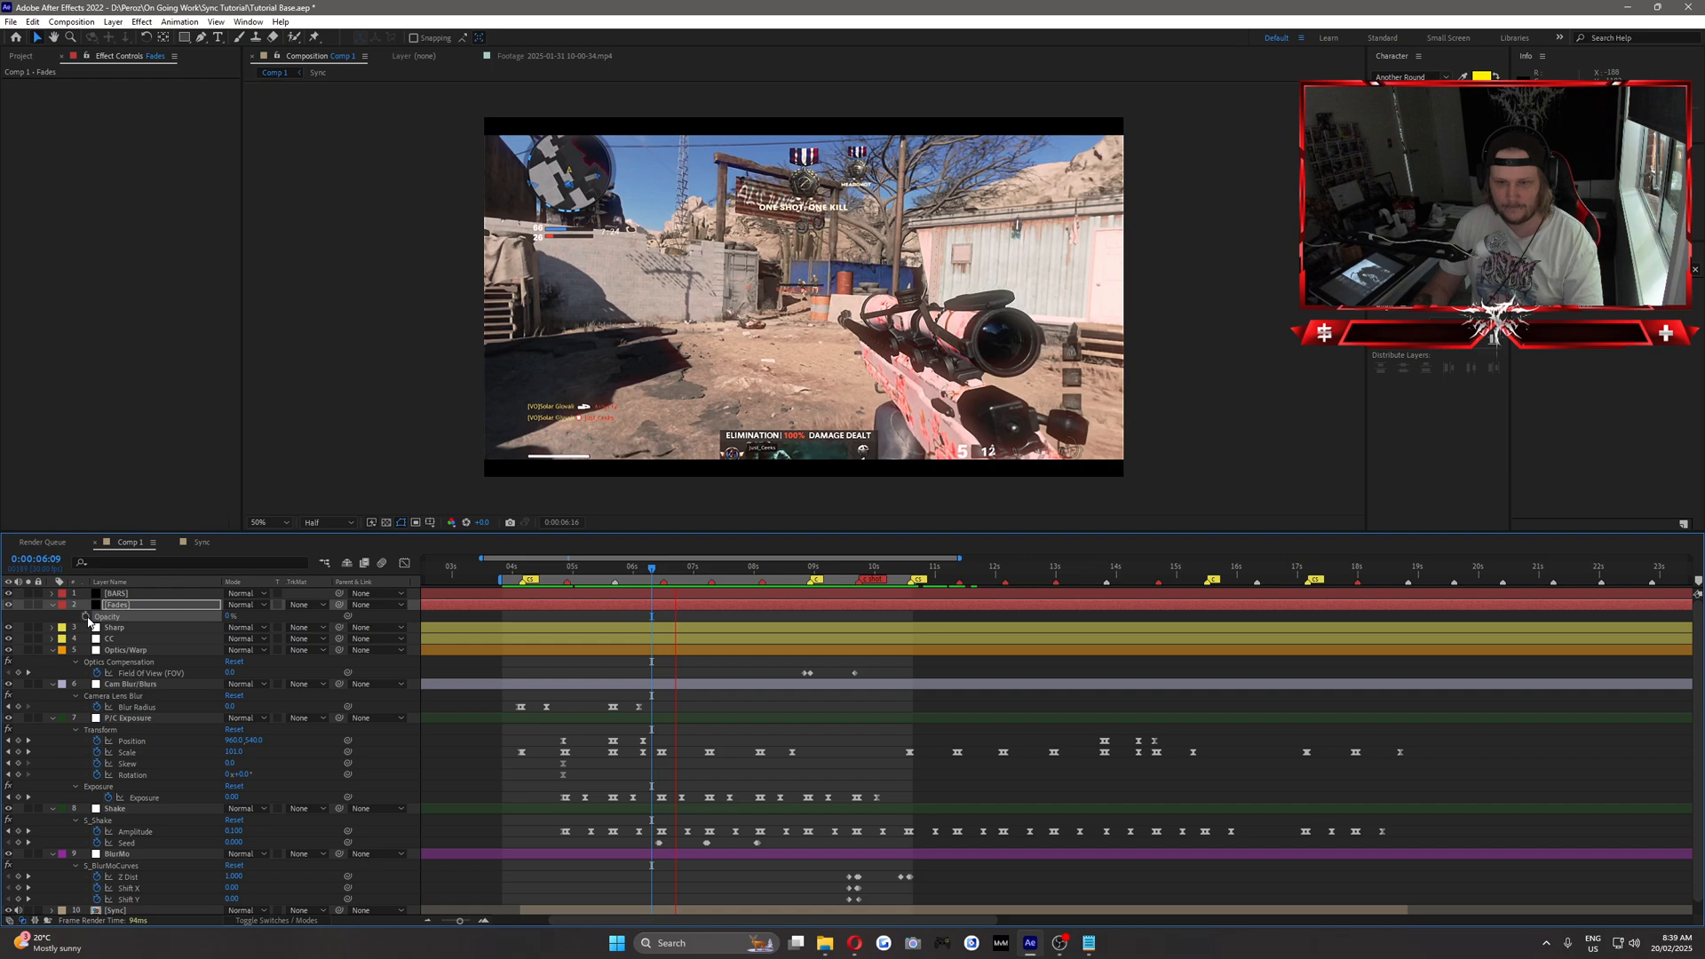
pyautogui.click(87, 617)
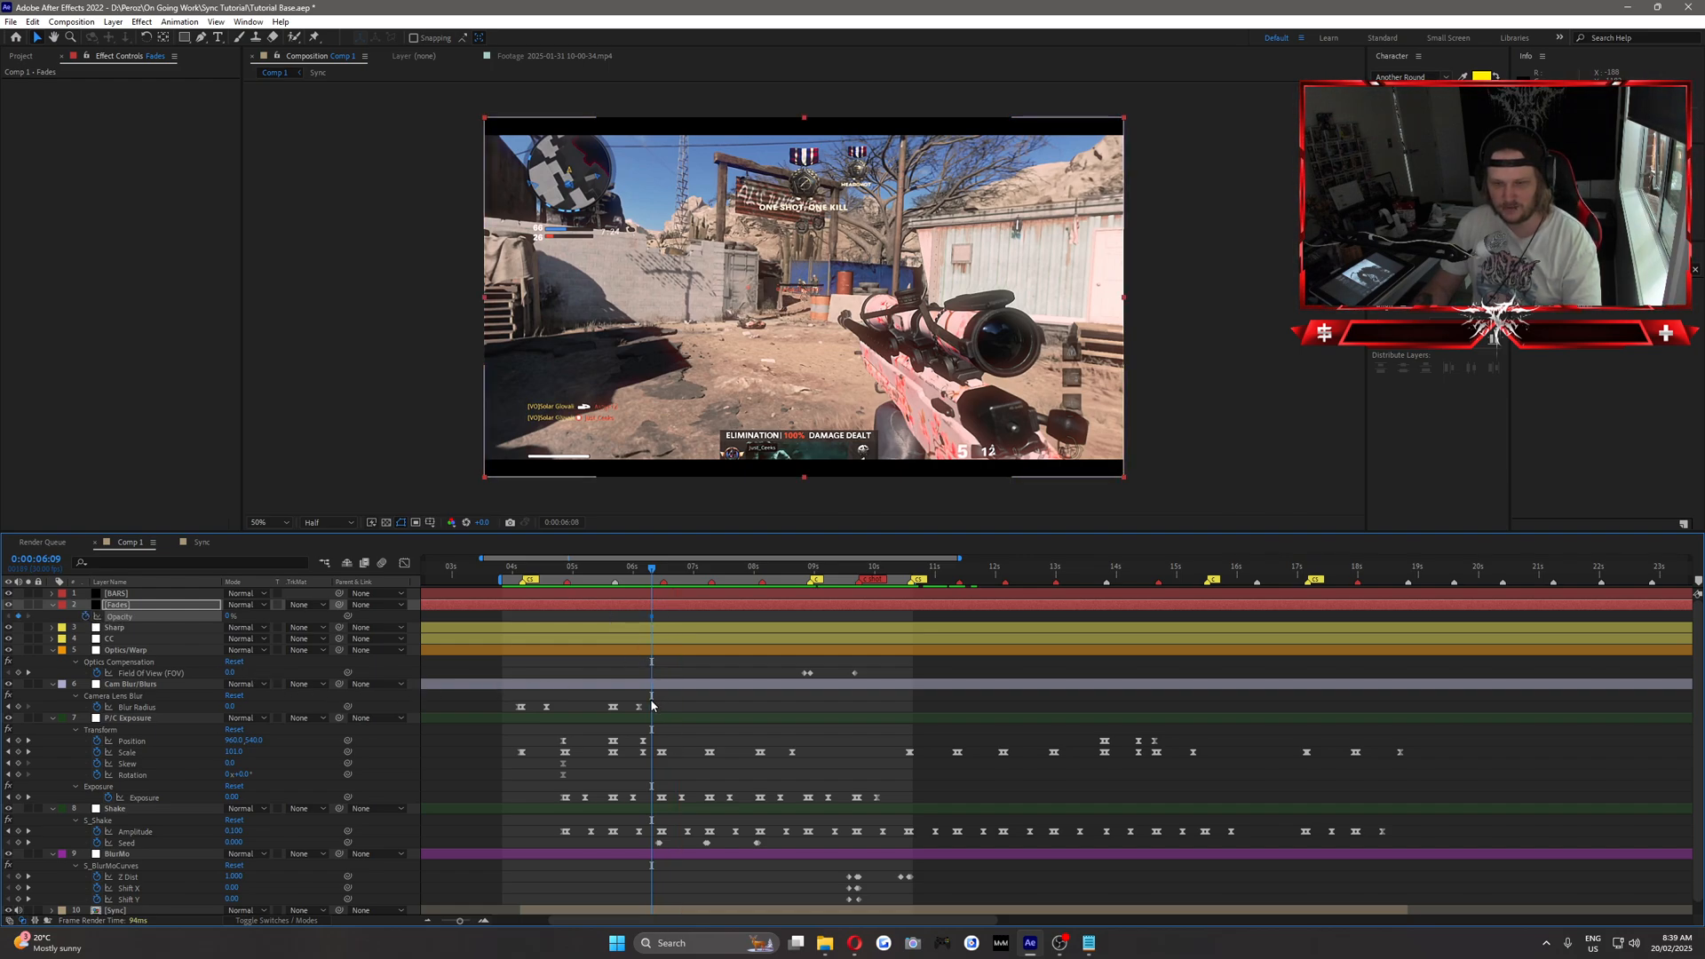
pyautogui.press('pageup')
pyautogui.press('pageup')
pyautogui.press('pageup')
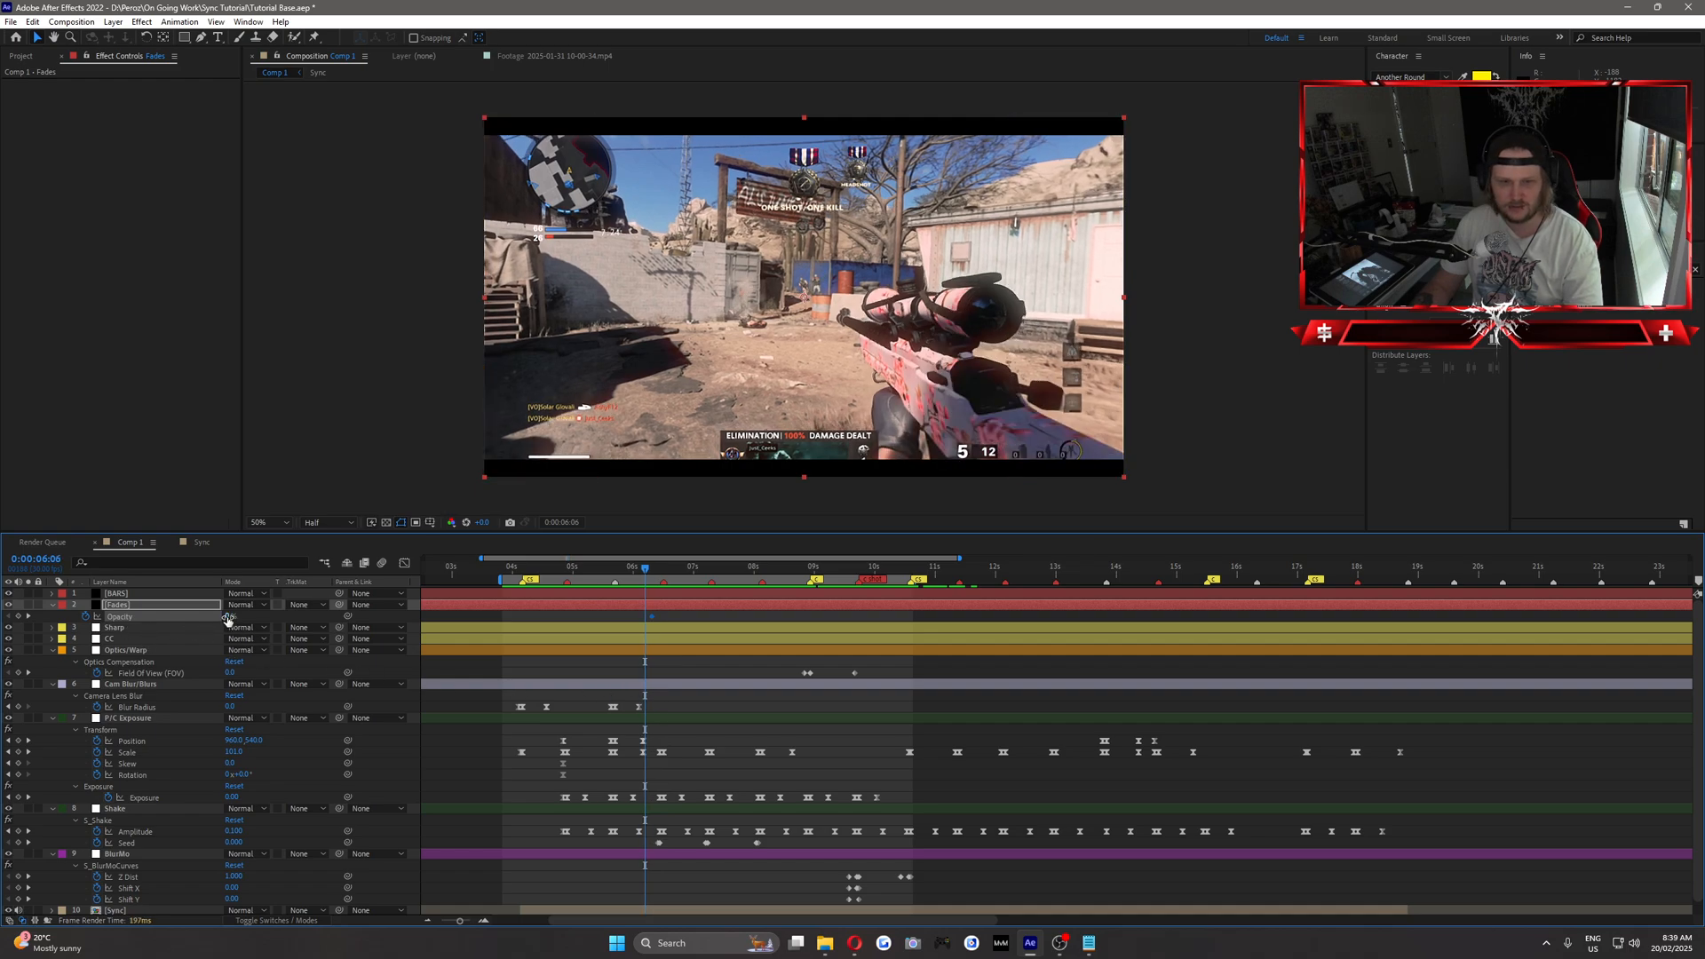
pyautogui.click(19, 617)
# Set the Fades layer's opacity keyframe at 0:00:06:09 to 65%.
pyautogui.press('pagedown')
pyautogui.press('pagedown')
pyautogui.press('pagedown')
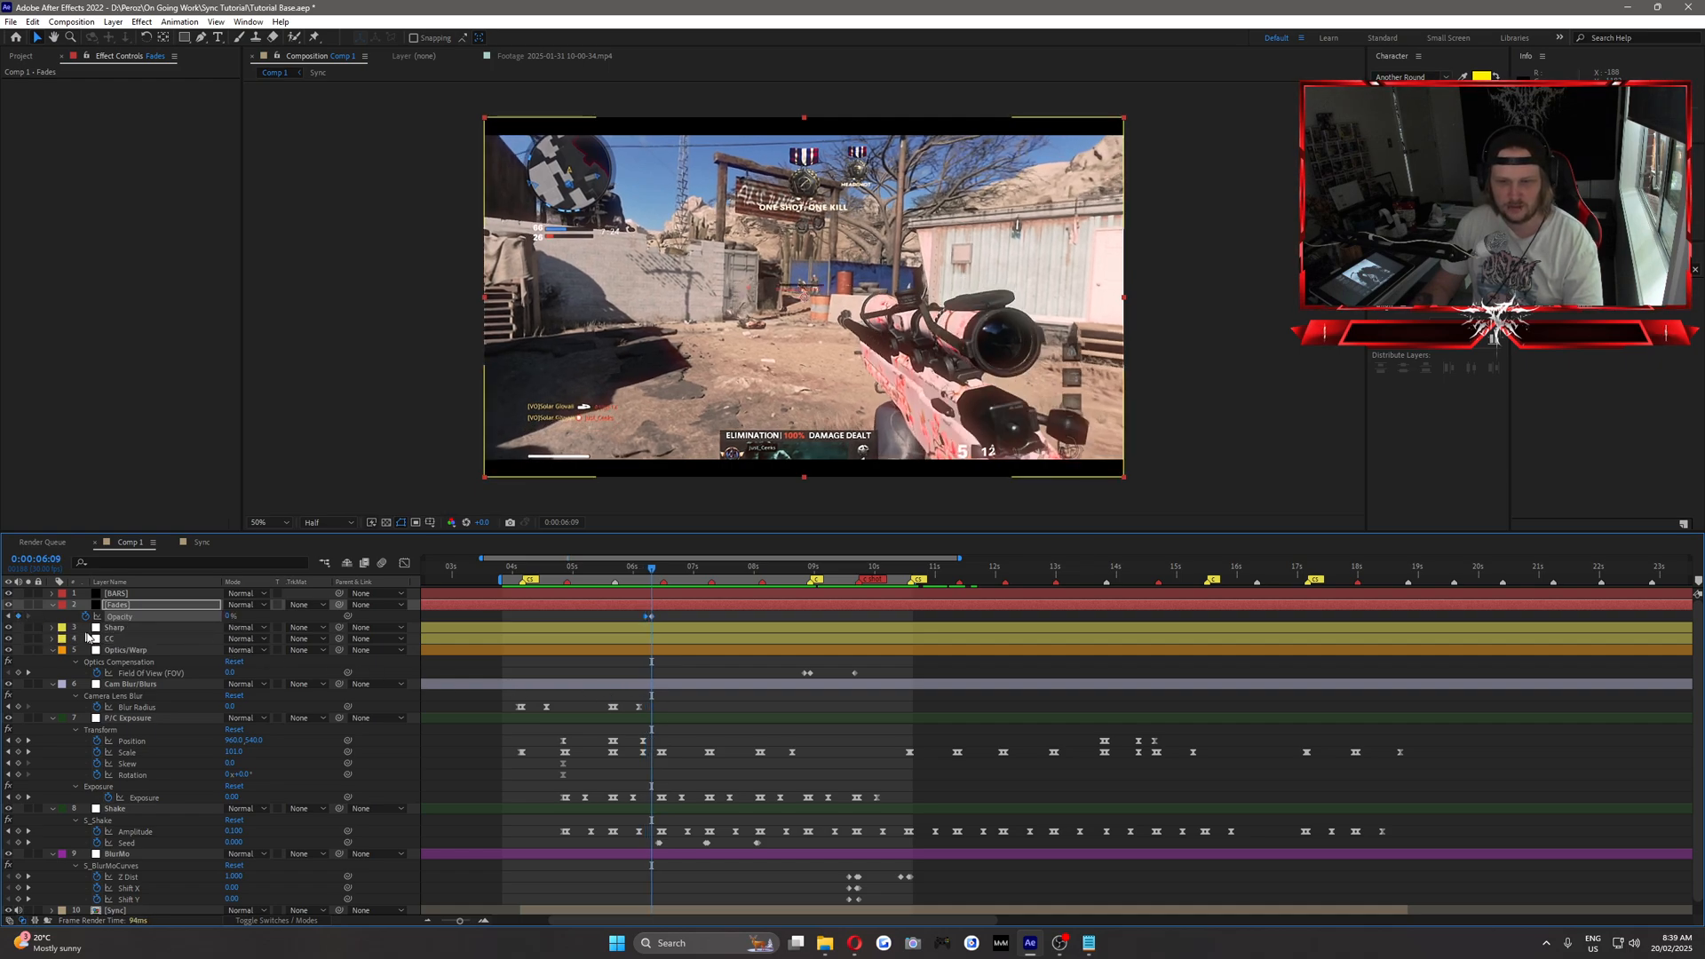
pyautogui.write('0')
pyautogui.press('Return')
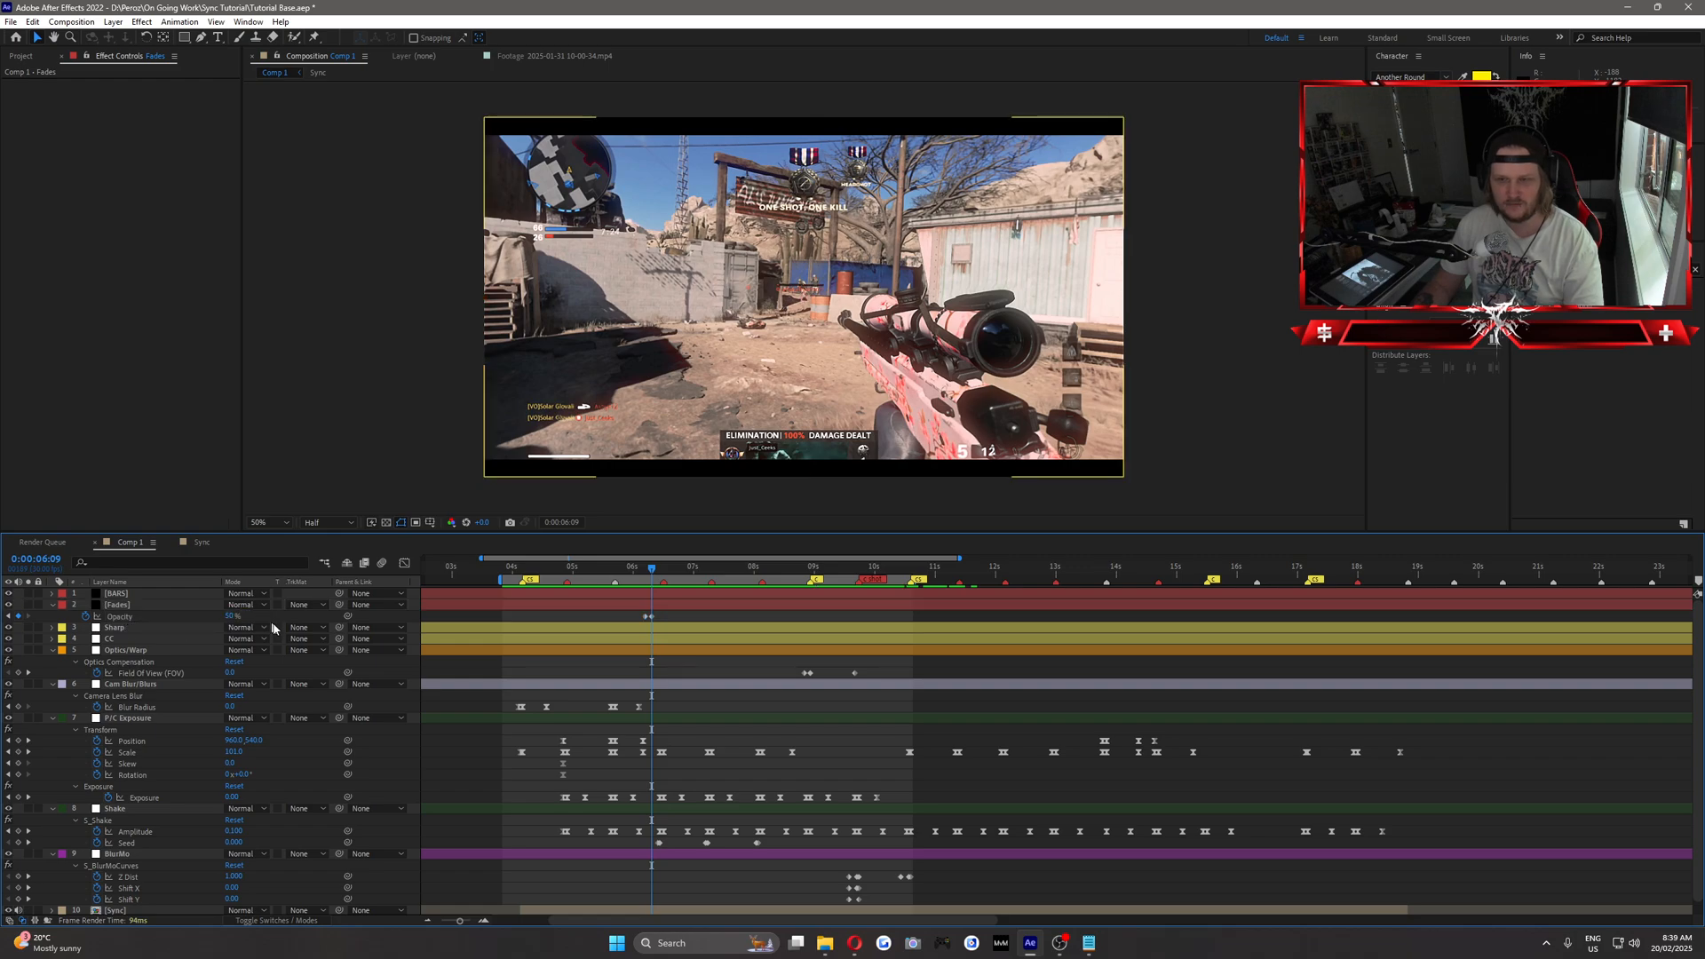
pyautogui.click(230, 616)
pyautogui.write('65')
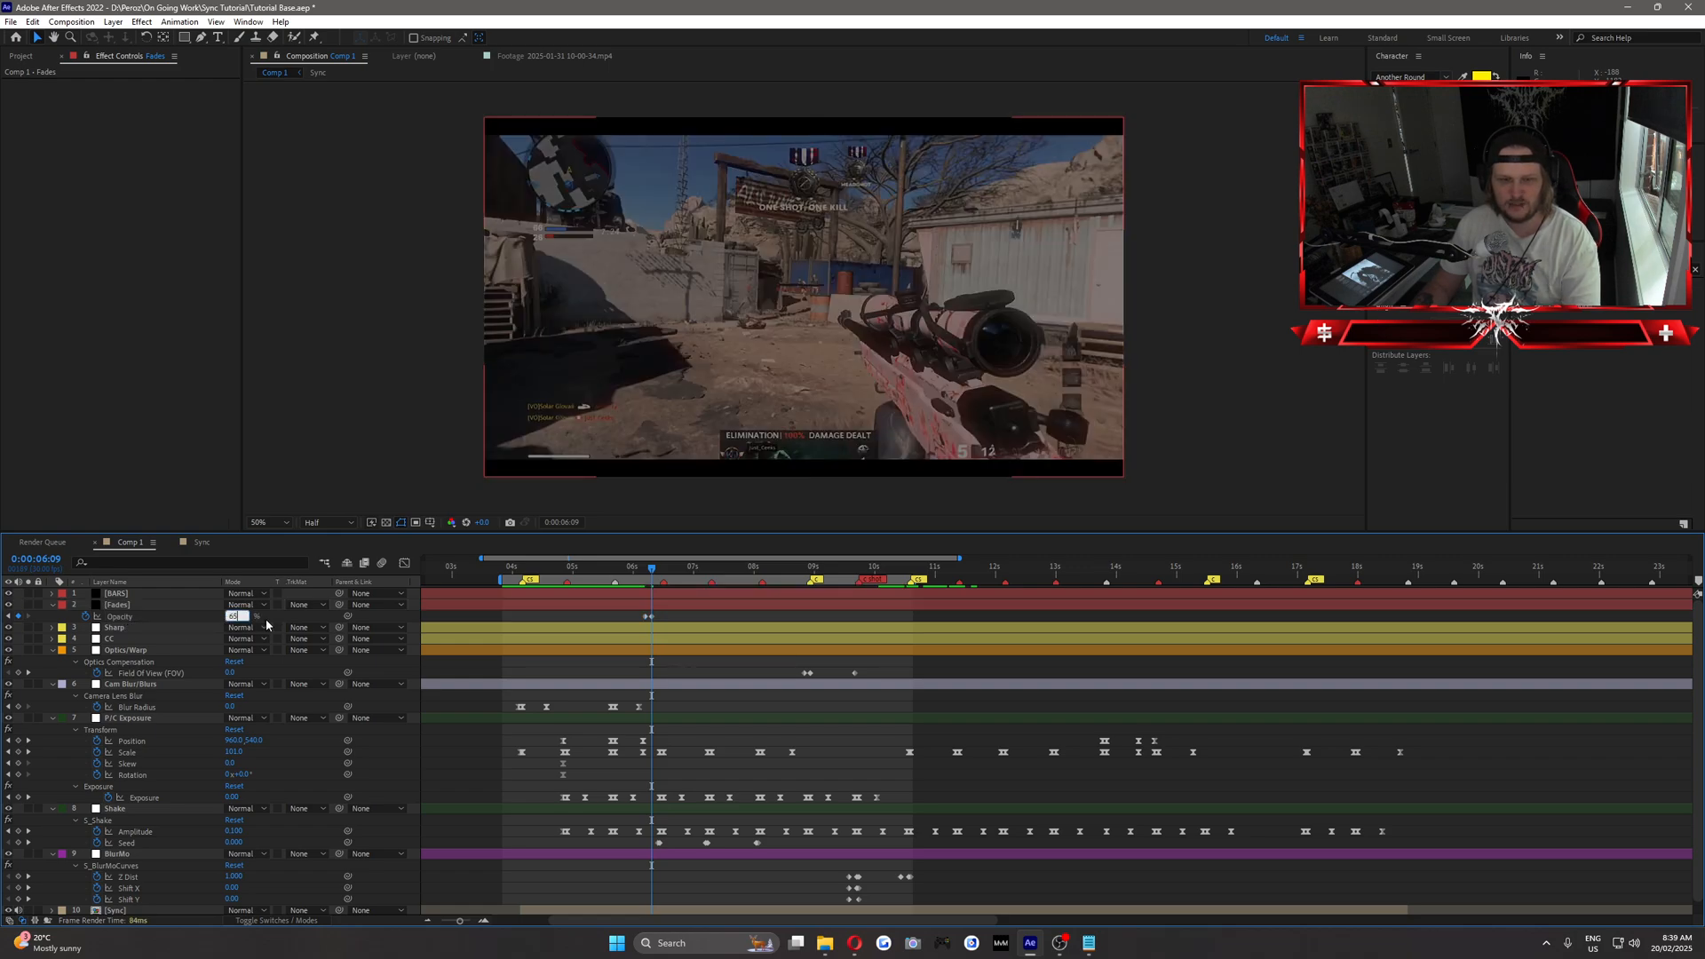
pyautogui.press('Return')
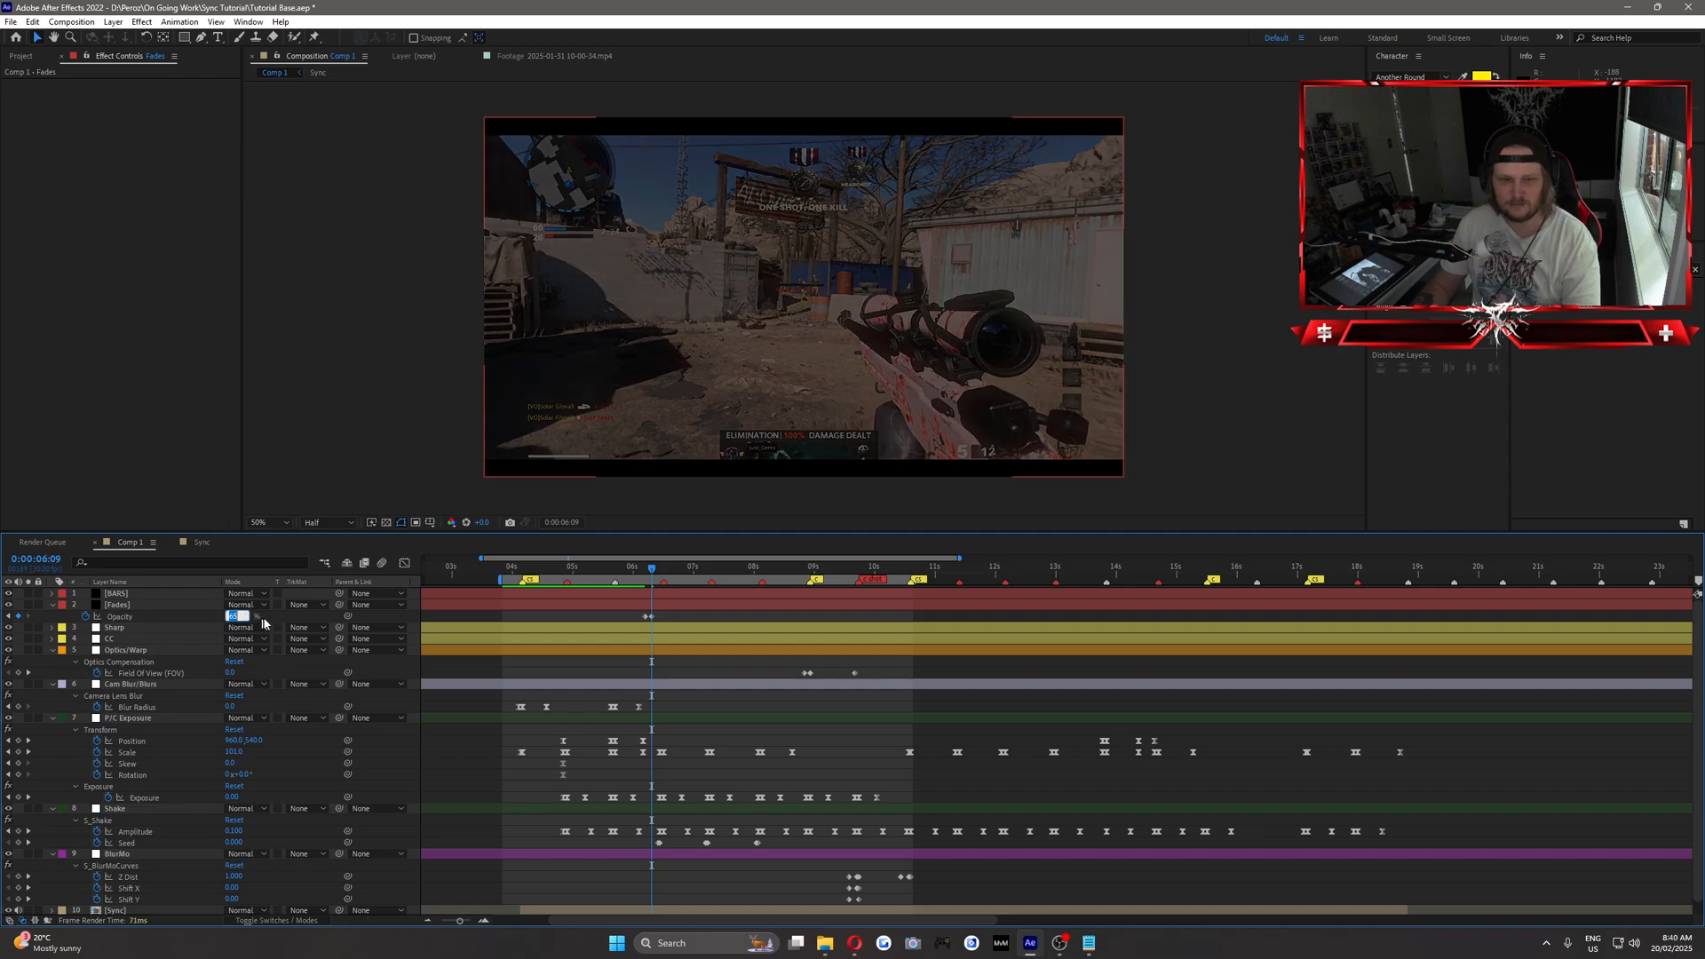
# Bring the Fades layer's opacity back to 0% at 0:00:06:12.
pyautogui.moveTo(651, 570)
pyautogui.mouseDown()
pyautogui.moveTo(627, 571)
pyautogui.moveTo(657, 573)
pyautogui.mouseUp()
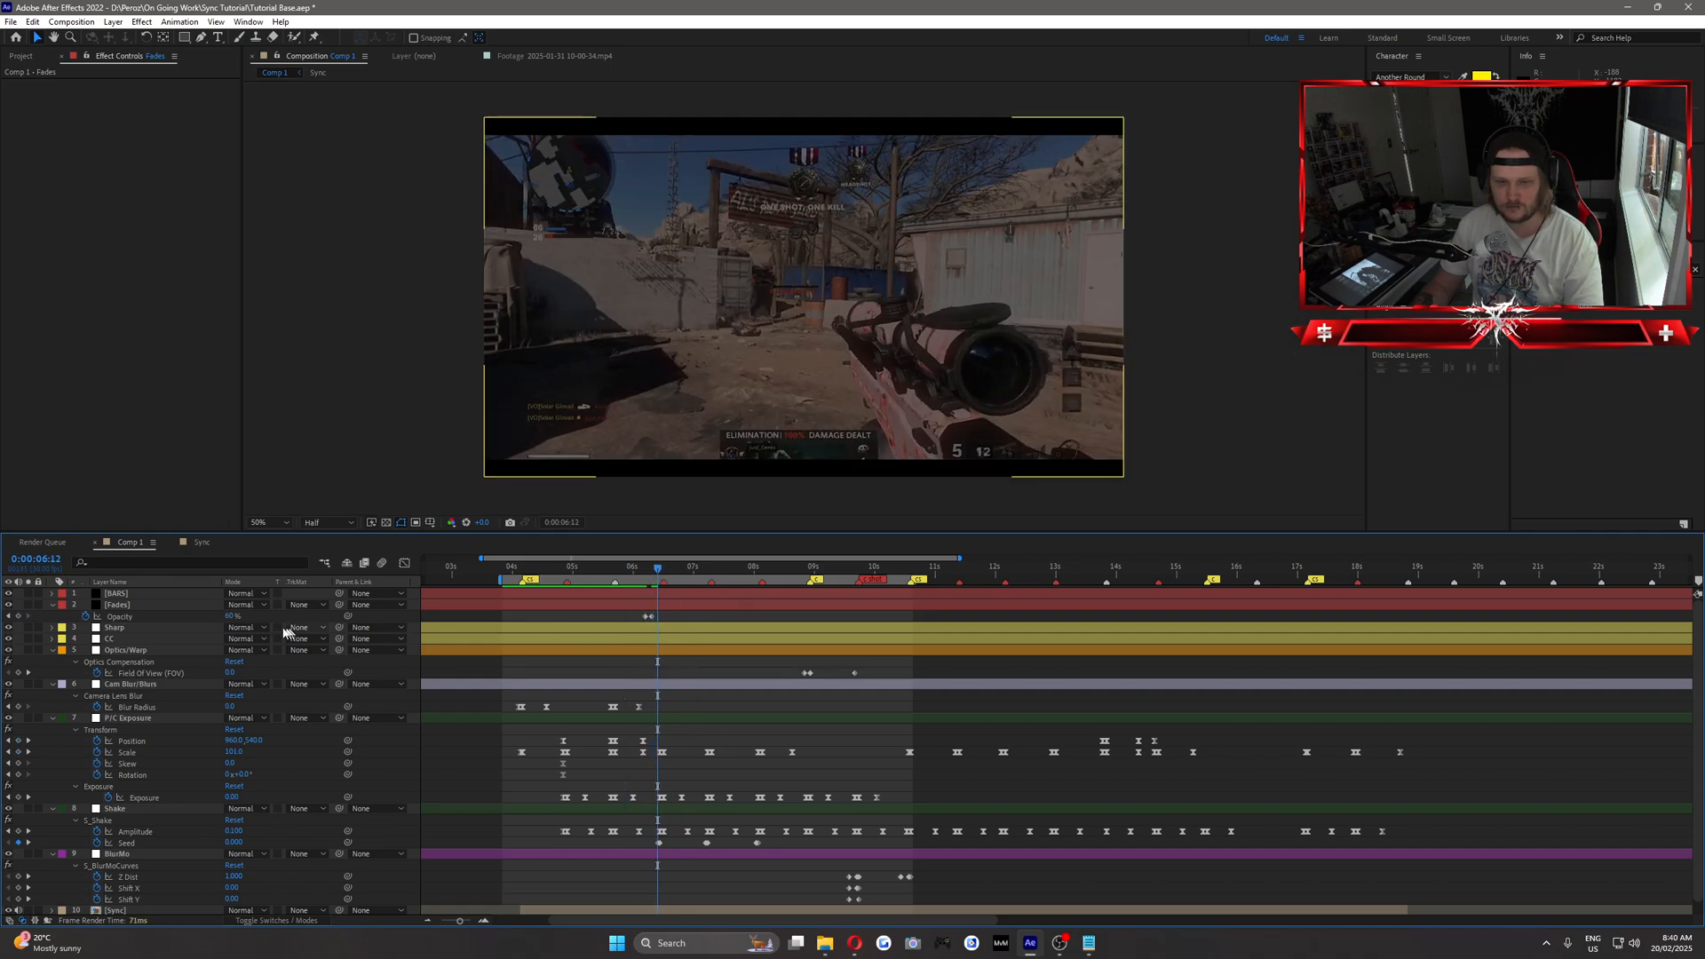
pyautogui.click(230, 616)
pyautogui.write('0')
pyautogui.press('Return')
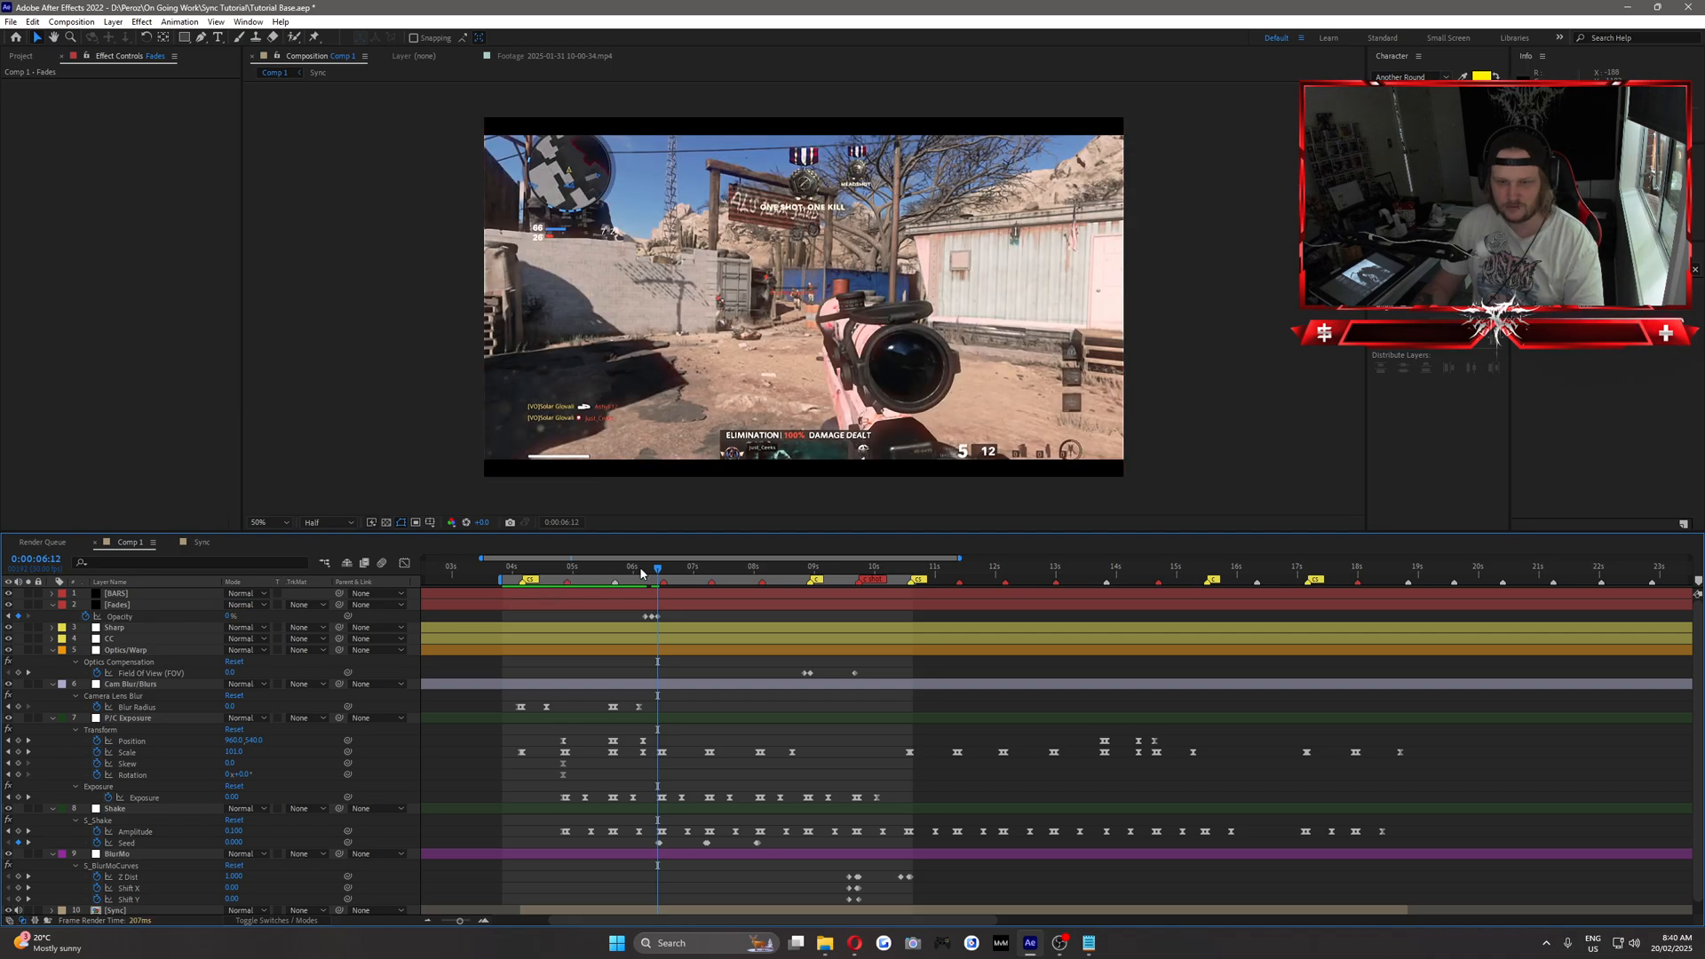
# Play back the first fade from about 0:00:06:00 to check its timing.
pyautogui.click(642, 574)
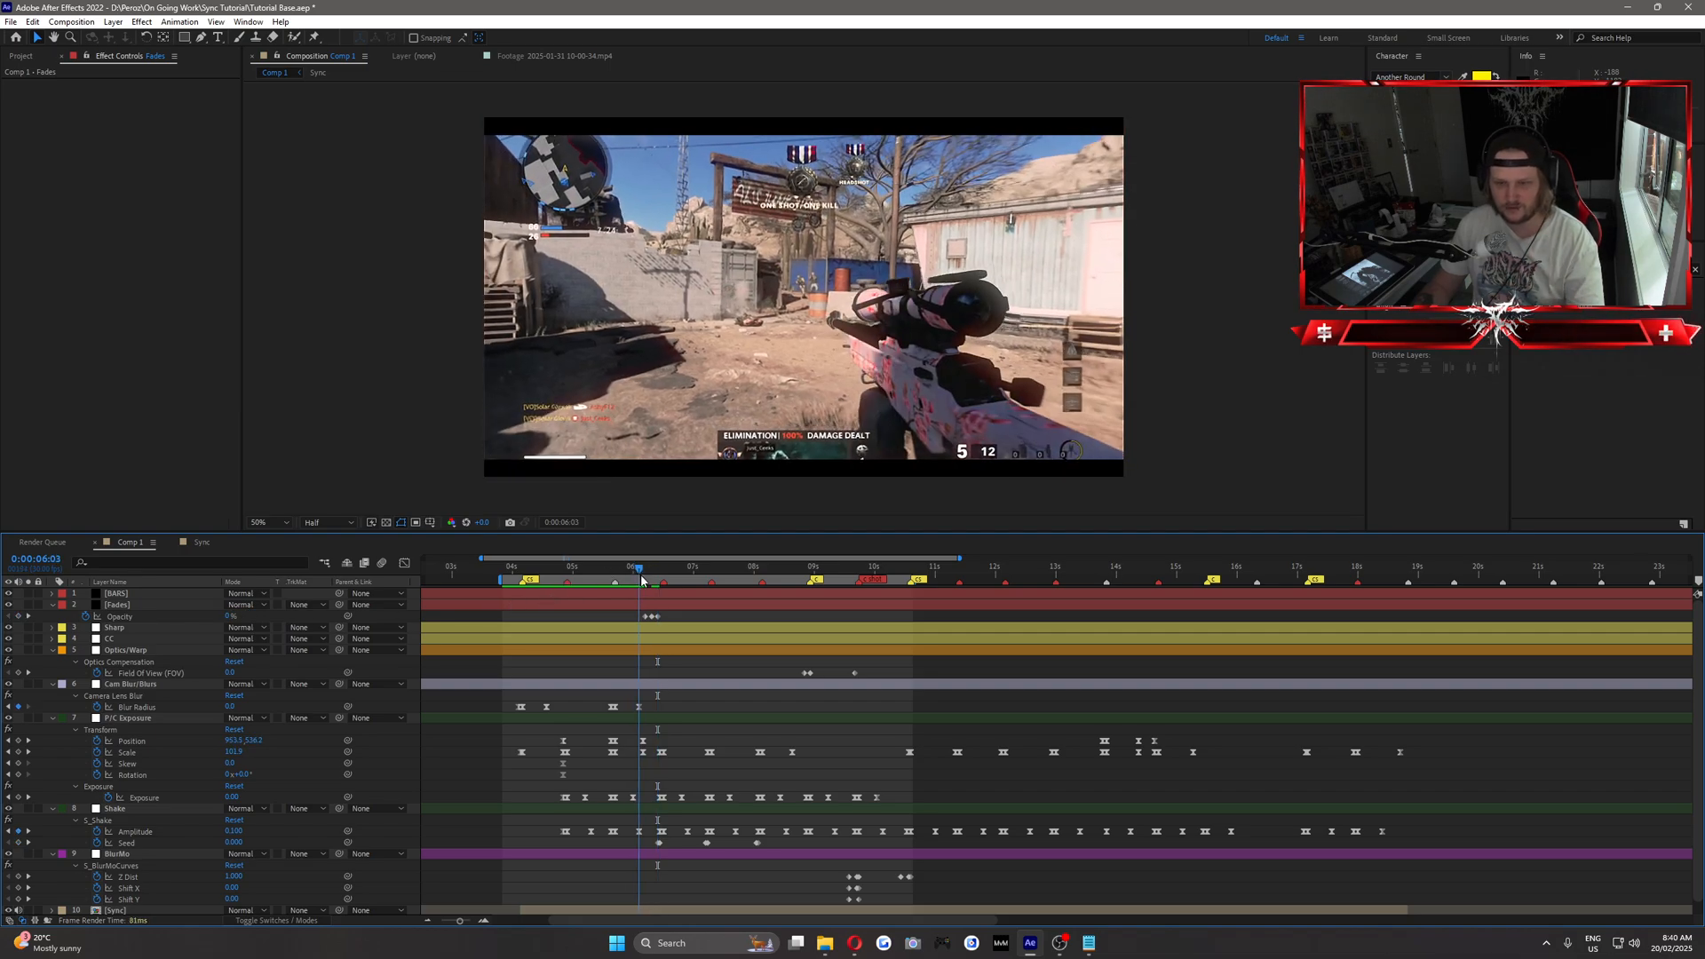
pyautogui.press('space')
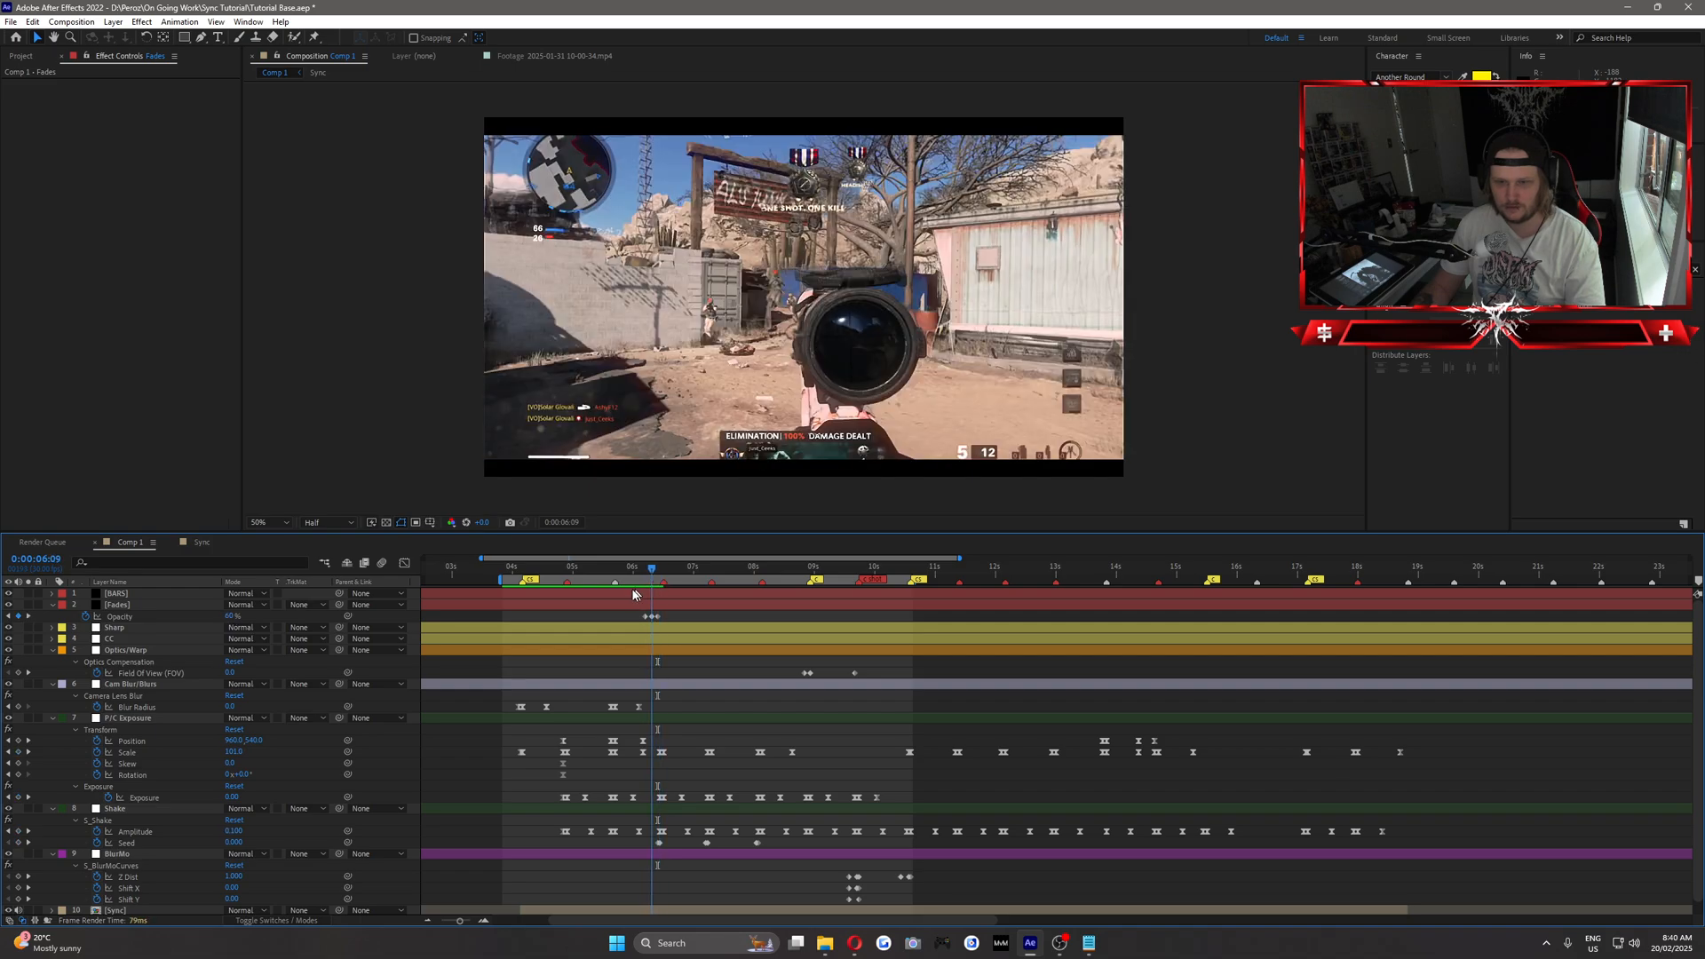
pyautogui.hotkey('shift', 'pageup')
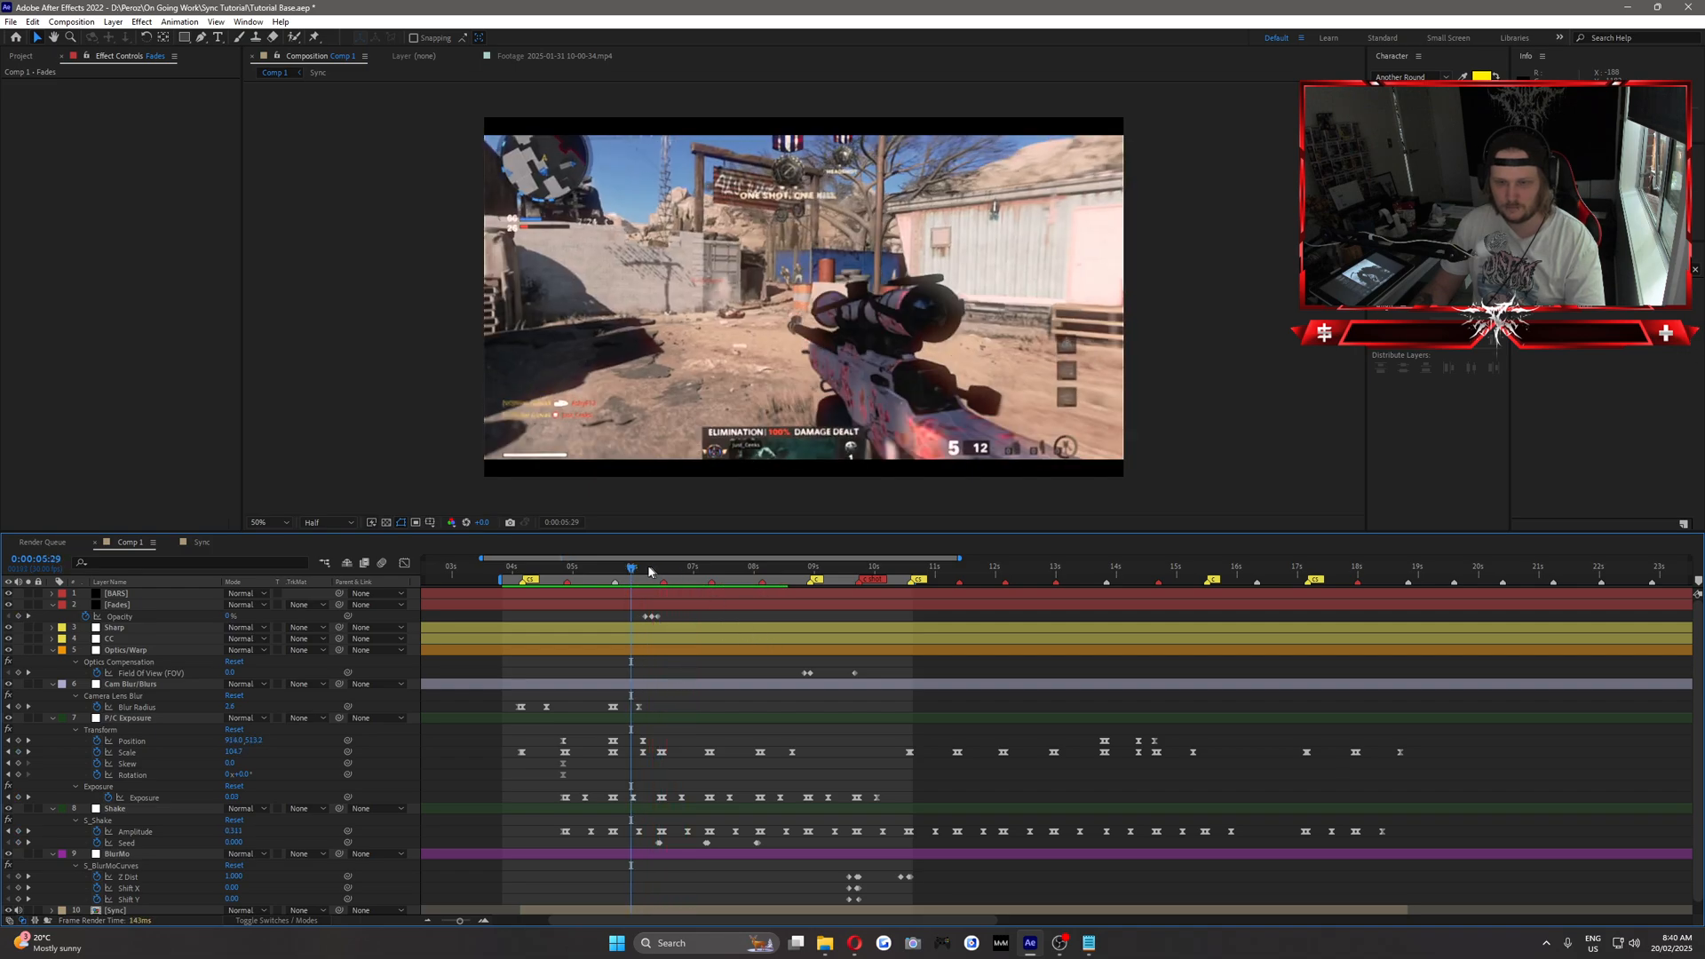
pyautogui.moveTo(649, 571); pyautogui.dragTo(660, 573)
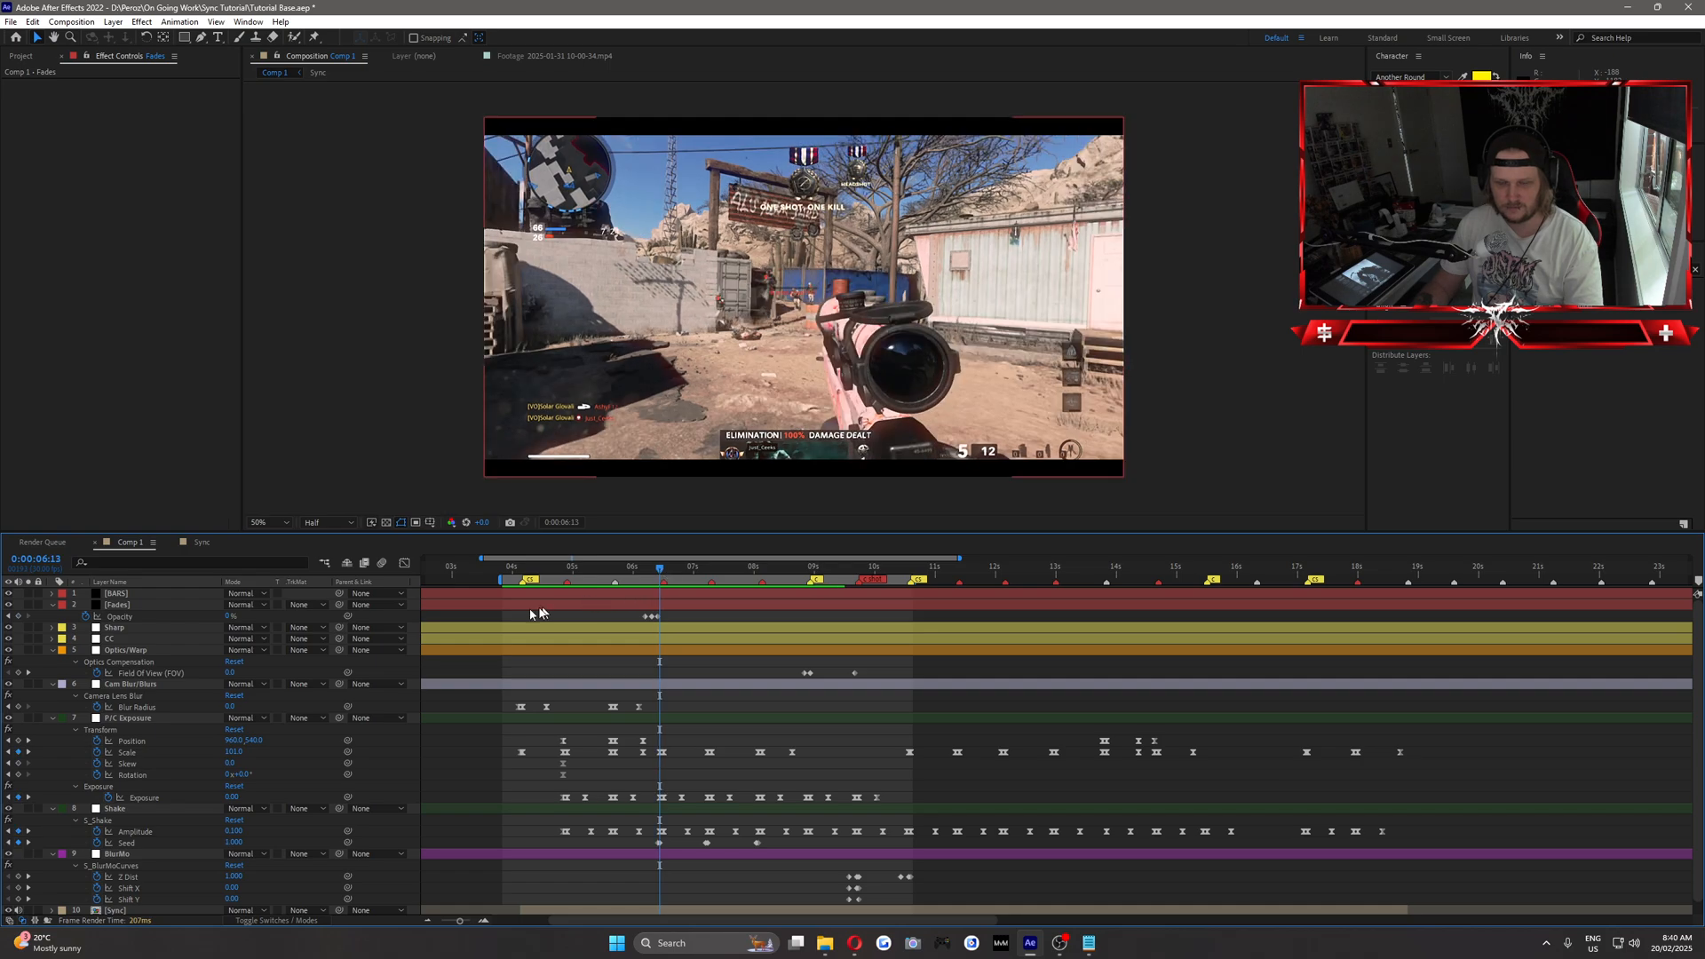
# Keyframe a second dip to black on the Fades layer, with opacity 65% at 0:00:06:15 and 0% at 0:00:06:18.
pyautogui.press('pagedown')
pyautogui.press('pagedown')
pyautogui.click(231, 617)
pyautogui.write('65')
pyautogui.press('Return')
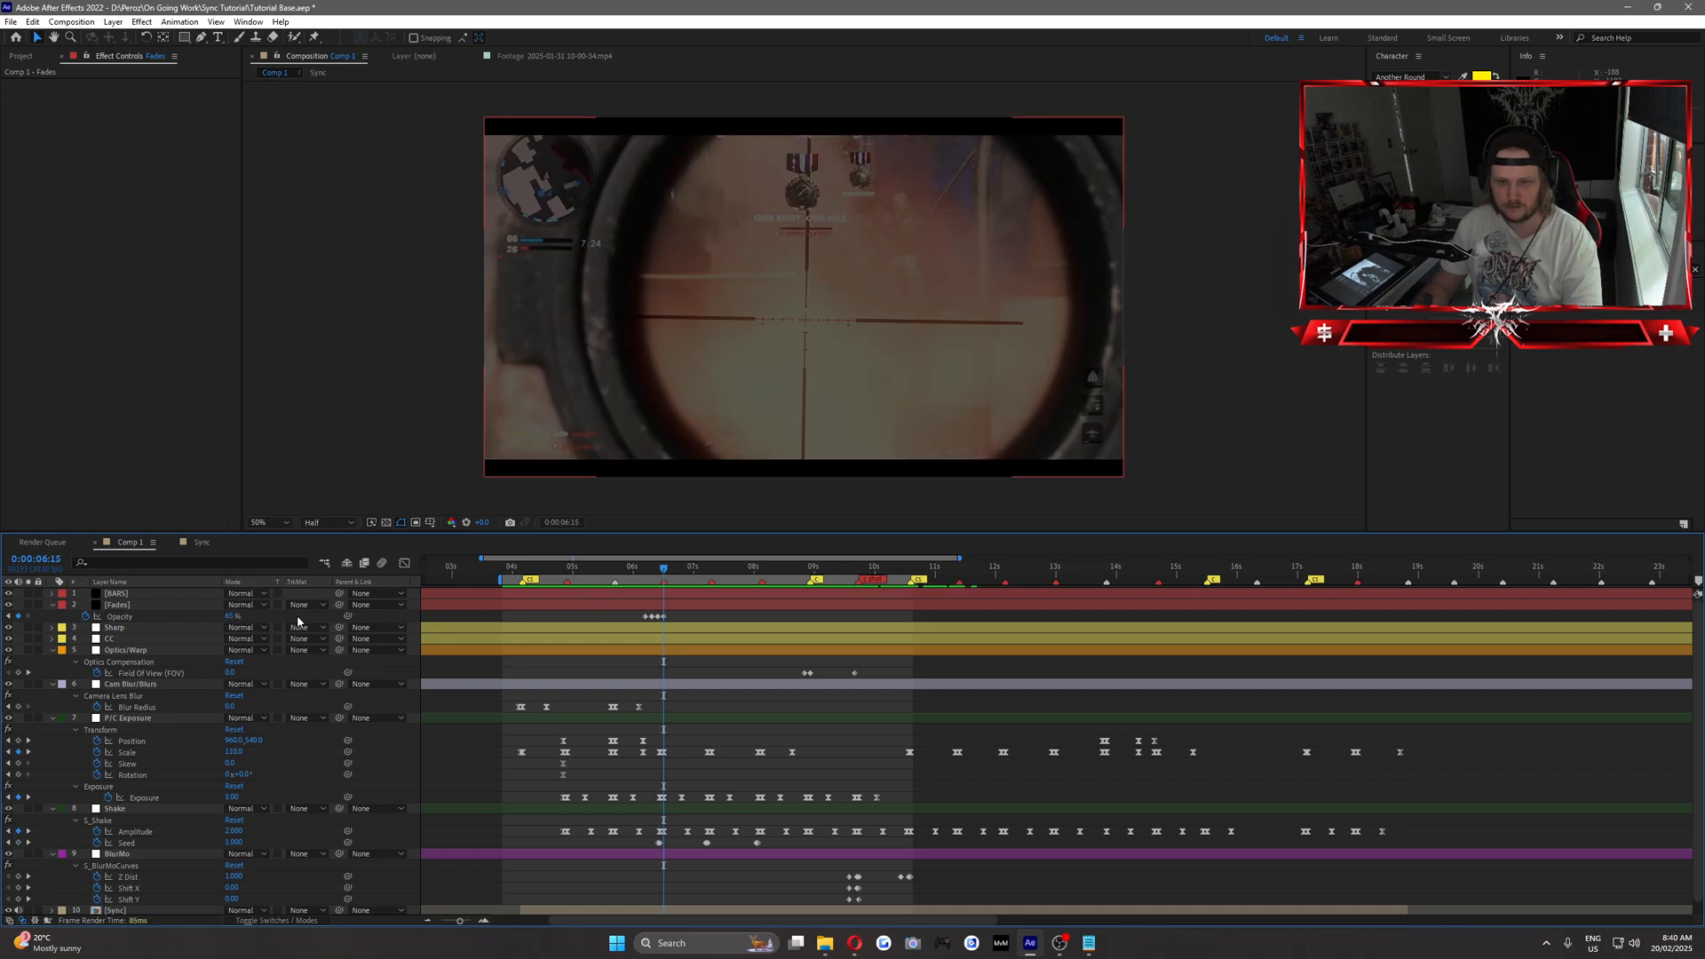
pyautogui.press('pagedown')
pyautogui.press('pagedown')
pyautogui.press('pagedown')
pyautogui.click(231, 616)
pyautogui.write('0')
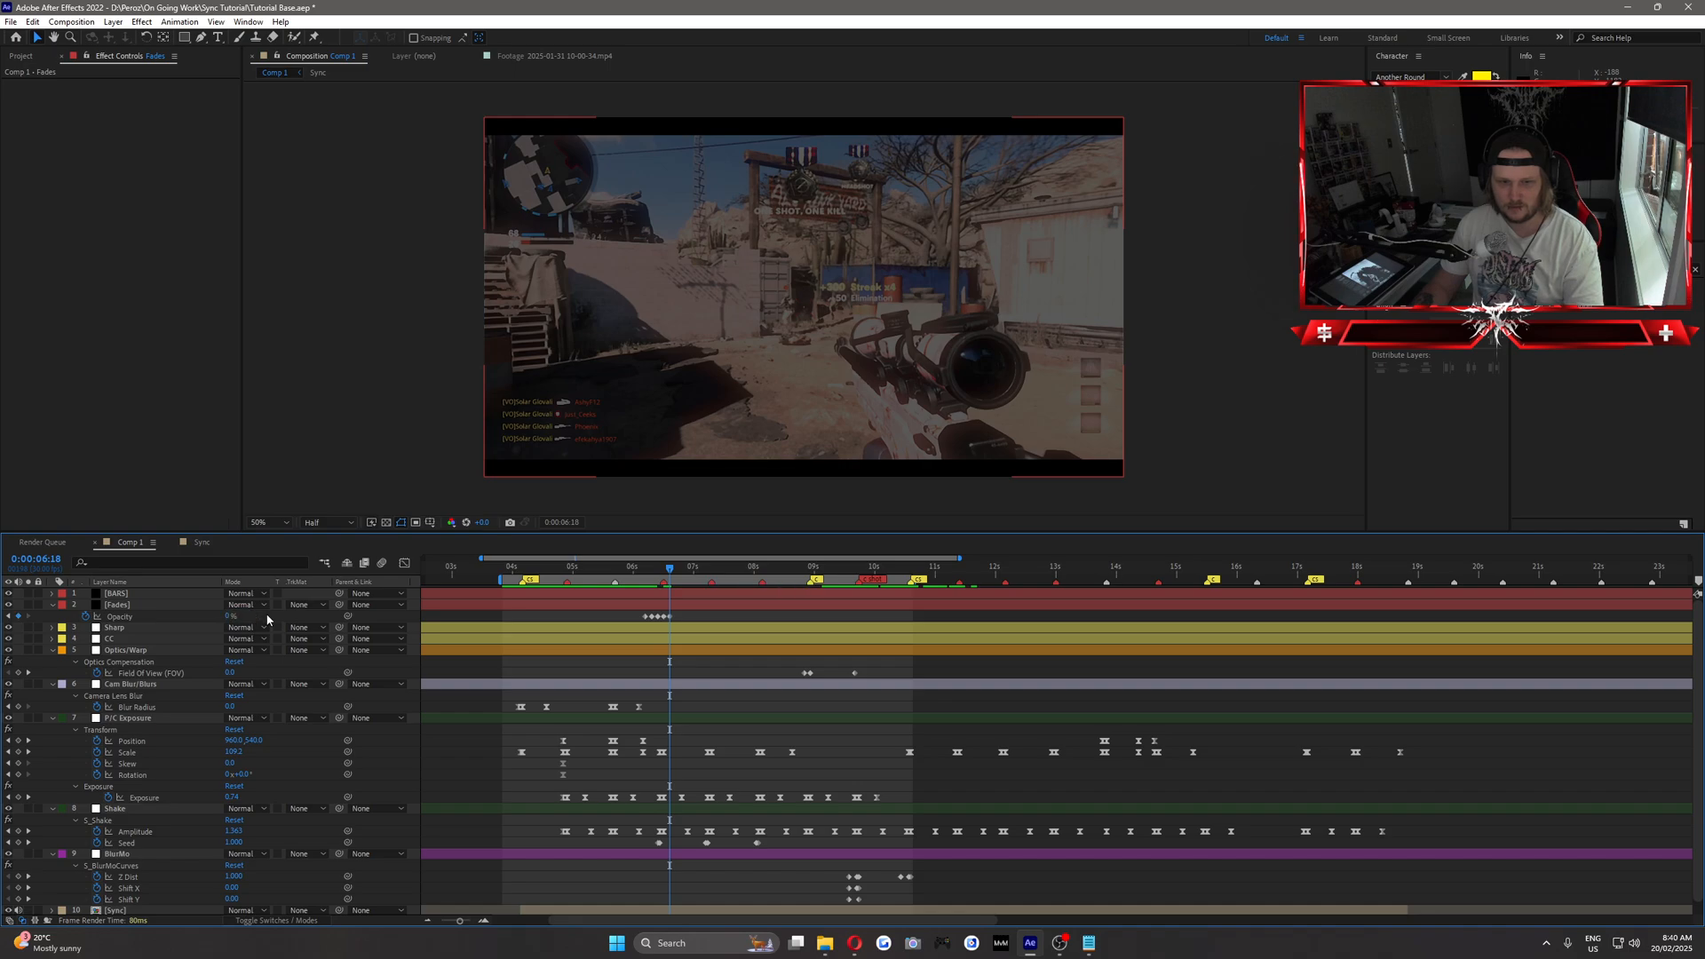
pyautogui.press('Return')
# Keyframe a third dip to black on the Fades layer, with opacity 65% at 0:00:06:21 and 0% three frames after it.
pyautogui.press('pagedown')
pyautogui.press('pagedown')
pyautogui.press('pagedown')
pyautogui.click(228, 617)
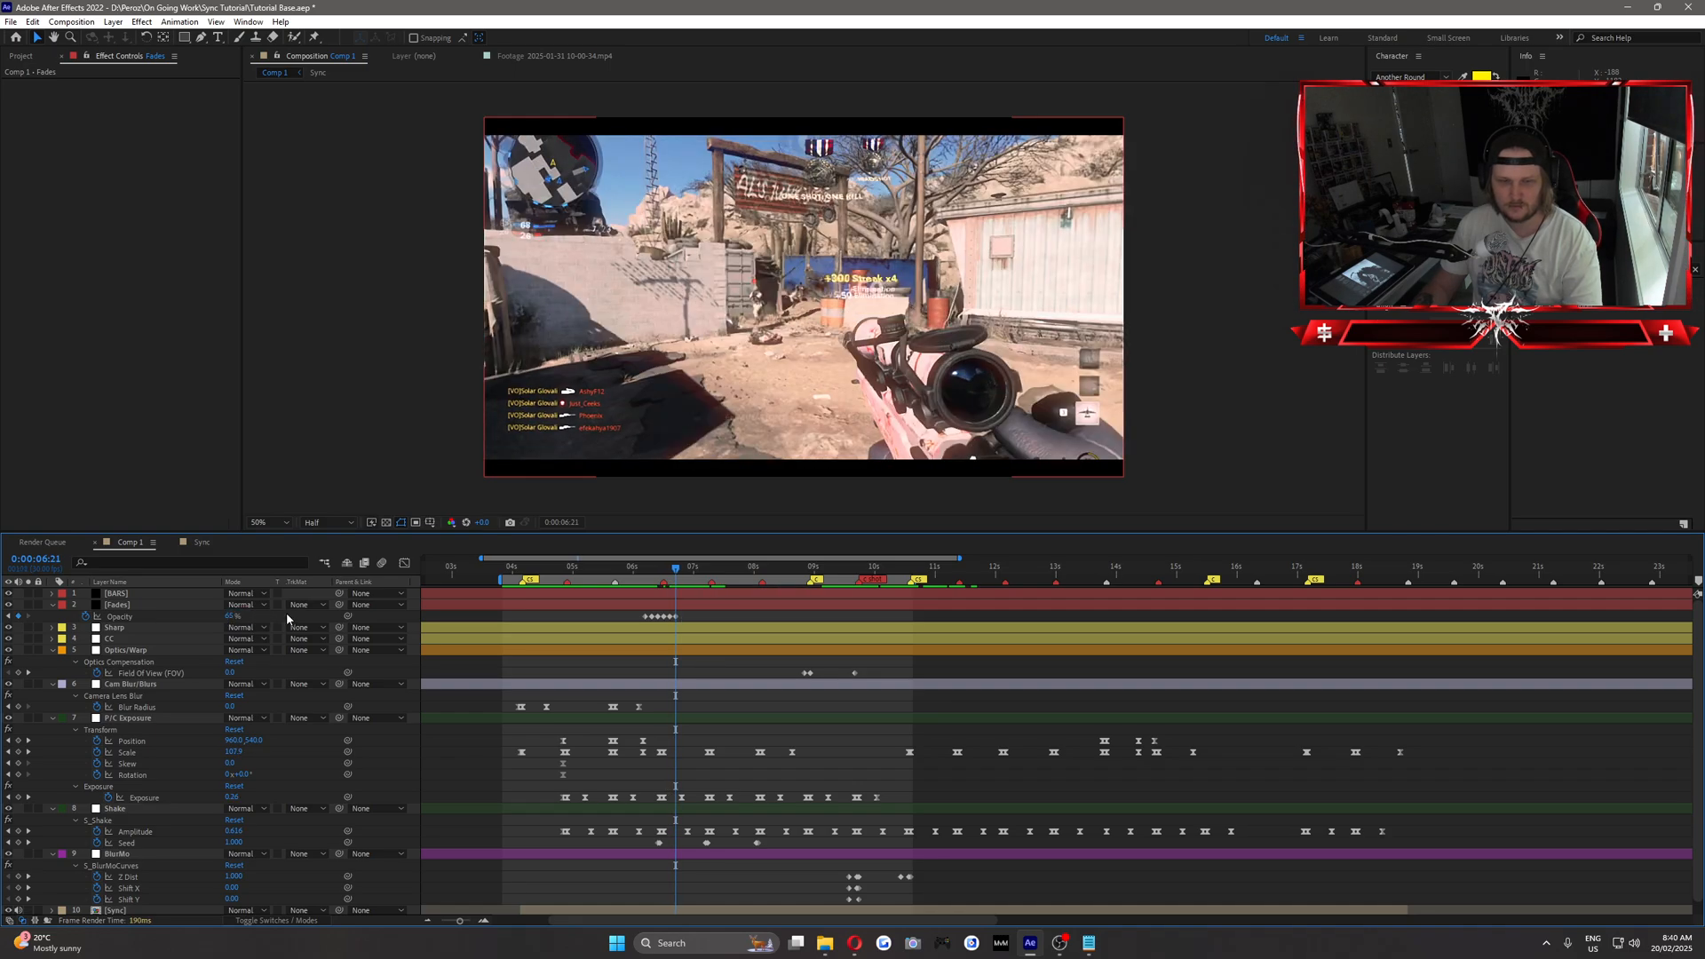
pyautogui.press('Return')
pyautogui.press('pagedown')
pyautogui.press('pagedown')
pyautogui.press('pagedown')
# Play back the three fades from 0:00:05:27 to see whether they reach the next beat.
pyautogui.moveTo(641, 567); pyautogui.dragTo(627, 567)
pyautogui.press('space')
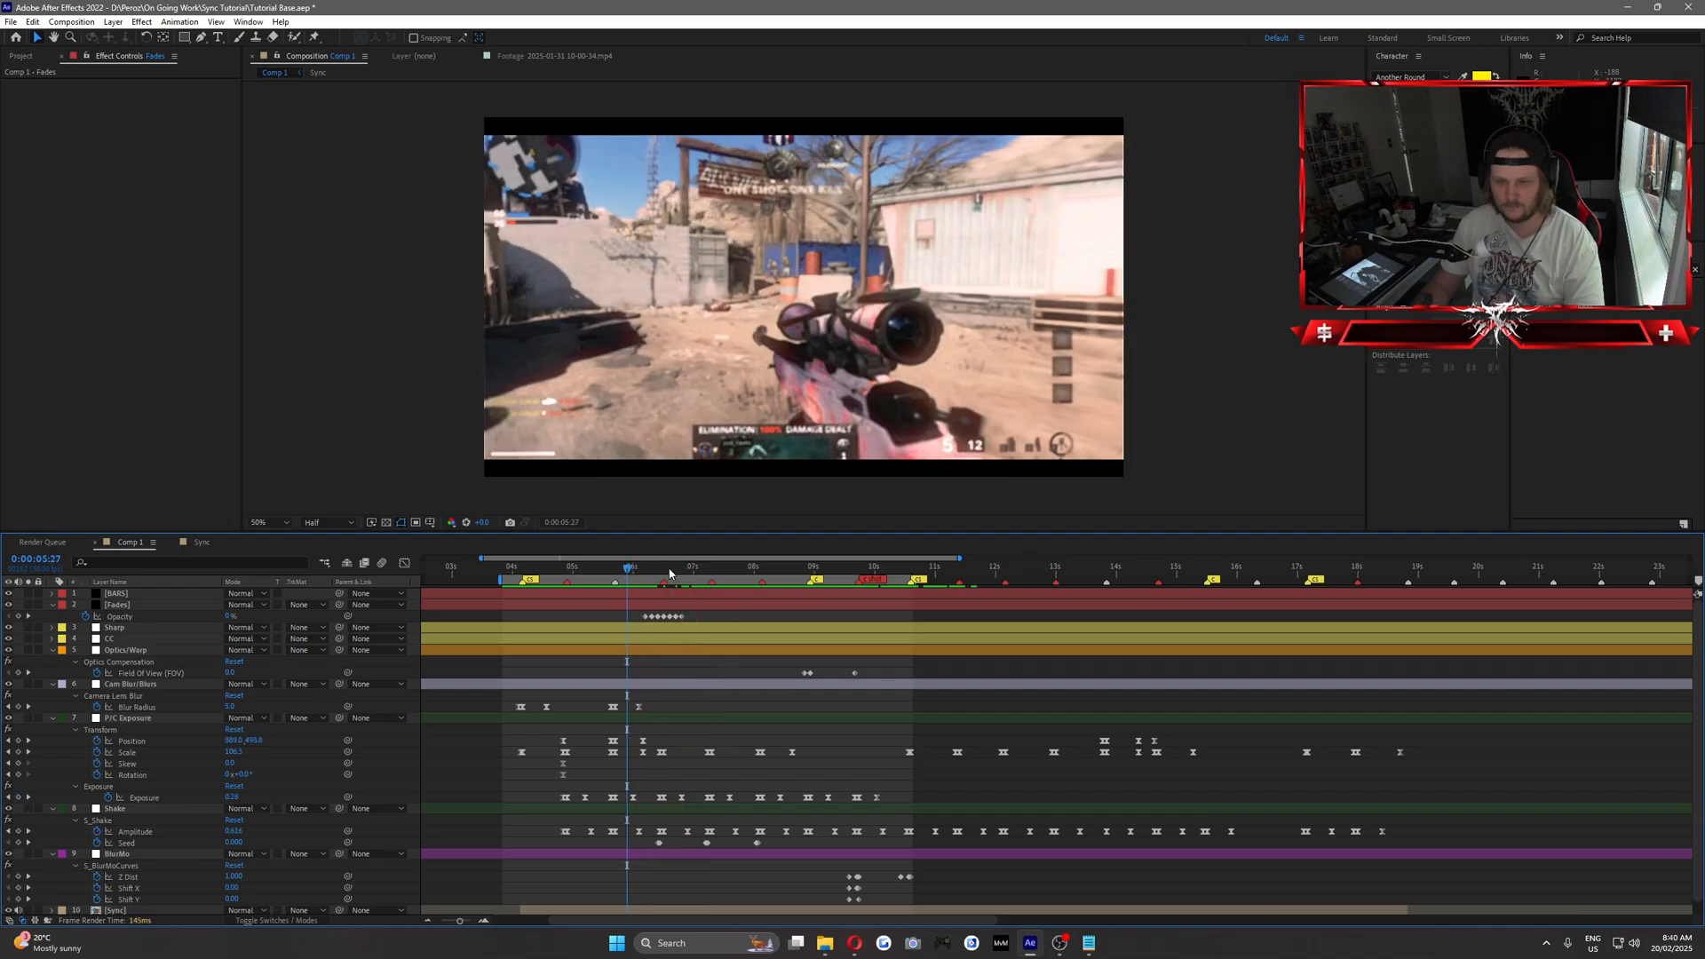
pyautogui.click(673, 573)
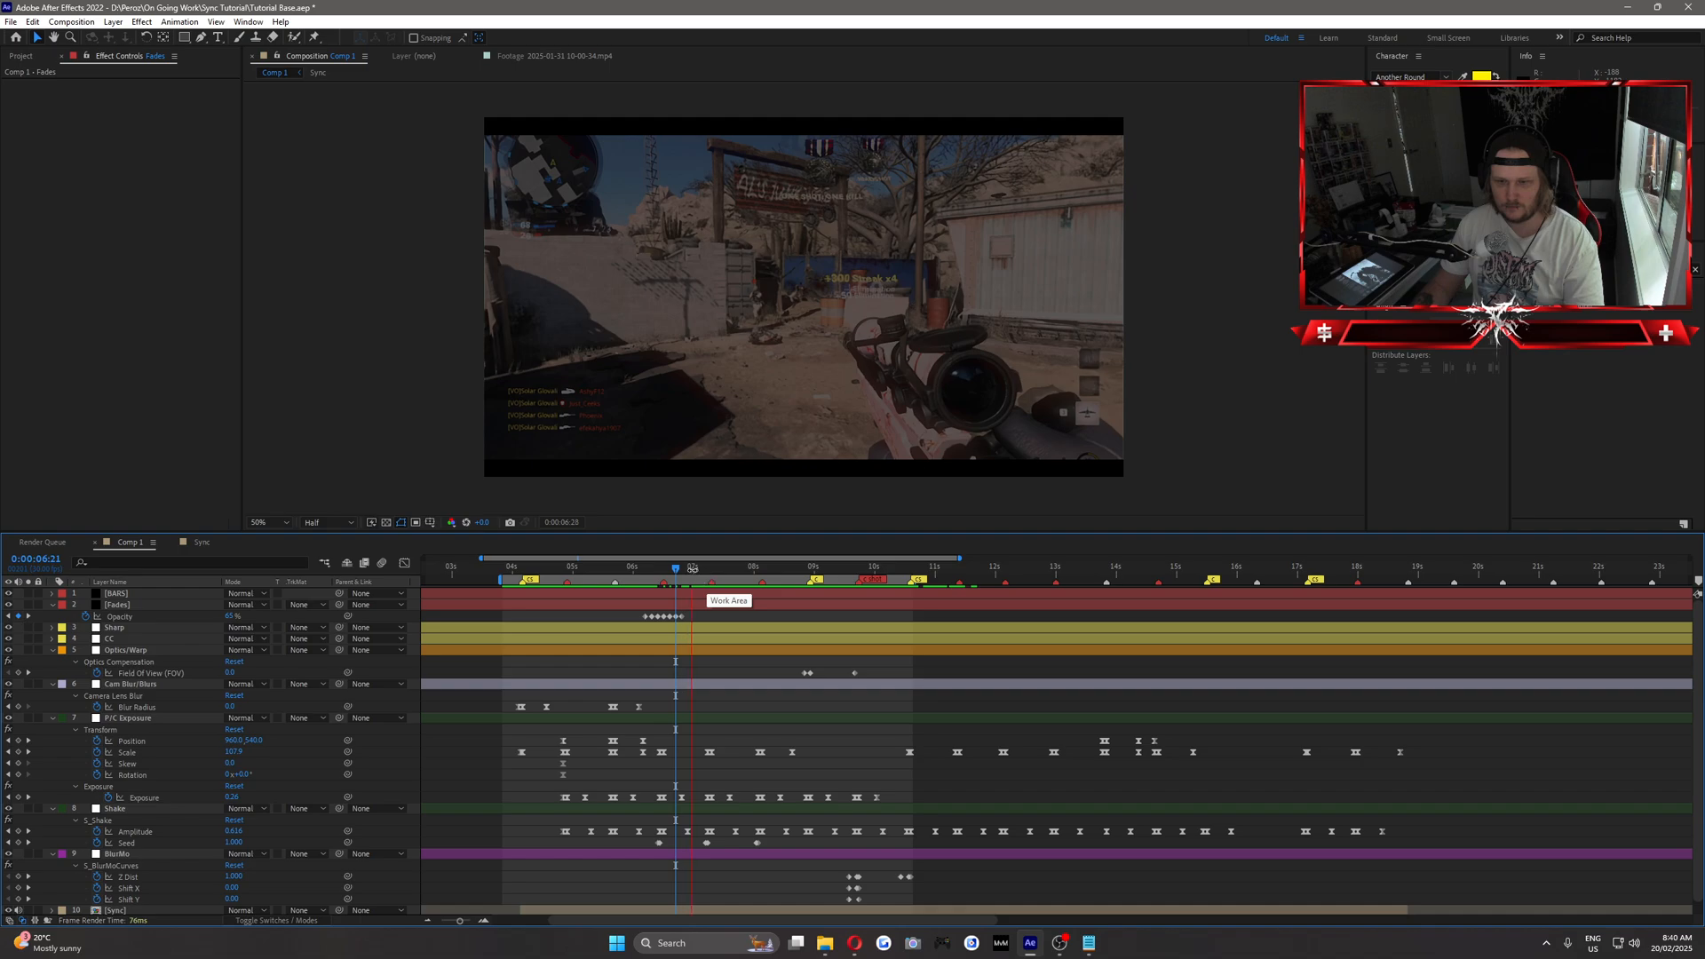
# Set the Fades layer's opacity to 65% at about 0:00:06:27 for a fourth dip.
pyautogui.moveTo(676, 570); pyautogui.dragTo(686, 571)
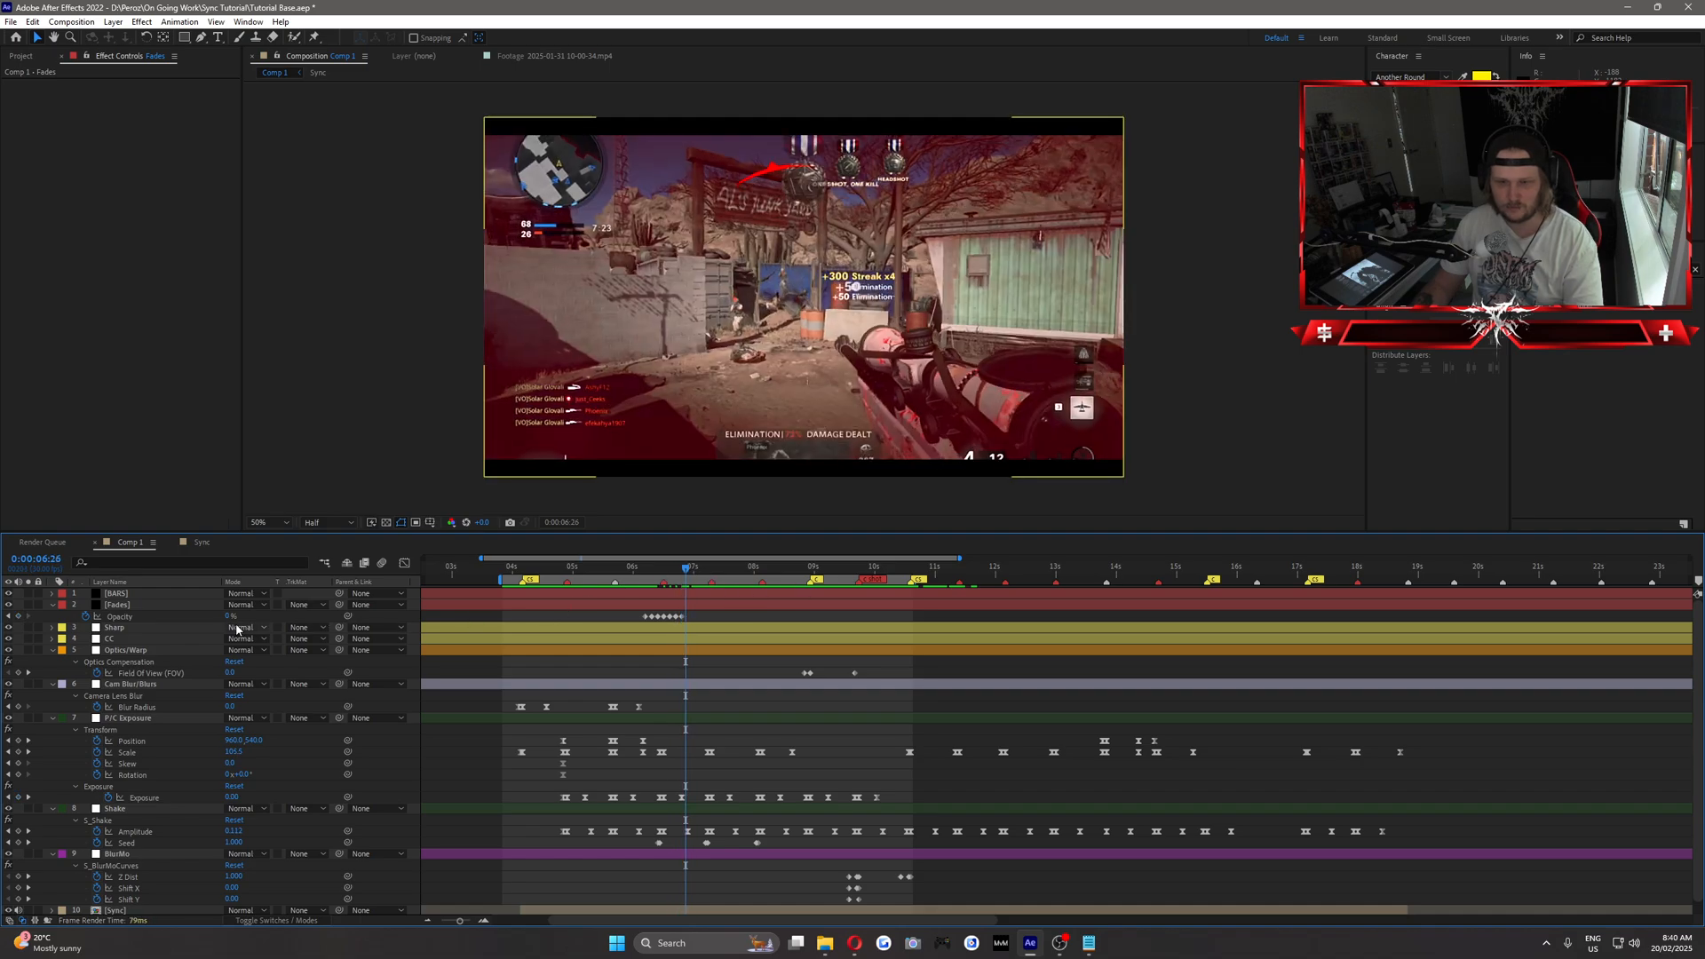
pyautogui.press('pagedown')
pyautogui.write('65')
pyautogui.press('Return')
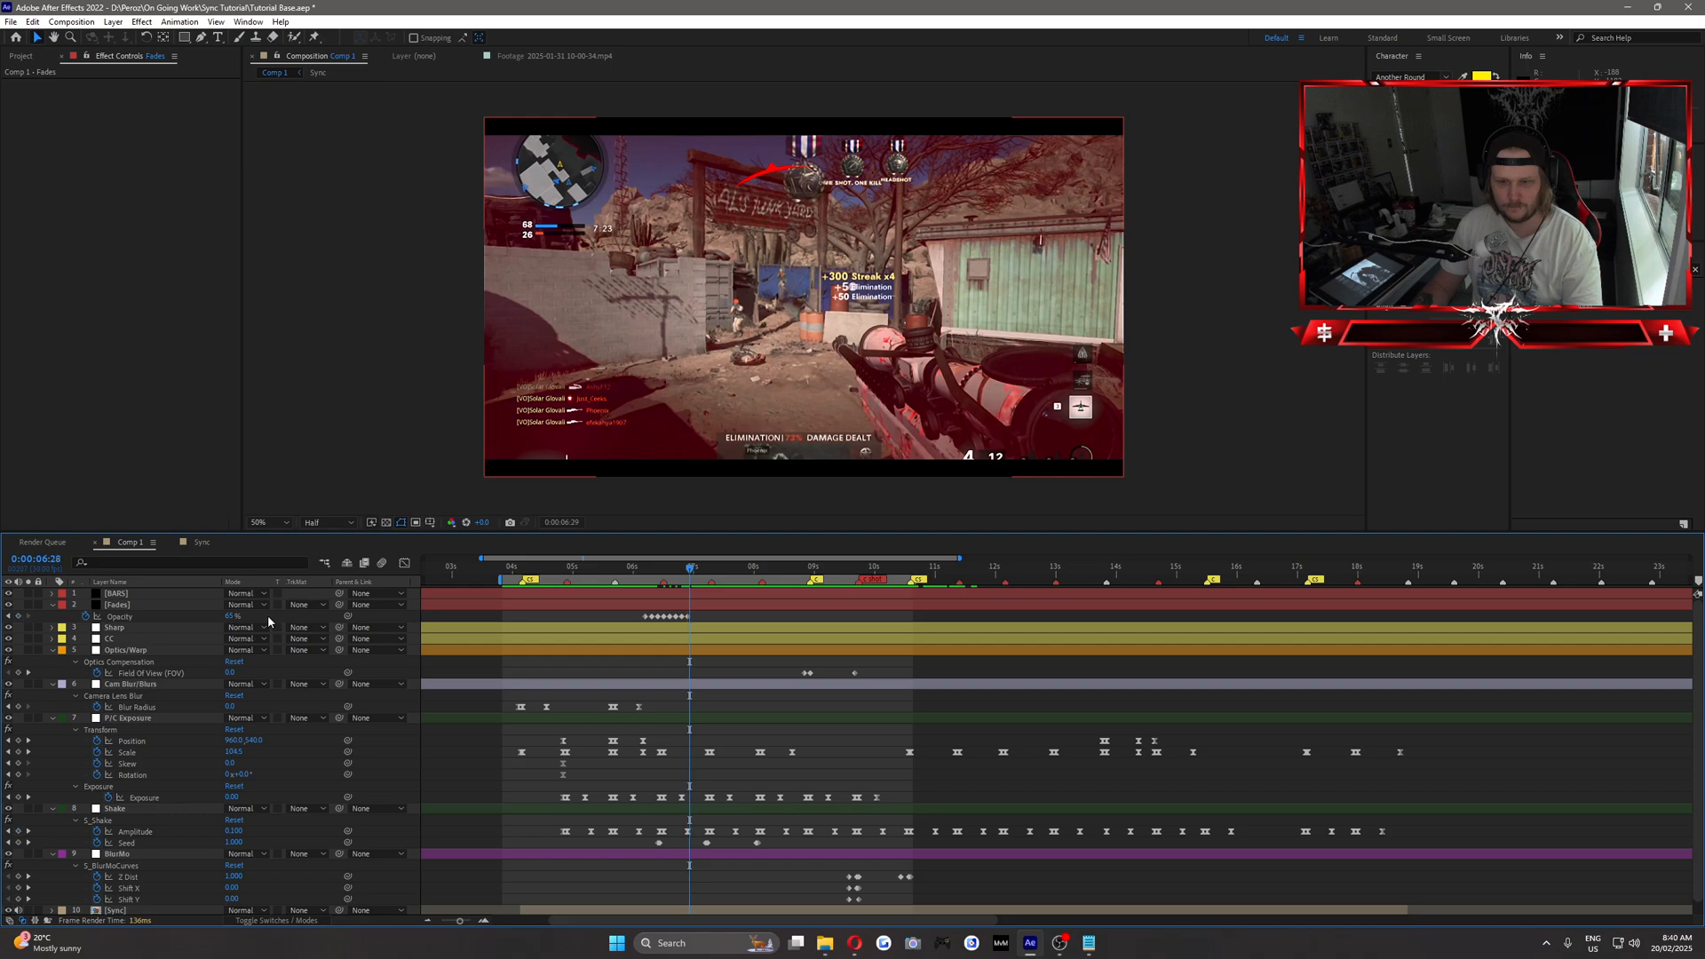
# Set the Fades layer's opacity to 0% at 0:00:06:29 and move that keyframe one frame later.
pyautogui.press('pagedown')
pyautogui.press('pagedown')
pyautogui.click(238, 617)
pyautogui.write('0')
pyautogui.press('Return')
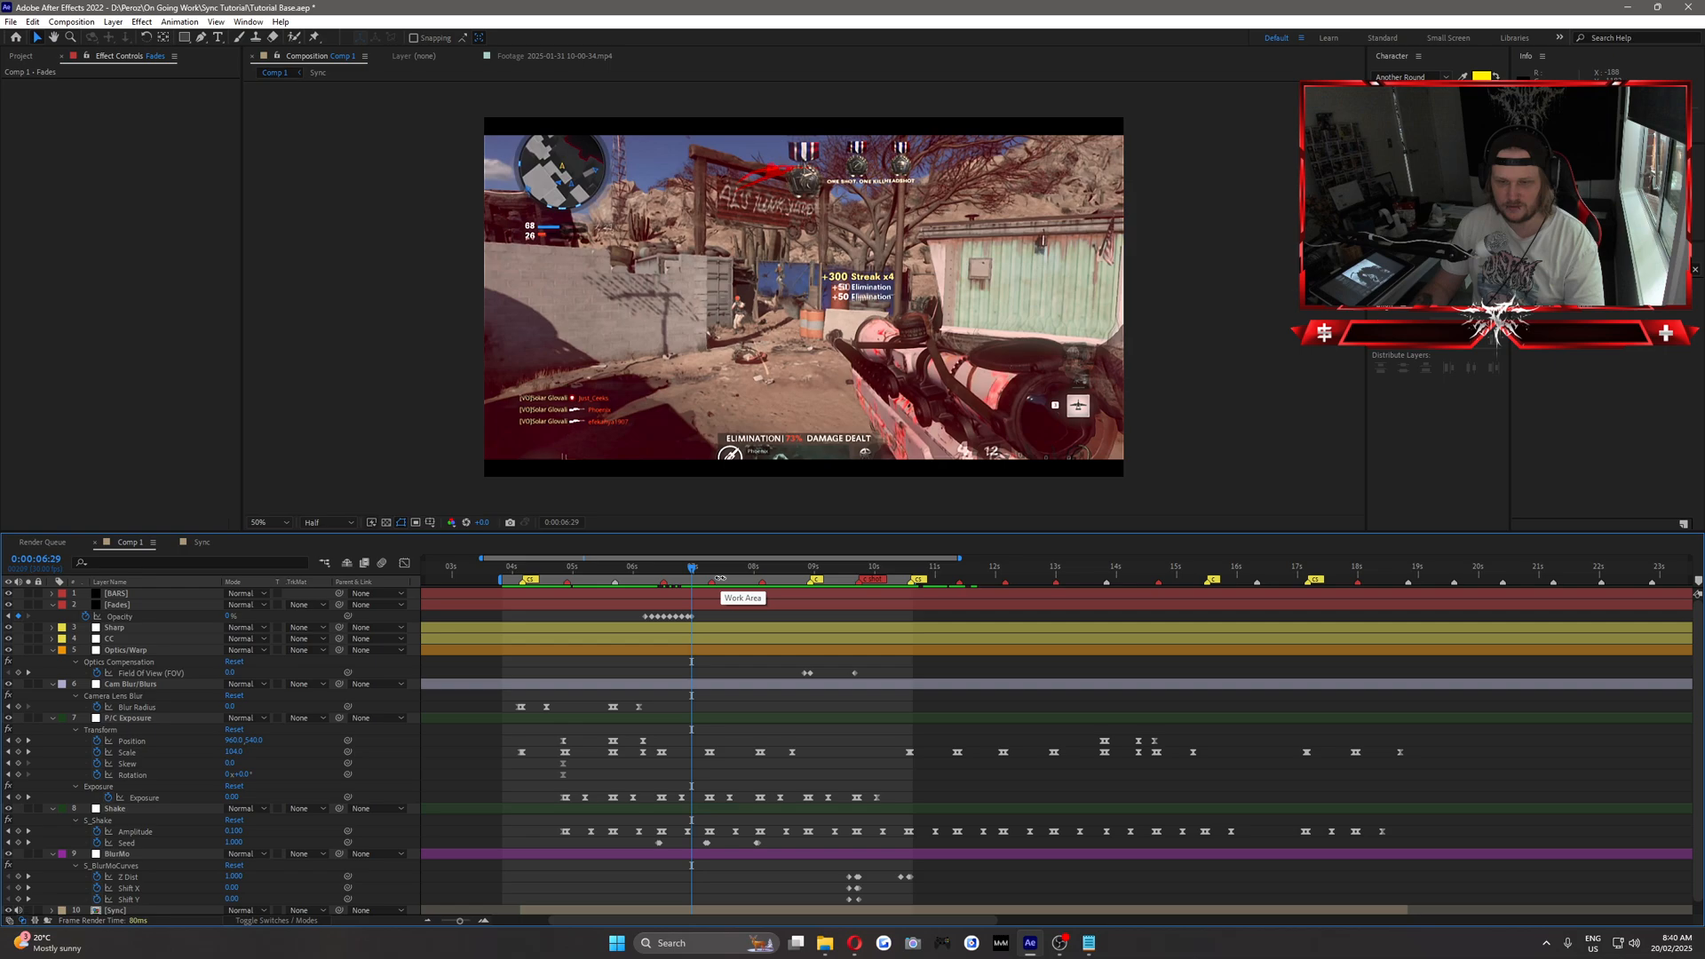
pyautogui.press('pagedown')
pyautogui.moveTo(692, 617); pyautogui.dragTo(607, 570)
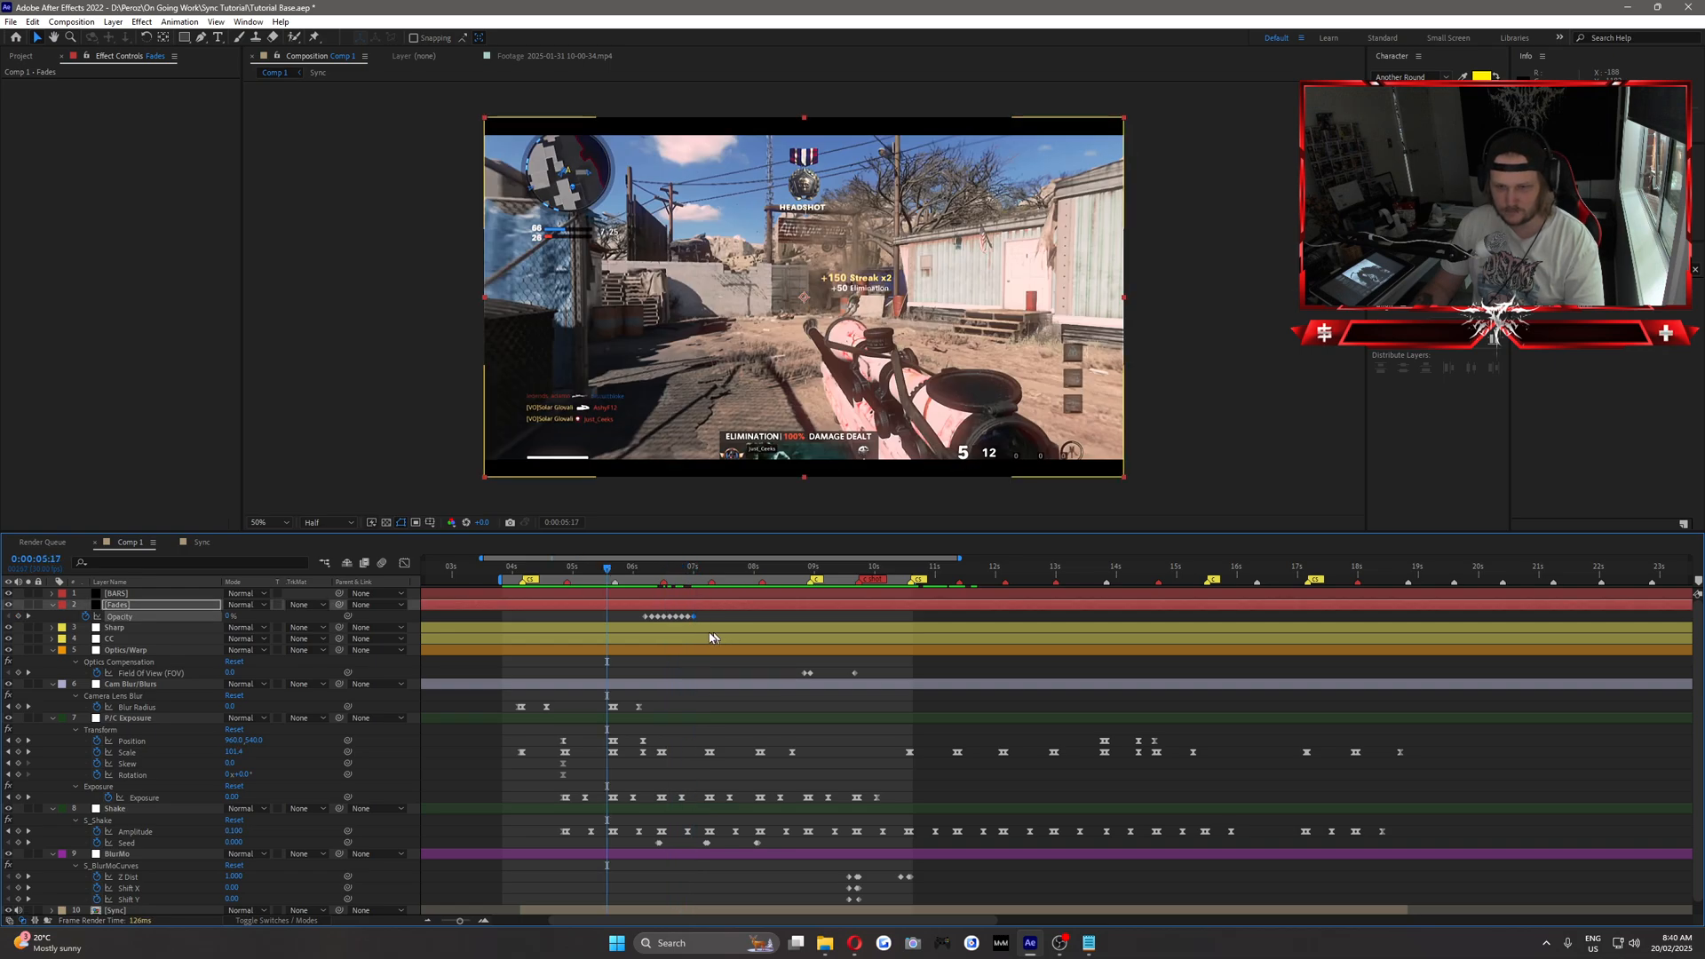
# Play back the fade sequence from 0:00:05:17 and save the project.
pyautogui.press('space')
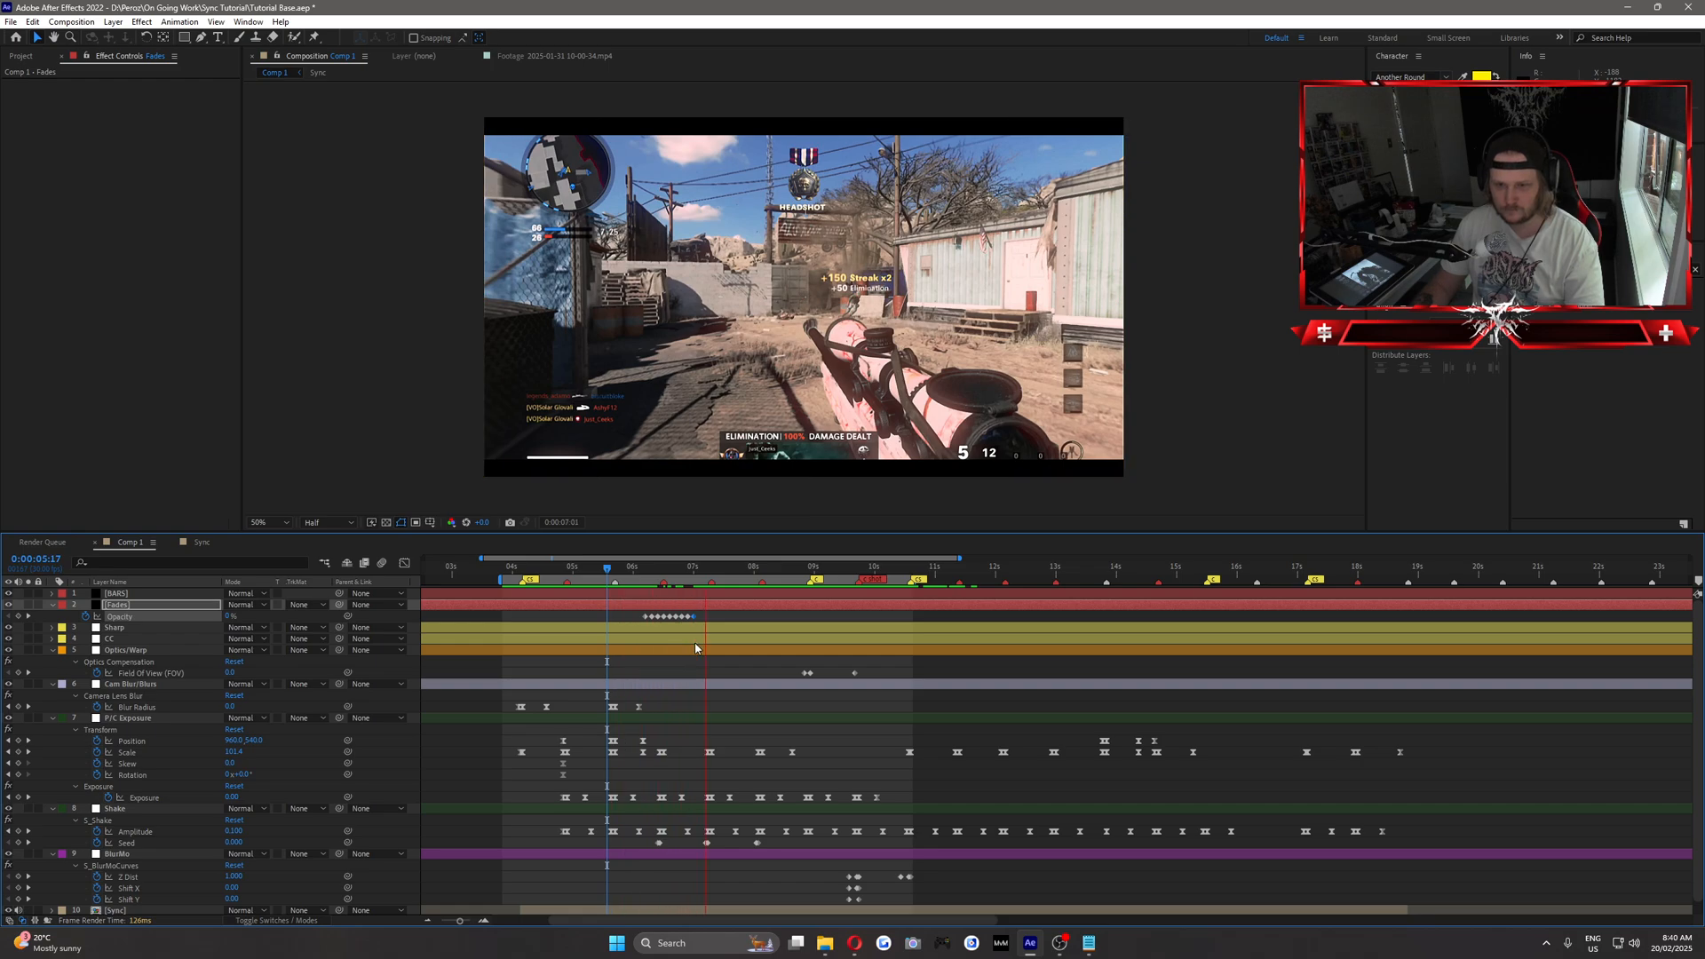
pyautogui.click(515, 568)
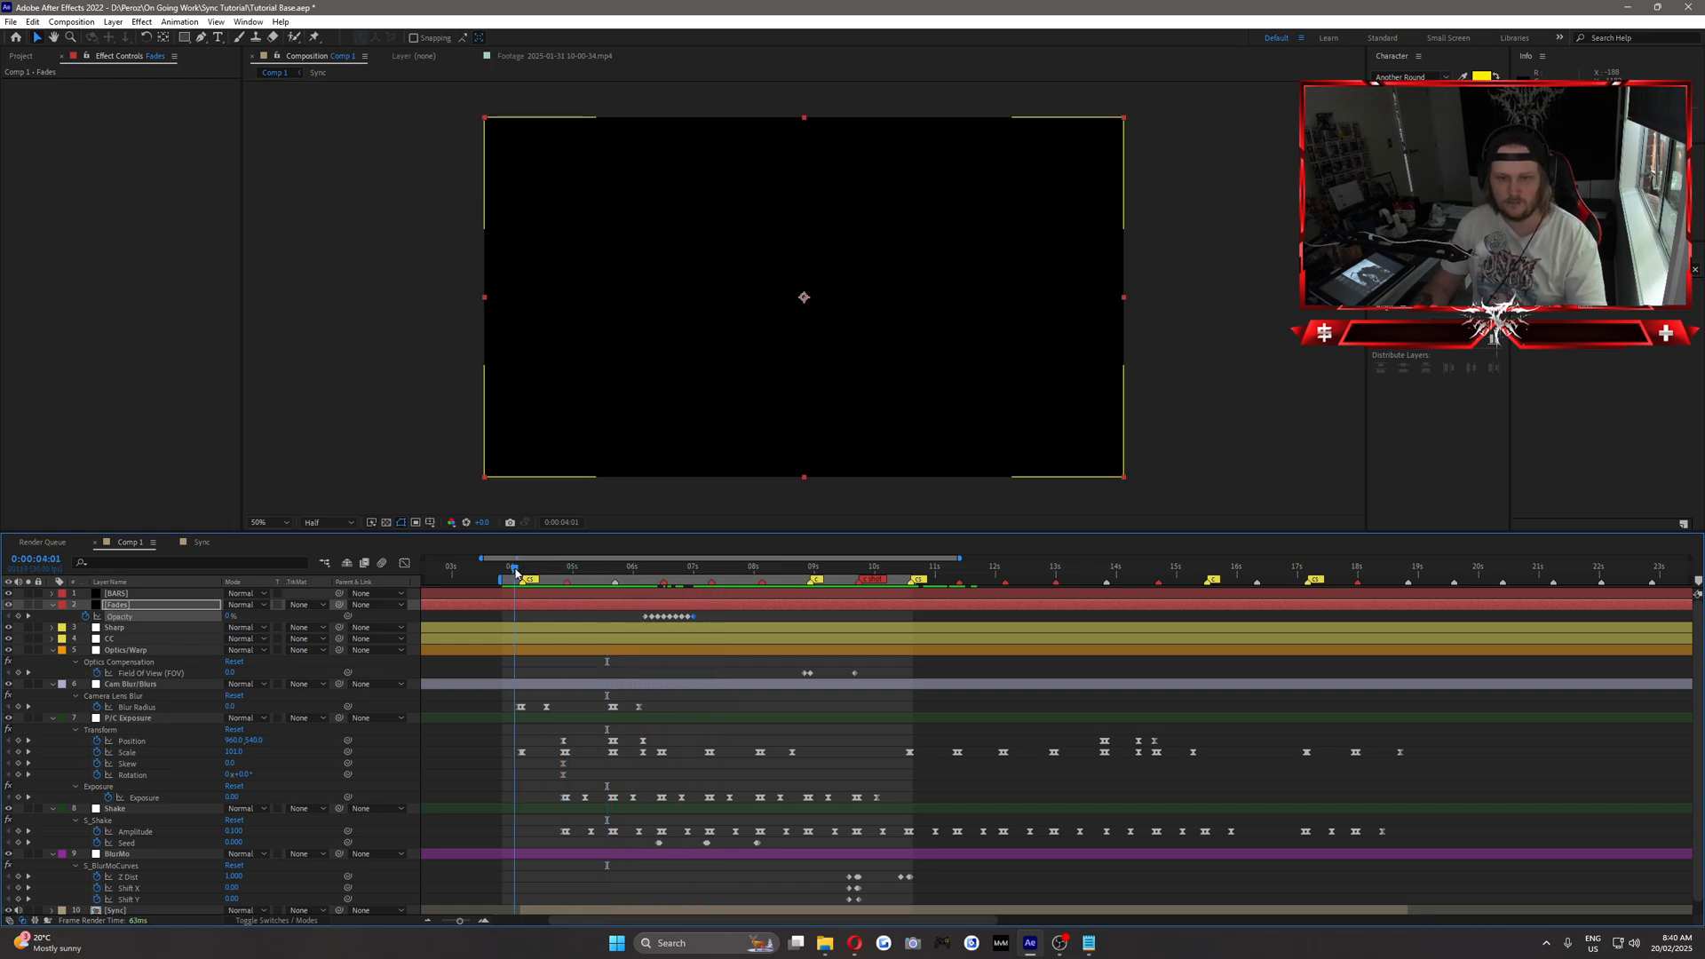
pyautogui.click(526, 624)
pyautogui.hotkey('ctrl', 's')
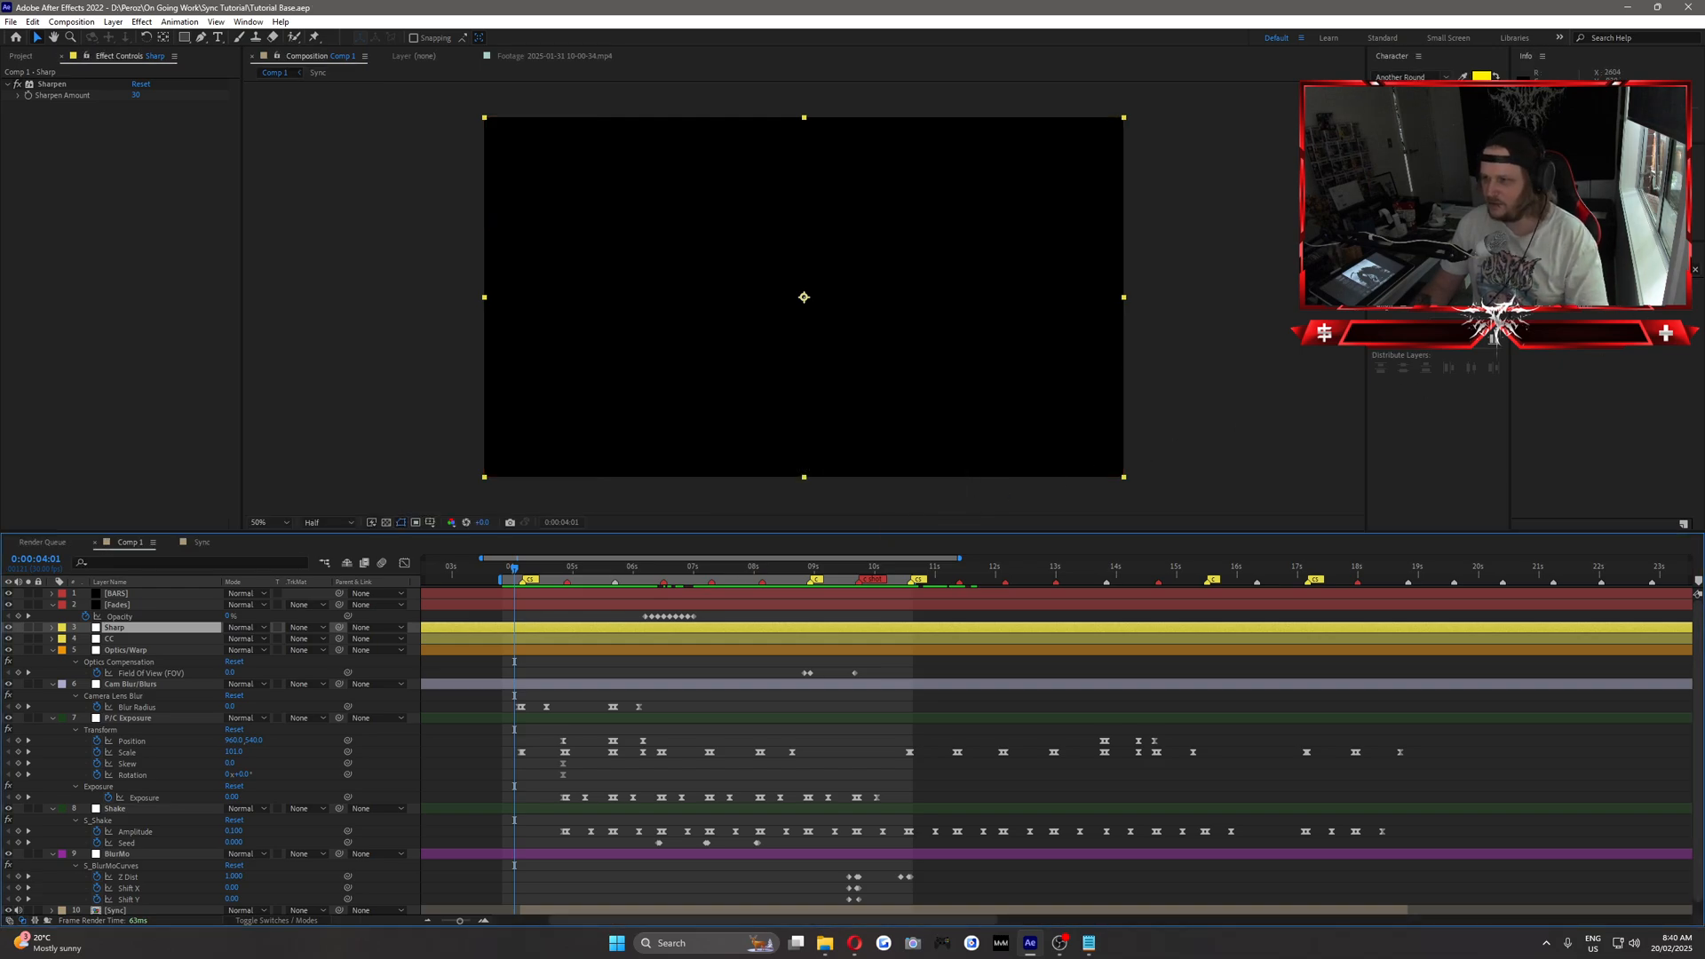
# Play back the montage from 0:00:04:01 and replay the fade section to review the effects together.
pyautogui.press('space')
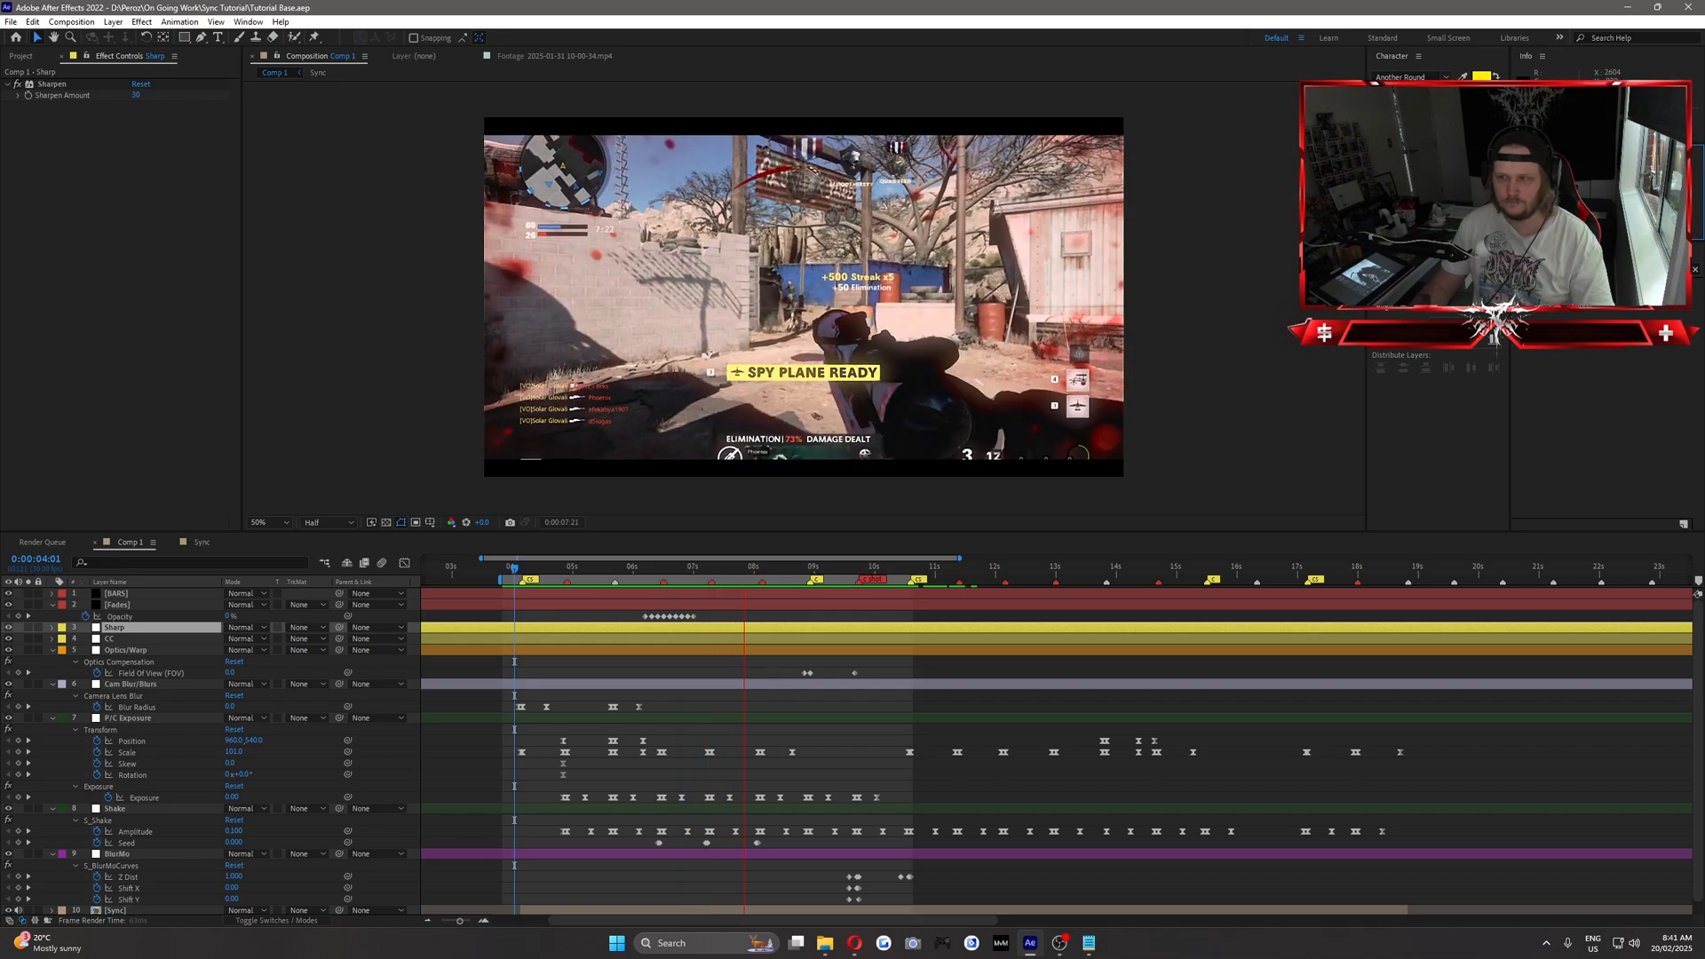
pyautogui.press('space')
pyautogui.moveTo(682, 569); pyautogui.dragTo(619, 575)
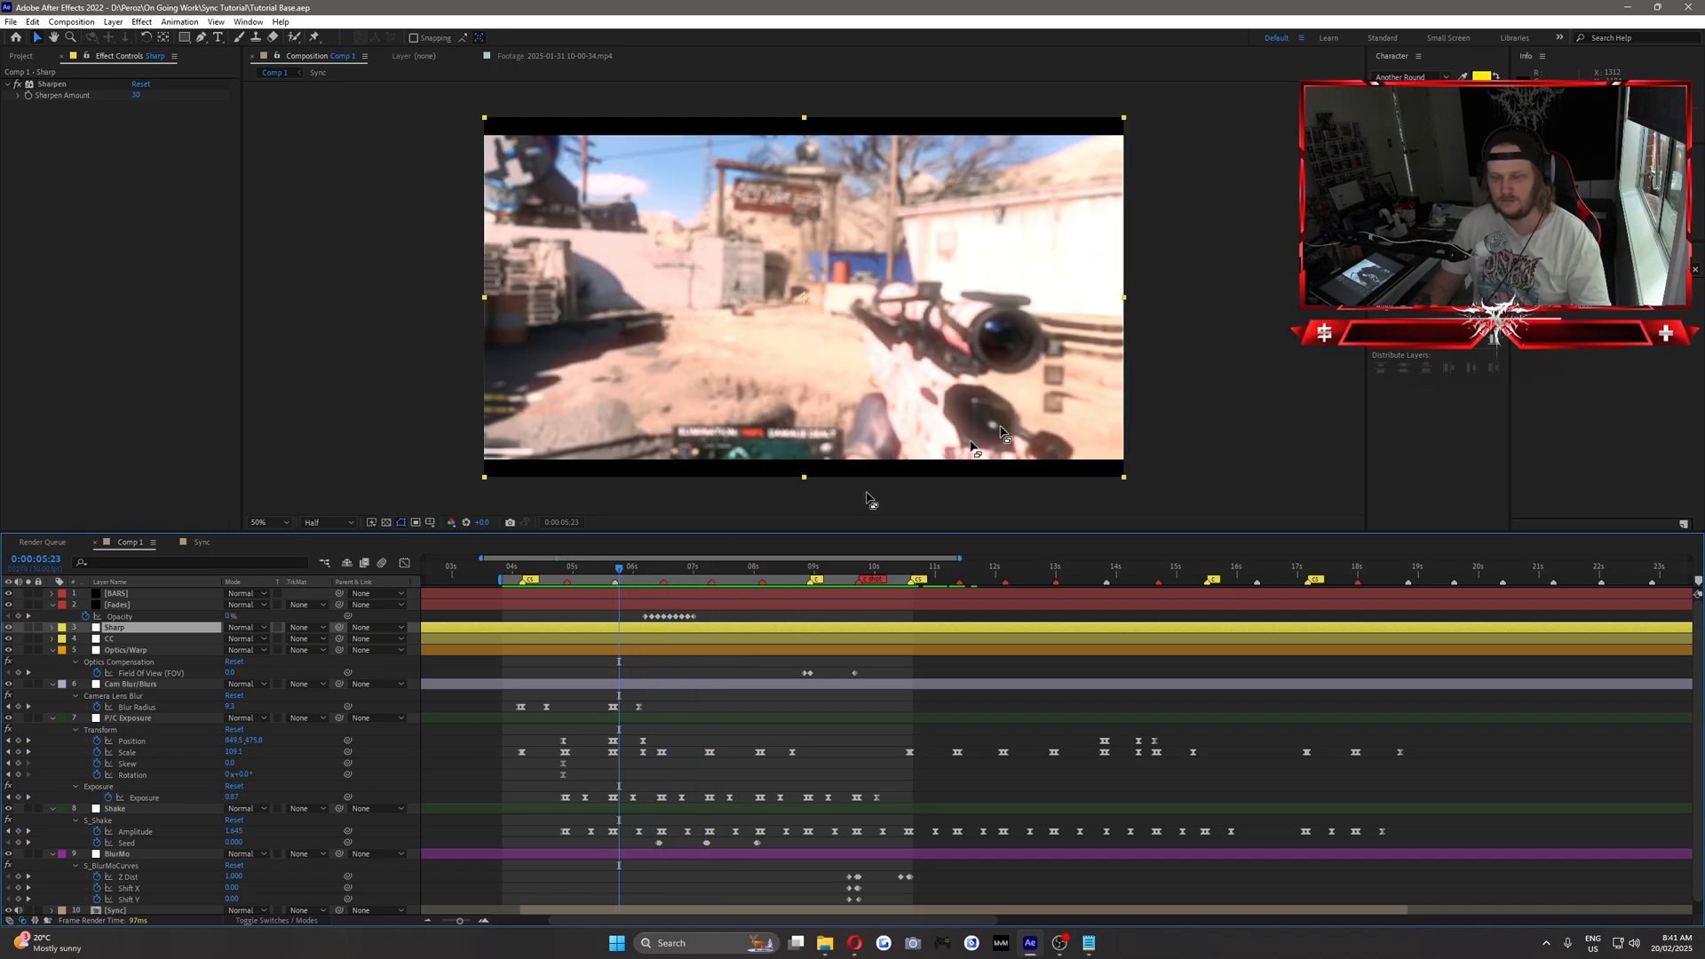
pyautogui.press('space')
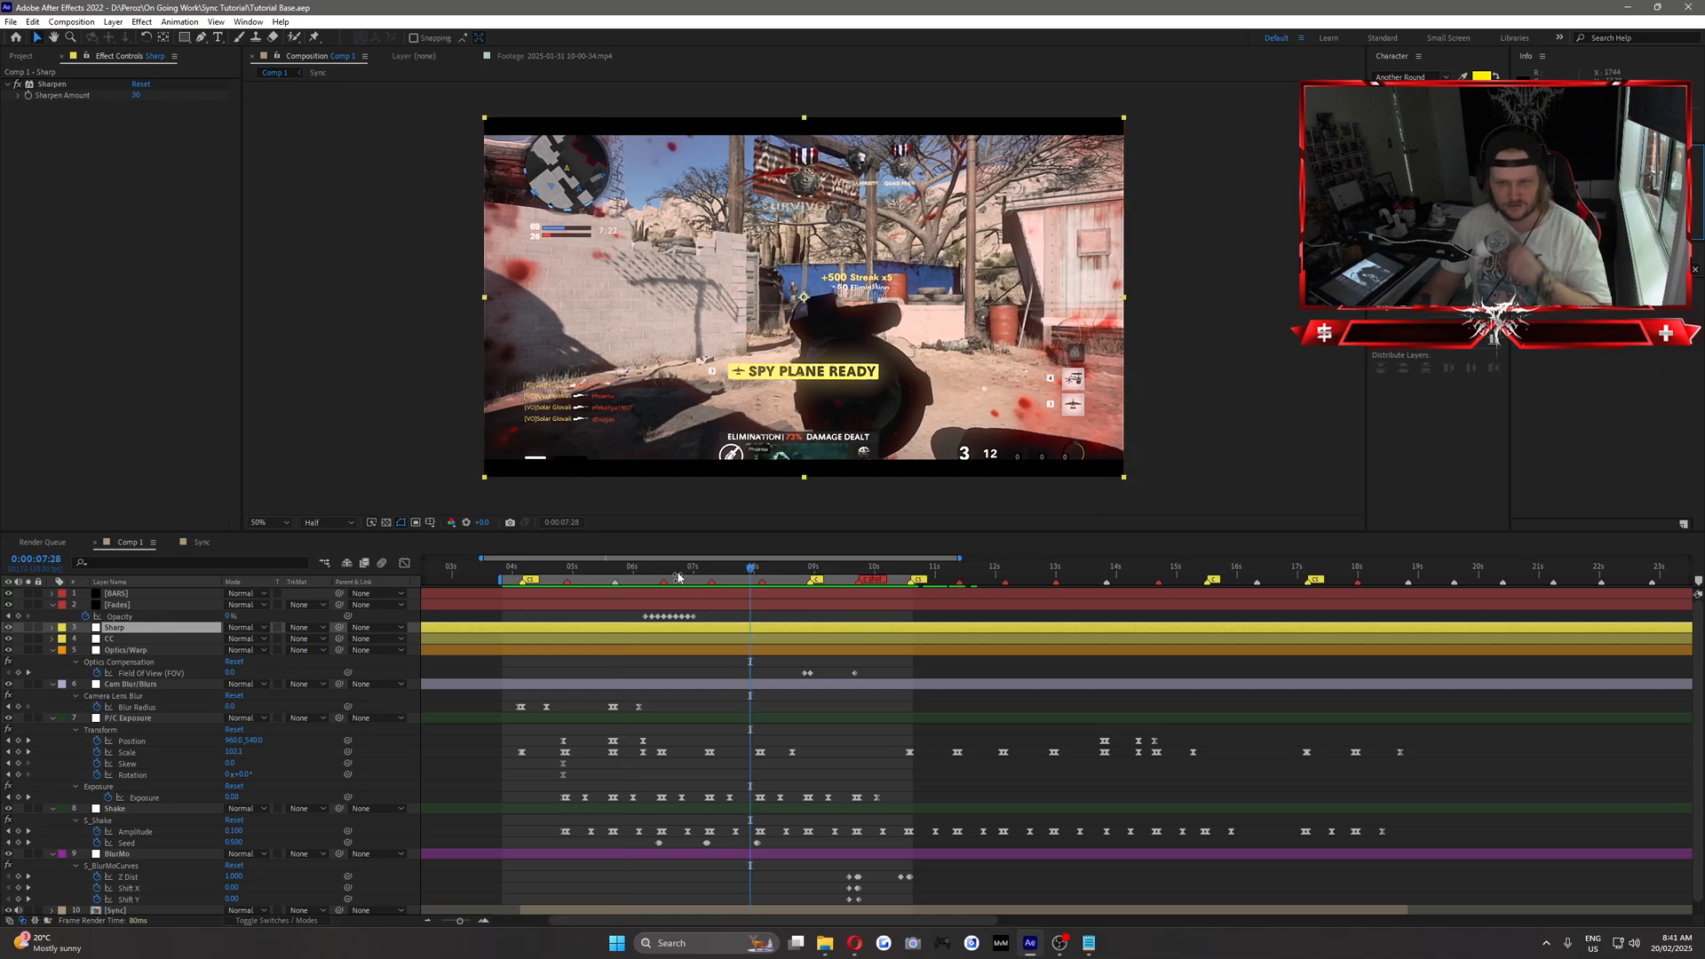
pyautogui.moveTo(678, 578); pyautogui.dragTo(508, 595)
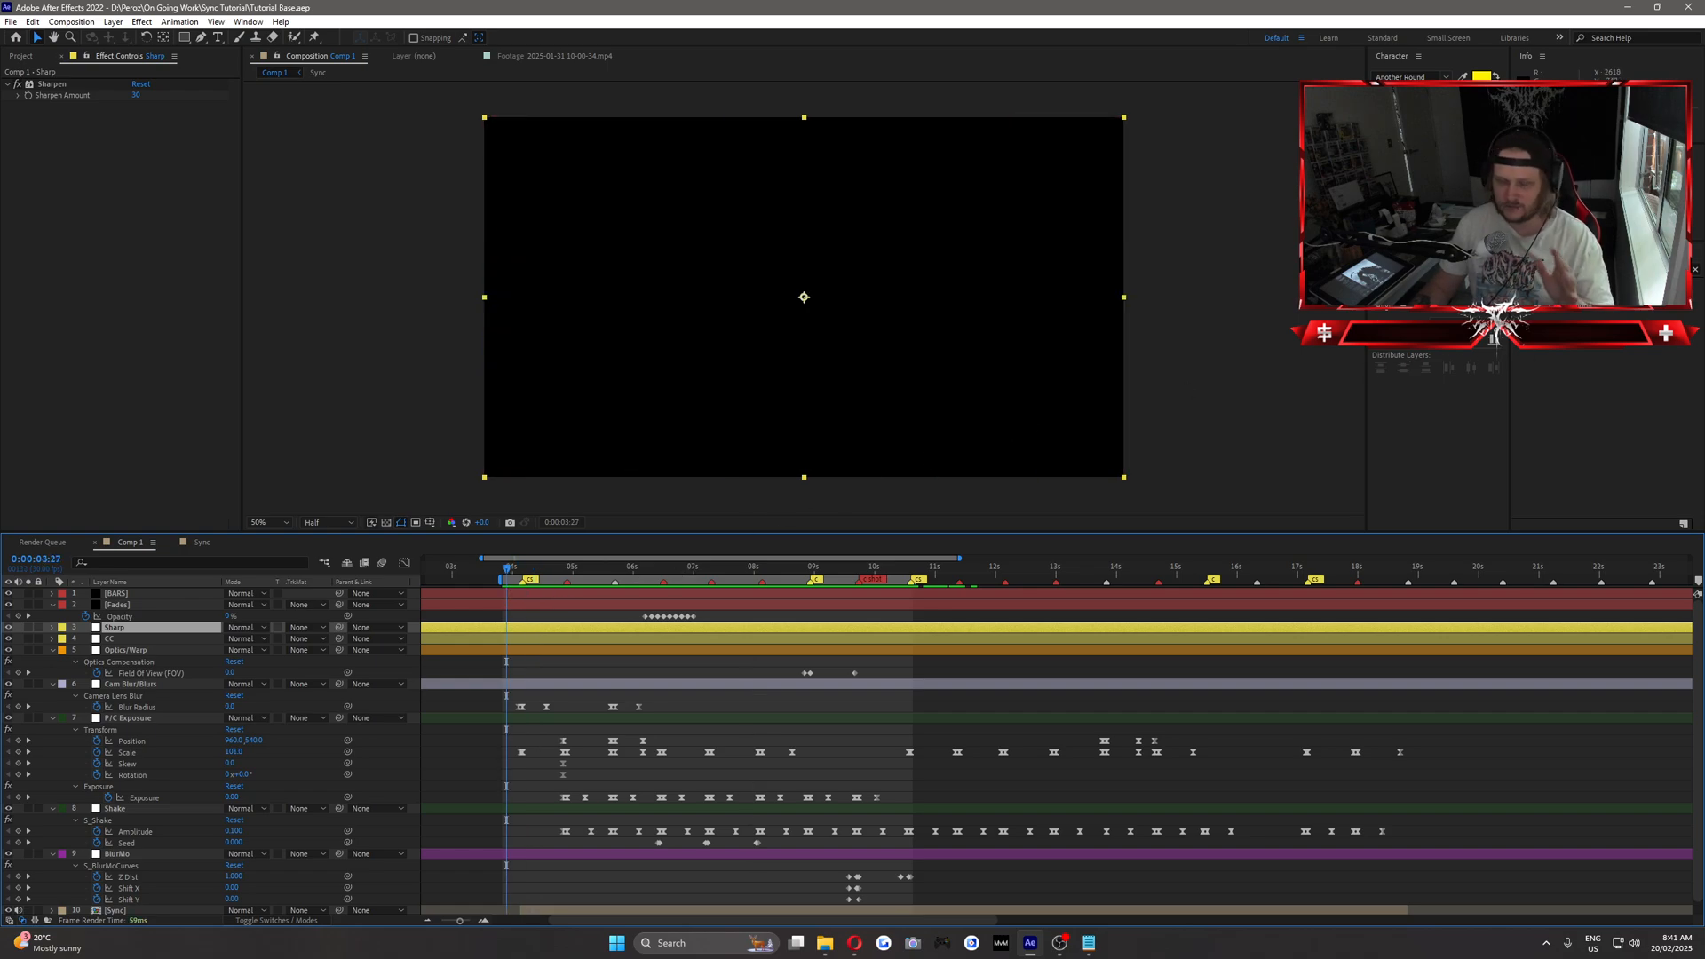
# Play back the montage and set the Optics/Warp layer's Field of View to 100 at 0:00:08:28.
pyautogui.click(1608, 182)
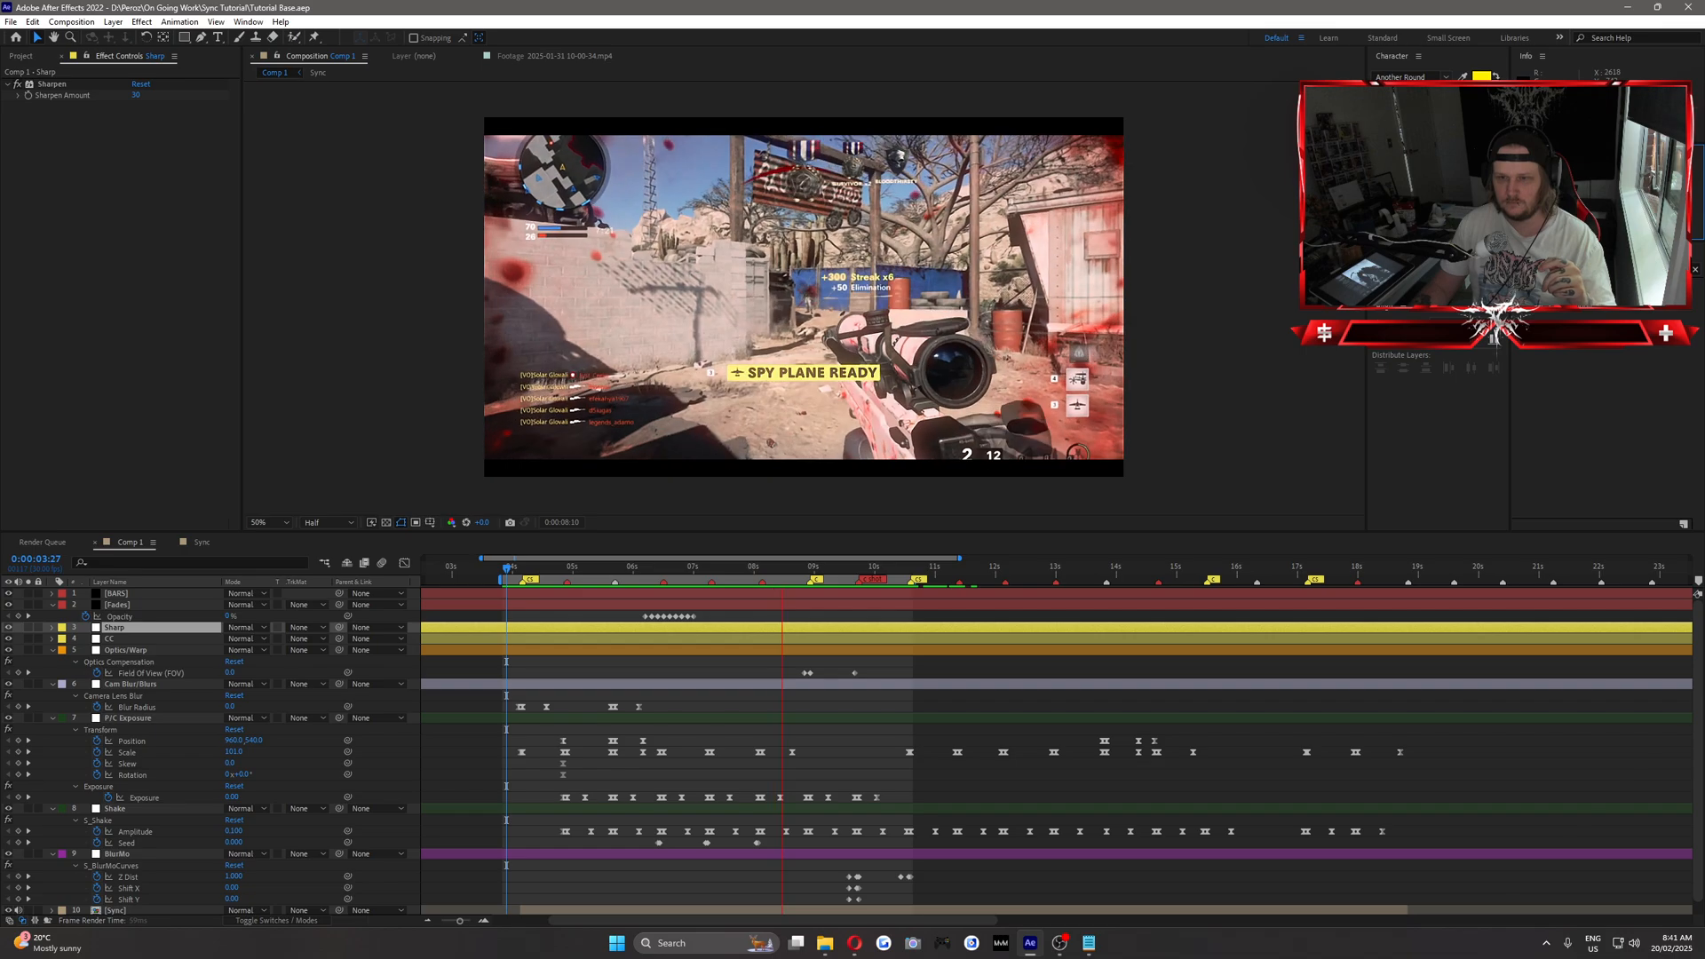
pyautogui.press('space')
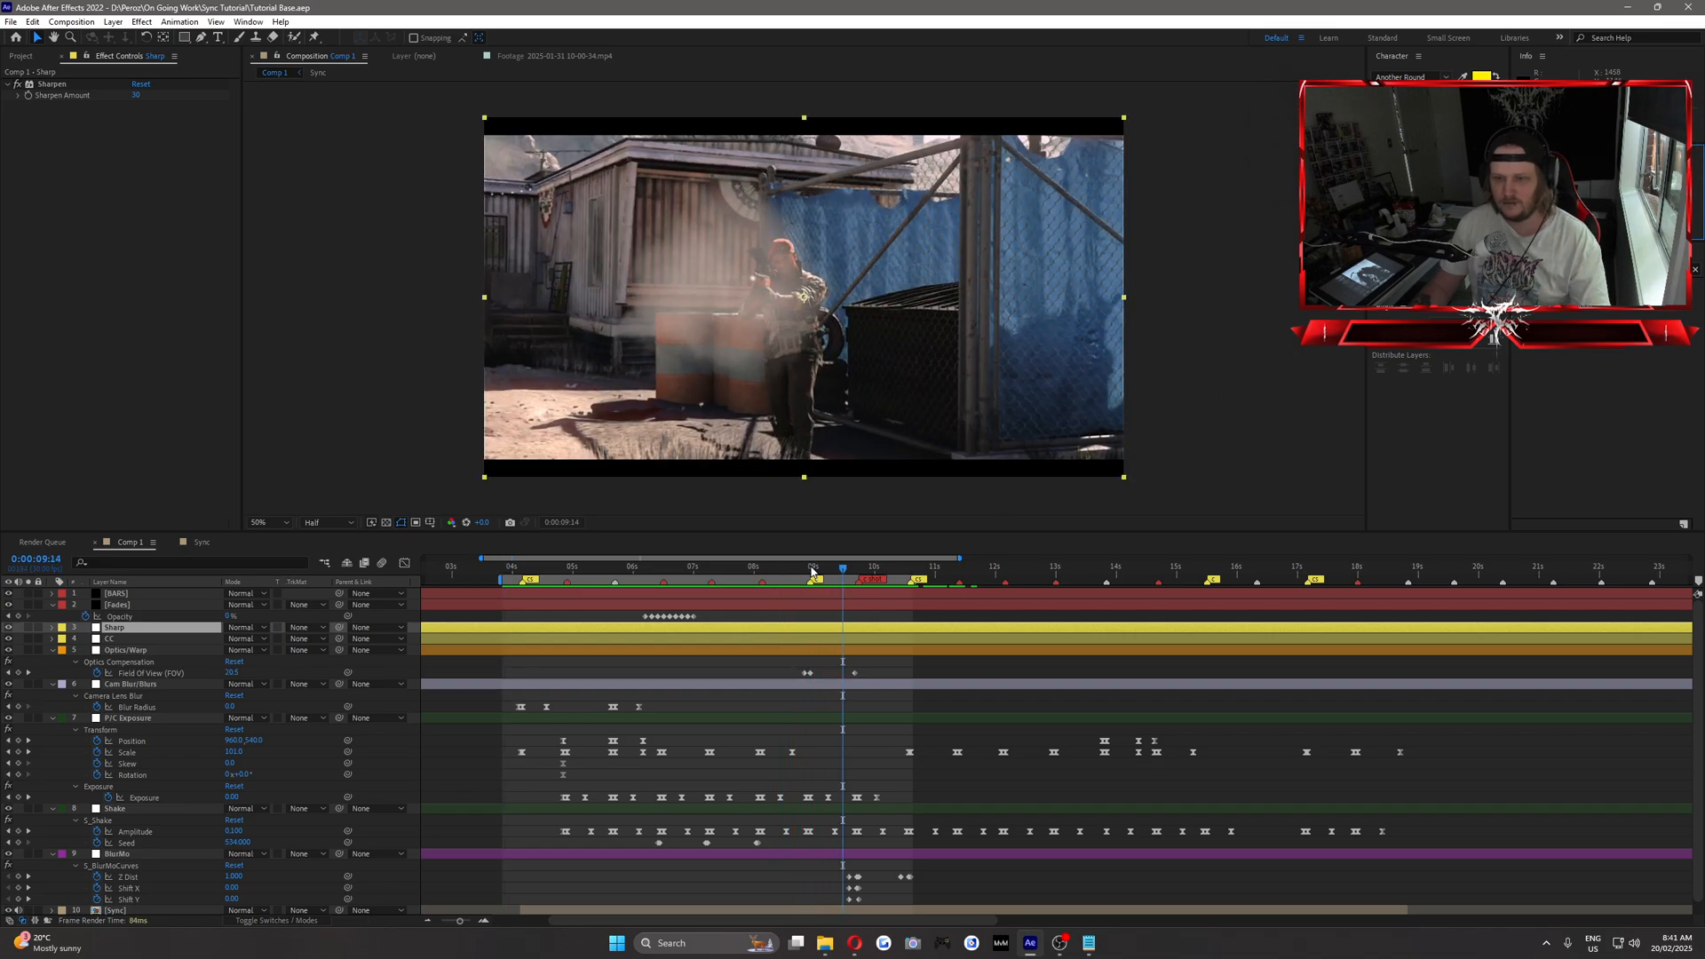
pyautogui.click(811, 568)
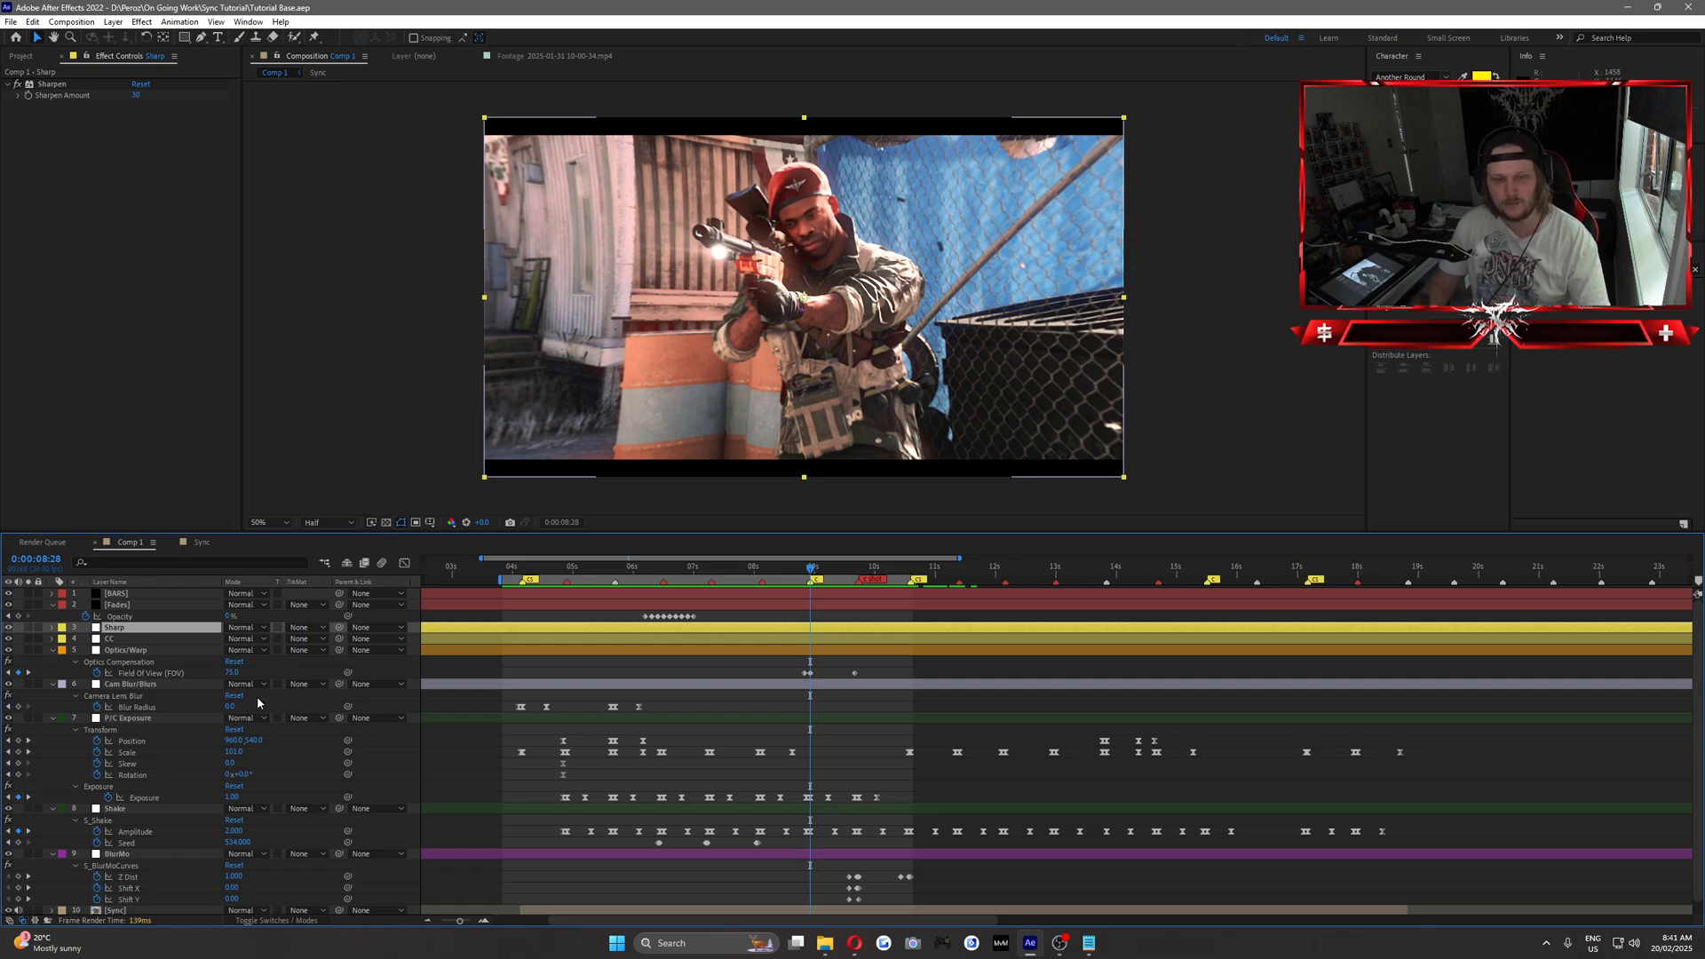
pyautogui.click(231, 673)
pyautogui.write('100')
pyautogui.press('Return')
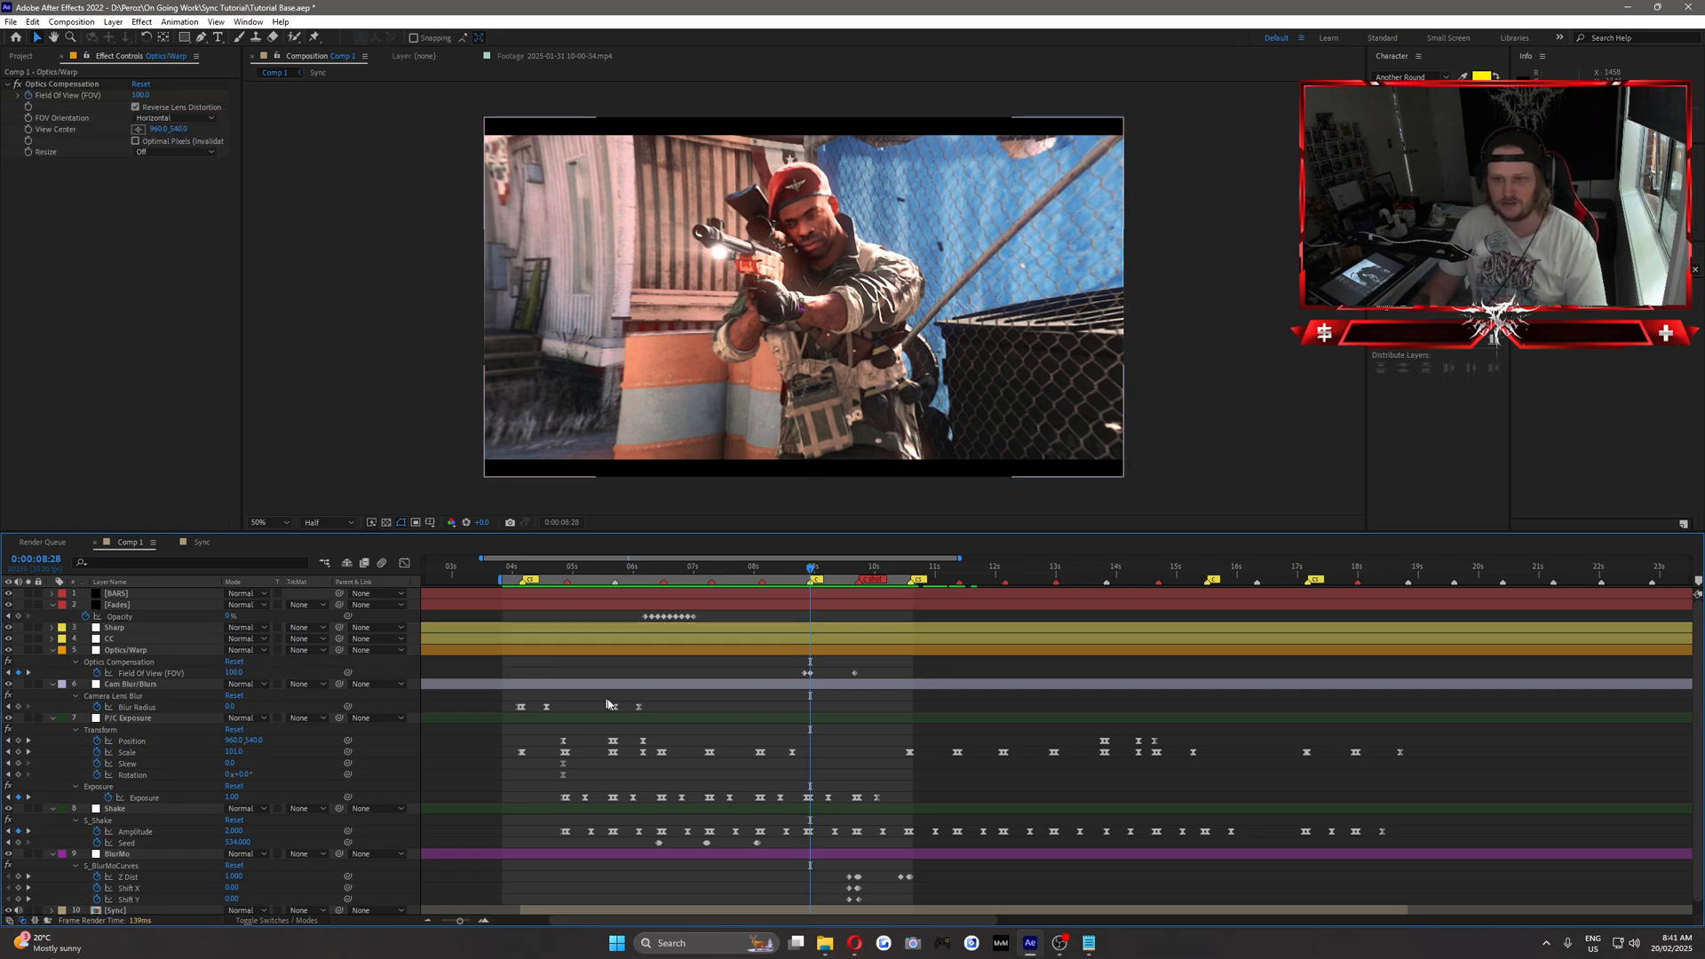
# Review the montage from 0:00:04:01 and extend the work area's end to 0:00:18:25.
pyautogui.moveTo(797, 573); pyautogui.dragTo(850, 623)
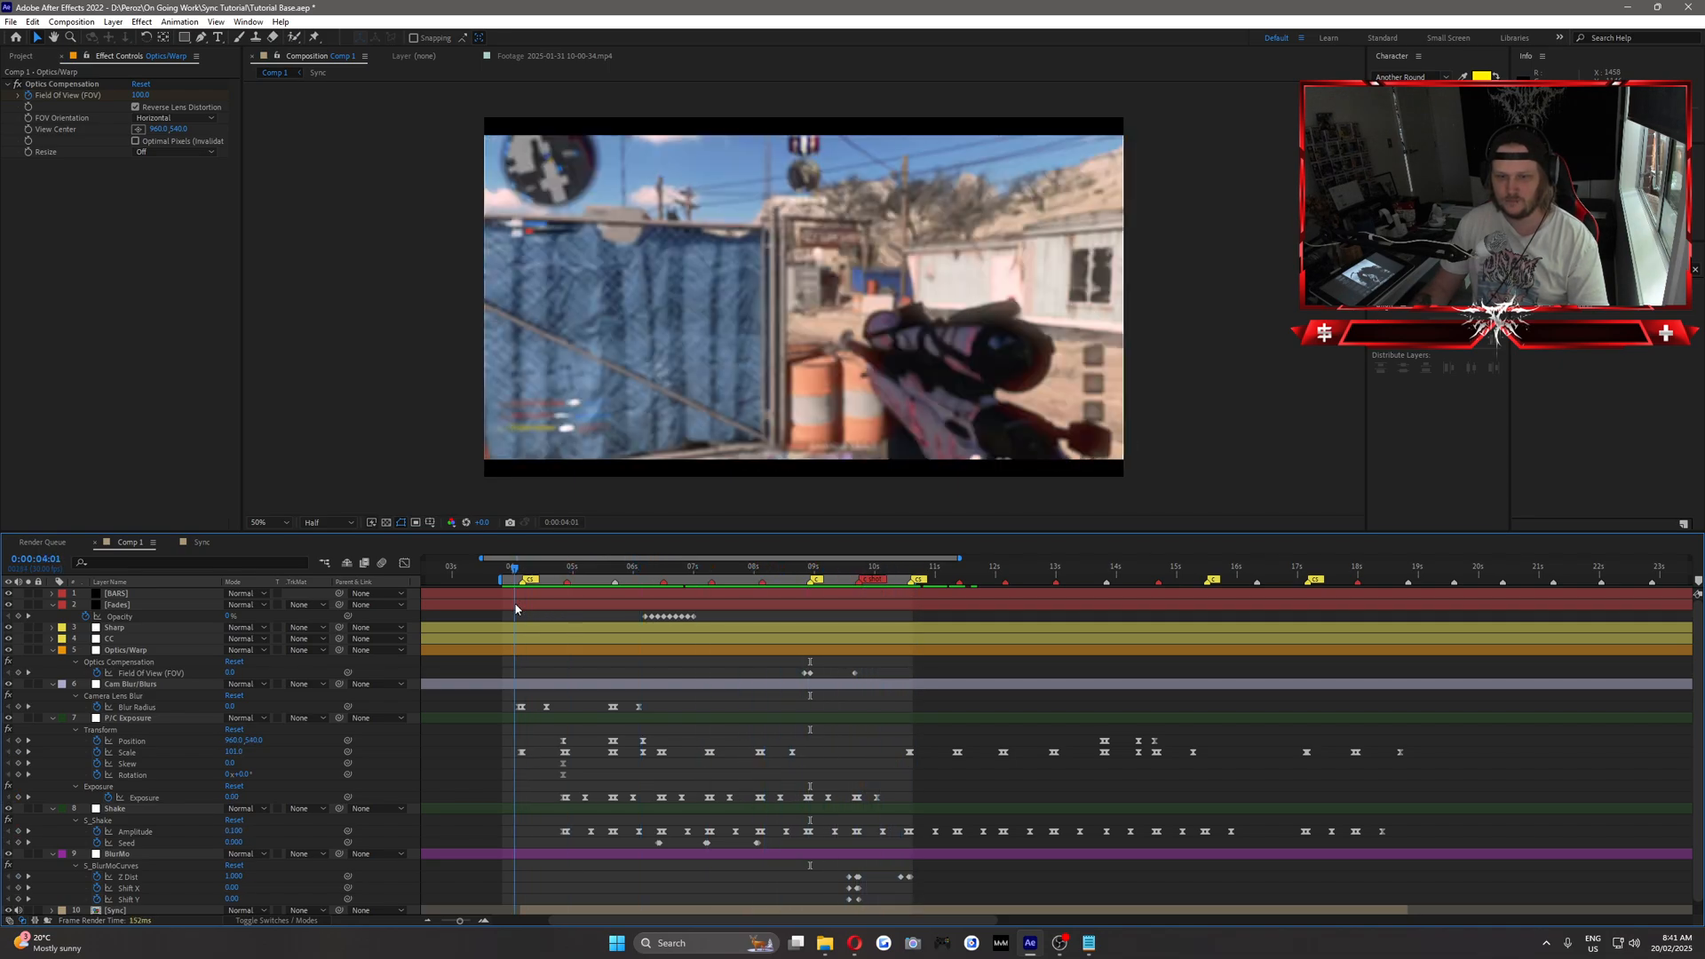
pyautogui.moveTo(516, 610); pyautogui.dragTo(652, 603)
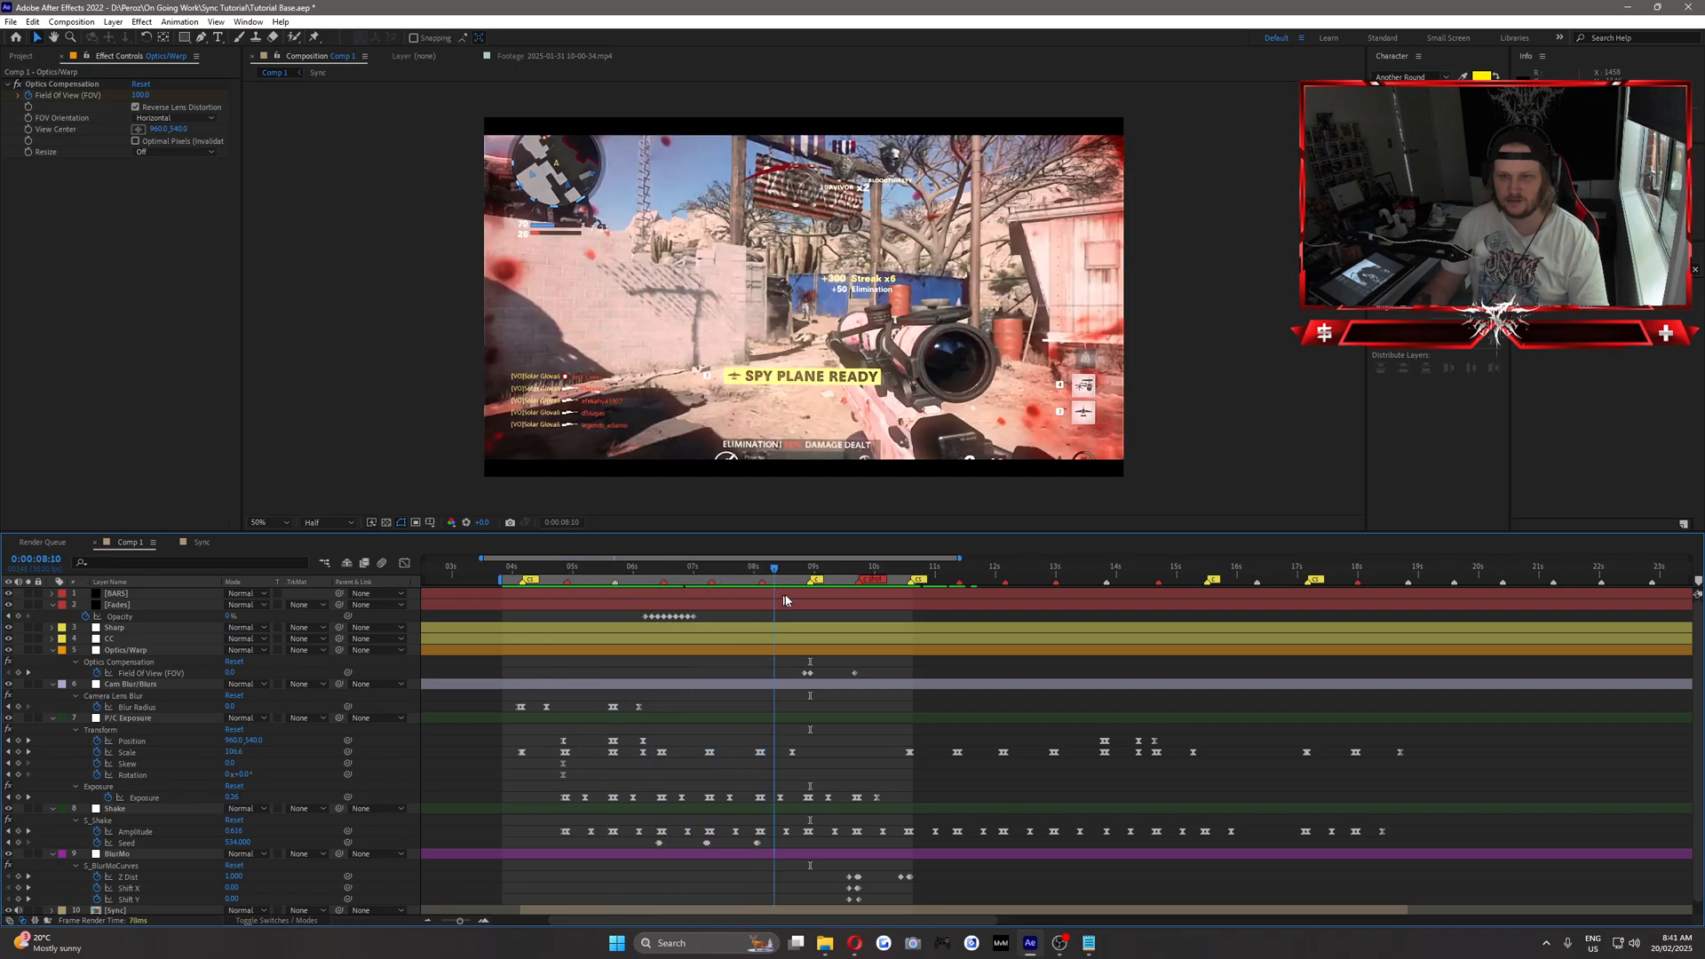
pyautogui.moveTo(785, 600); pyautogui.dragTo(980, 564)
pyautogui.moveTo(1132, 569); pyautogui.dragTo(1229, 603)
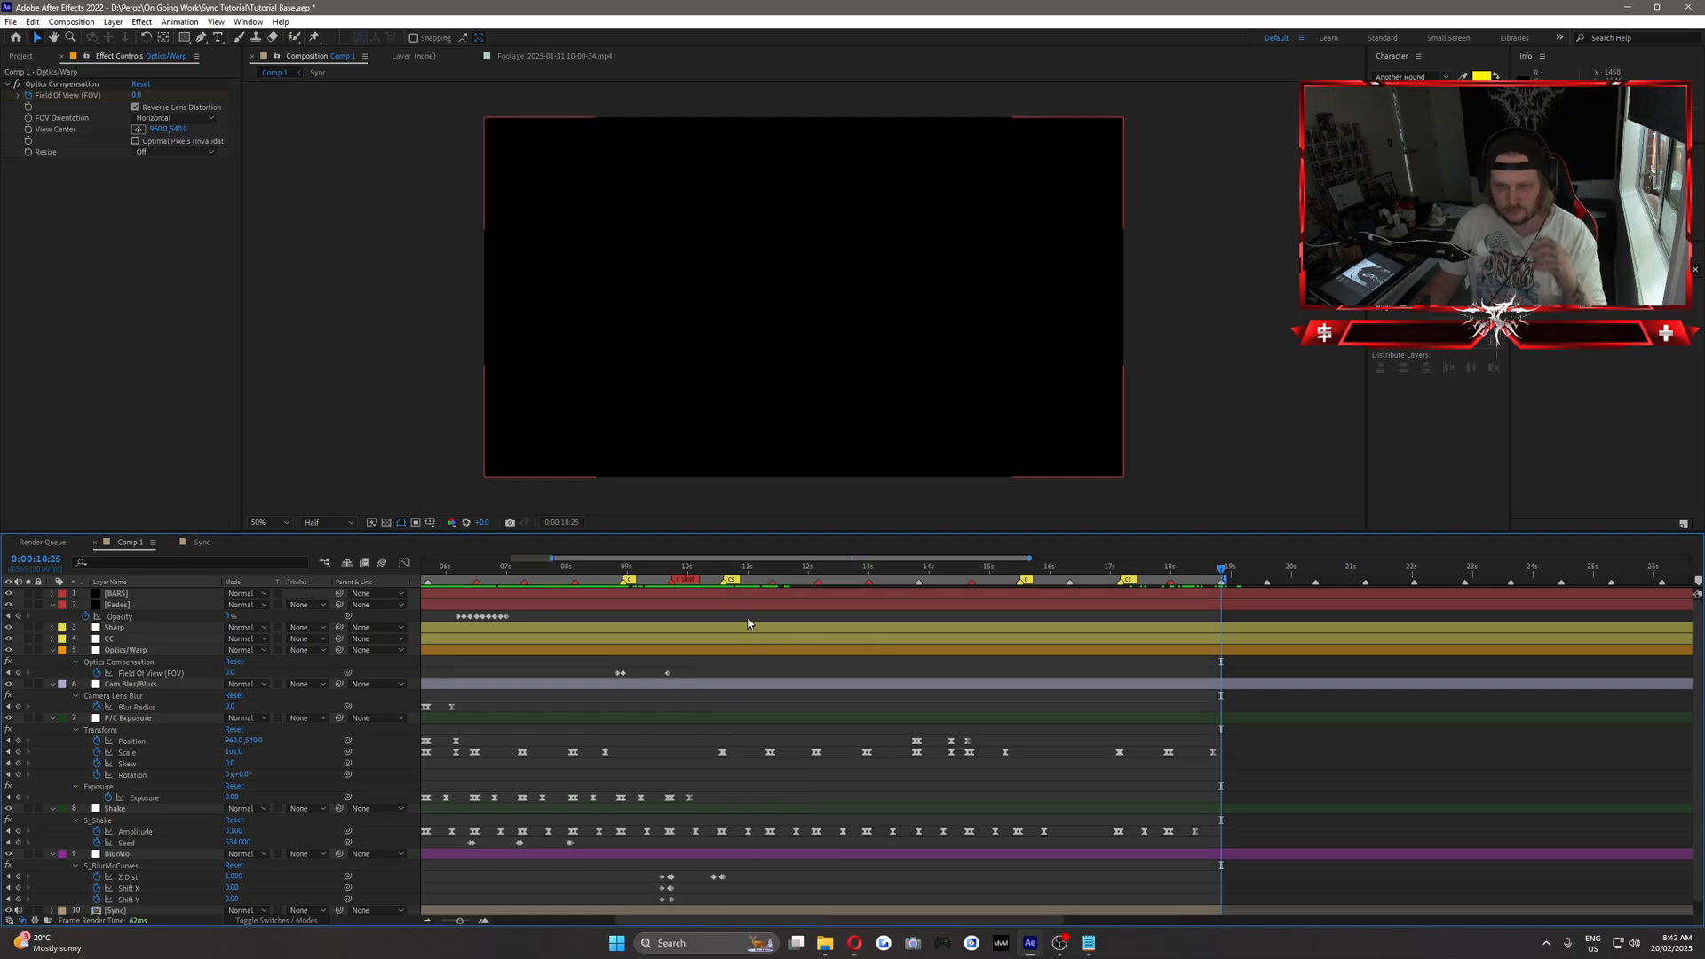
# Examine the later kill clips, stepping frame by frame through the zoom from 0:00:13:25 to 0:00:13:28.
pyautogui.moveTo(694, 573); pyautogui.dragTo(786, 577)
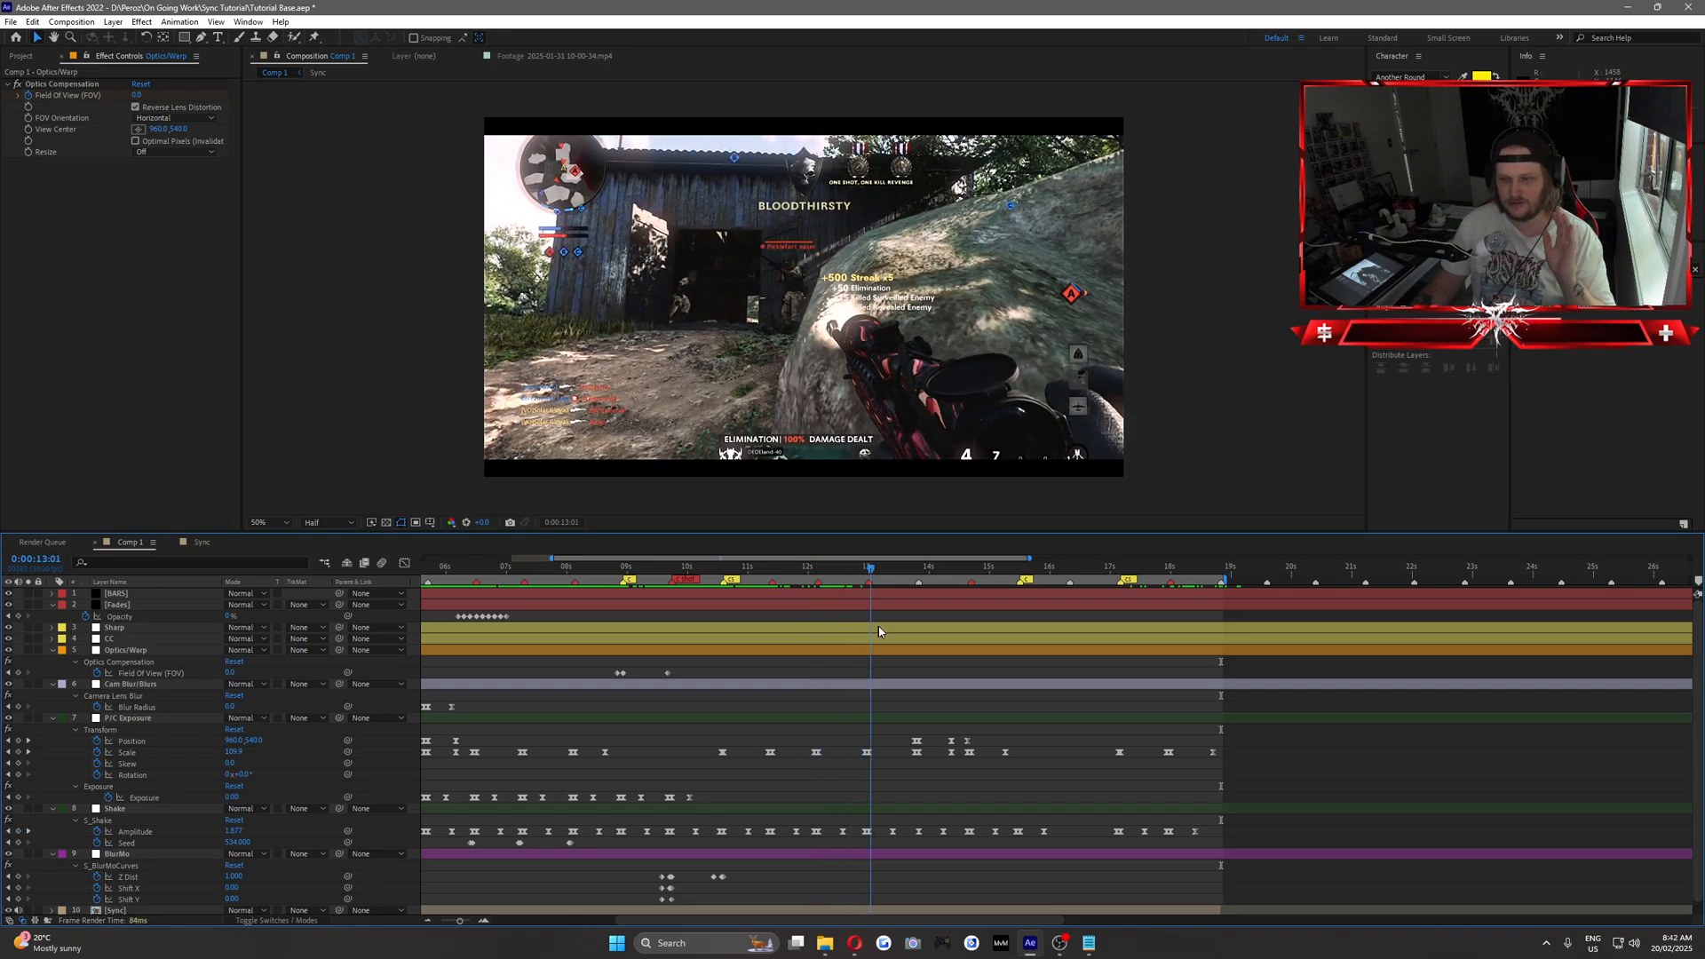
pyautogui.press('space')
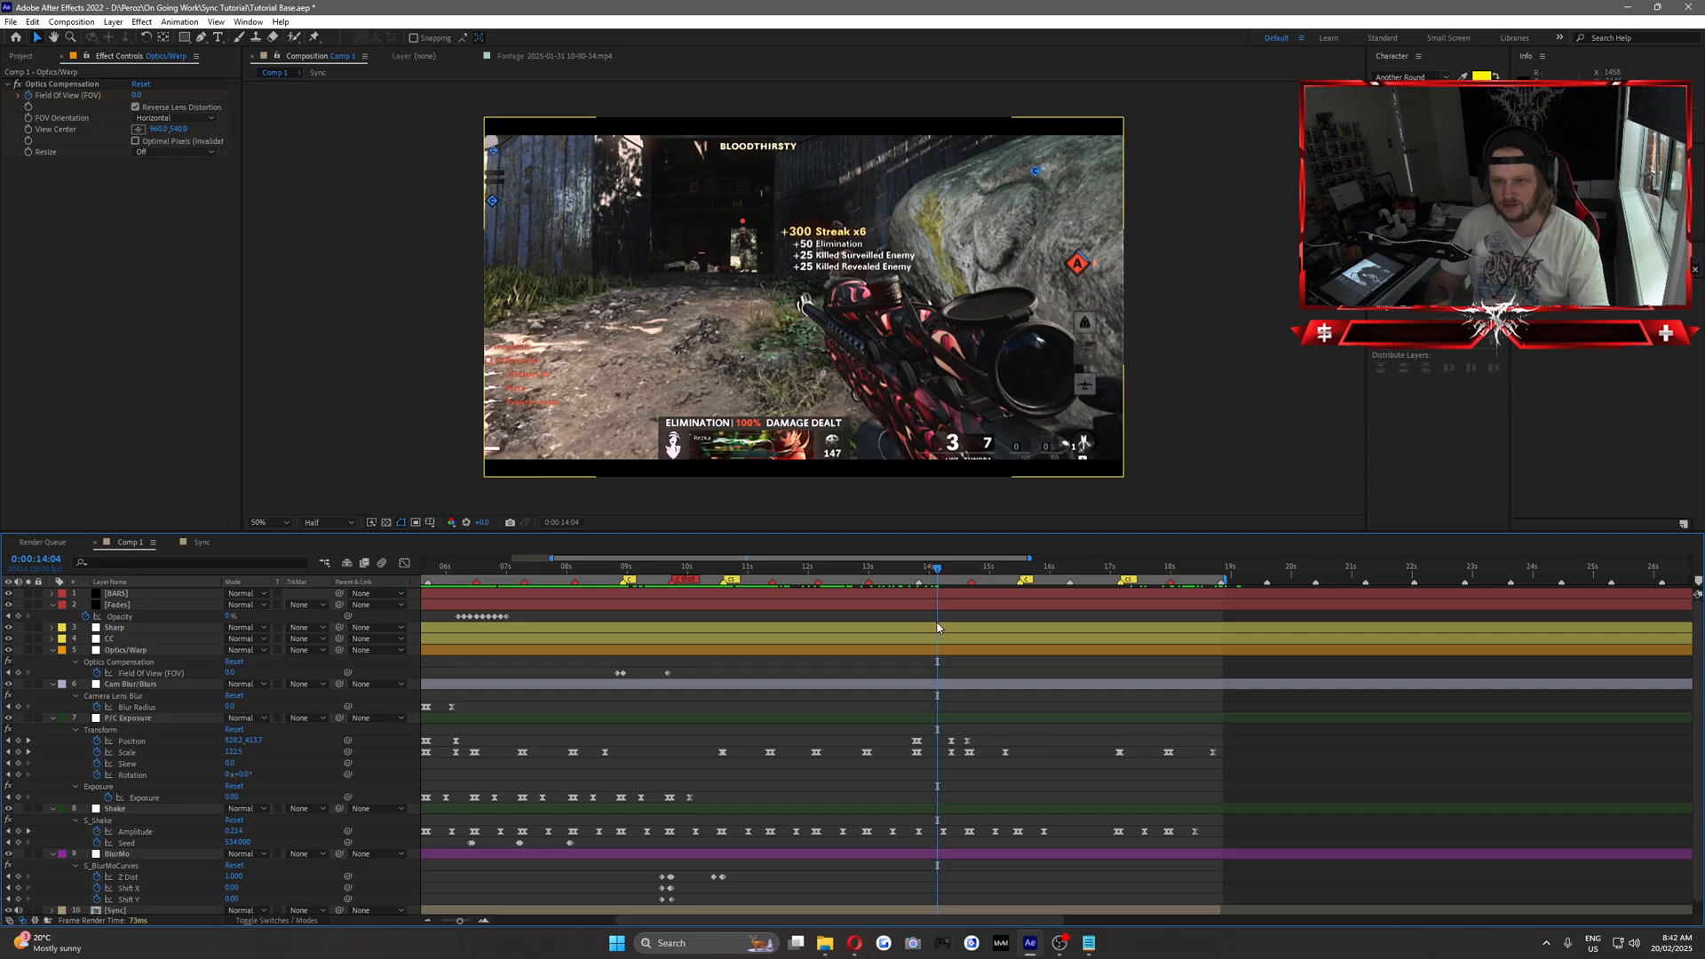
pyautogui.press('j')
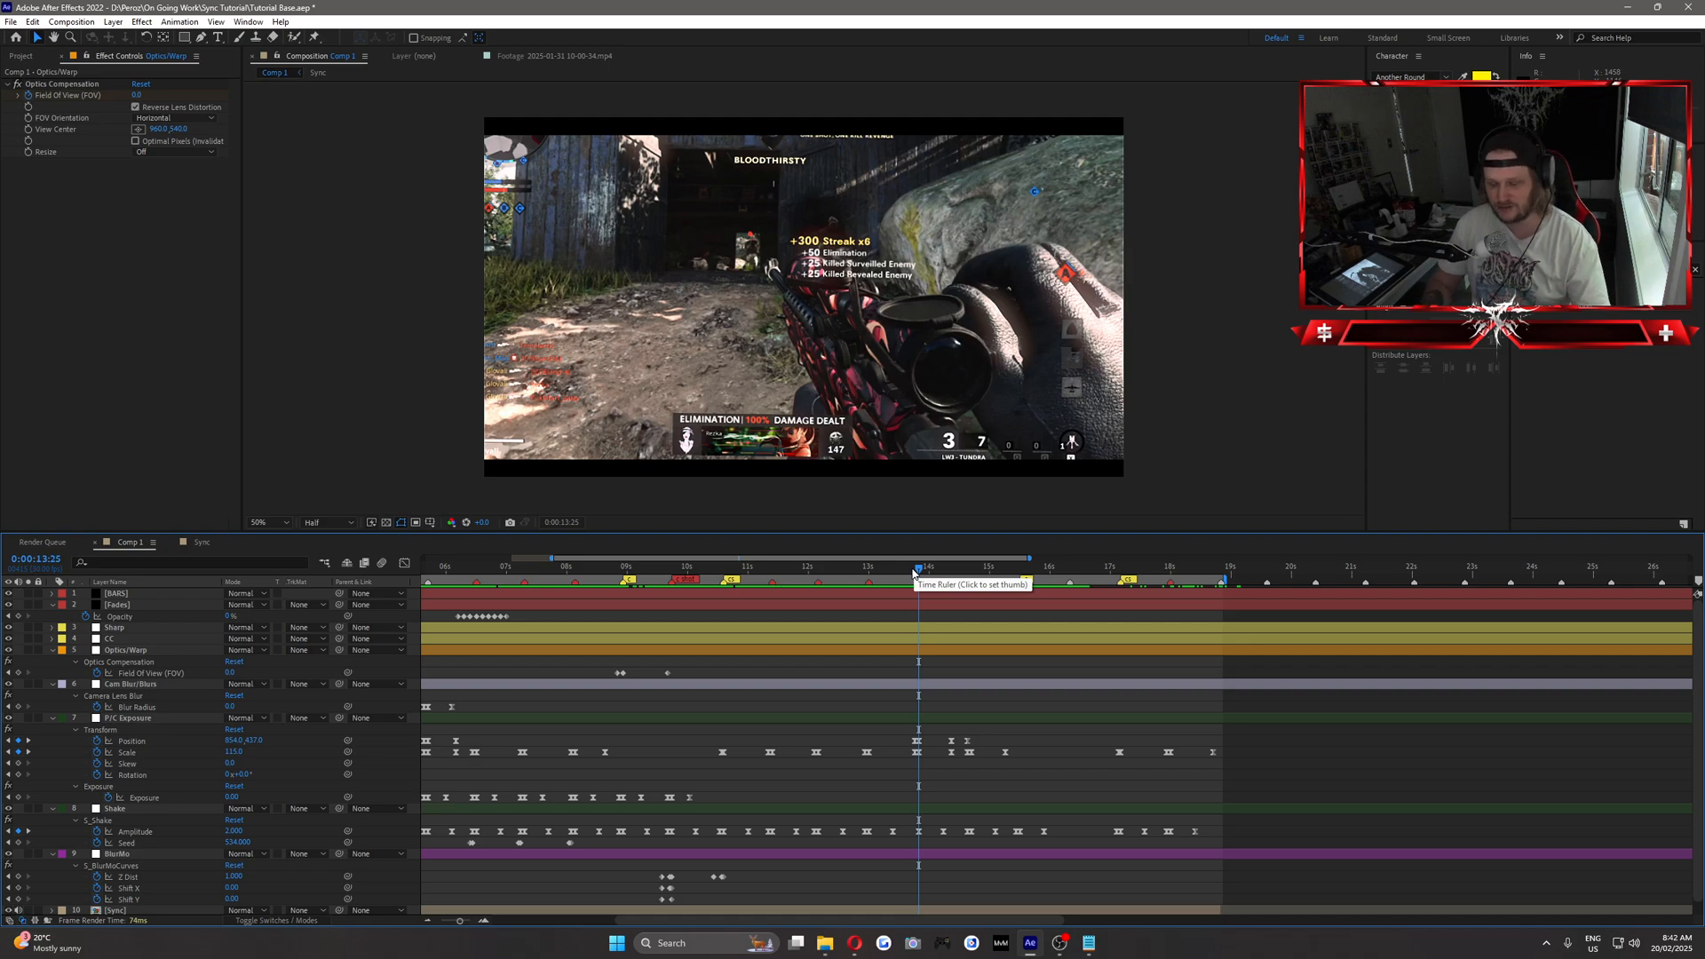
pyautogui.click(921, 573)
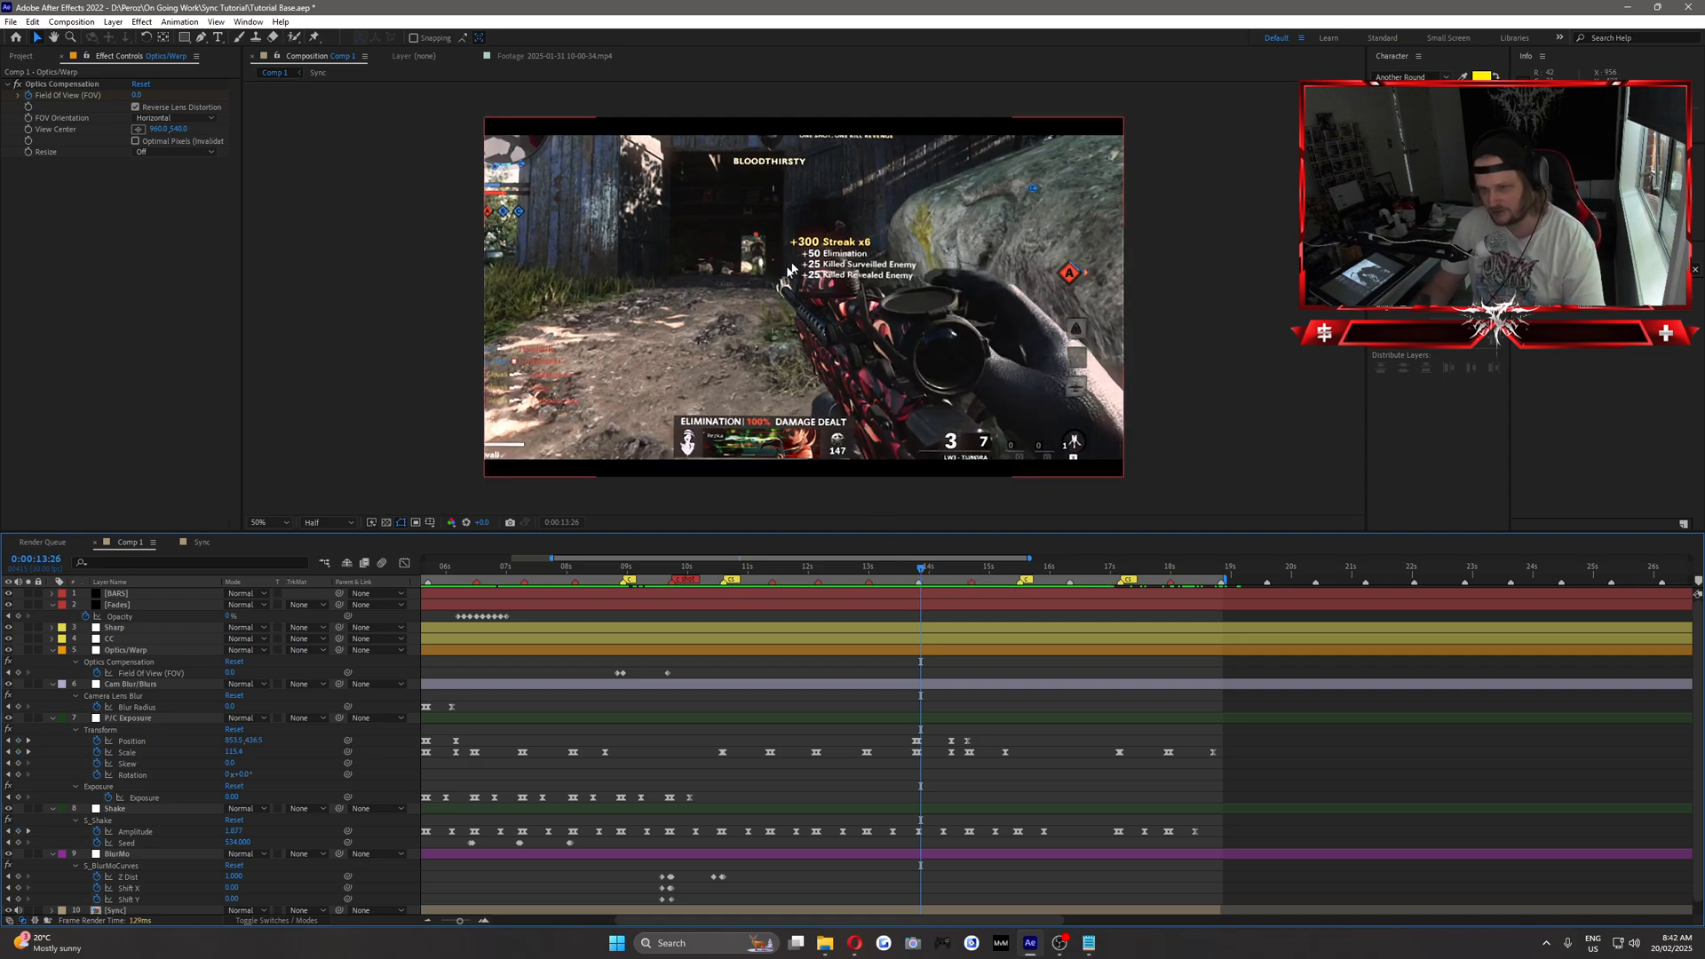
pyautogui.press('pagedown')
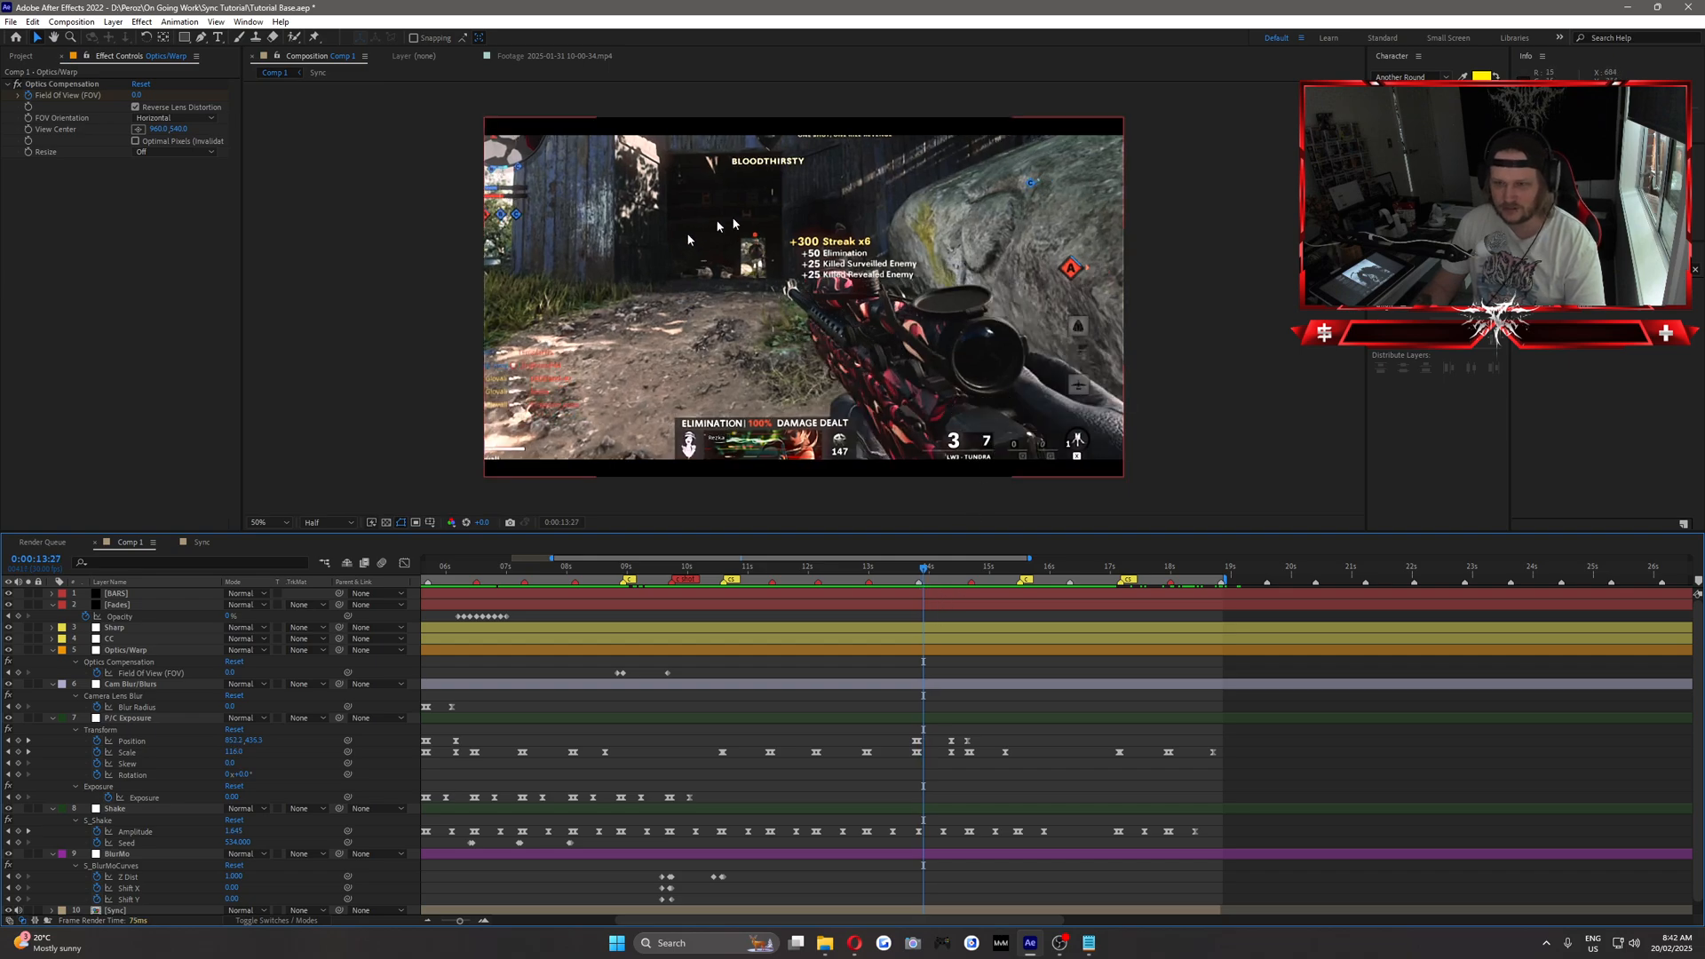
pyautogui.press('pagedown')
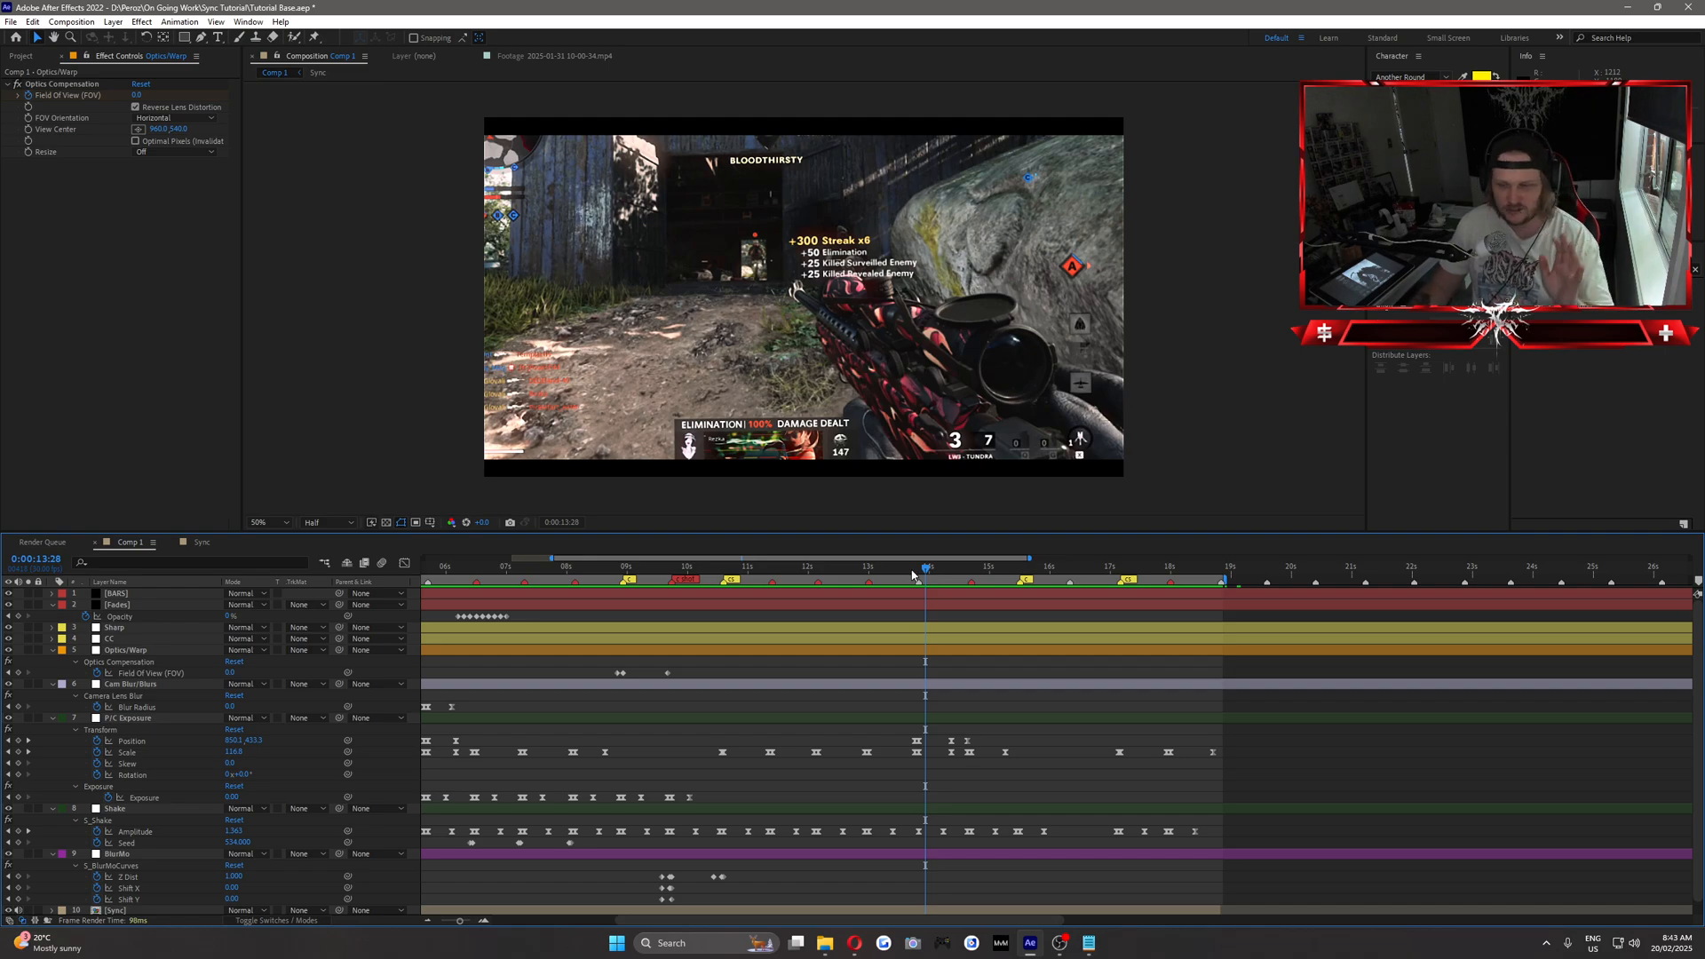
# Add a composition marker at 0:00:13:23, where the zoom begins, and give it the Blue label.
pyautogui.moveTo(926, 569)
pyautogui.mouseDown()
pyautogui.moveTo(909, 574)
pyautogui.moveTo(994, 594)
pyautogui.moveTo(905, 616)
pyautogui.moveTo(913, 571)
pyautogui.mouseUp()
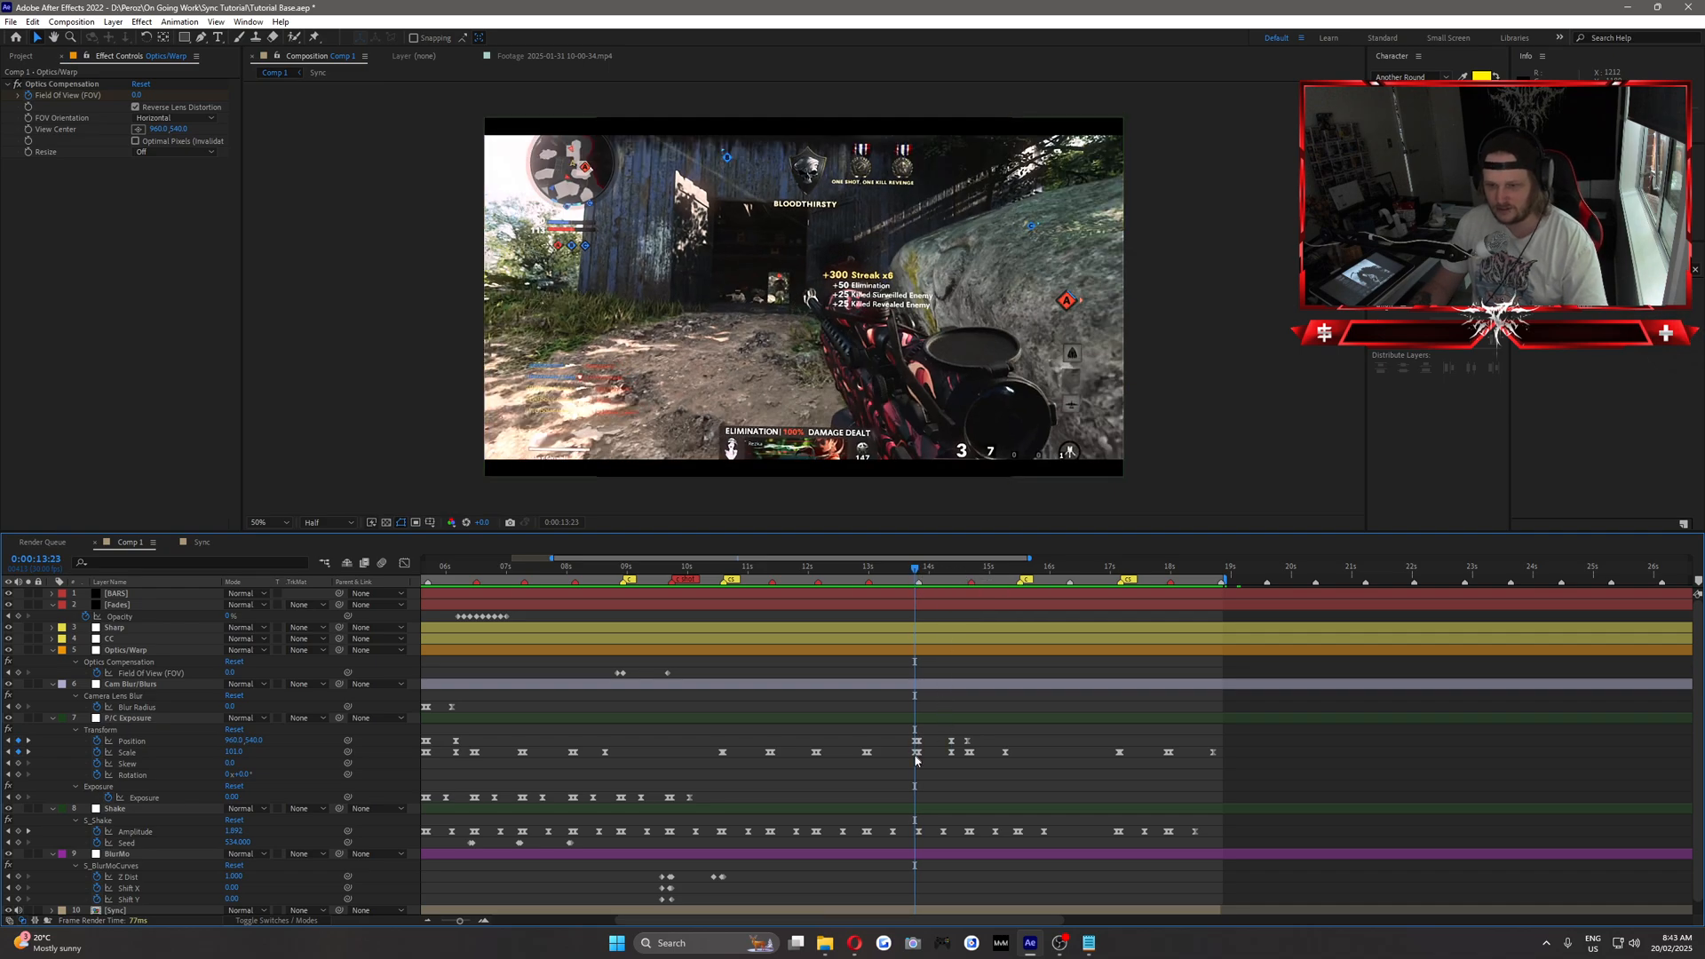
pyautogui.press('pagedown')
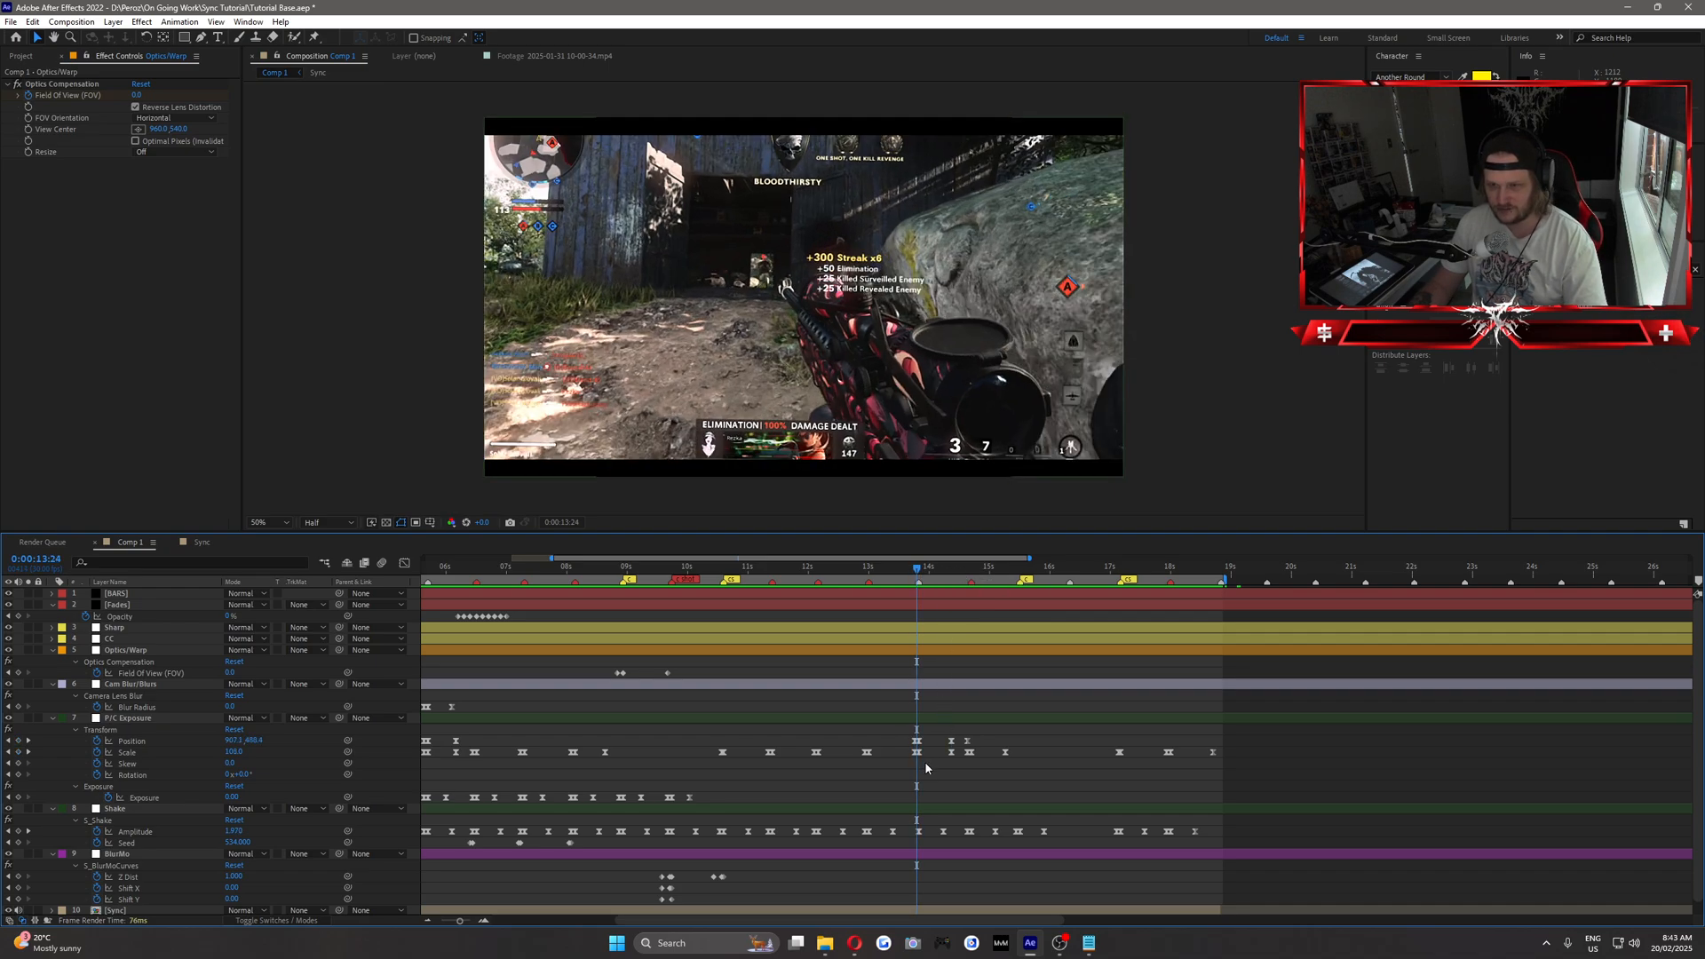
pyautogui.press('pageup')
pyautogui.press('pageup')
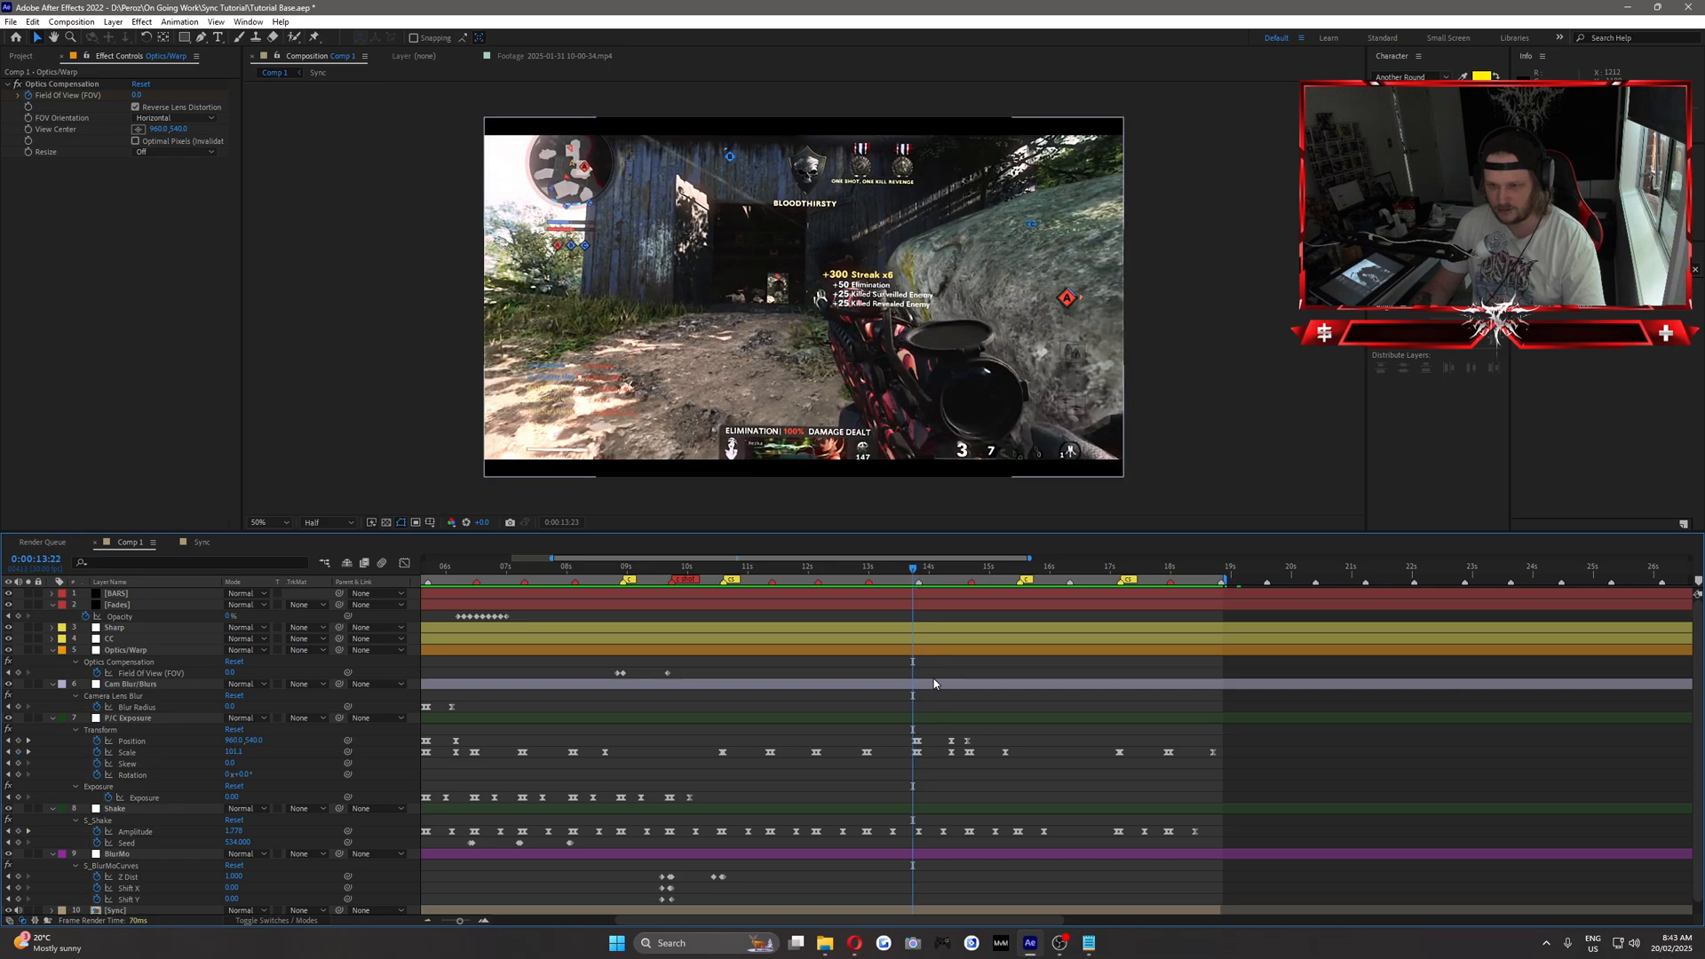
pyautogui.press('pagedown')
pyautogui.click(916, 582)
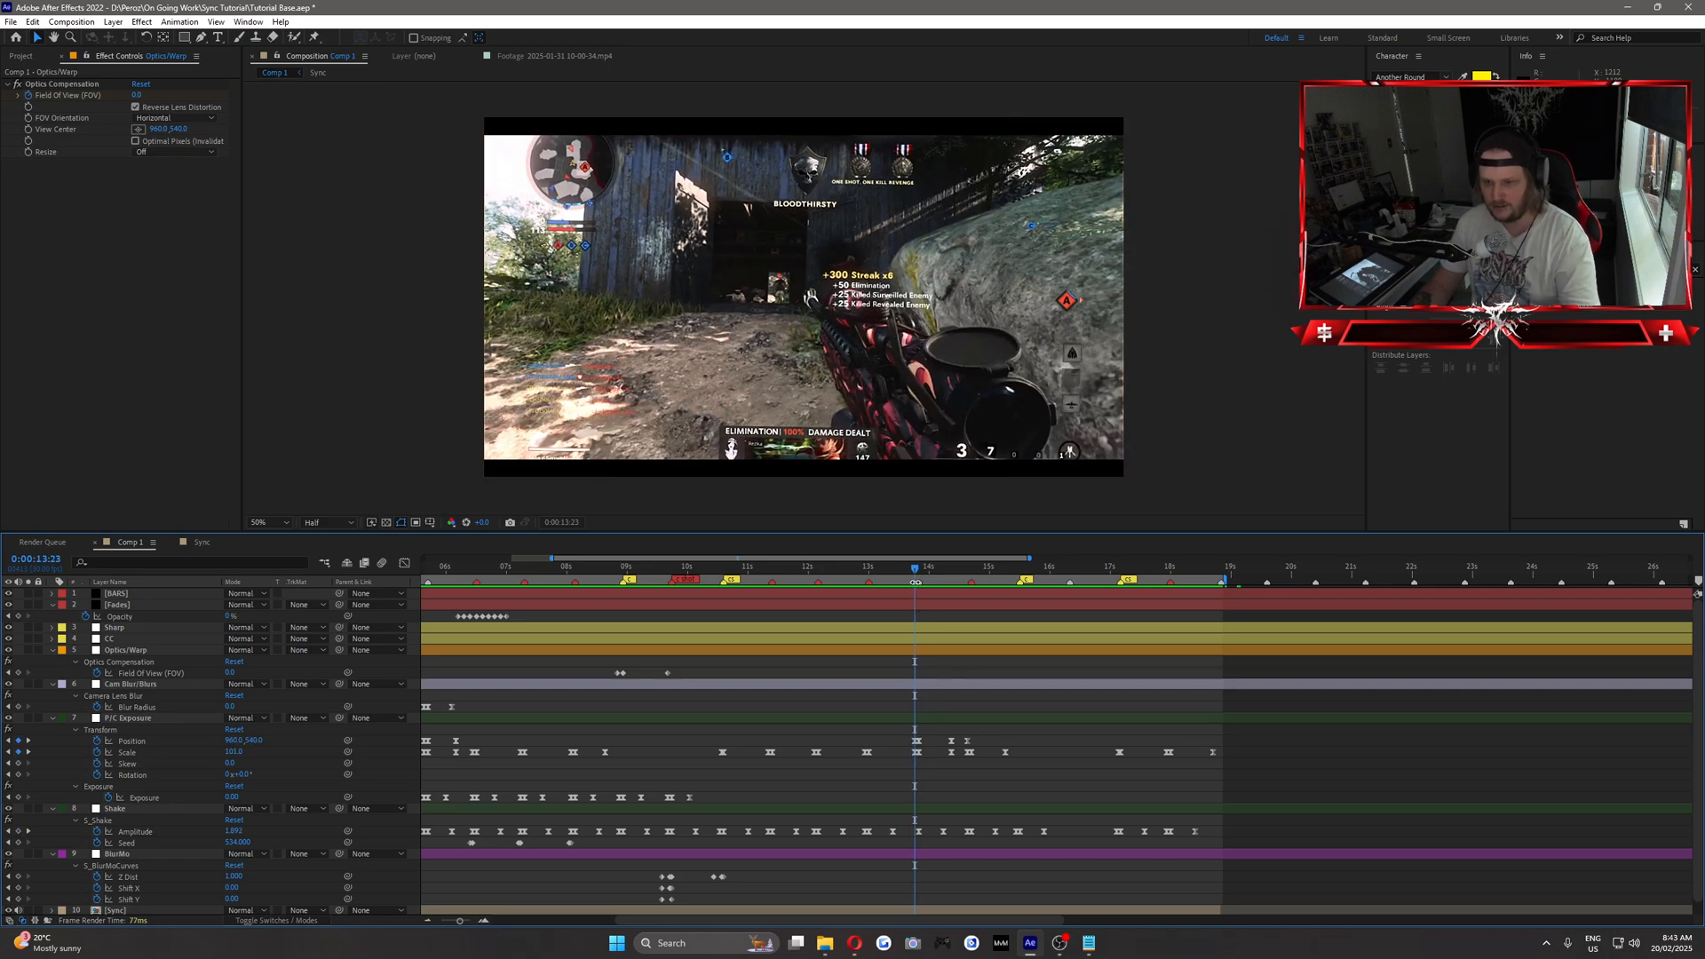
pyautogui.doubleClick(916, 582)
pyautogui.click(779, 403)
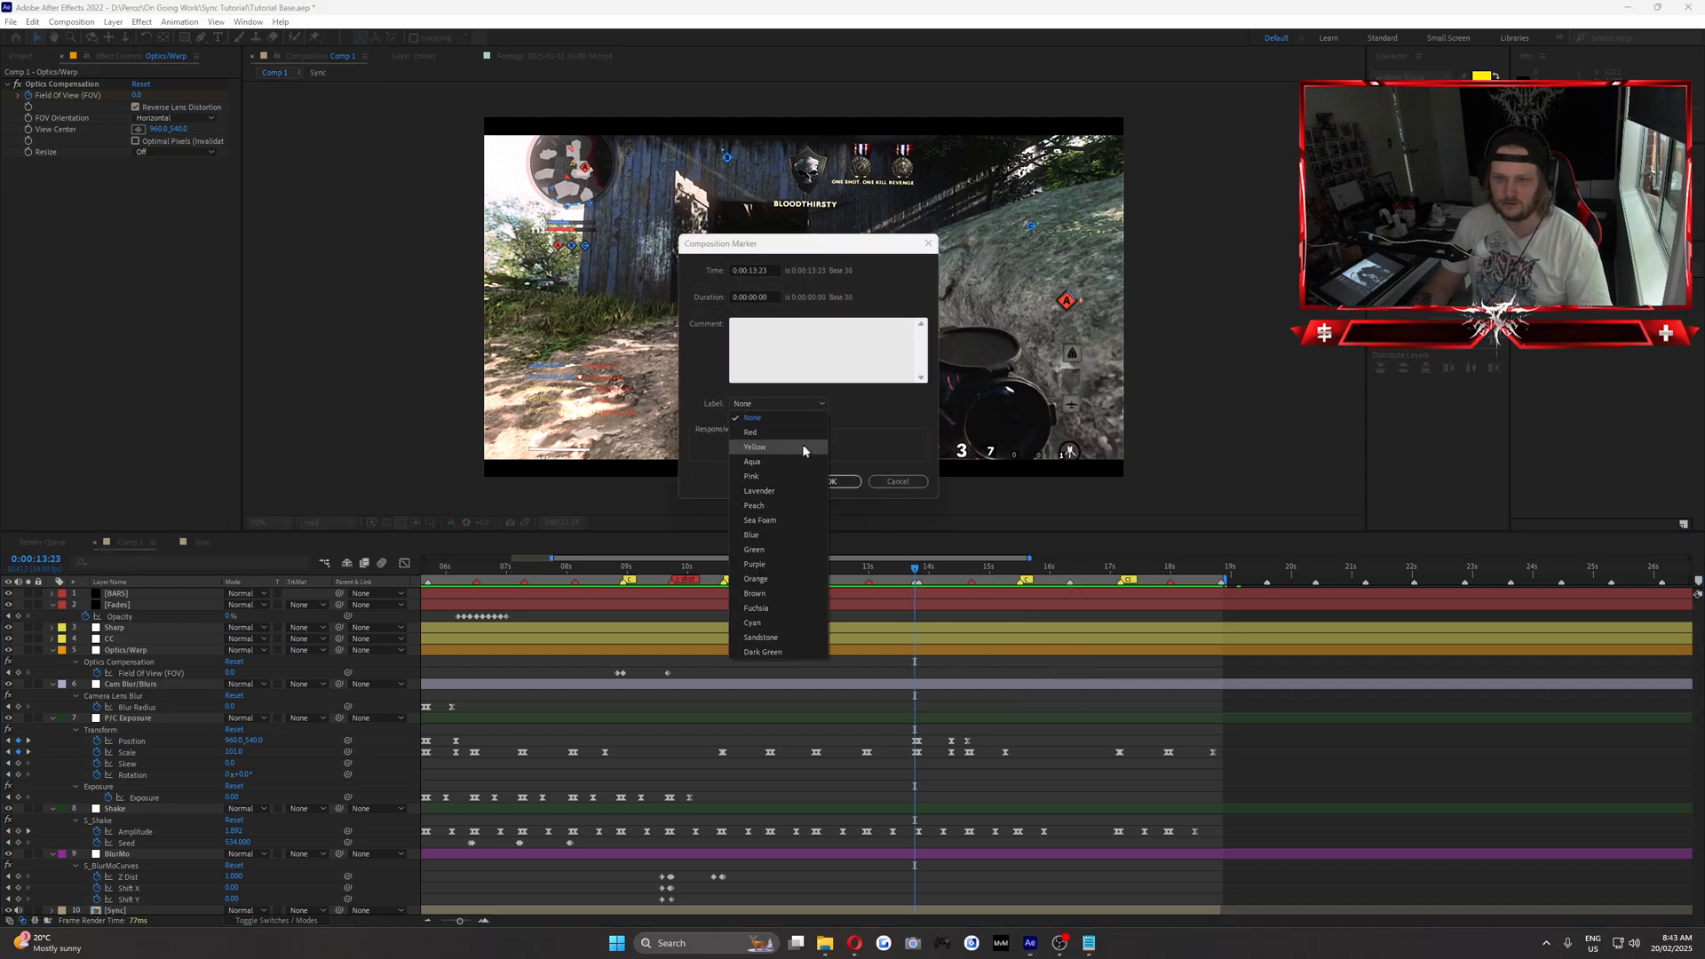
pyautogui.click(777, 534)
pyautogui.click(835, 481)
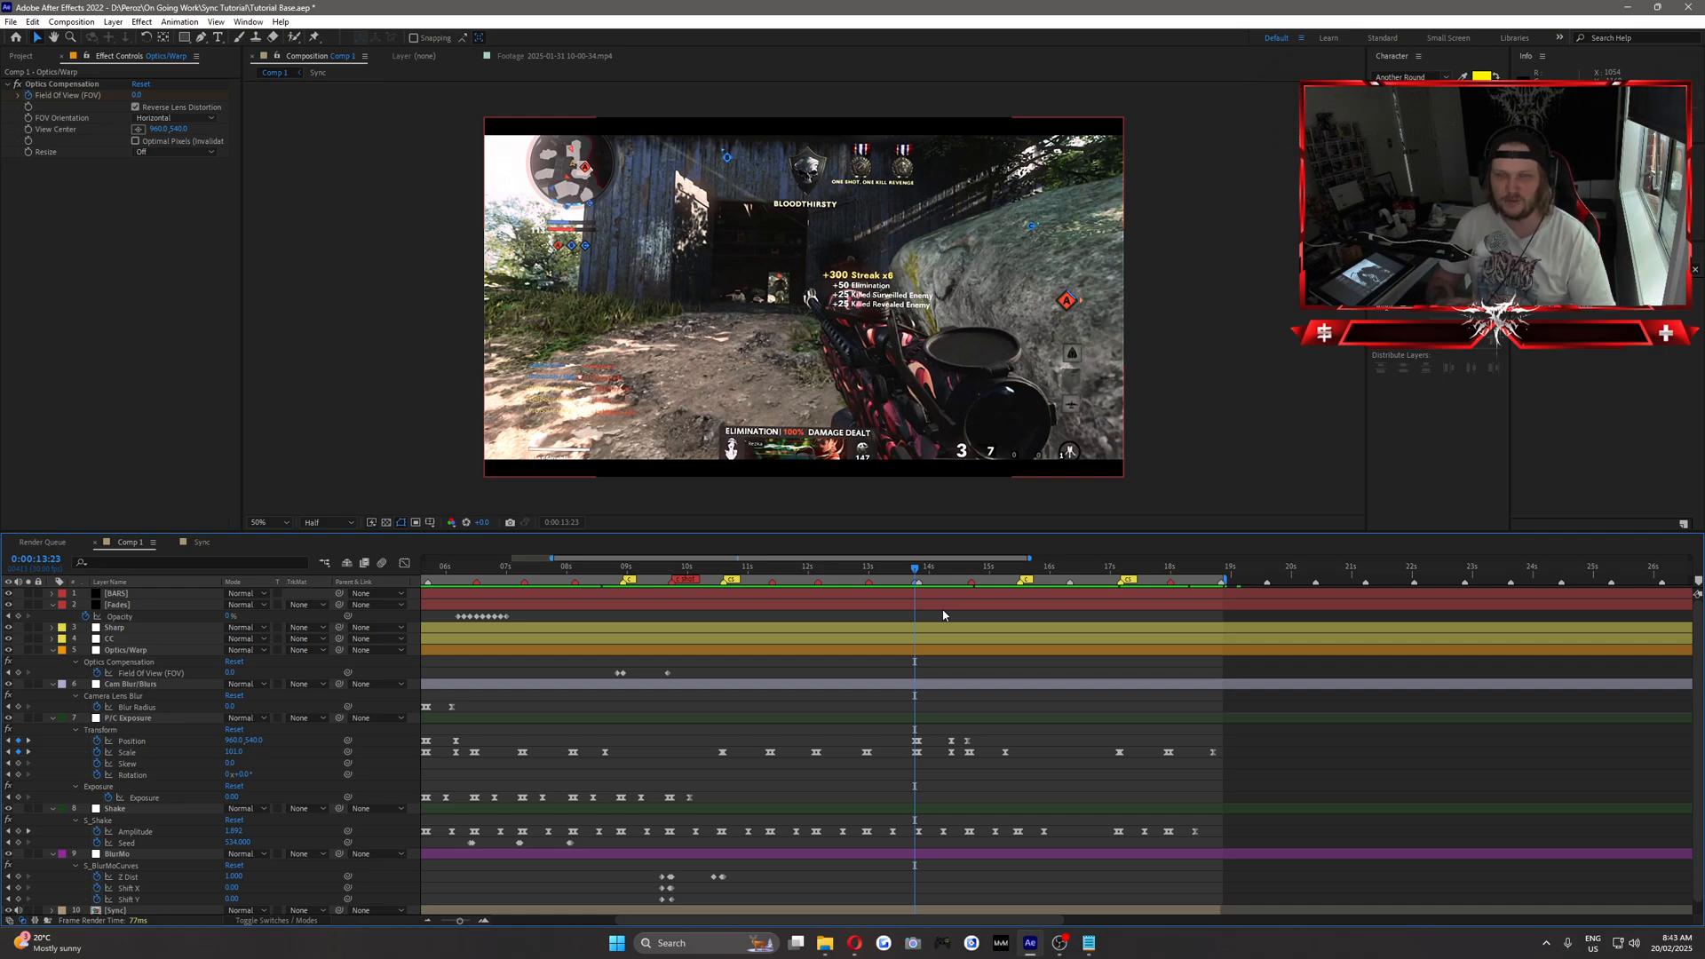
# Mark the zoom's end keyframe at 0:00:14:11 with a Blue composition marker and save the project.
pyautogui.click(935, 569)
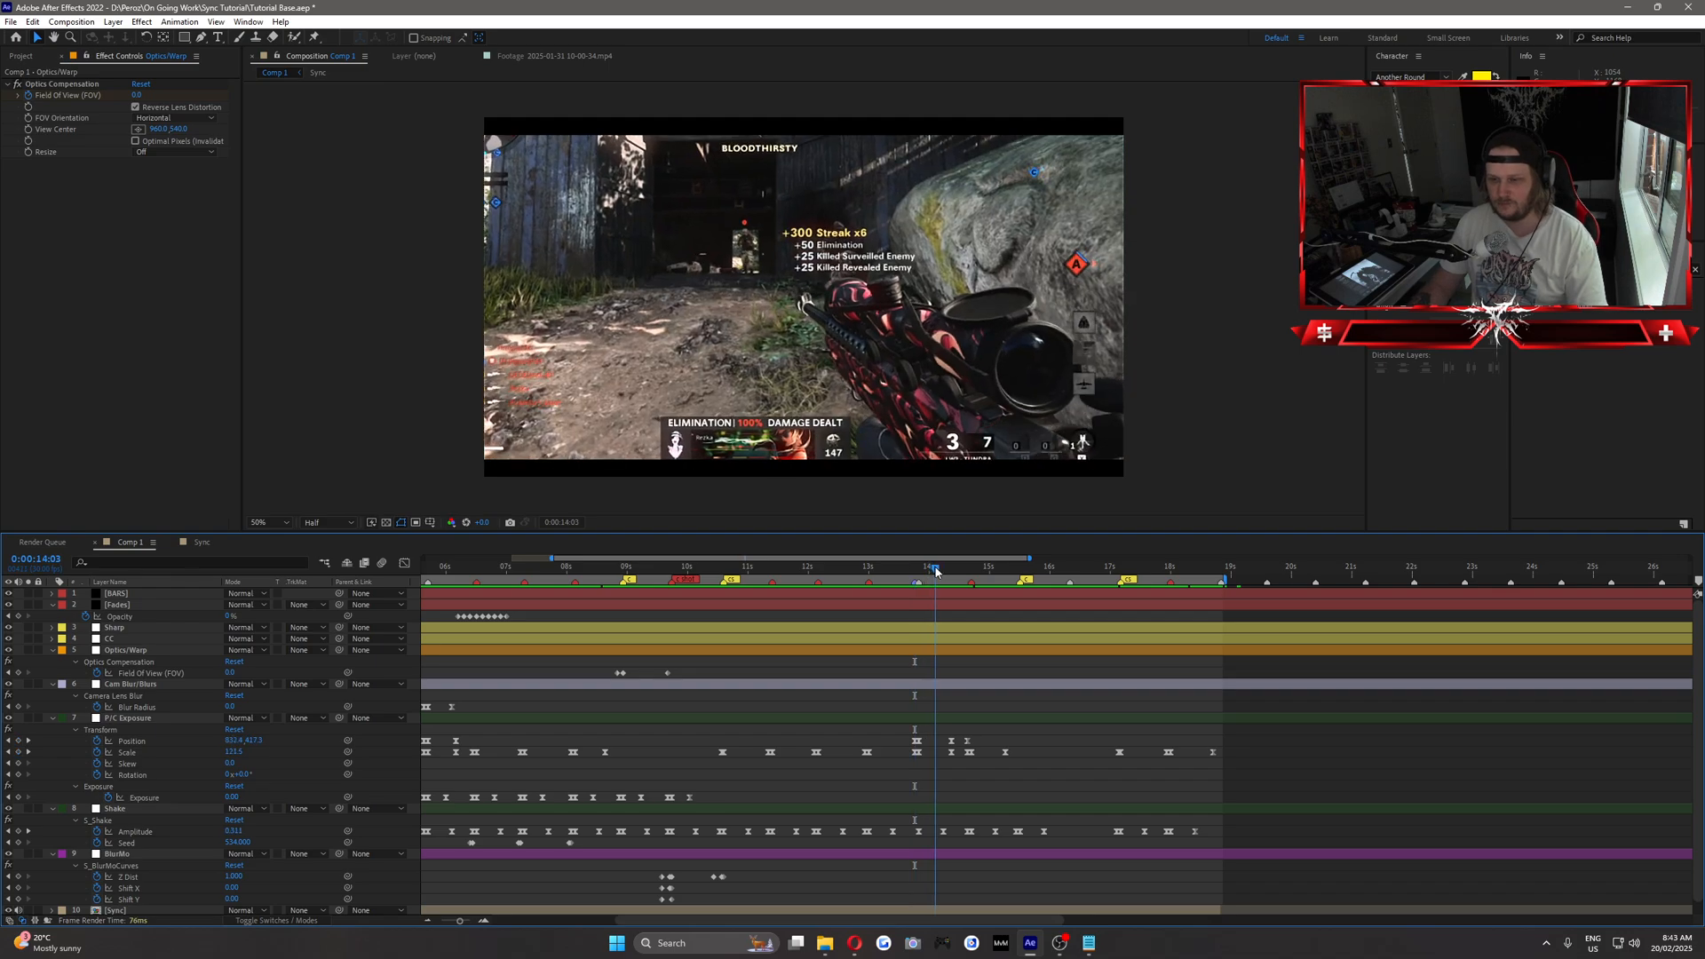
pyautogui.moveTo(936, 571)
pyautogui.mouseDown()
pyautogui.moveTo(918, 574)
pyautogui.moveTo(953, 586)
pyautogui.mouseUp()
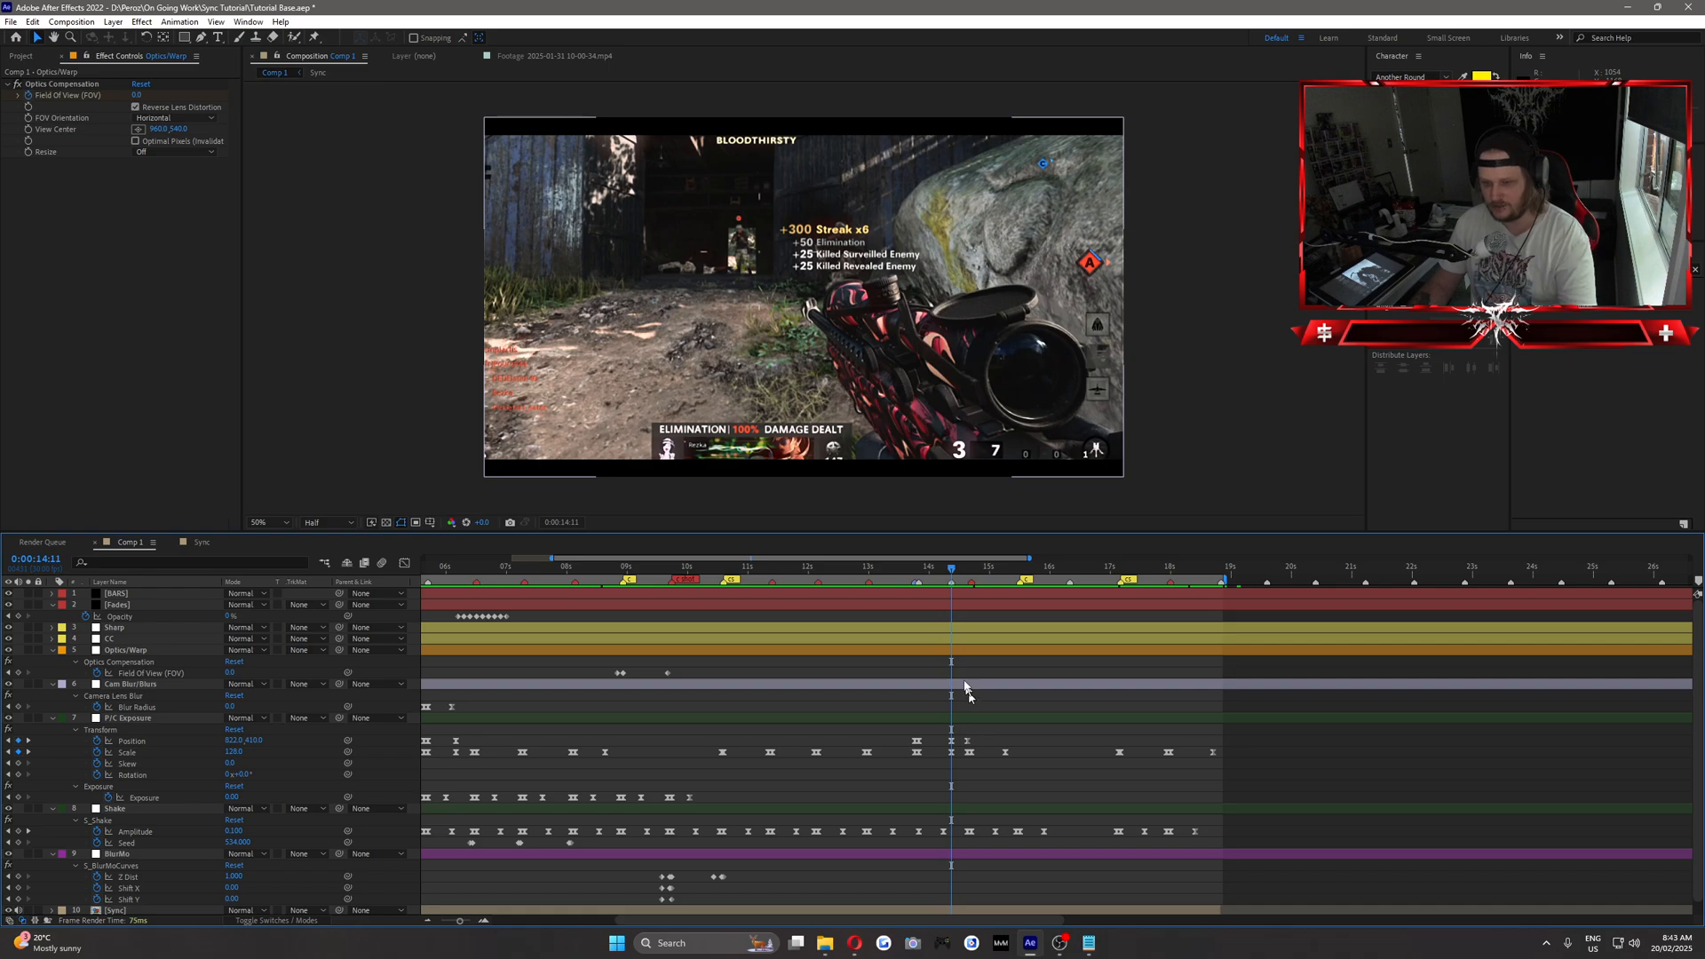
pyautogui.rightClick(949, 584)
pyautogui.click(972, 591)
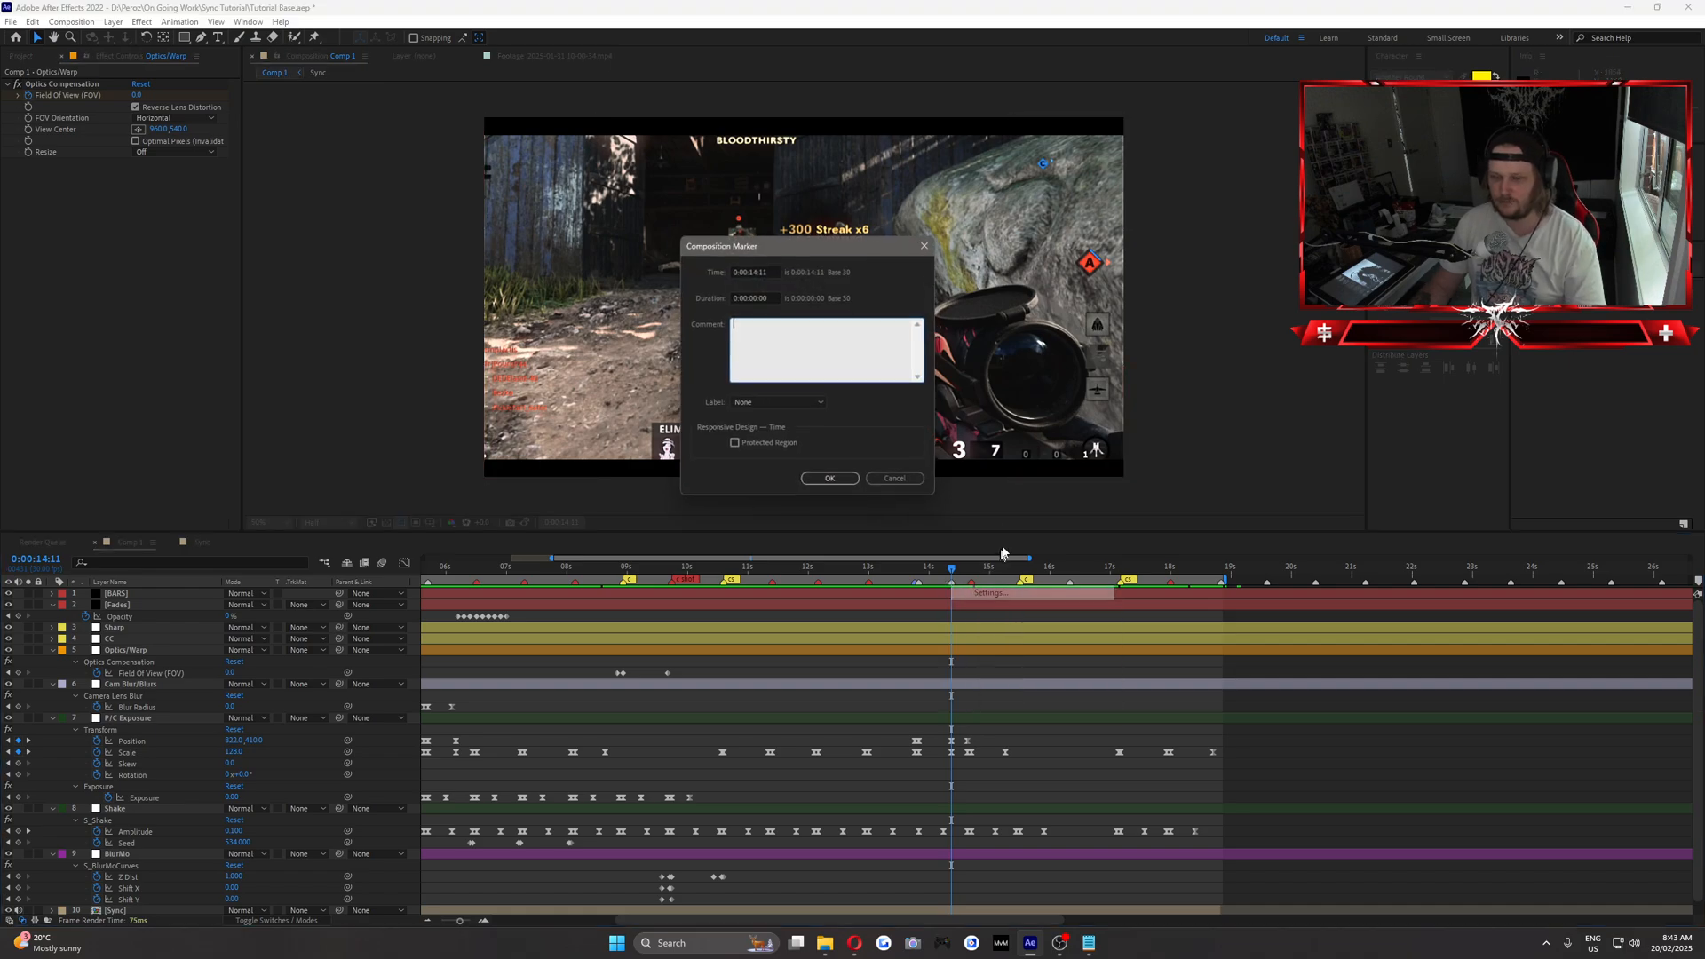
pyautogui.click(770, 403)
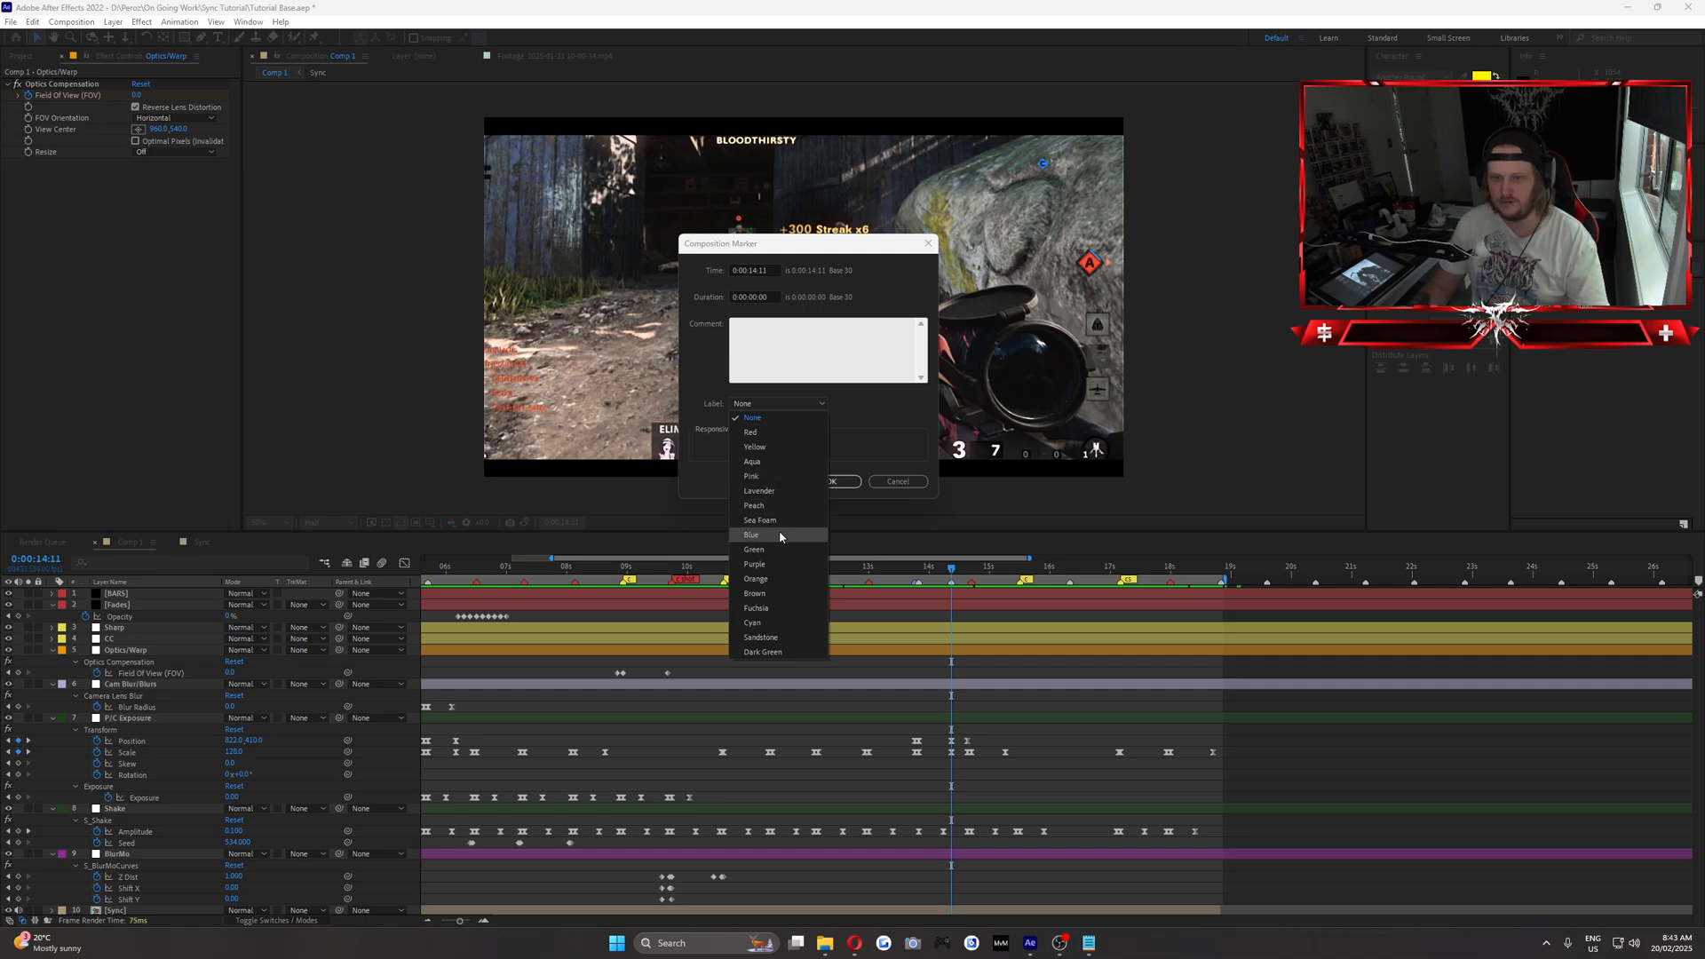
pyautogui.click(780, 530)
pyautogui.click(844, 481)
pyautogui.click(958, 574)
pyautogui.moveTo(957, 573); pyautogui.dragTo(969, 576)
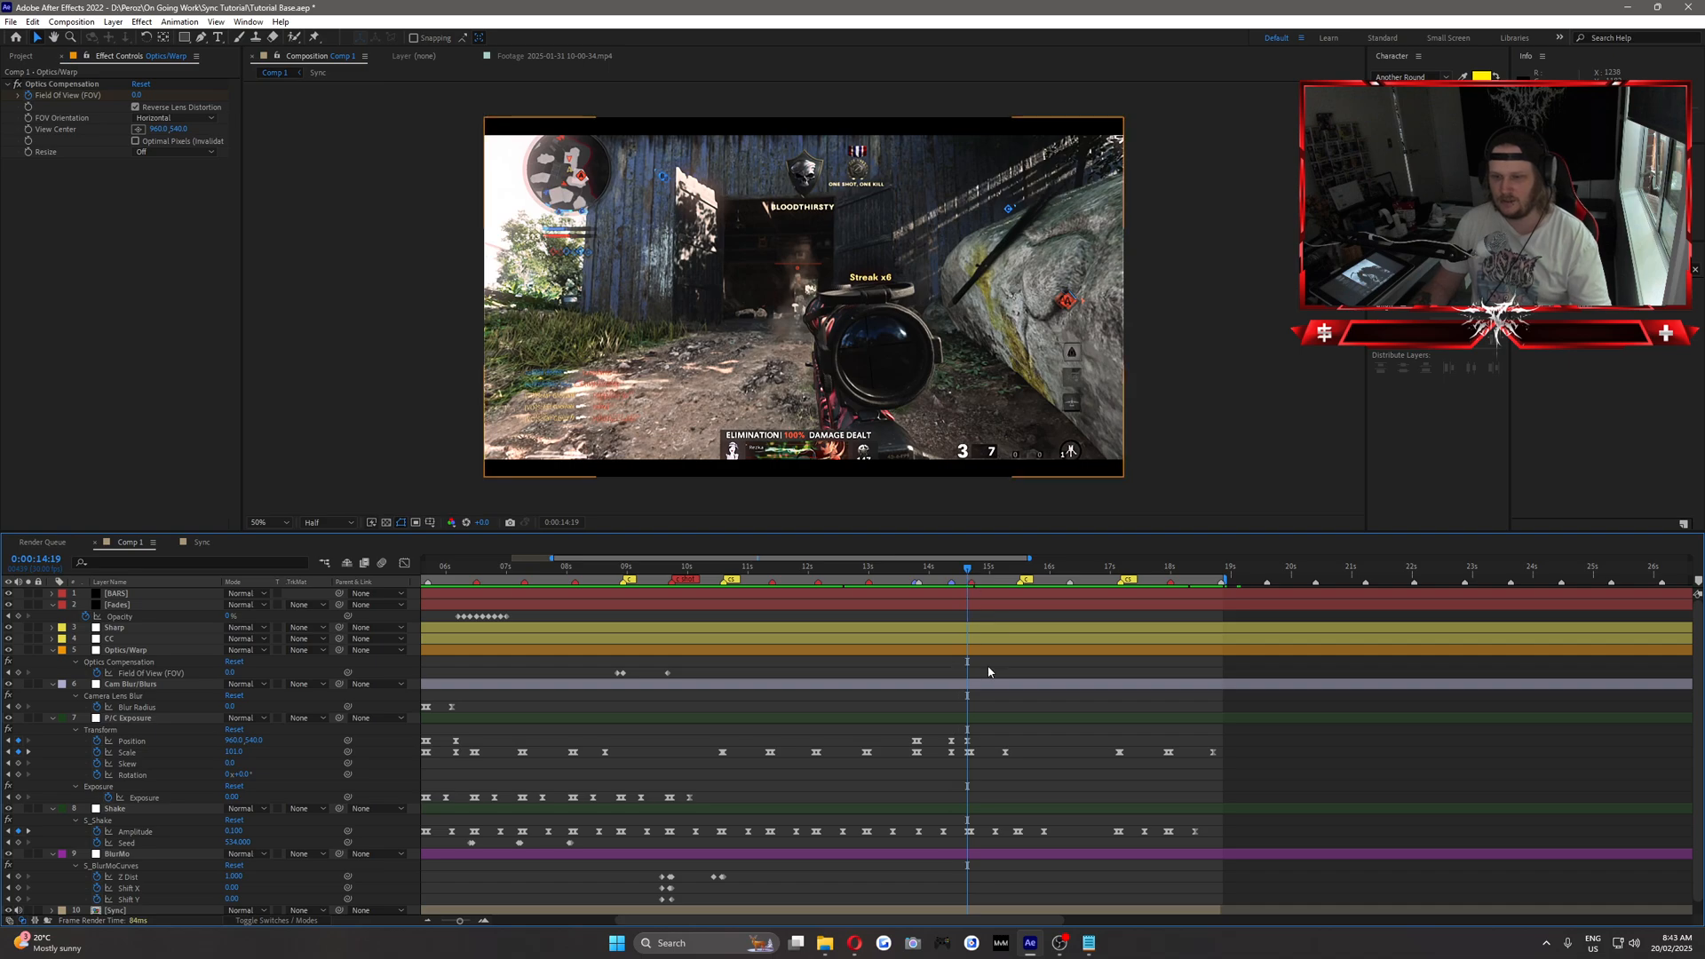
pyautogui.hotkey('ctrl', 's')
# Duplicate the Sync layer, split the copy at 0:00:13:23 and delete its earlier part.
pyautogui.click(917, 569)
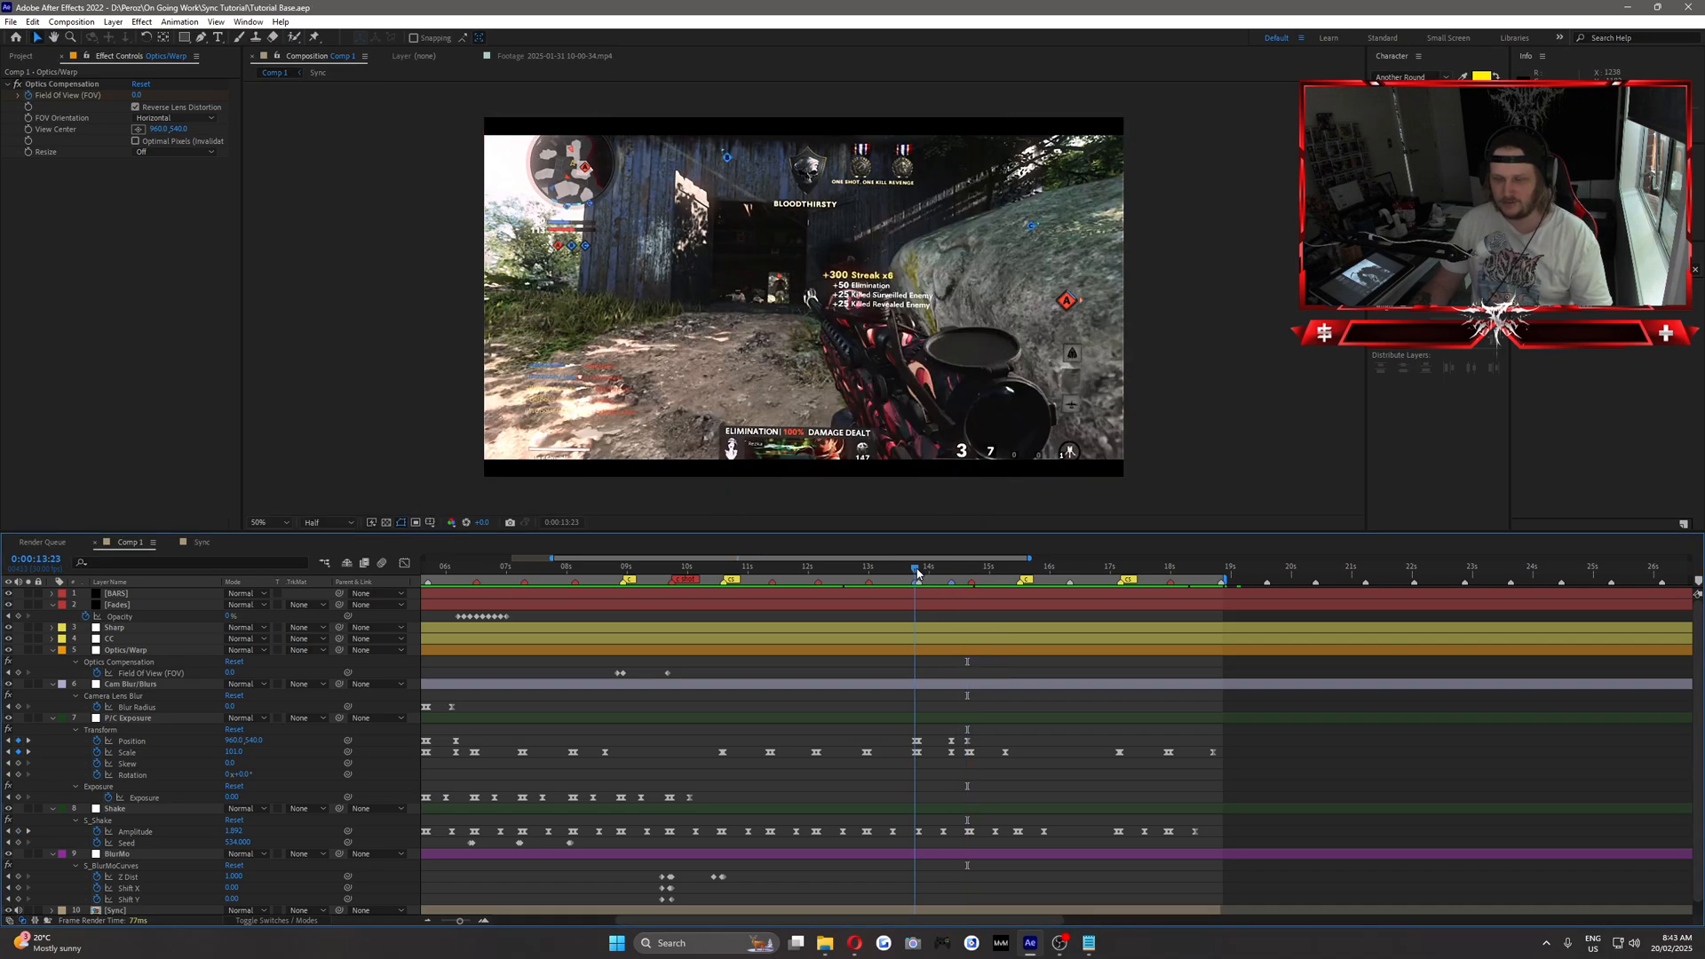
pyautogui.scroll(-1, 169, 879)
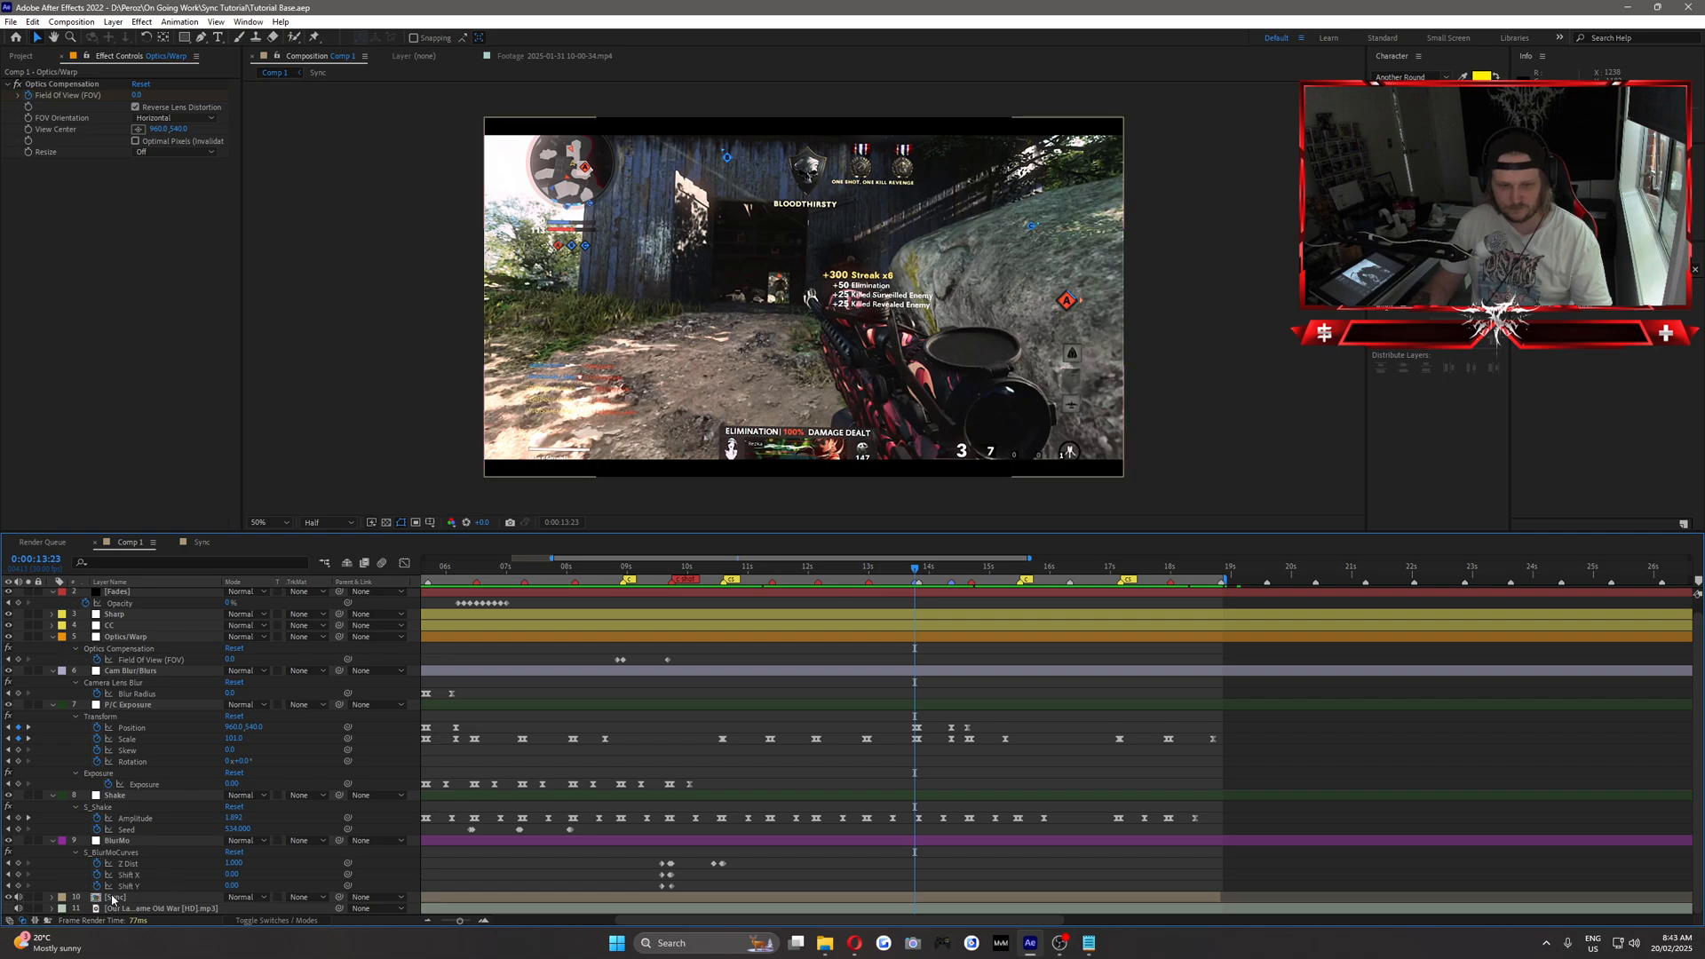
pyautogui.click(155, 897)
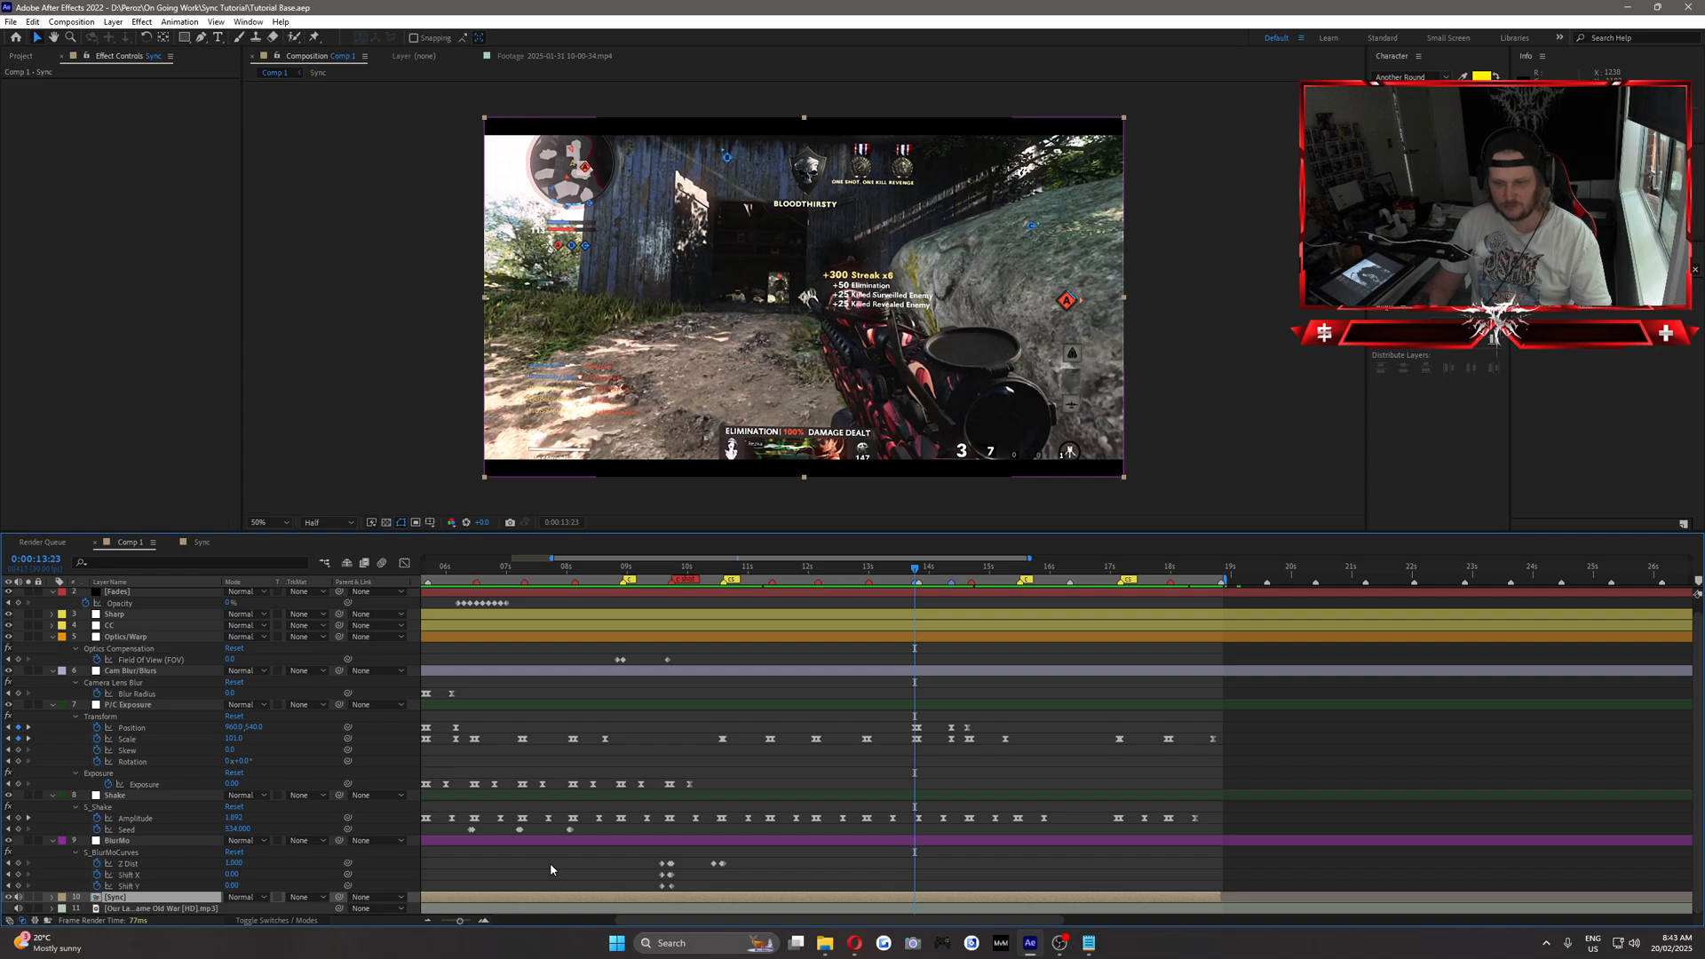
pyautogui.hotkey('ctrl', 'd')
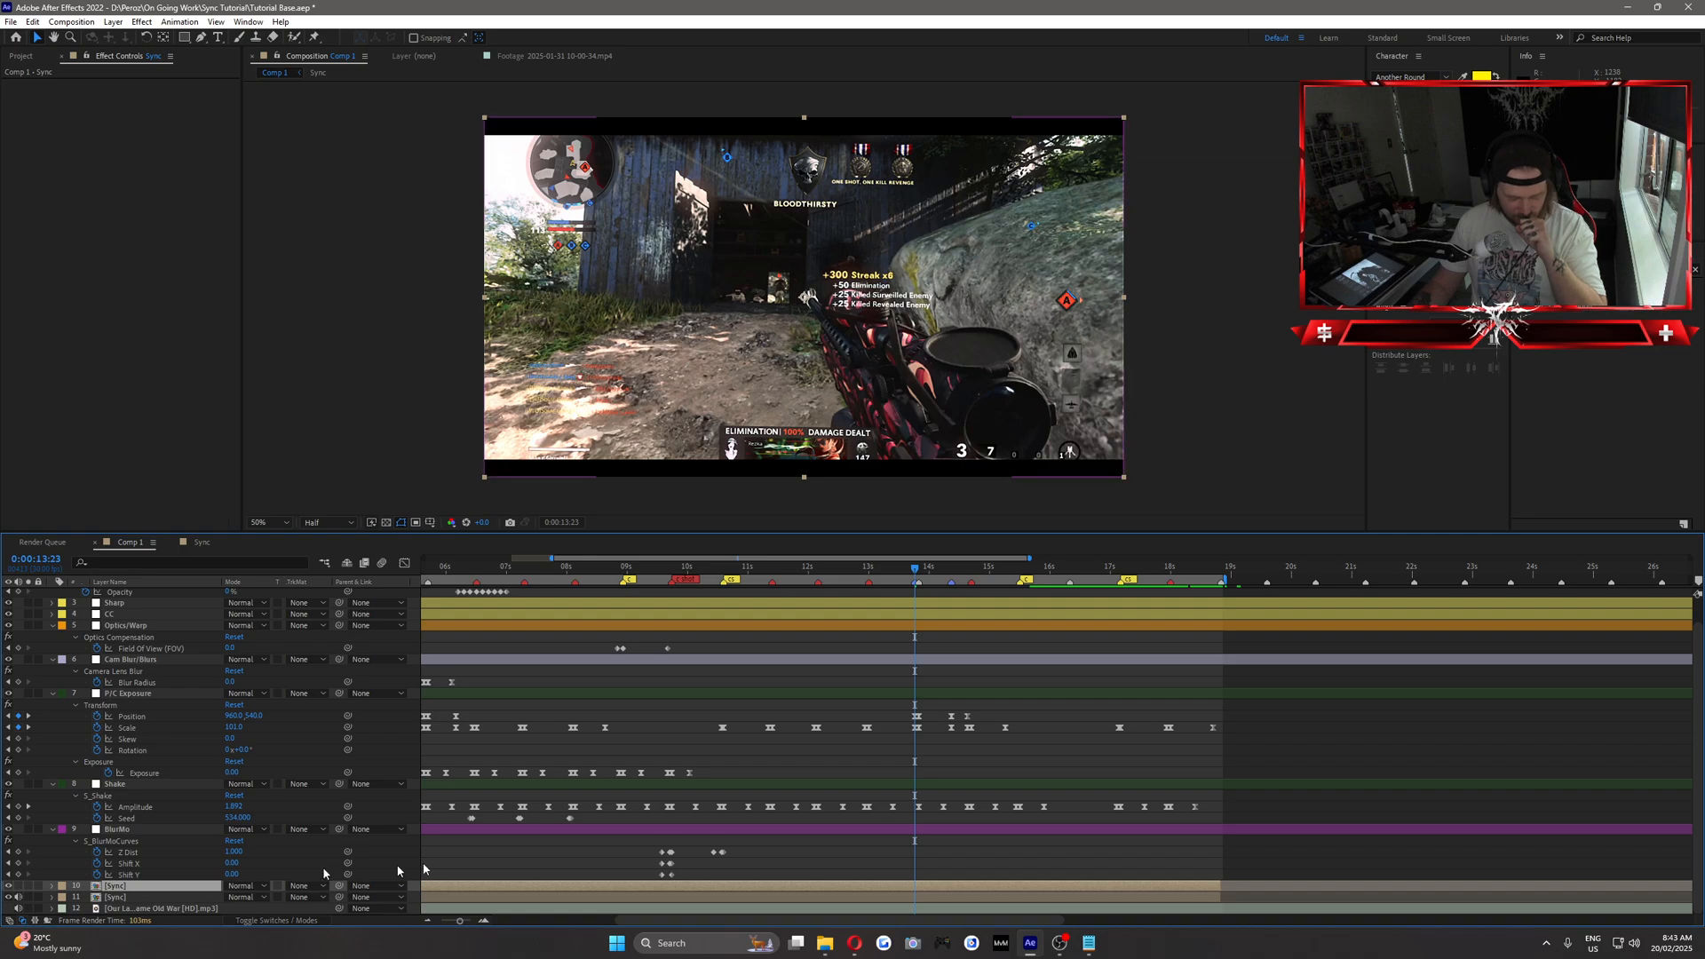
pyautogui.hotkey('ctrl', 'shift', 'd')
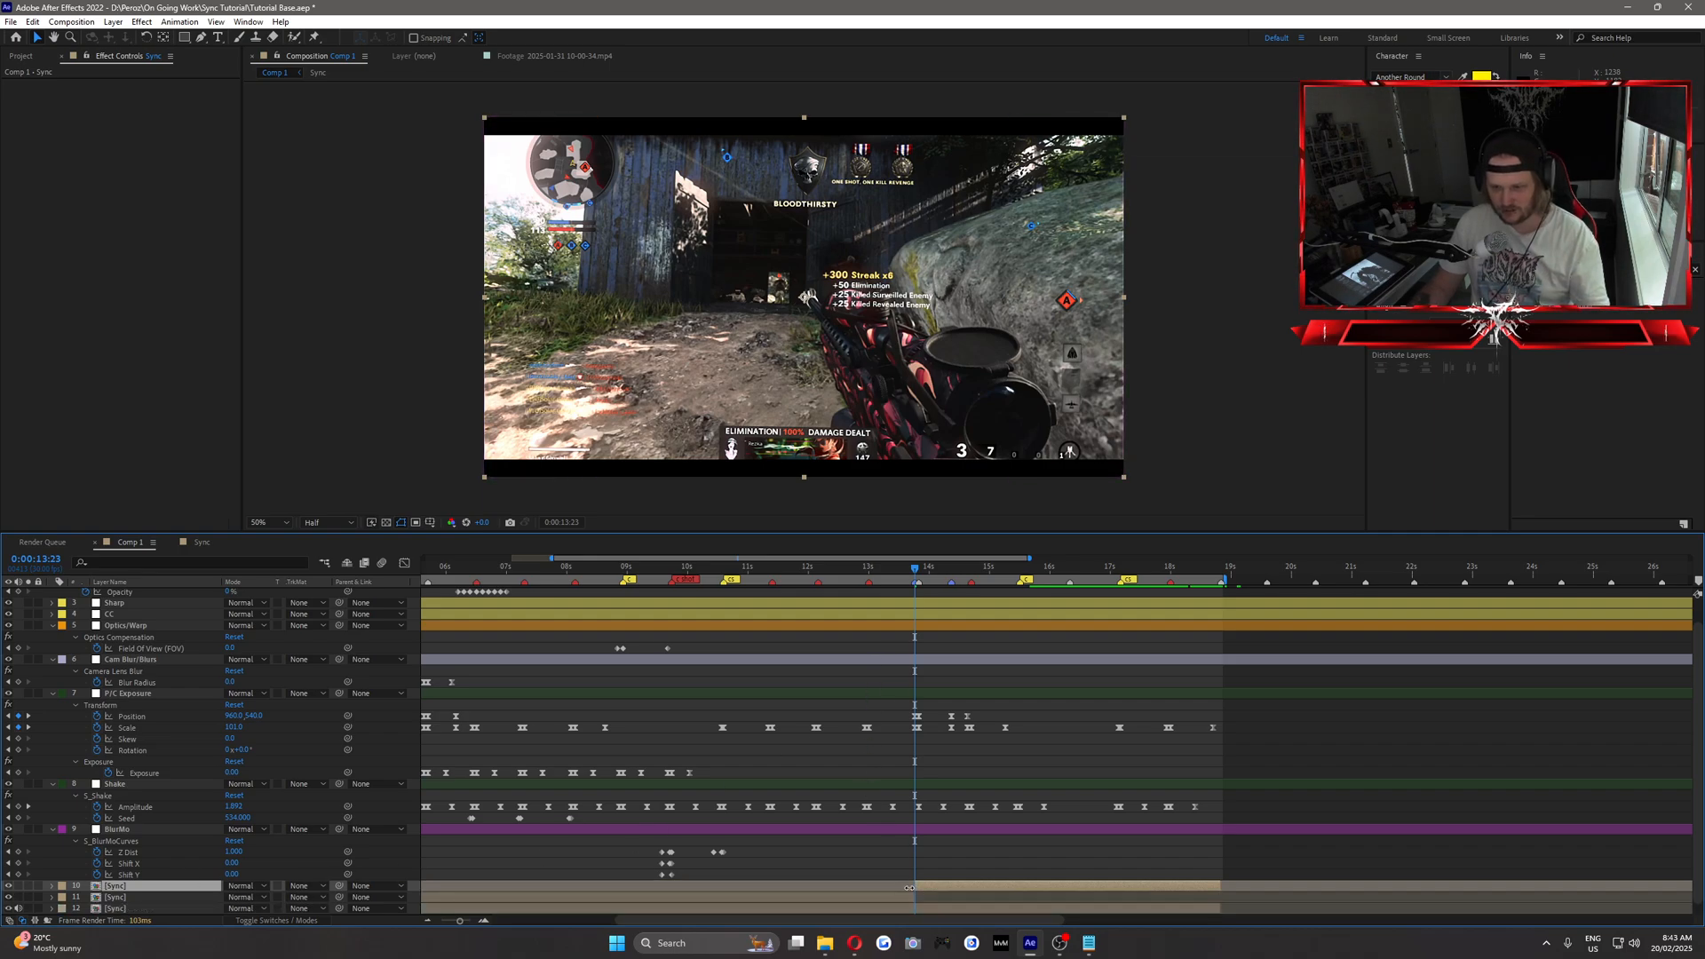
pyautogui.click(904, 899)
pyautogui.press('Delete')
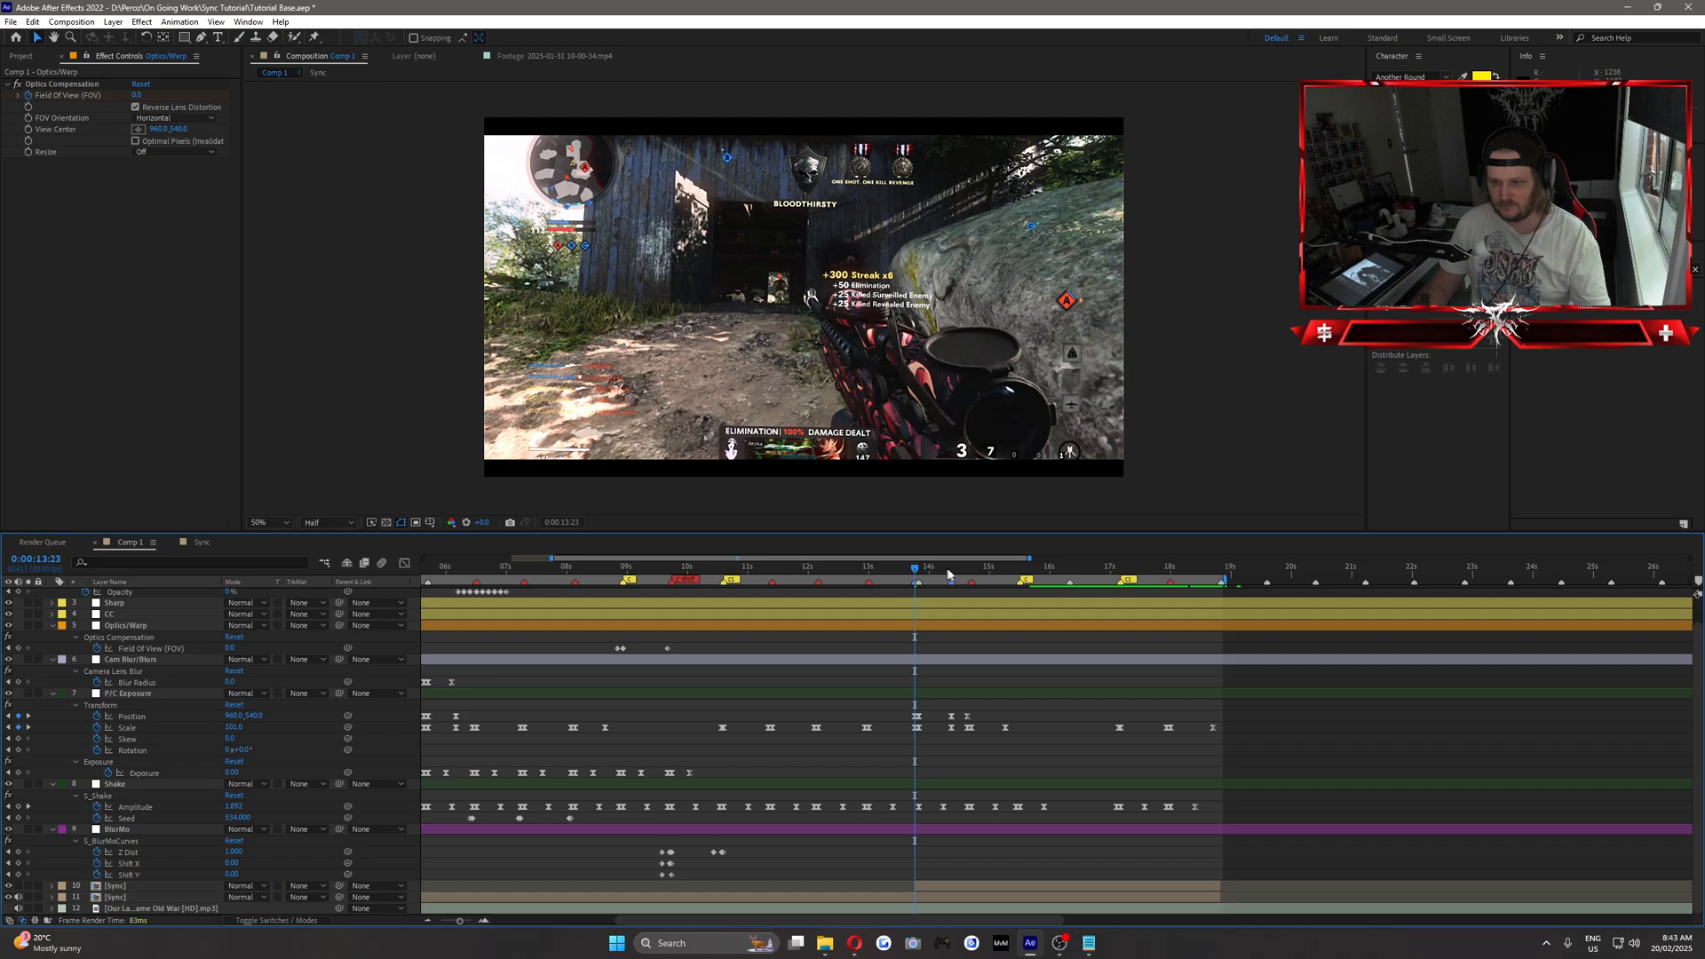
# Trim the end of the upper Sync copy to 0:00:14:21 and save the project.
pyautogui.moveTo(951, 573); pyautogui.dragTo(972, 574)
pyautogui.click(1150, 886)
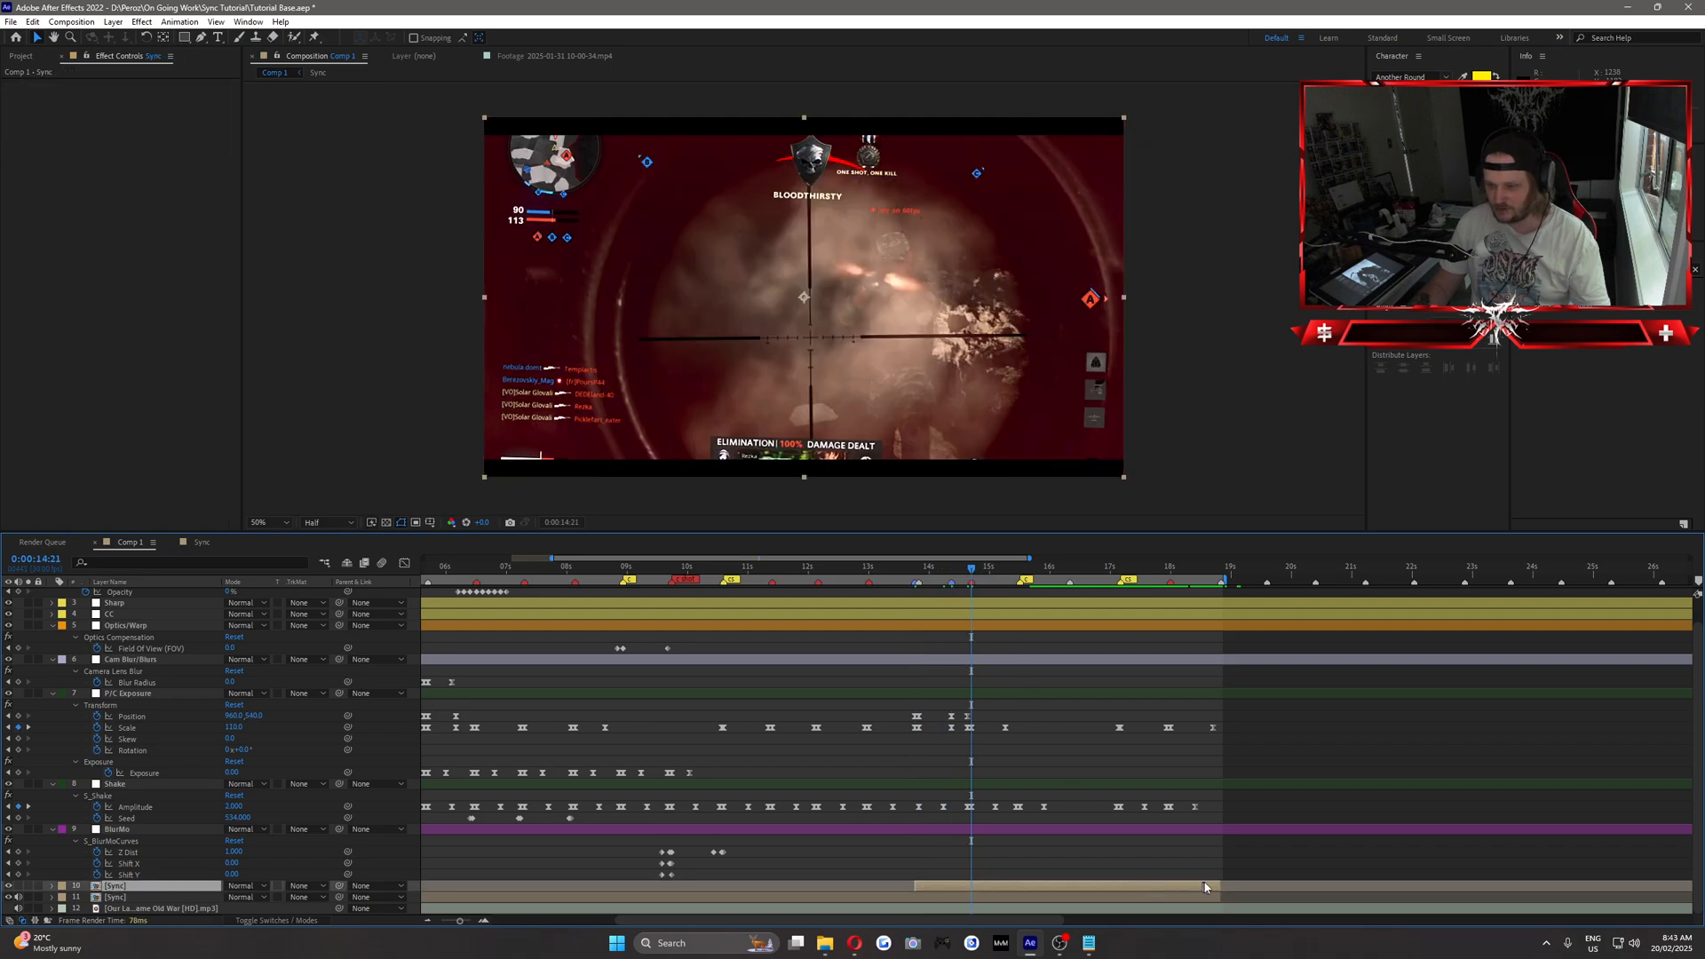
pyautogui.moveTo(1218, 884); pyautogui.dragTo(973, 887)
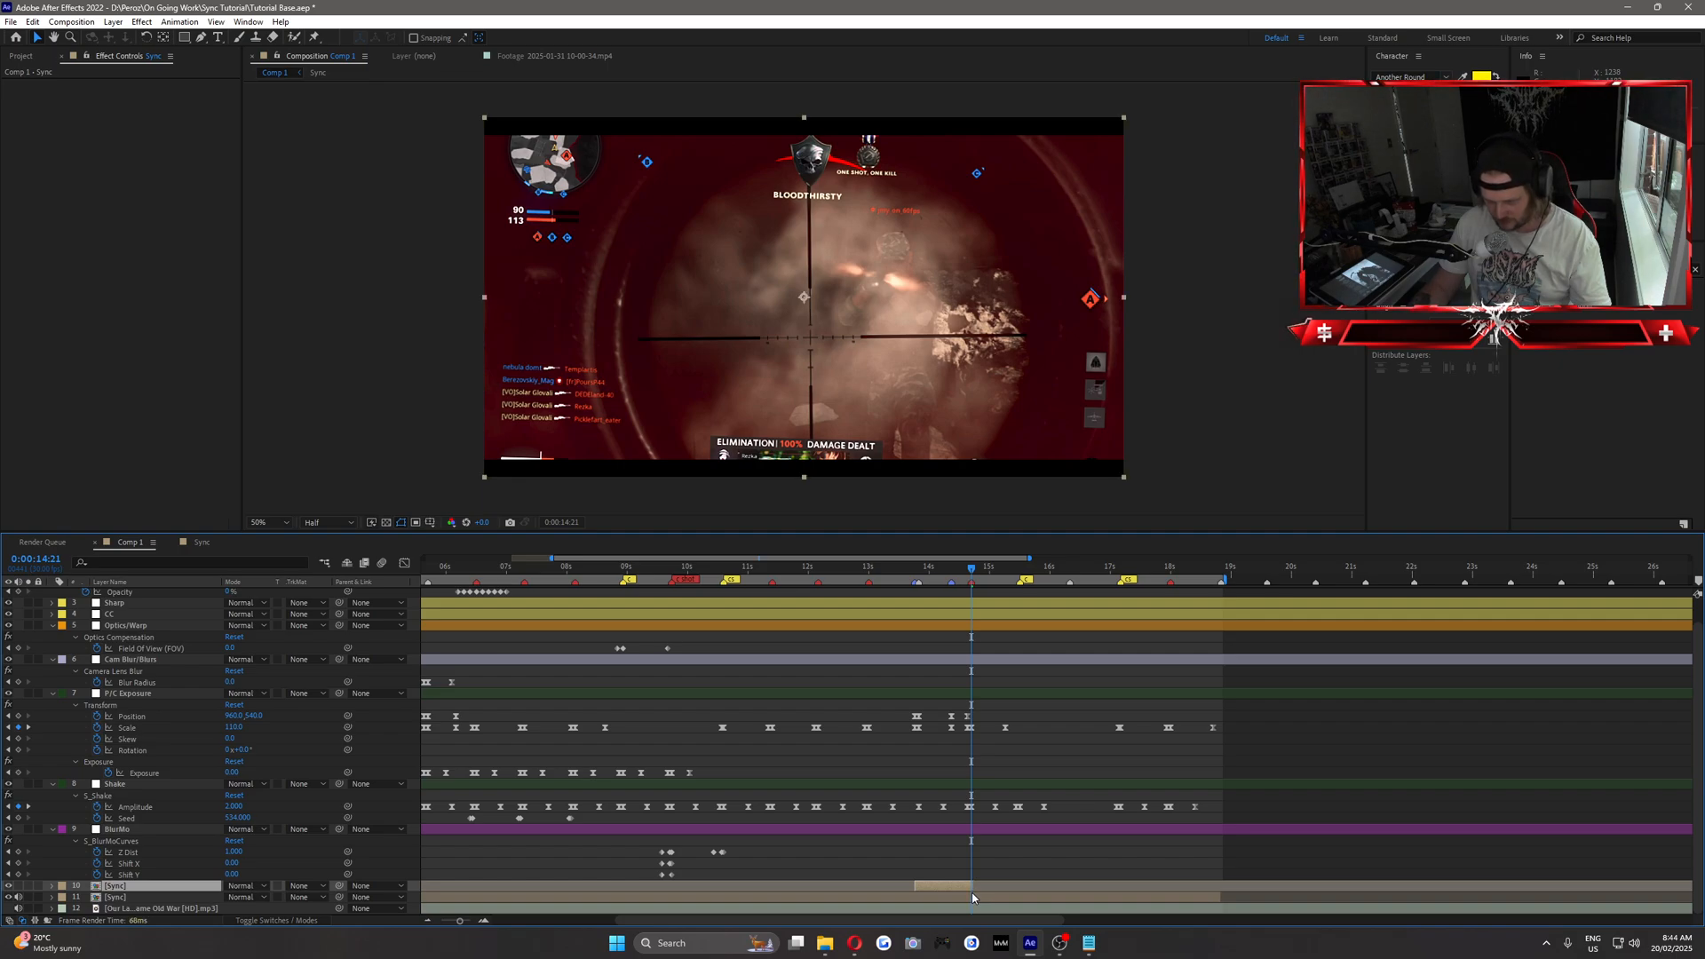
pyautogui.click(950, 874)
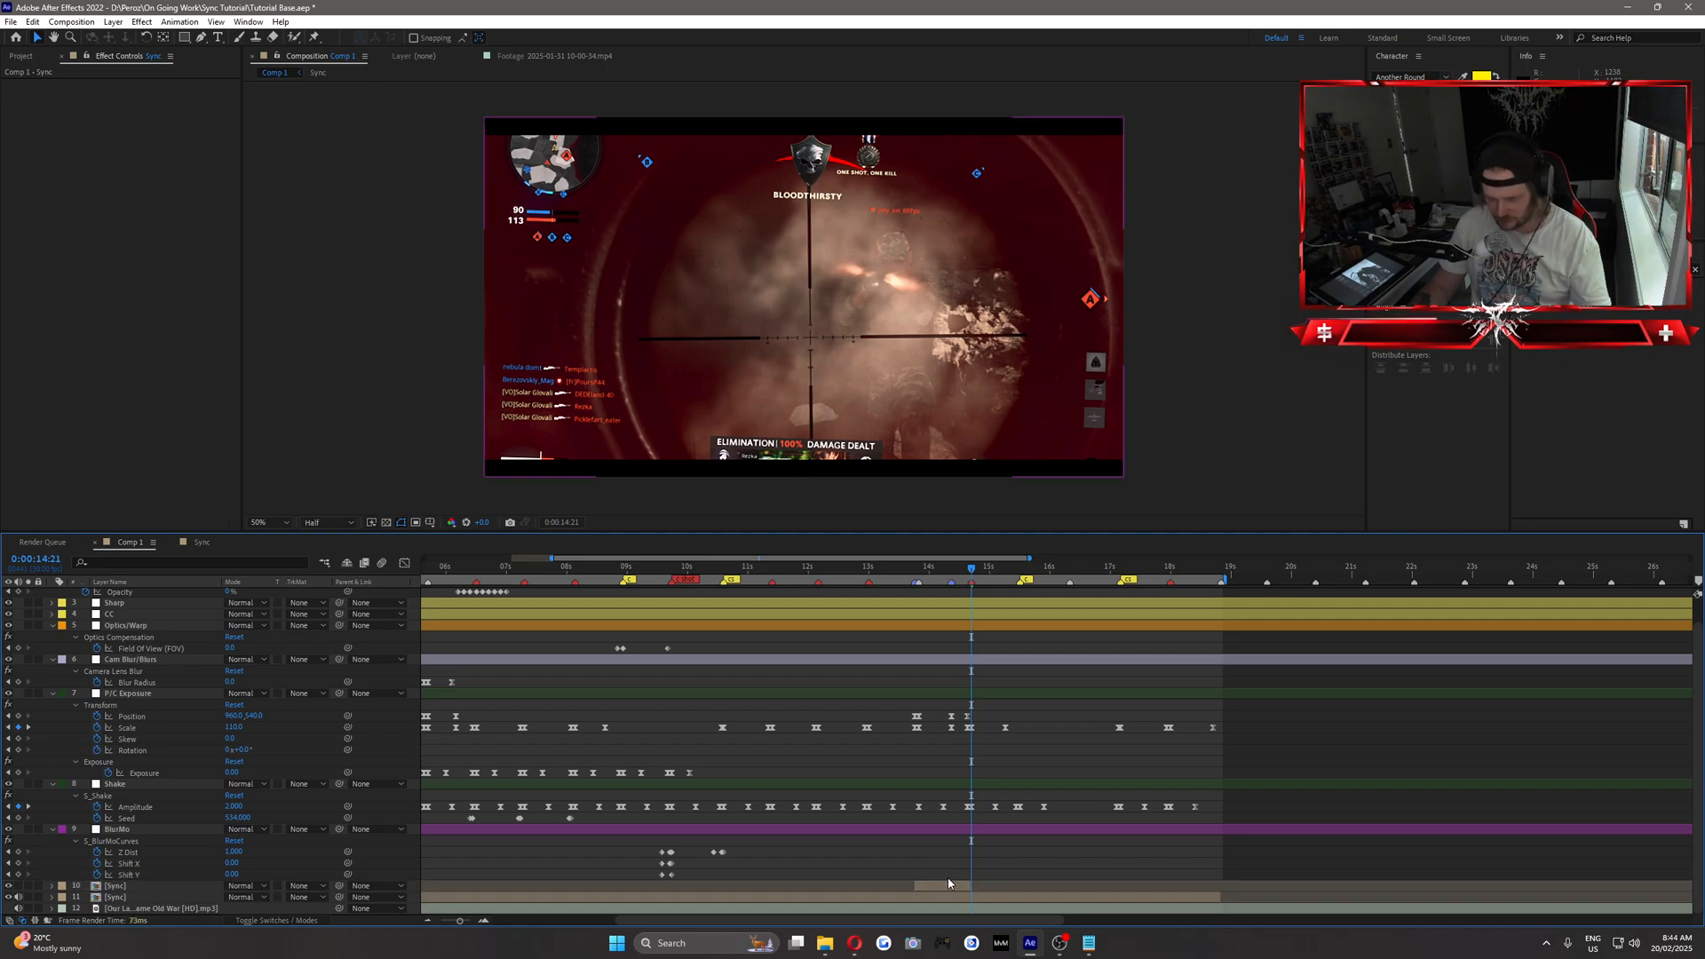
pyautogui.click(949, 884)
pyautogui.hotkey('ctrl', 's')
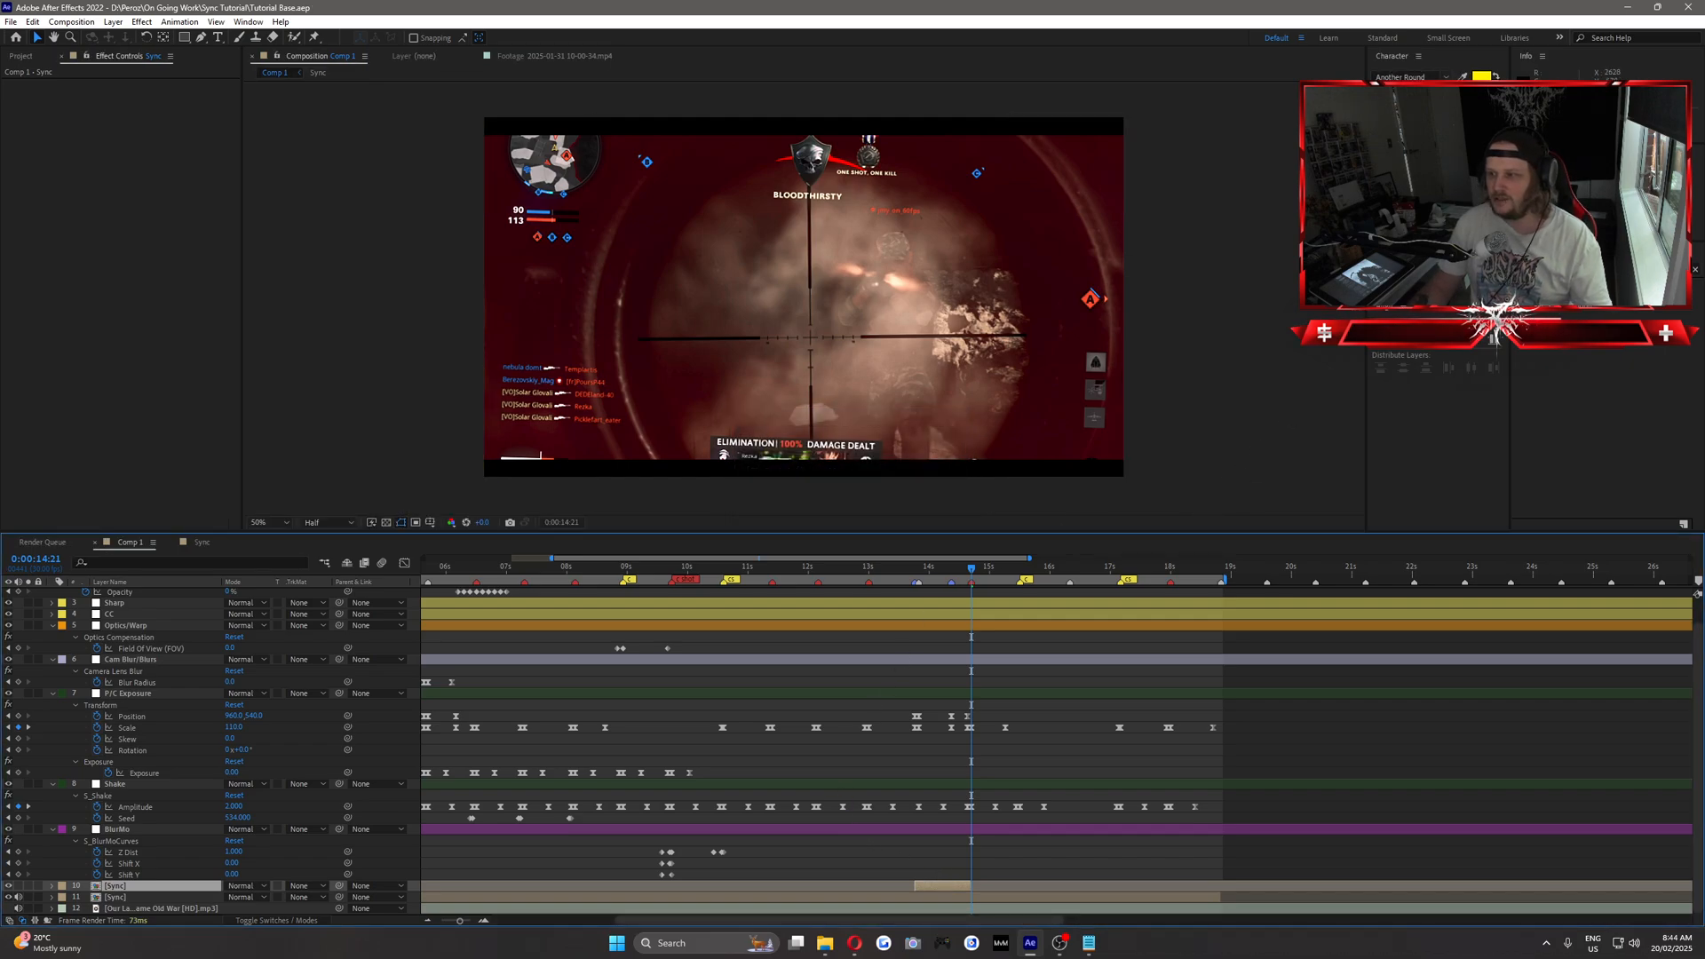
pyautogui.click(929, 570)
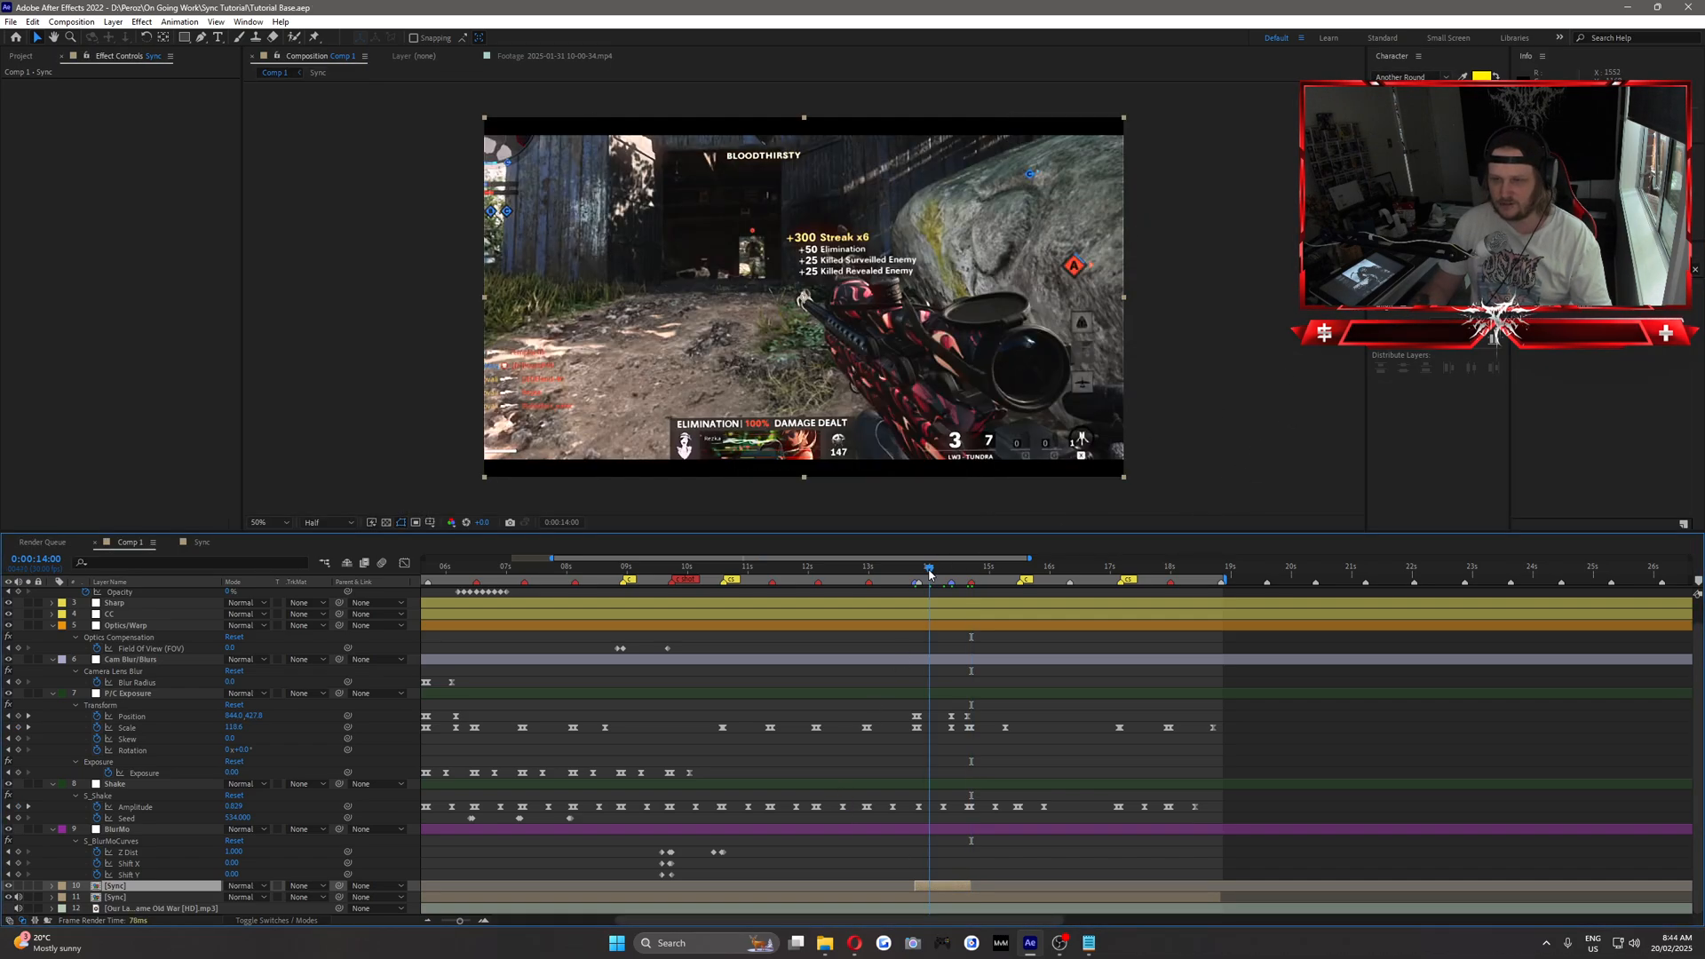
# Set the composition preview resolution to Full and save the project.
pyautogui.click(1599, 270)
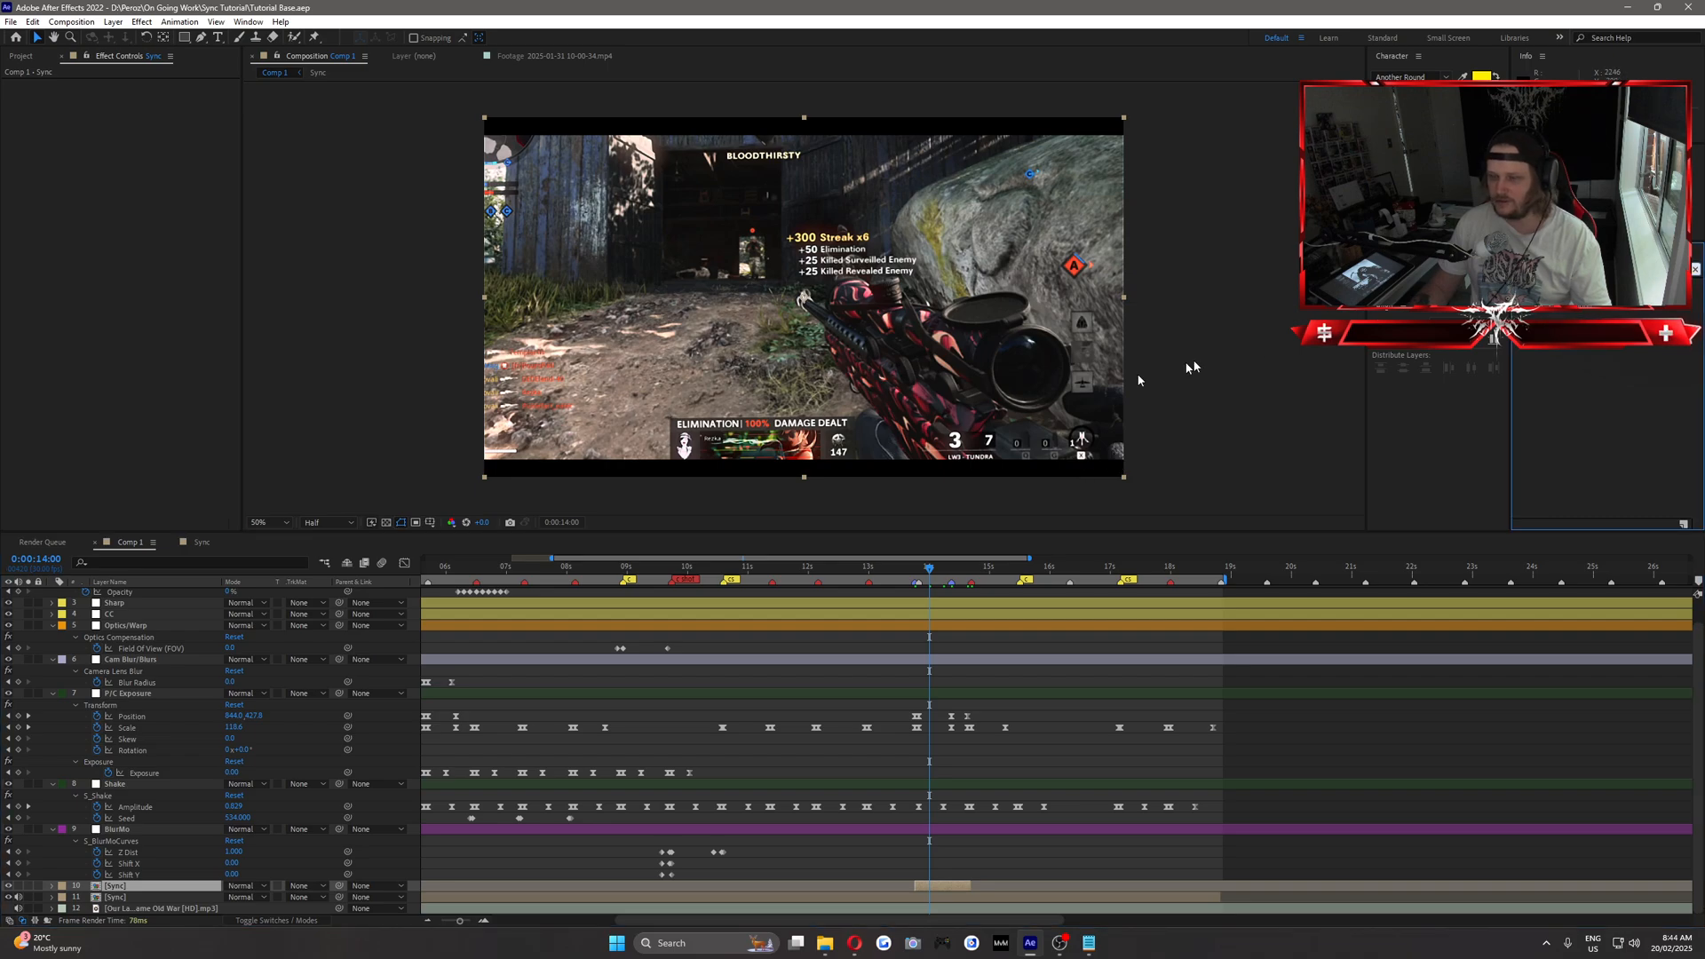
pyautogui.click(320, 527)
pyautogui.click(324, 552)
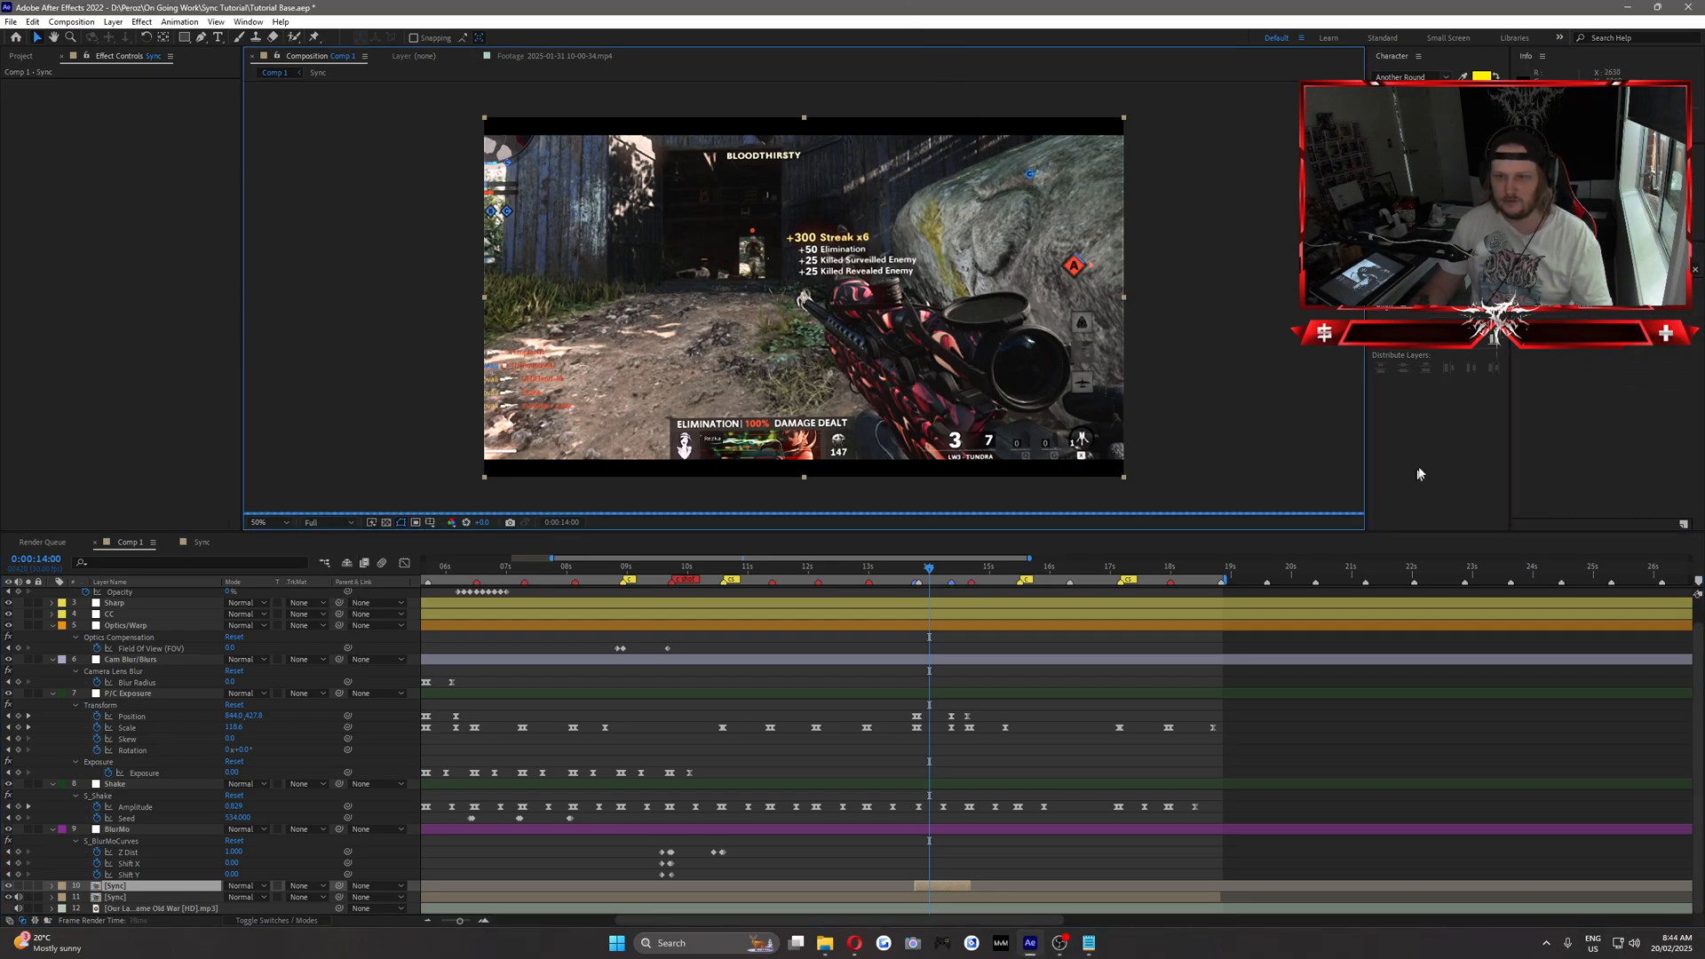
pyautogui.click(1456, 447)
pyautogui.hotkey('ctrl', 's')
# Search the effects for "mask p" and apply Mask Prompter to the upper Sync copy.
pyautogui.click(1599, 270)
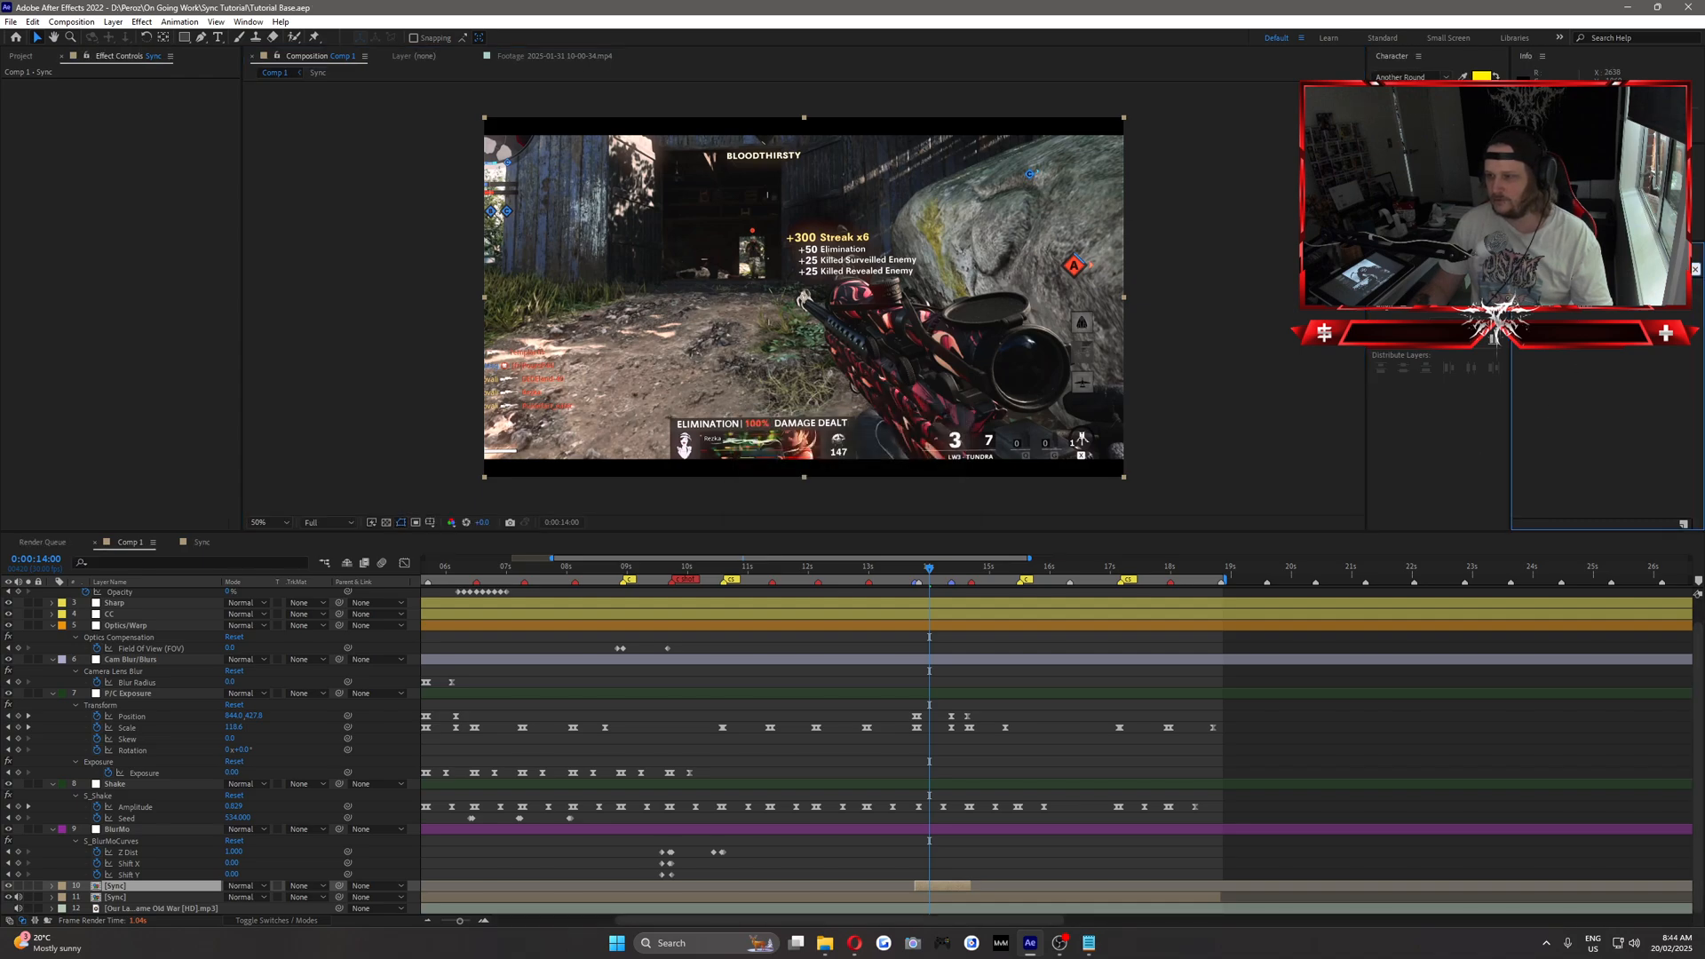
pyautogui.write('mask')
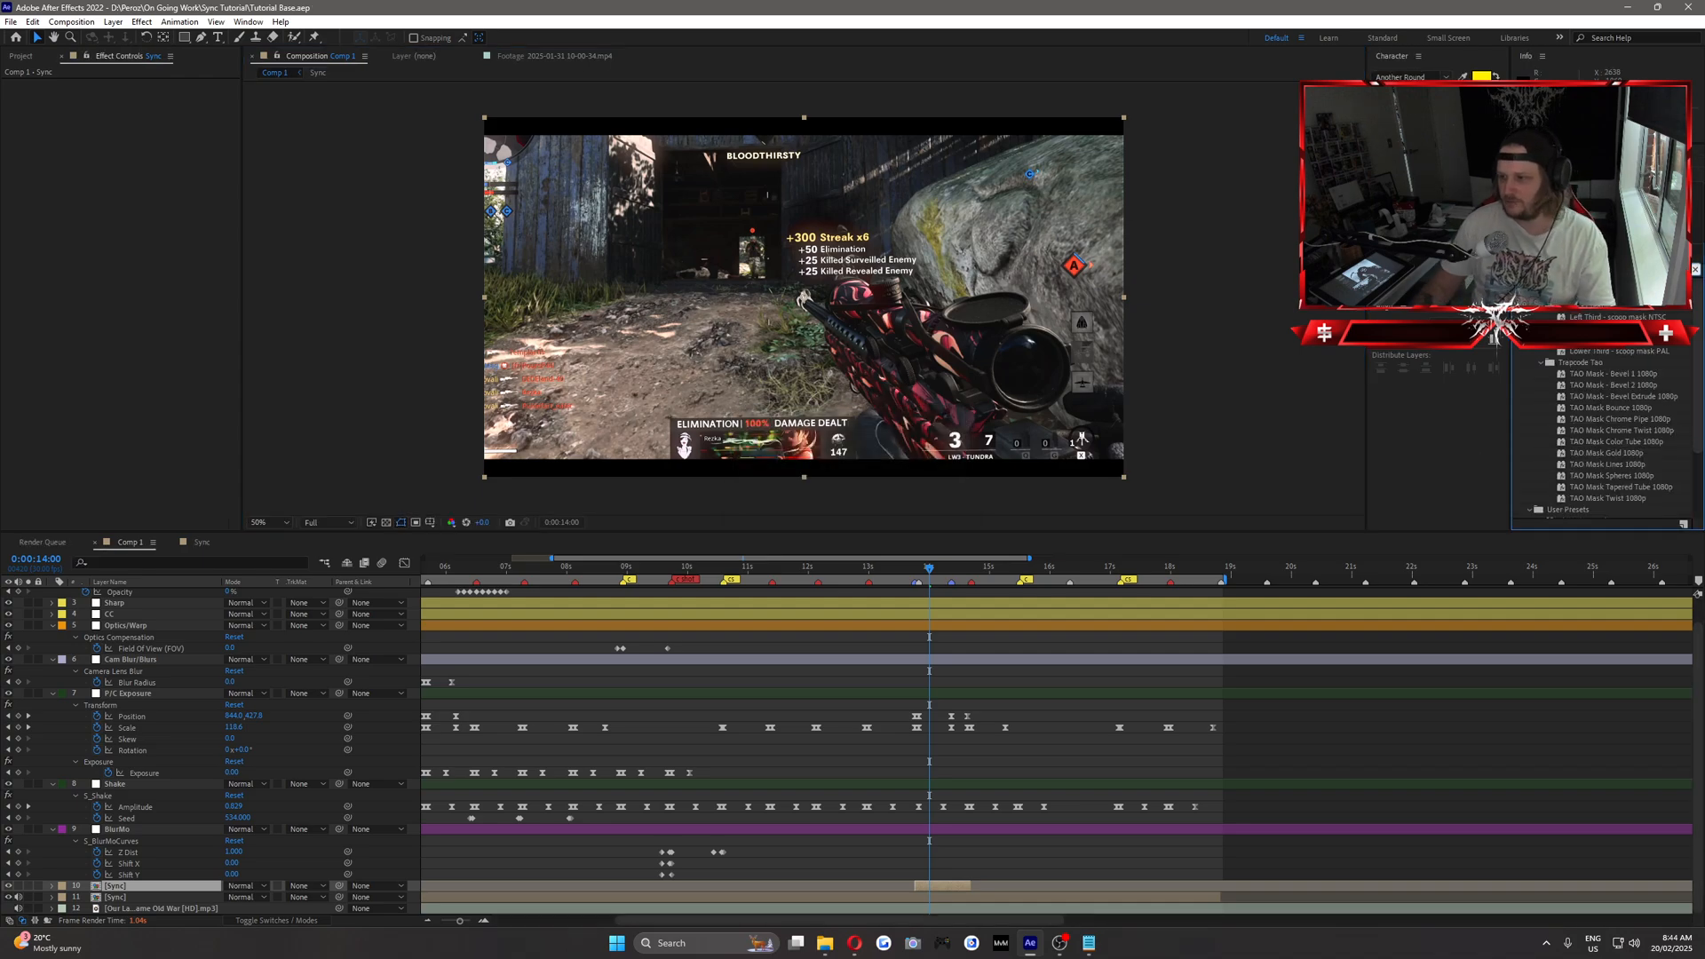
pyautogui.write(' p')
pyautogui.moveTo(1592, 352); pyautogui.dragTo(937, 890)
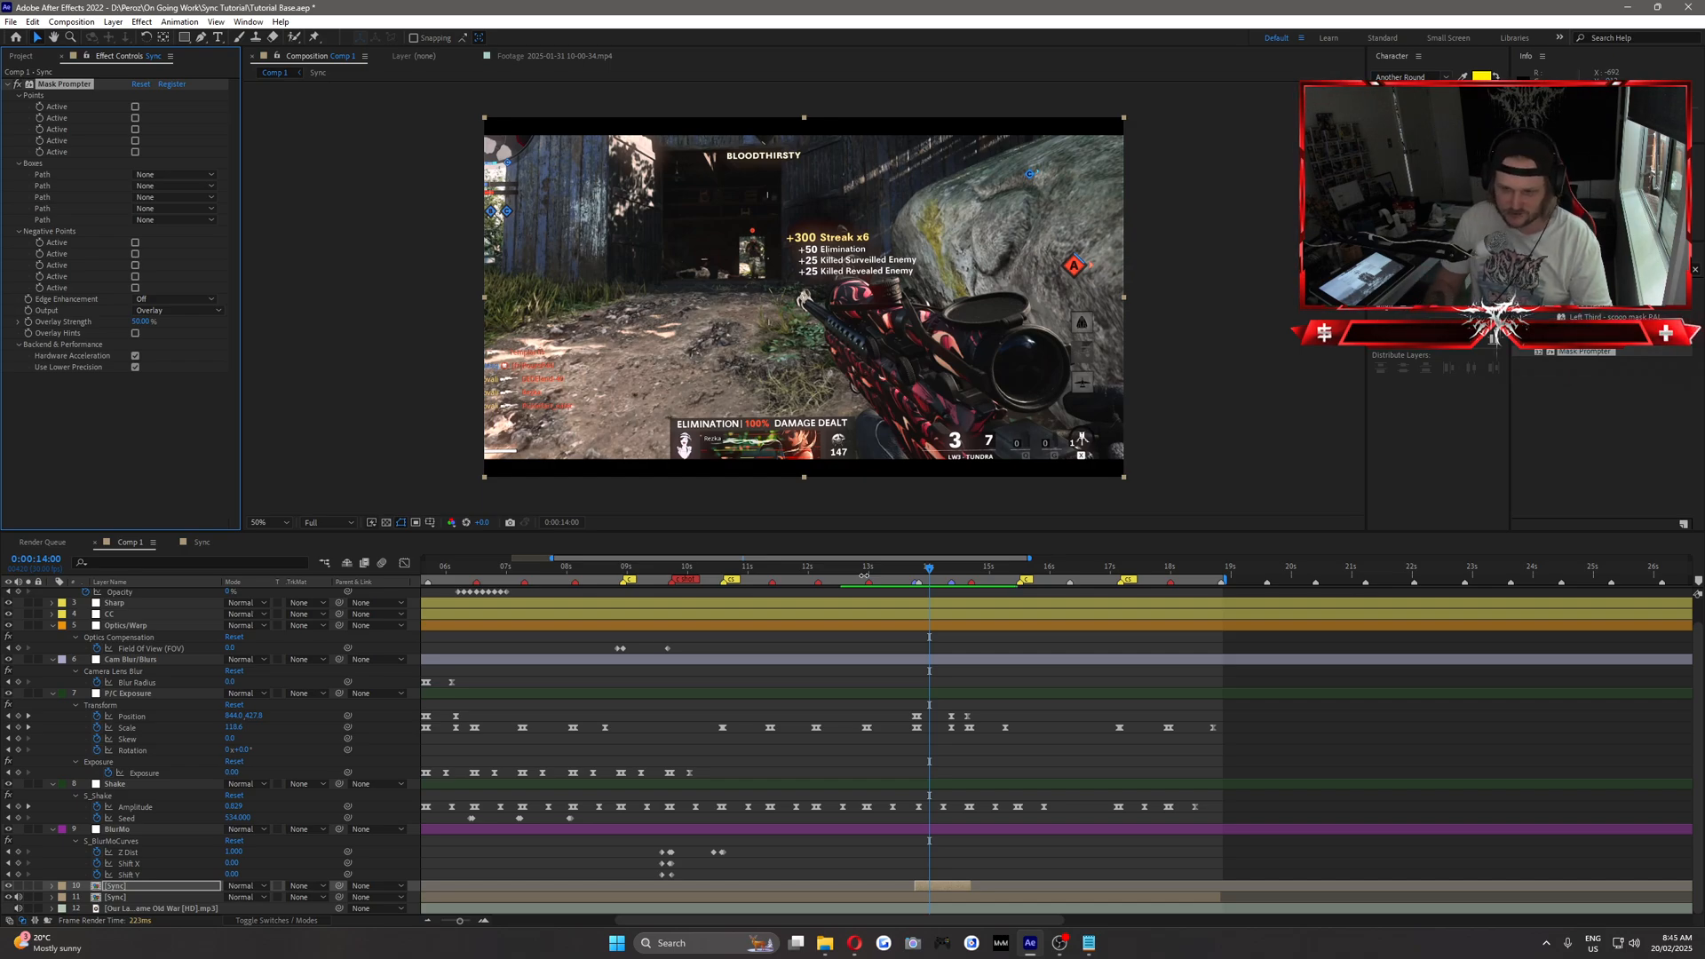
# Go to 0:00:13:27, choose the Rectangle tool and set Mask Prompter's Edge Enhancement to High.
pyautogui.click(921, 572)
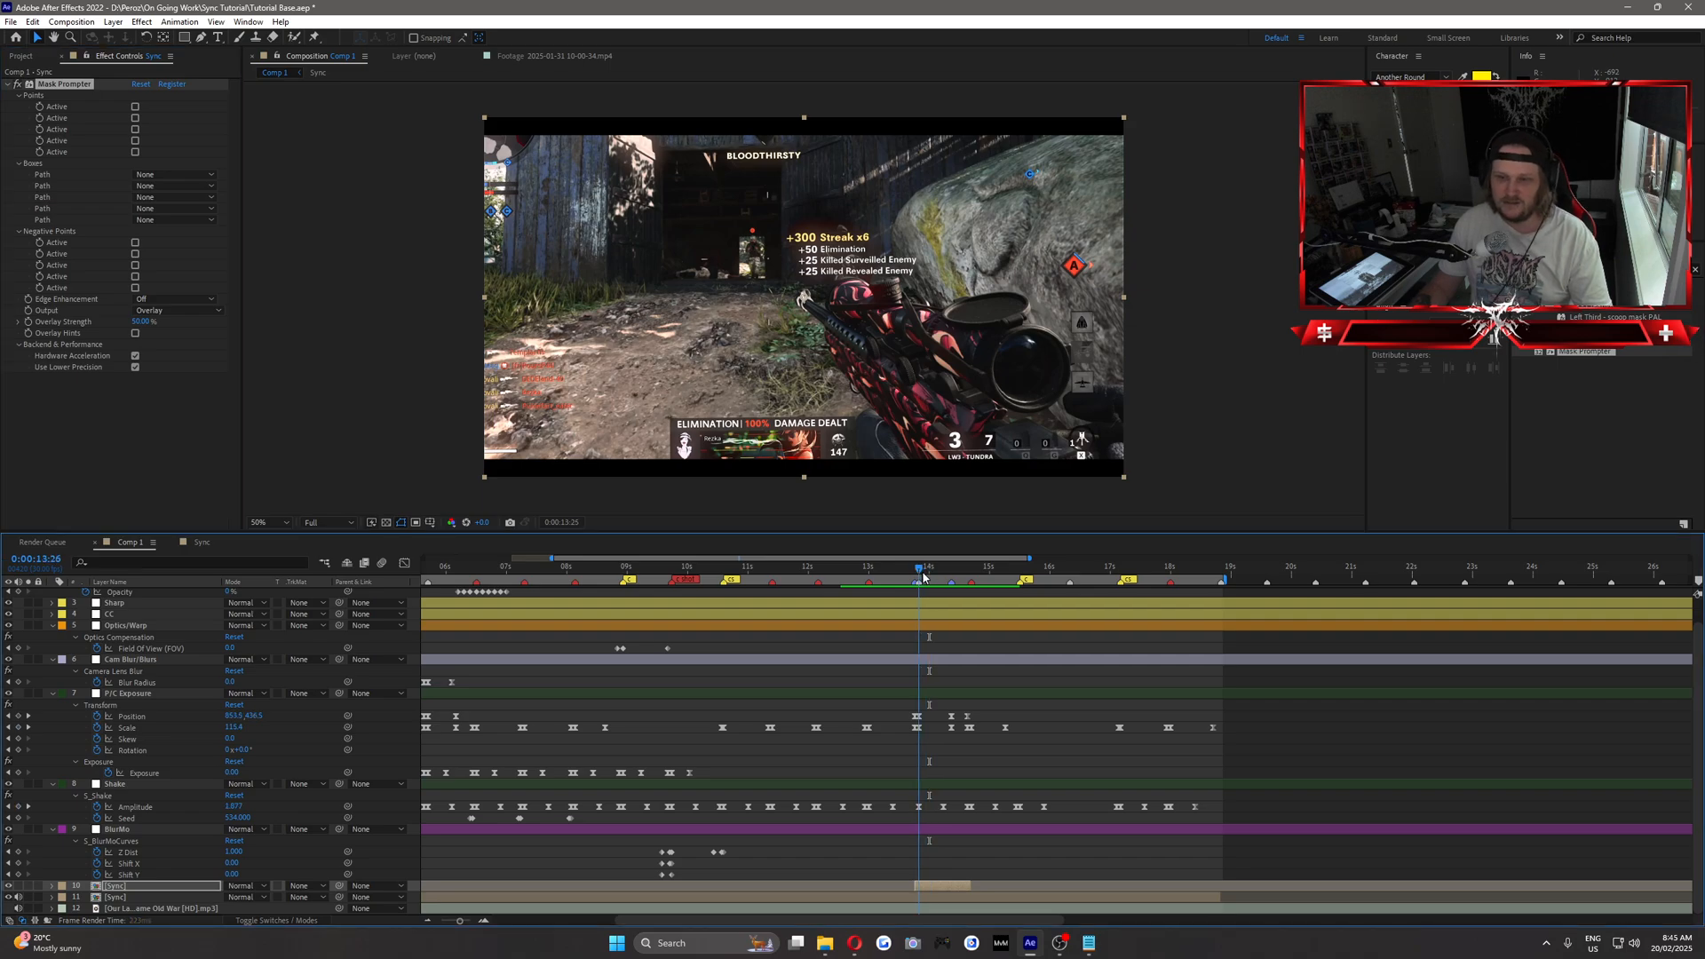
pyautogui.click(925, 572)
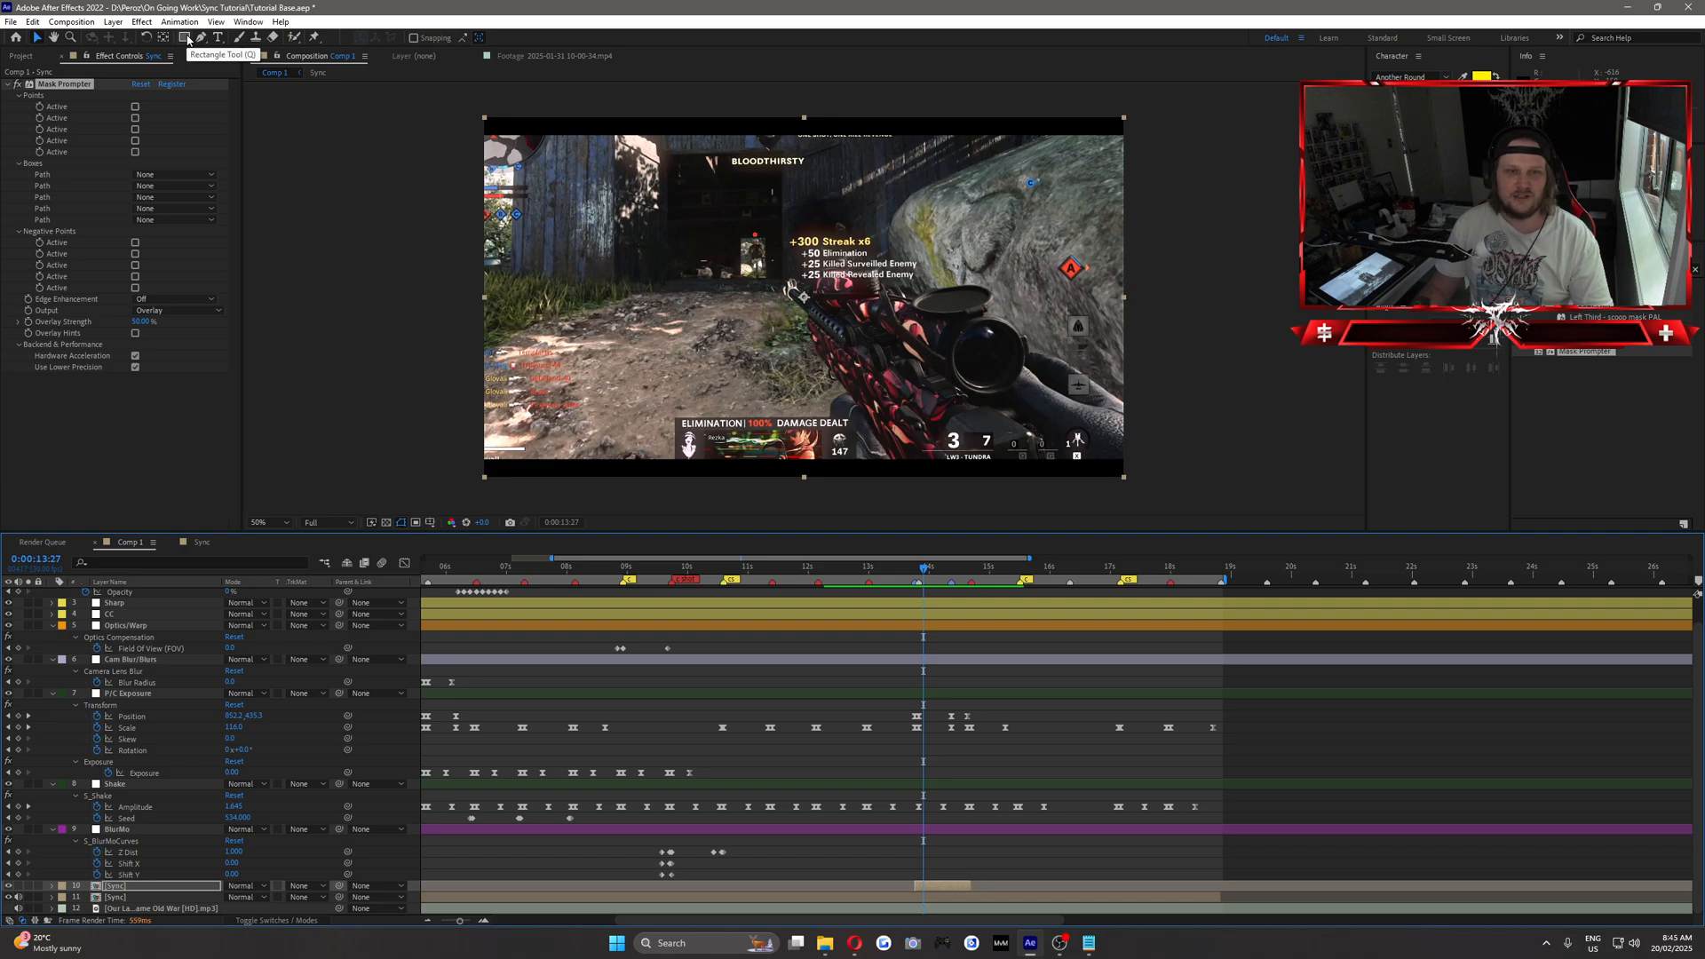
pyautogui.click(169, 62)
pyautogui.click(182, 38)
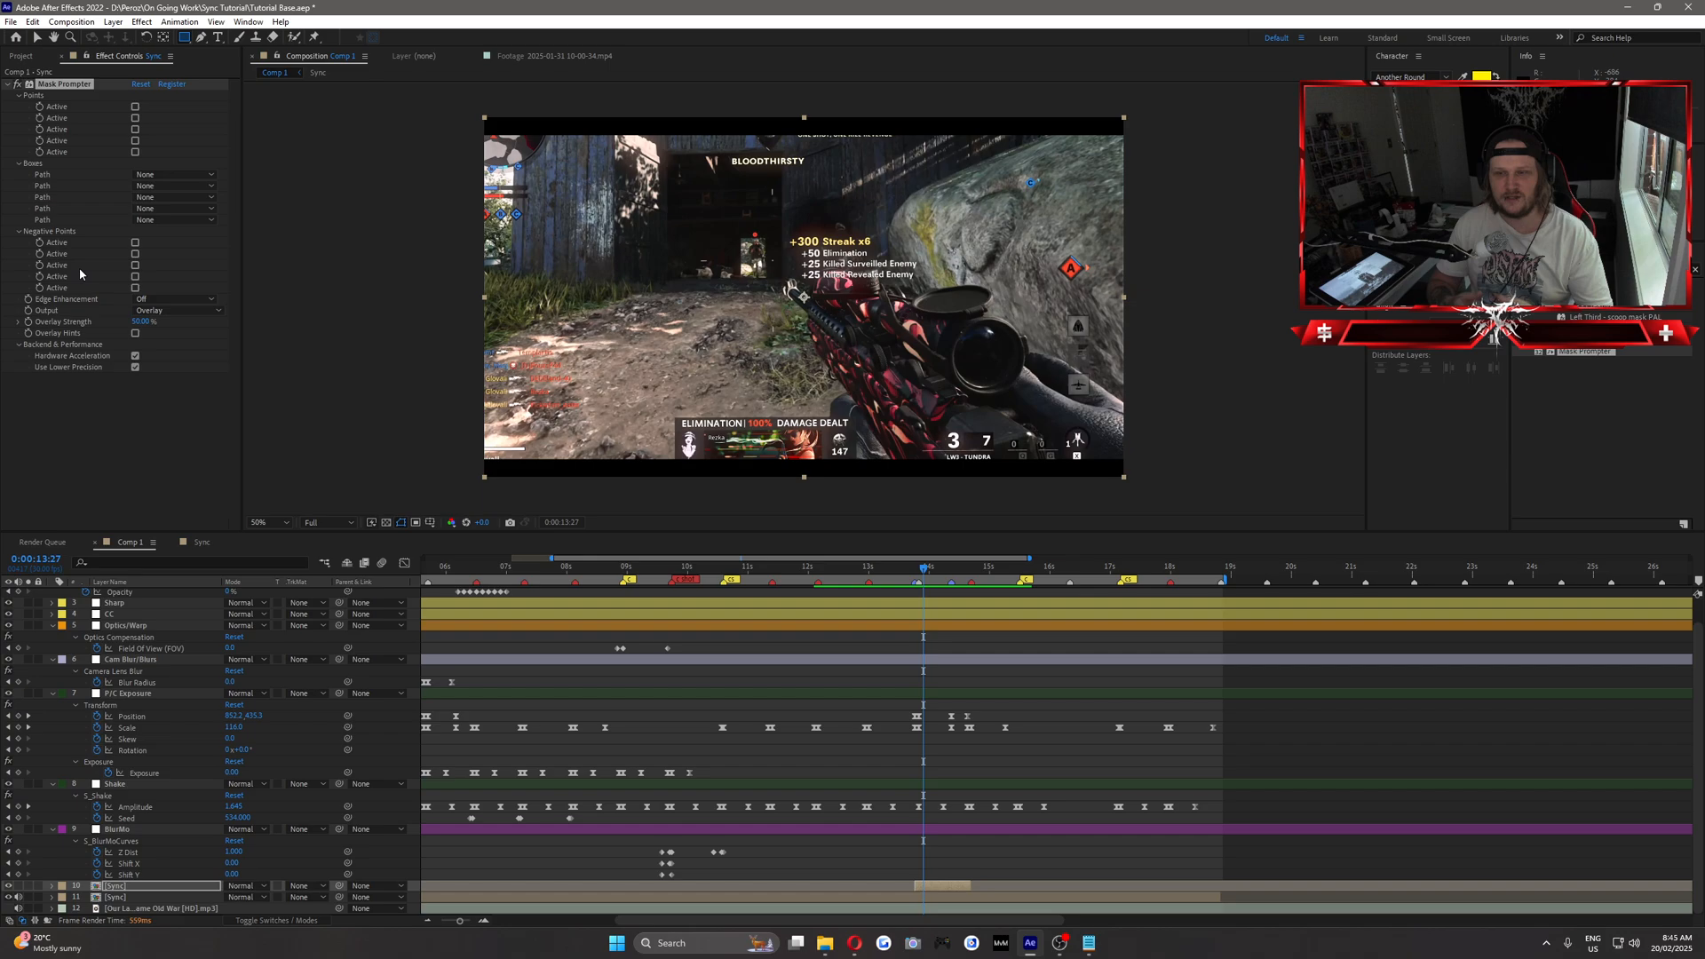
pyautogui.click(164, 298)
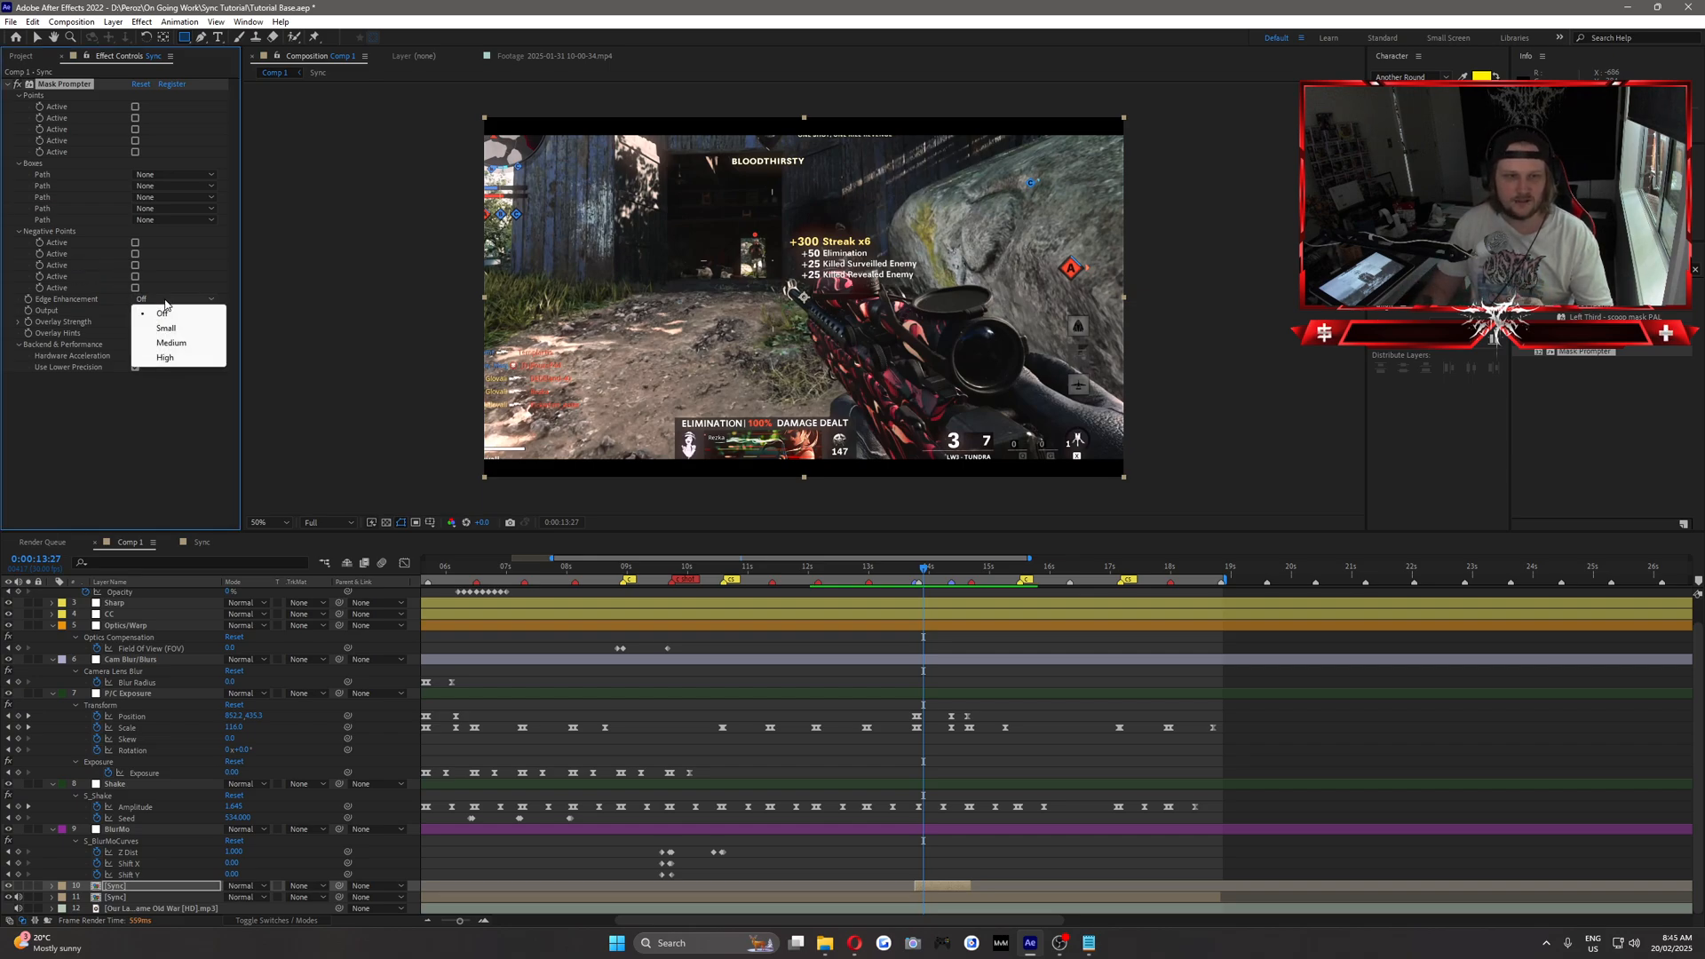
pyautogui.click(170, 357)
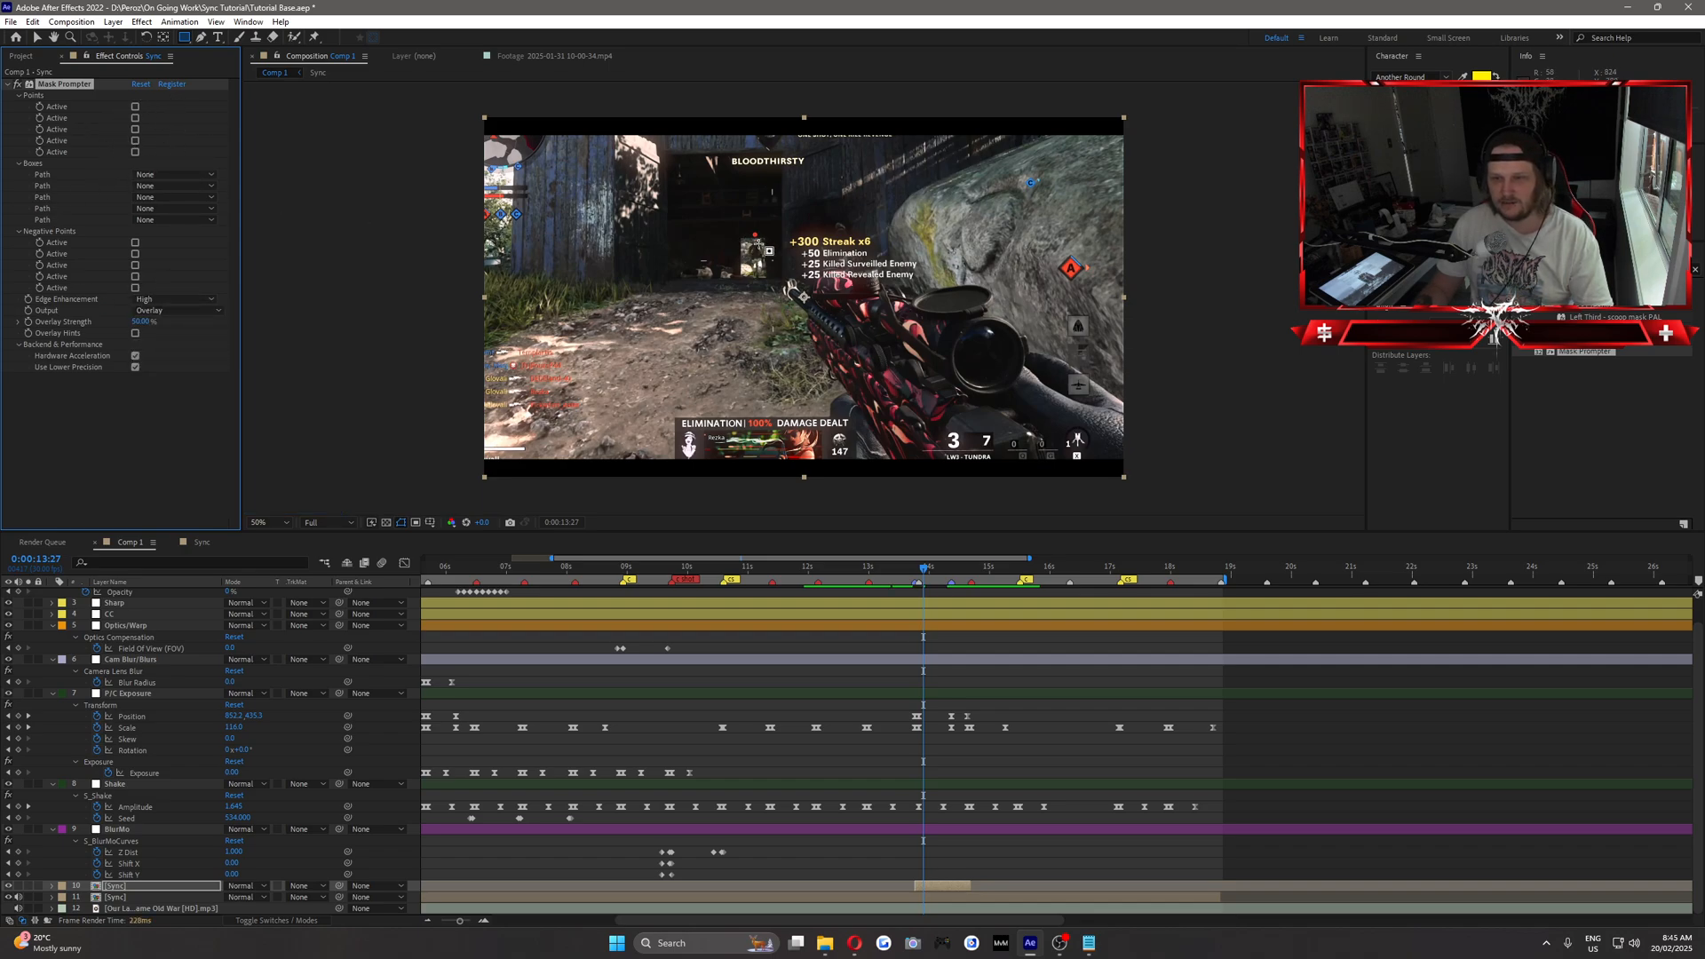
# Draw a rectangular mask around the sniper rifle and hands, and assign Mask 1 as Mask Prompter's first box path.
pyautogui.moveTo(755, 243); pyautogui.dragTo(1138, 470)
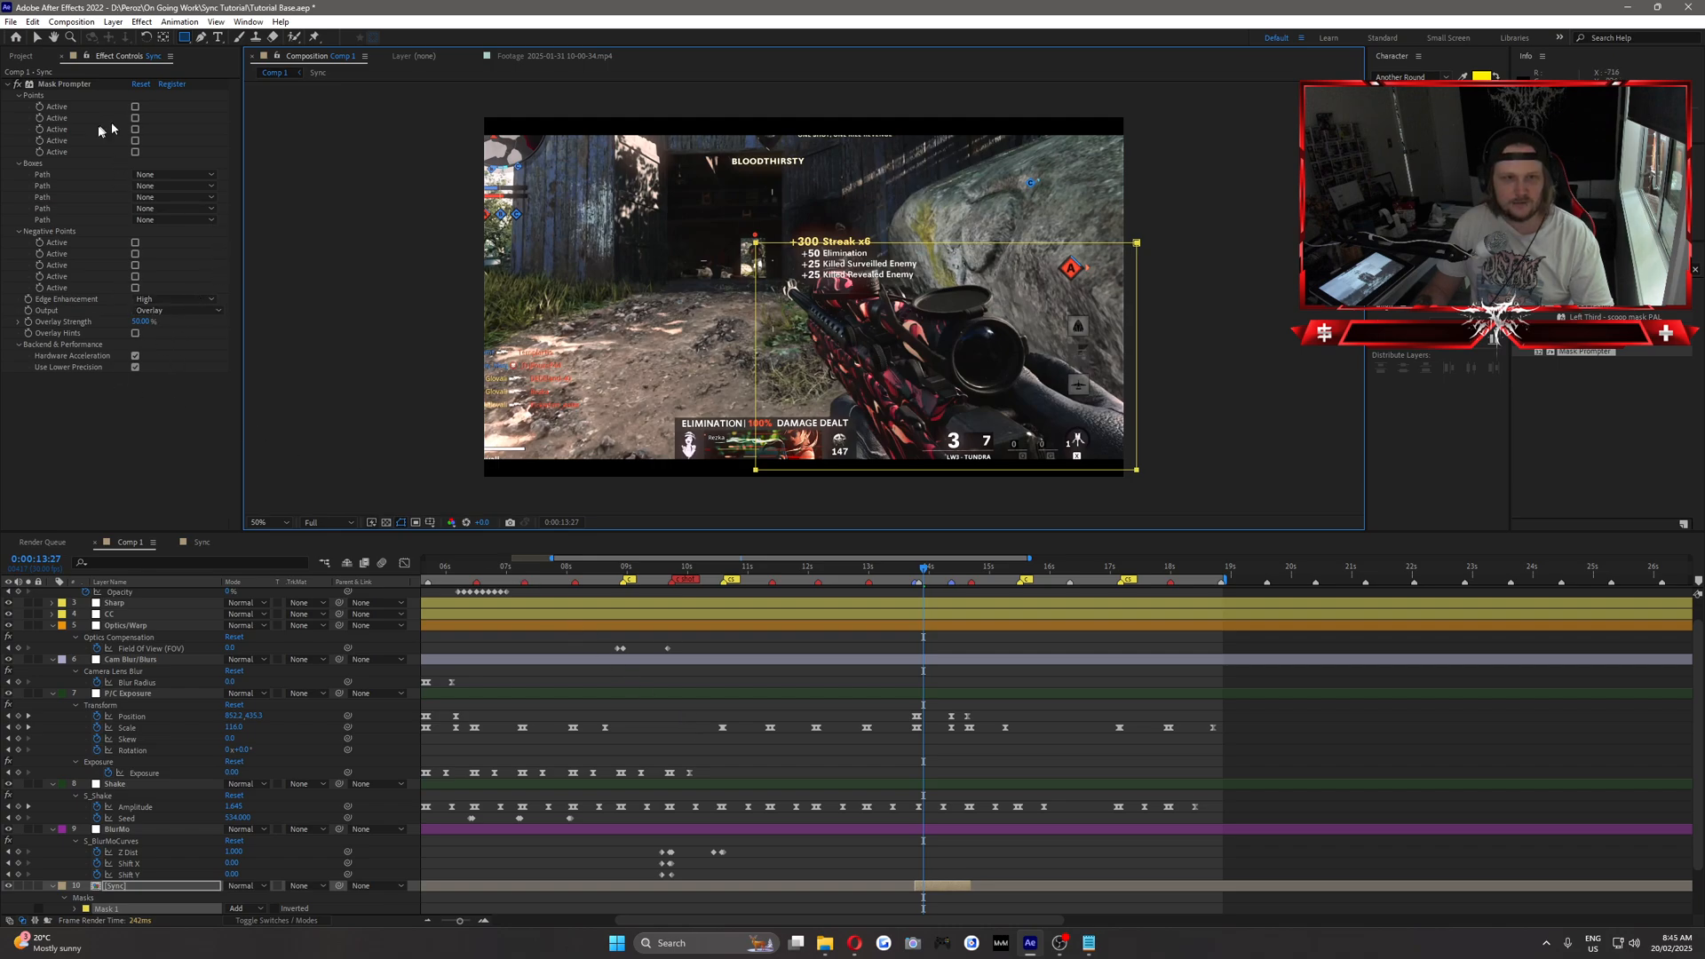
pyautogui.click(153, 175)
pyautogui.click(189, 211)
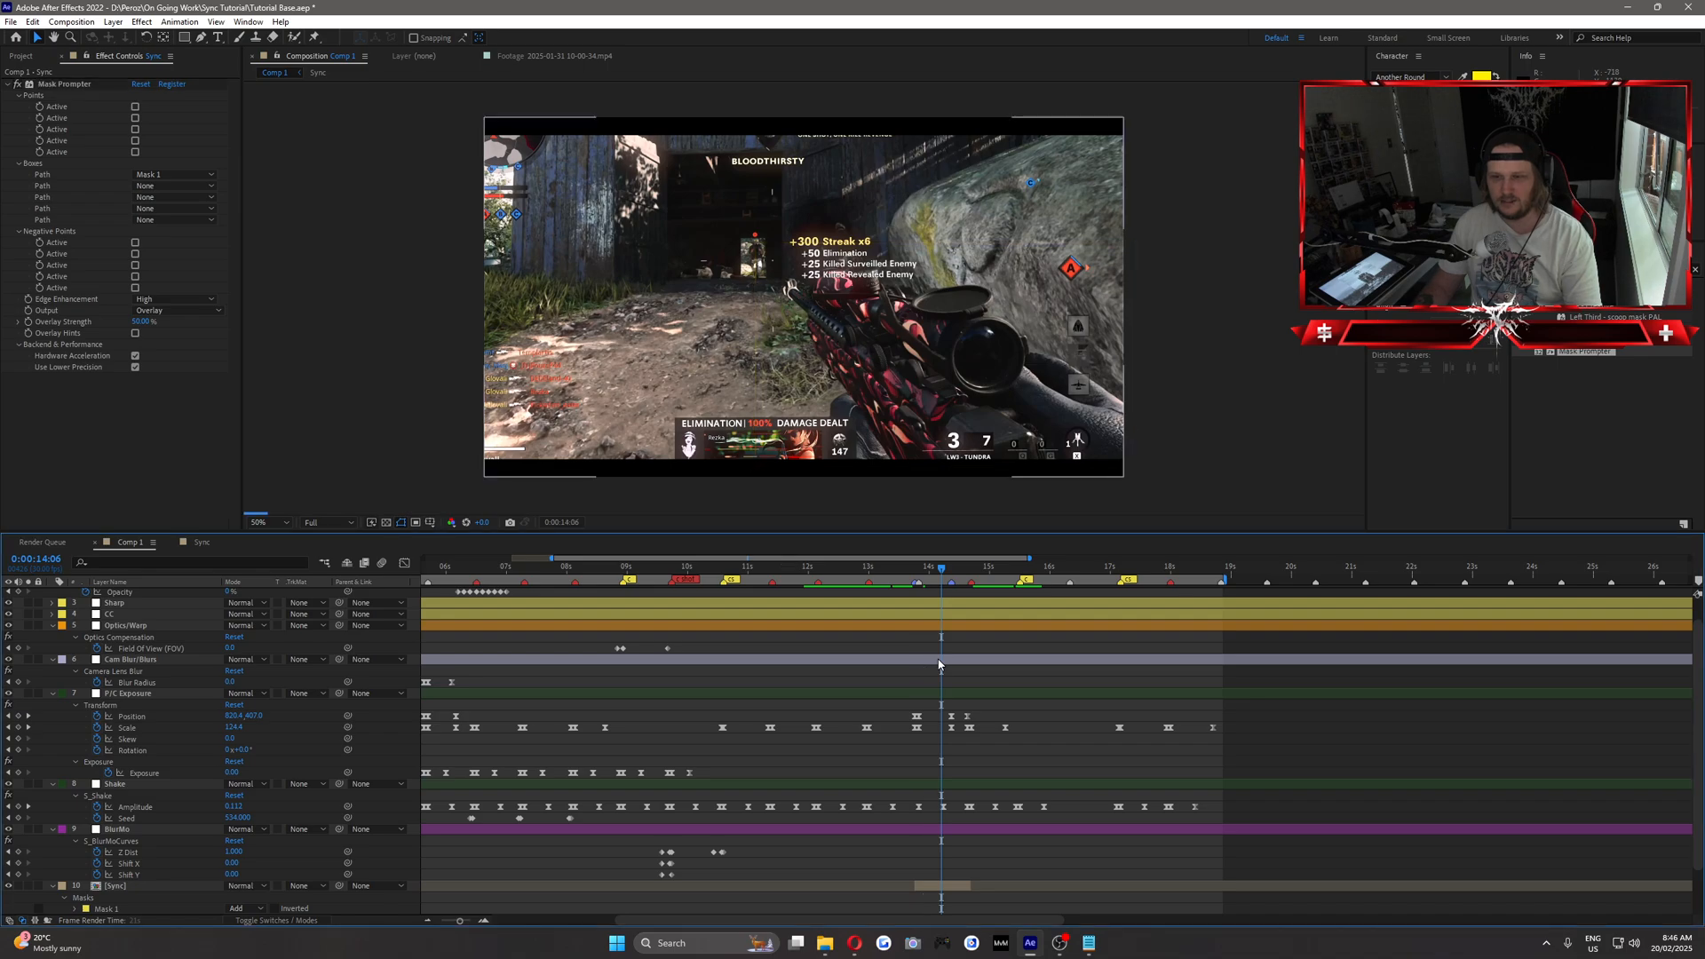
# Start keyframing Mask 1's Mask Path at 0:00:13:23 on the upper Sync copy.
pyautogui.click(914, 568)
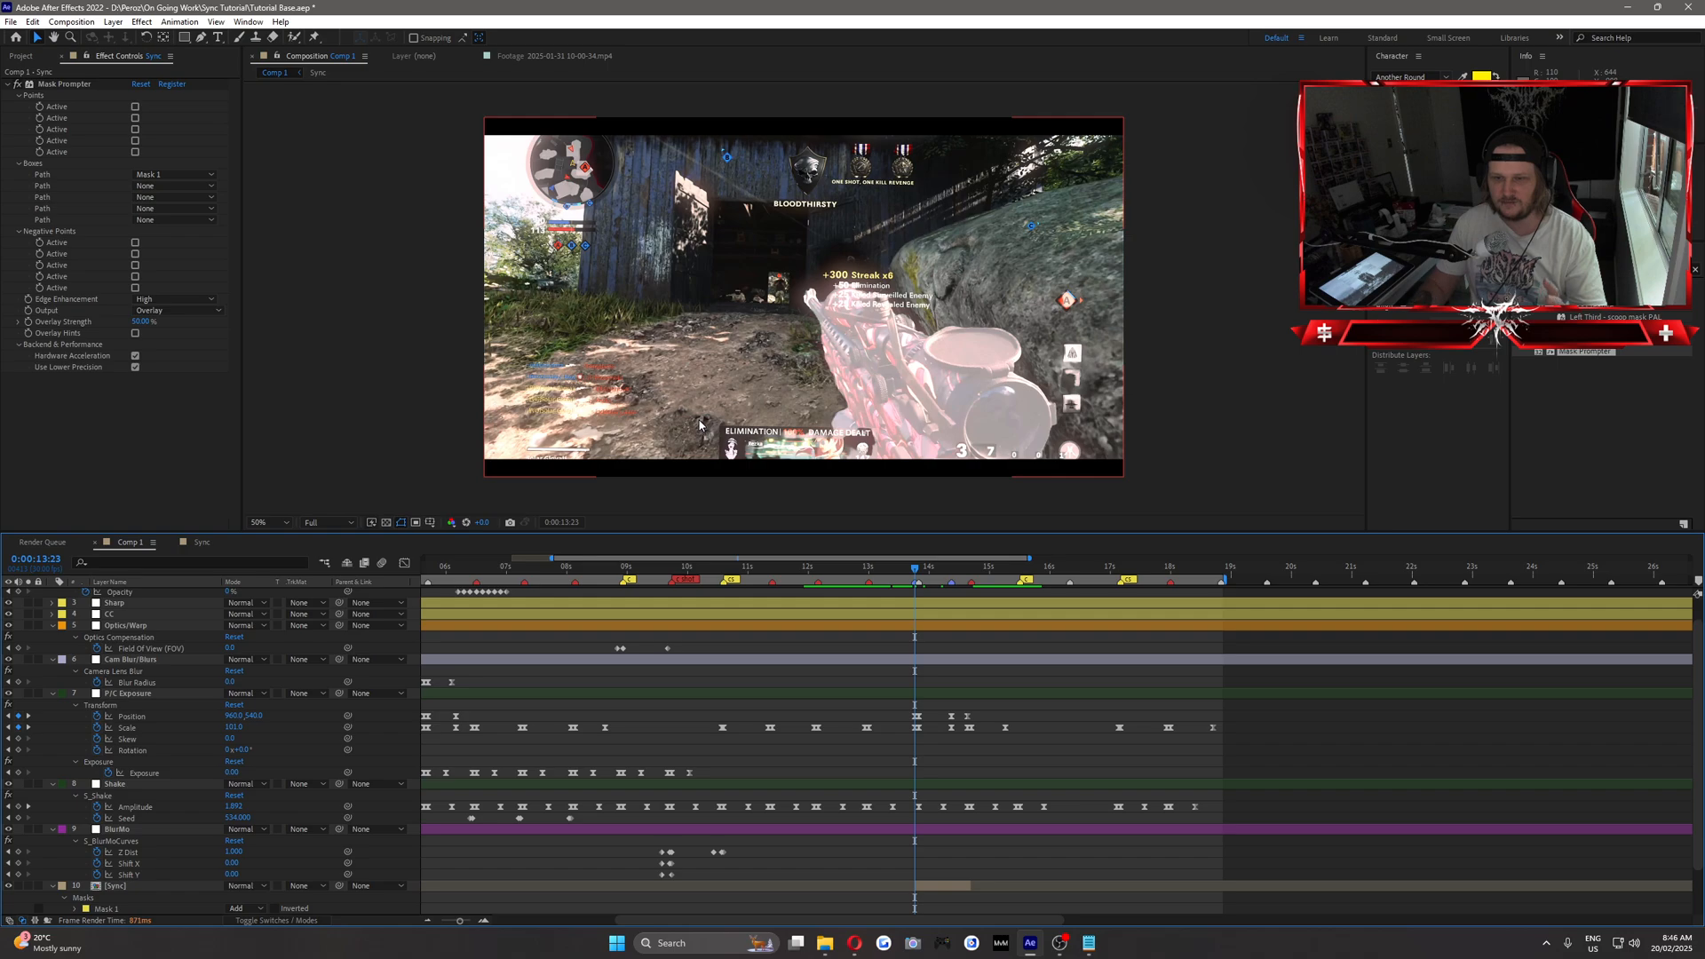
pyautogui.scroll(-3, 113, 887)
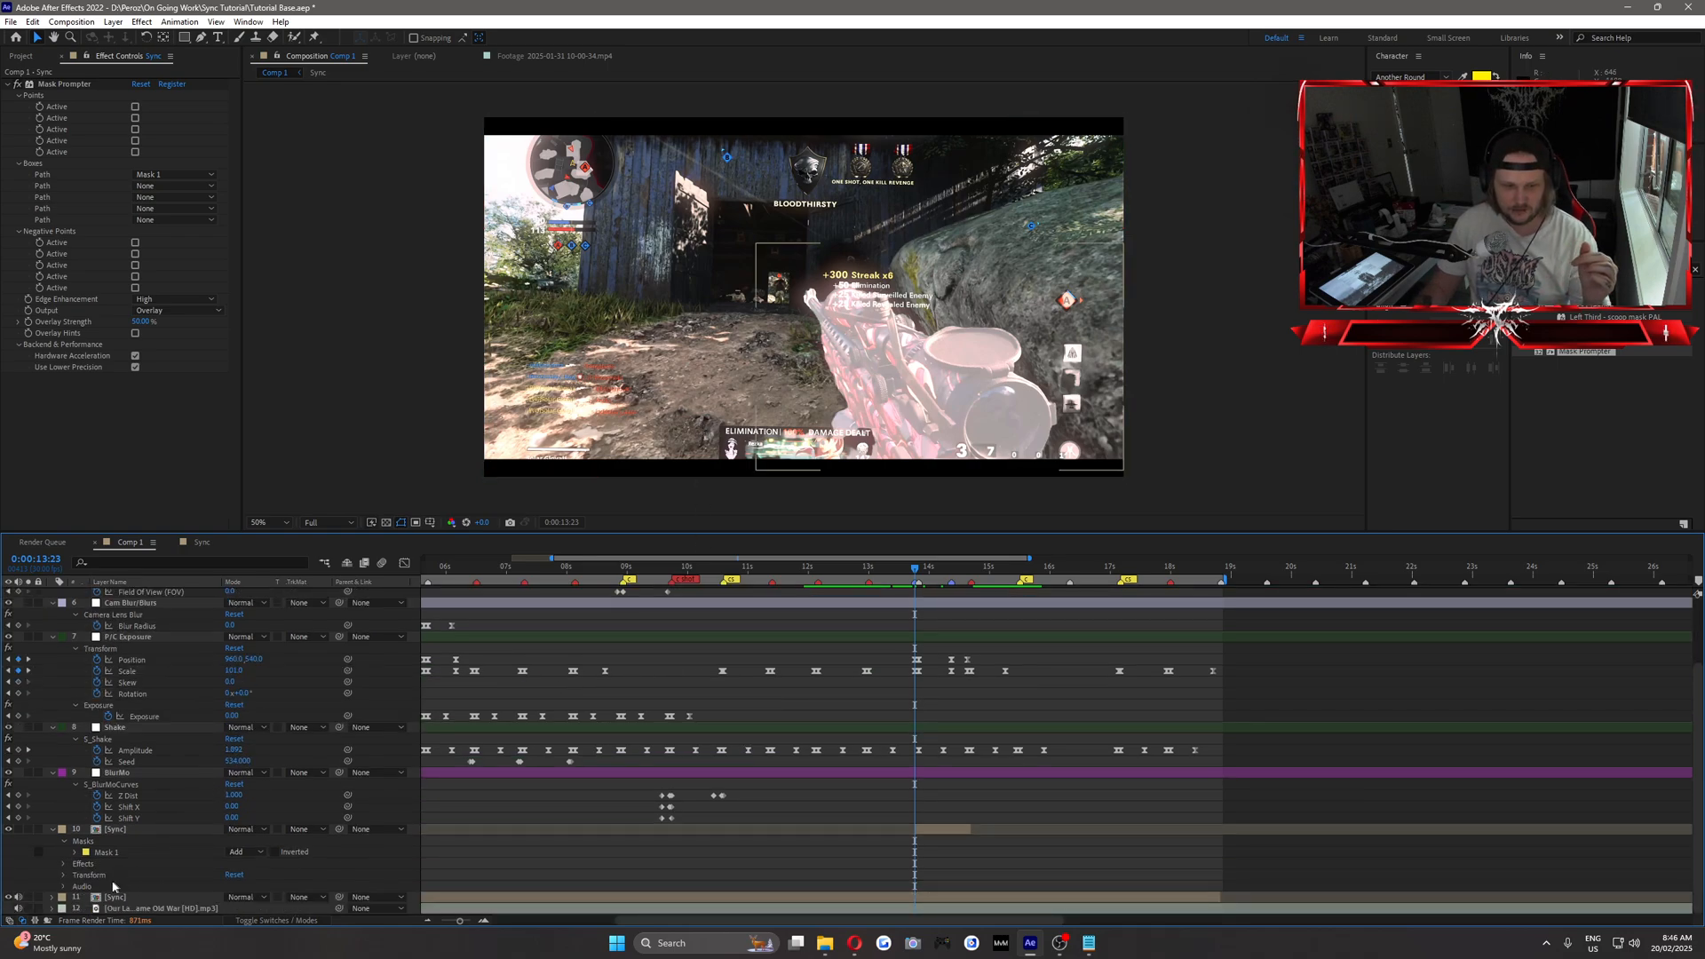
pyautogui.click(75, 854)
pyautogui.scroll(-2, 201, 848)
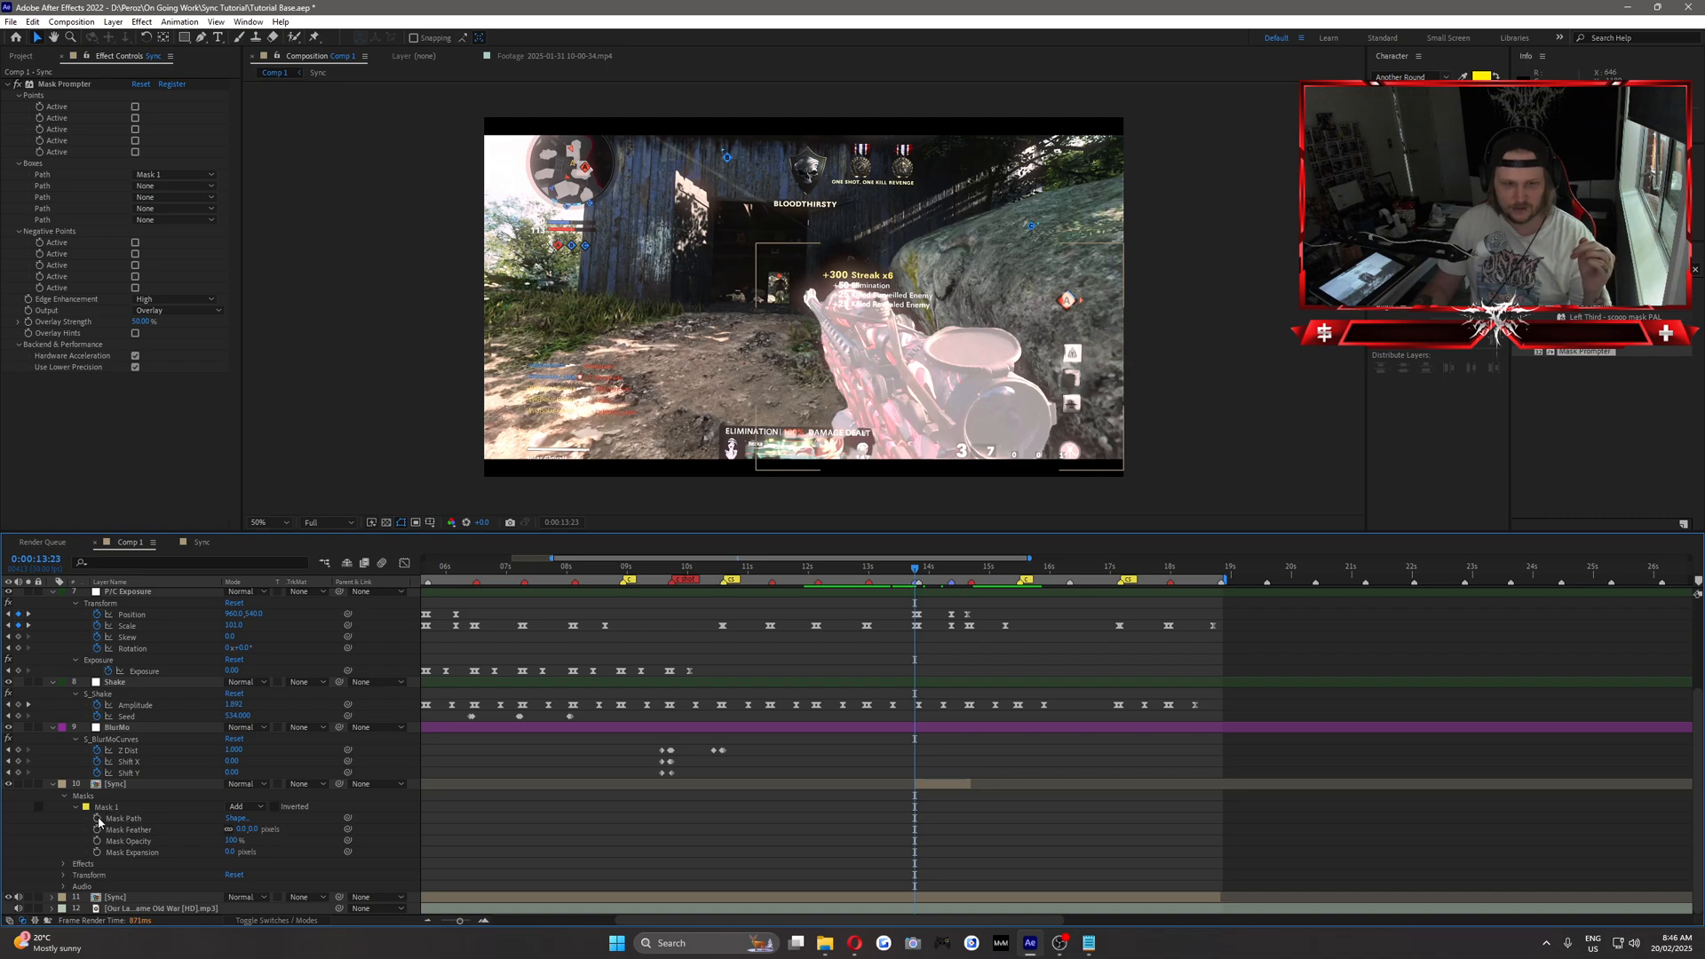
pyautogui.click(98, 819)
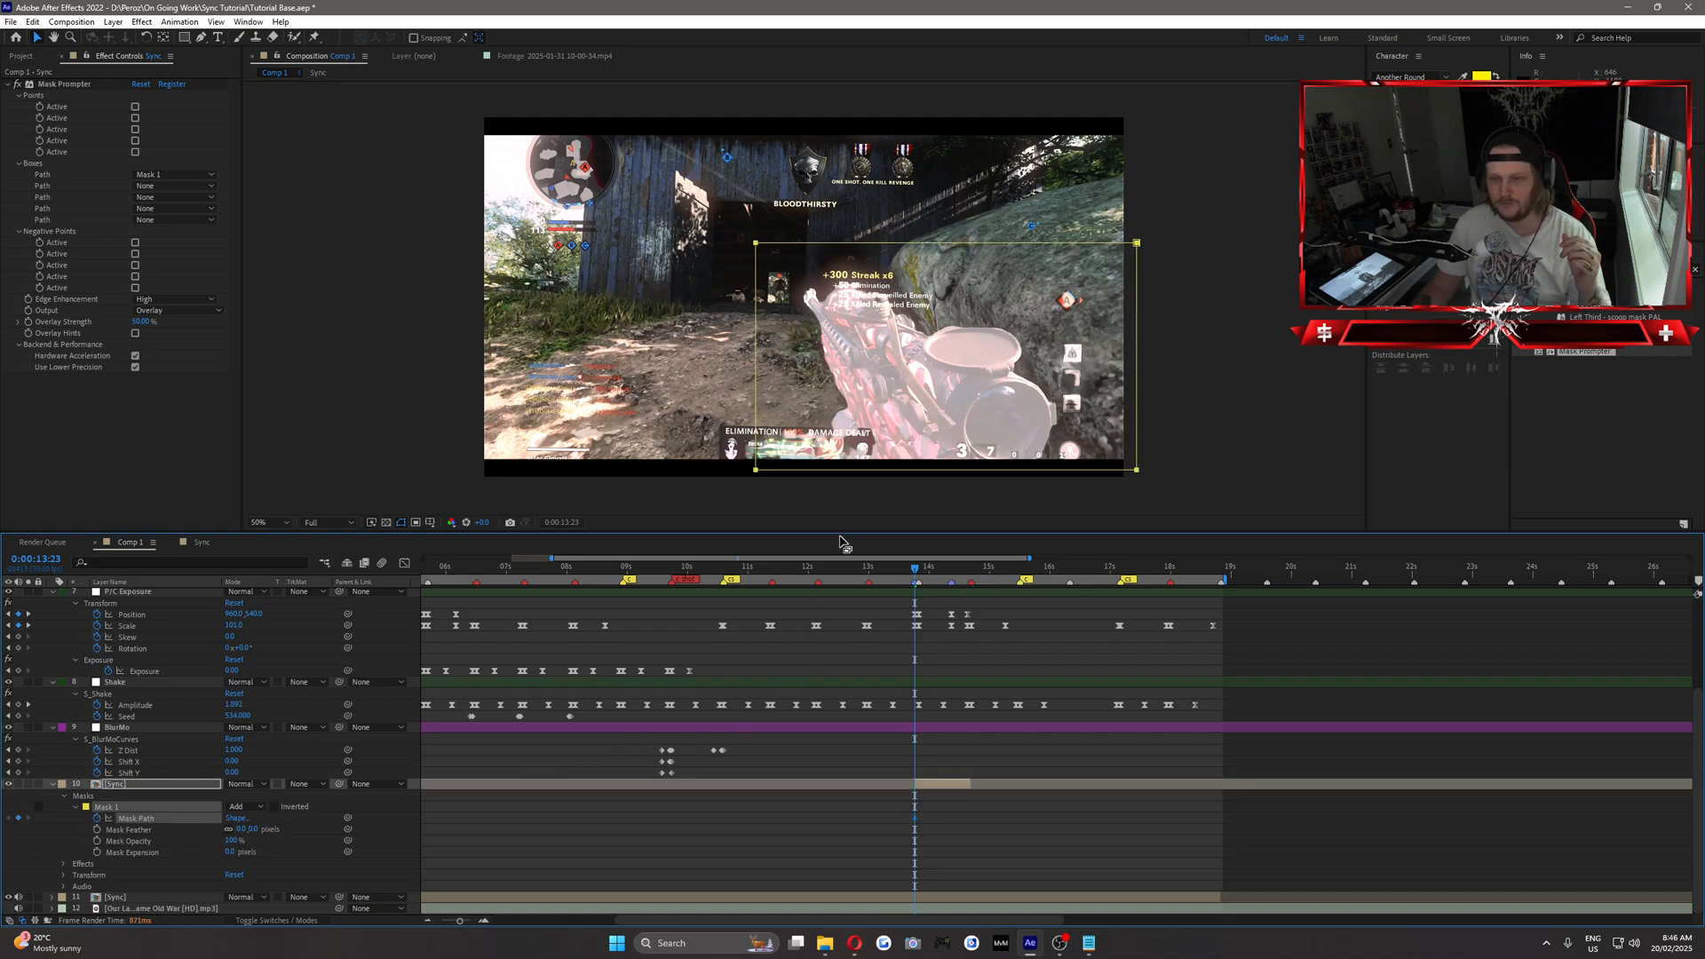
# Reshape Mask 1 at 0:00:13:23 by pulling its two left corners inward, closer to the rifle.
pyautogui.press('pagedown')
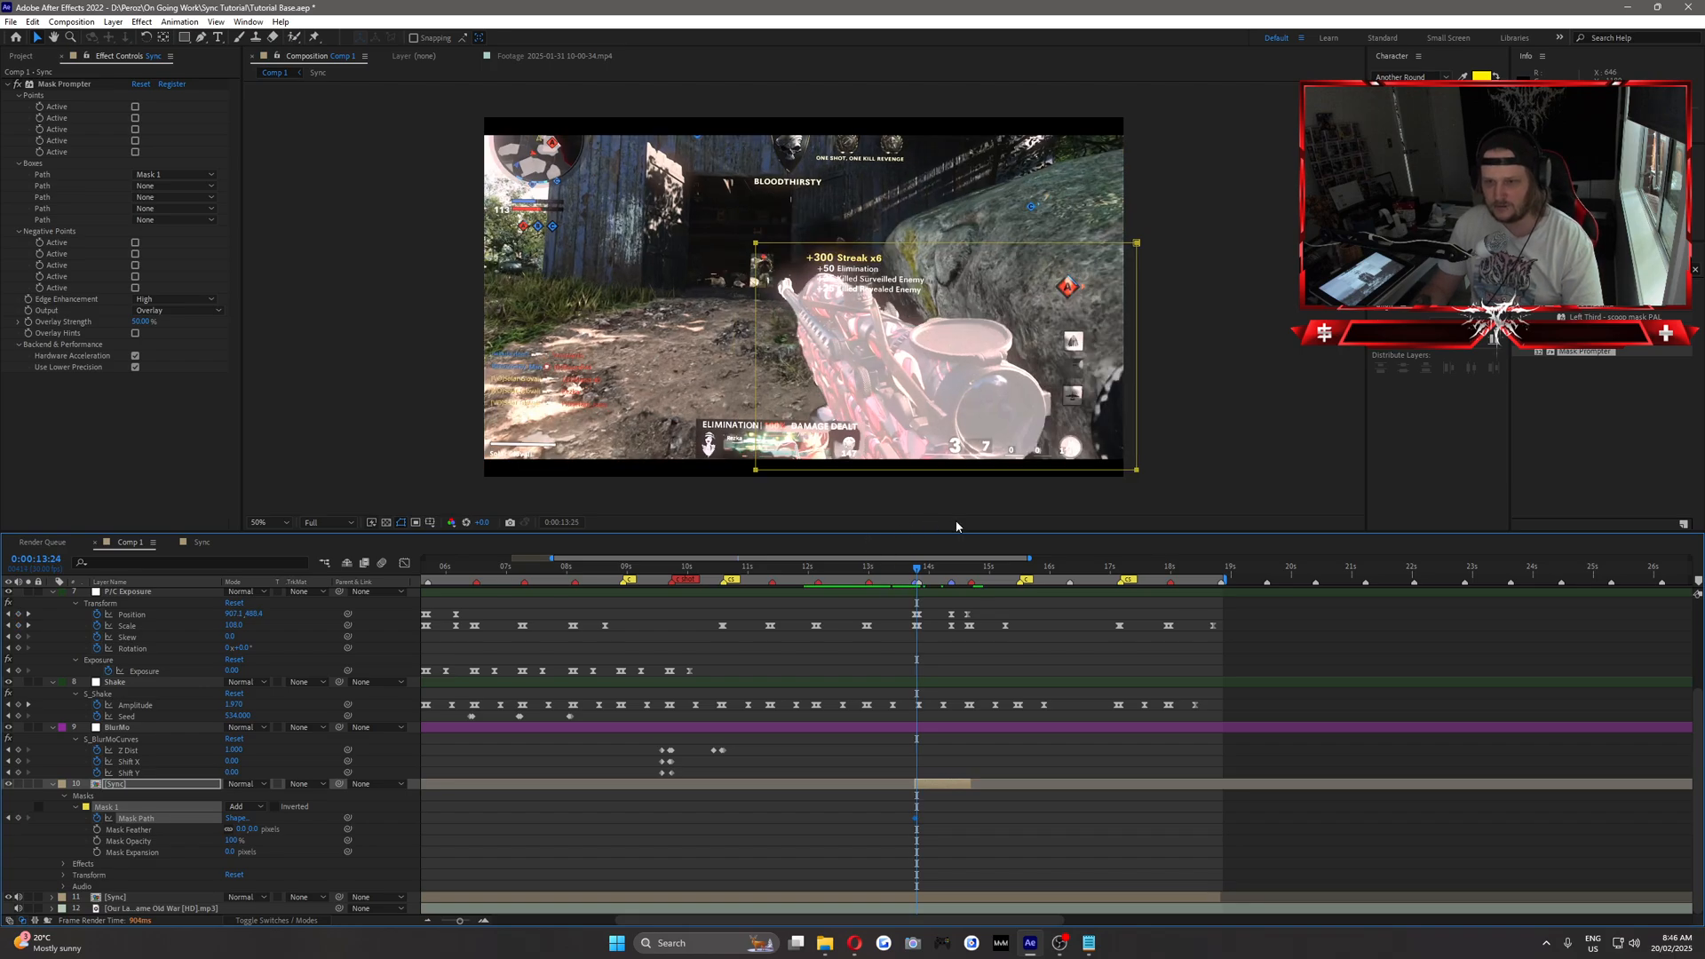
pyautogui.press('pagedown')
pyautogui.press('pageup')
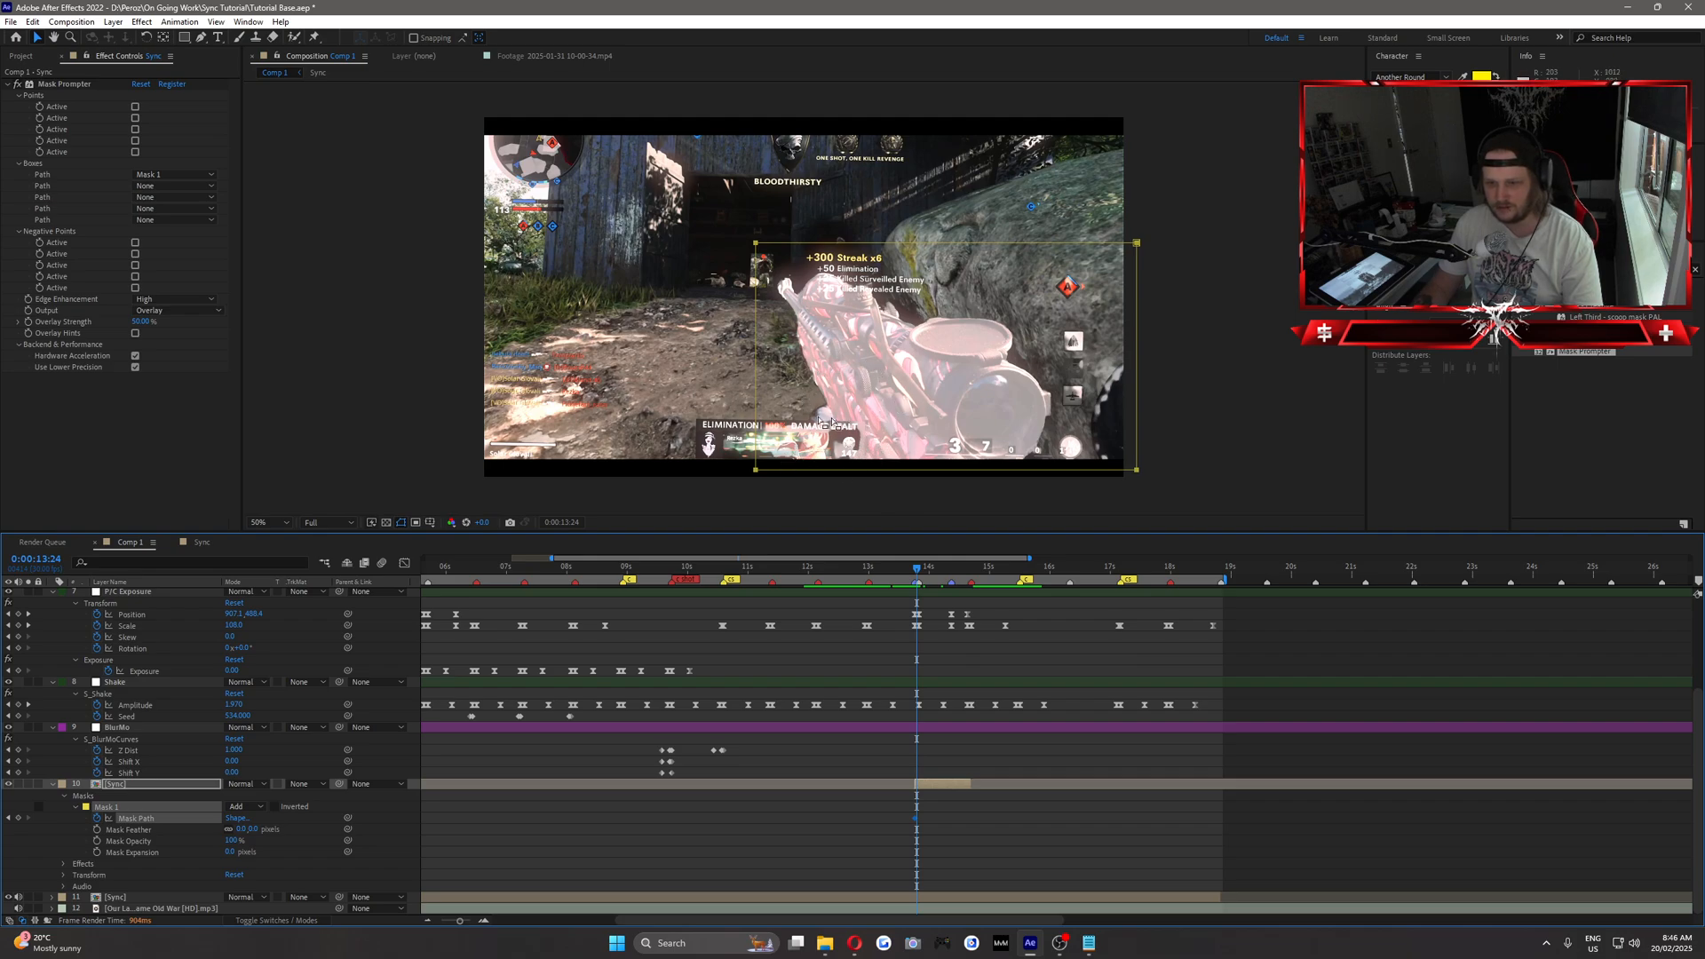
pyautogui.press('pageup')
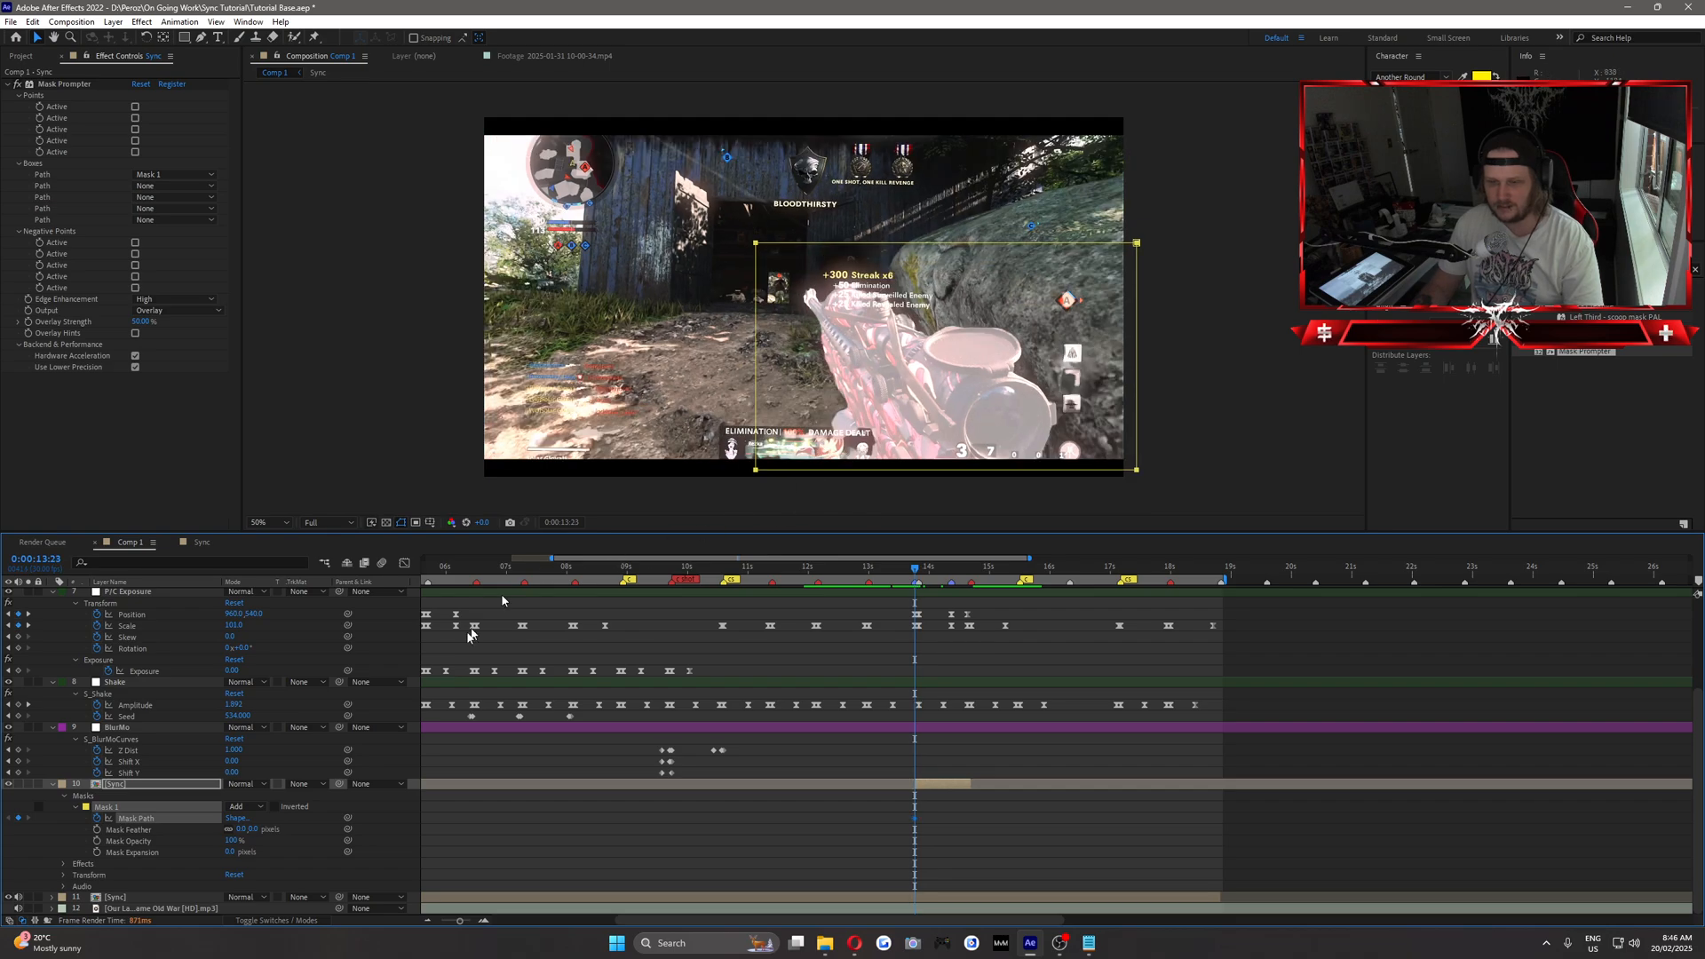
pyautogui.click(126, 785)
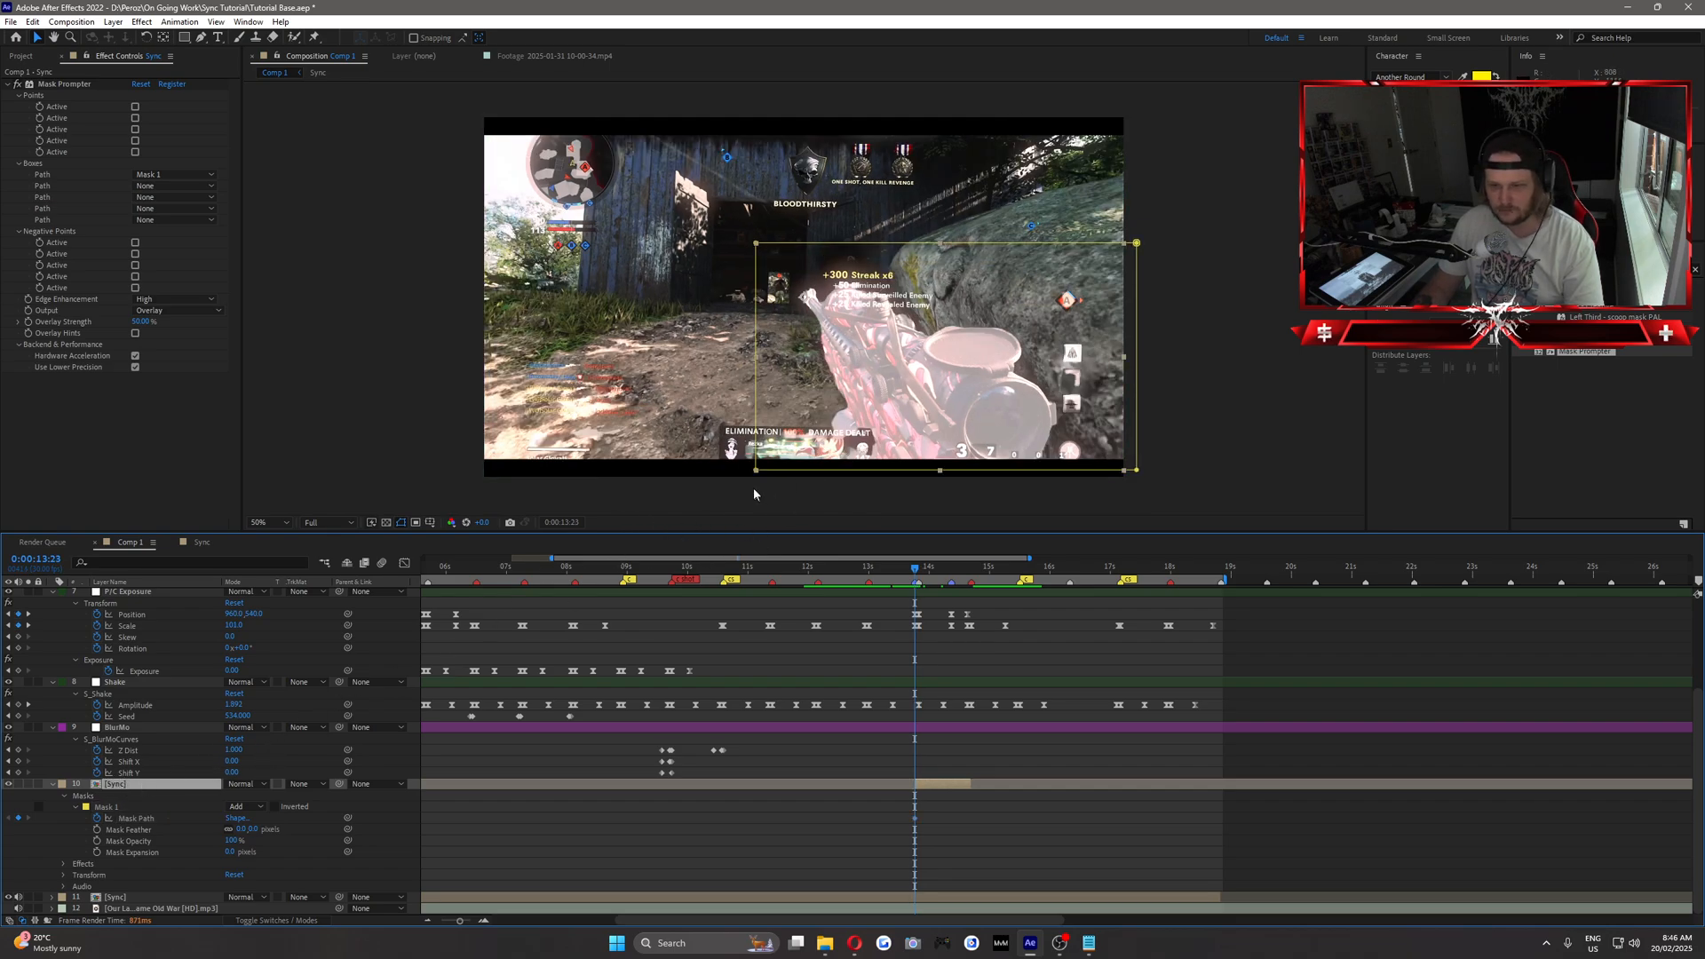
pyautogui.moveTo(760, 473); pyautogui.dragTo(874, 435)
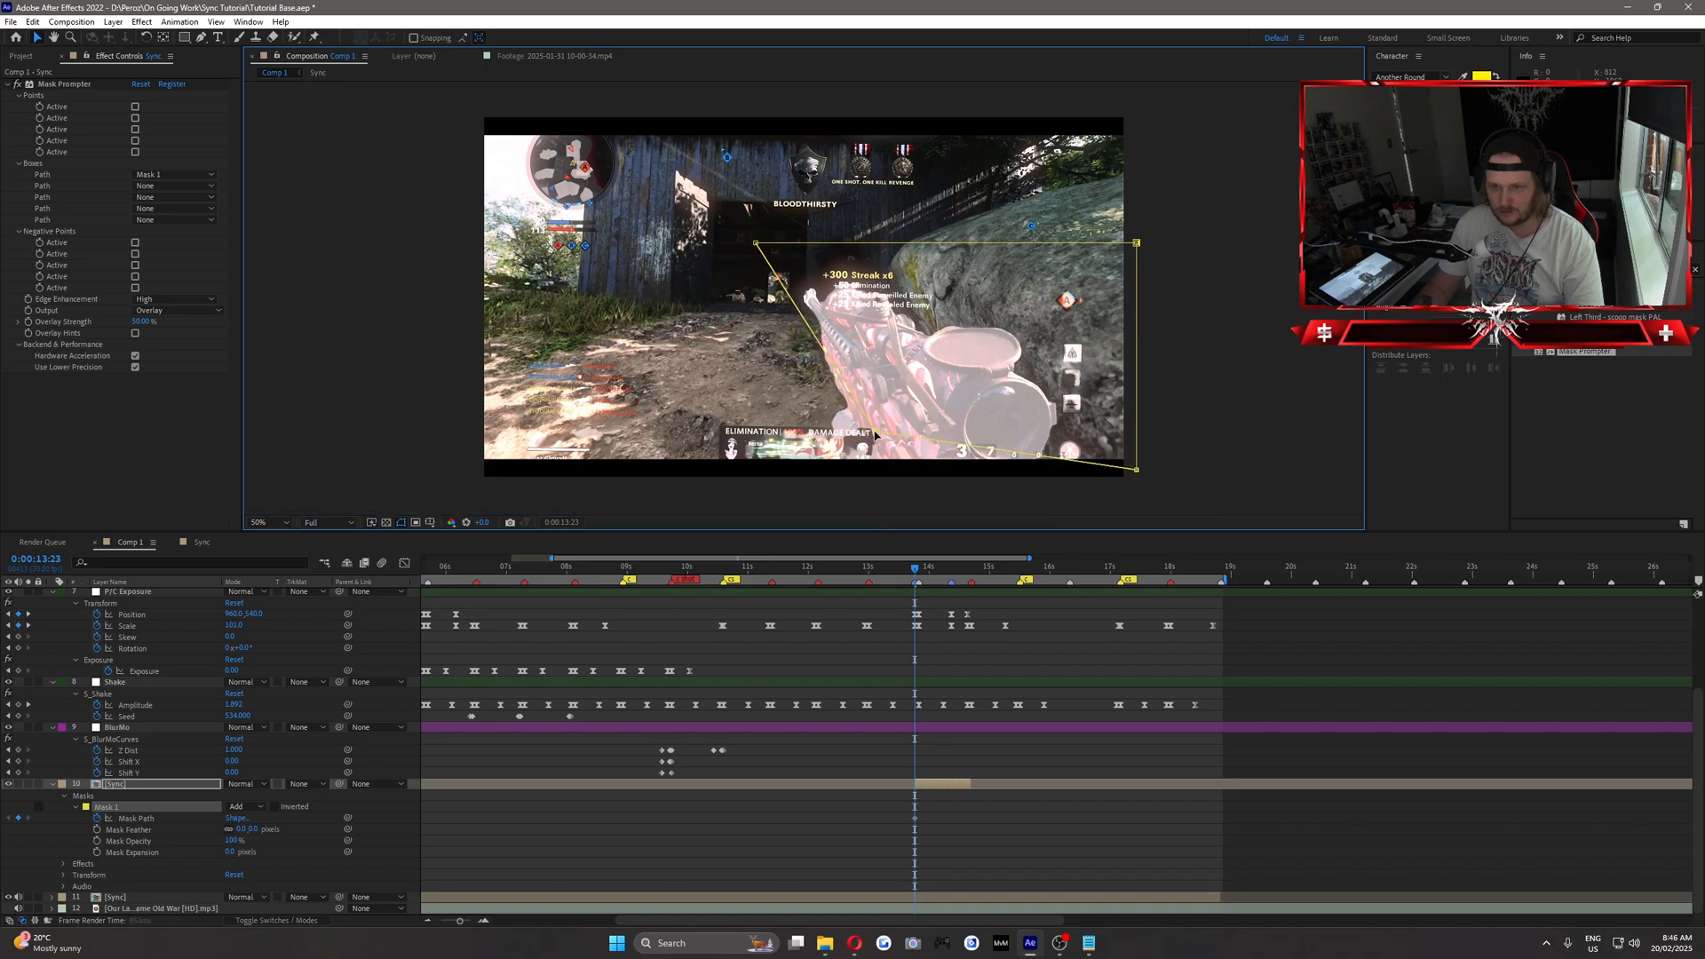
pyautogui.moveTo(757, 243); pyautogui.dragTo(798, 279)
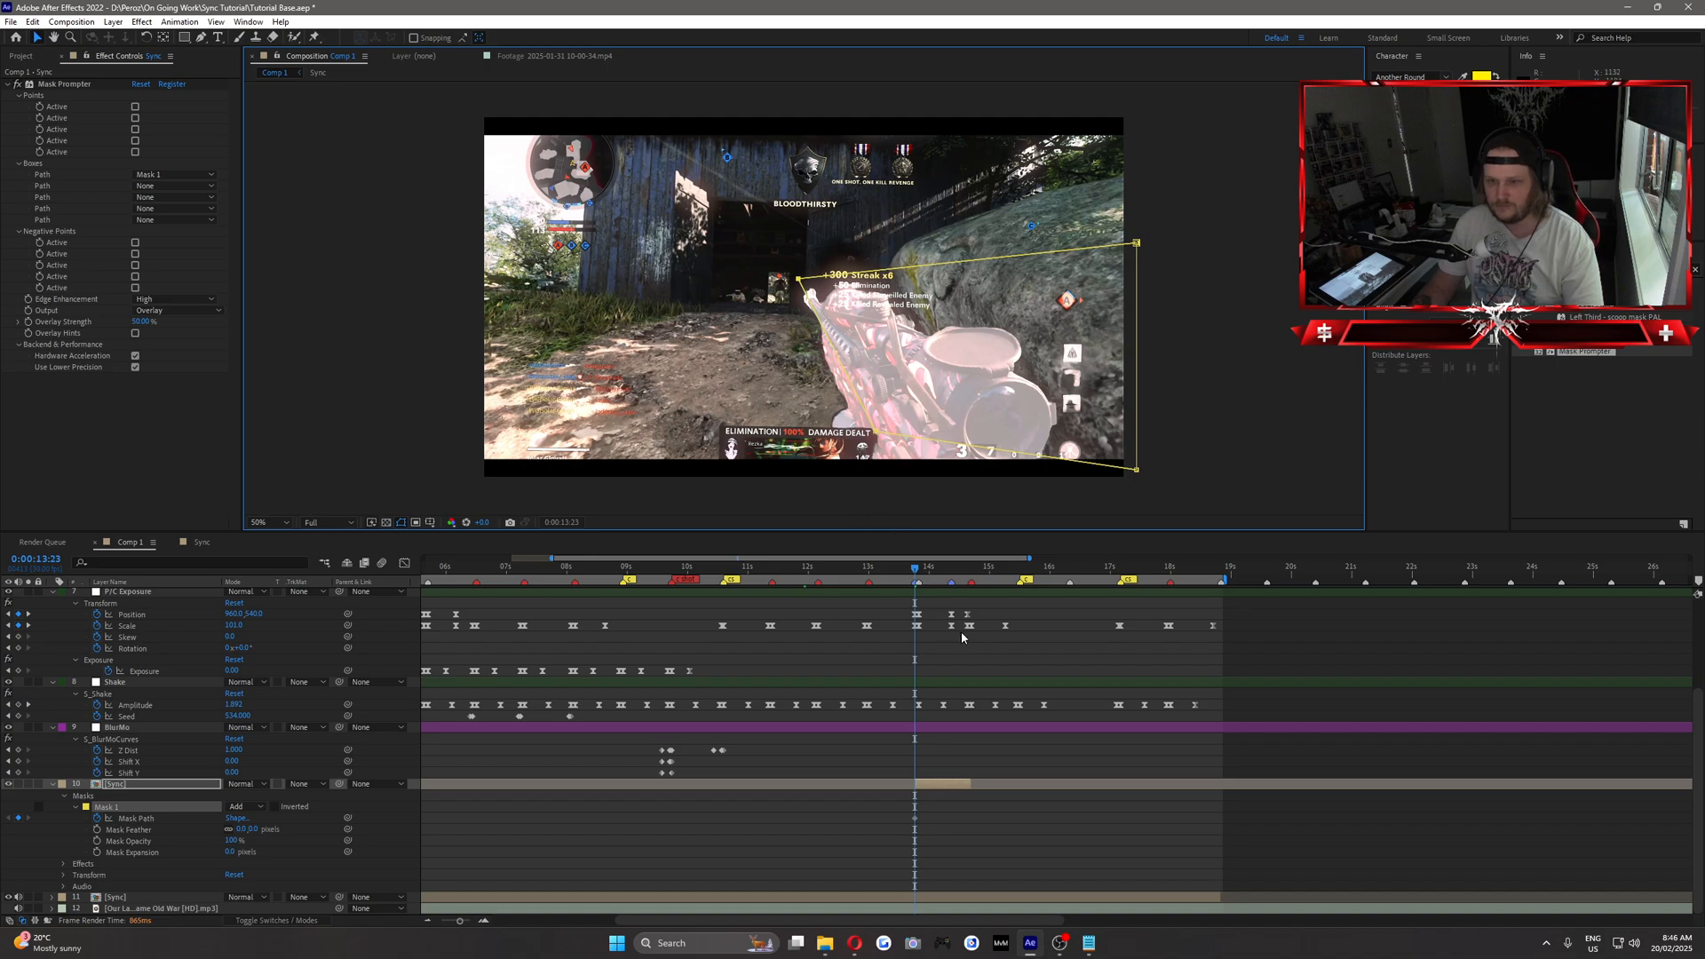
# At 0:00:13:24, move Mask 1's right edge slightly inward toward the frame edge.
pyautogui.press('pagedown')
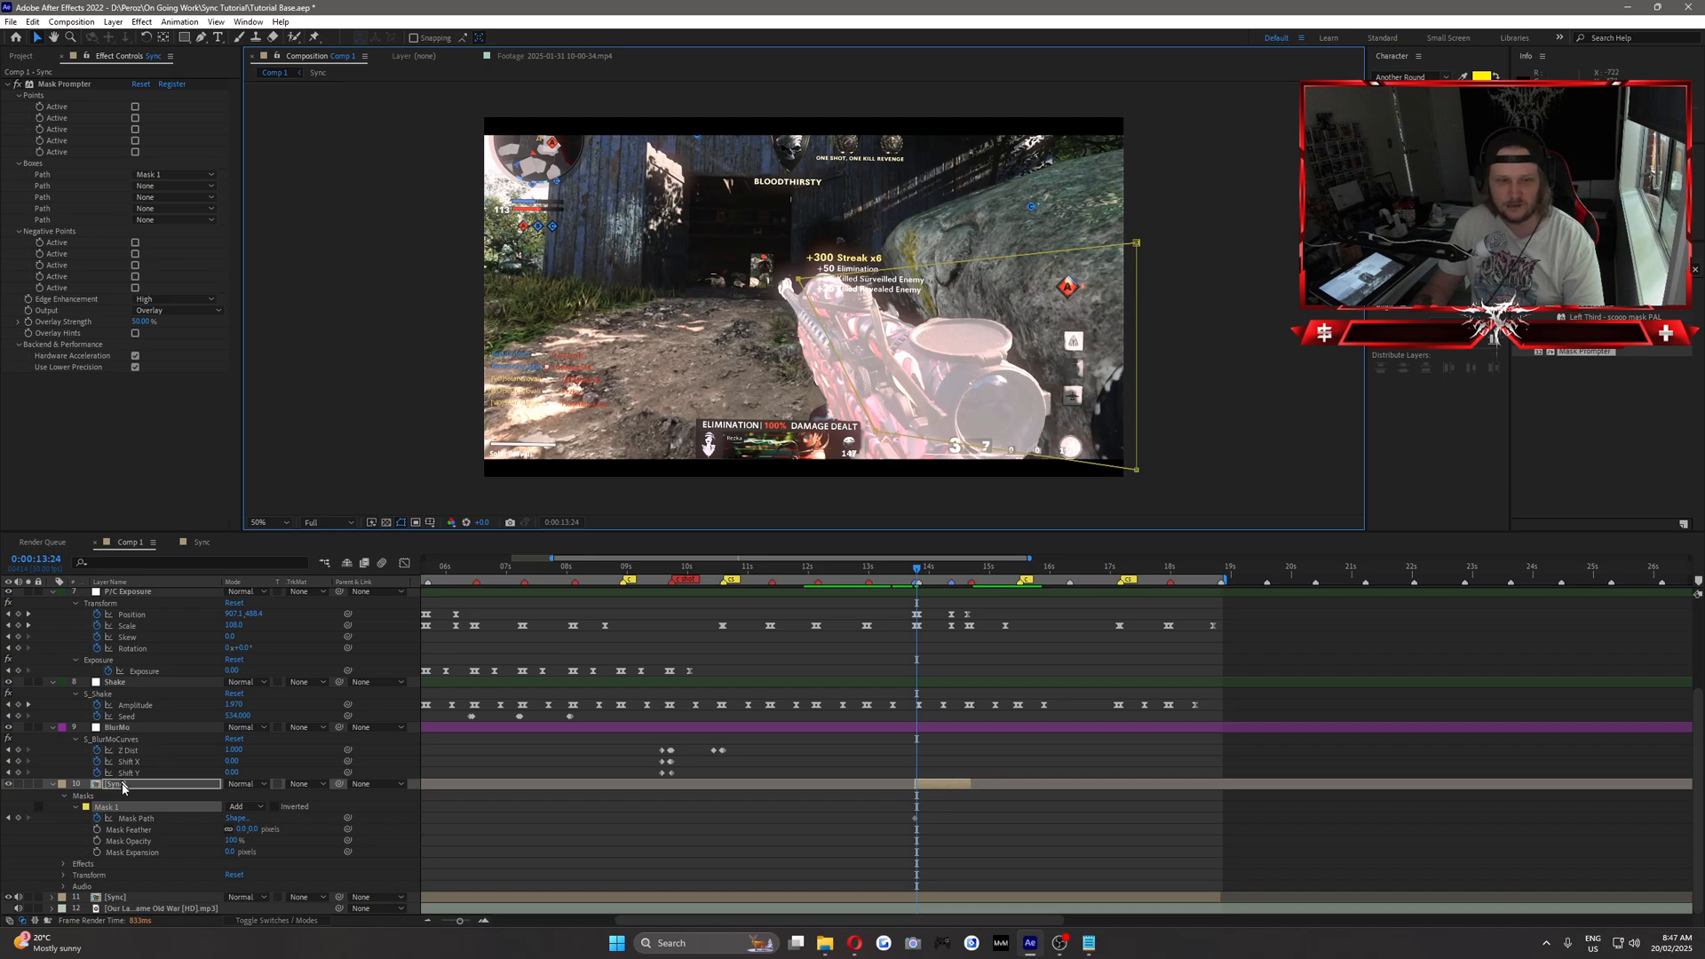
pyautogui.click(111, 809)
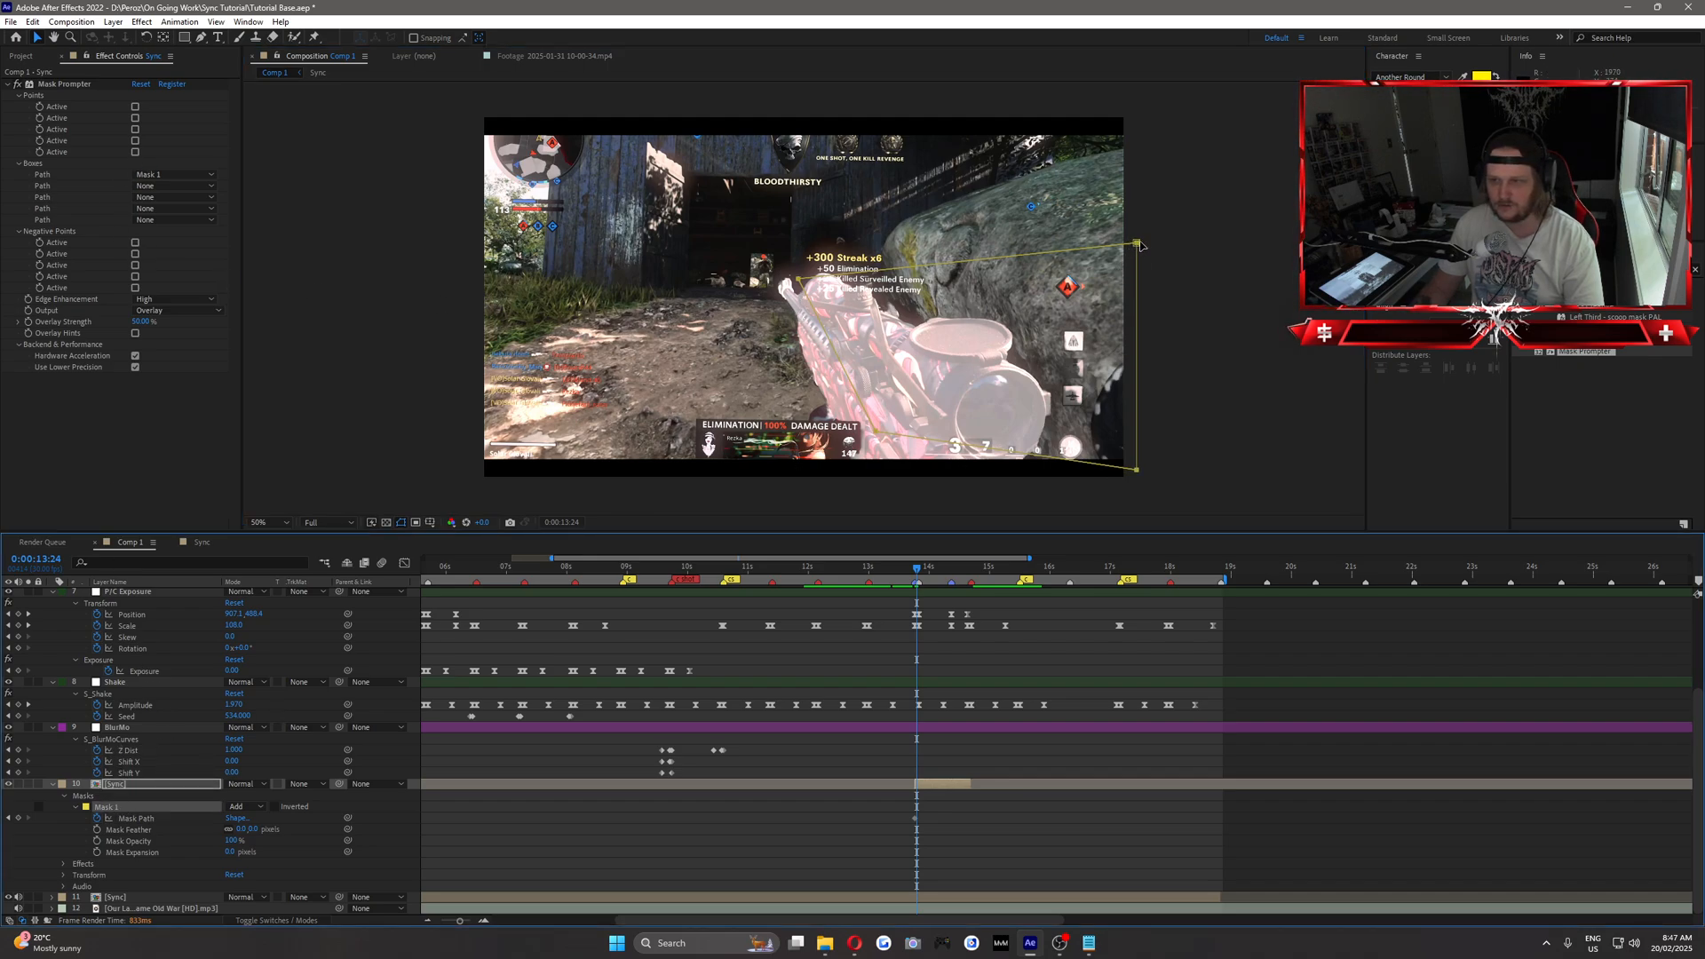
pyautogui.moveTo(1137, 243); pyautogui.dragTo(1131, 245)
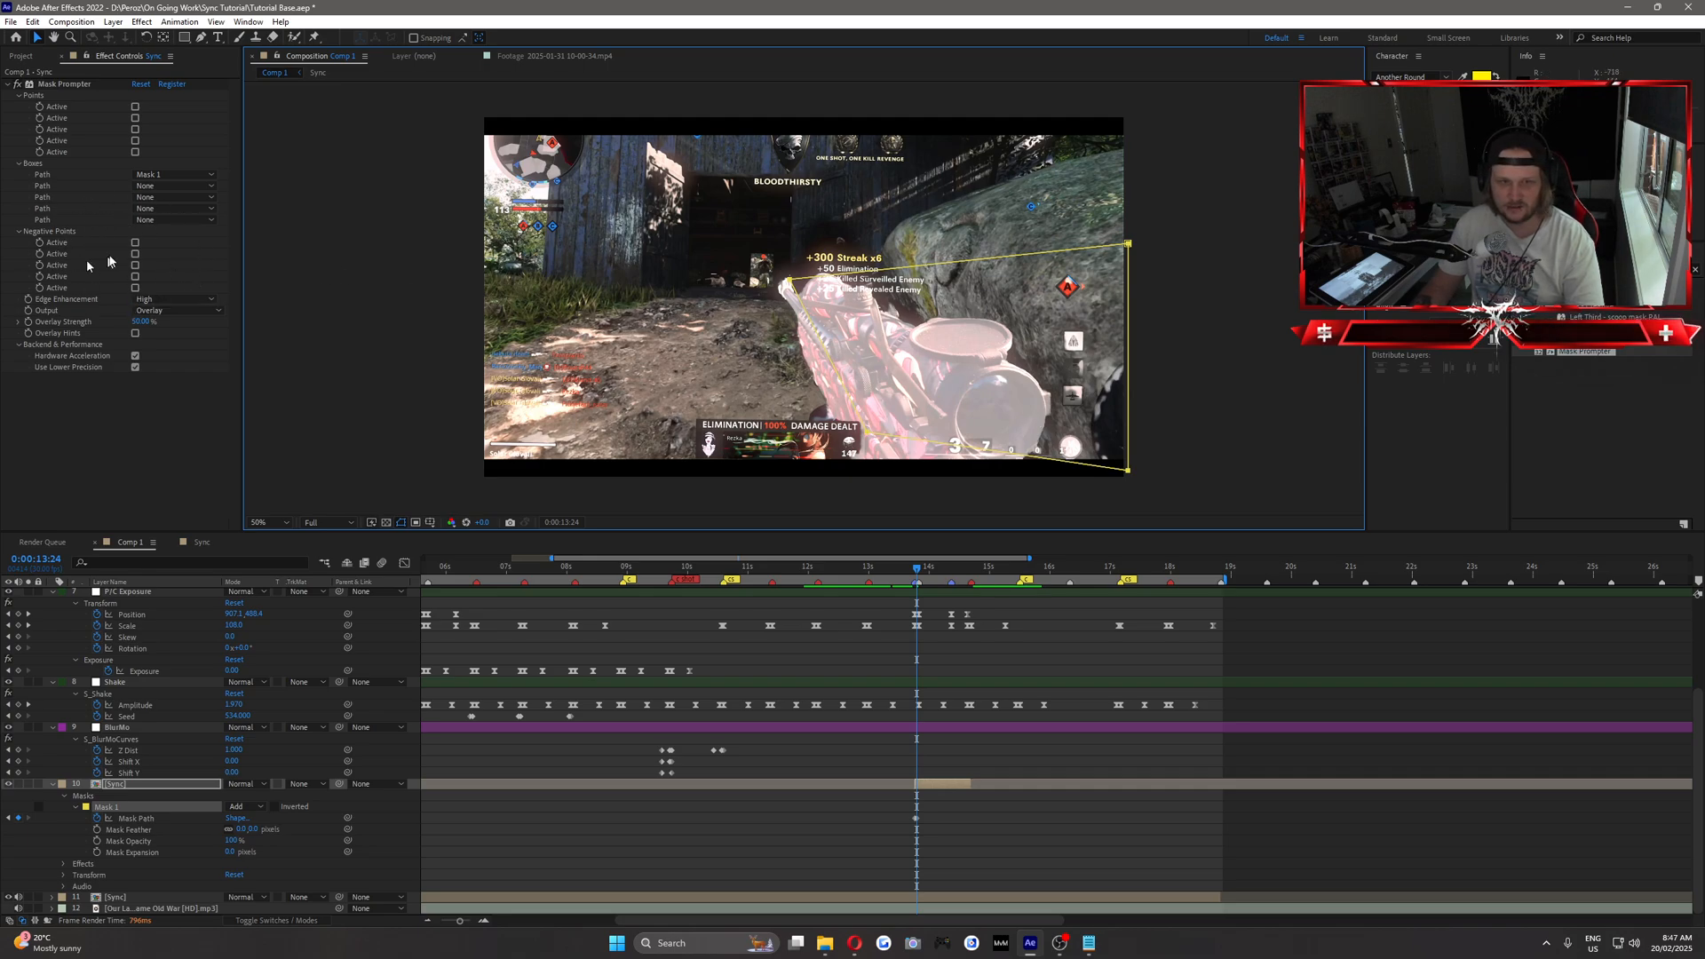
# Add Mask Path keyframes to Mask 1 every few frames from 0:00:13:25 to 0:00:14:02, keeping the current mask shape.
pyautogui.press('pagedown')
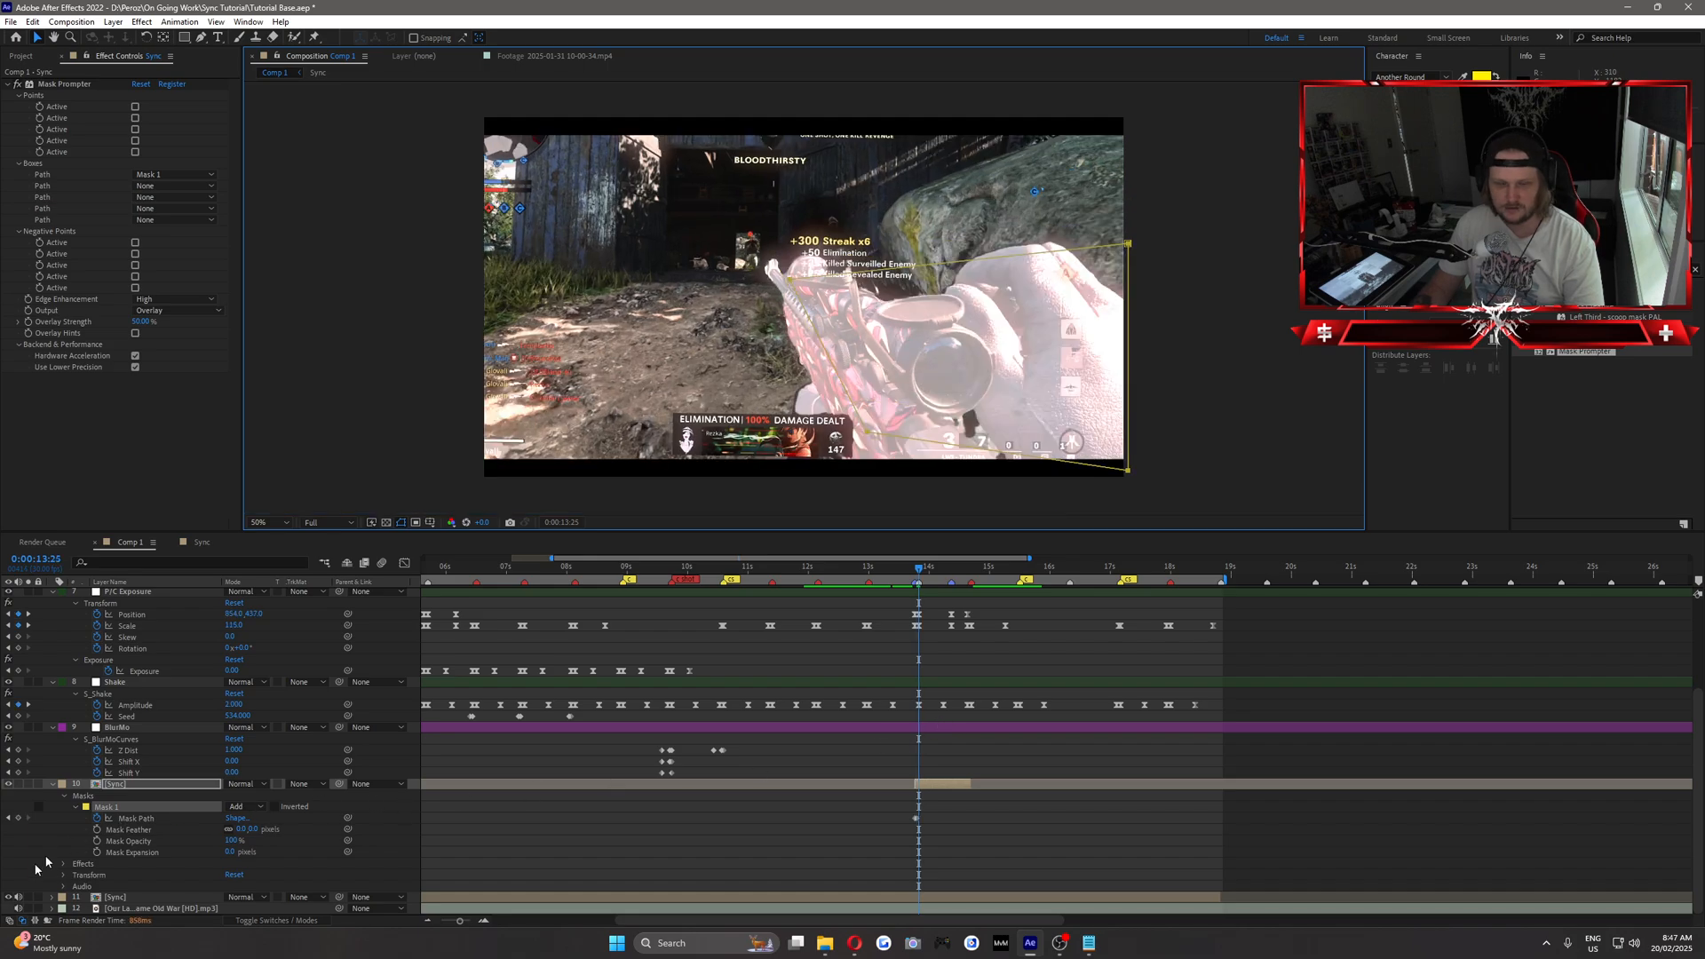
pyautogui.click(18, 818)
pyautogui.press('pagedown')
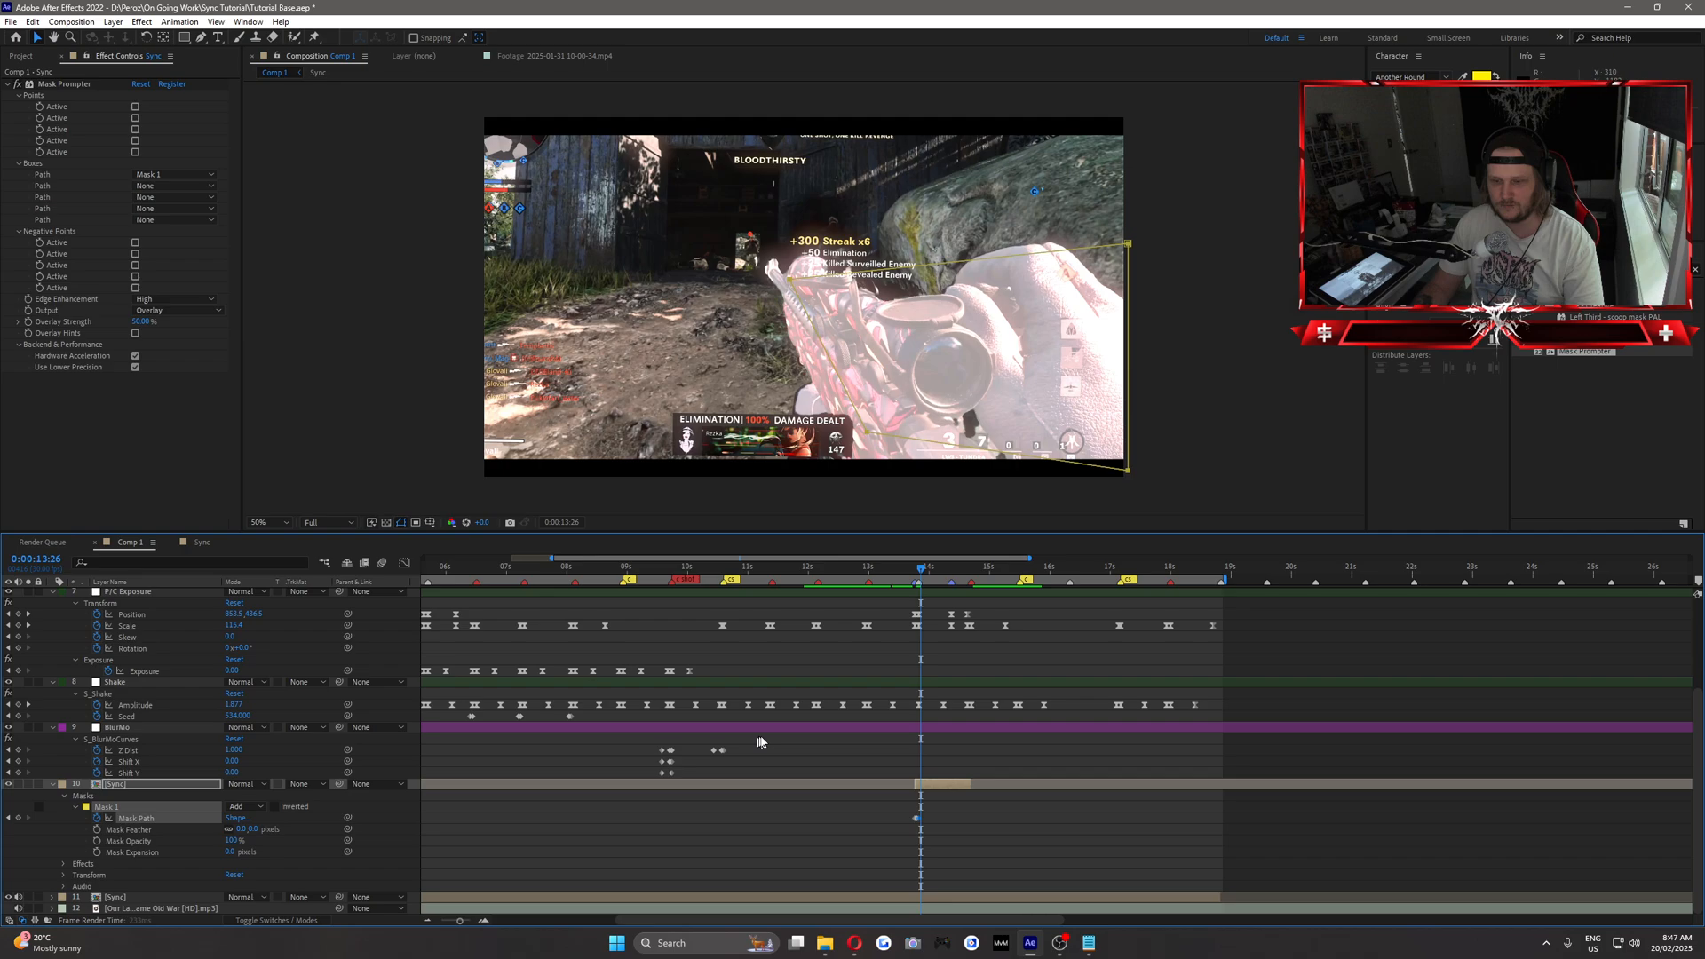
pyautogui.press('pagedown')
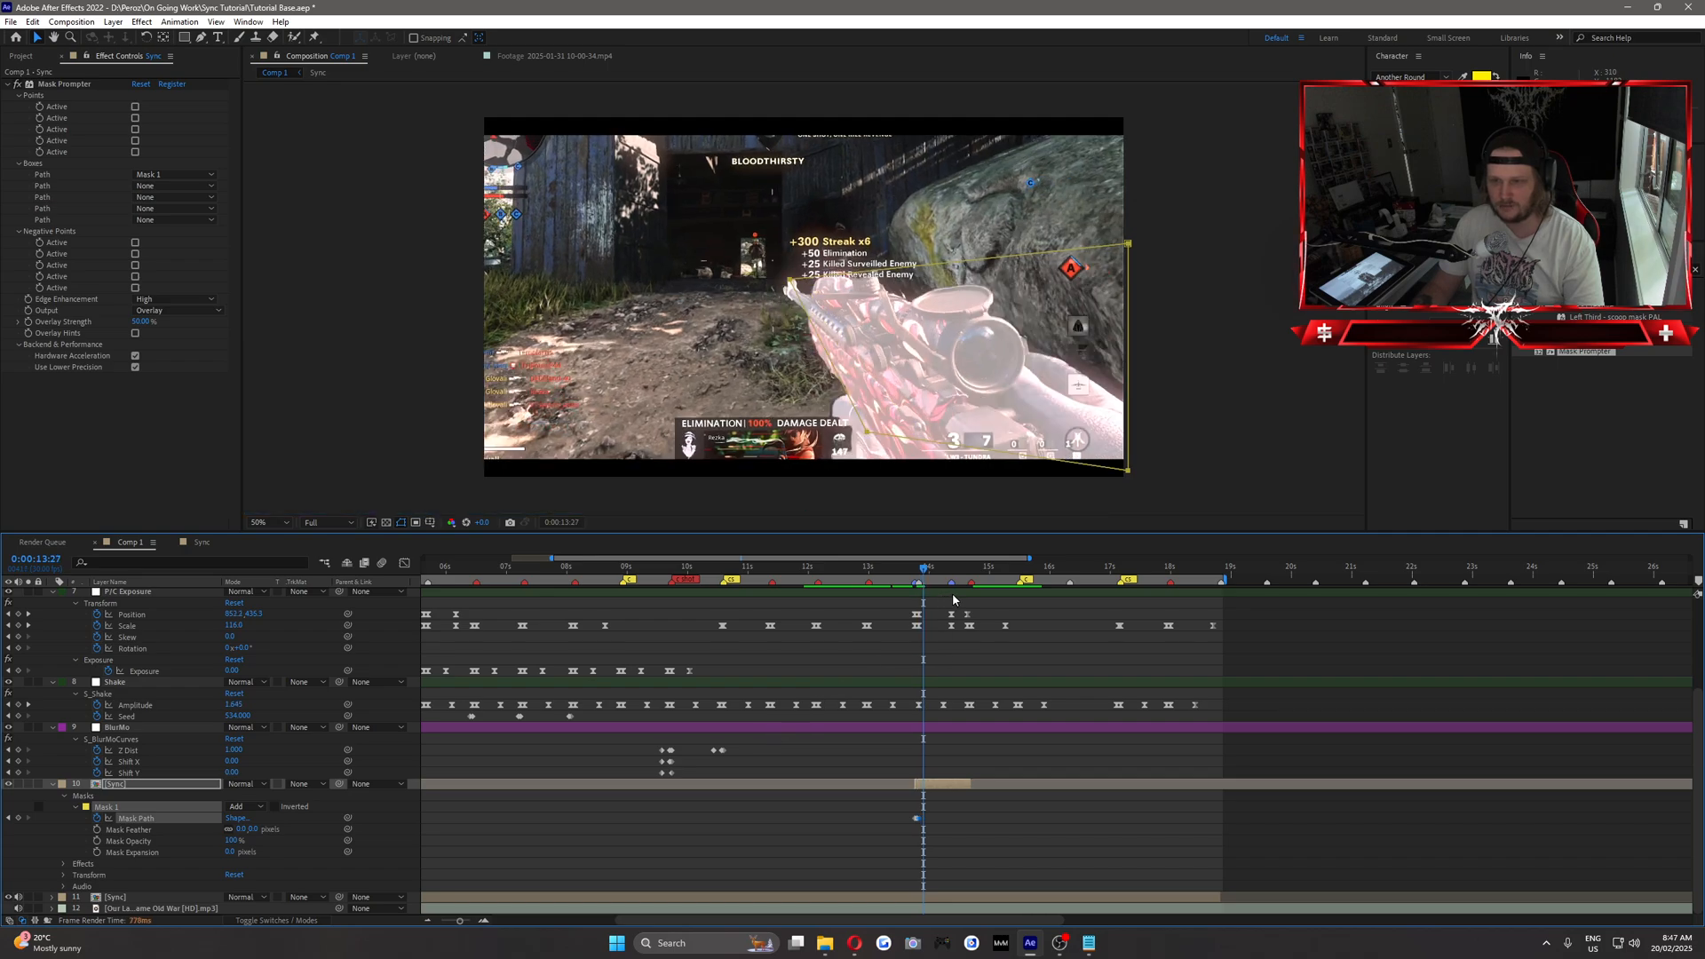
pyautogui.press('pagedown')
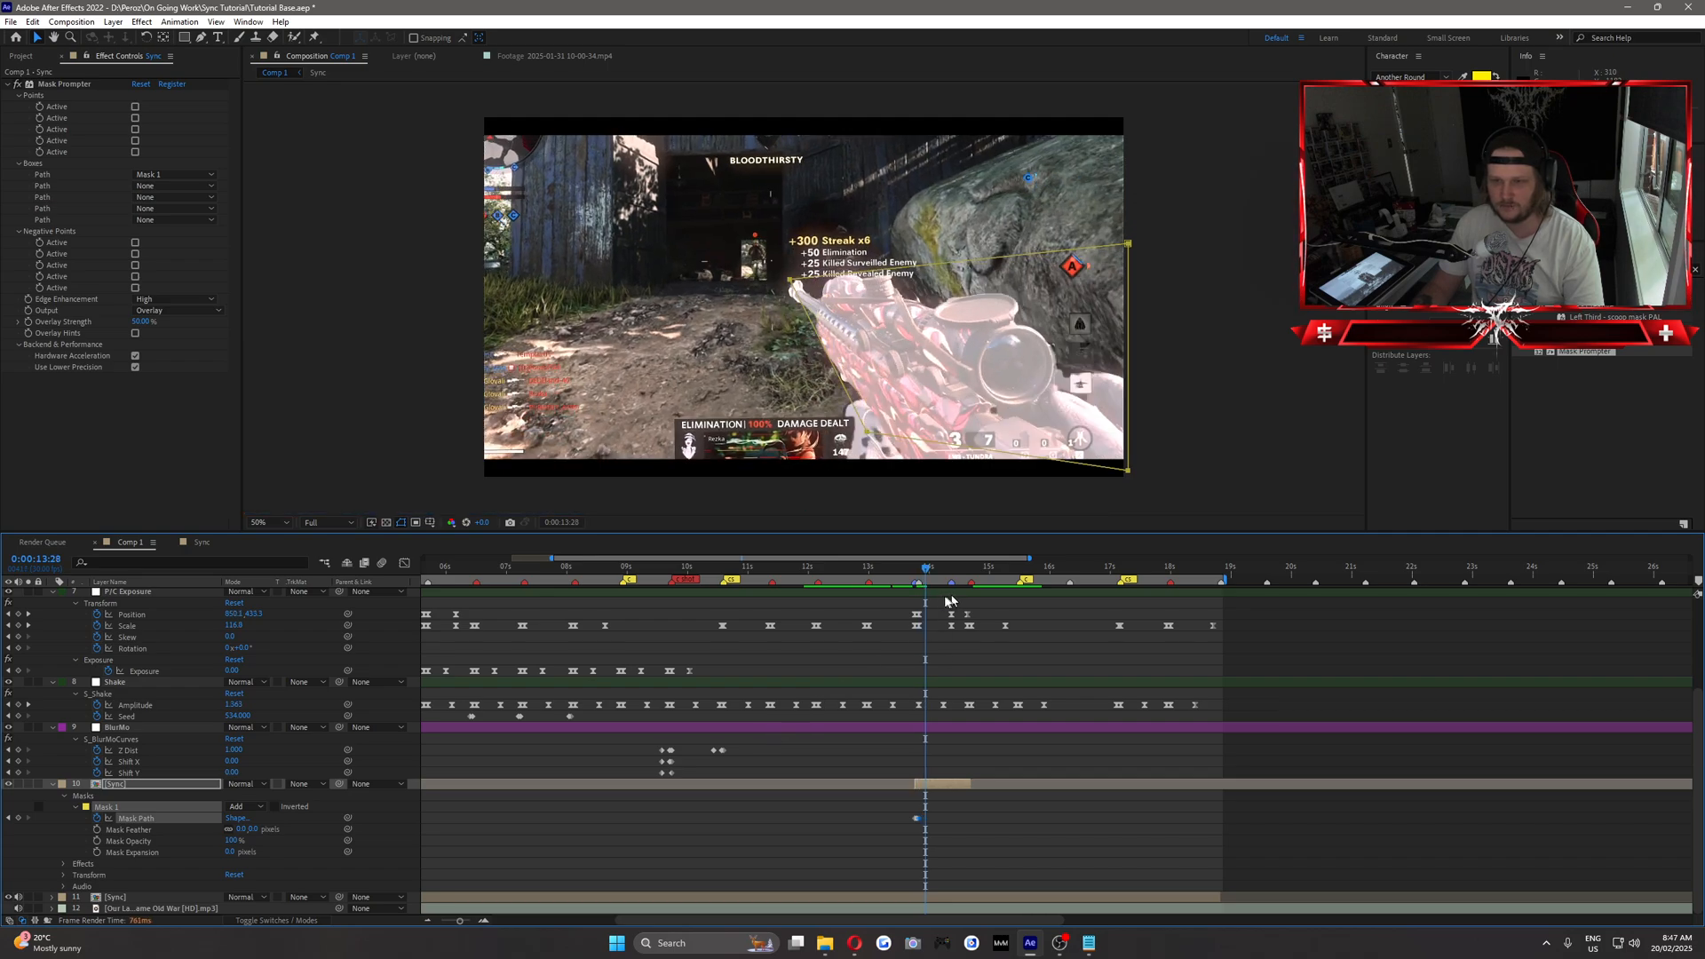
pyautogui.press('pagedown')
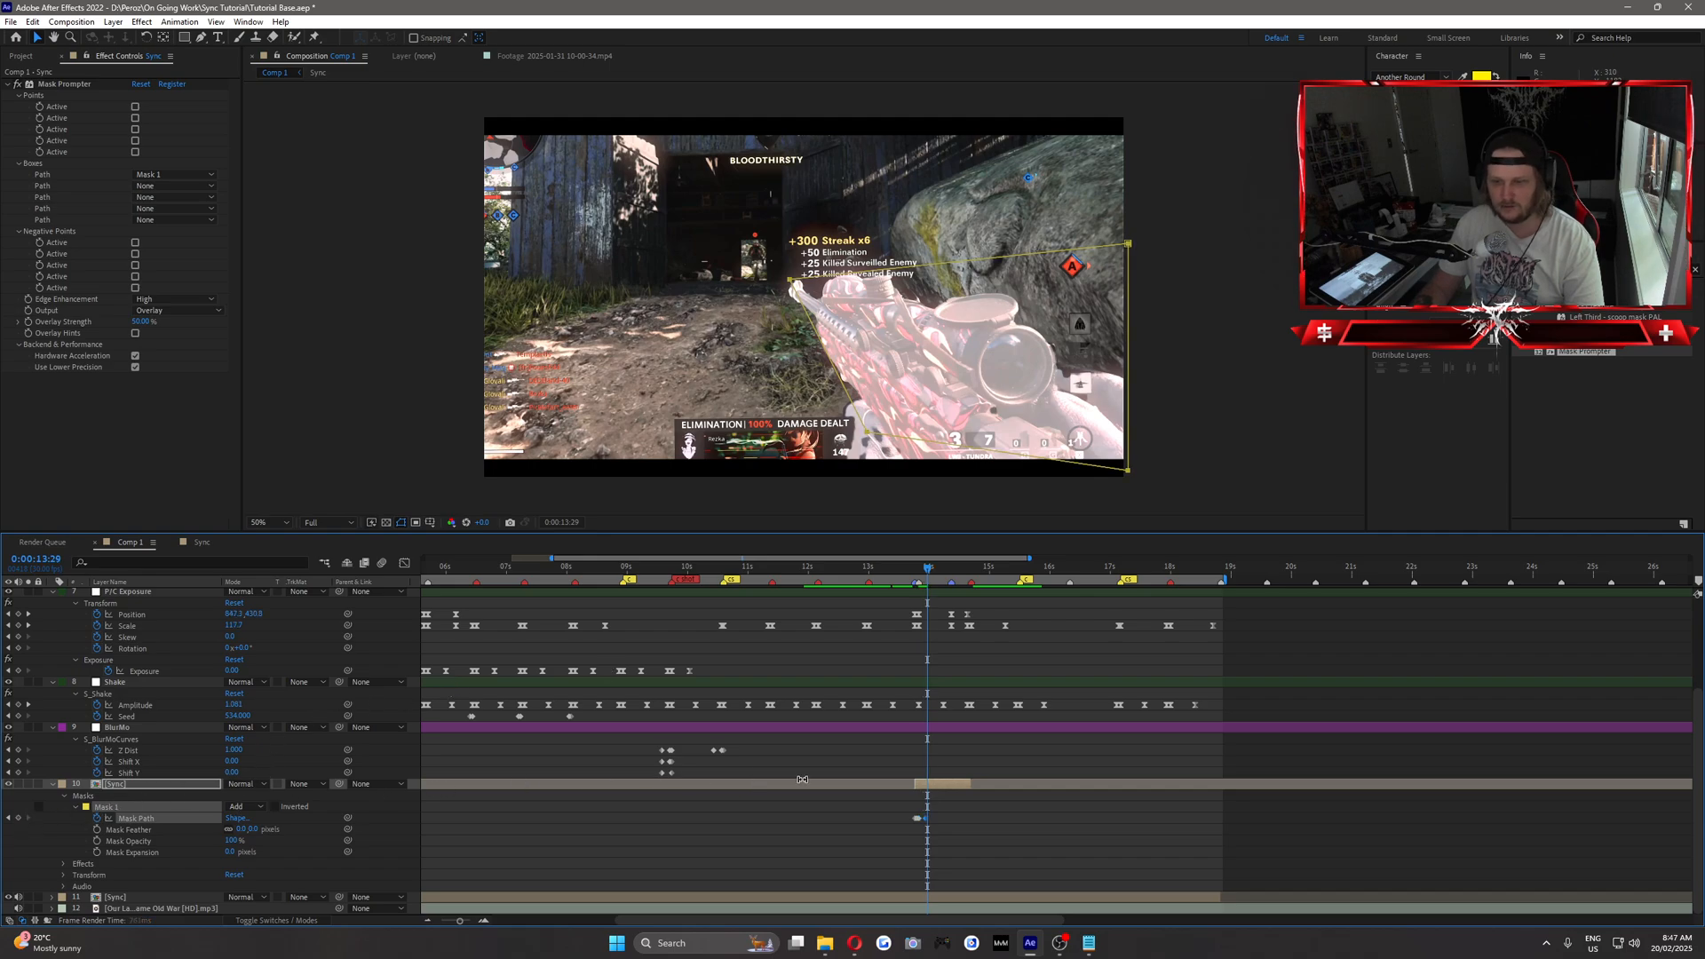
pyautogui.press('pagedown')
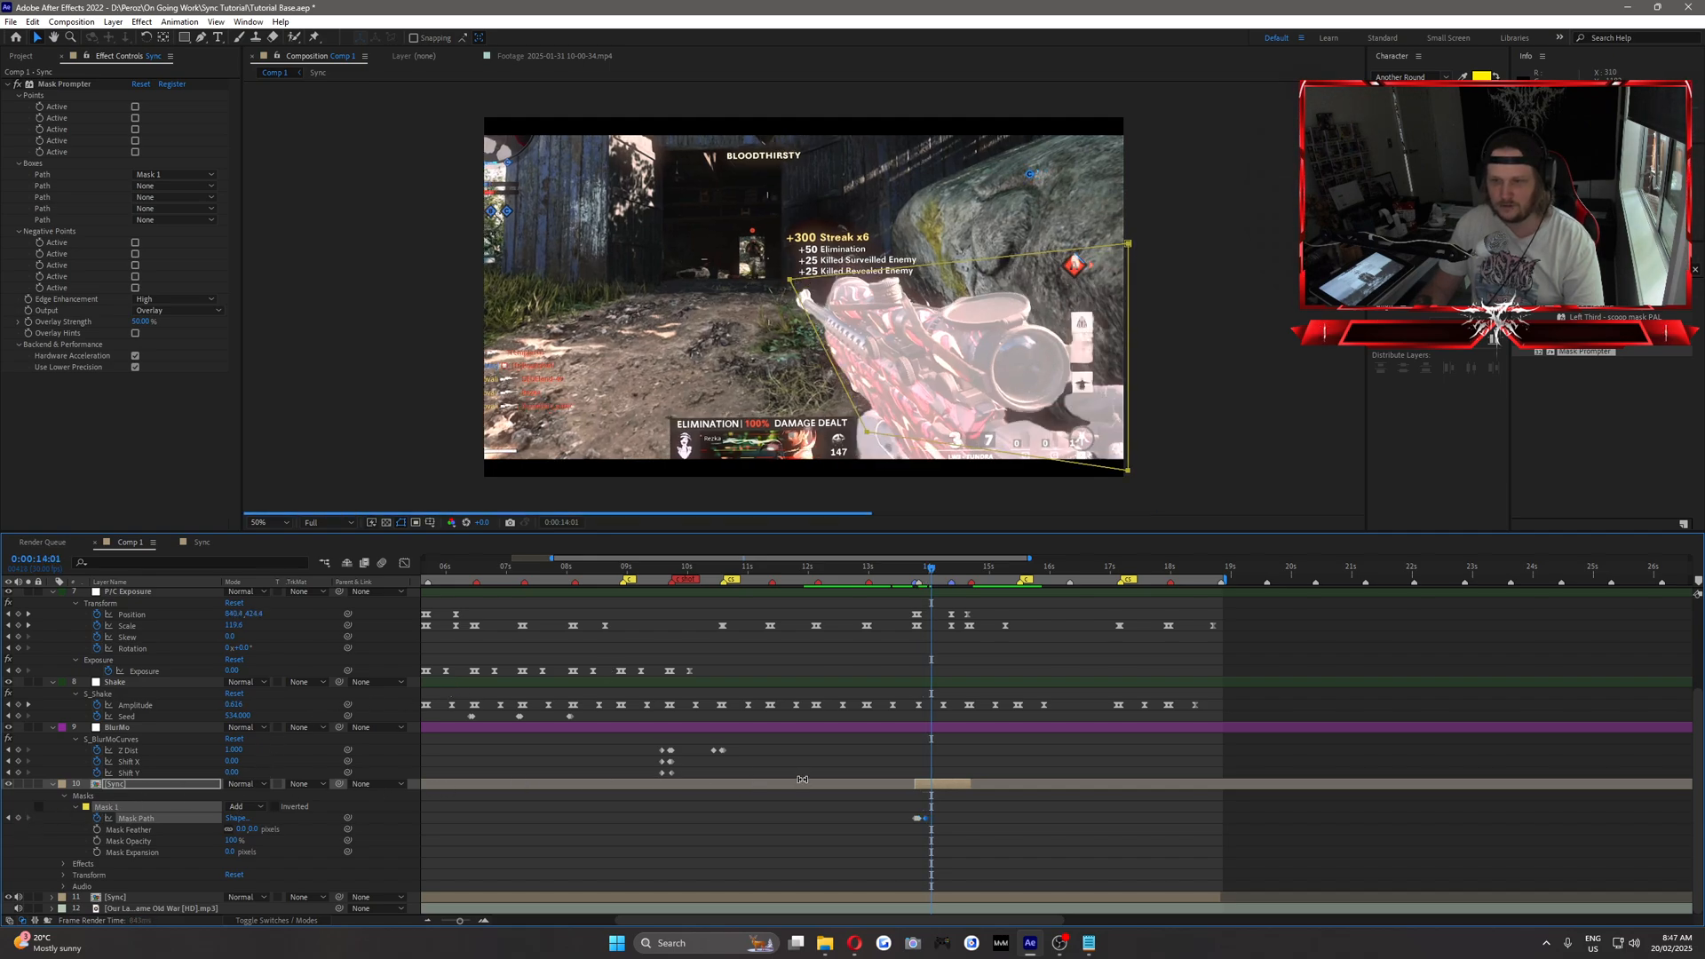
pyautogui.press('pagedown')
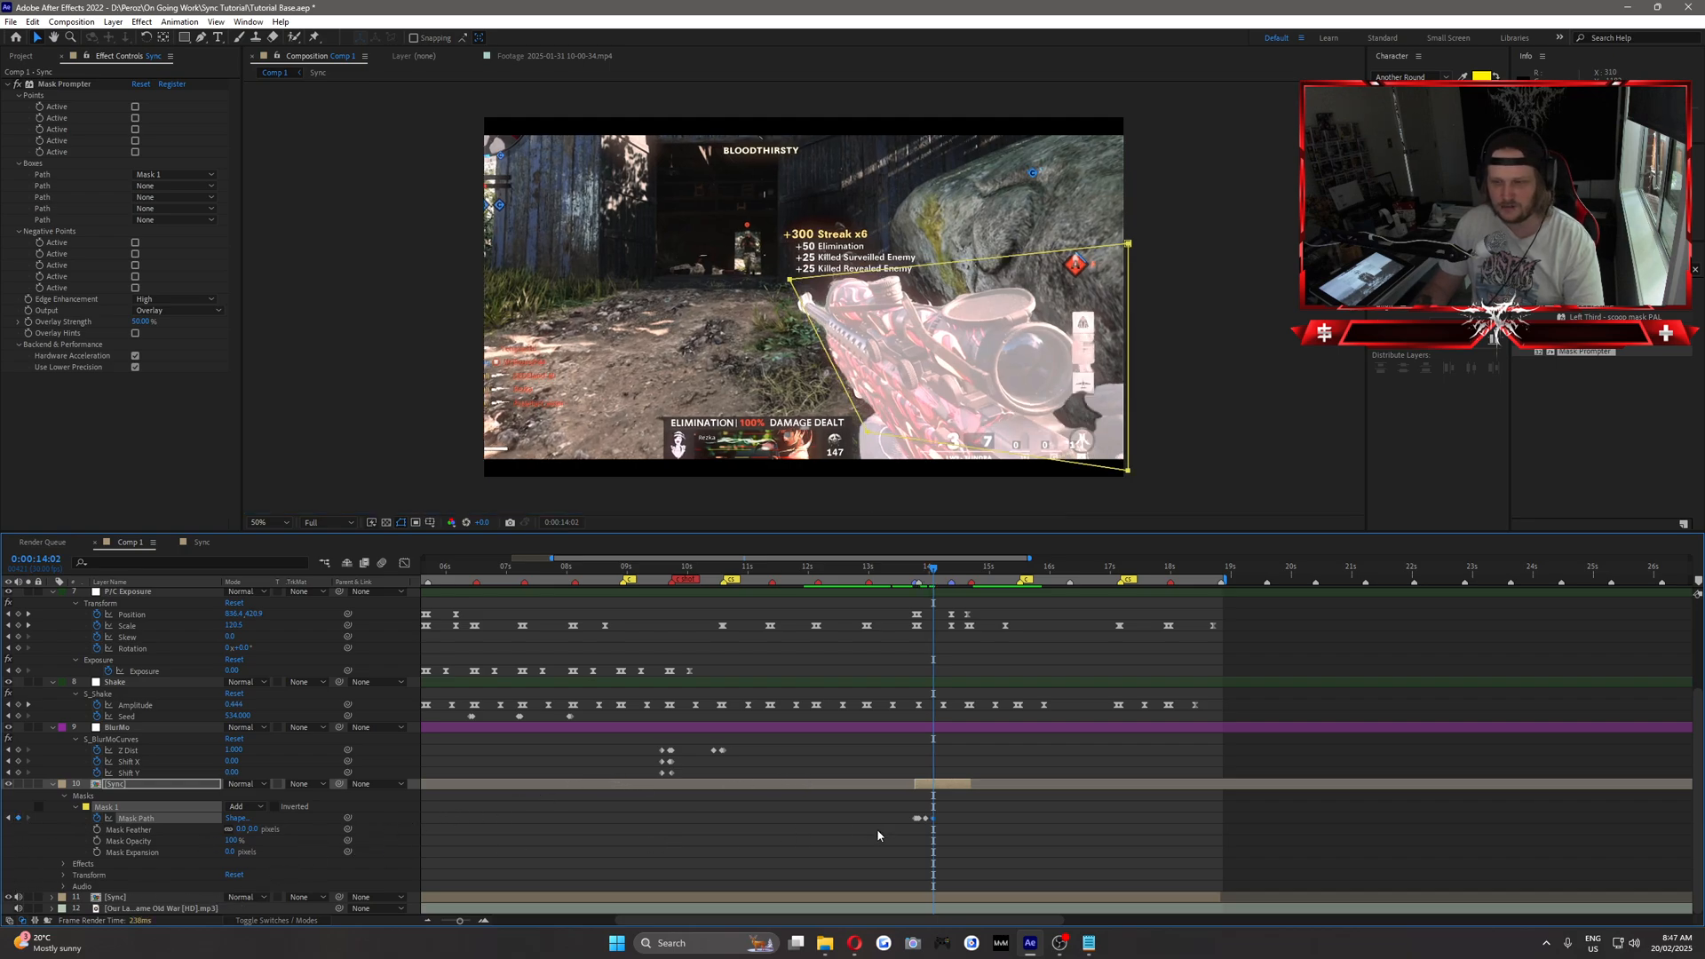
# Keyframe Mask 1's Mask Path at 0:00:14:04 and 0:00:14:07 without reshaping the mask.
pyautogui.press('pagedown')
pyautogui.press('pagedown')
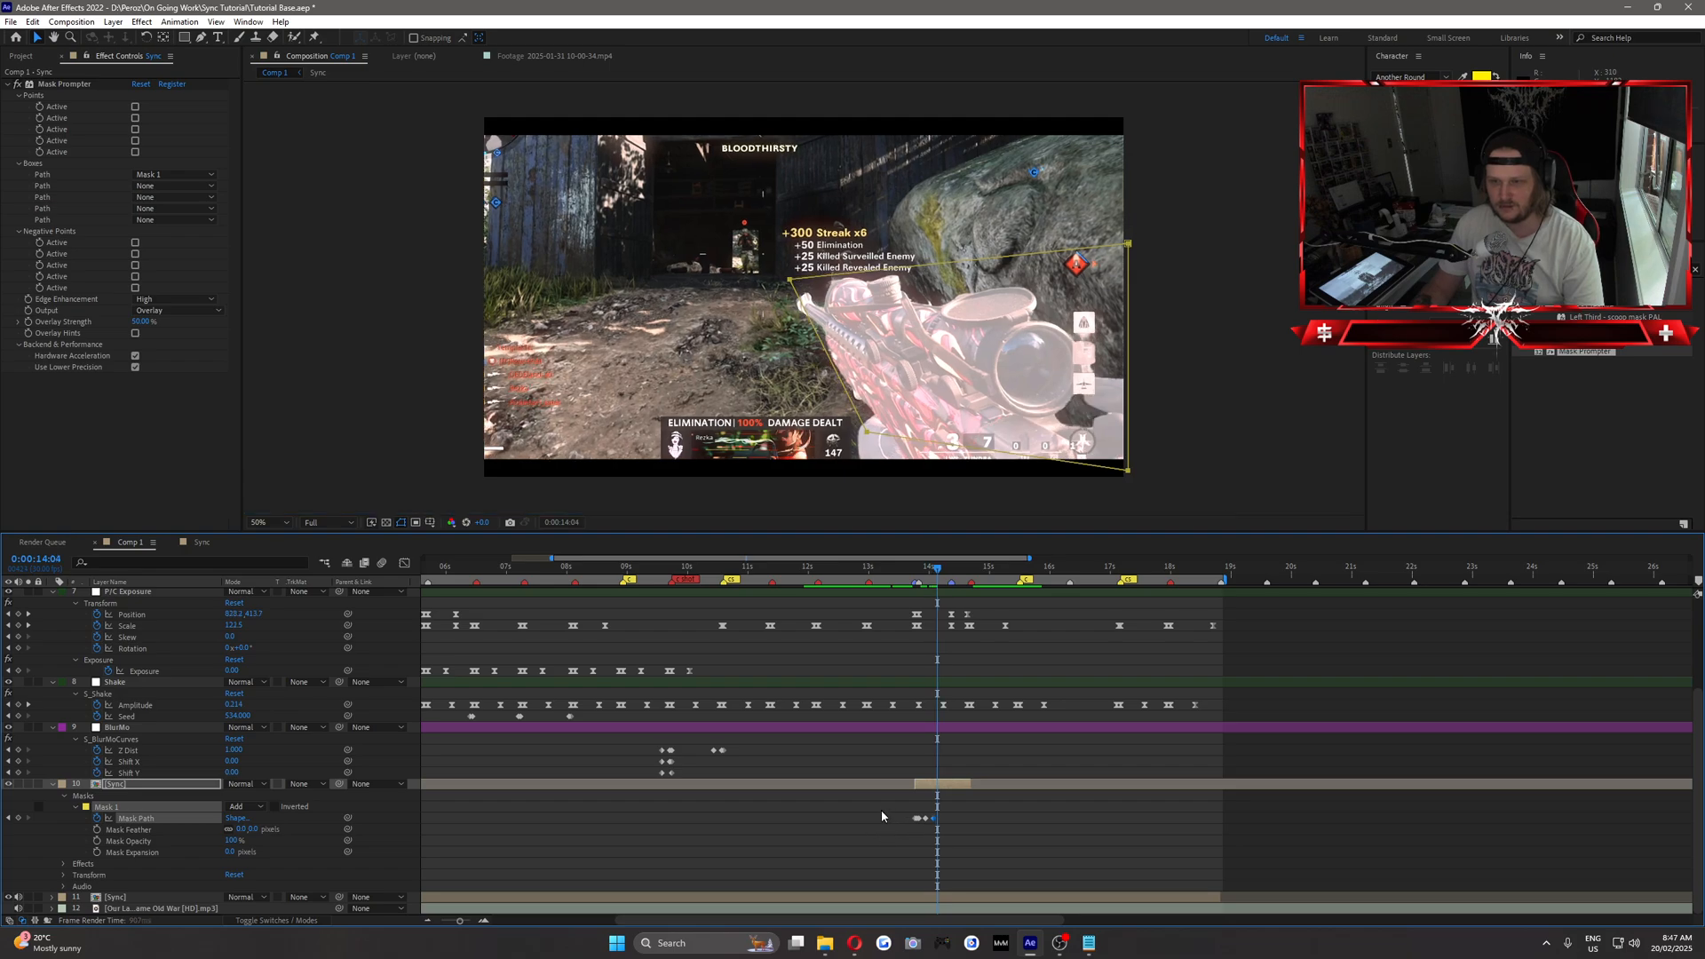
pyautogui.click(18, 818)
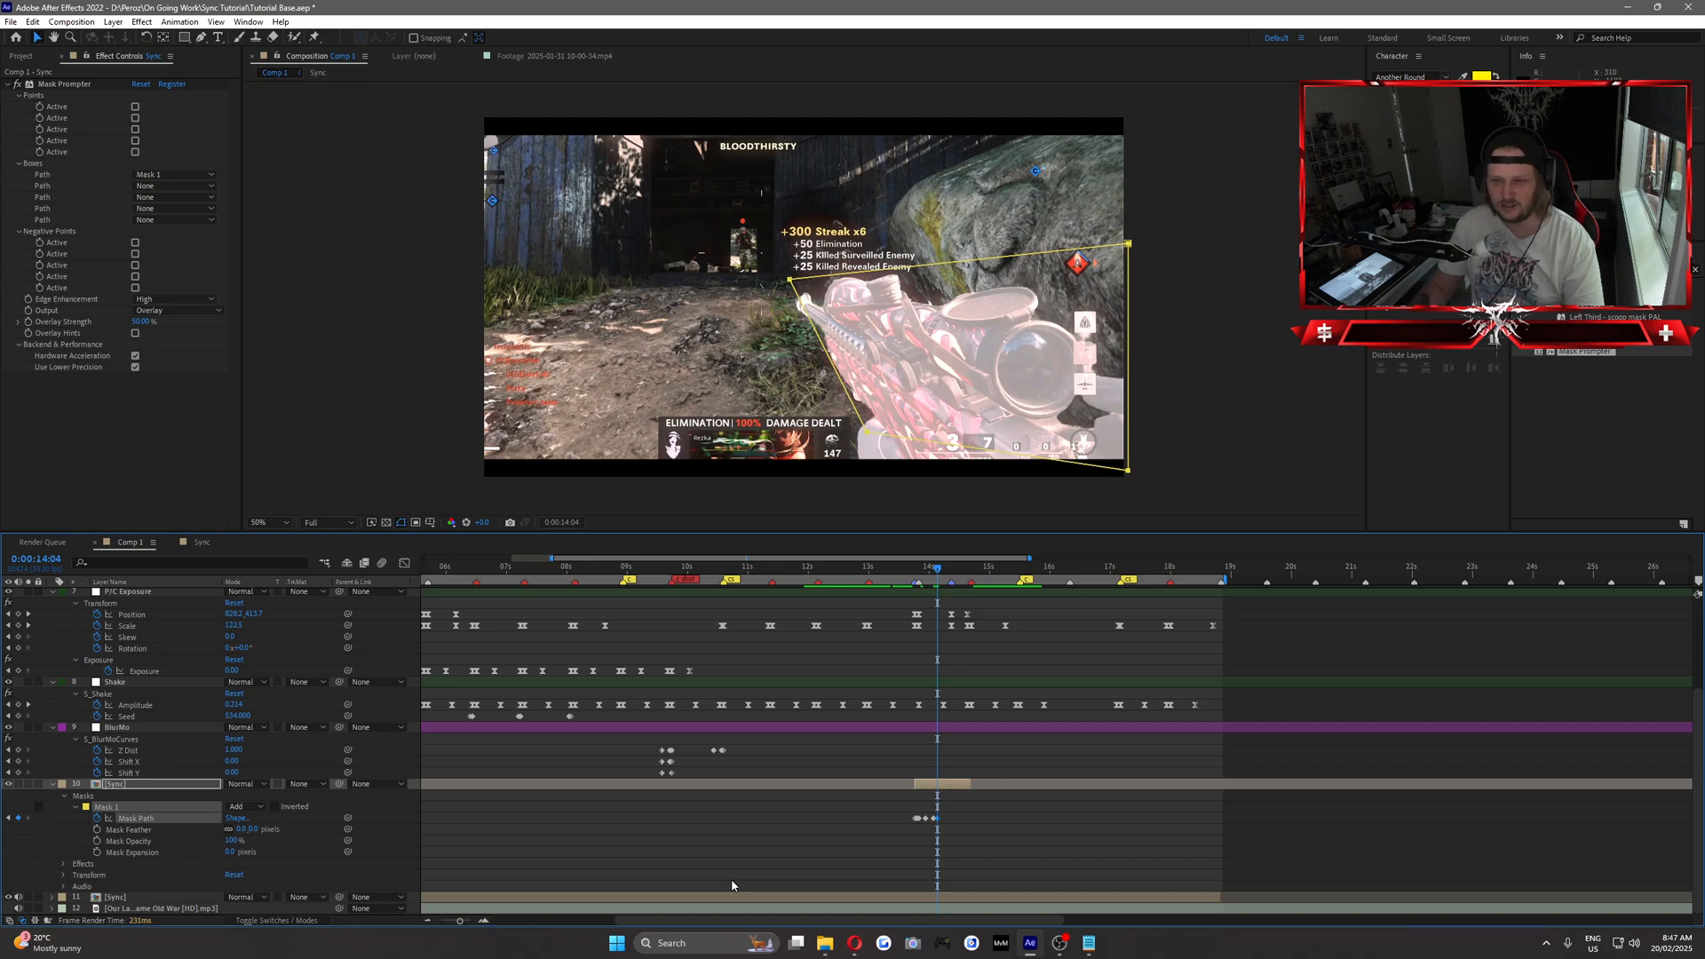
pyautogui.press('pagedown')
pyautogui.press('pagedown')
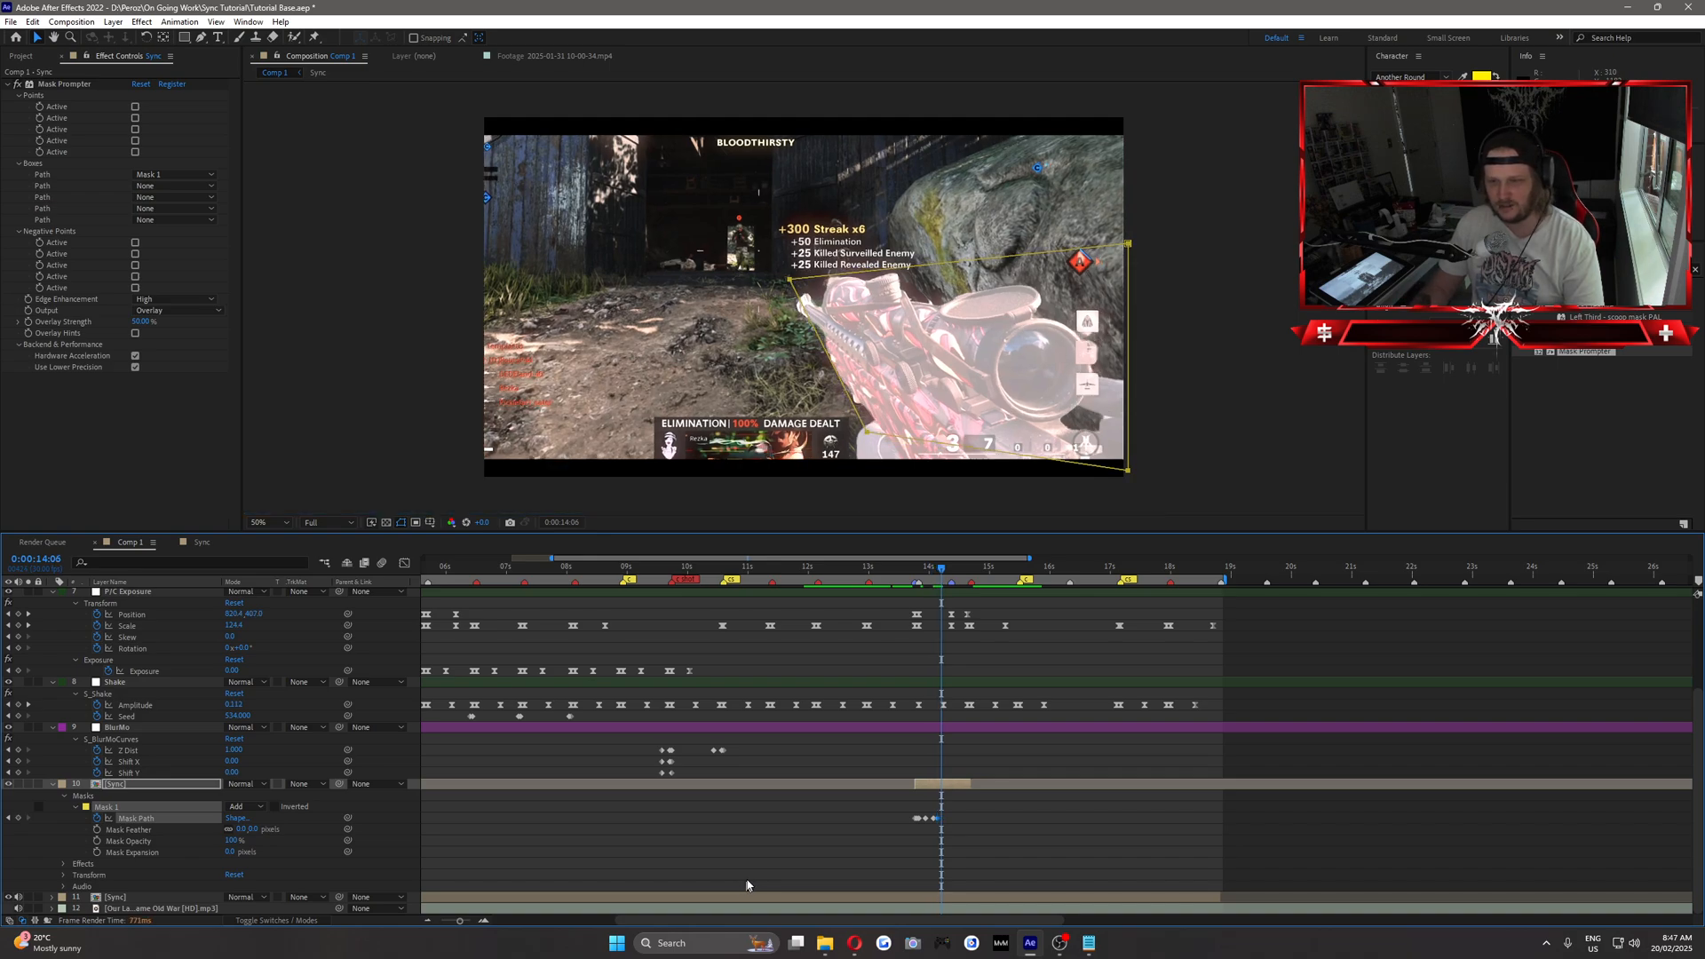
pyautogui.press('pagedown')
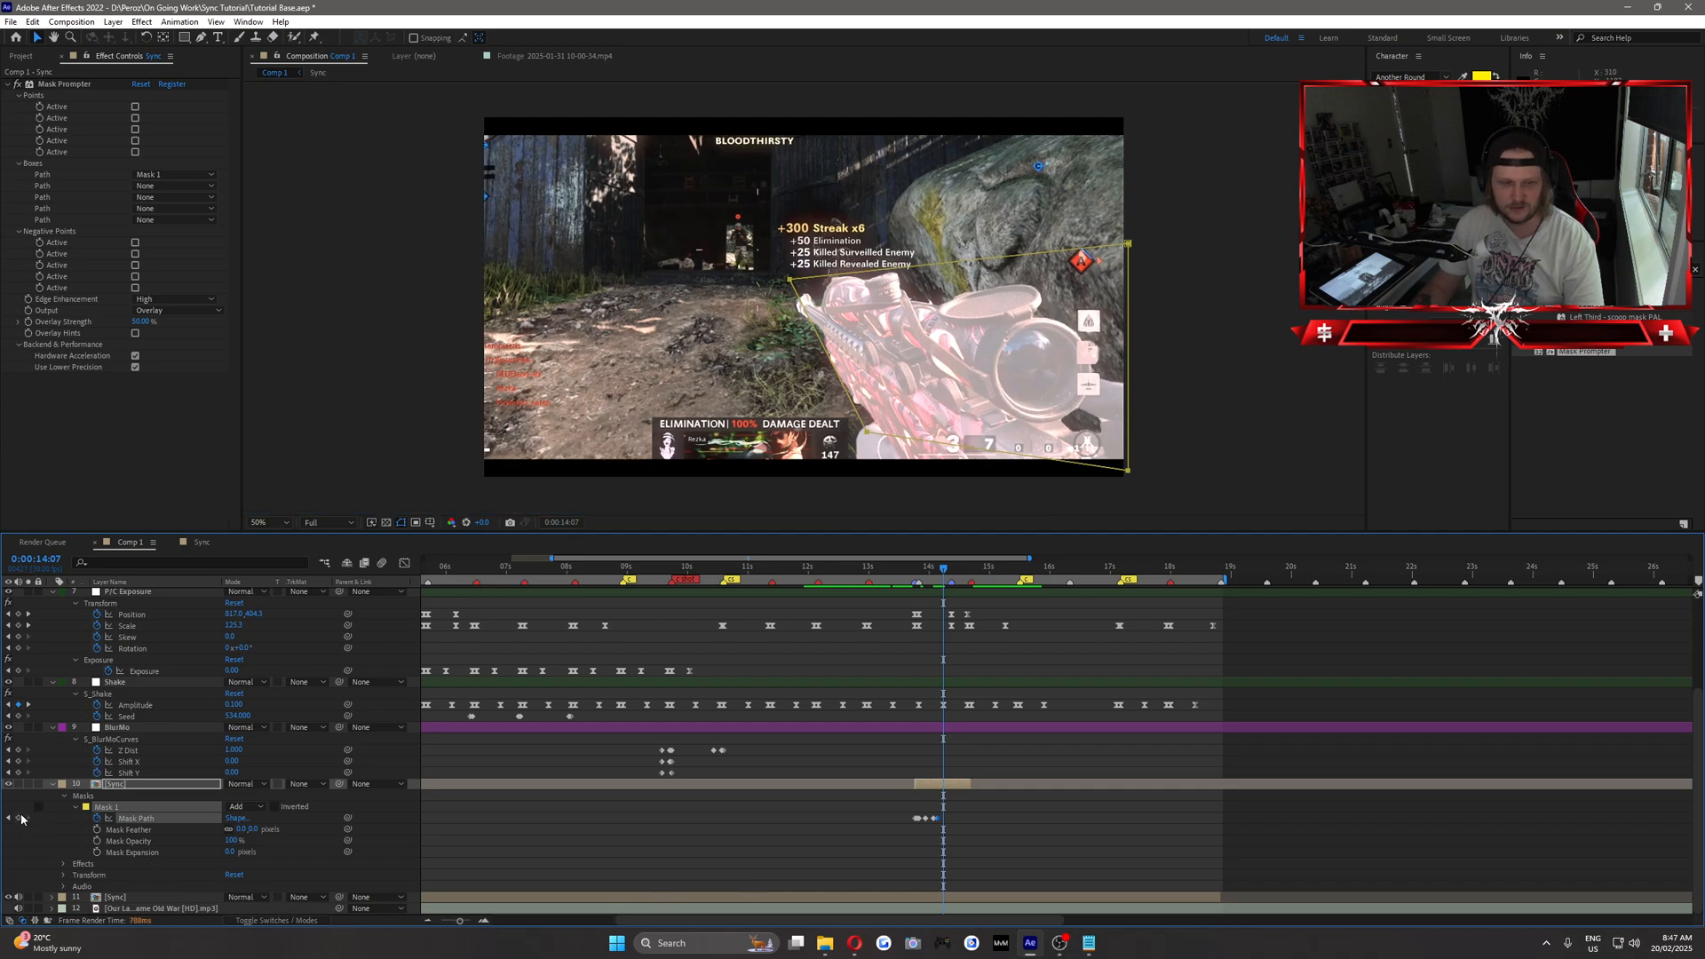
pyautogui.click(19, 818)
# Keyframe Mask 1's unchanged Mask Path at 0:00:14:09 and 0:00:14:11 on the upper Sync copy.
pyautogui.press('pagedown')
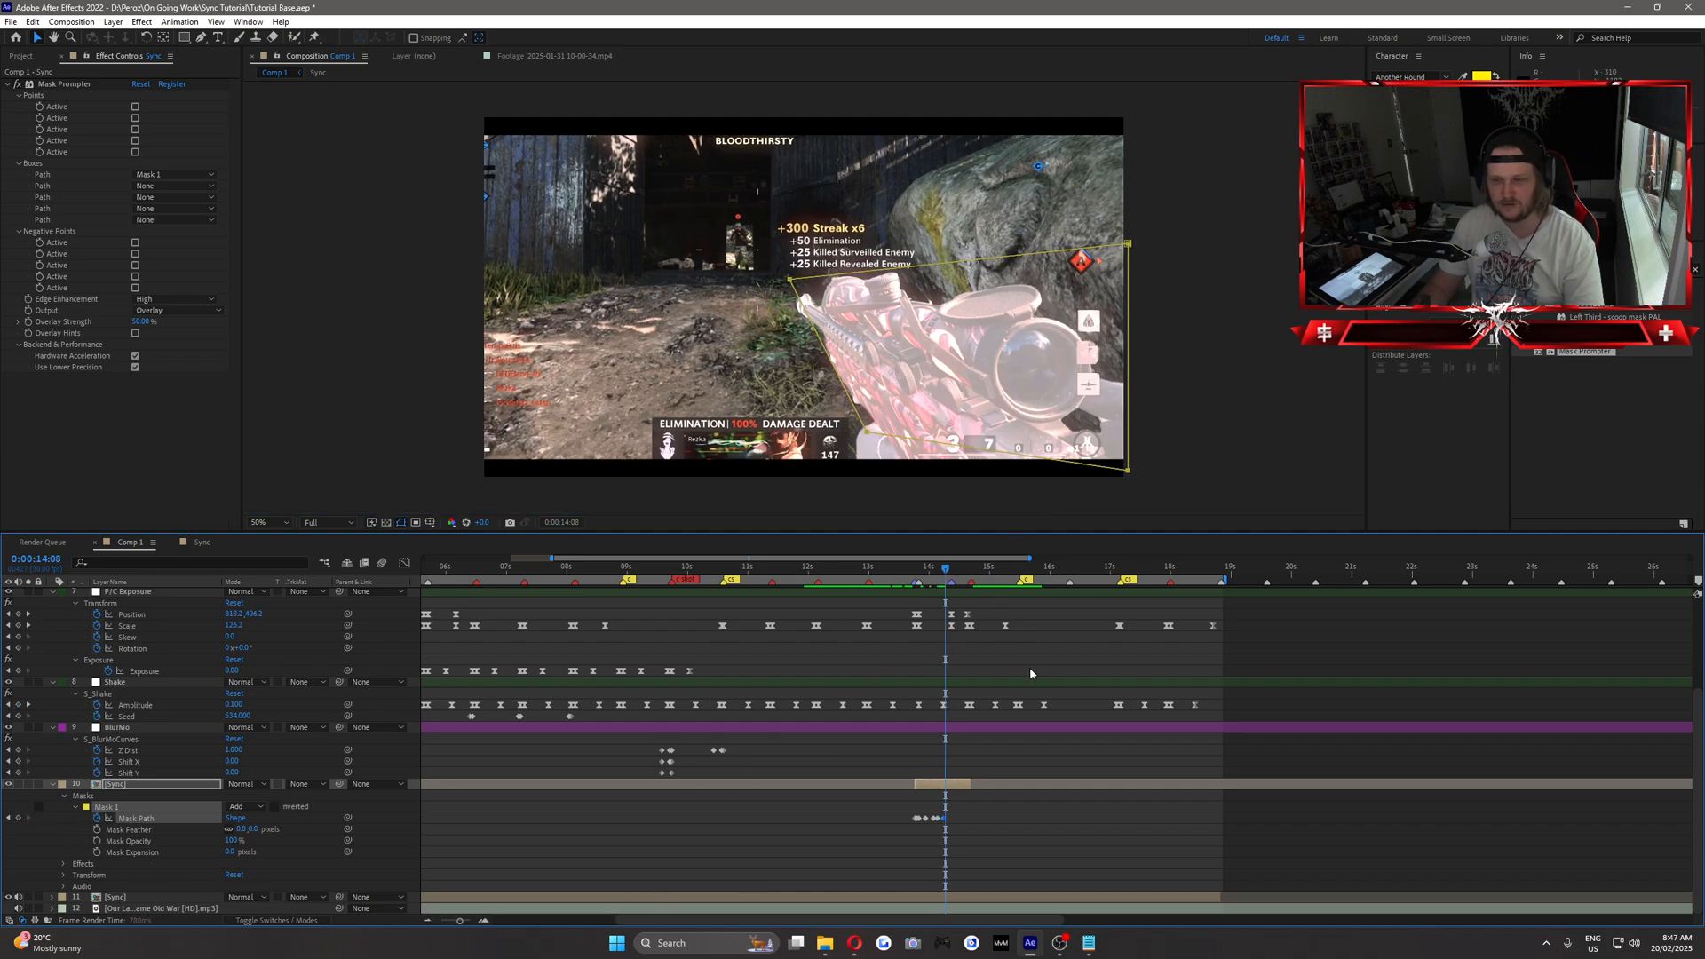
pyautogui.press('pagedown')
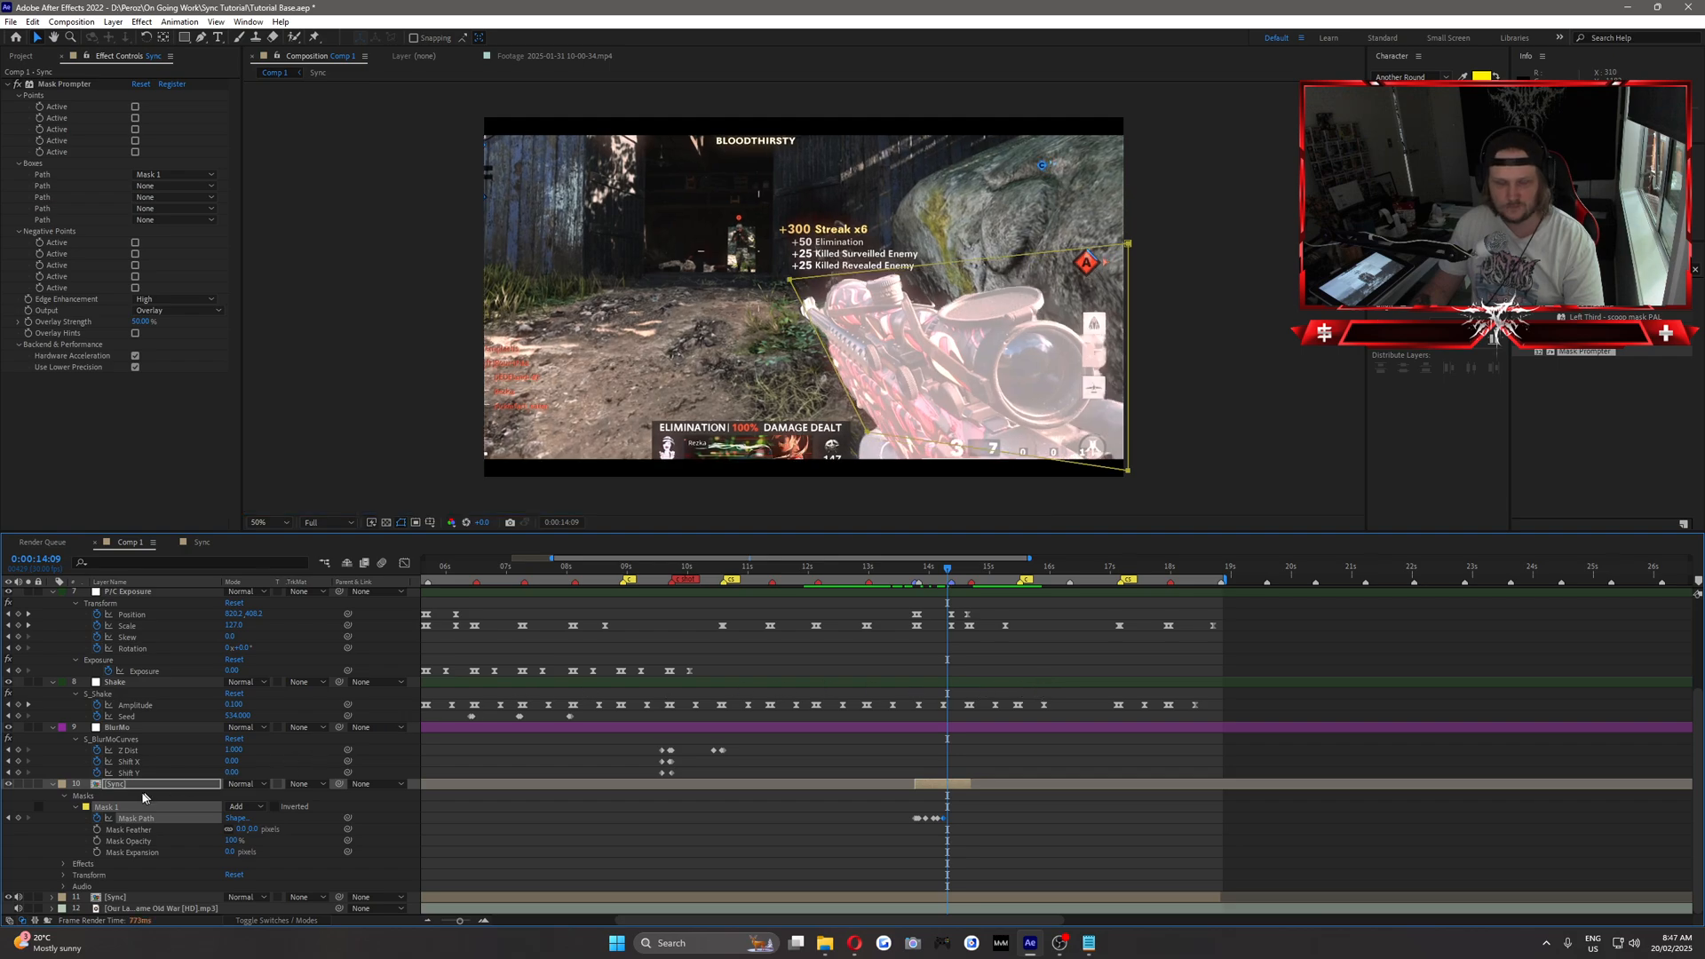
pyautogui.click(19, 818)
pyautogui.press('pagedown')
pyautogui.press('pagedown')
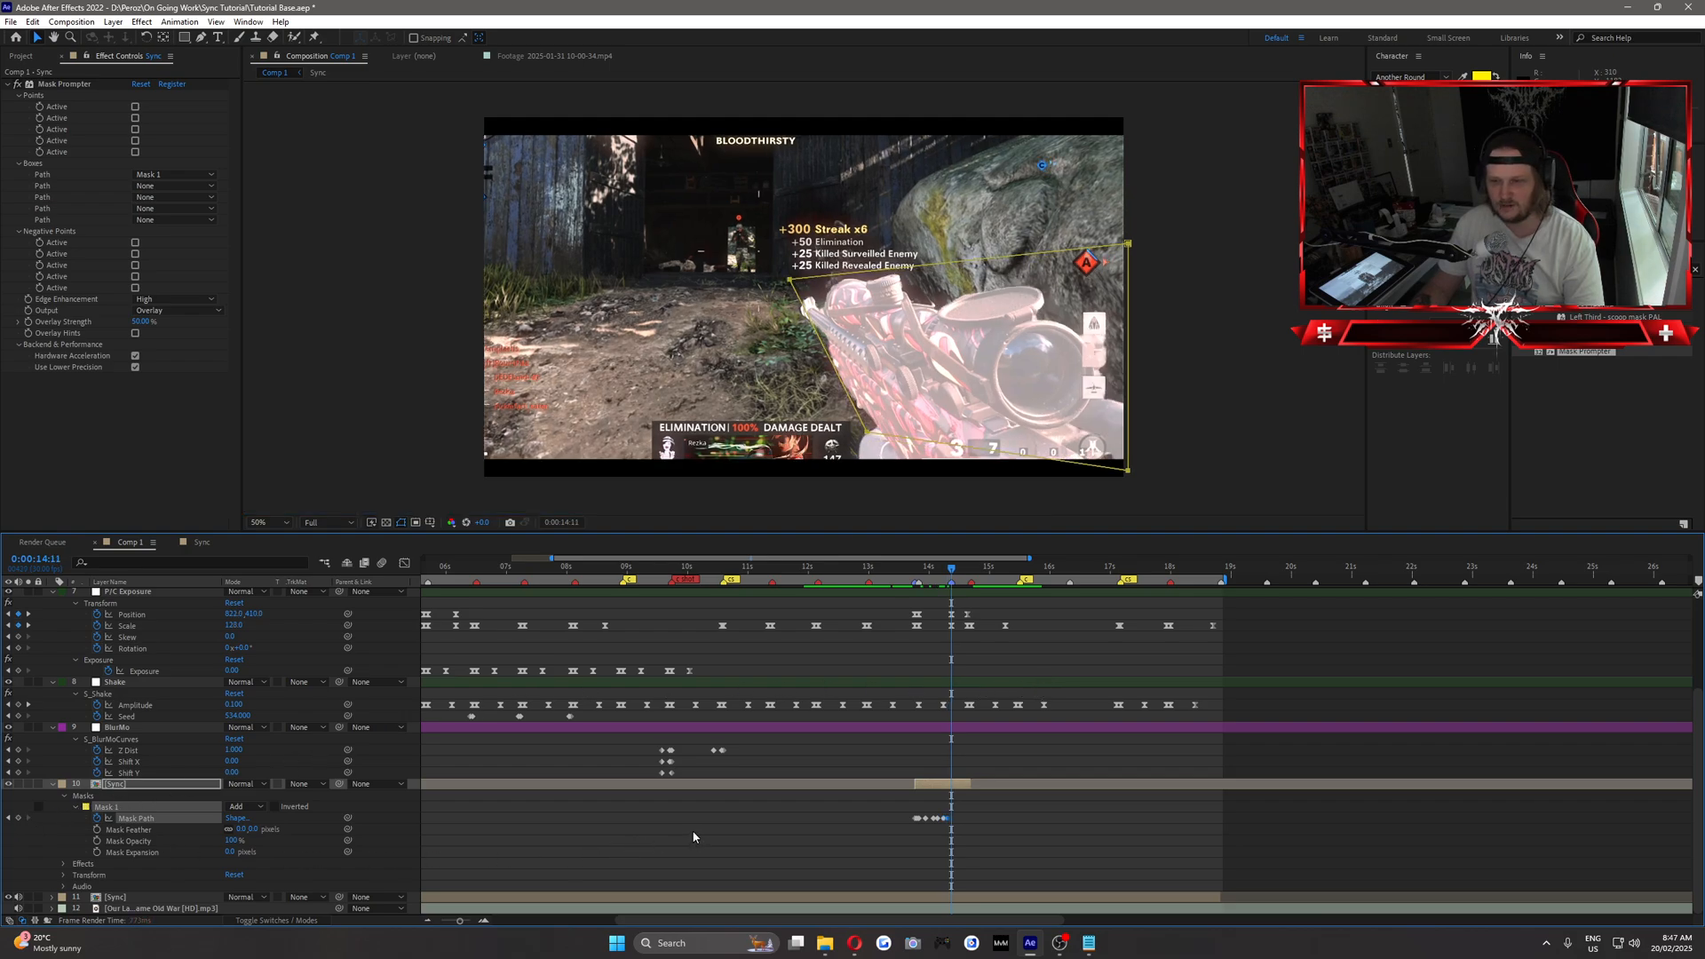
pyautogui.click(19, 818)
# Keyframe Mask 1's Mask Path at 0:00:14:14 and 0:00:14:15, holding the same shape.
pyautogui.press('pagedown')
pyautogui.press('pagedown')
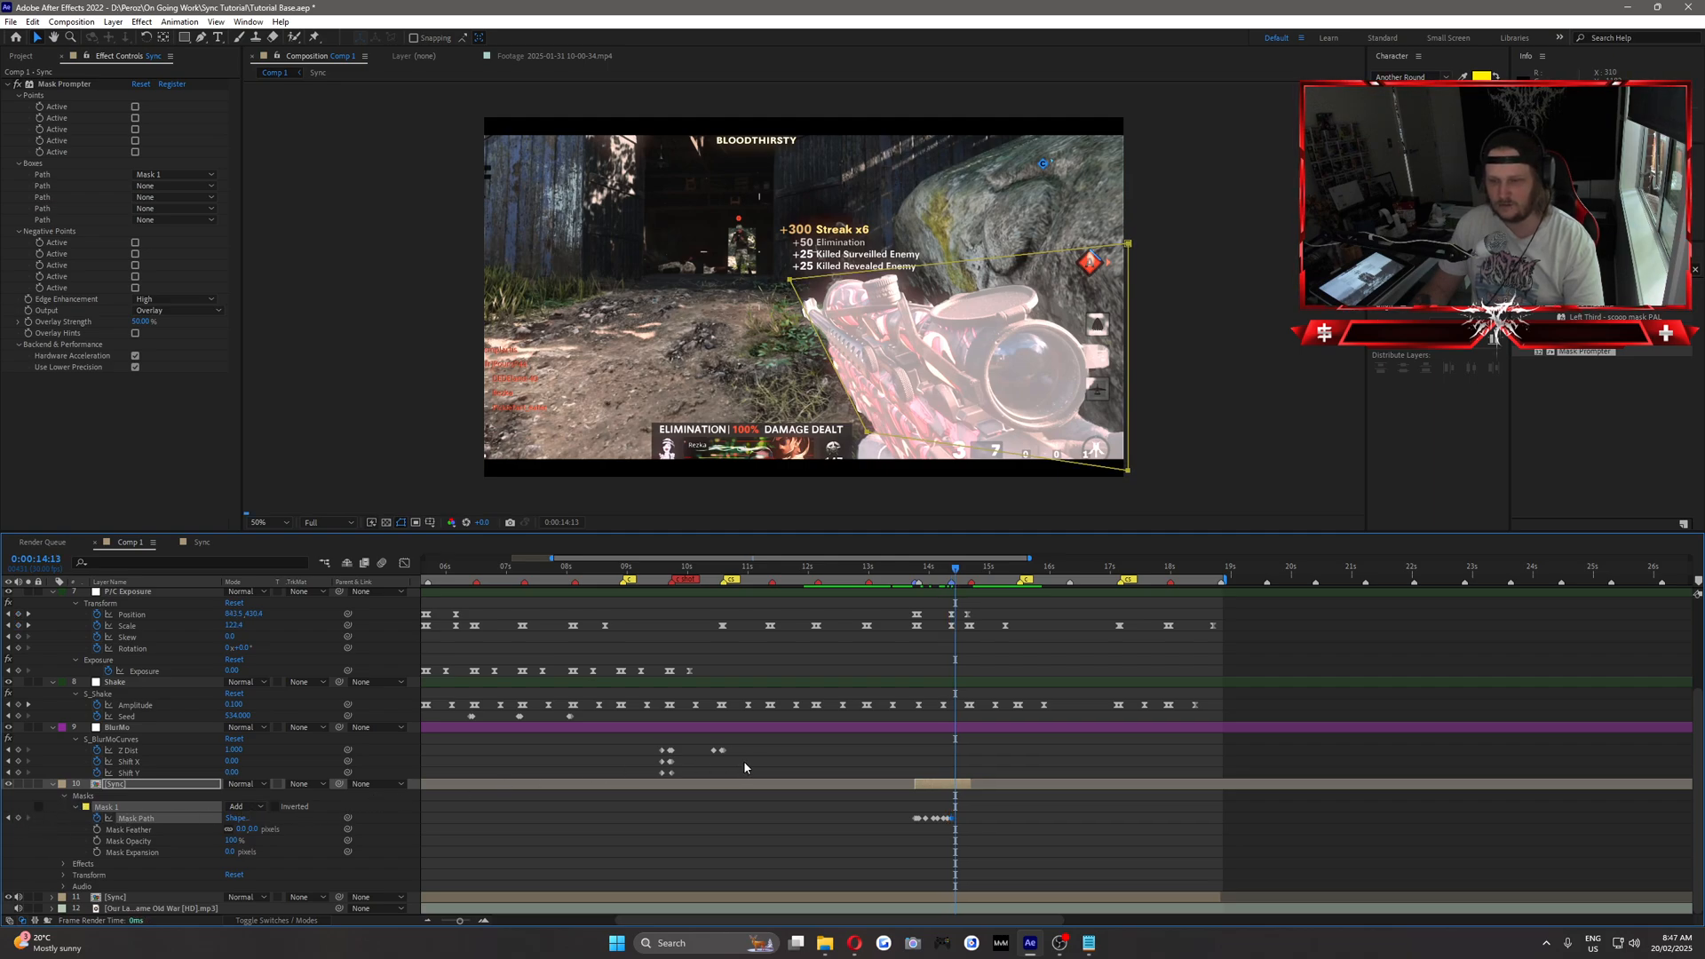
pyautogui.press('pagedown')
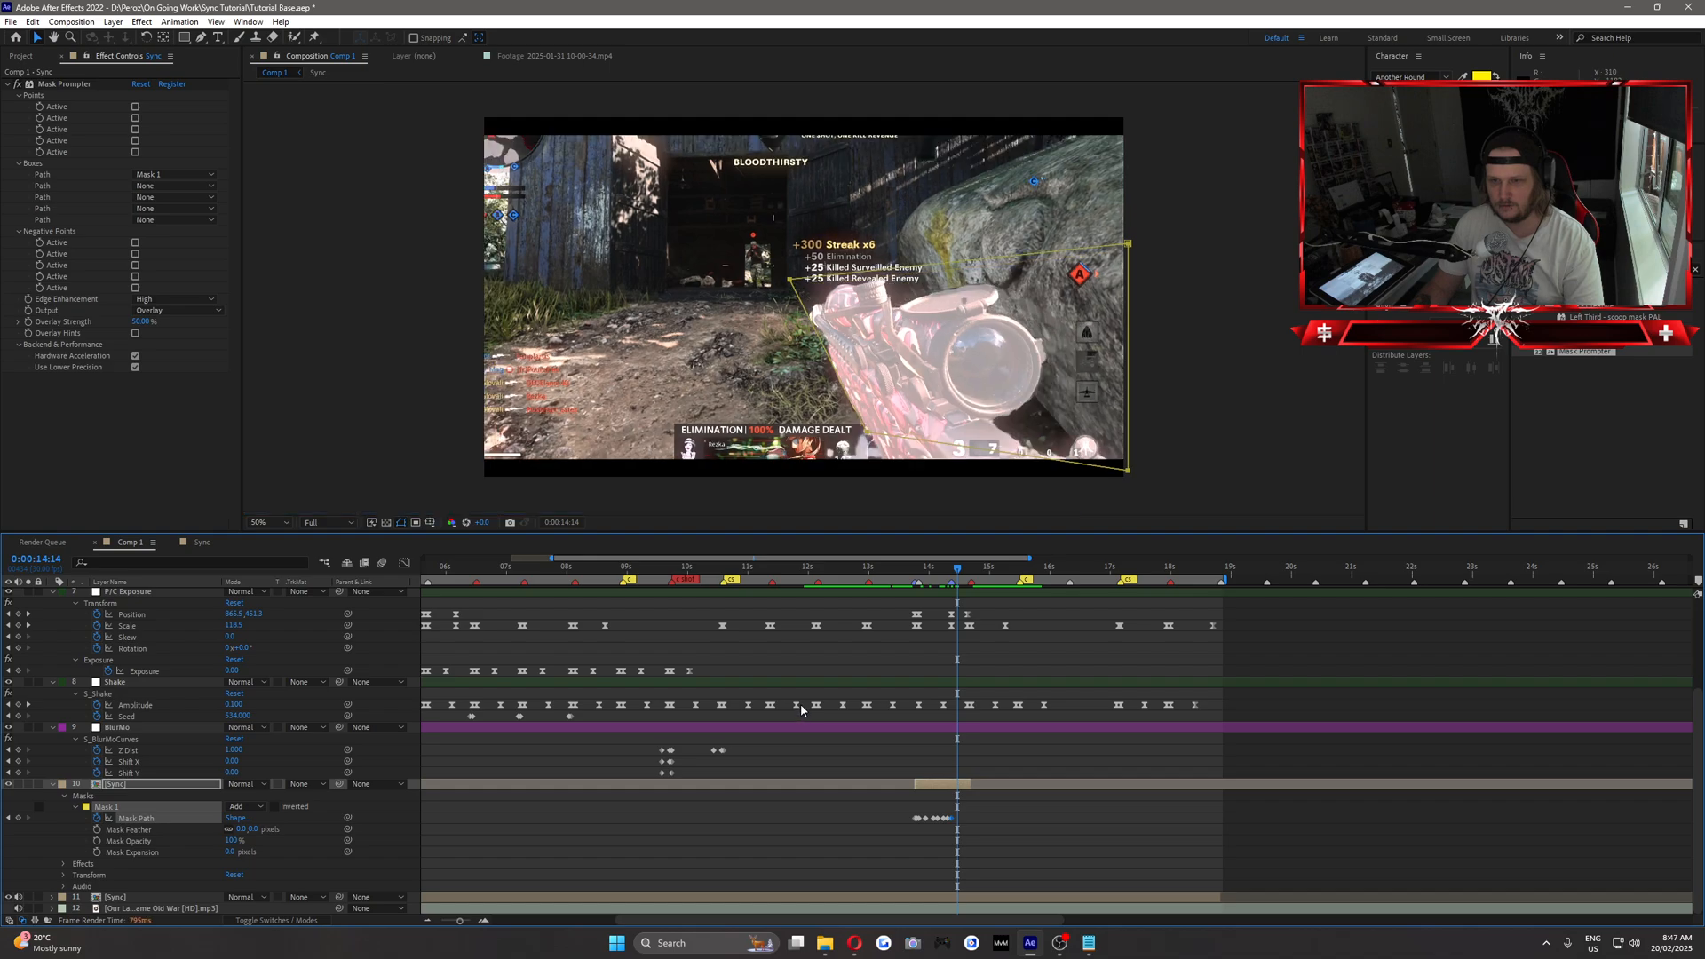
pyautogui.click(18, 818)
pyautogui.press('pagedown')
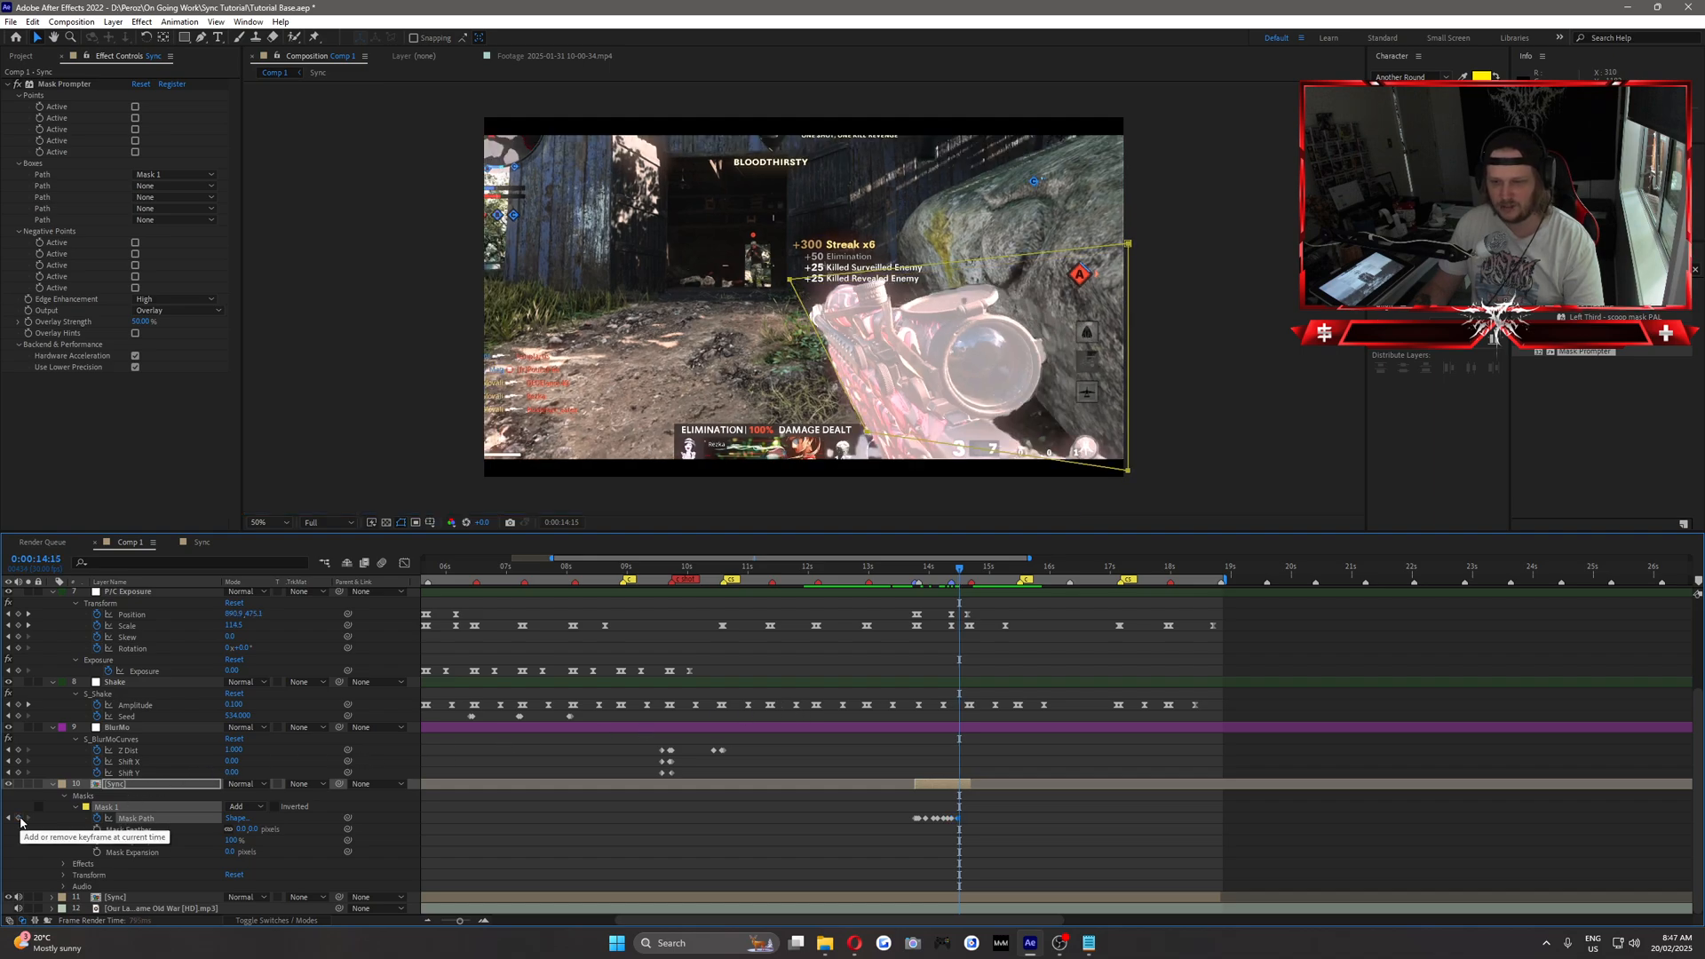
pyautogui.click(19, 818)
# Keyframe the Mask Path at 0:00:14:16 and pull Mask 1's upper-right corner inward to just above the scope.
pyautogui.press('pagedown')
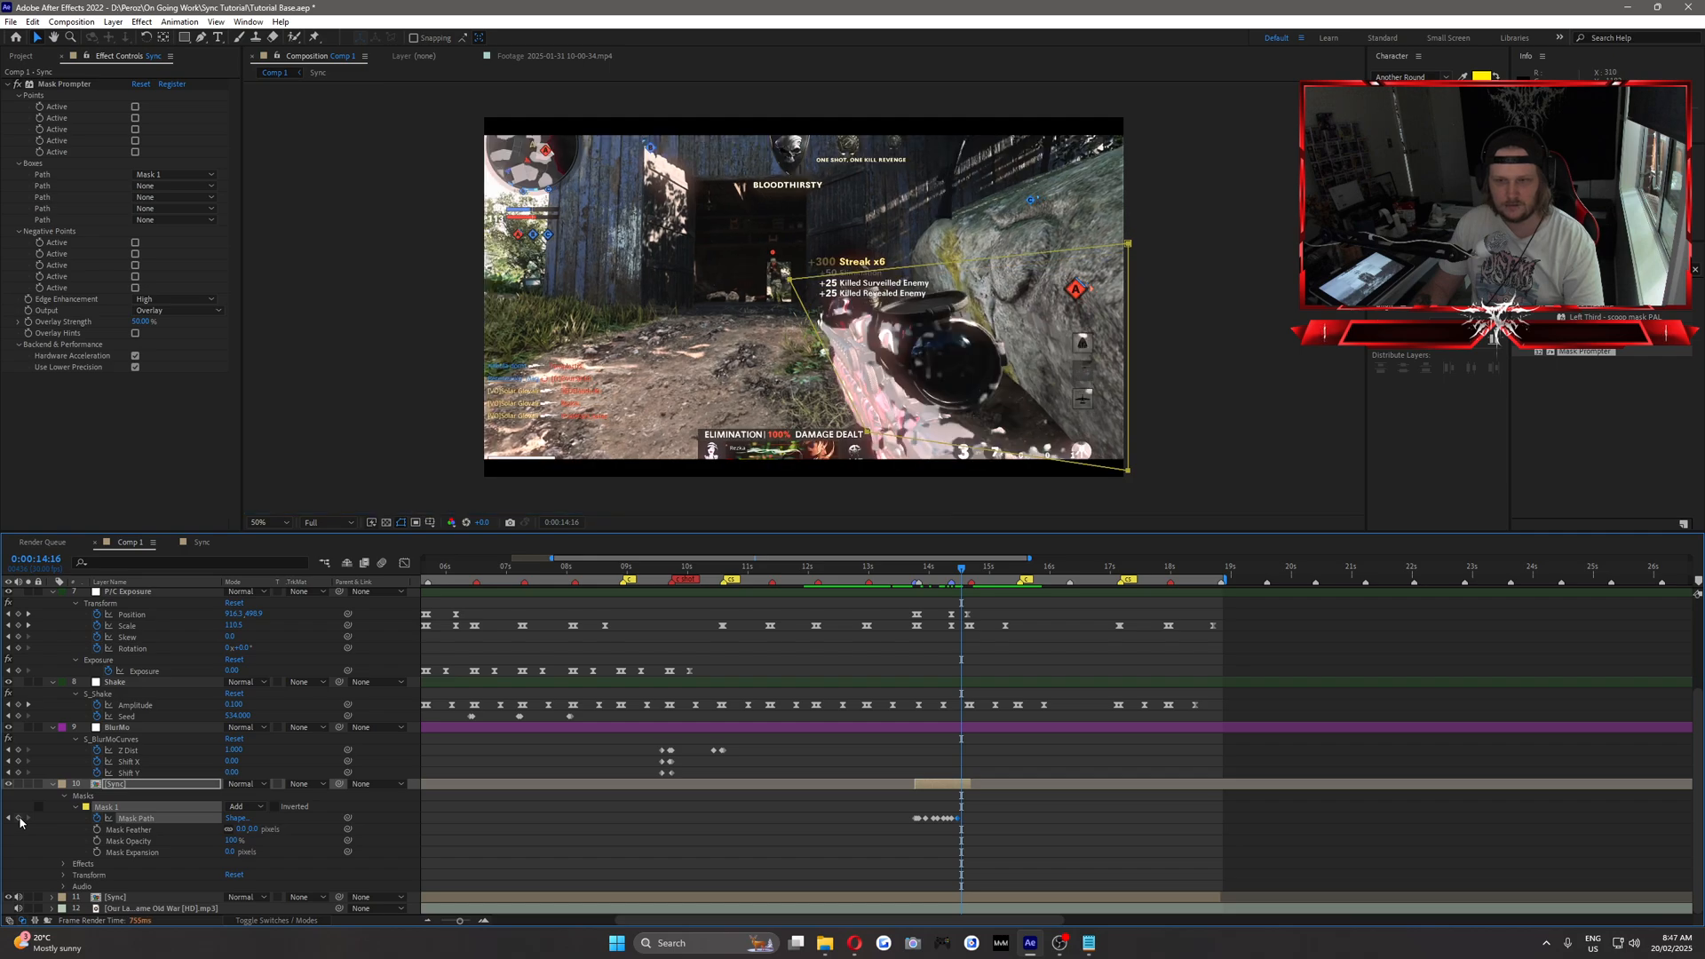
pyautogui.click(19, 818)
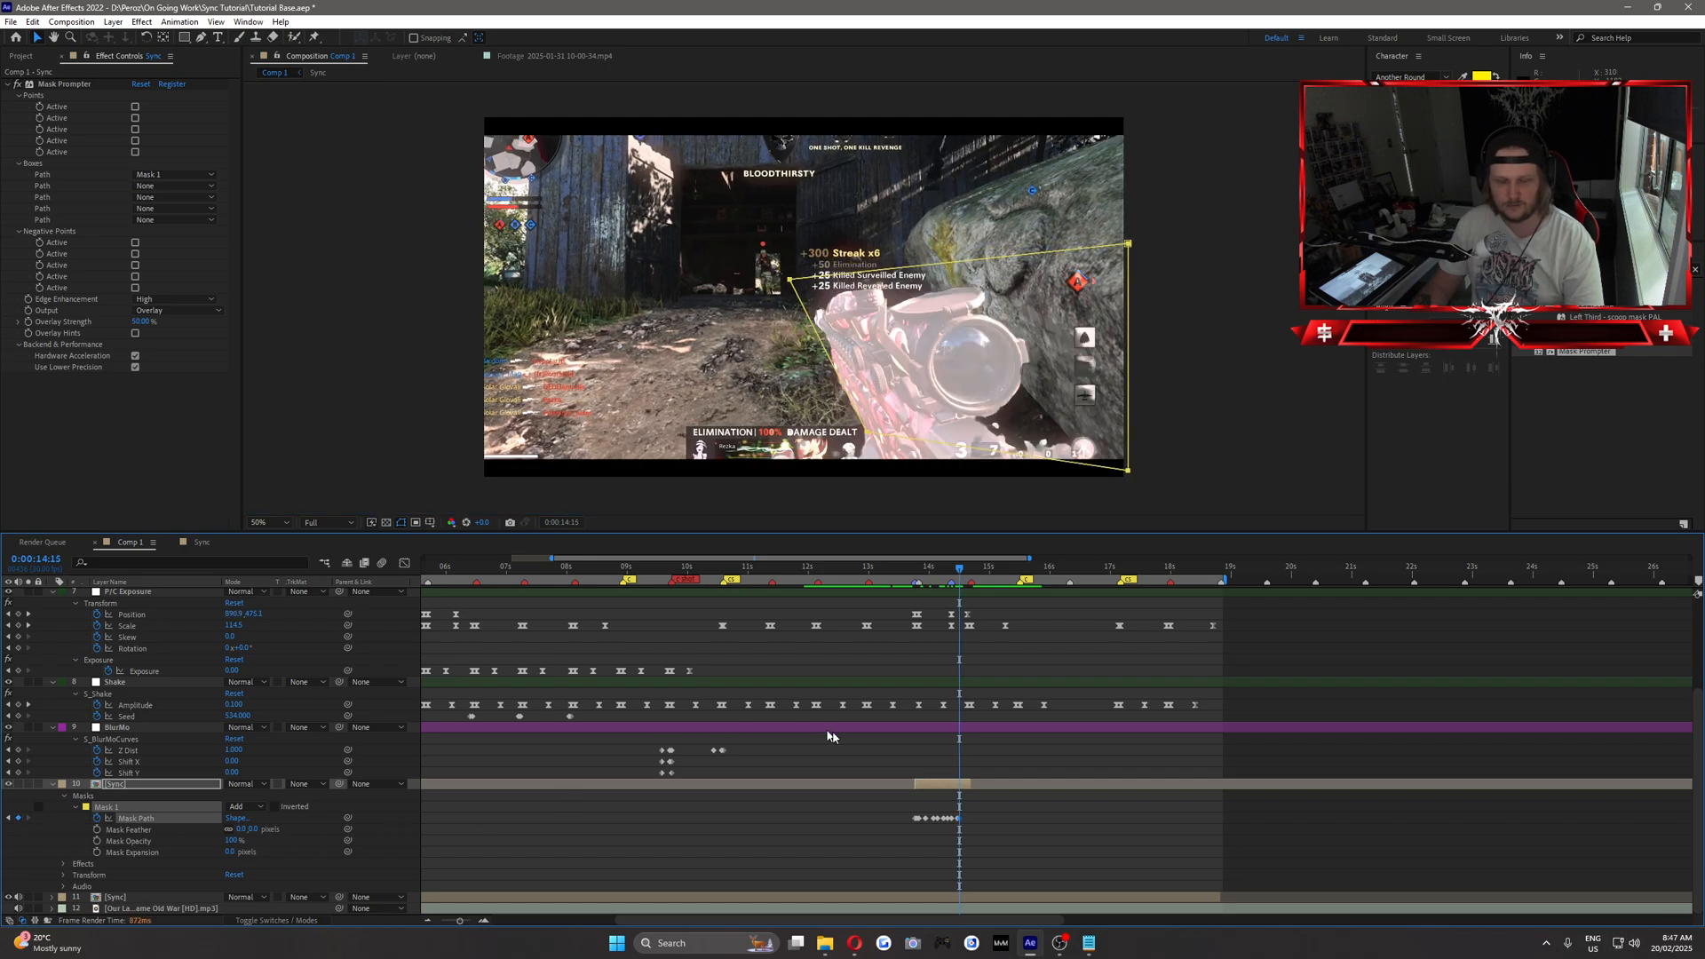
pyautogui.click(136, 785)
pyautogui.moveTo(1133, 250); pyautogui.dragTo(936, 266)
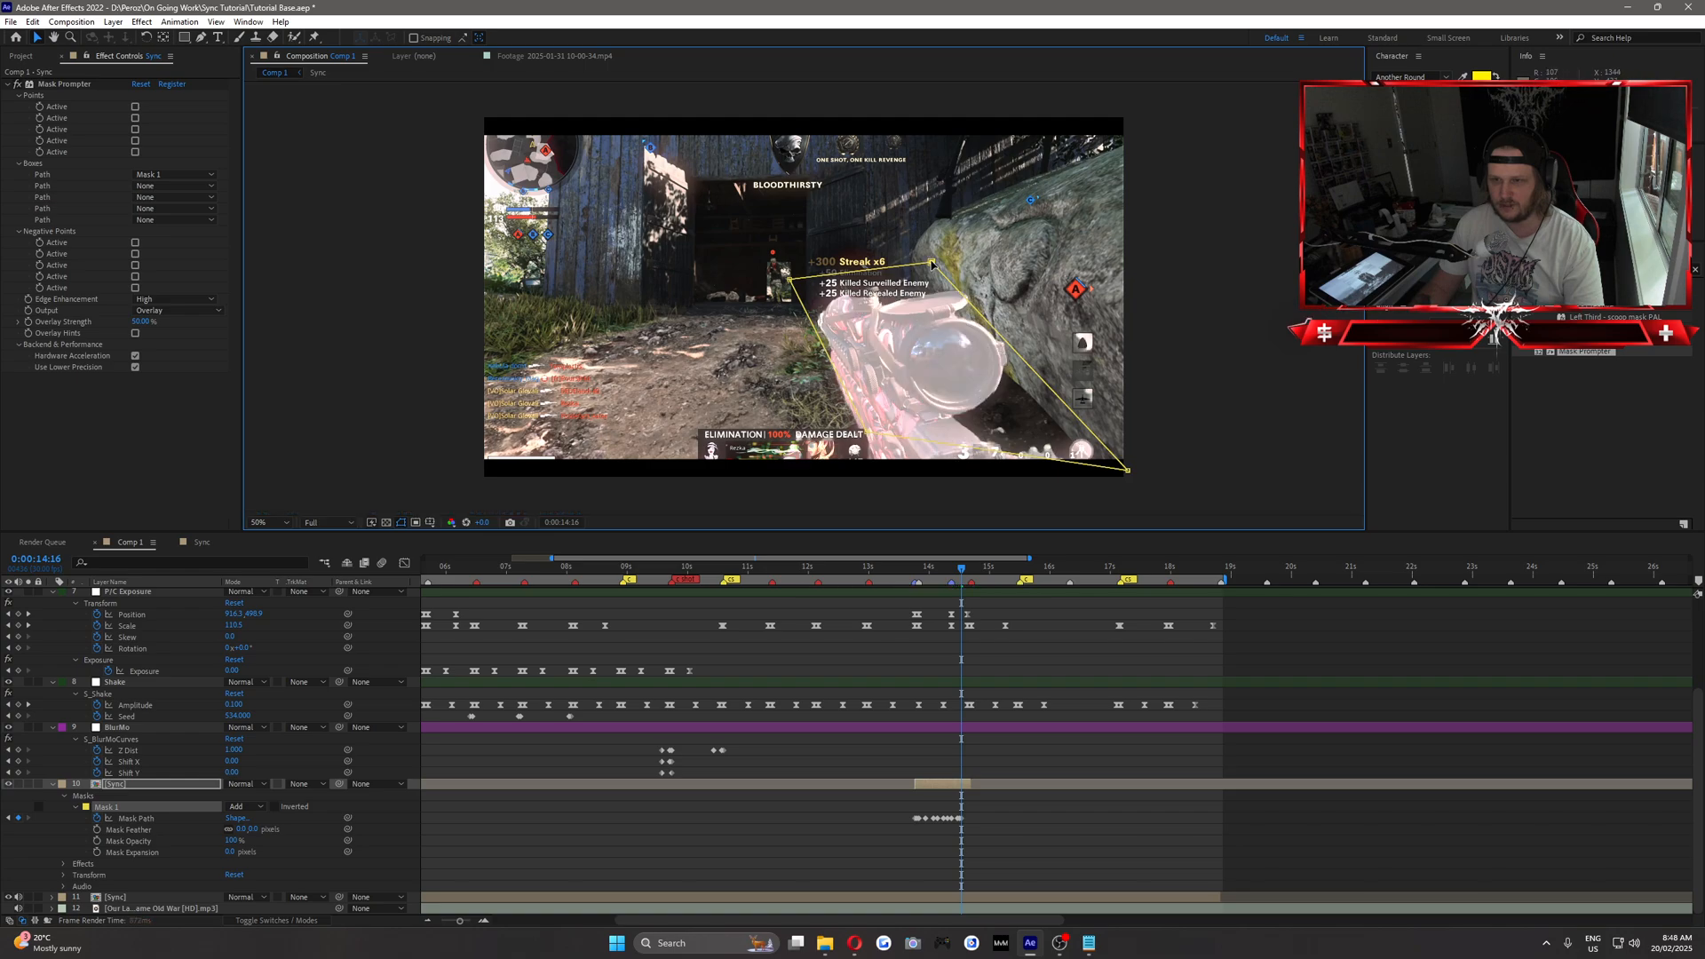
# Keyframe the reshaped Mask Path from 0:00:14:17 through the last frames of the upper Sync segment, stopping at 0:00:14:20.
pyautogui.press('pagedown')
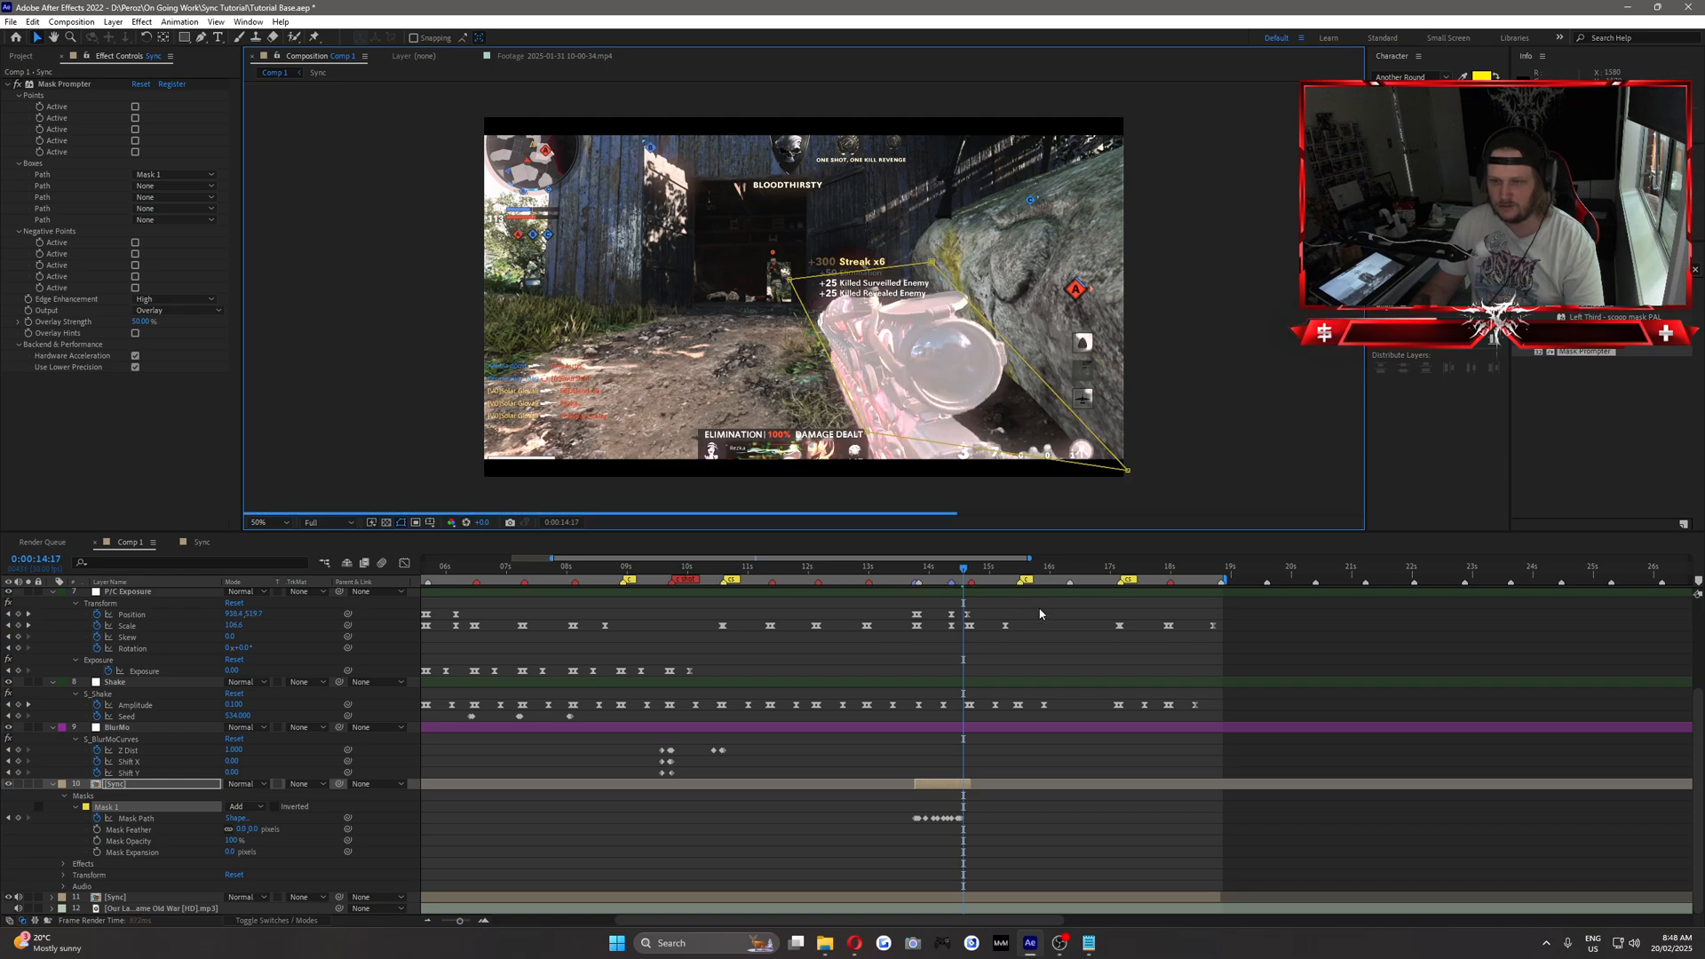
pyautogui.click(18, 821)
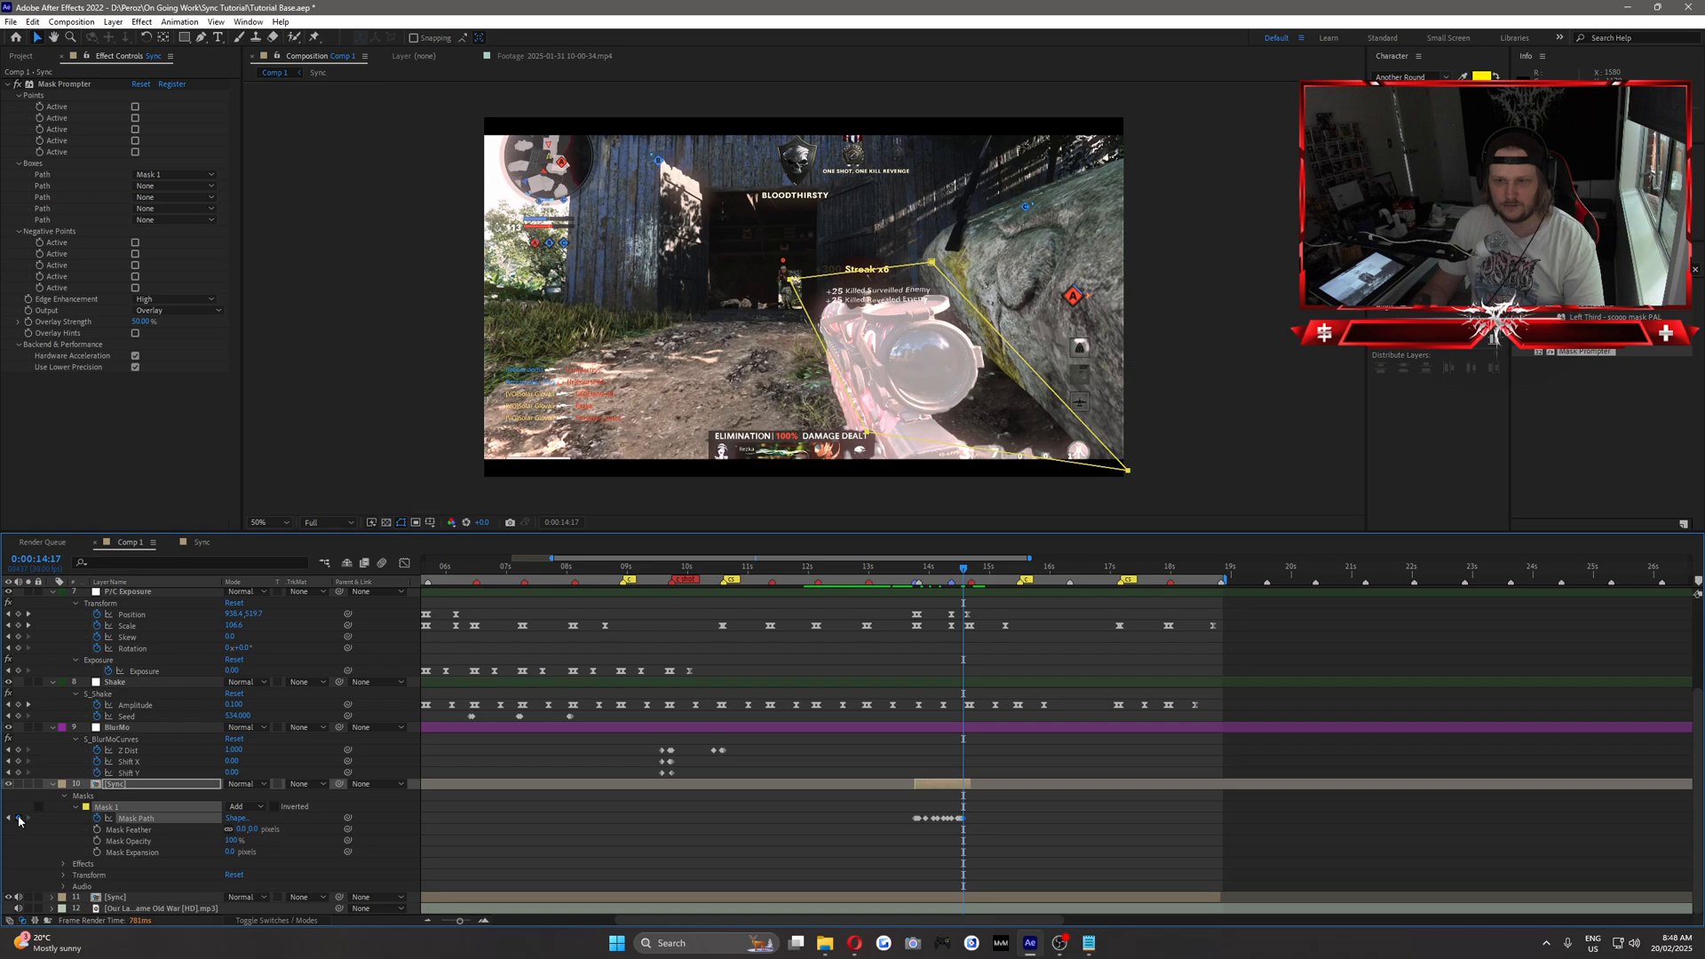
pyautogui.press('pagedown')
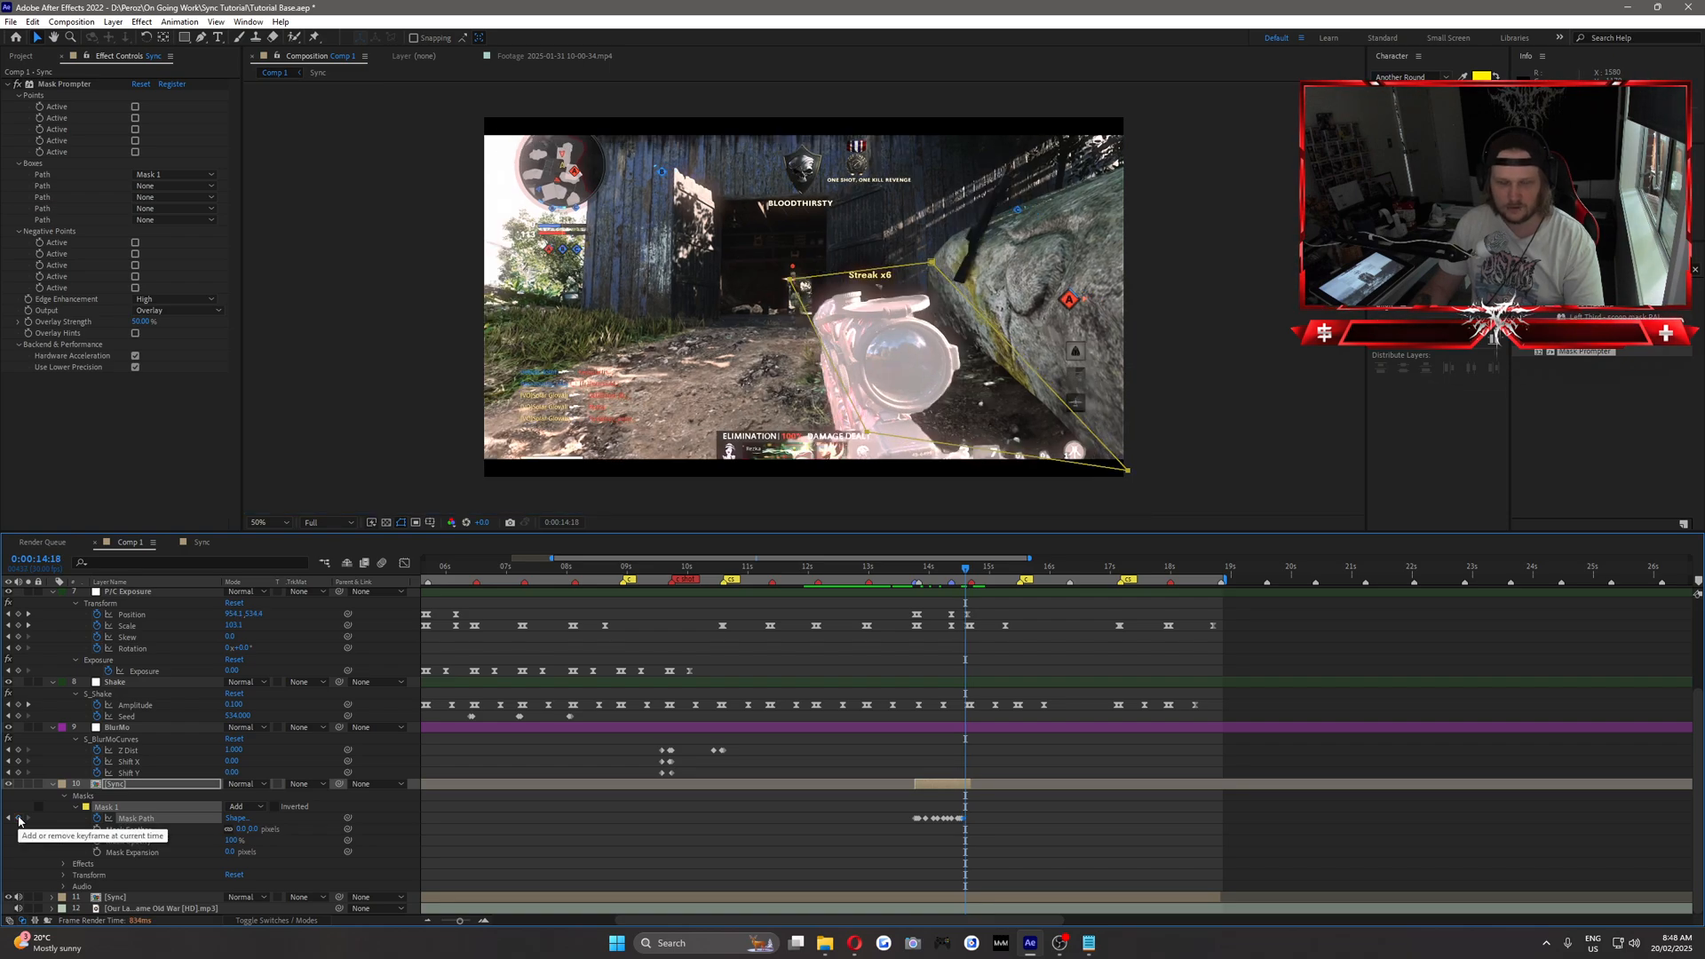
pyautogui.press('pagedown')
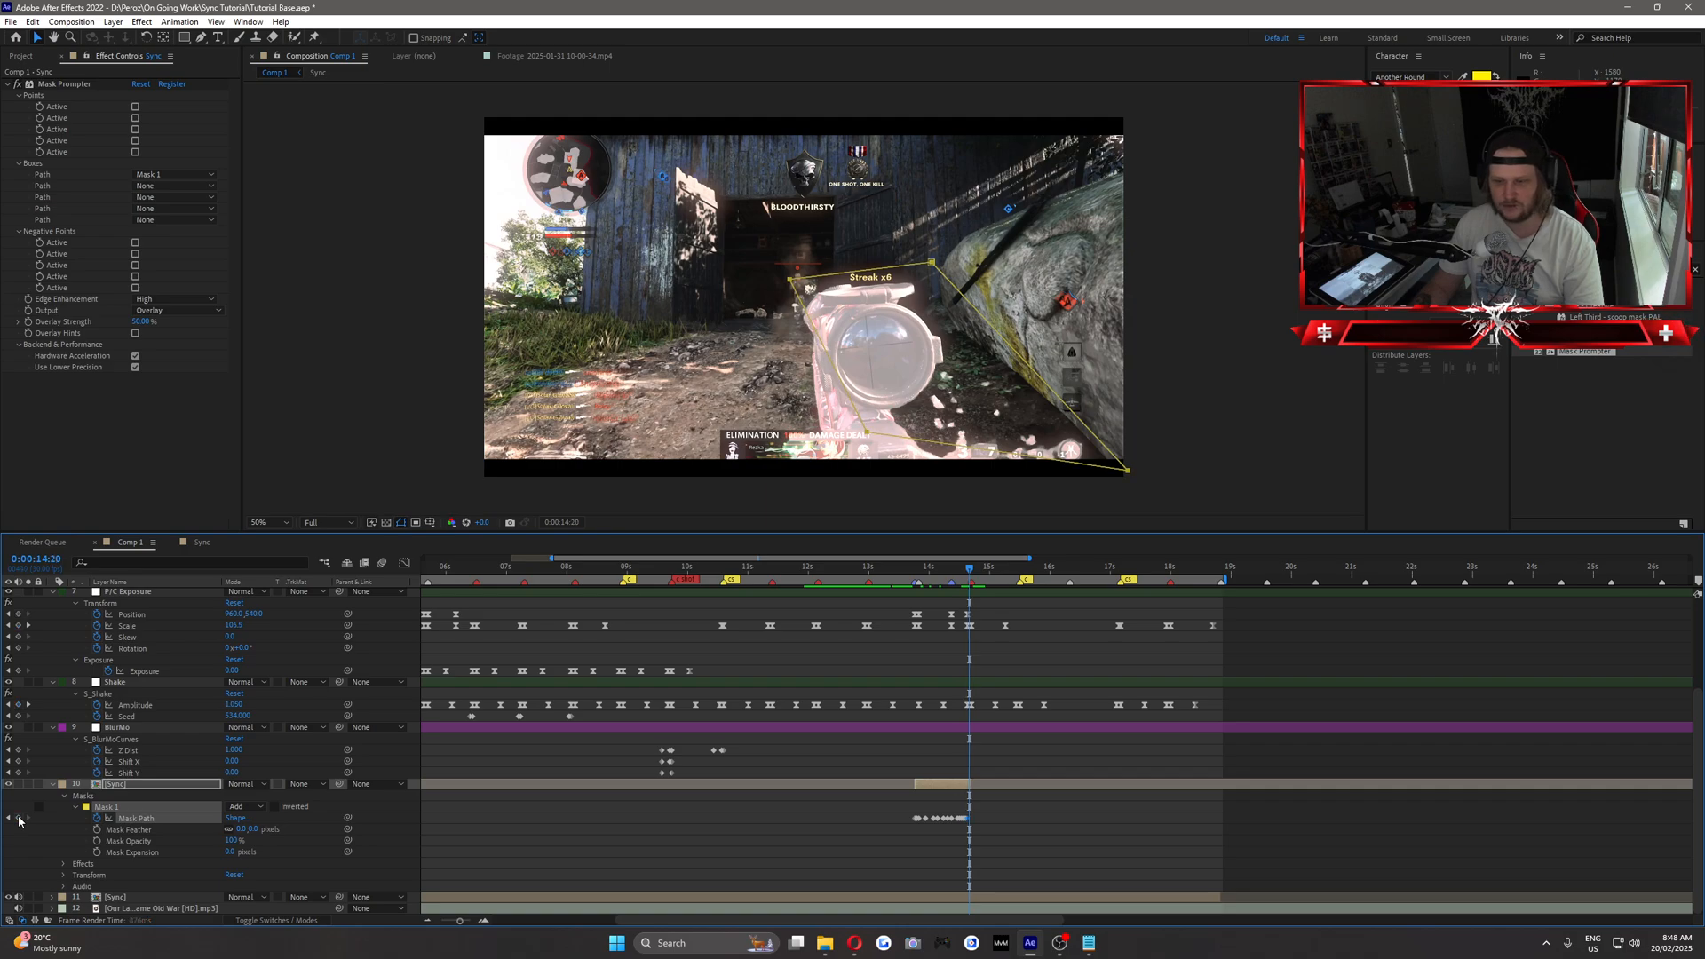
pyautogui.press('pagedown')
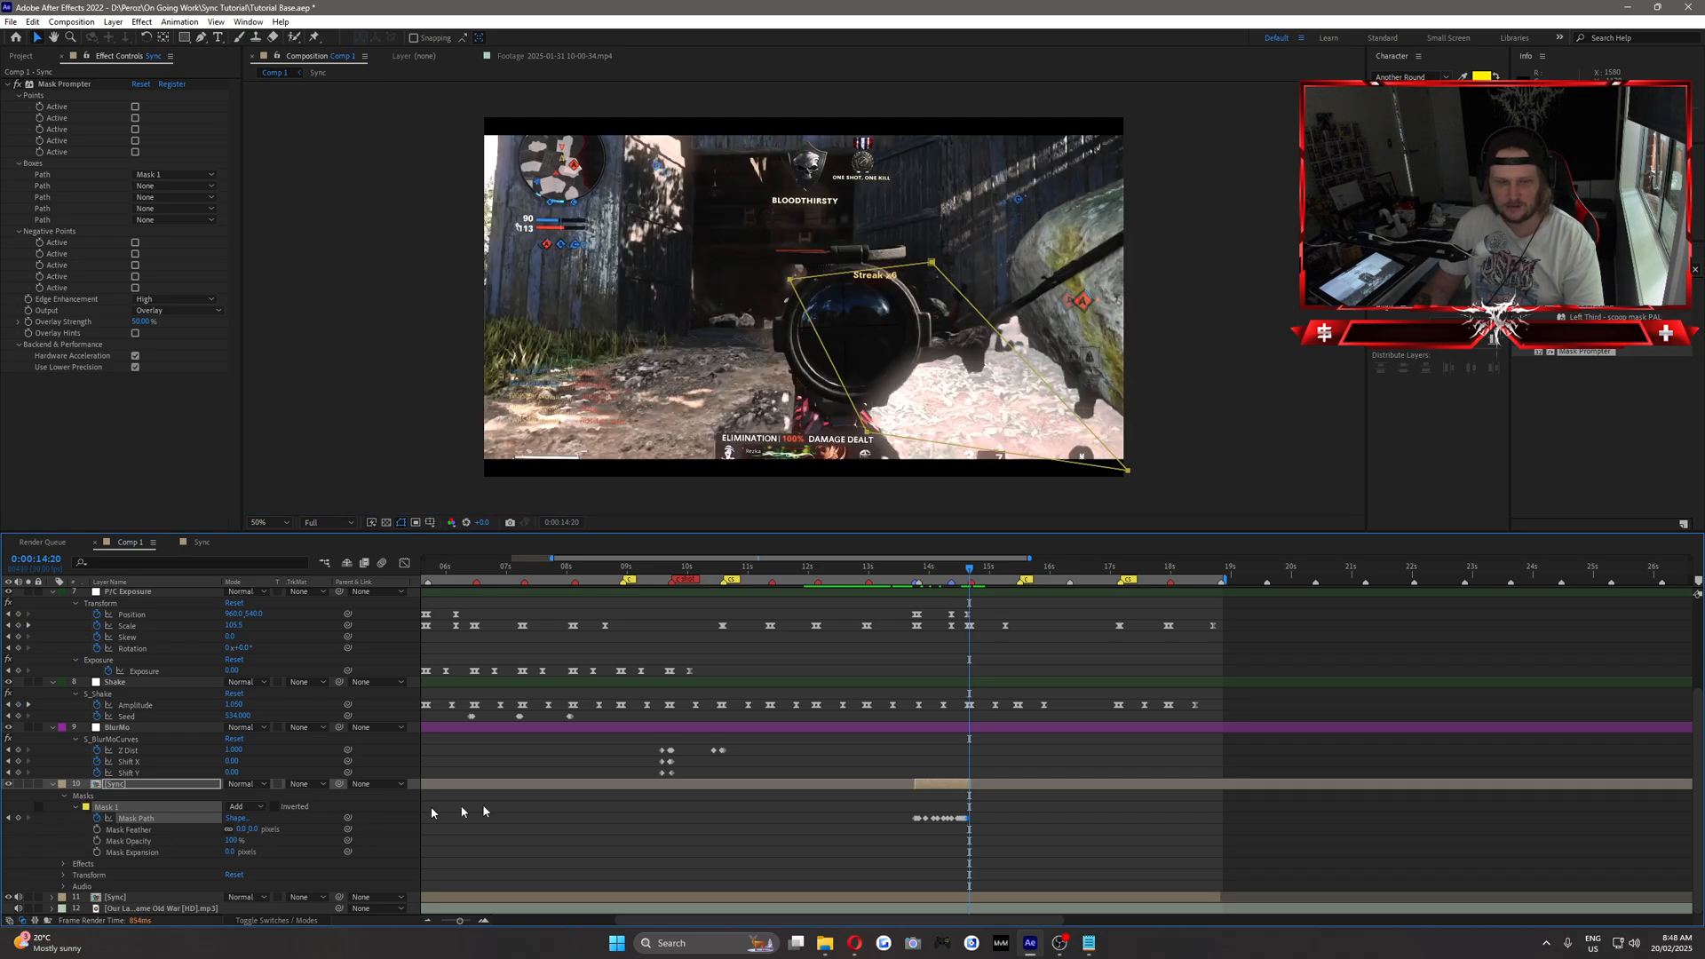
# Trim the upper Sync segment to end at 0:00:14:20 and set Mask Prompter's output to On Transparent.
pyautogui.click(973, 786)
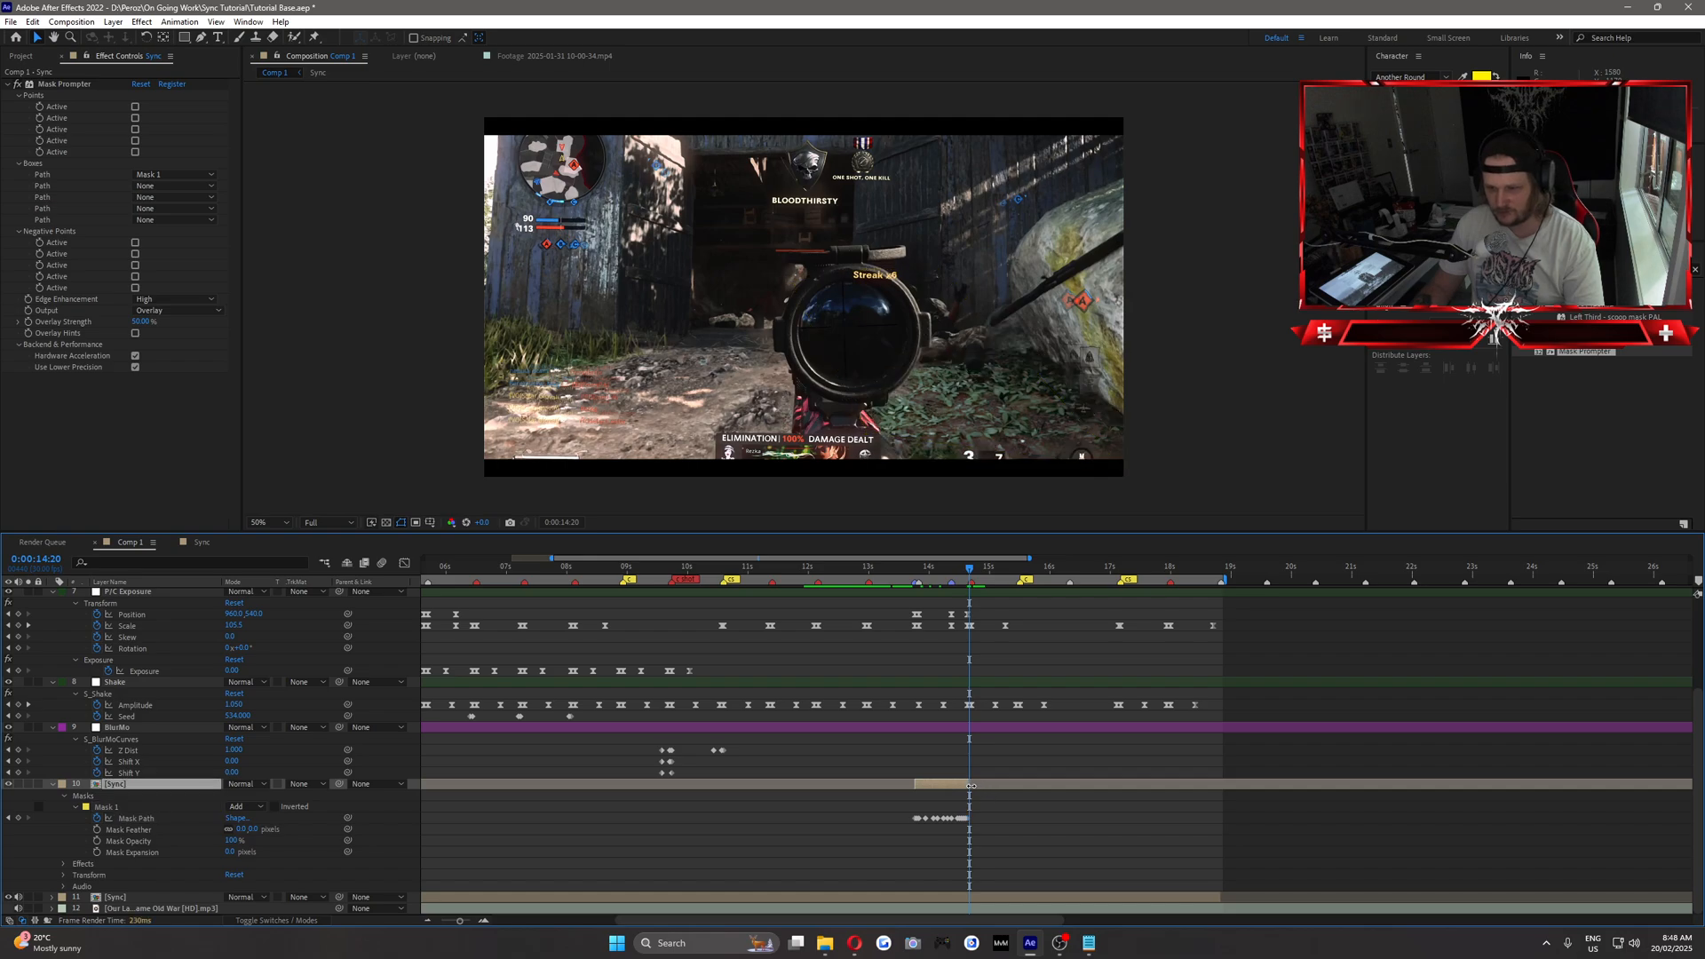
pyautogui.moveTo(968, 568); pyautogui.dragTo(941, 569)
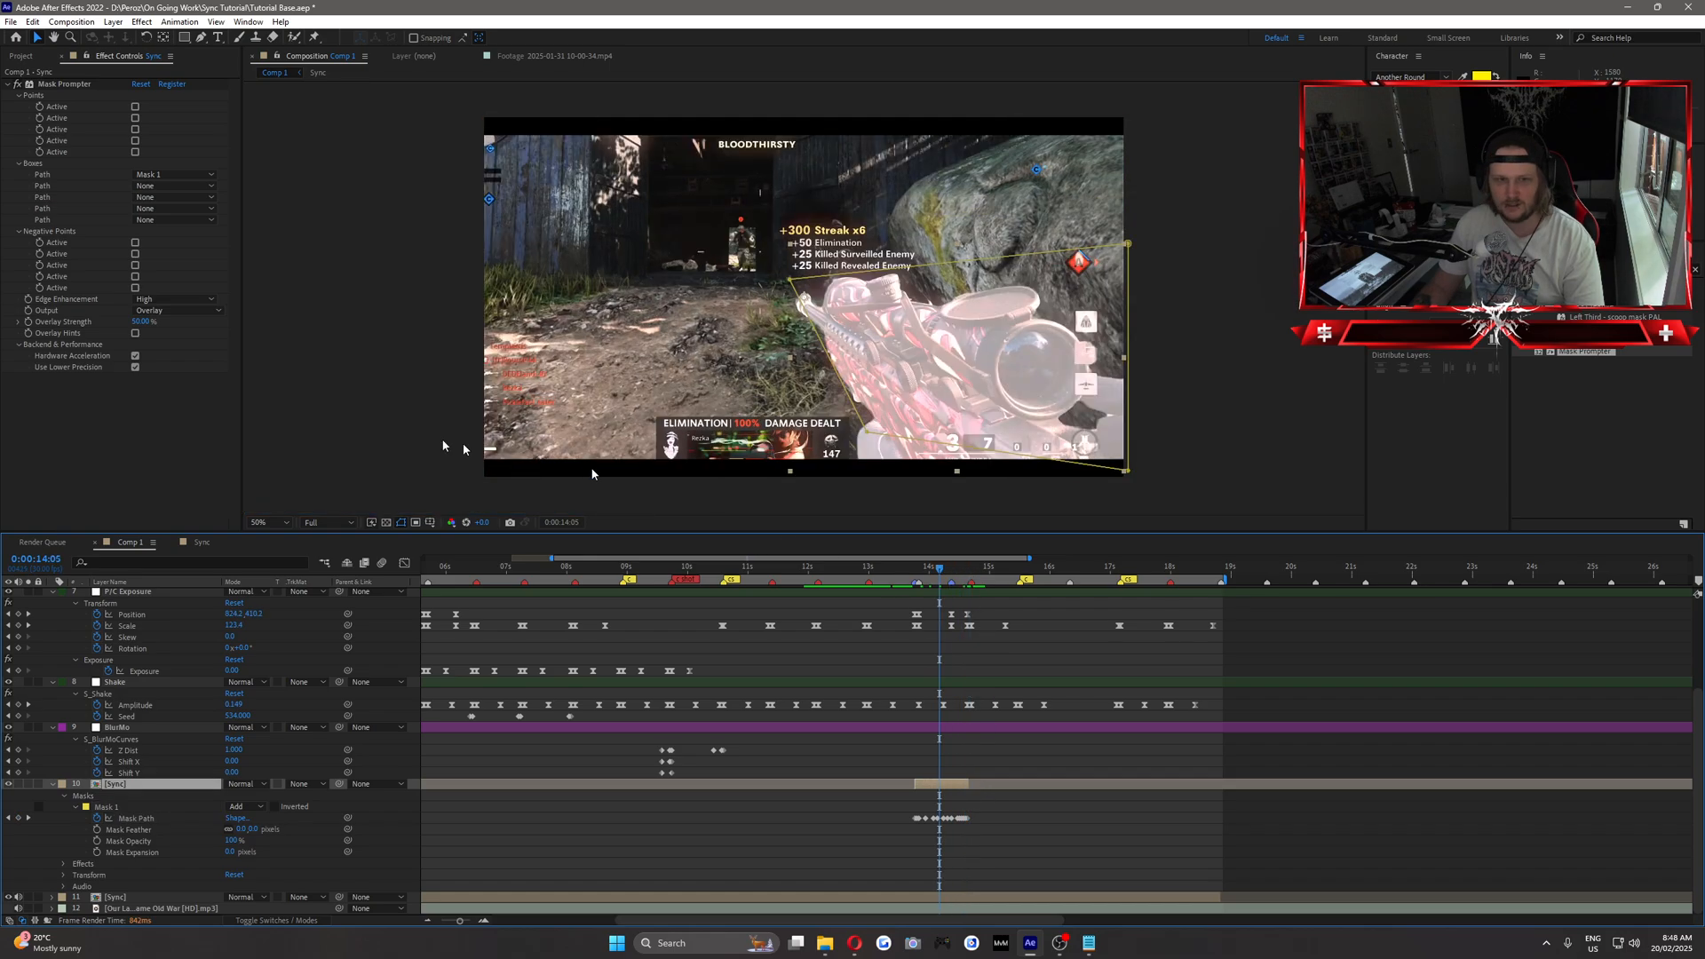
pyautogui.click(181, 311)
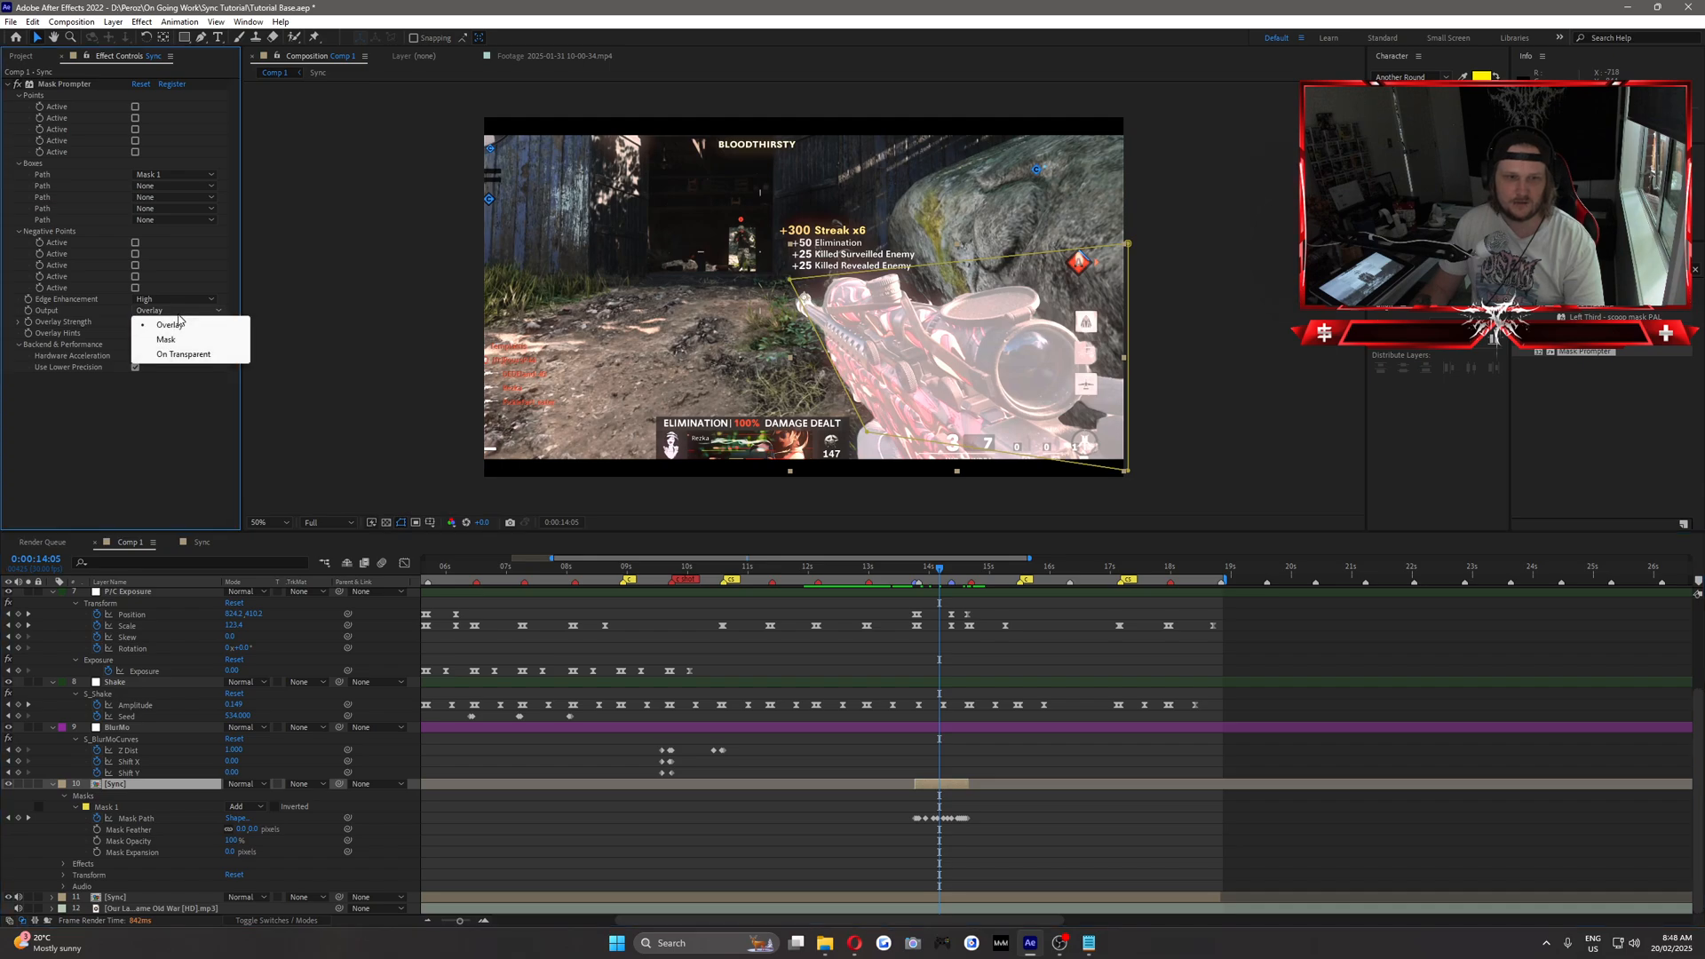
pyautogui.click(183, 354)
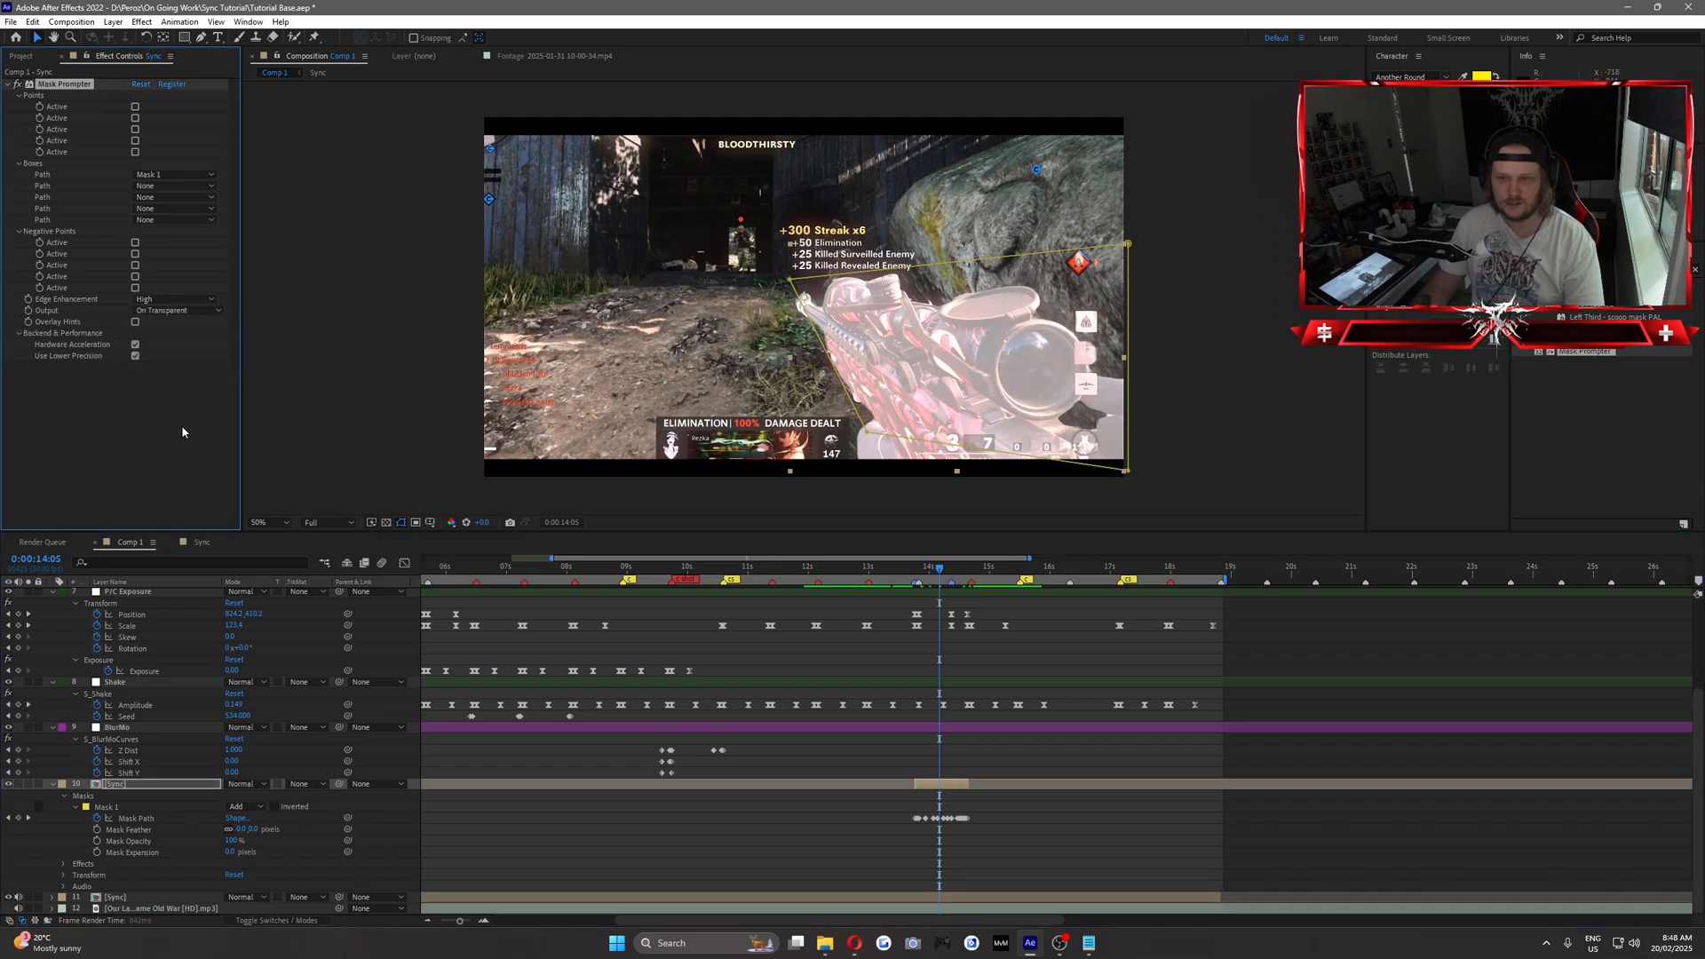
pyautogui.click(656, 837)
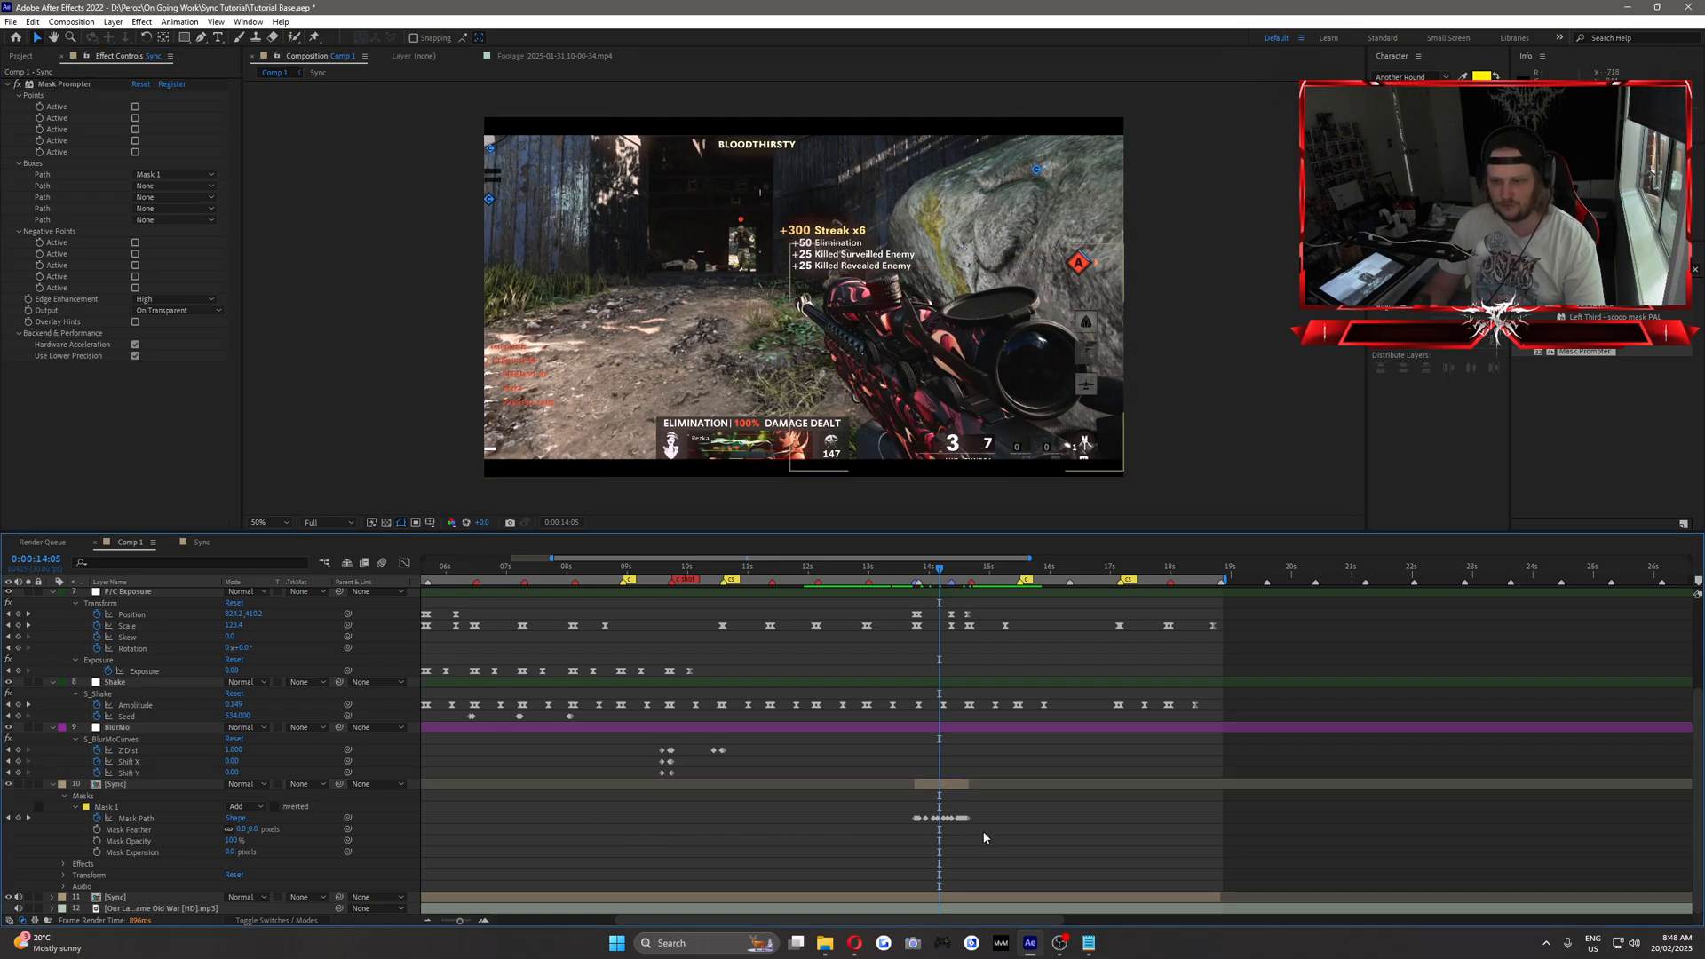
# Find Camera Lens Blur by searching for "camera", apply it to the lower Sync layer, and go to 0:00:13:23.
pyautogui.click(129, 898)
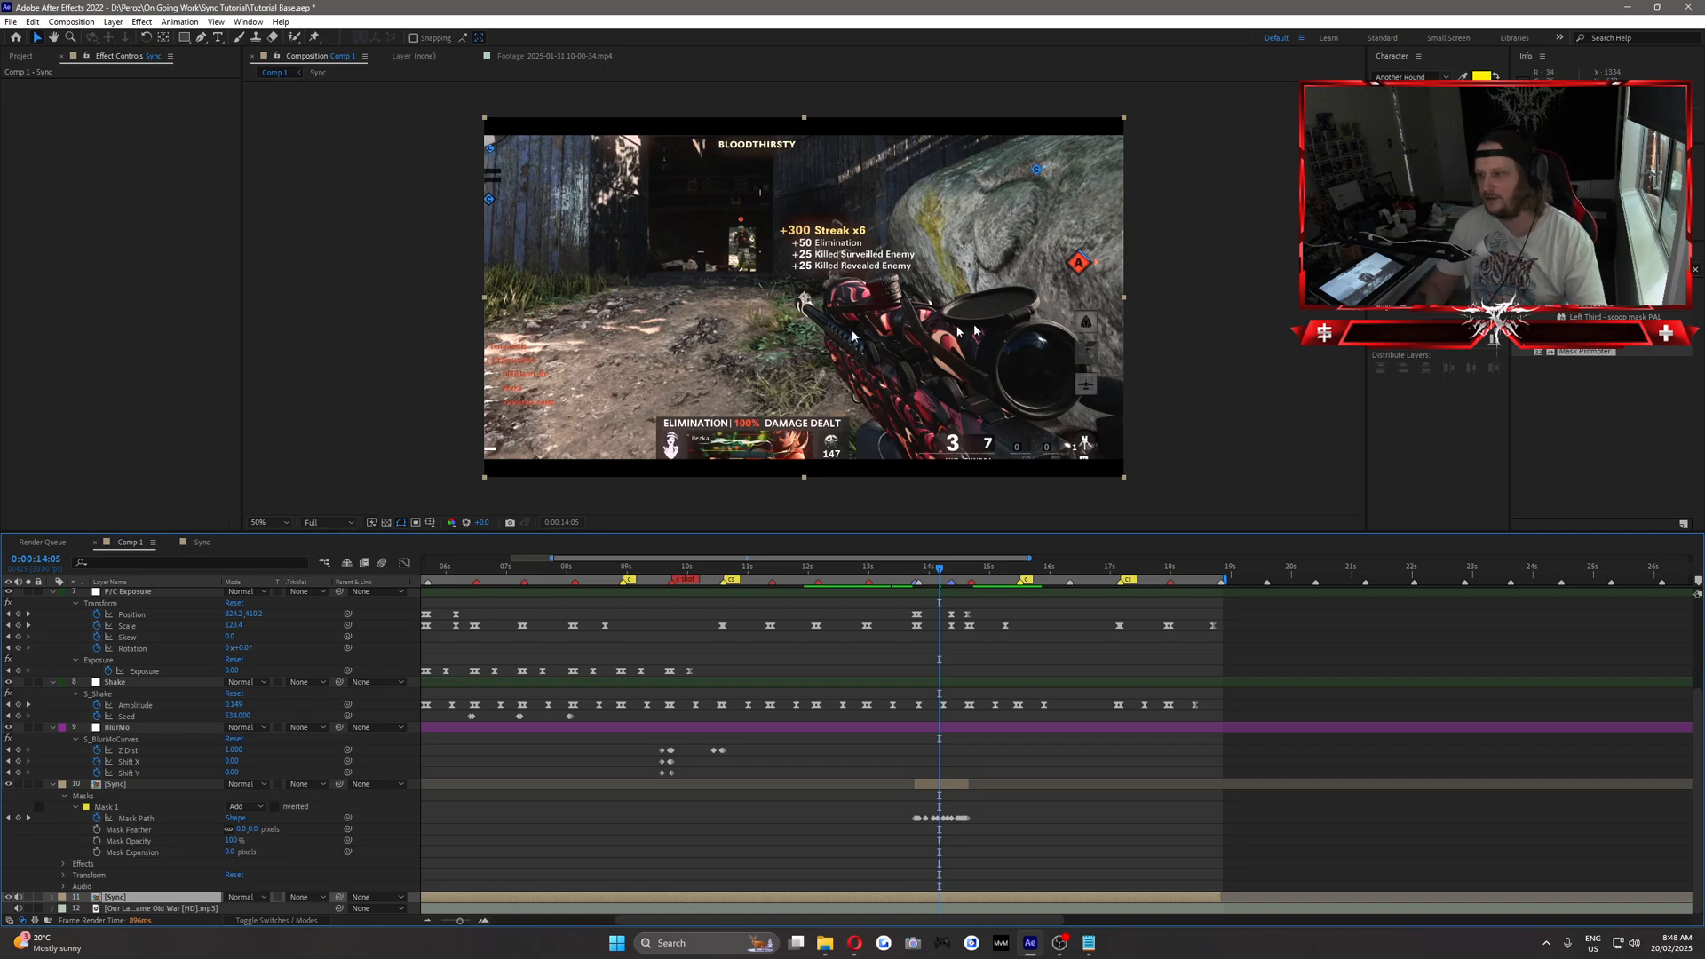
pyautogui.click(1599, 269)
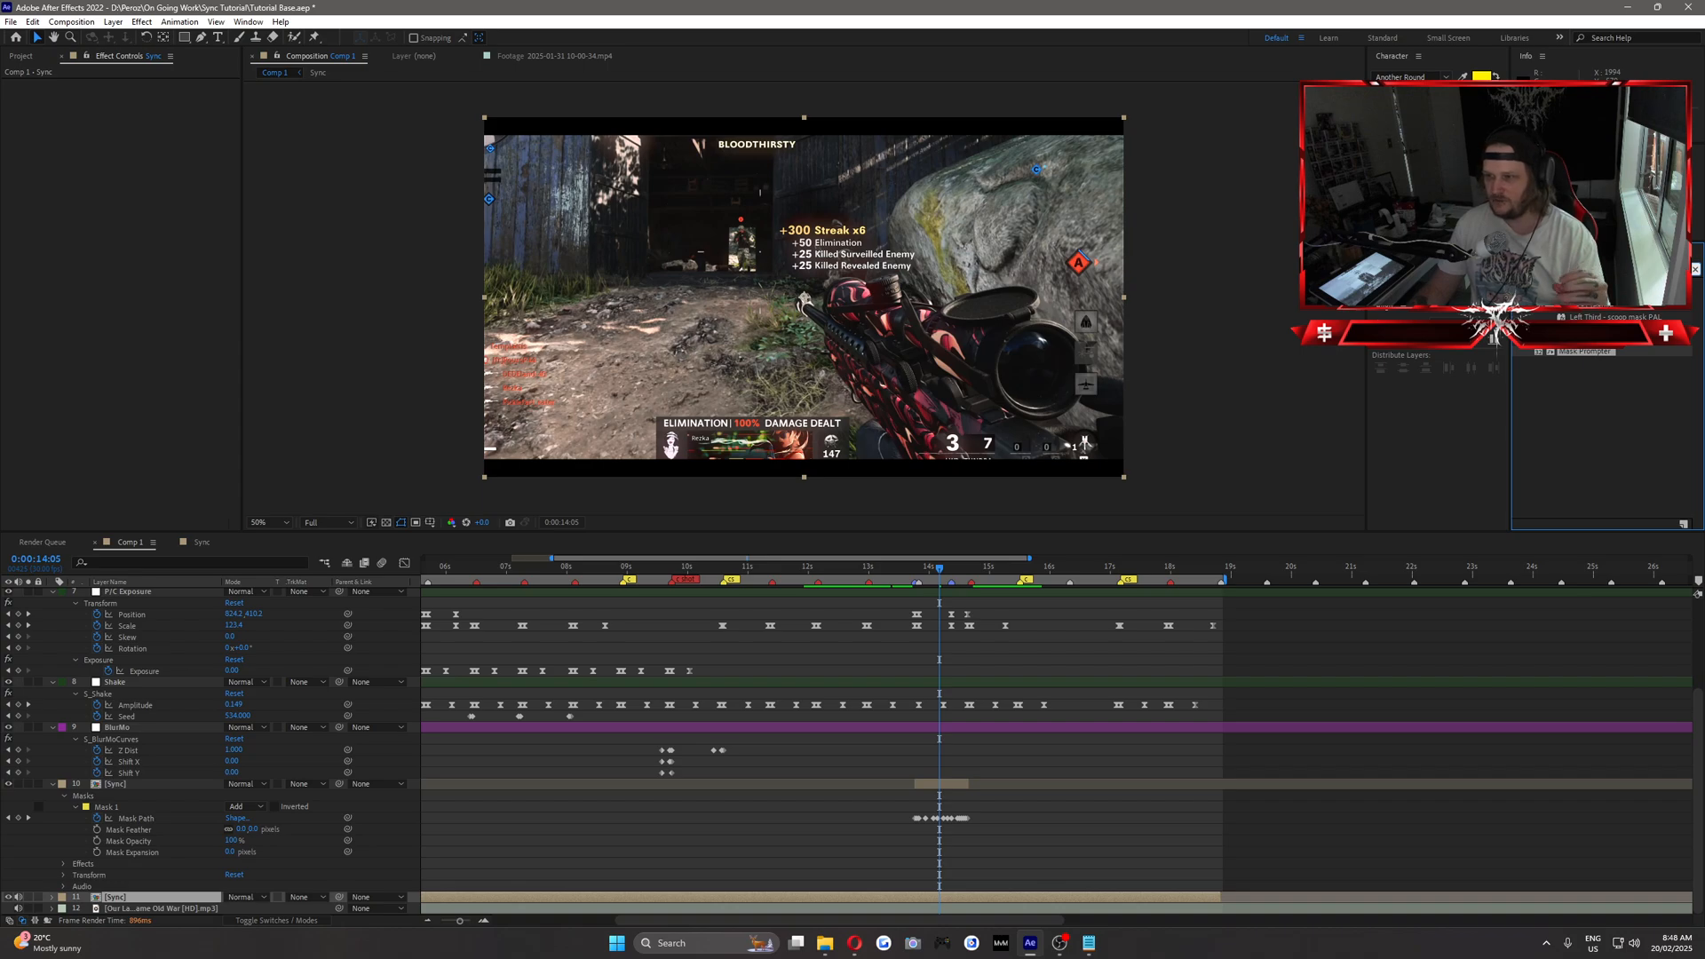
pyautogui.write('camera')
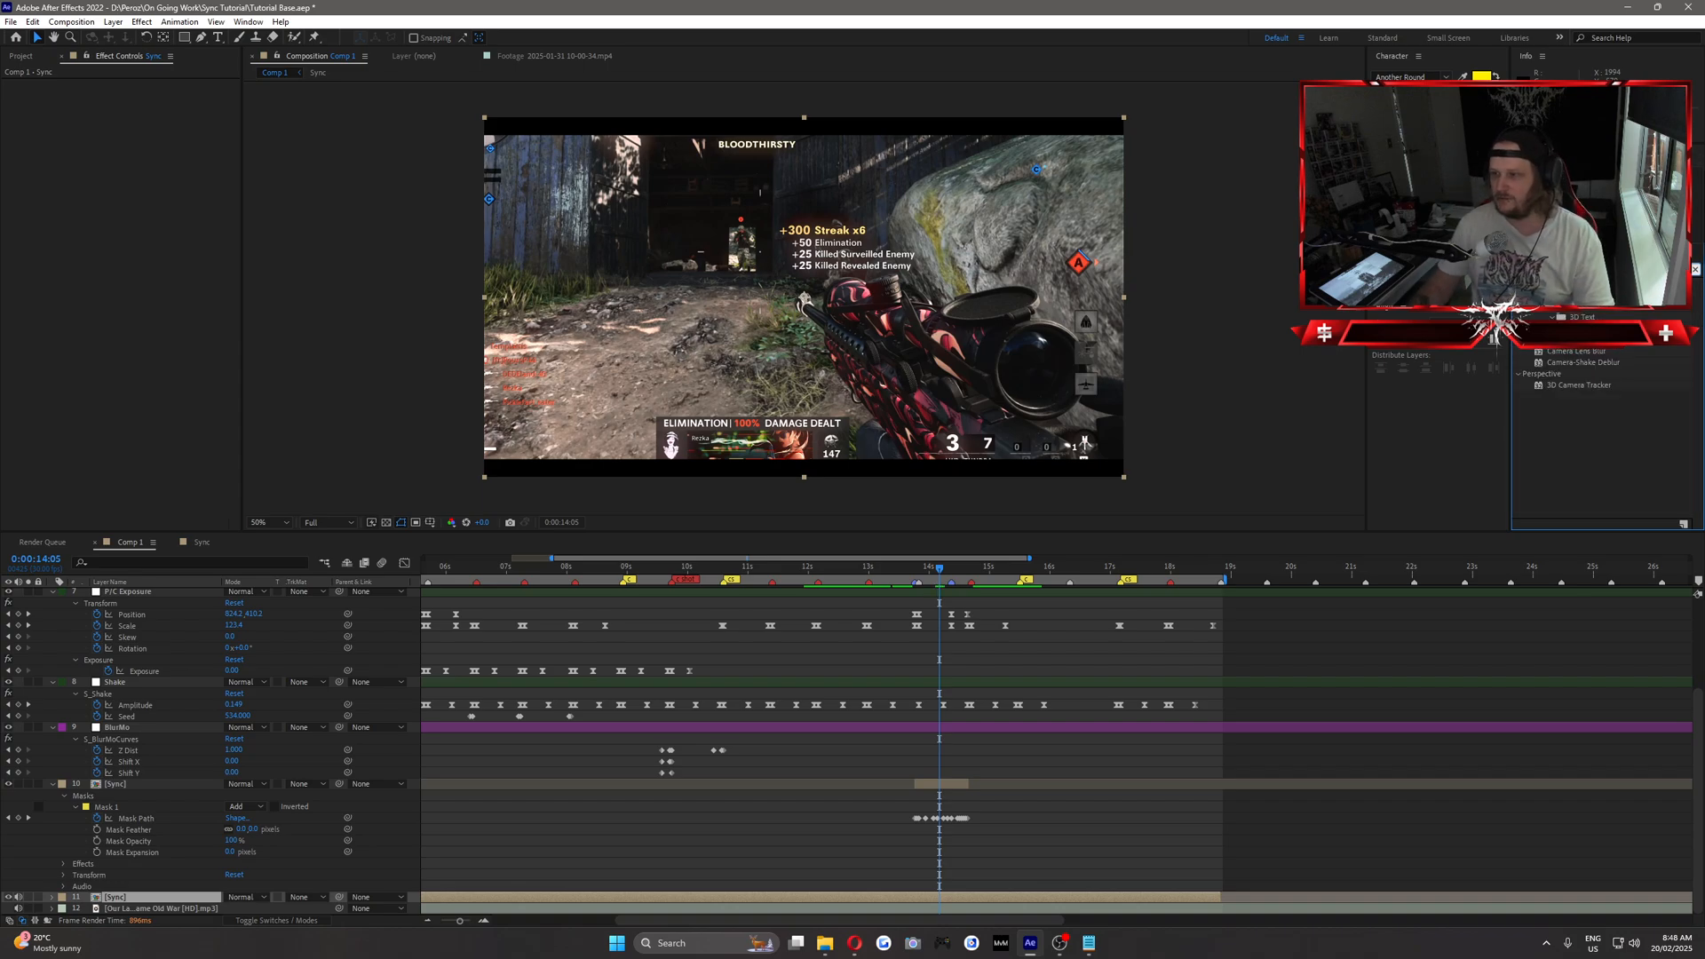
pyautogui.moveTo(1578, 352); pyautogui.dragTo(120, 898)
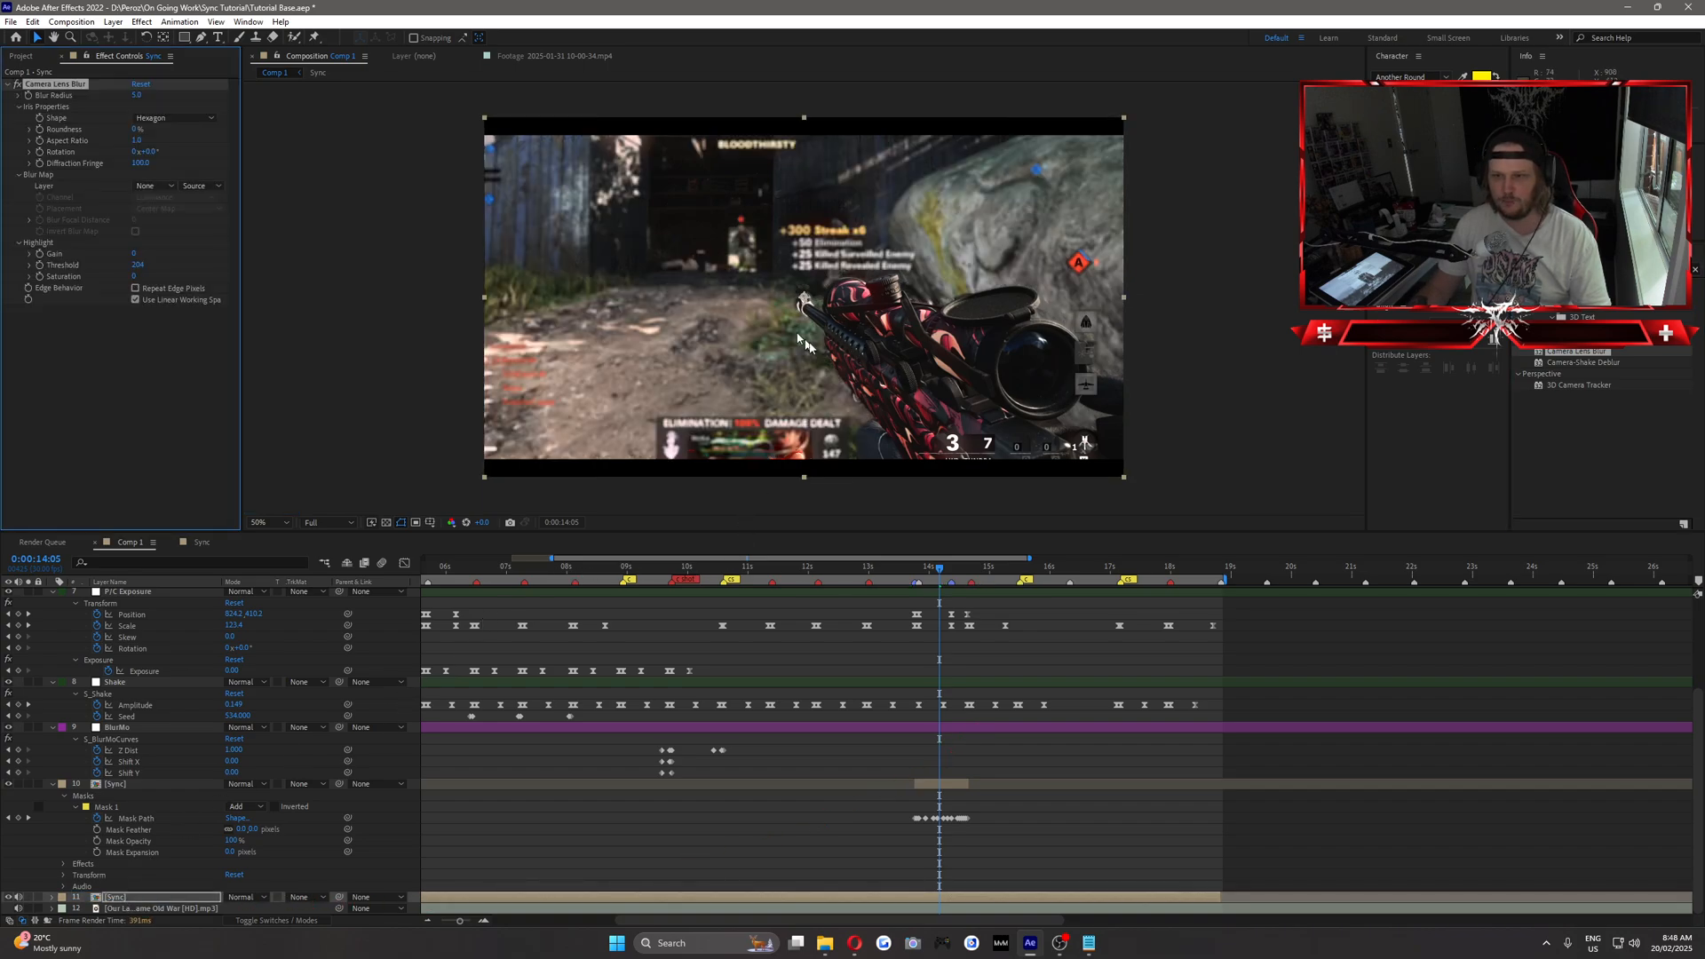
pyautogui.click(916, 573)
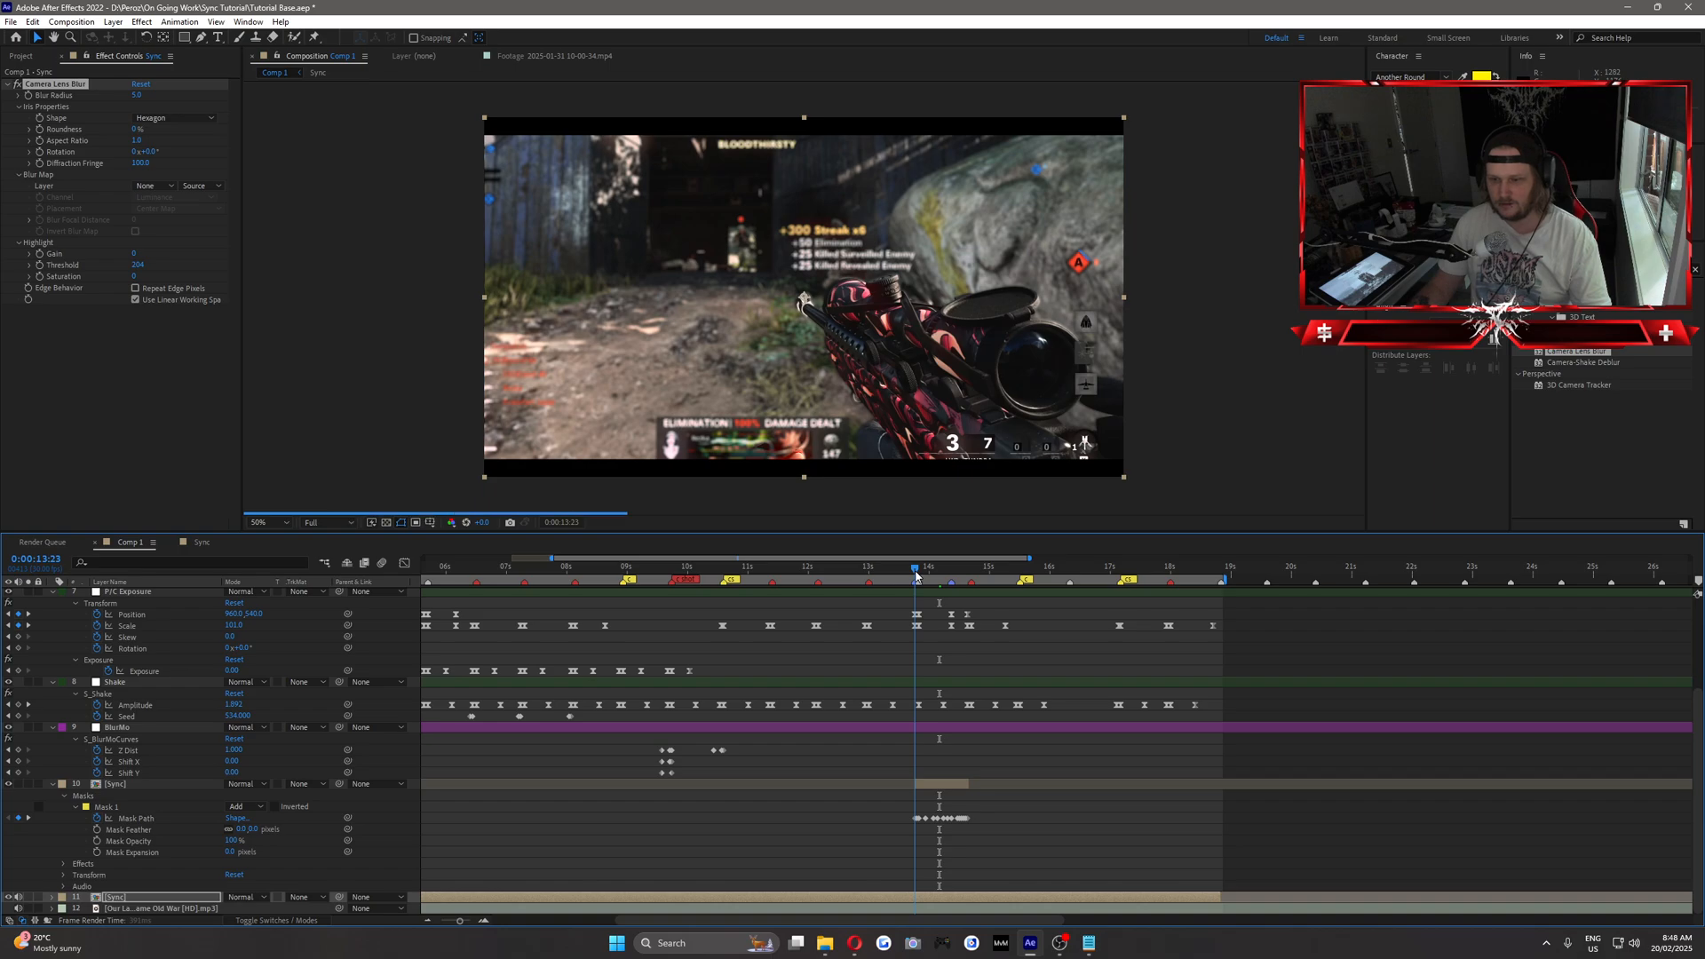
# Set Camera Lens Blur's Blur Radius to 0 on the lower Sync layer and turn on Repeat Edge Pixels.
pyautogui.click(136, 95)
pyautogui.write('0')
pyautogui.click(125, 328)
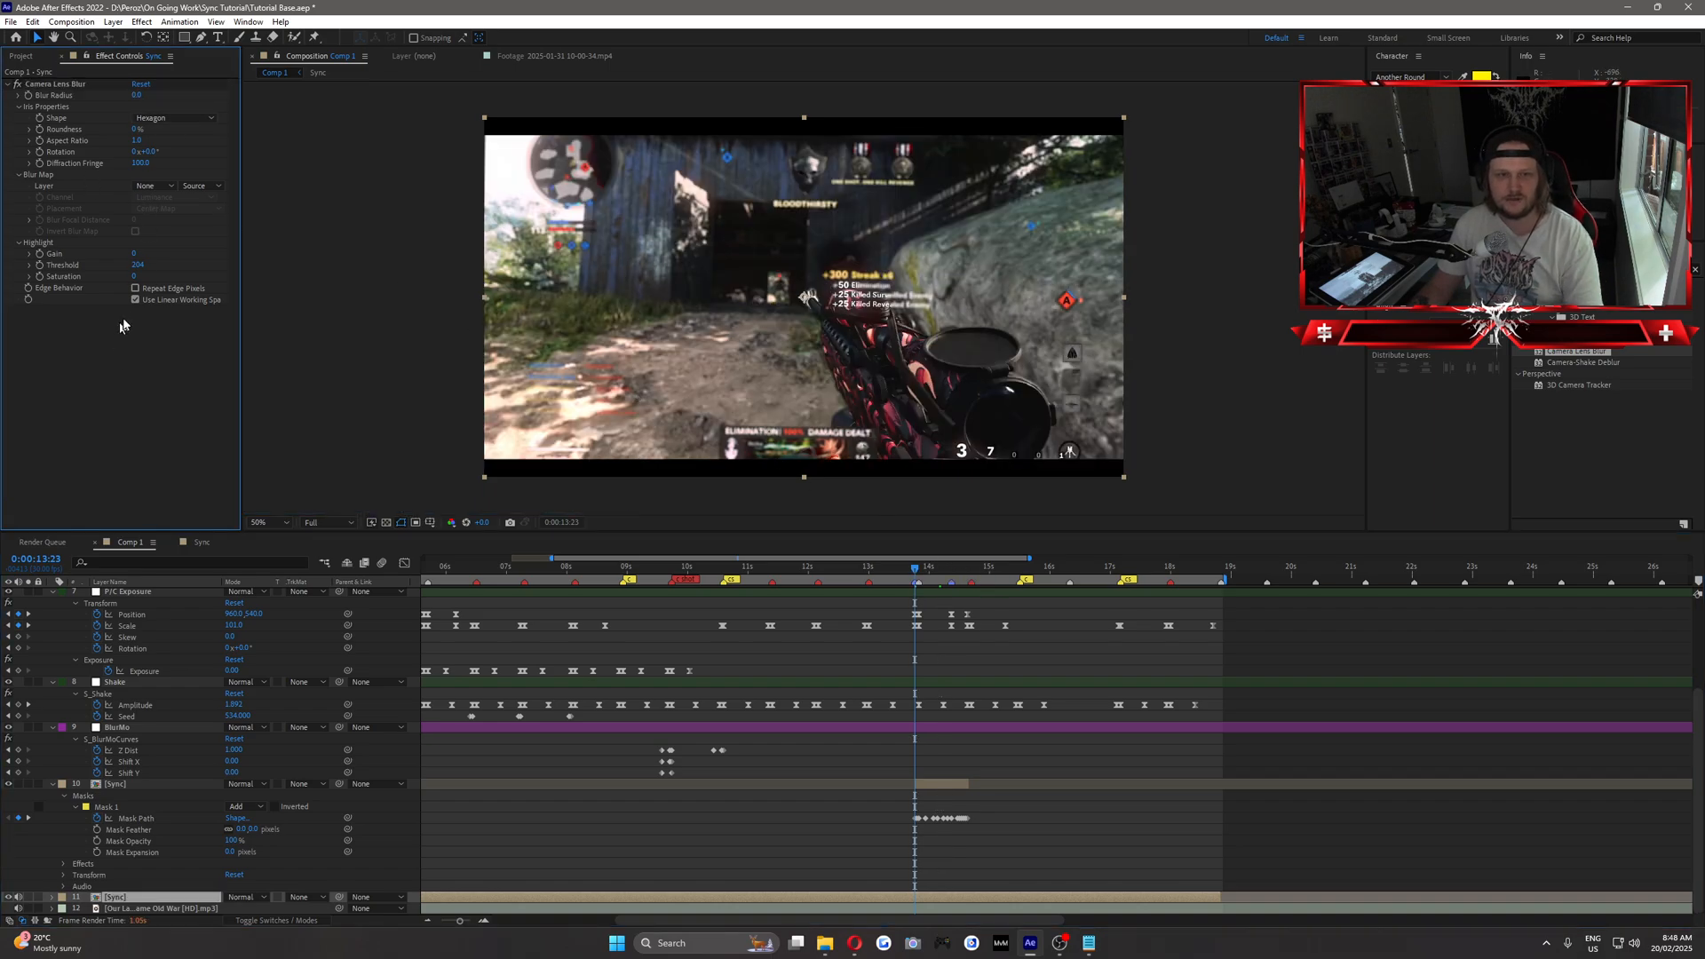
pyautogui.click(135, 288)
pyautogui.click(206, 362)
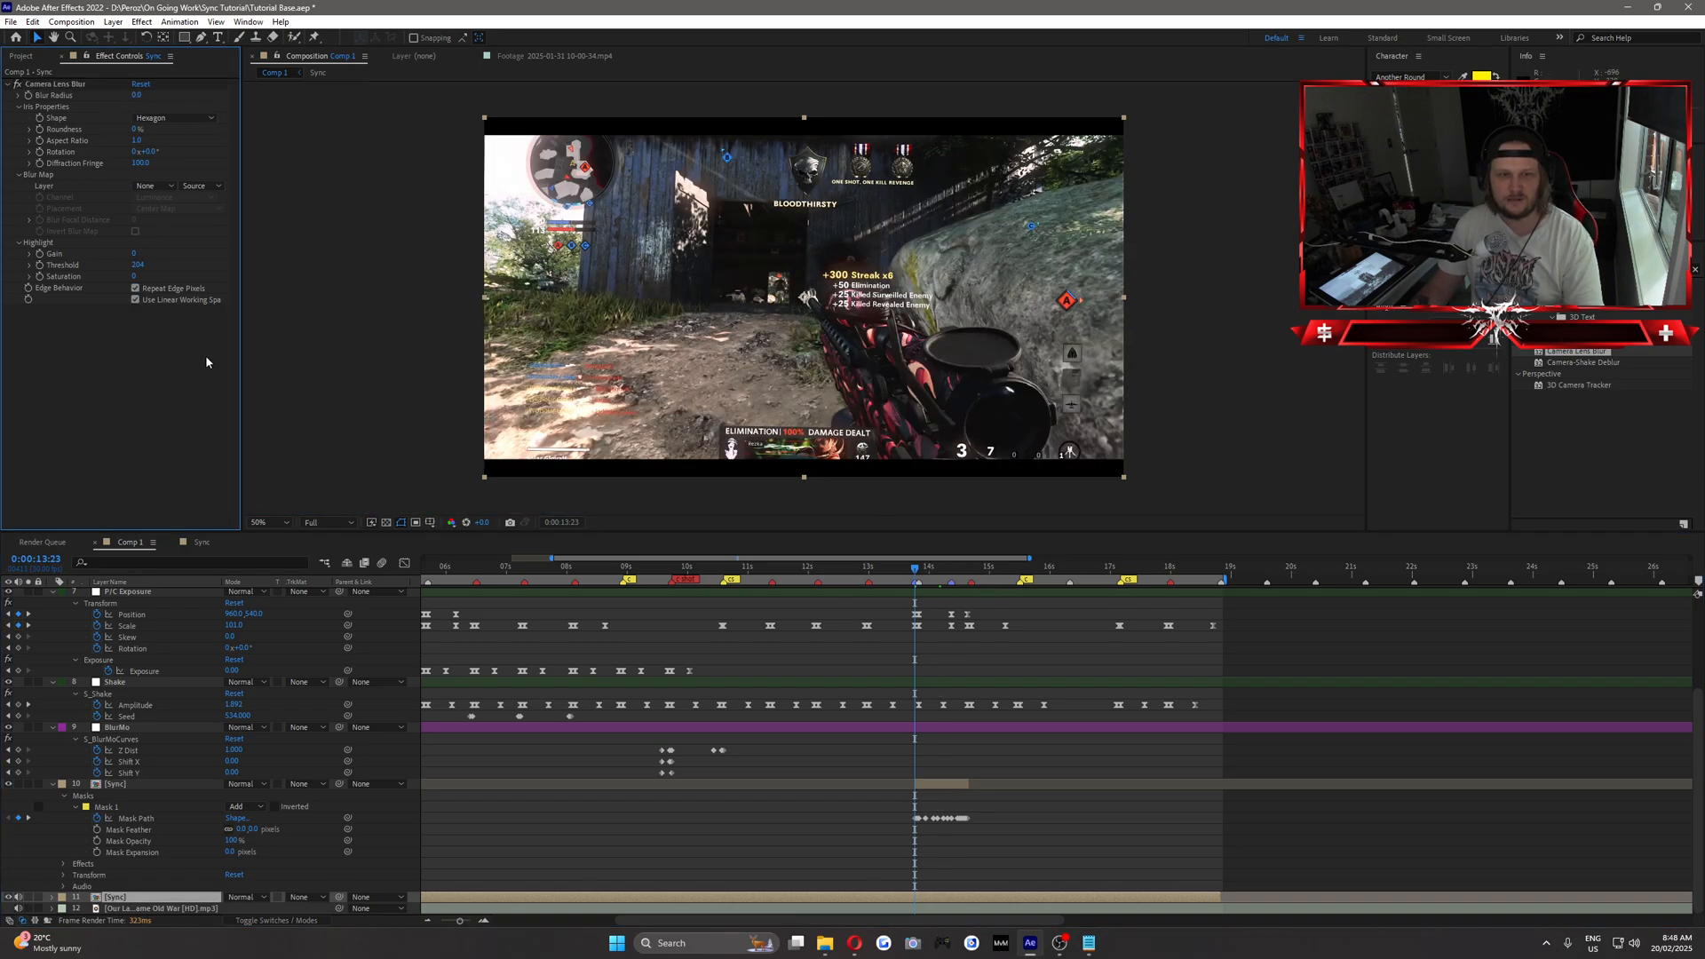
# Start keyframing Blur Radius at 0:00:13:23 and set it to 8 at 0:00:13:26.
pyautogui.click(29, 104)
pyautogui.press('pagedown')
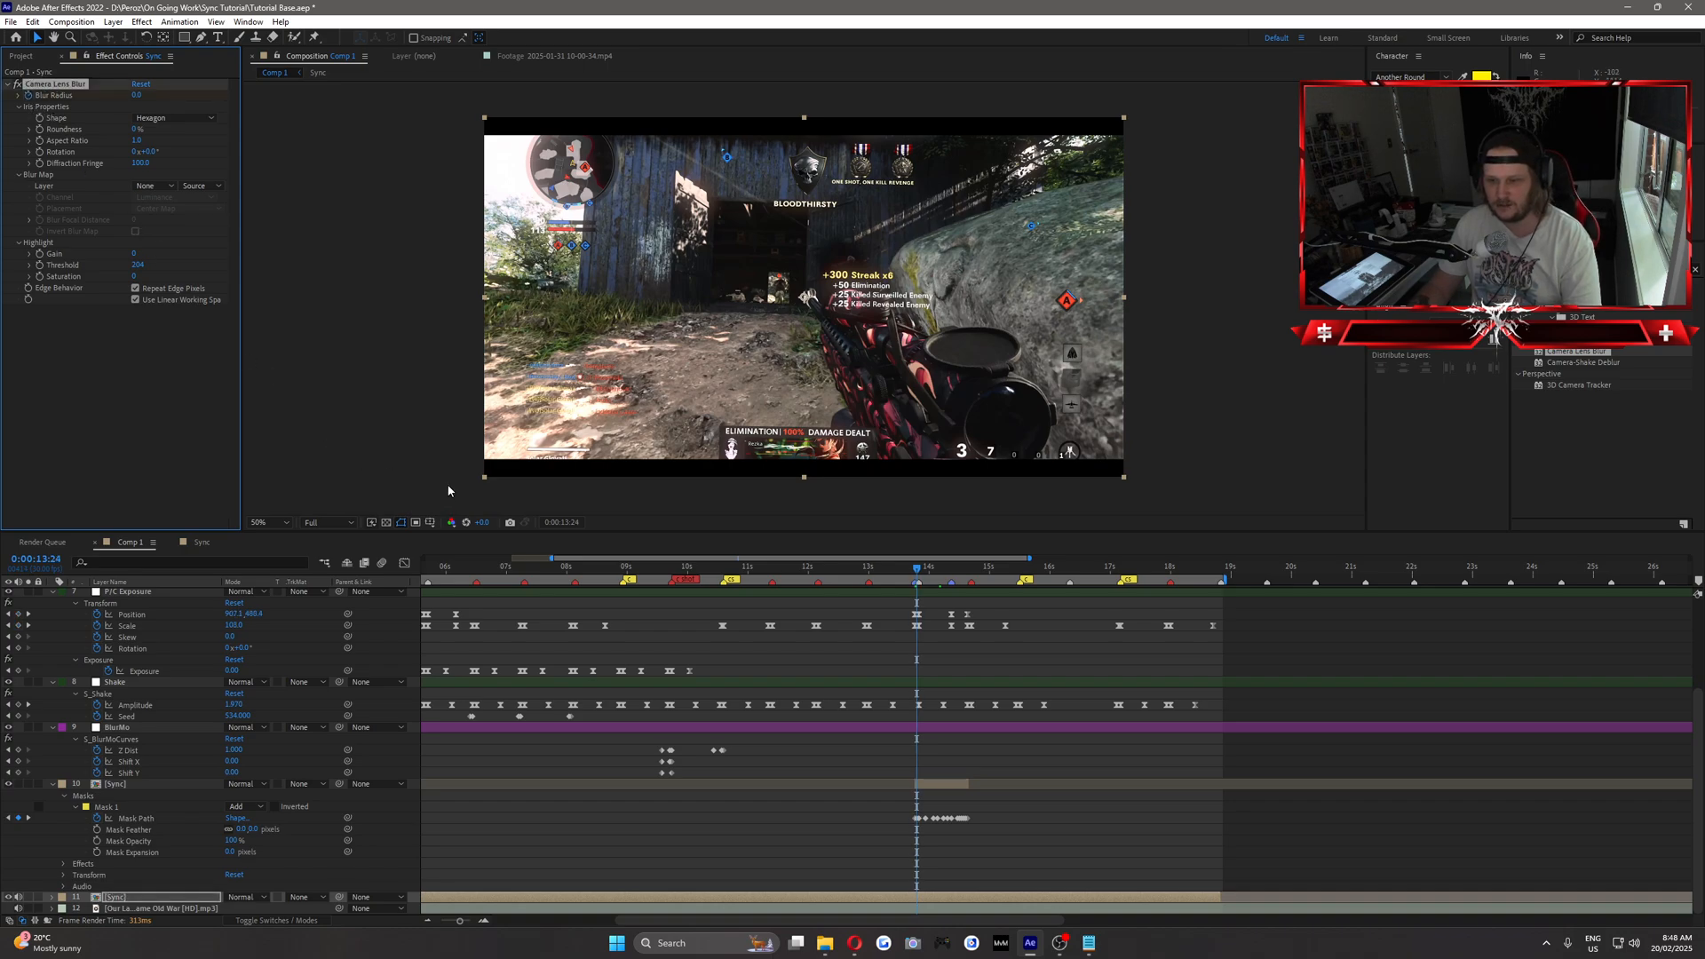
pyautogui.press('pagedown')
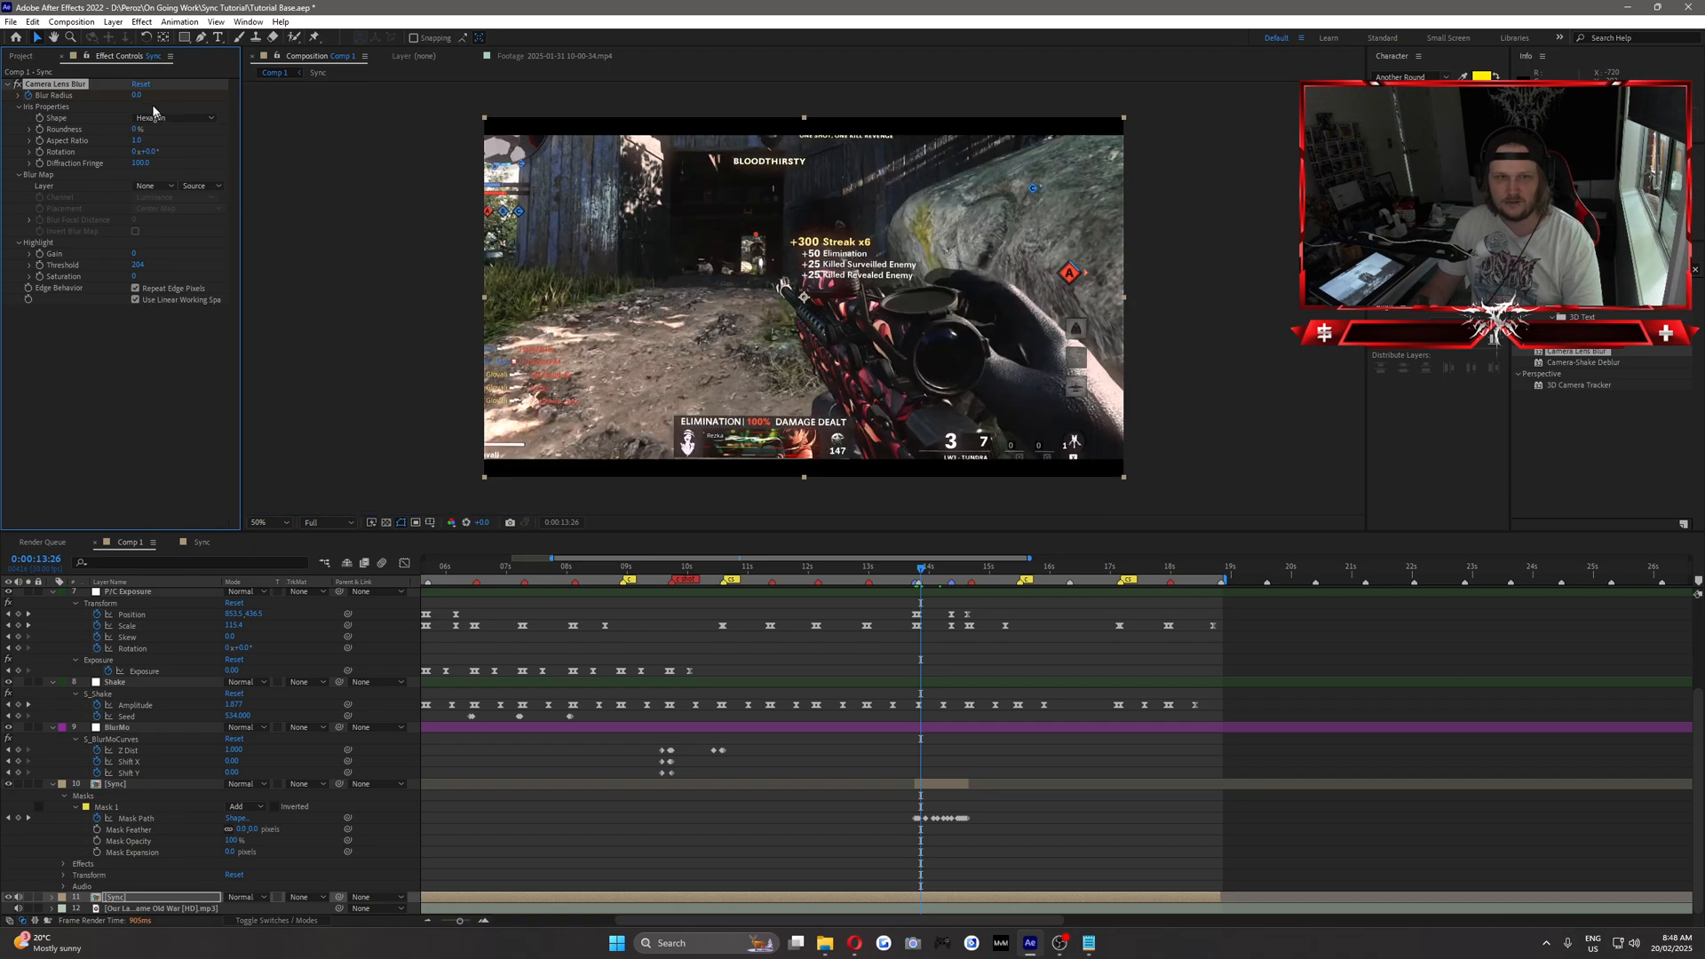
pyautogui.write('8')
pyautogui.press('Return')
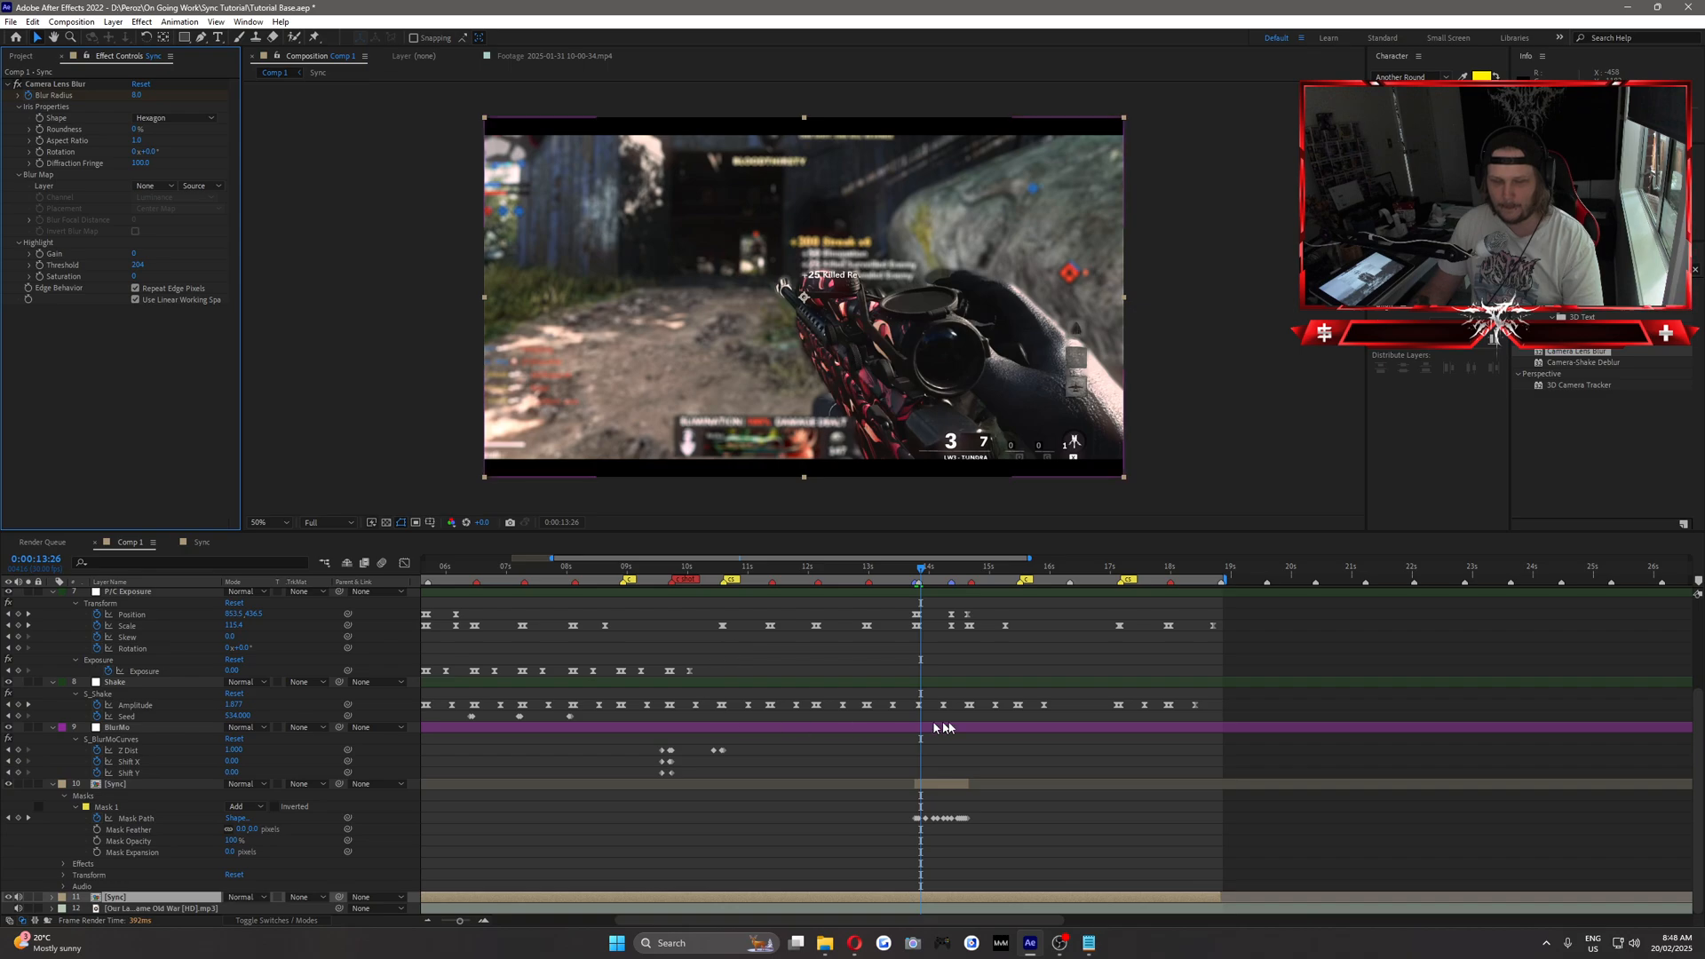
# Shift the second Blur Radius keyframe to 0:00:14:00 and add a keyframe with a value of 10 at 0:00:14:11.
pyautogui.press('u')
pyautogui.scroll(-1, 1008, 744)
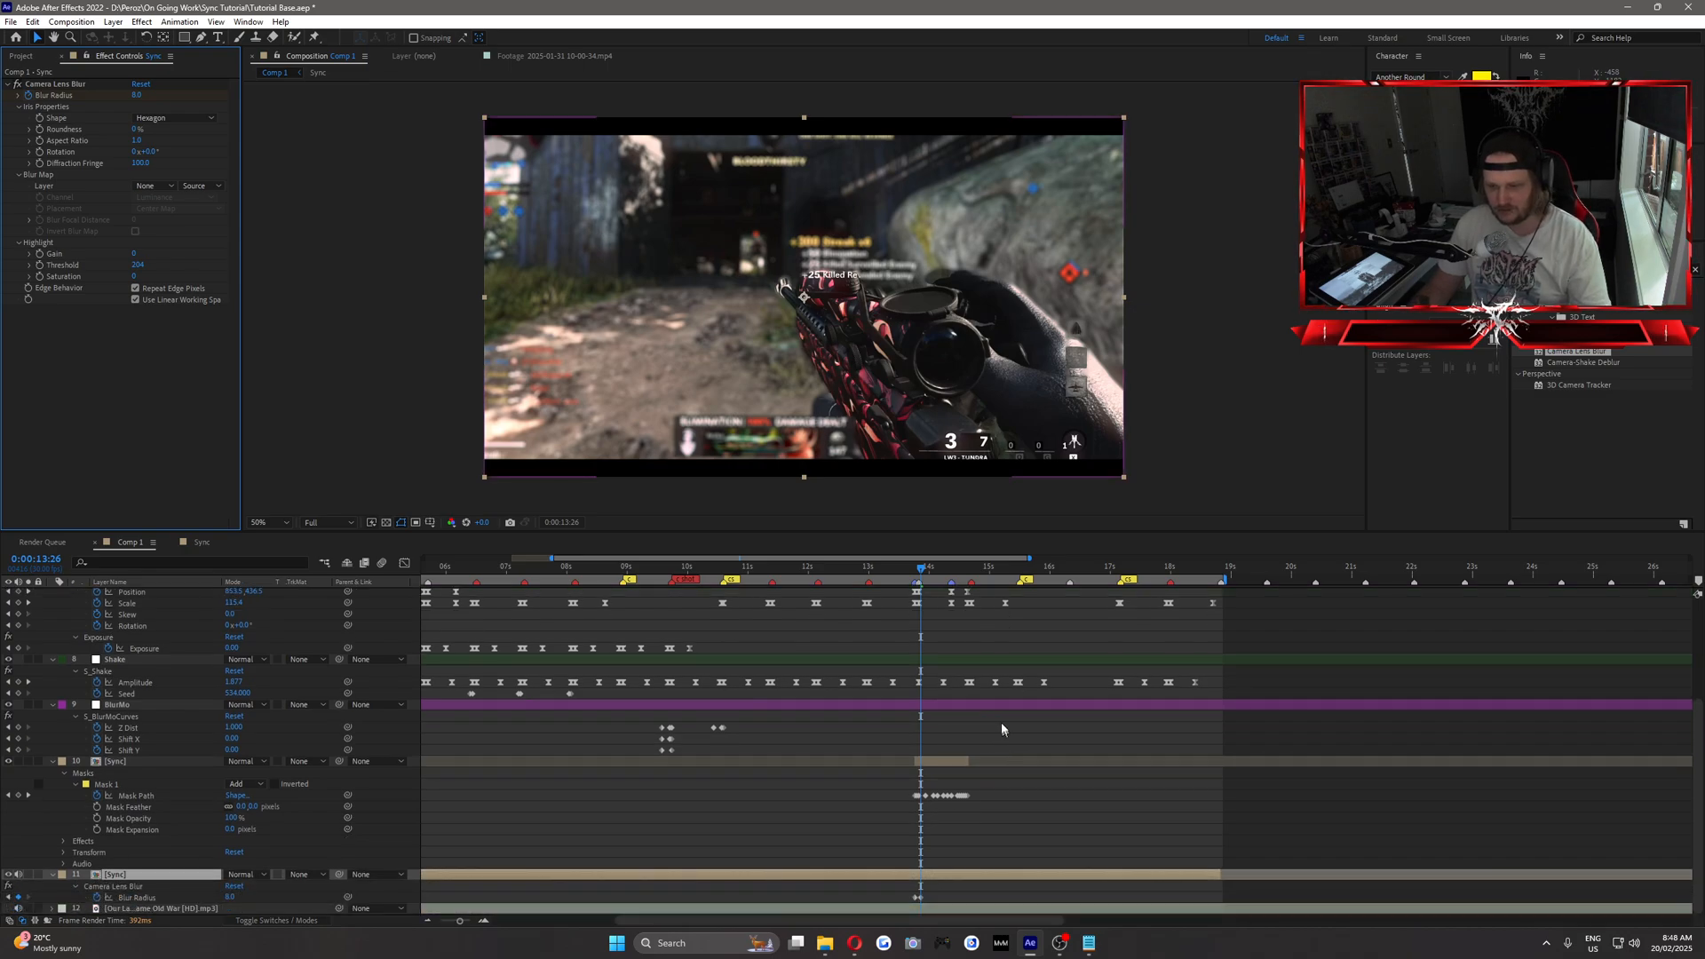
pyautogui.moveTo(923, 573); pyautogui.dragTo(951, 568)
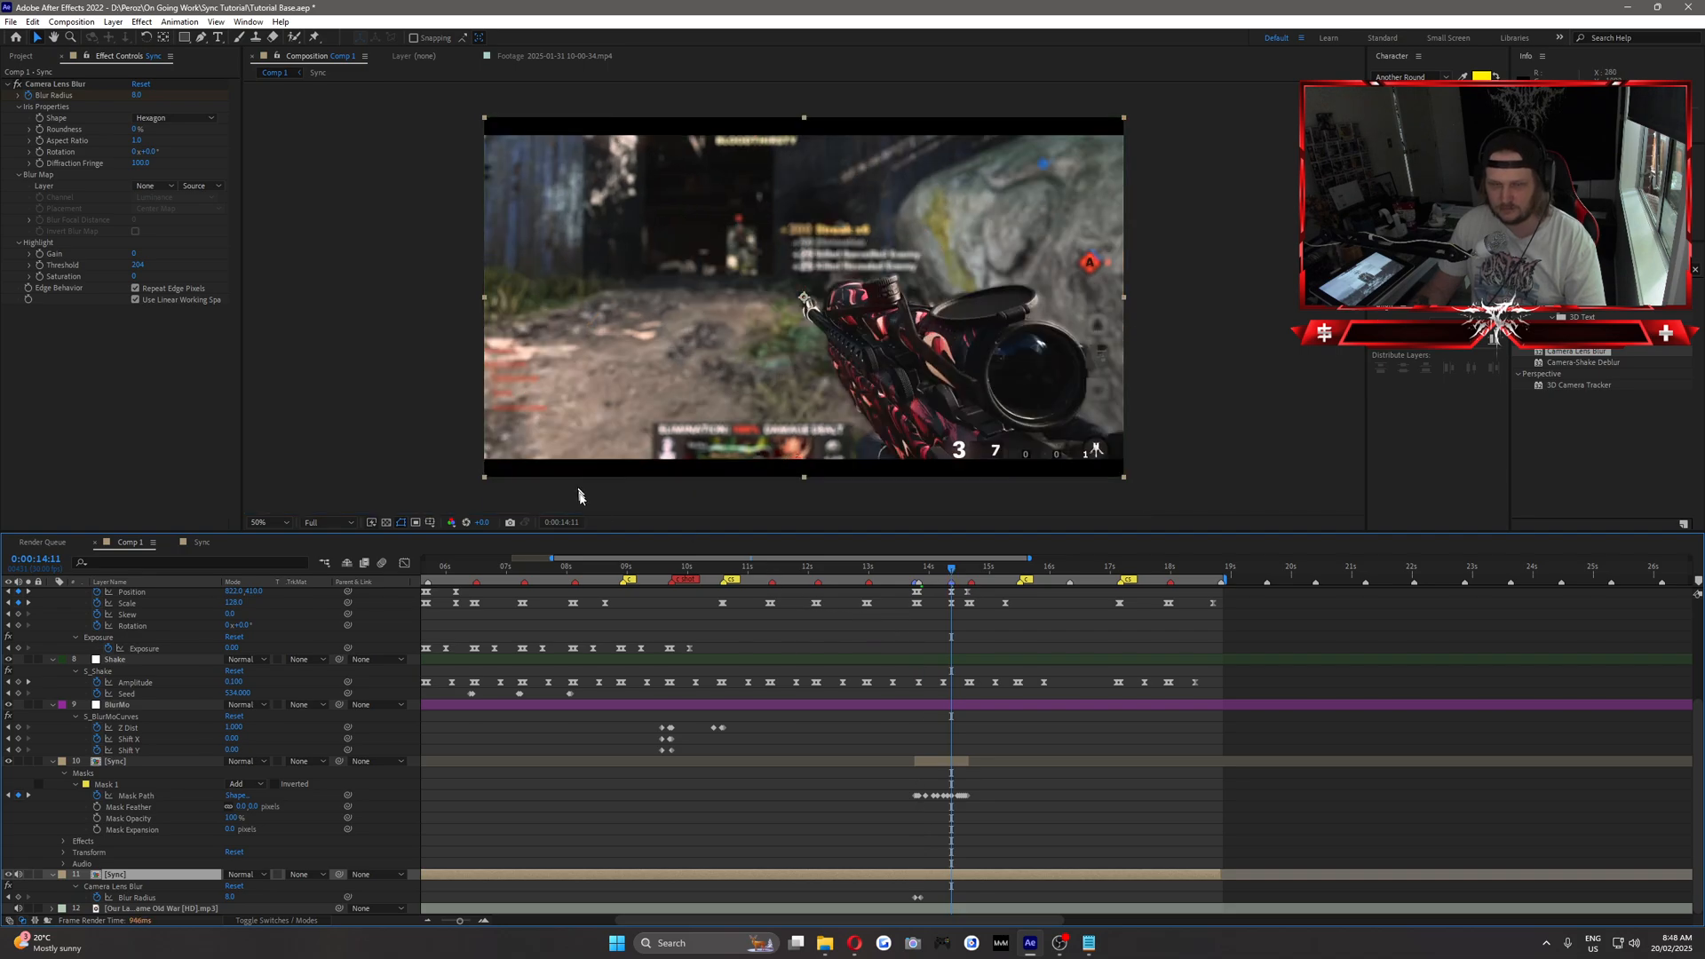
pyautogui.click(921, 900)
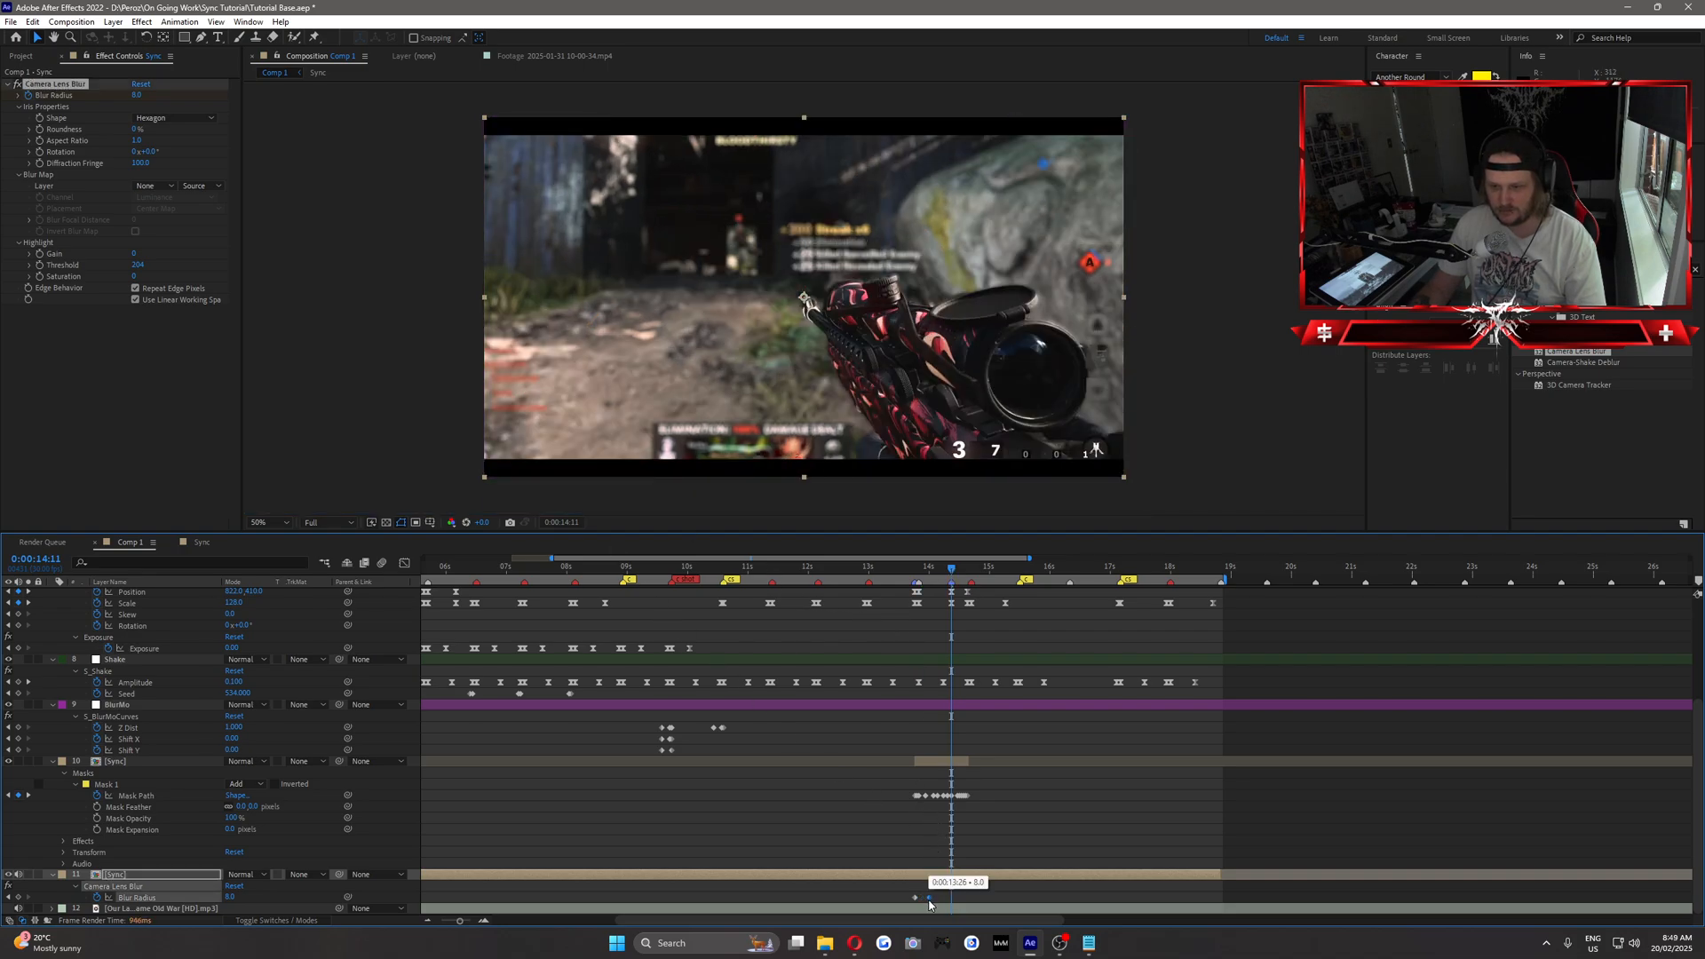
pyautogui.moveTo(923, 573); pyautogui.dragTo(951, 573)
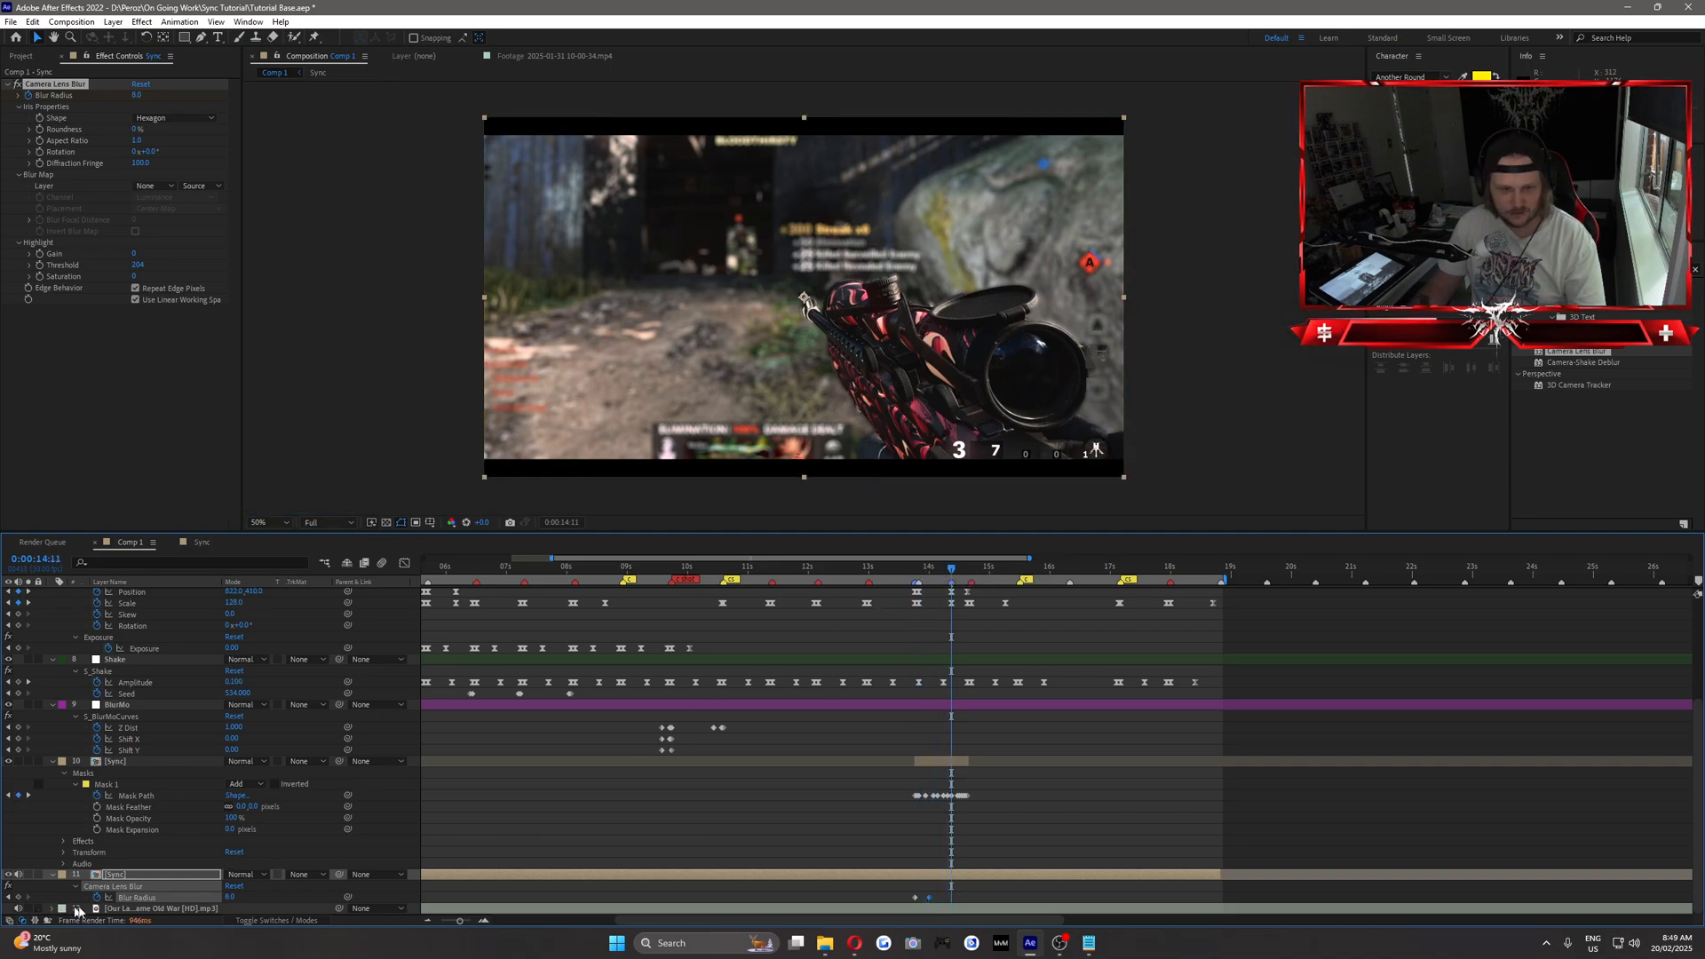
pyautogui.press('Return')
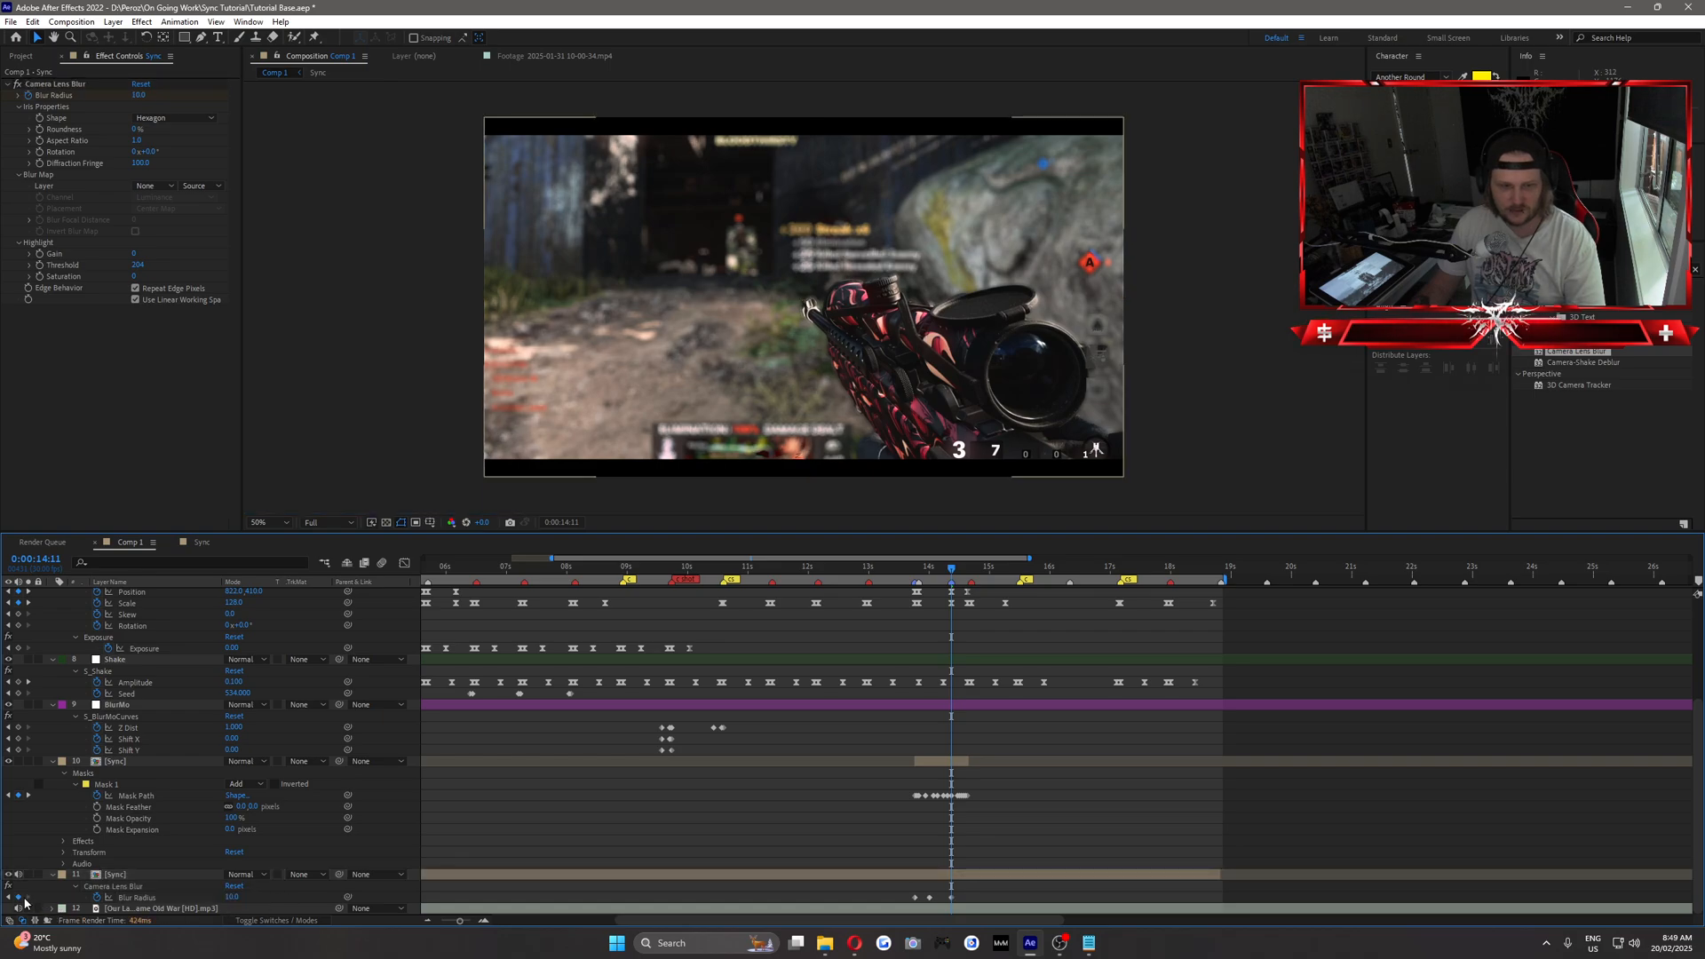
# Keyframe the lower Sync layer's Blur Radius at 0 at 0:00:14:19.
pyautogui.moveTo(961, 568); pyautogui.dragTo(968, 573)
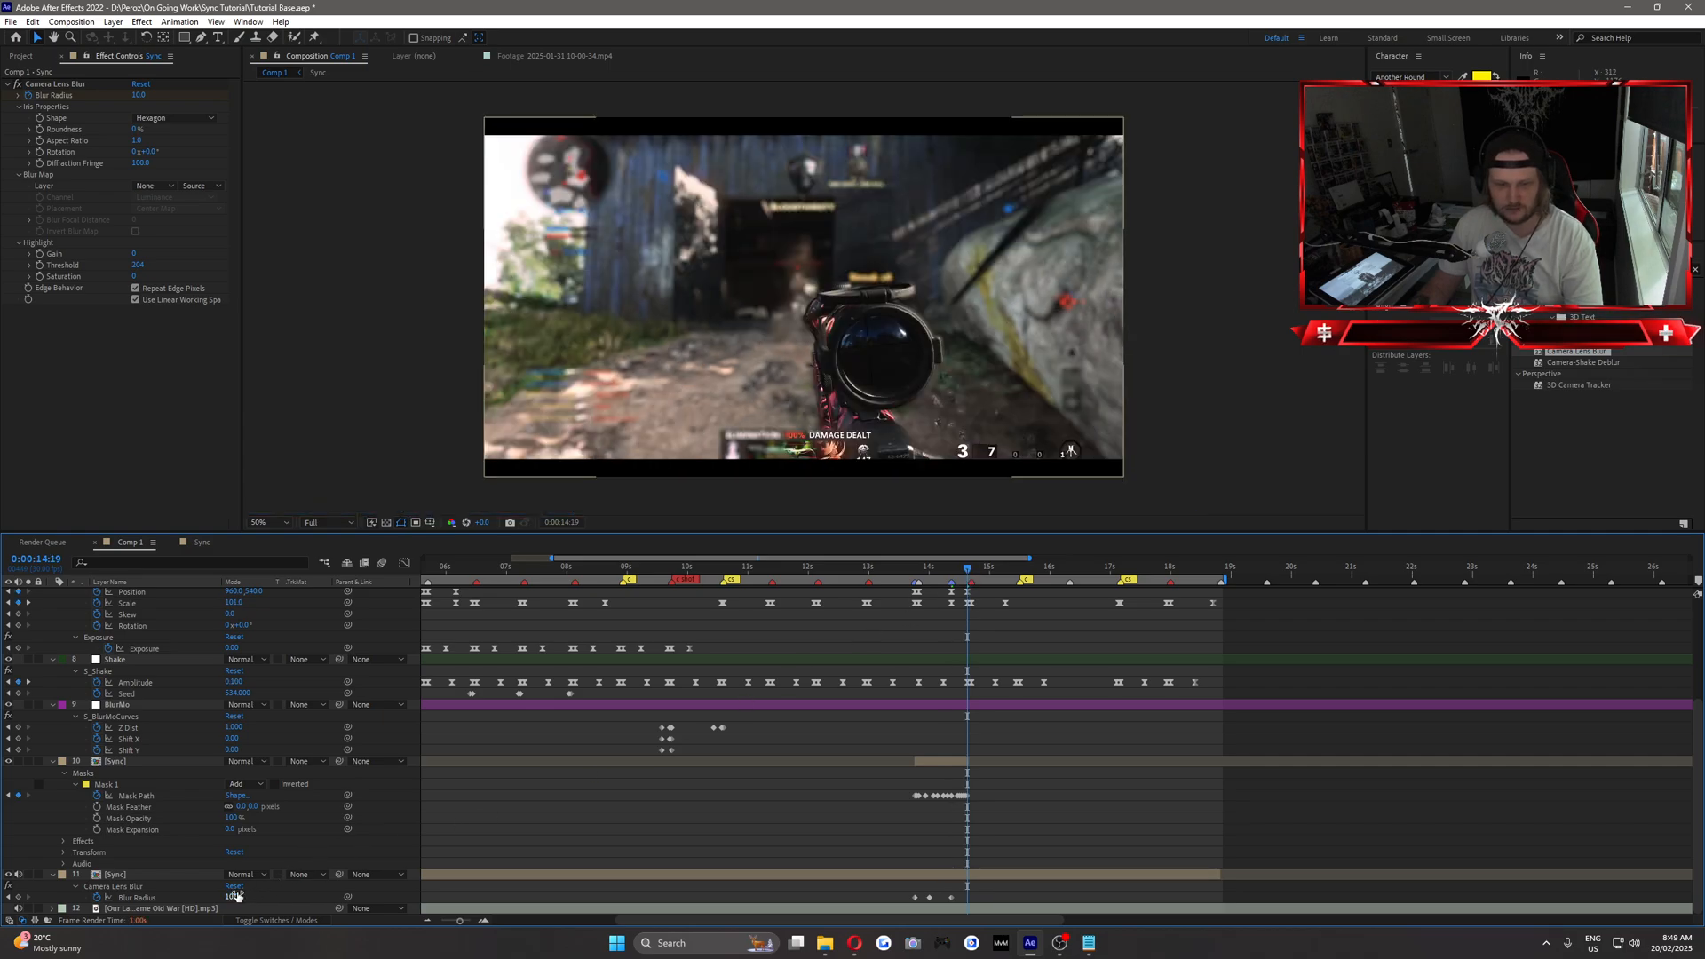
pyautogui.click(236, 897)
pyautogui.write('0')
pyautogui.press('Return')
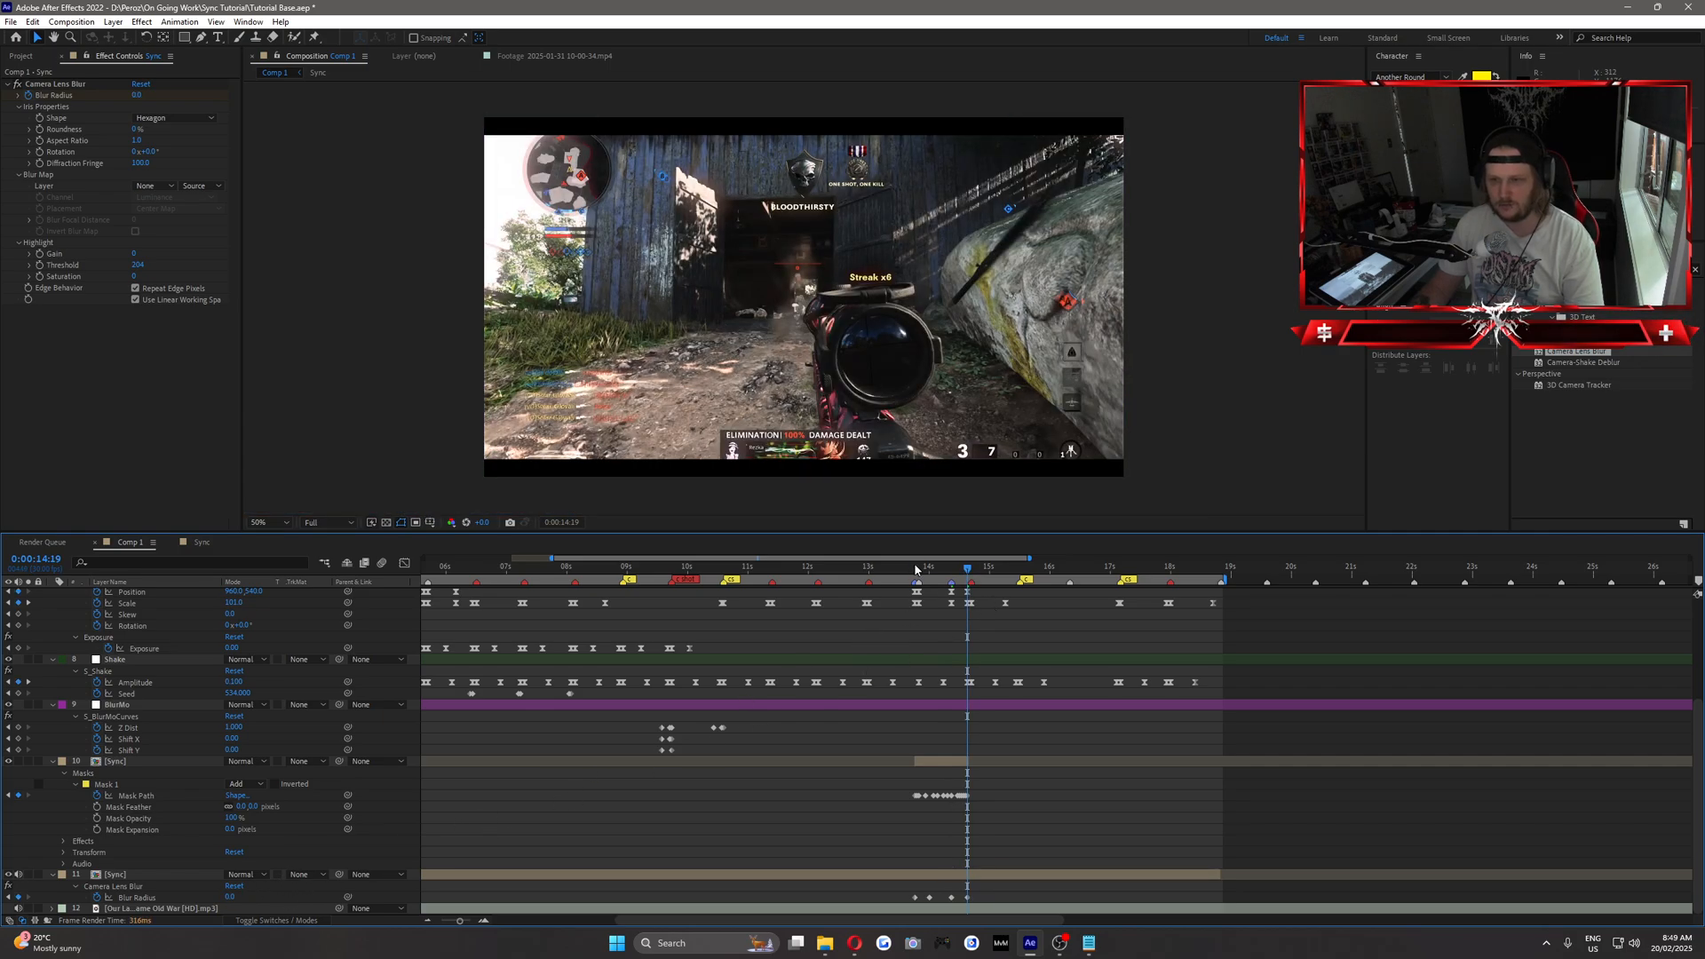
# Change the Blur Radius keyframes to 5 at 0:00:14:00 and 7 at 0:00:14:11, and check the blur between them.
pyautogui.moveTo(915, 569)
pyautogui.mouseDown()
pyautogui.moveTo(957, 586)
pyautogui.moveTo(930, 585)
pyautogui.mouseUp()
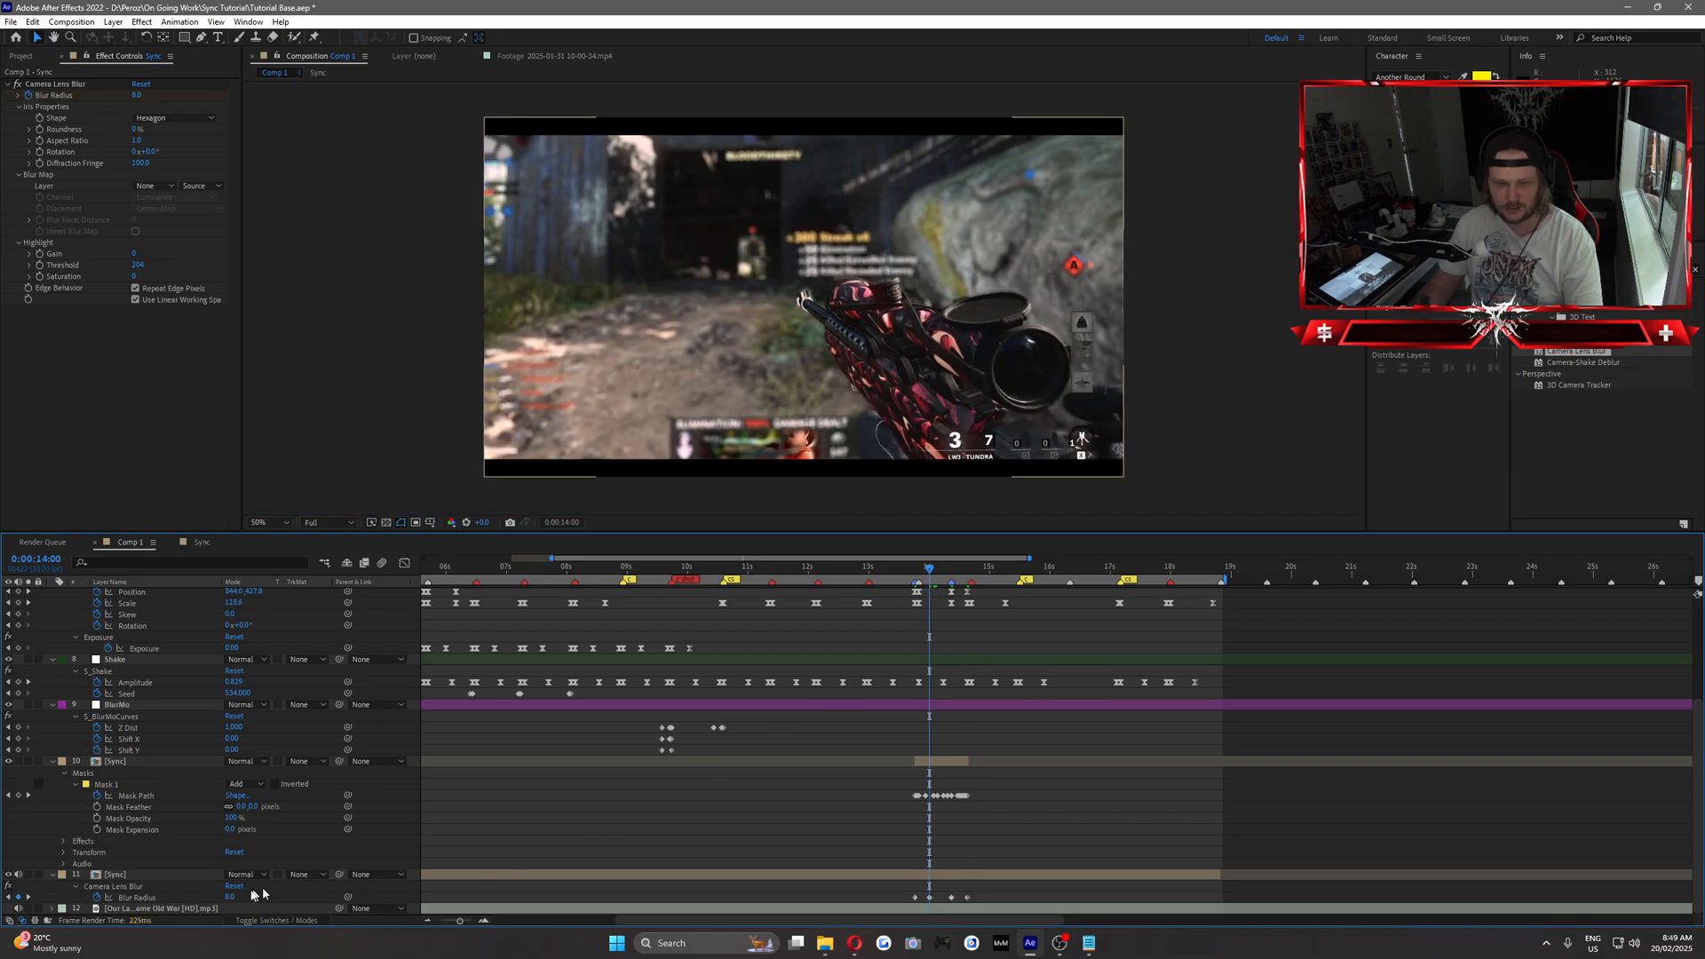
pyautogui.click(952, 571)
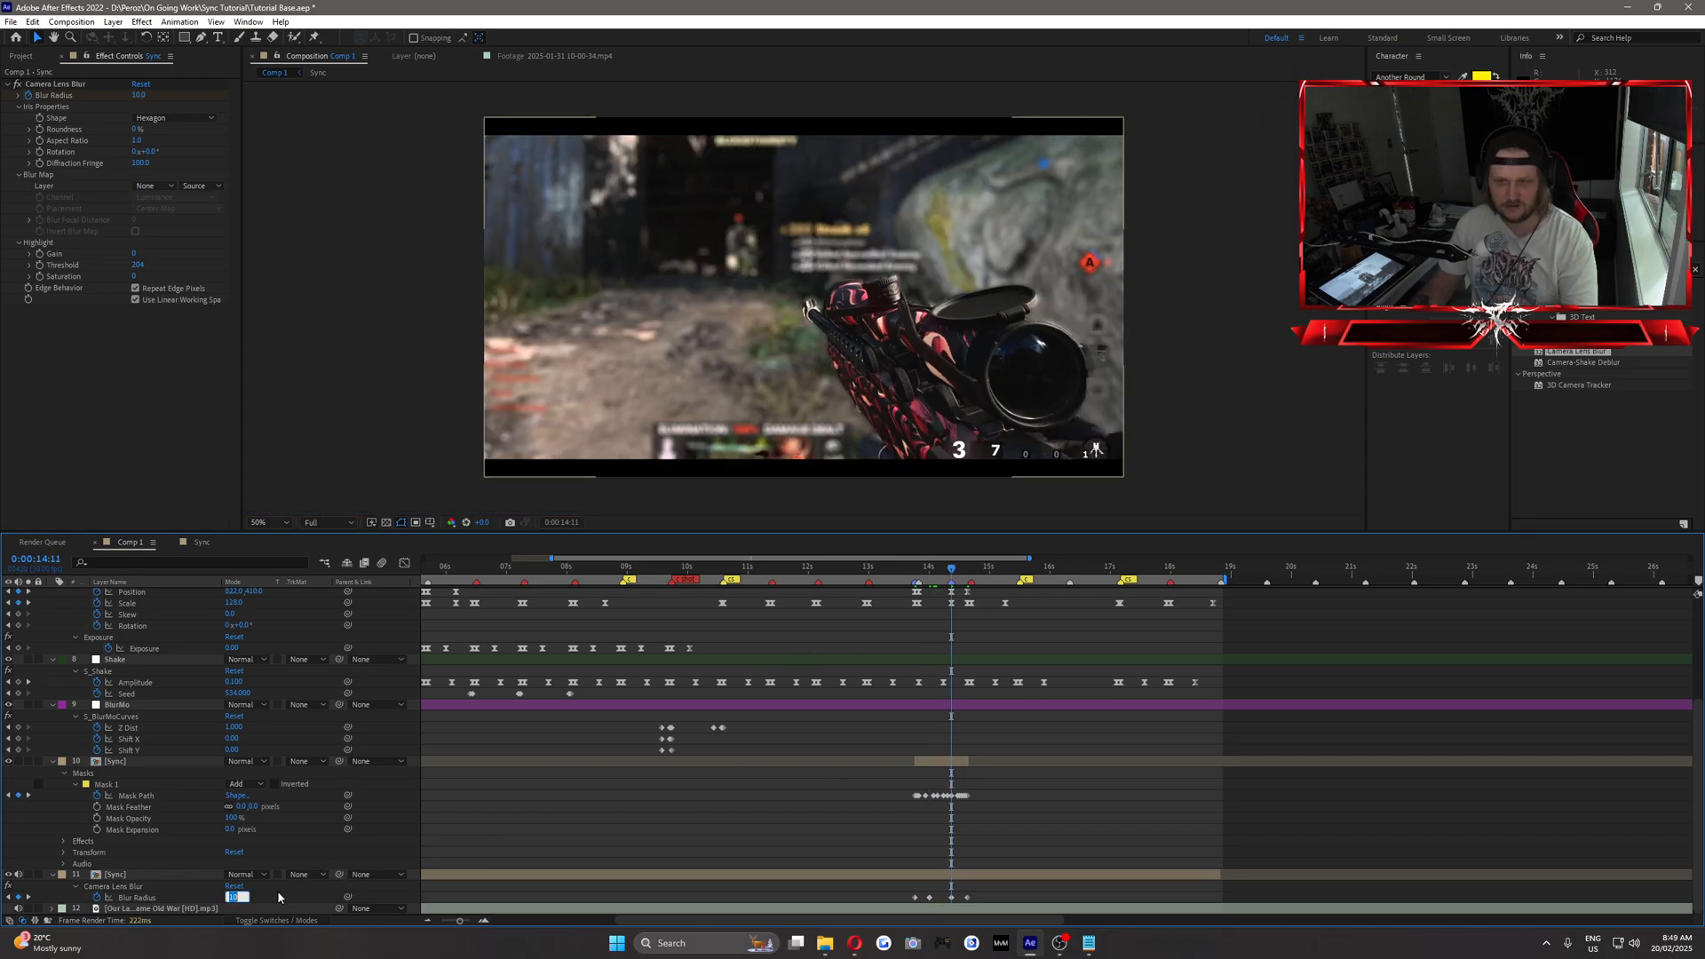
pyautogui.click(233, 897)
pyautogui.write('7.')
pyautogui.press('Return')
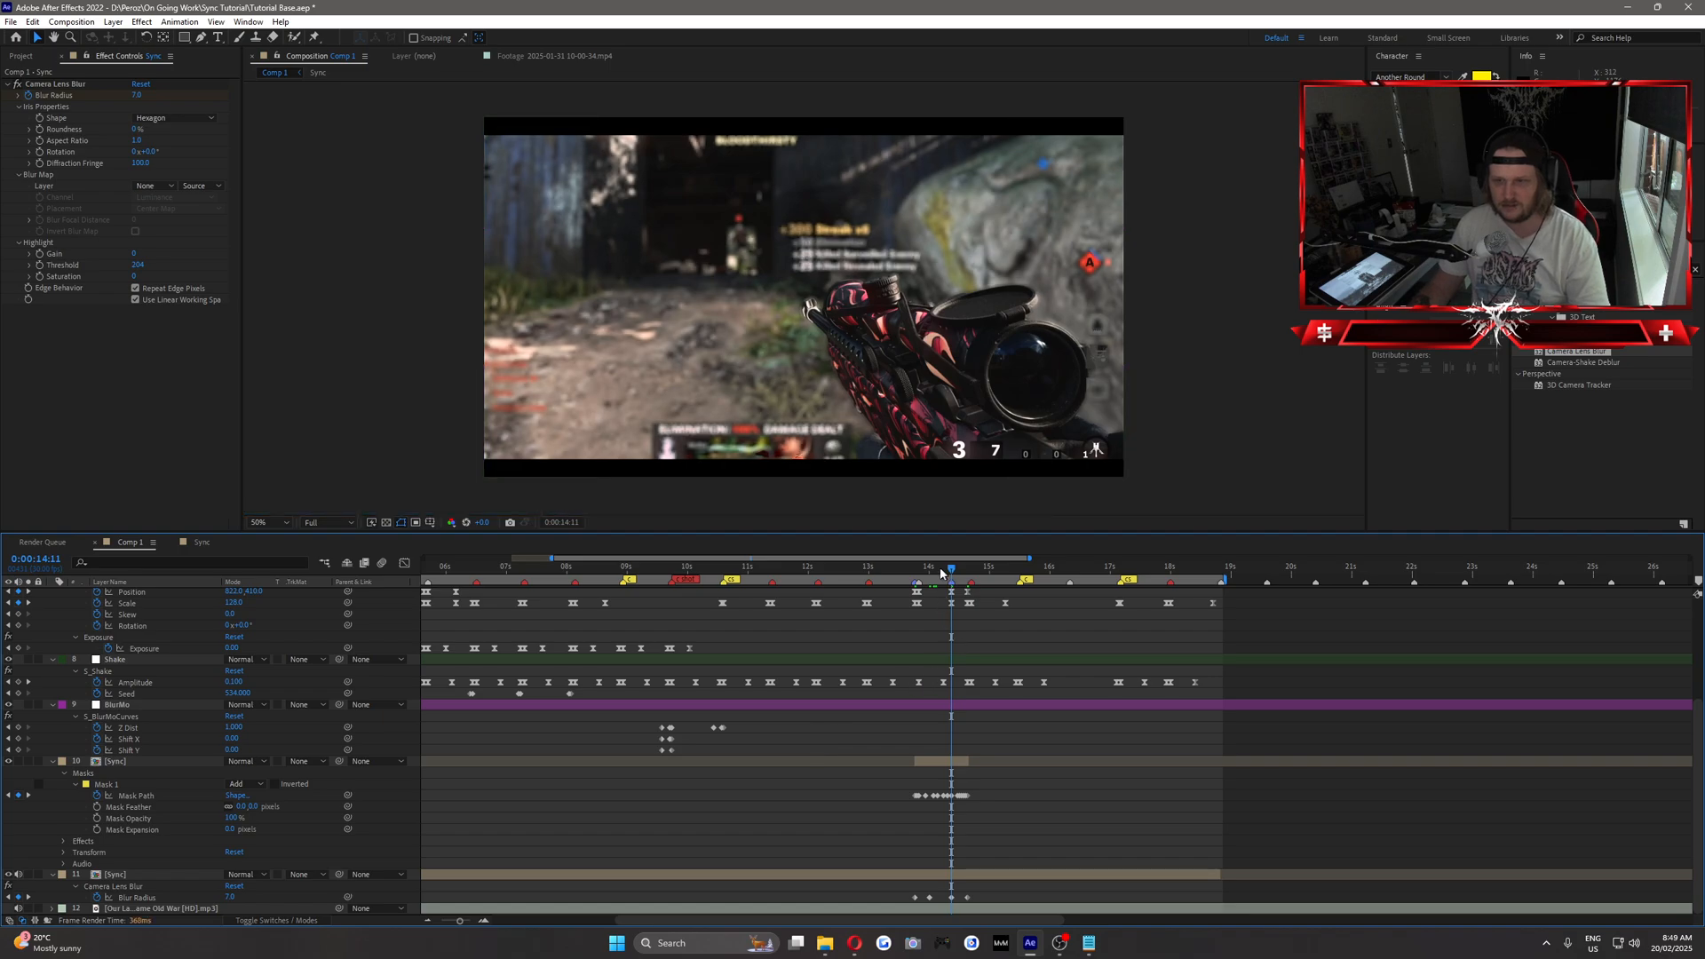
pyautogui.moveTo(930, 571)
pyautogui.mouseDown()
pyautogui.moveTo(908, 571)
pyautogui.moveTo(941, 578)
pyautogui.mouseUp()
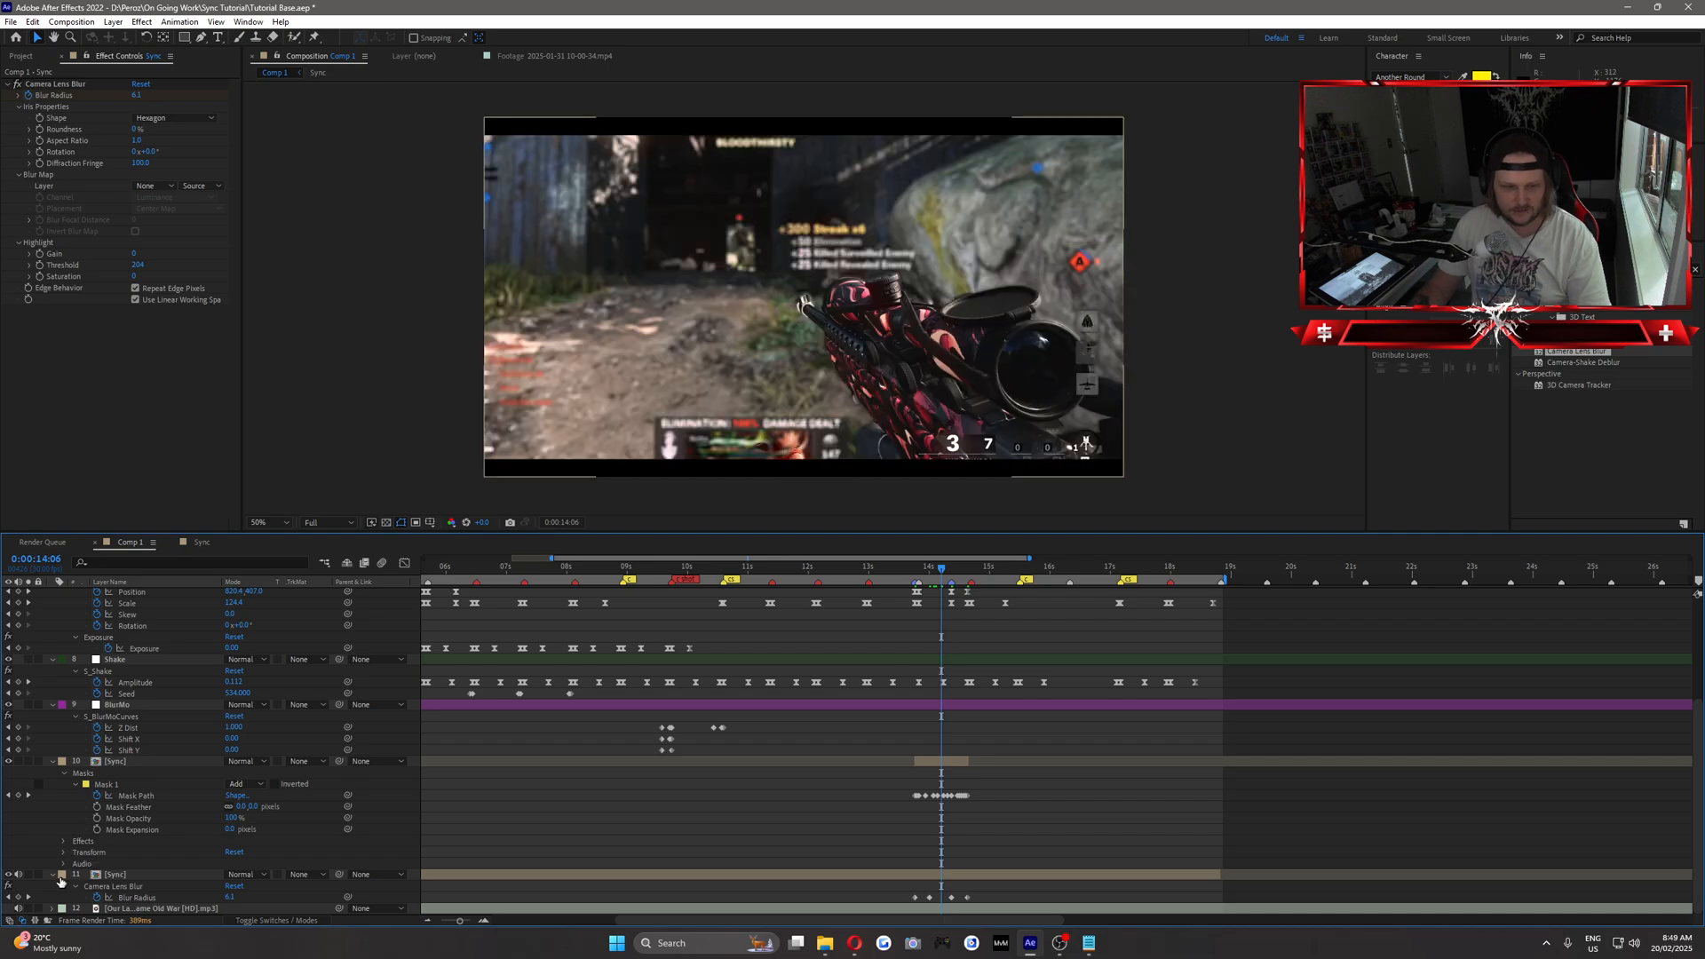
# Collapse the properties of both Sync layers in the timeline and save the project.
pyautogui.click(53, 762)
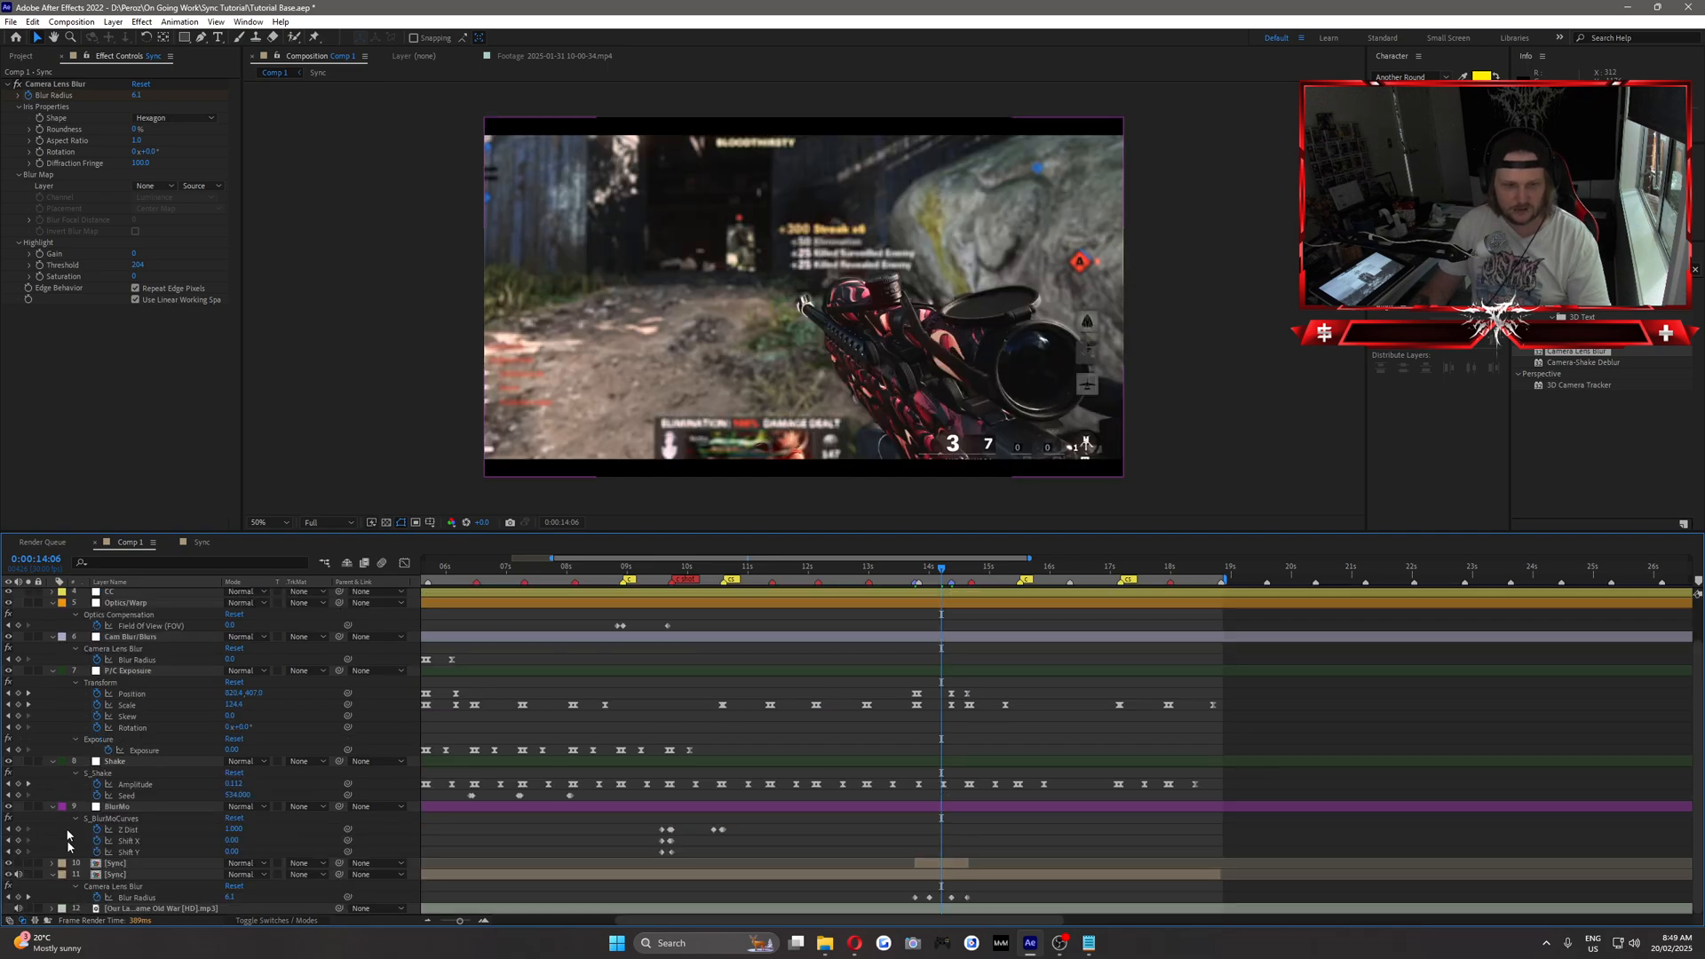
pyautogui.click(53, 875)
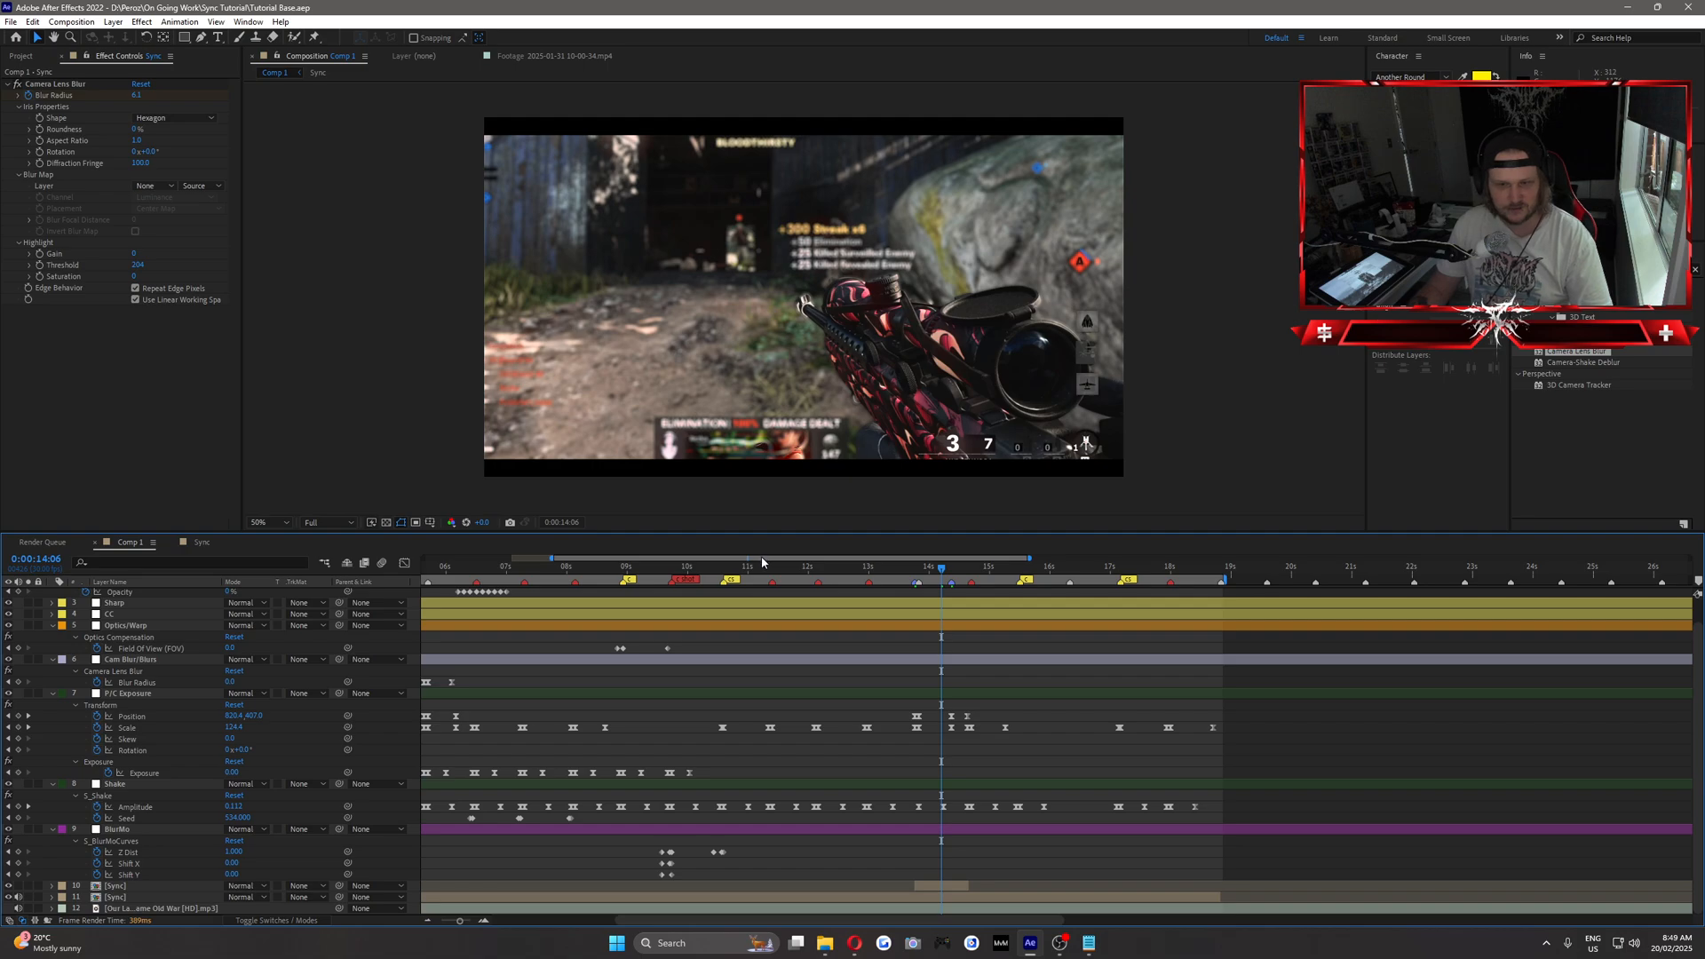
# Set the composition's preview resolution to Half and preview the montage from 0:00:09:22.
pyautogui.moveTo(762, 563); pyautogui.dragTo(1035, 577)
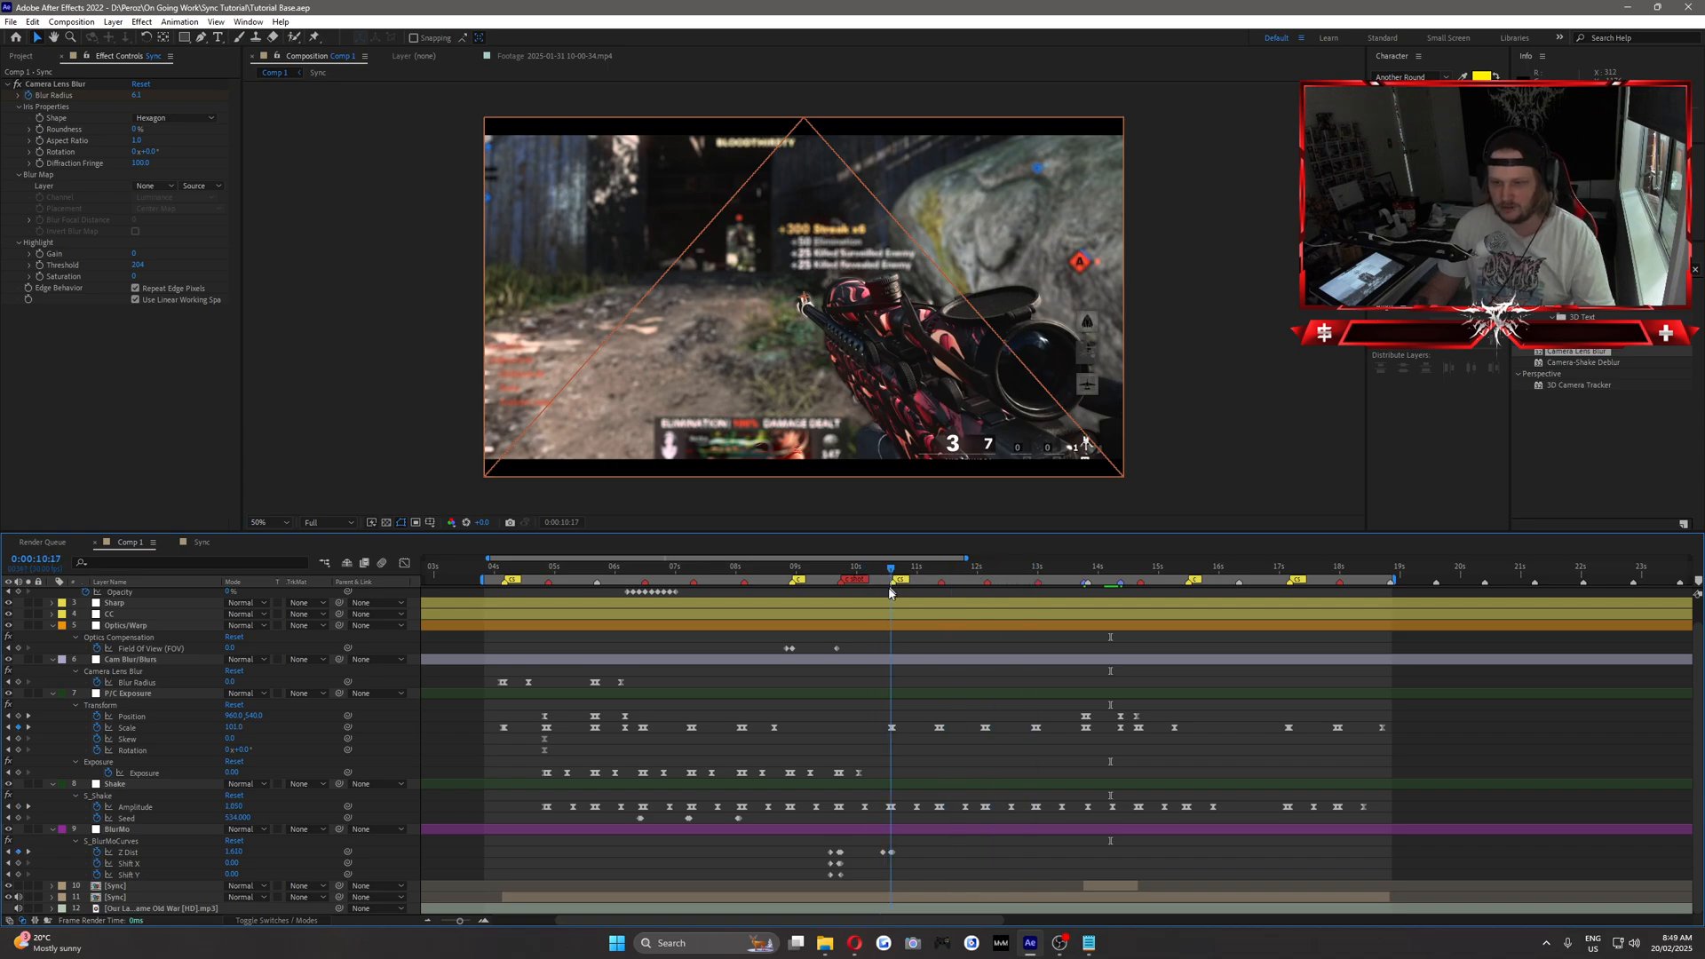
pyautogui.moveTo(896, 603); pyautogui.dragTo(842, 600)
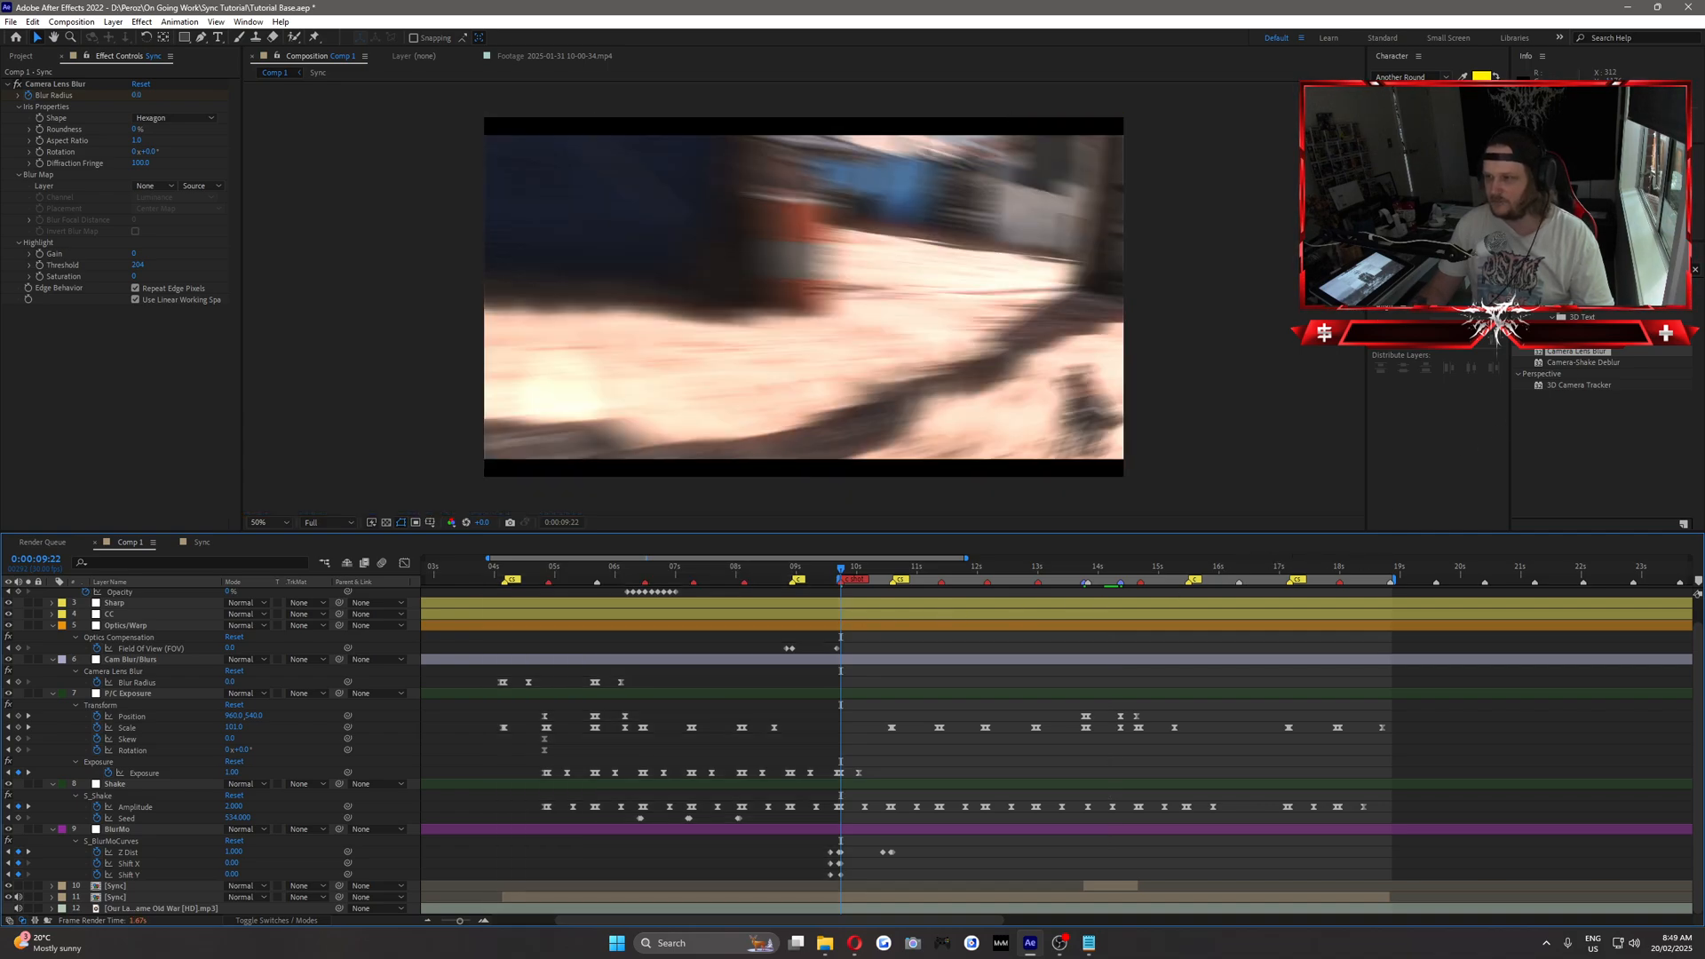
pyautogui.click(325, 524)
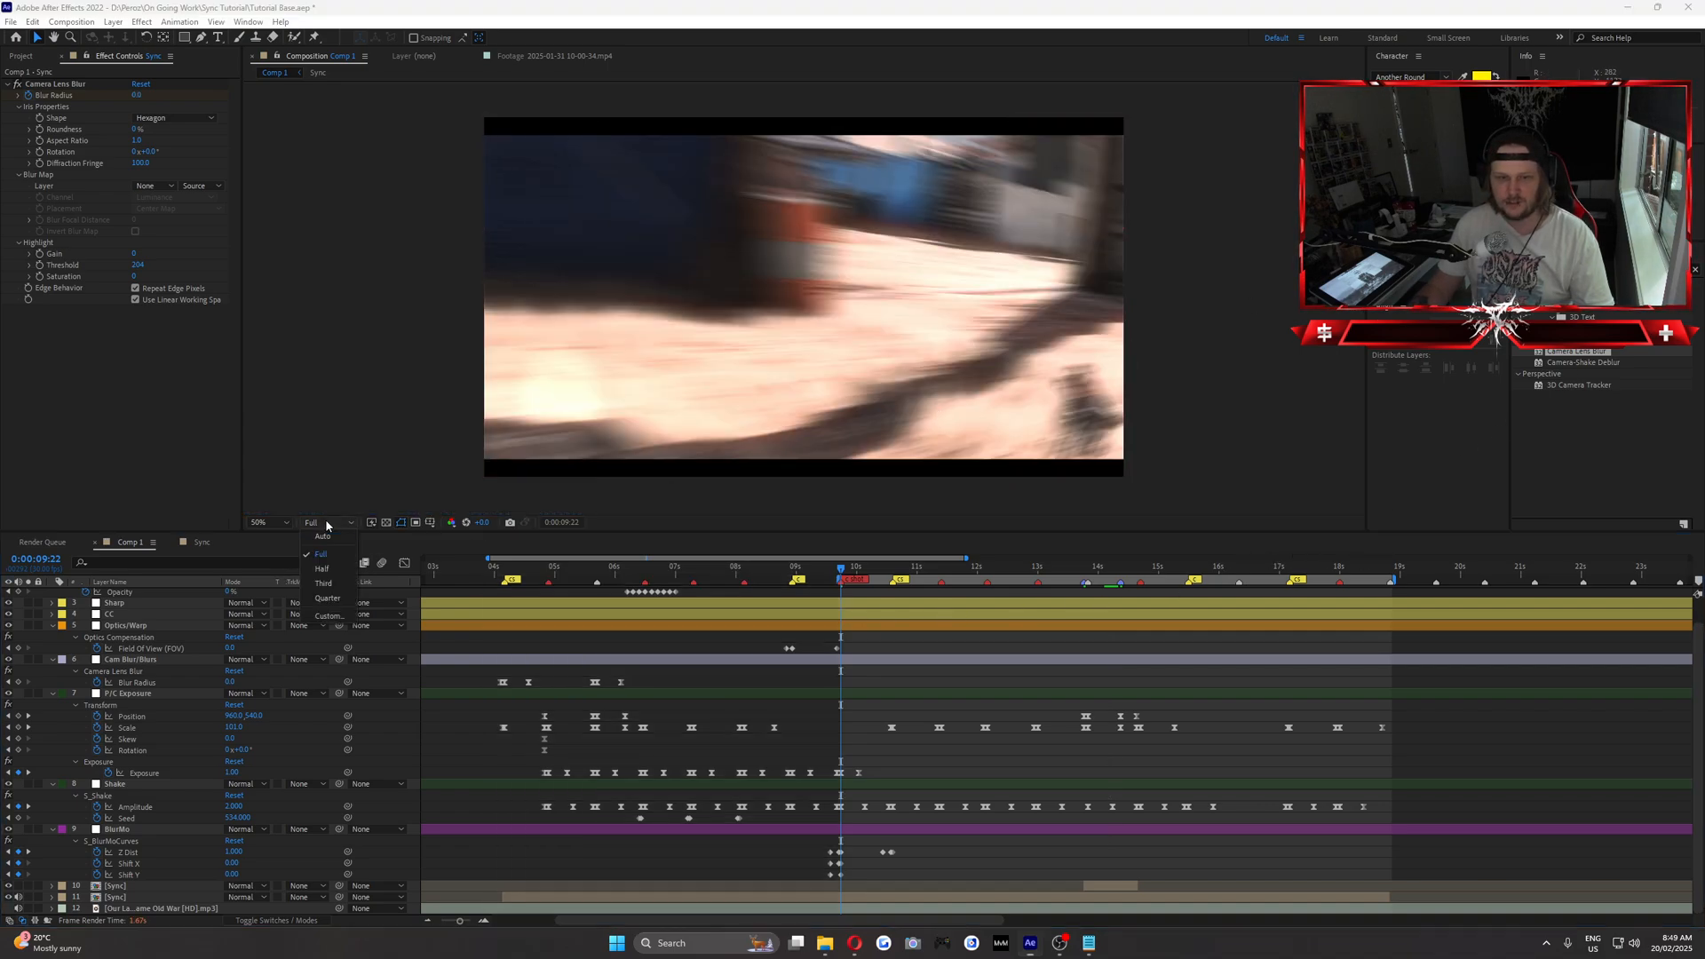
pyautogui.click(338, 568)
pyautogui.click(900, 652)
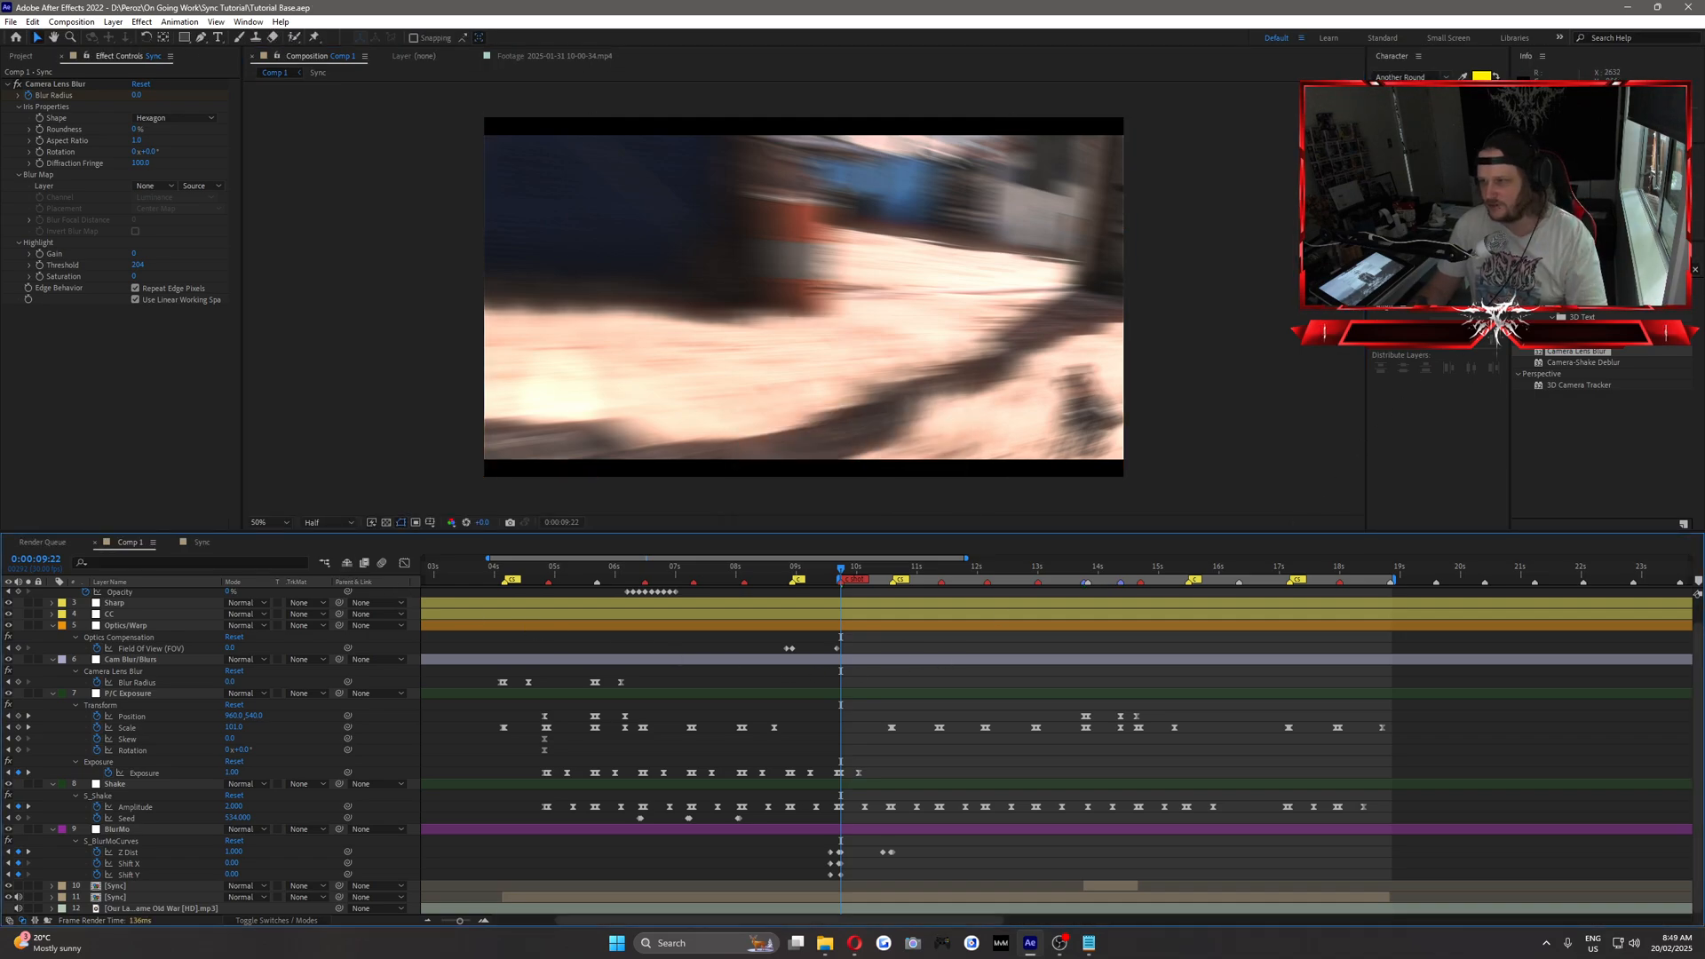
pyautogui.press('space')
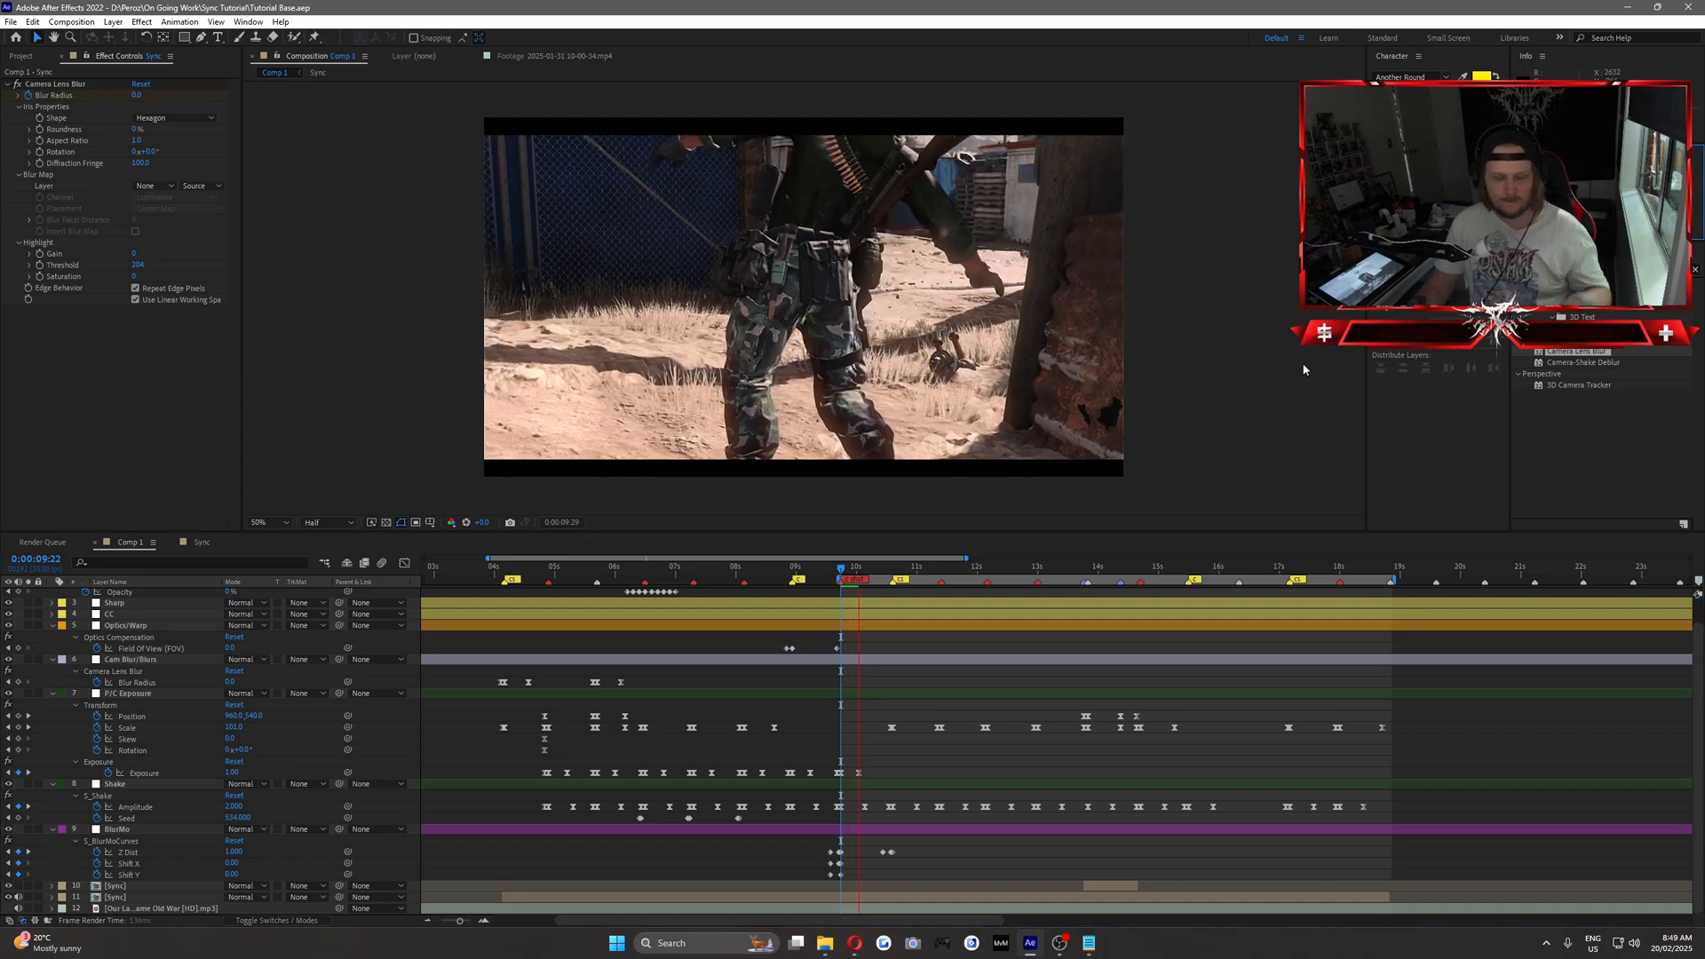
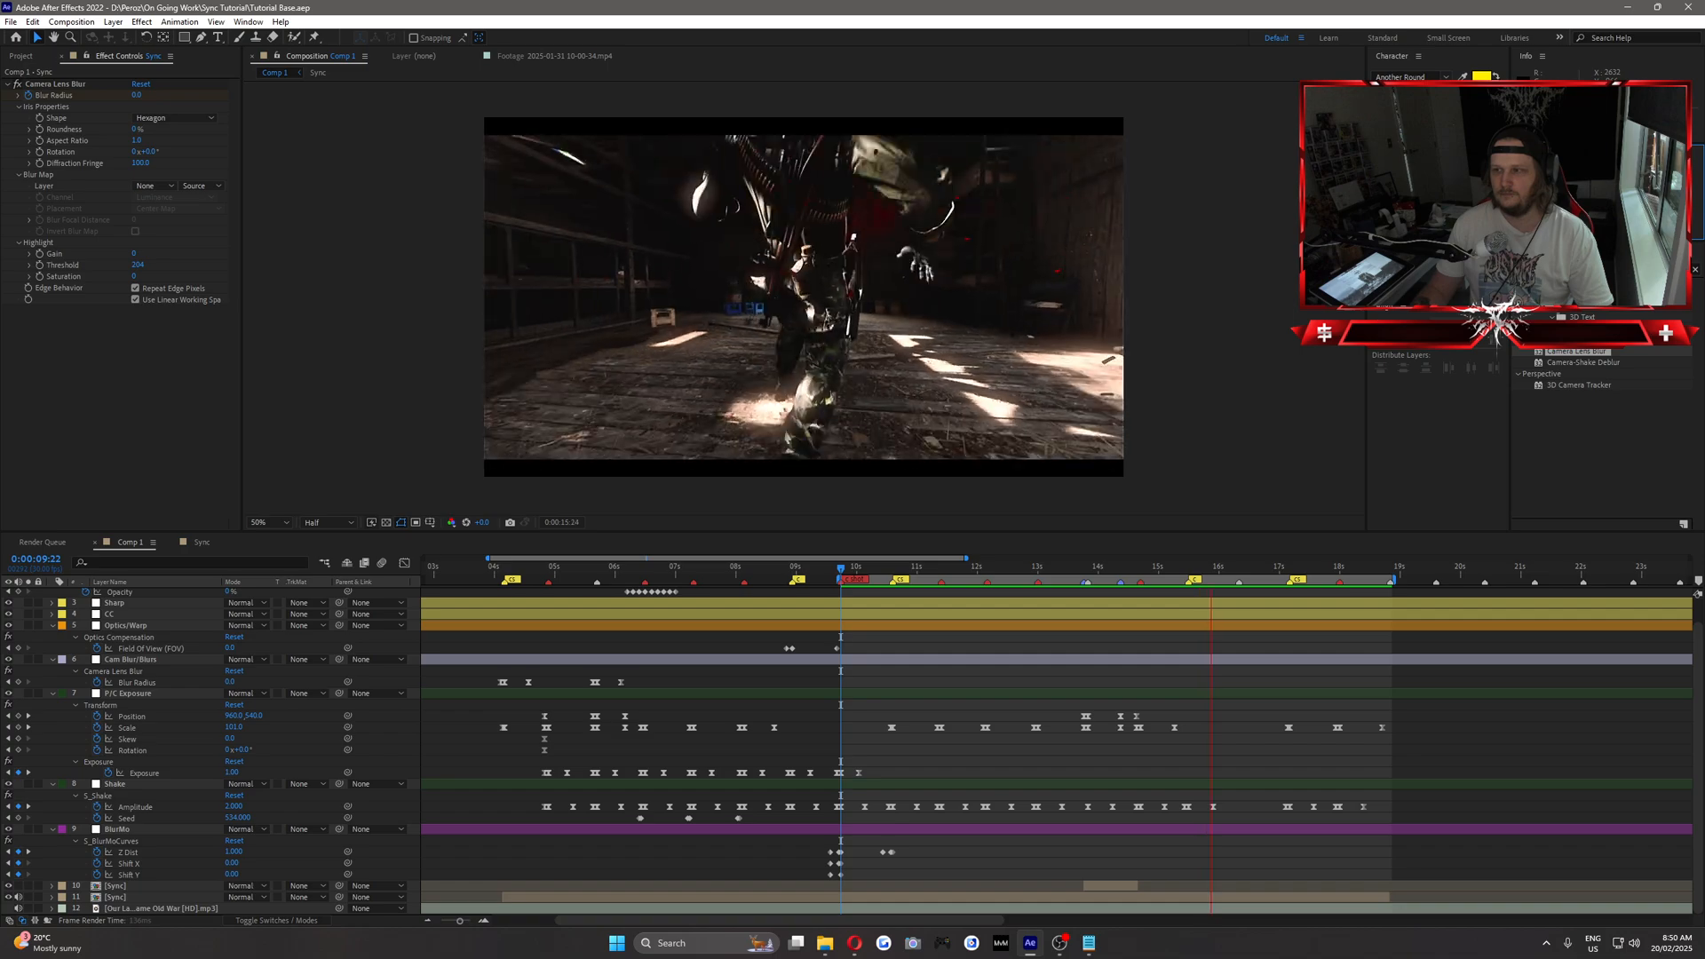
# Stop the preview, move to 0:00:14:02, select the upper Sync layer and search the effects for "rays".
pyautogui.press('space')
pyautogui.click(1057, 568)
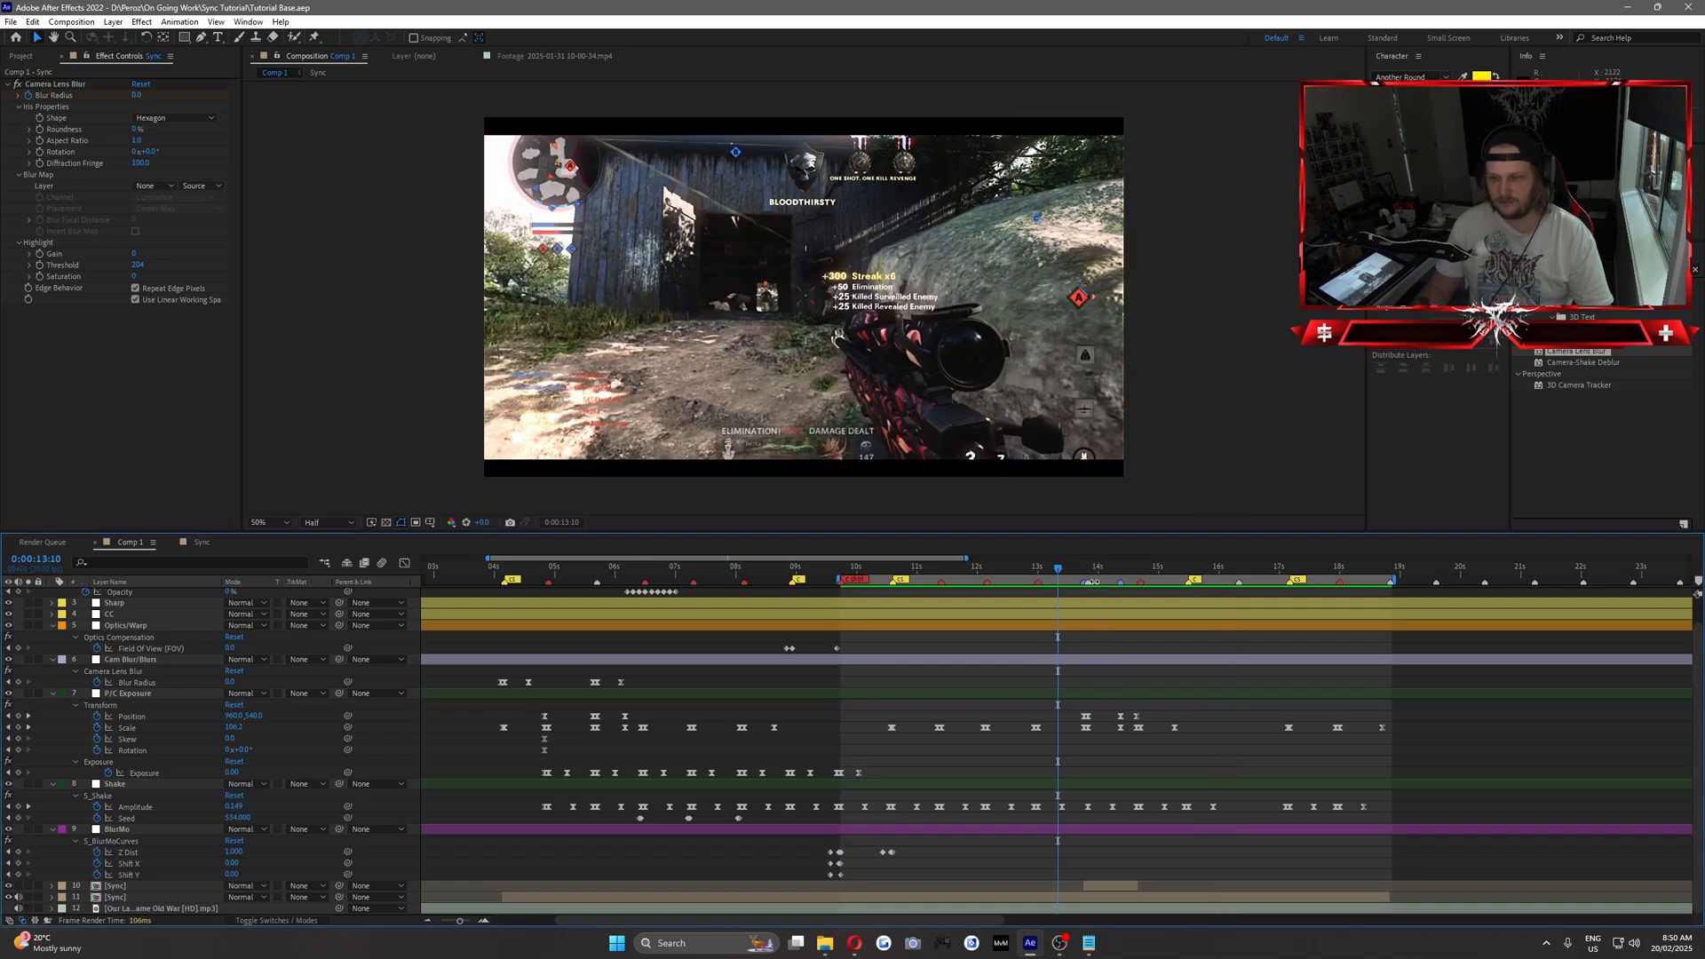
pyautogui.click(1093, 570)
pyautogui.click(1101, 572)
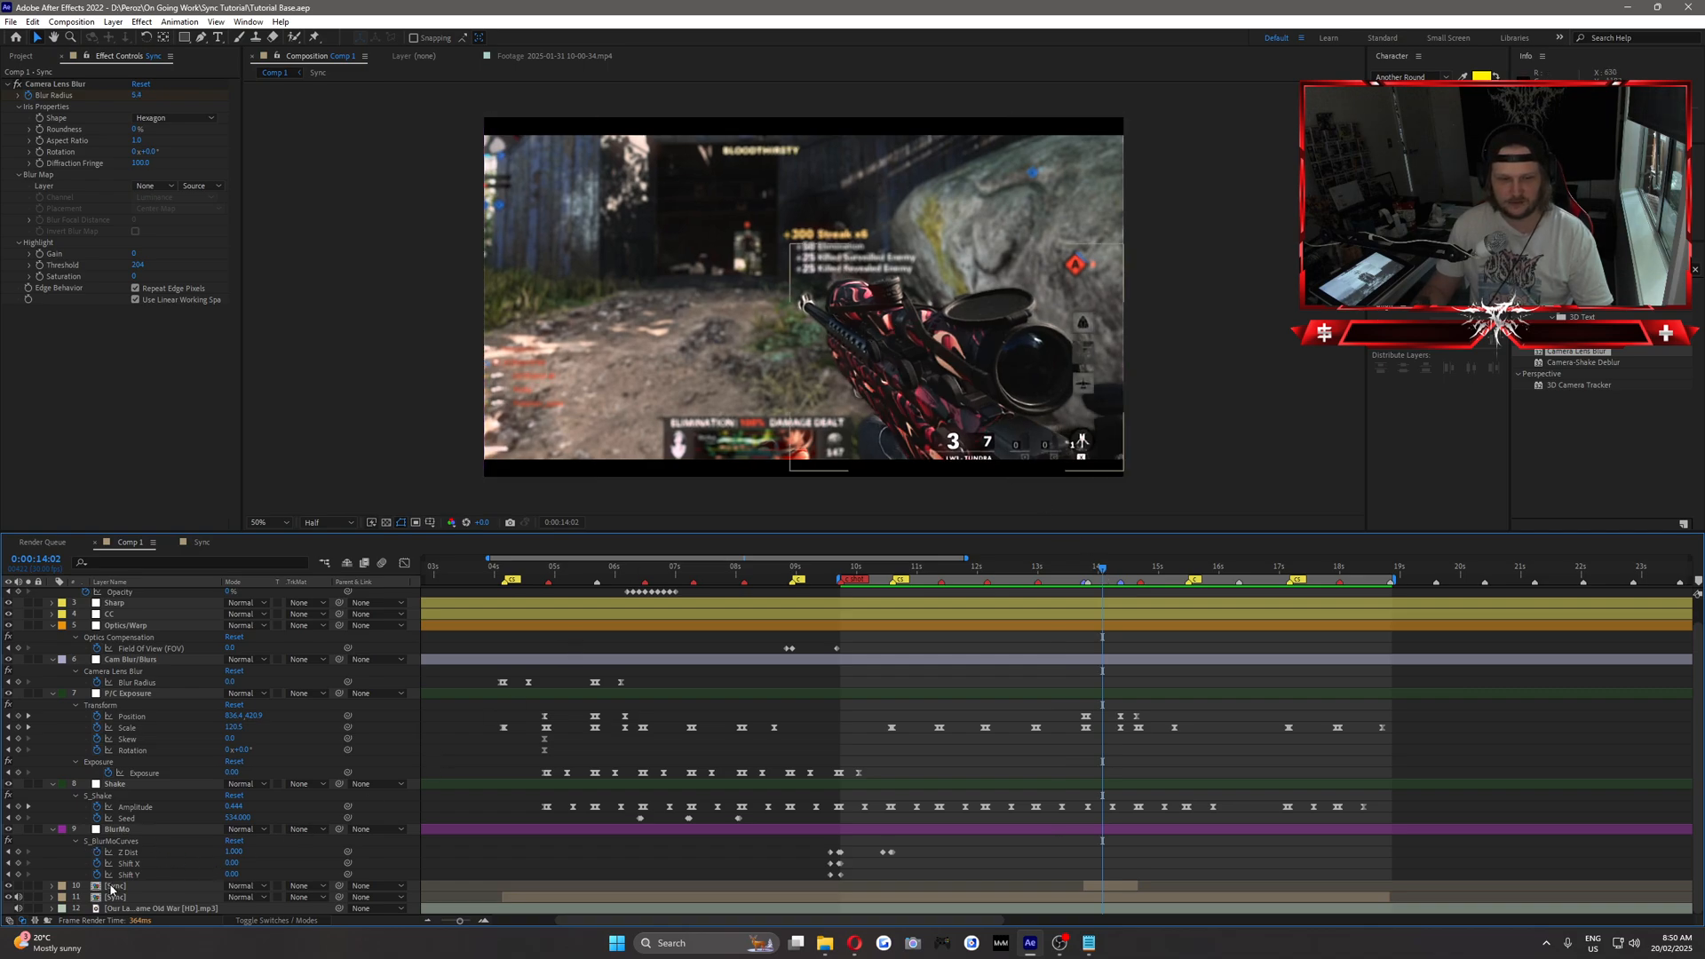
pyautogui.click(202, 885)
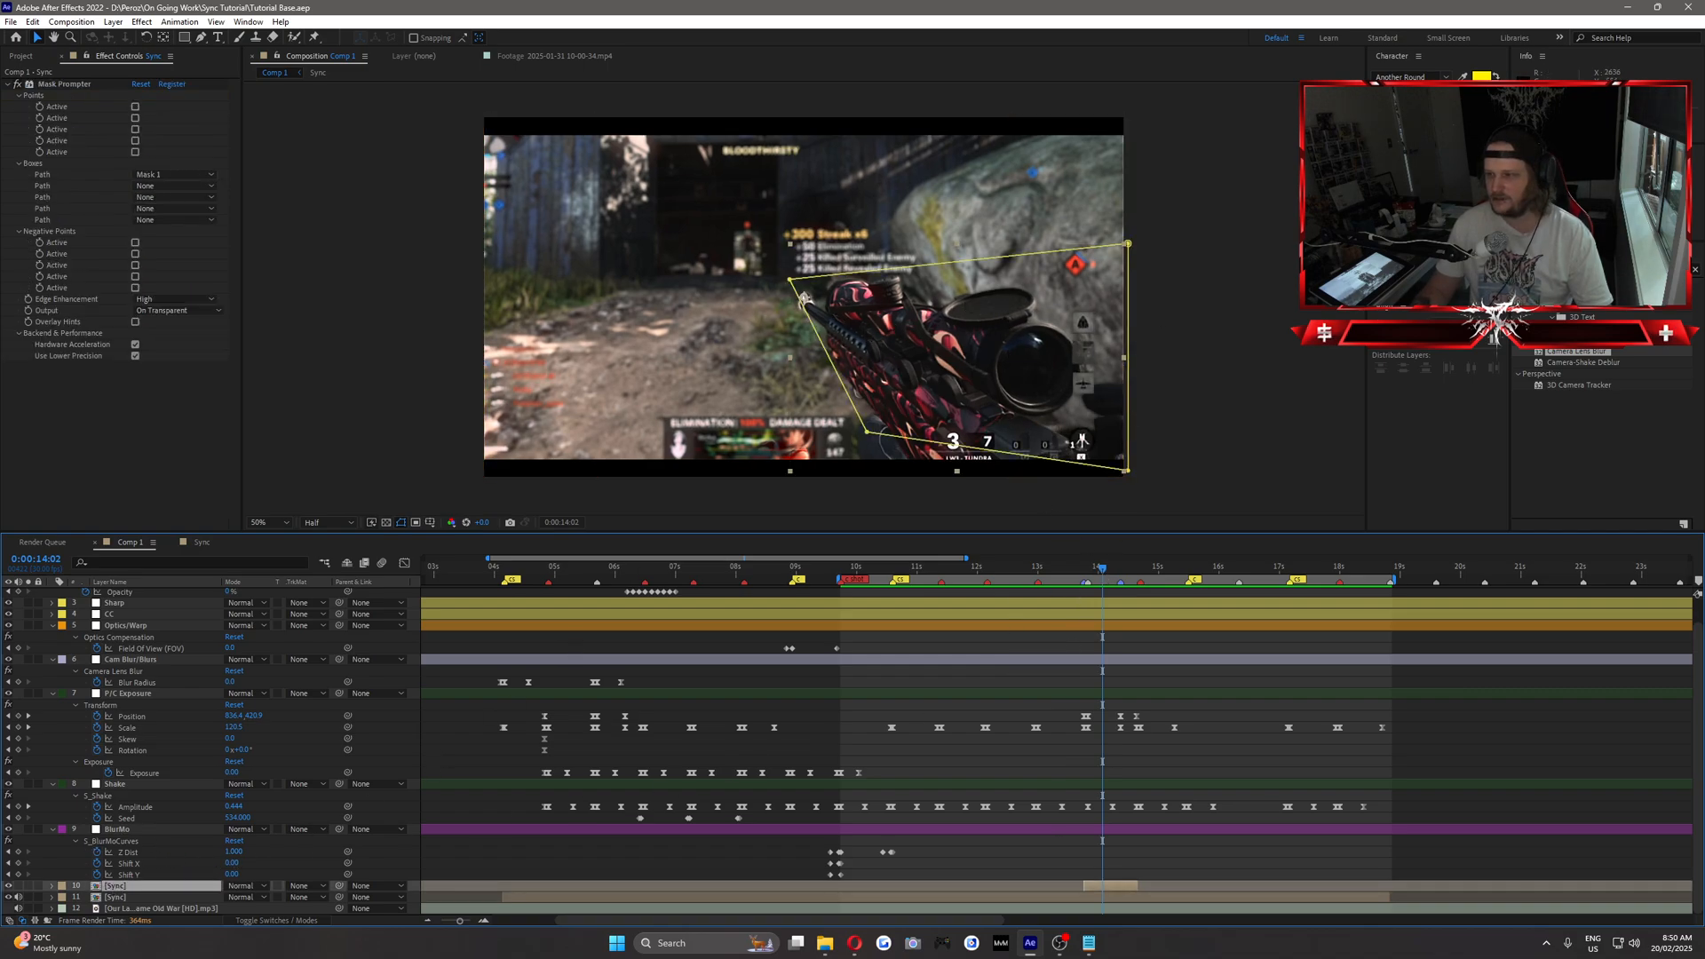
pyautogui.click(1598, 269)
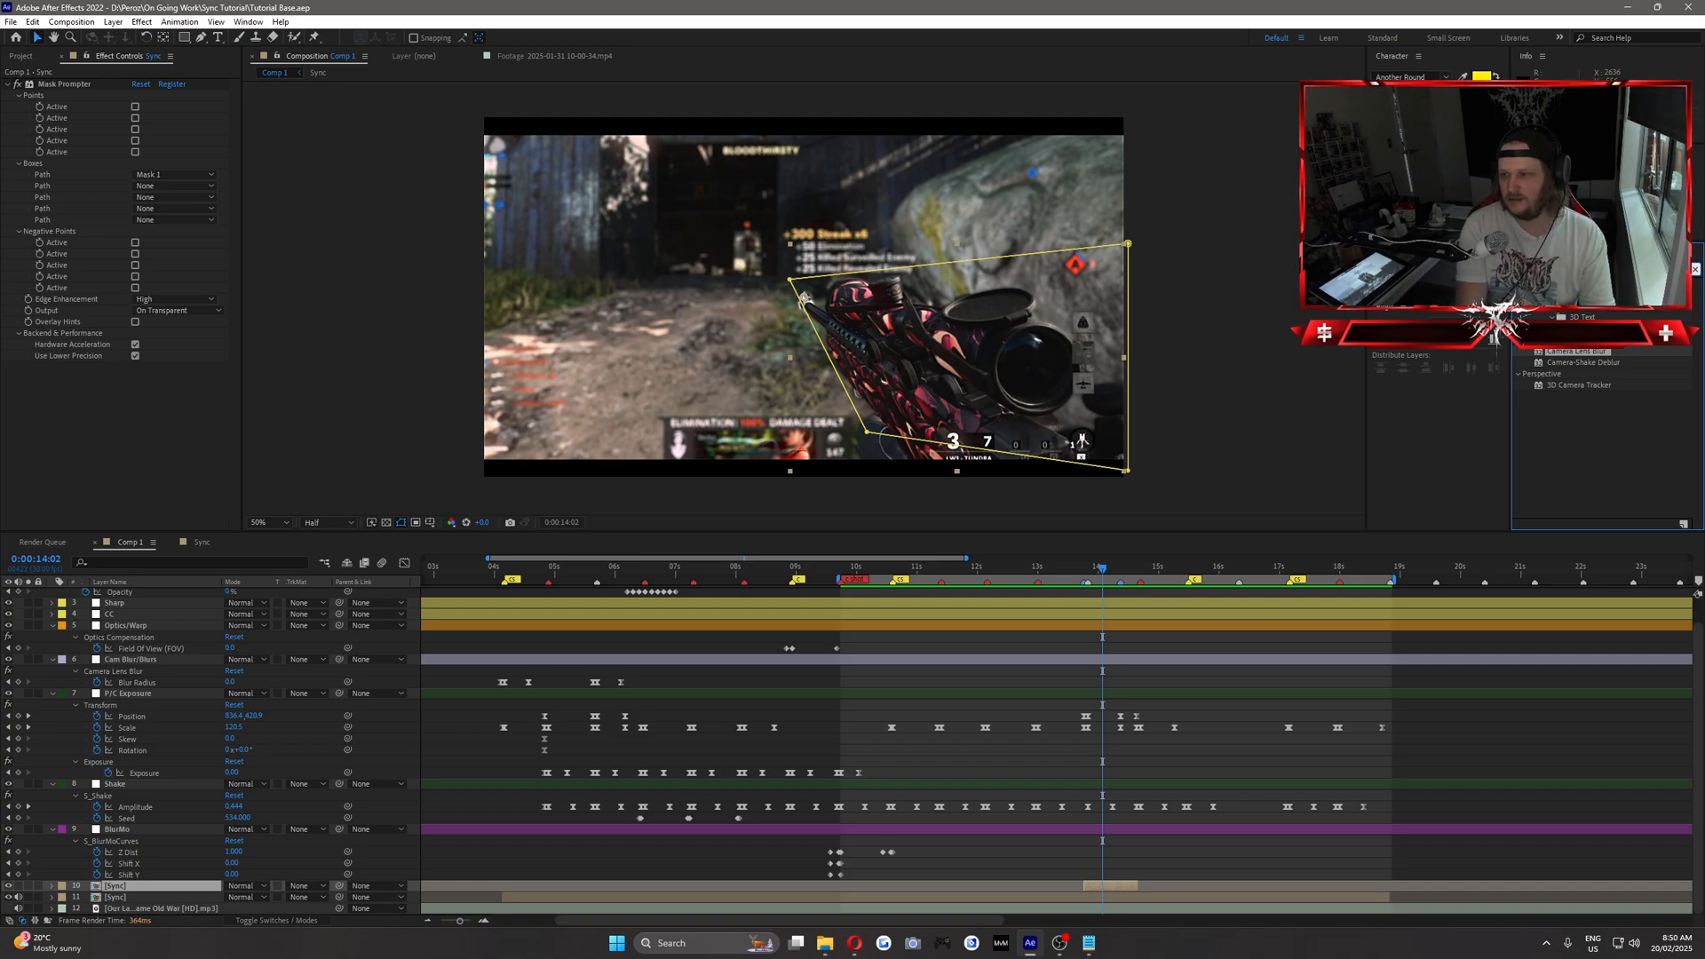
pyautogui.write('ray')
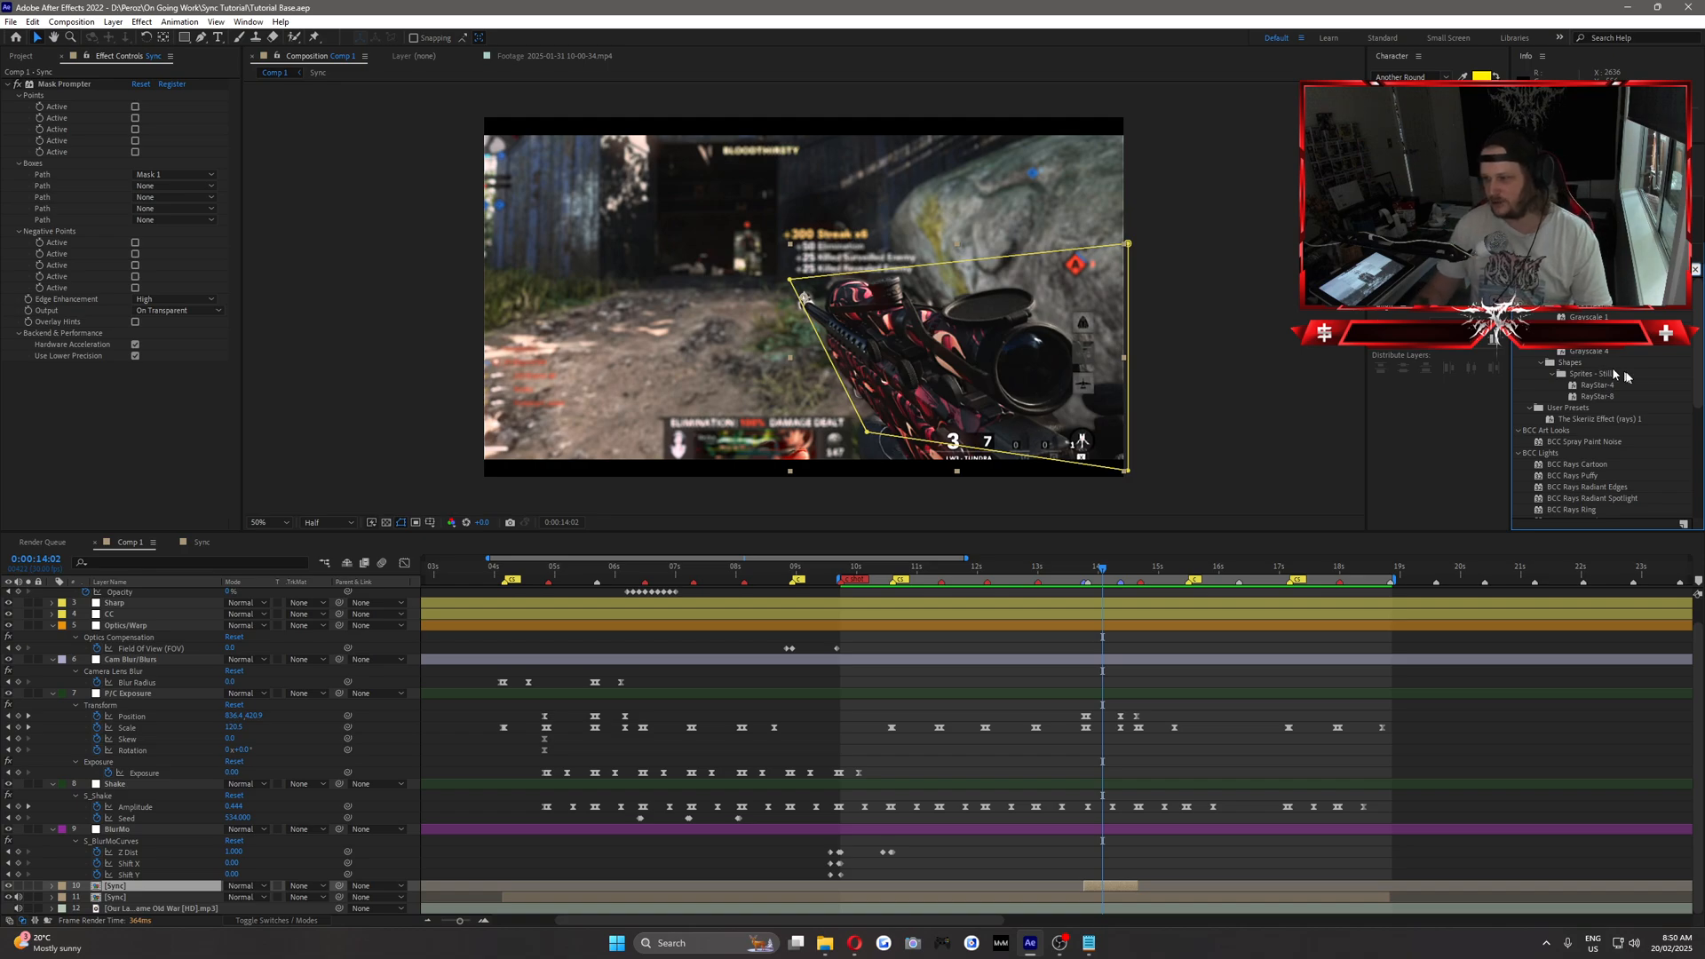
pyautogui.write('s')
pyautogui.scroll(-5, 1600, 352)
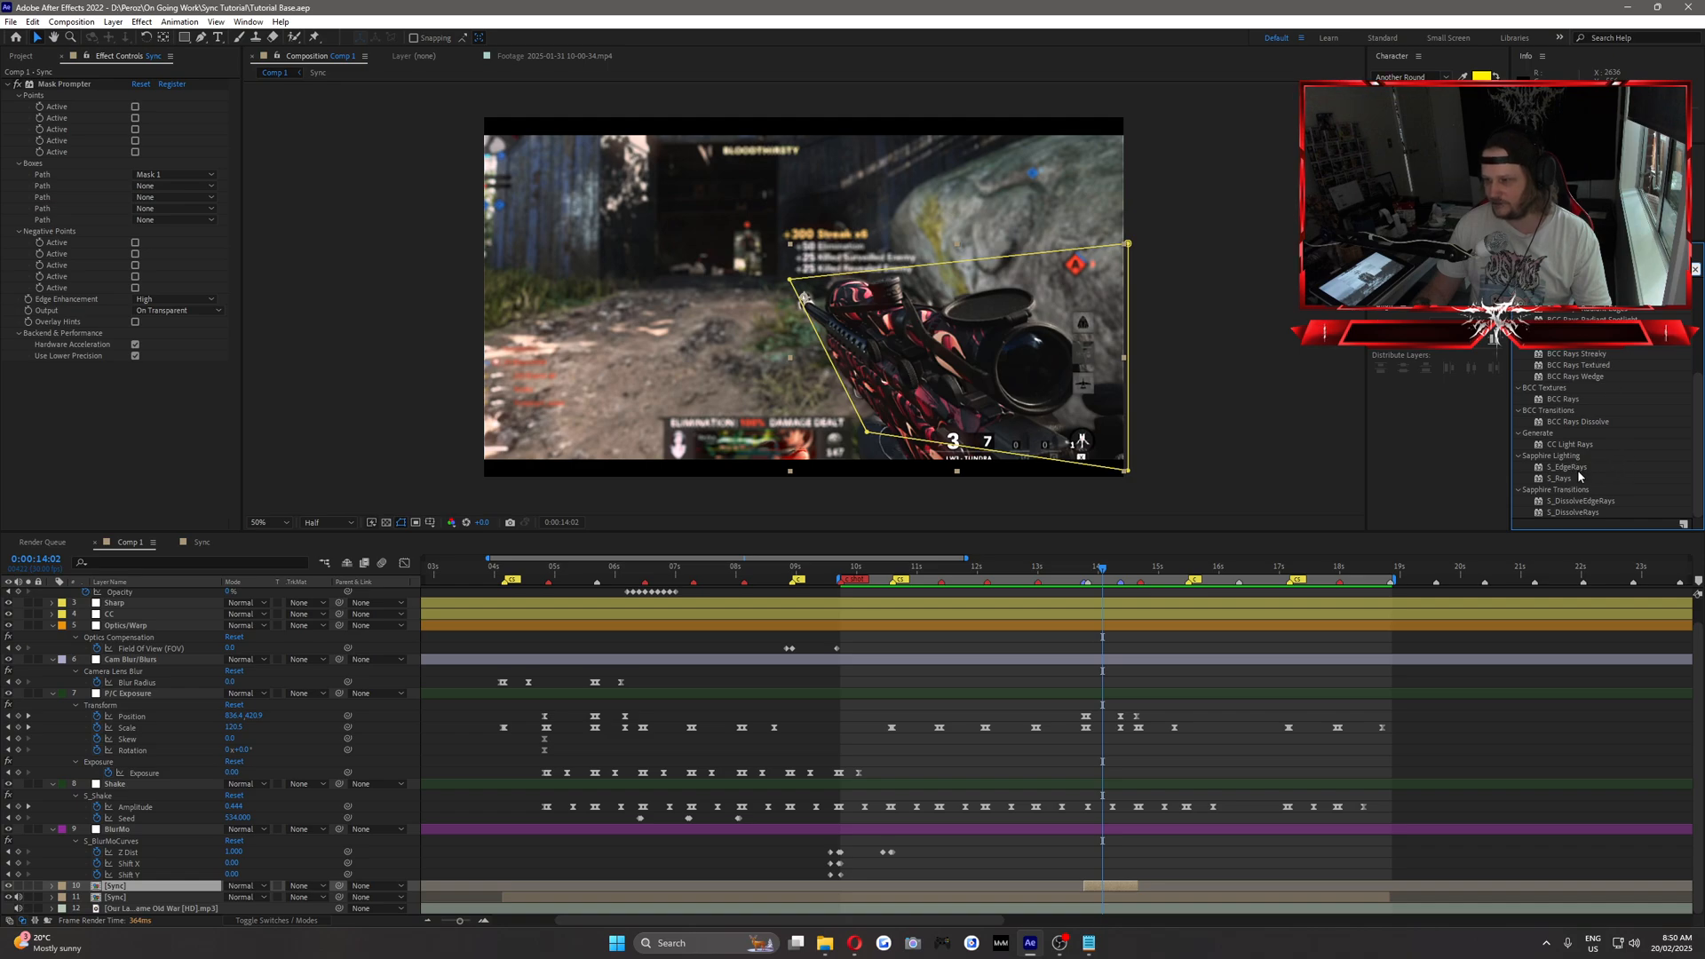
# Try the S_Rays effect on the upper Sync layer, centred on the gun with Rays Length 0.310, and remove it.
pyautogui.moveTo(1561, 484); pyautogui.dragTo(1108, 891)
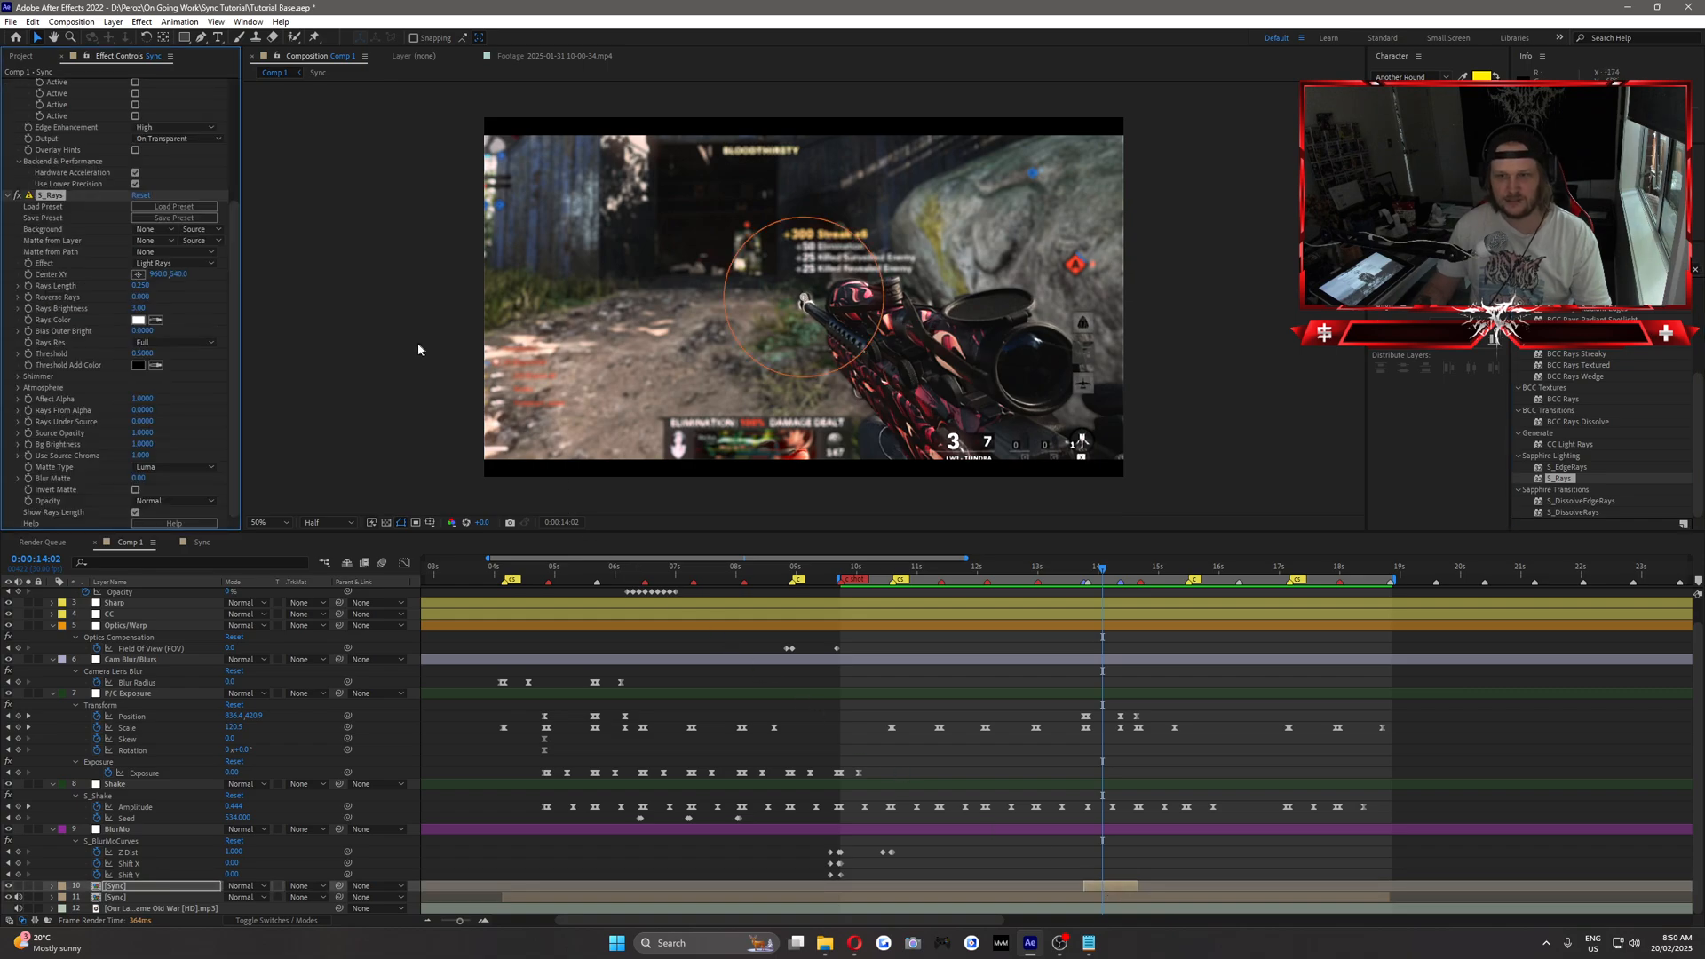
pyautogui.moveTo(806, 300); pyautogui.dragTo(927, 399)
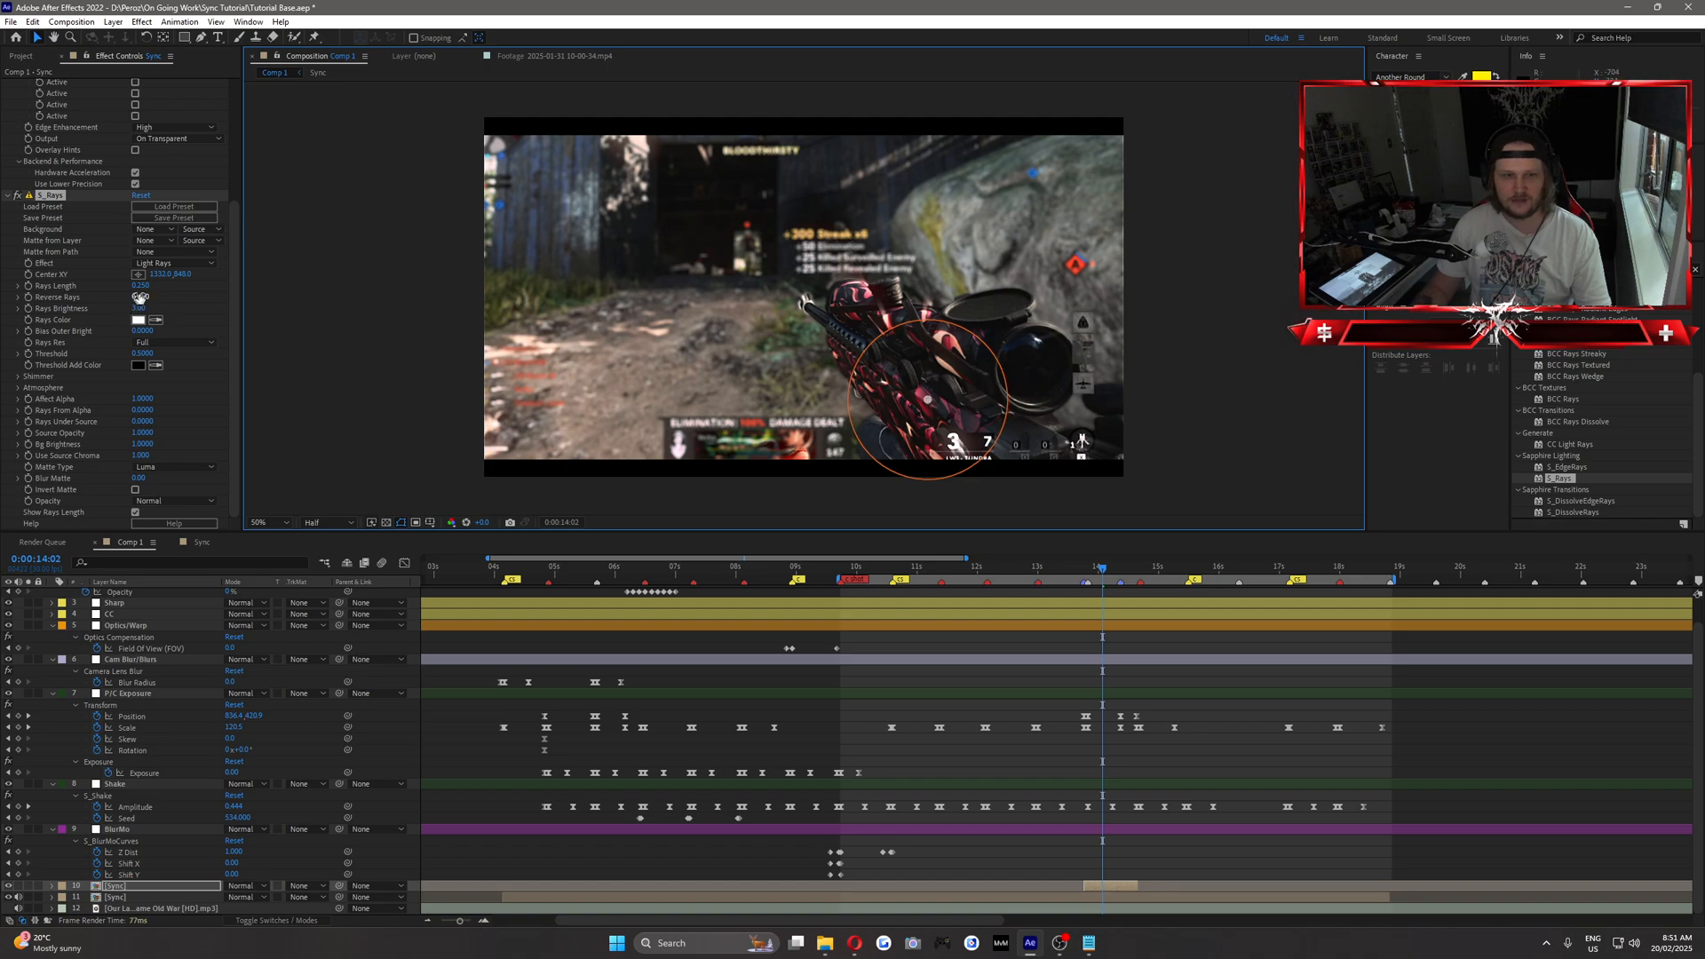
pyautogui.moveTo(140, 286); pyautogui.dragTo(153, 292)
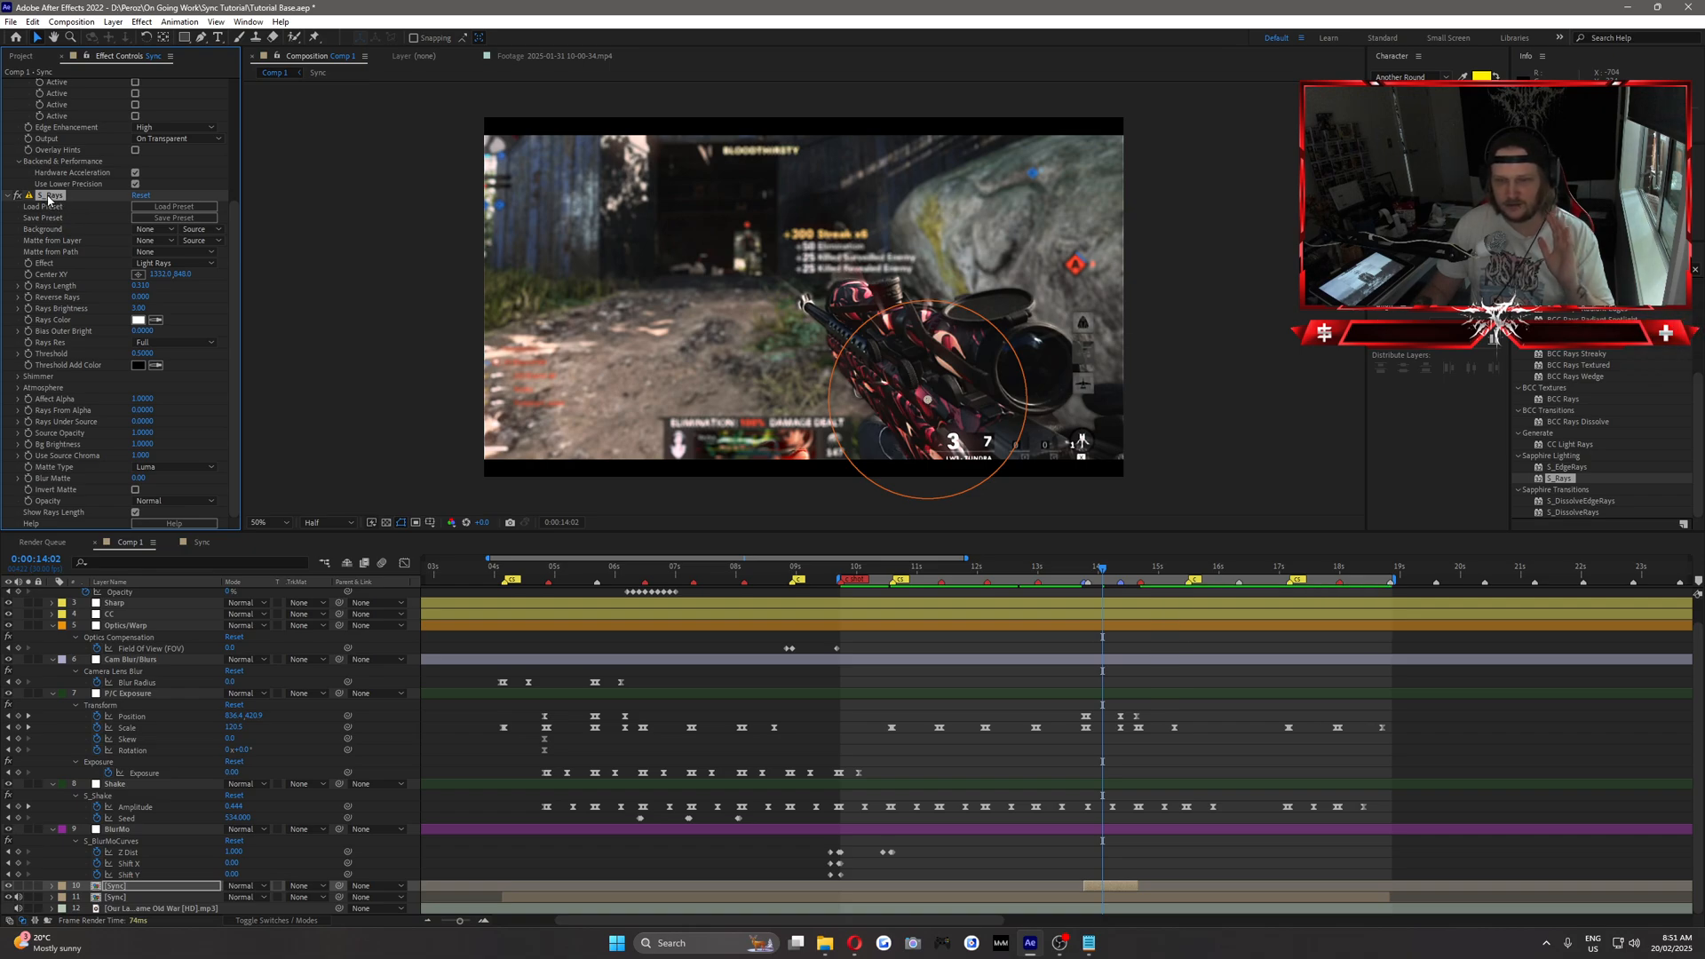
pyautogui.press('Delete')
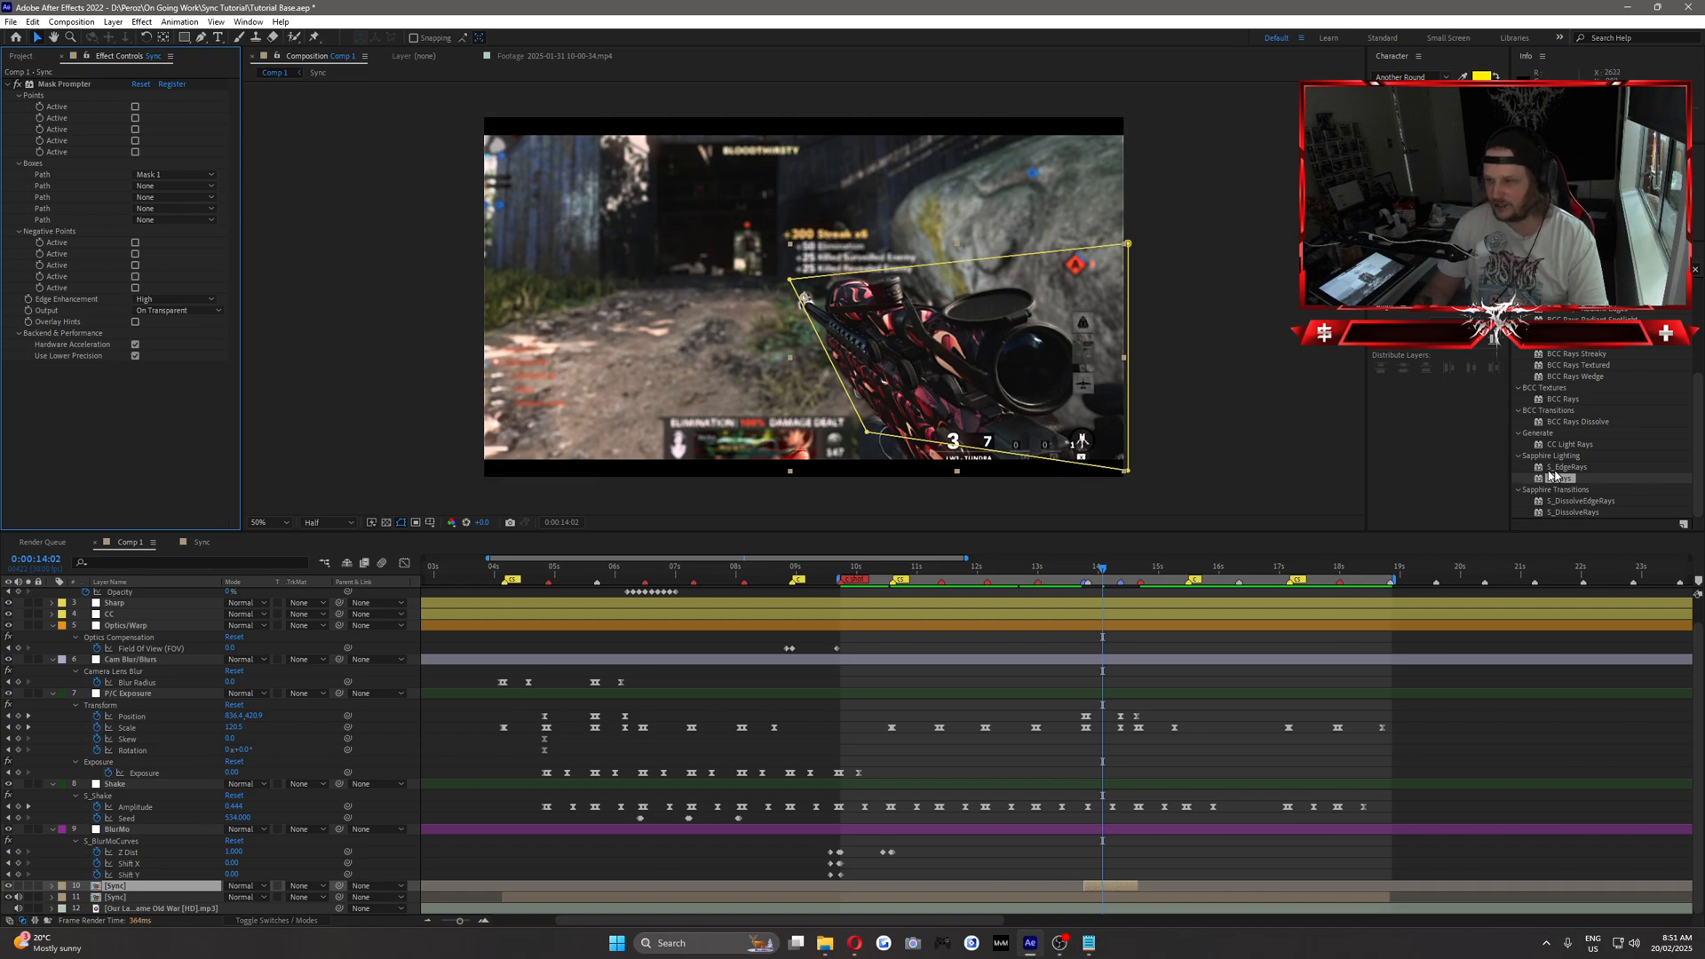
# Try the S_EdgeRays effect on the upper Sync layer with its centre on the gun, and remove it.
pyautogui.moveTo(1565, 467); pyautogui.dragTo(135, 432)
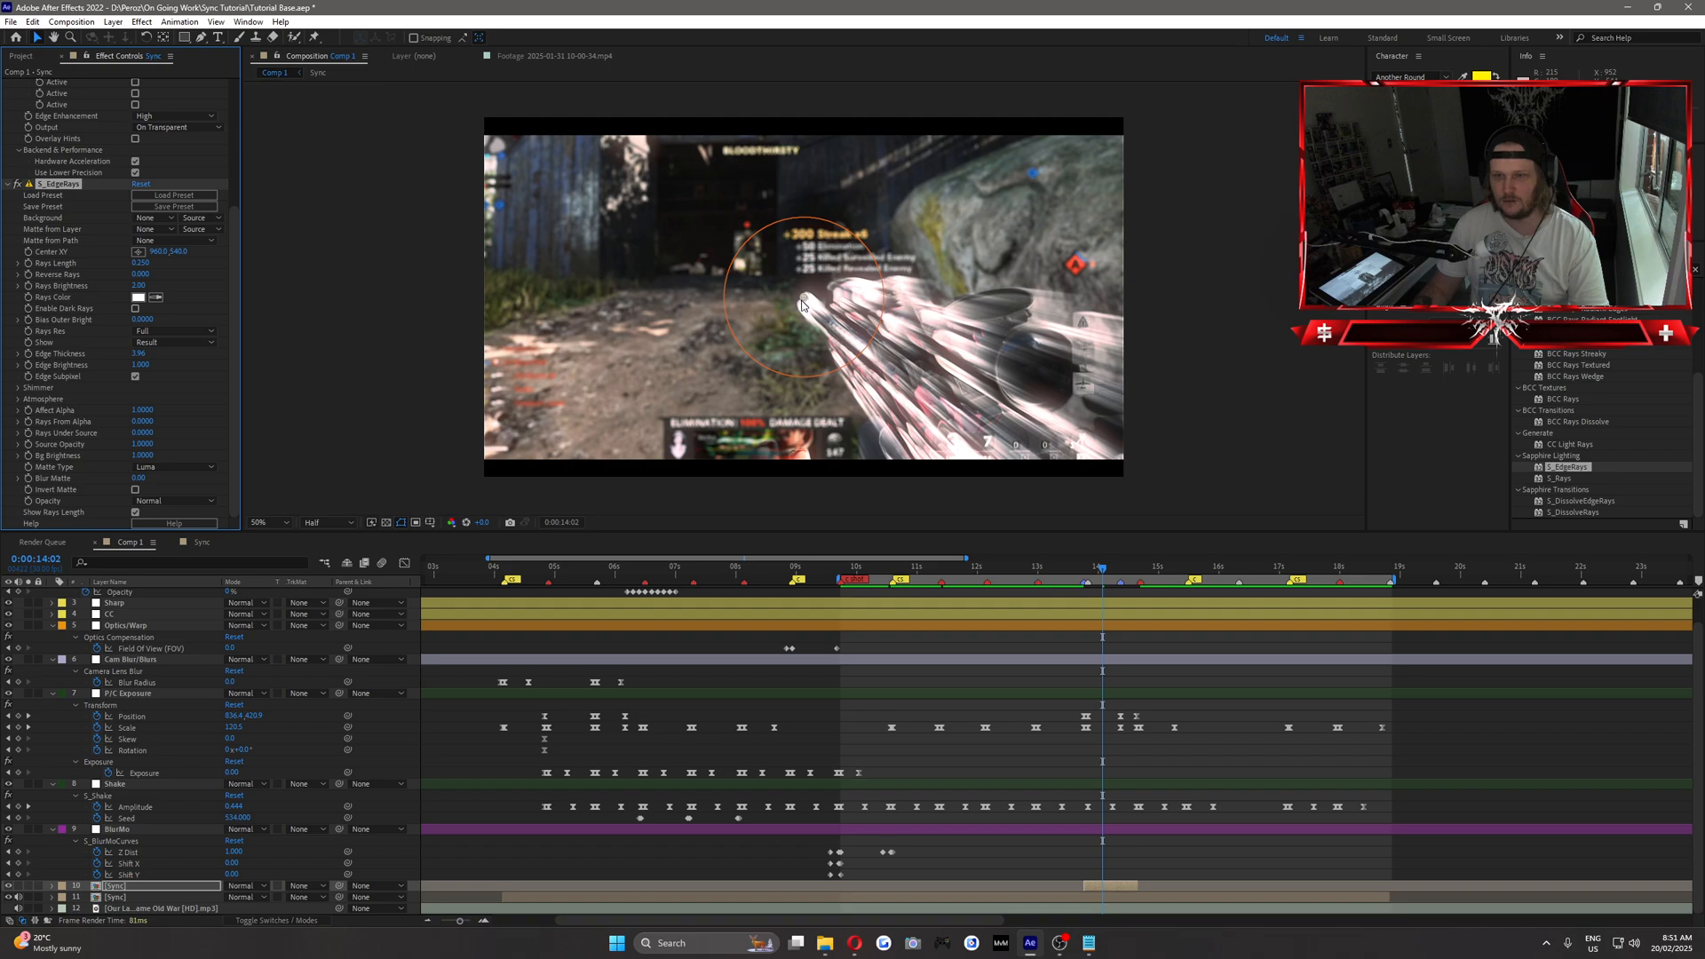
pyautogui.moveTo(802, 304); pyautogui.dragTo(937, 409)
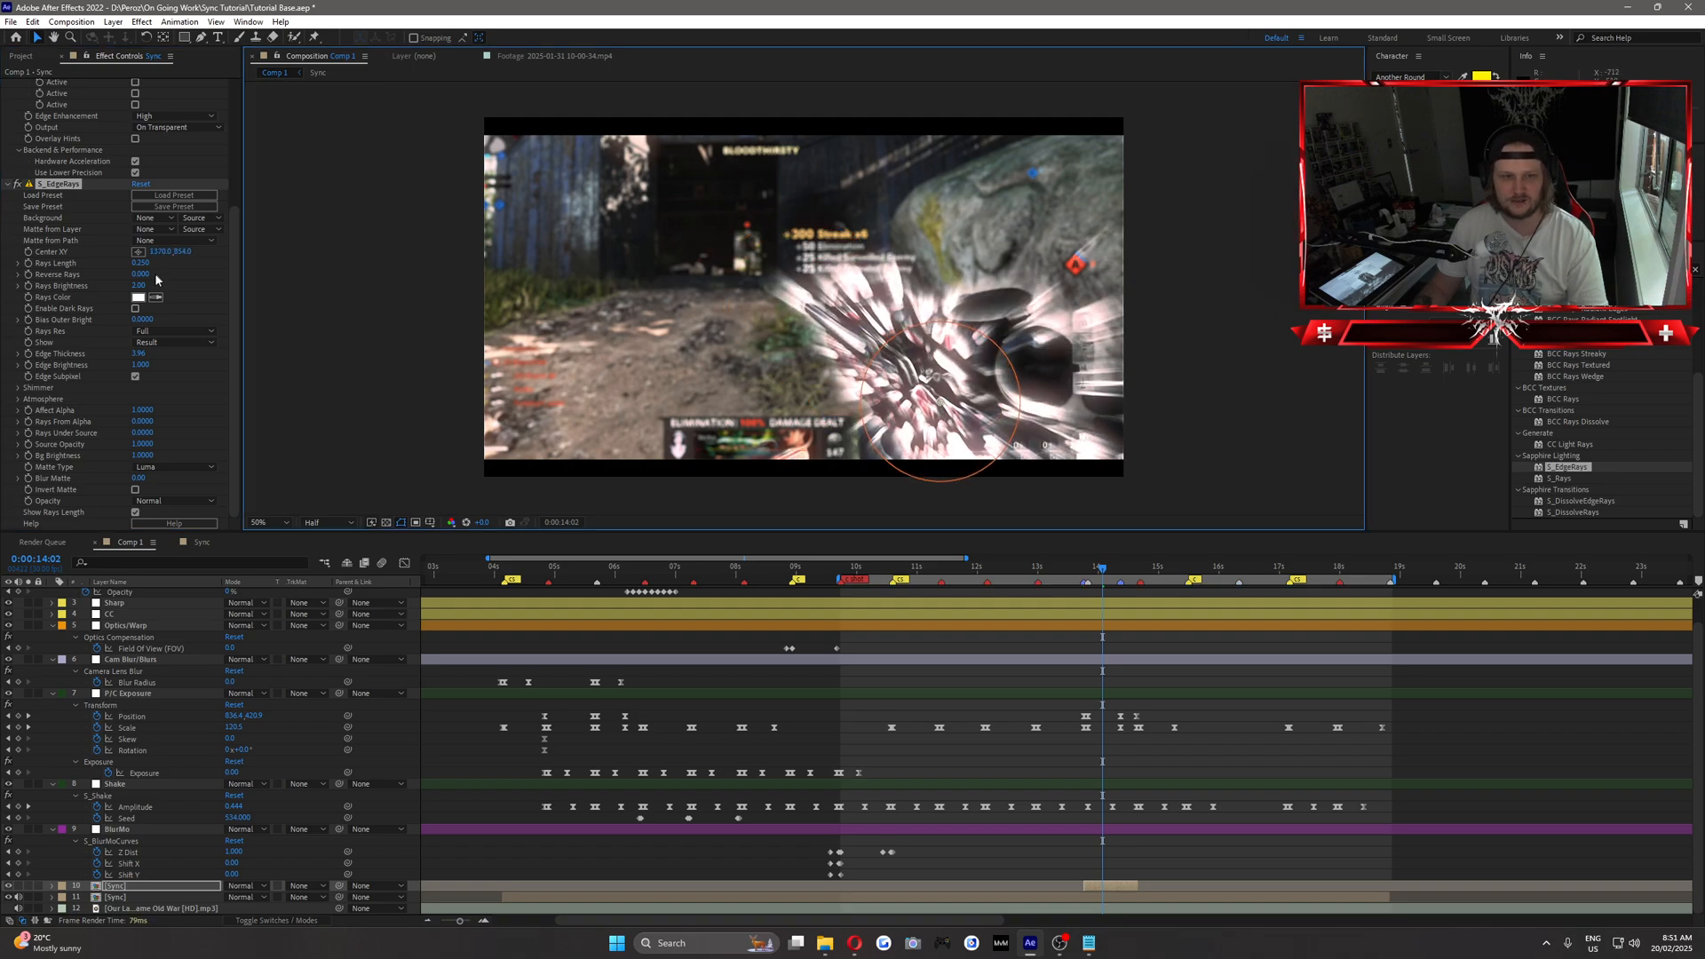
pyautogui.press('Delete')
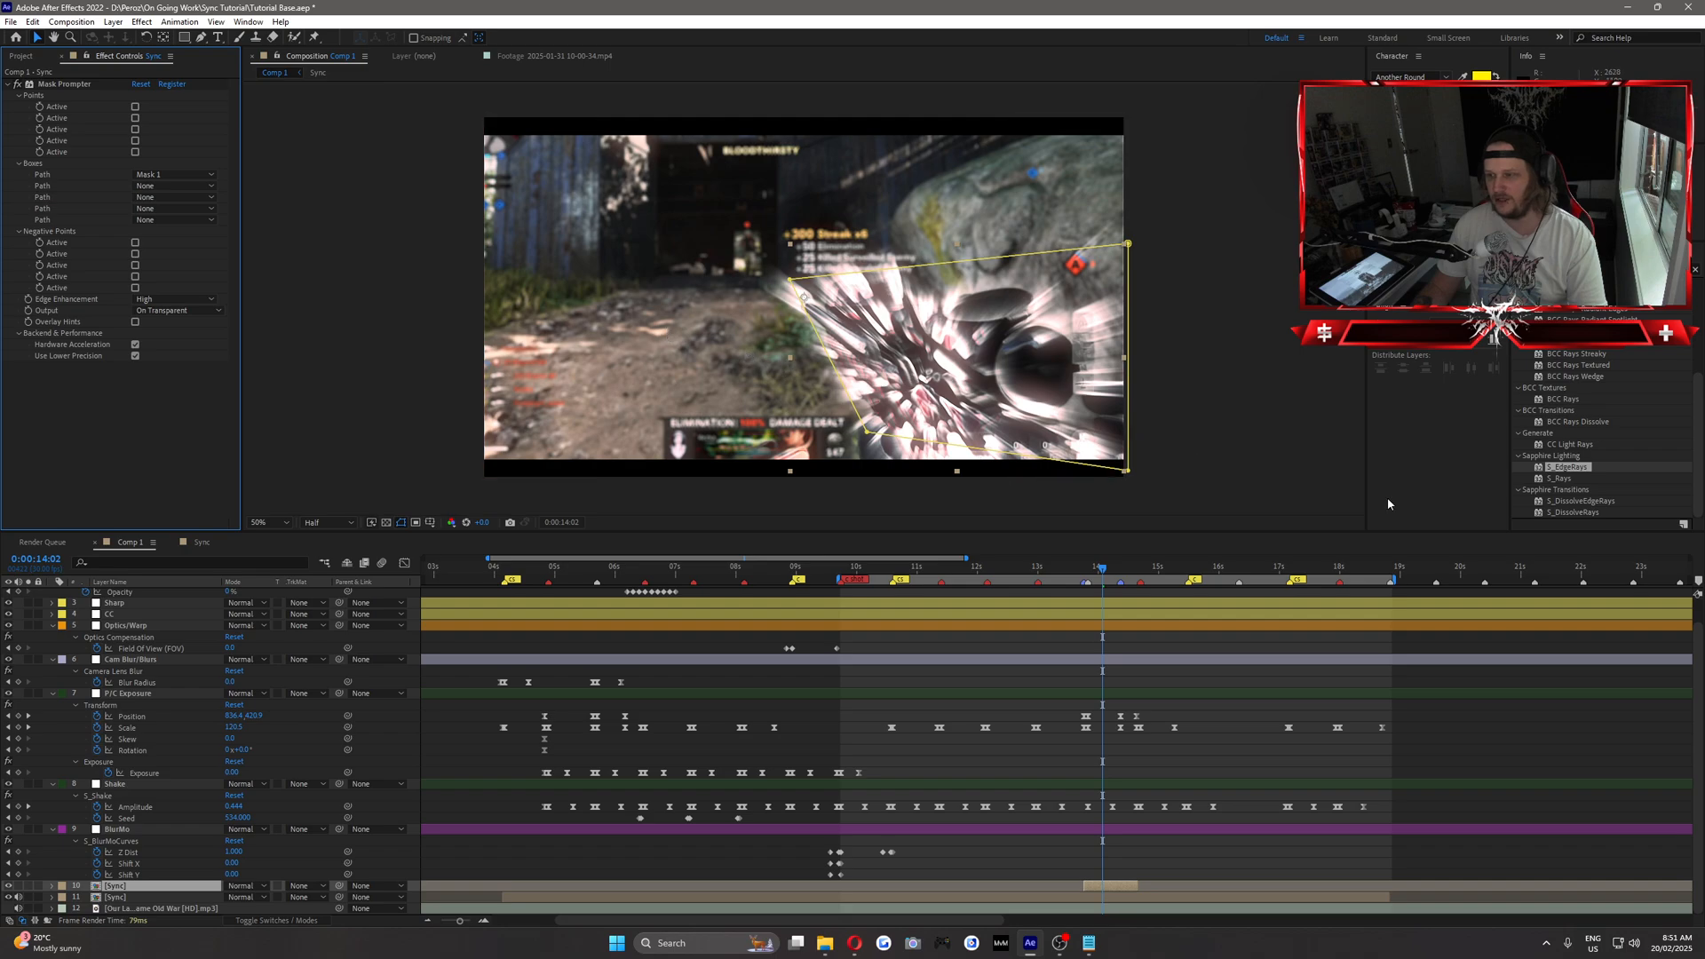
# Apply S_Rays to the upper Sync layer with Rays Brightness 6 and its centre on the lower part of the gun.
pyautogui.click(1566, 481)
pyautogui.moveTo(1566, 484); pyautogui.dragTo(127, 396)
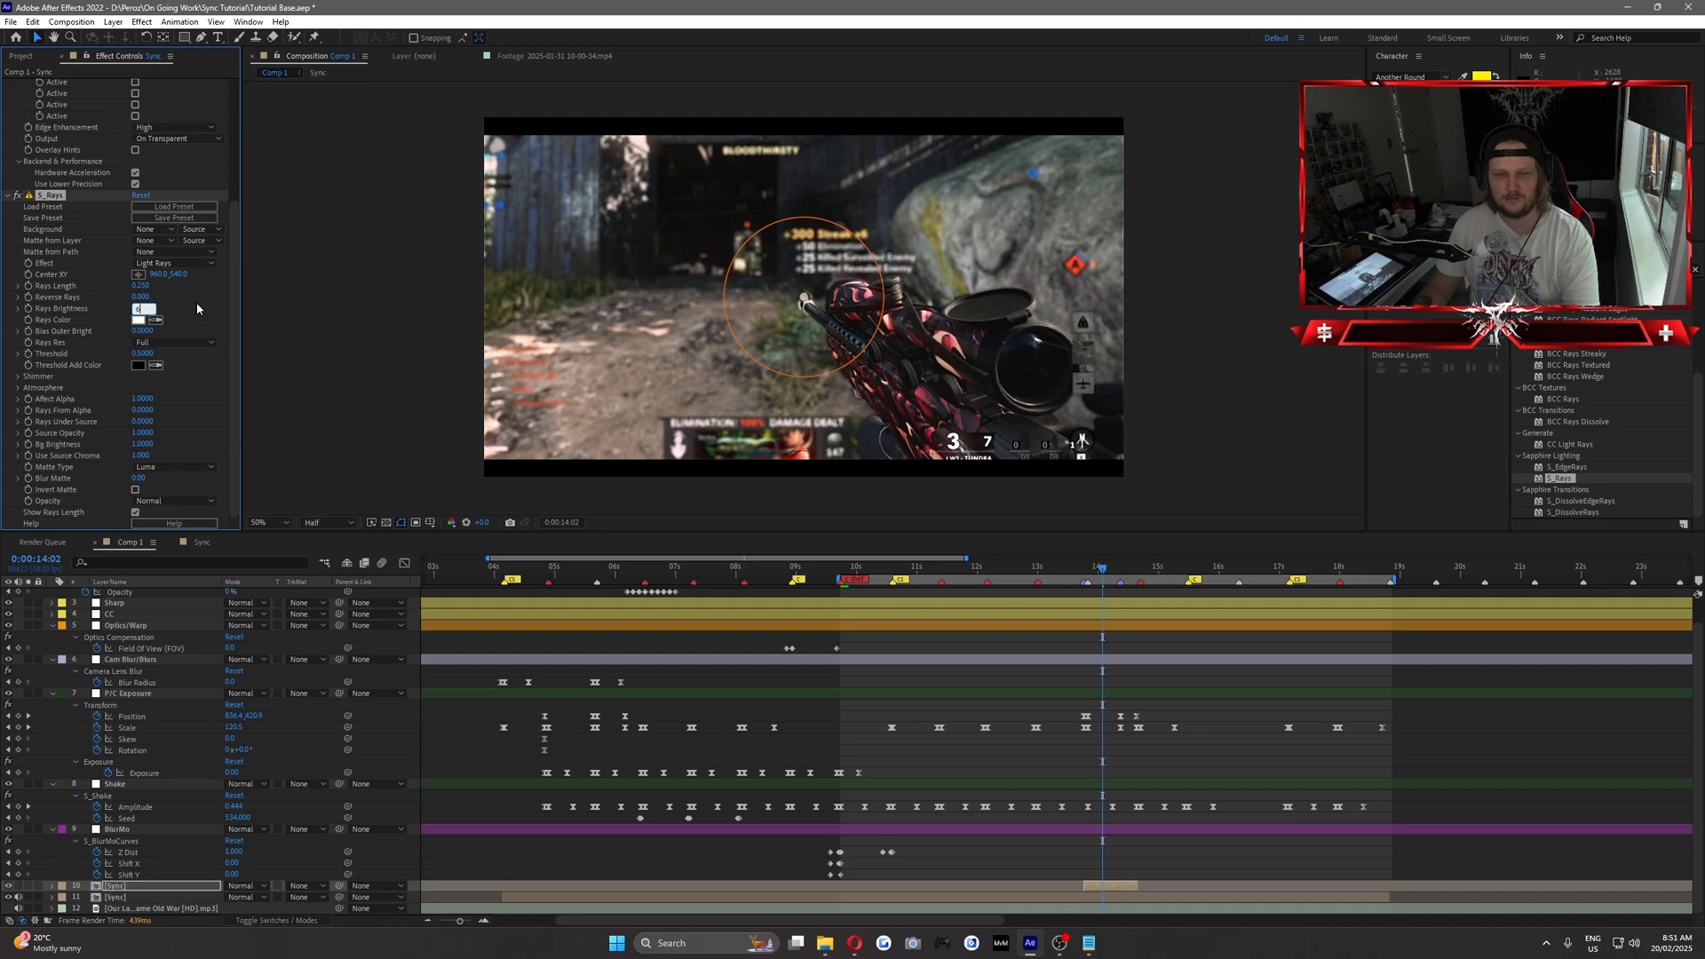
pyautogui.press('Return')
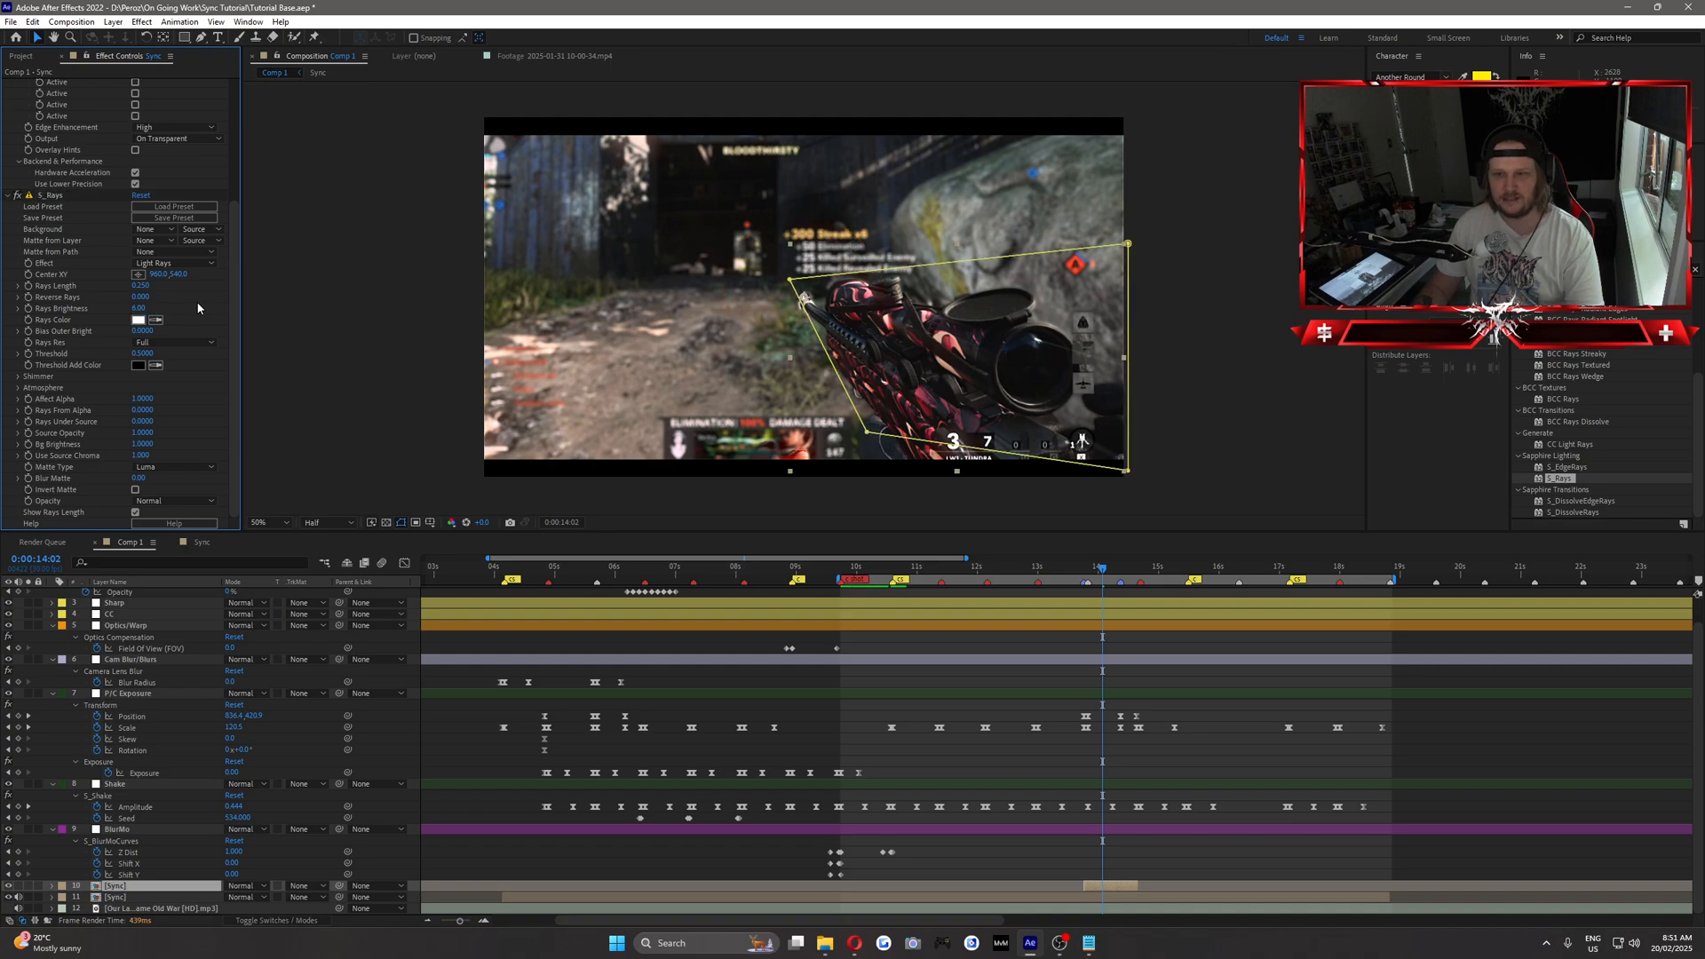
pyautogui.click(140, 276)
pyautogui.click(959, 433)
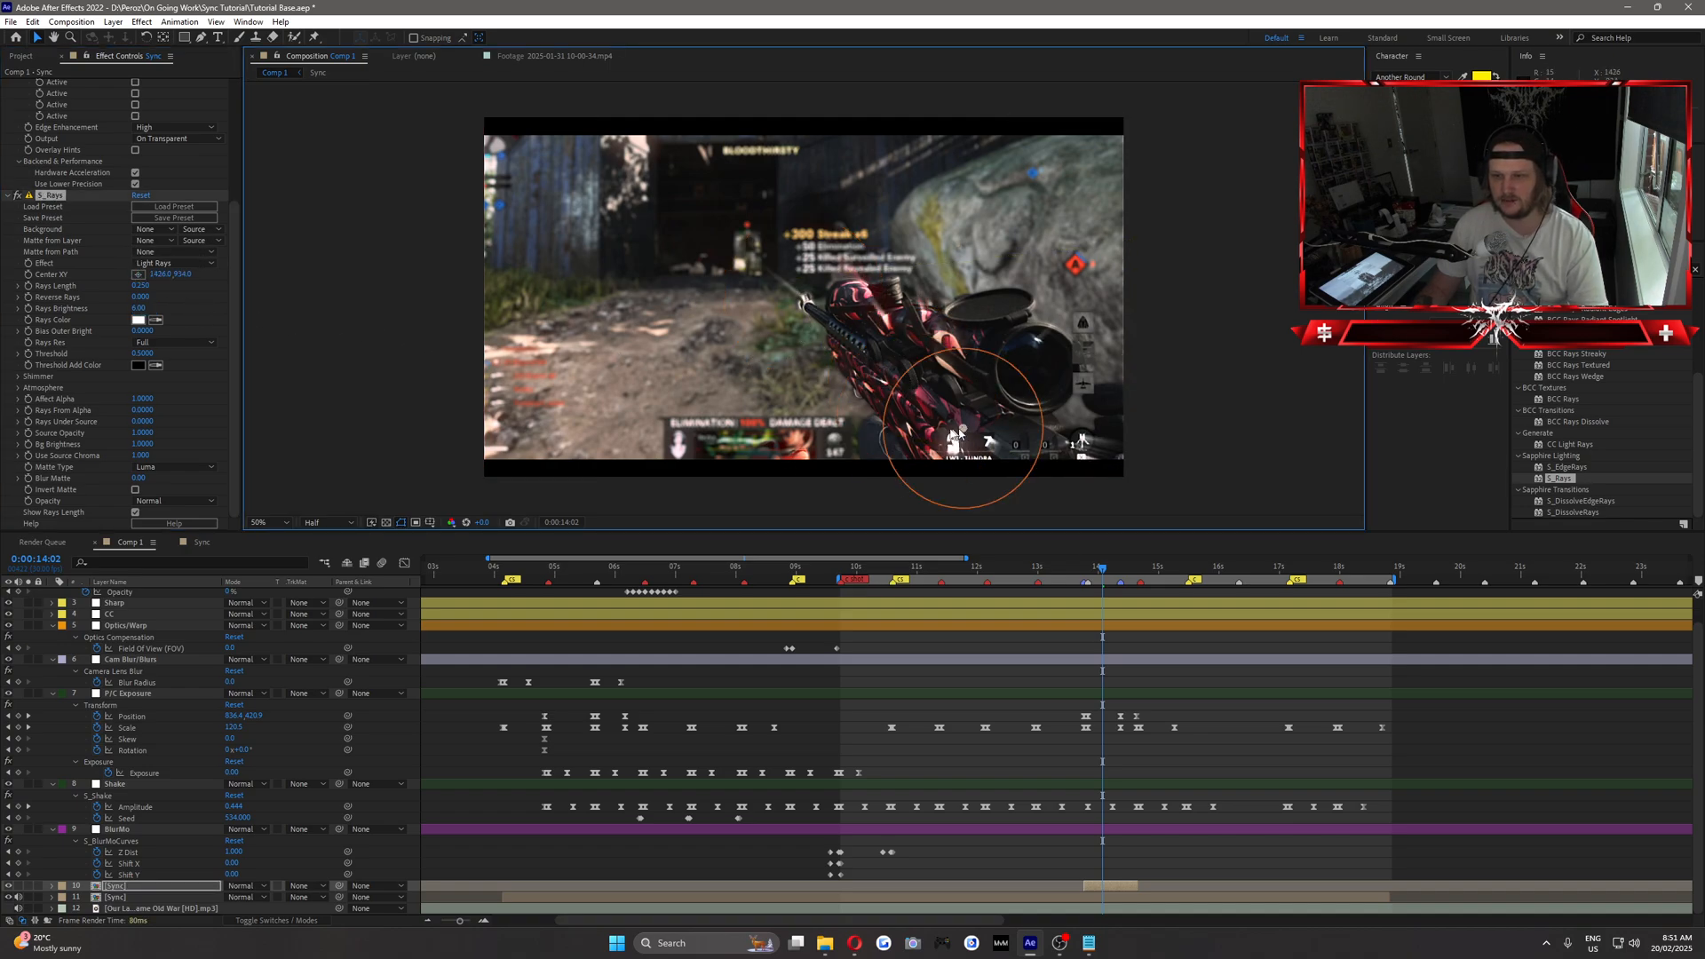
pyautogui.moveTo(959, 432); pyautogui.dragTo(899, 424)
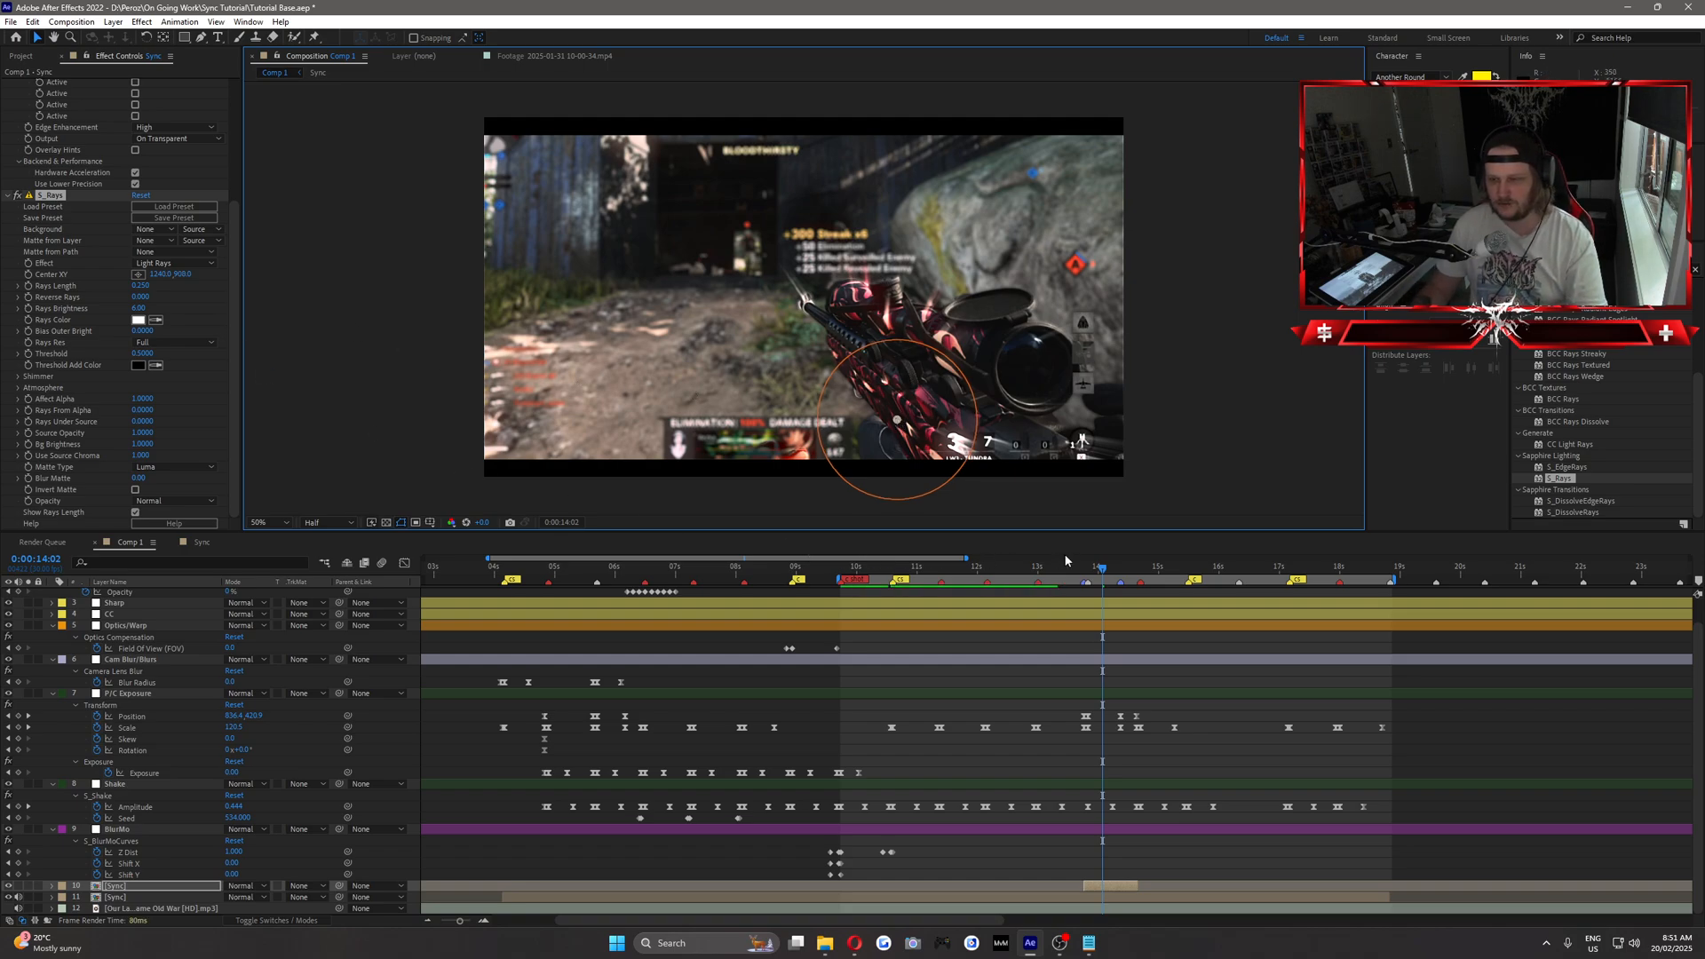
# Move to 0:00:13:23, where the blur starts, and reveal the lower Sync layer's keyframed properties in the timeline.
pyautogui.moveTo(1098, 572); pyautogui.dragTo(1087, 572)
pyautogui.press('pageup')
pyautogui.press('pageup')
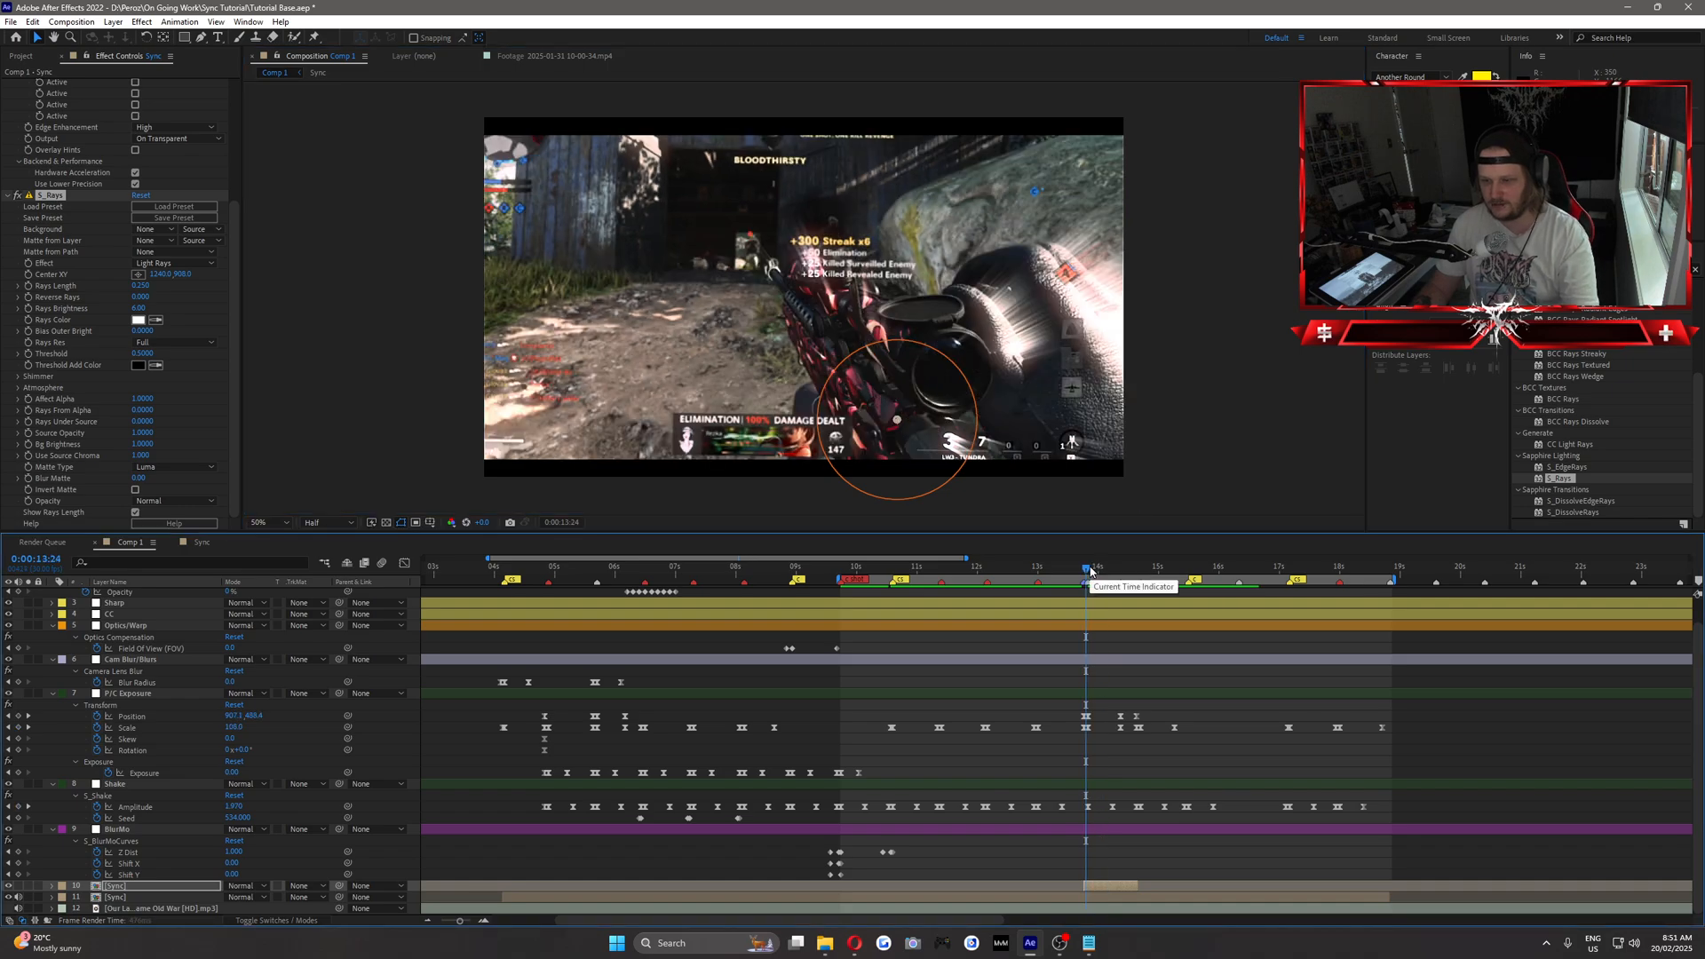
pyautogui.click(127, 898)
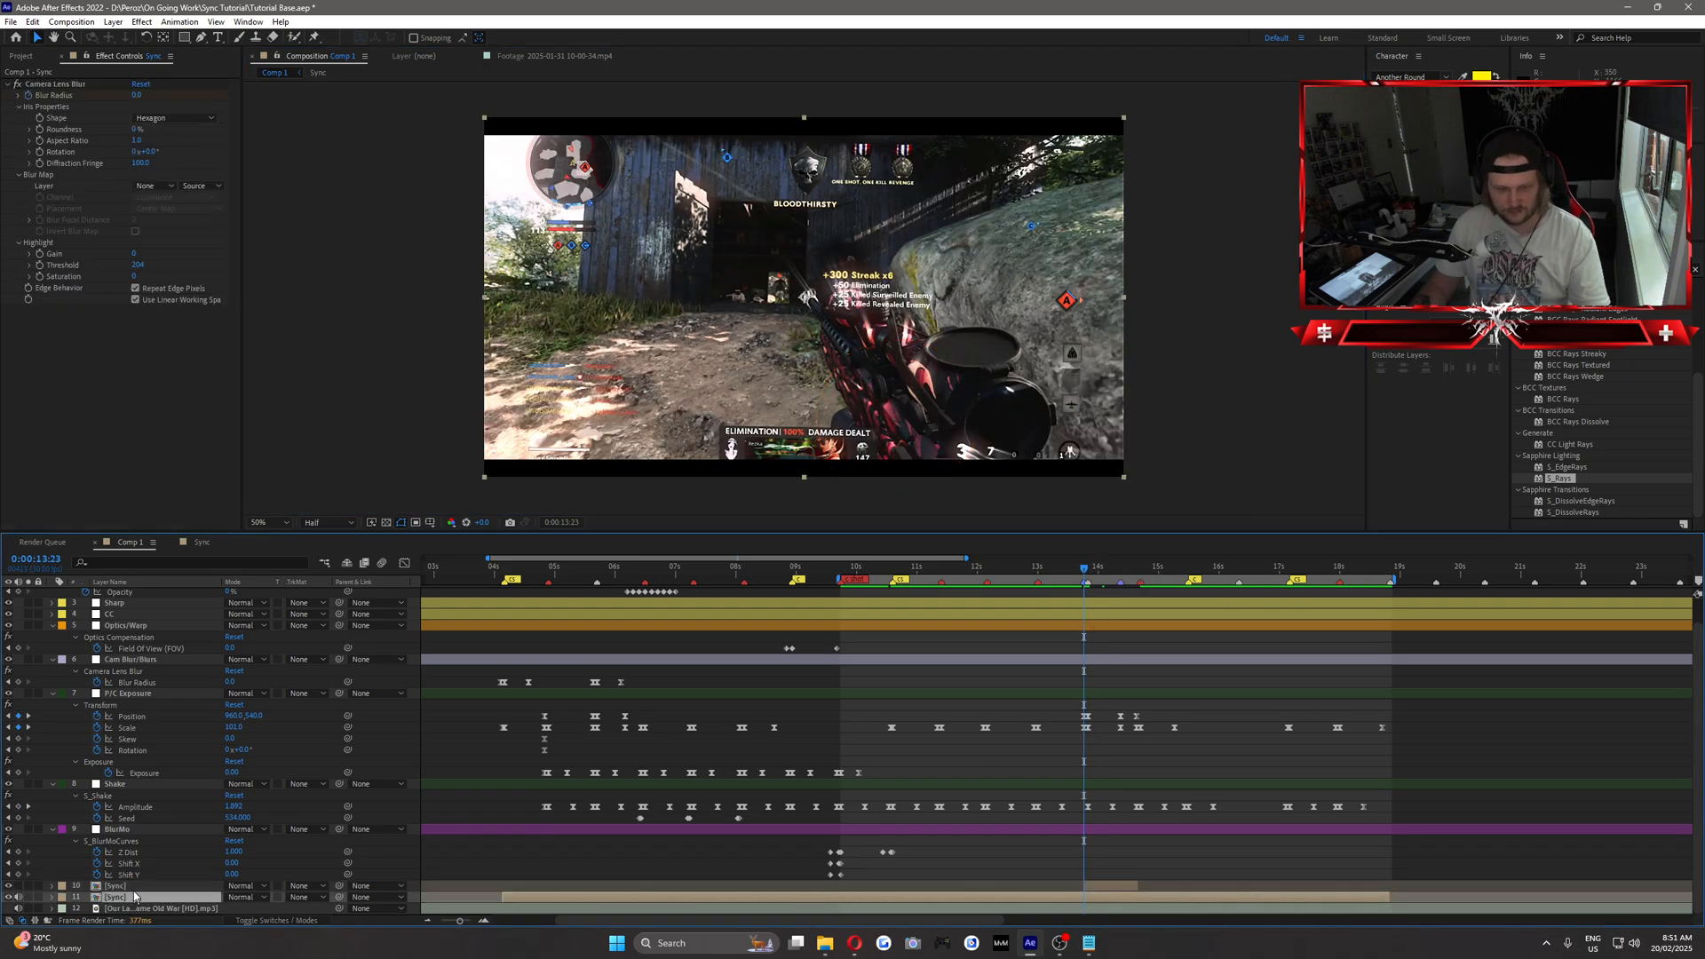
pyautogui.press('u')
pyautogui.scroll(-1, 767, 874)
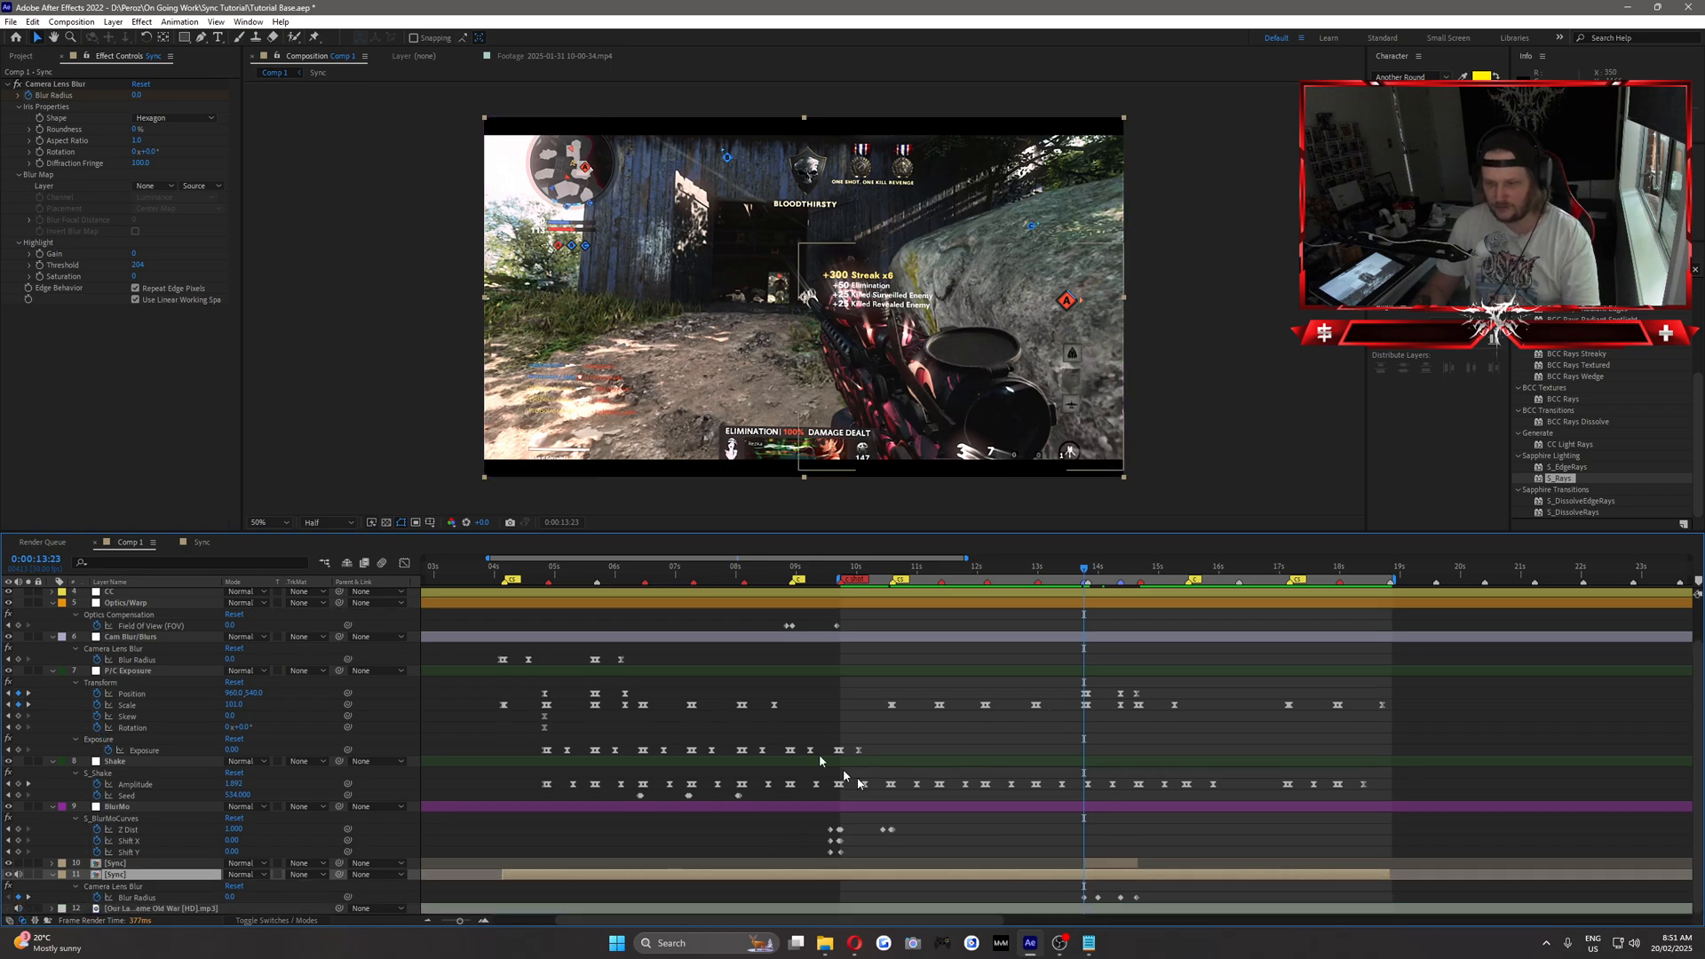
# Keyframe the upper Sync layer's S_Rays Center XY, Rays Length 0 and Rays Brightness 0 at 0:00:13:23, and reveal its keyframes.
pyautogui.click(124, 863)
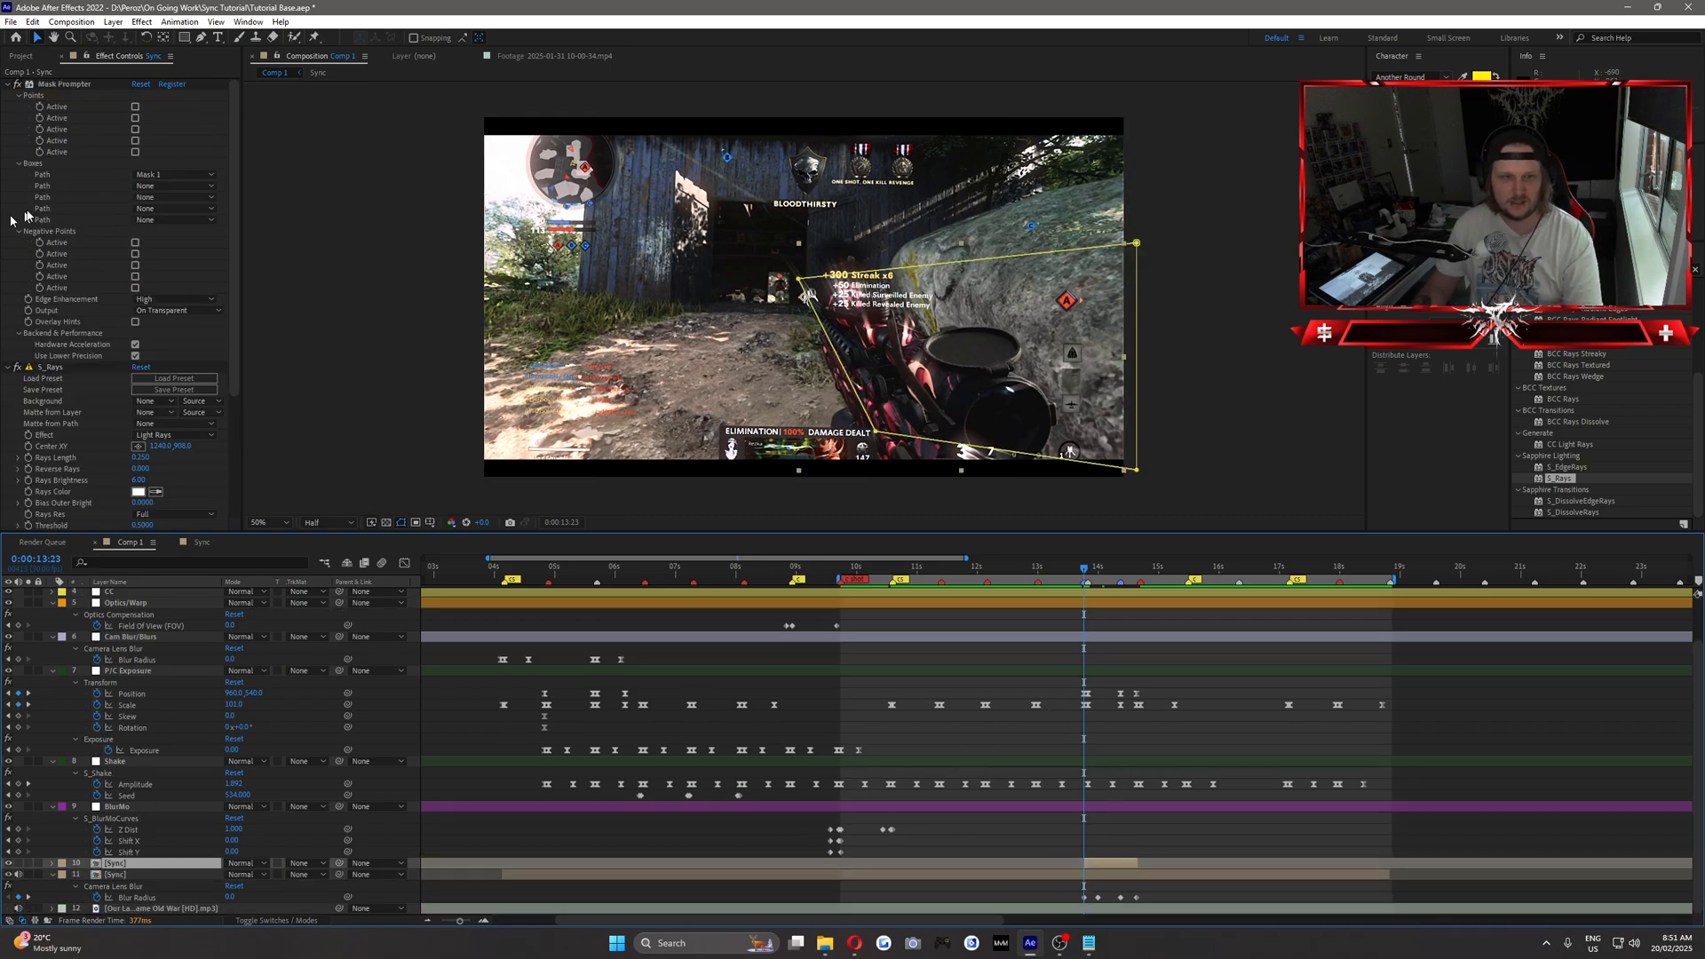
pyautogui.scroll(-3, 86, 308)
pyautogui.scroll(-2, 86, 309)
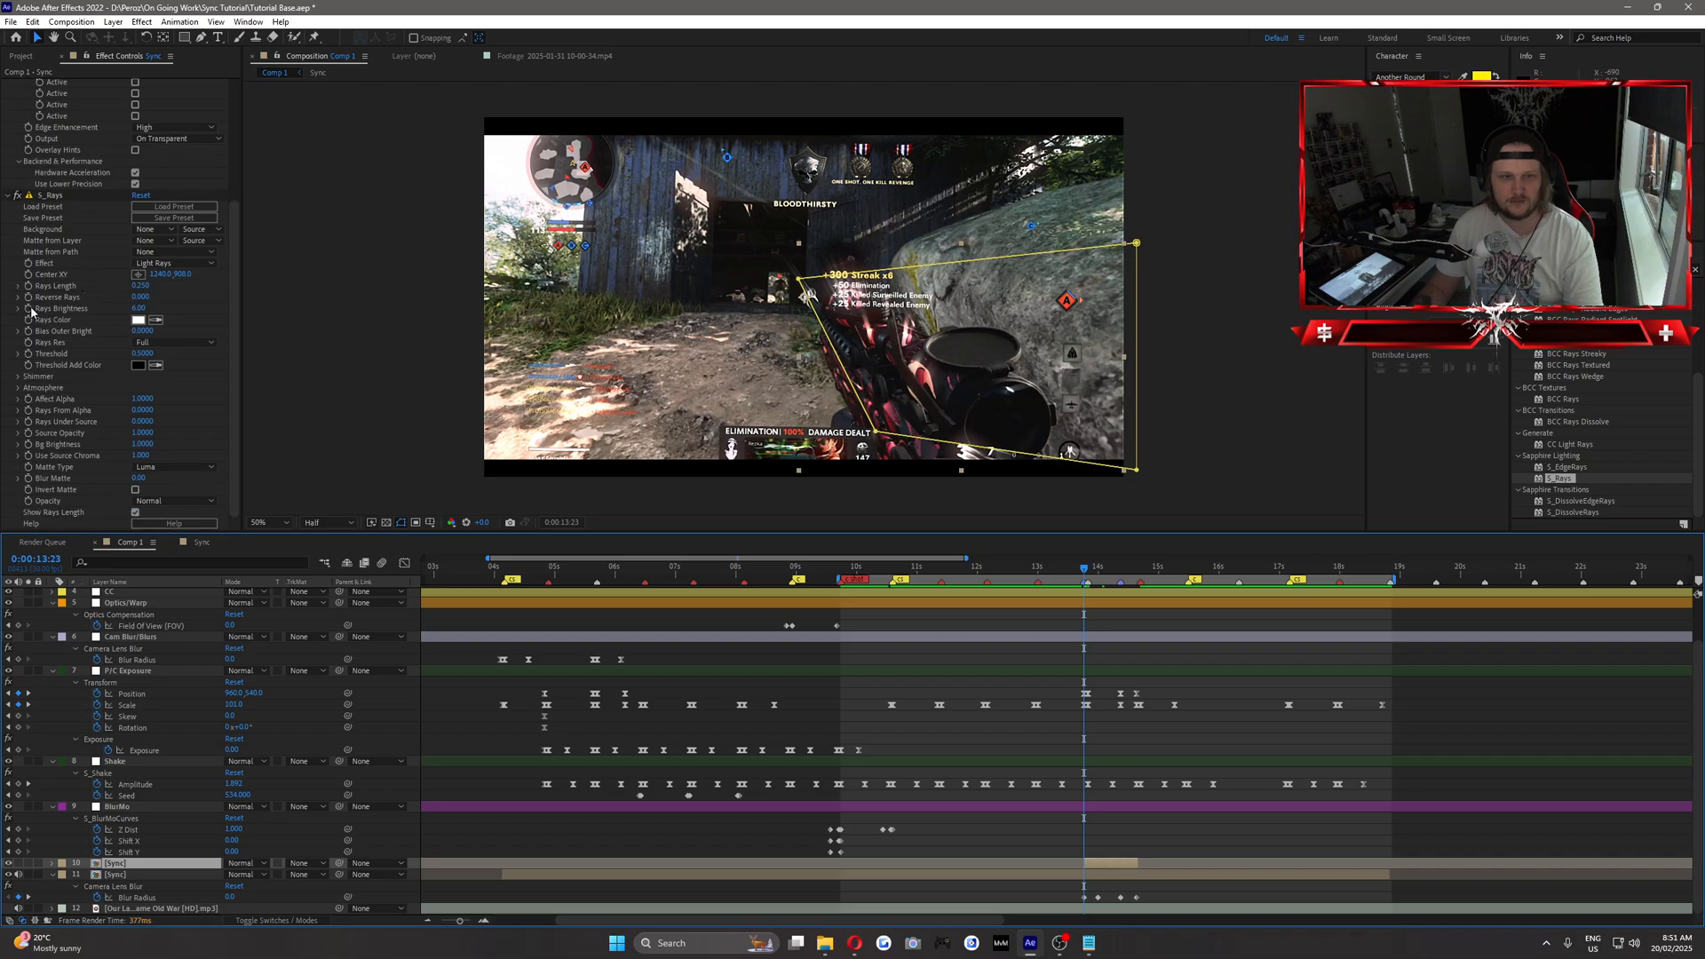
pyautogui.click(17, 285)
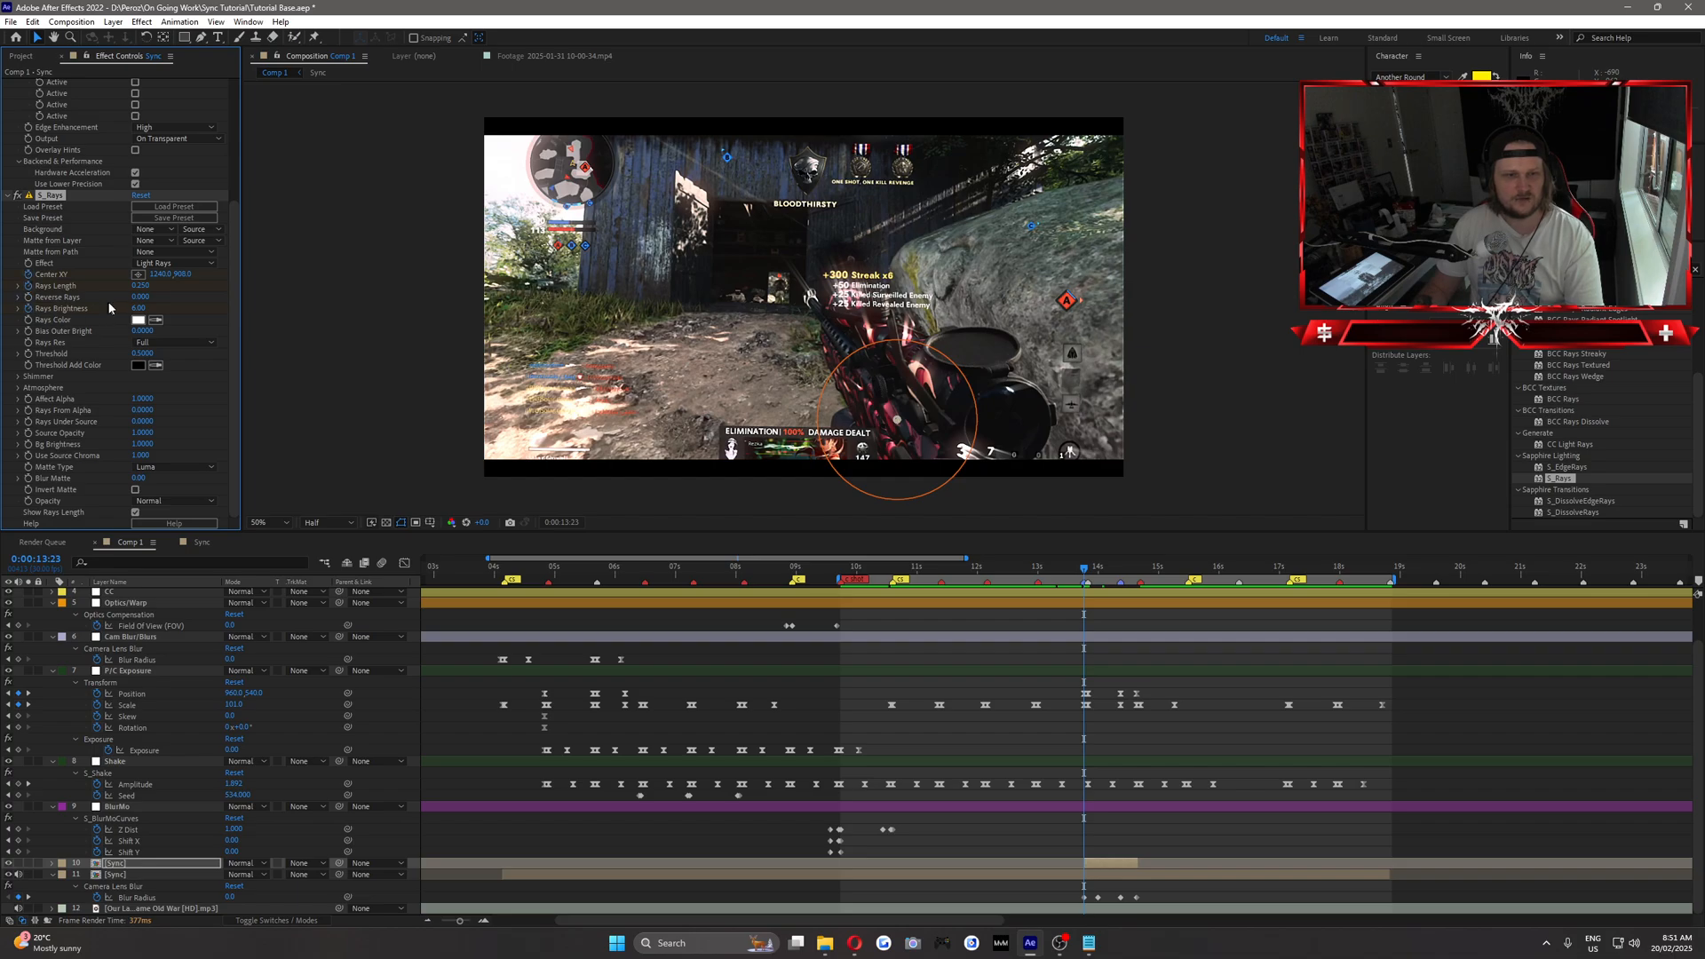
pyautogui.click(195, 303)
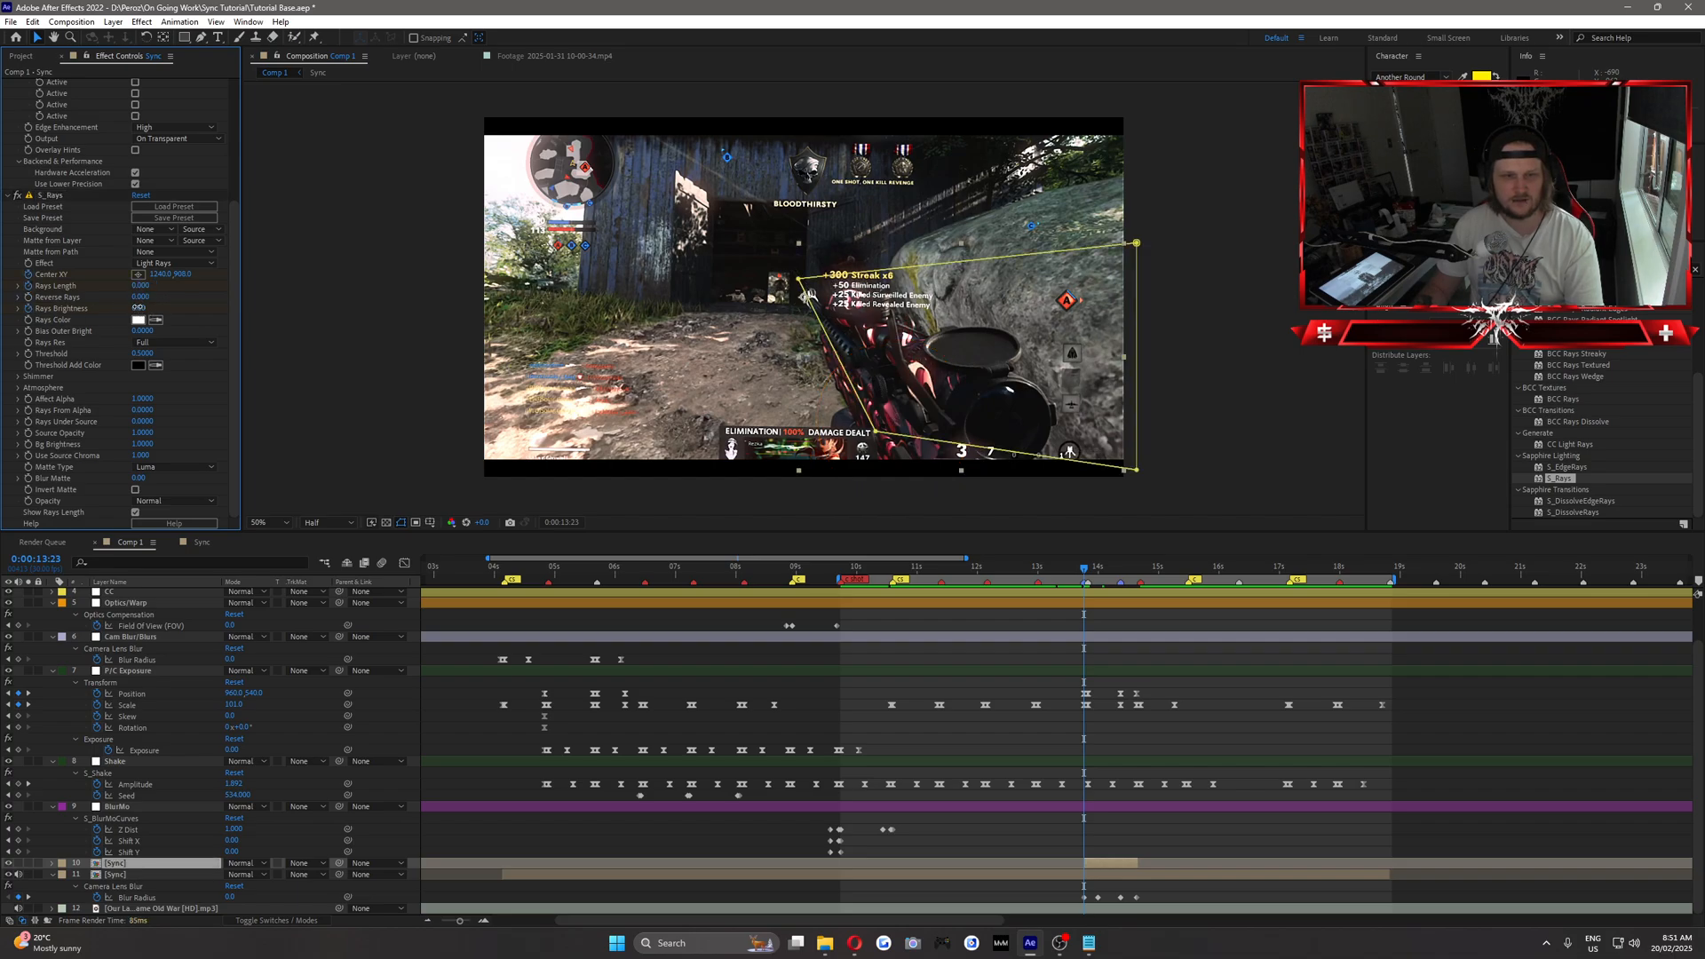
pyautogui.press('u')
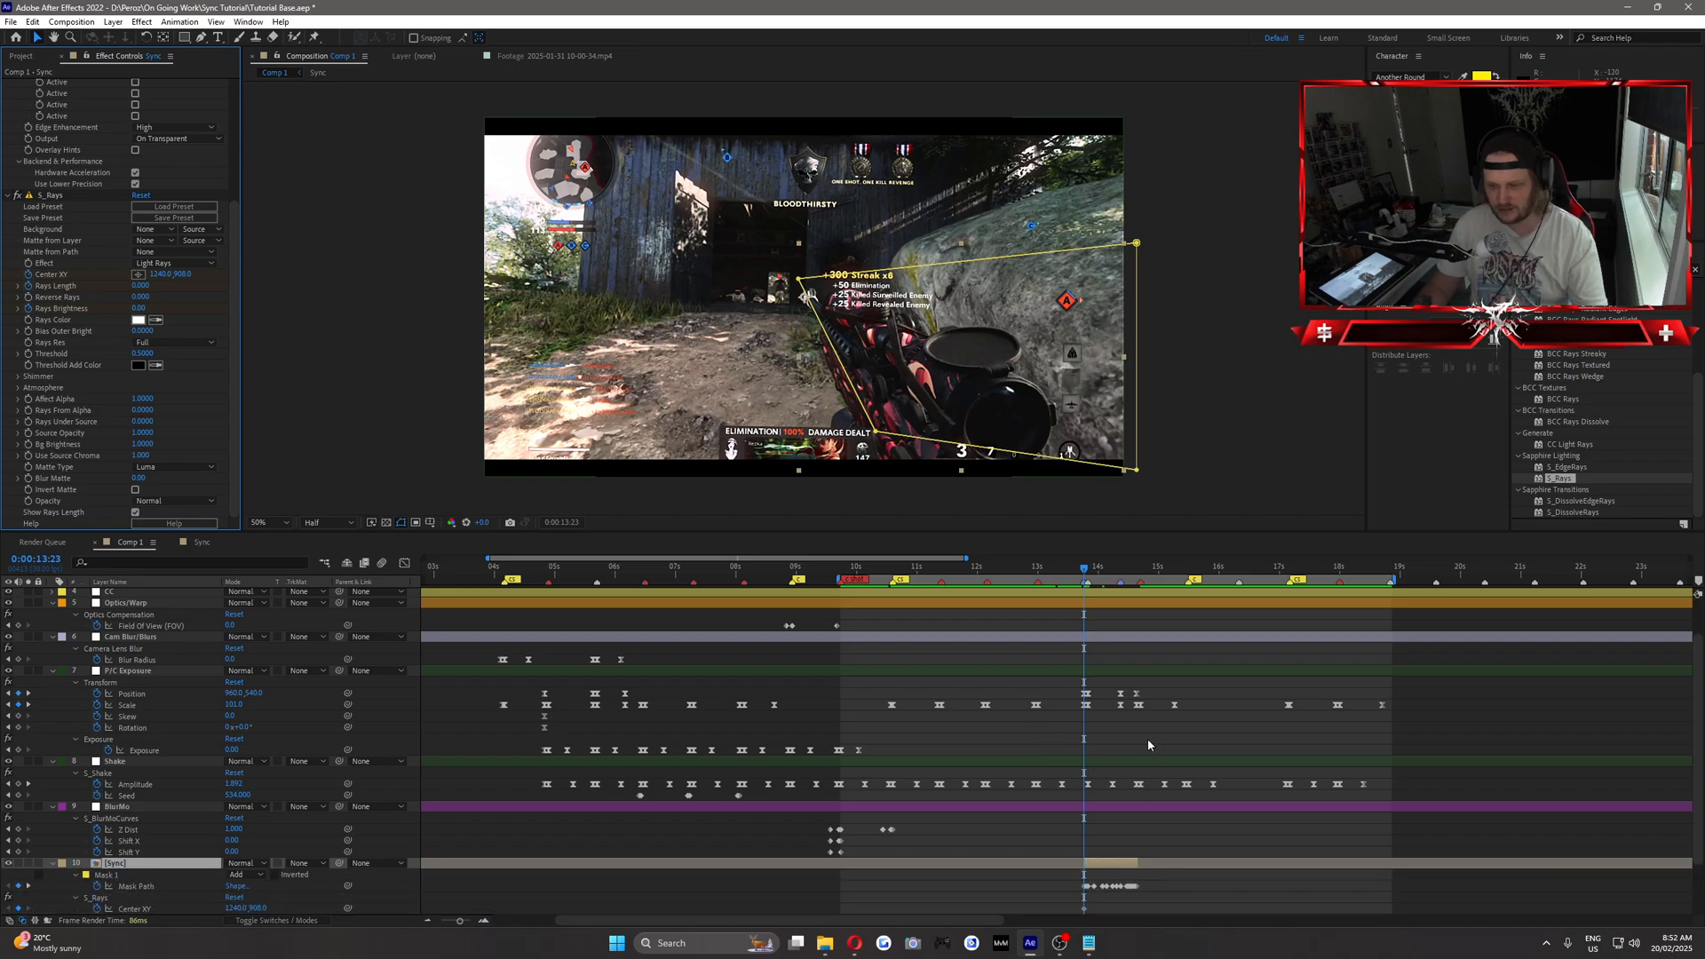
pyautogui.scroll(-2, 1142, 733)
# Keyframe the S_Rays Rays Brightness at 6 and Rays Length at 0.3 at 0:00:14:00.
pyautogui.click(1098, 573)
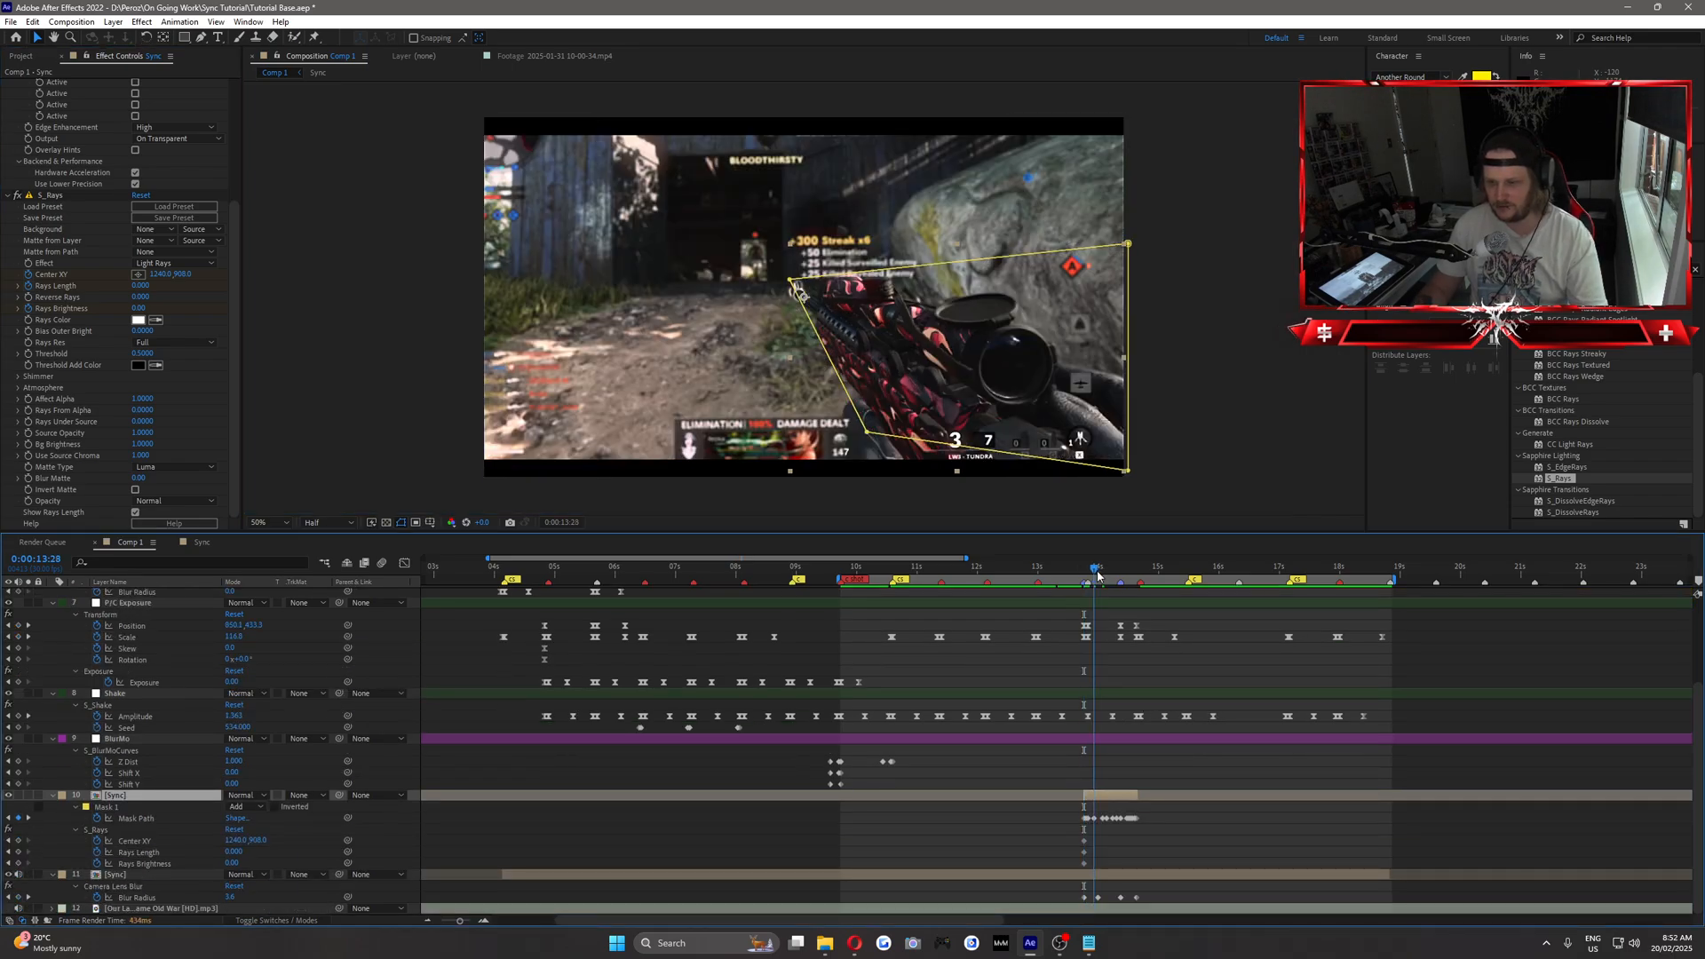
pyautogui.click(139, 309)
pyautogui.write('6')
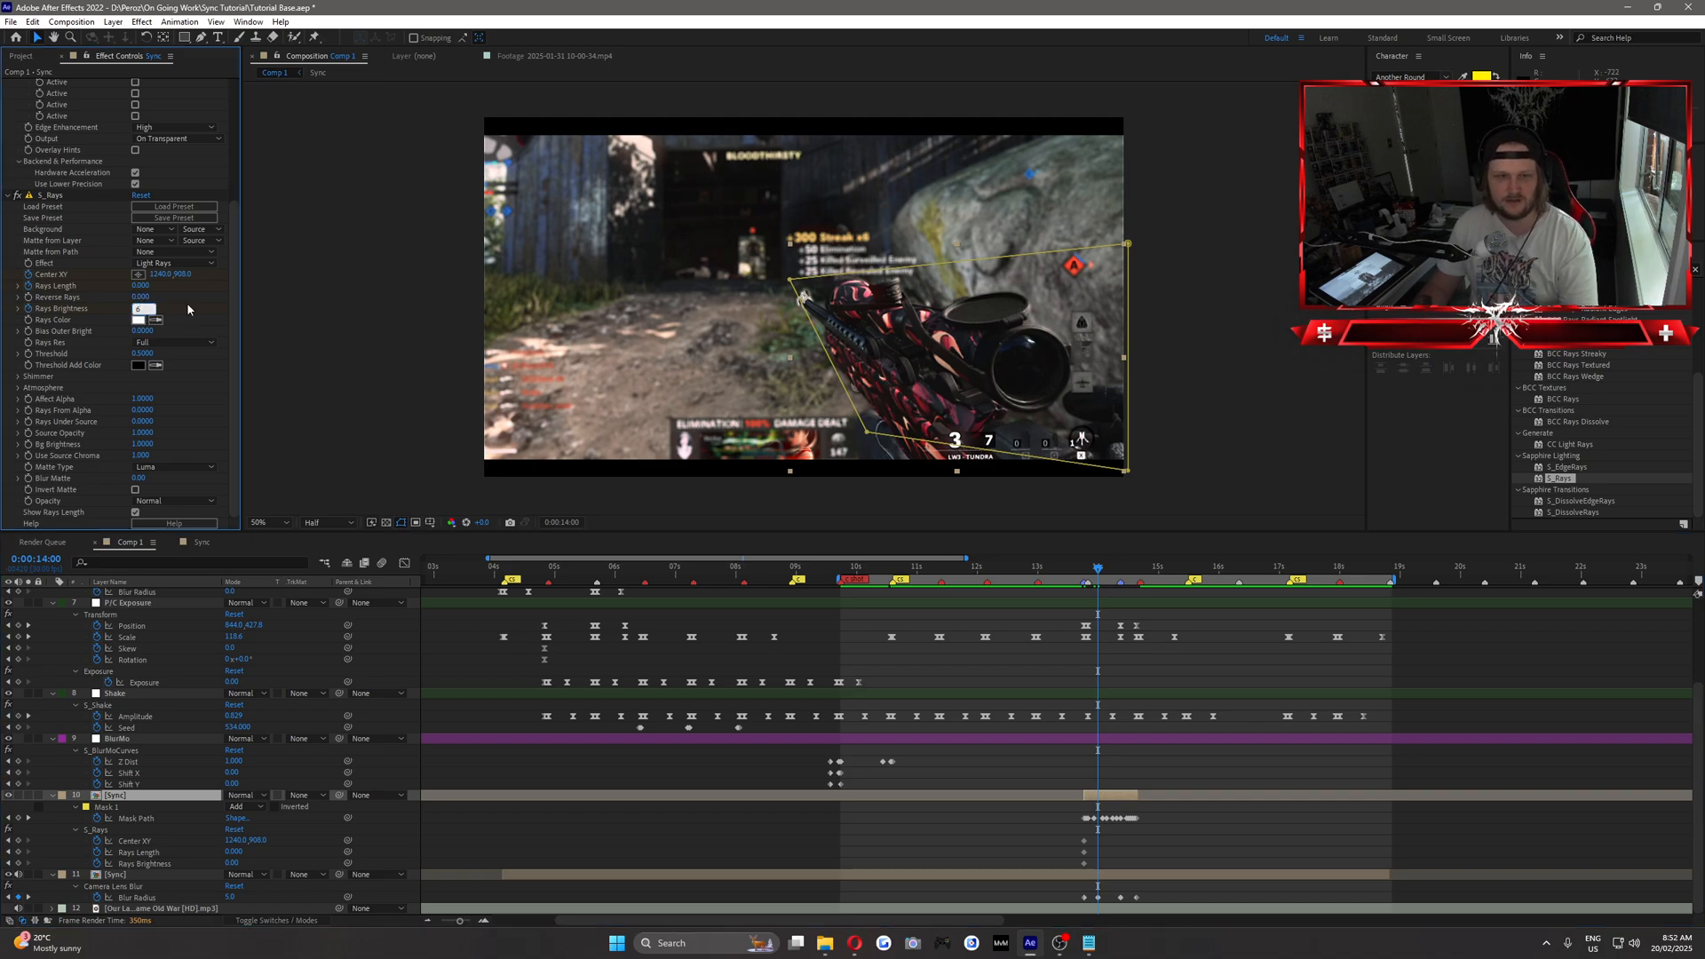
pyautogui.click(189, 310)
pyautogui.click(141, 286)
pyautogui.write('0.')
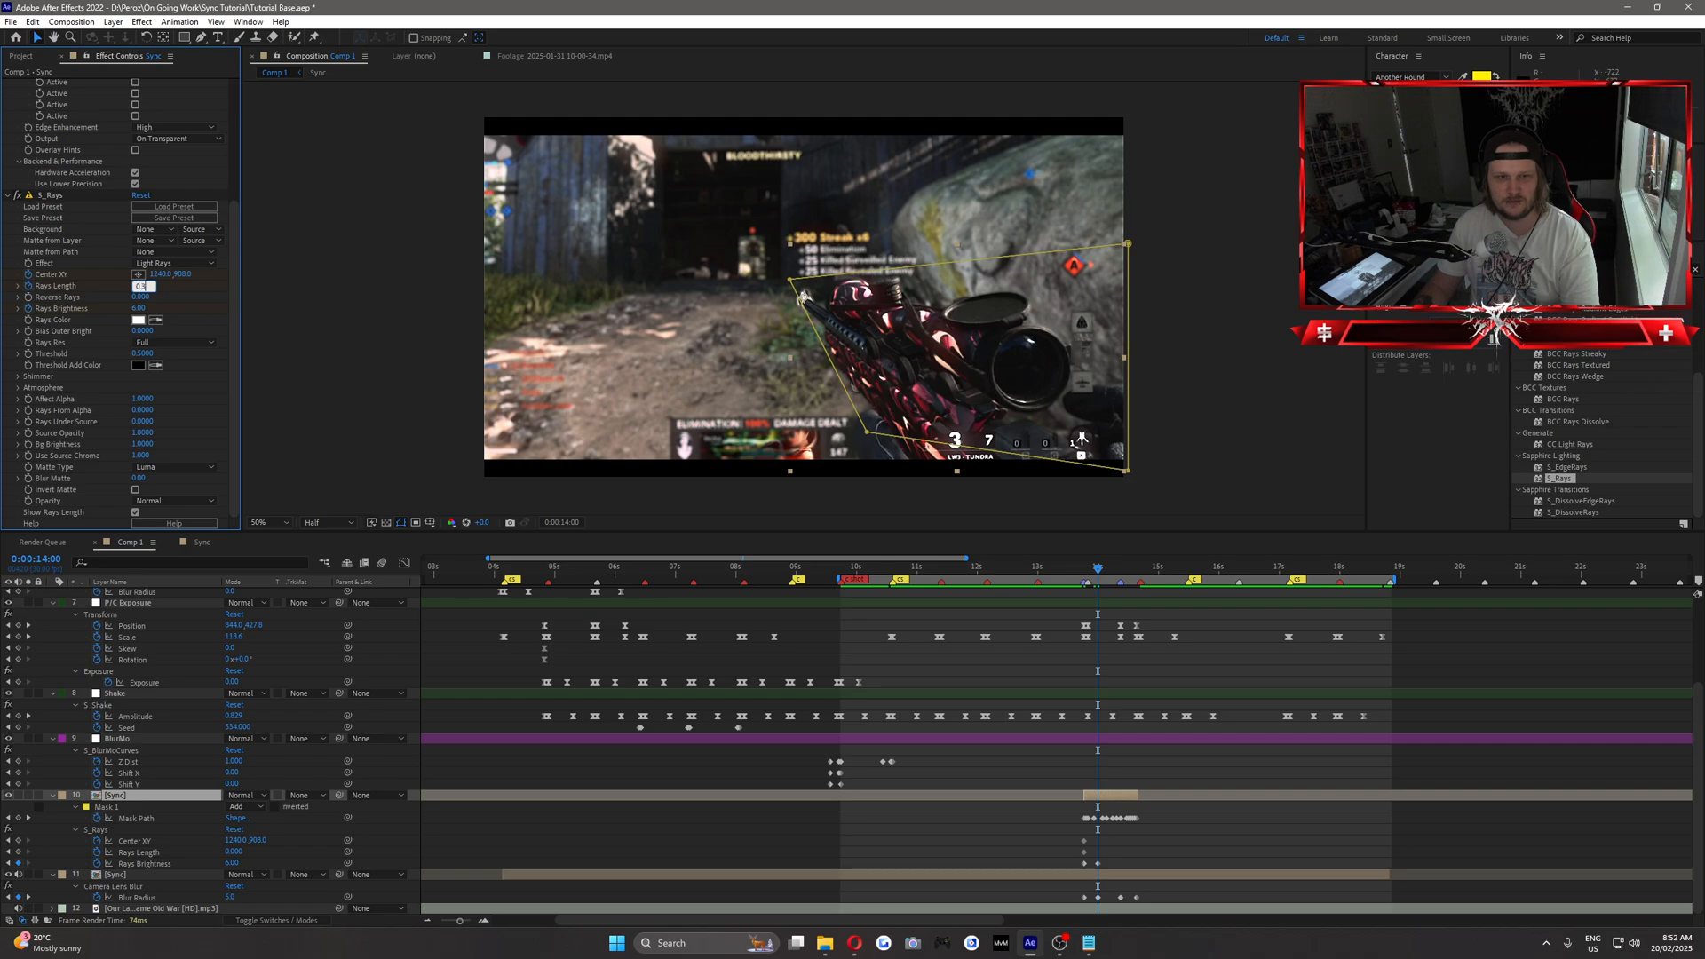
pyautogui.write('3')
pyautogui.click(184, 294)
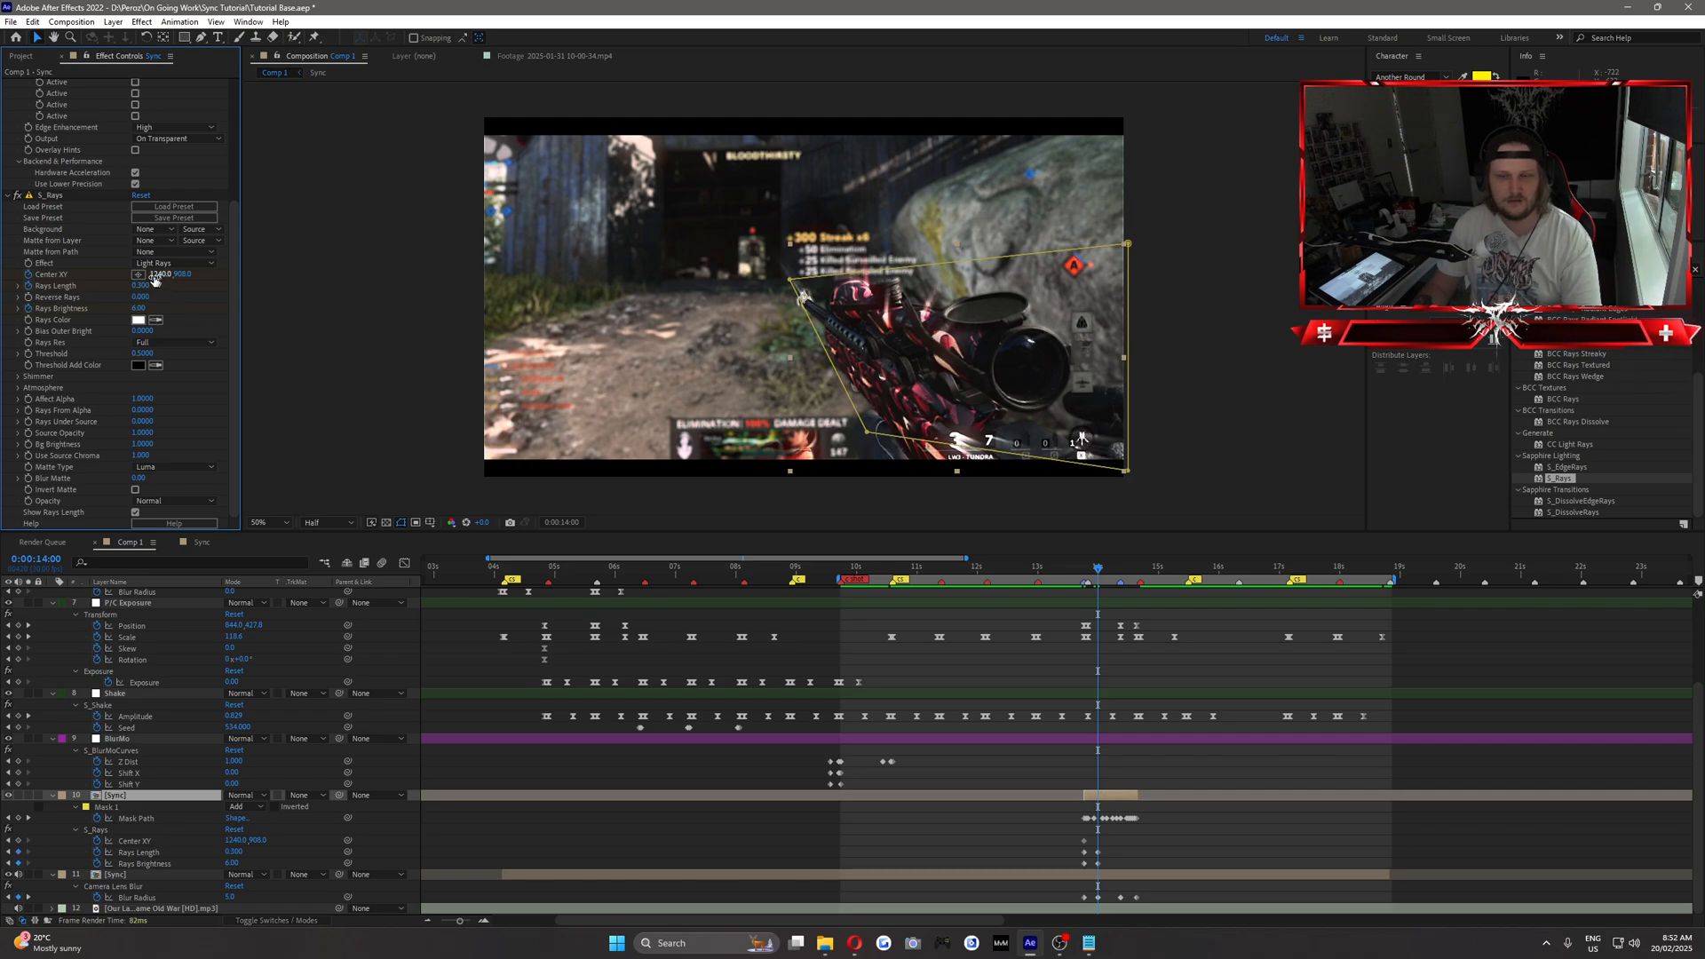
# Keyframe the S_Rays centre on the lower part of the gun at 0:00:14:00 and adjust it slightly at 0:00:14:11.
pyautogui.click(137, 275)
pyautogui.click(924, 366)
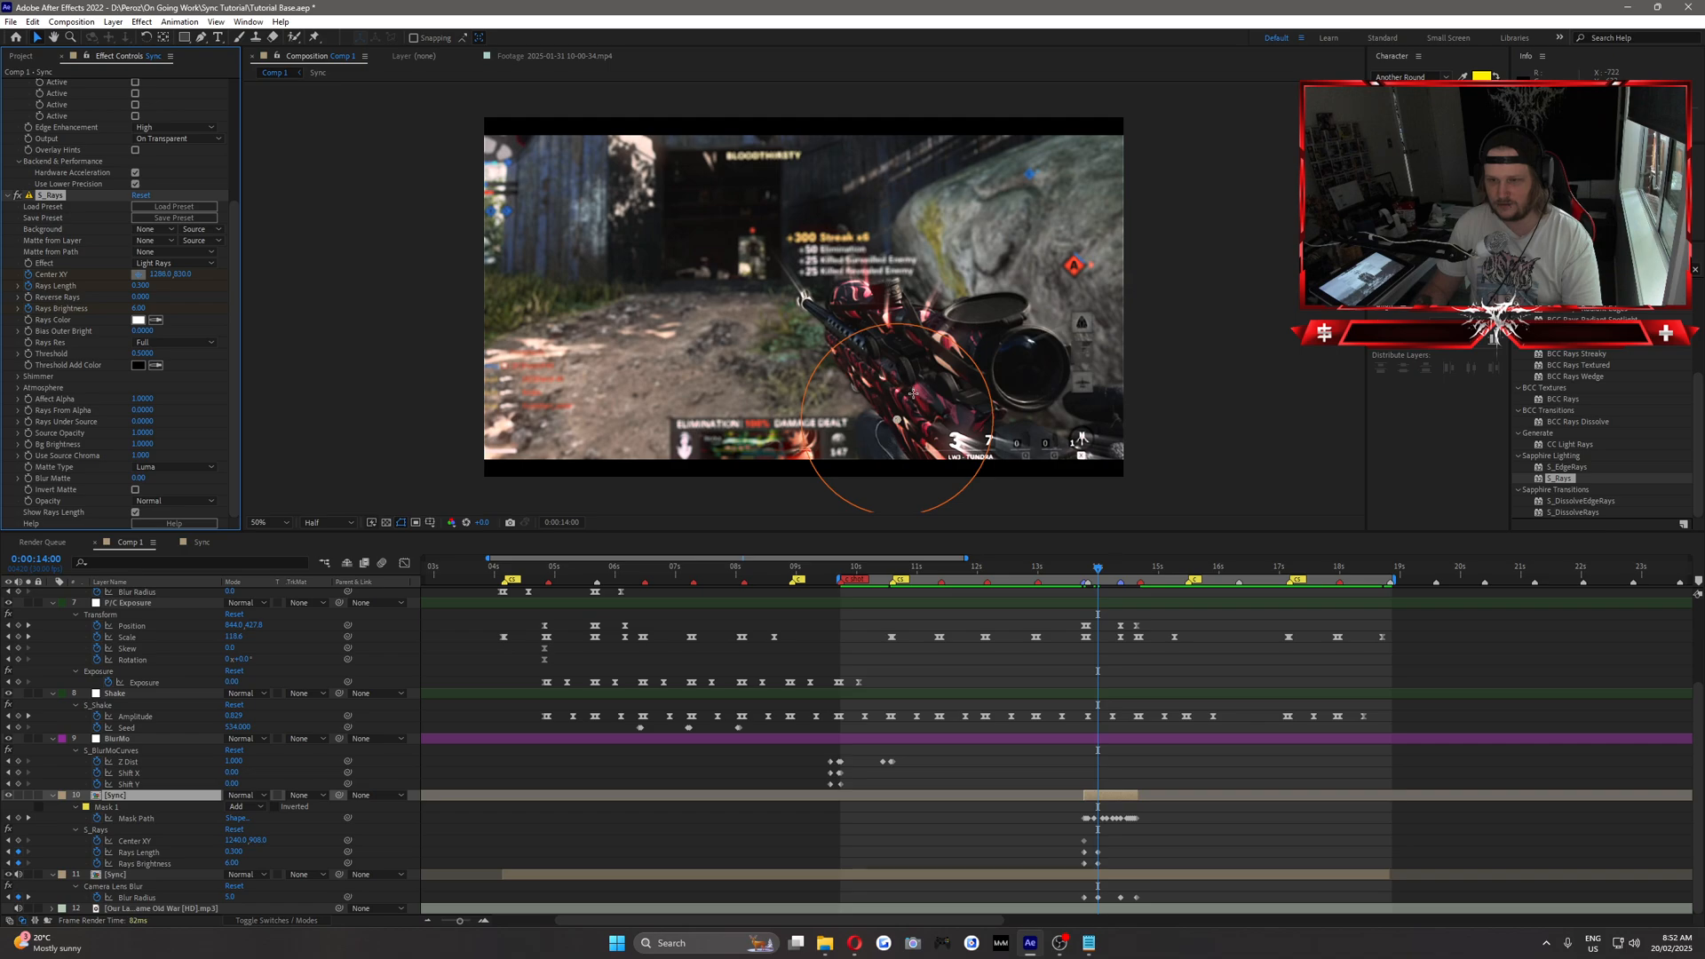
pyautogui.moveTo(912, 393); pyautogui.dragTo(917, 417)
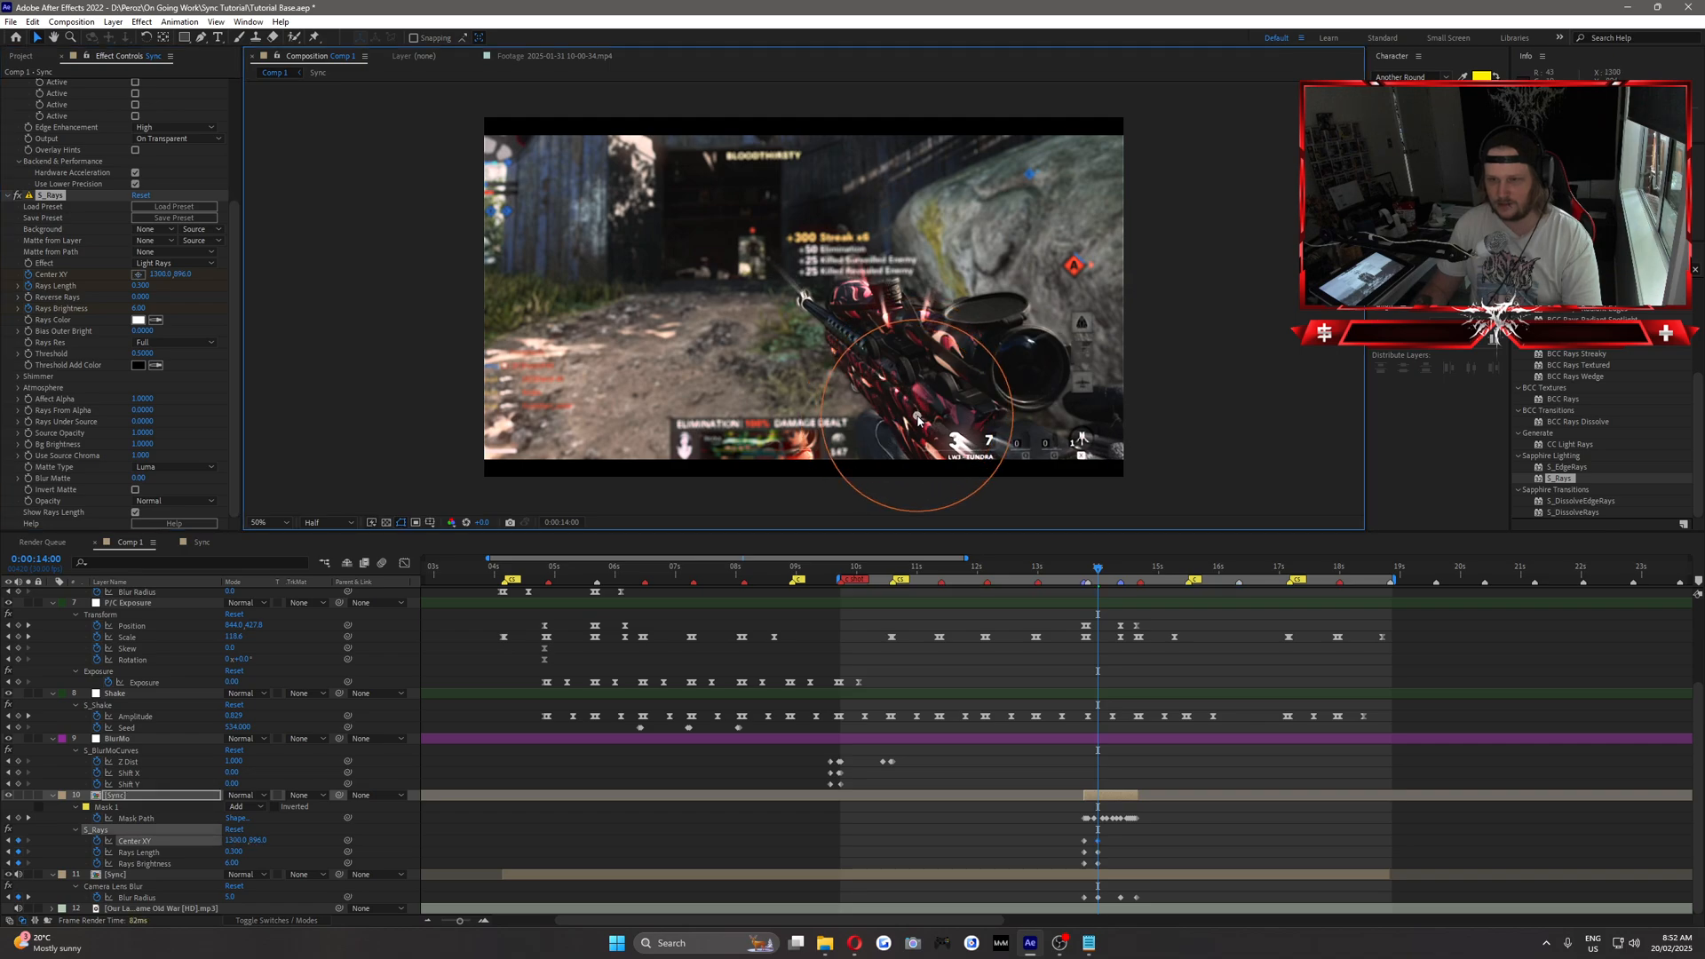
pyautogui.moveTo(1099, 571)
pyautogui.mouseDown()
pyautogui.moveTo(1078, 571)
pyautogui.moveTo(1121, 585)
pyautogui.mouseUp()
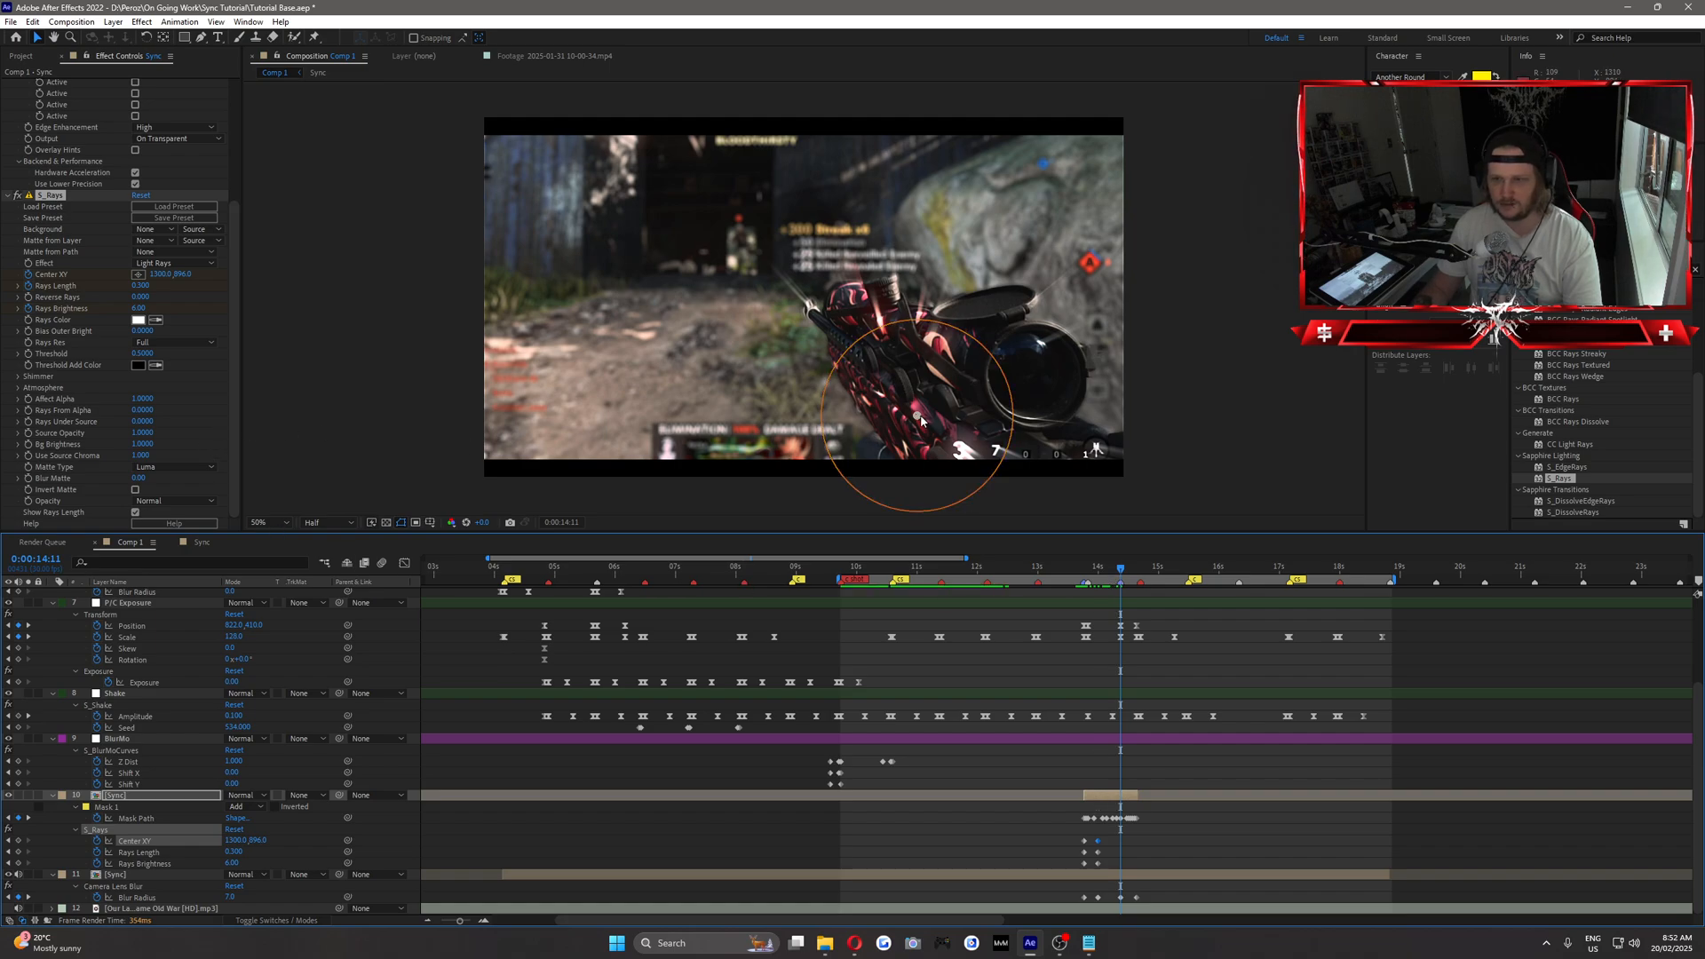
pyautogui.moveTo(921, 421); pyautogui.dragTo(925, 424)
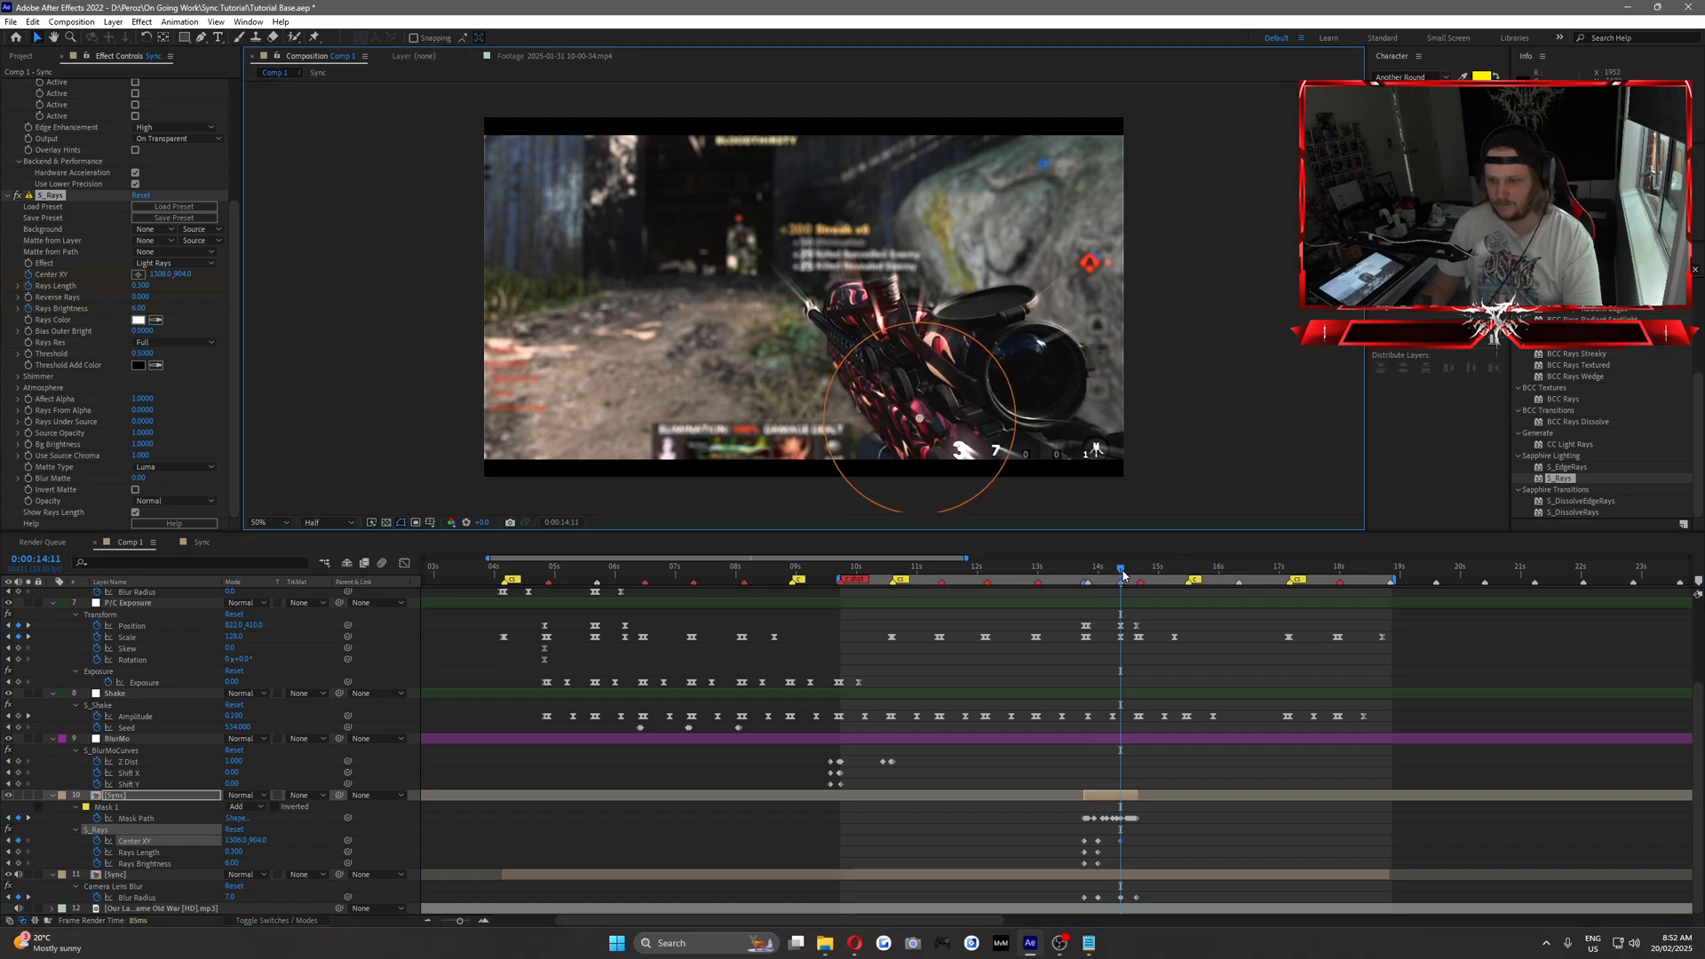
# Keyframe the S_Rays Rays Brightness and Rays Length at 0 at 0:00:14:21, where the masked layer ends.
pyautogui.moveTo(1123, 575); pyautogui.dragTo(1140, 577)
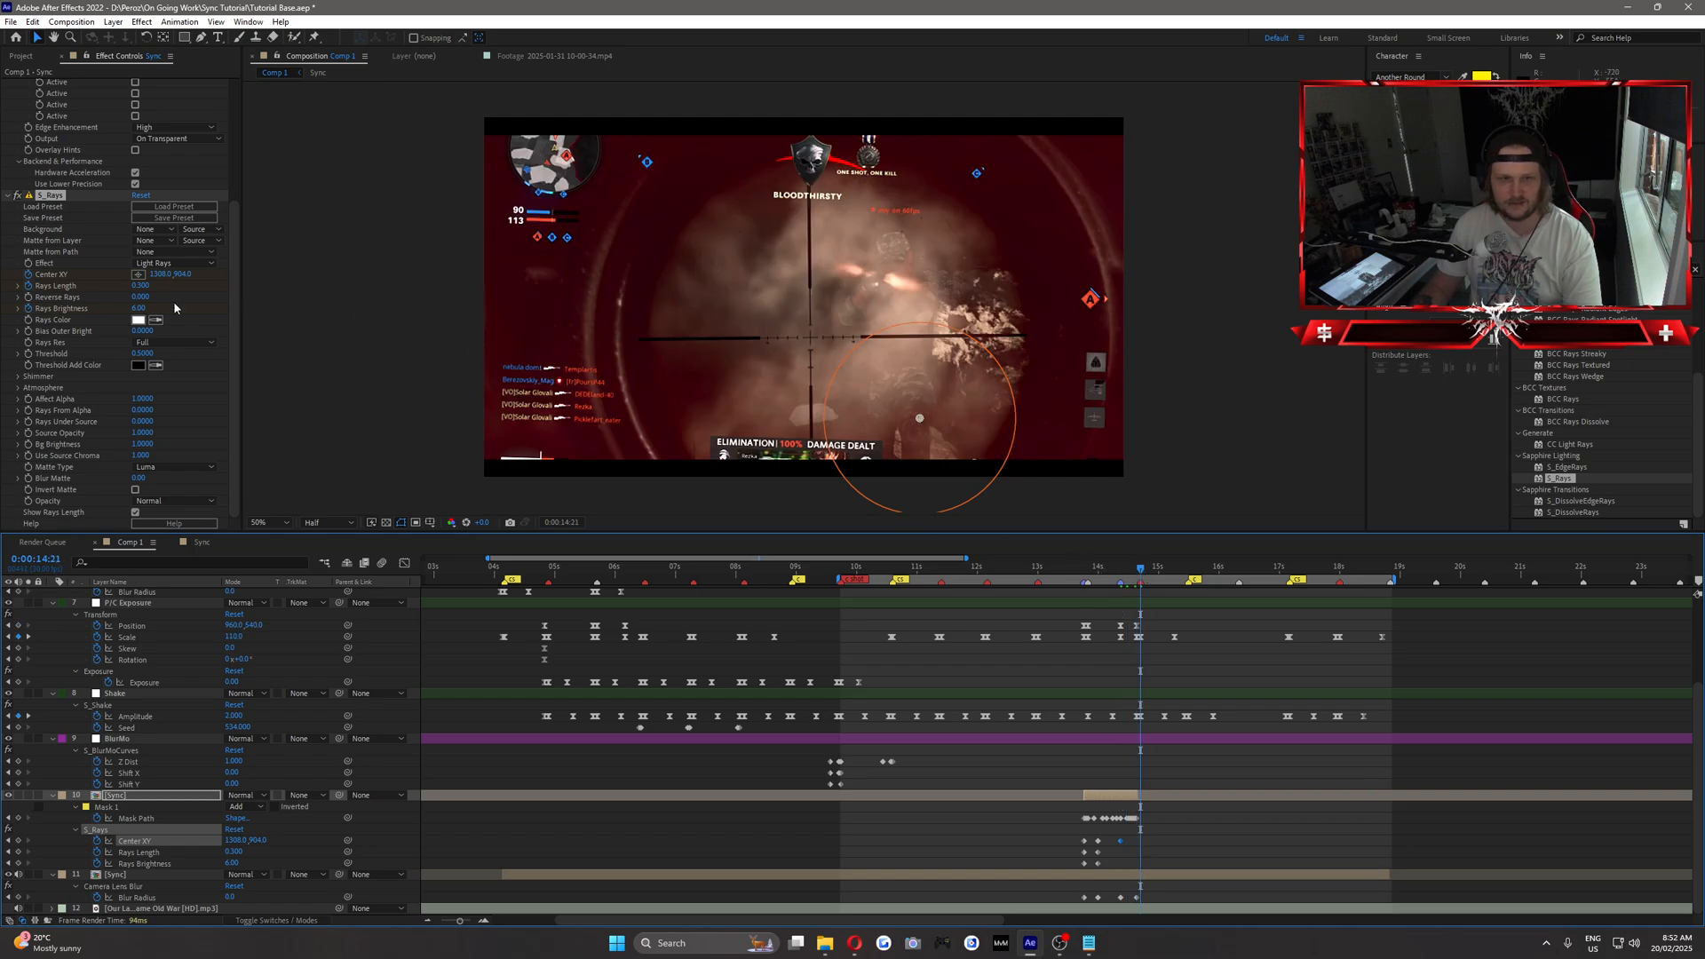
pyautogui.click(138, 308)
pyautogui.write('0')
pyautogui.press('Return')
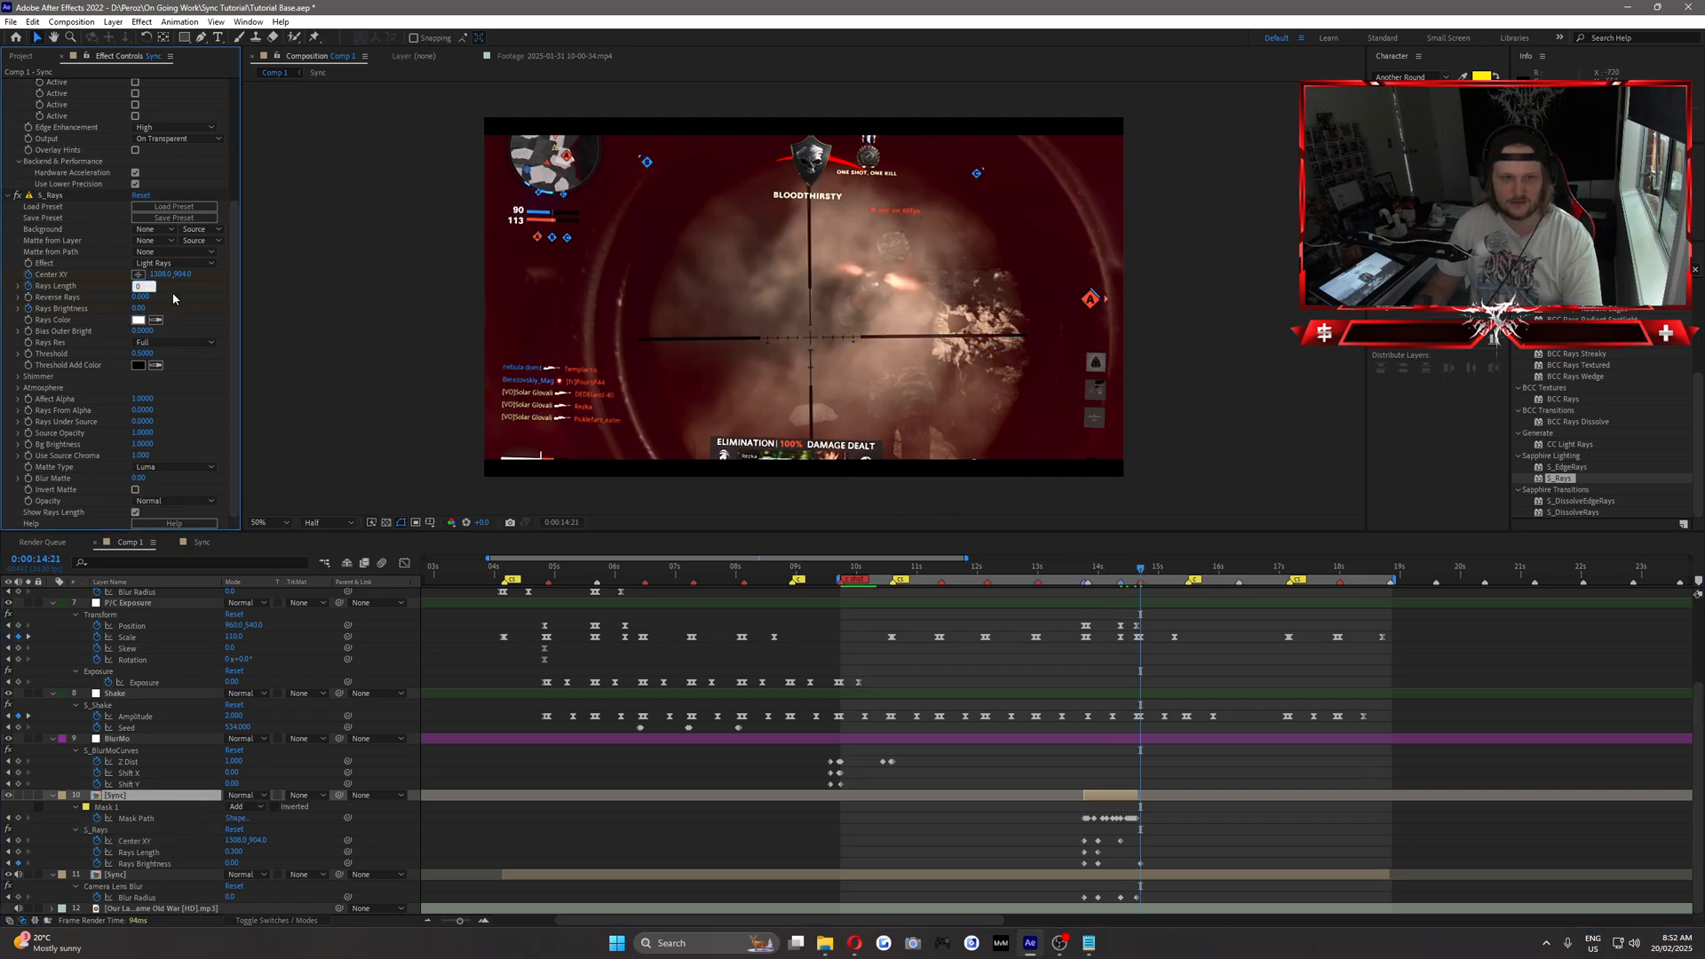
# Review the light rays animation on the gun through 0:00:14:20, and check the montage again from the start of the work area.
pyautogui.moveTo(1071, 568); pyautogui.dragTo(1107, 578)
pyautogui.click(1121, 576)
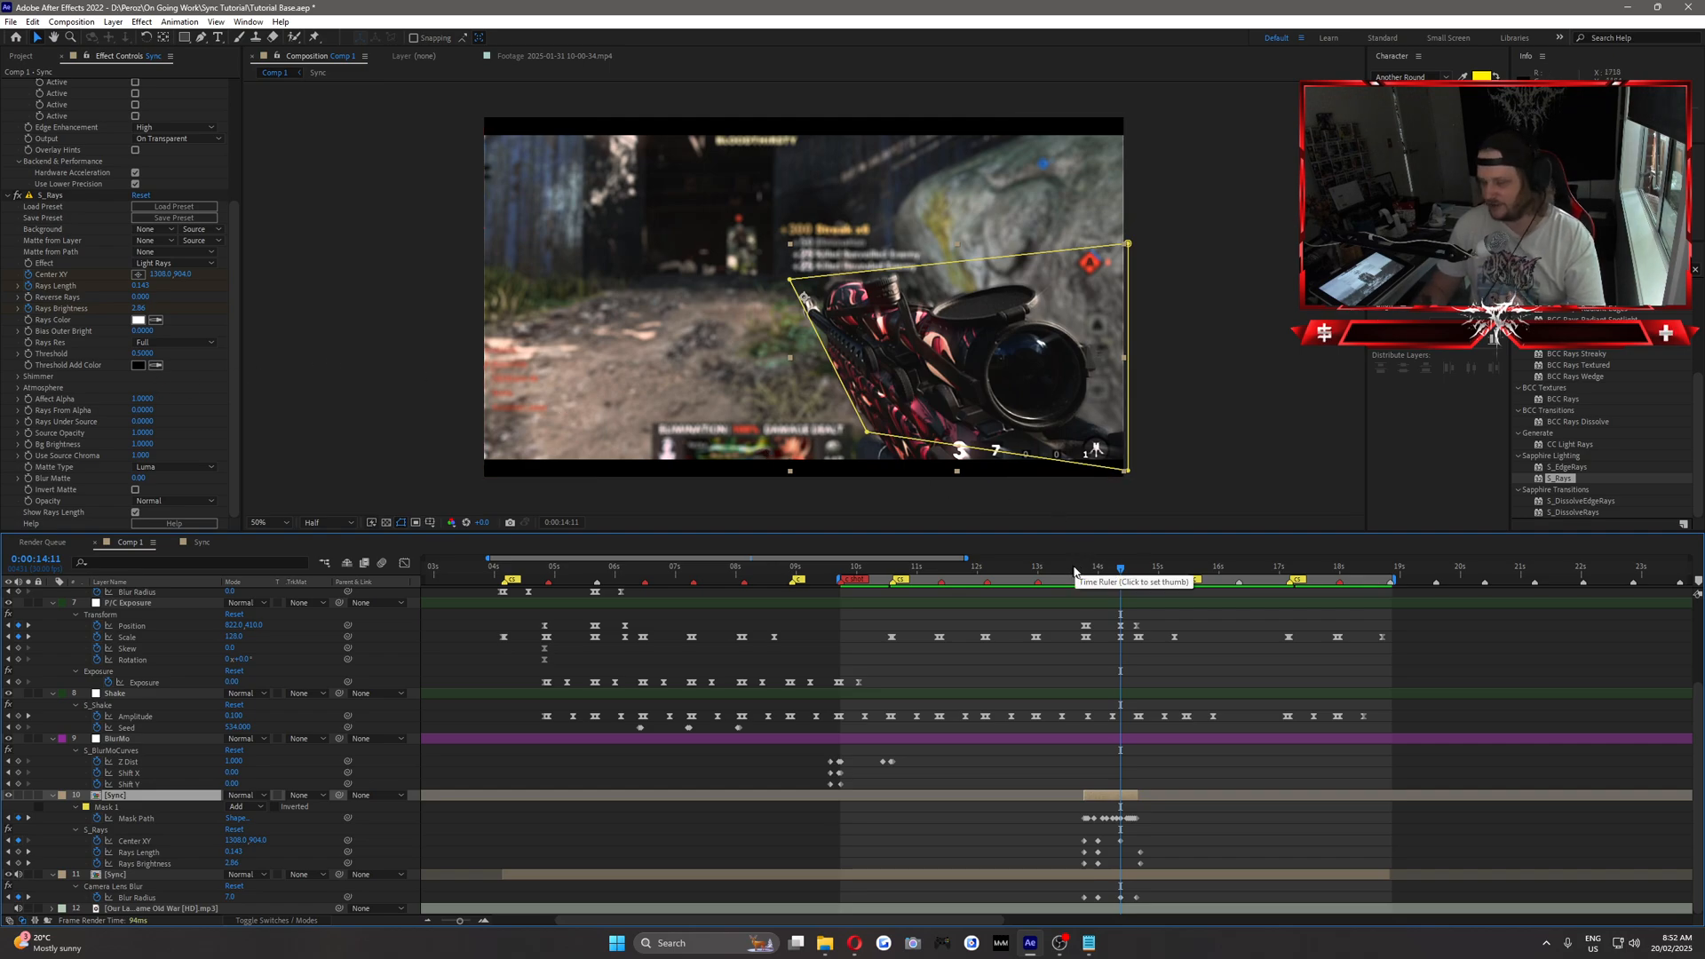
pyautogui.moveTo(1077, 573); pyautogui.dragTo(1140, 613)
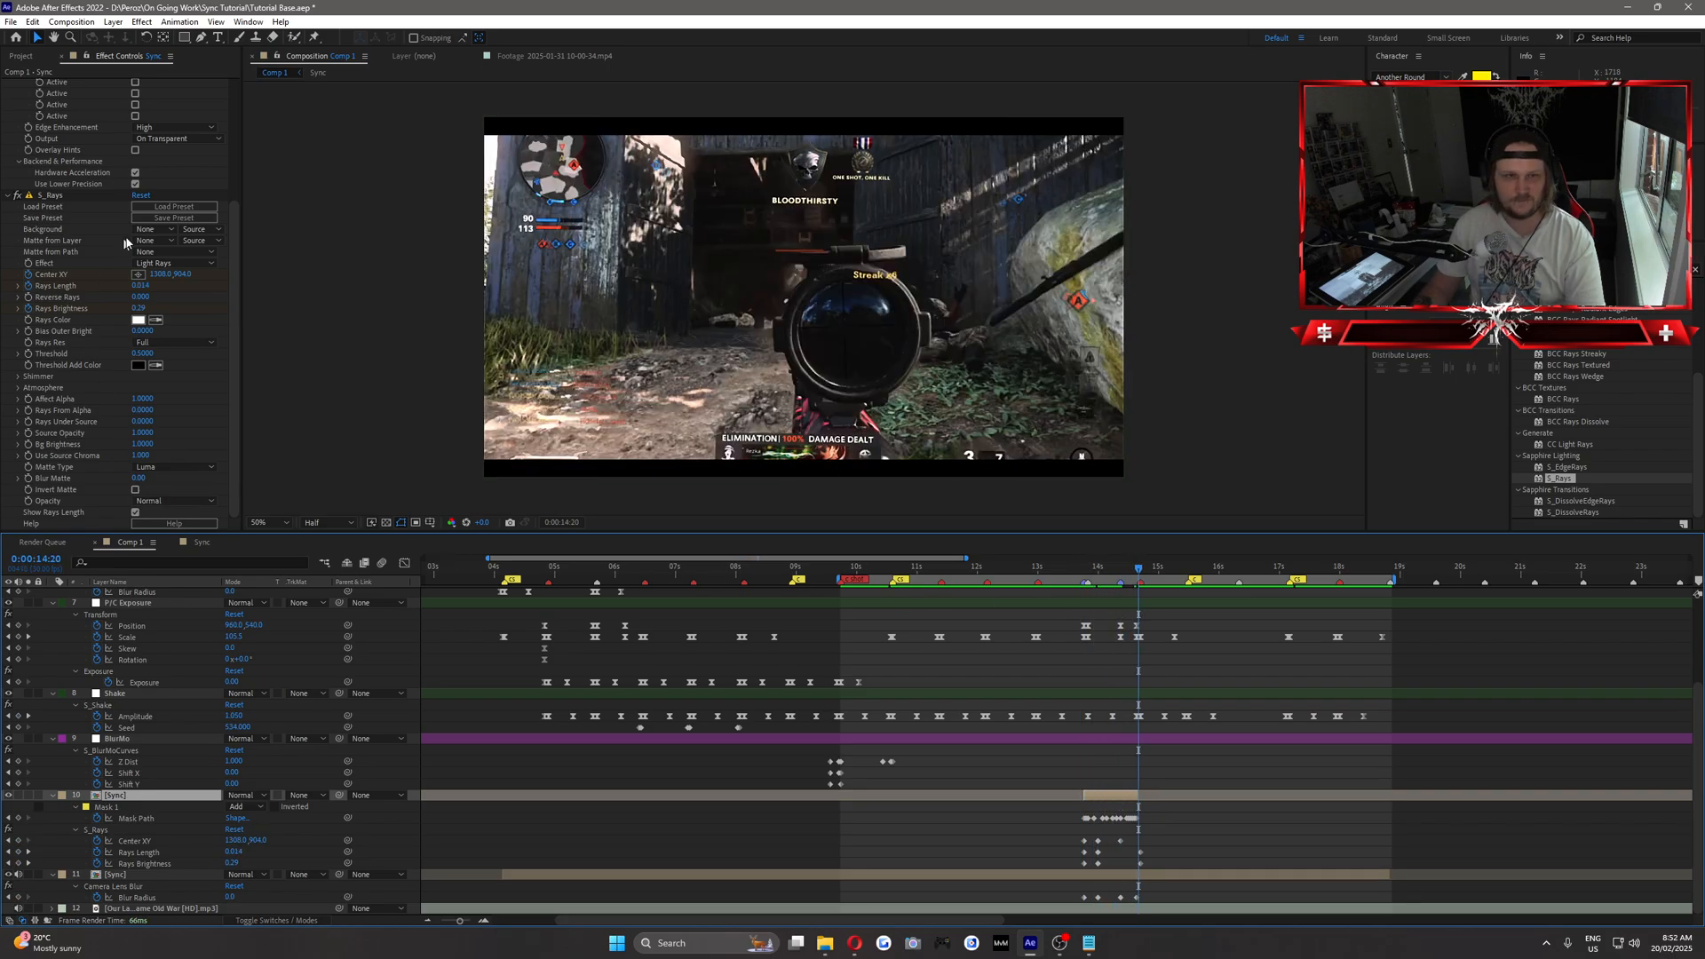
pyautogui.moveTo(851, 578); pyautogui.dragTo(914, 624)
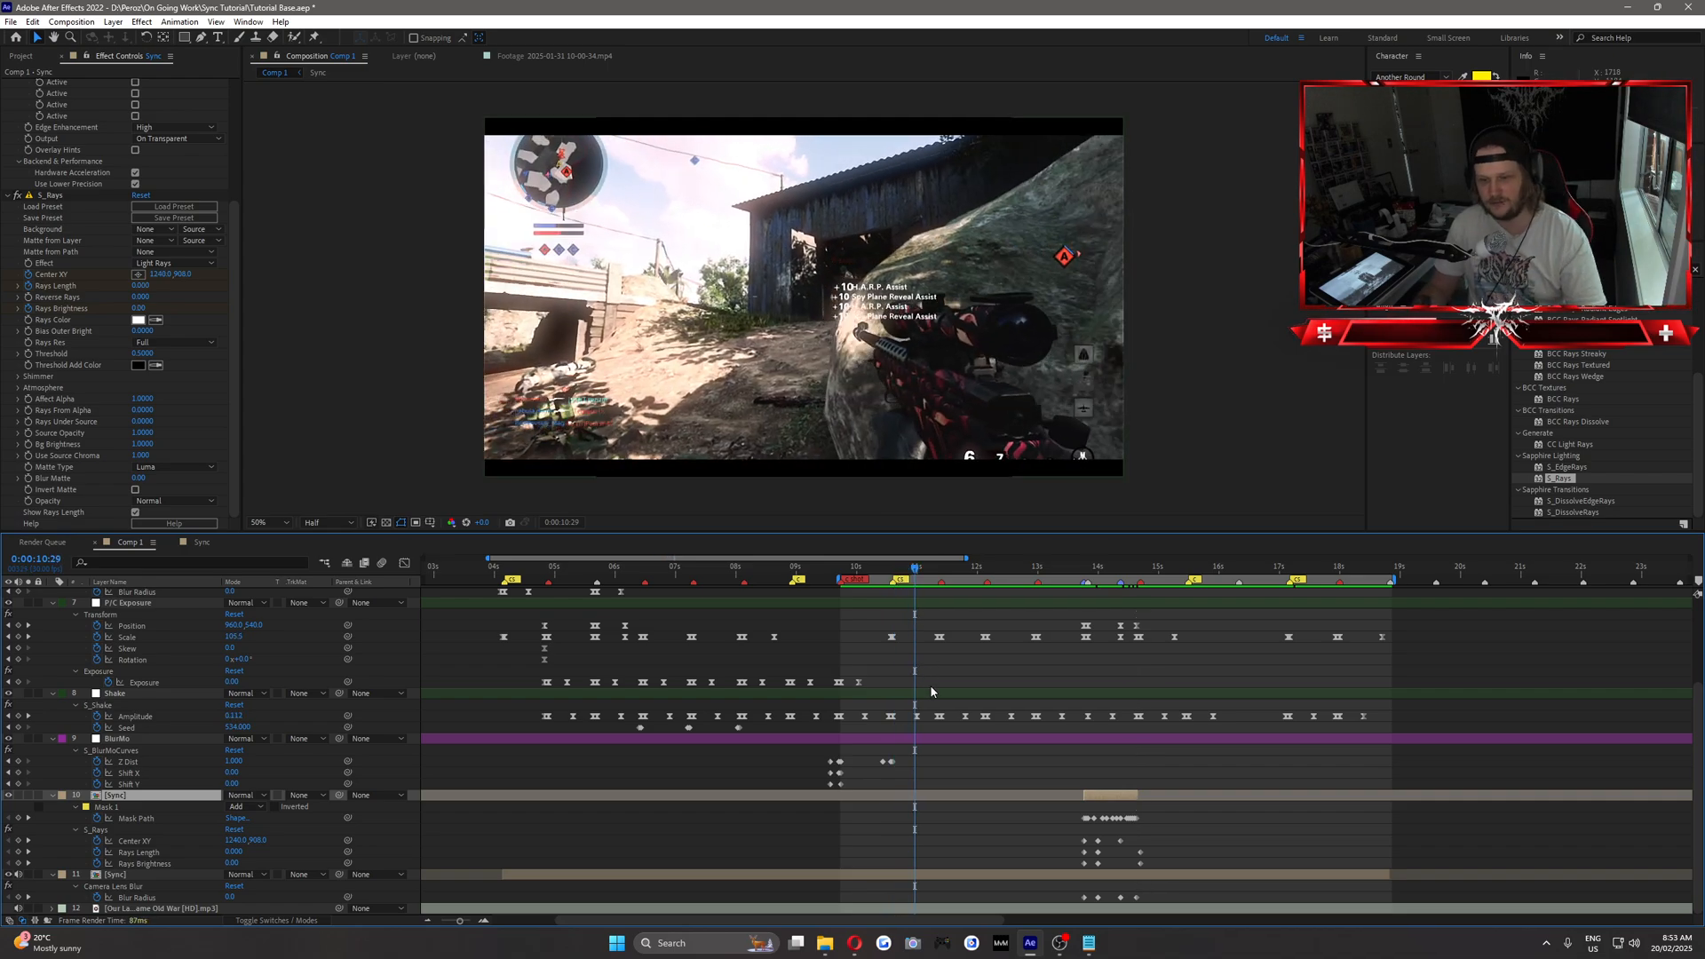
# Copy the Exposure flash keyframes just before 0:00:10:00 on the exposure adjustment layer to 0:00:10:18, aligning the flash peak with the beat.
pyautogui.scroll(3, 928, 685)
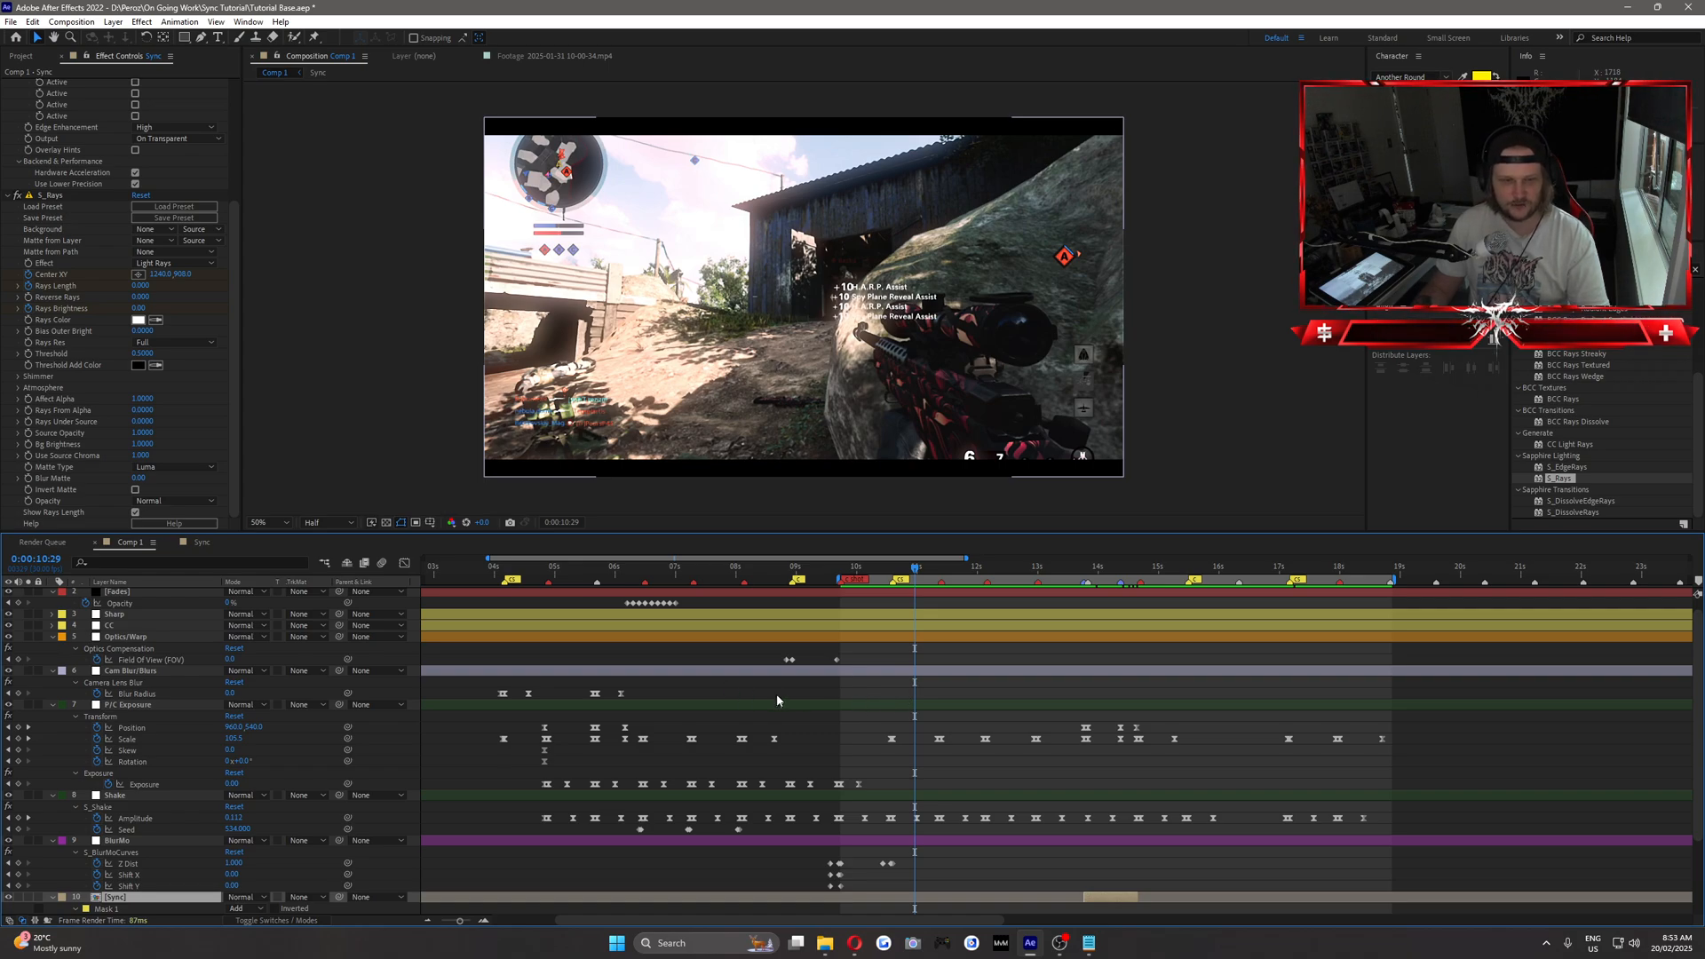
pyautogui.scroll(-2, 776, 694)
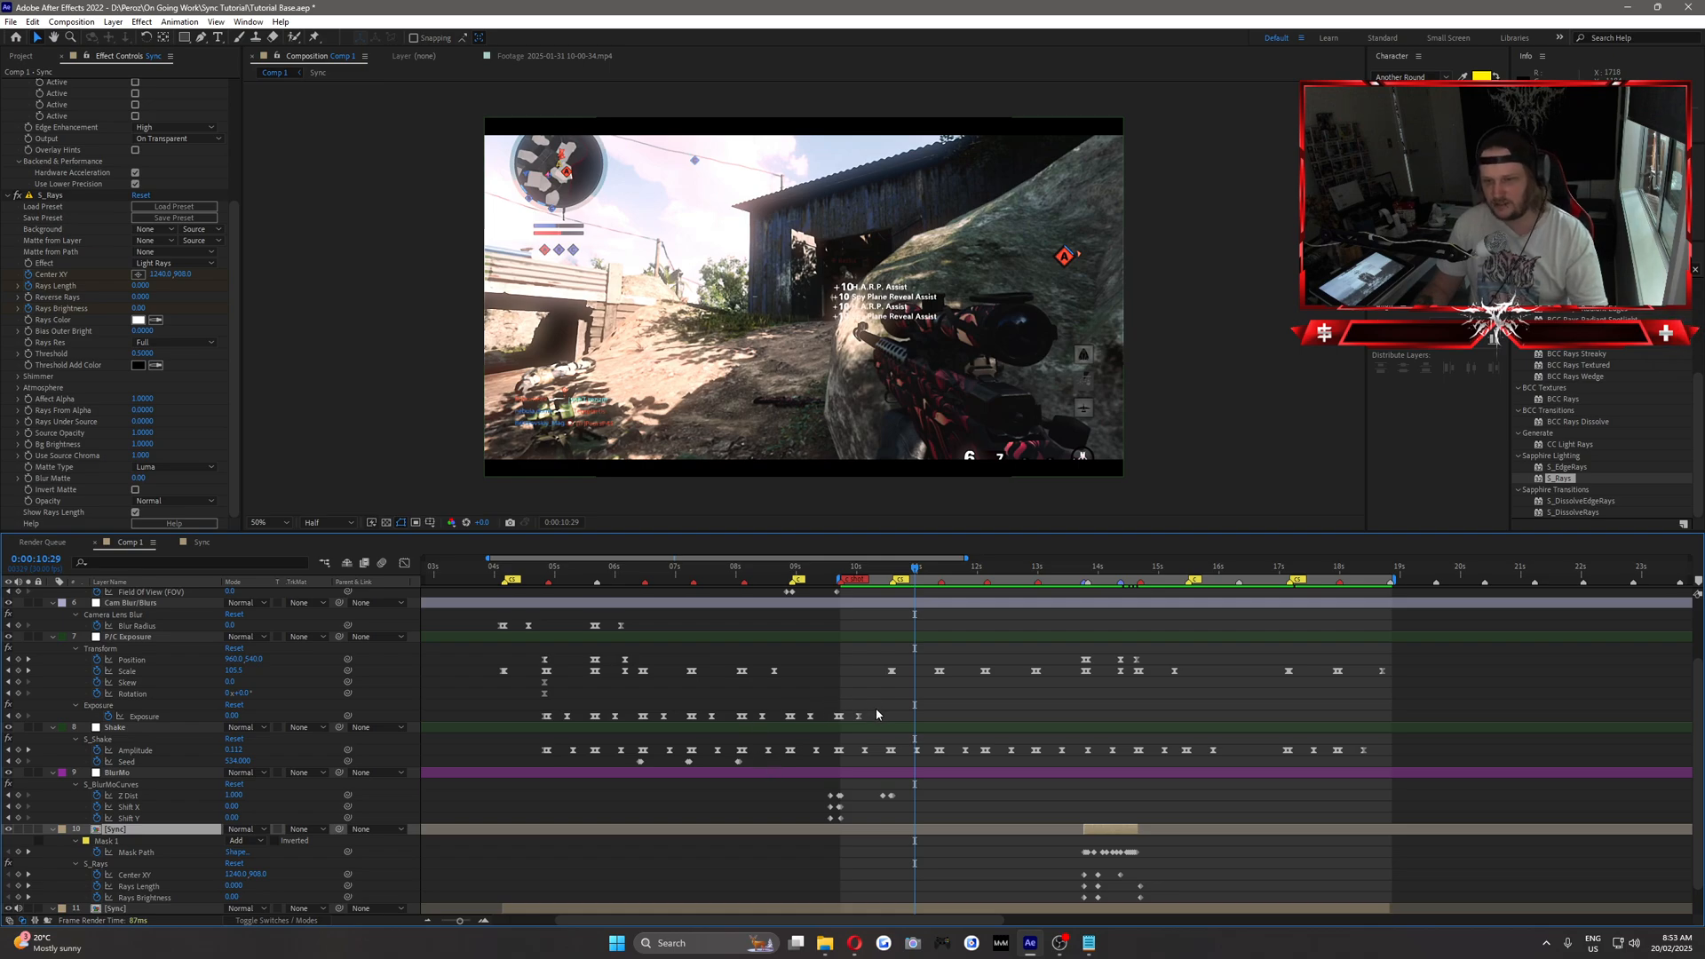
pyautogui.moveTo(830, 708); pyautogui.dragTo(858, 734)
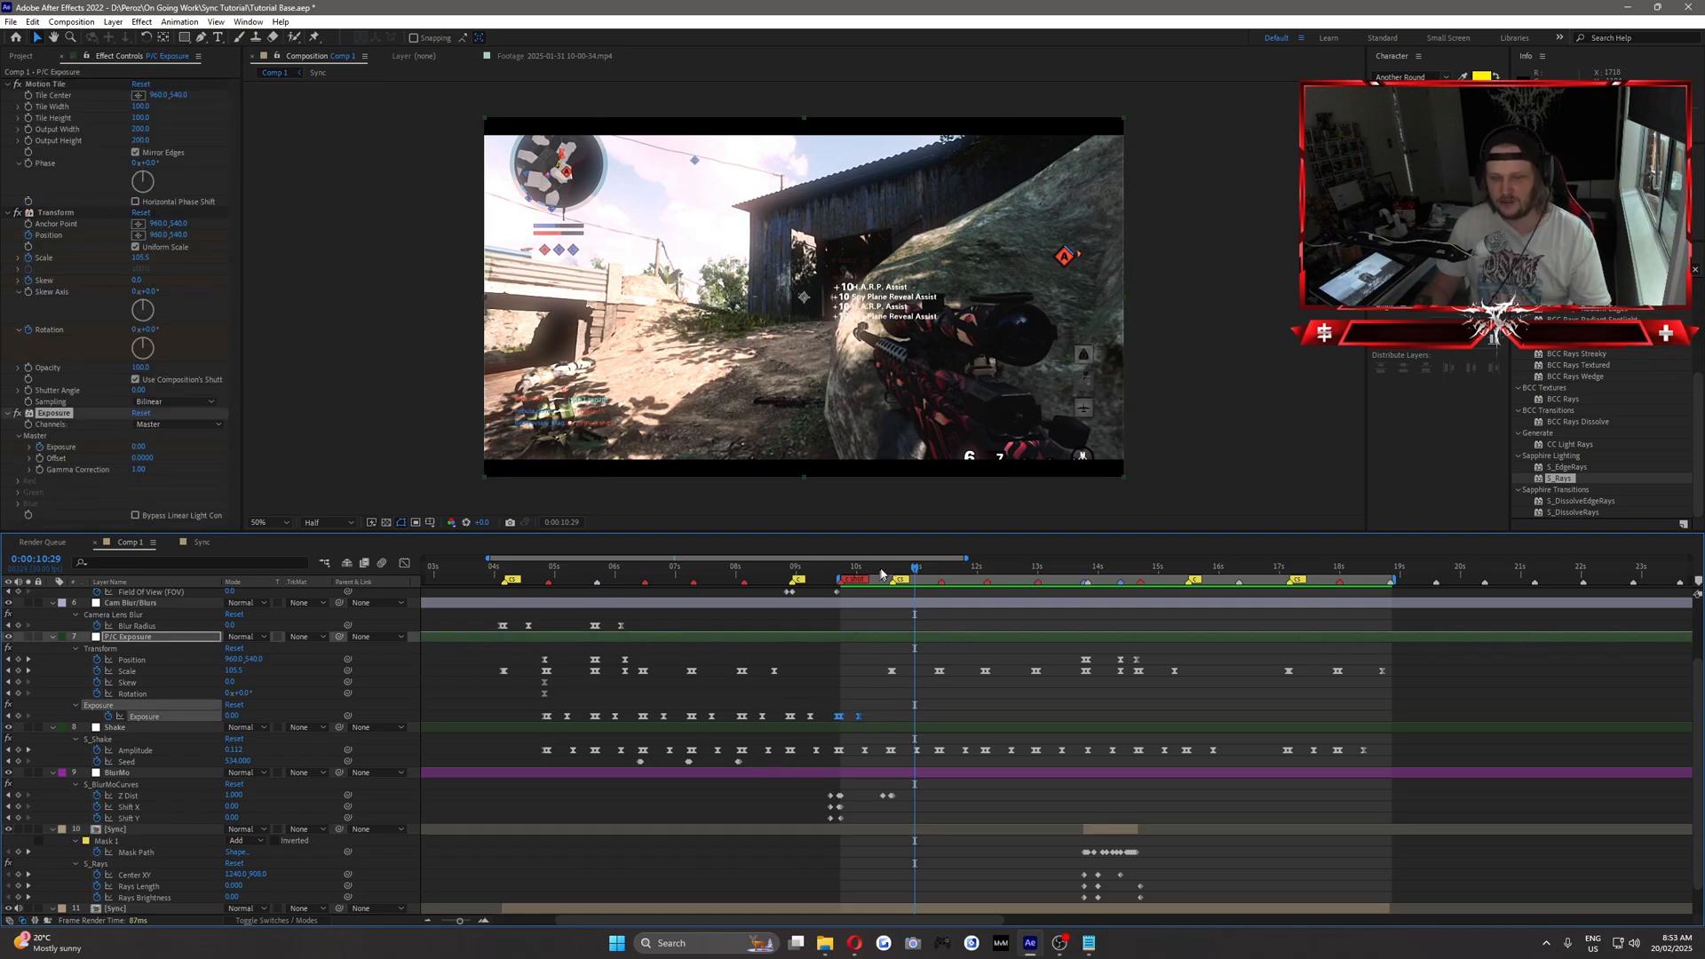
pyautogui.moveTo(904, 575); pyautogui.dragTo(895, 574)
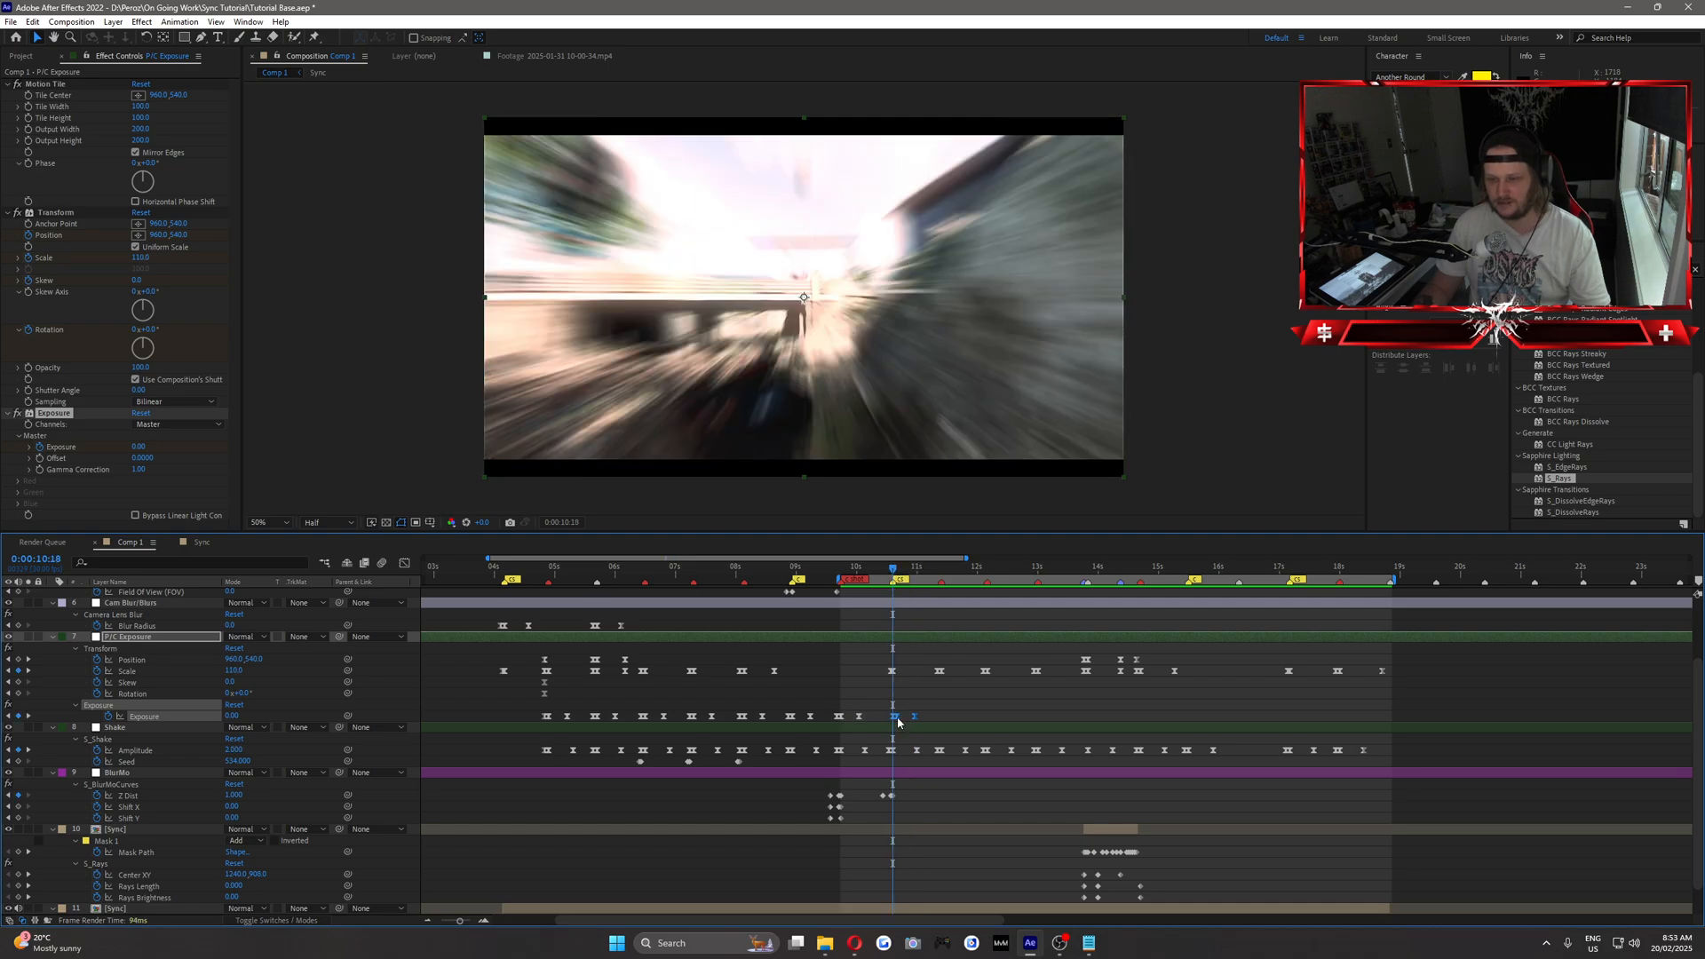
pyautogui.moveTo(898, 721); pyautogui.dragTo(894, 723)
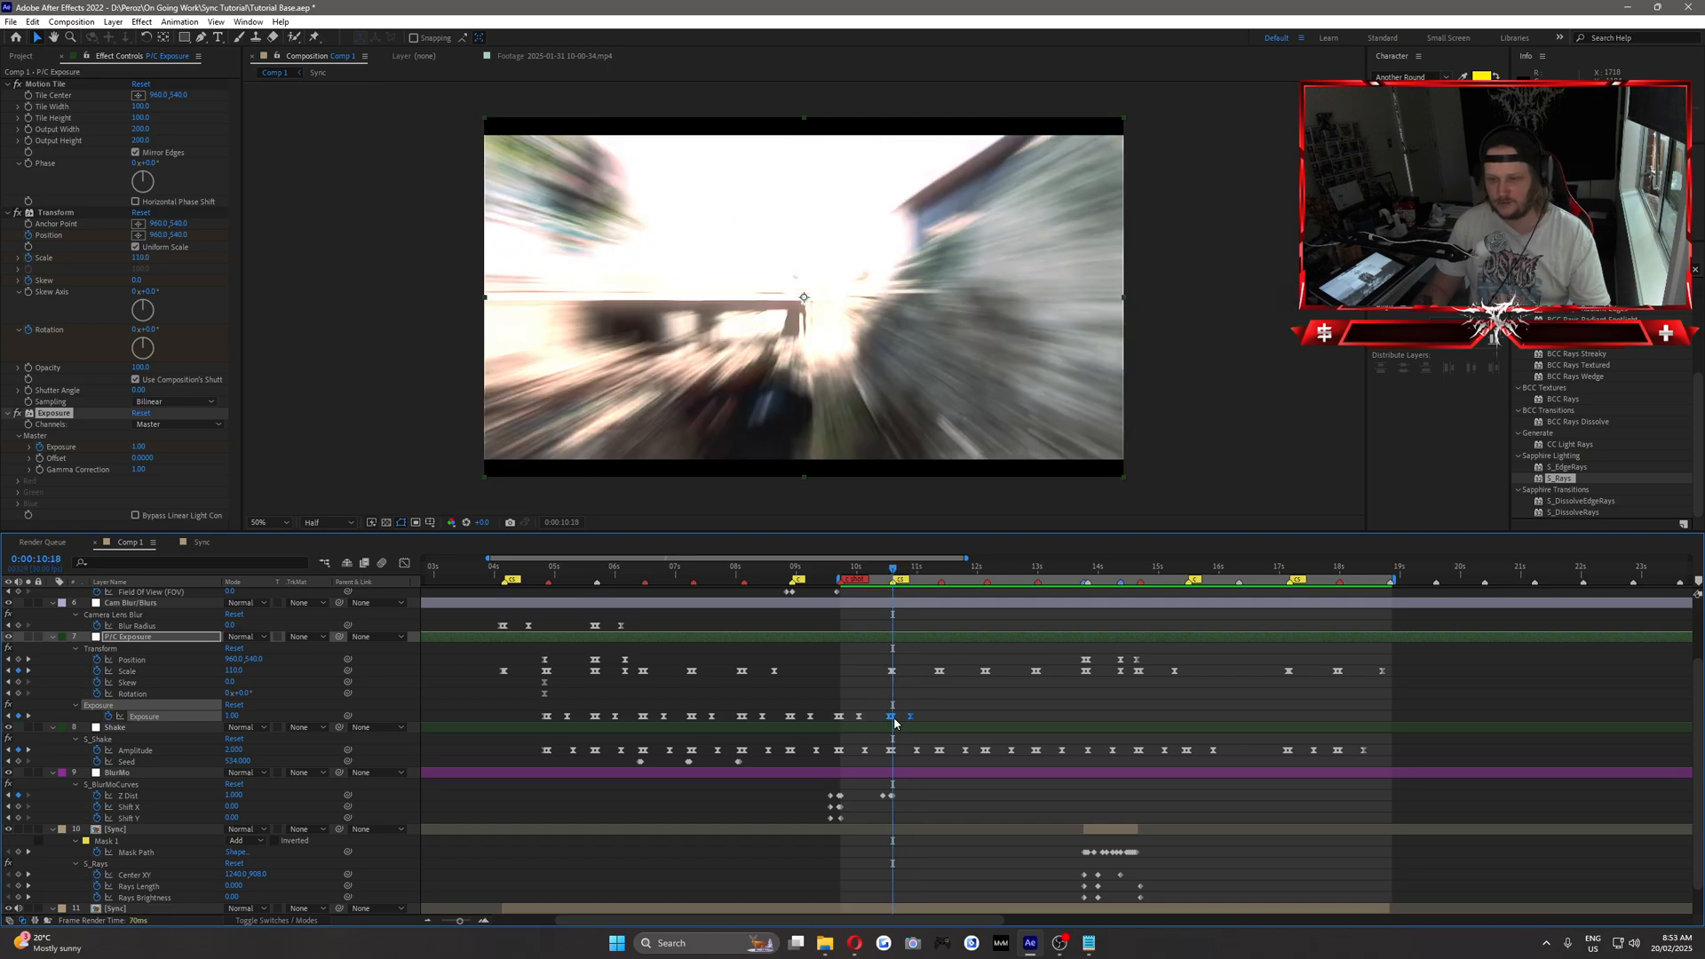
# Paste the Exposure flash keyframes on each beat from 0:00:11:12 to 0:00:13:00, lining their peaks up with the Scale keyframes.
pyautogui.click(943, 573)
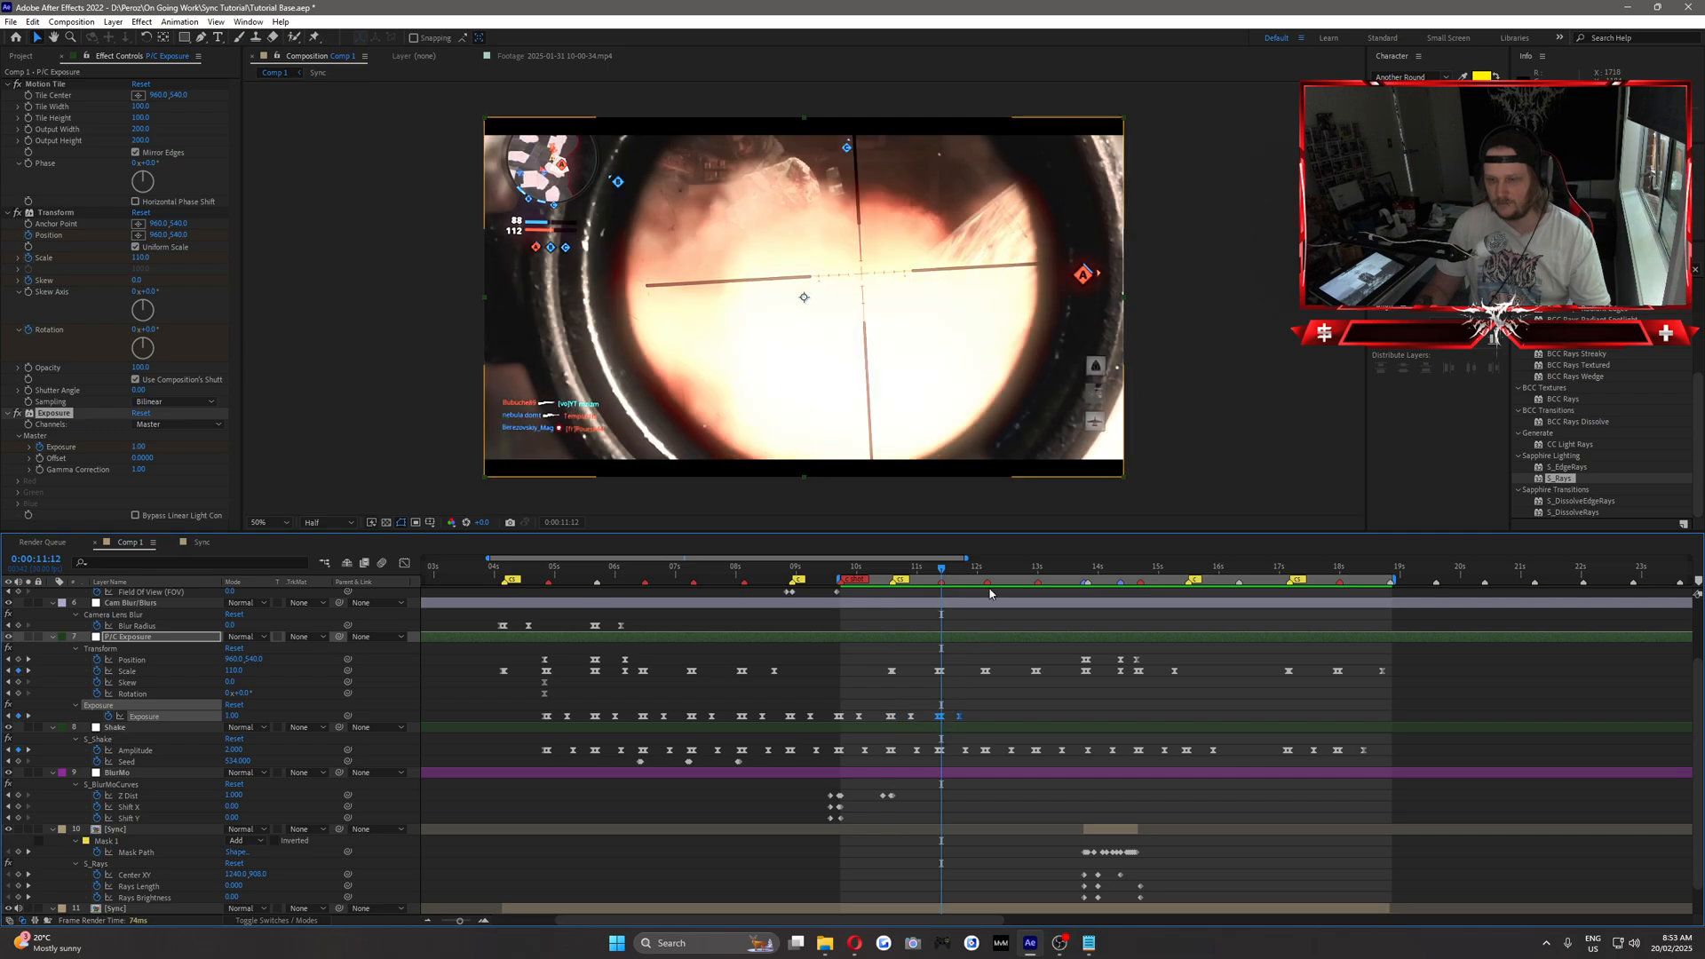
pyautogui.click(989, 572)
pyautogui.moveTo(994, 721); pyautogui.dragTo(1040, 723)
pyautogui.click(1041, 571)
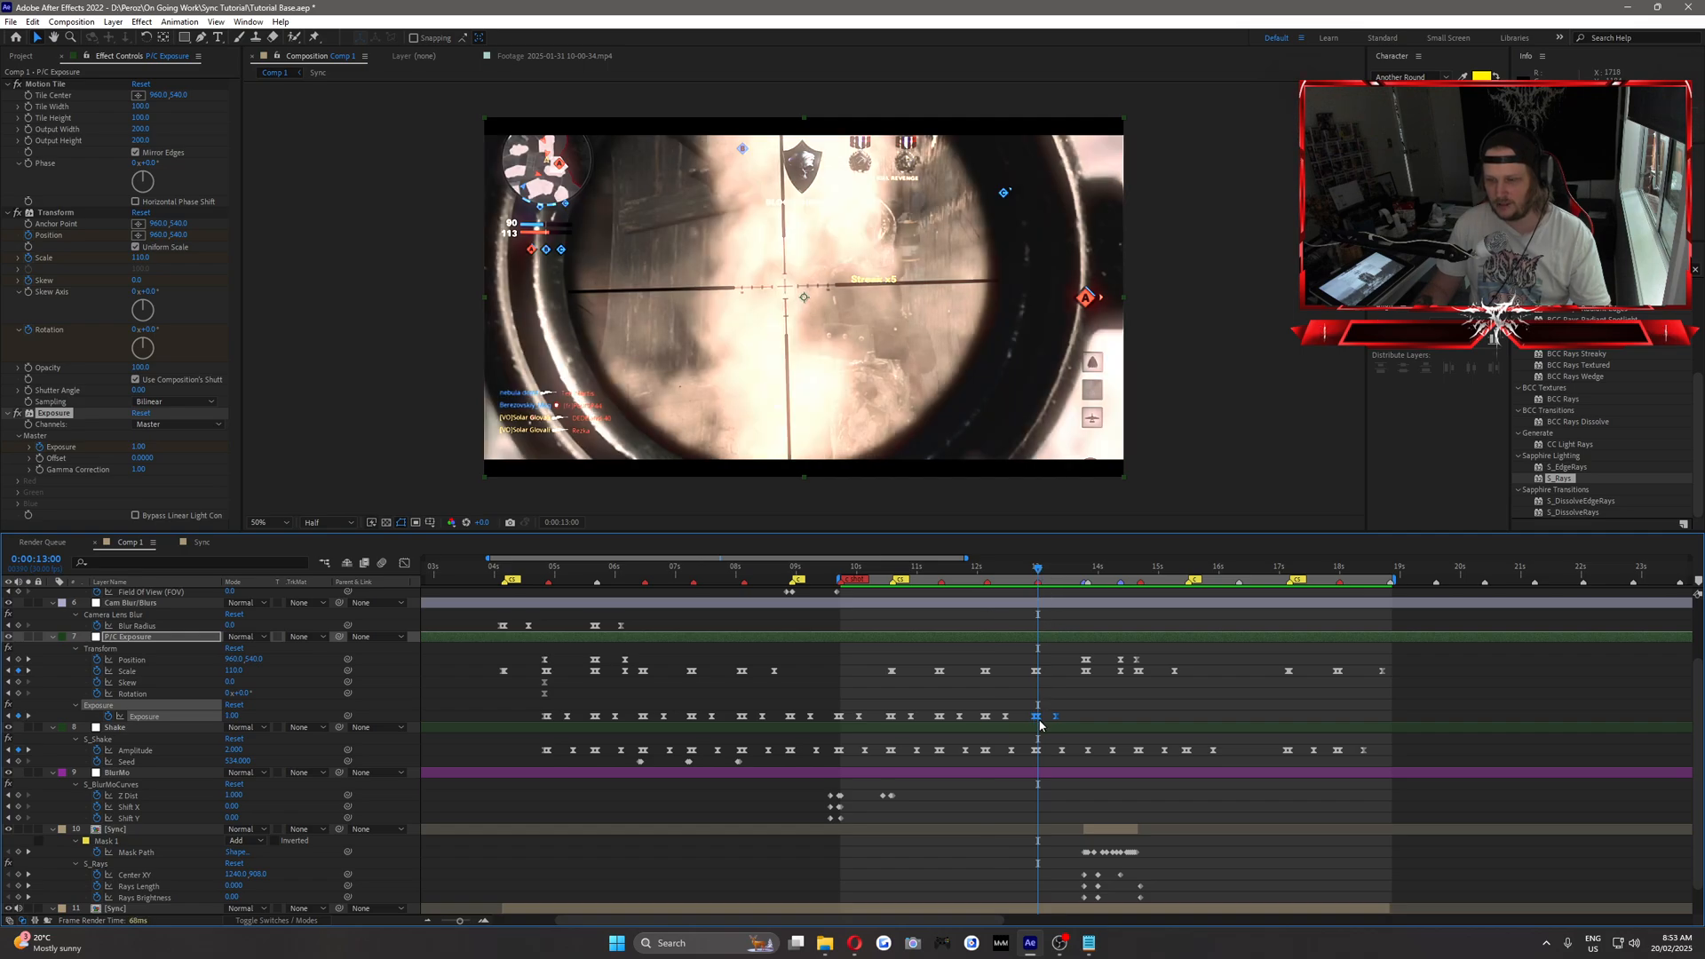
# Paste the Exposure flash keyframes at 0:00:14:21, 0:00:15:15 and 0:00:17:05, aligning each flash peak with its beat marker.
pyautogui.moveTo(1045, 576); pyautogui.dragTo(1142, 605)
pyautogui.hotkey('ctrl', 'v')
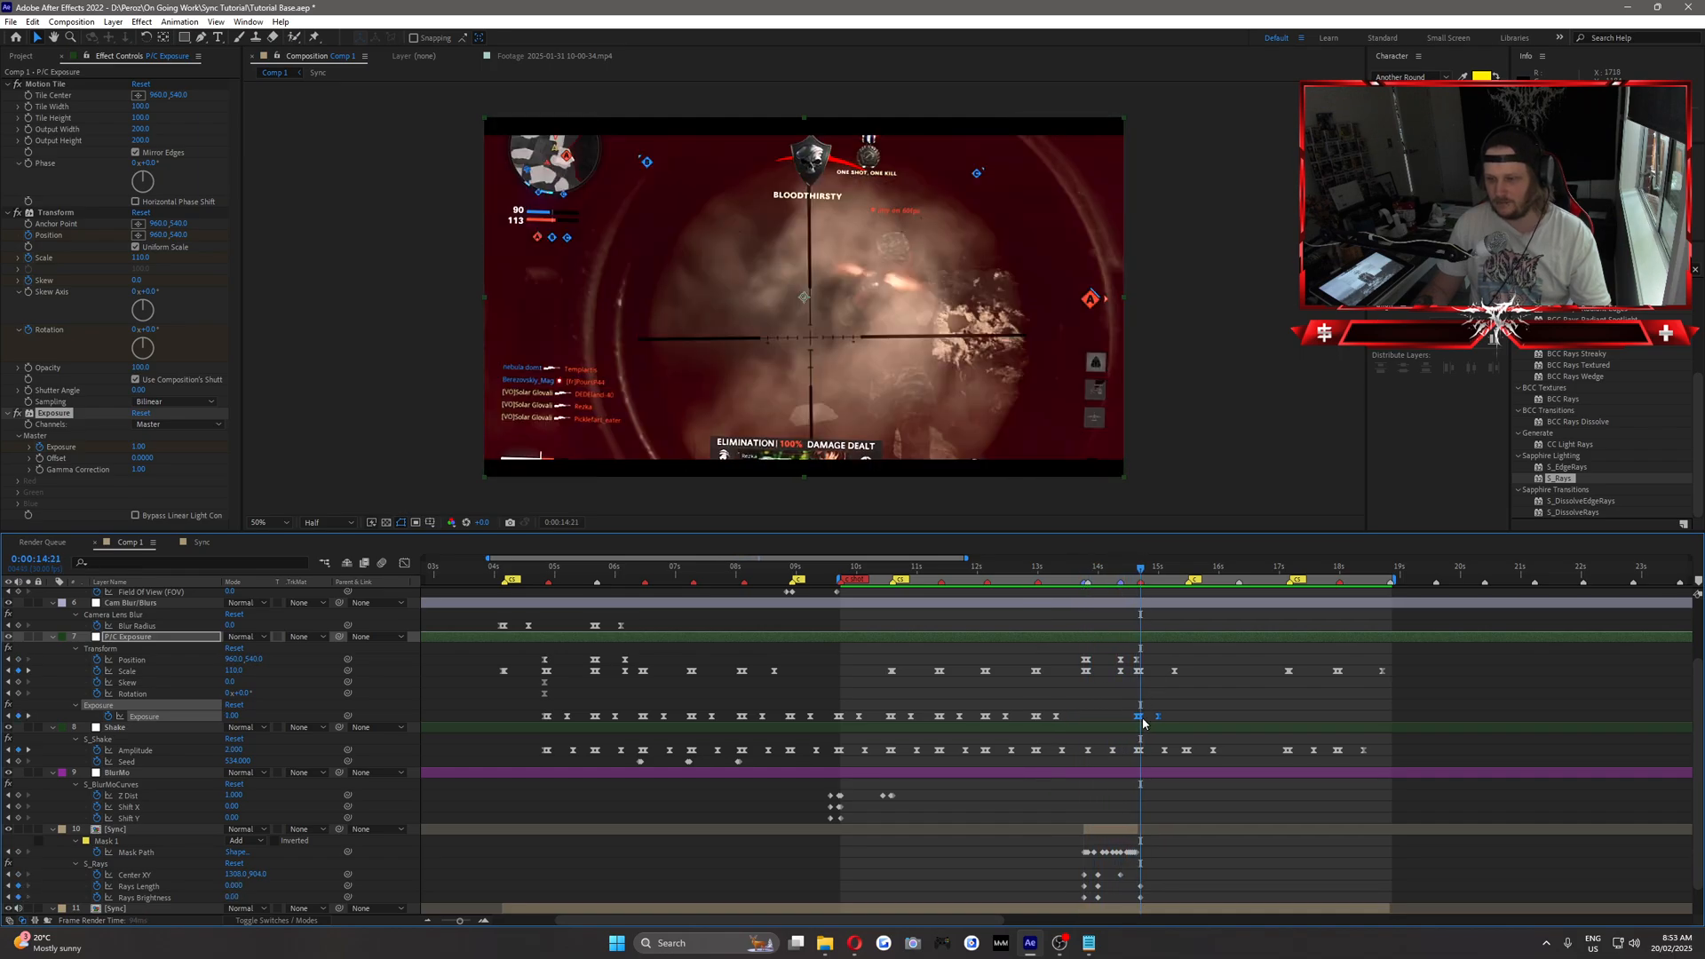
pyautogui.click(1190, 572)
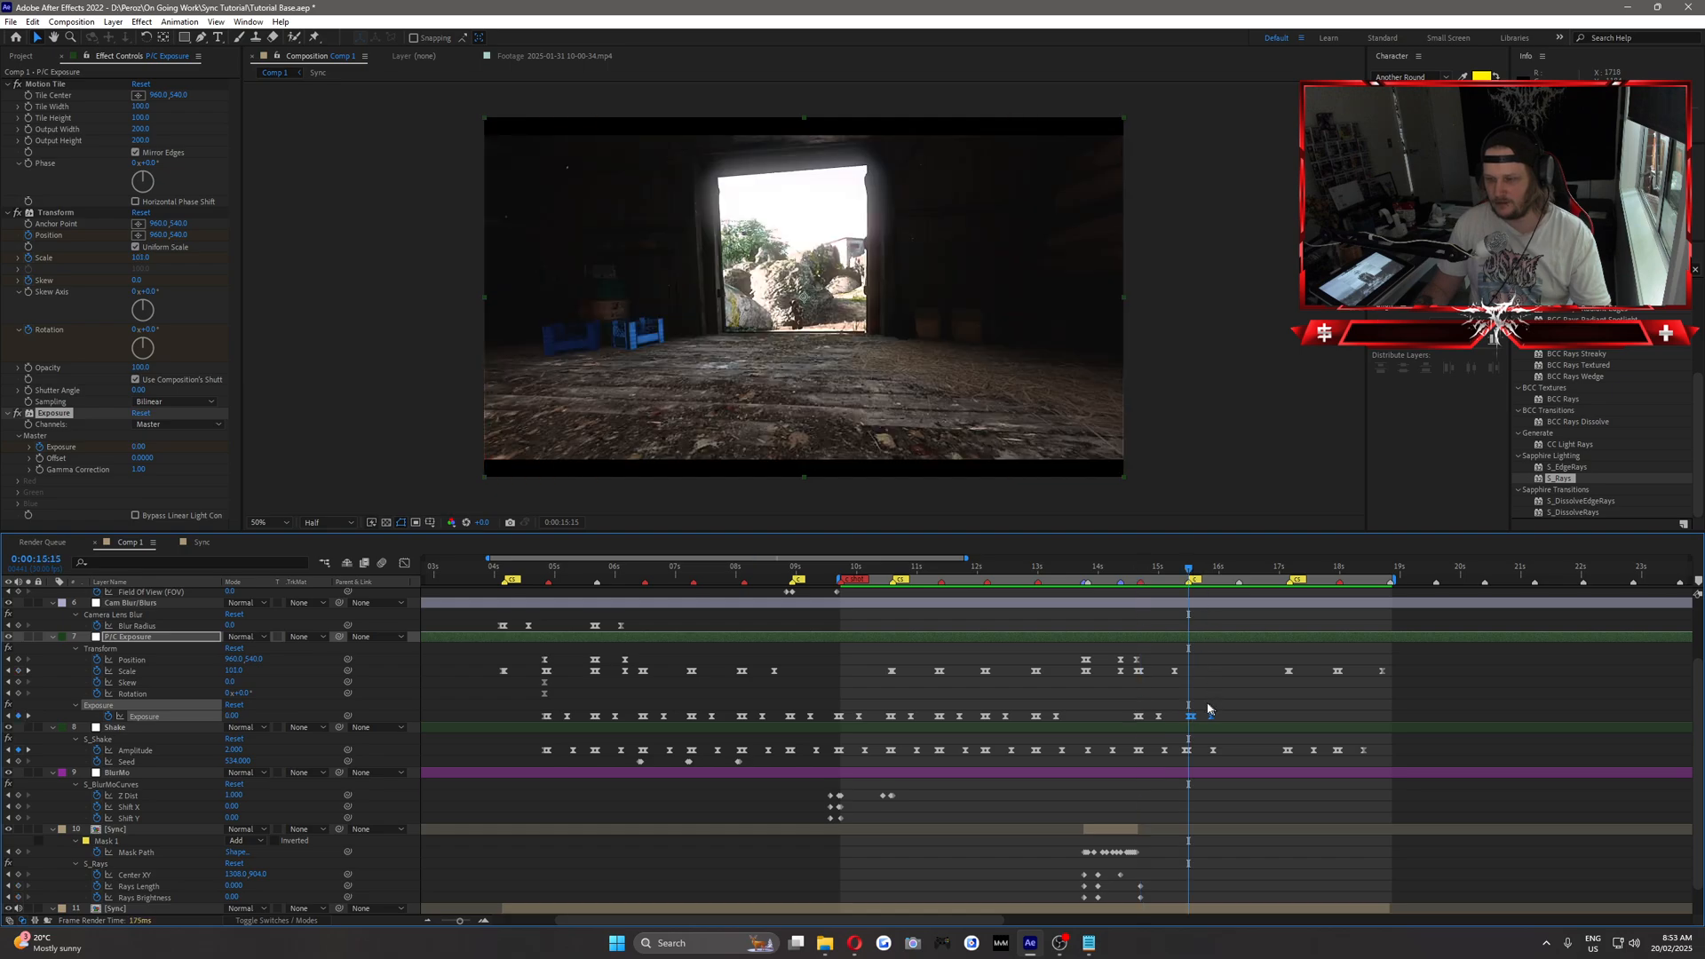
pyautogui.moveTo(1194, 722); pyautogui.dragTo(1190, 722)
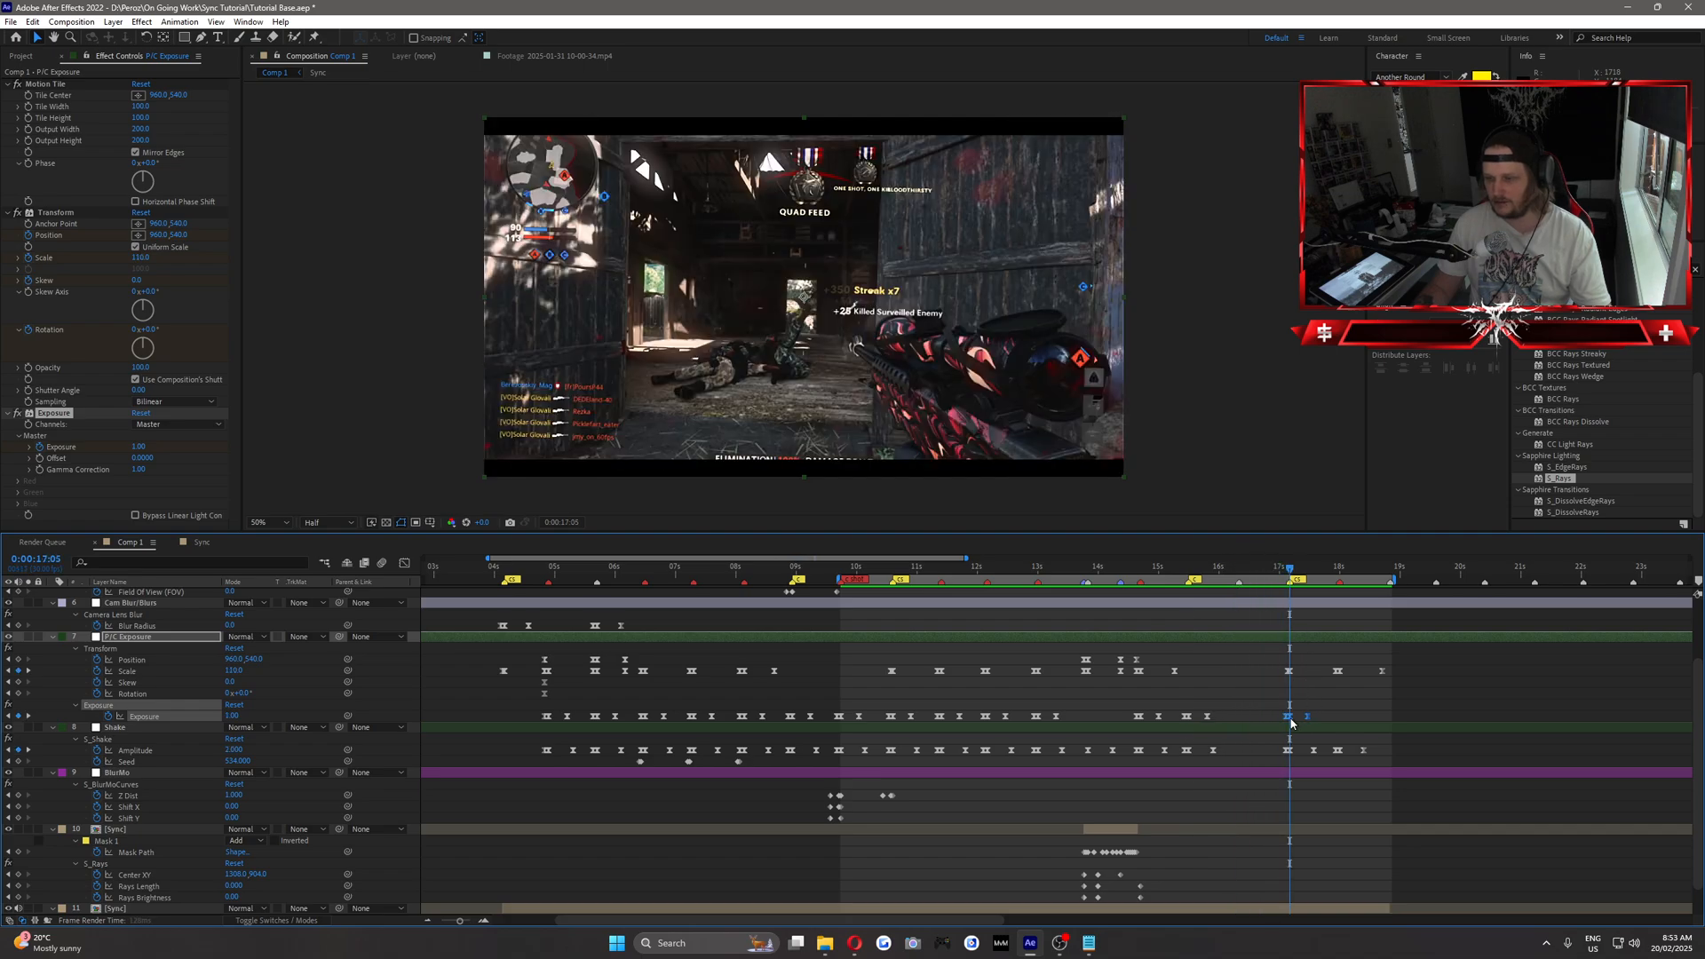
# Paste and align the final Exposure flash keyframes at 0:00:18:00, and save the project.
pyautogui.click(1340, 569)
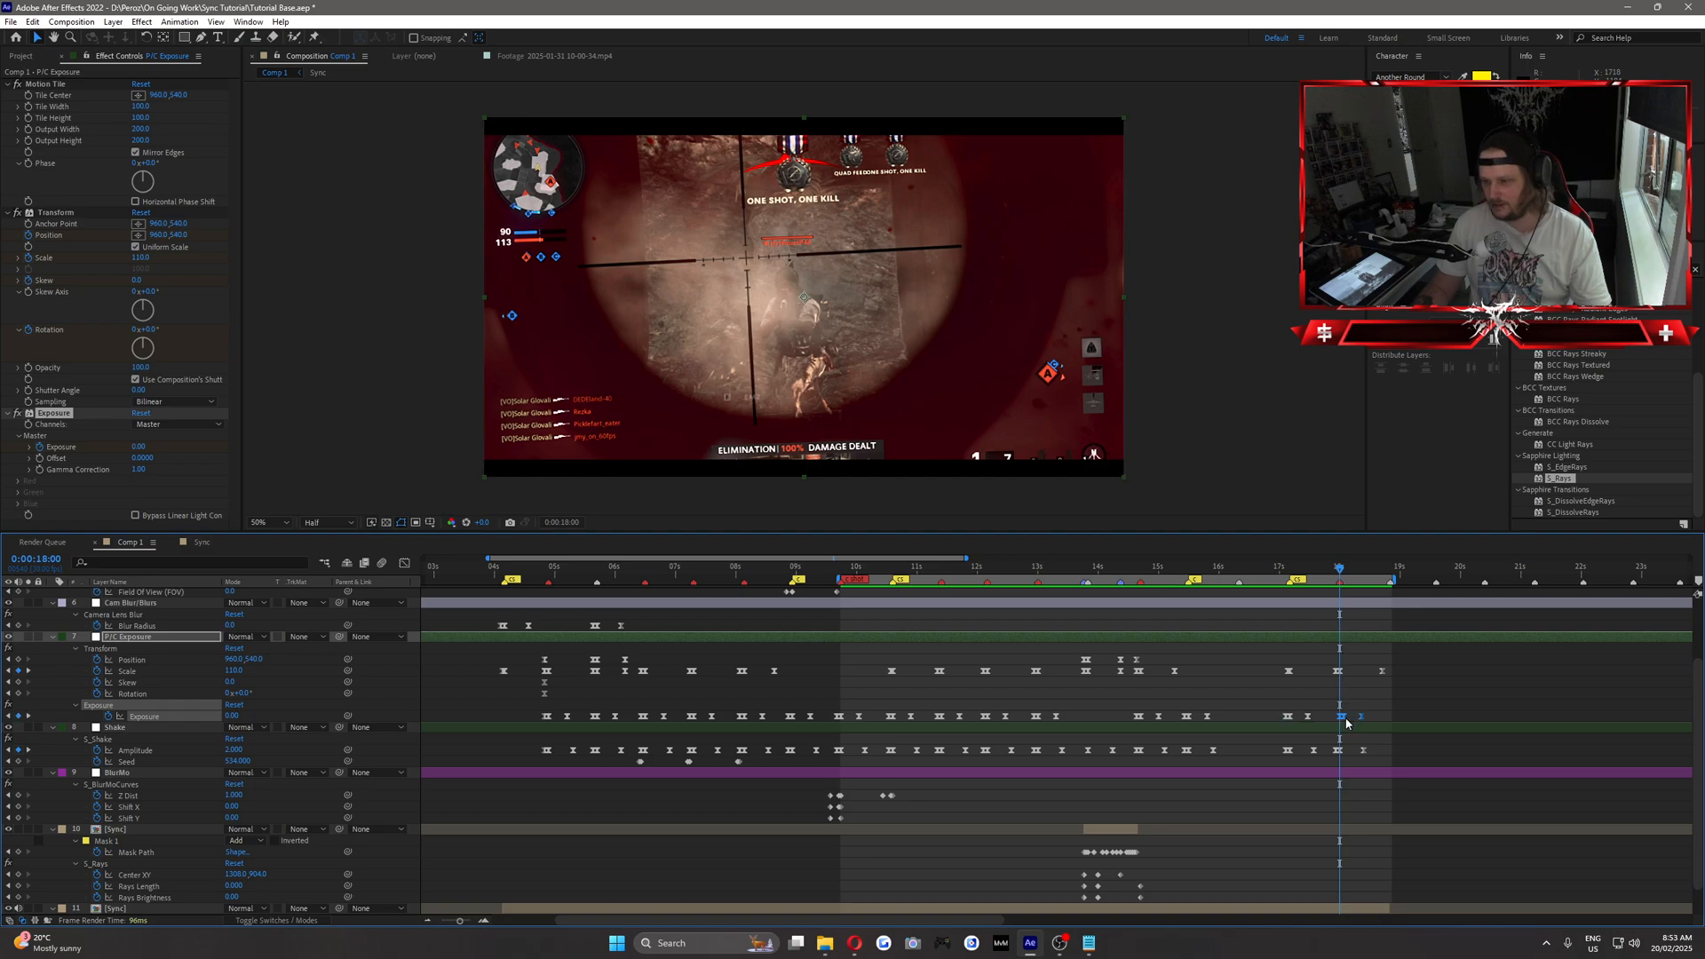
pyautogui.click(1324, 701)
pyautogui.hotkey('ctrl', 's')
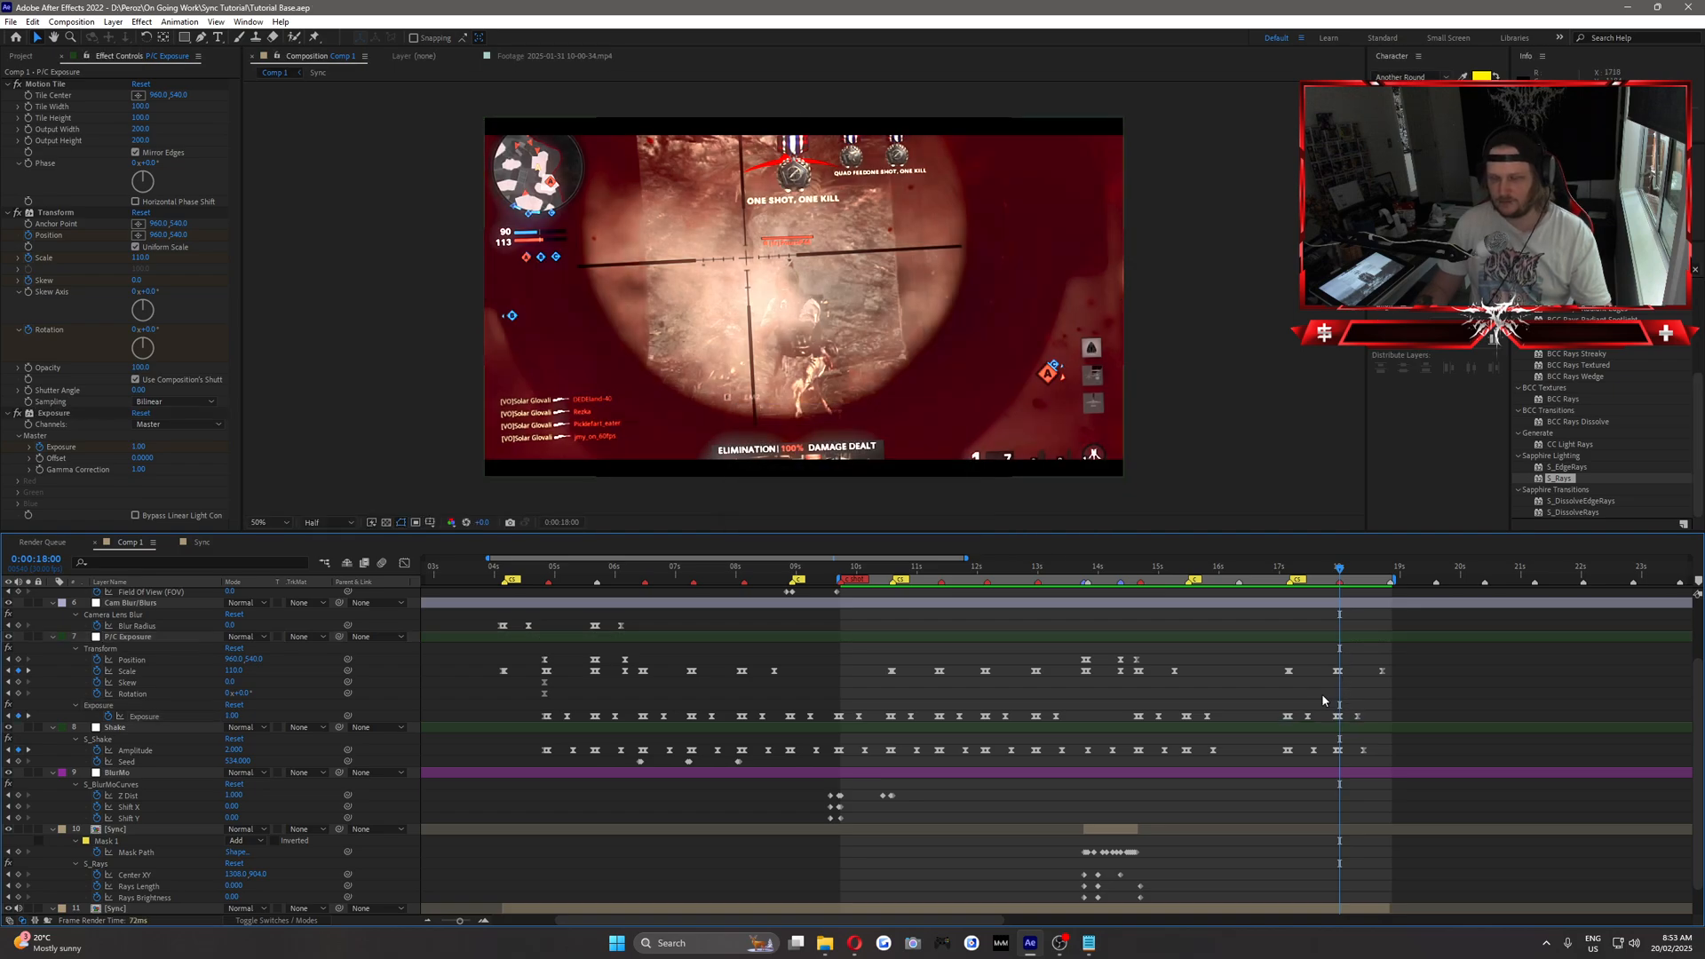
# Add a BlurMo layer S_BlurMoCurves Z Dist keyframe of 1 at 0:00:15:09, shortly before the clip cut.
pyautogui.moveTo(1279, 570); pyautogui.dragTo(1194, 671)
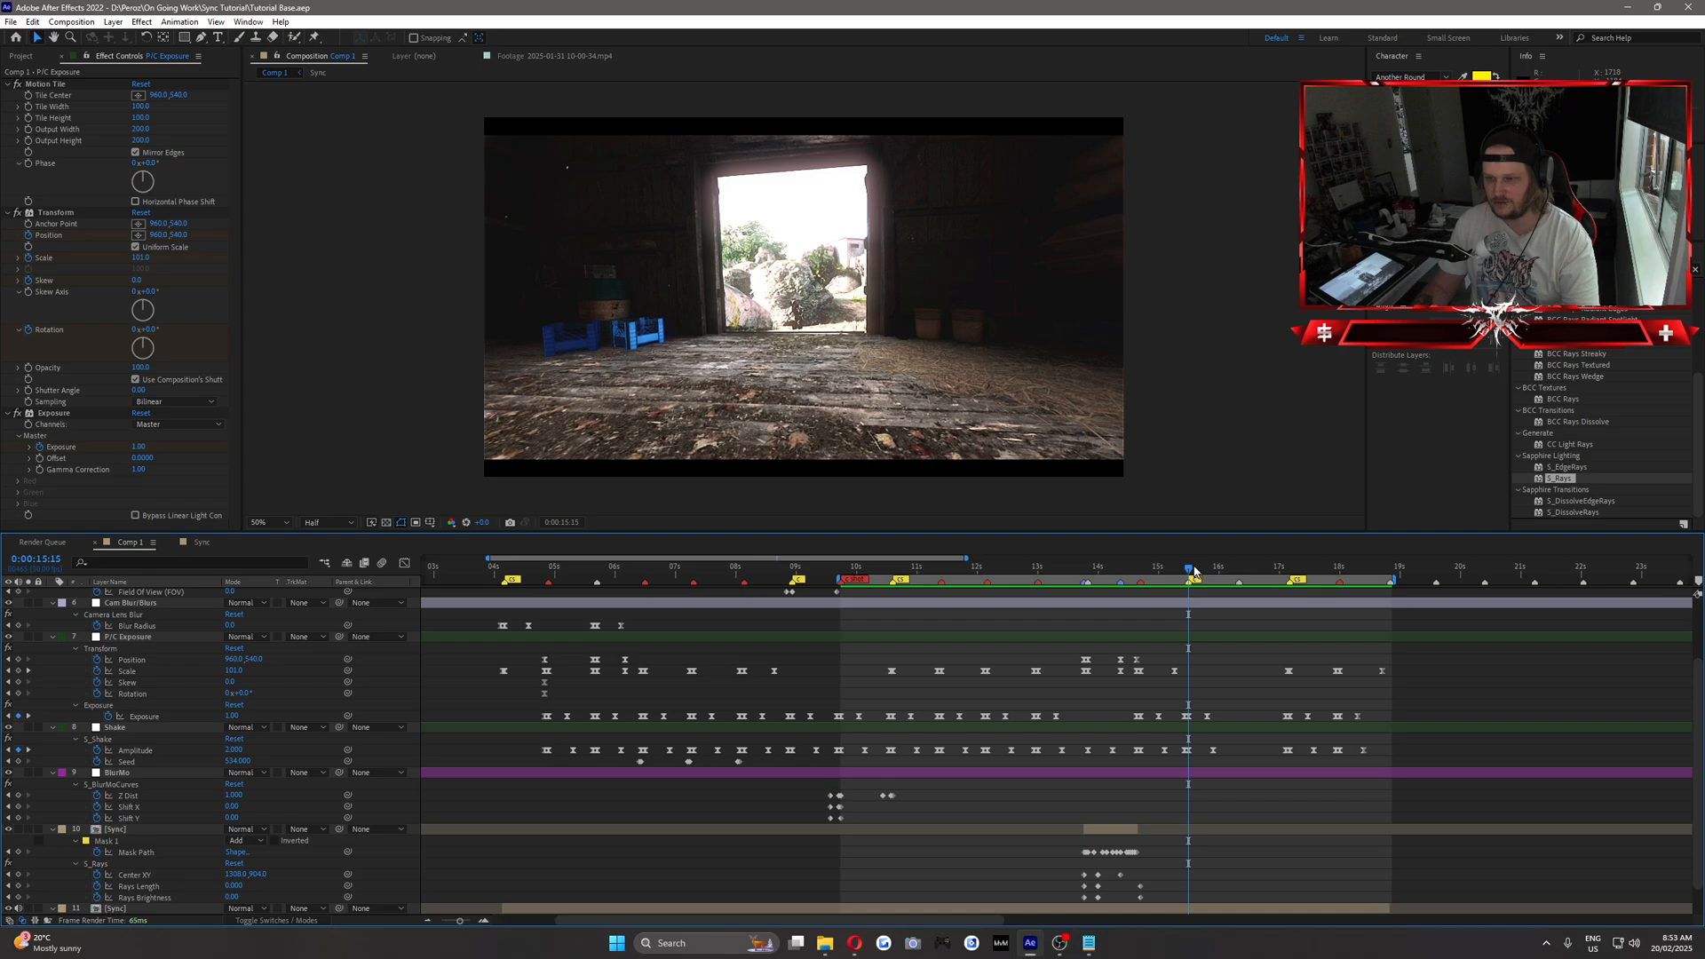
pyautogui.moveTo(1194, 575); pyautogui.dragTo(1191, 644)
pyautogui.click(1189, 774)
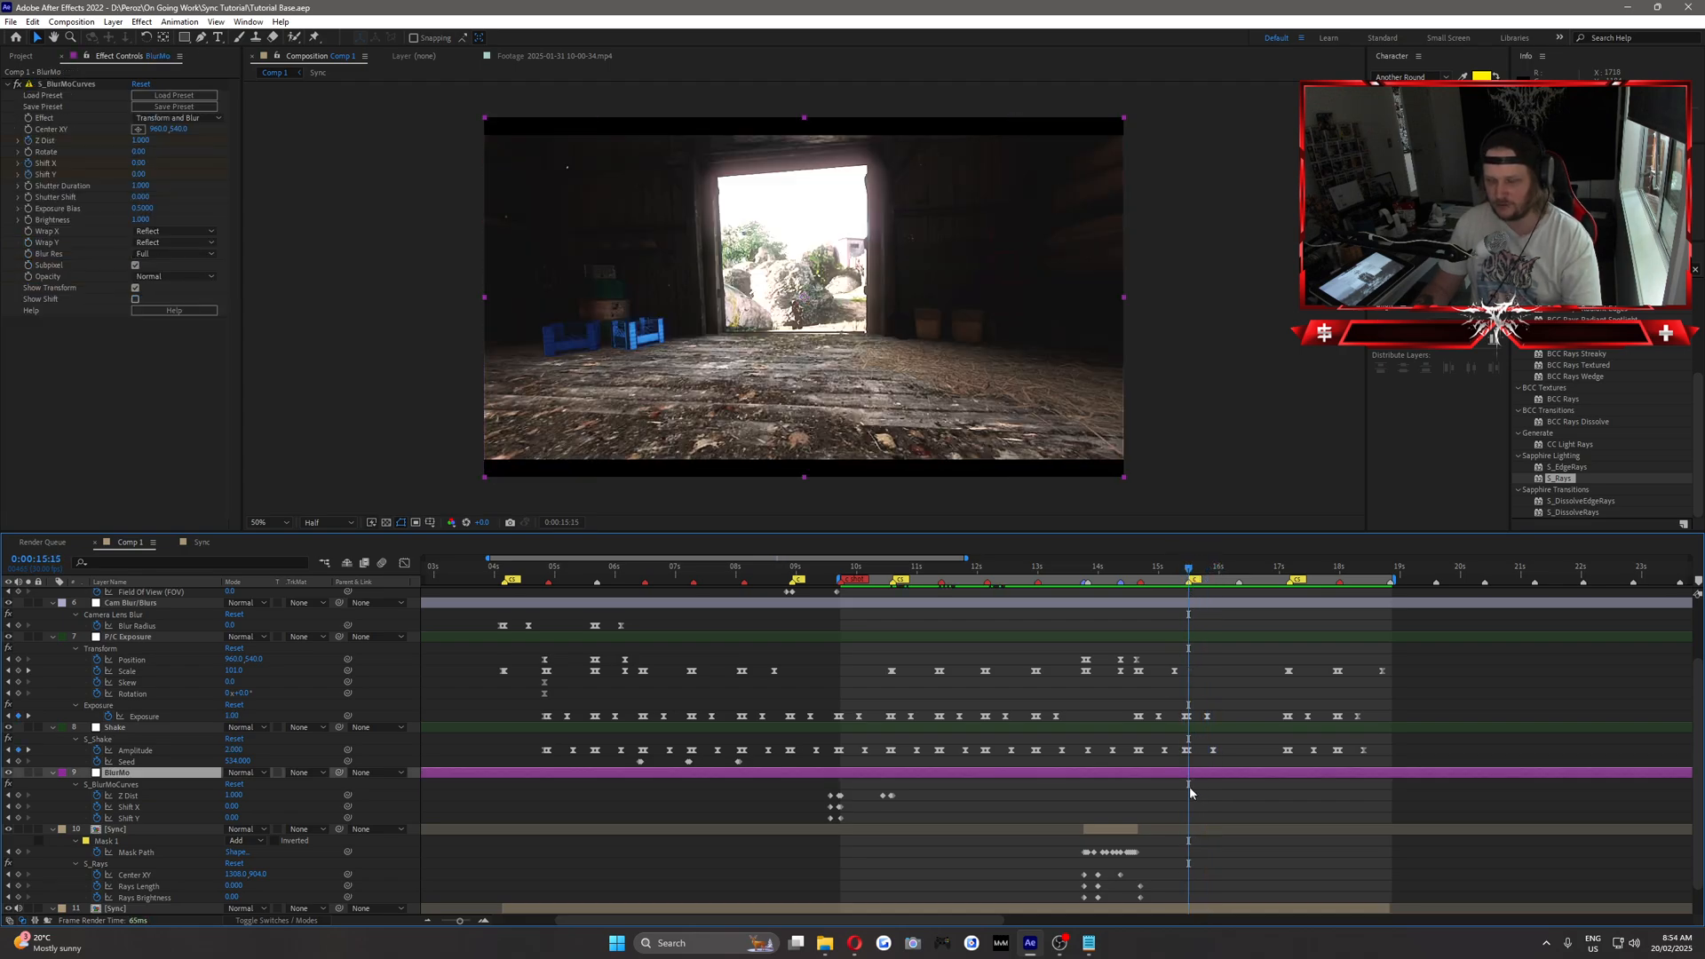
pyautogui.press('pageup')
pyautogui.press('pageup')
pyautogui.press('pageup')
pyautogui.press('pageup')
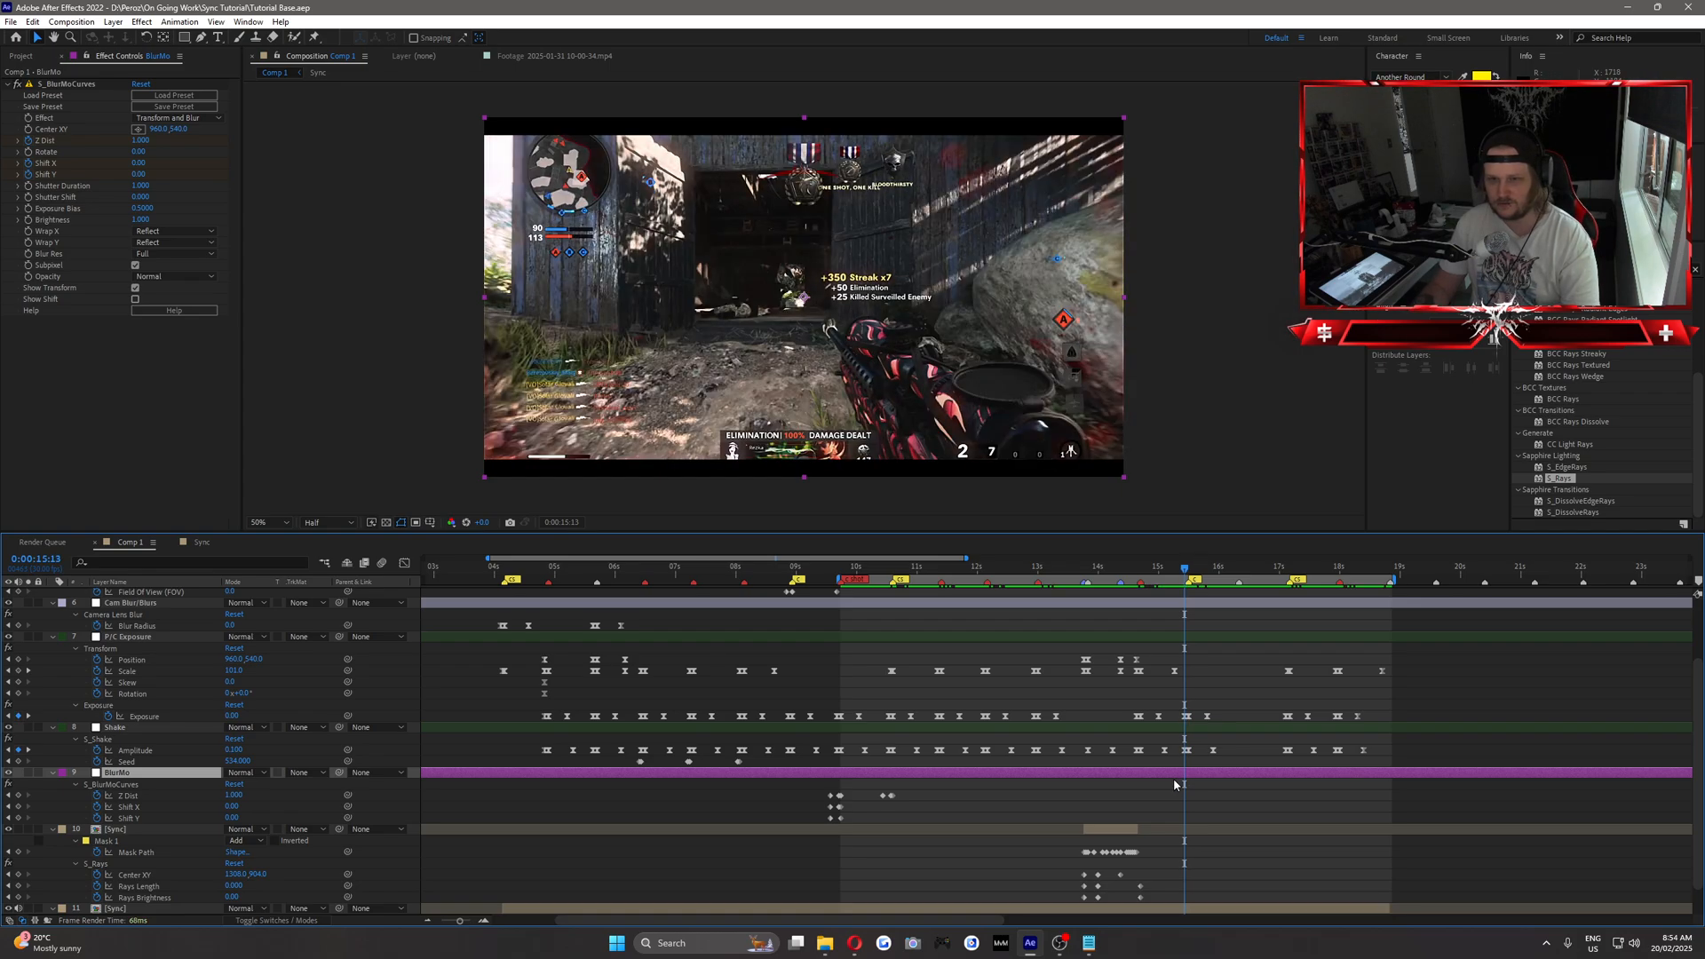
pyautogui.press('pageup')
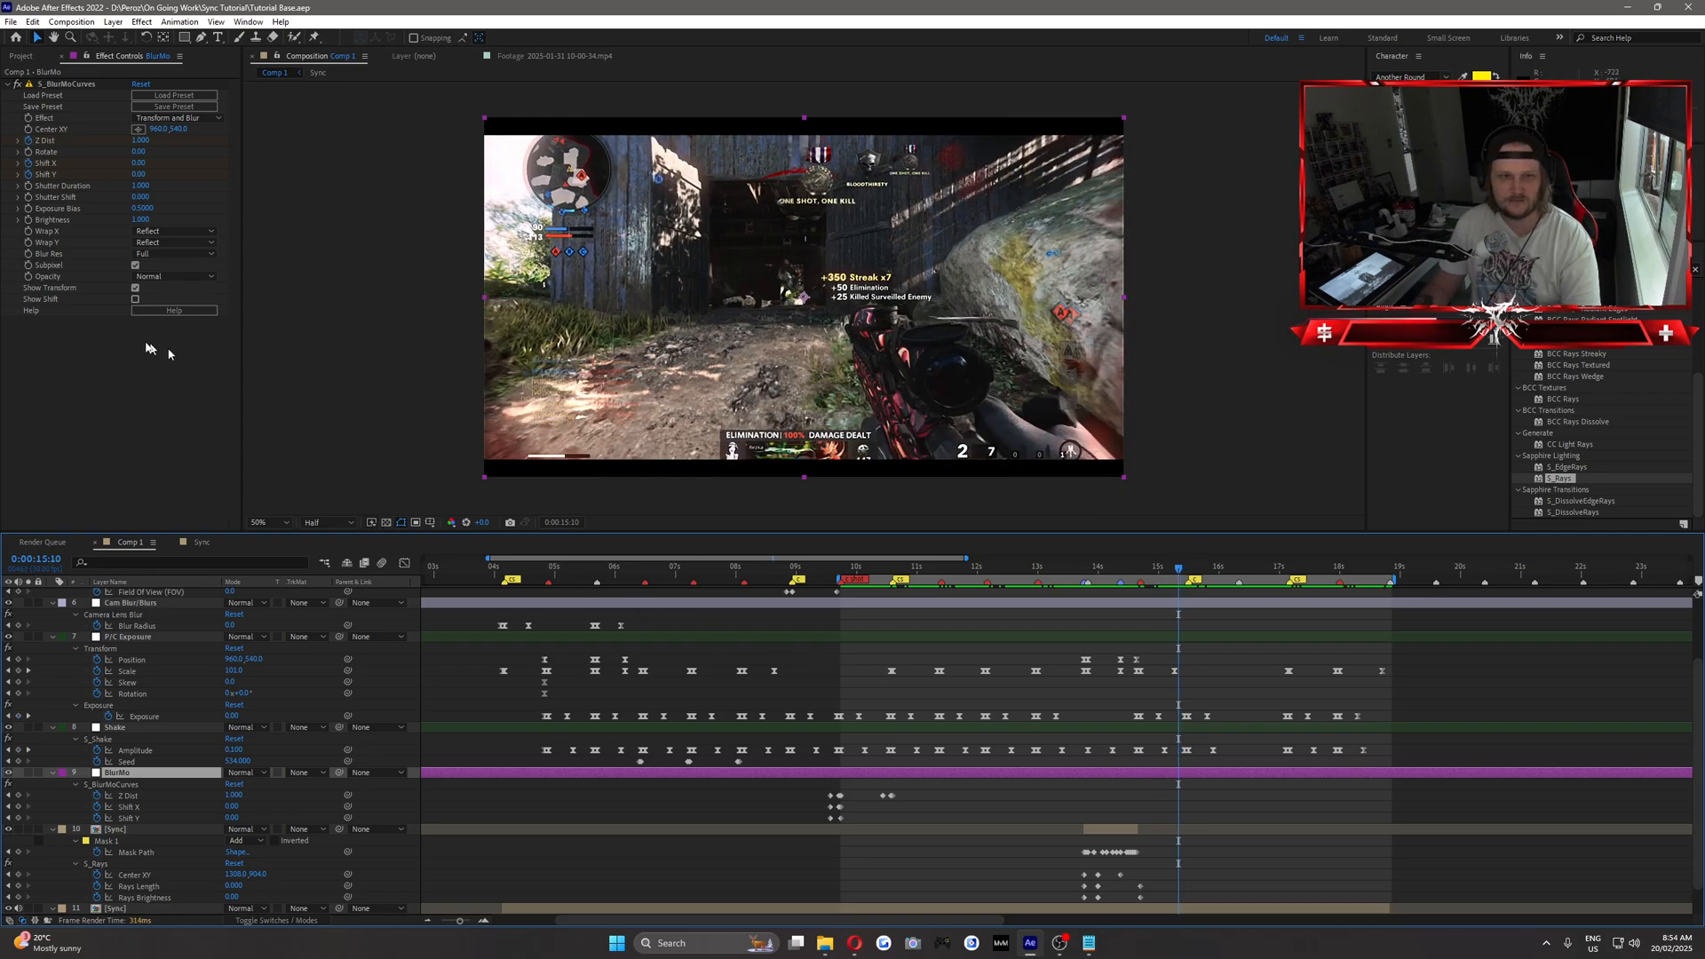
pyautogui.press('pageup')
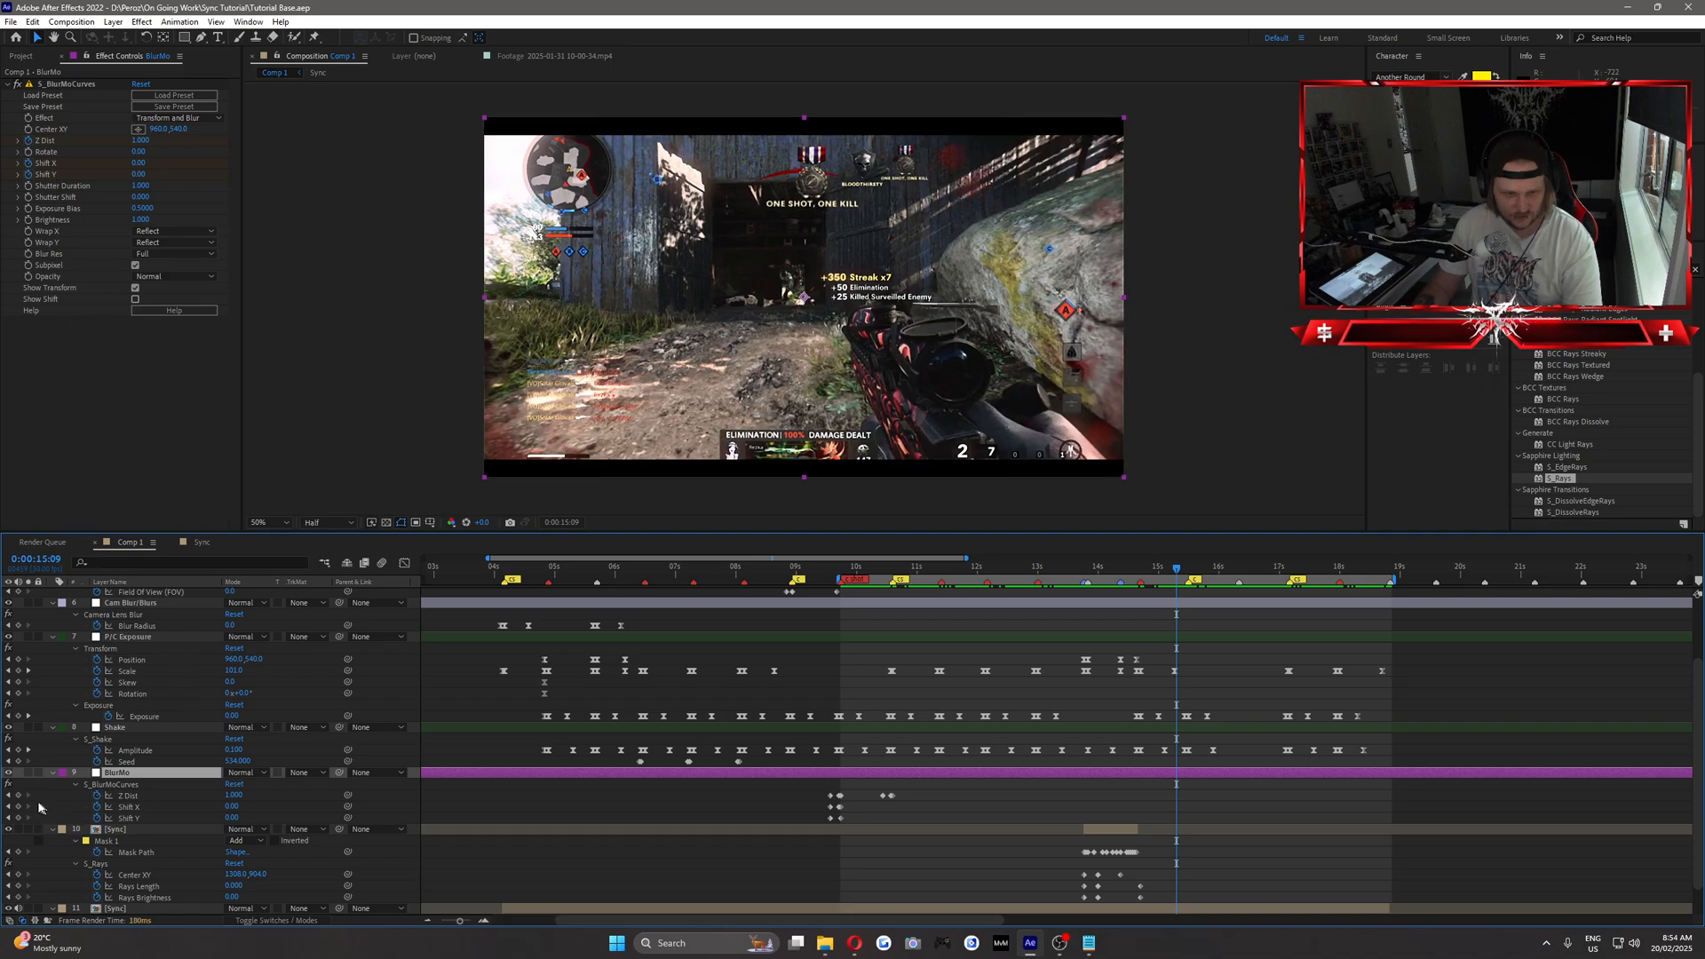
pyautogui.click(18, 795)
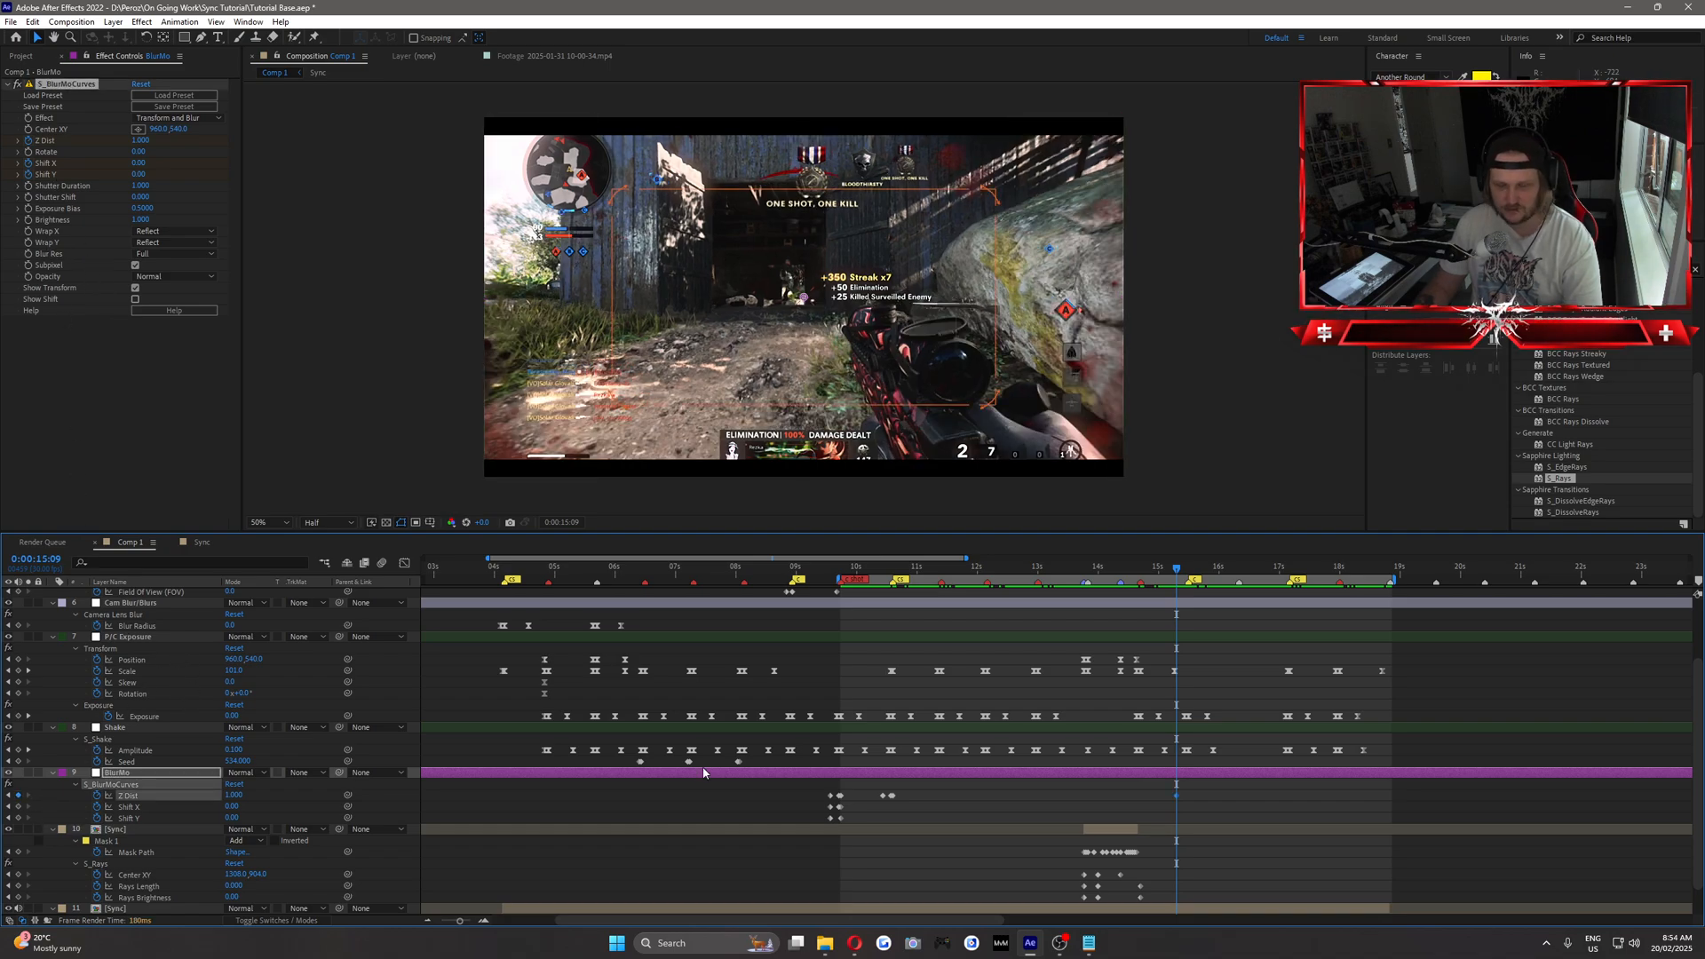
# Keyframe the BlurMo Z Dist at about 1.38 at 0:00:15:14 and back at 1 at 0:00:15:15.
pyautogui.click(1190, 574)
pyautogui.press('pageup')
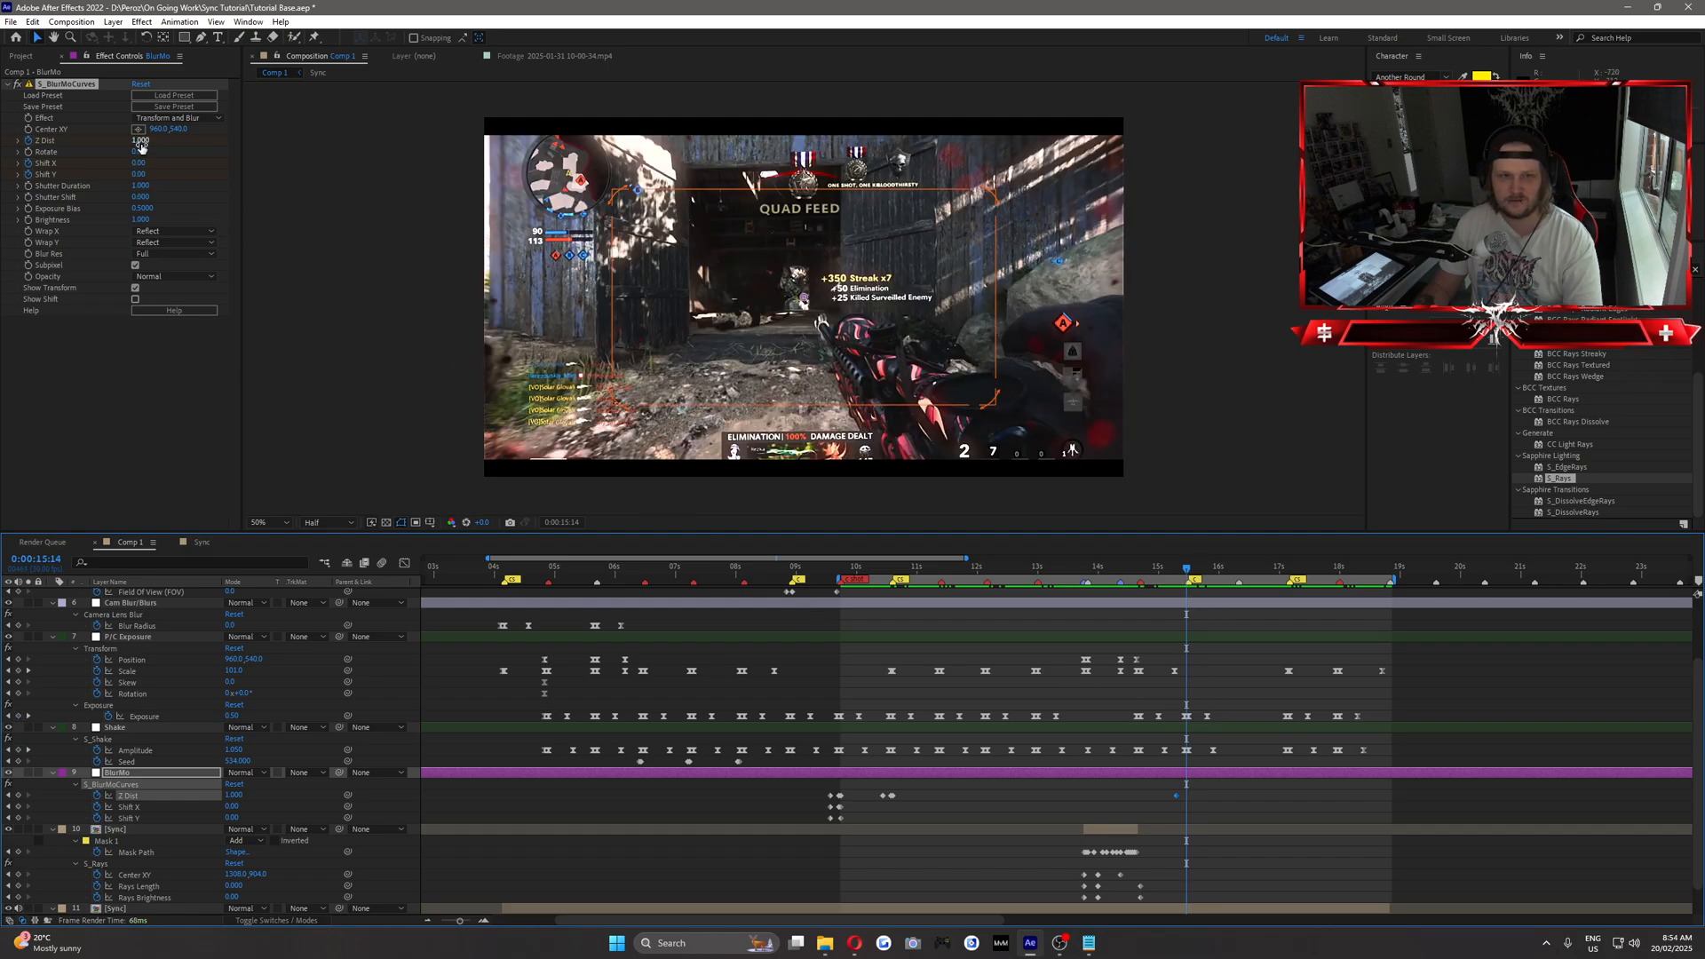
pyautogui.moveTo(141, 142); pyautogui.dragTo(170, 151)
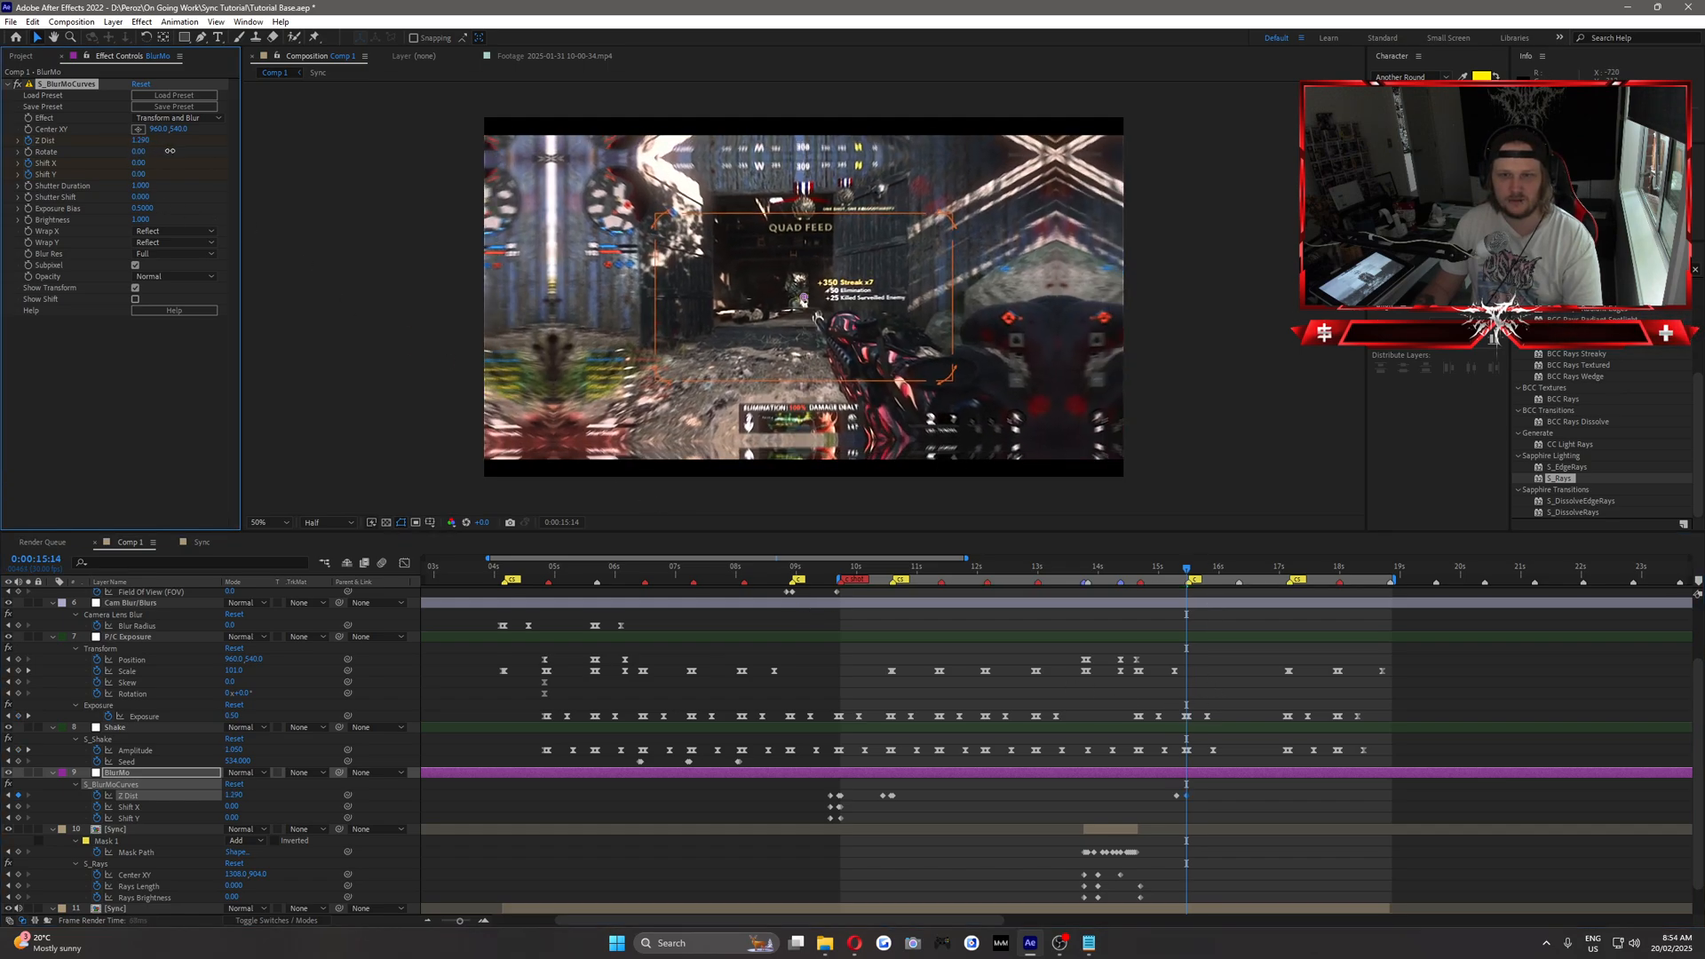
pyautogui.press('pagedown')
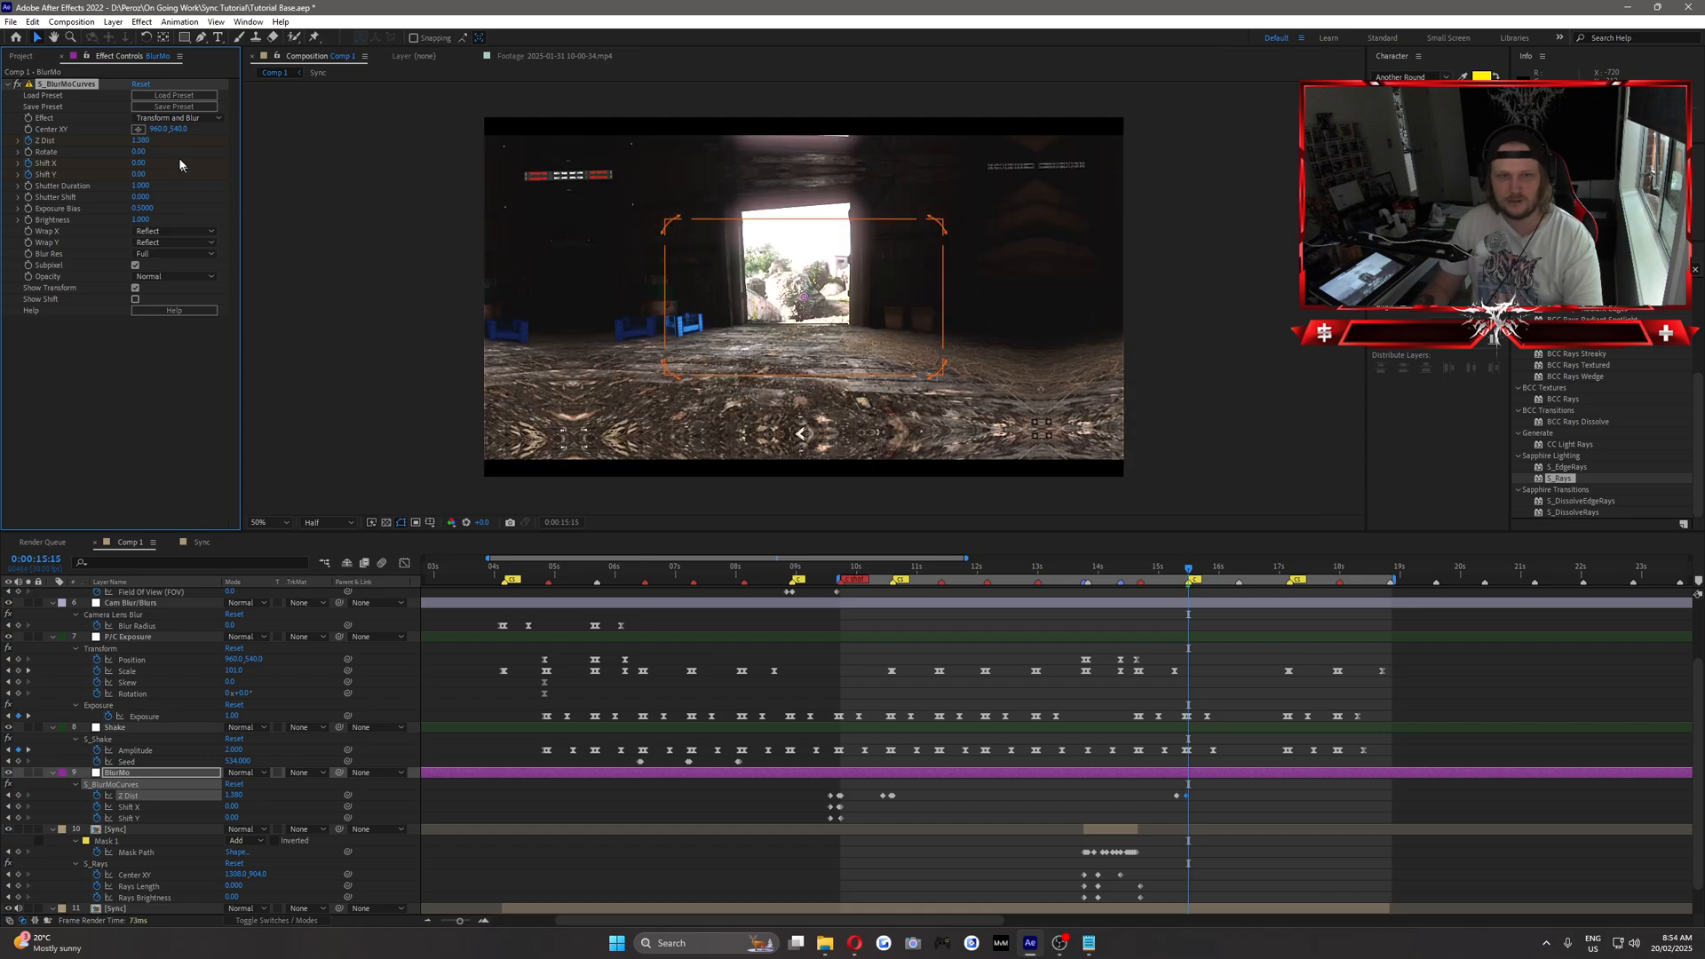
pyautogui.press('Return')
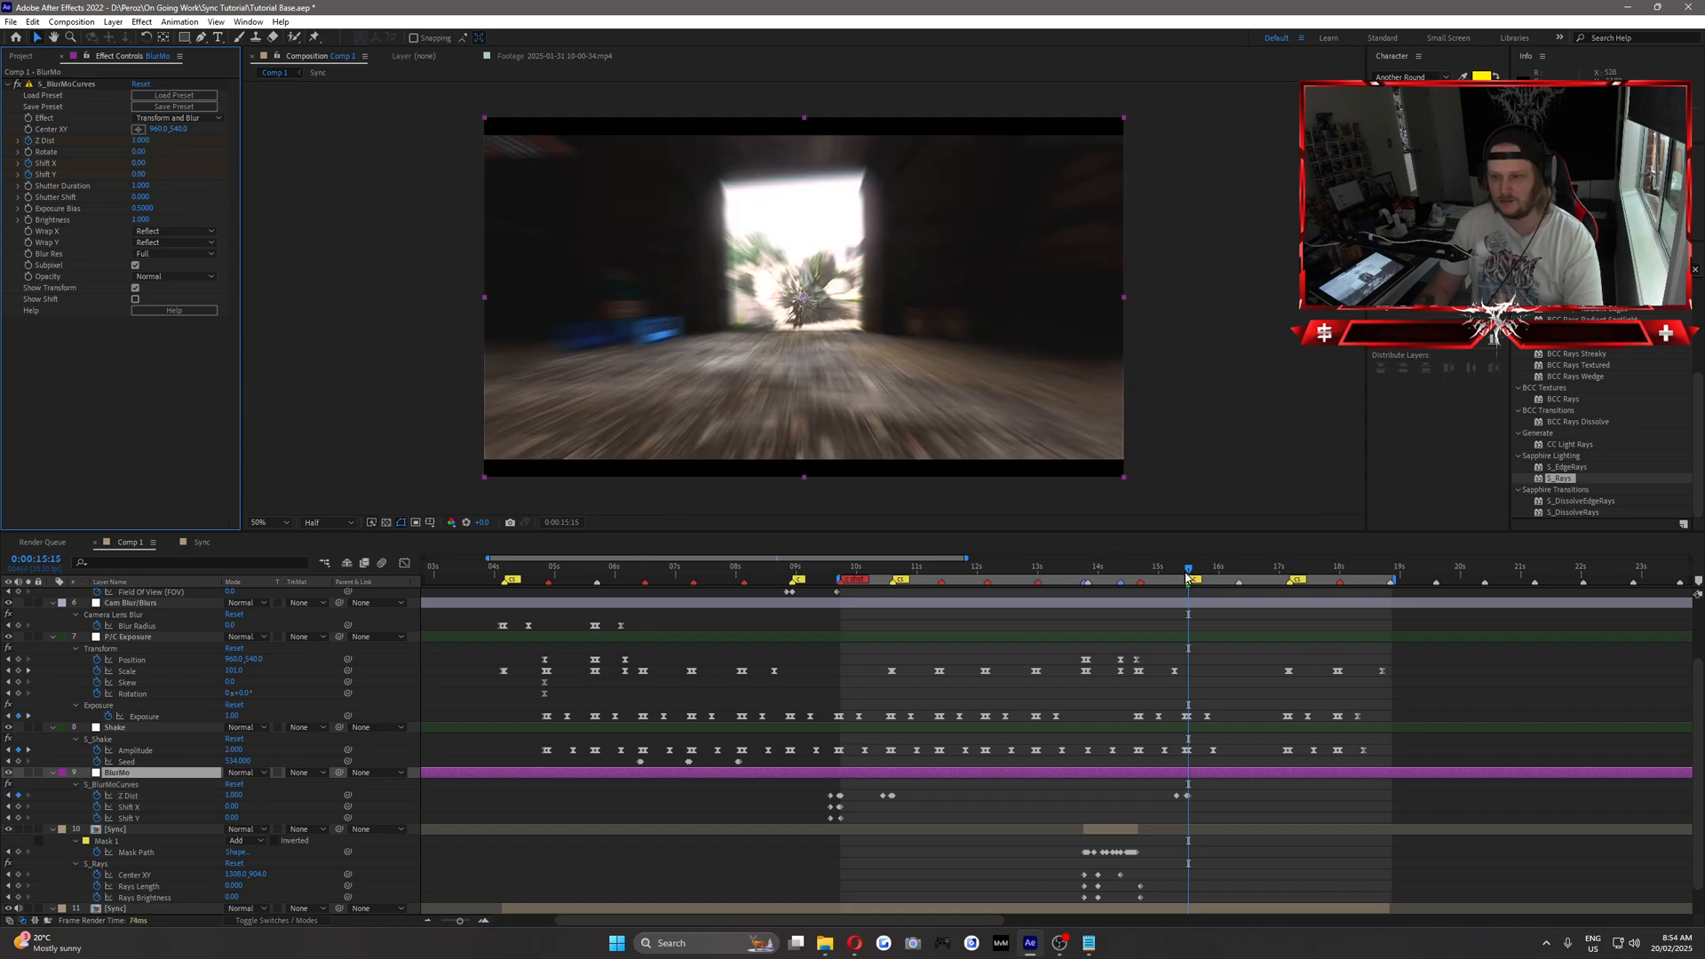
# Add a BlurMo Z Dist keyframe of 1 at 0:00:17:00, five frames before the next clip cut.
pyautogui.moveTo(1186, 577); pyautogui.dragTo(1291, 609)
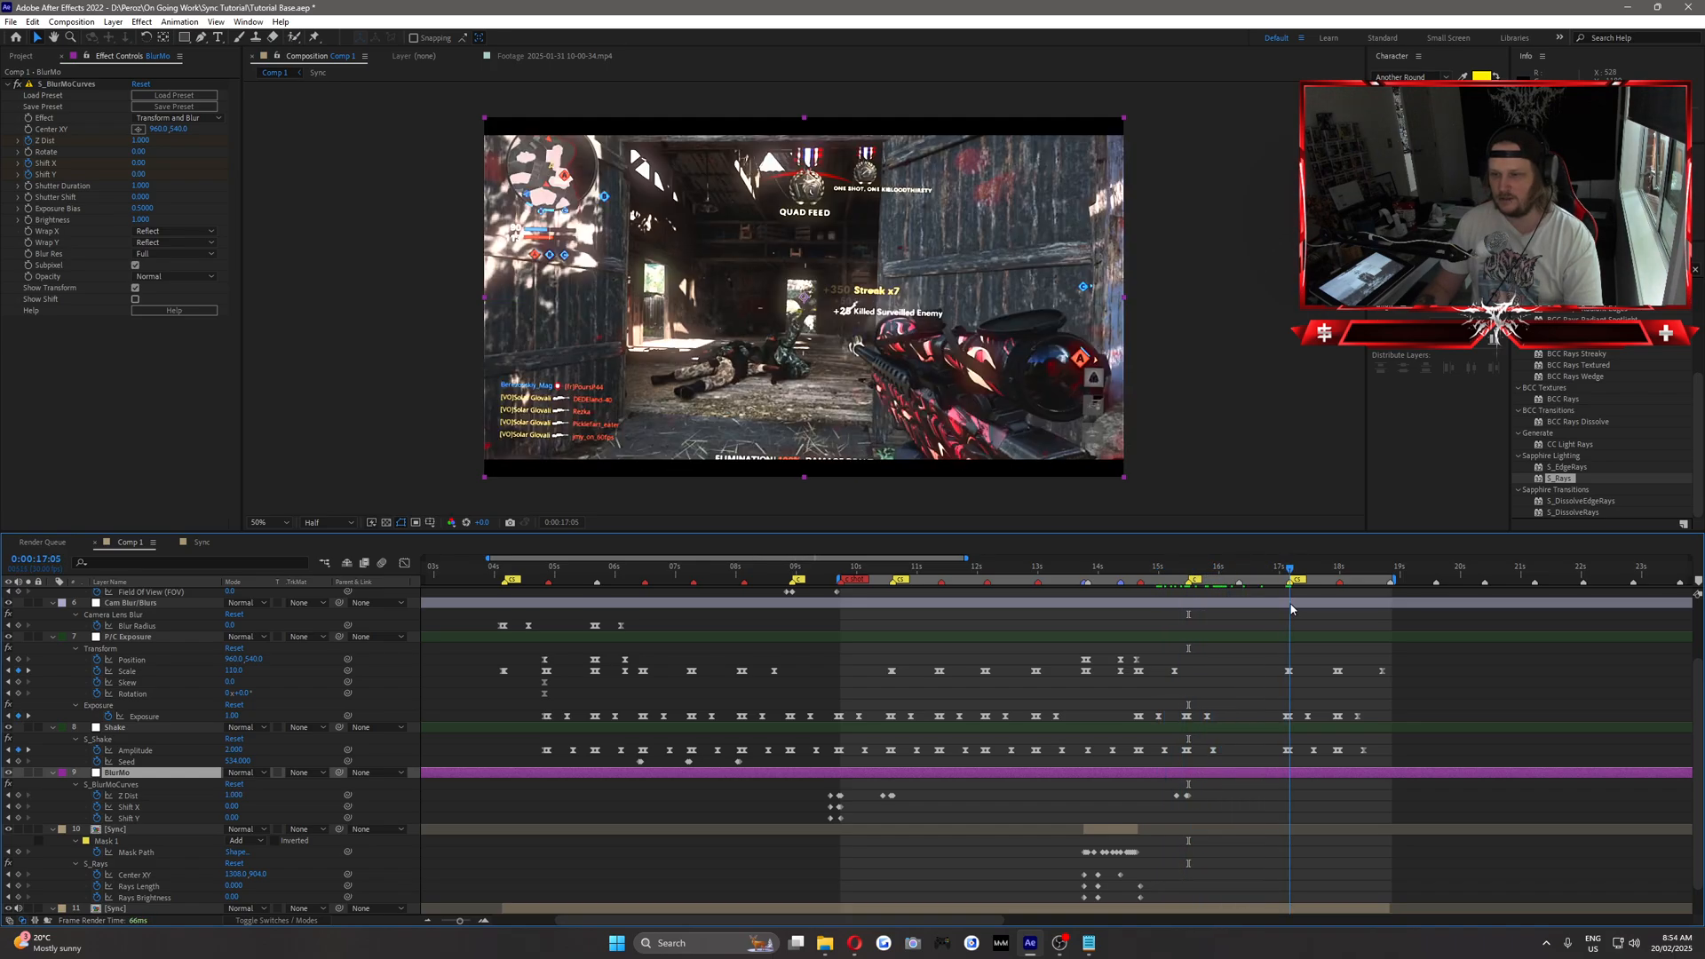
pyautogui.press('pageup')
pyautogui.press('pageup')
pyautogui.press('pageup')
pyautogui.press('pageup')
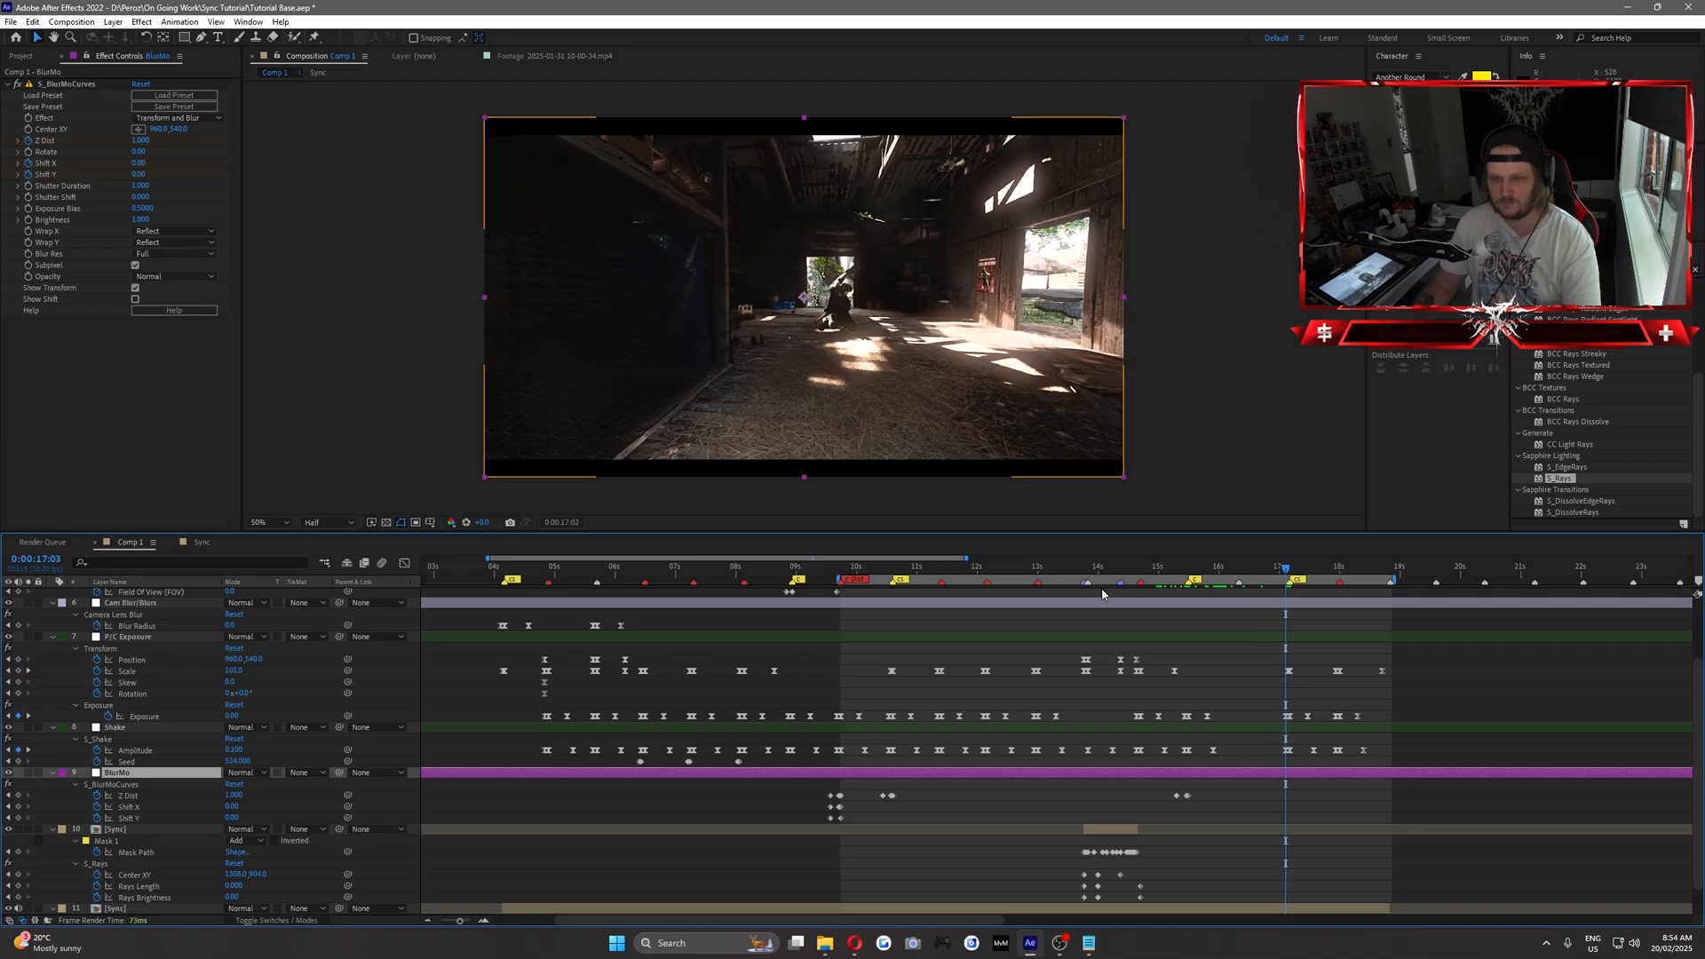
pyautogui.click(18, 796)
# Keyframe the BlurMo Z Dist at about 1.51 at 0:00:17:04 and return it to normal at 0:00:17:05.
pyautogui.press('pagedown')
pyautogui.press('pagedown')
pyautogui.press('pagedown')
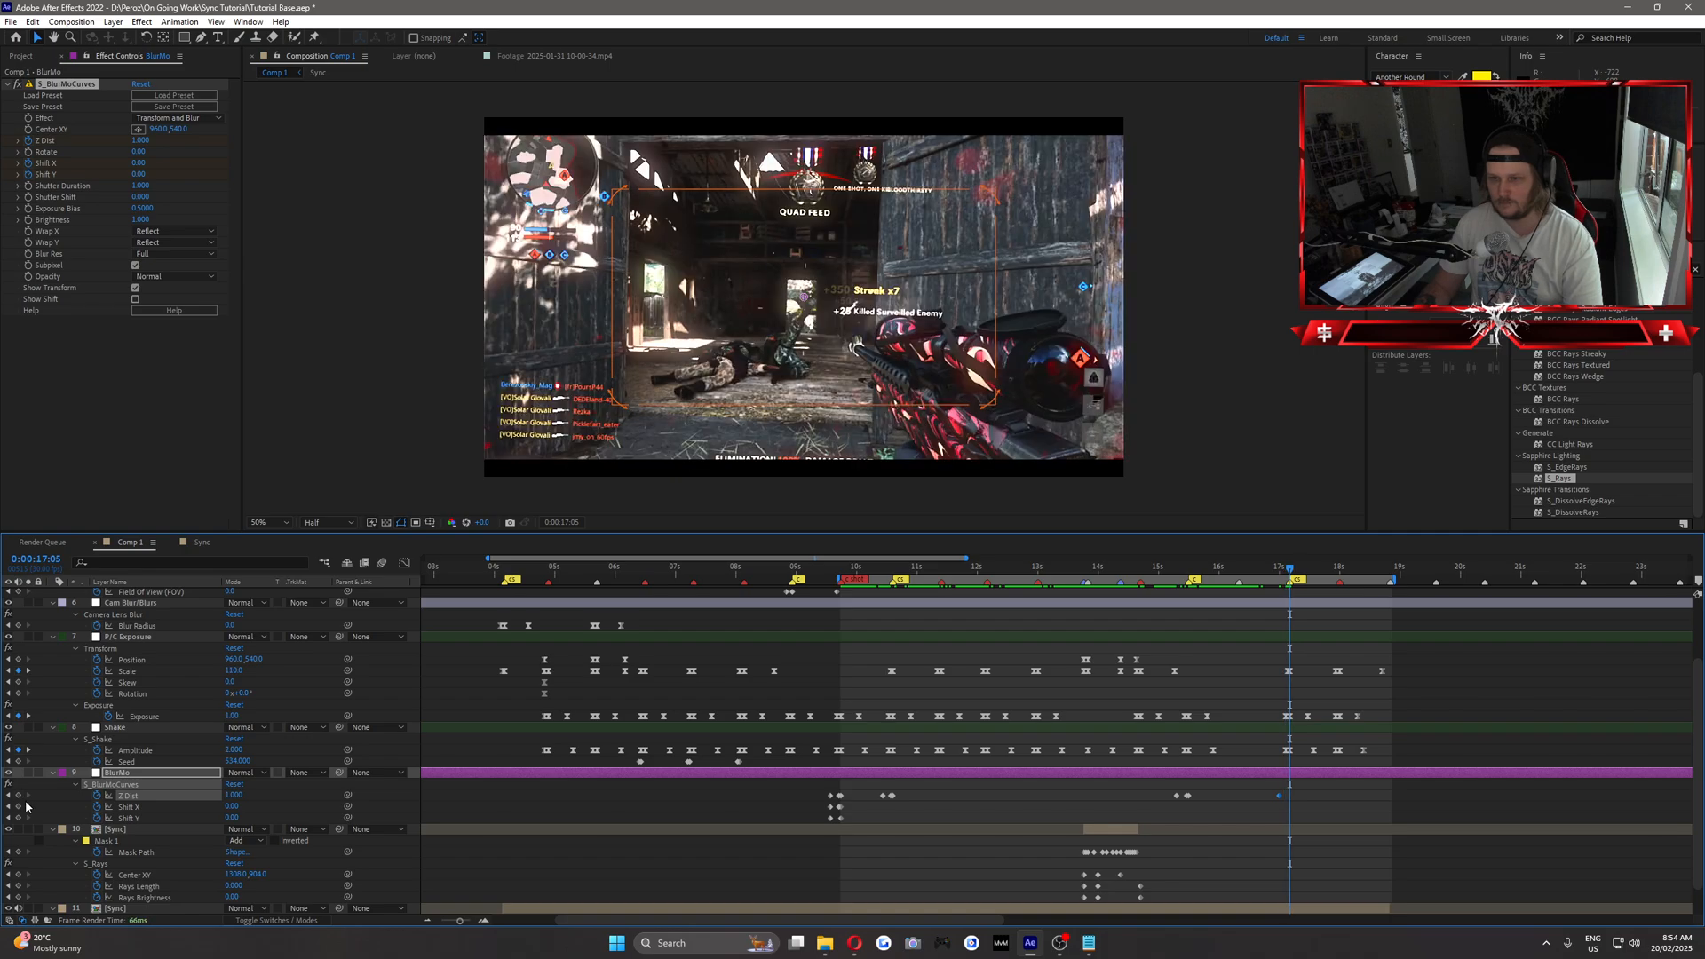
pyautogui.press('pageup')
pyautogui.moveTo(140, 144); pyautogui.dragTo(185, 145)
pyautogui.press('pagedown')
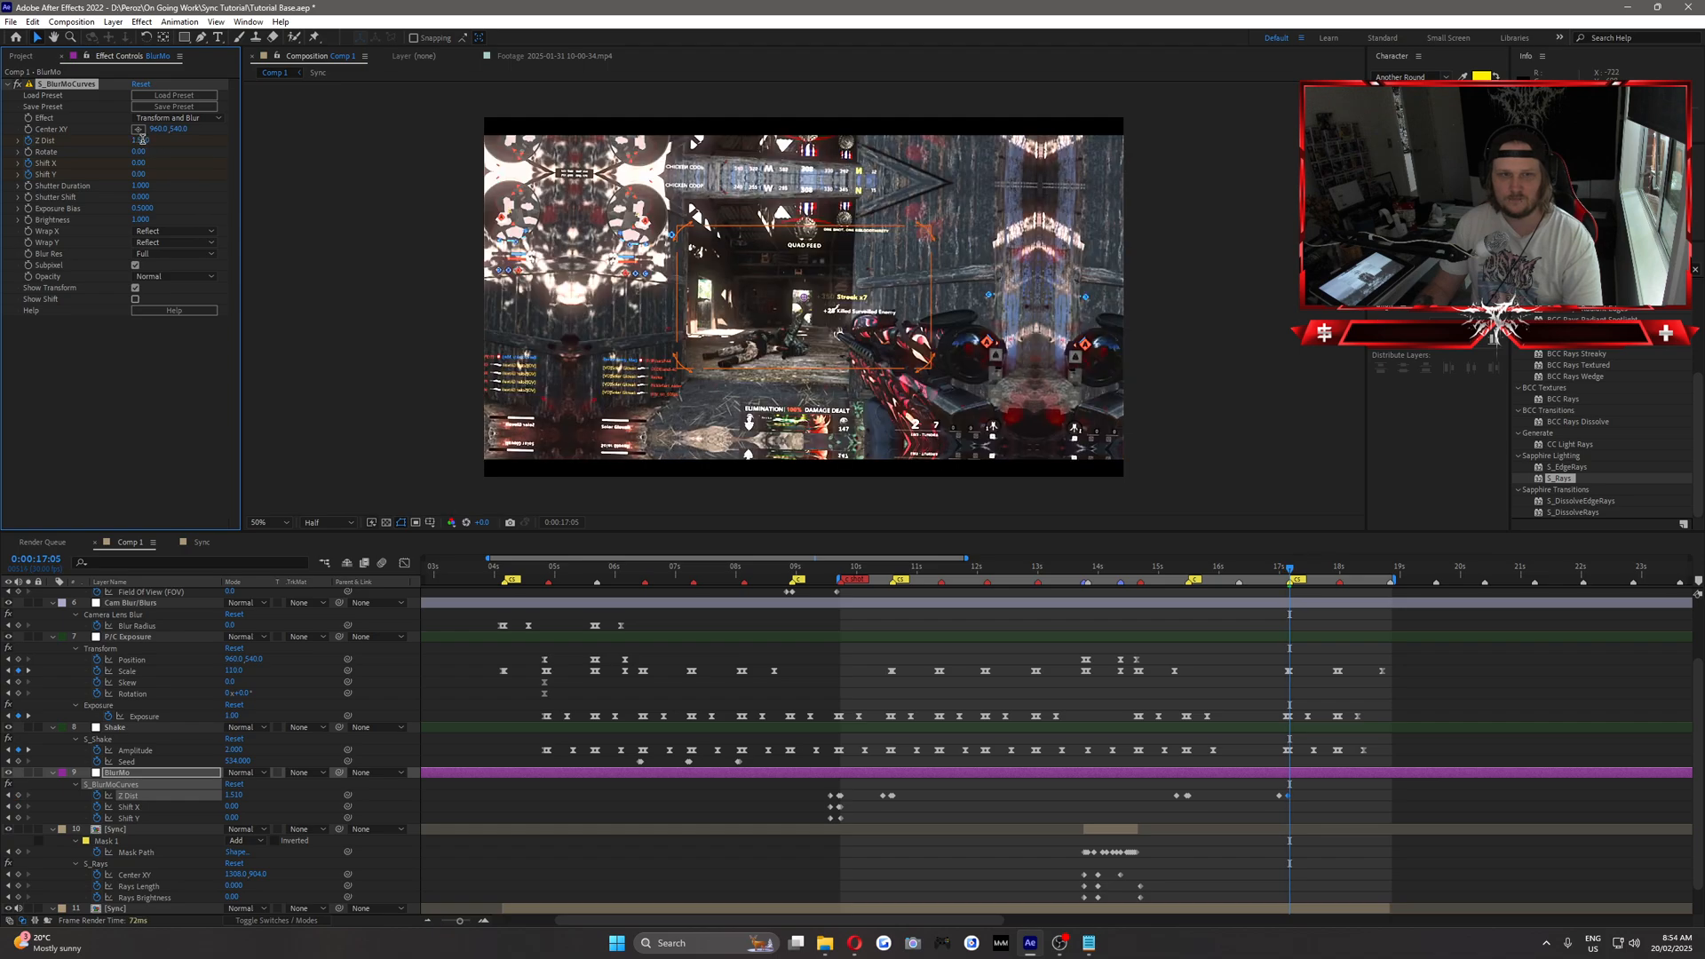
pyautogui.click(137, 404)
# Review the zoom transitions at the 0:00:15:15 and 0:00:17:05 cuts together with the effects from 0:00:13:26.
pyautogui.moveTo(1239, 572); pyautogui.dragTo(1287, 614)
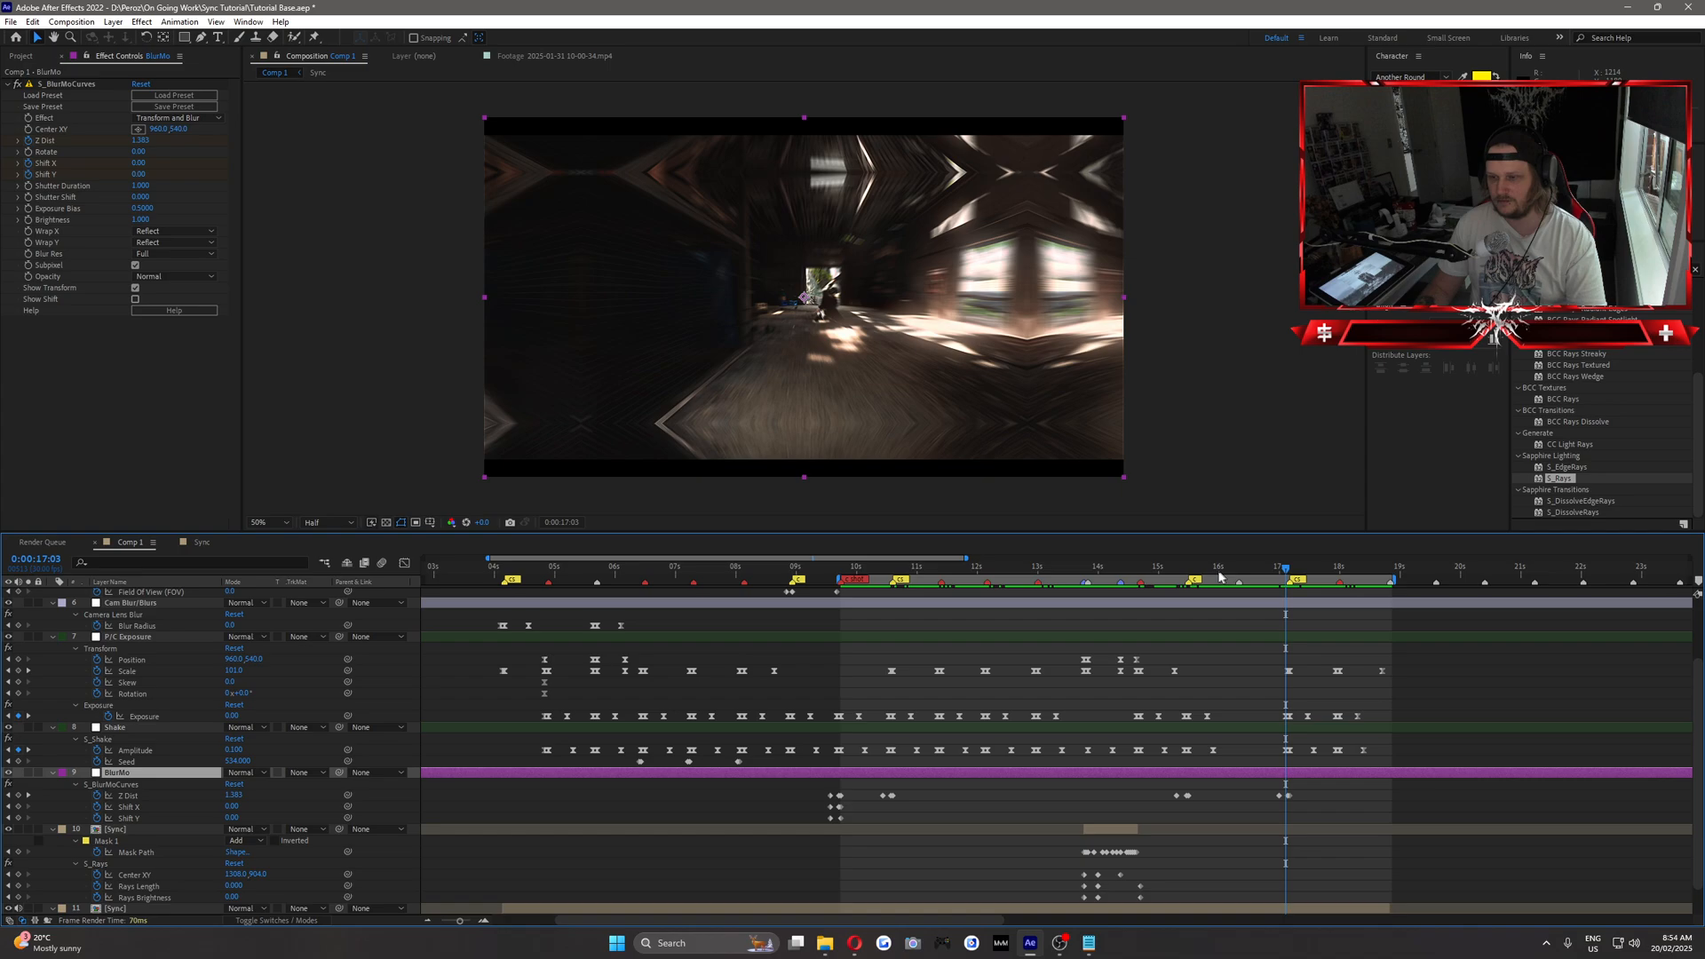
pyautogui.moveTo(1163, 575); pyautogui.dragTo(1091, 609)
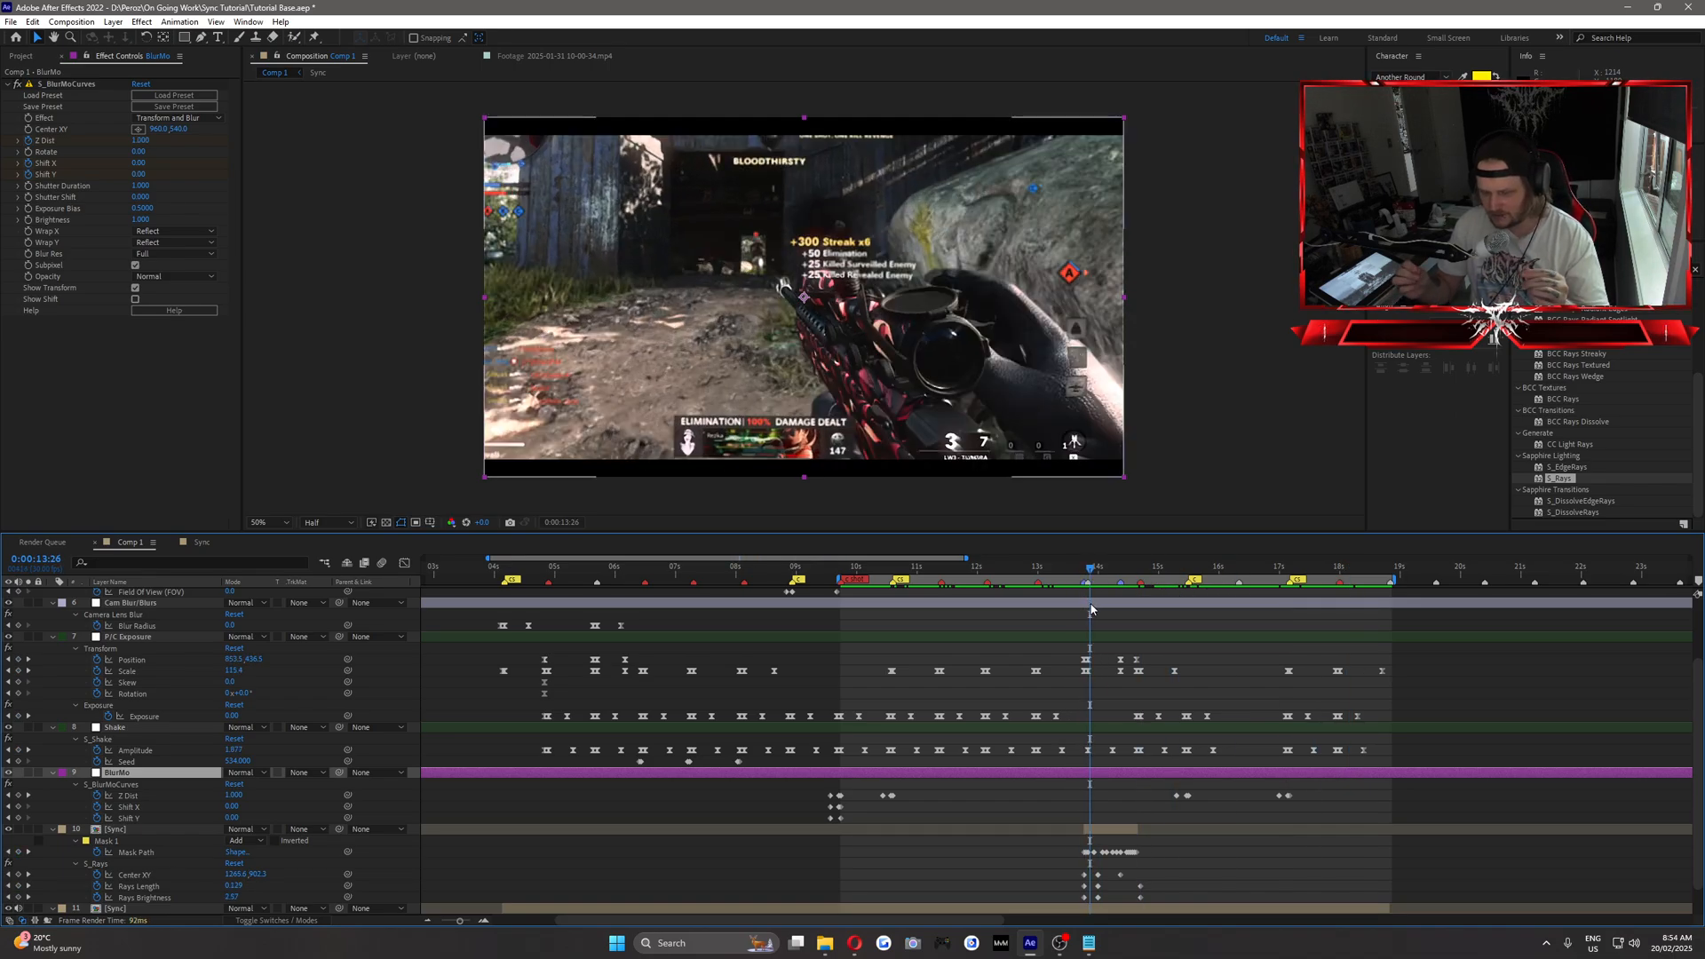
pyautogui.click(1174, 569)
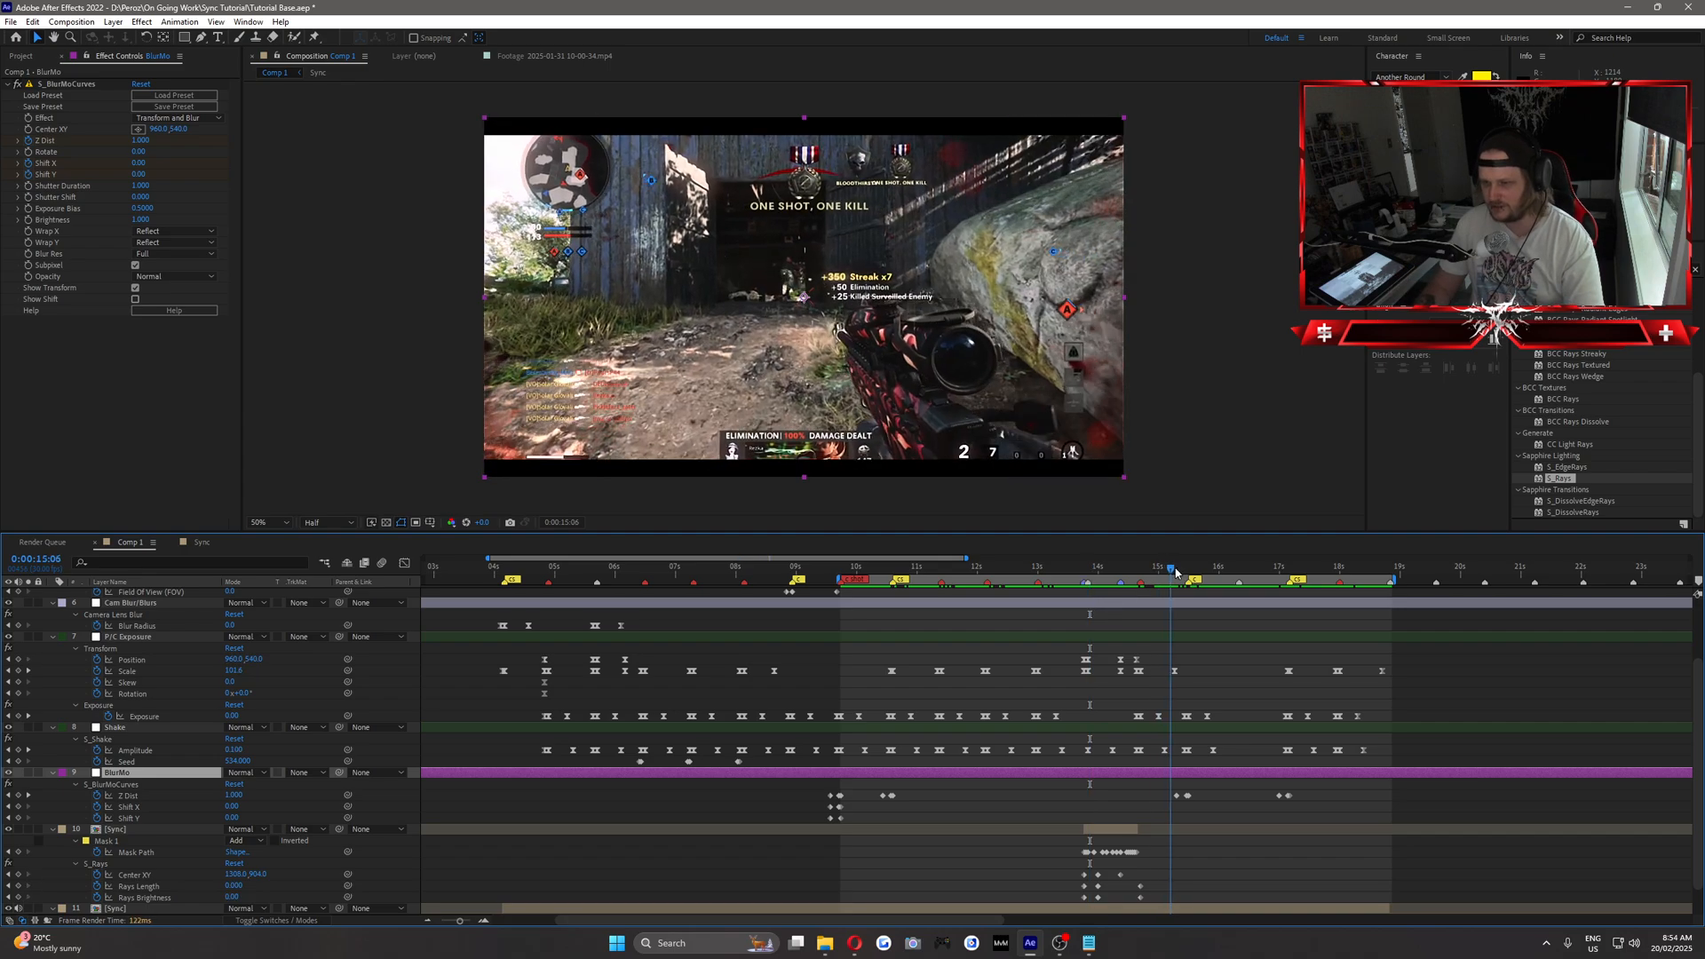
pyautogui.click(1176, 572)
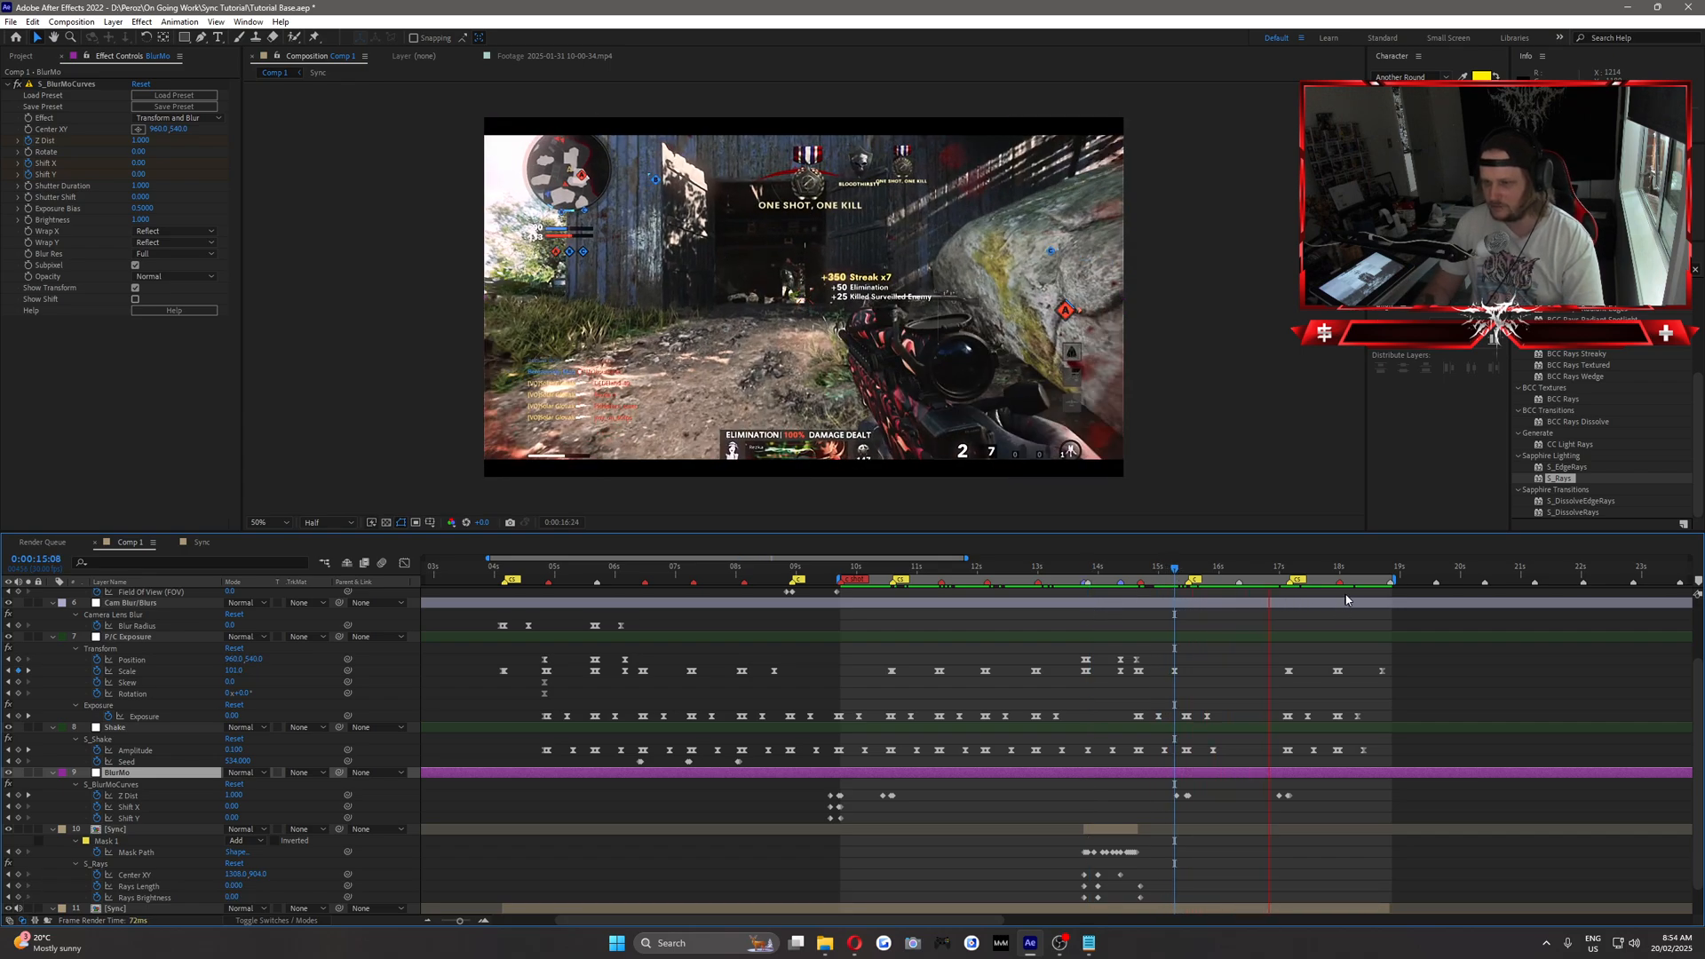
# Add composition markers on the beats at 0:00:17:14 and 0:00:17:22 while playing through the last clip.
pyautogui.click(1302, 569)
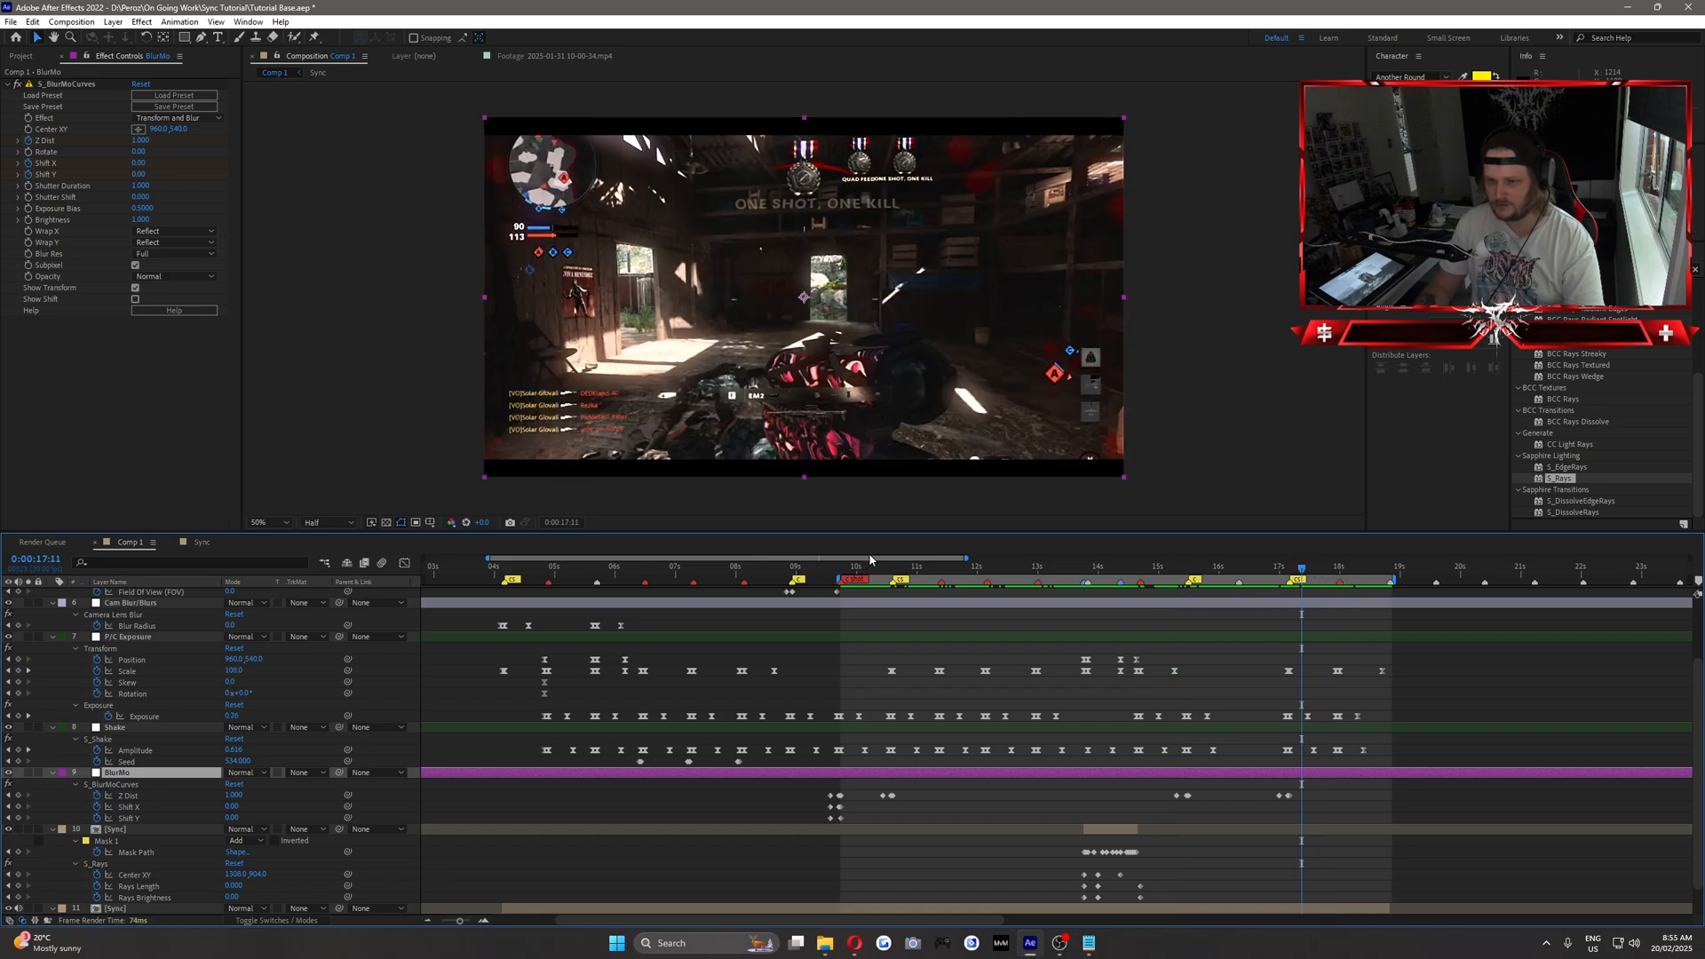
pyautogui.moveTo(871, 558); pyautogui.dragTo(995, 551)
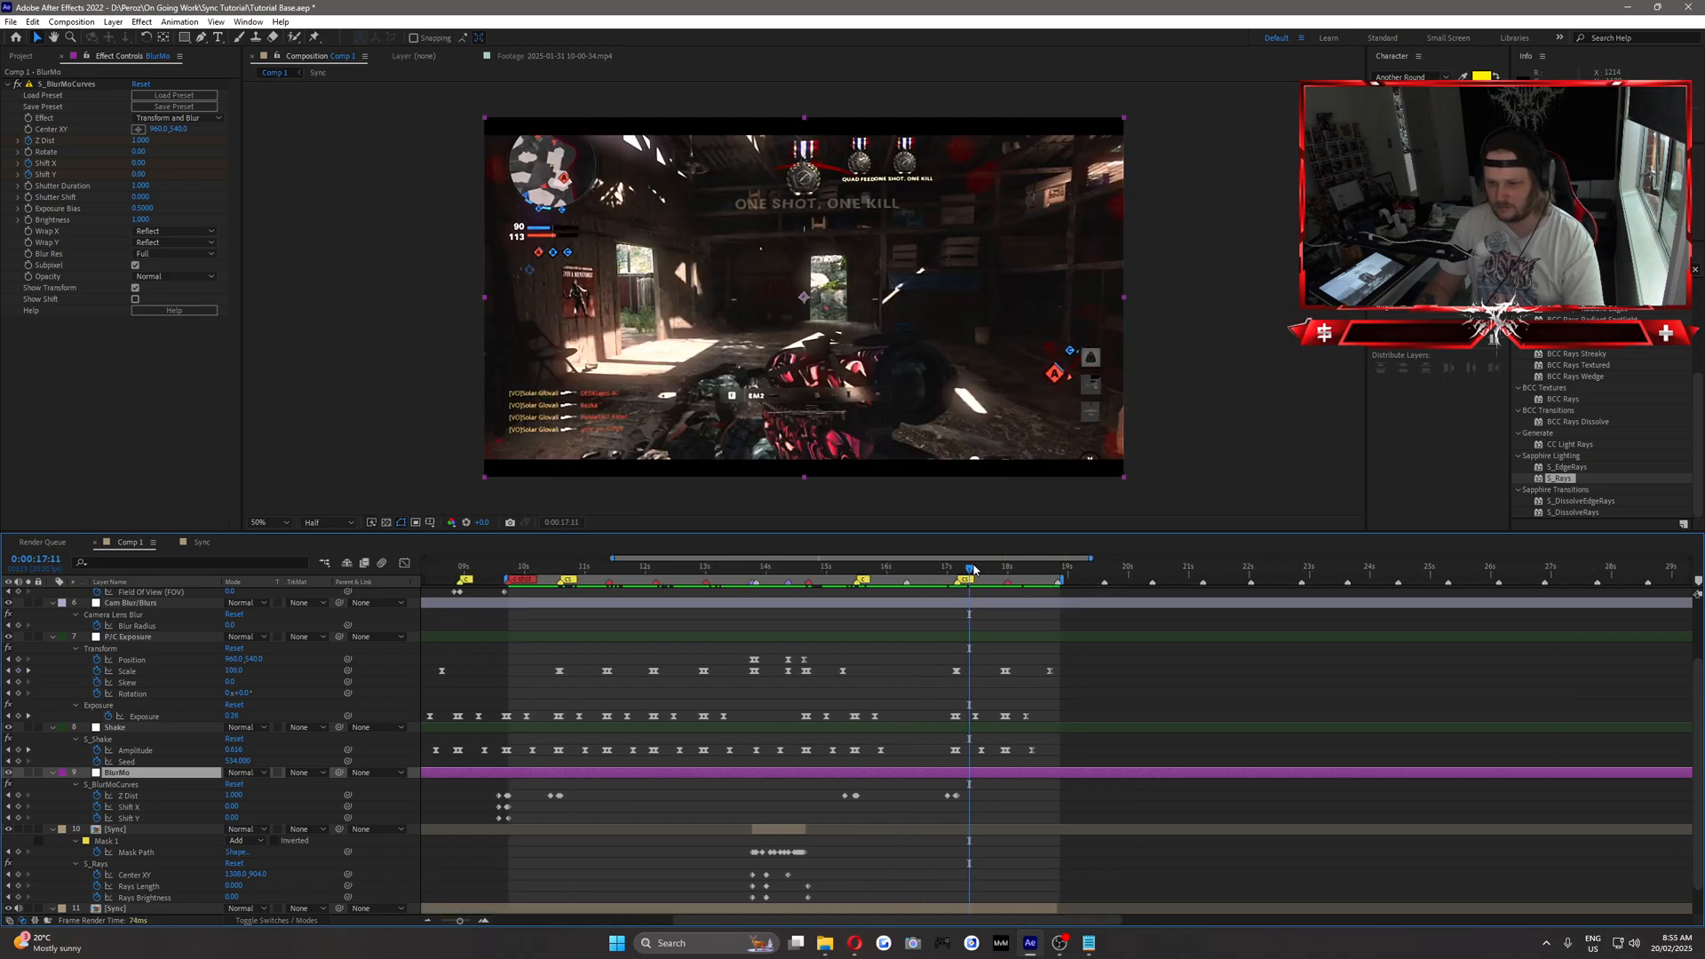
pyautogui.click(977, 568)
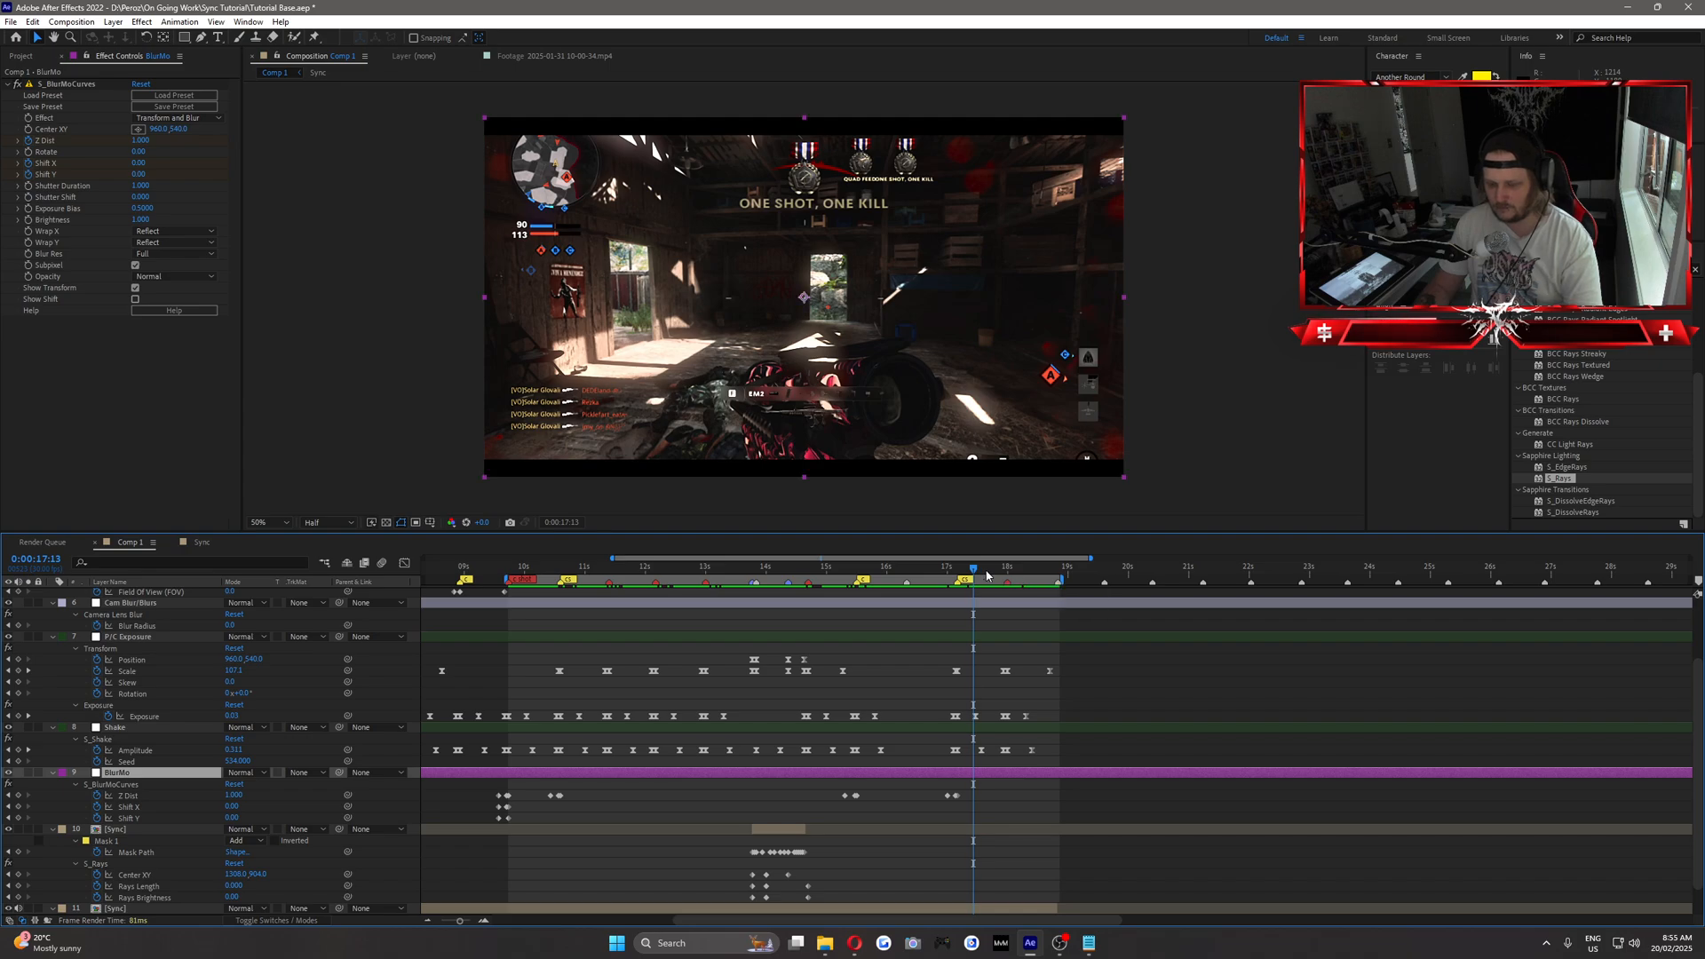
pyautogui.press('pagedown')
pyautogui.press('space')
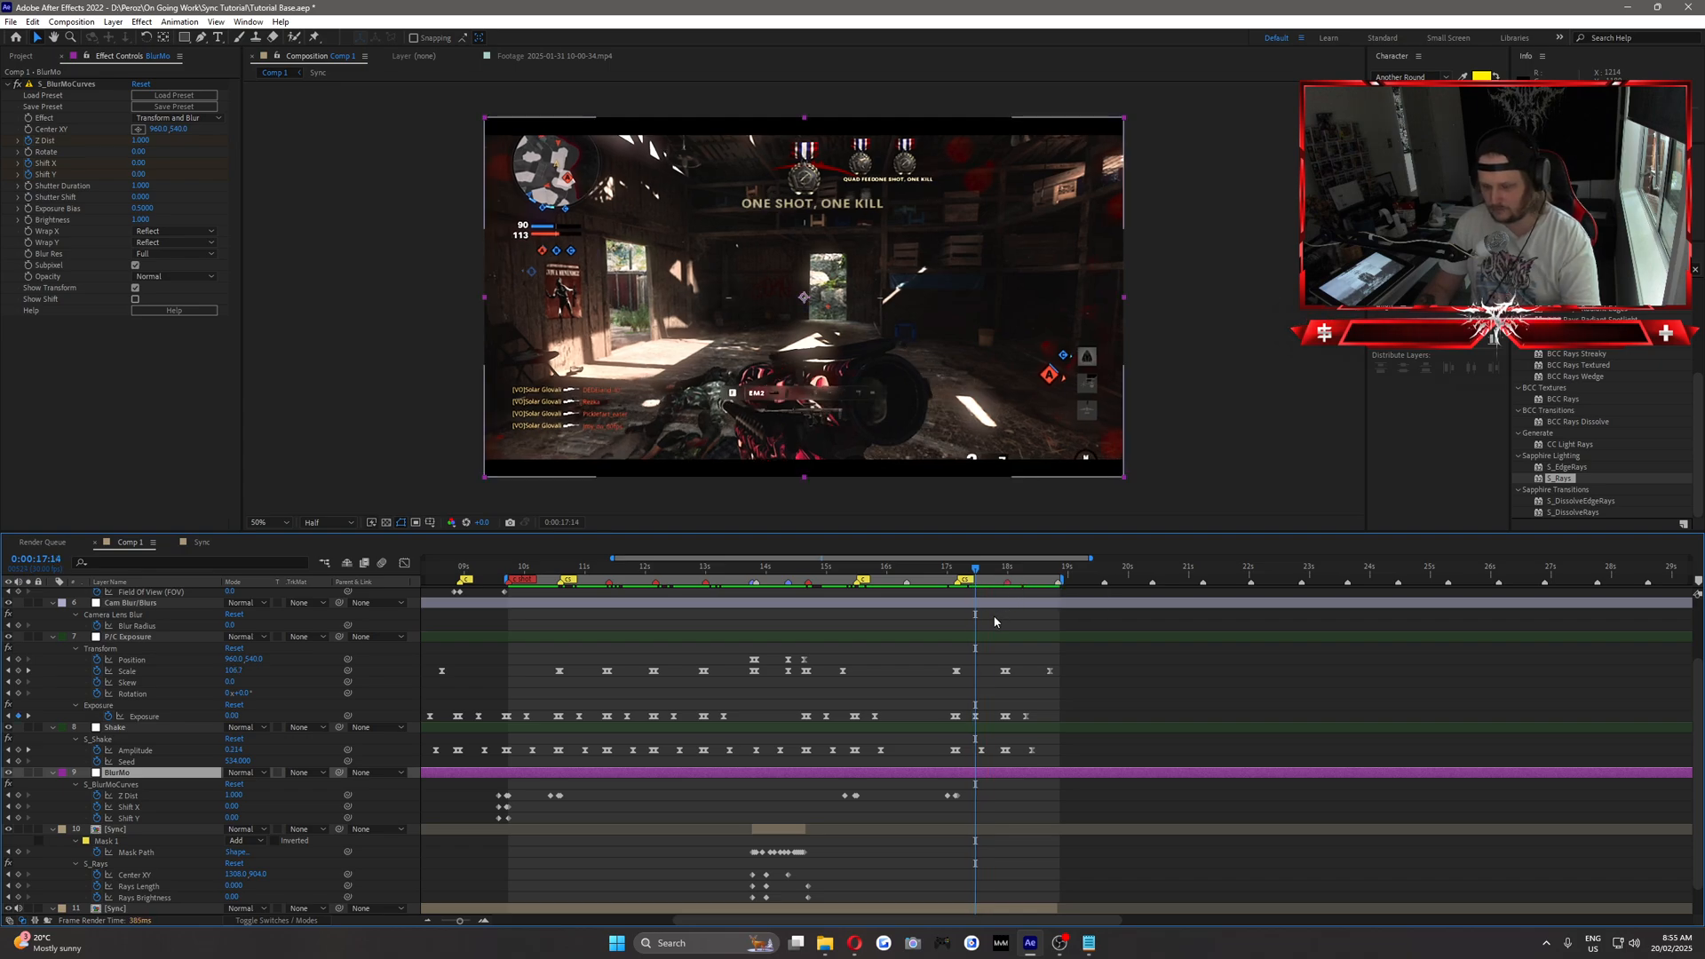
pyautogui.click(995, 621)
pyautogui.press('KP_Multiply')
pyautogui.press('space')
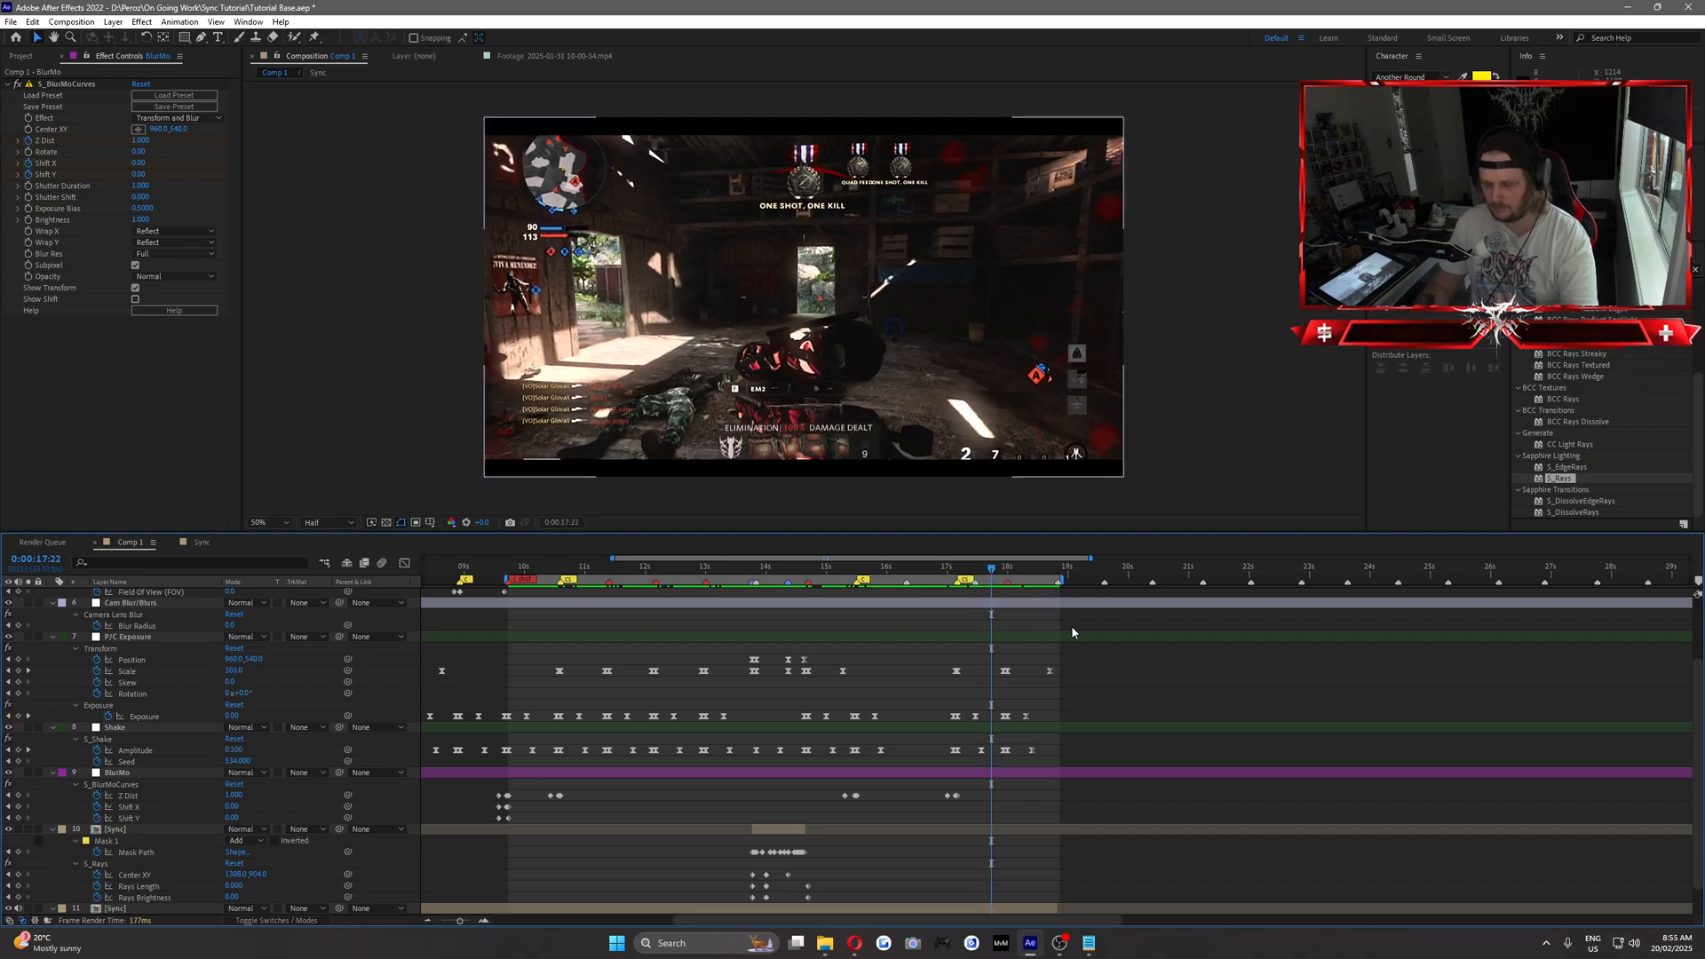
# Assign a colour label to the new composition marker at 0:00:17:14.
pyautogui.rightClick(976, 585)
pyautogui.click(995, 598)
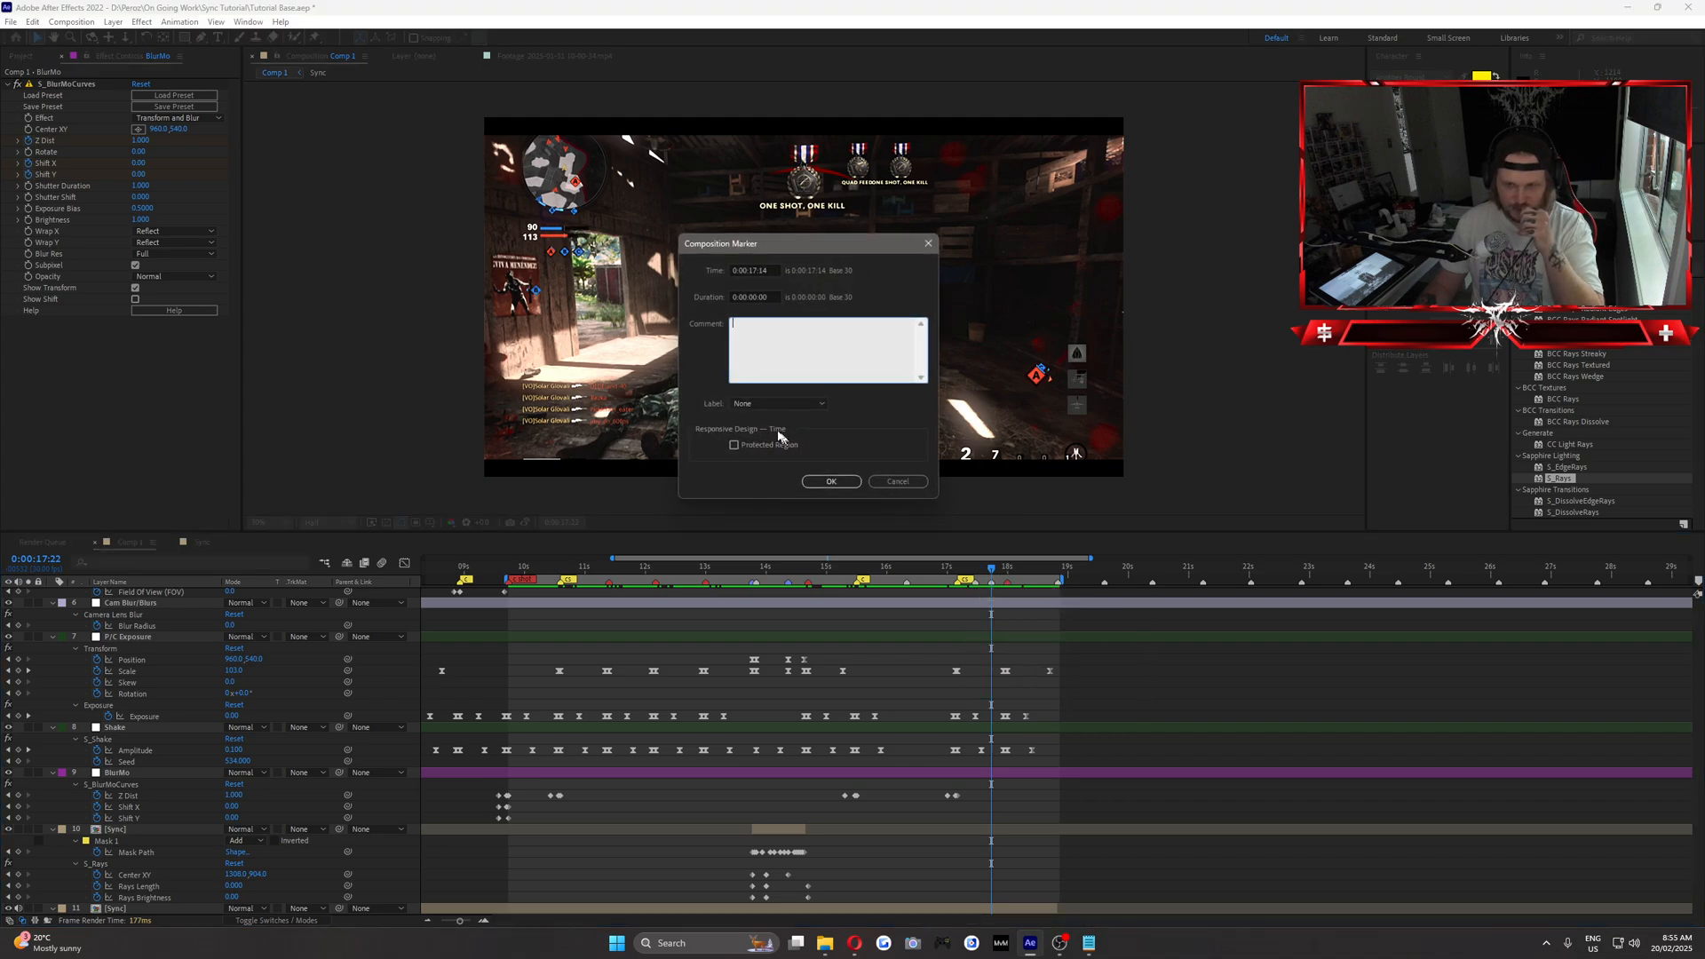
pyautogui.click(772, 404)
pyautogui.click(760, 521)
pyautogui.click(839, 481)
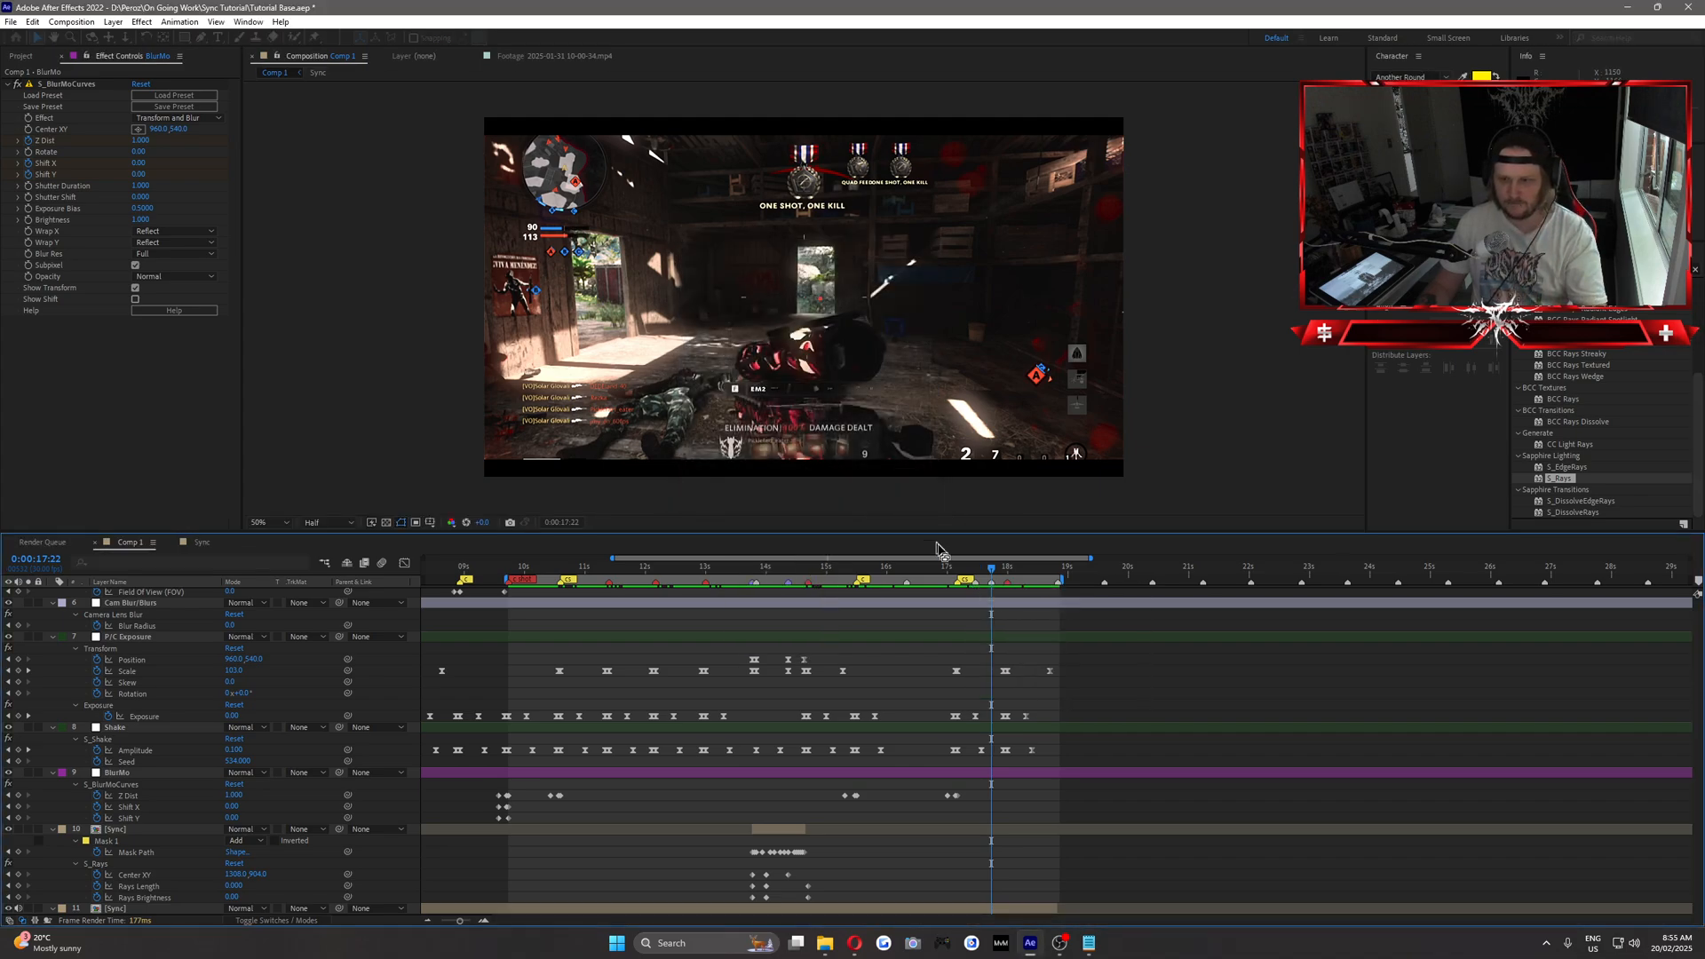
# Set the label of the composition marker at 0:00:17:22 to Blue.
pyautogui.rightClick(993, 584)
pyautogui.click(1033, 593)
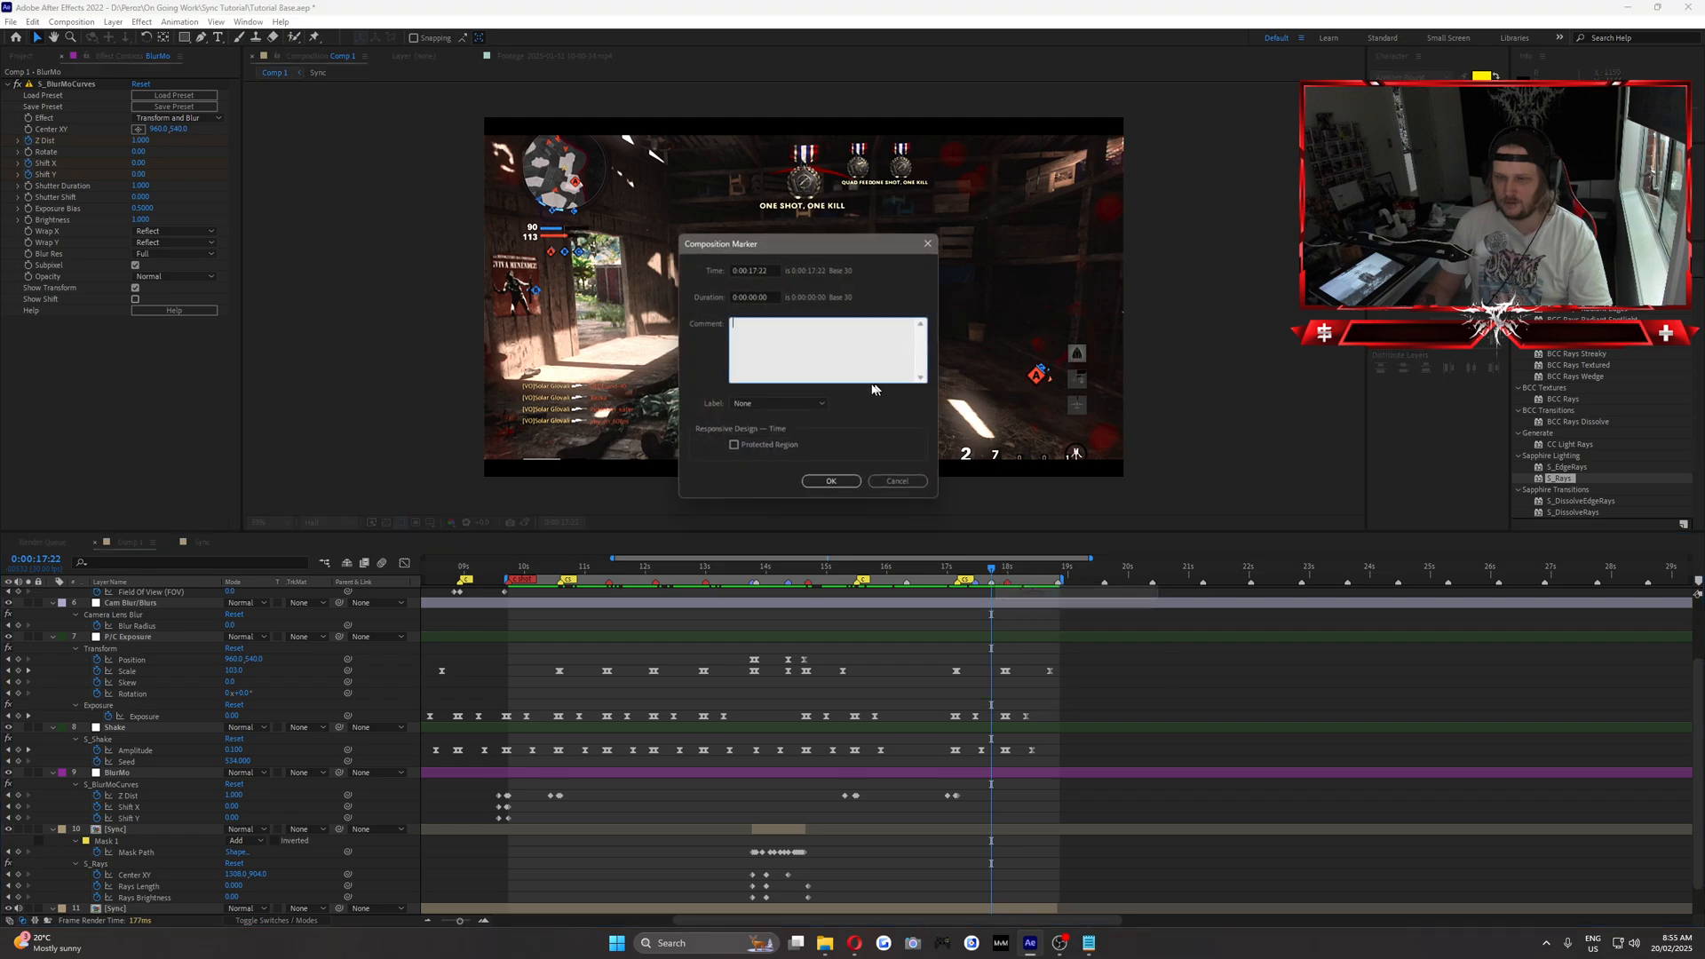
pyautogui.click(768, 404)
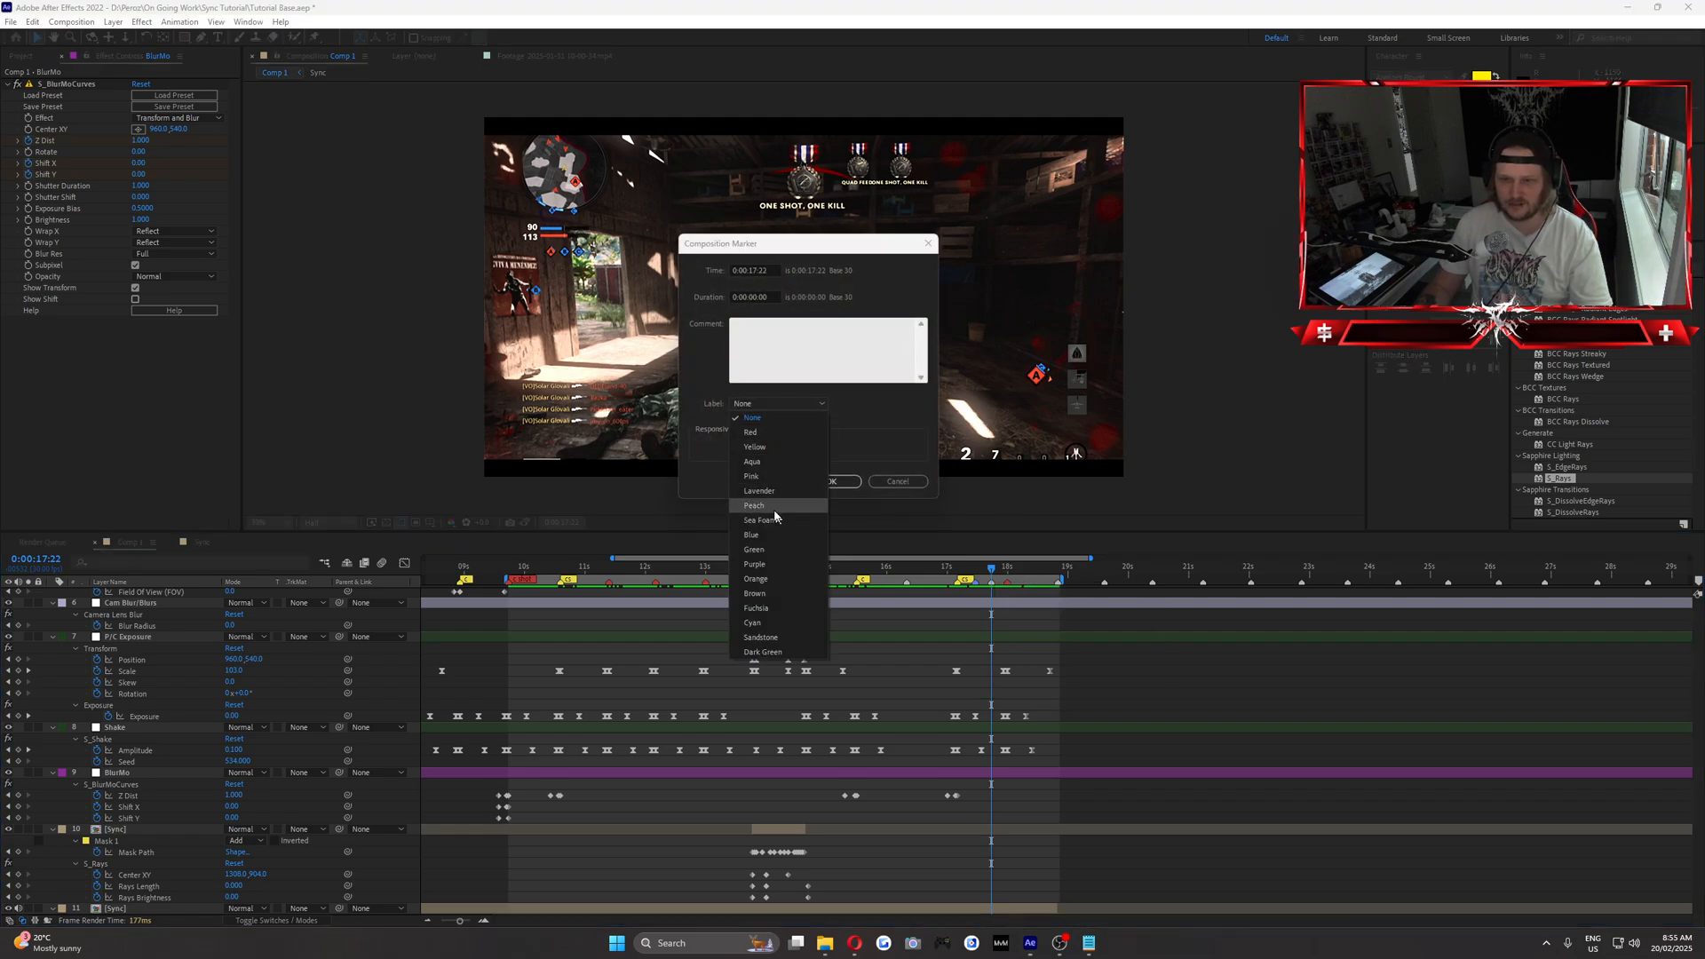
pyautogui.click(751, 535)
pyautogui.click(844, 481)
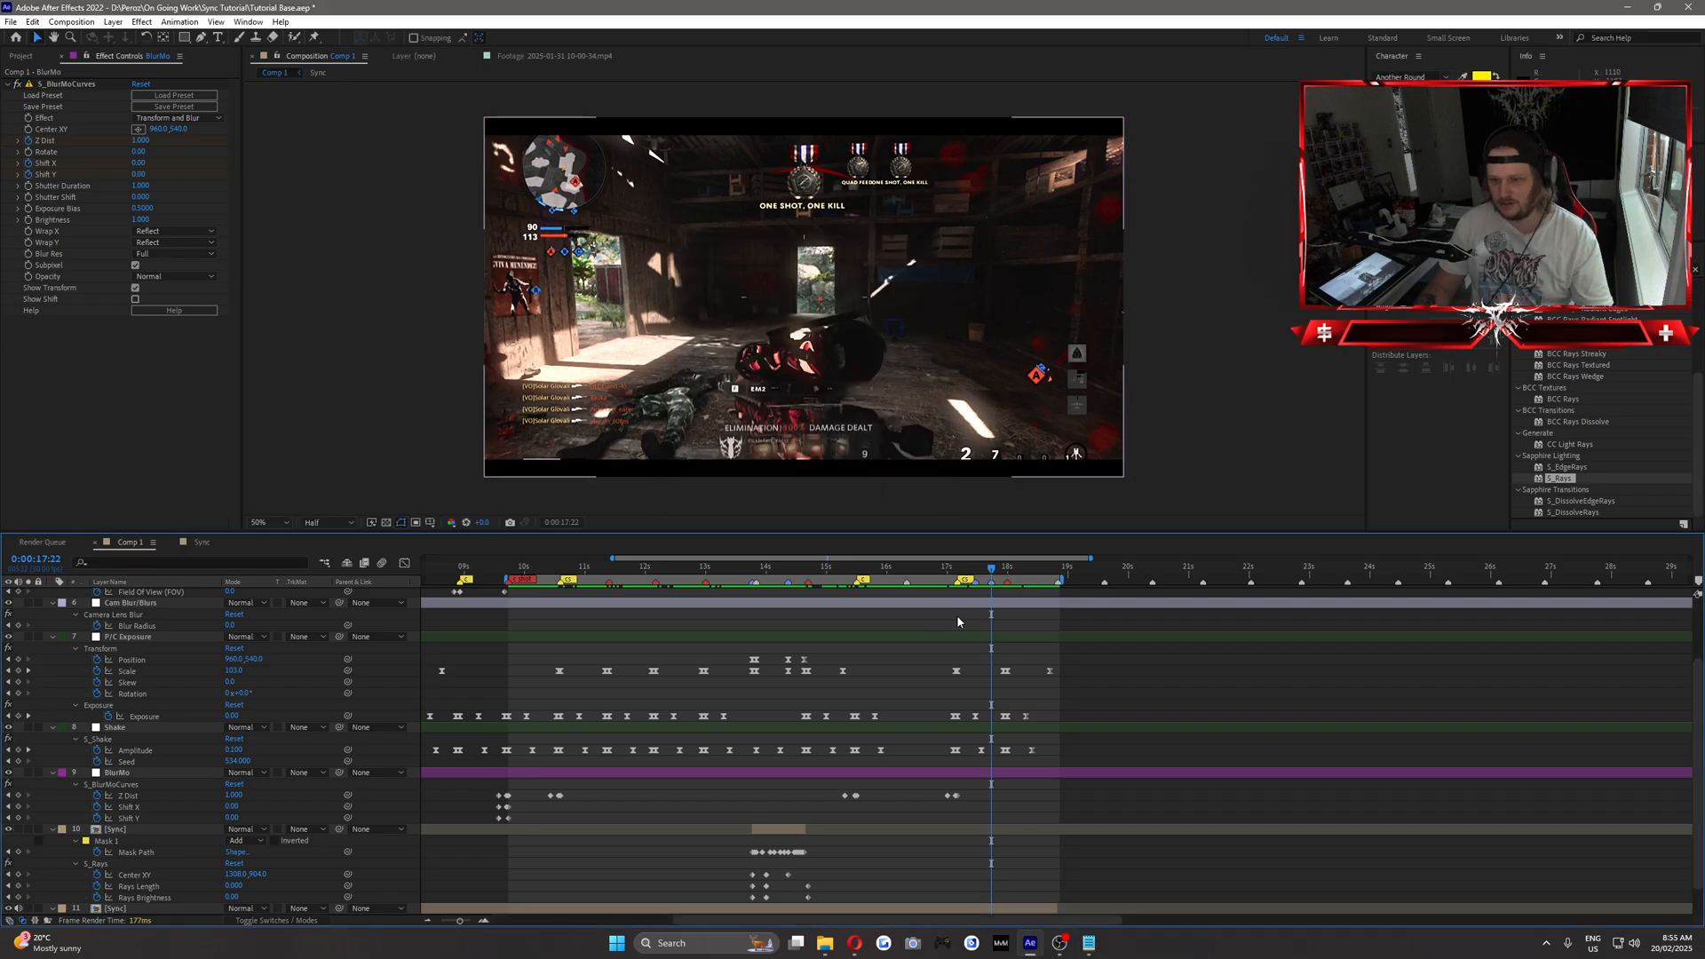
# Go to the marker at 0:00:17:14 and create an adjustment layer directly above the Sharp layer.
pyautogui.moveTo(968, 570); pyautogui.dragTo(992, 577)
pyautogui.press('j')
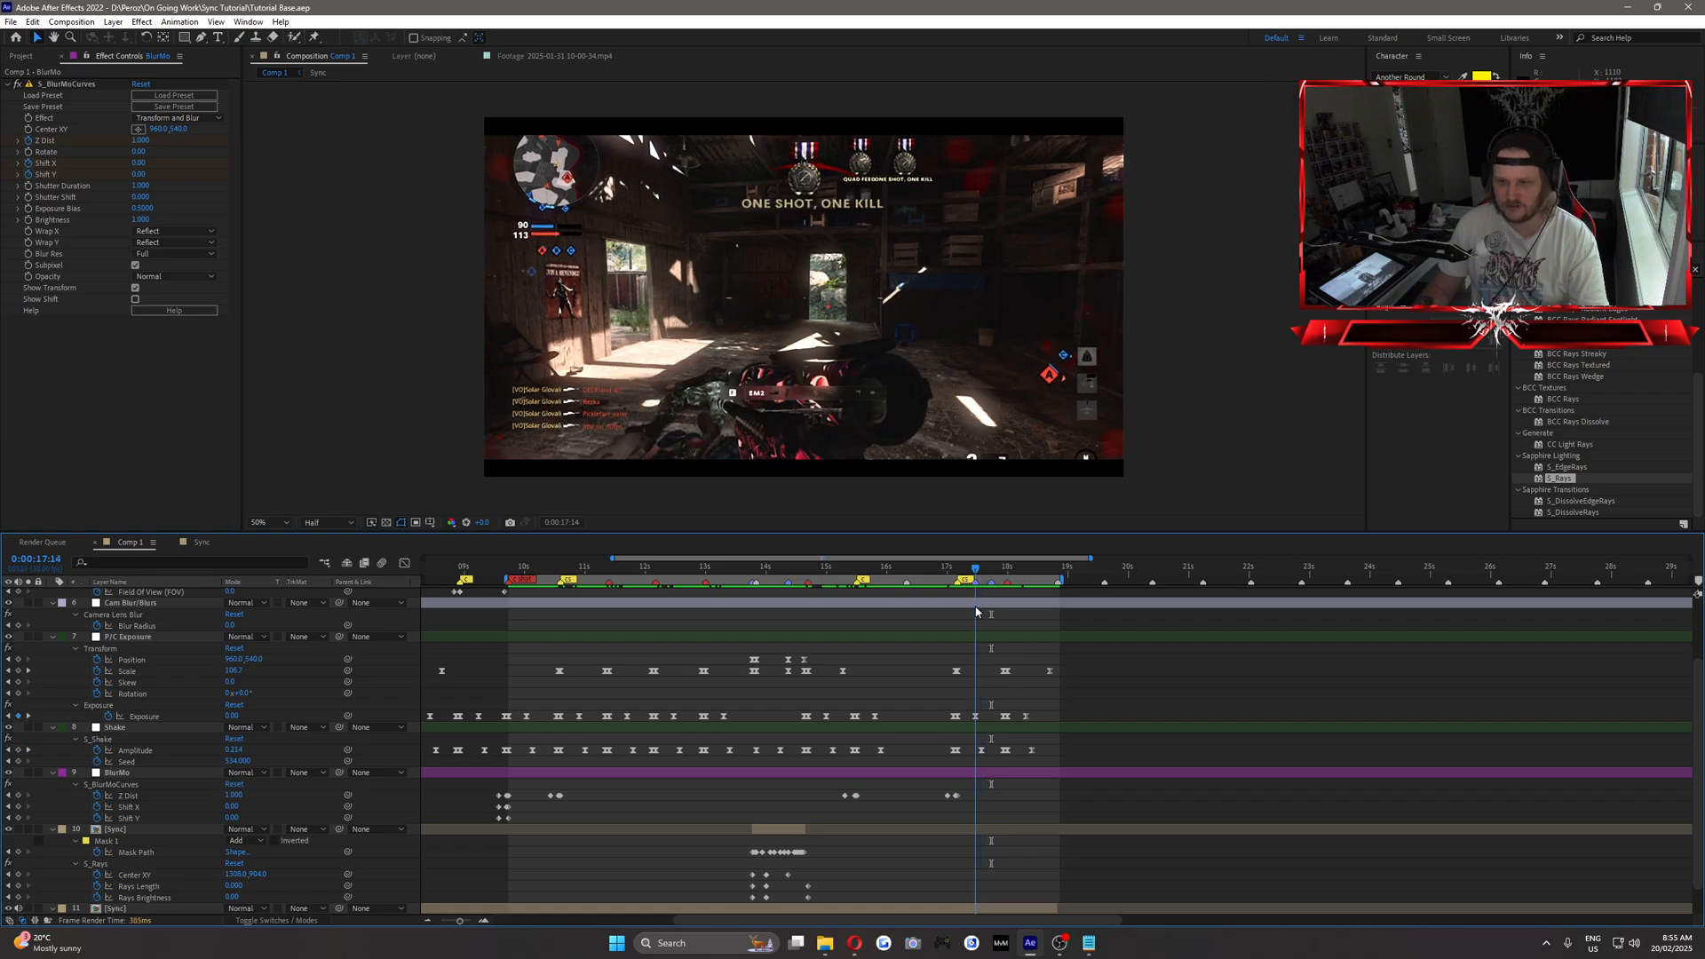
pyautogui.scroll(3, 533, 685)
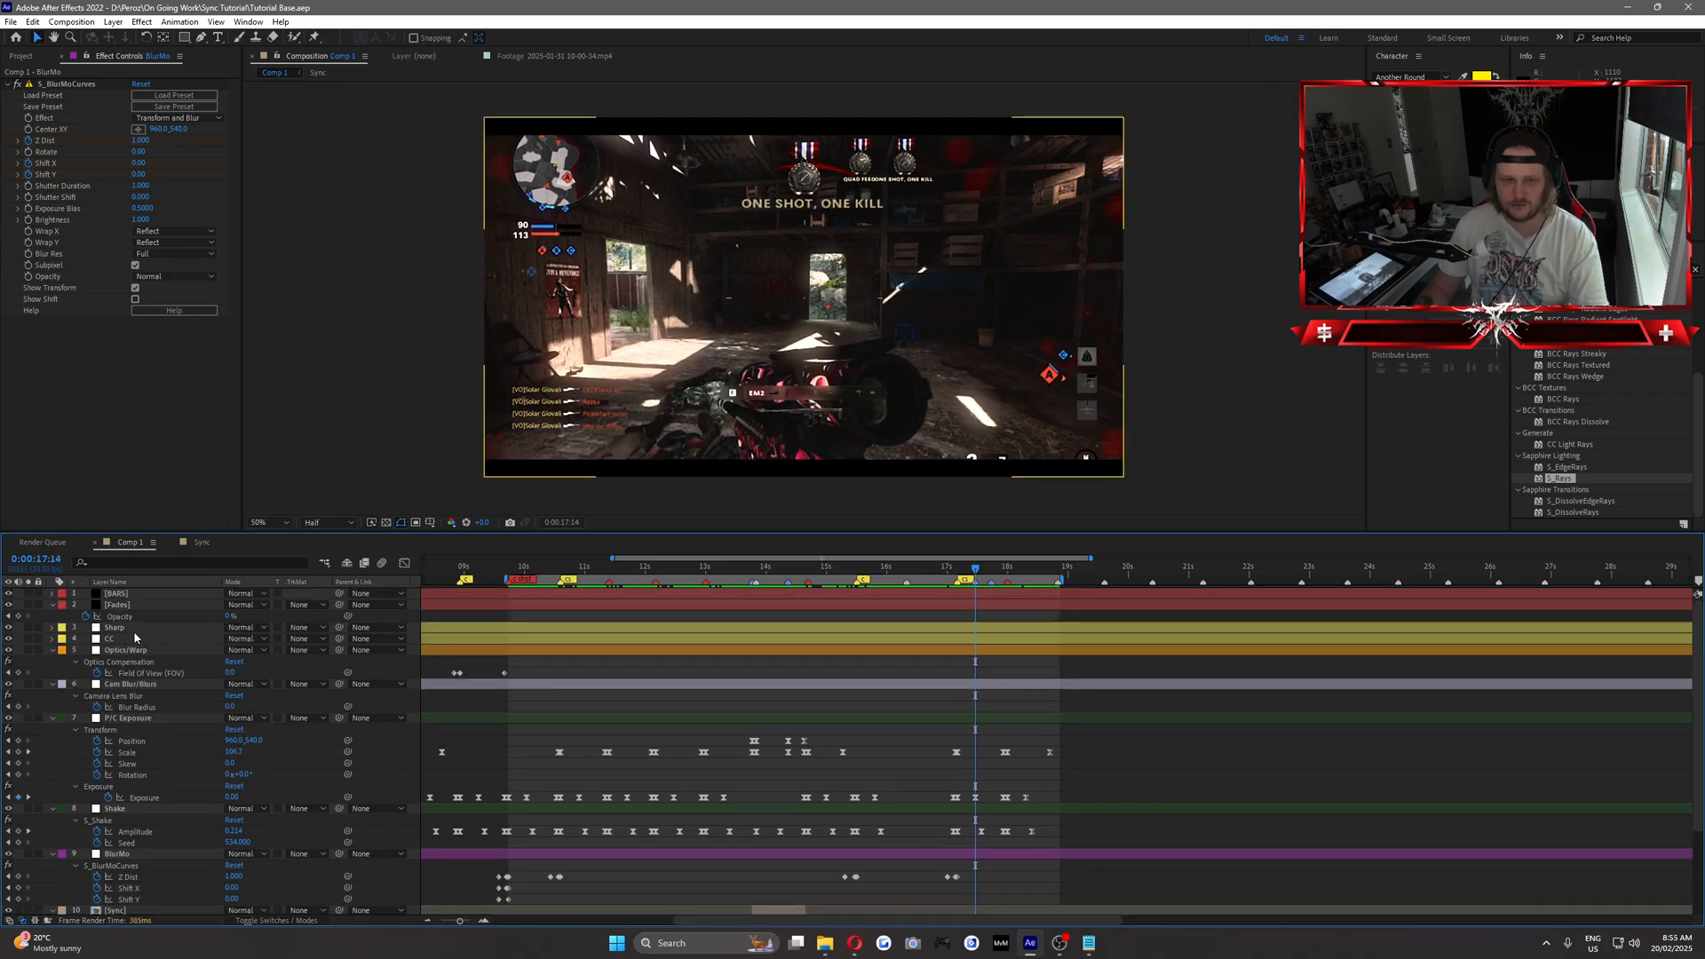
pyautogui.click(115, 628)
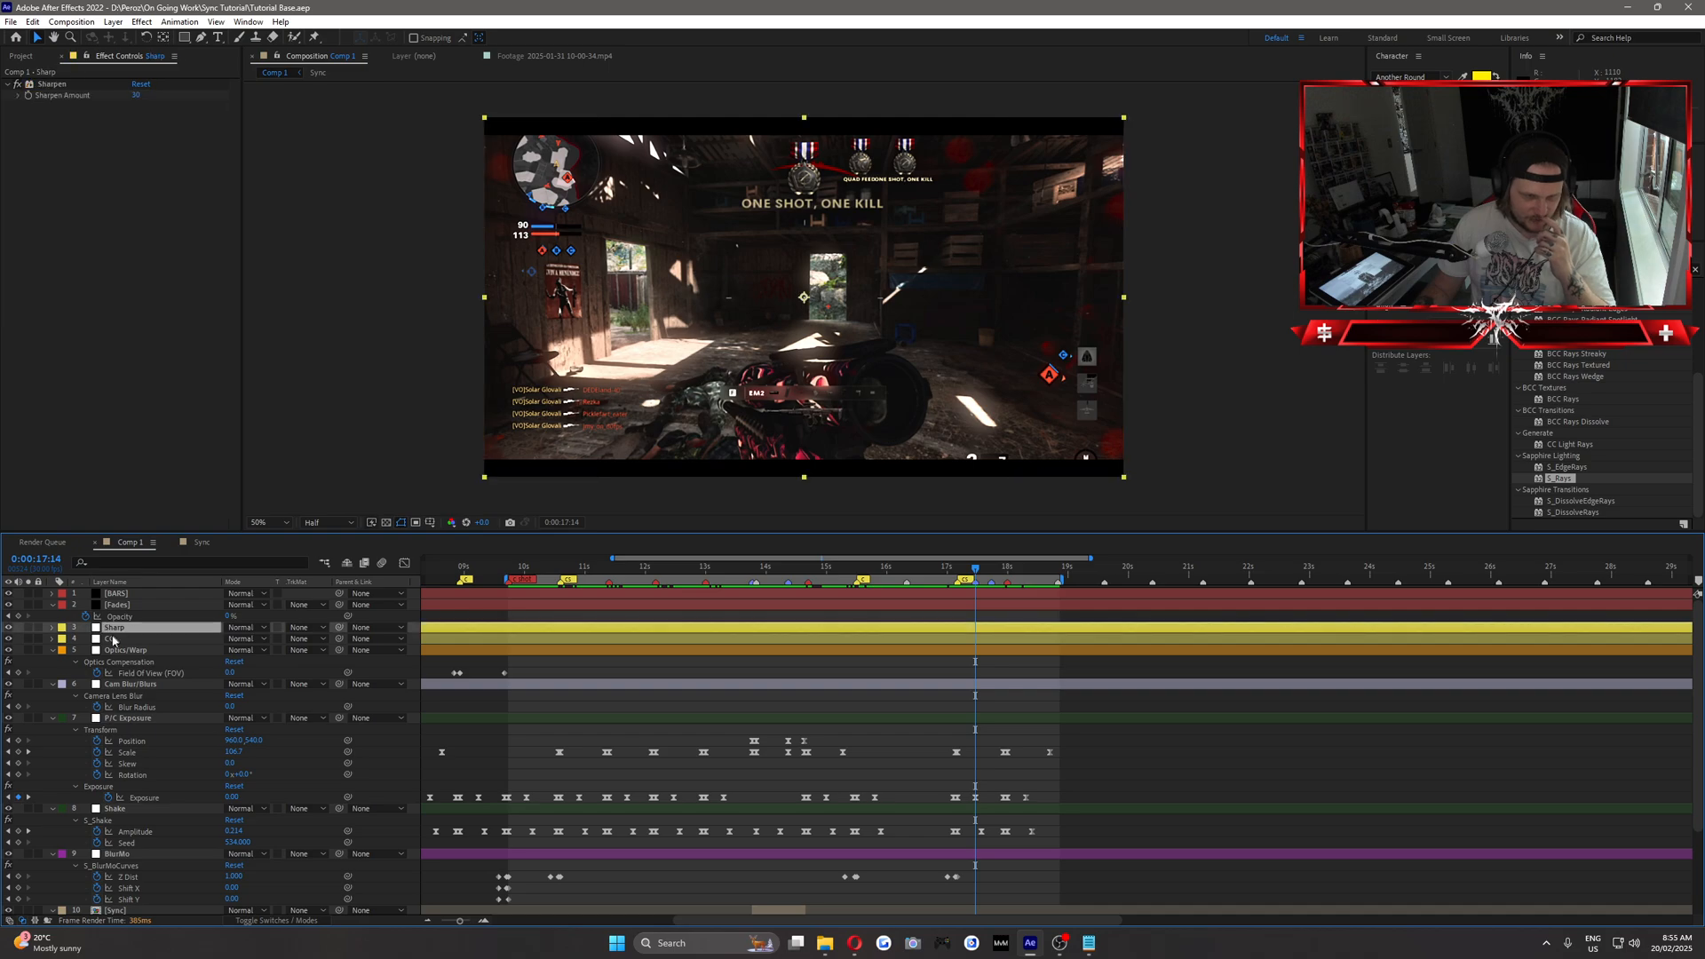
pyautogui.click(114, 22)
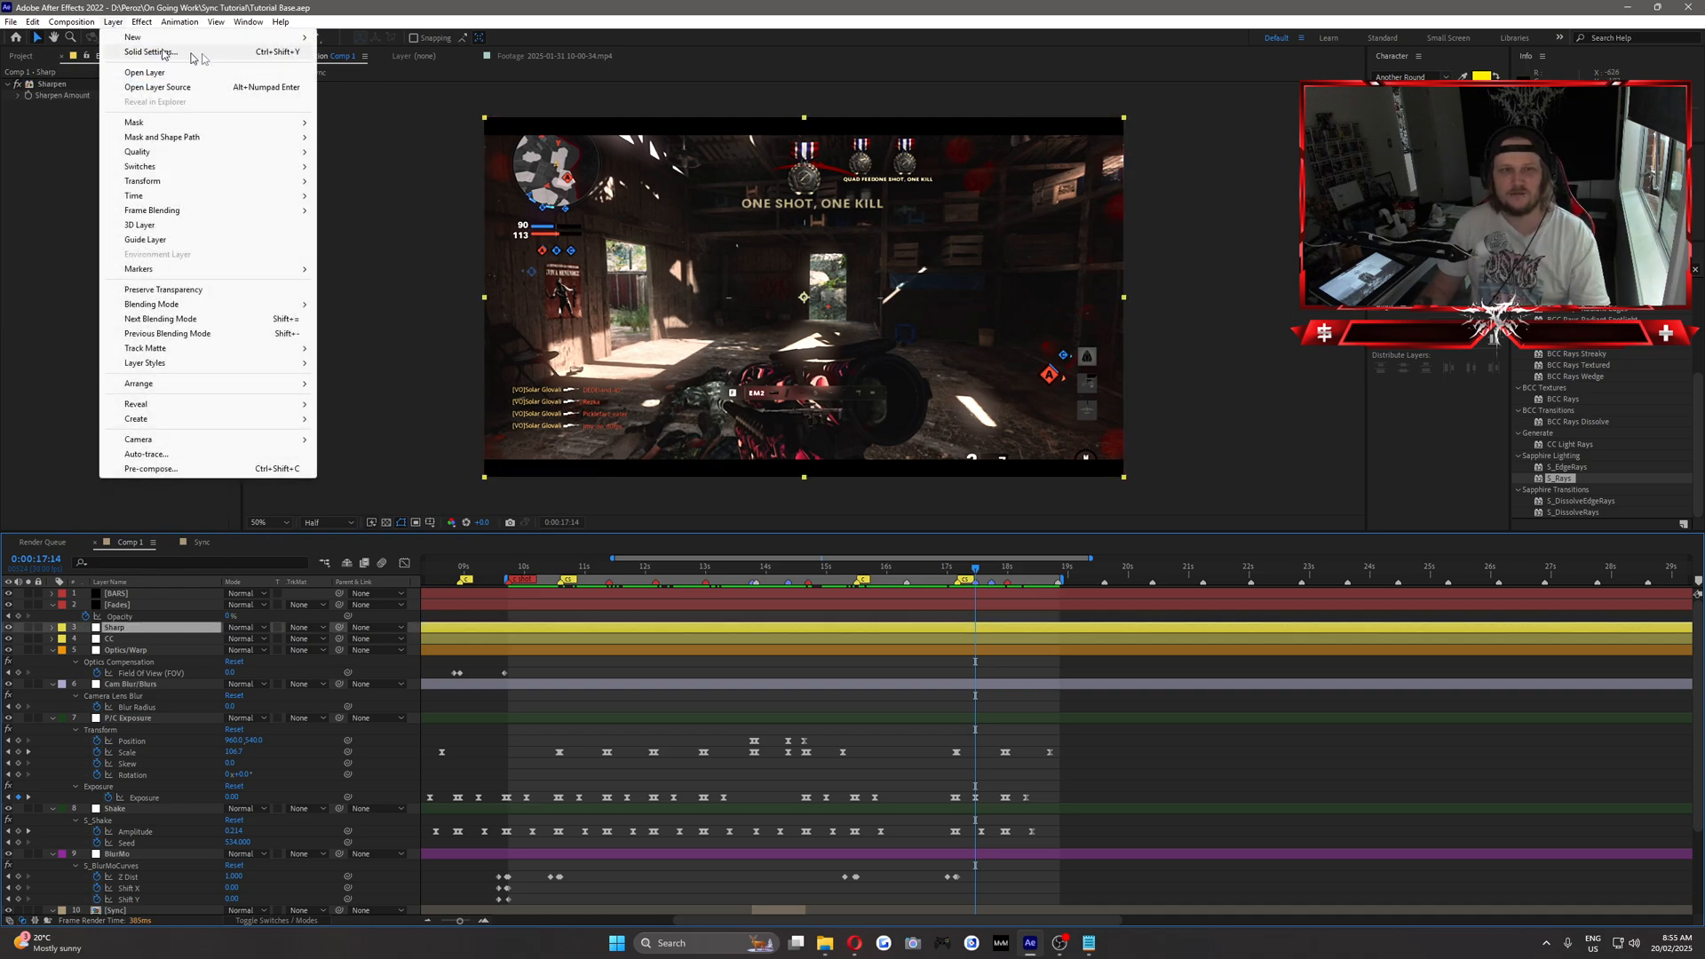
pyautogui.moveTo(178, 37)
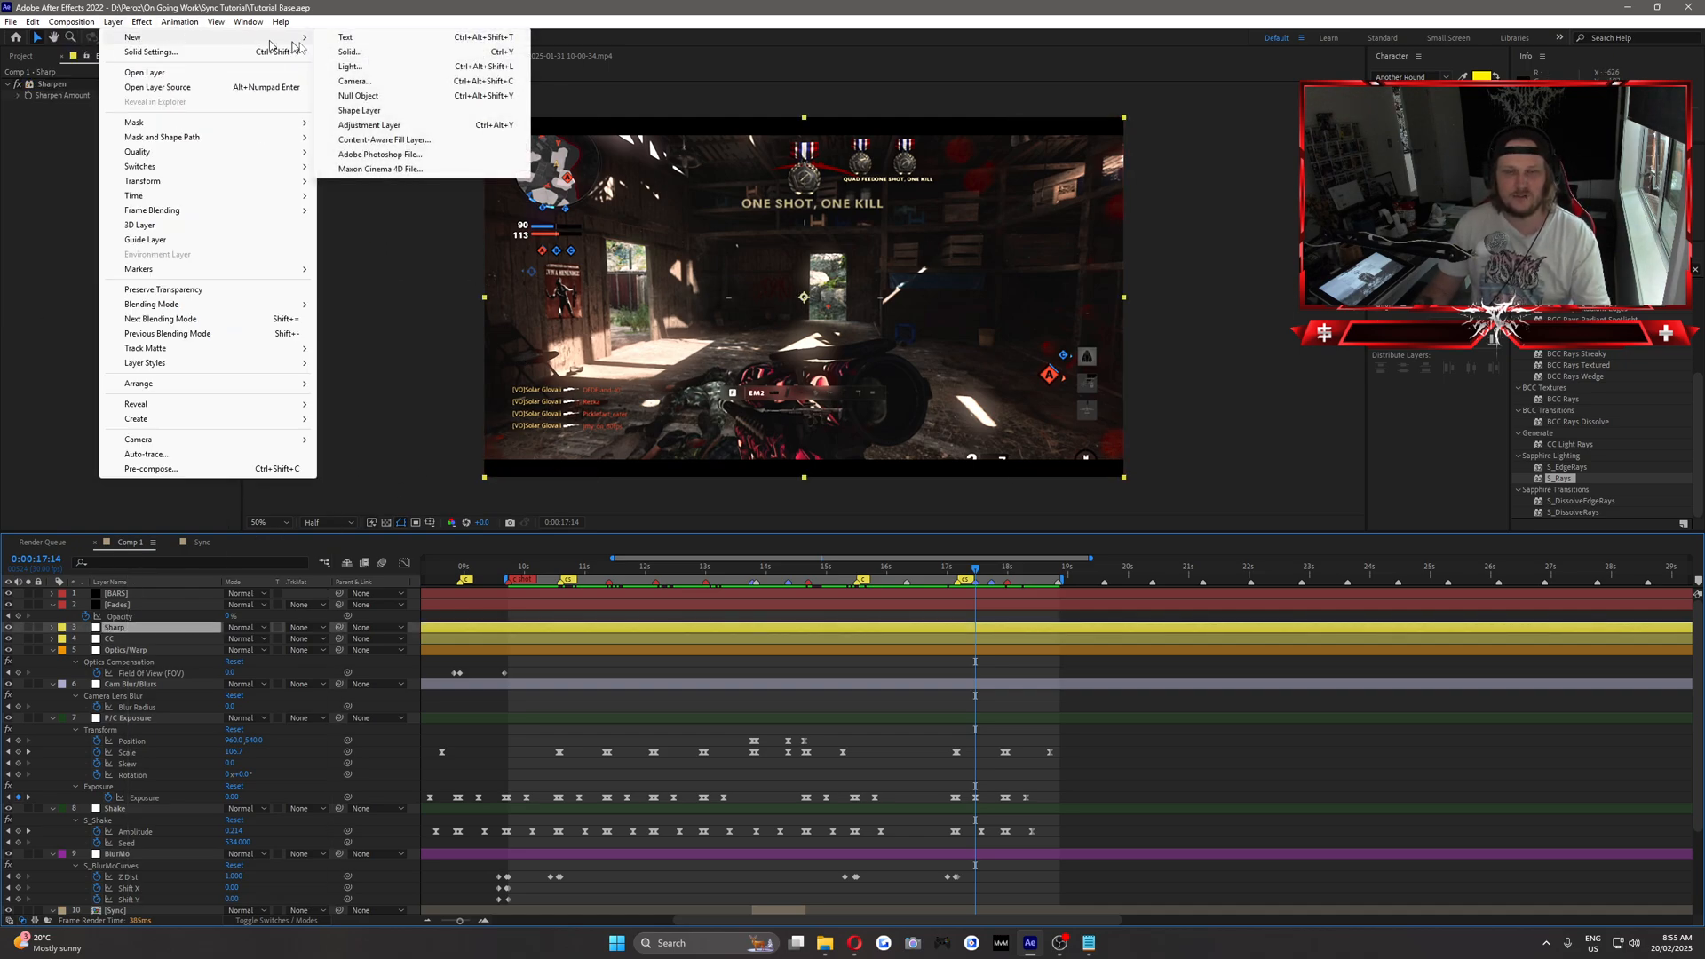
pyautogui.click(373, 127)
# Rename the new adjustment layer as Twitch and set its label colour to Fuchsia.
pyautogui.rightClick(142, 629)
pyautogui.click(170, 608)
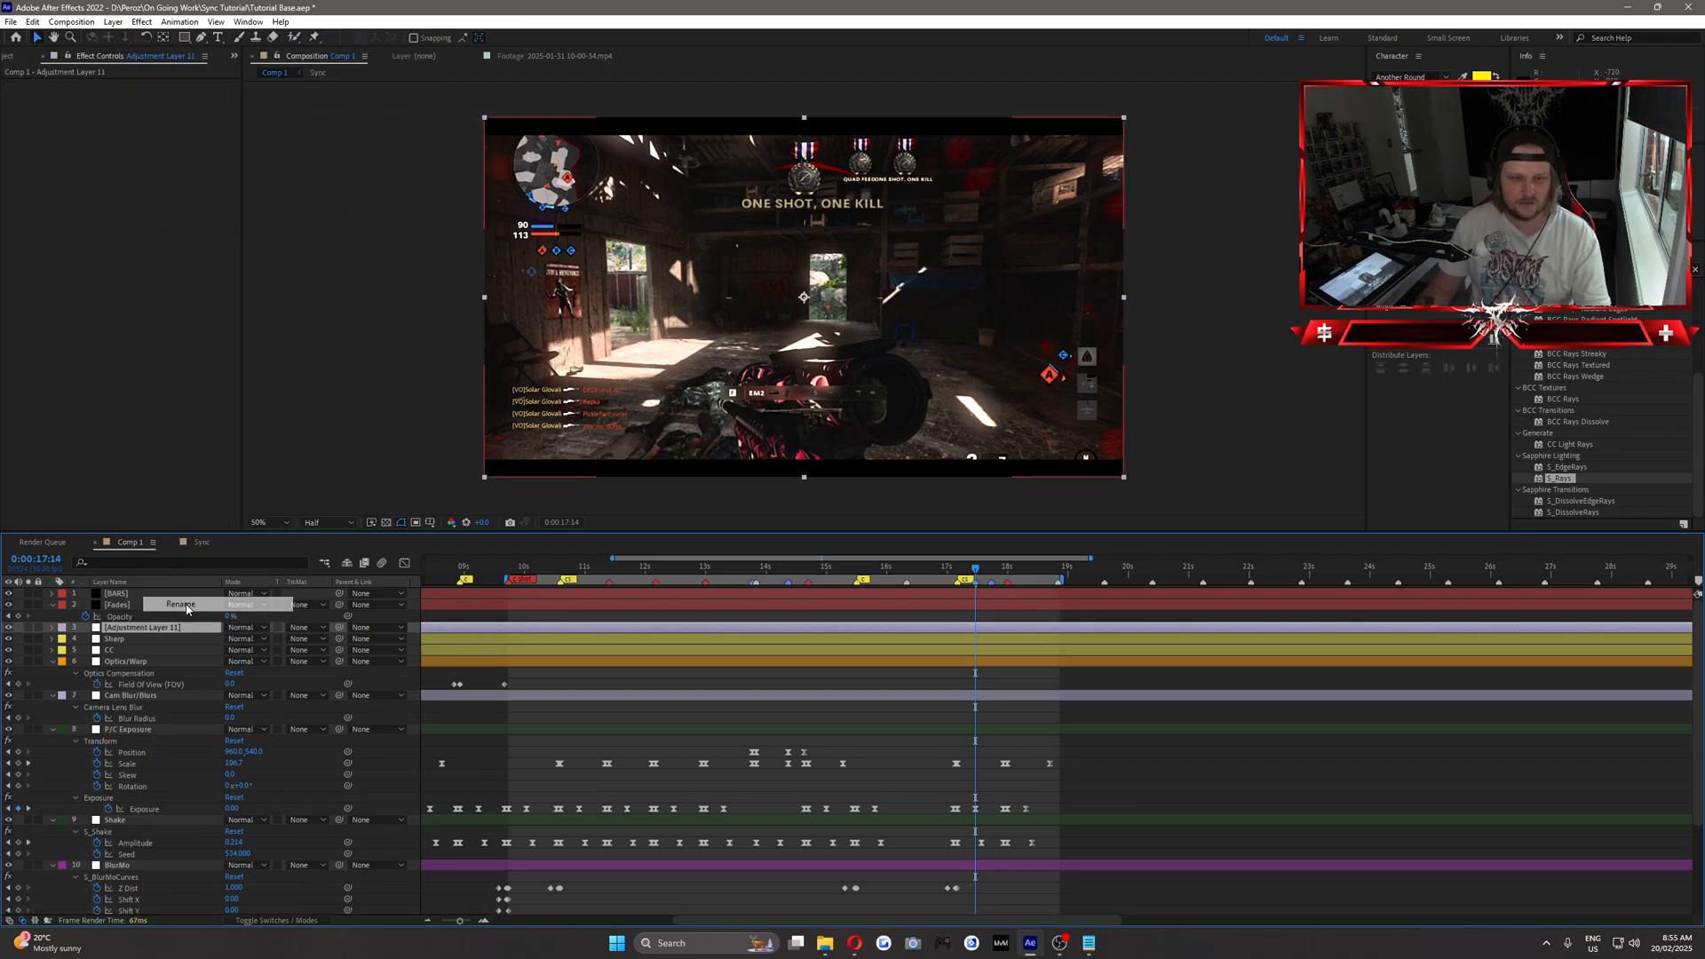
pyautogui.write('Twitch')
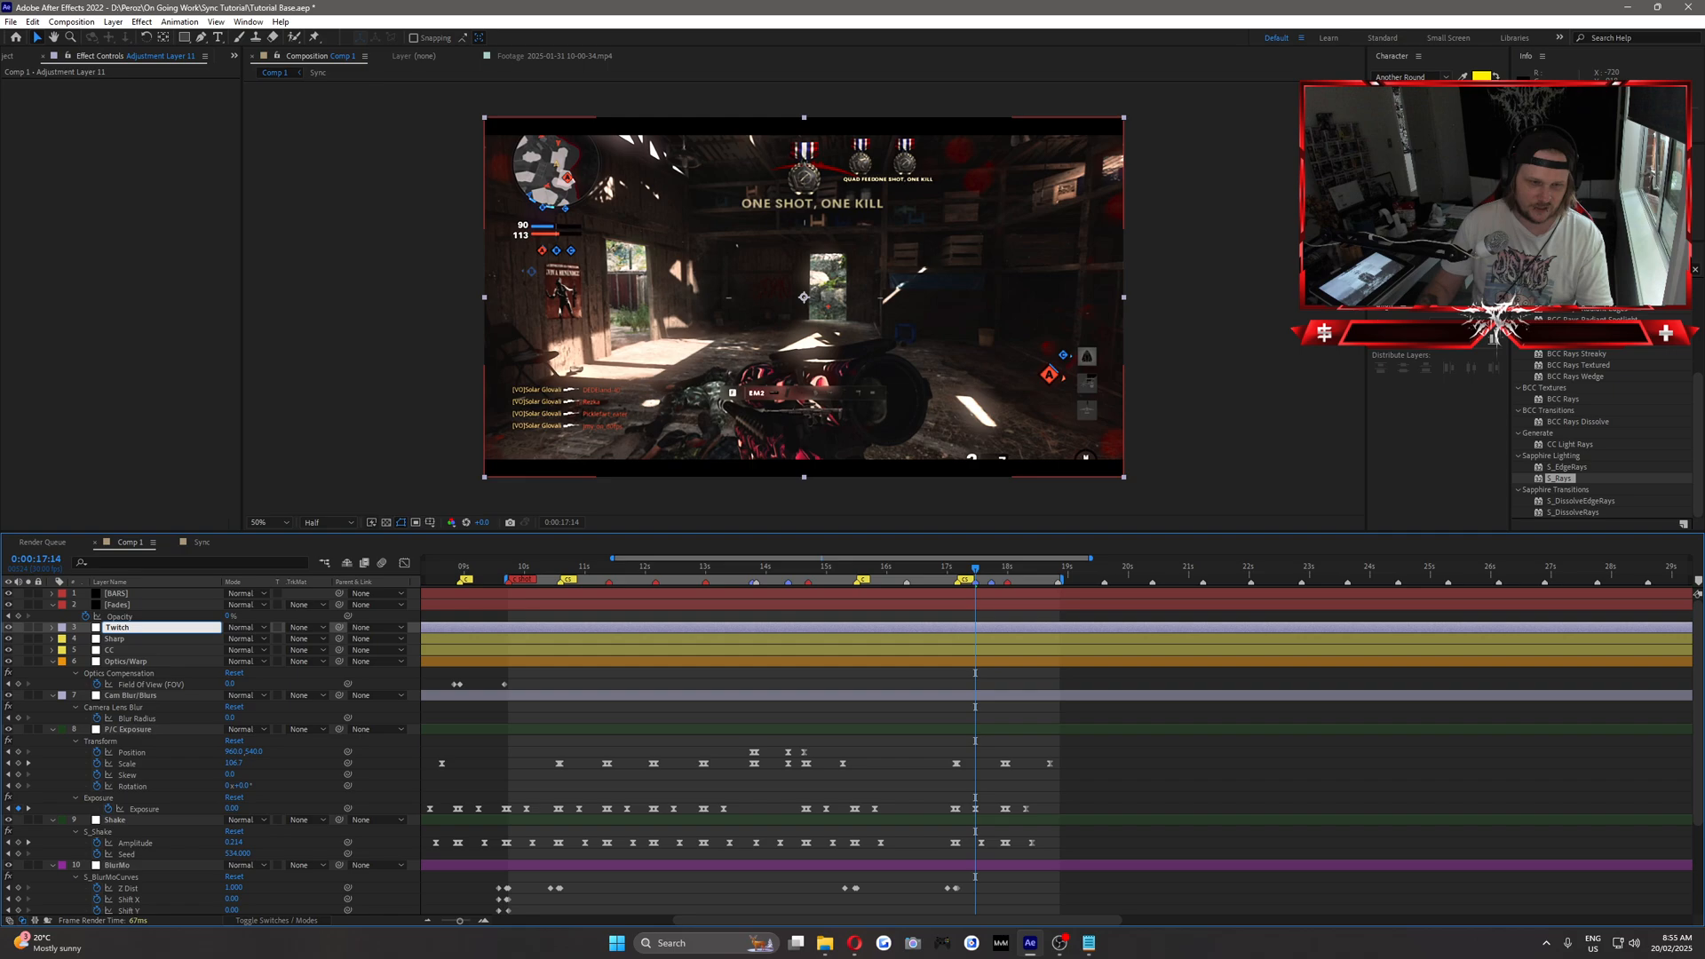
pyautogui.click(63, 627)
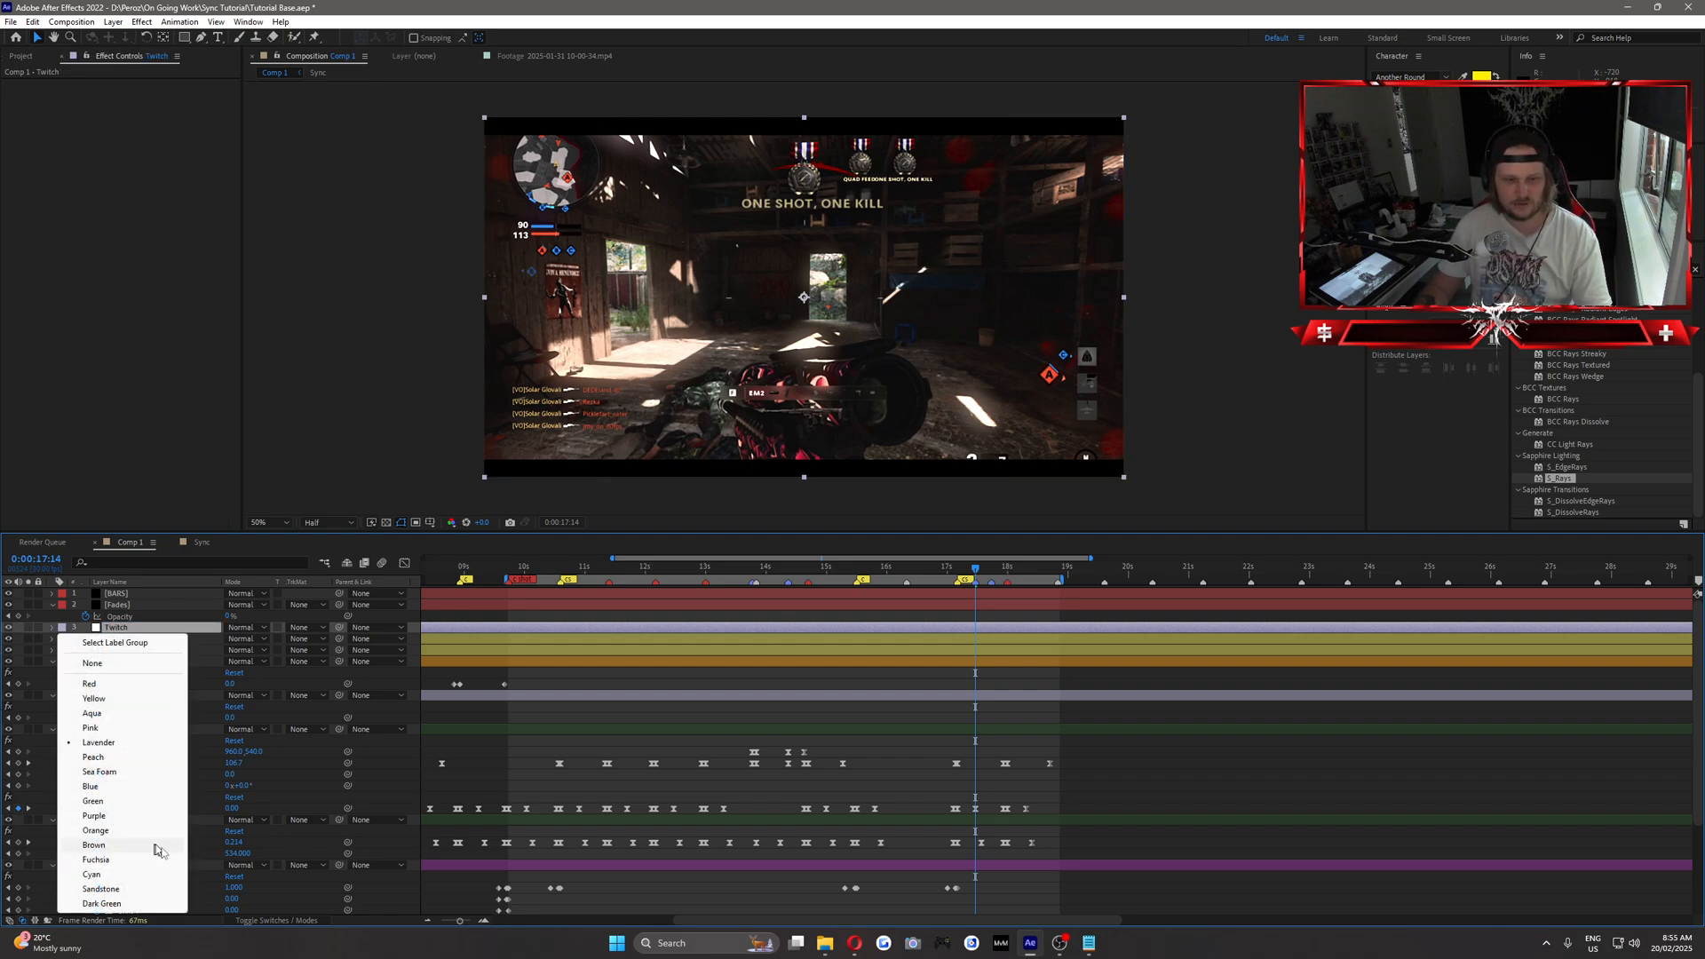
pyautogui.click(107, 859)
# Find the Twitch effect and apply it to the Twitch adjustment layer.
pyautogui.click(1599, 269)
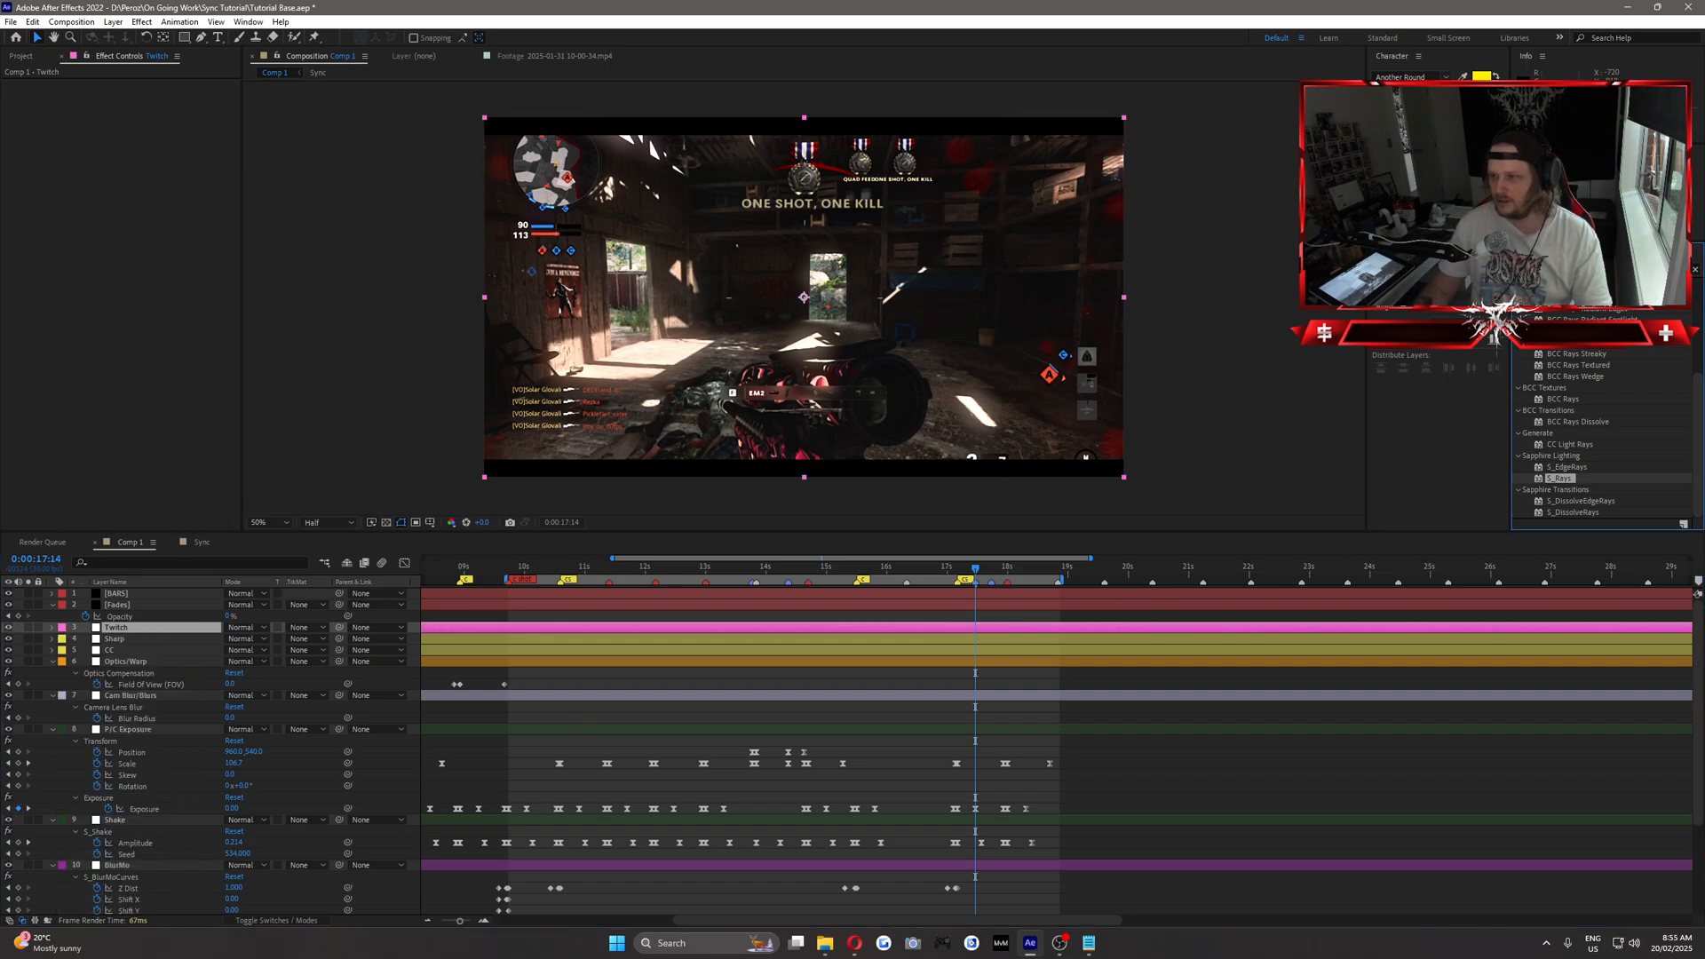
pyautogui.write('twitch')
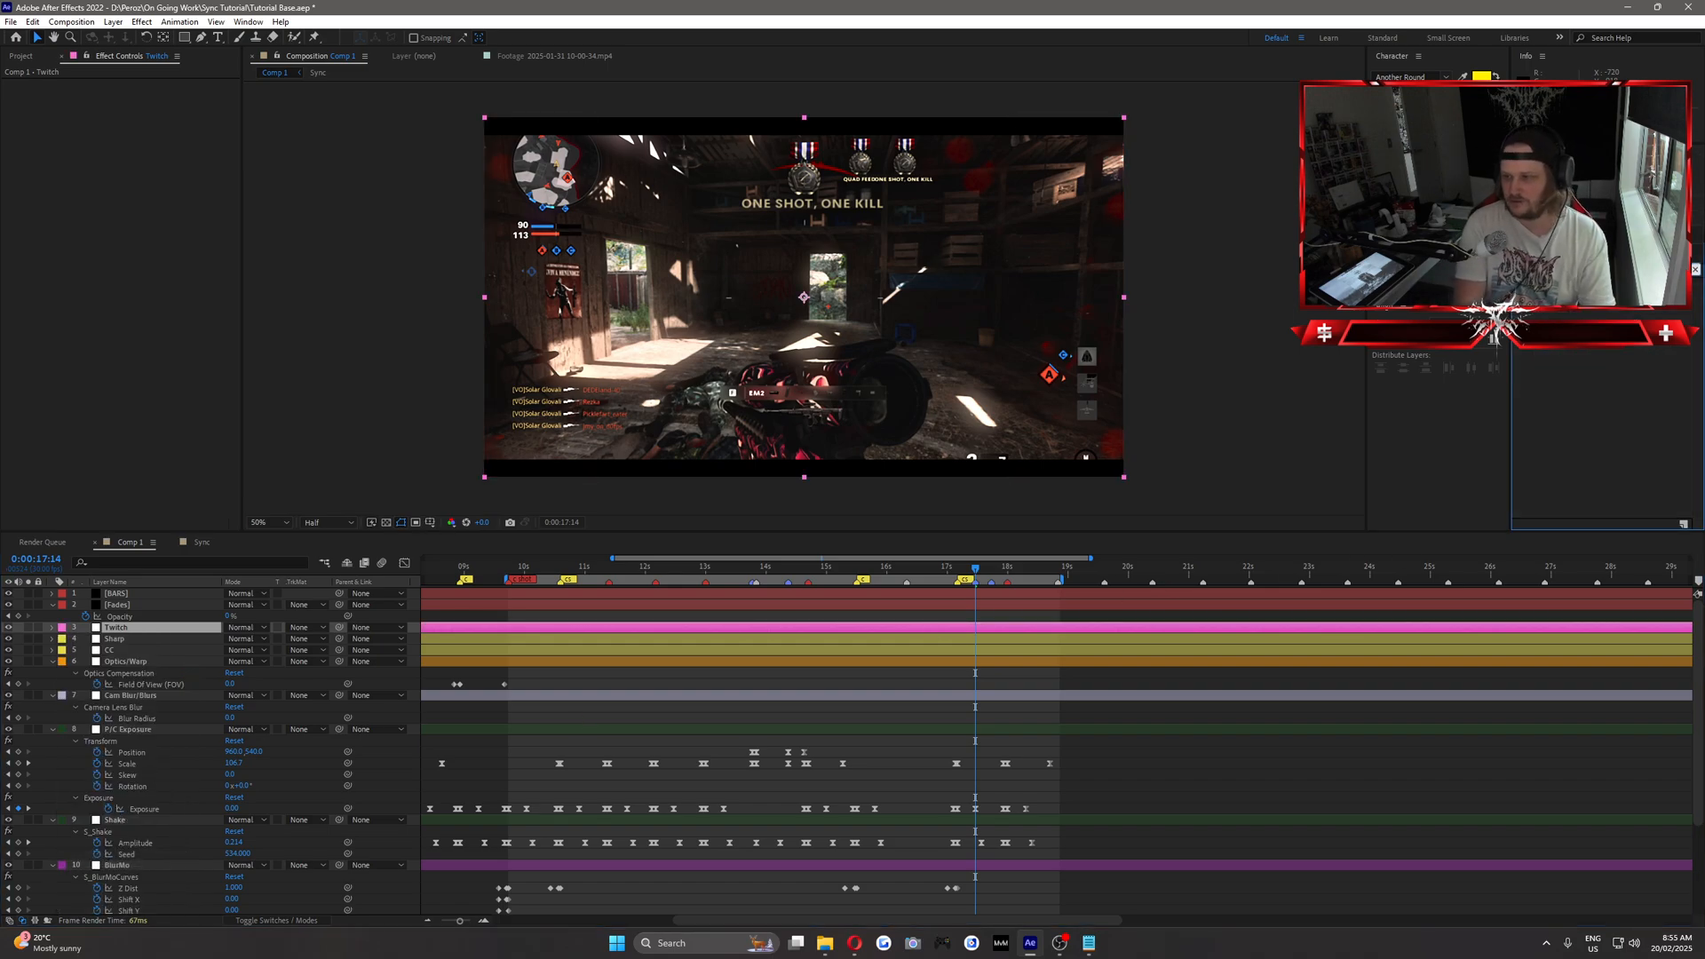
pyautogui.moveTo(698, 605); pyautogui.dragTo(120, 628)
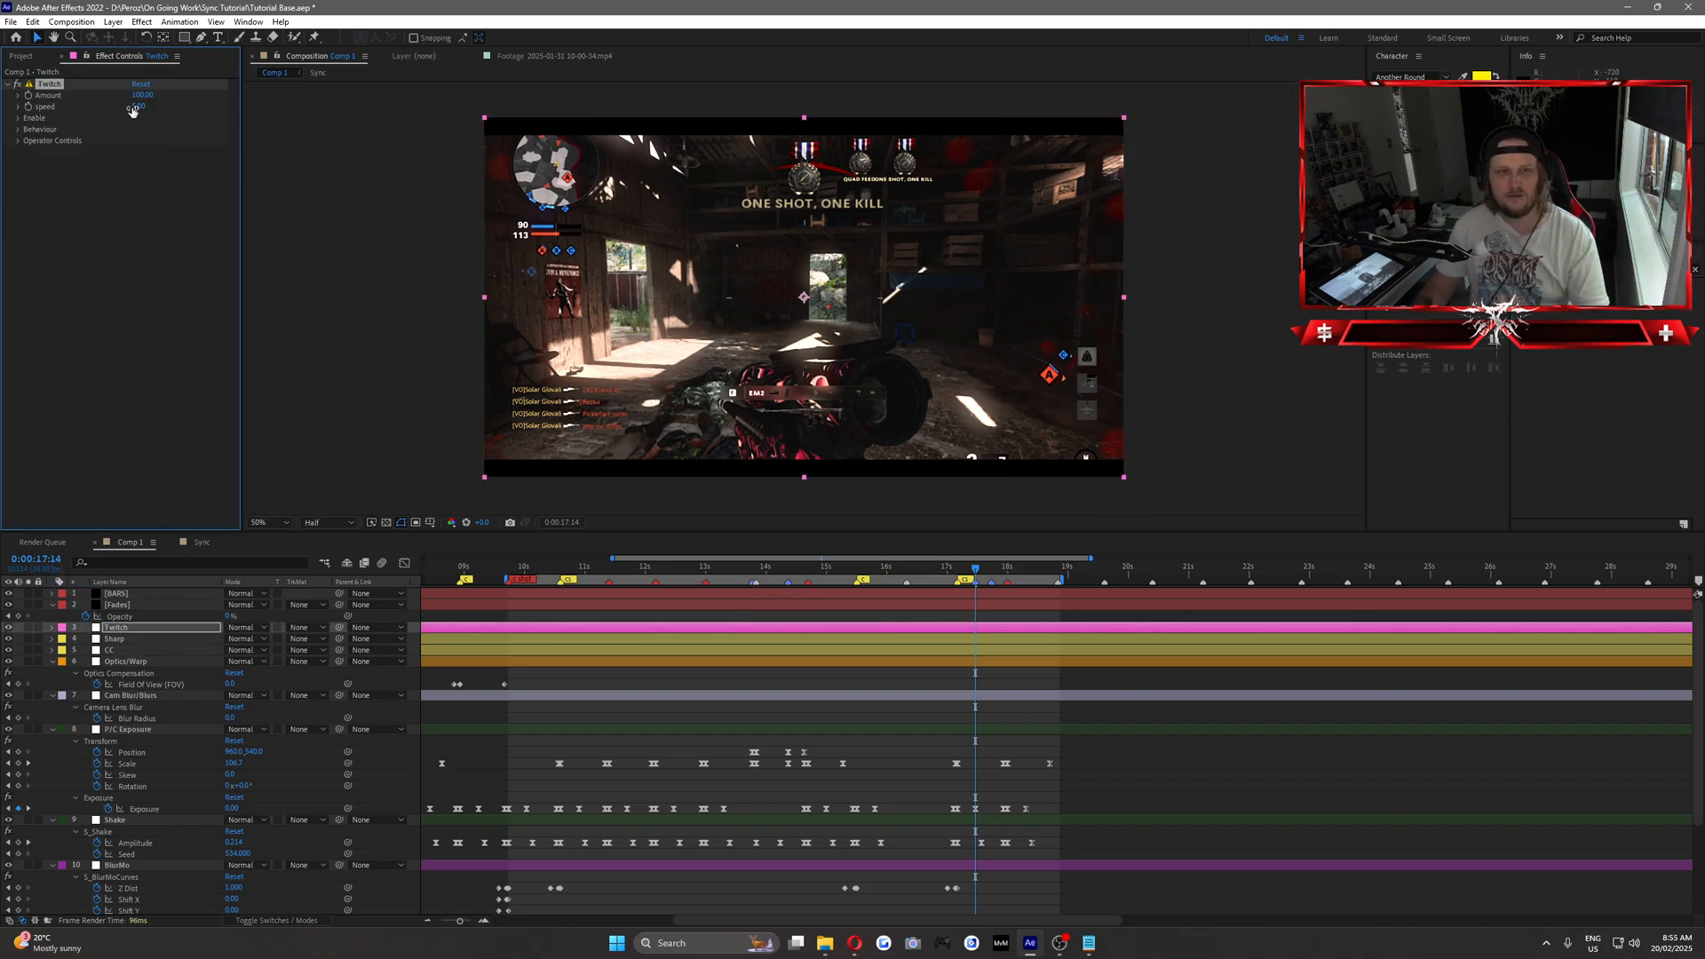
pyautogui.click(131, 151)
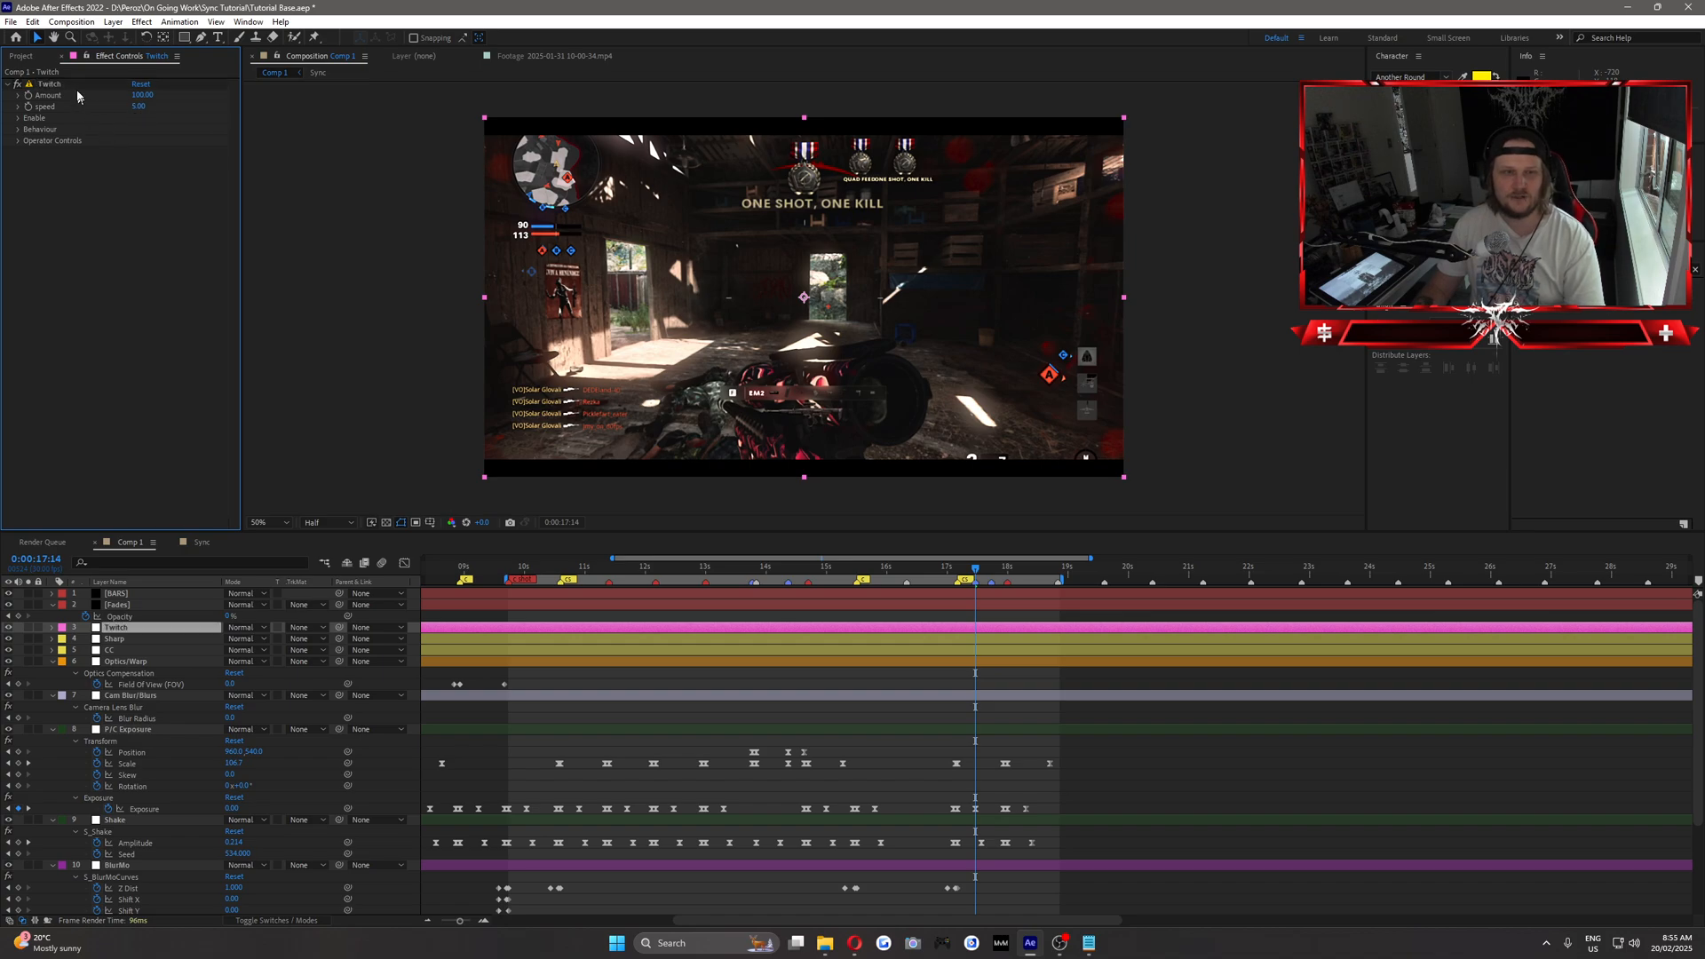
pyautogui.click(51, 86)
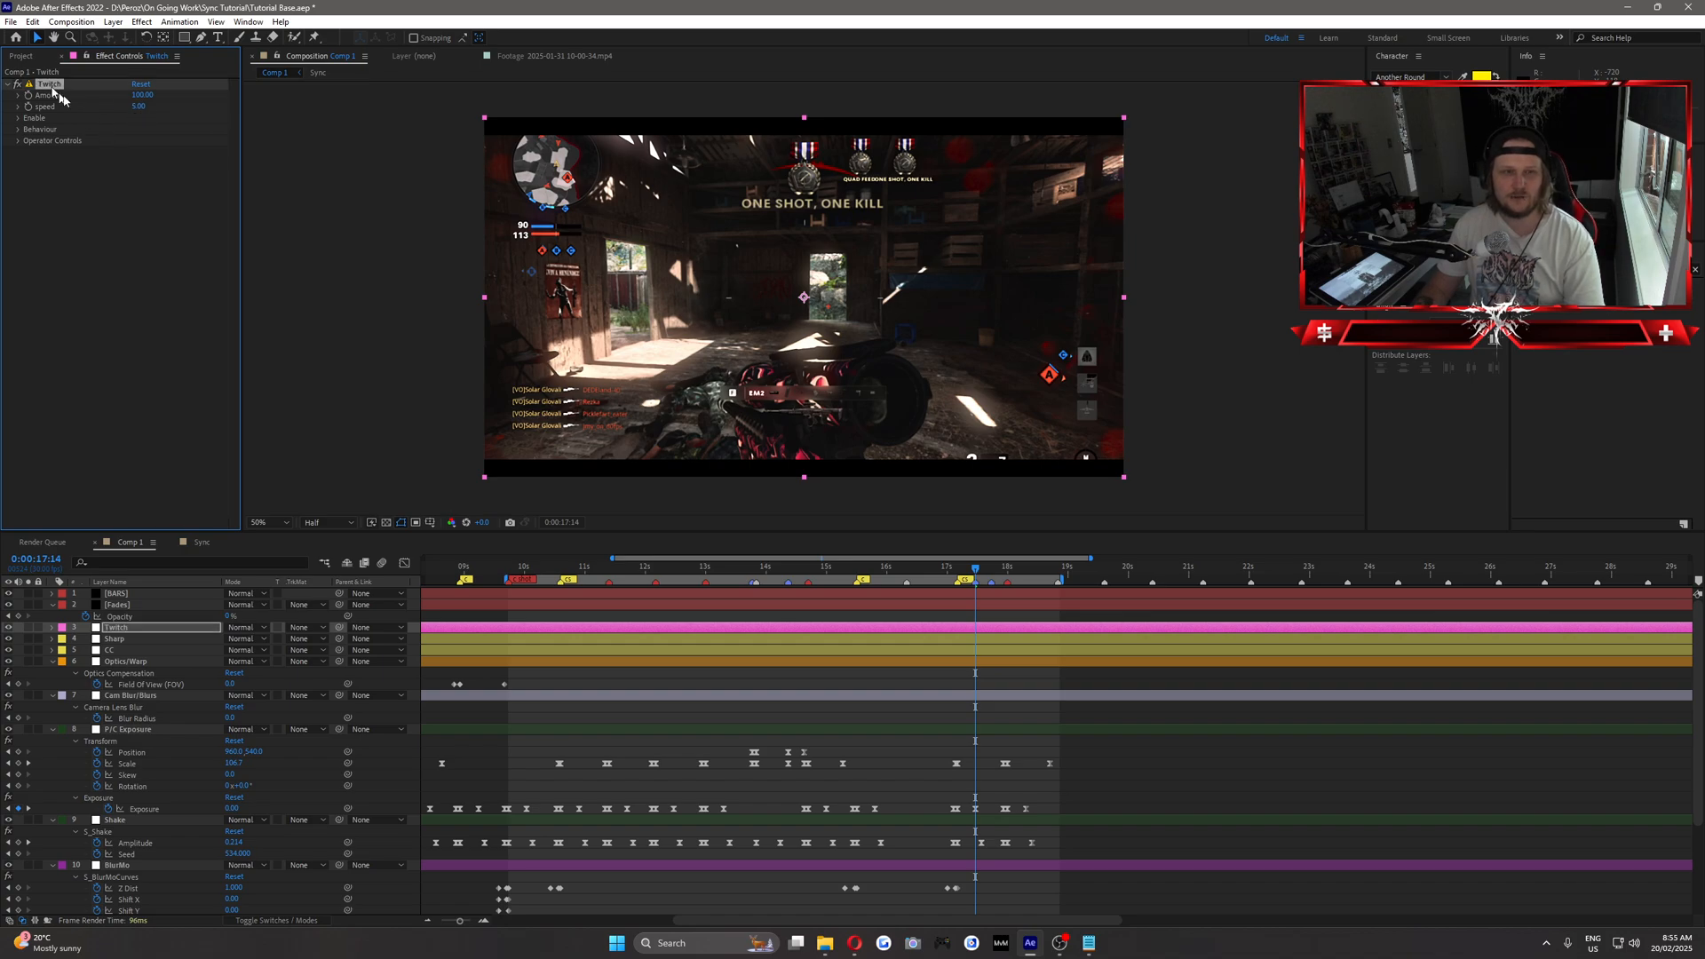
# Set the Twitch effect's Speed to 16 and enable its Light and Slide operators.
pyautogui.click(140, 229)
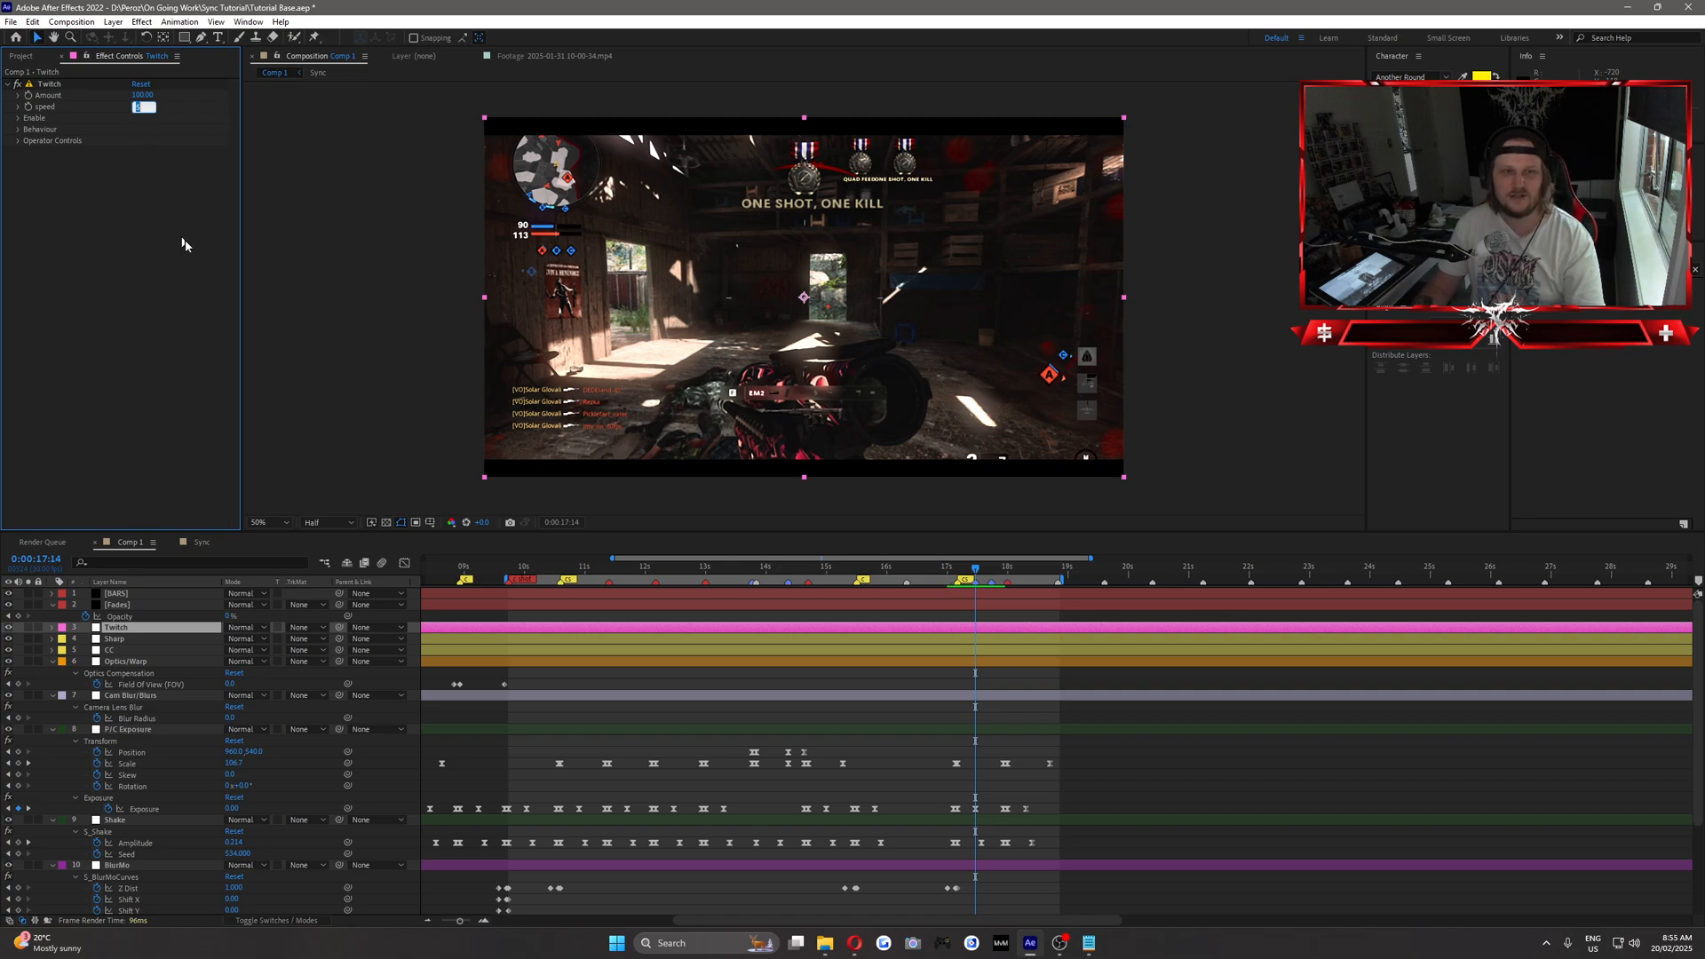
pyautogui.write('16')
pyautogui.press('Return')
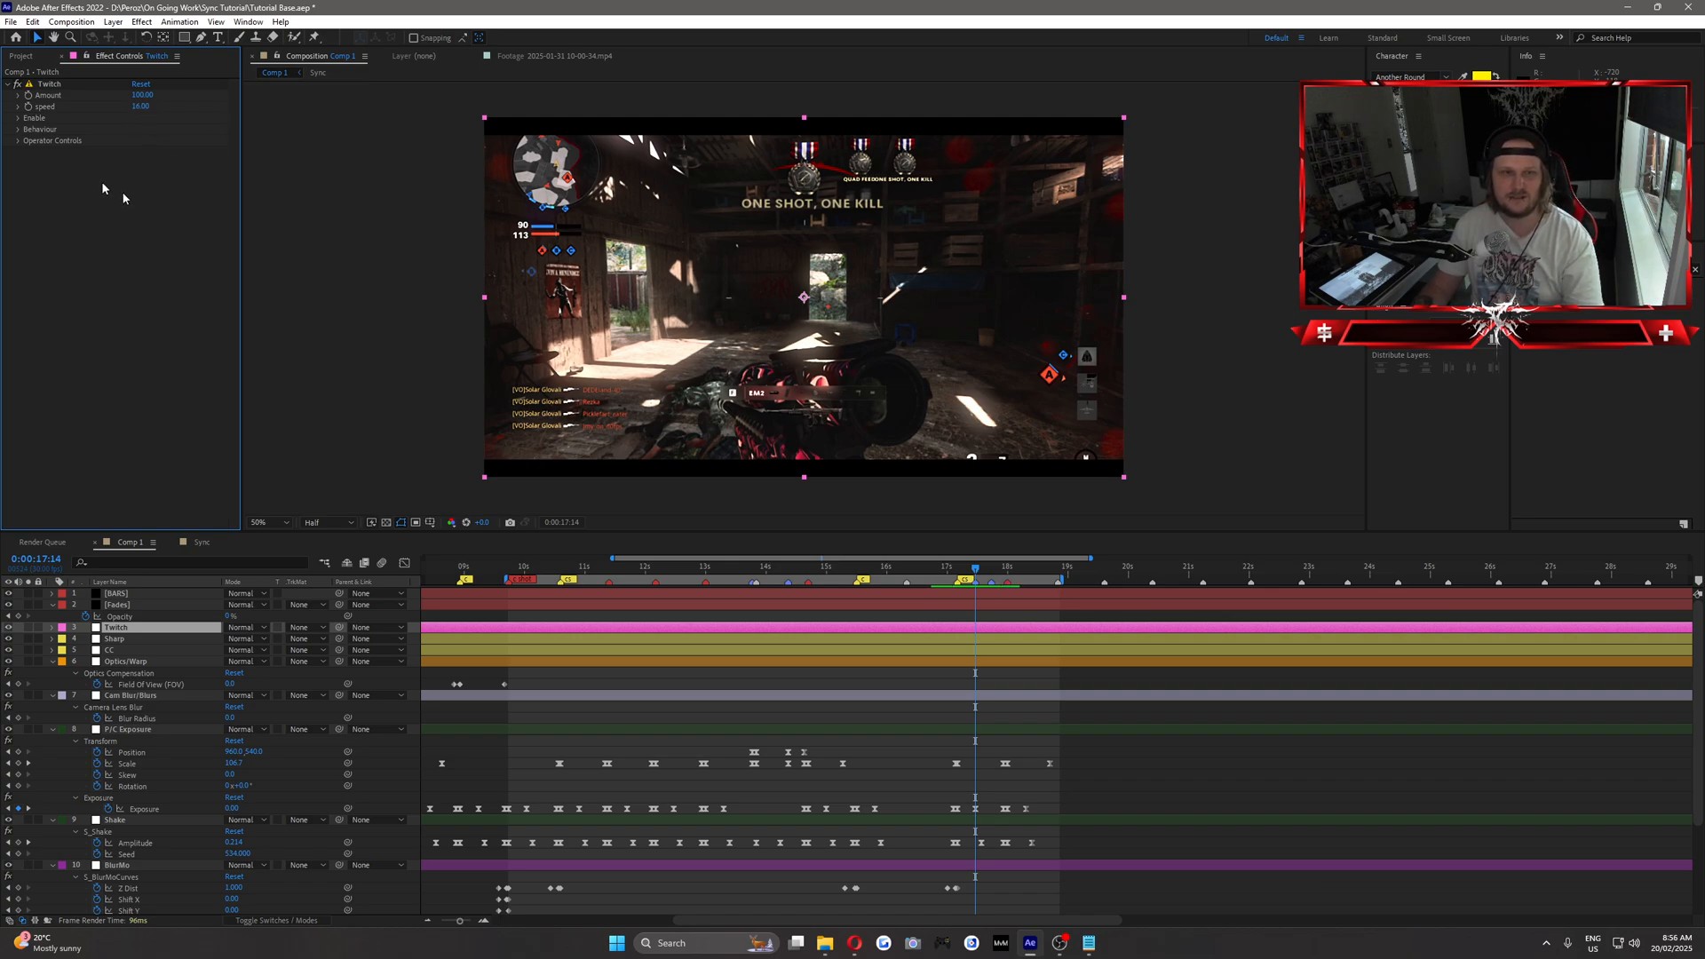
pyautogui.click(21, 118)
pyautogui.click(135, 152)
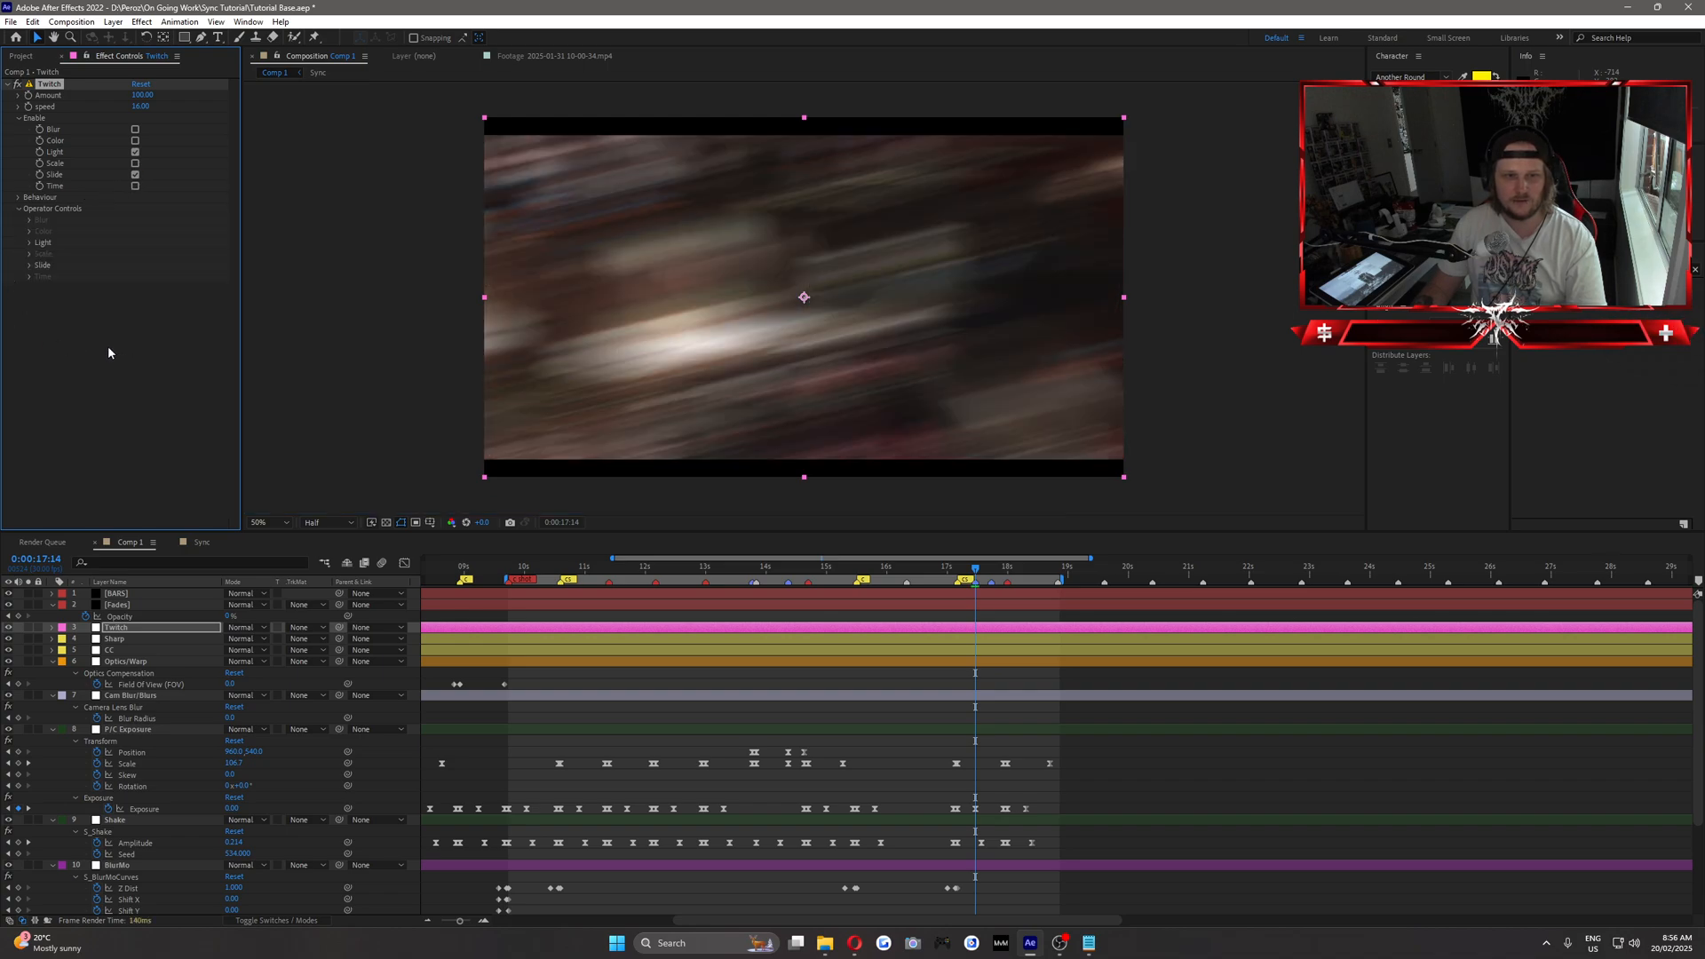
# Set the Light Amount in the Twitch effect's operator controls to 8.
pyautogui.click(27, 245)
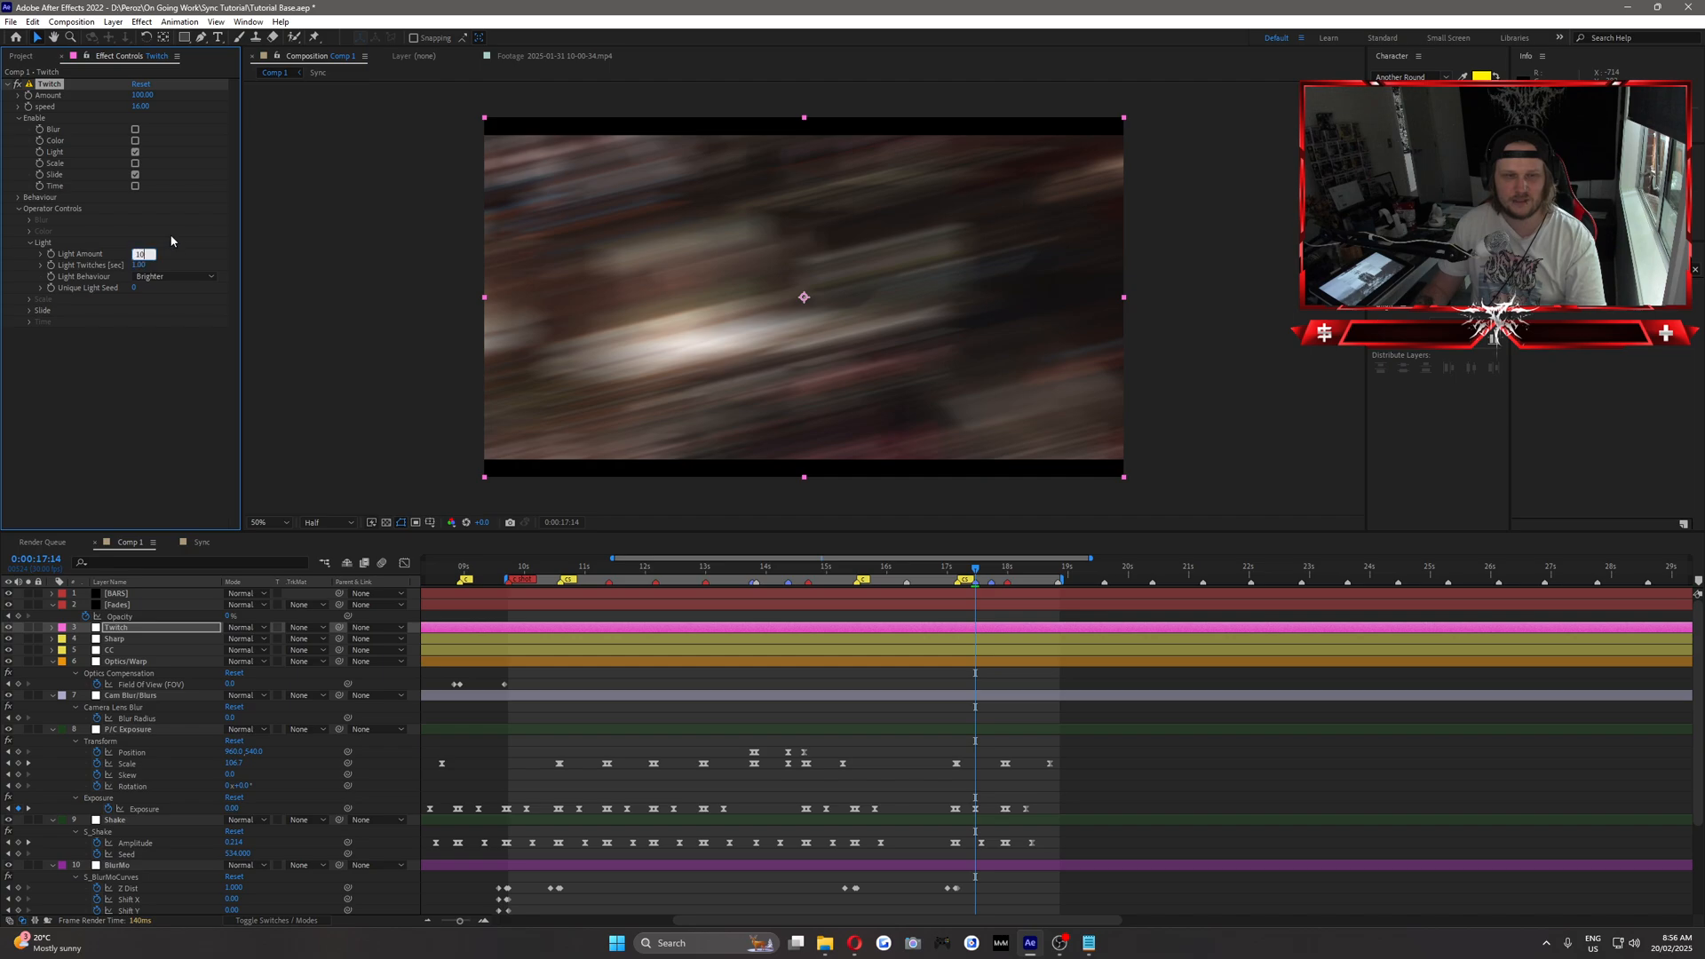
pyautogui.write('10')
pyautogui.press('Return')
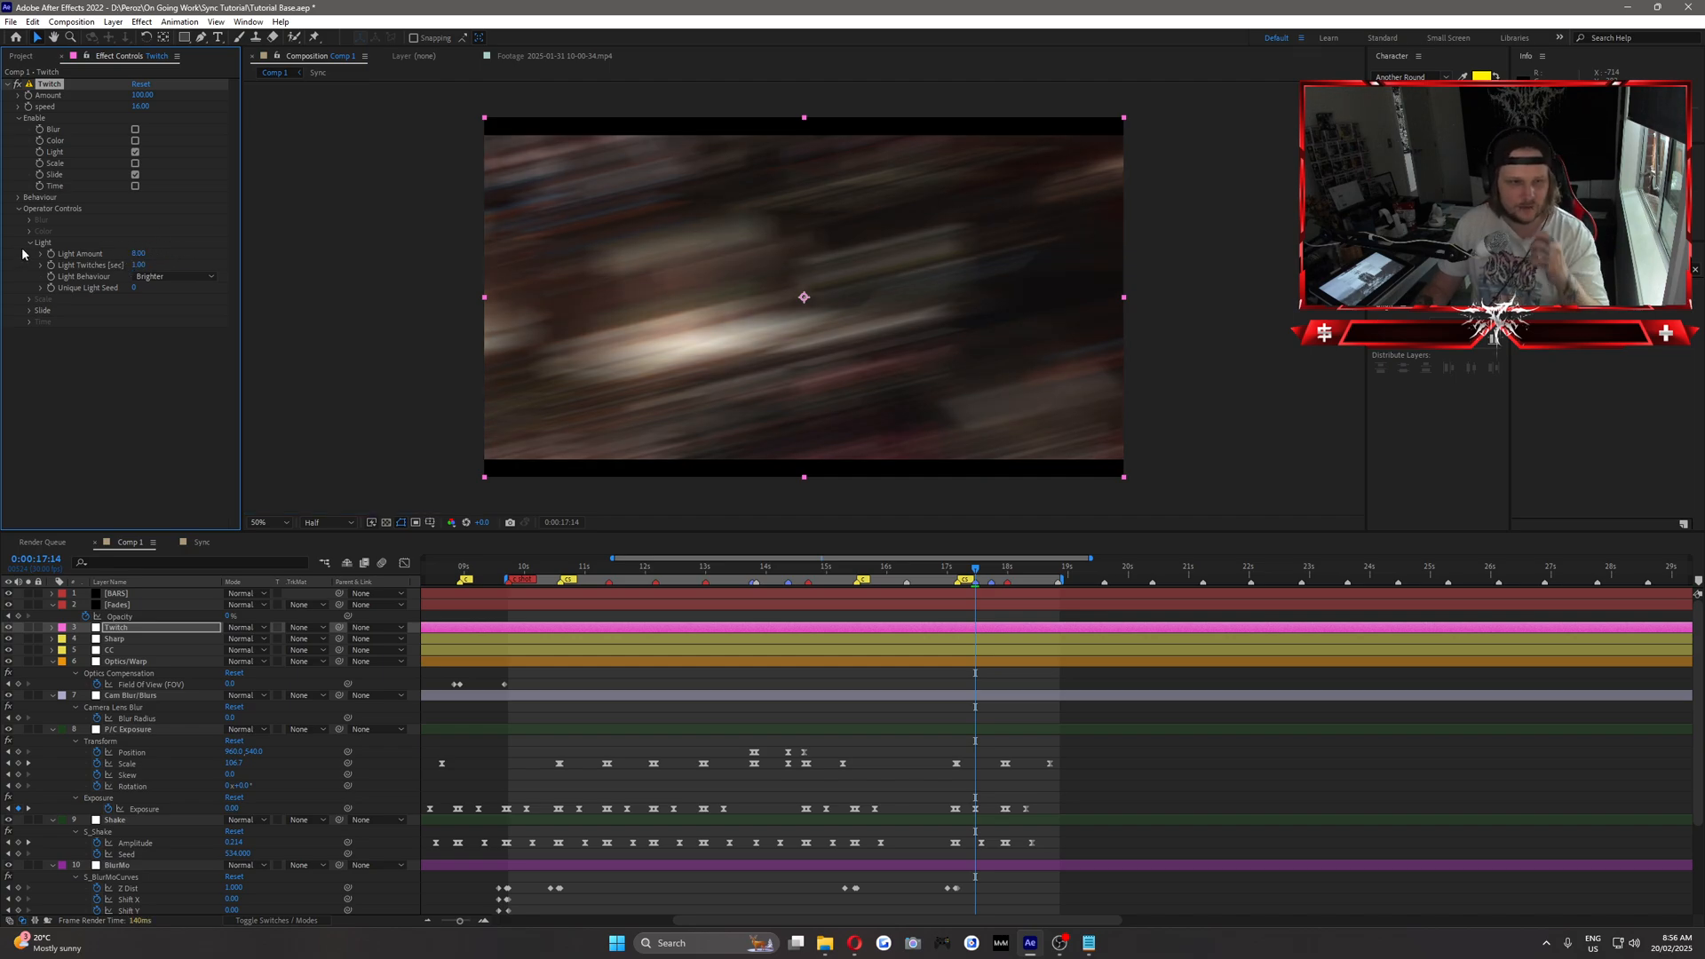
pyautogui.click(29, 244)
# Set the Twitch effect's Slide Spread to 0, Slide RGB Split to 10 and Slide Amount to 0.
pyautogui.click(31, 265)
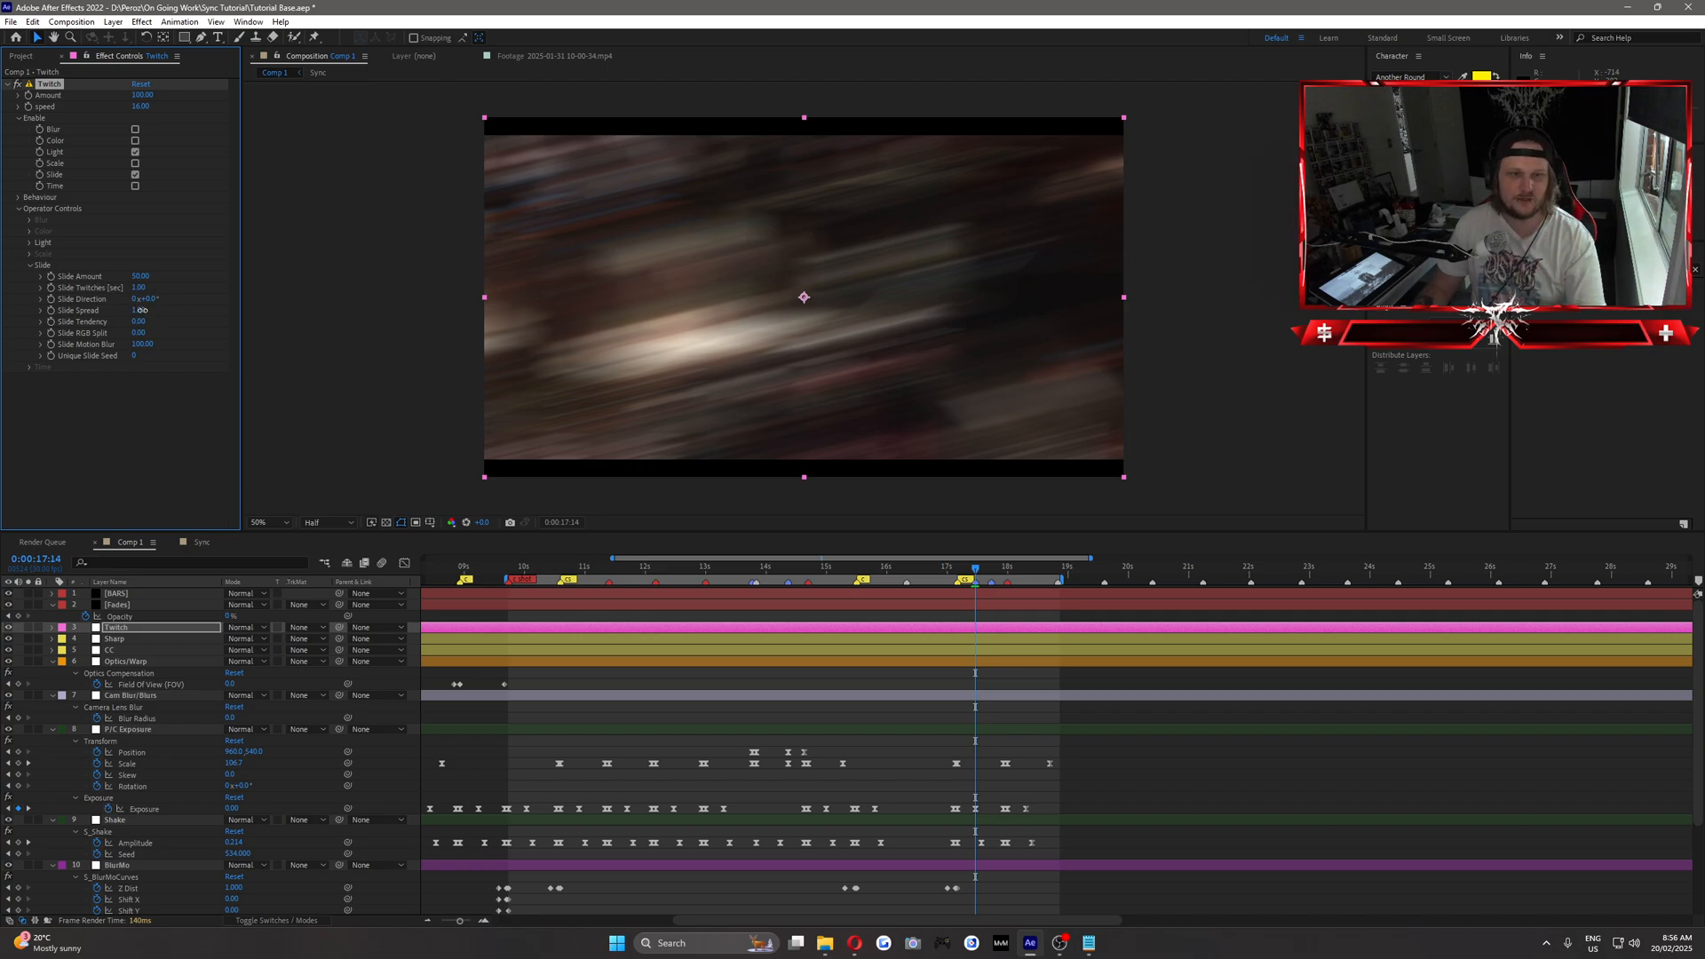
pyautogui.press('Return')
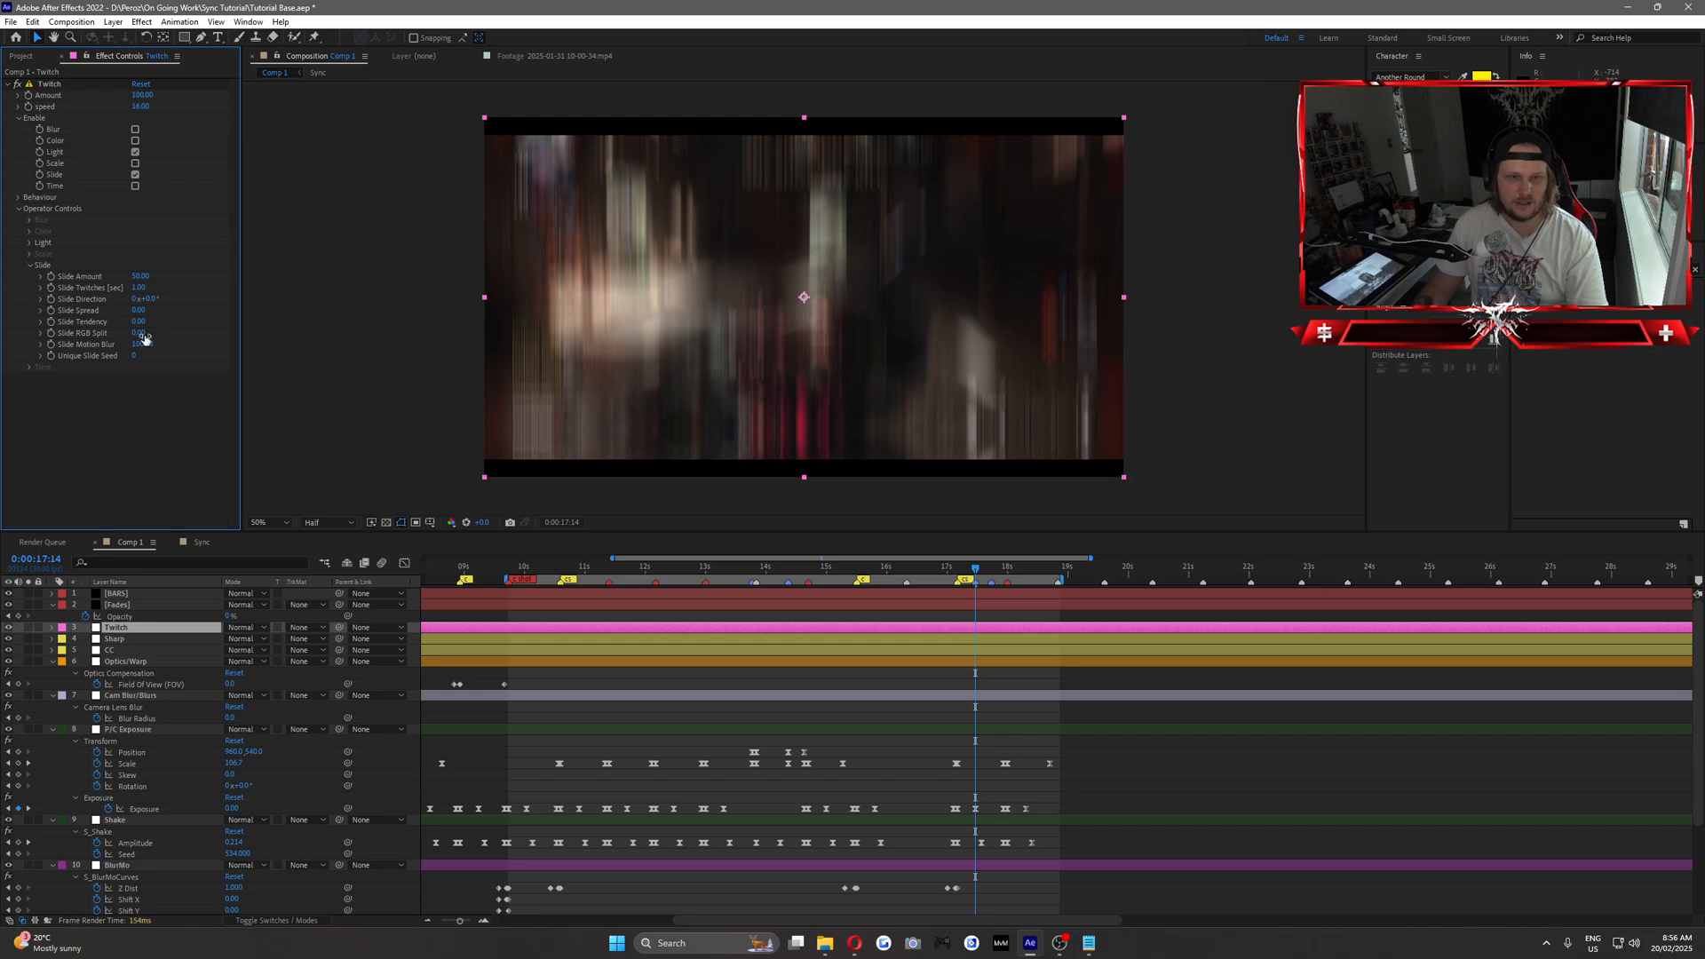
pyautogui.click(141, 334)
pyautogui.press('Return')
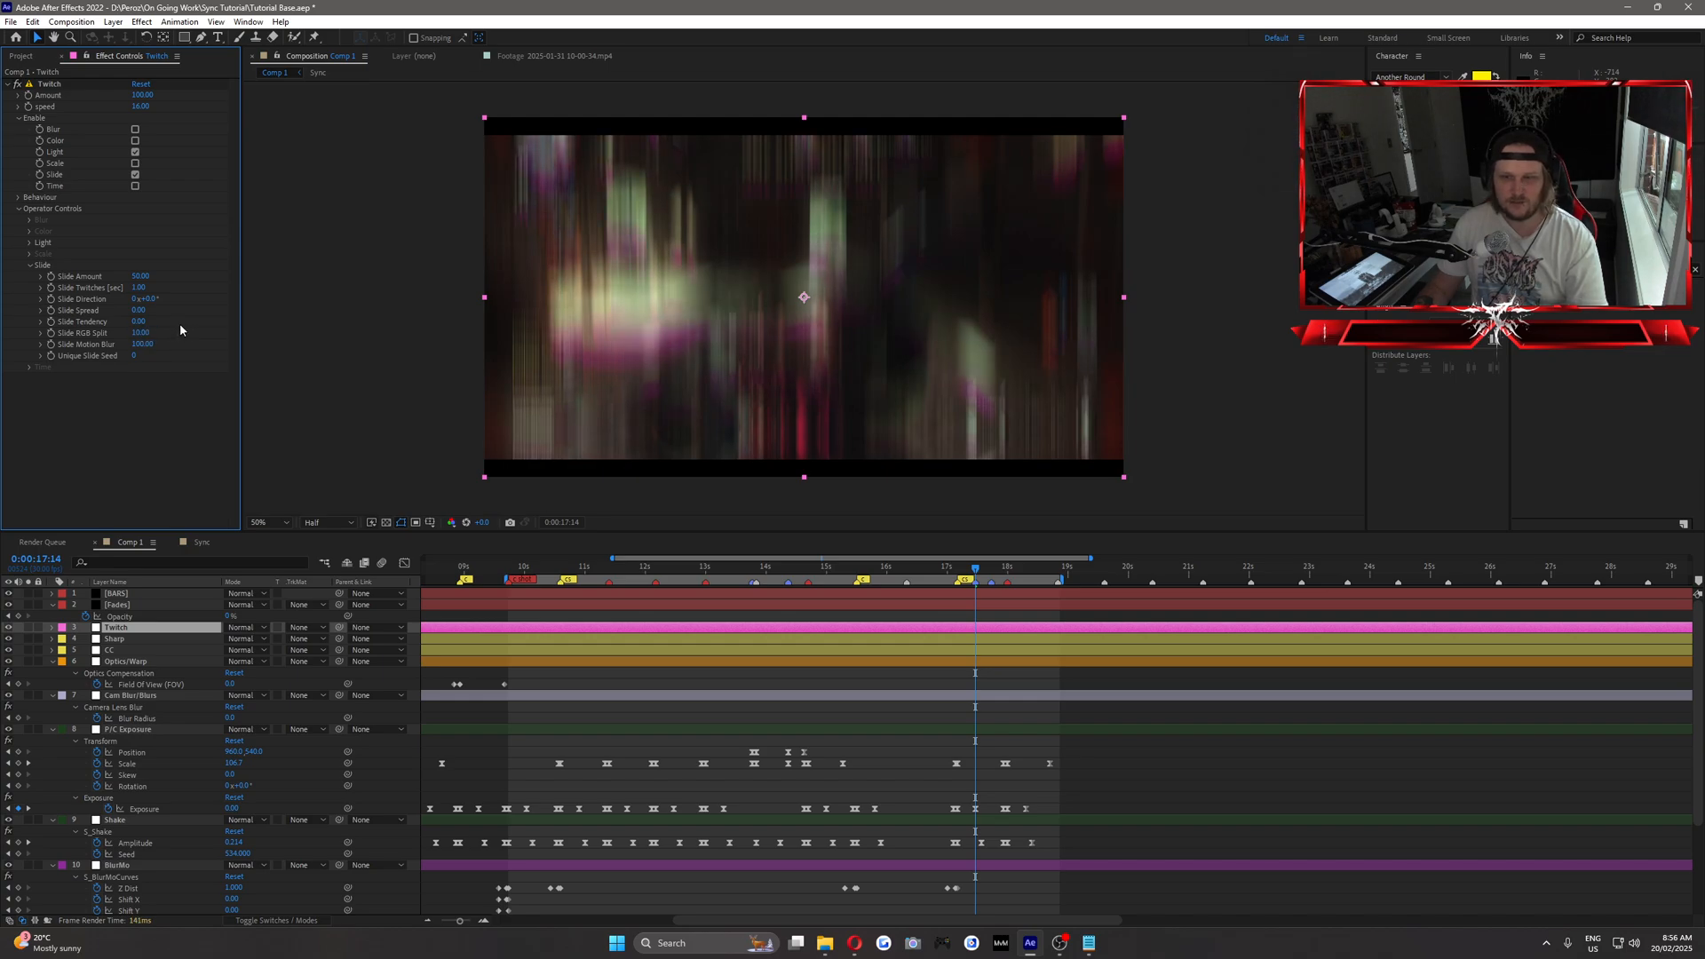
pyautogui.write('0')
pyautogui.press('Return')
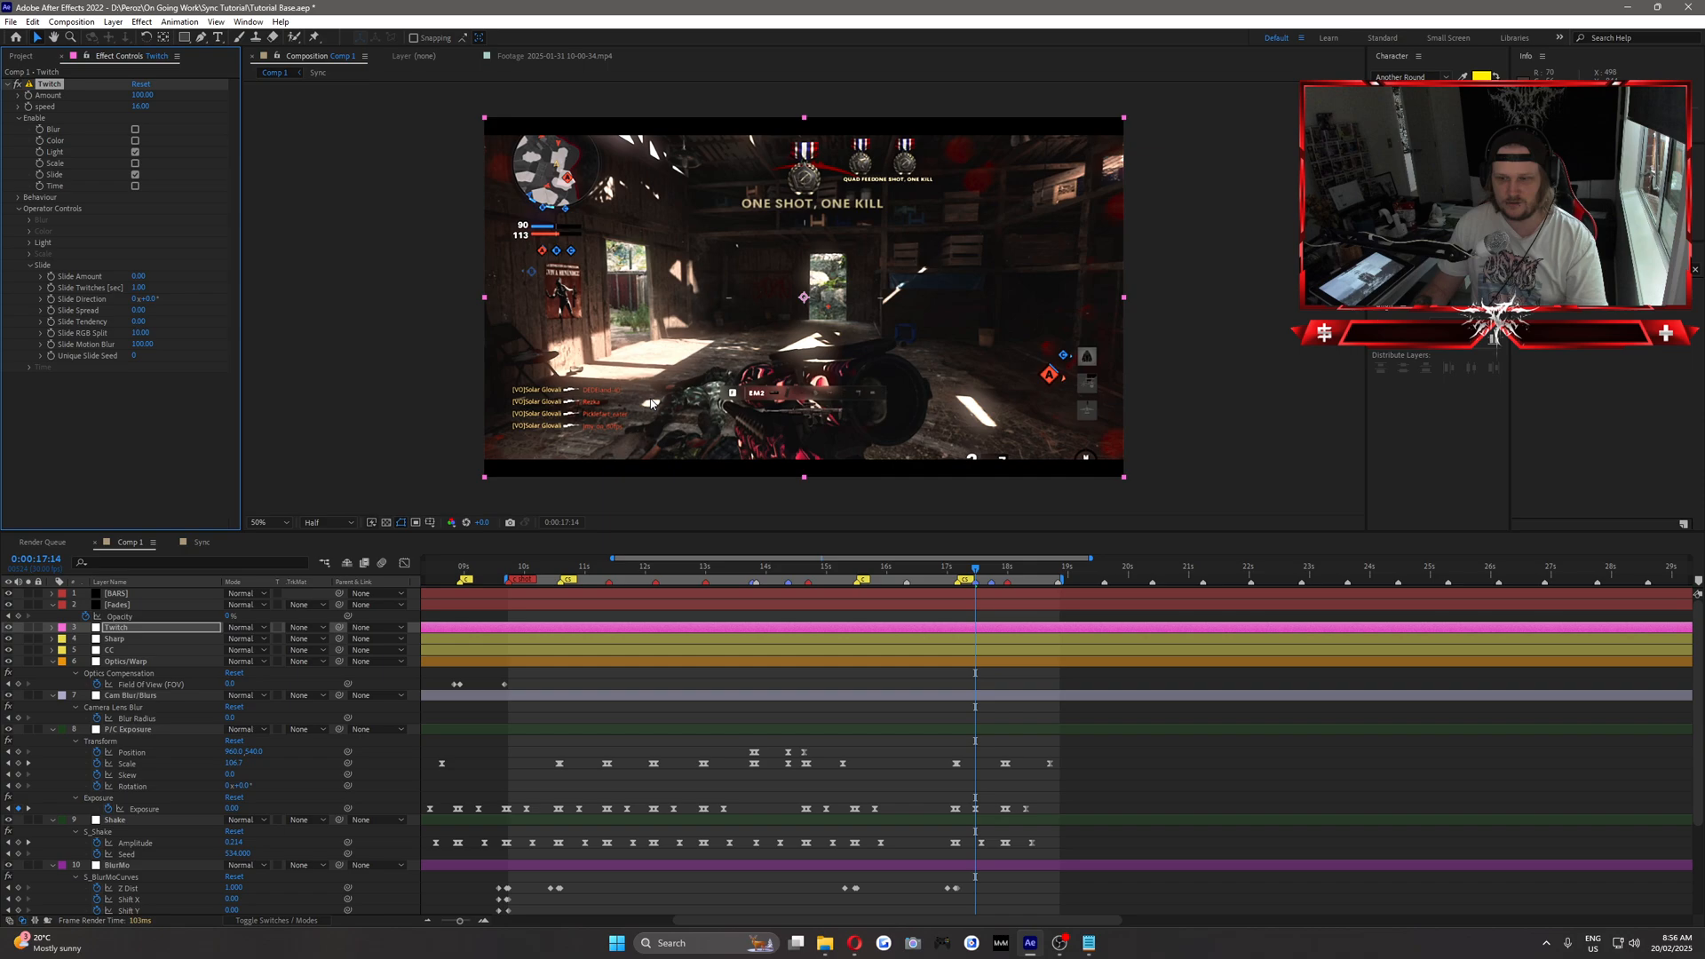
# Keyframe the Twitch Slide Amount at 0 at 0:00:17:11, and go to the beat marker at 0:00:17:14.
pyautogui.press('pageup')
pyautogui.press('pageup')
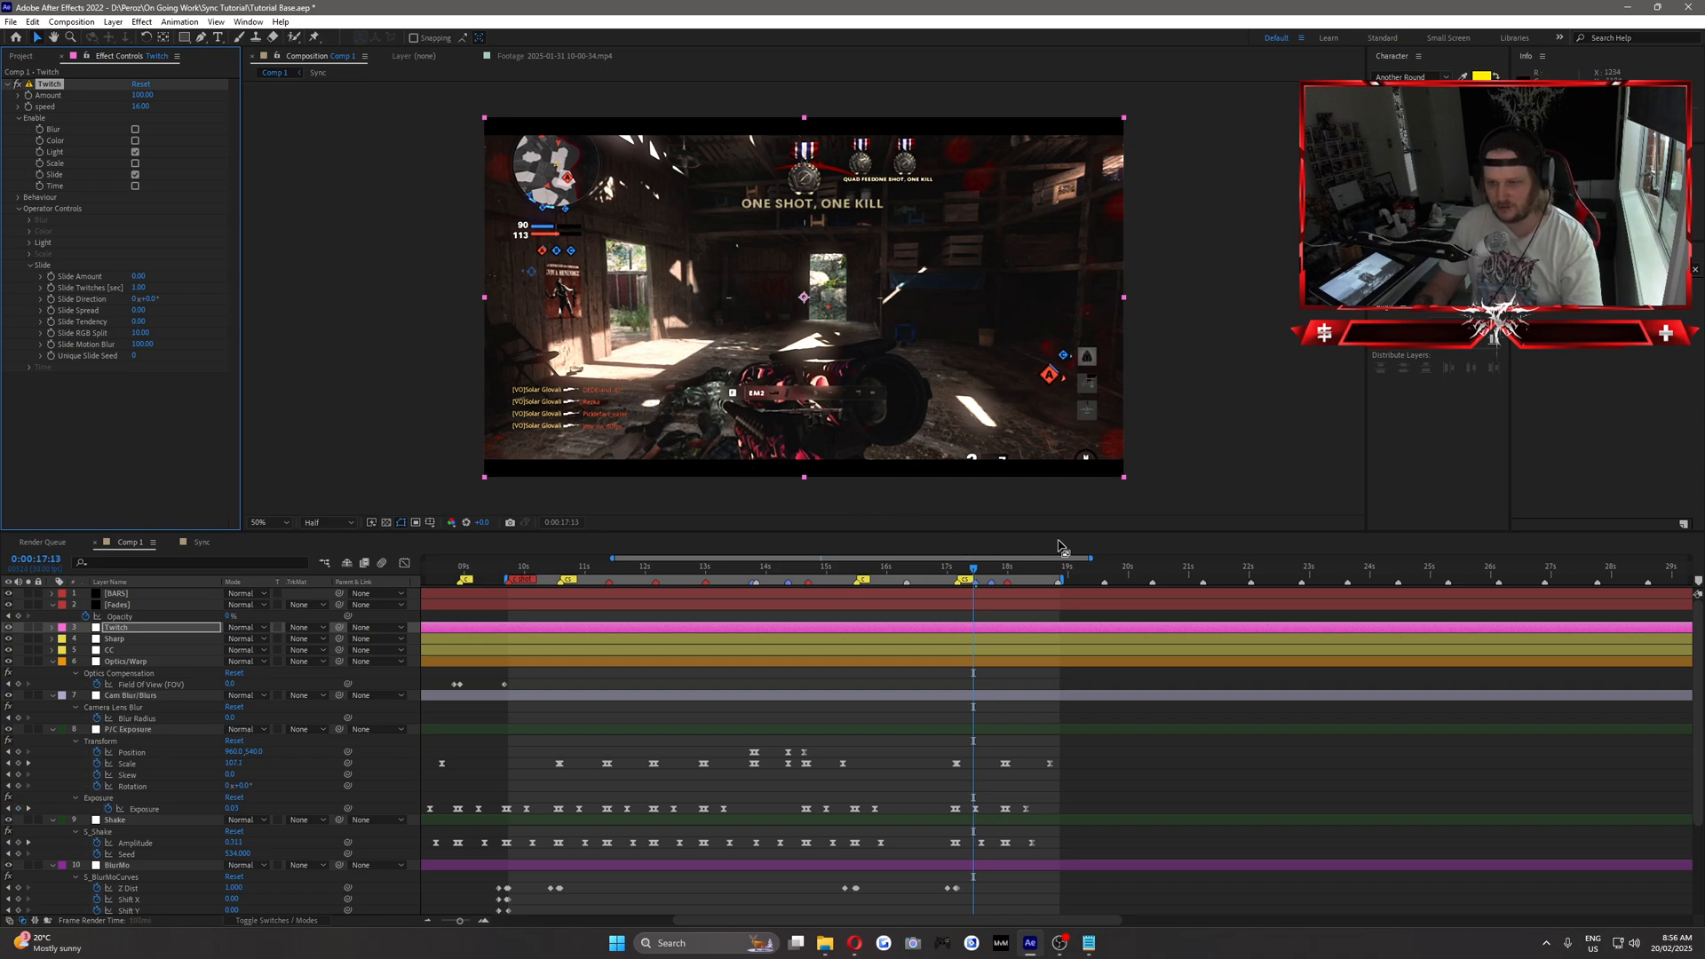
pyautogui.press('pageup')
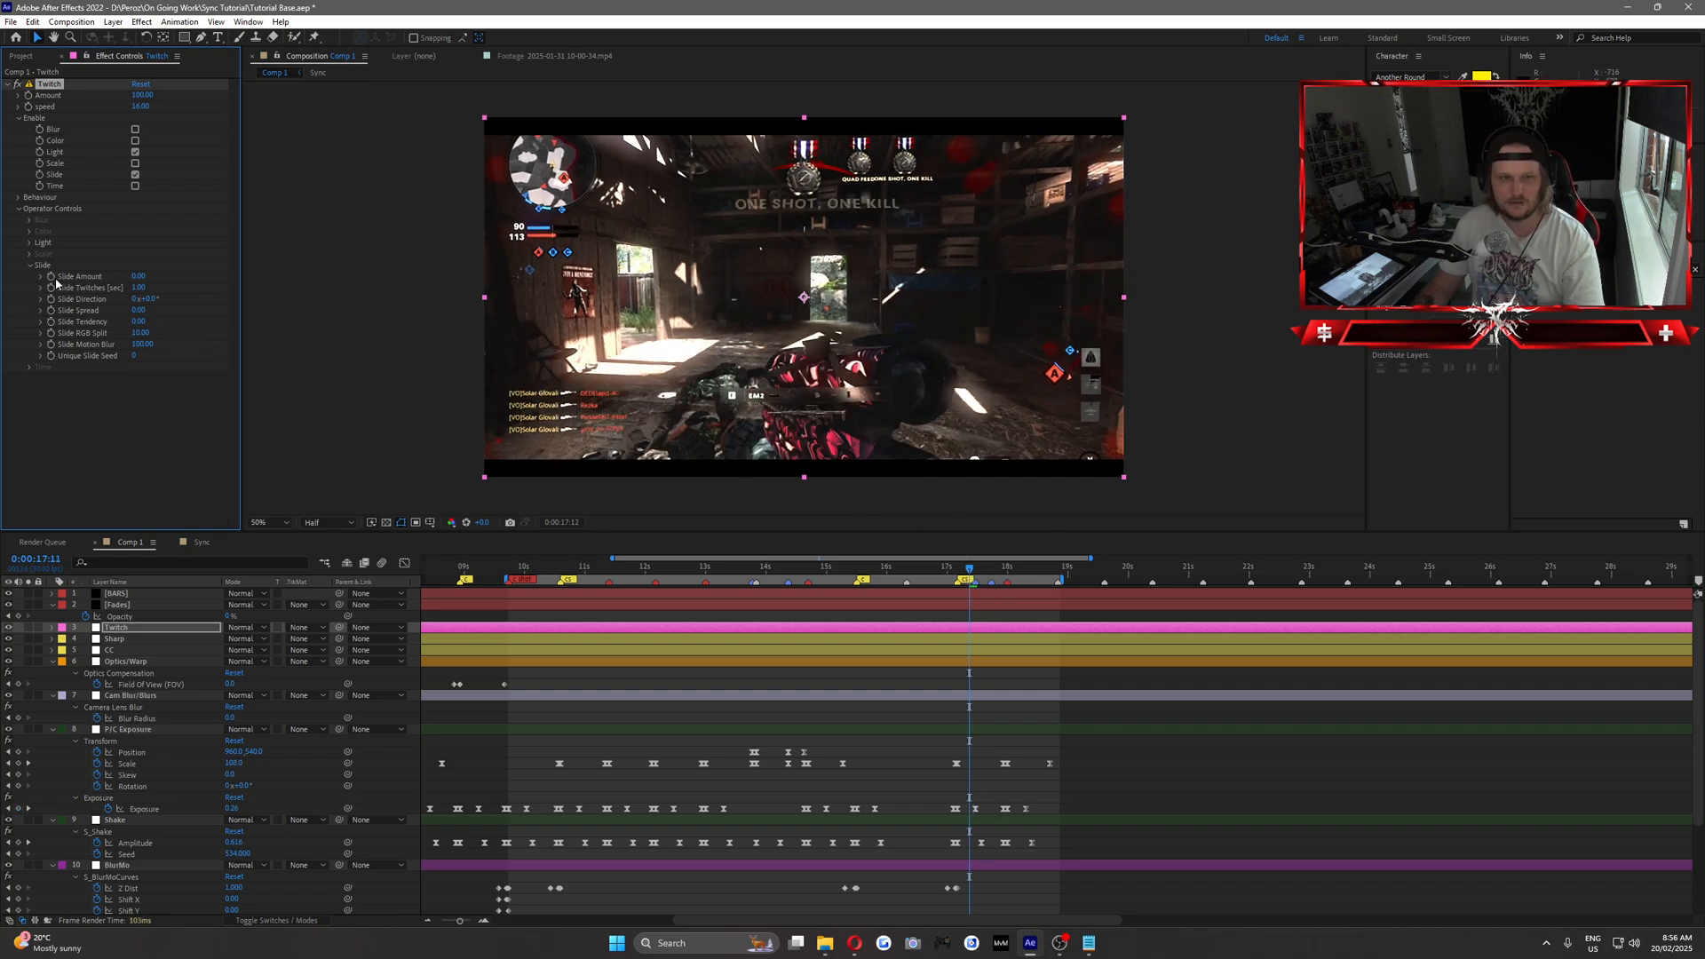
pyautogui.press('pagedown')
pyautogui.press('pagedown')
pyautogui.press('pagedown')
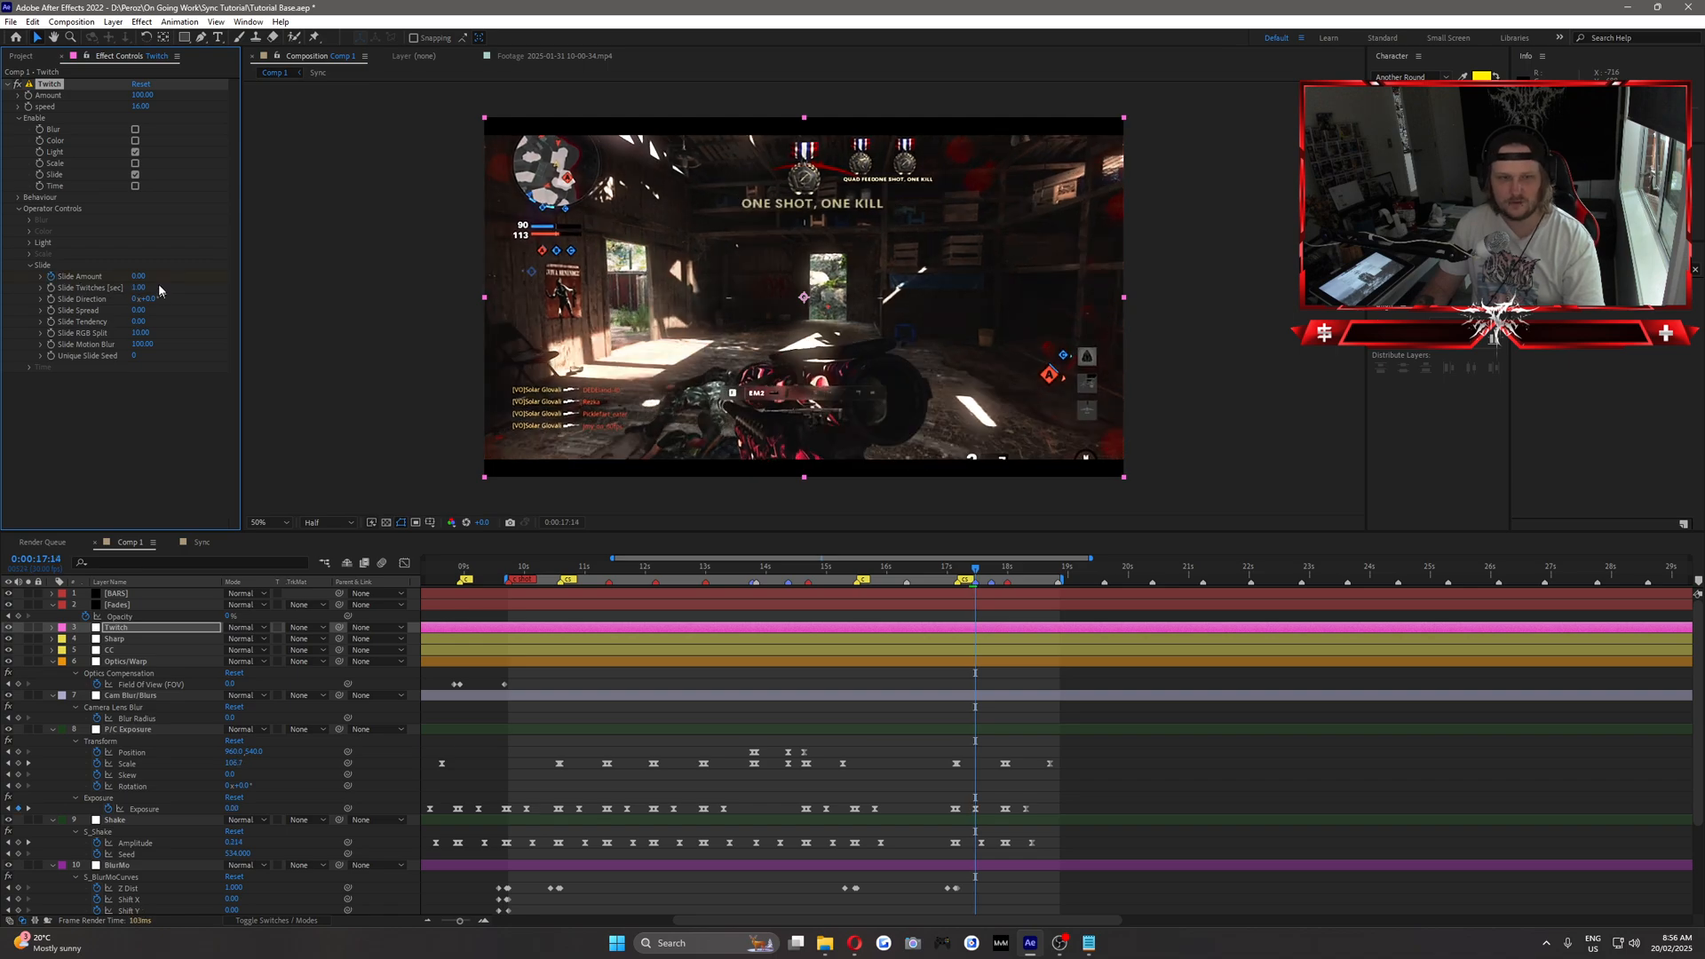
# Keyframe the Twitch Slide Amount at 10 at 0:00:17:14 and back to 0 at 0:00:17:17, and reveal the layer's keyframes.
pyautogui.click(138, 277)
pyautogui.write('10')
pyautogui.press('Return')
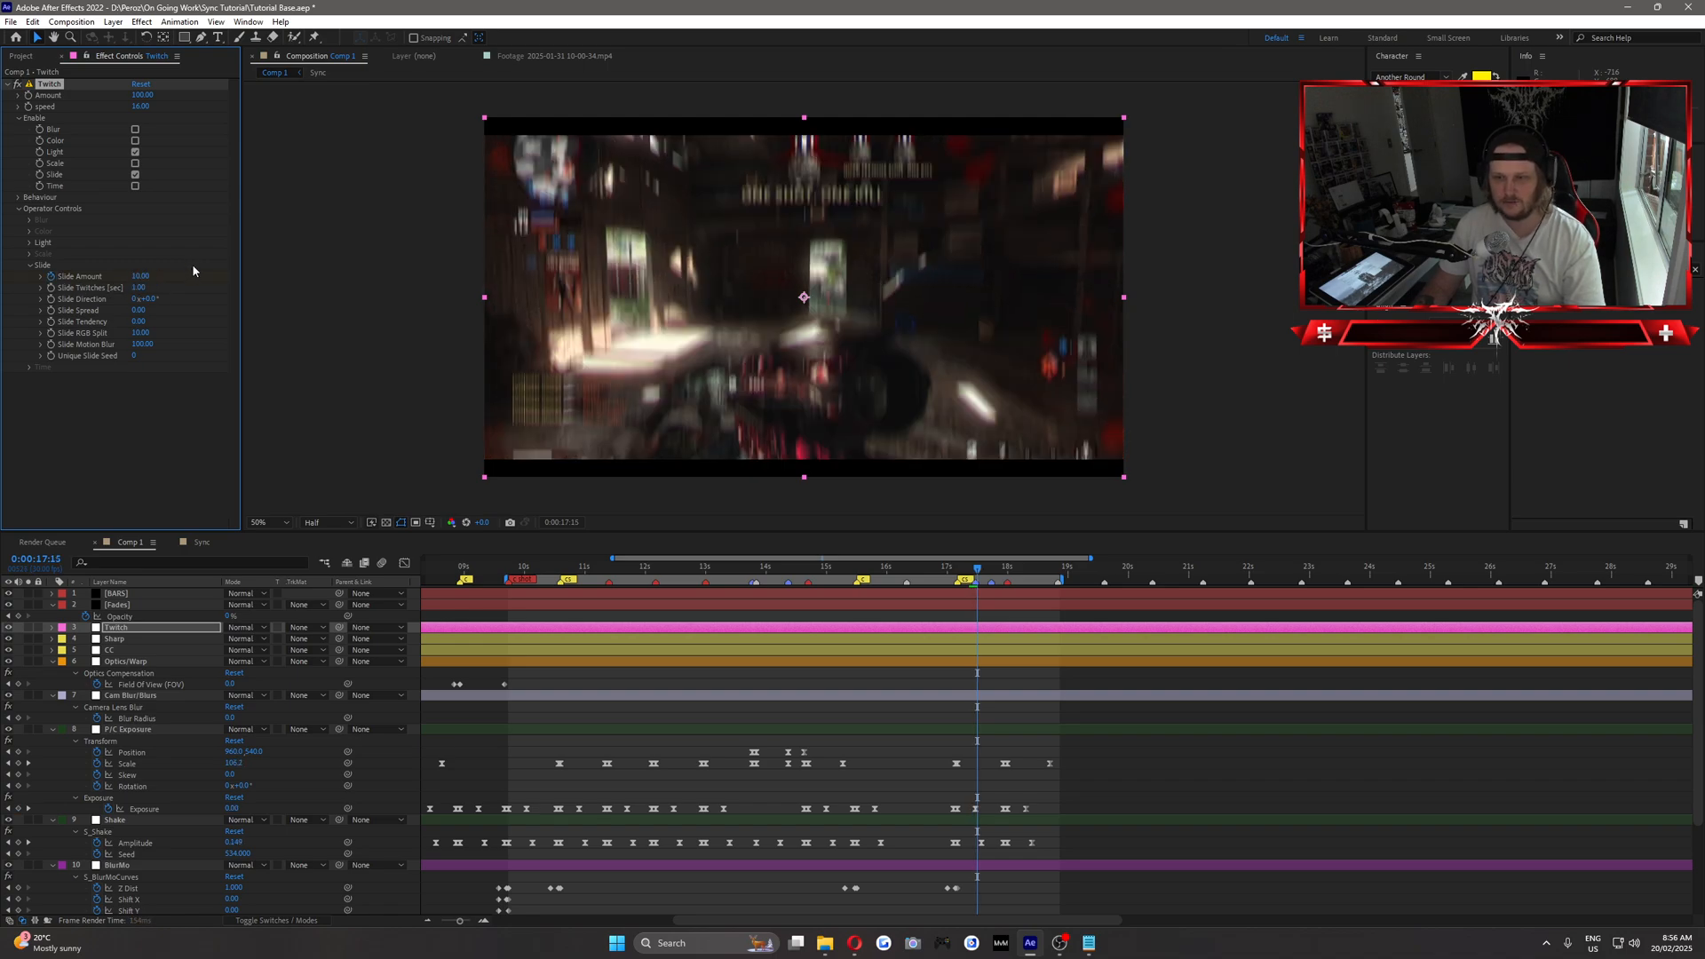
pyautogui.press('pagedown')
pyautogui.press('pagedown')
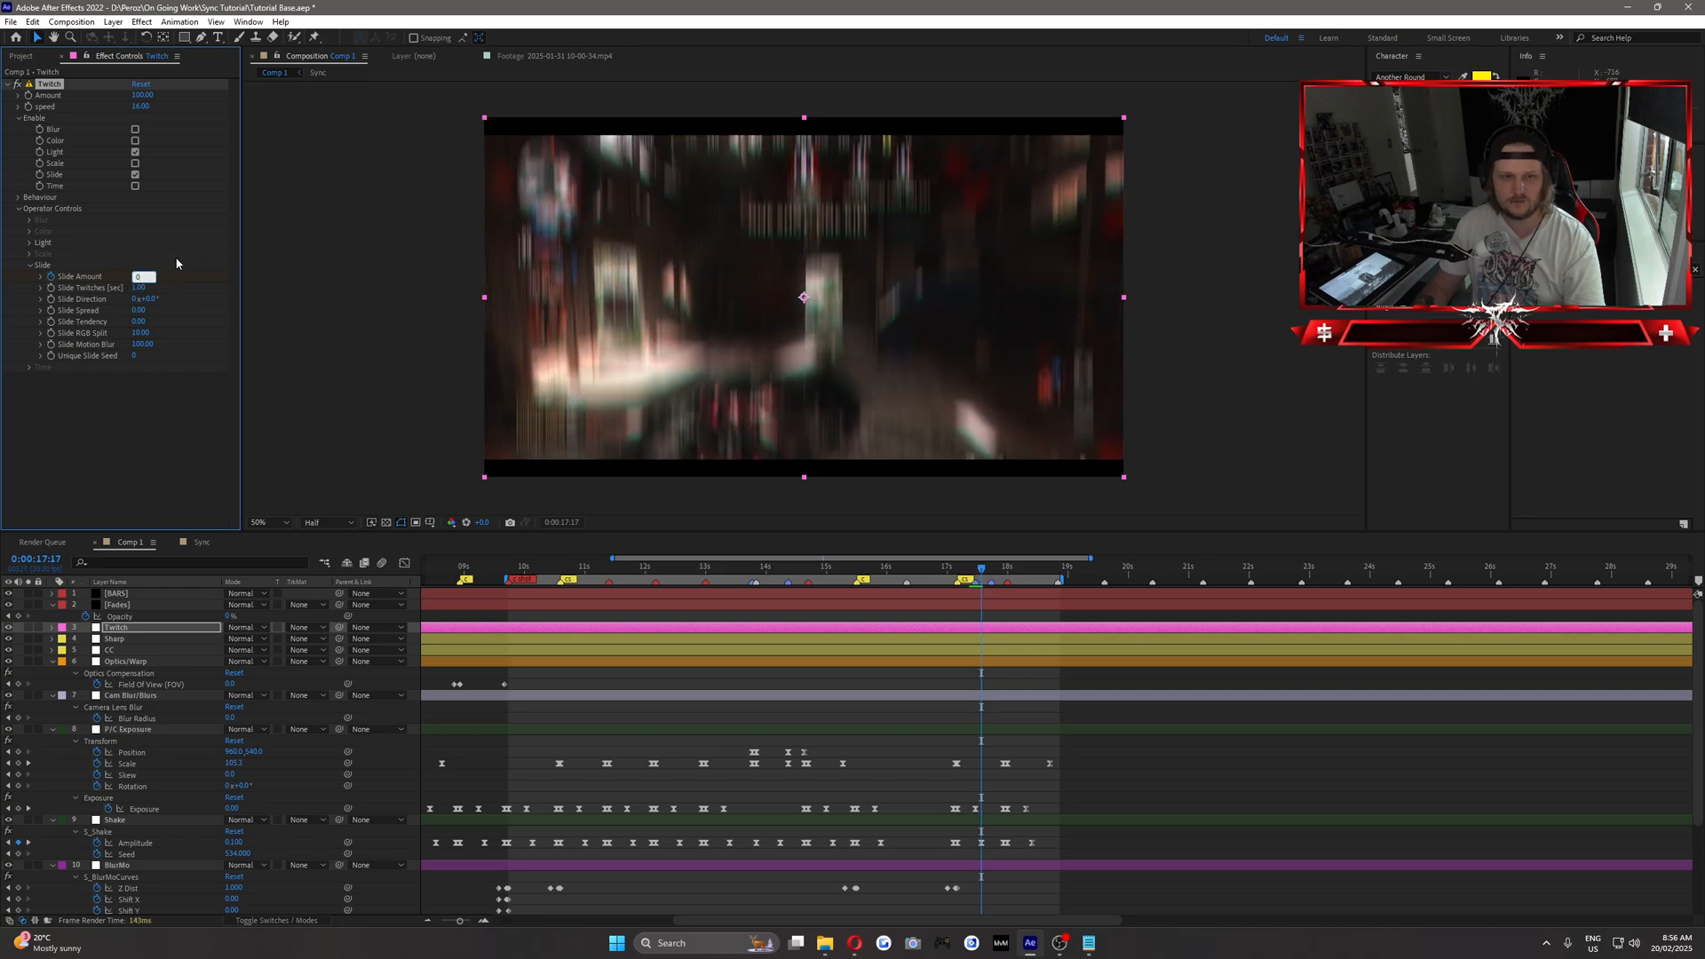
pyautogui.press('Return')
pyautogui.press('u')
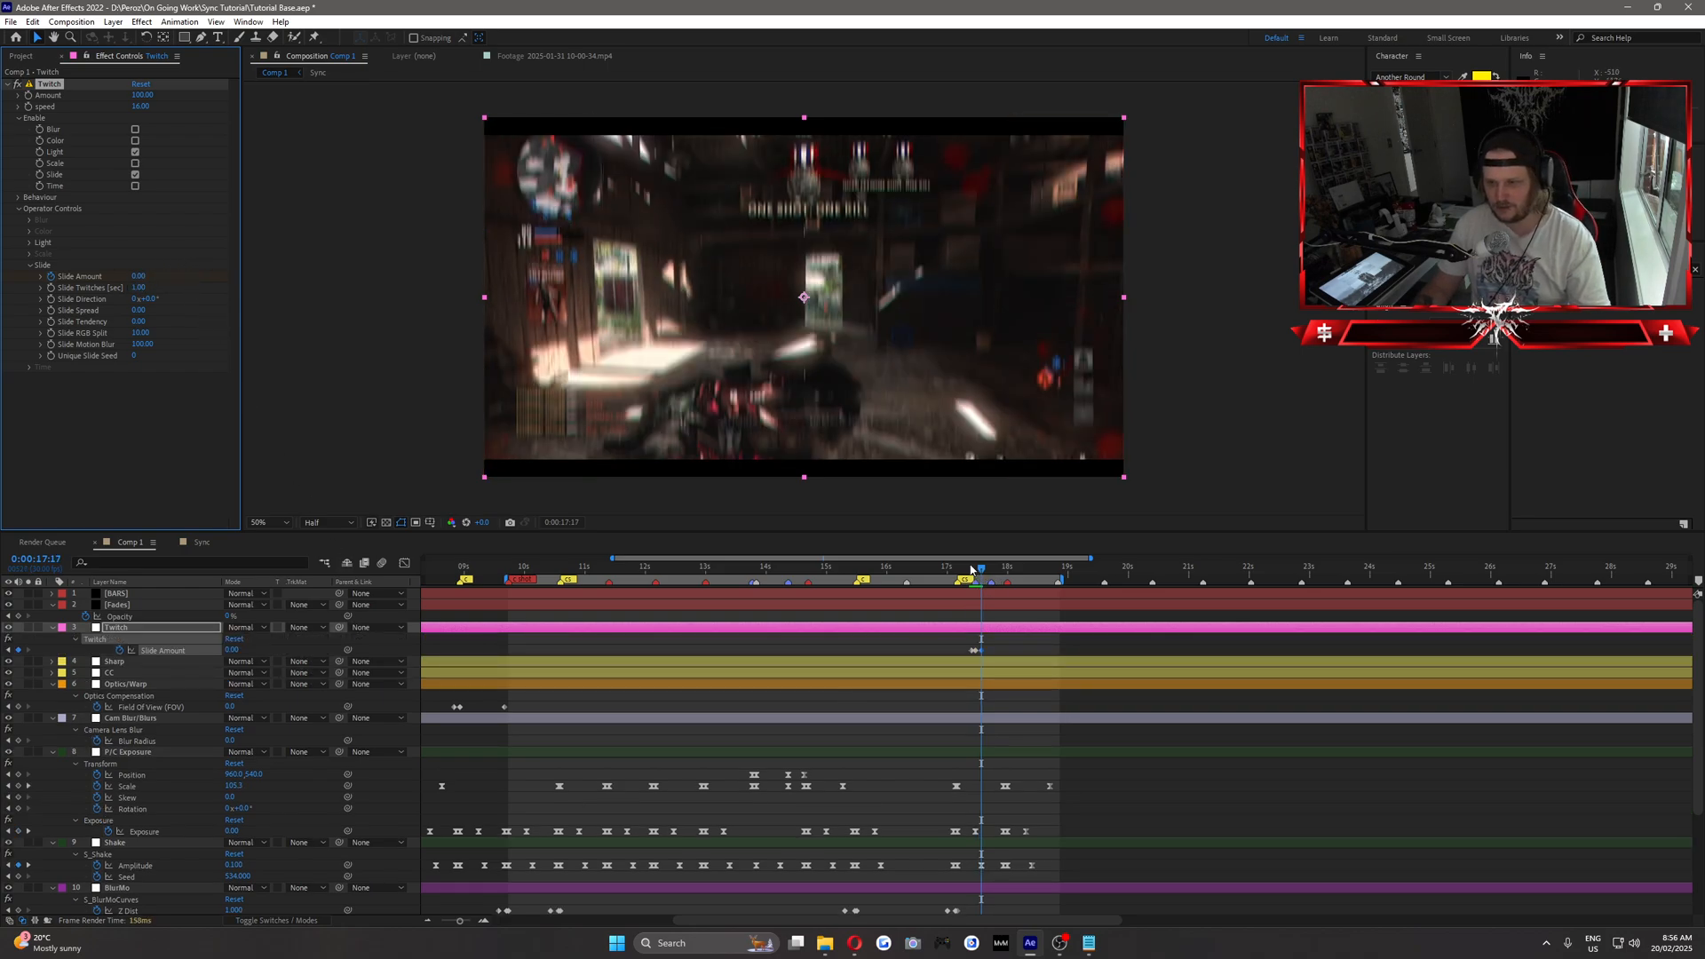
# Return to 0:00:17:14 and set the Twitch Slide Amount keyframe to 20.
pyautogui.moveTo(972, 569); pyautogui.dragTo(976, 585)
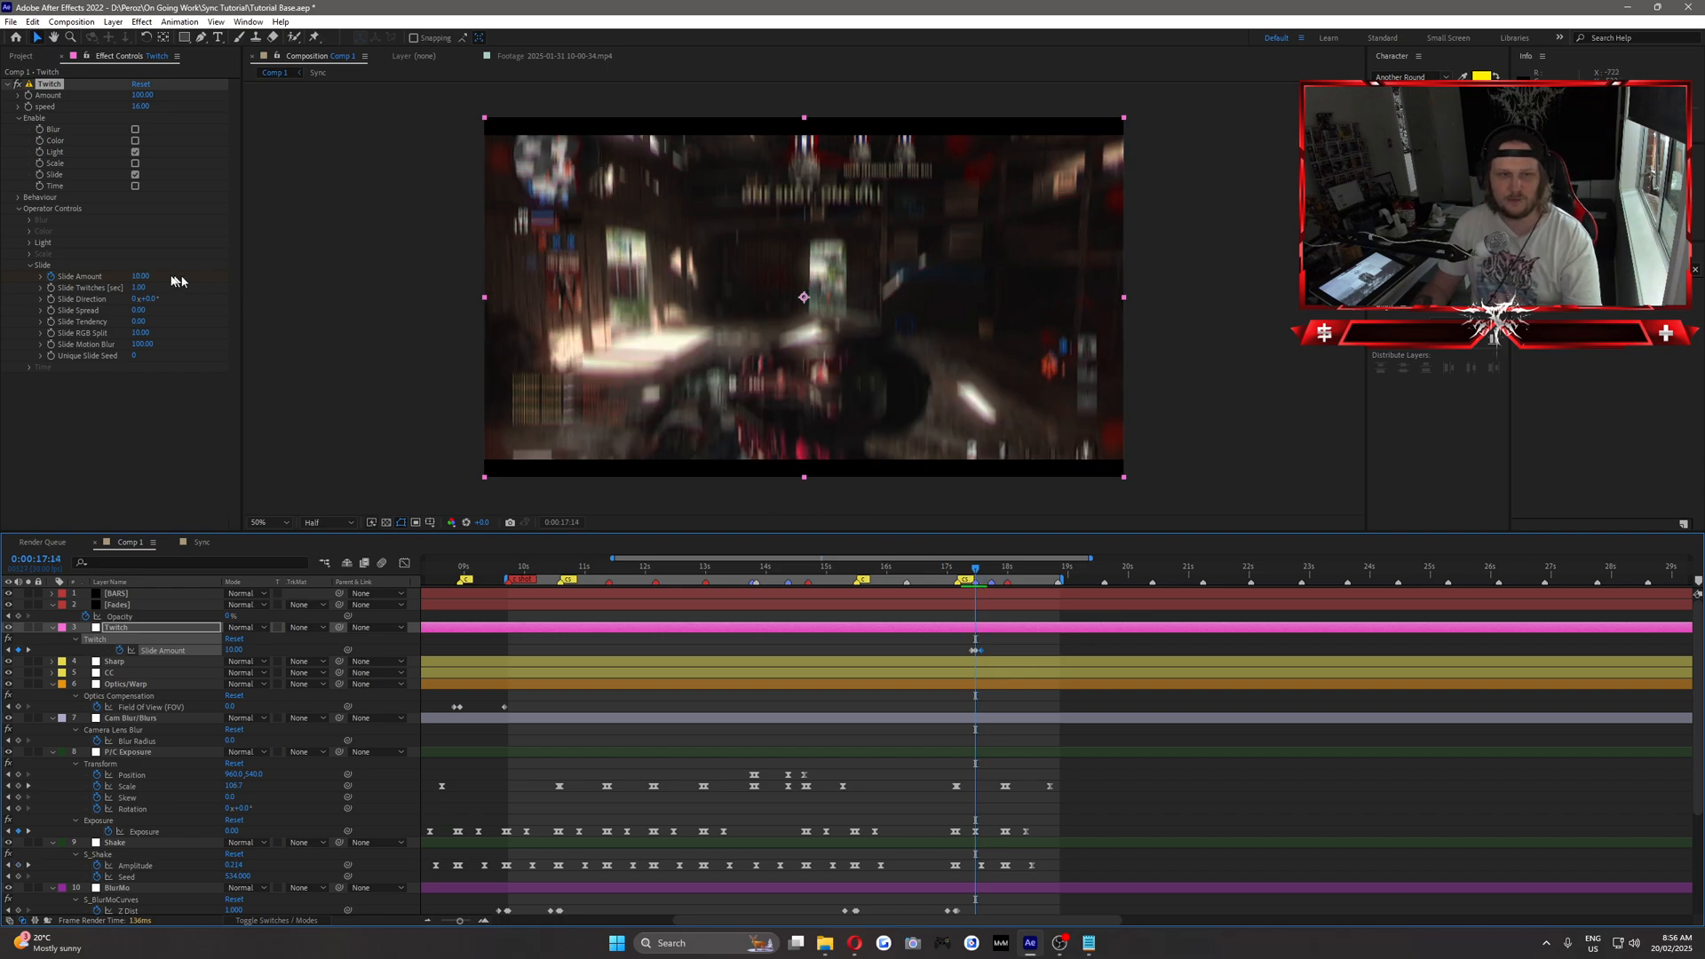
pyautogui.click(142, 276)
pyautogui.write('20')
pyautogui.press('Return')
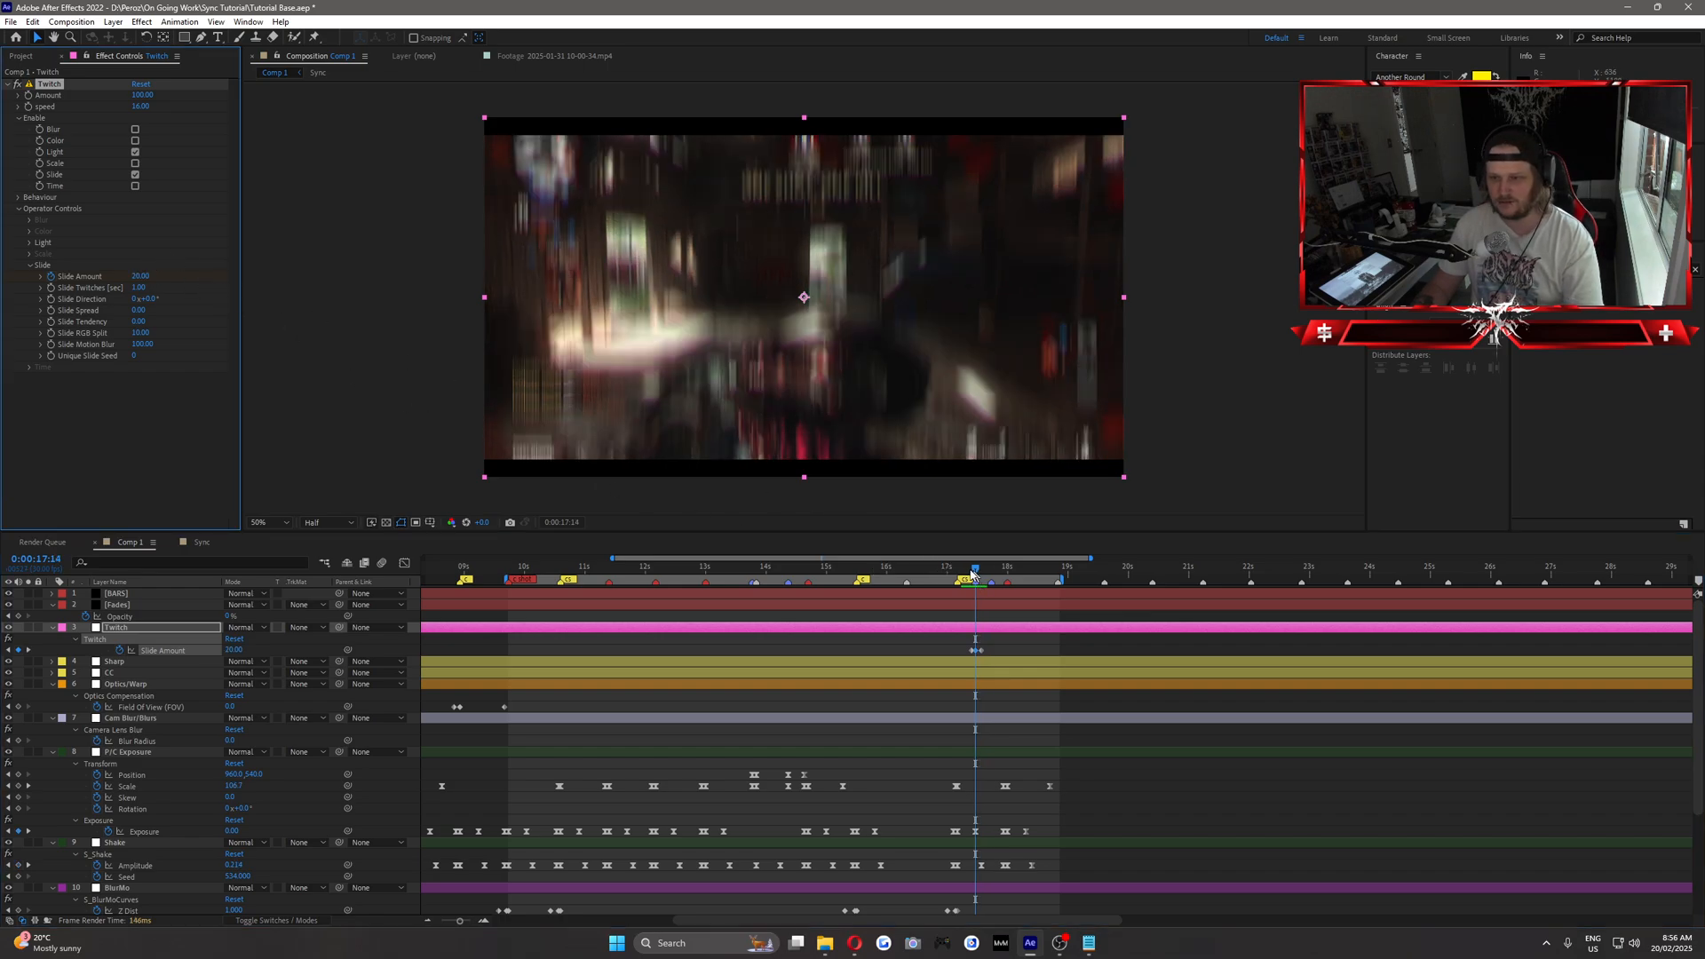
# Copy the Slide Amount keyframes to the beat marker at 0:00:17:22, and go to the marker at 0:00:18:00.
pyautogui.moveTo(973, 573); pyautogui.dragTo(991, 581)
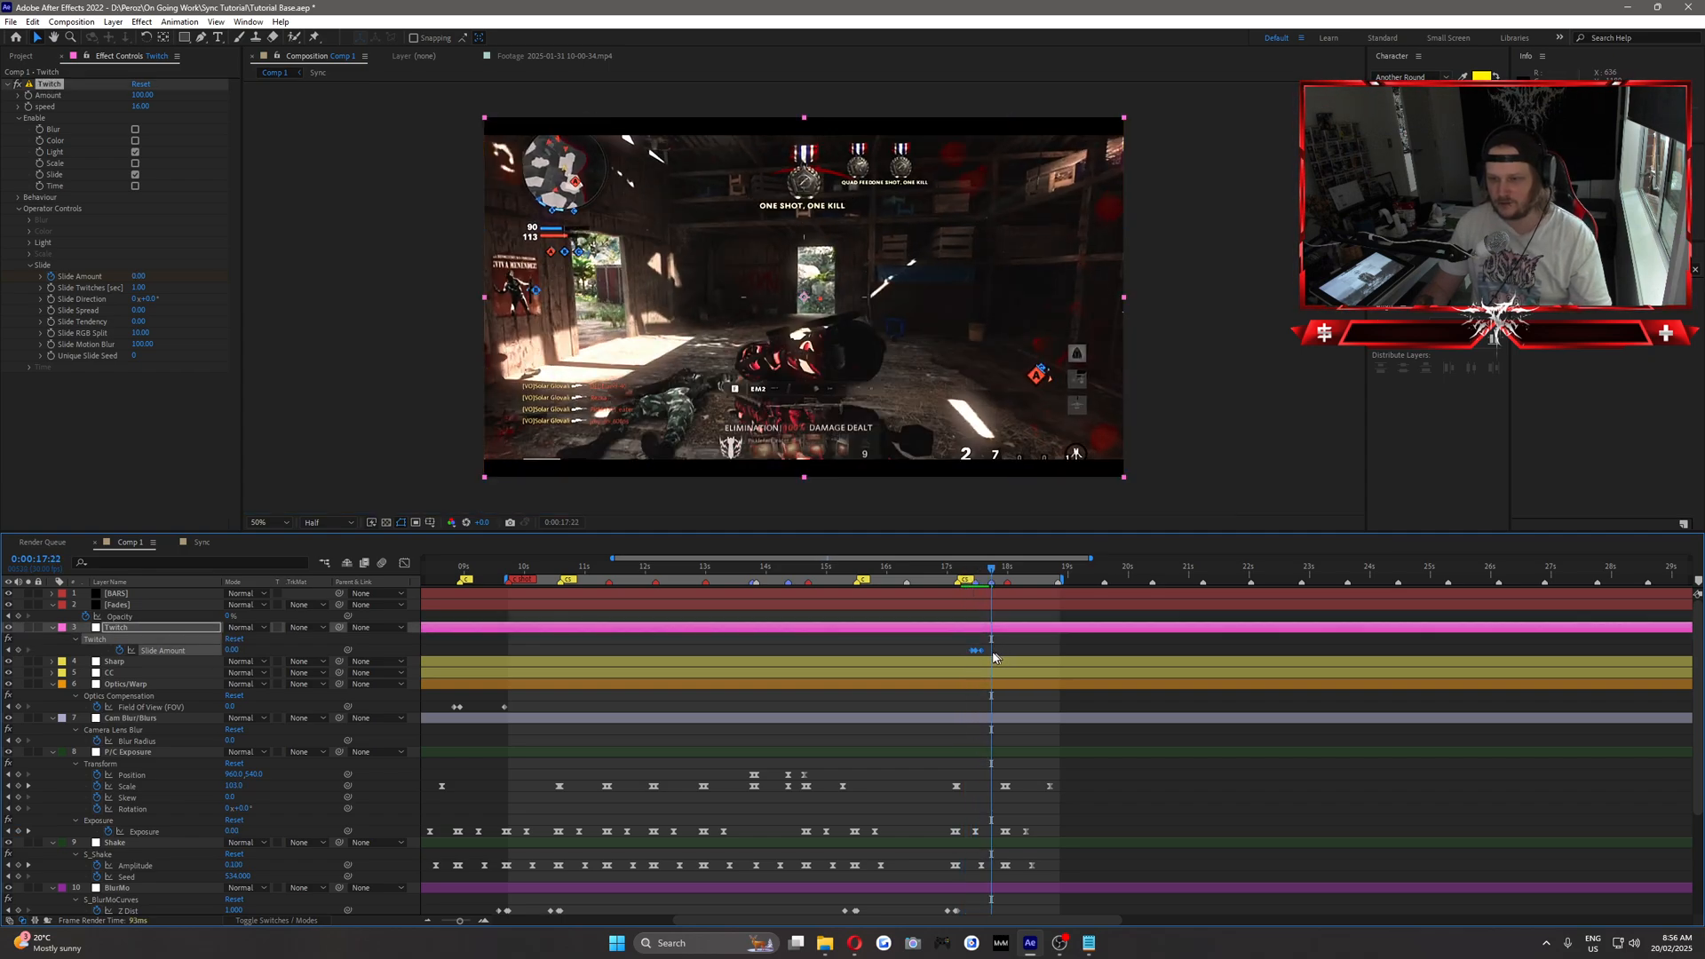
pyautogui.click(984, 578)
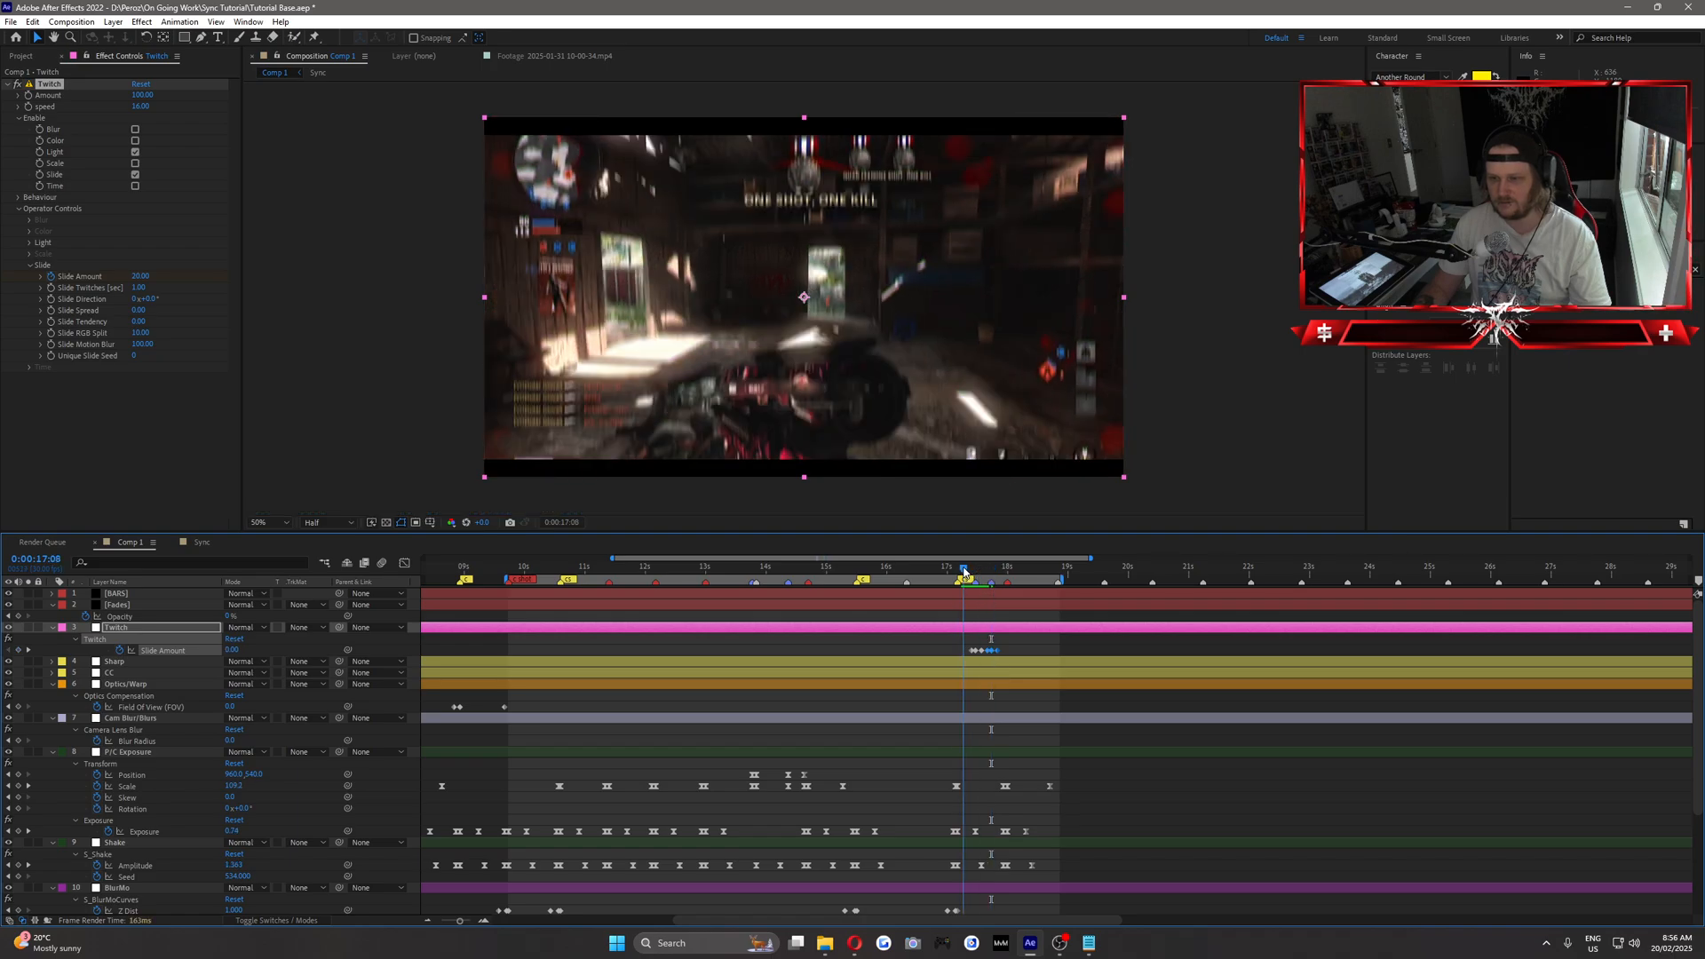
pyautogui.moveTo(986, 579); pyautogui.dragTo(1008, 657)
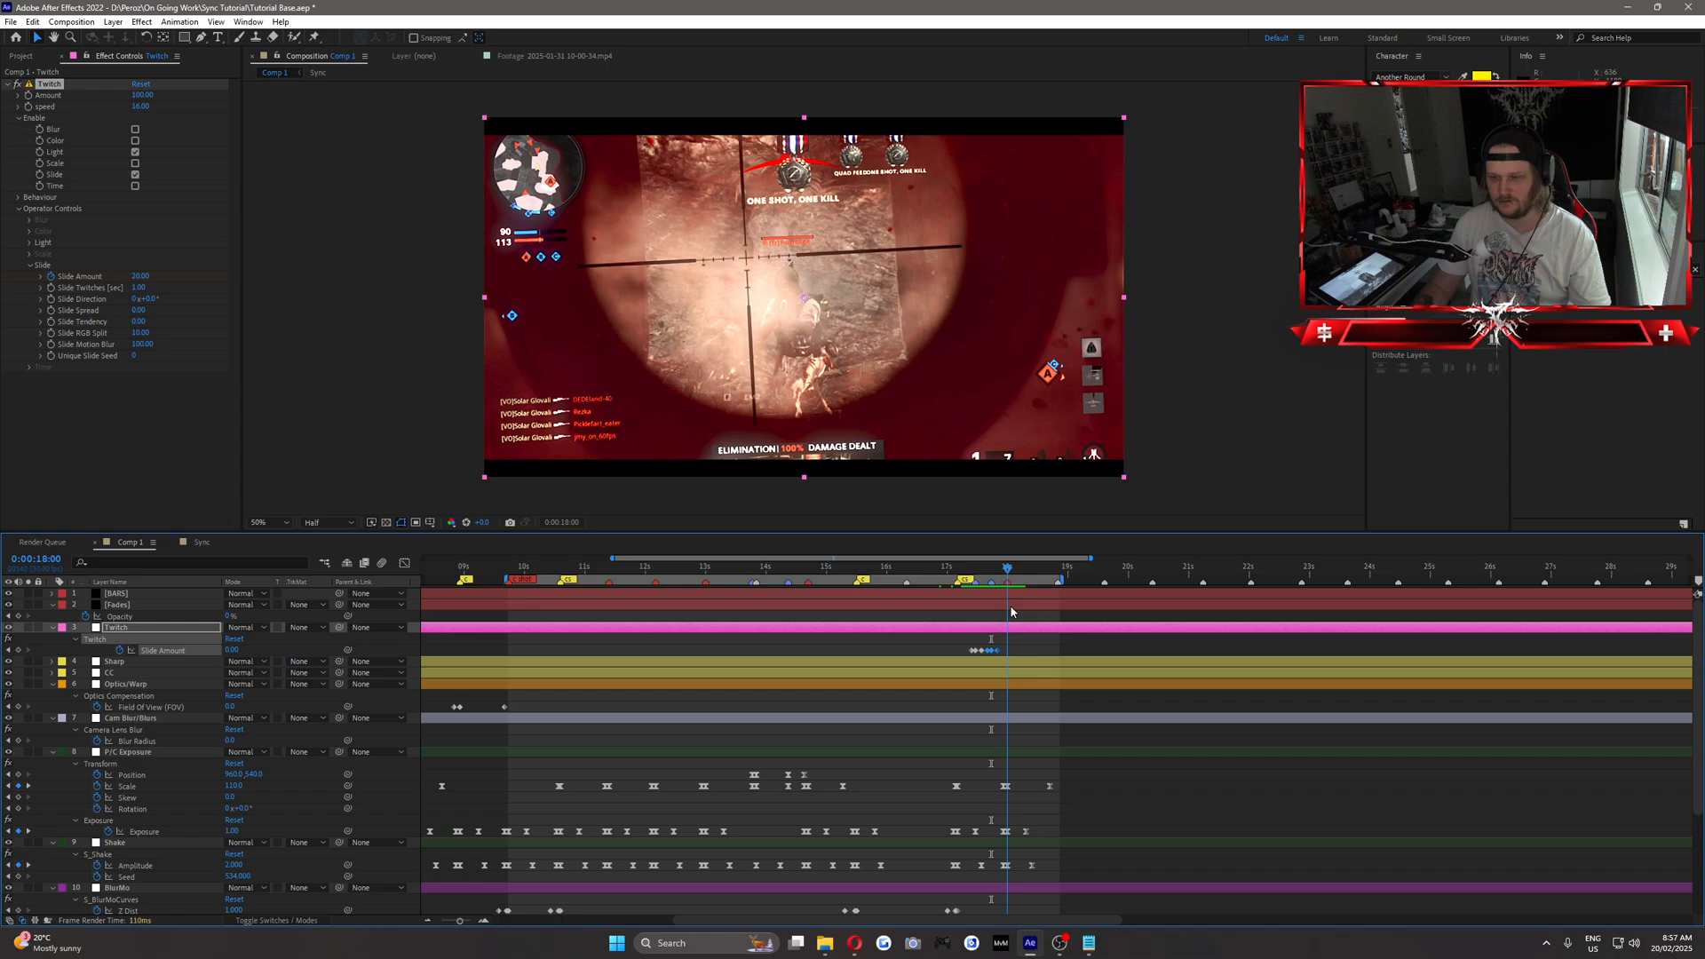
# Keyframe the Optics/Warp layer's Field Of View at 0 at 0:00:17:28 and at 50 at 0:00:18:00.
pyautogui.click(1018, 686)
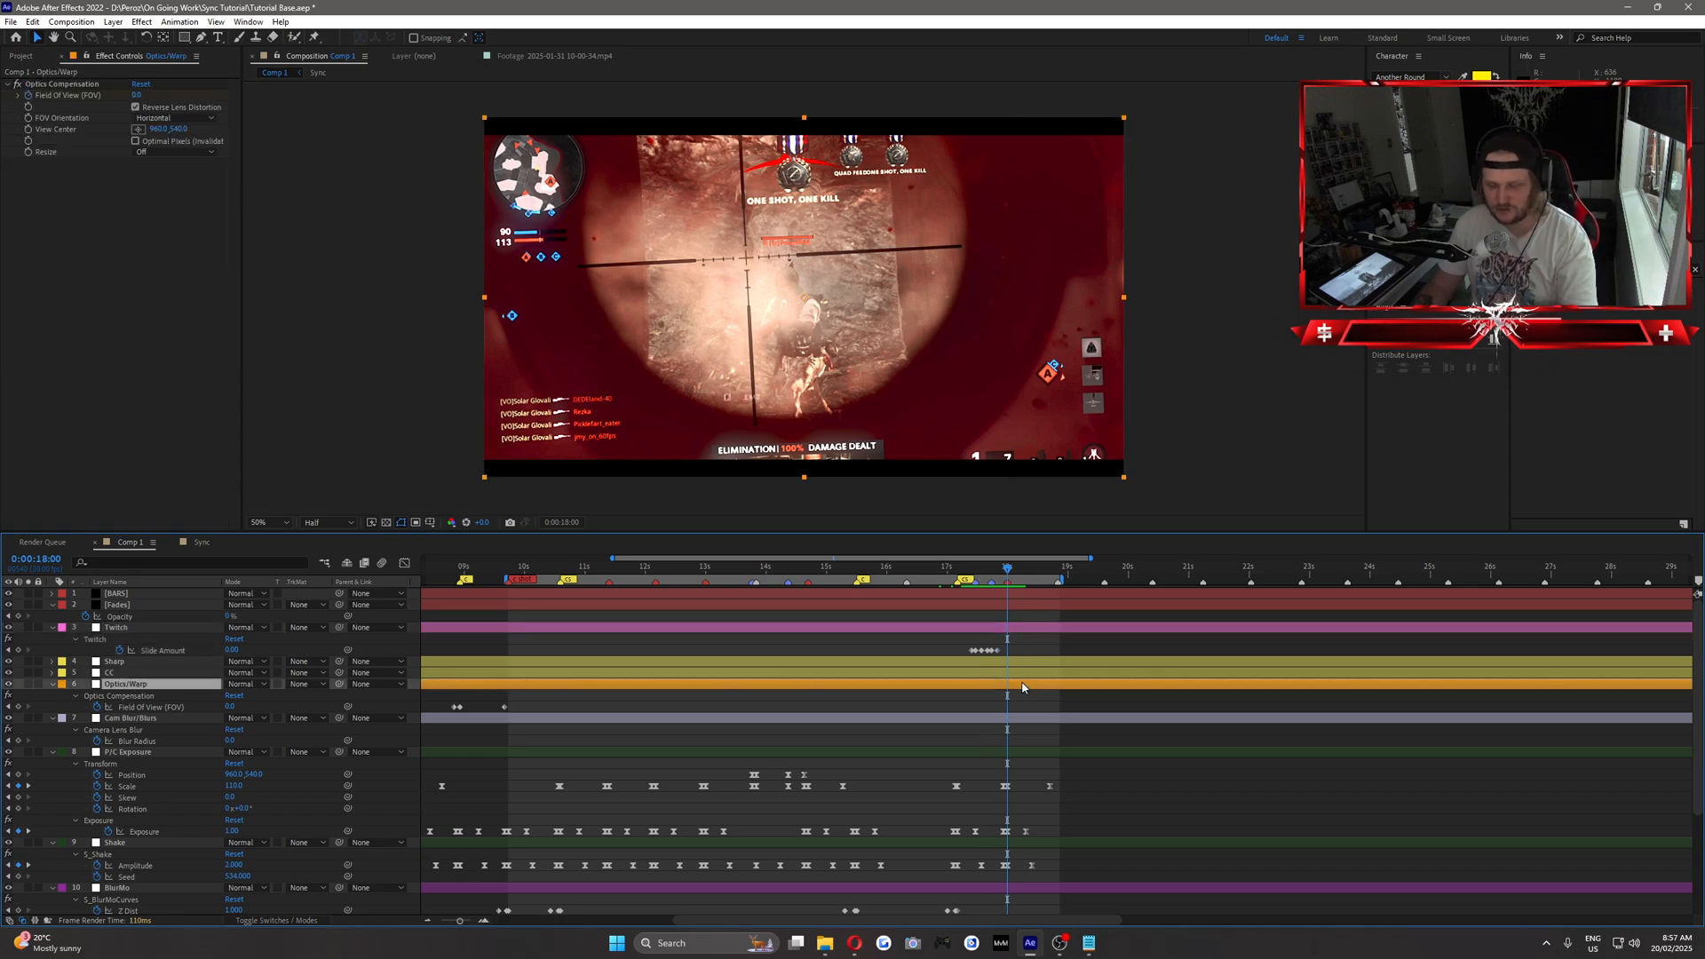
pyautogui.press('pageup')
pyautogui.press('pageup')
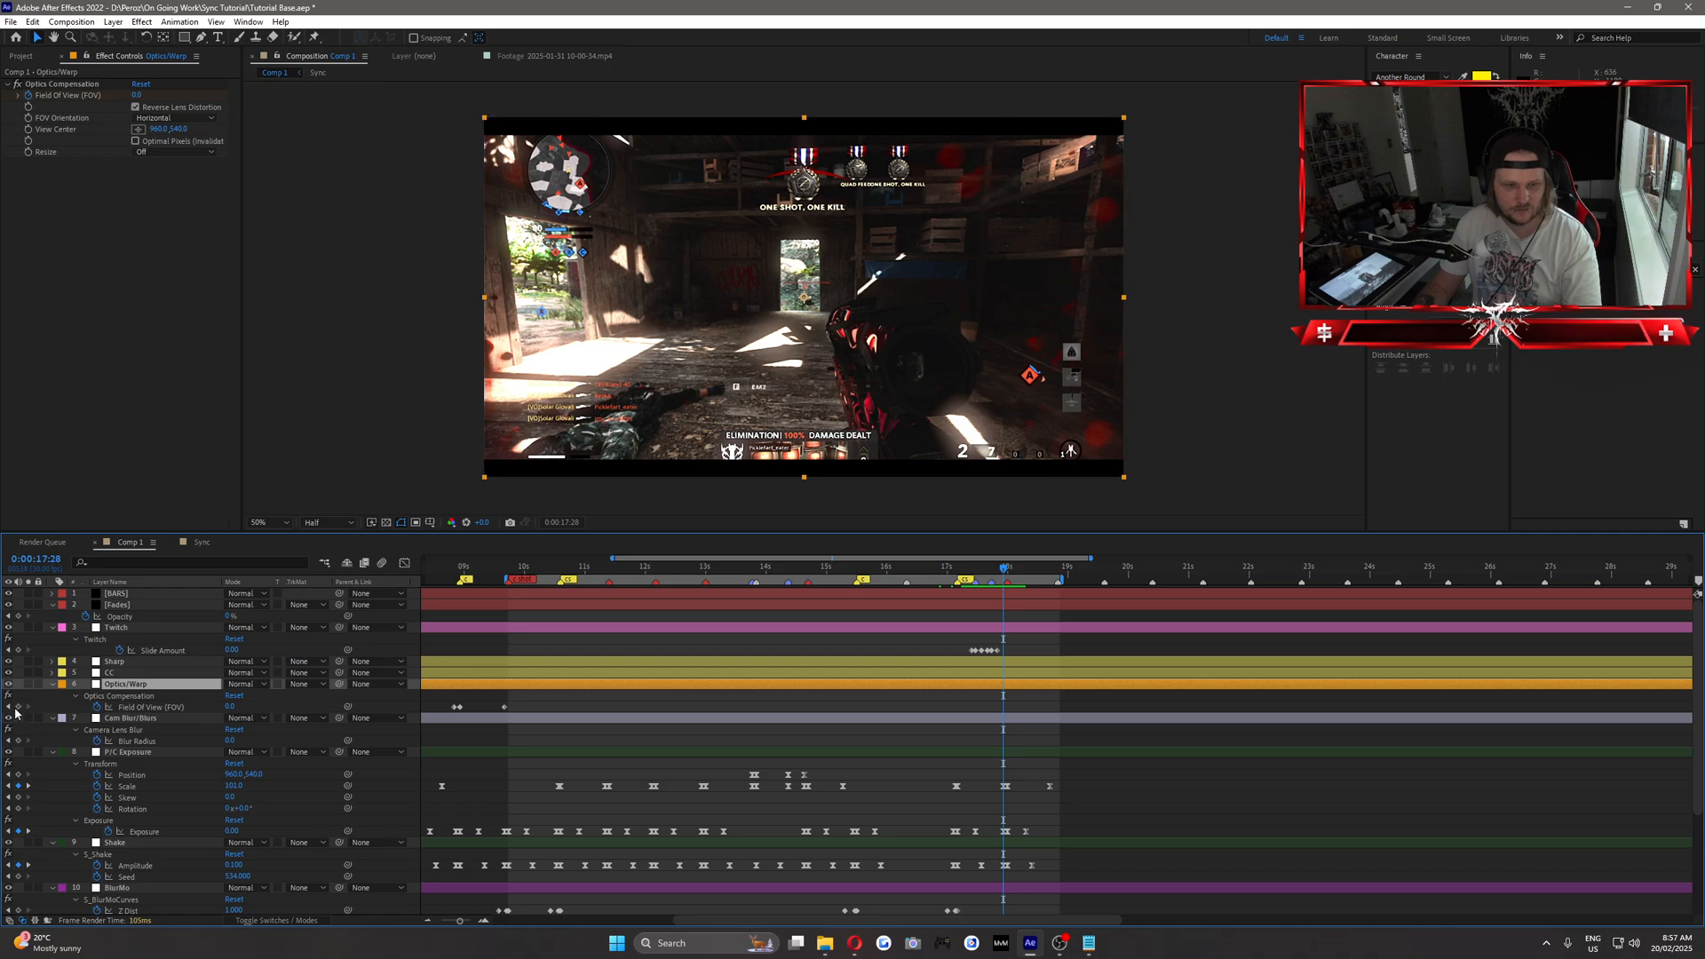
pyautogui.click(17, 707)
pyautogui.press('pagedown')
pyautogui.press('pagedown')
pyautogui.click(230, 707)
pyautogui.write('50')
pyautogui.press('Return')
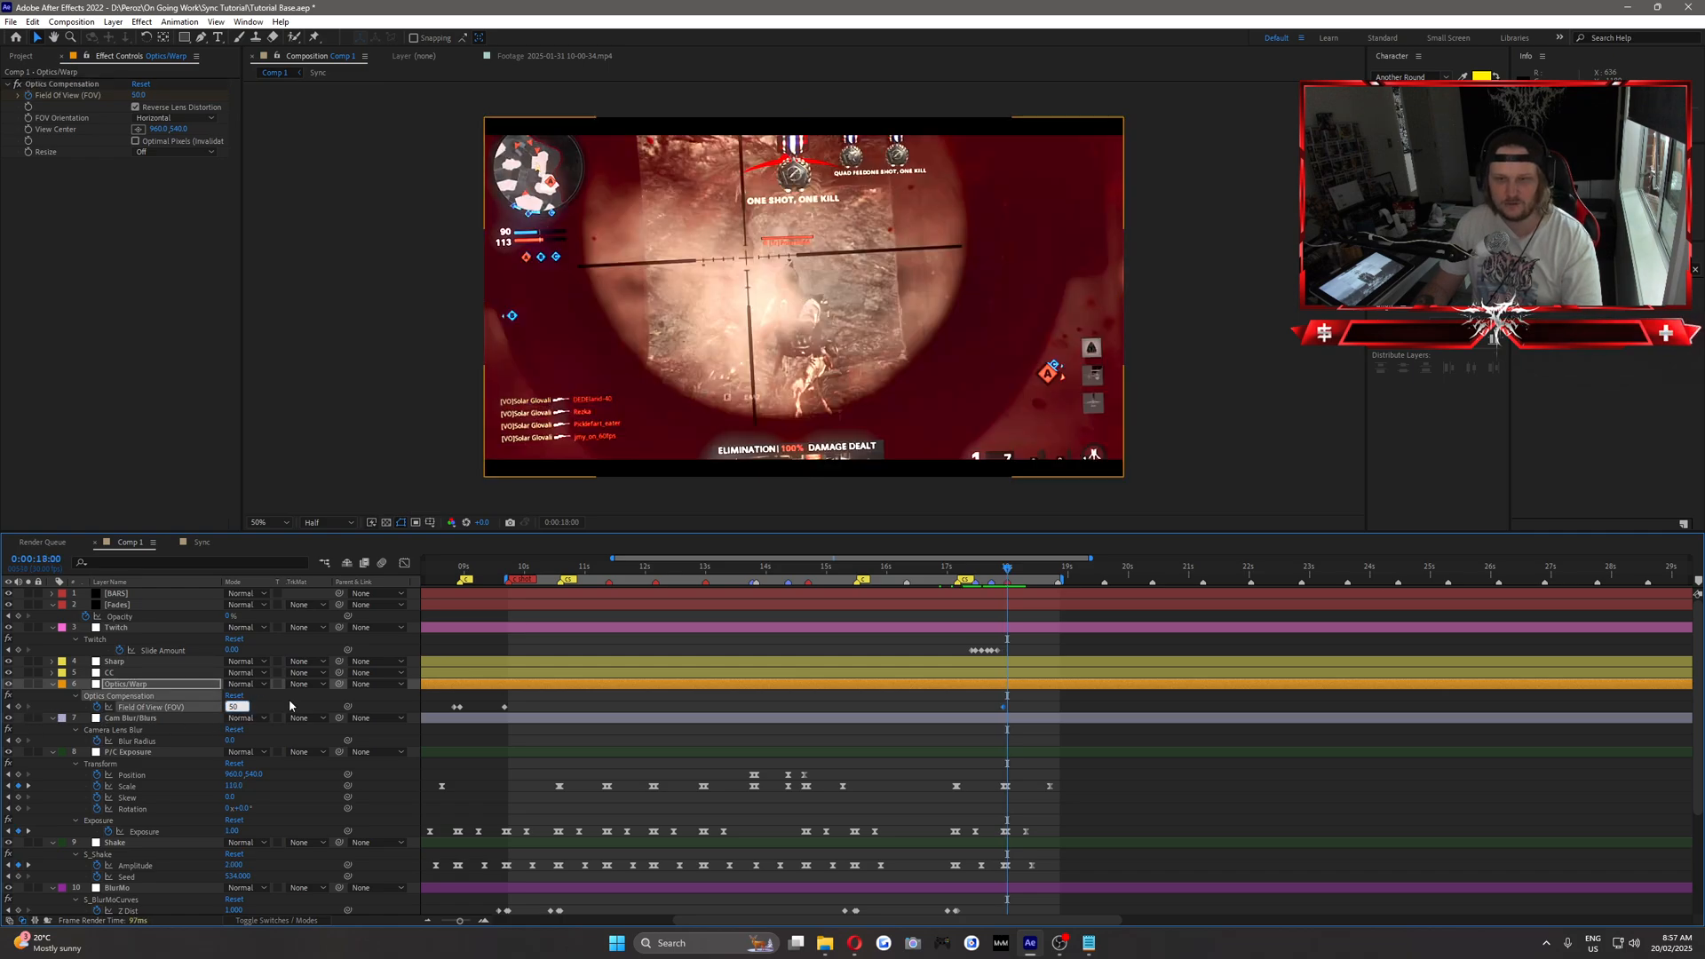
# Keyframe the Optics Compensation Field Of View back to 0 at 0:00:18:19.
pyautogui.press('space')
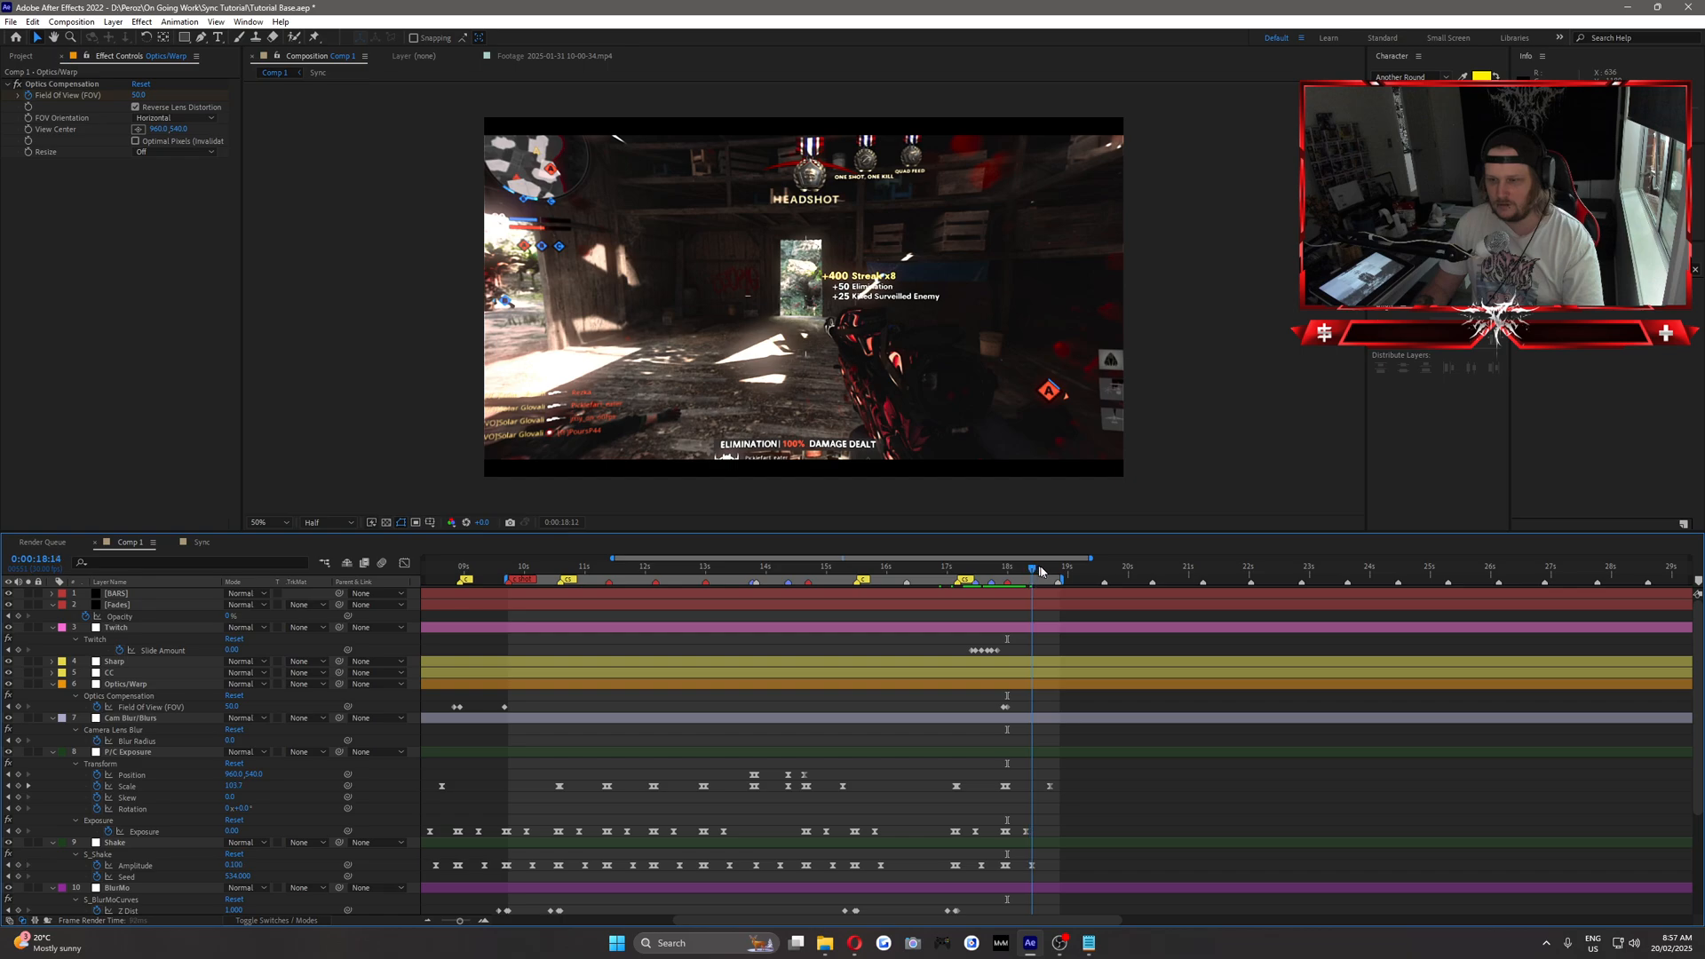
pyautogui.click(232, 707)
pyautogui.write('0')
pyautogui.press('Return')
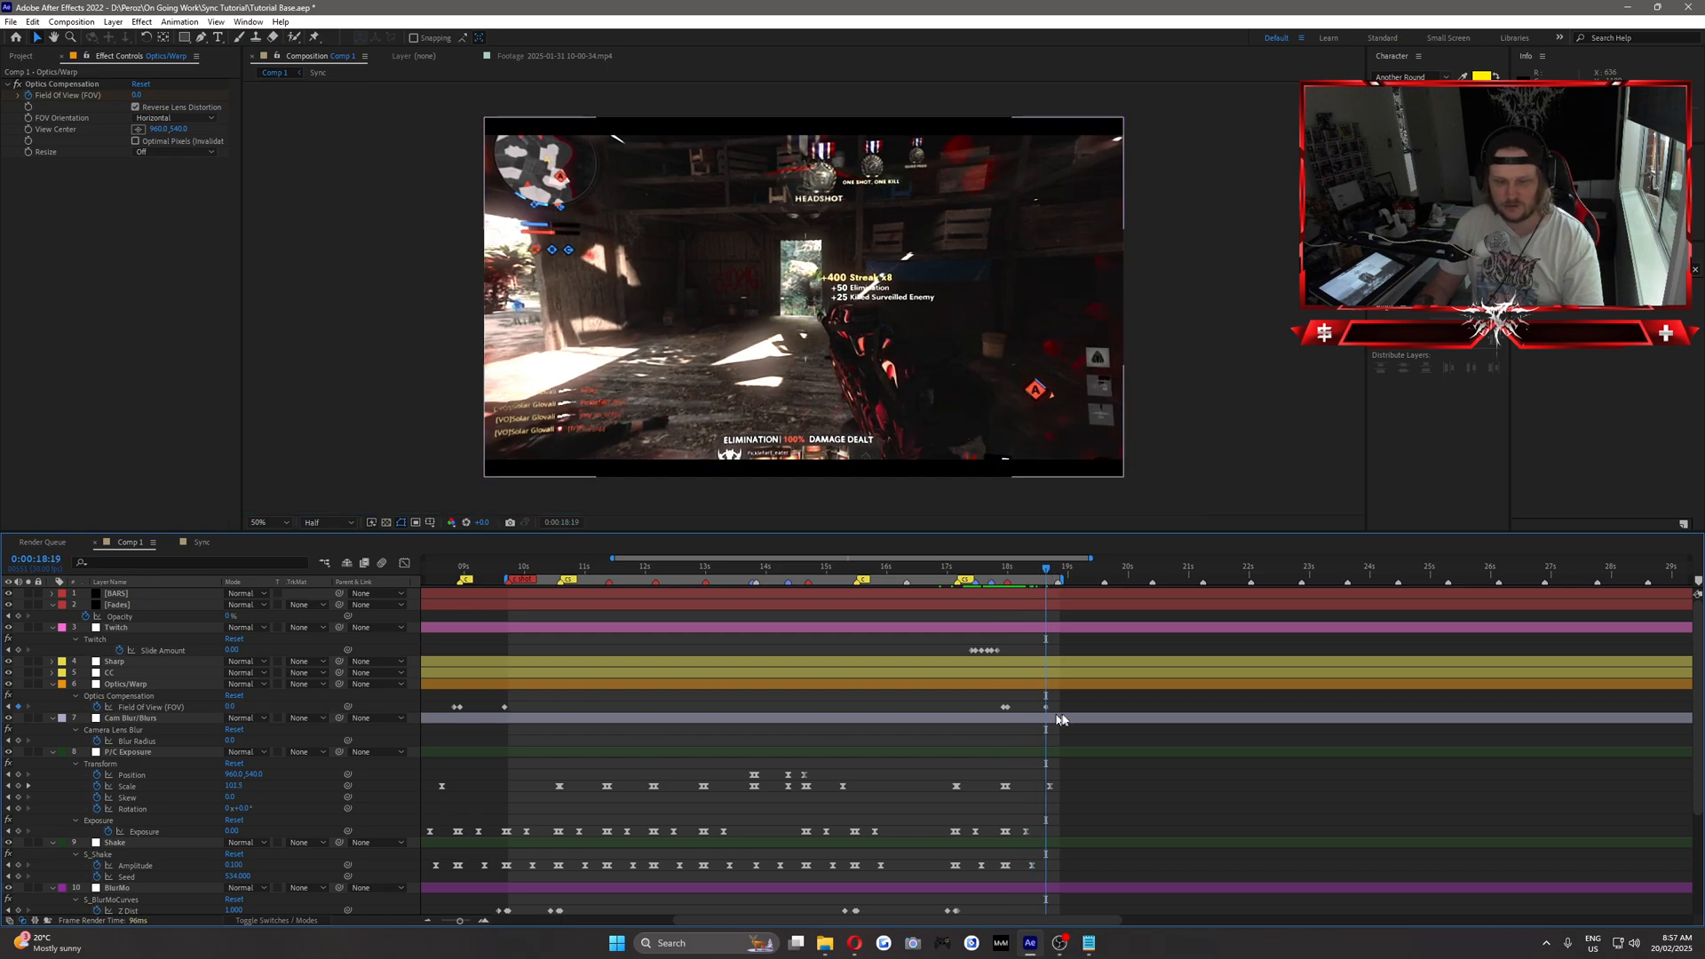
# Ease the Field Of View falloff from 0:00:18:00 to 0:00:18:19 in the graph editor, check the motion and save the project.
pyautogui.click(404, 563)
pyautogui.moveTo(1073, 845); pyautogui.dragTo(1040, 884)
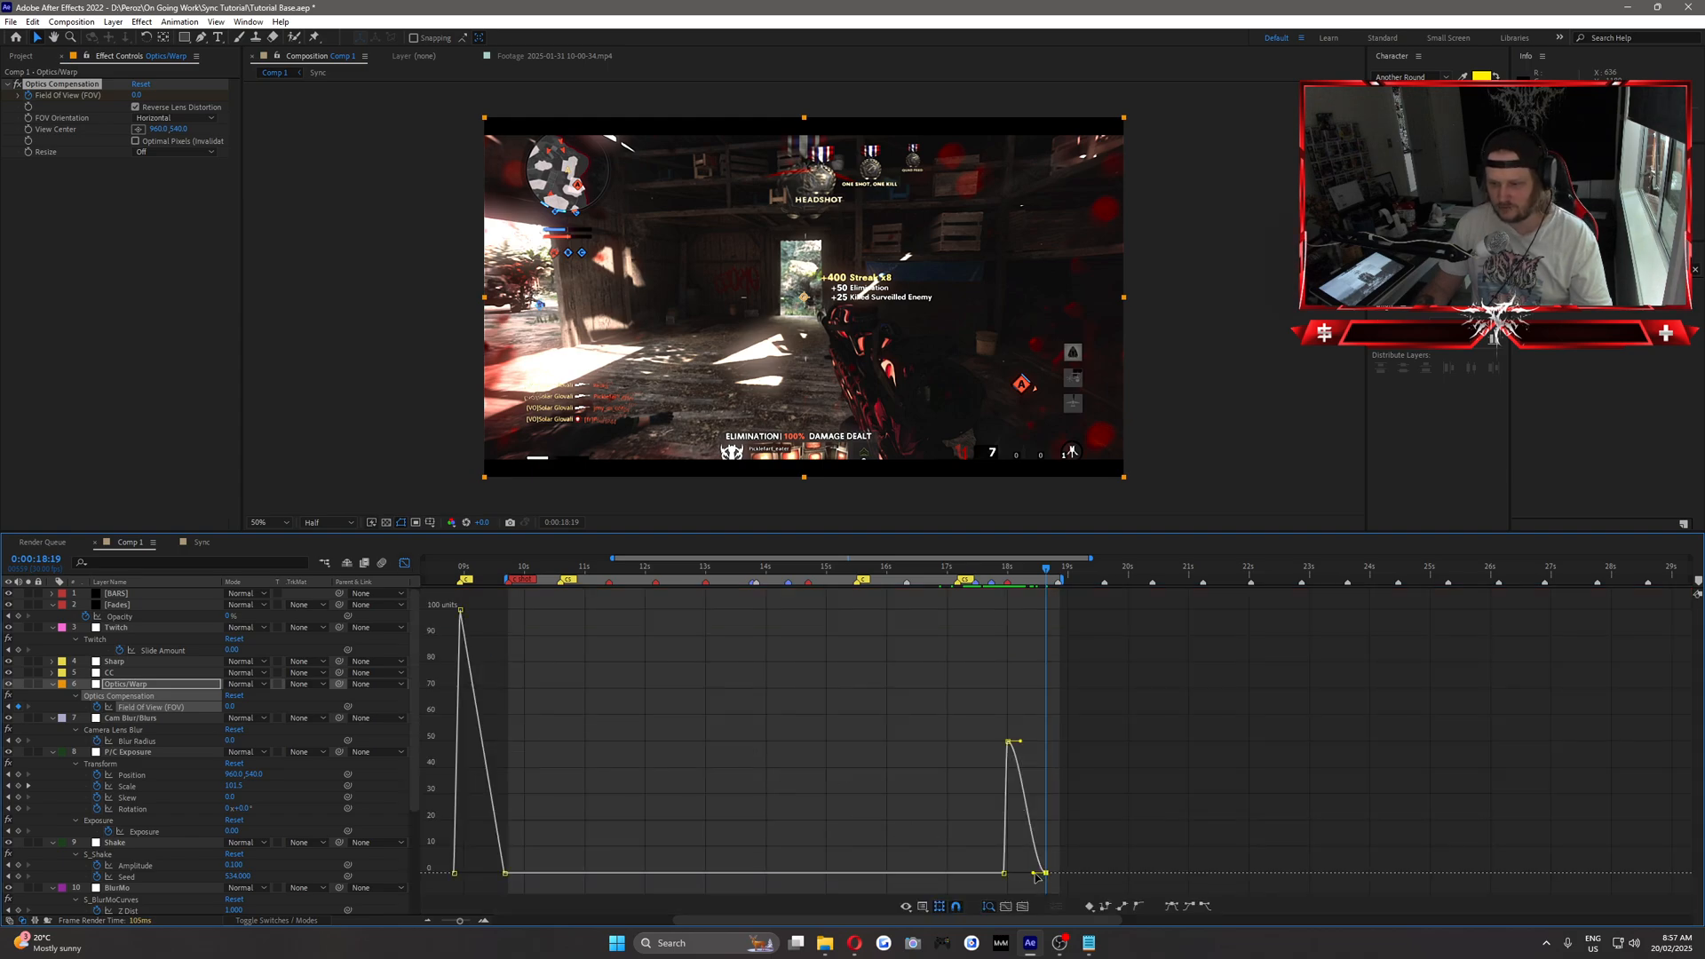
pyautogui.click(1006, 570)
pyautogui.moveTo(1010, 574); pyautogui.dragTo(1055, 588)
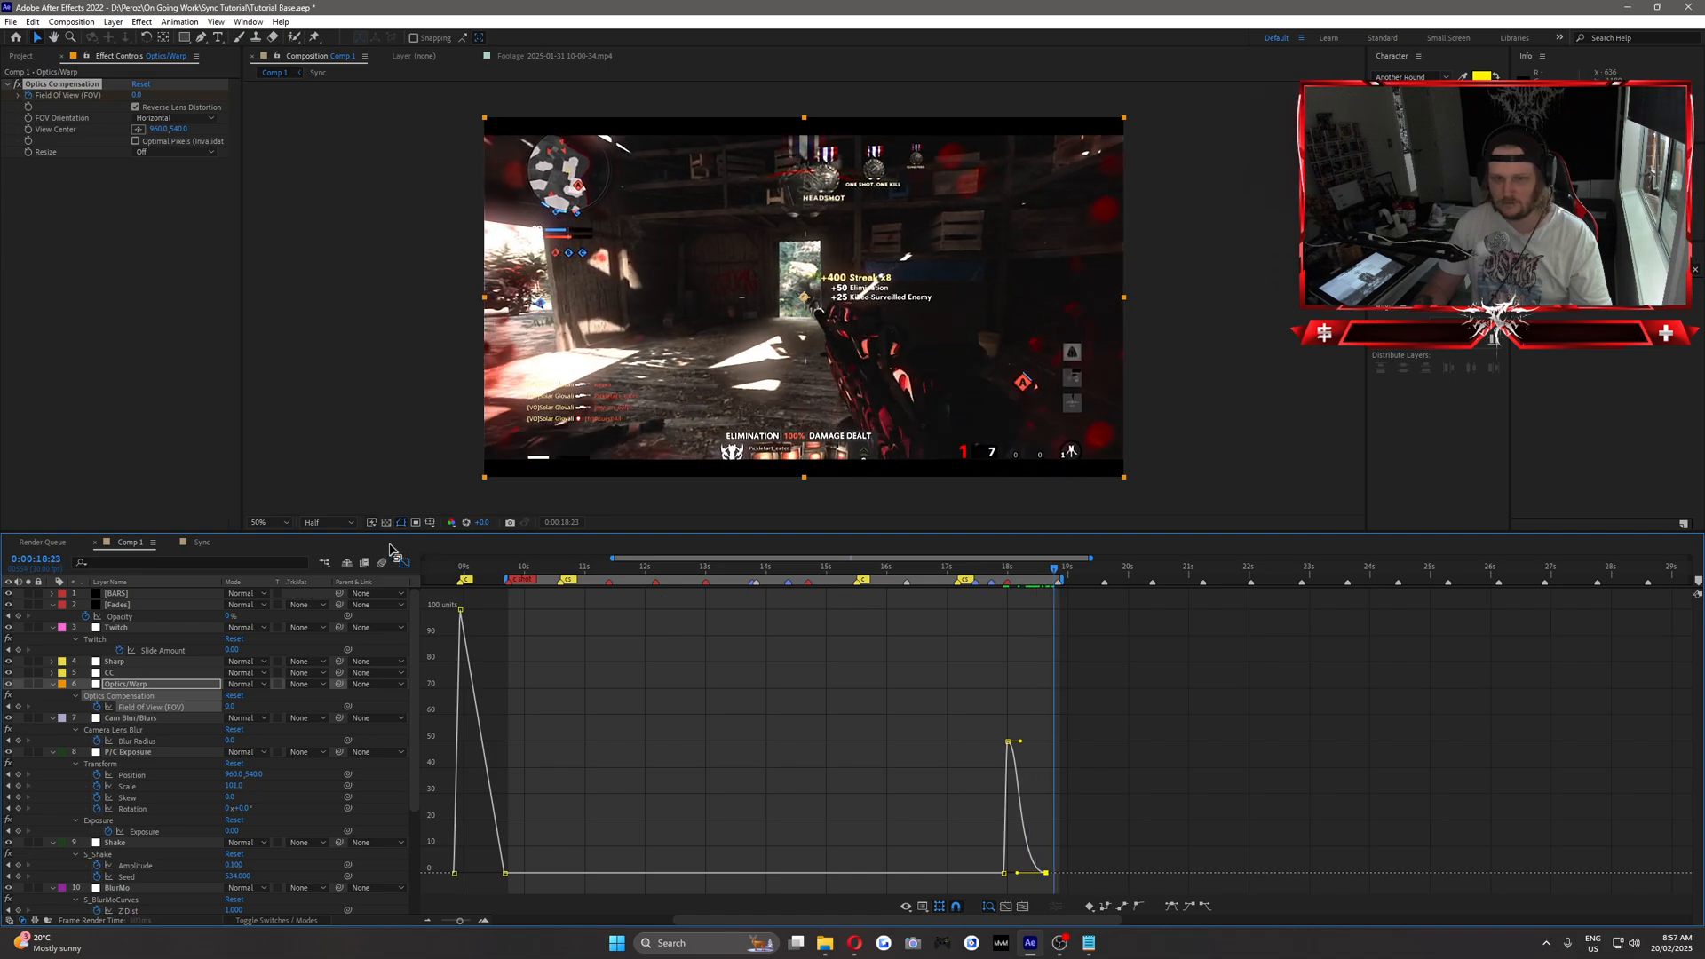
pyautogui.hotkey('shift', 'F3')
pyautogui.click(1020, 648)
pyautogui.hotkey('ctrl', 's')
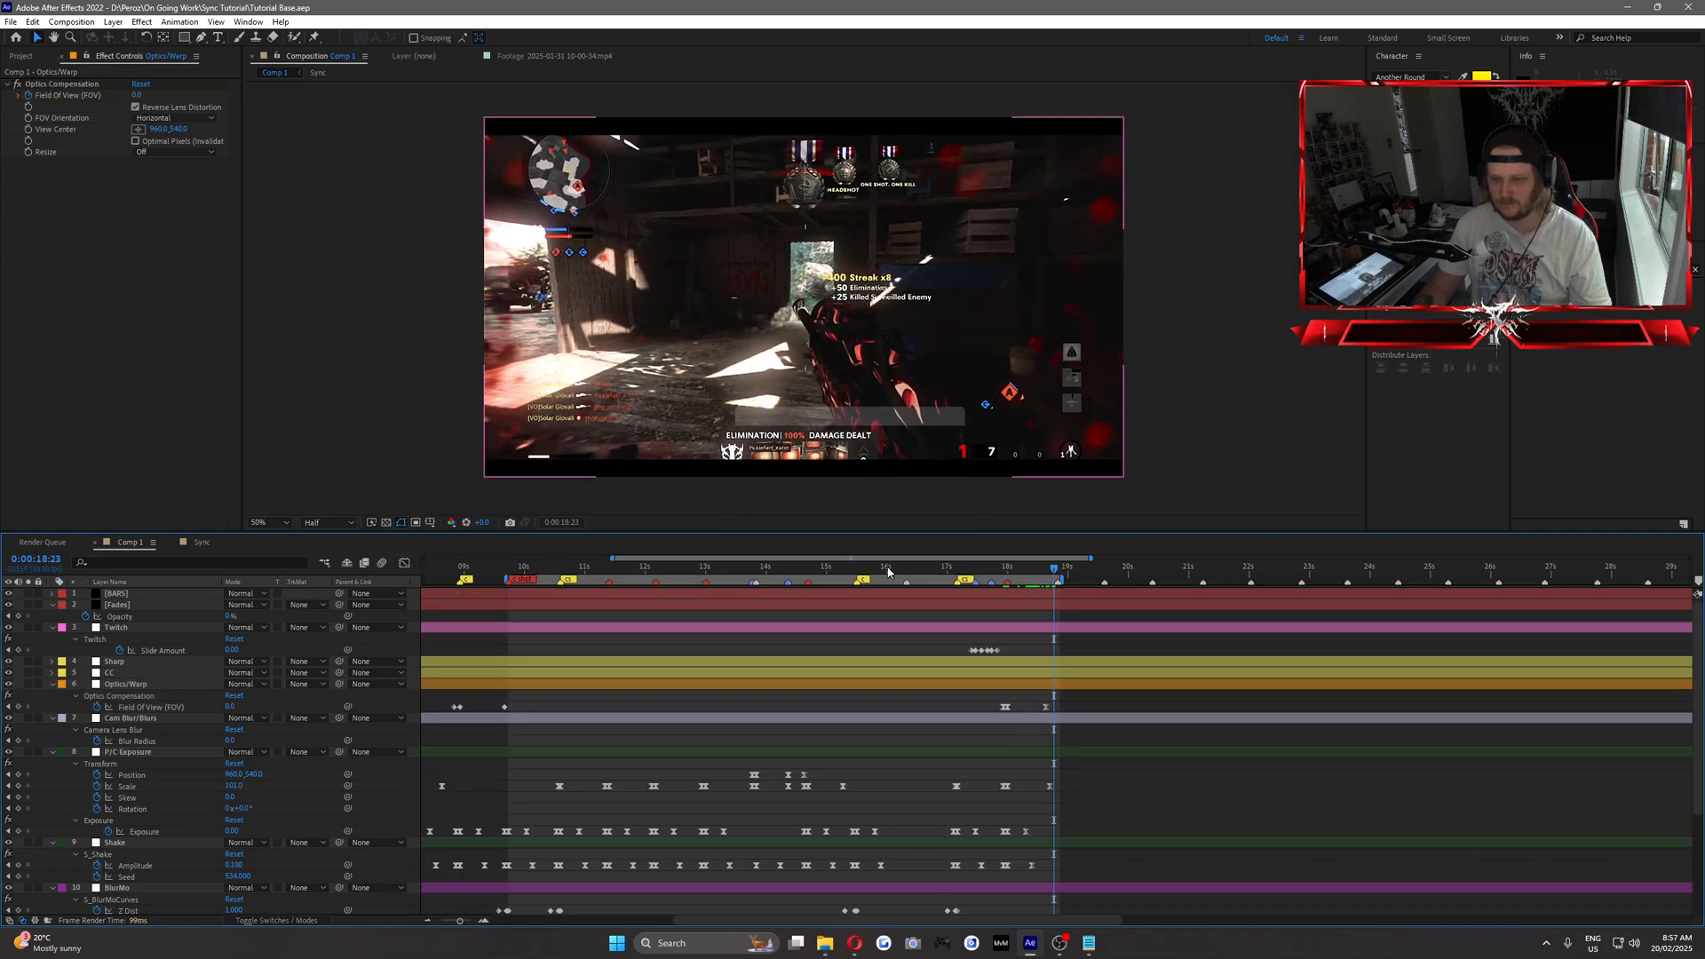
# Play back the montage to review the new Twitch slide and lens warp effects.
pyautogui.moveTo(875, 573); pyautogui.dragTo(1049, 594)
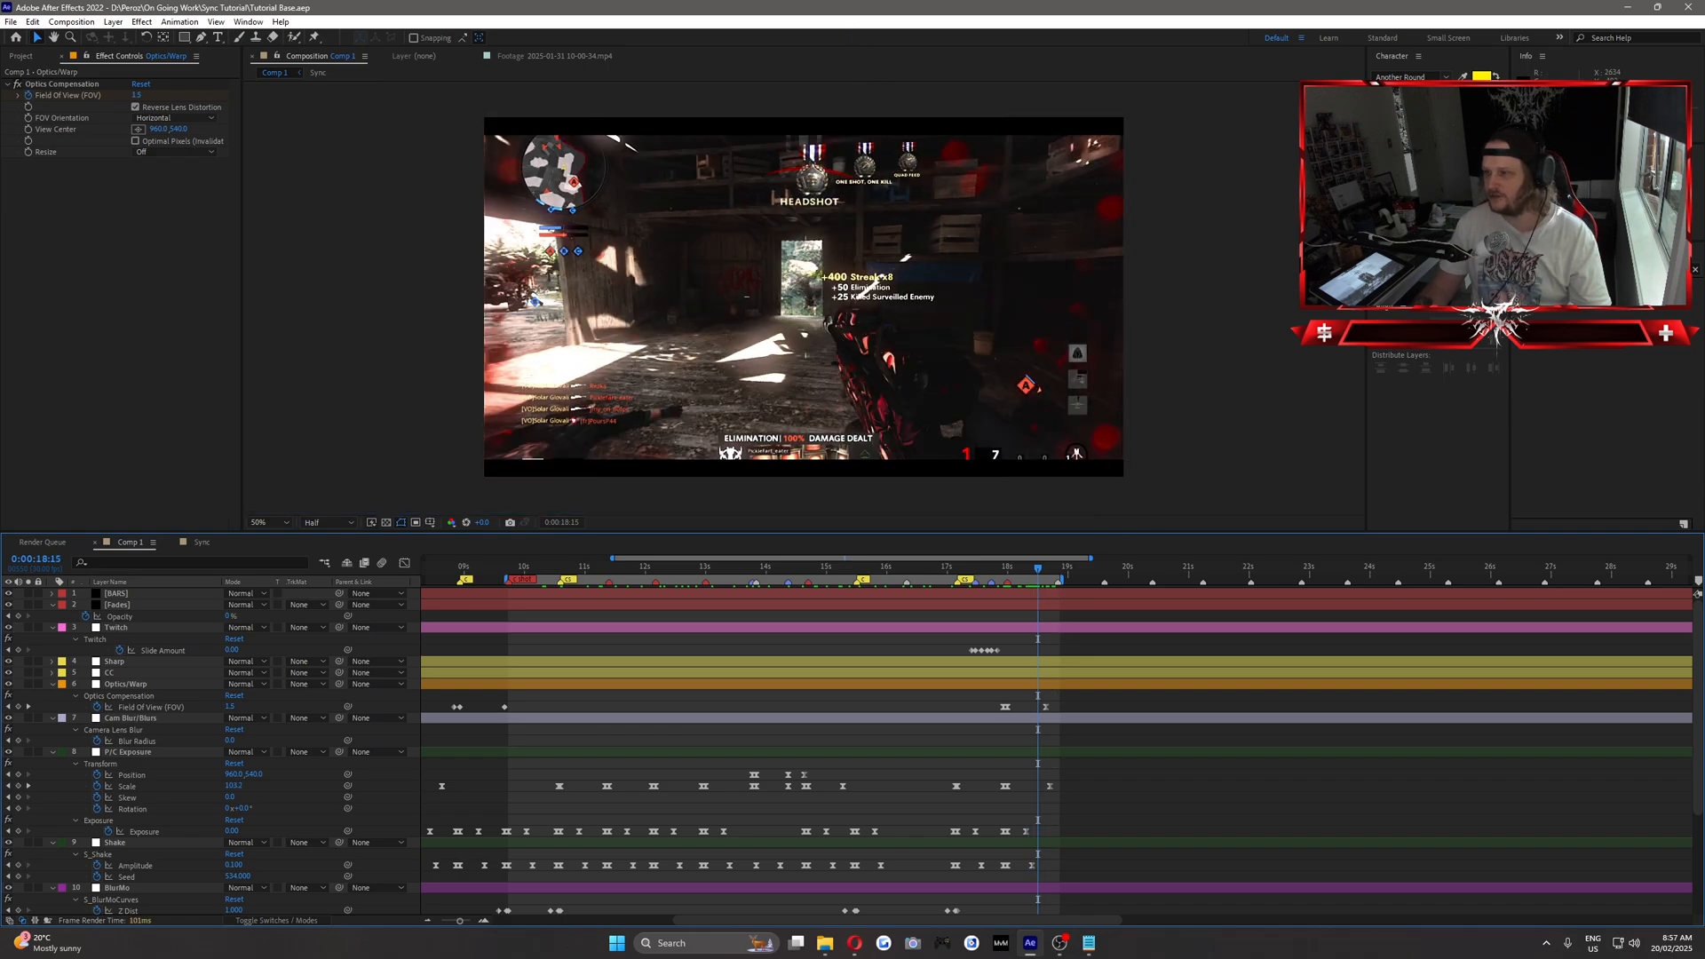
pyautogui.click(1608, 190)
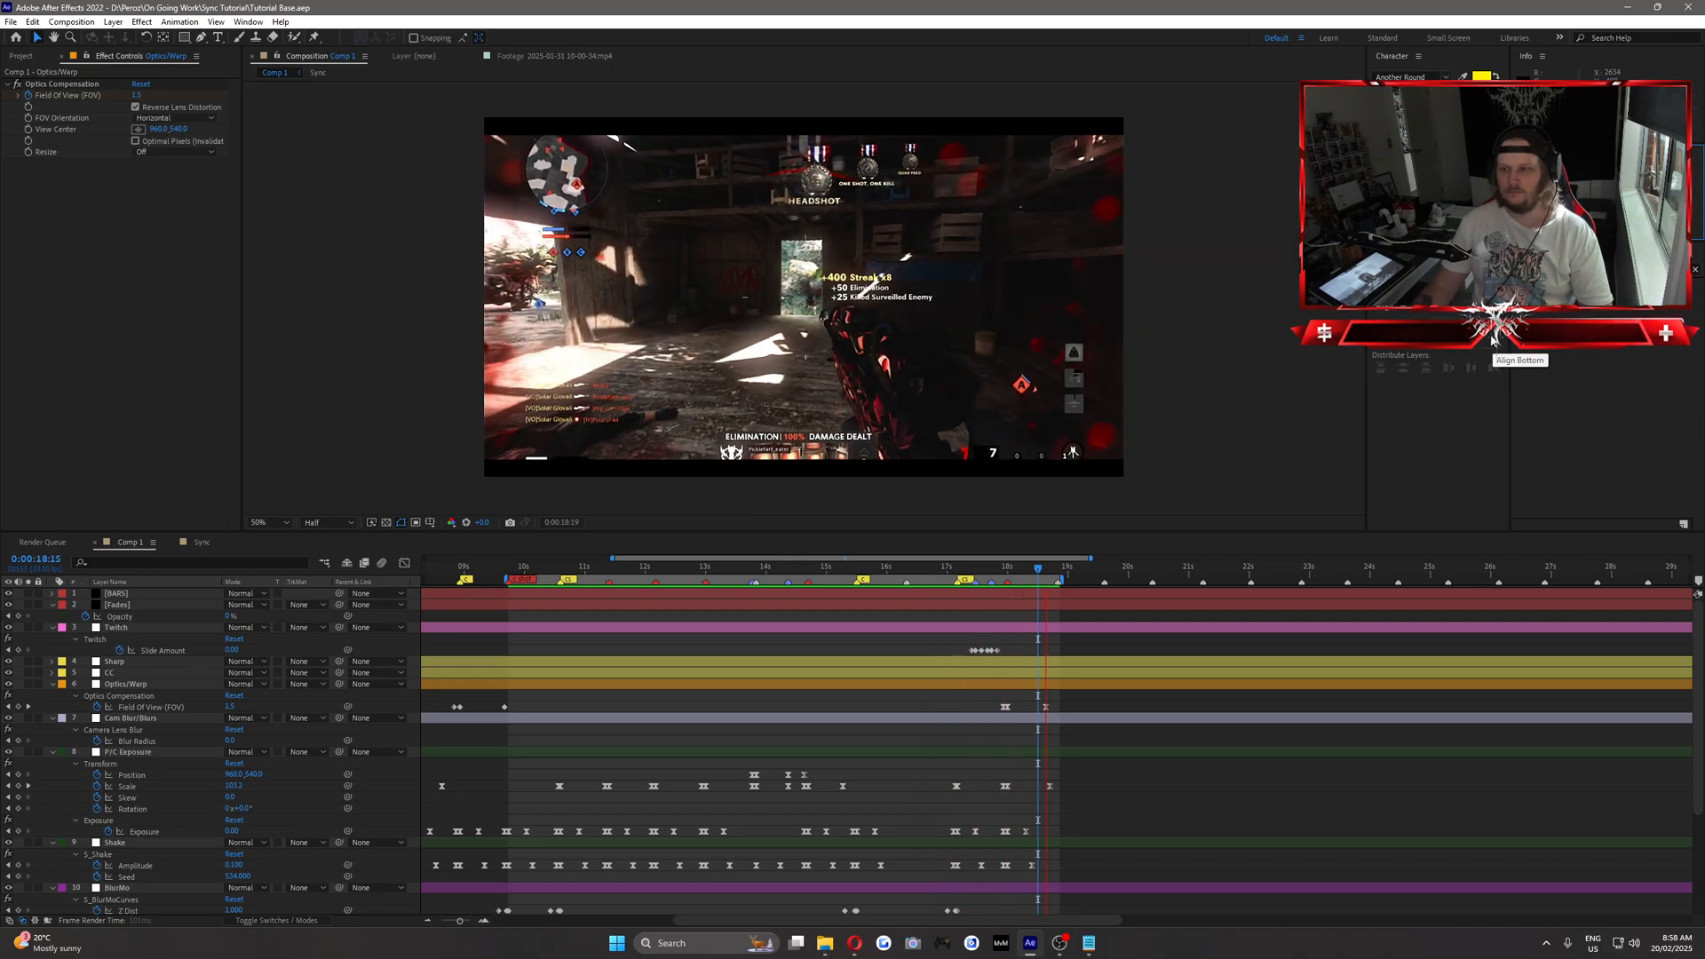
pyautogui.press('space')
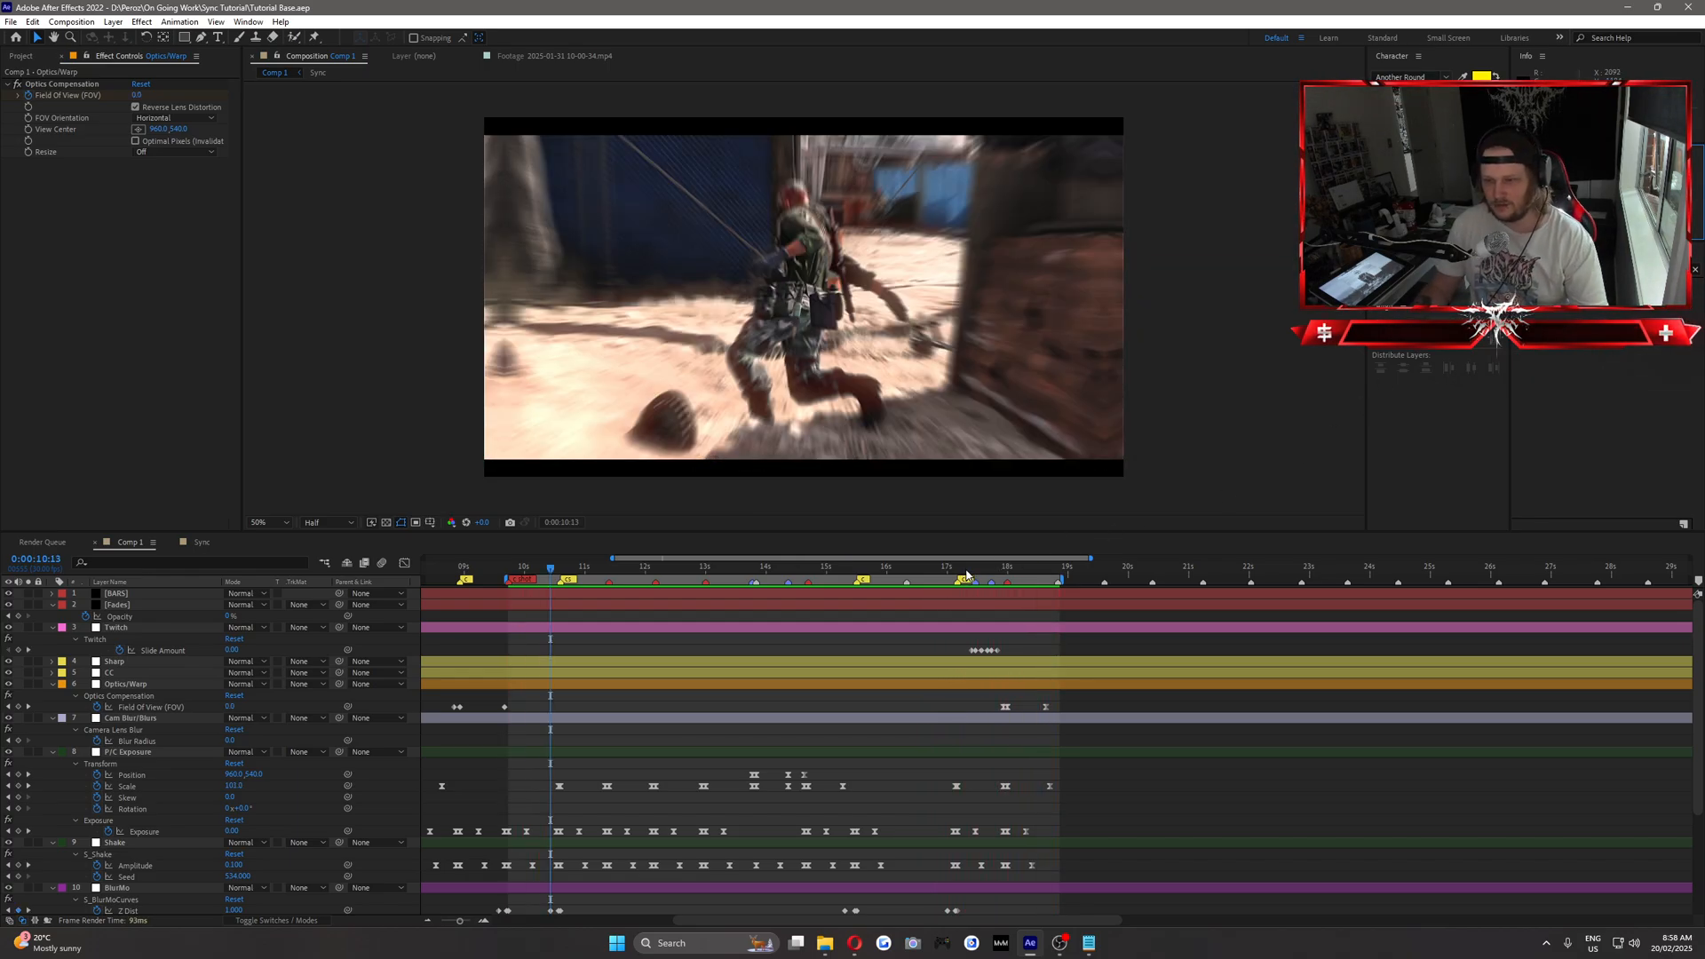
# Move the closing Slide Amount keyframes of both Twitch bursts slightly earlier to shorten the slides.
pyautogui.moveTo(967, 575); pyautogui.dragTo(977, 573)
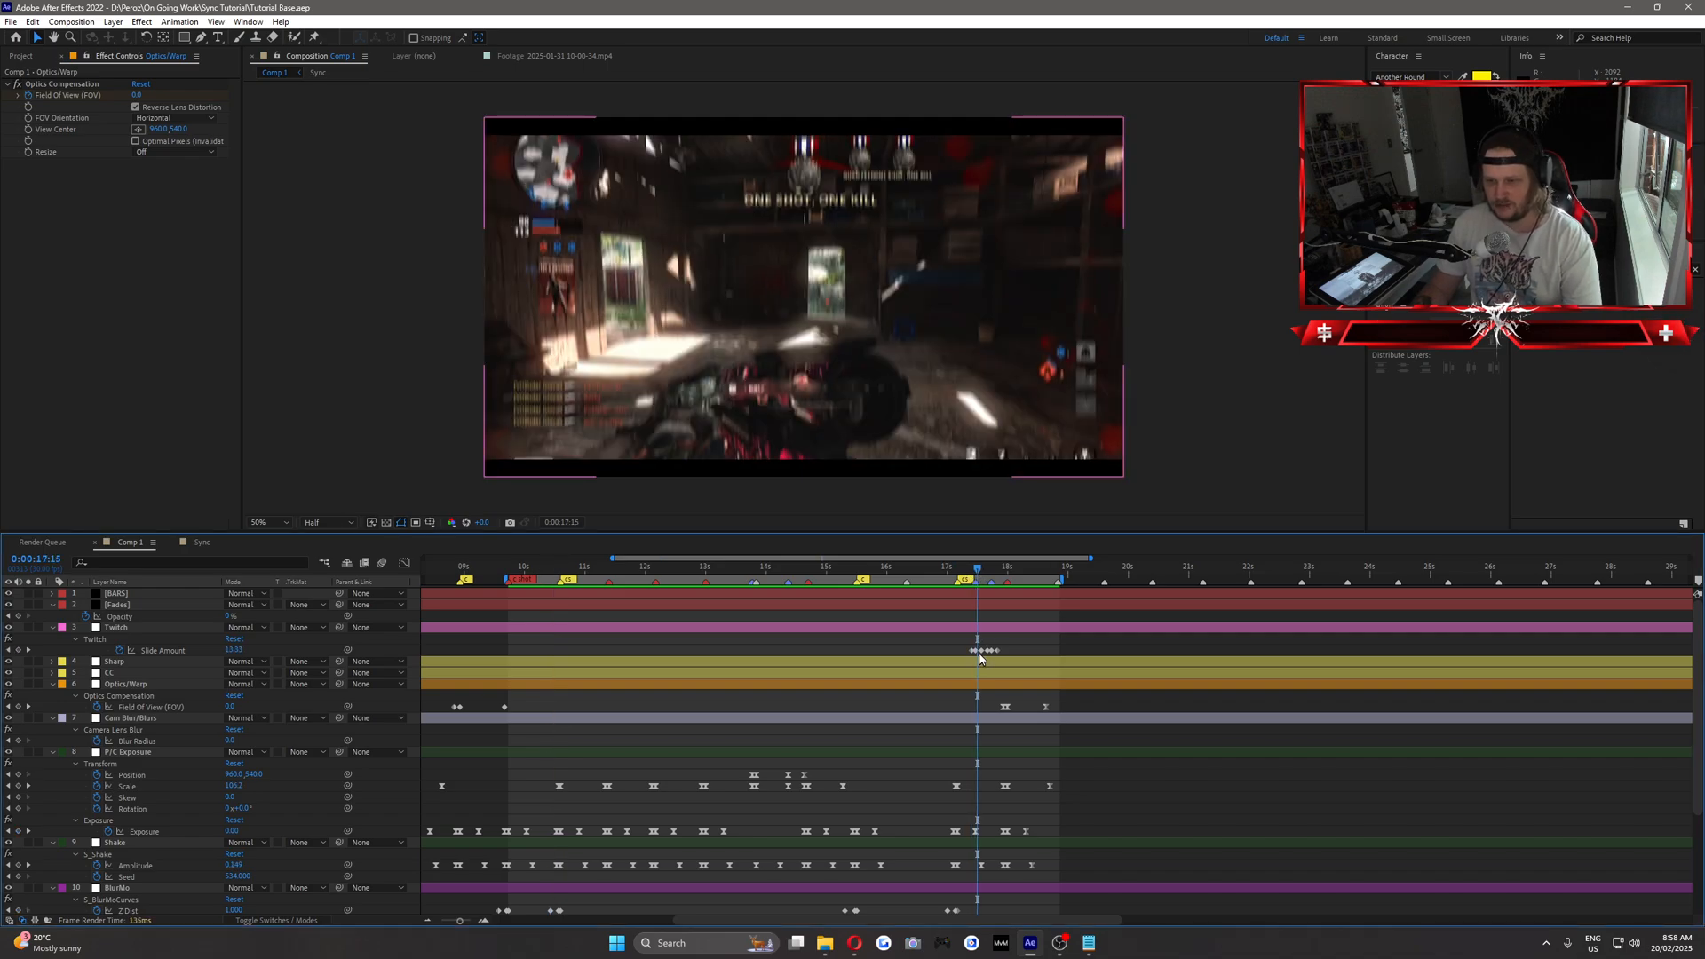
pyautogui.press('pagedown')
pyautogui.moveTo(982, 652); pyautogui.dragTo(979, 652)
pyautogui.press('pagedown')
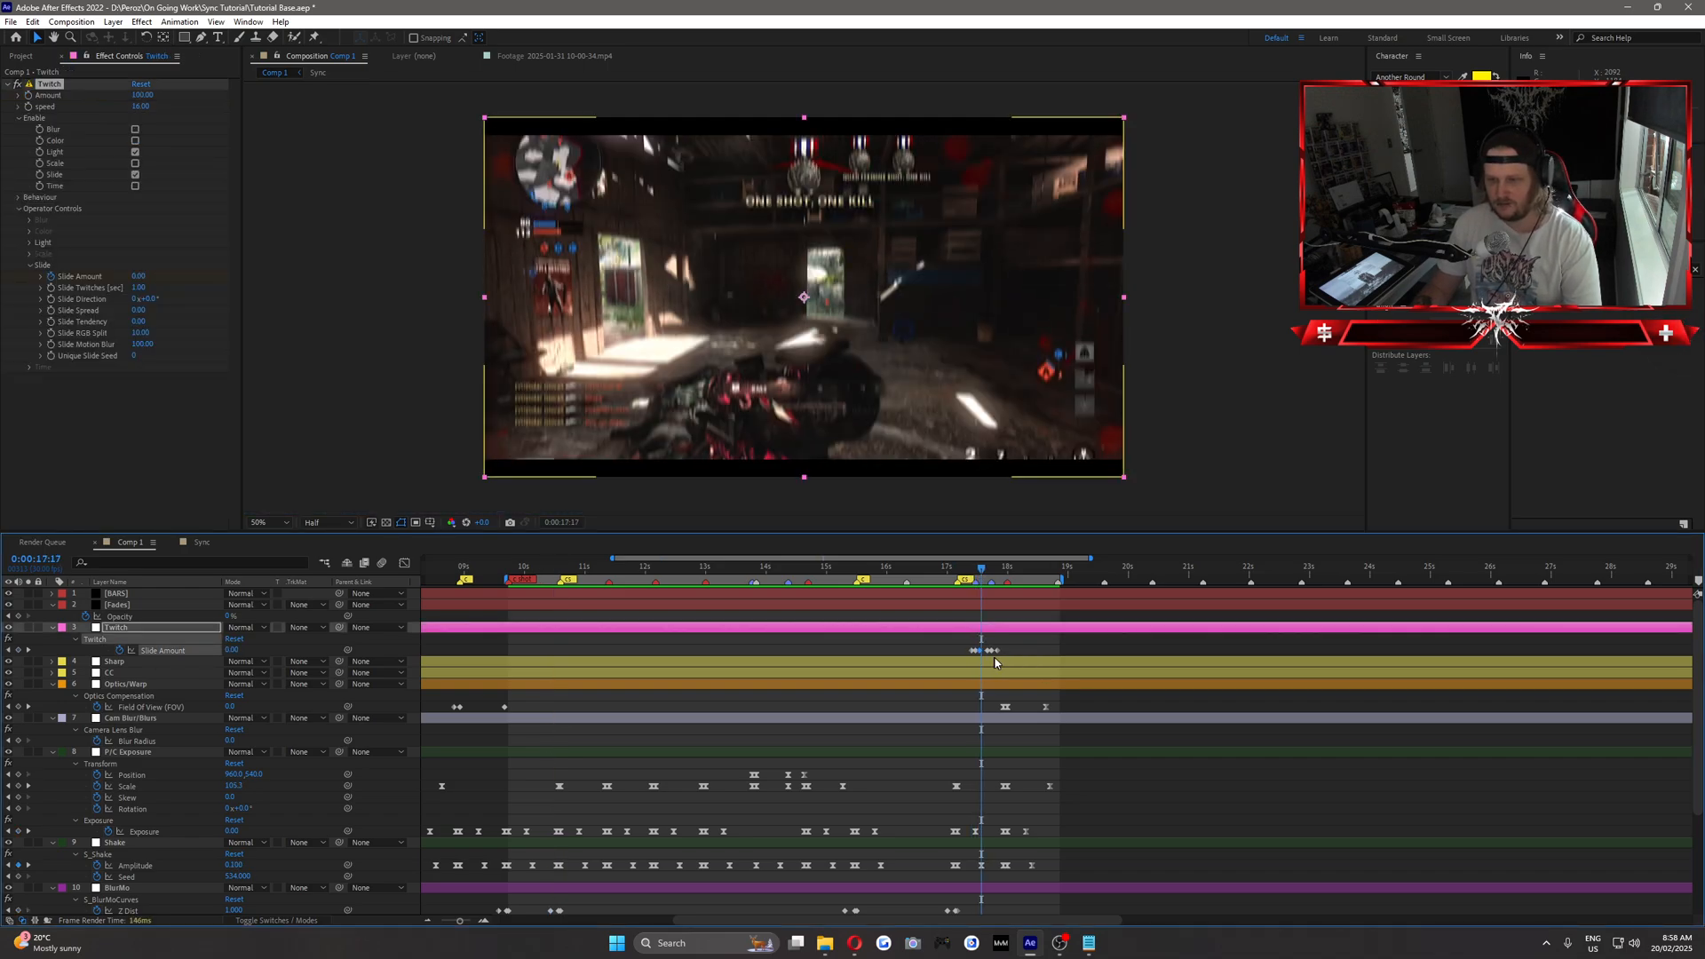
pyautogui.press('pagedown')
pyautogui.press('pagedown')
pyautogui.press('pagedown')
pyautogui.press('pagedown')
pyautogui.press('pagedown')
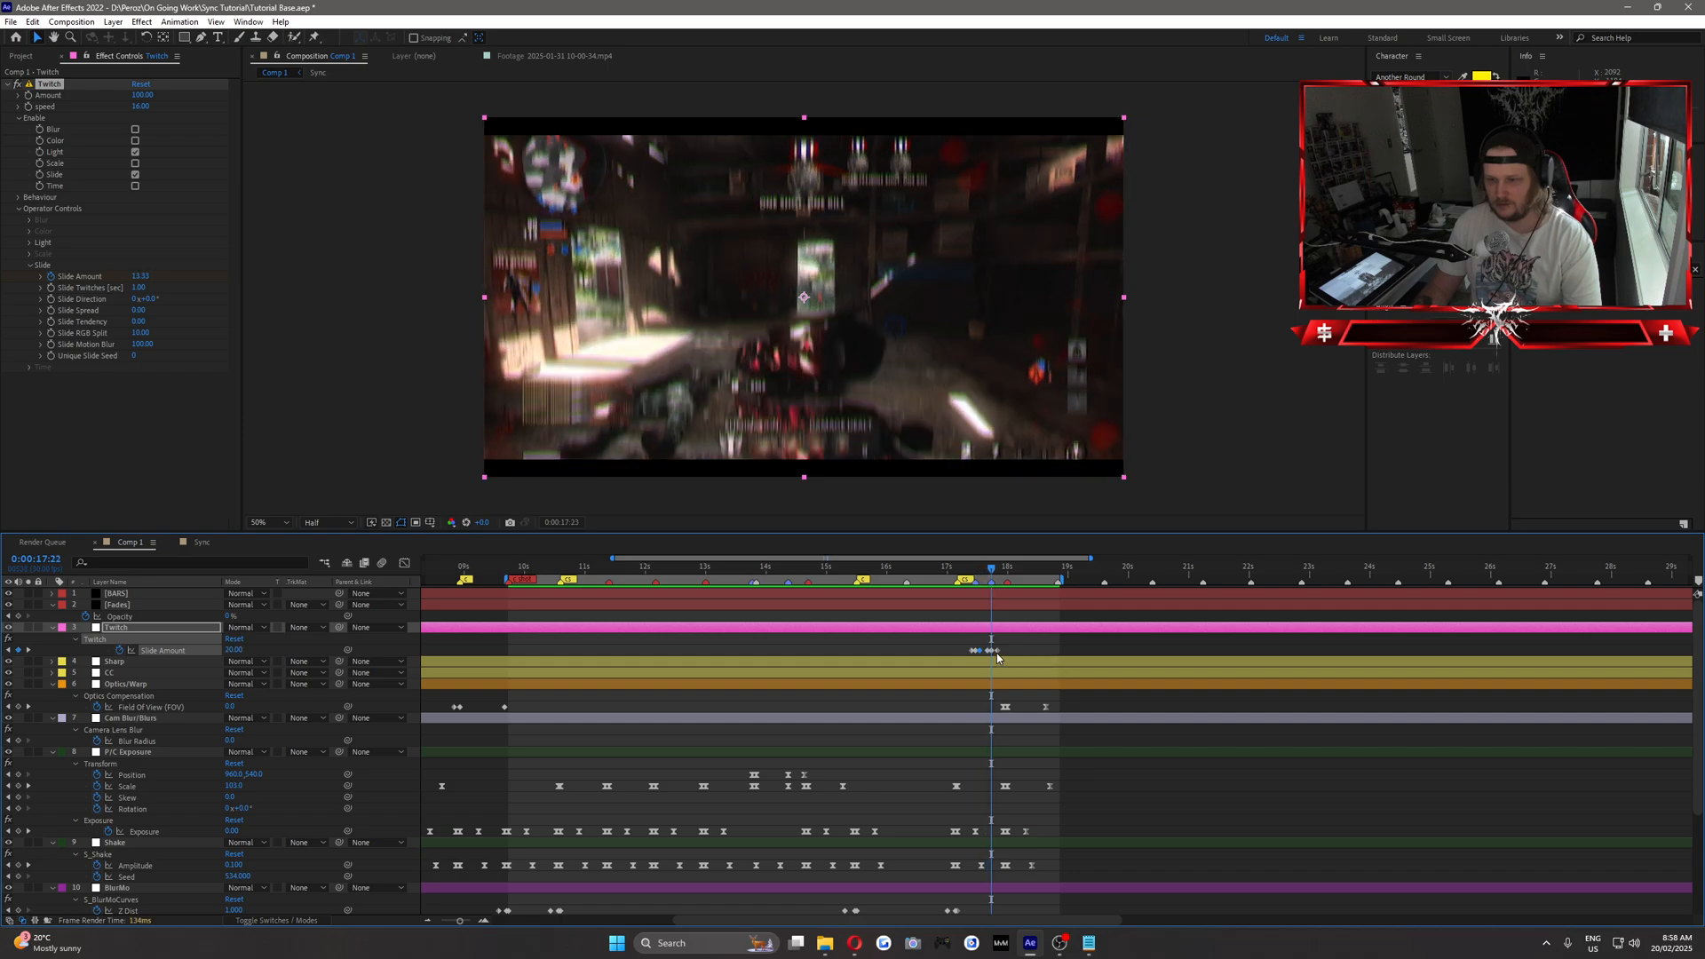
# Preview the edit from 0:00:16:10, and set the work area to start at 0:00:13:12.
pyautogui.click(966, 573)
pyautogui.moveTo(967, 573); pyautogui.dragTo(907, 595)
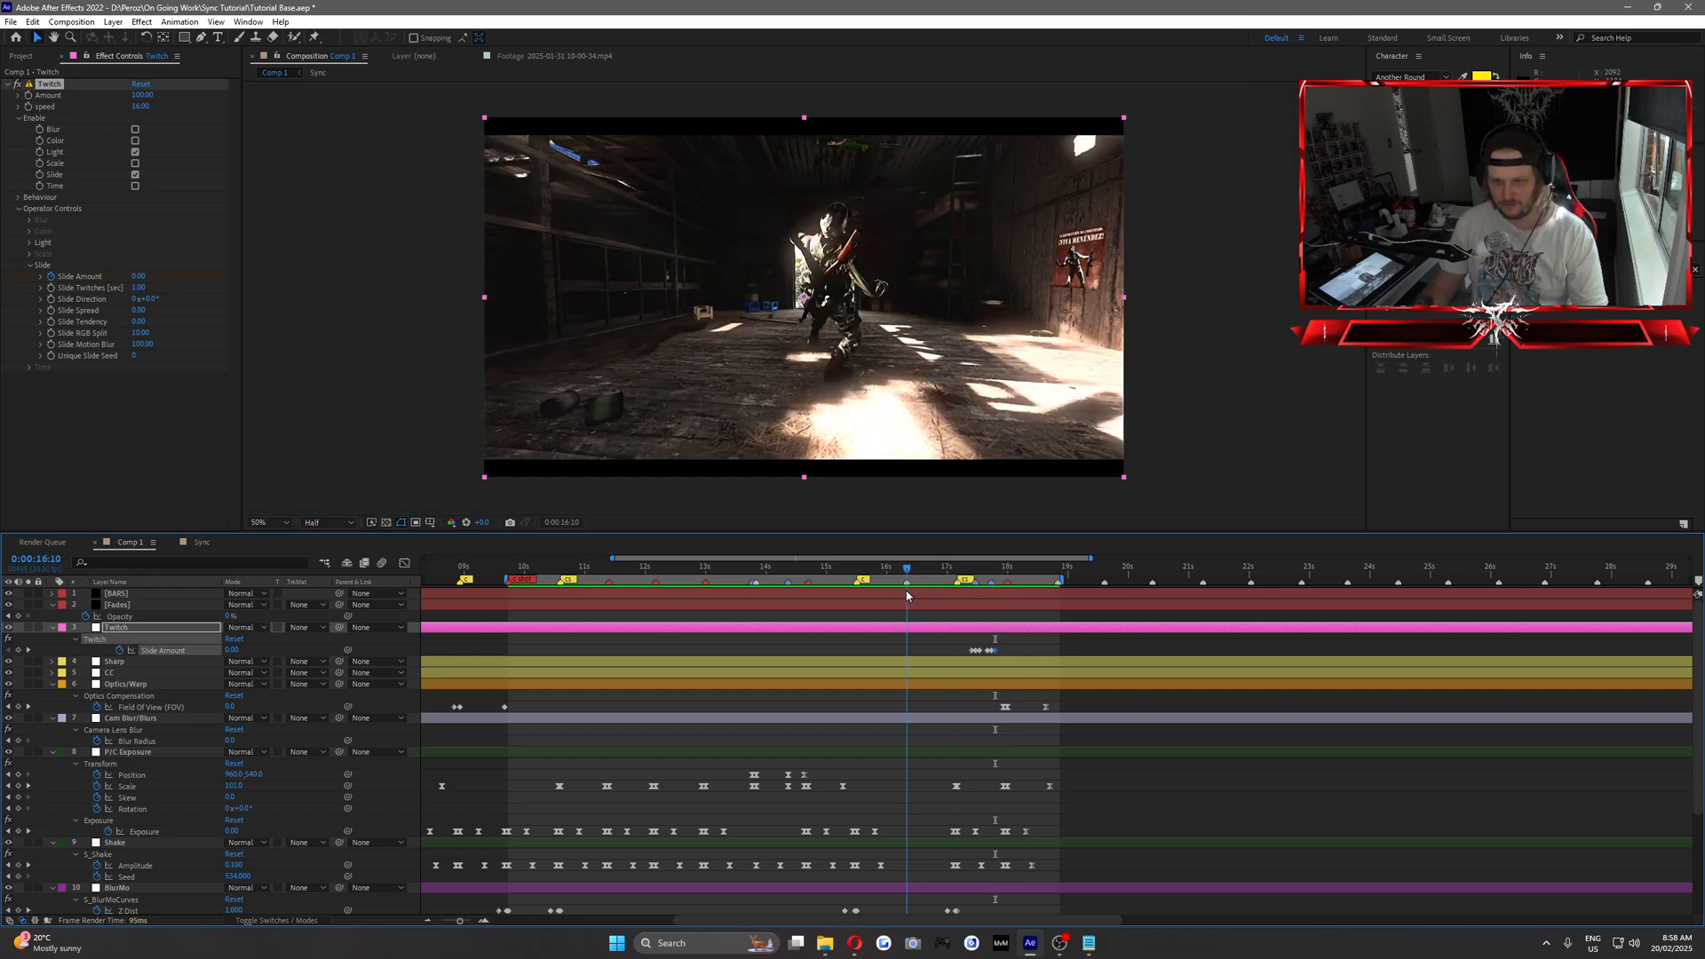
pyautogui.press('space')
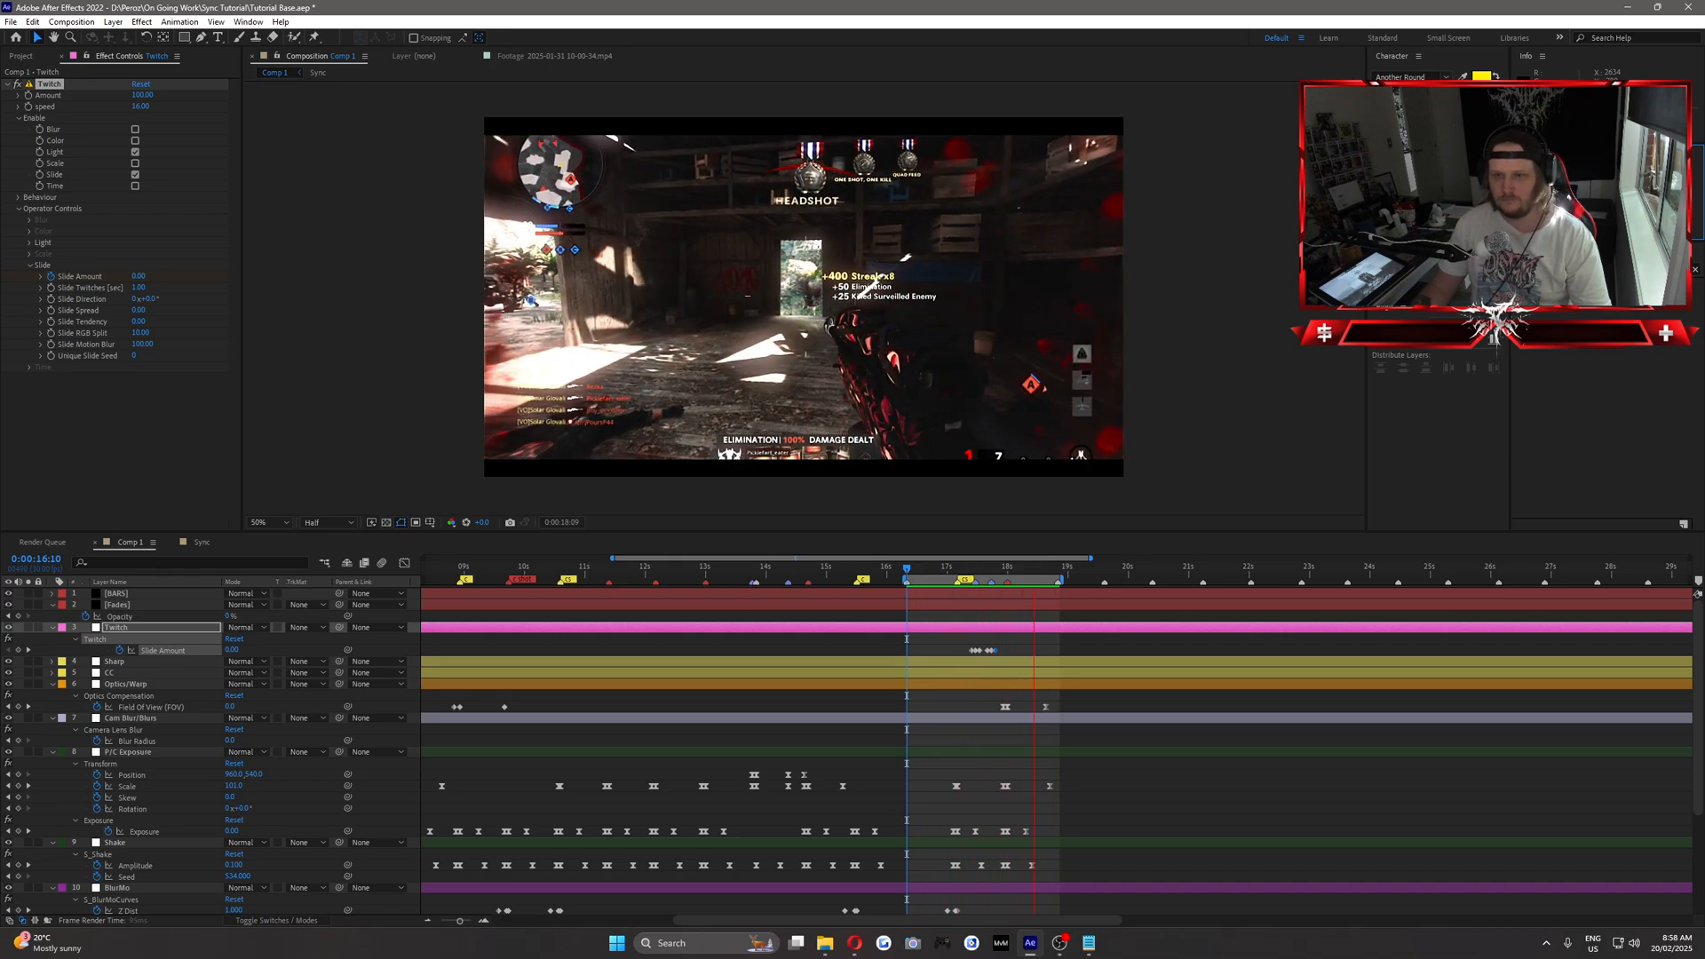
pyautogui.press('space')
pyautogui.moveTo(954, 569); pyautogui.dragTo(1018, 584)
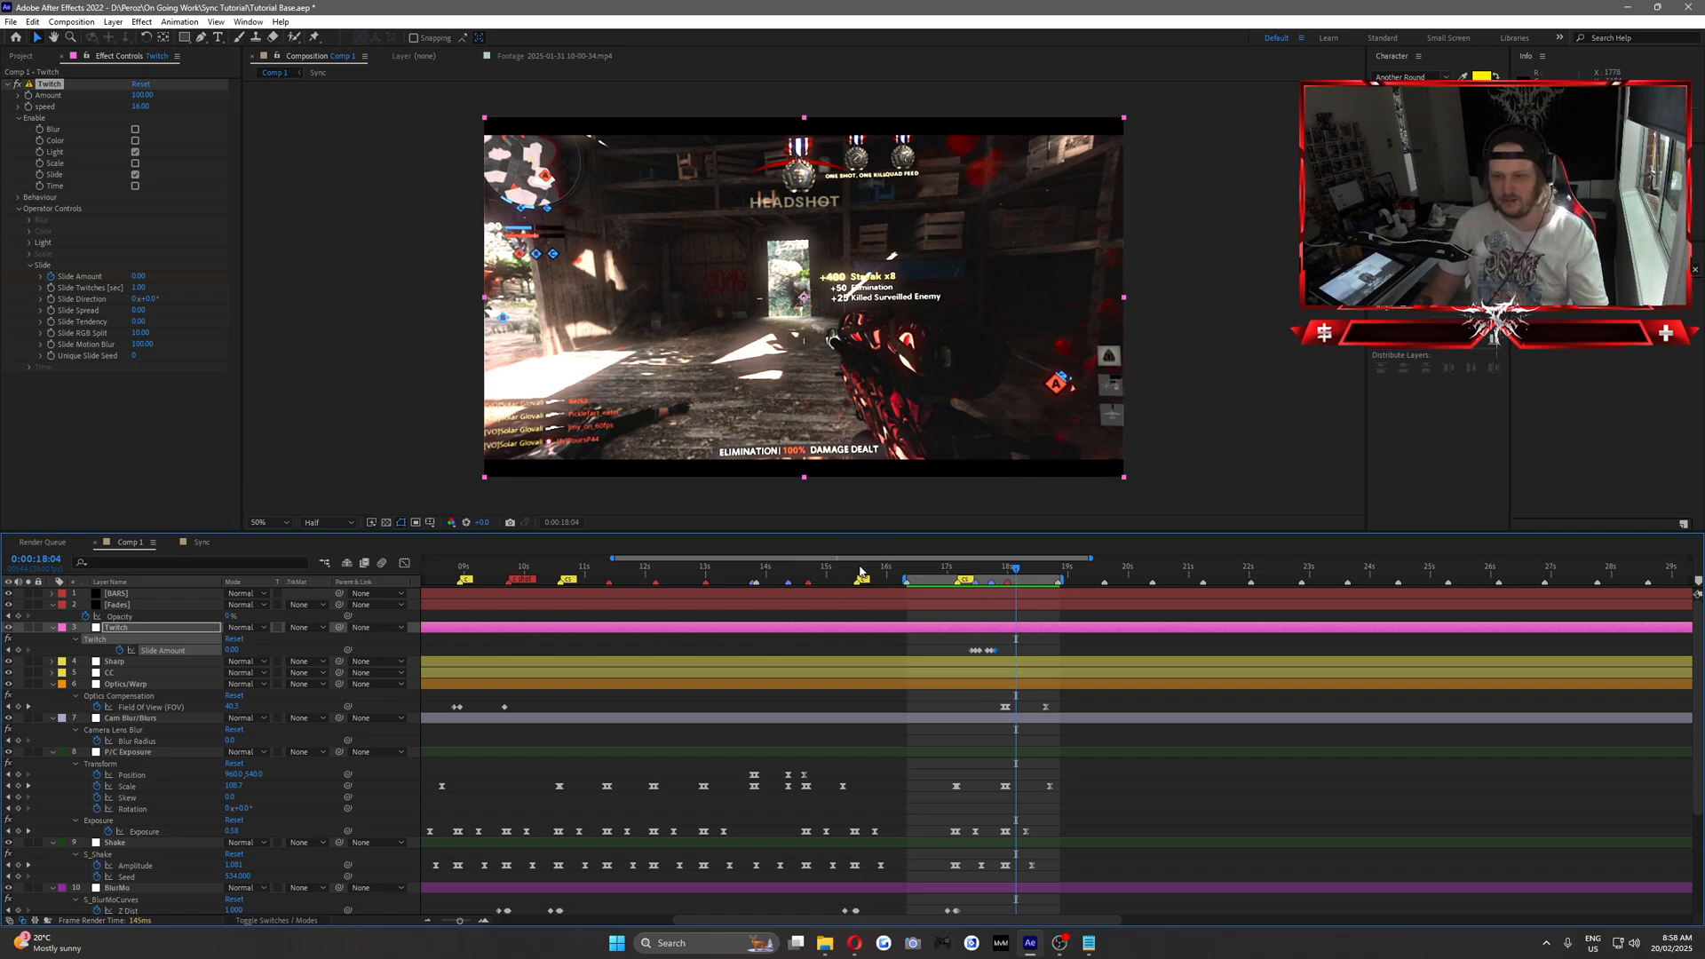
pyautogui.moveTo(854, 573); pyautogui.dragTo(731, 583)
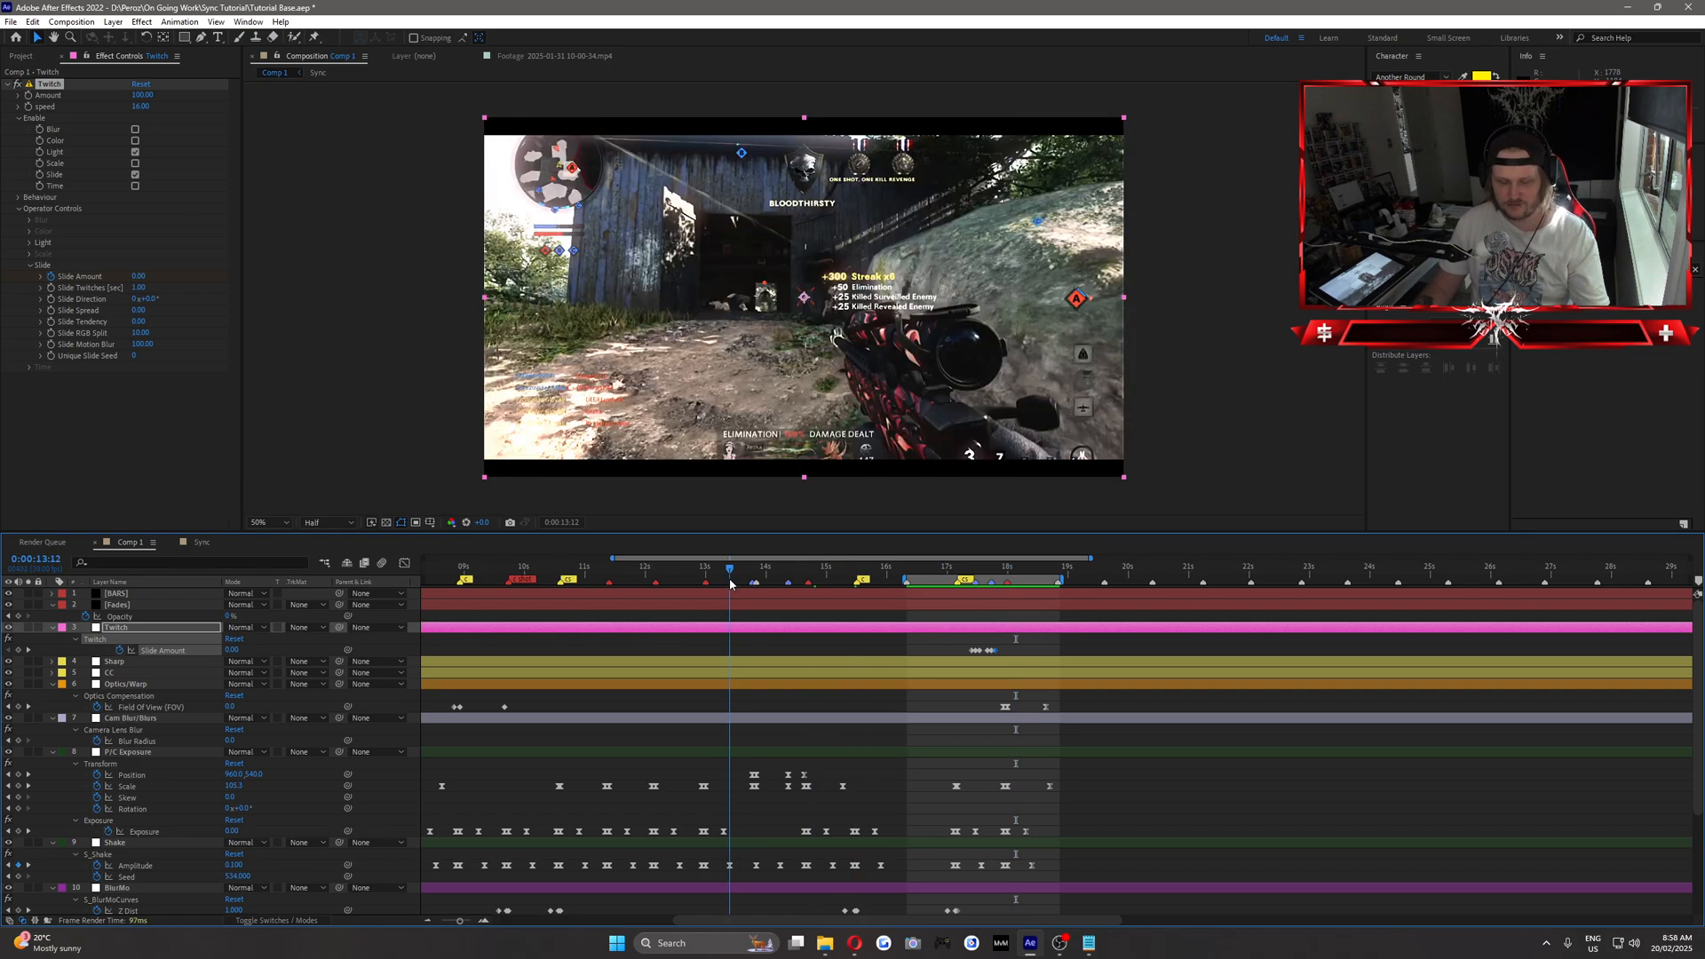
# Go to 0:00:17:09, and add an adjustment layer named Glitch above the Twitch layer.
pyautogui.click(966, 573)
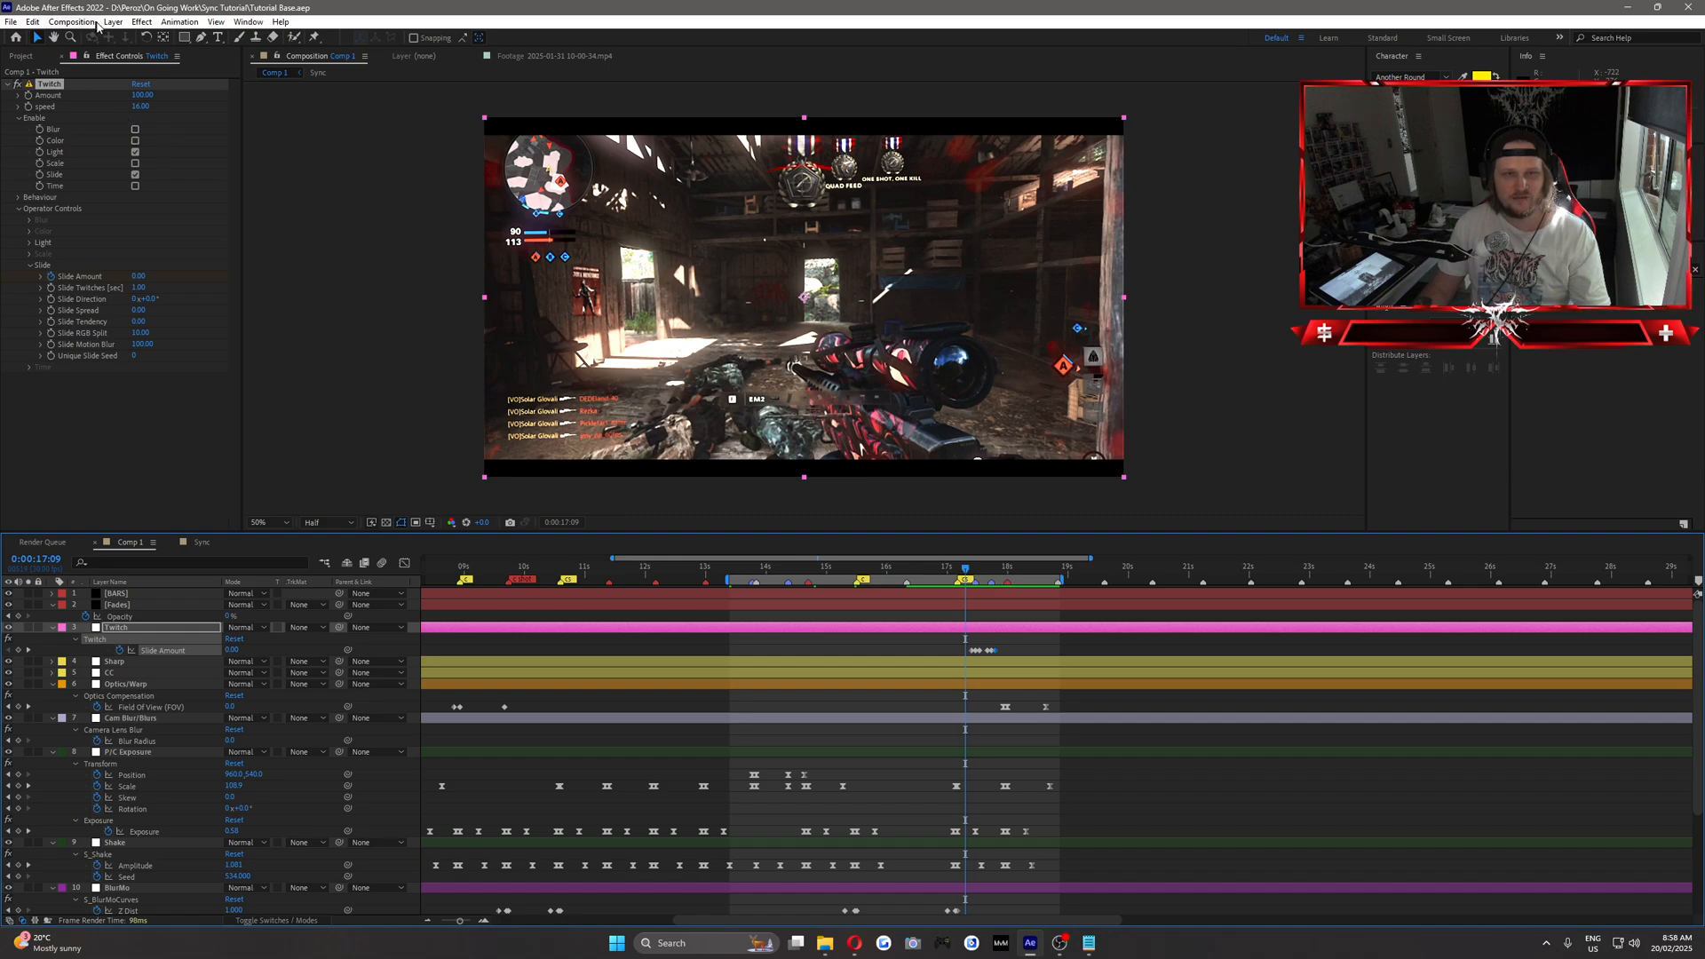
pyautogui.click(113, 23)
pyautogui.moveTo(133, 37)
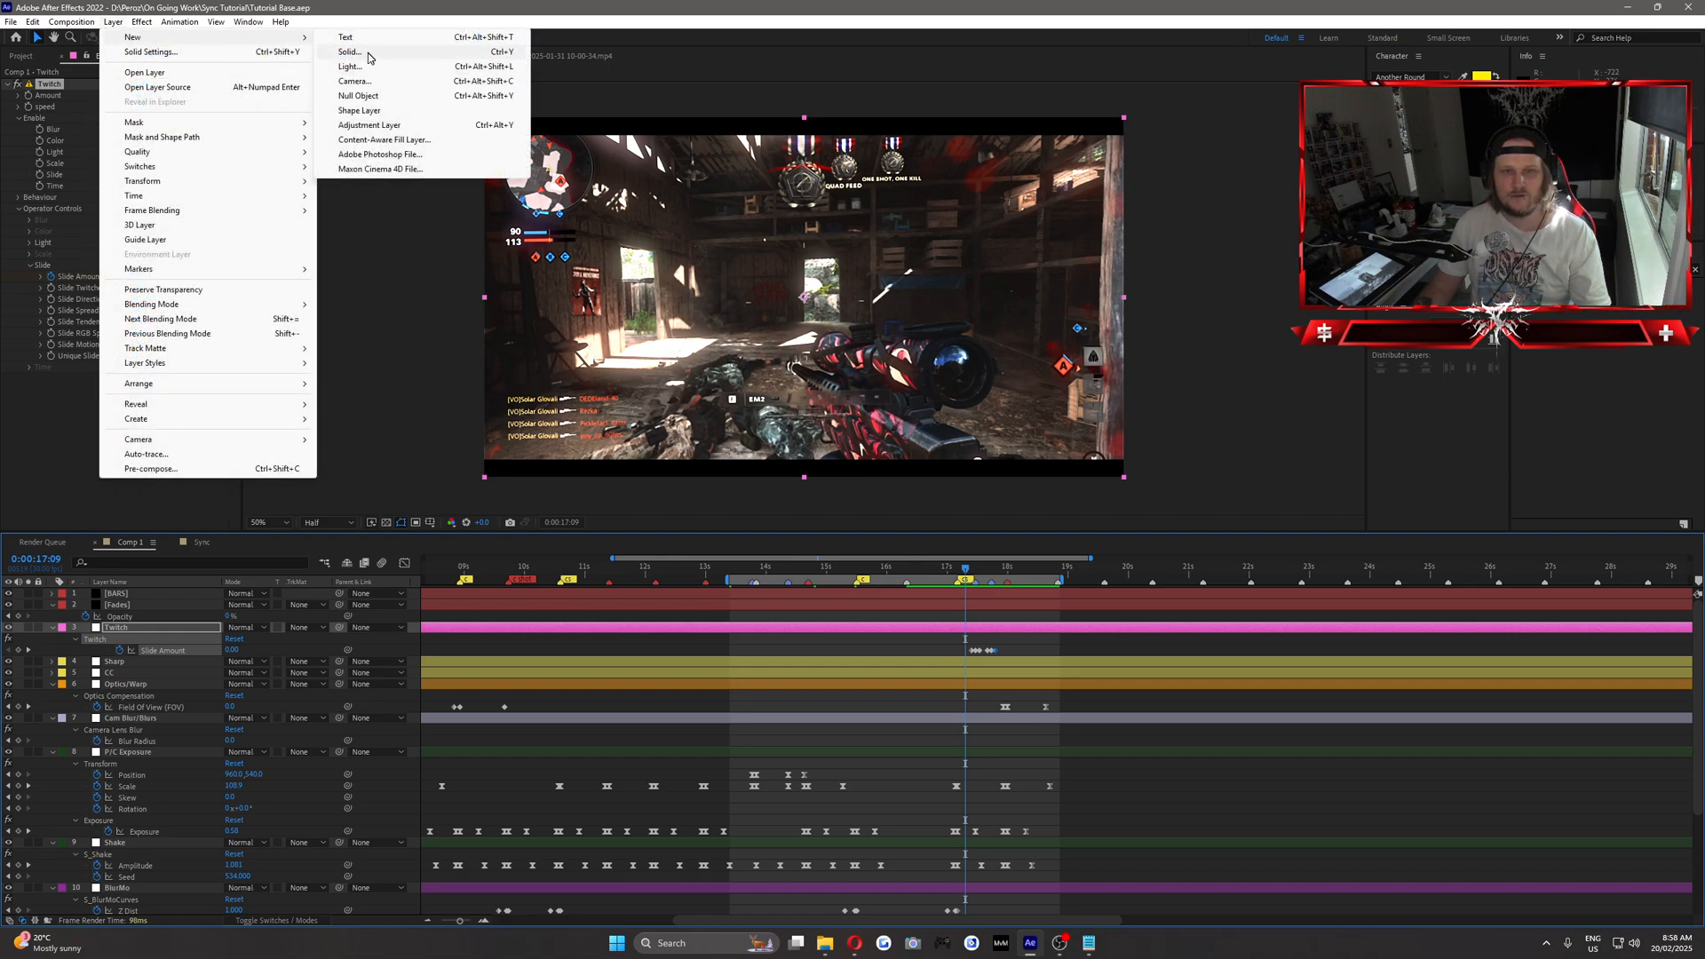
pyautogui.click(369, 125)
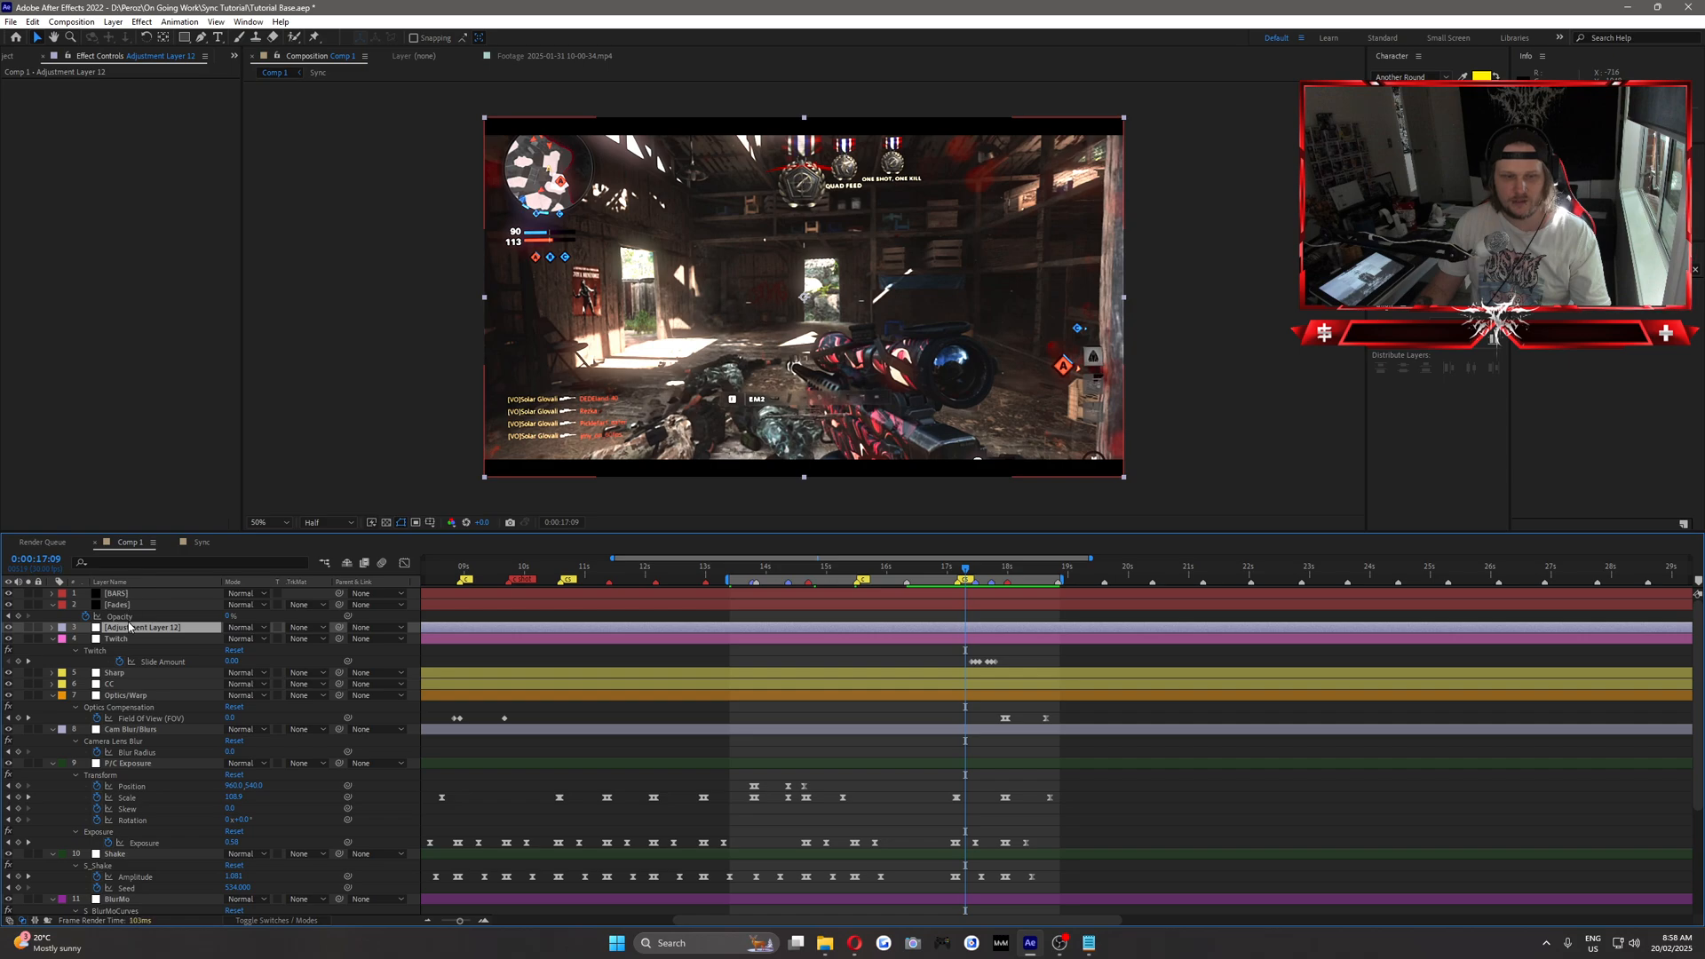
pyautogui.rightClick(130, 627)
pyautogui.click(151, 605)
pyautogui.write('G')
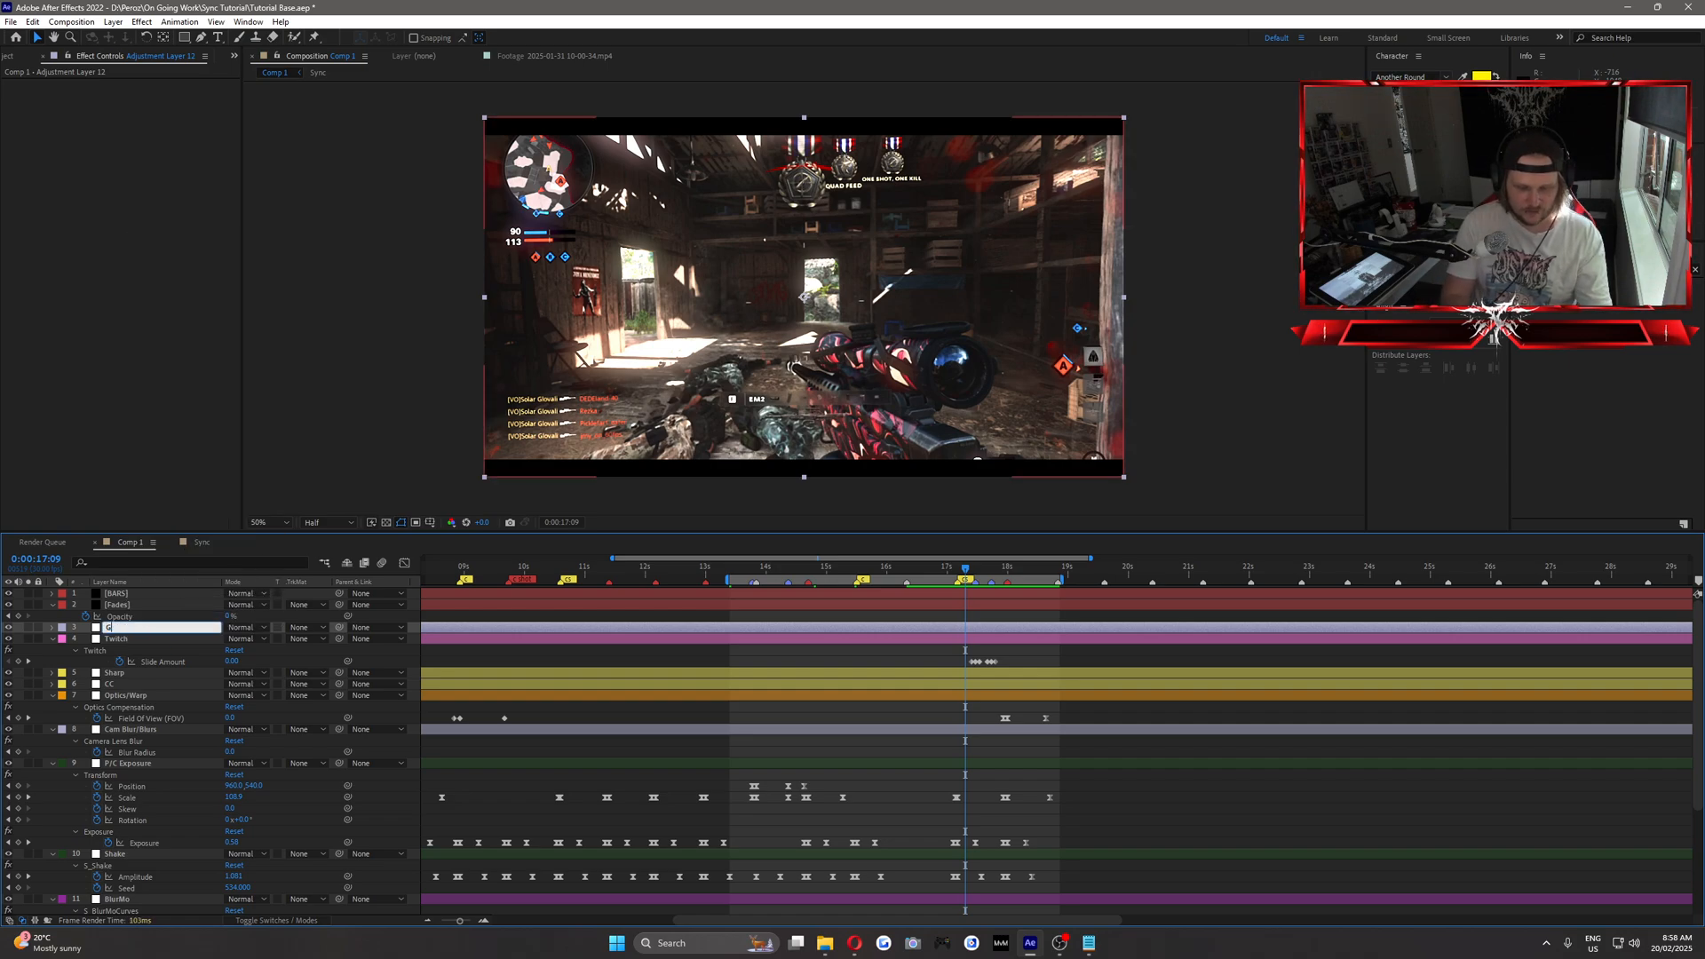
pyautogui.write('litch')
pyautogui.press('Return')
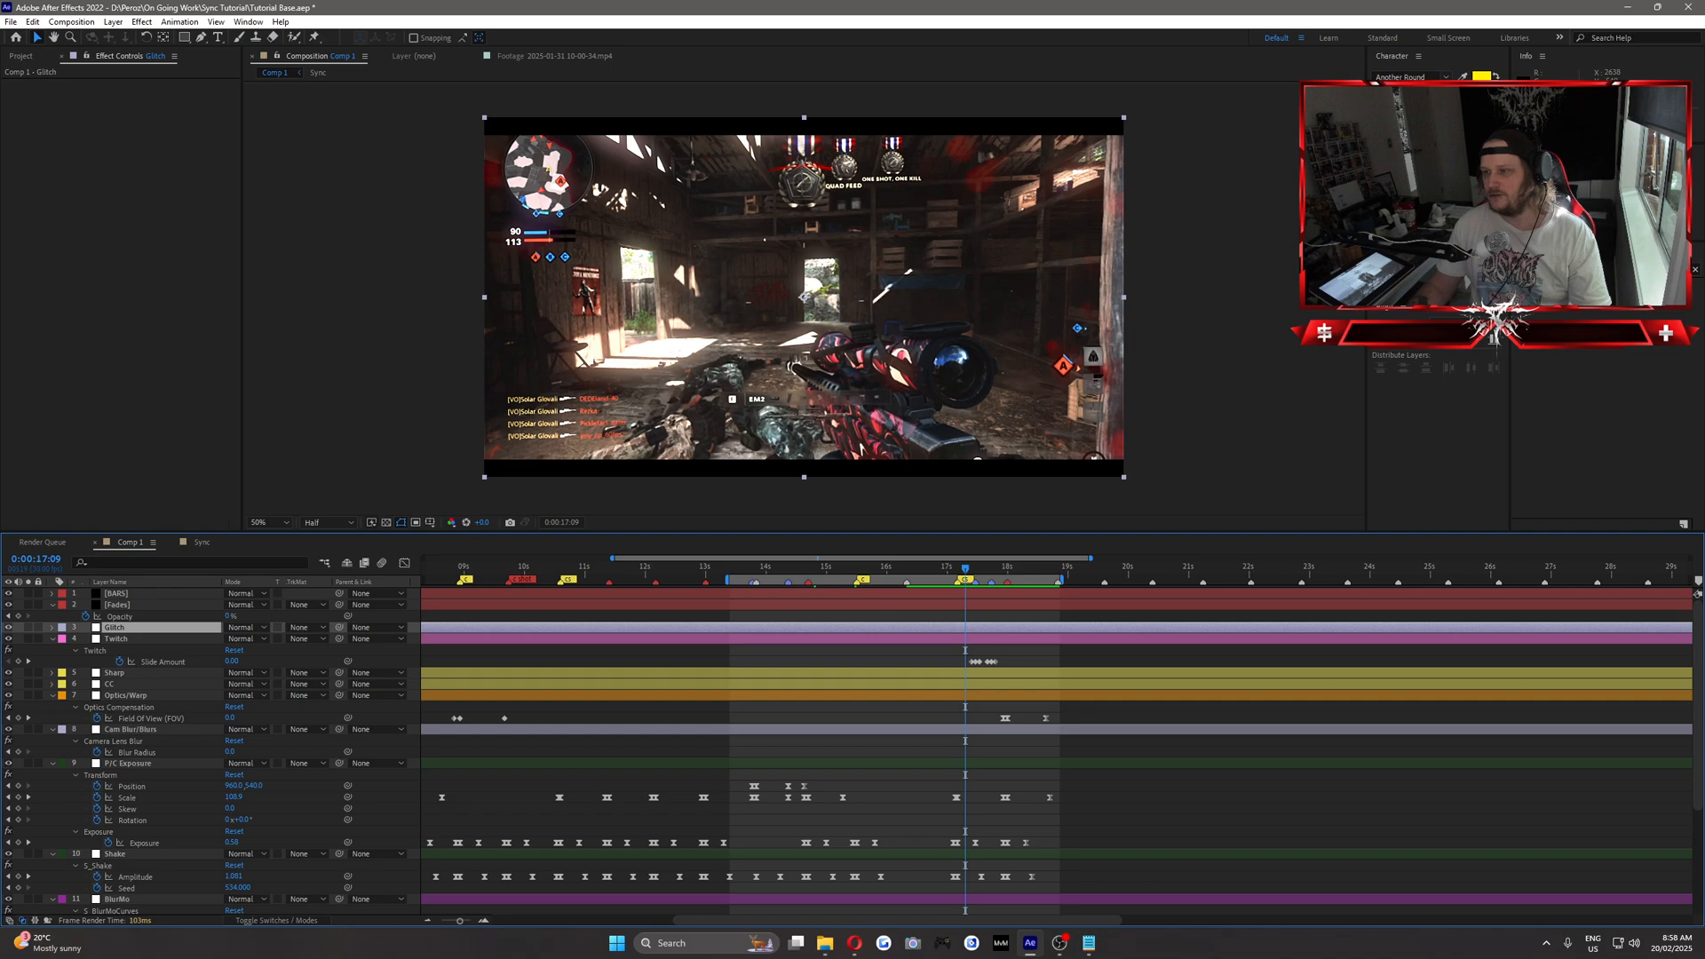
# Apply the BCC Cross Glitch effect to the Glitch layer and set its Glitch Intensity to 20.
pyautogui.click(1599, 269)
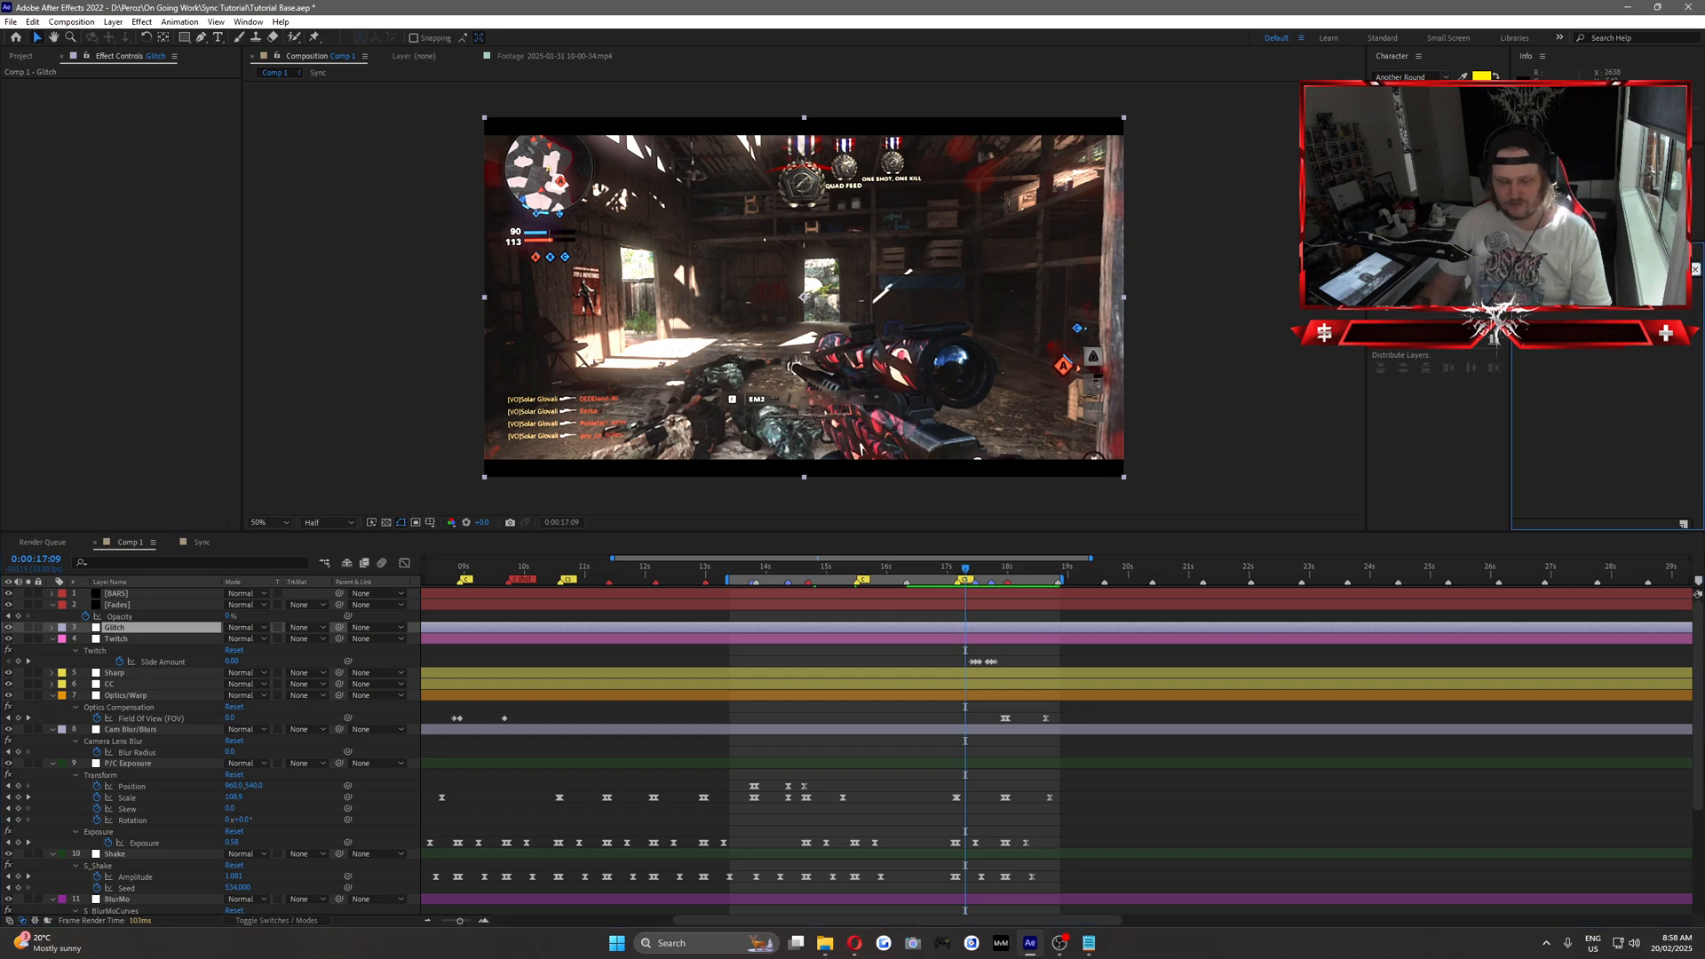
pyautogui.write('melt')
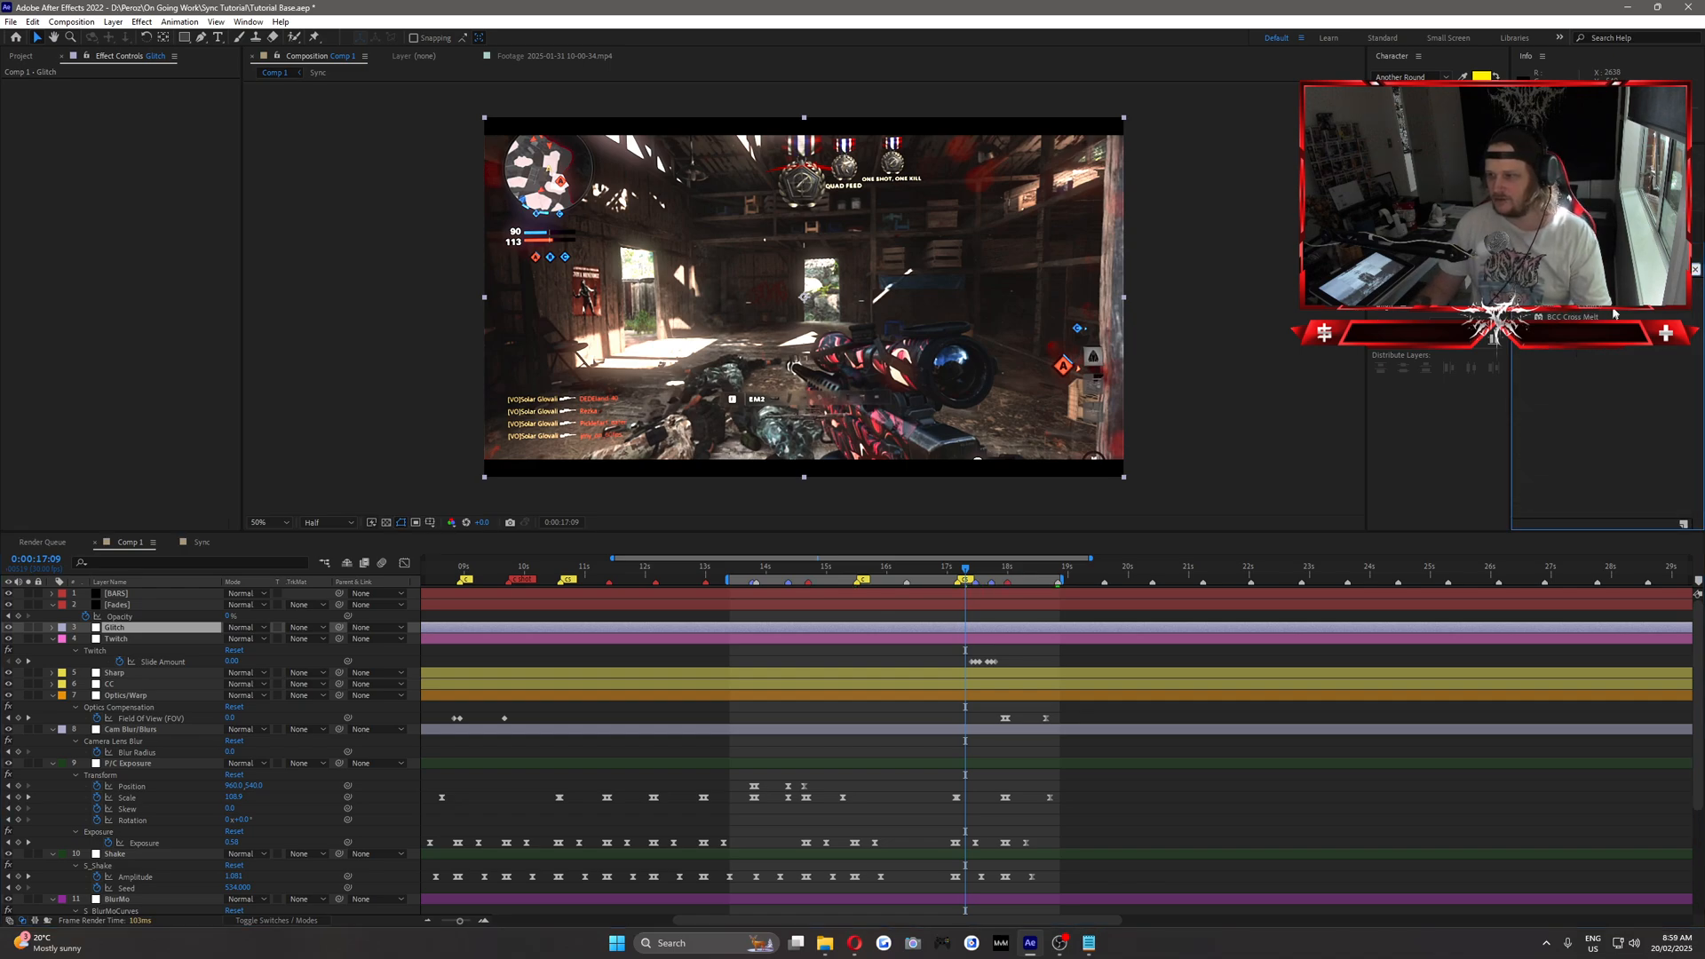
pyautogui.moveTo(1055, 565); pyautogui.dragTo(1260, 681)
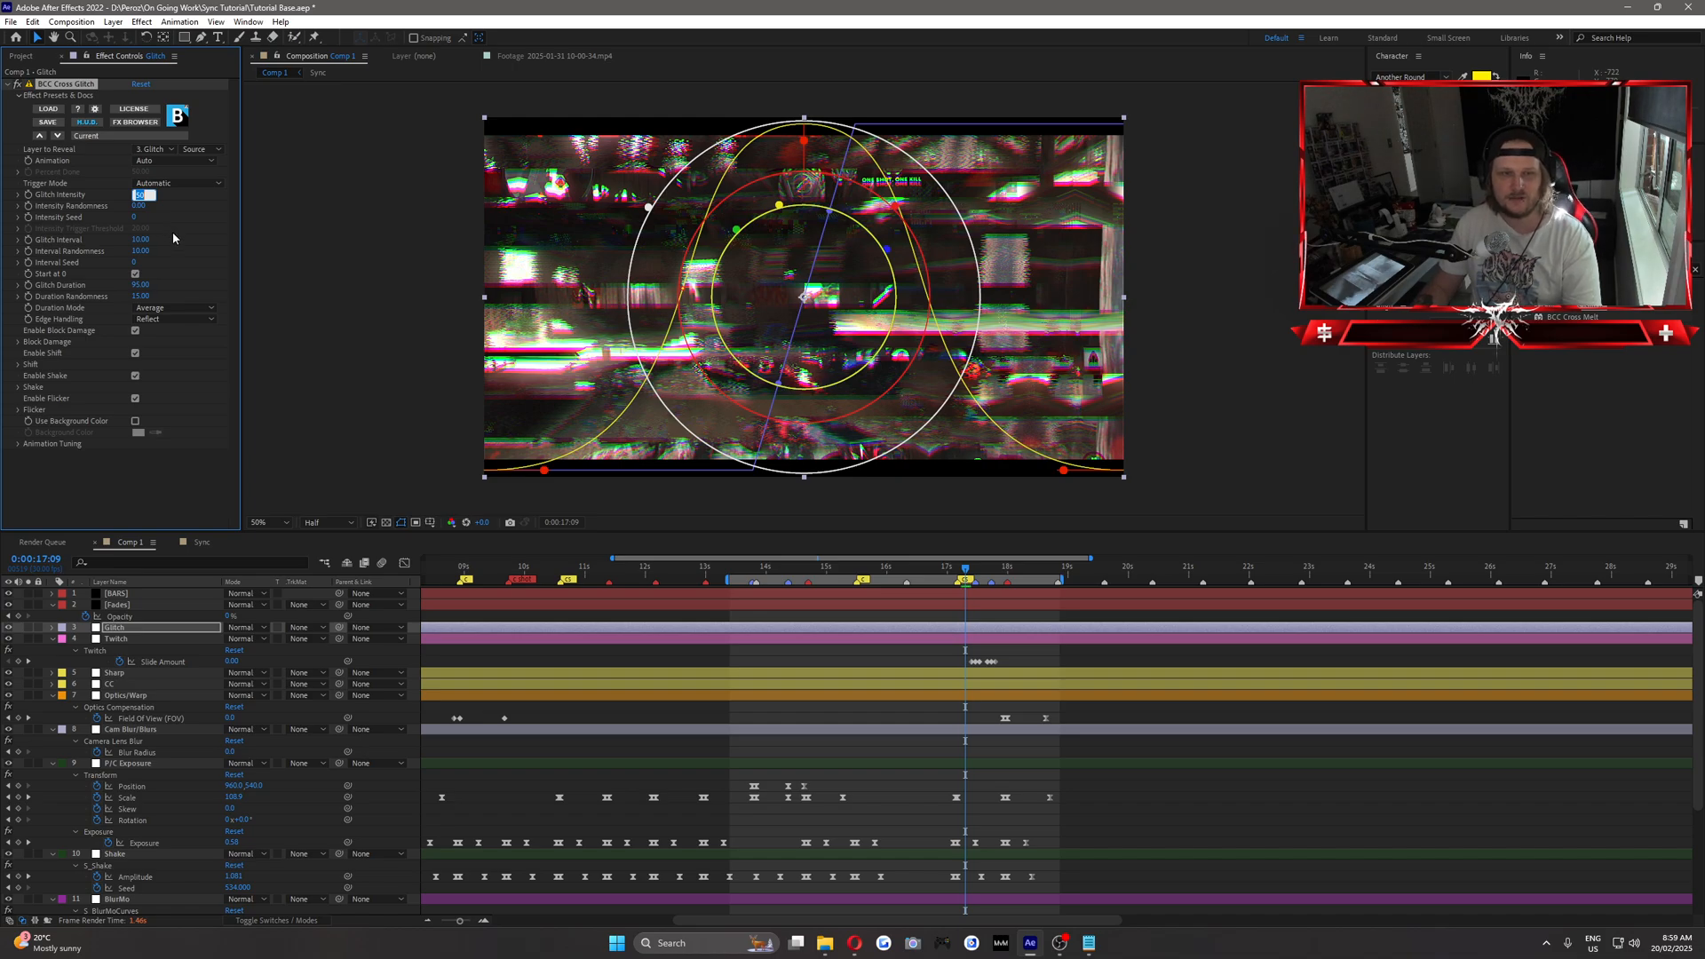
pyautogui.write('20')
pyautogui.press('Return')
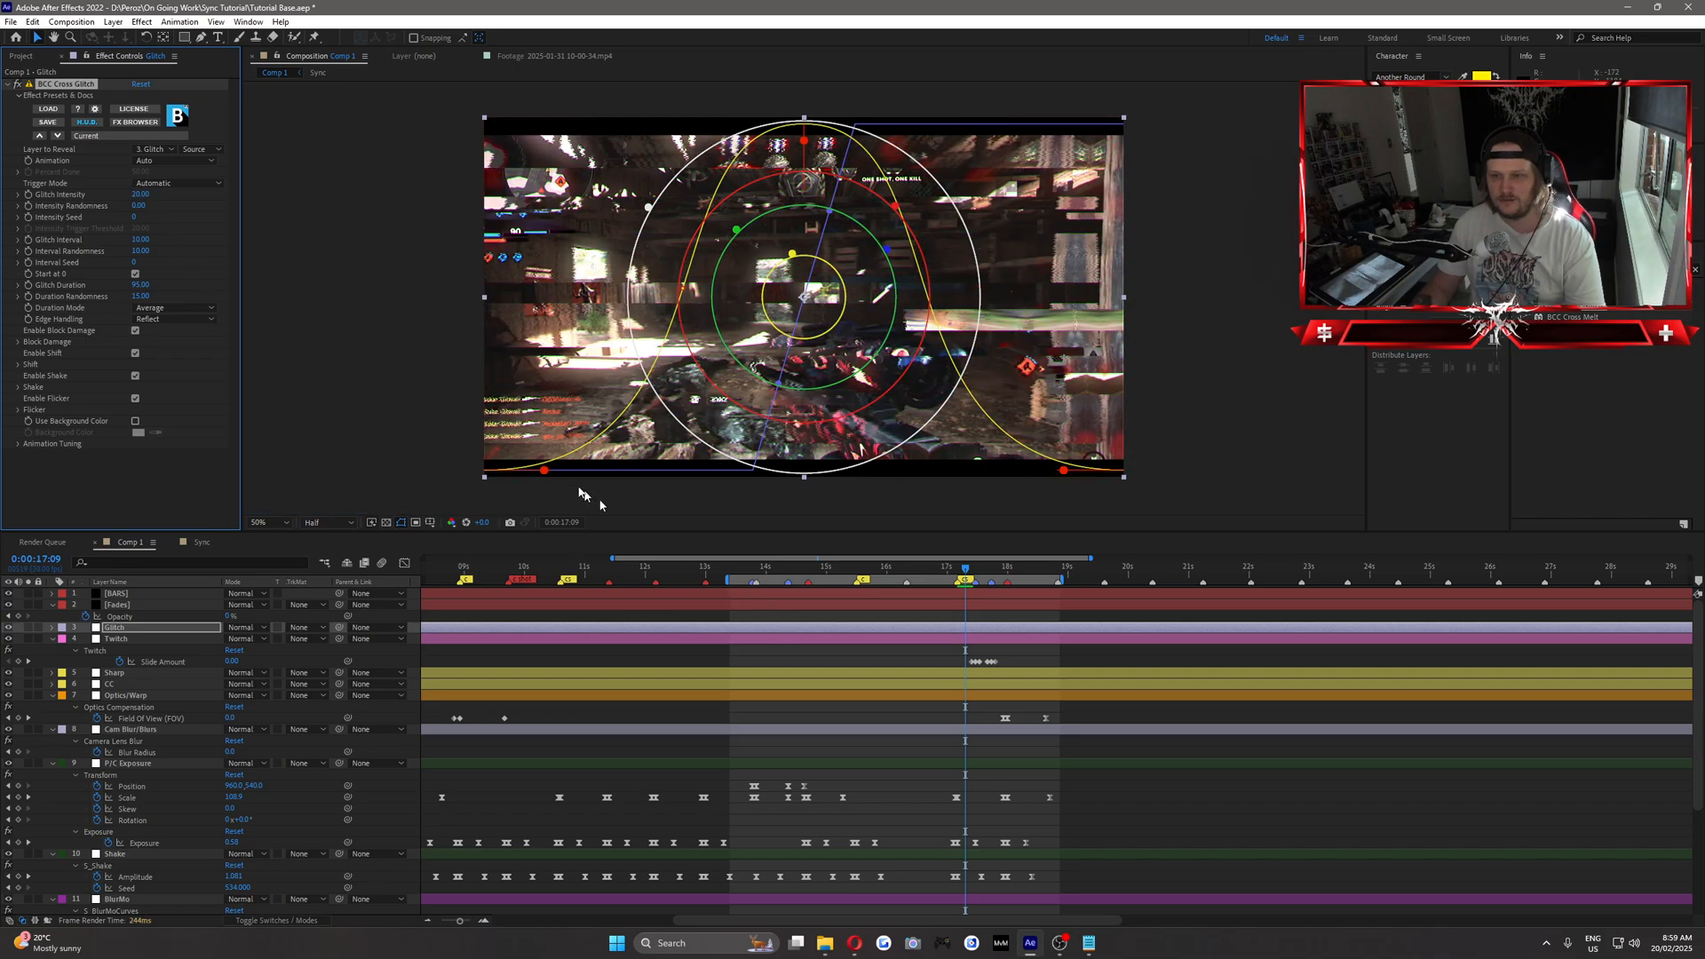
# Set the Glitch Intensity to 10, and trim the start of the Glitch layer to 0:00:17:12.
pyautogui.click(144, 195)
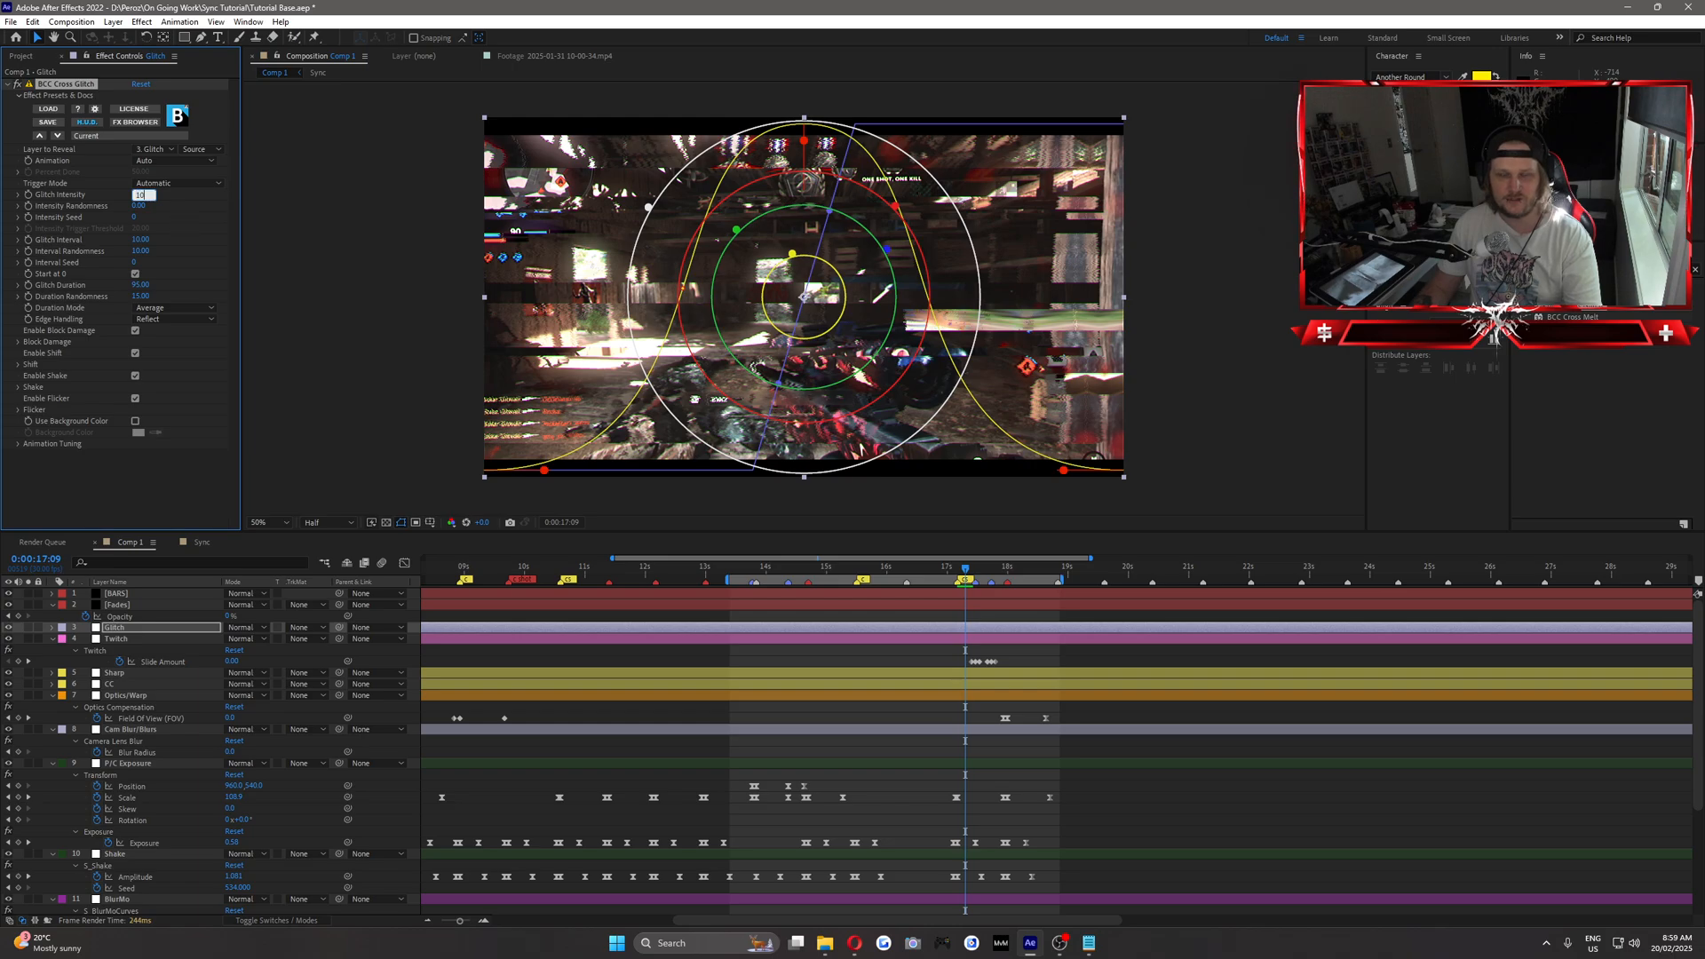
pyautogui.press('Return')
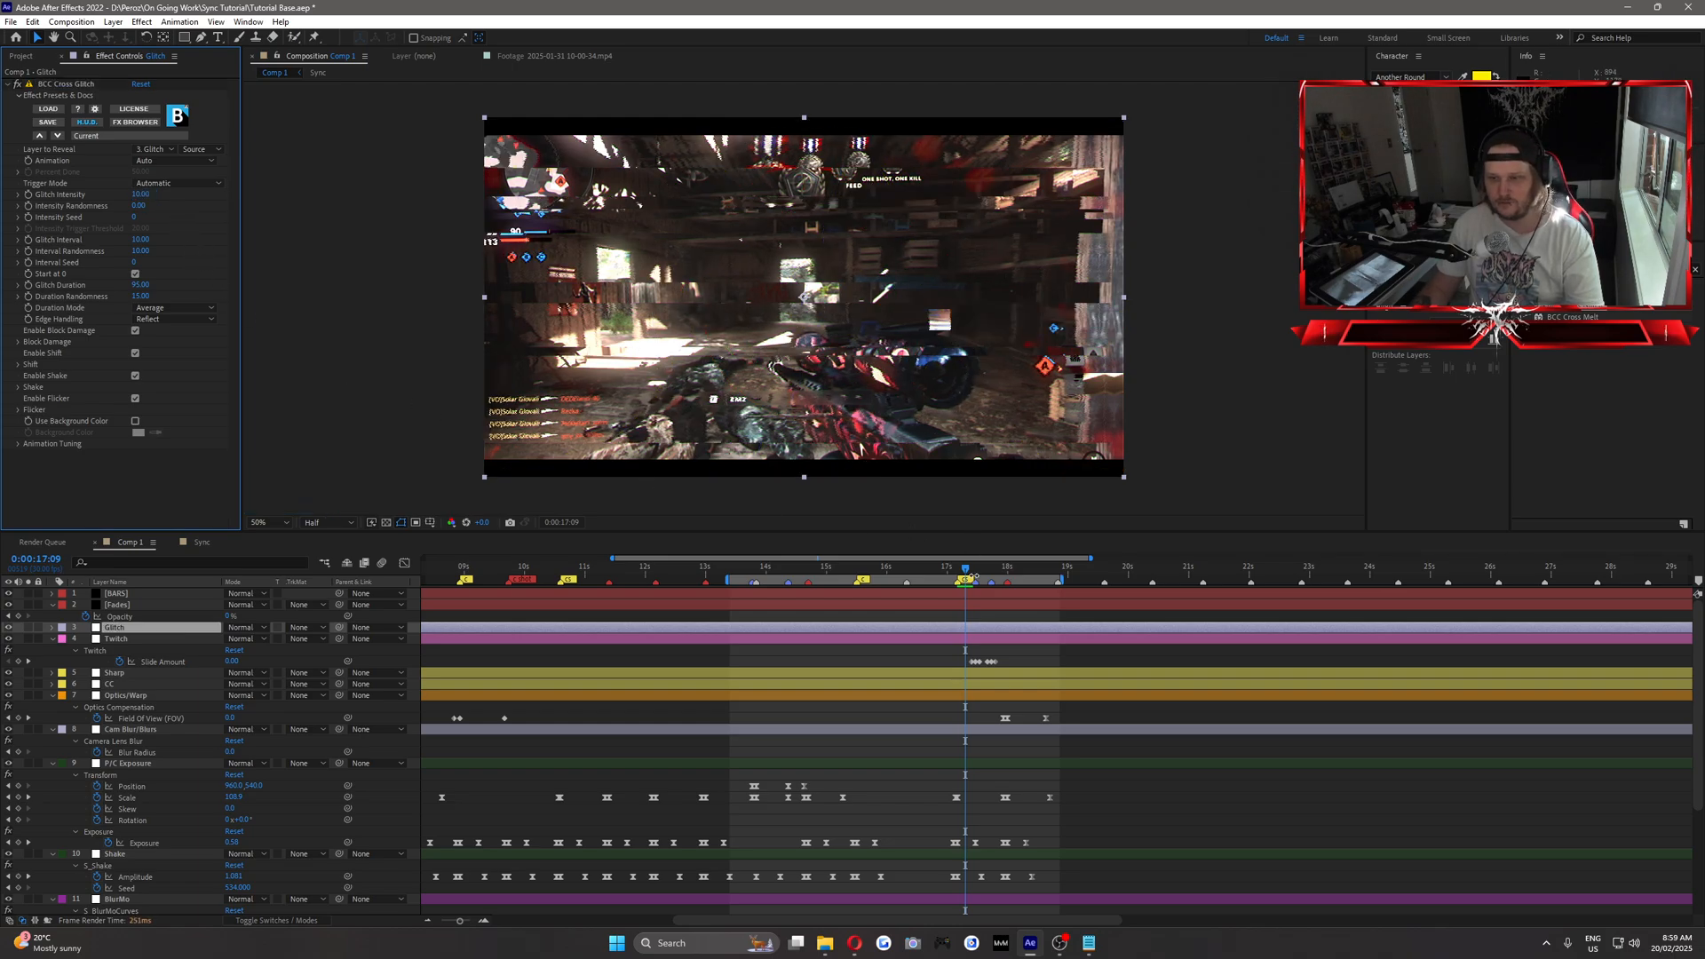
pyautogui.click(974, 570)
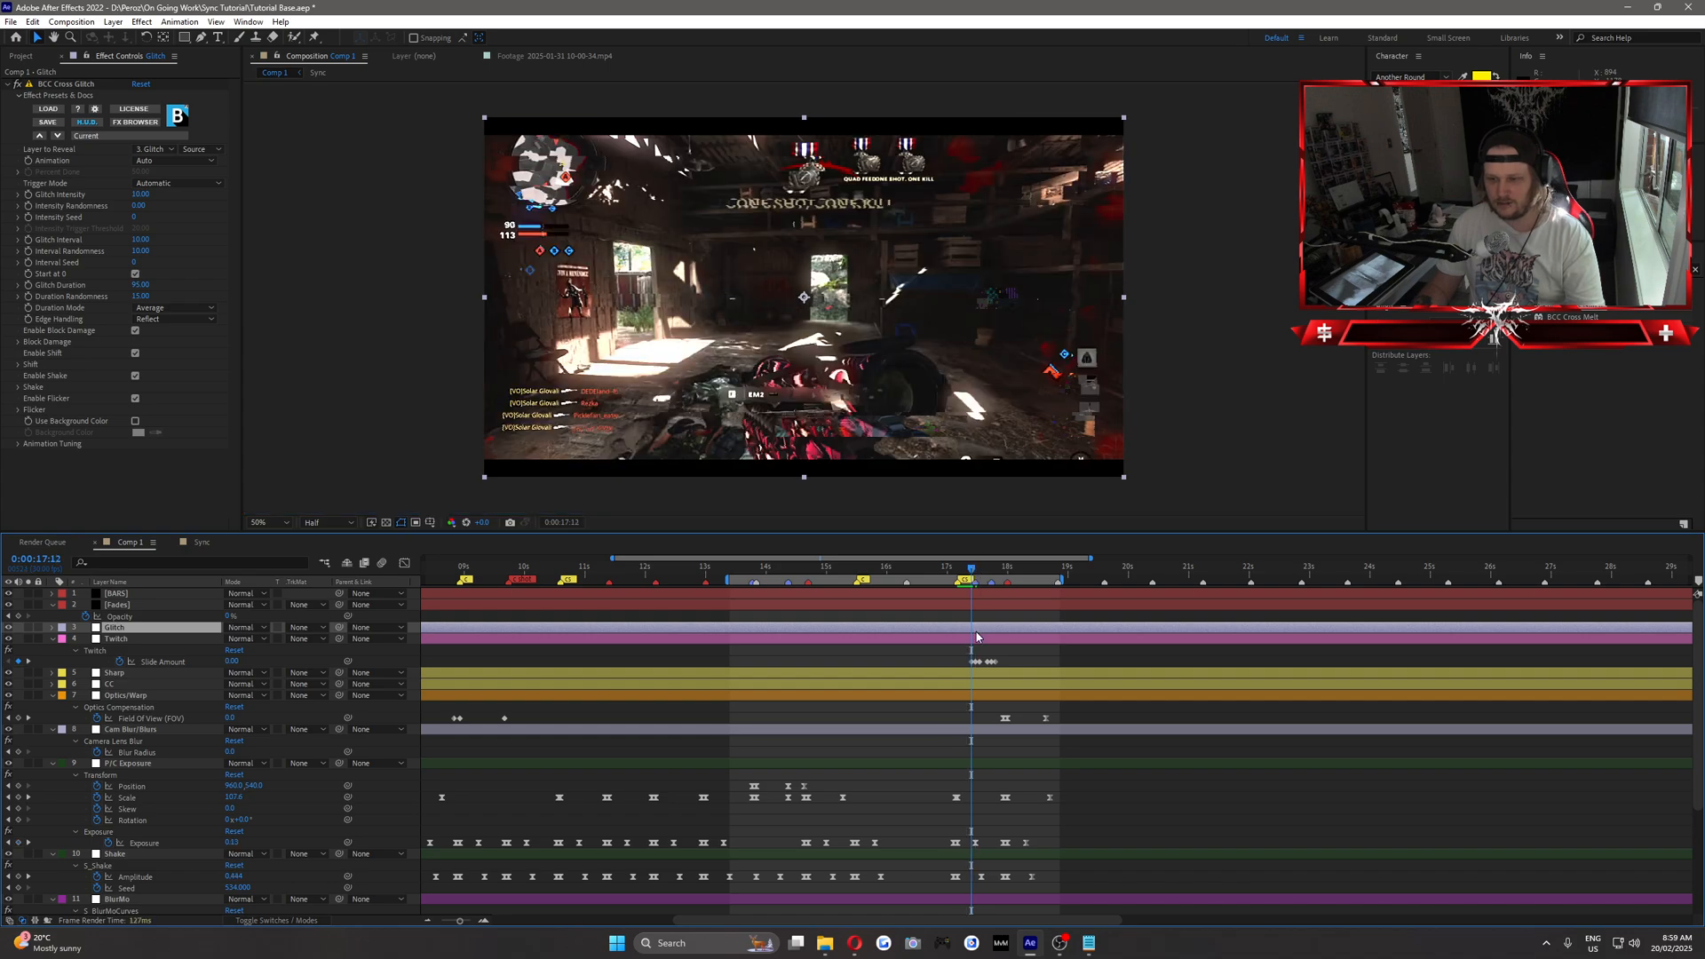
pyautogui.hotkey('alt', '[')
# Split the Glitch layer at 0:00:17:16 so the first glitch burst ends there.
pyautogui.click(977, 570)
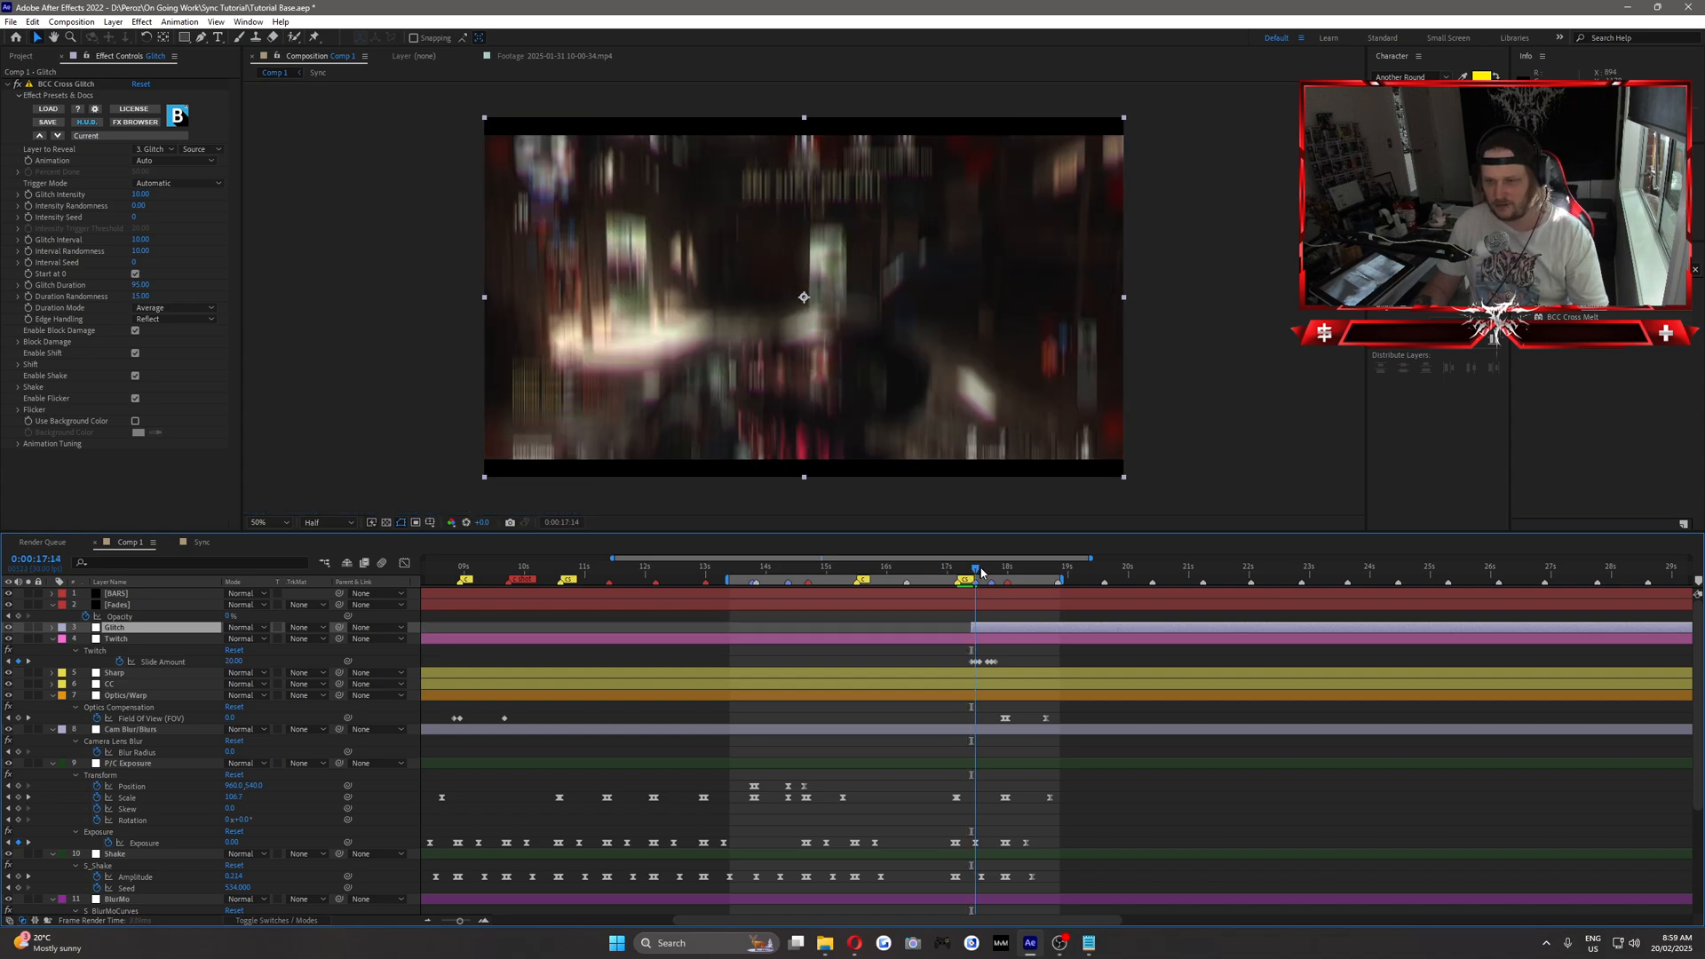
pyautogui.click(981, 571)
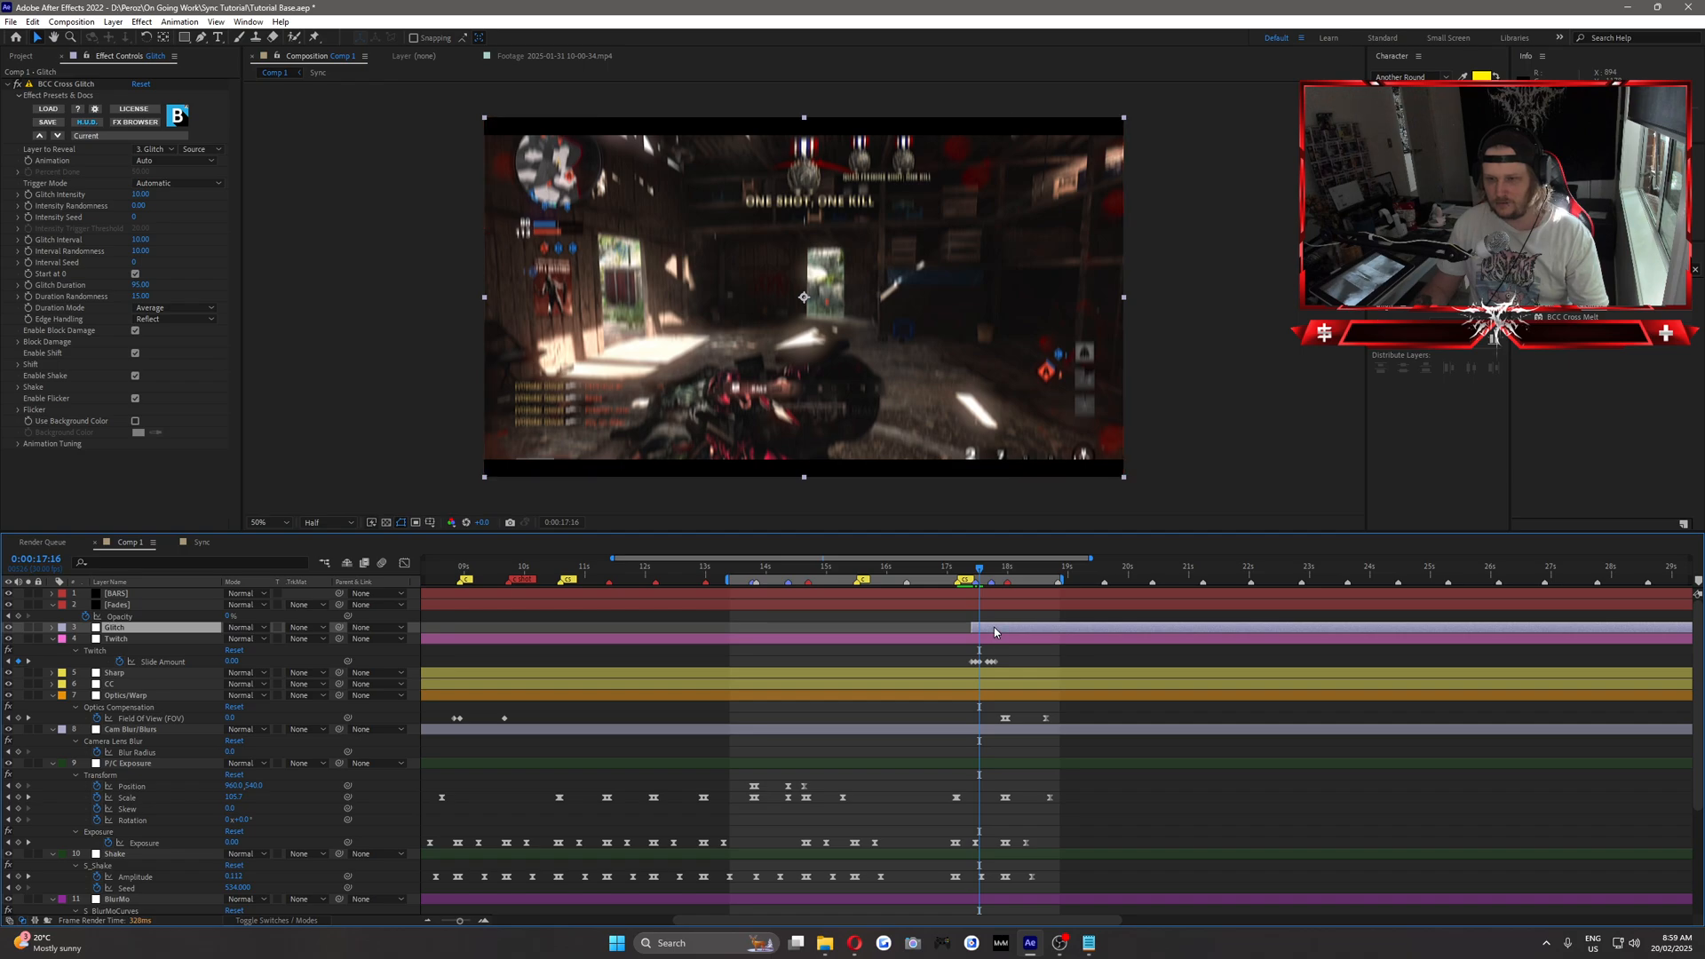
pyautogui.hotkey('ctrl', 'shift', 'd')
# Trim the second glitch layer to start at 0:00:17:20, split it at 0:00:17:24, and delete the remainder.
pyautogui.click(971, 571)
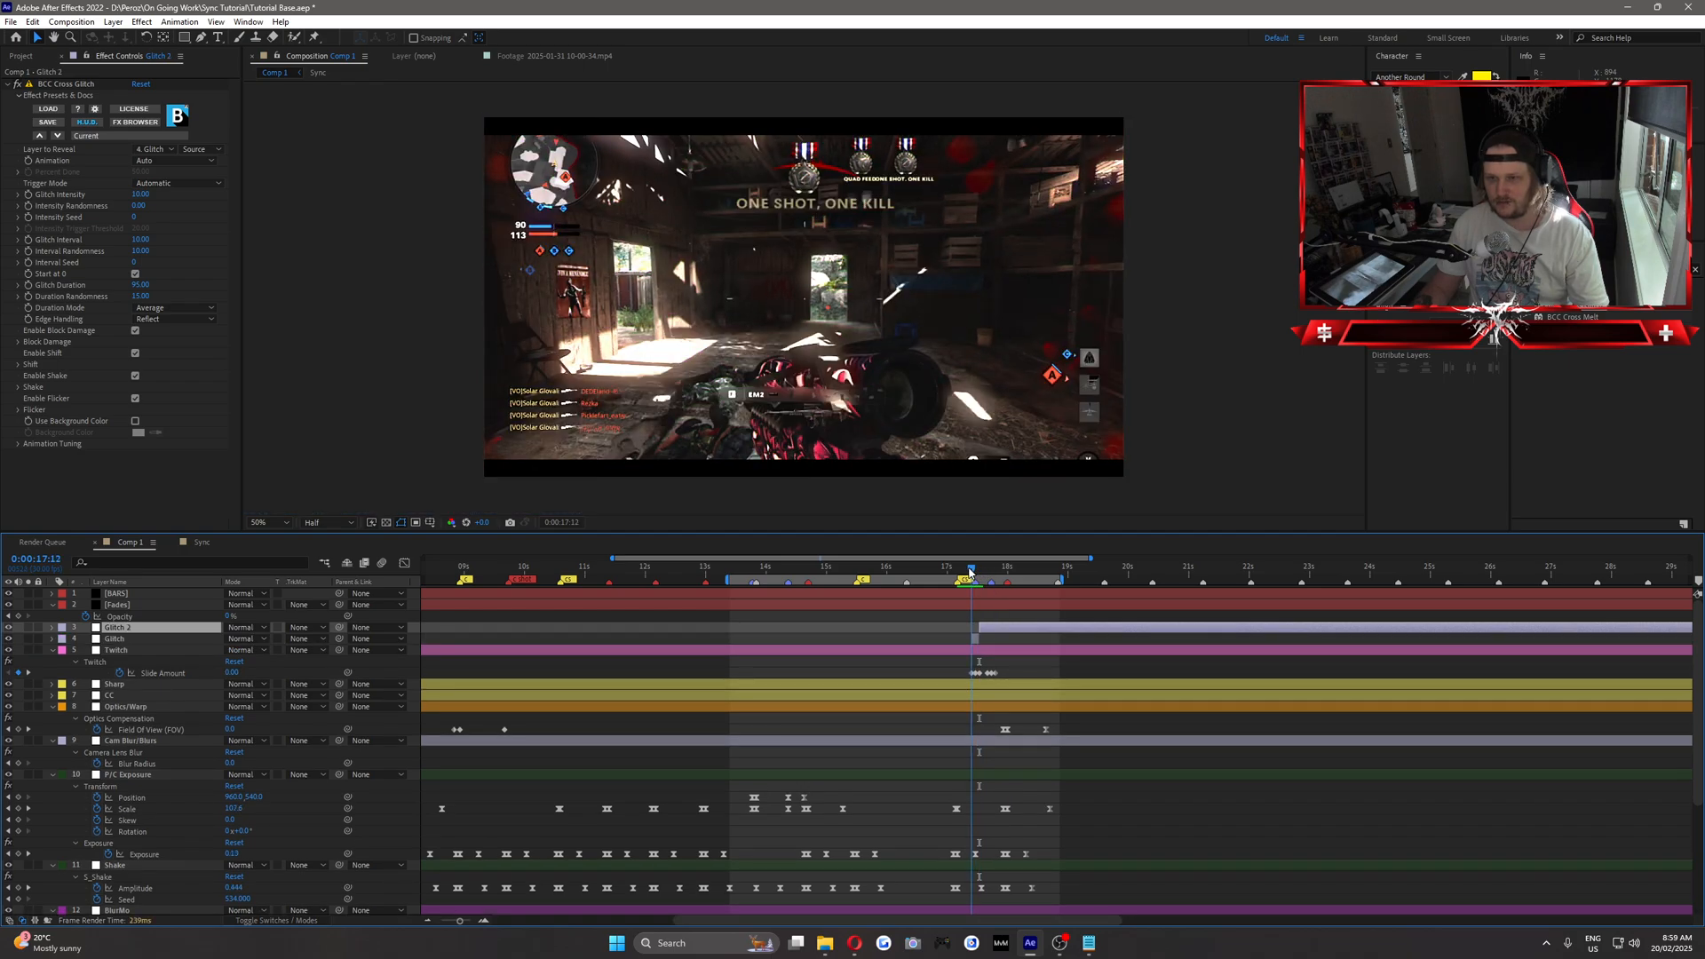
pyautogui.click(988, 571)
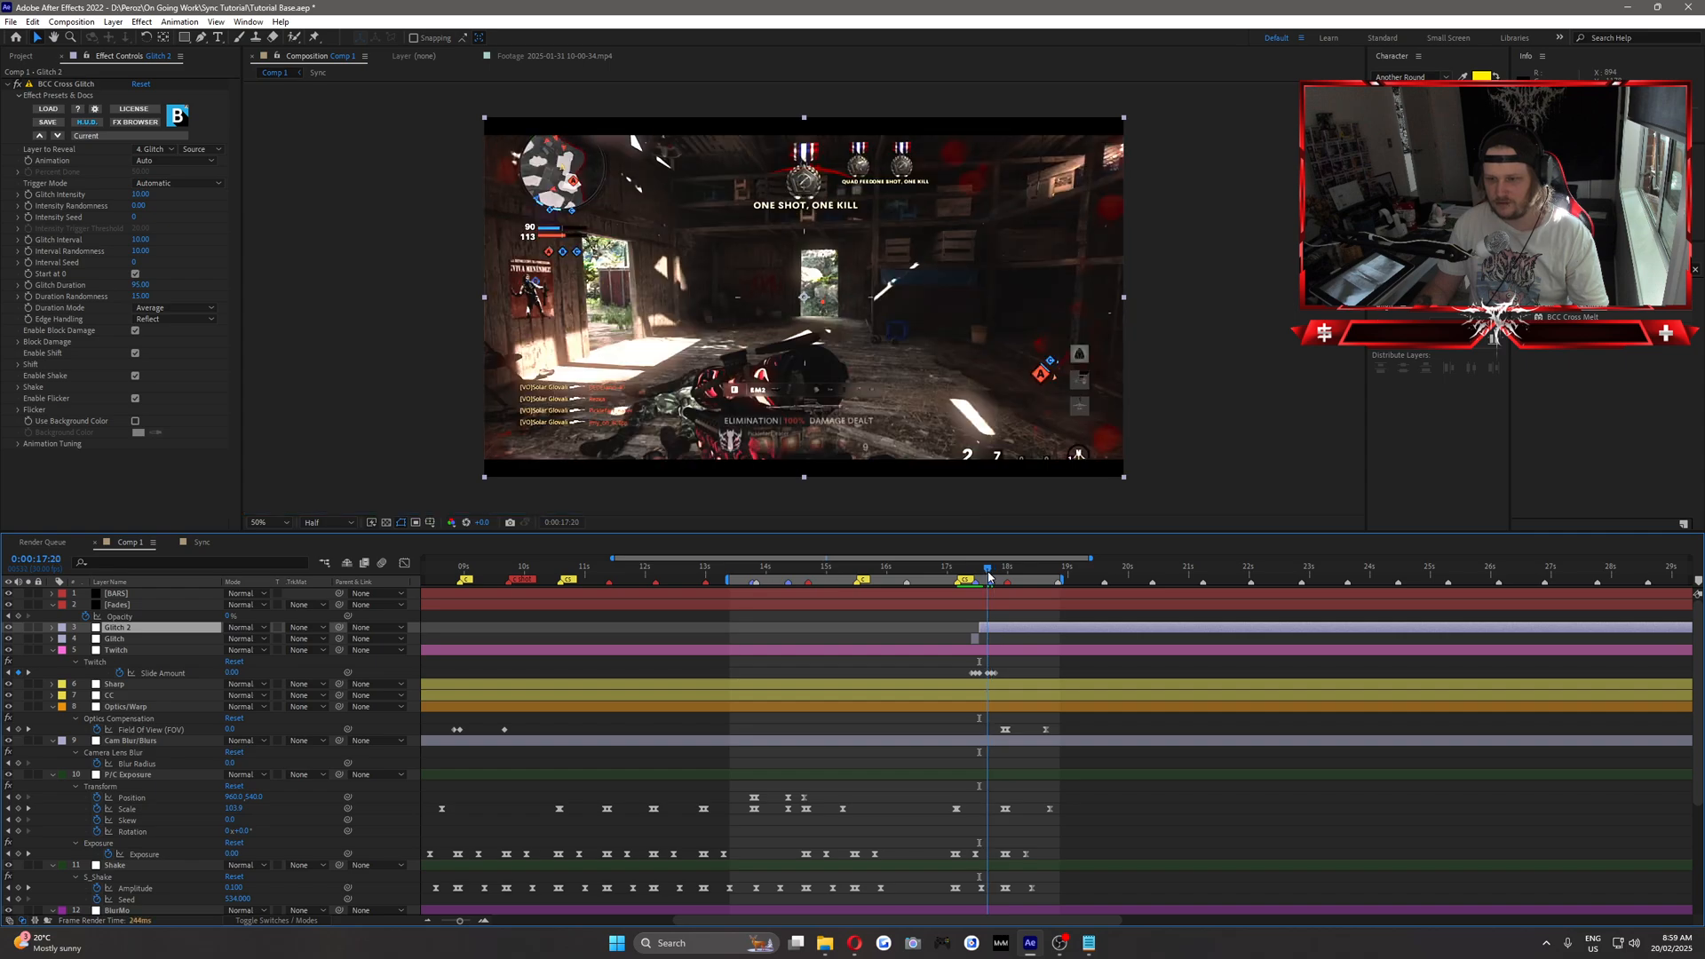
pyautogui.hotkey('alt', '[')
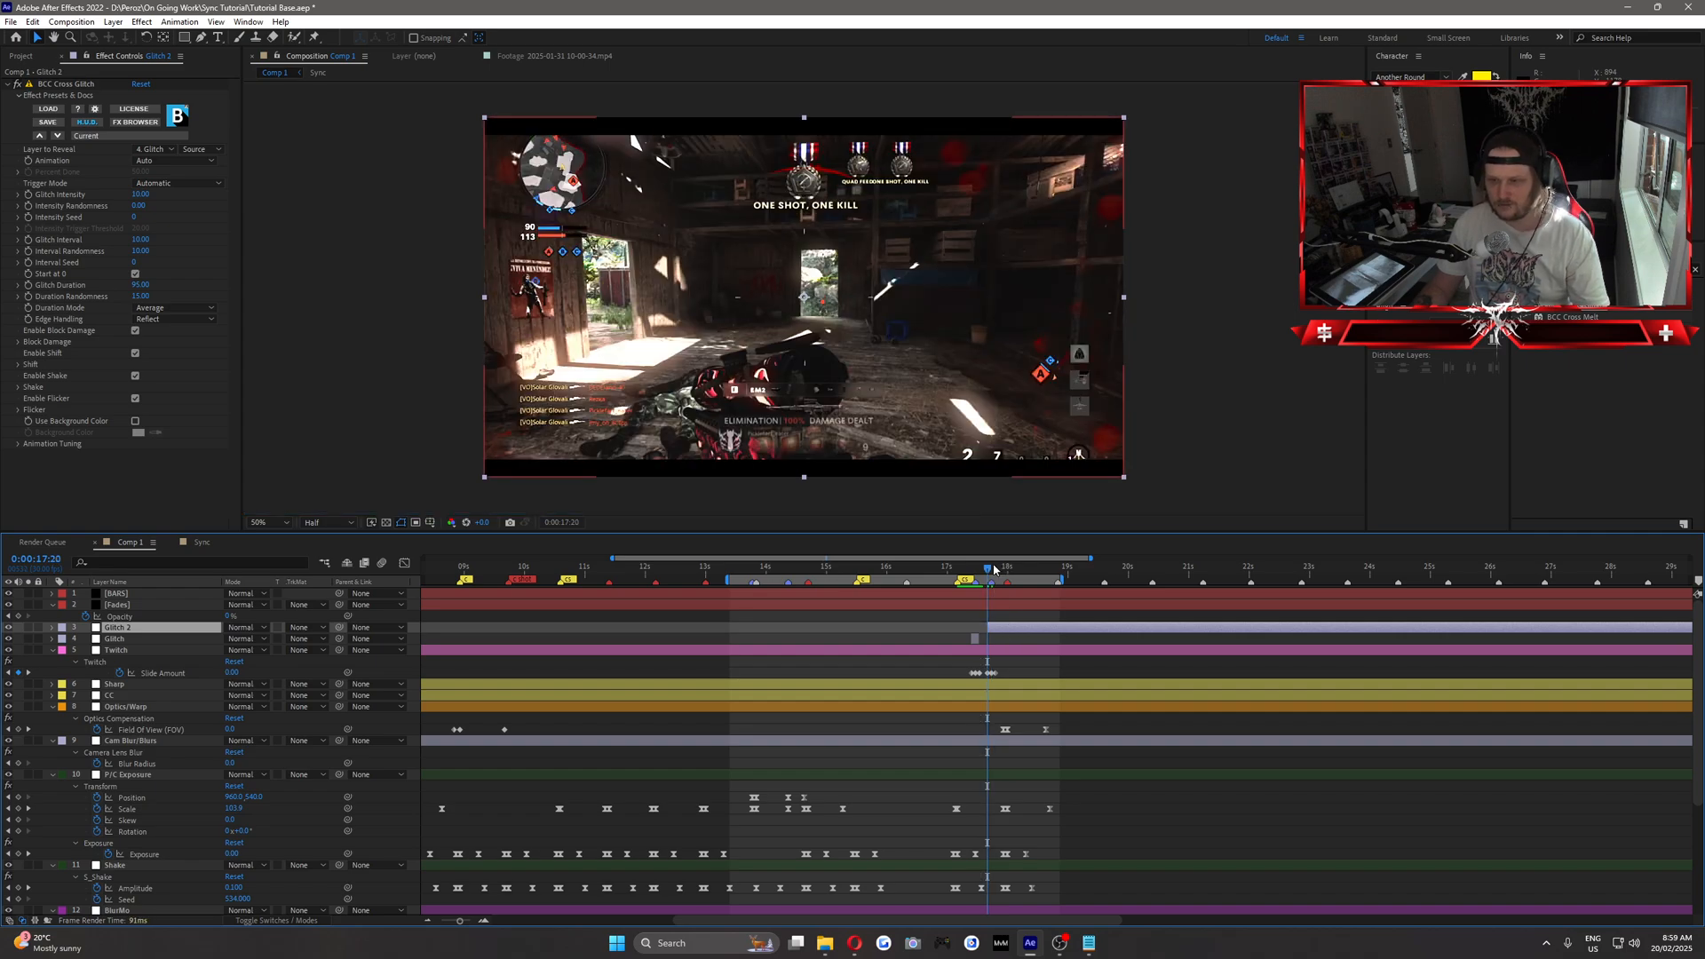
pyautogui.click(996, 570)
pyautogui.hotkey('ctrl', 'shift', 'd')
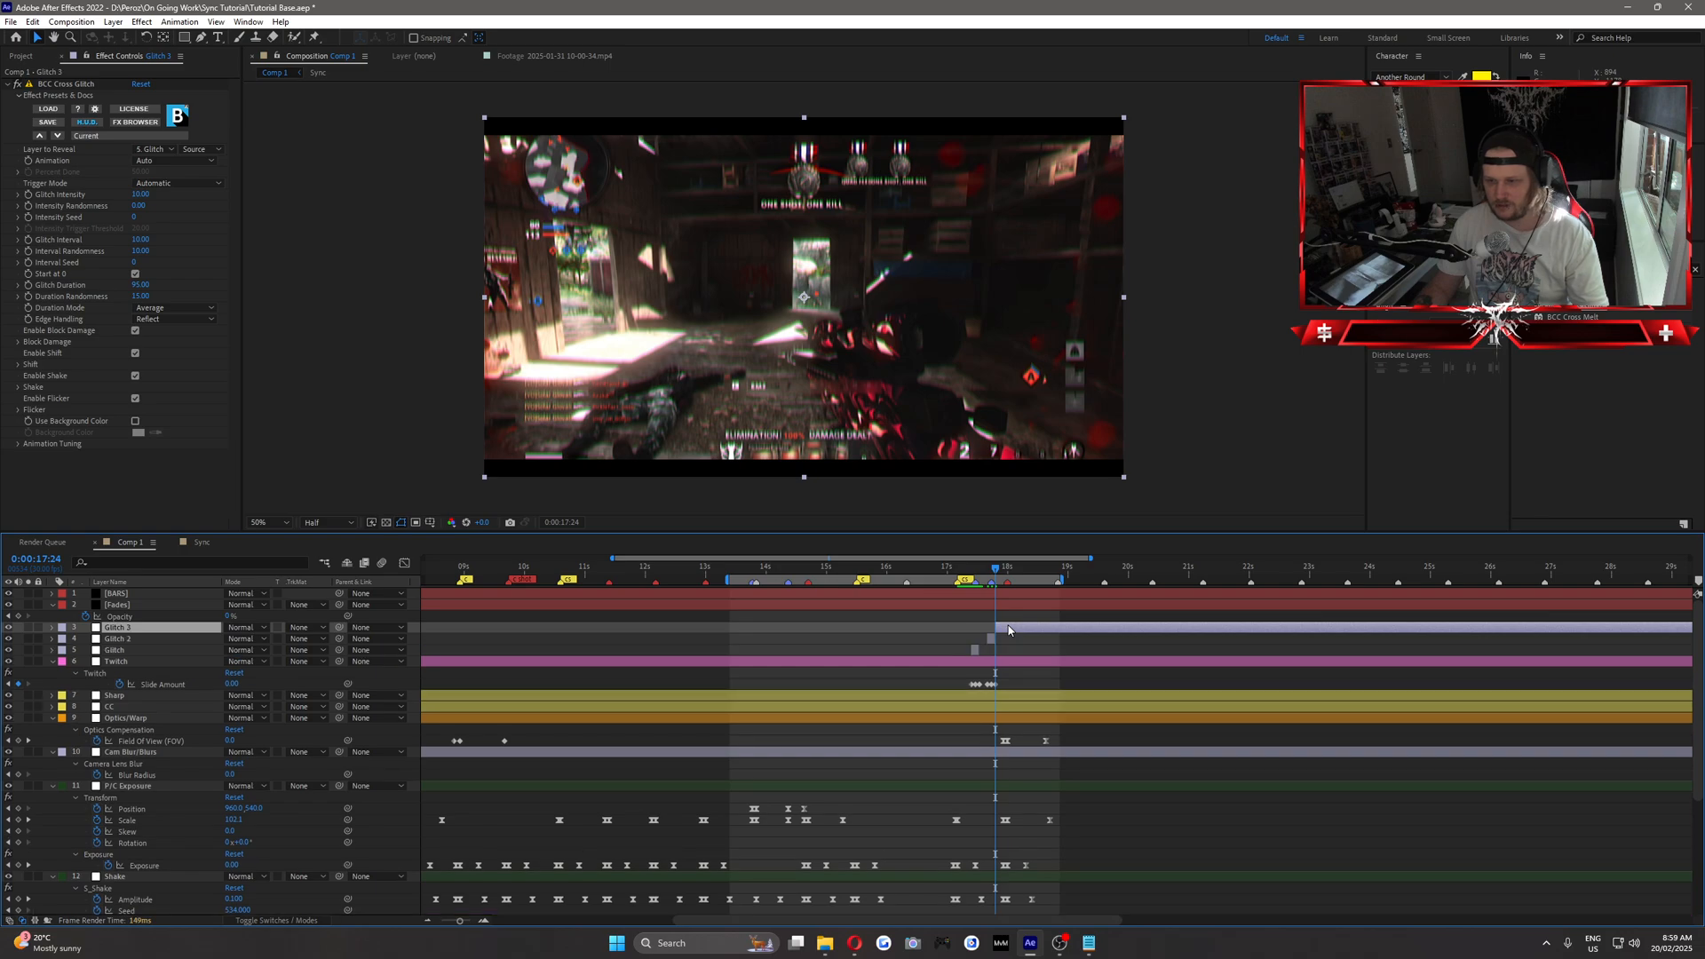
pyautogui.press('Delete')
# Examine the two glitch bursts frame by frame between 0:00:17:12 and 0:00:17:24.
pyautogui.click(973, 570)
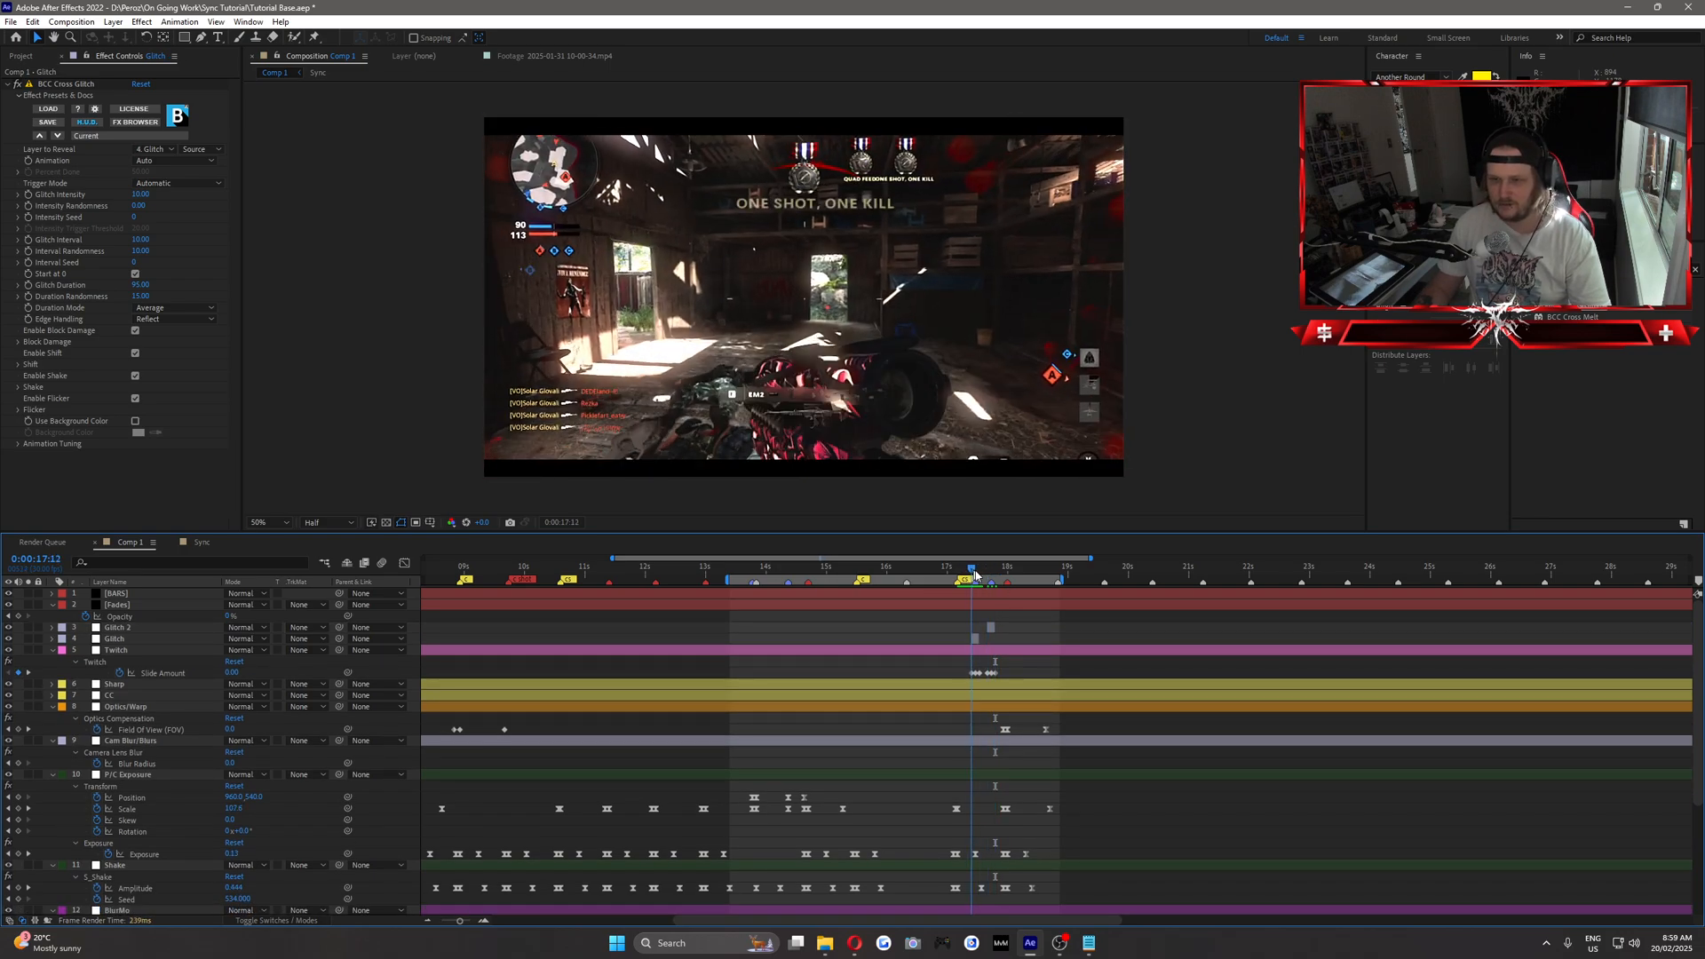
pyautogui.moveTo(974, 573); pyautogui.dragTo(996, 575)
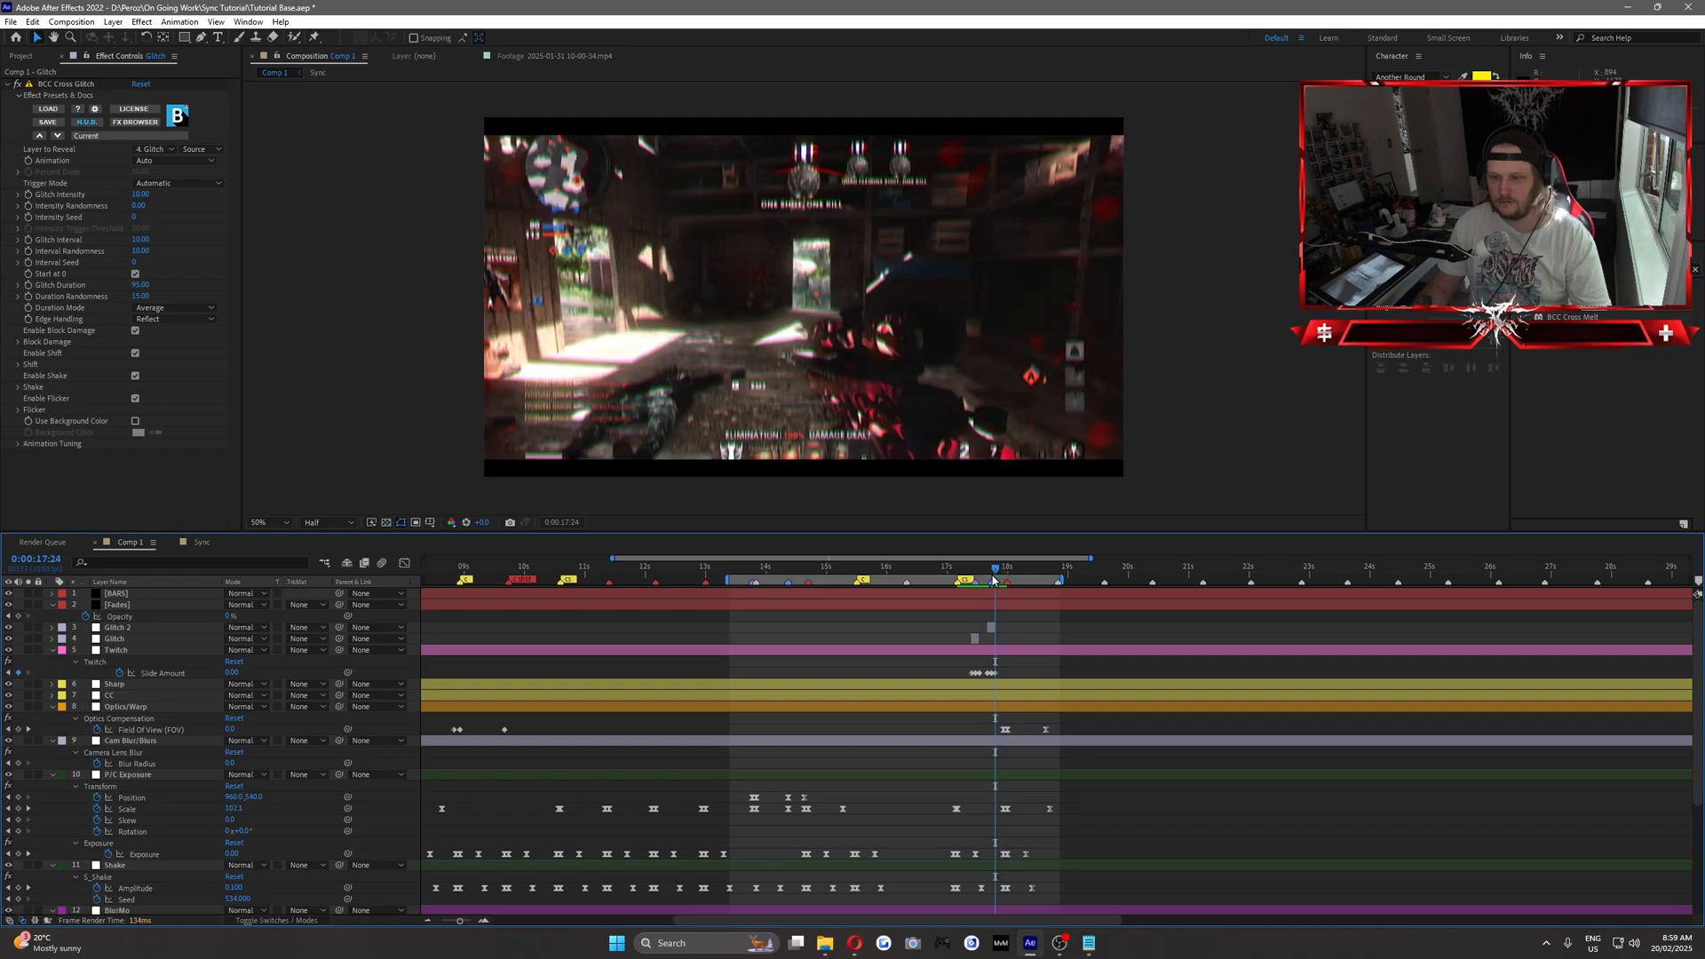
pyautogui.press('pageup')
pyautogui.press('pageup')
pyautogui.press('pageup')
pyautogui.press('pagedown')
pyautogui.press('pagedown')
pyautogui.press('pagedown')
pyautogui.press('pageup')
pyautogui.press('pageup')
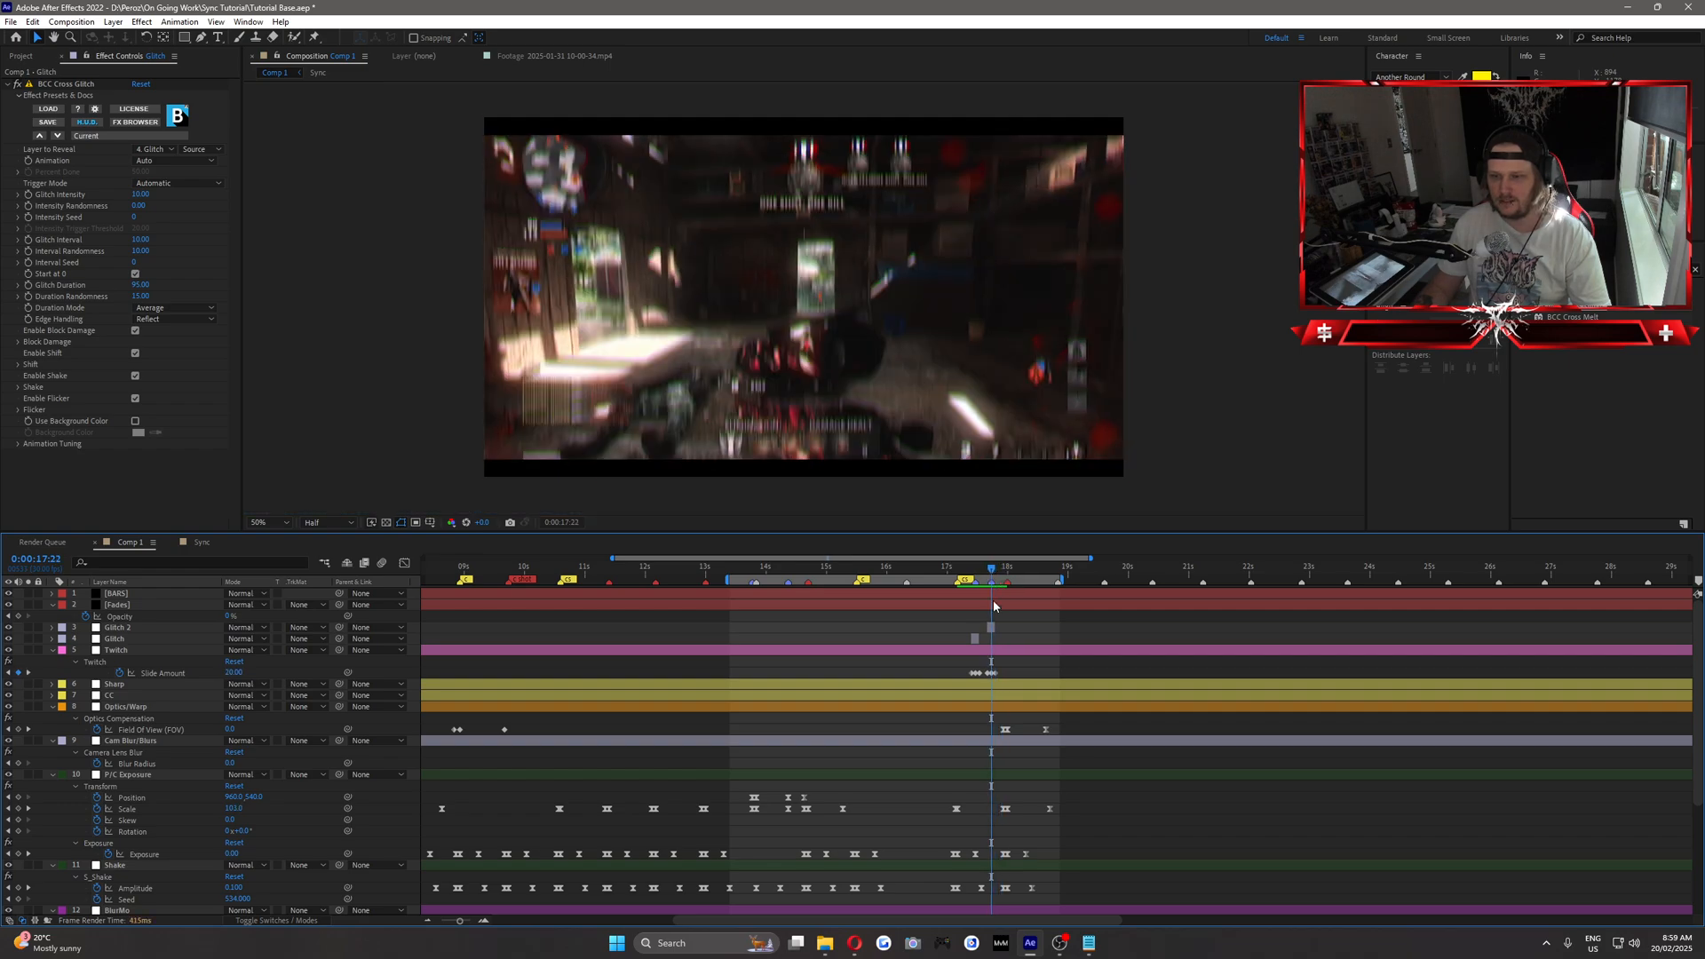
# At 0:00:17:23, replace the Glitch 2 layer's effect with a fresh BCC Cross Glitch and set its Glitch Intensity to 10.
pyautogui.click(993, 573)
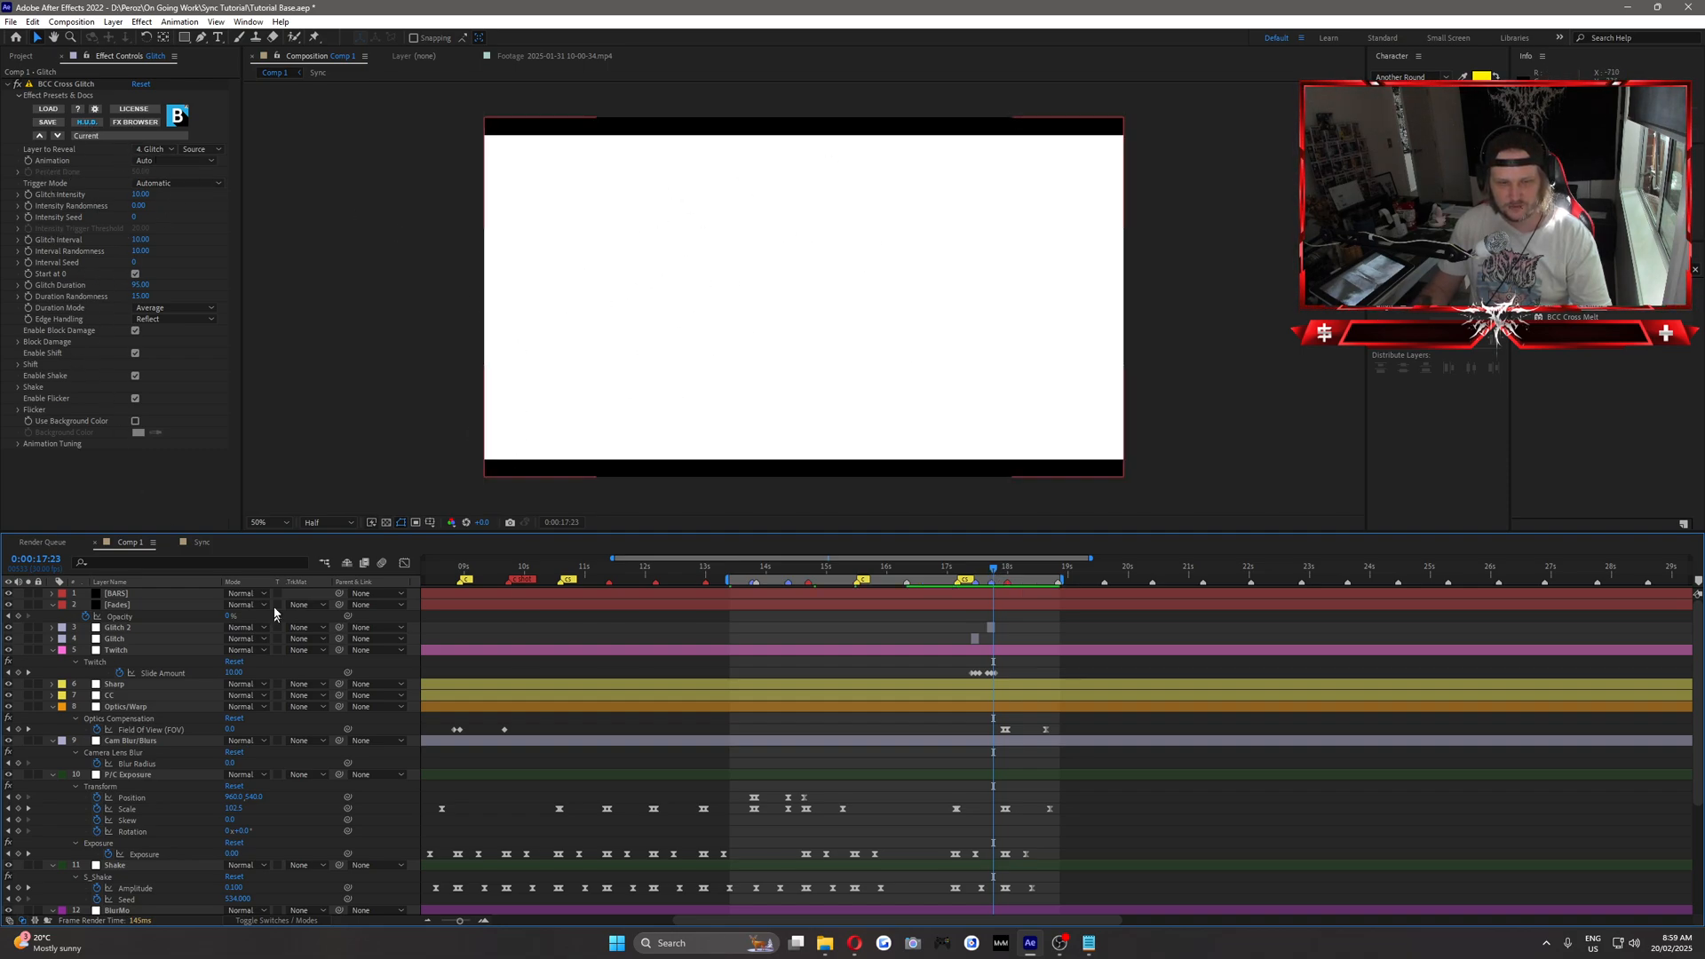
pyautogui.click(137, 628)
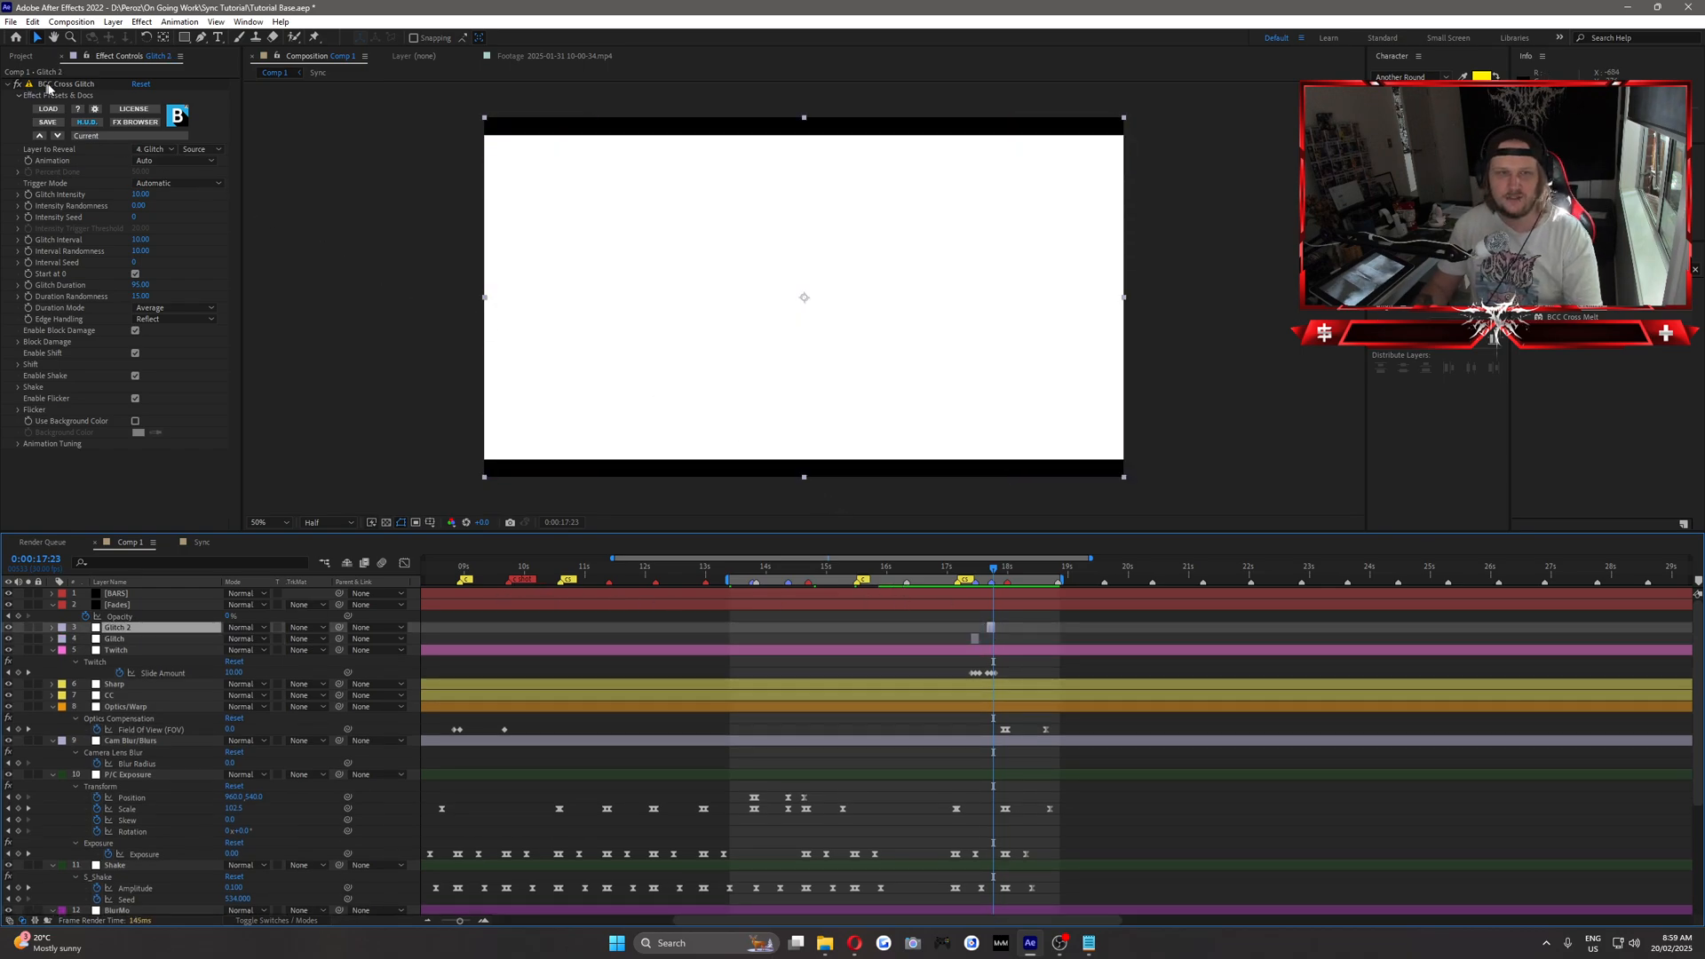
pyautogui.click(107, 121)
pyautogui.press('Delete')
pyautogui.moveTo(1599, 313); pyautogui.dragTo(995, 628)
pyautogui.click(141, 195)
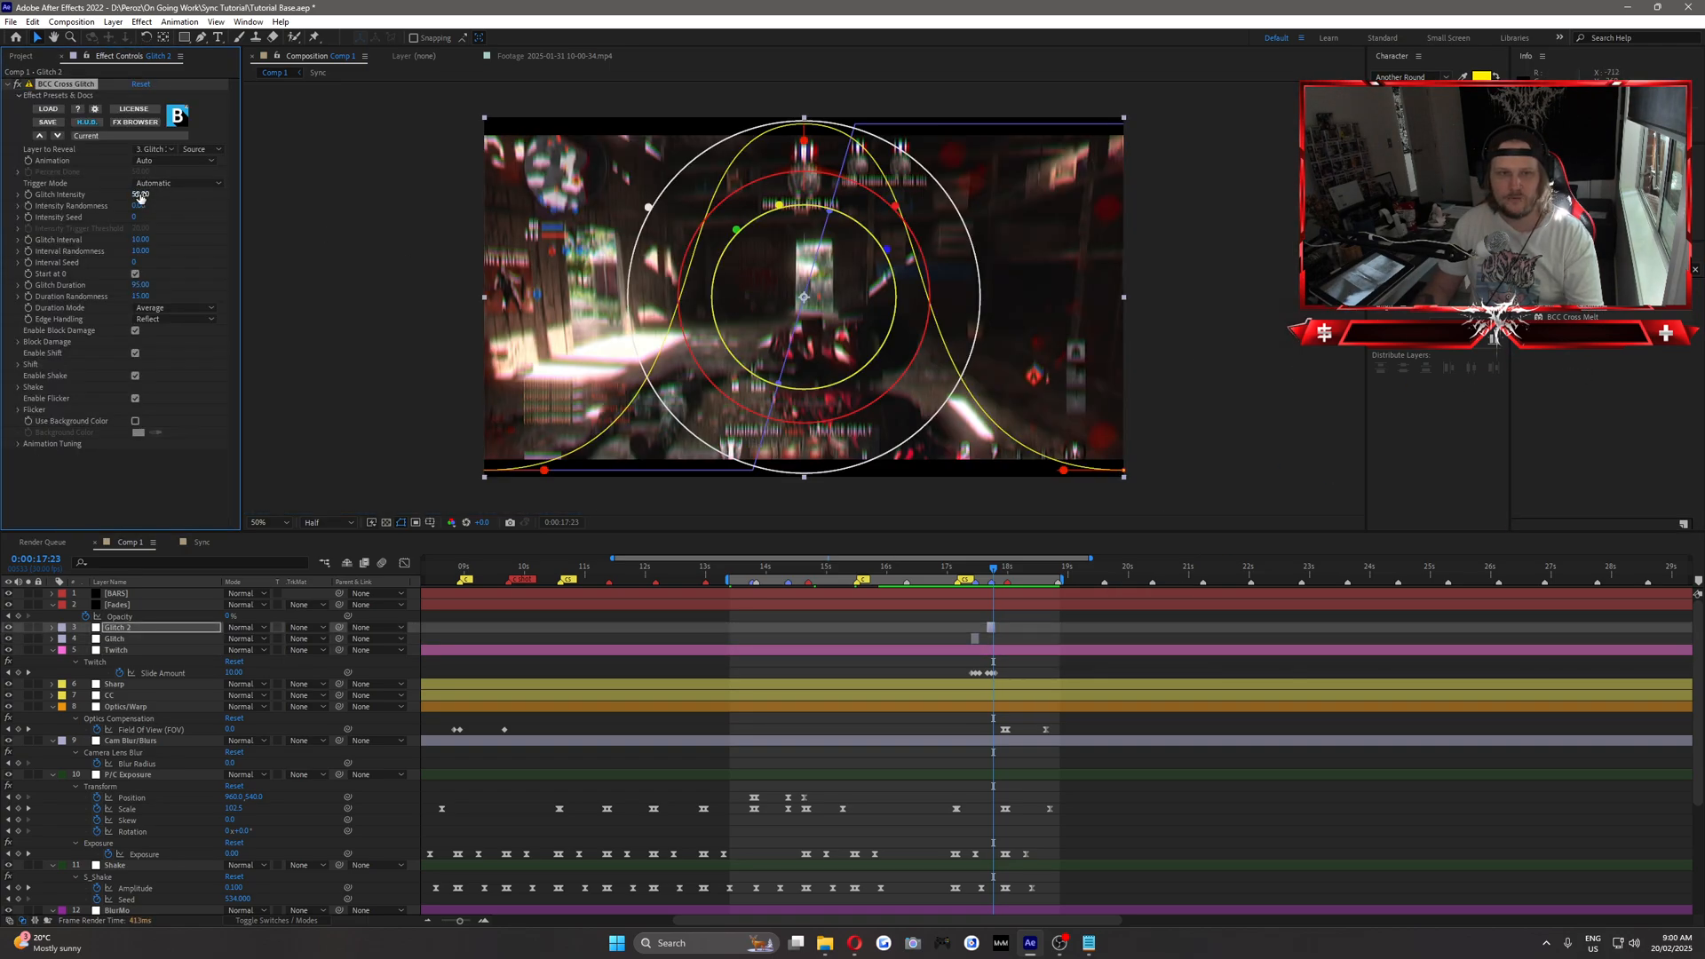
pyautogui.write('10')
pyautogui.press('Return')
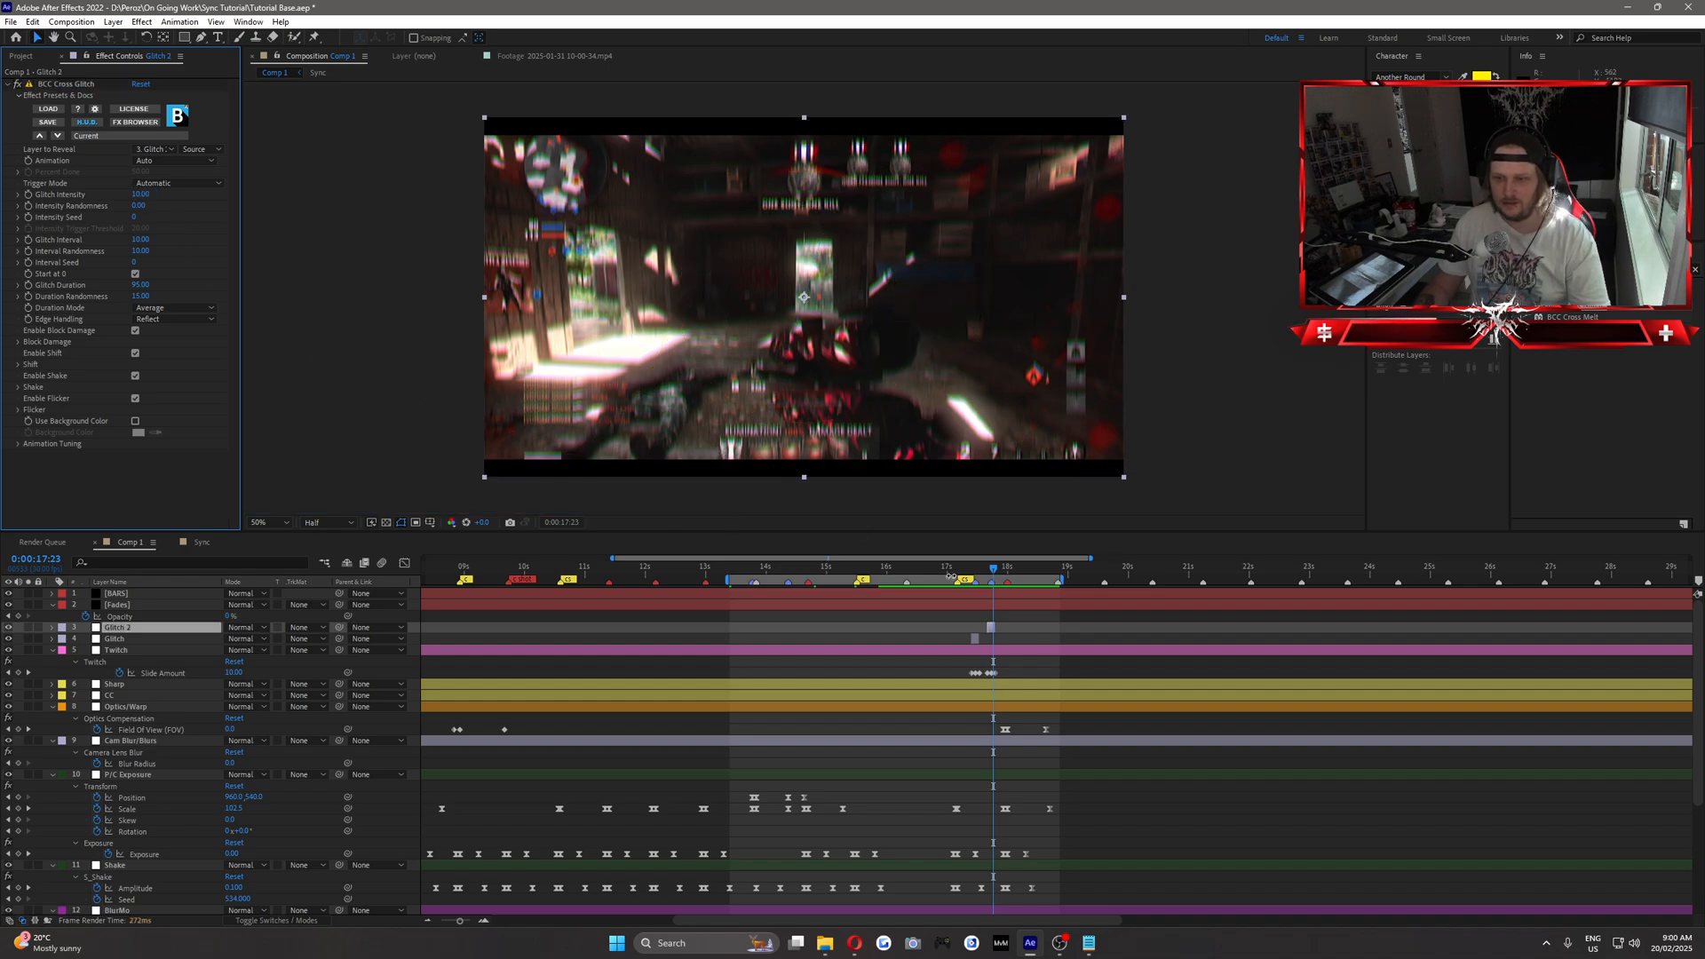
# Go to 0:00:17:13 and try a Glitch Interval of 20 on the Glitch 2 layer's effect.
pyautogui.moveTo(979, 574)
pyautogui.mouseDown()
pyautogui.moveTo(995, 577)
pyautogui.moveTo(974, 579)
pyautogui.mouseUp()
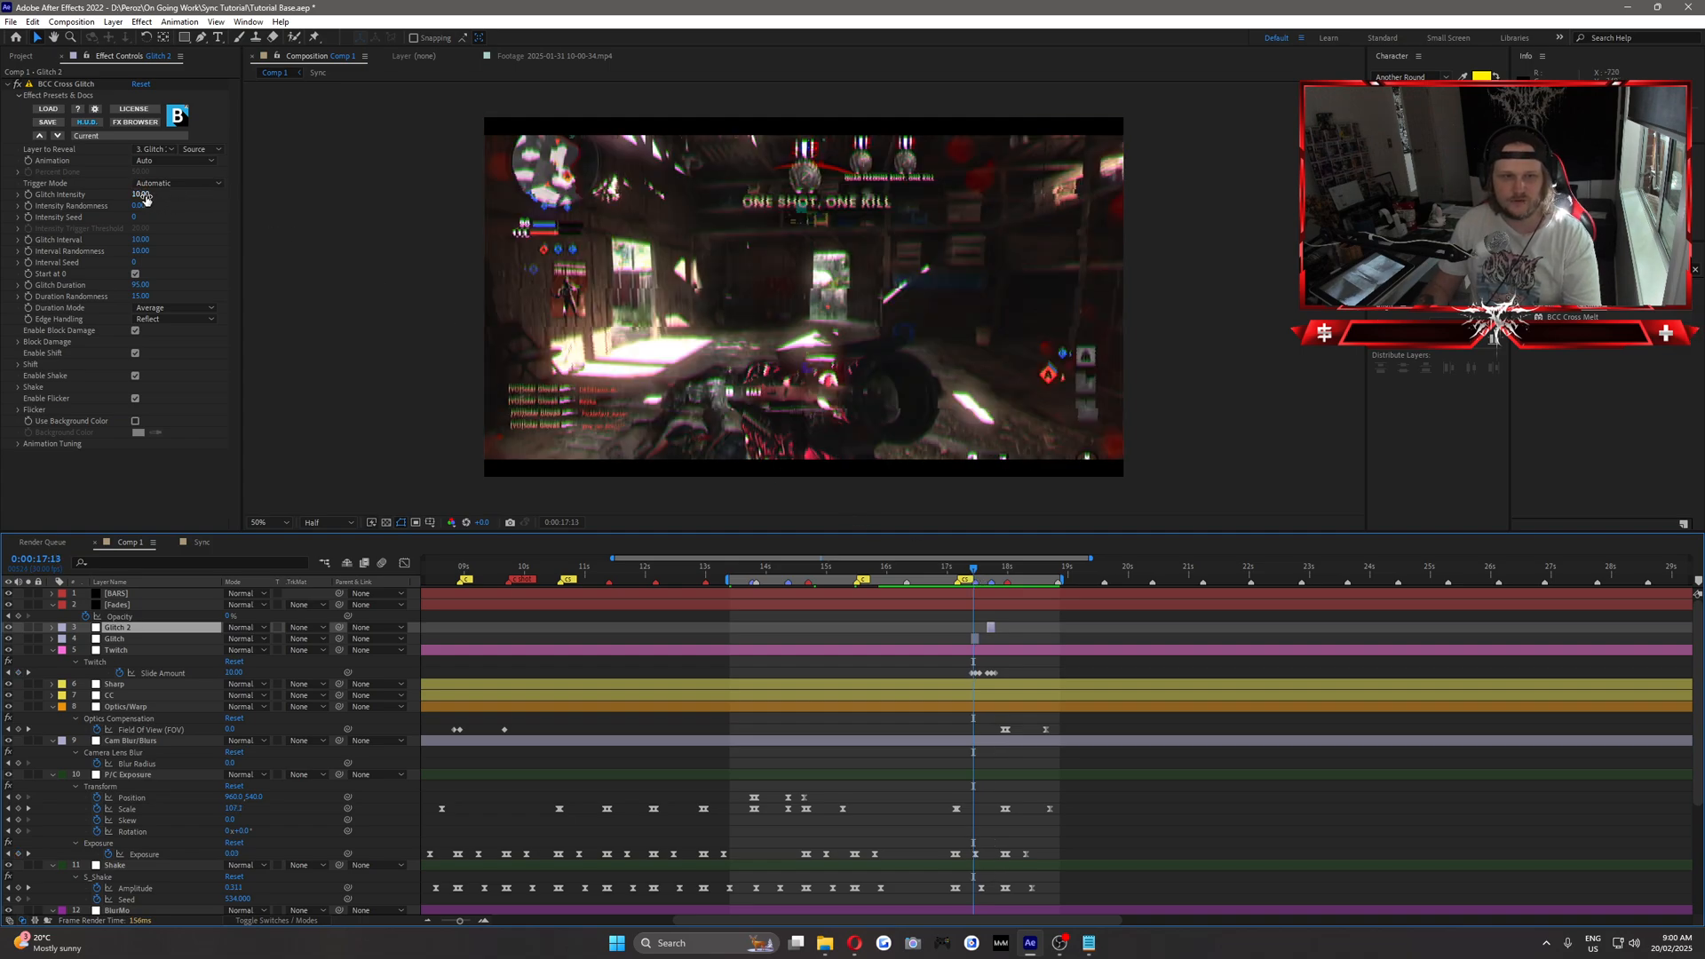
pyautogui.click(143, 240)
pyautogui.write('2')
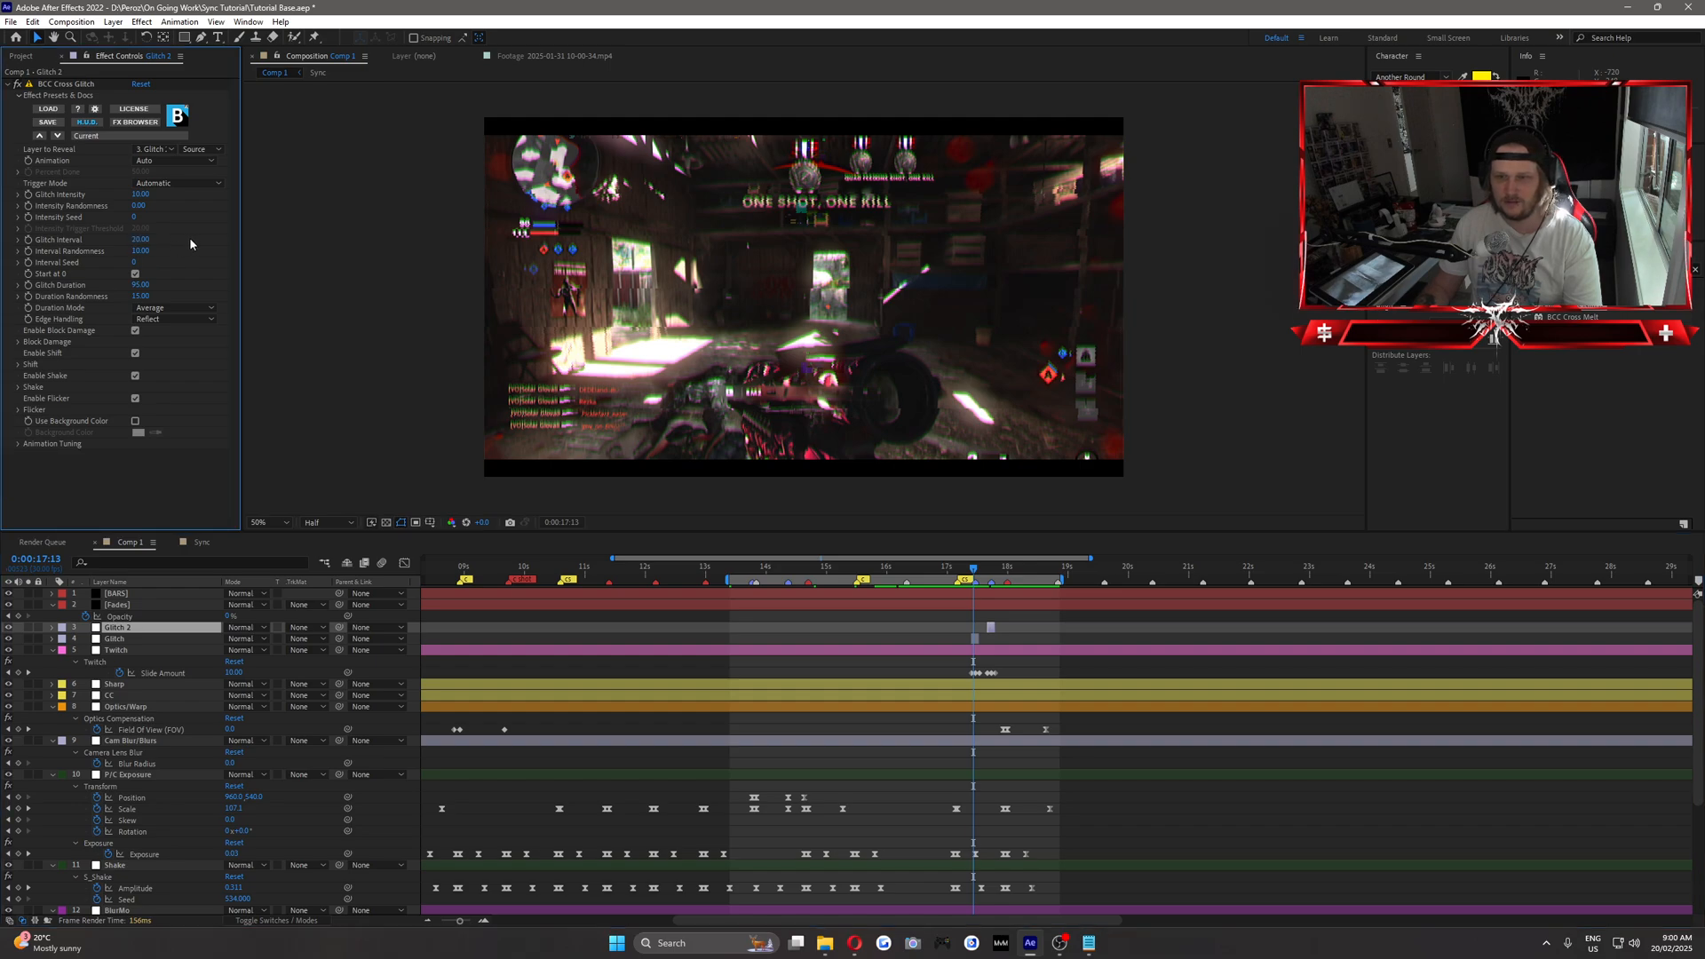
pyautogui.press('Return')
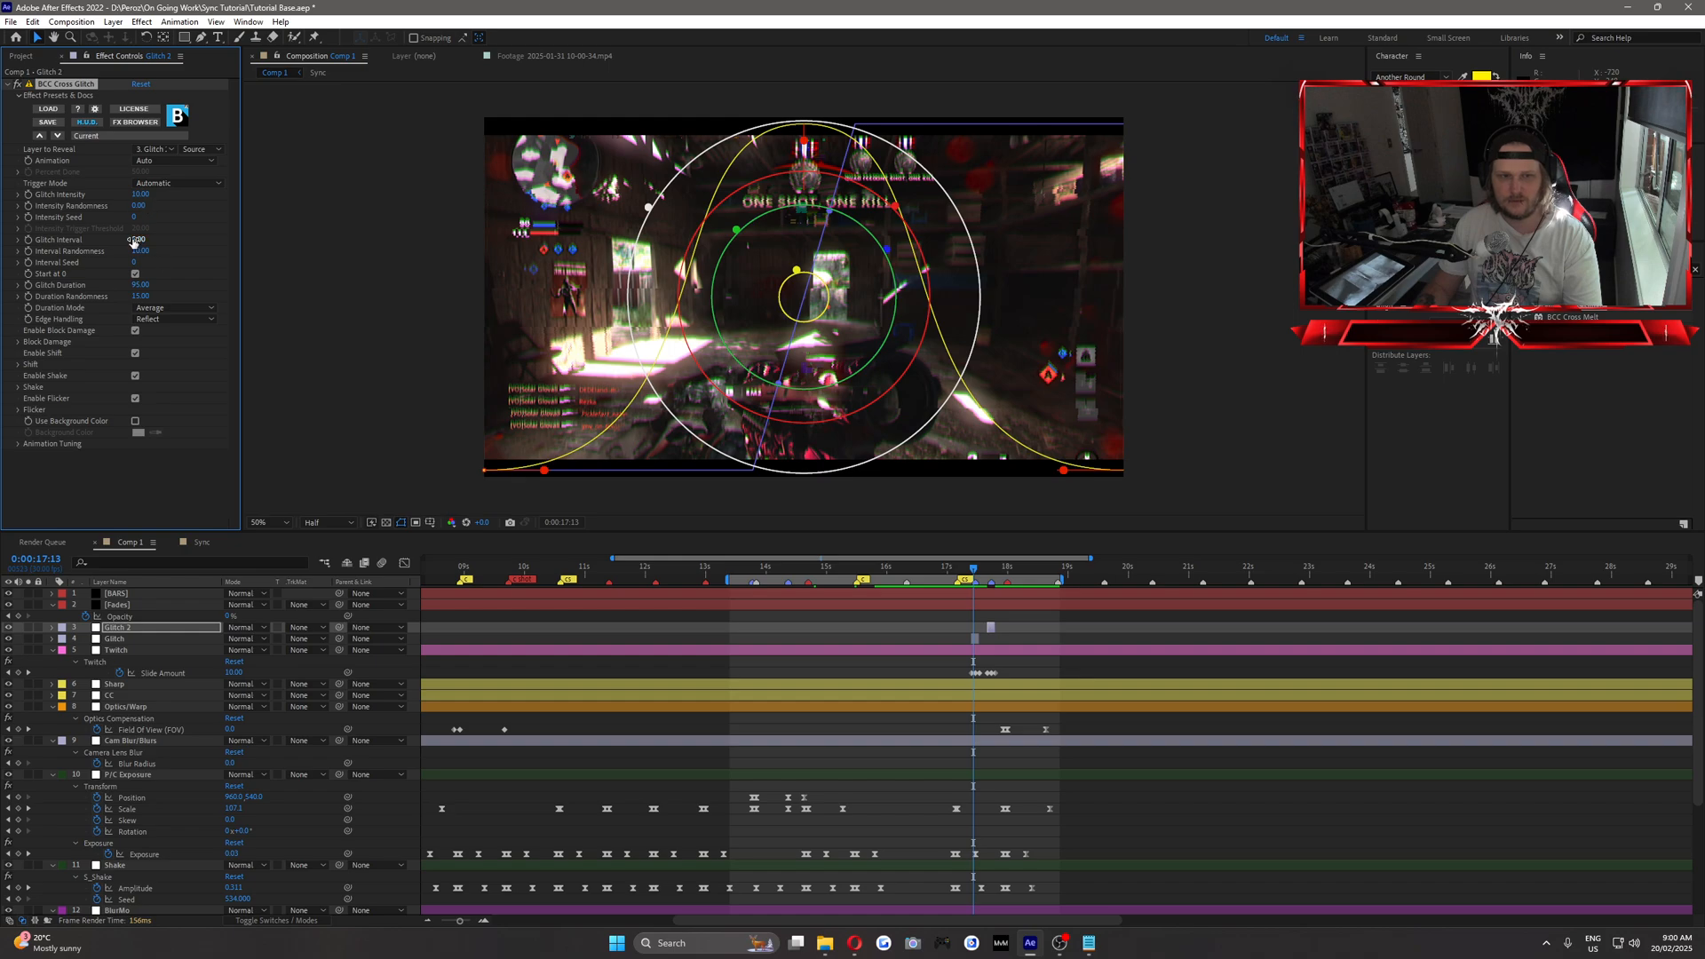
# Set the Glitch Interval to 5 on the first Glitch layer's effect and check the frames at the burst.
pyautogui.click(116, 638)
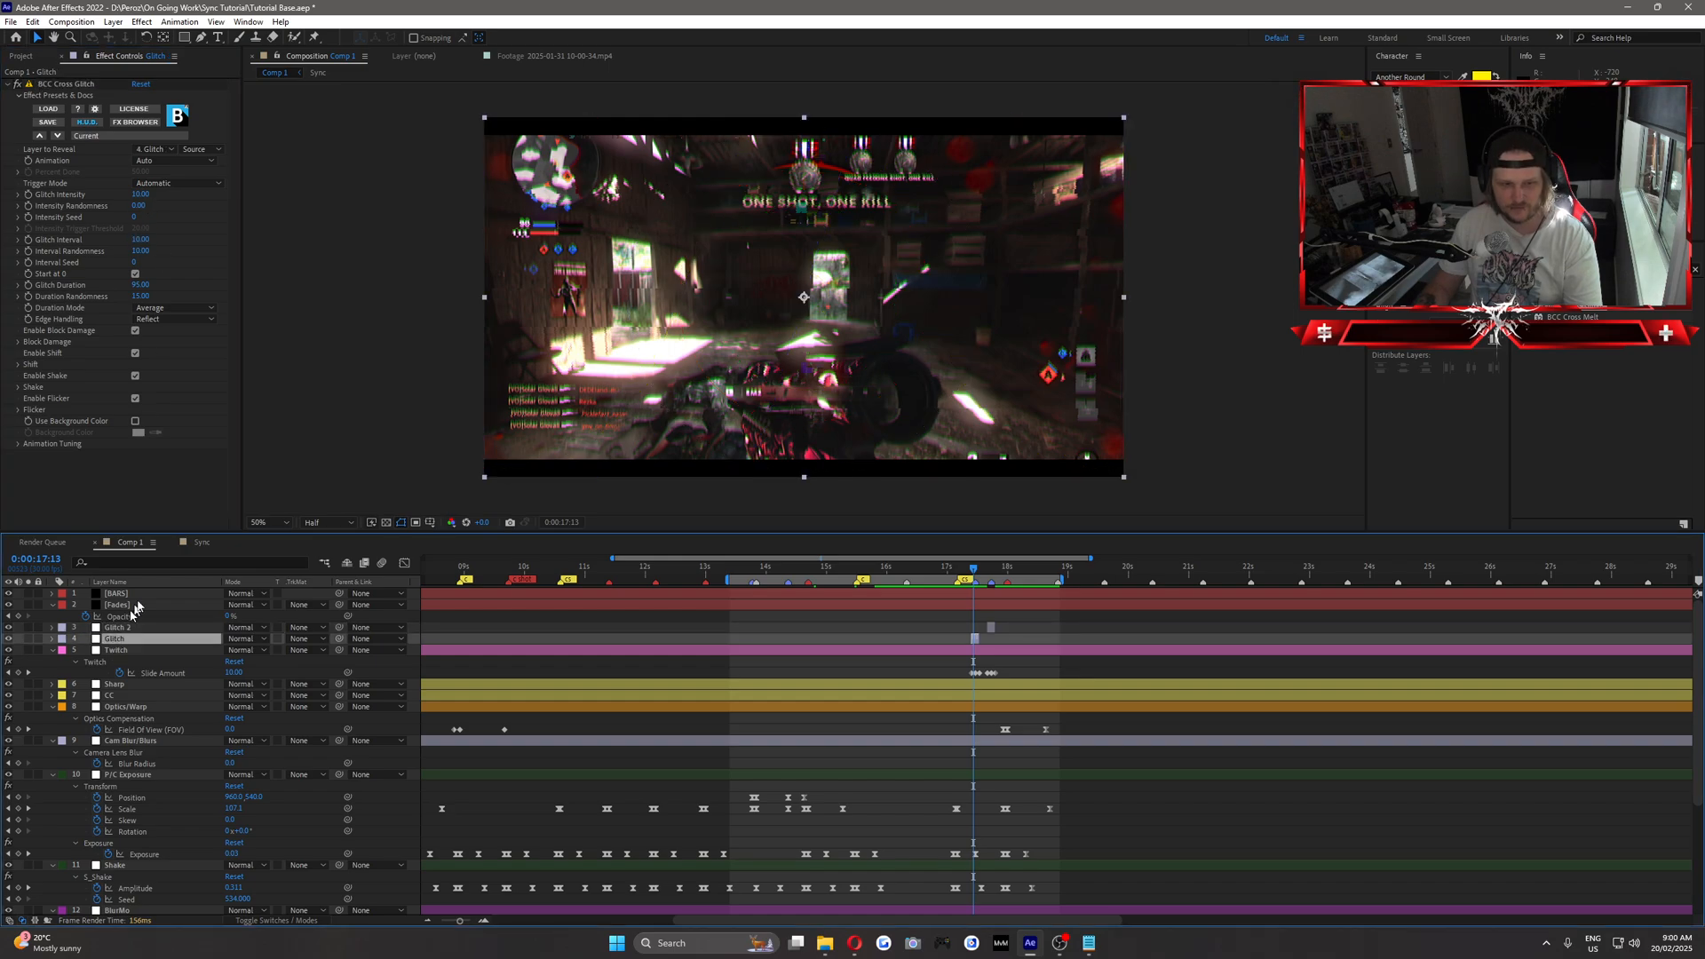
pyautogui.click(142, 240)
pyautogui.write('5')
pyautogui.press('Return')
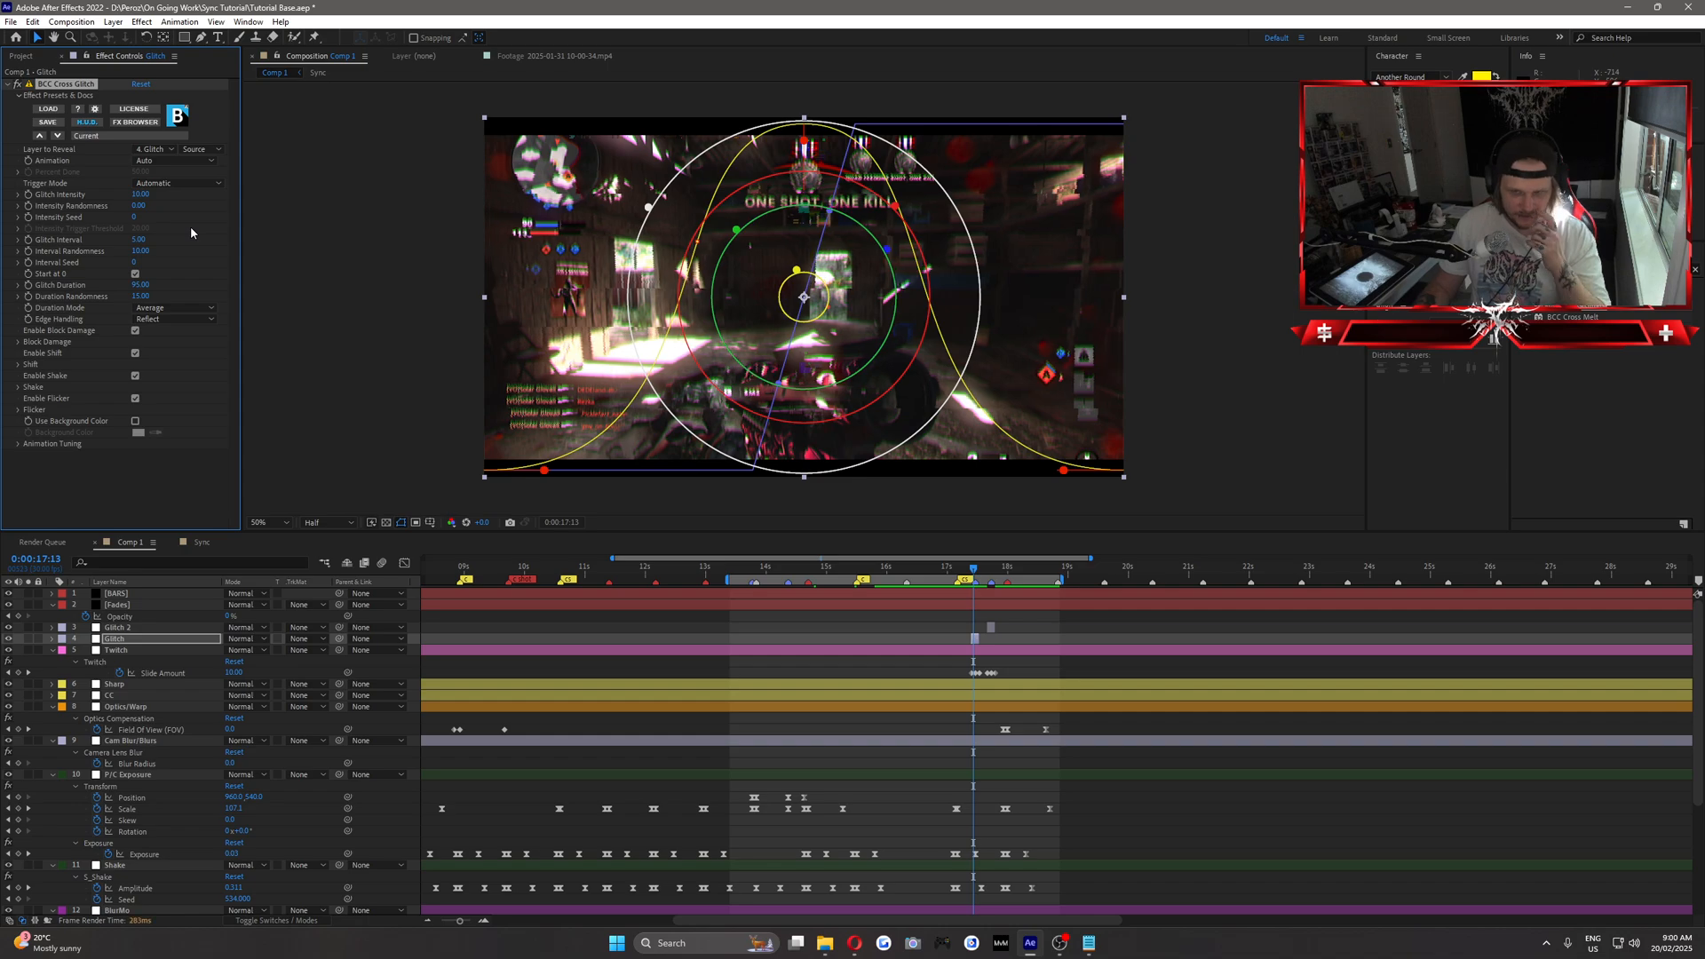
pyautogui.click(974, 573)
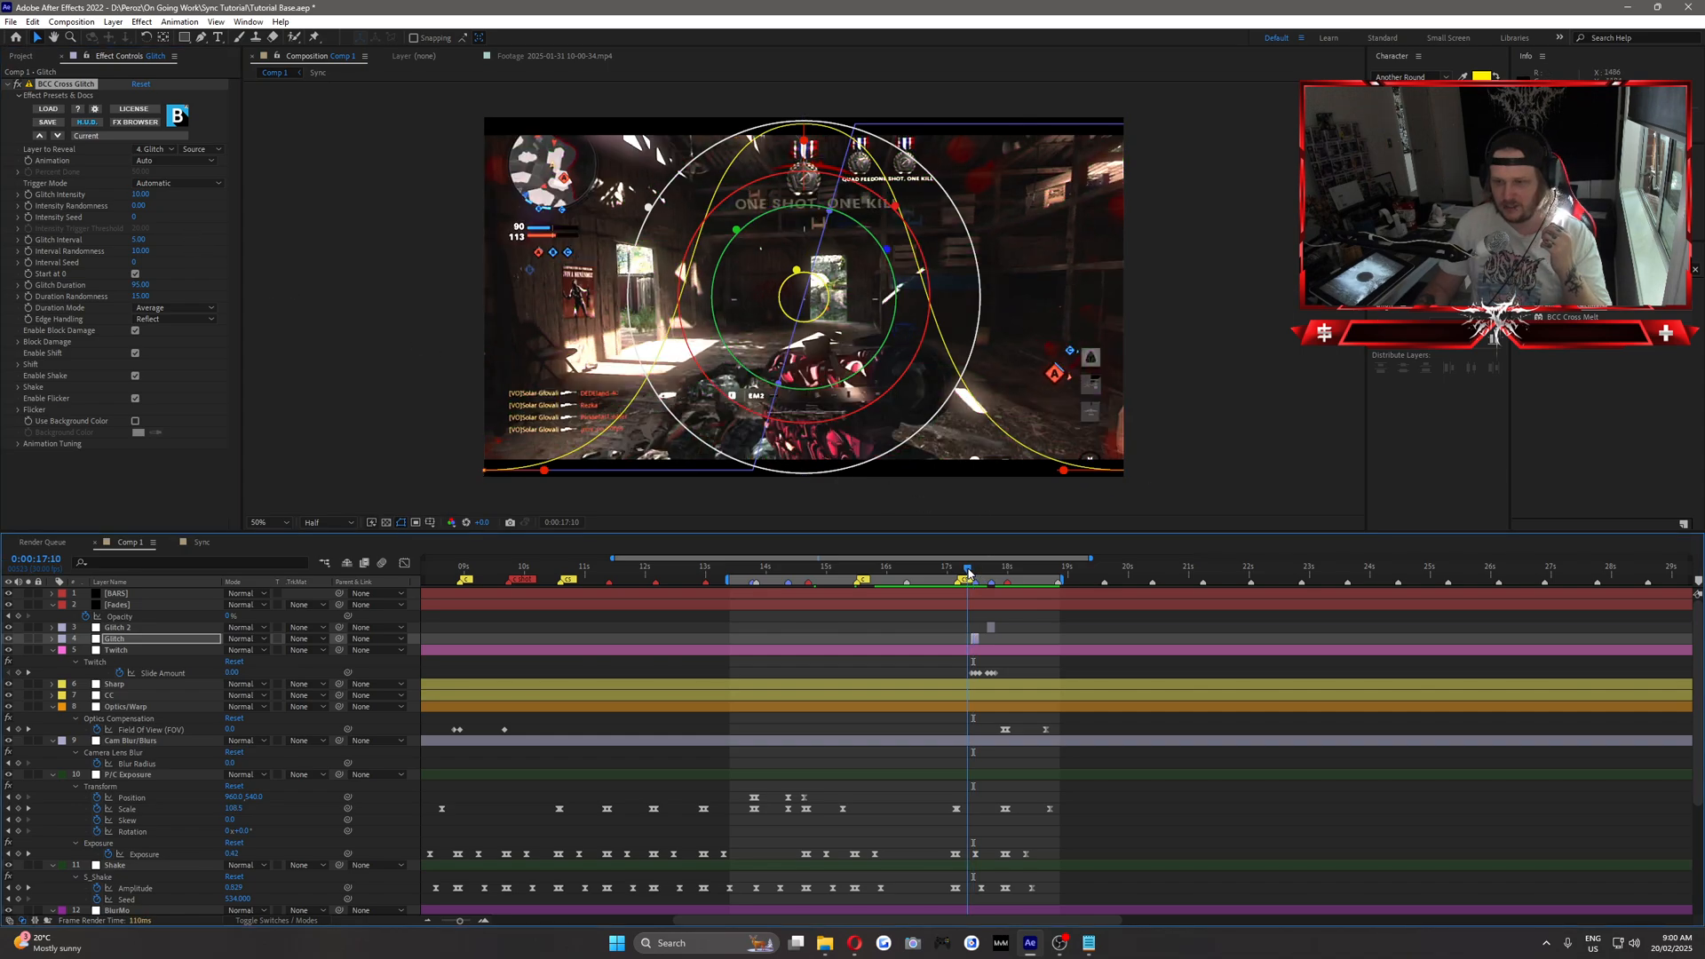
# On the camera blur layer, keyframe the Blur Radius at 0 at 0:00:17:28 and 10 at 0:00:18:00.
pyautogui.moveTo(974, 573); pyautogui.dragTo(1009, 600)
pyautogui.click(187, 743)
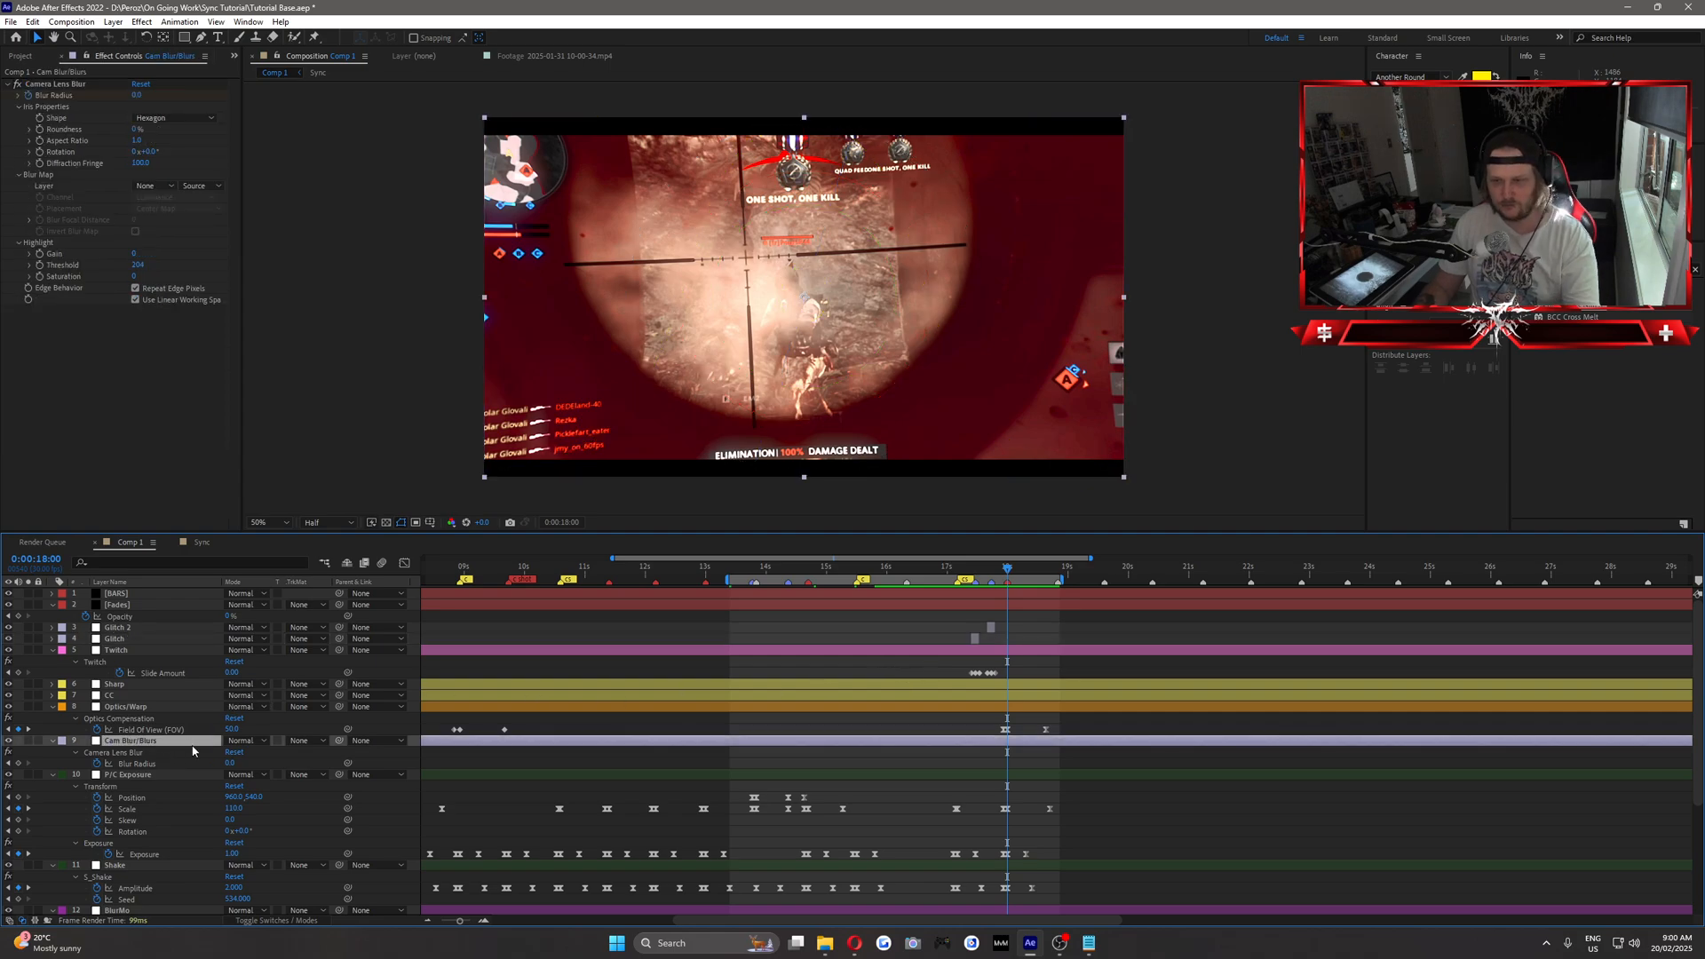
pyautogui.press('pageup')
pyautogui.press('pageup')
pyautogui.click(19, 764)
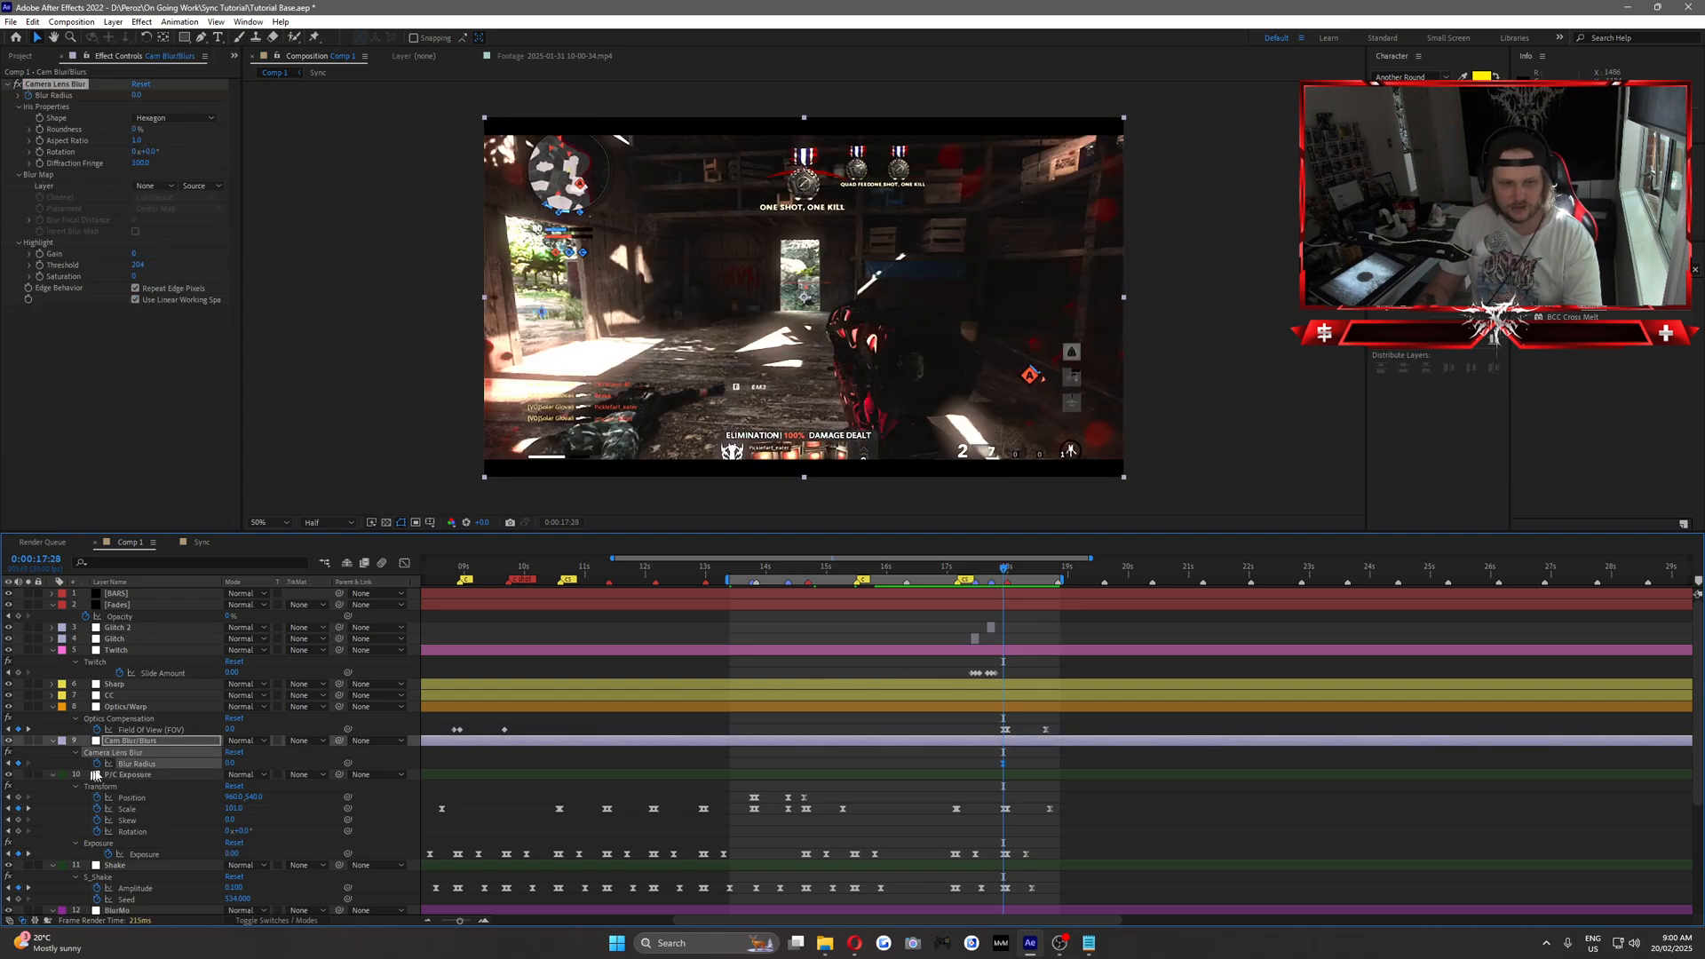
pyautogui.press('pagedown')
pyautogui.press('pagedown')
pyautogui.moveTo(228, 765); pyautogui.dragTo(279, 773)
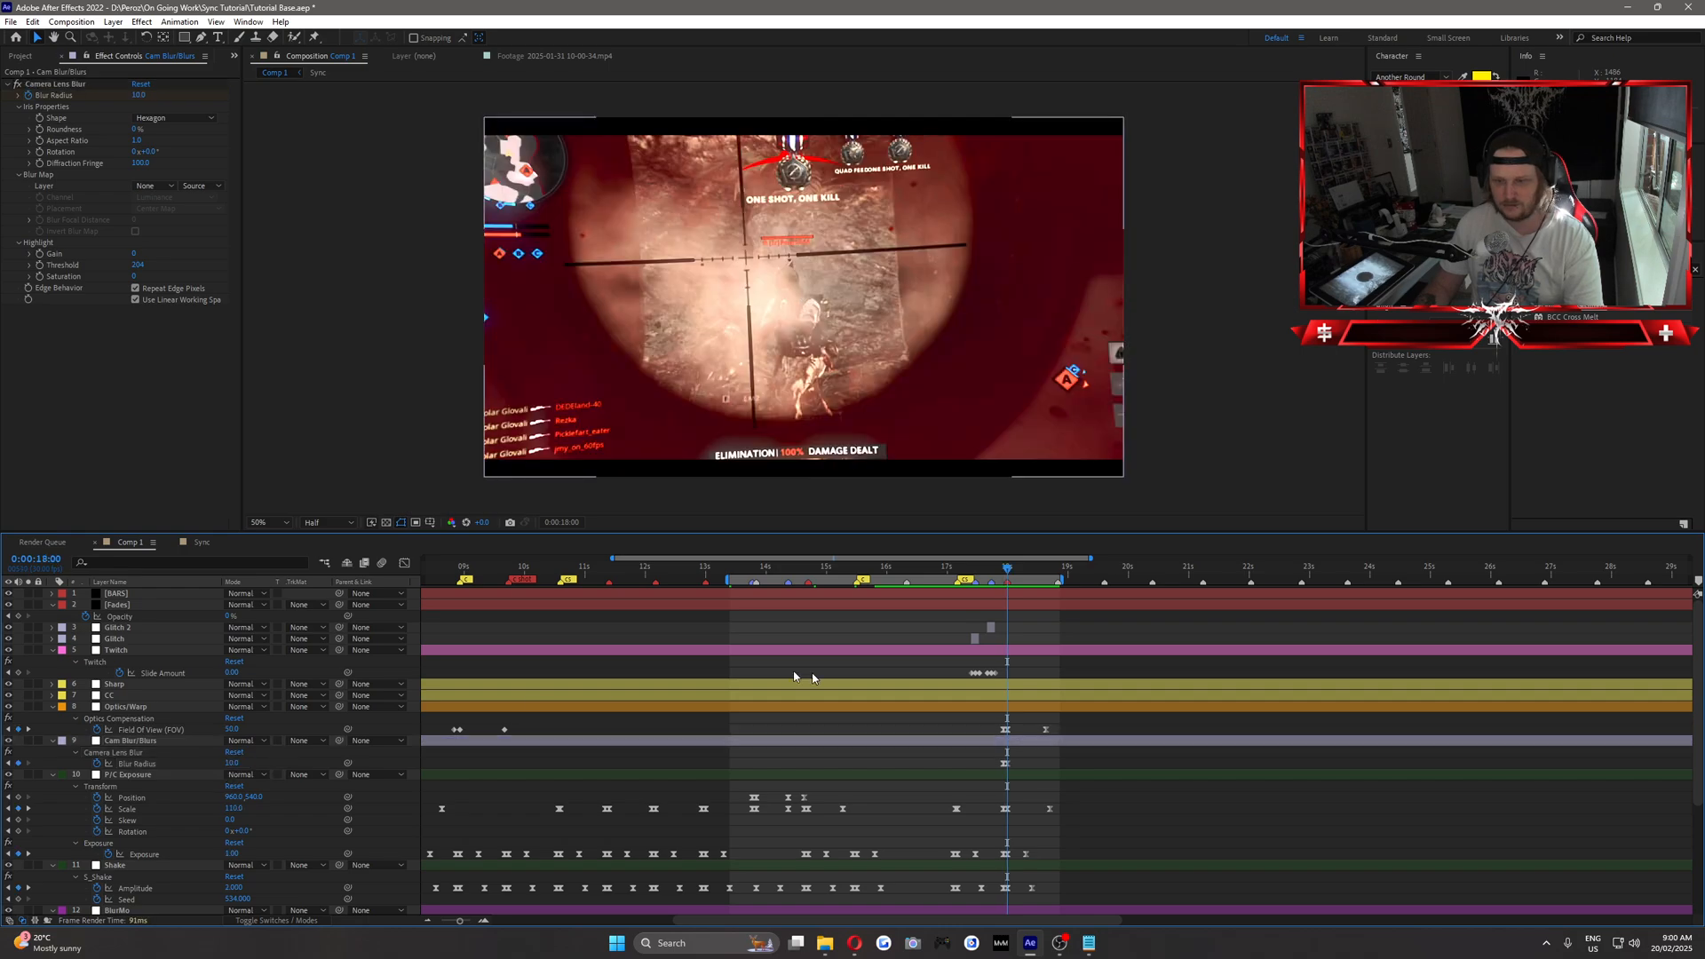
# Add a closing Blur Radius keyframe of 0 at 0:00:18:05 and move it to about 0:00:18:10.
pyautogui.click(1019, 571)
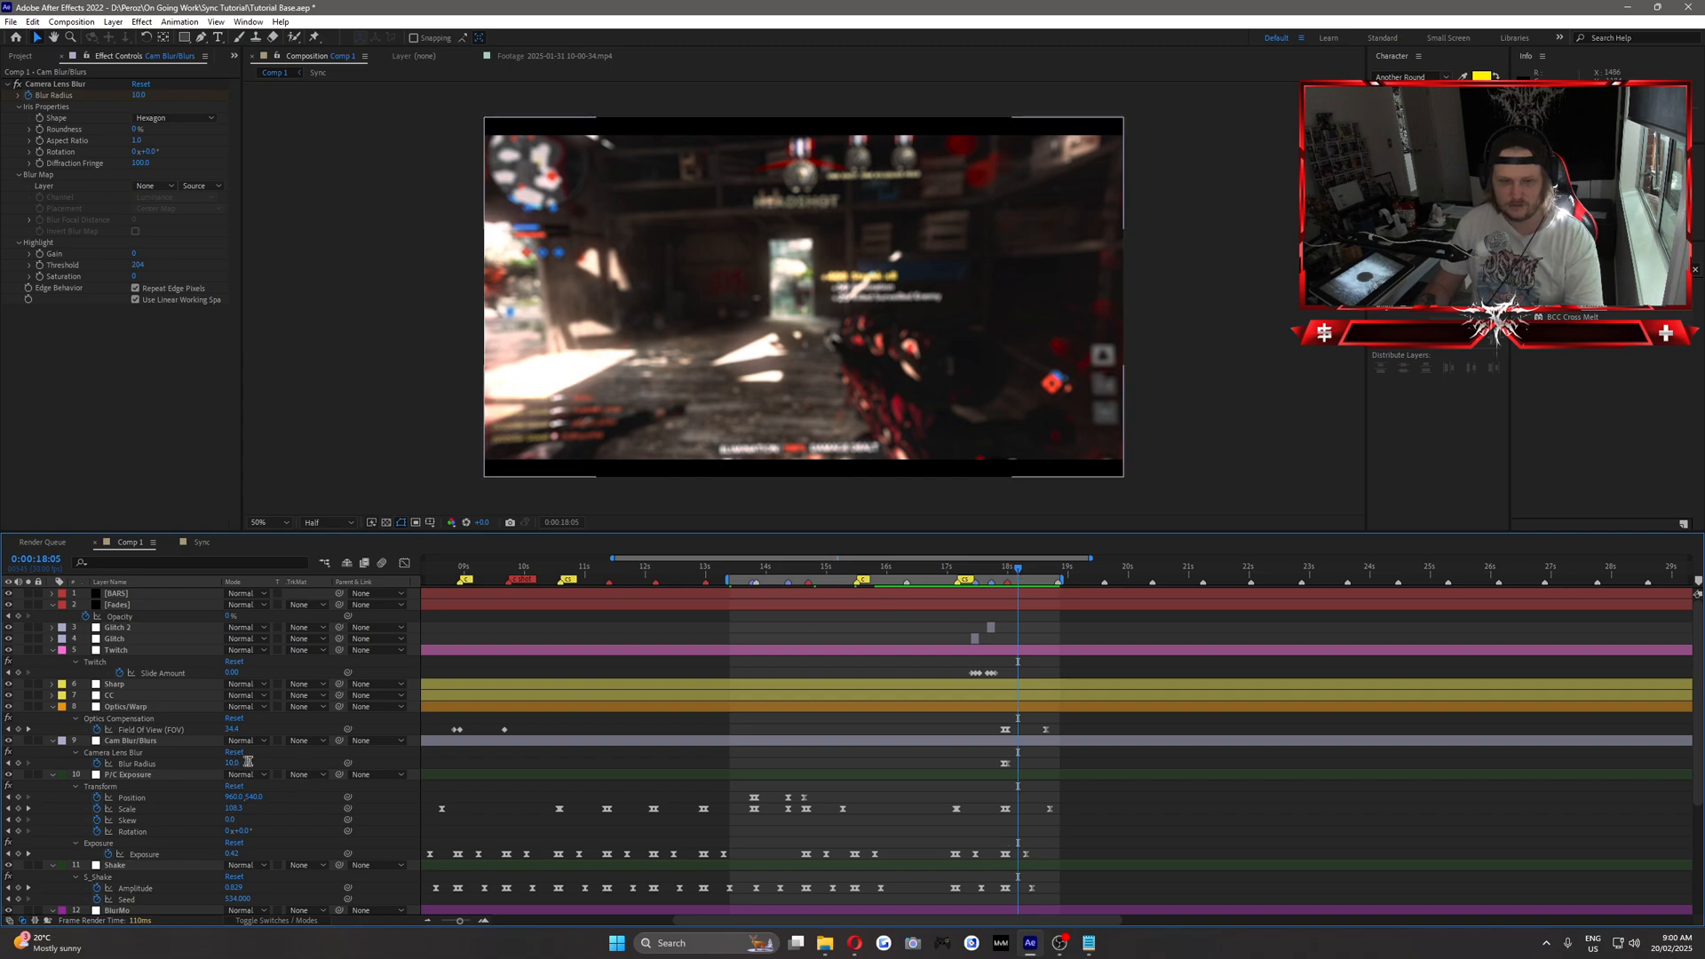
pyautogui.click(236, 763)
pyautogui.write('0')
pyautogui.press('Return')
pyautogui.moveTo(1000, 573); pyautogui.dragTo(1029, 592)
pyautogui.moveTo(1019, 765); pyautogui.dragTo(1028, 769)
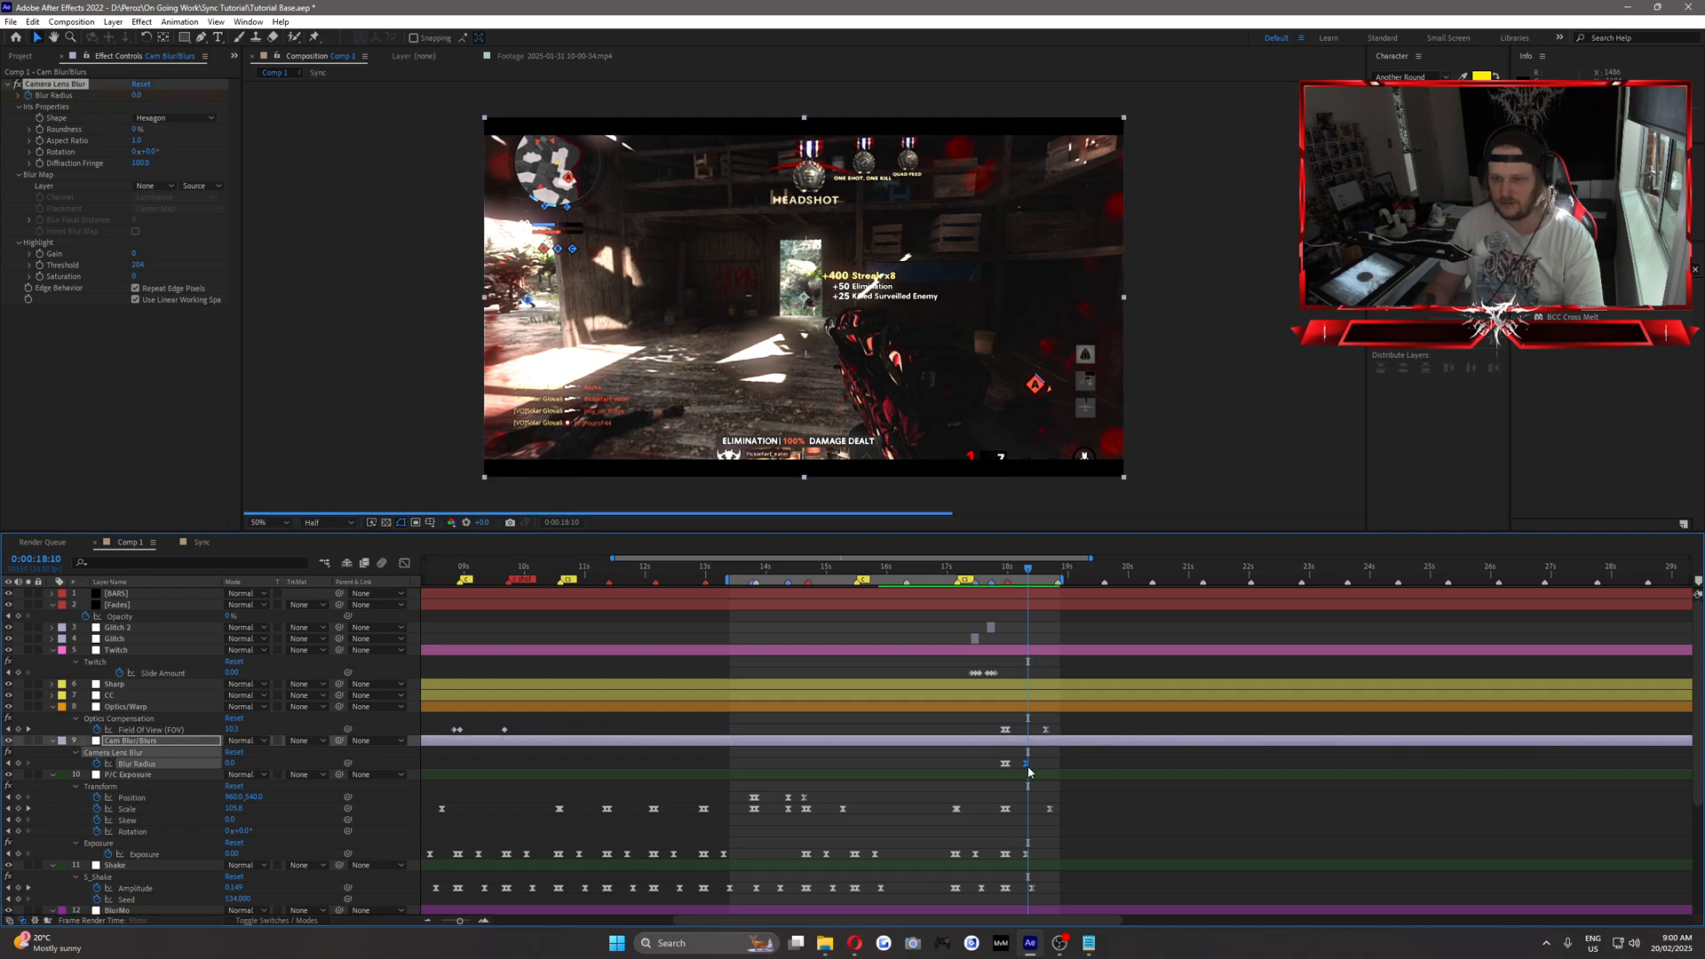
# Set the work area to start at 0:00:10:18, and preview the edit from there and from 0:00:15:05.
pyautogui.moveTo(1000, 569); pyautogui.dragTo(561, 607)
pyautogui.press('space')
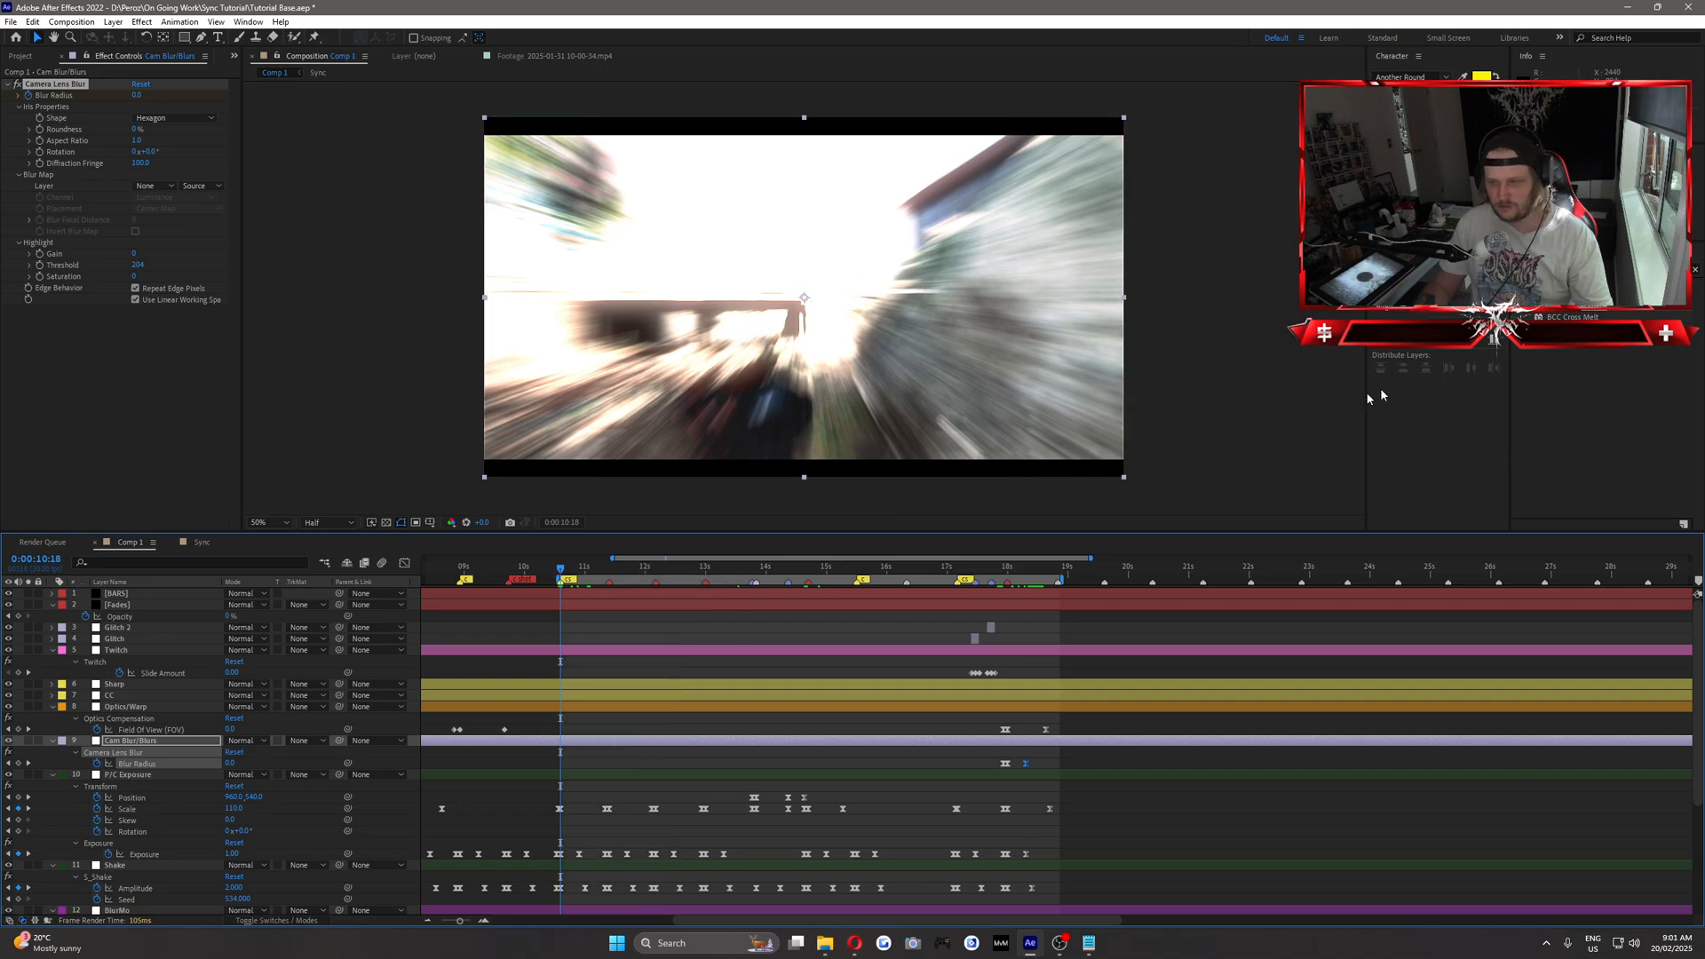
pyautogui.press('space')
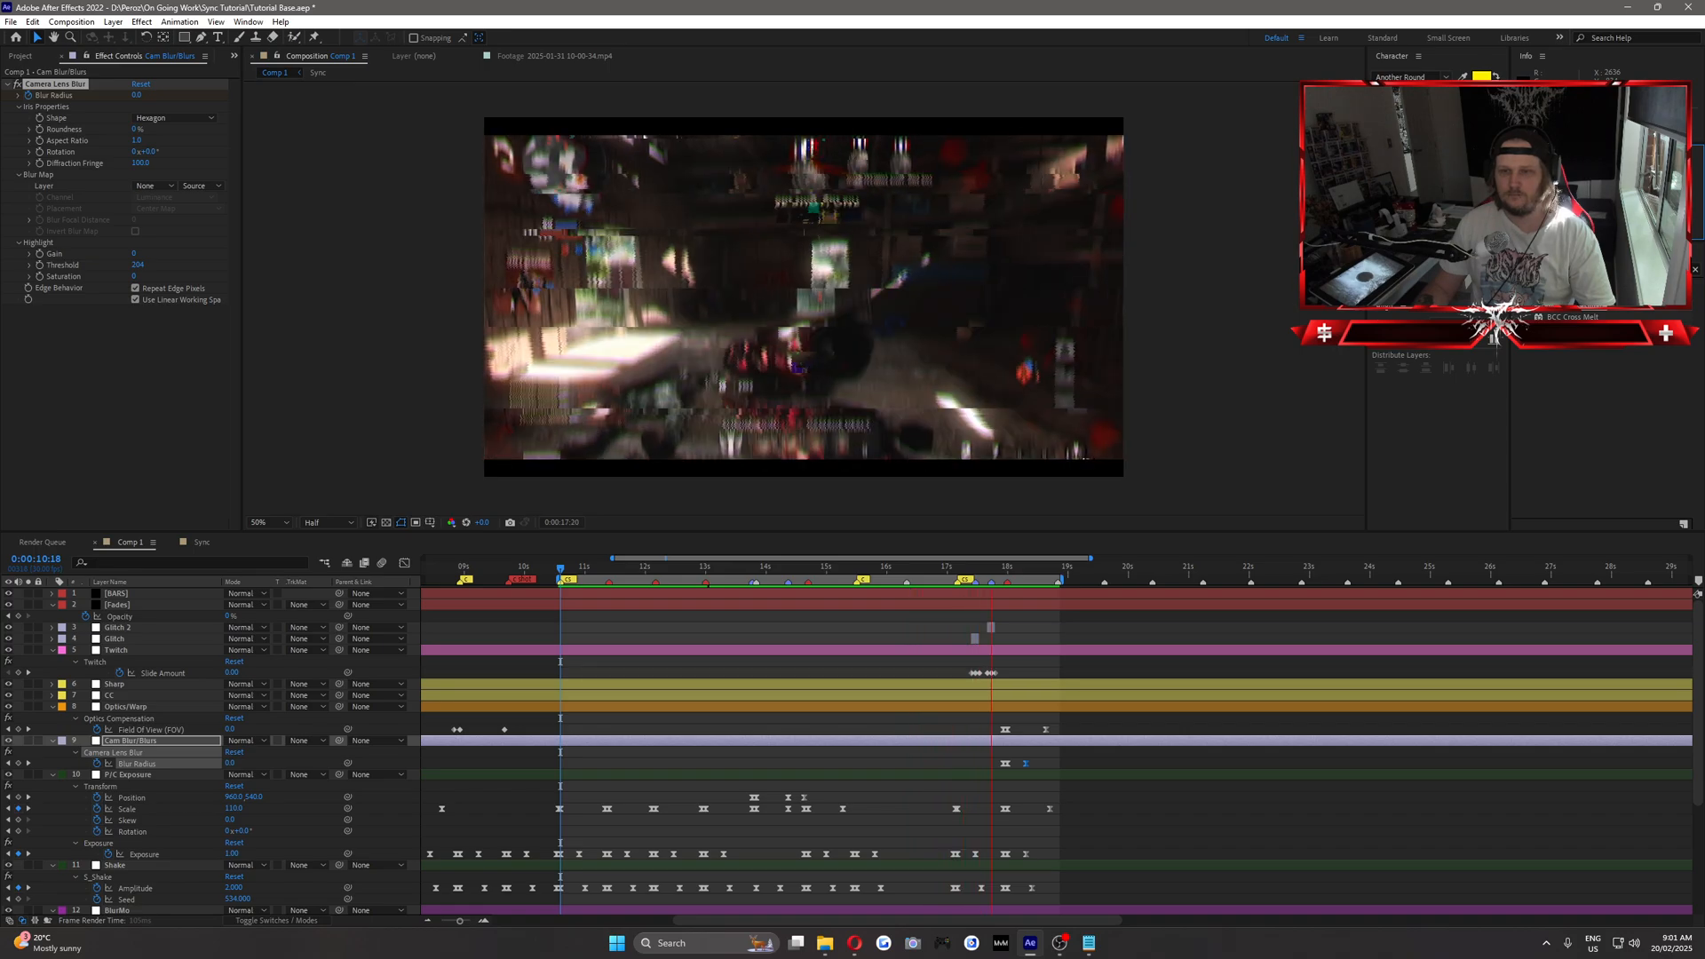
pyautogui.press('space')
pyautogui.moveTo(758, 566); pyautogui.dragTo(838, 611)
pyautogui.press('space')
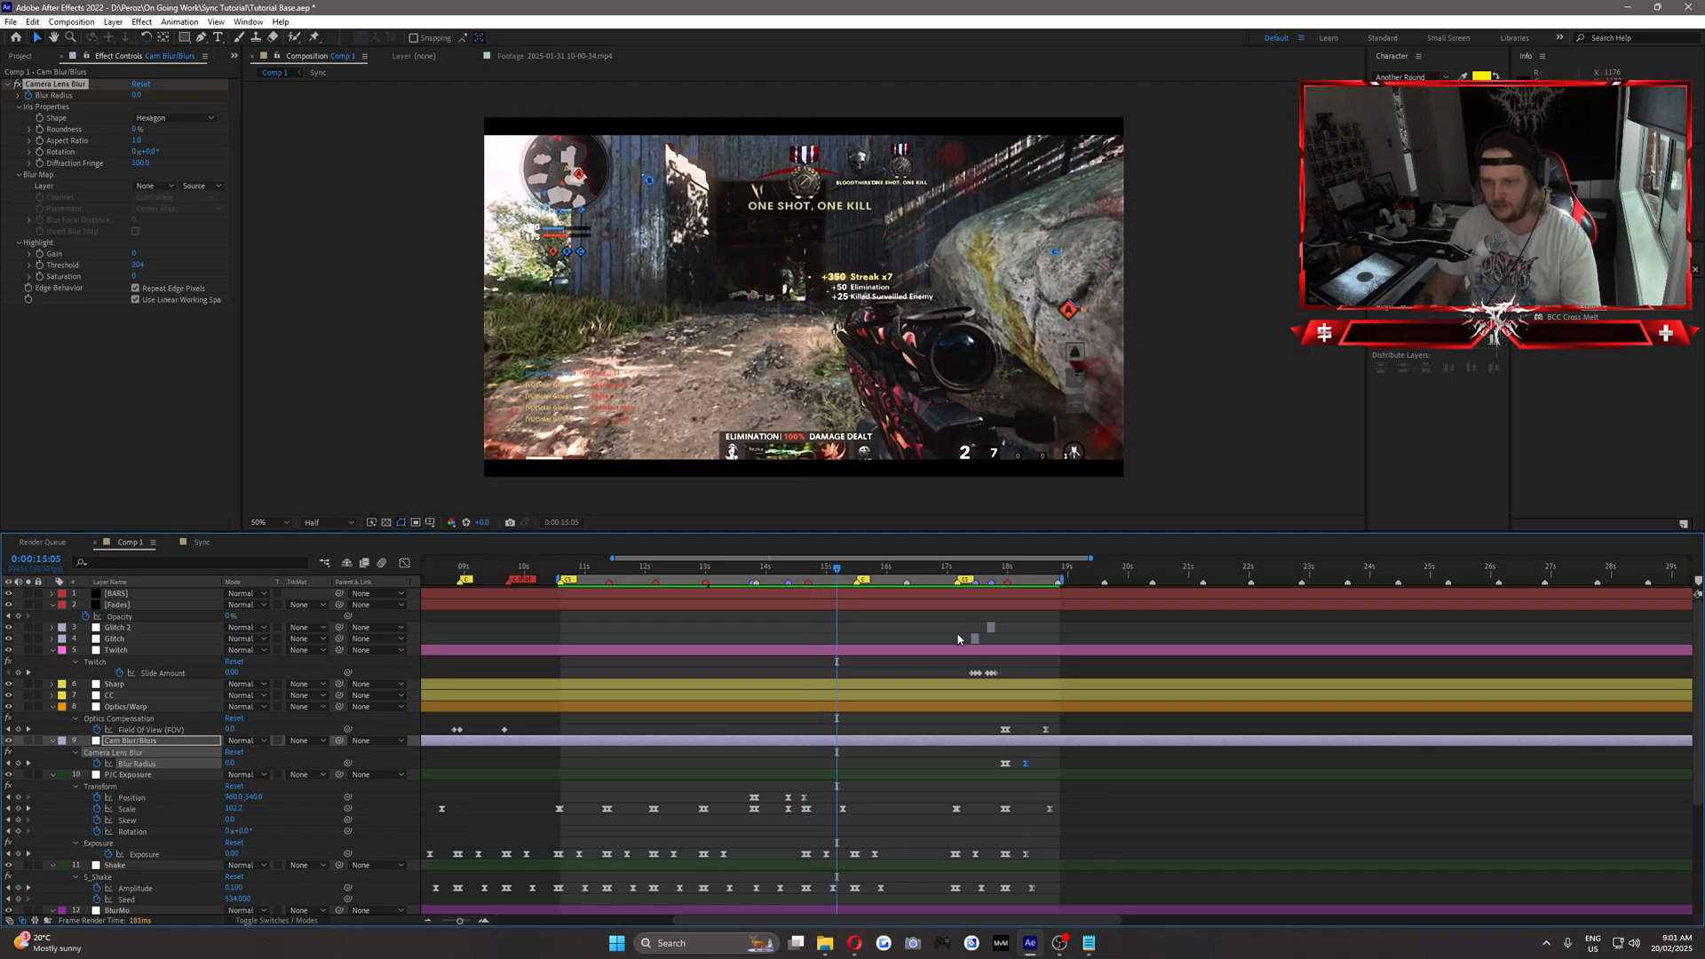
# Add an adjustment layer above the Glitch 2 layer and name it tint.
pyautogui.click(907, 570)
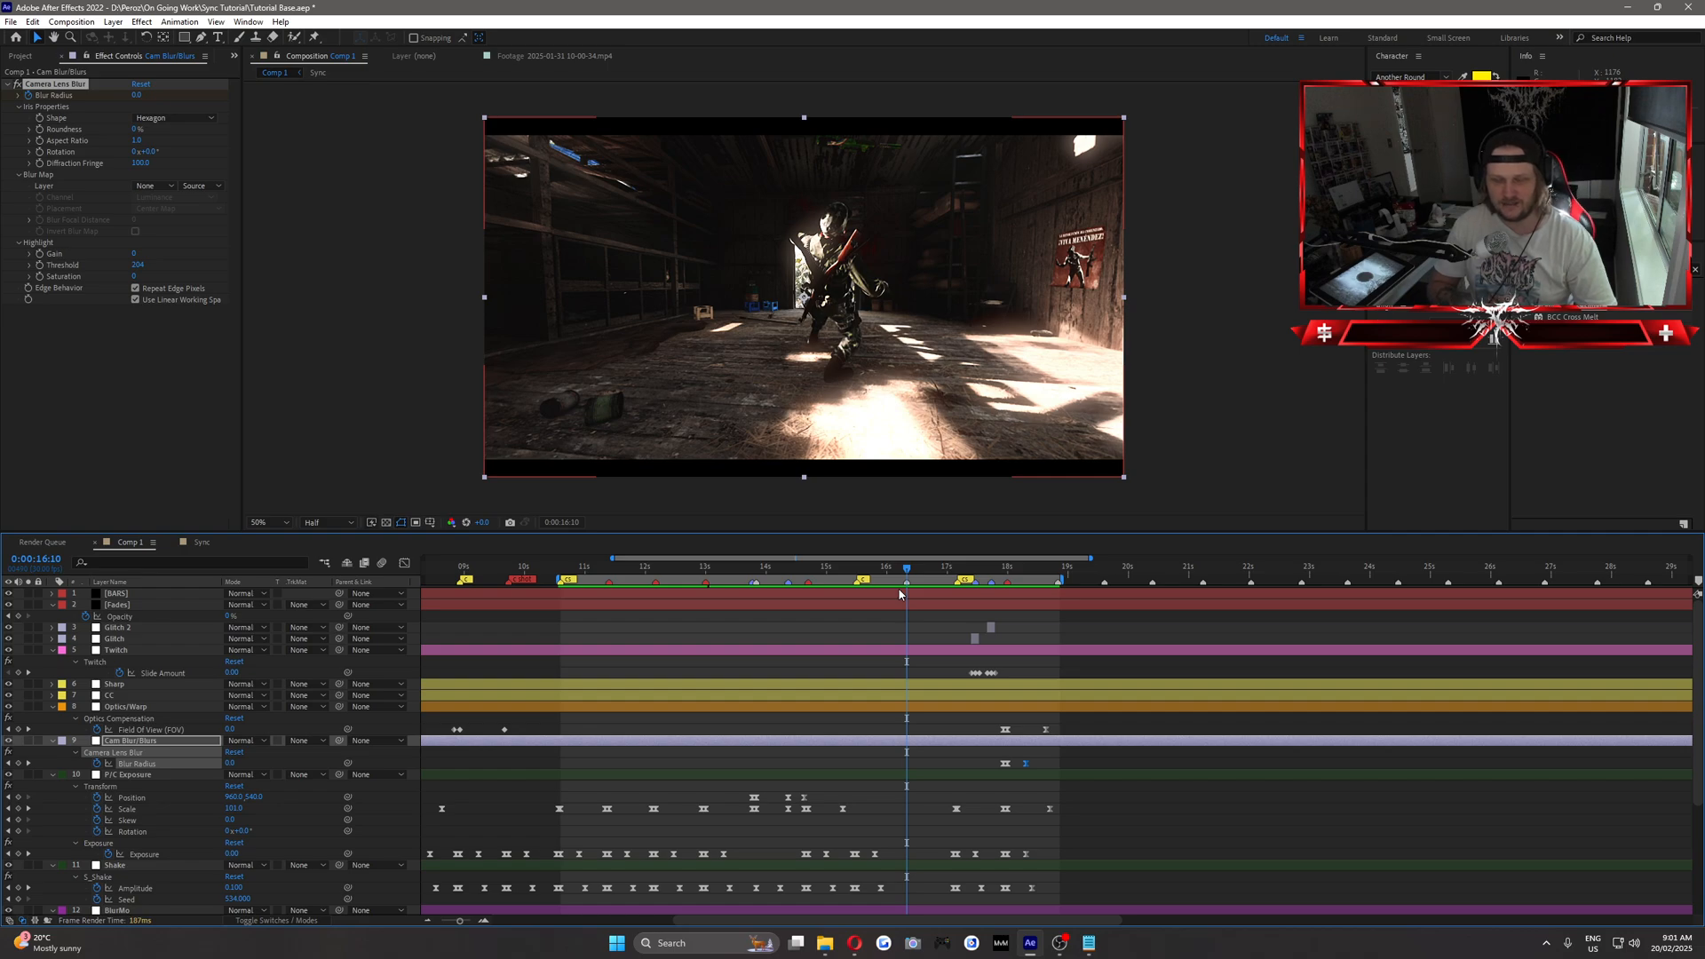
pyautogui.click(119, 628)
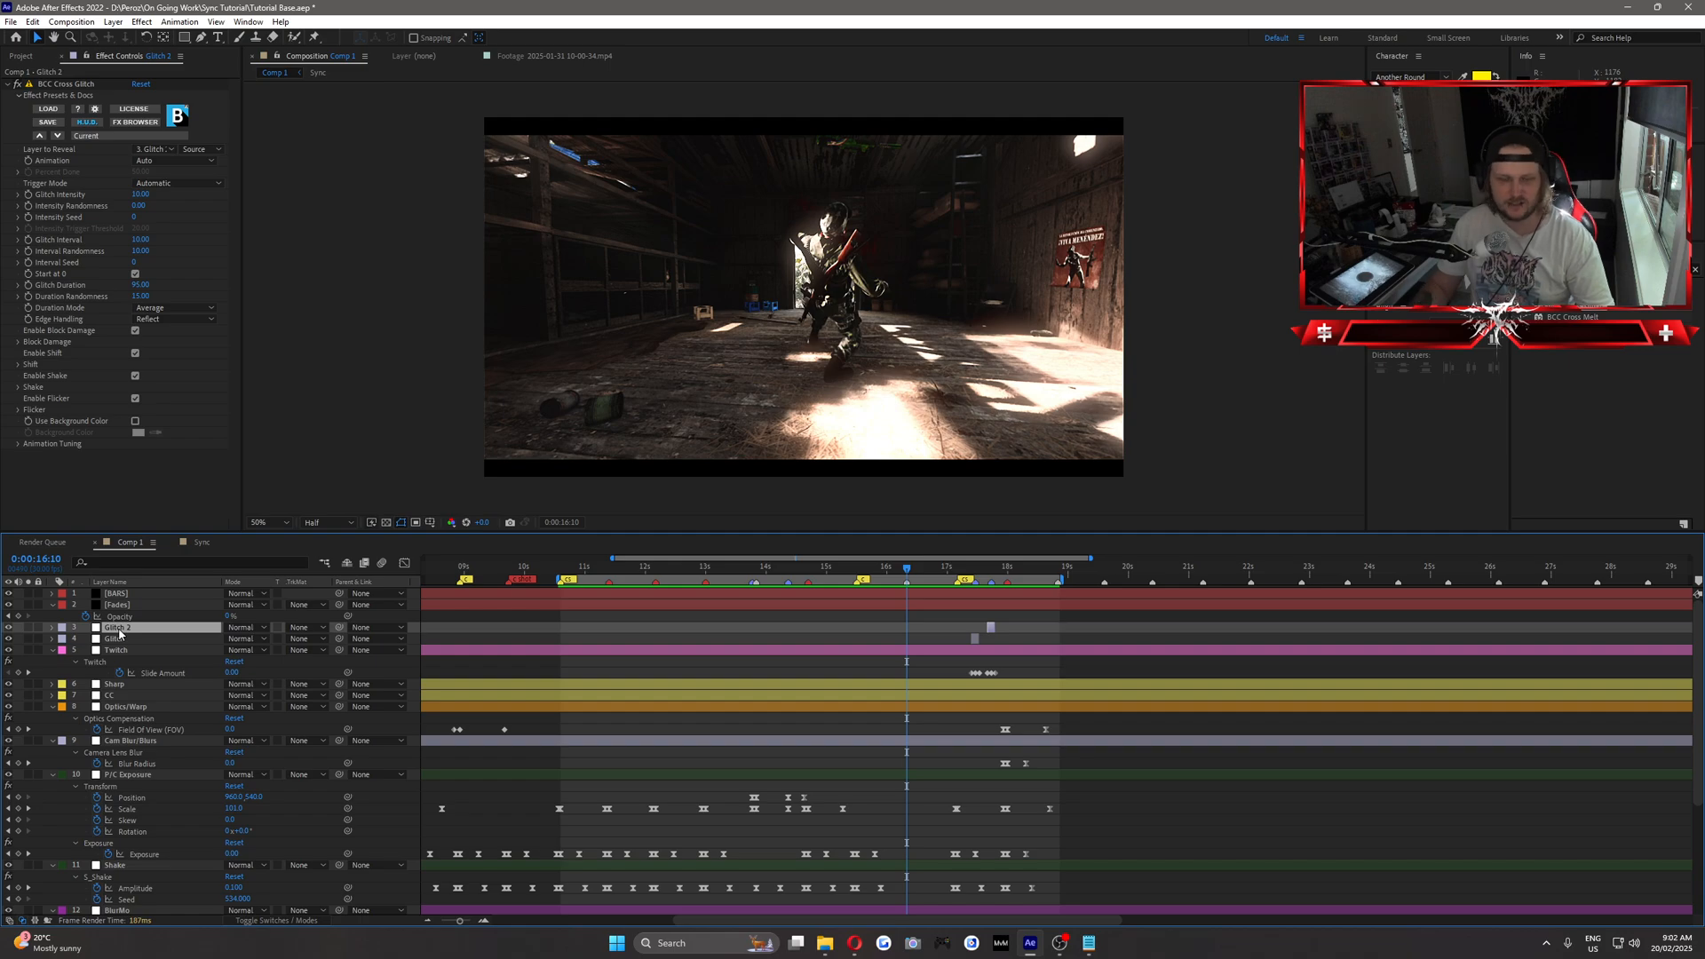
pyautogui.click(112, 22)
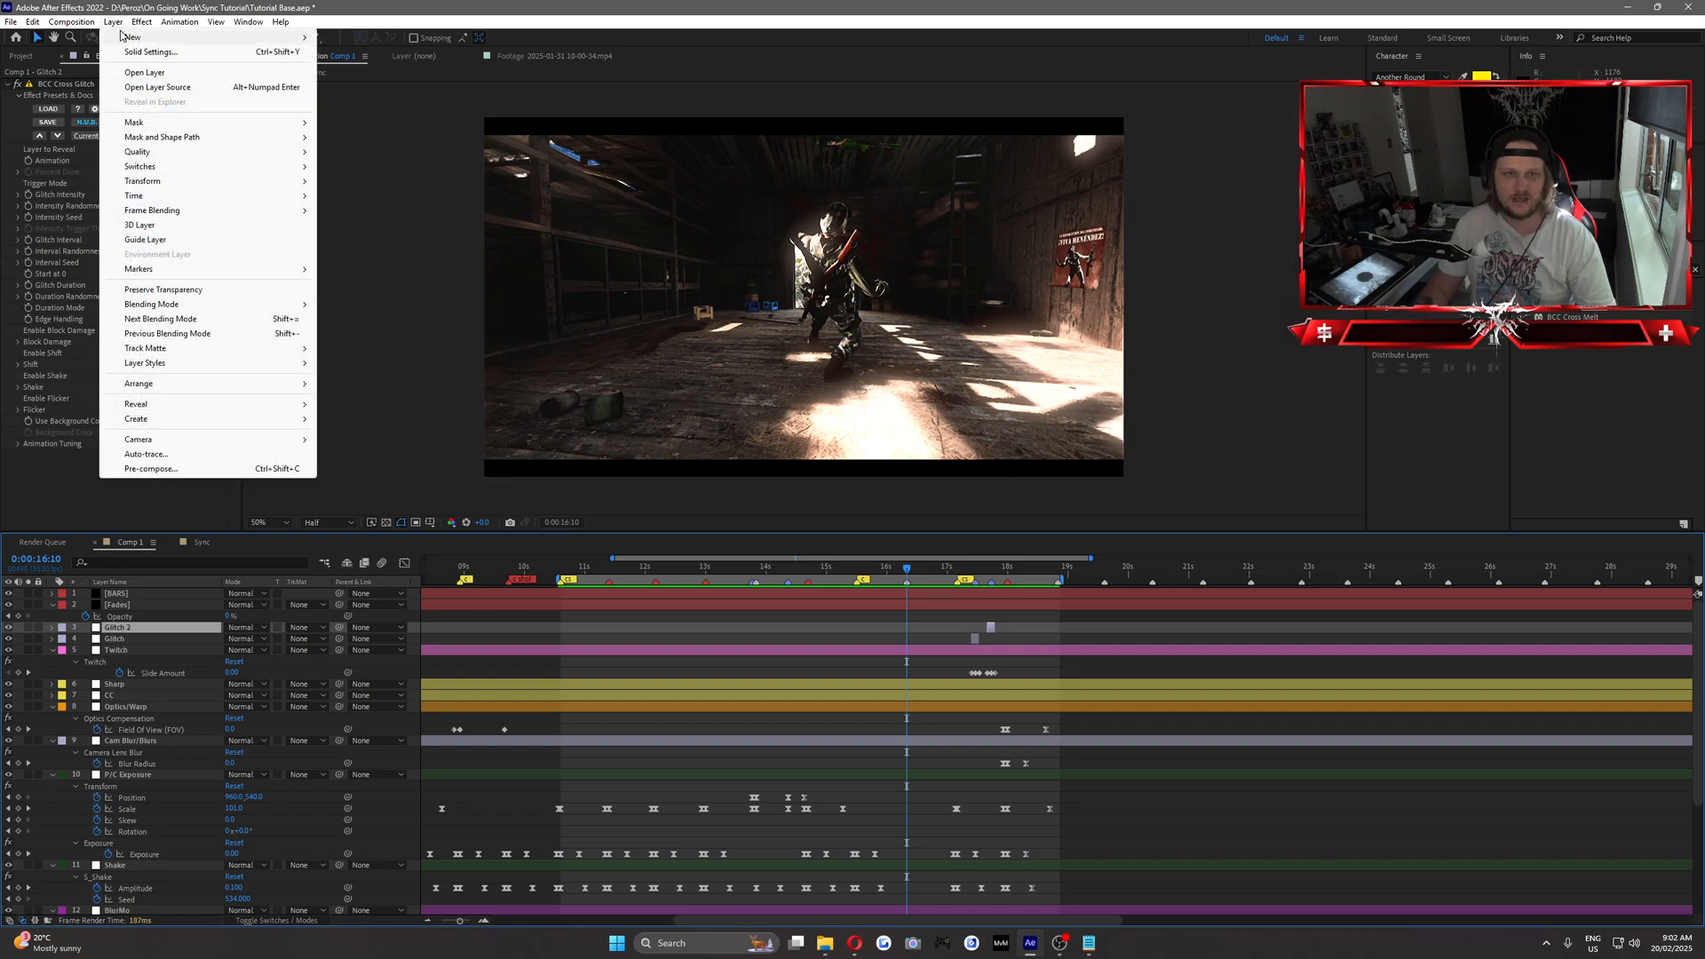
pyautogui.moveTo(222, 36)
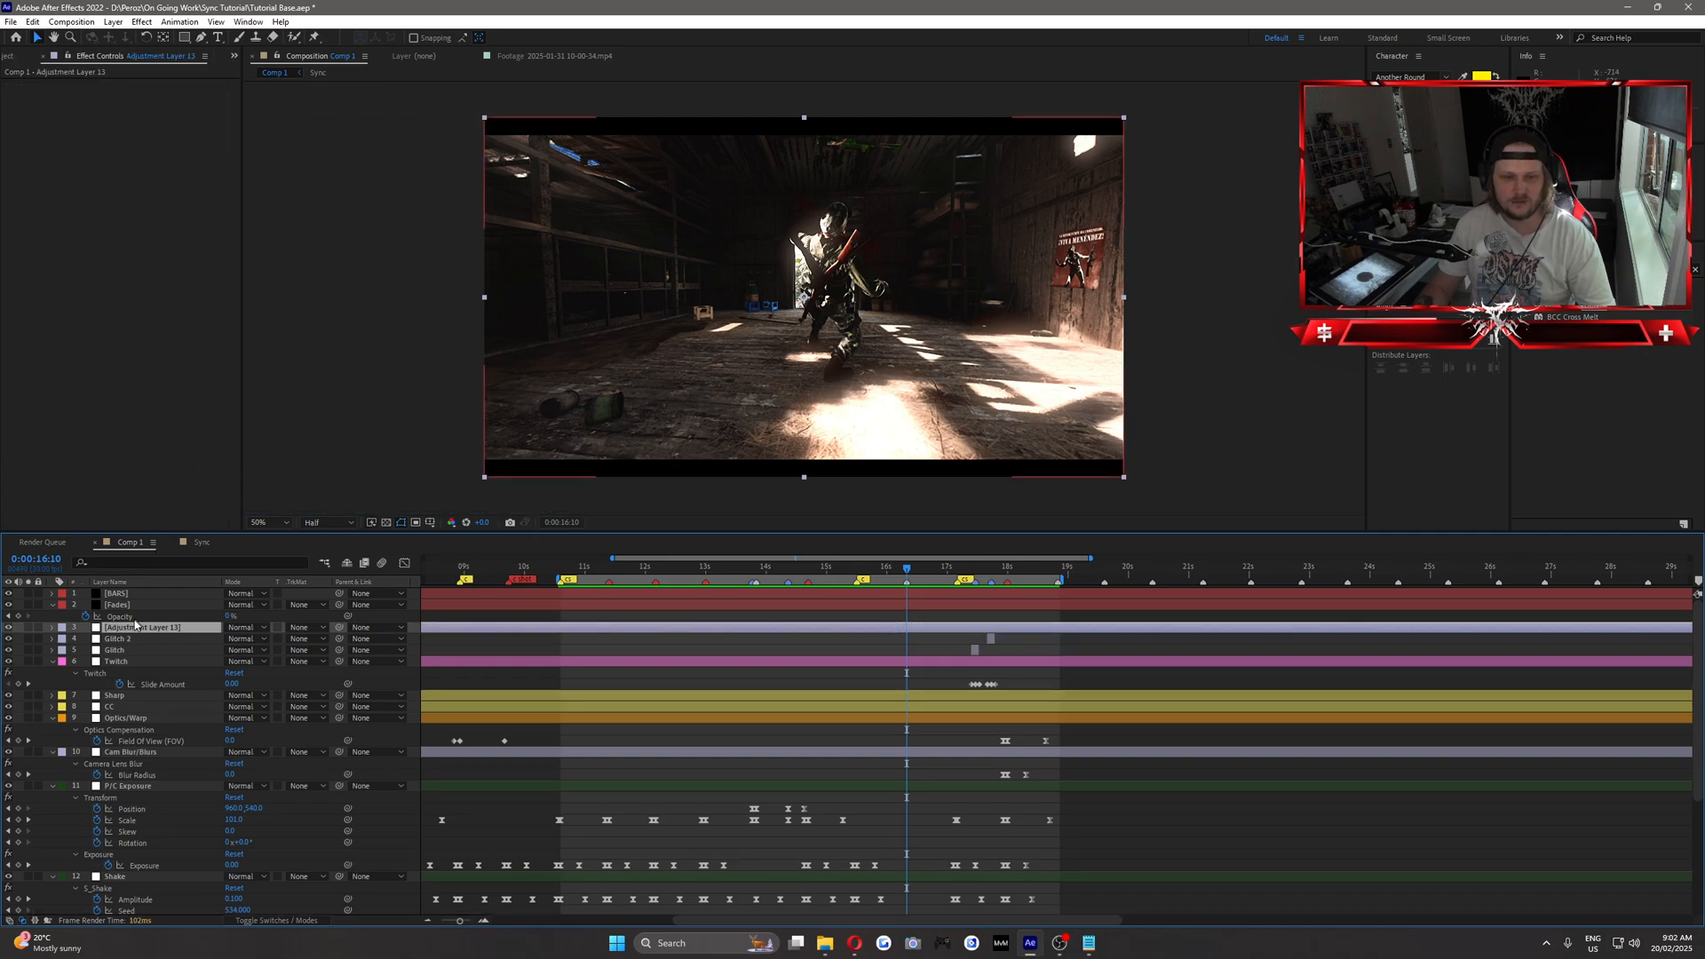
pyautogui.rightClick(130, 629)
pyautogui.click(167, 604)
pyautogui.write('t')
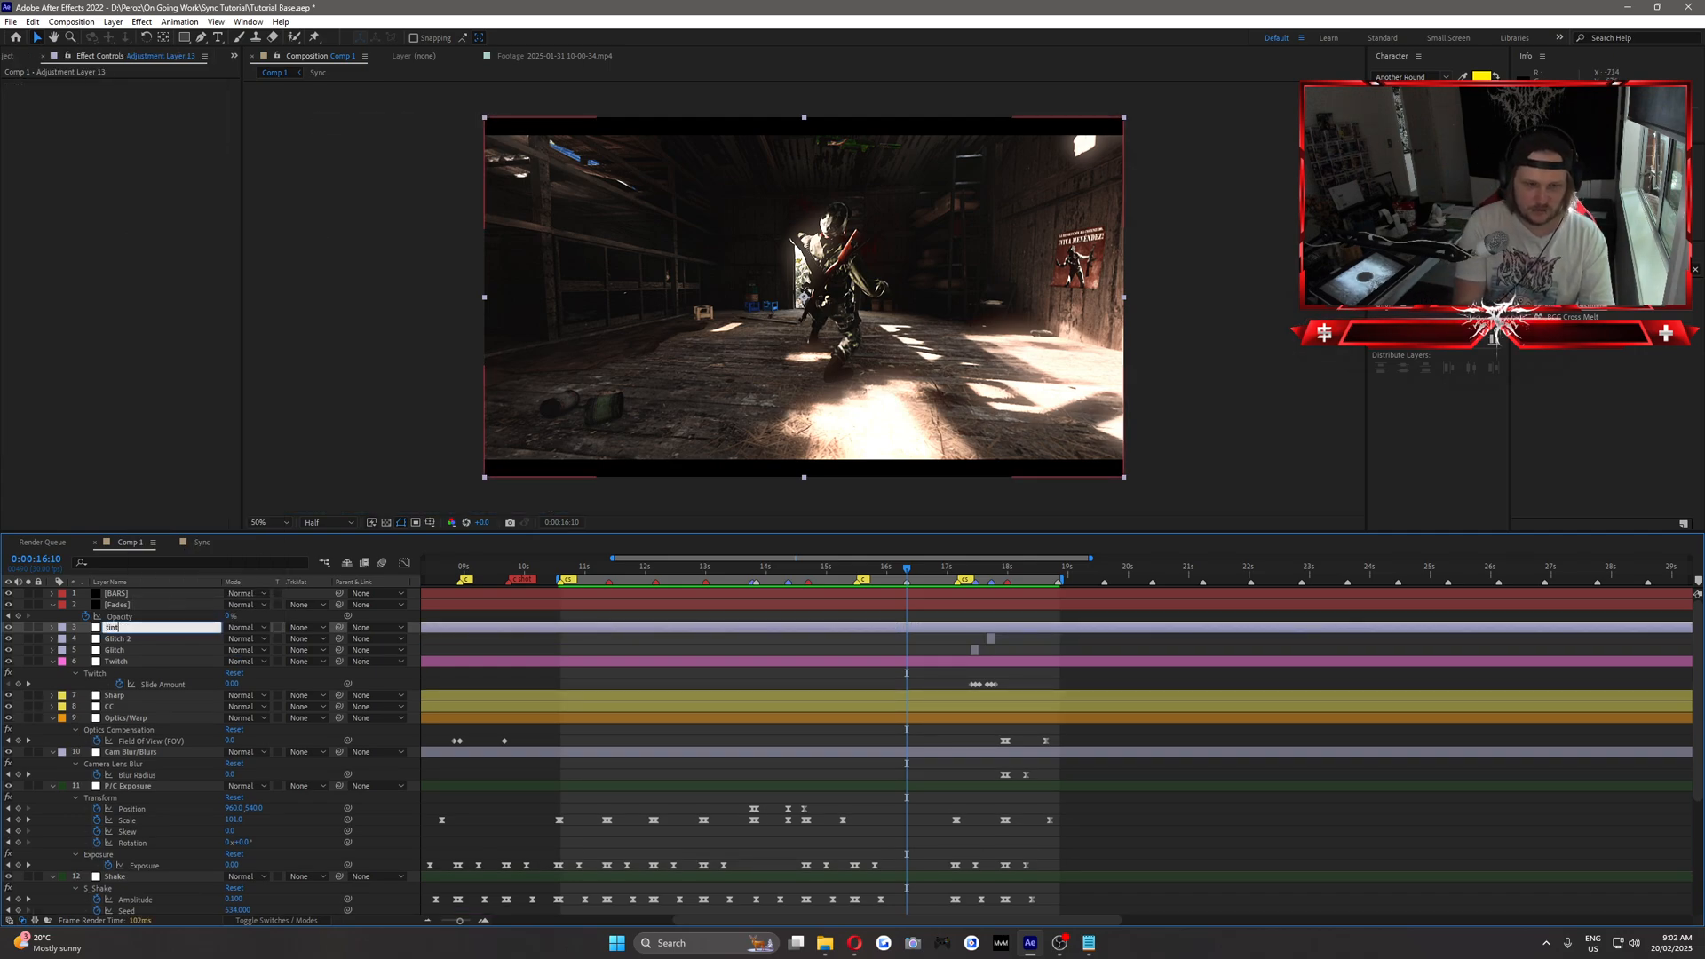
pyautogui.write('int')
pyautogui.press('Return')
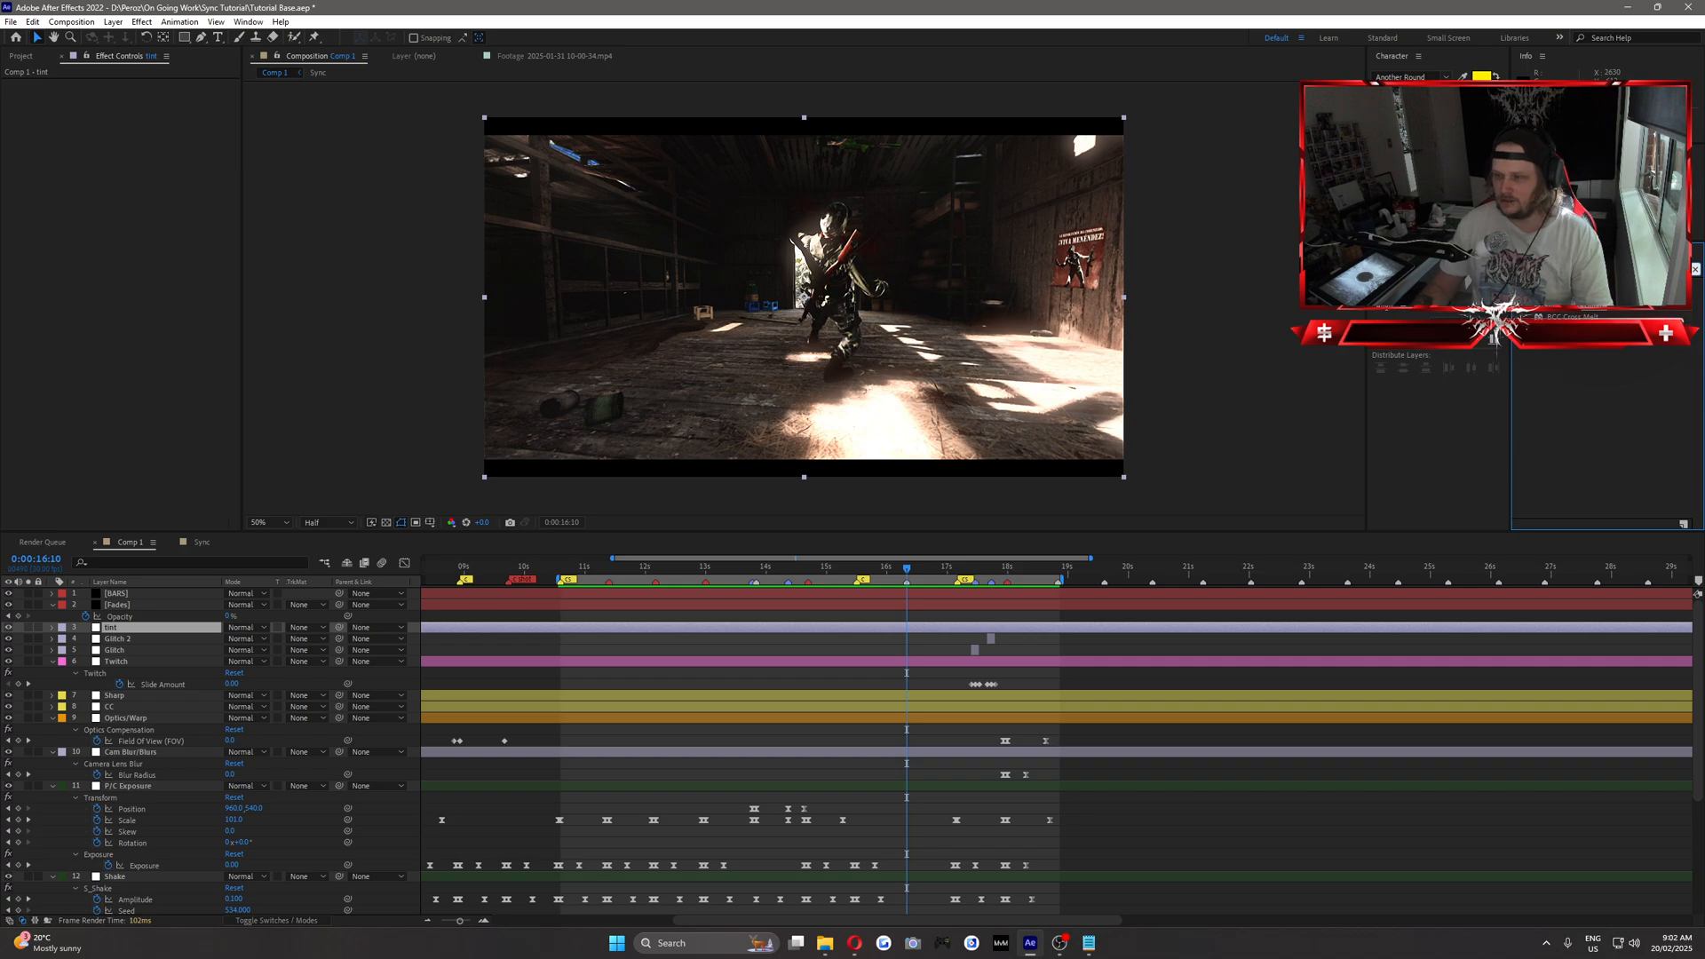
pyautogui.write('tint')
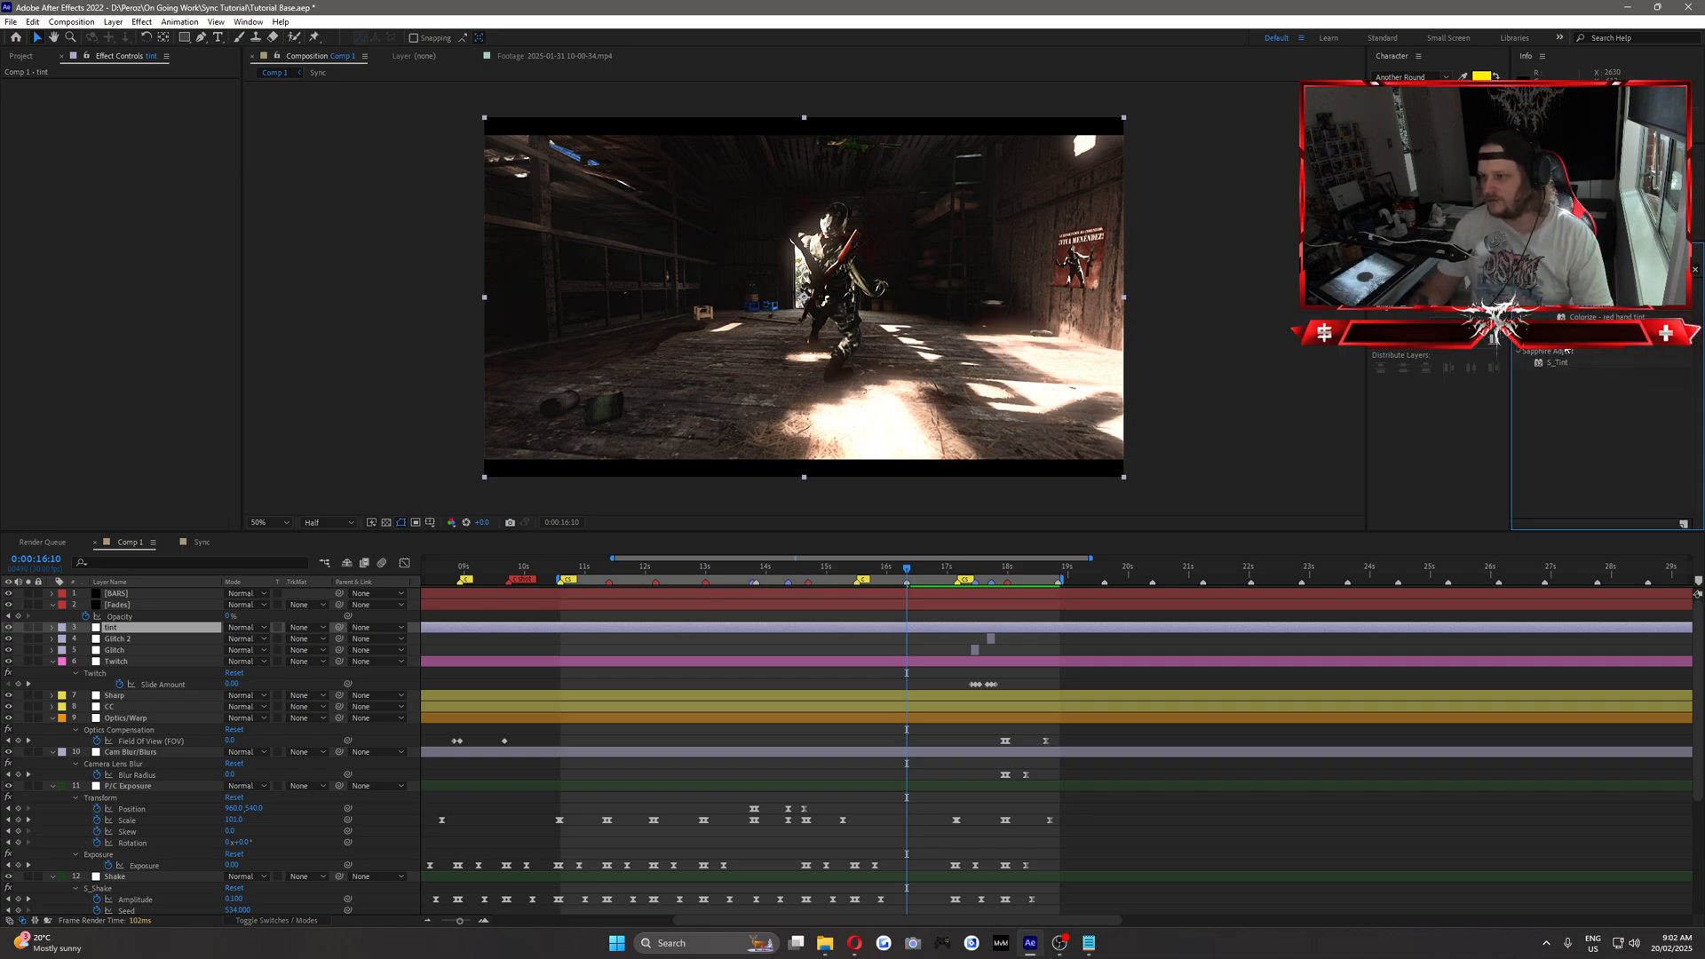
# Apply the Tint effect to the tint layer and keyframe Amount to Tint at 0% at 0:00:16:10.
pyautogui.moveTo(1565, 343); pyautogui.dragTo(714, 629)
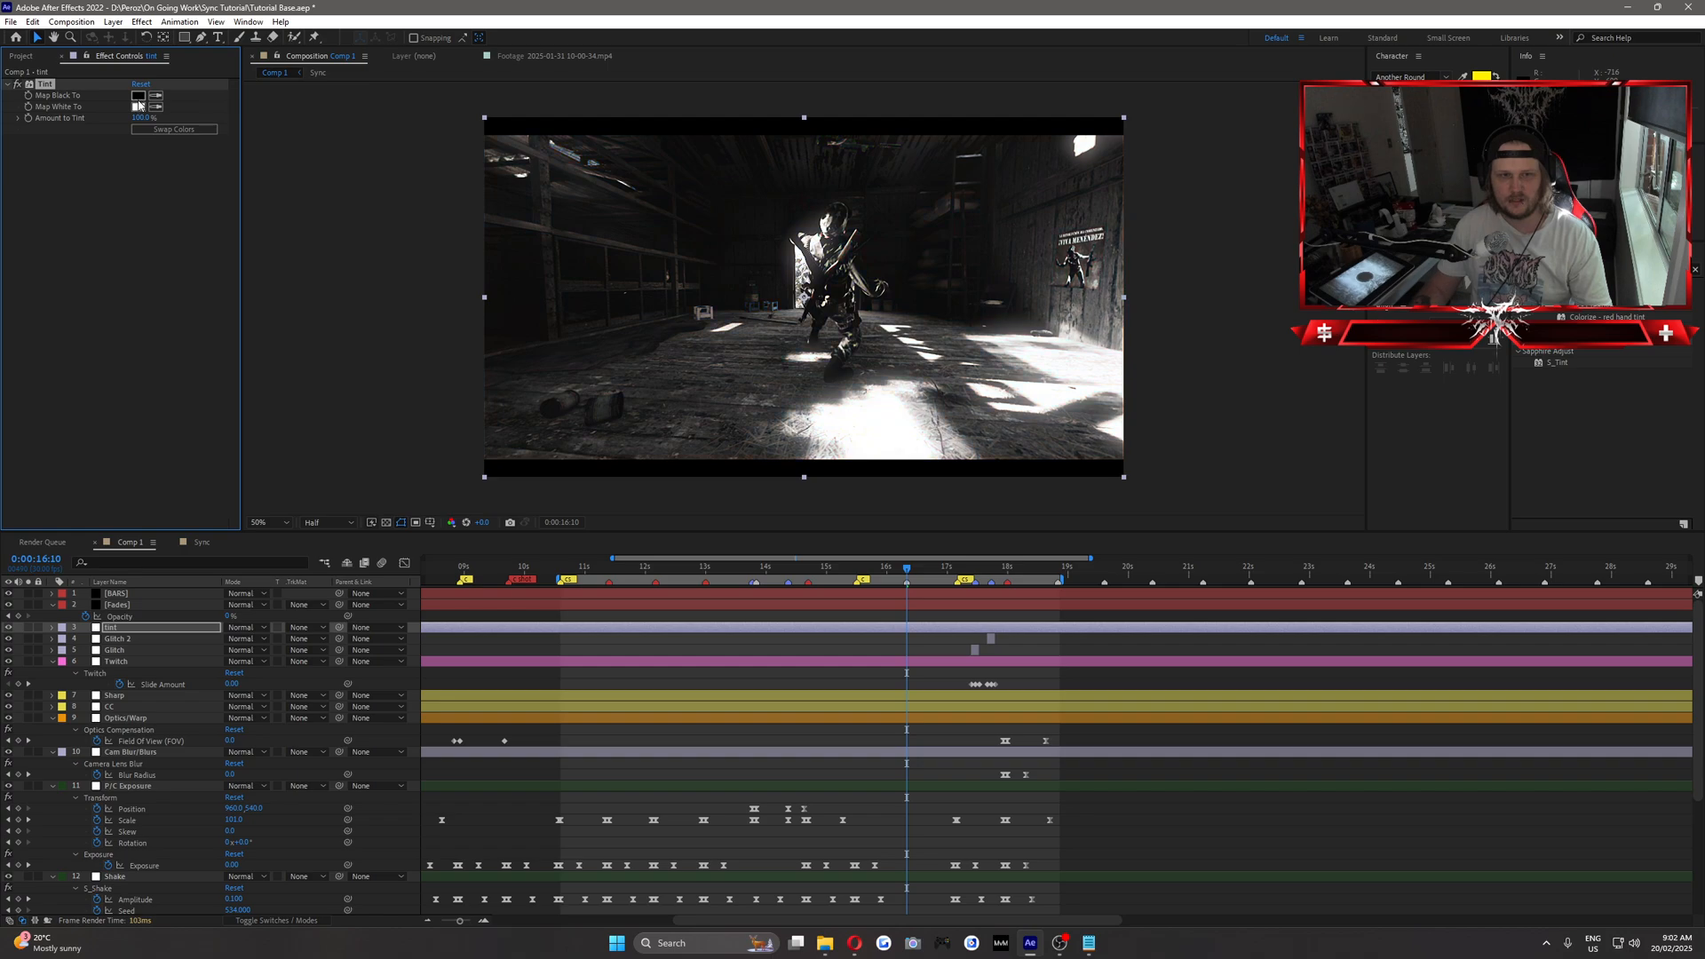
pyautogui.click(147, 212)
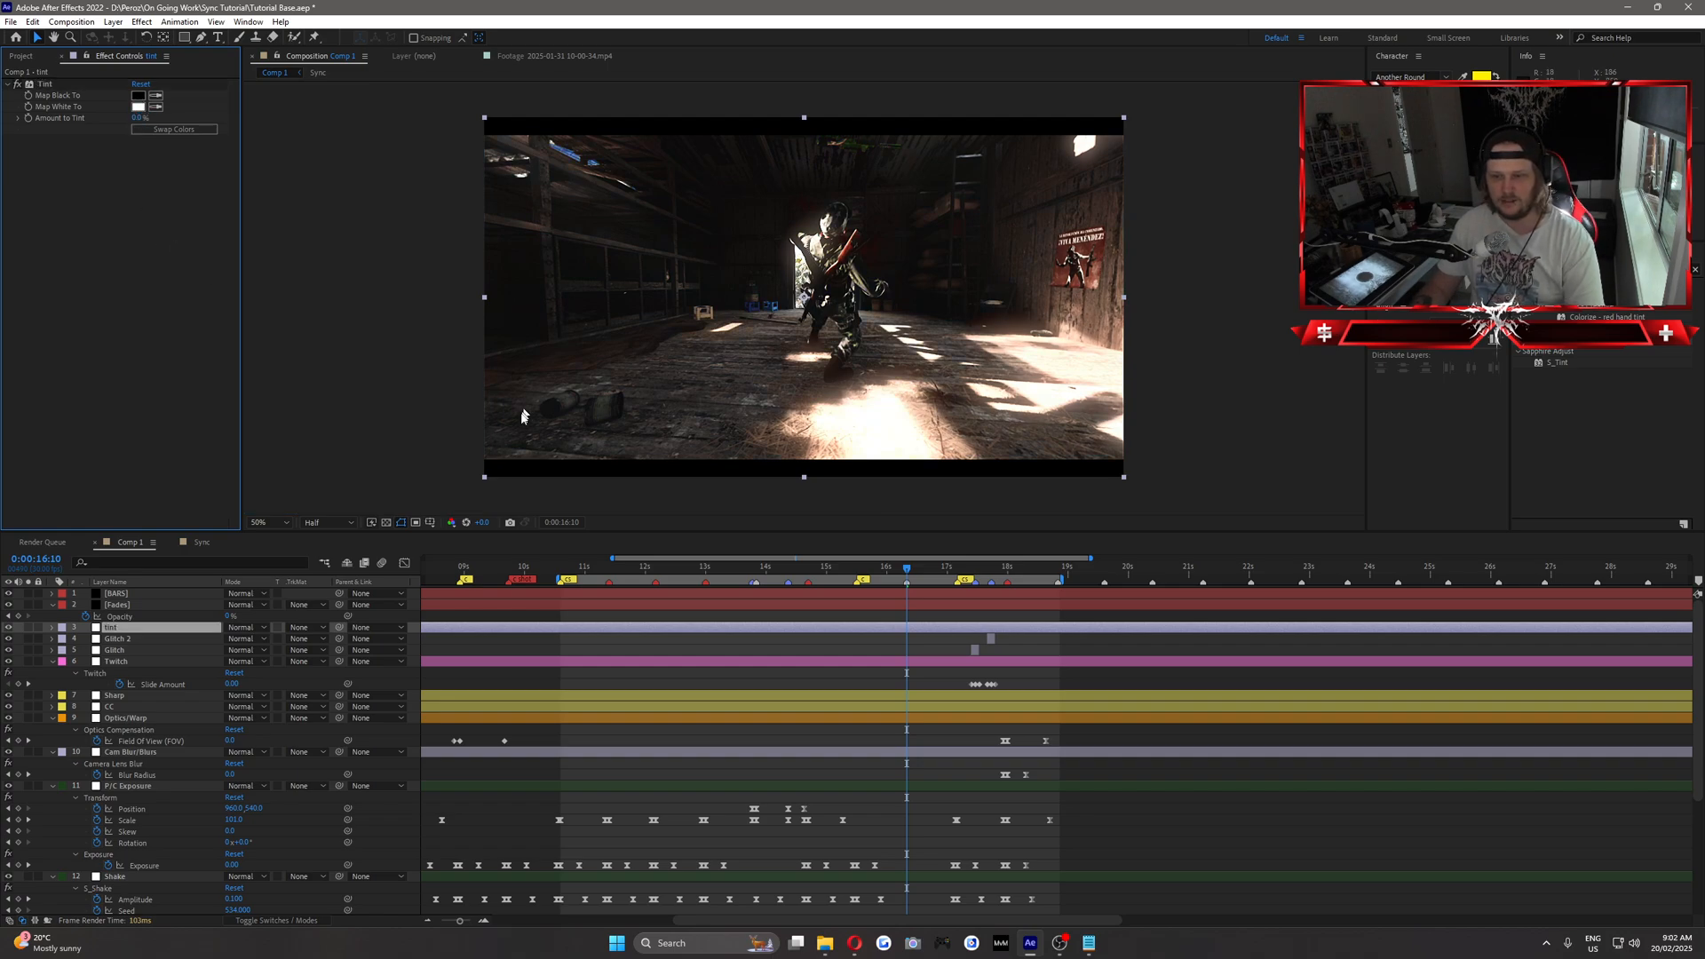
pyautogui.moveTo(885, 575); pyautogui.dragTo(933, 627)
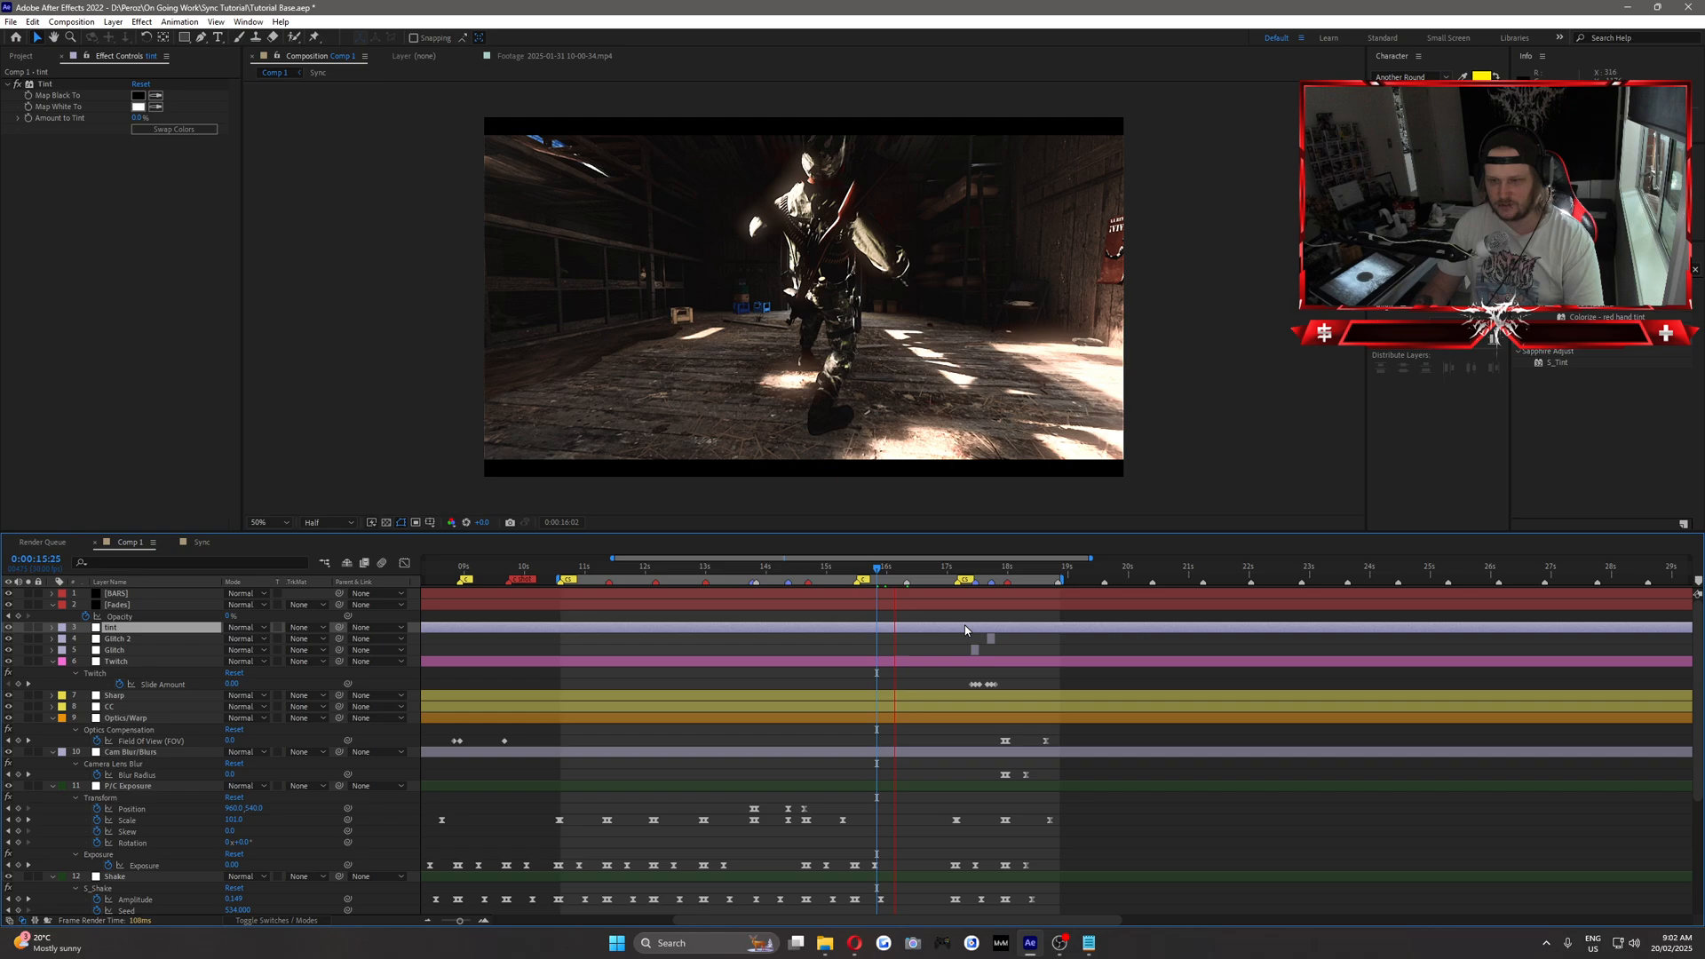
pyautogui.press('space')
pyautogui.click(908, 573)
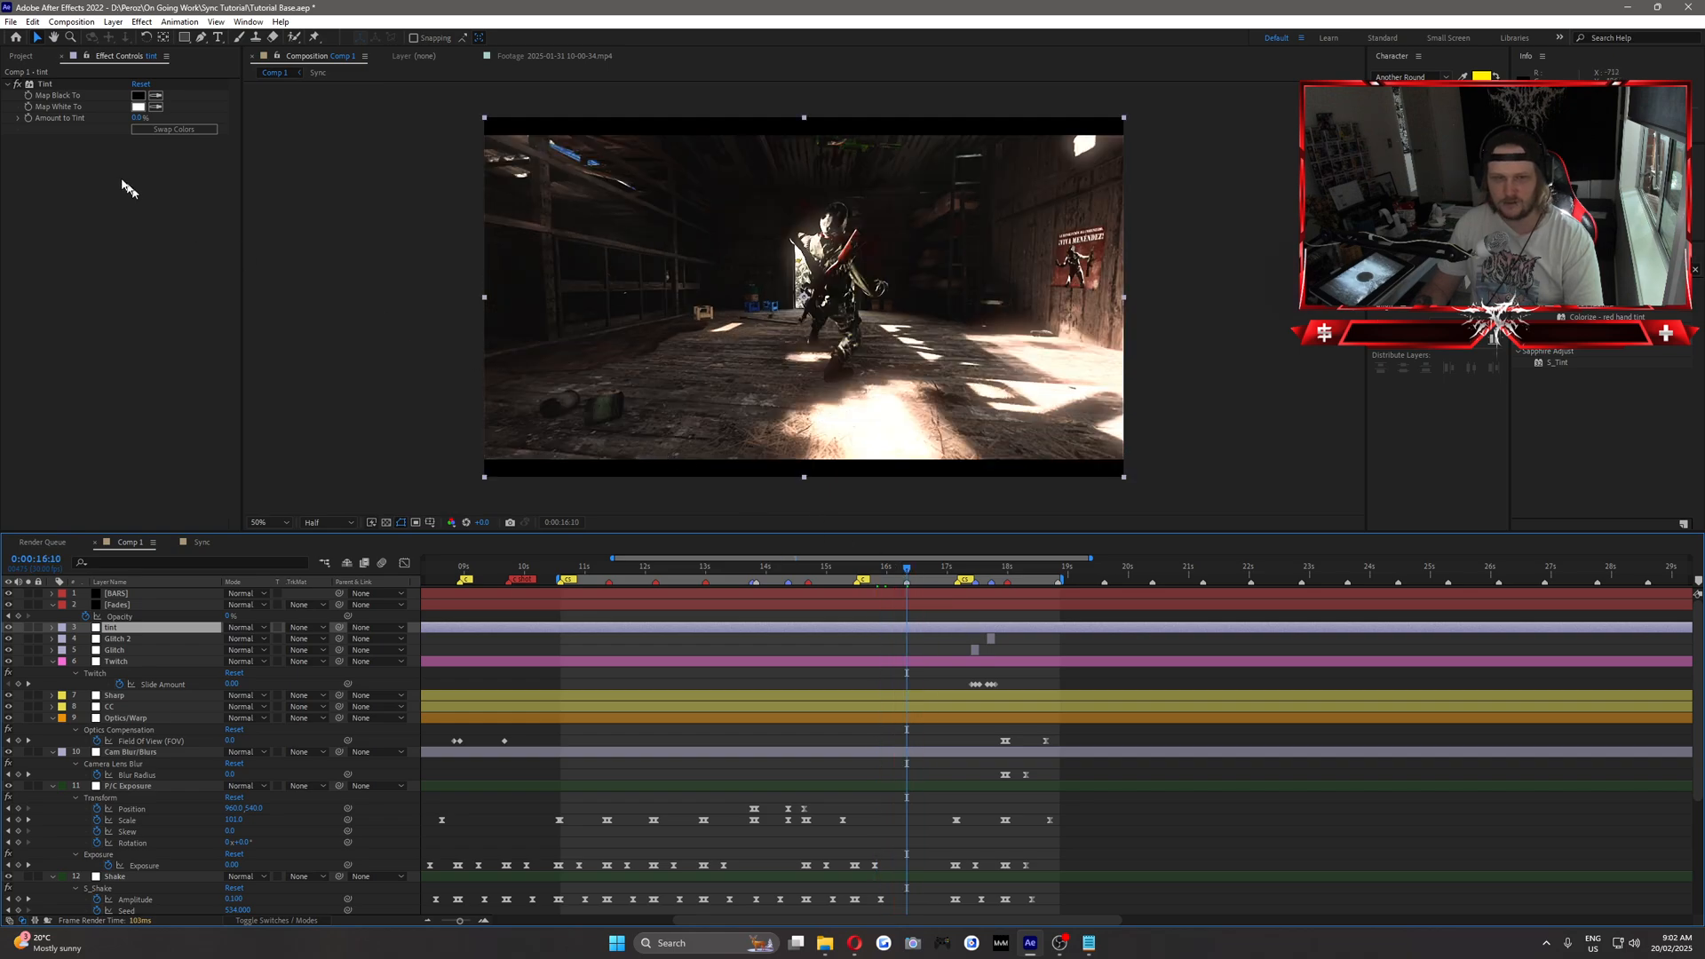
pyautogui.click(27, 118)
# Keyframe the tint layer's Amount to Tint at 75% at 0:00:17:04 and add a closing keyframe just after it.
pyautogui.click(954, 575)
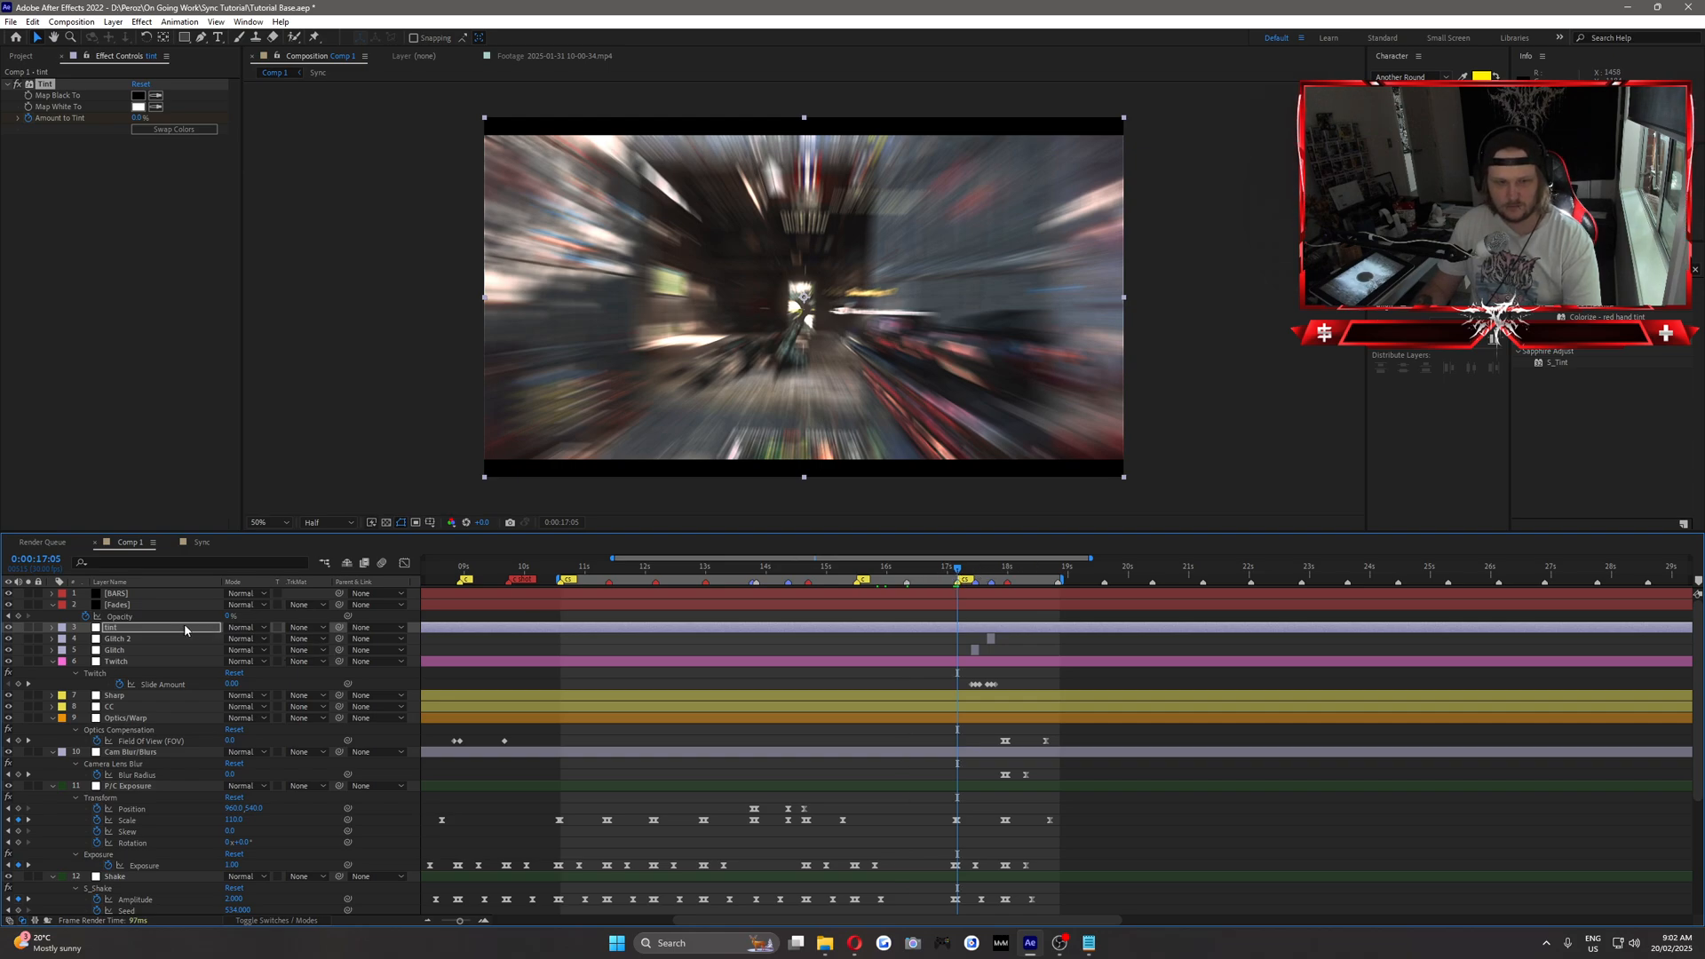
pyautogui.press('pageup')
pyautogui.click(127, 632)
pyautogui.press('u')
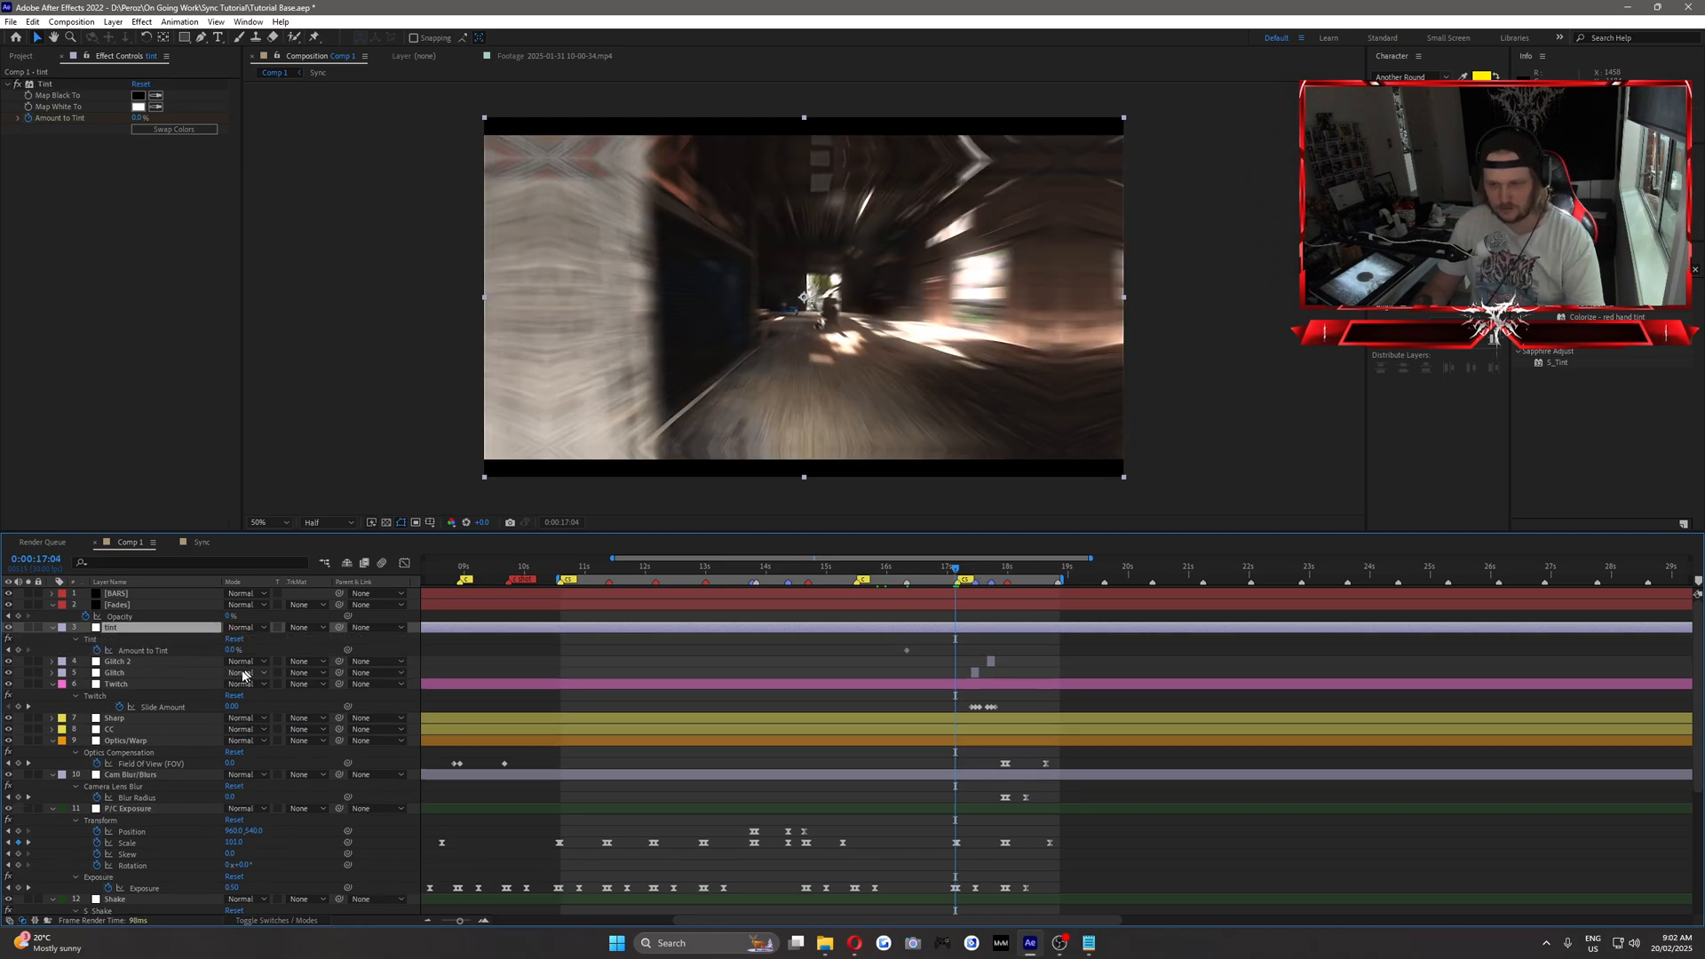
pyautogui.write('75')
pyautogui.press('Return')
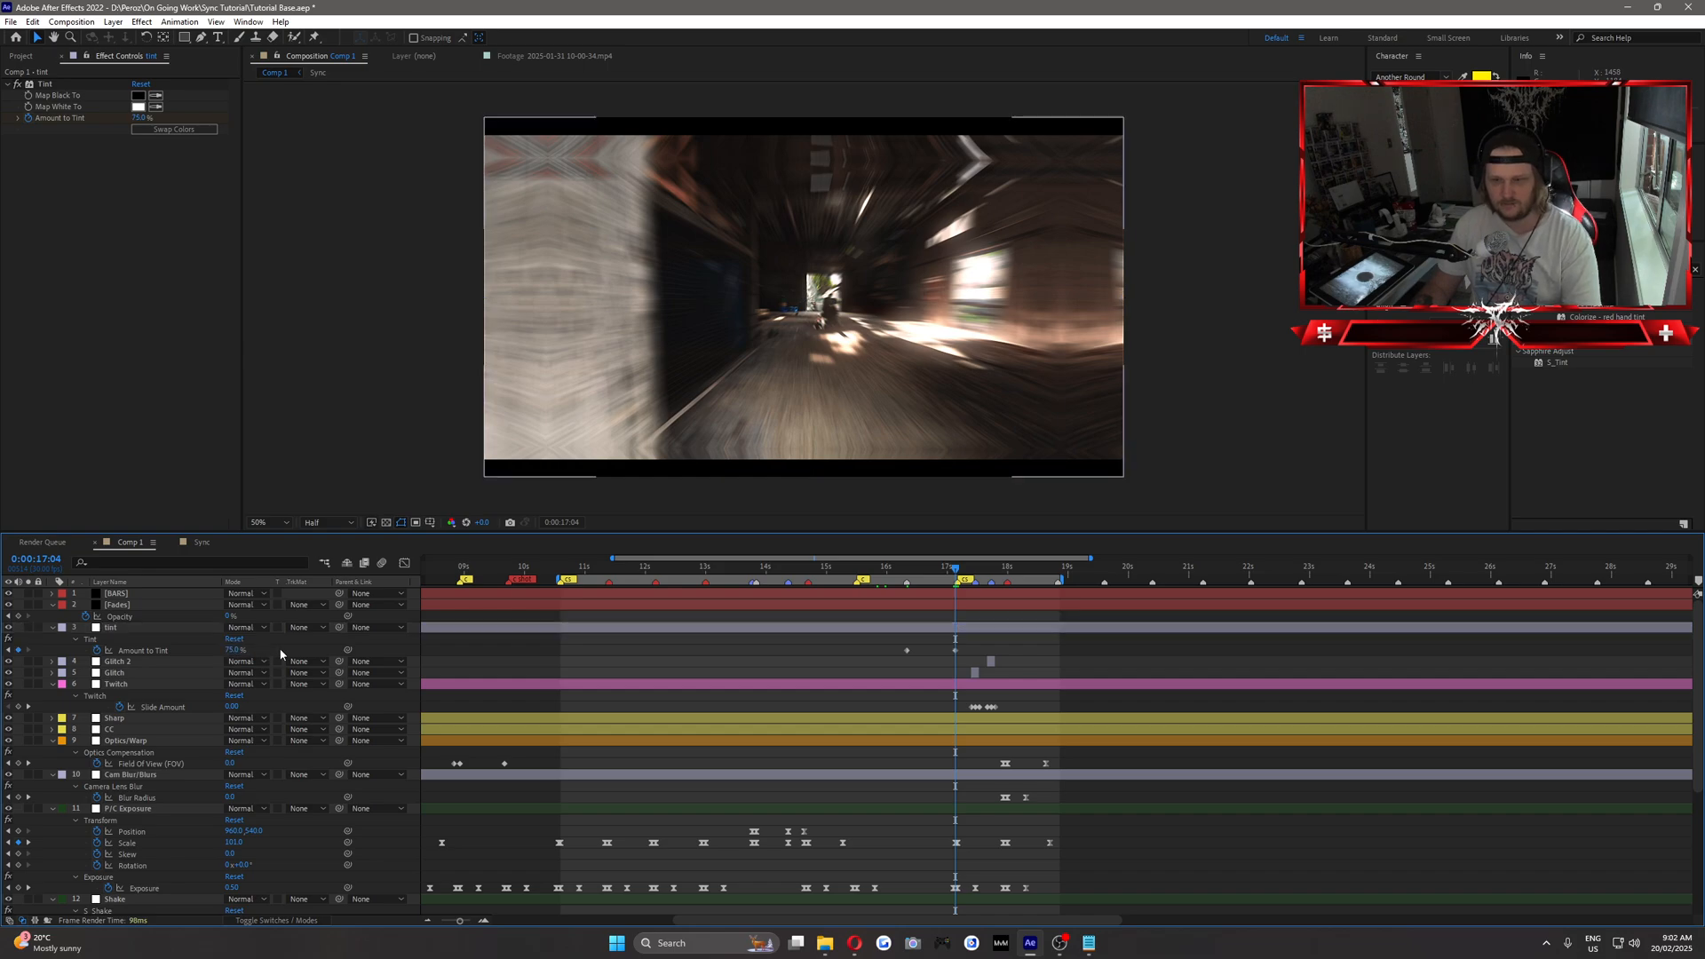
pyautogui.press('pagedown')
pyautogui.press('pagedown')
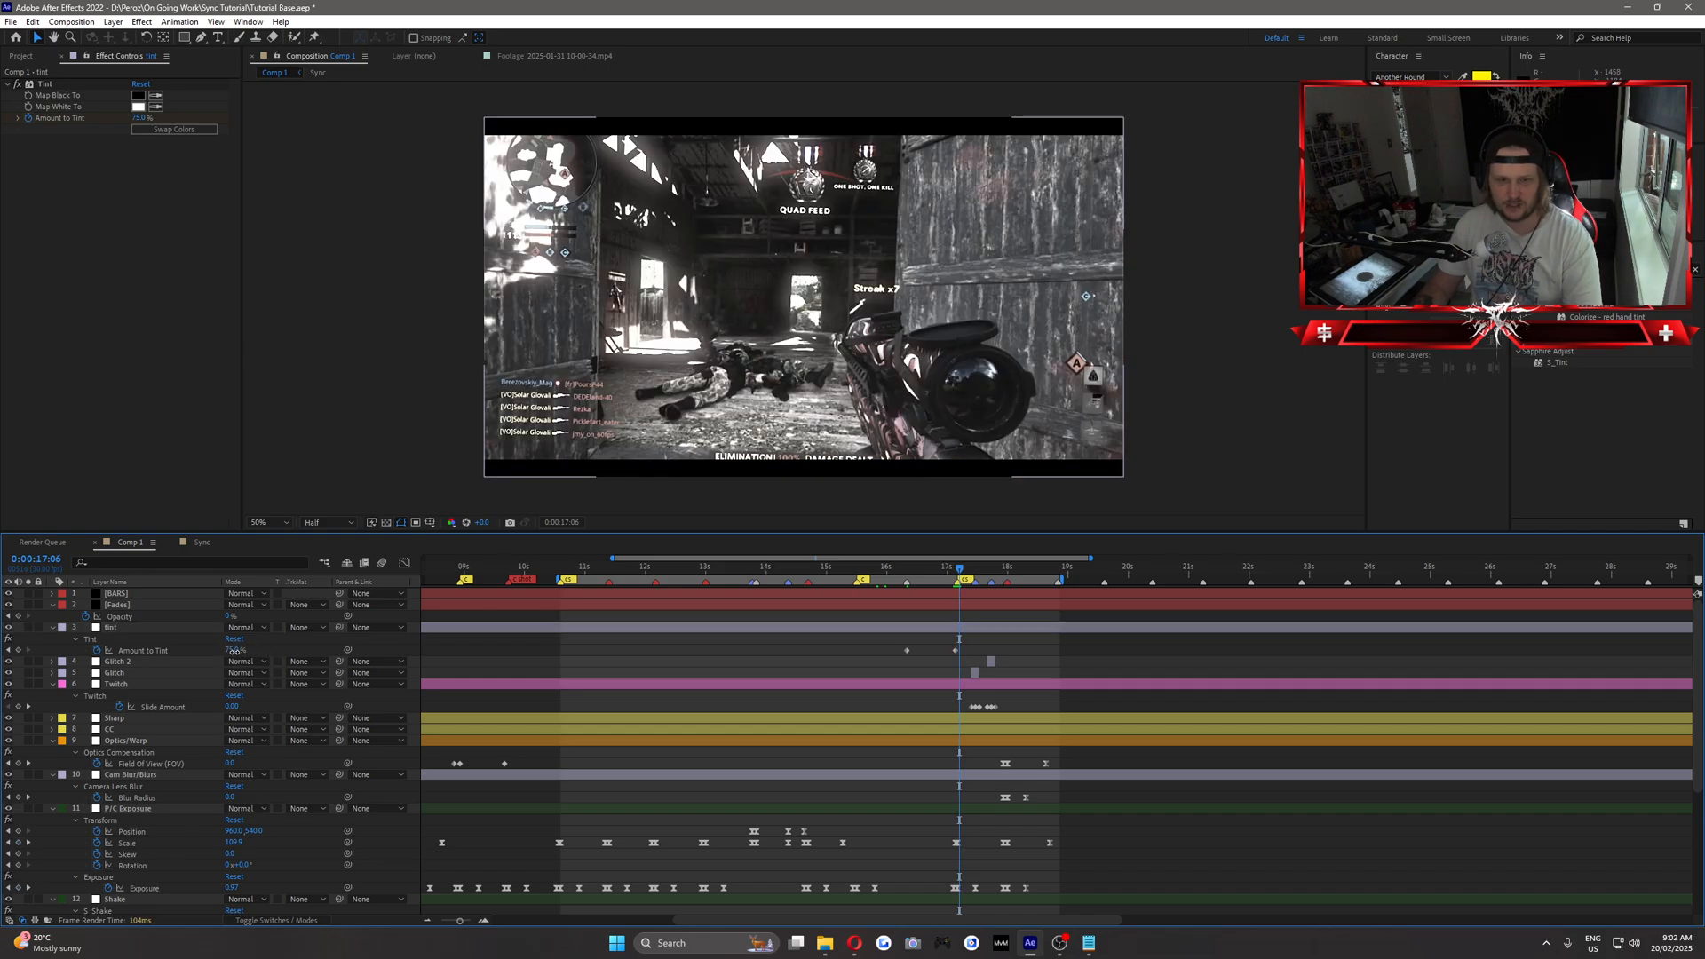
# Preview the edit from 0:00:04:05 and review the section from 0:00:09:03 to 0:00:10:00.
pyautogui.moveTo(866, 571); pyautogui.dragTo(510, 571)
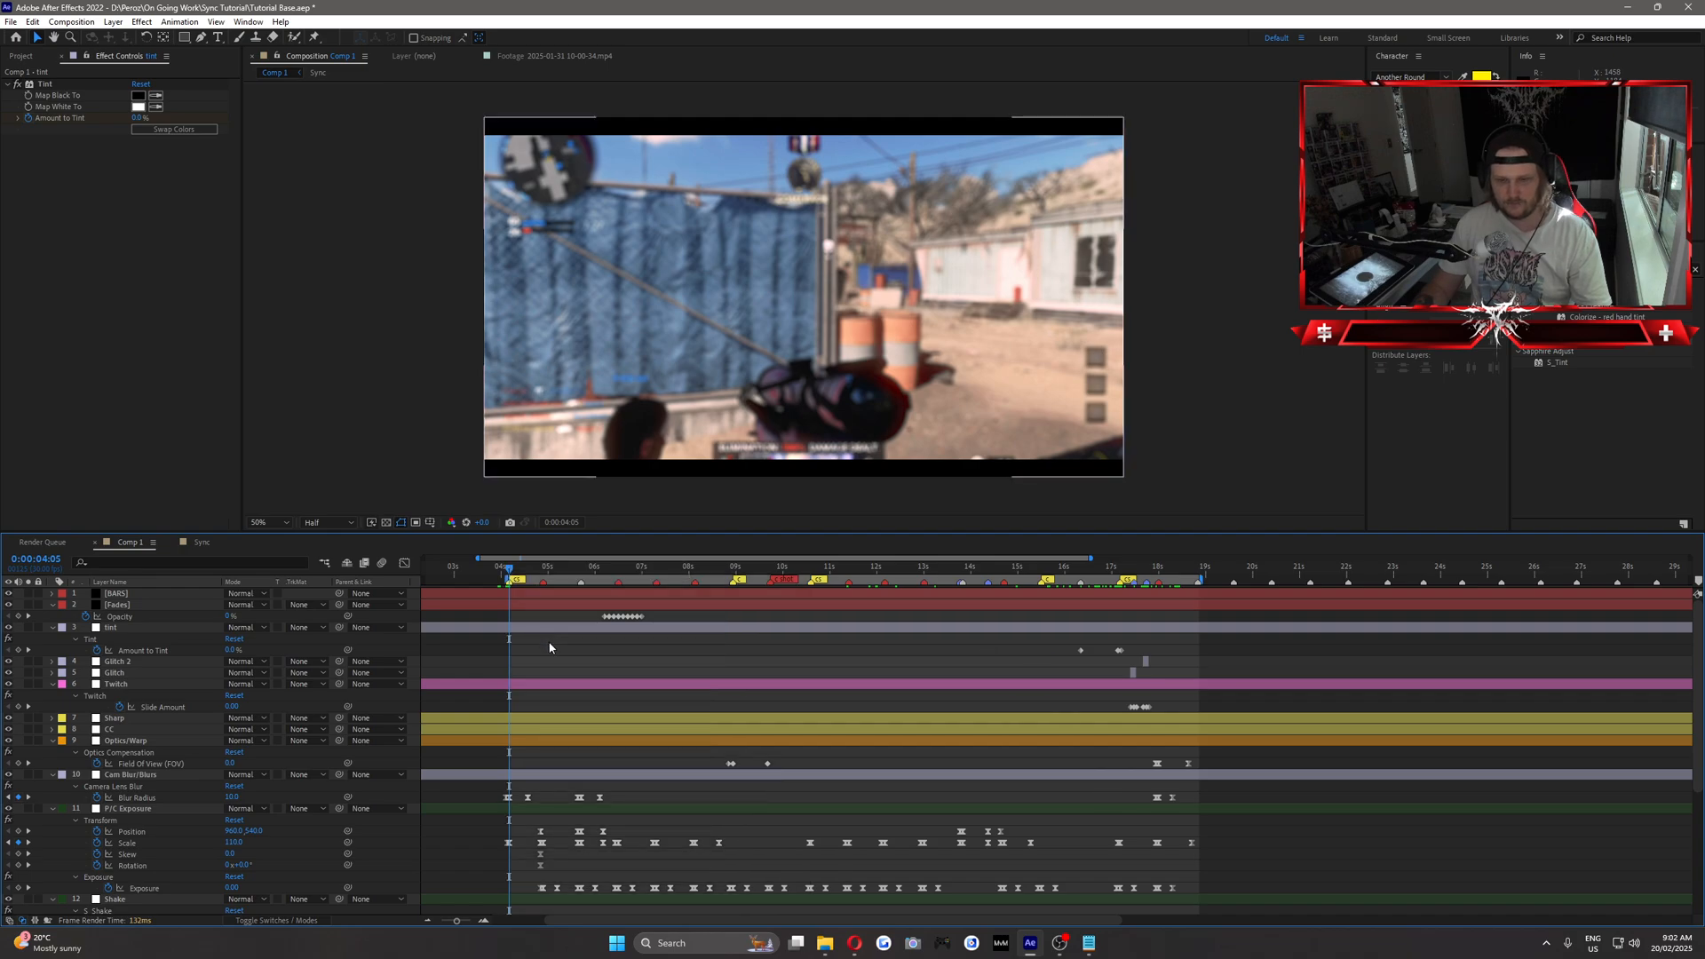
pyautogui.moveTo(517, 575); pyautogui.dragTo(744, 583)
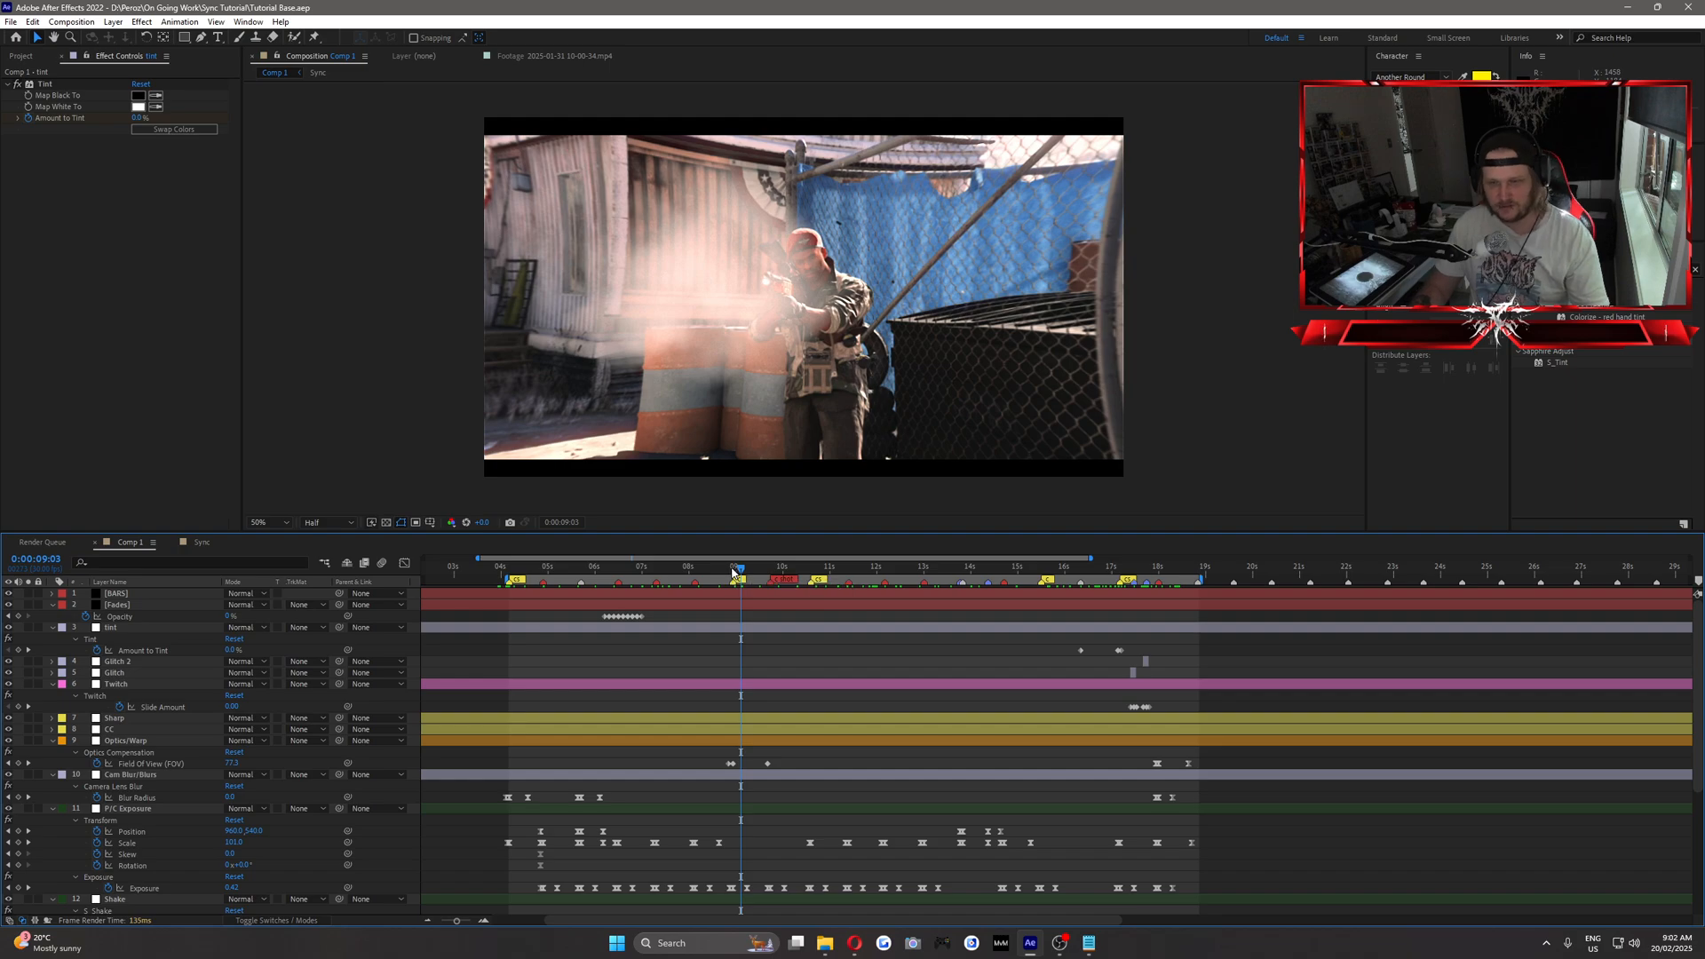
pyautogui.moveTo(739, 573); pyautogui.dragTo(782, 576)
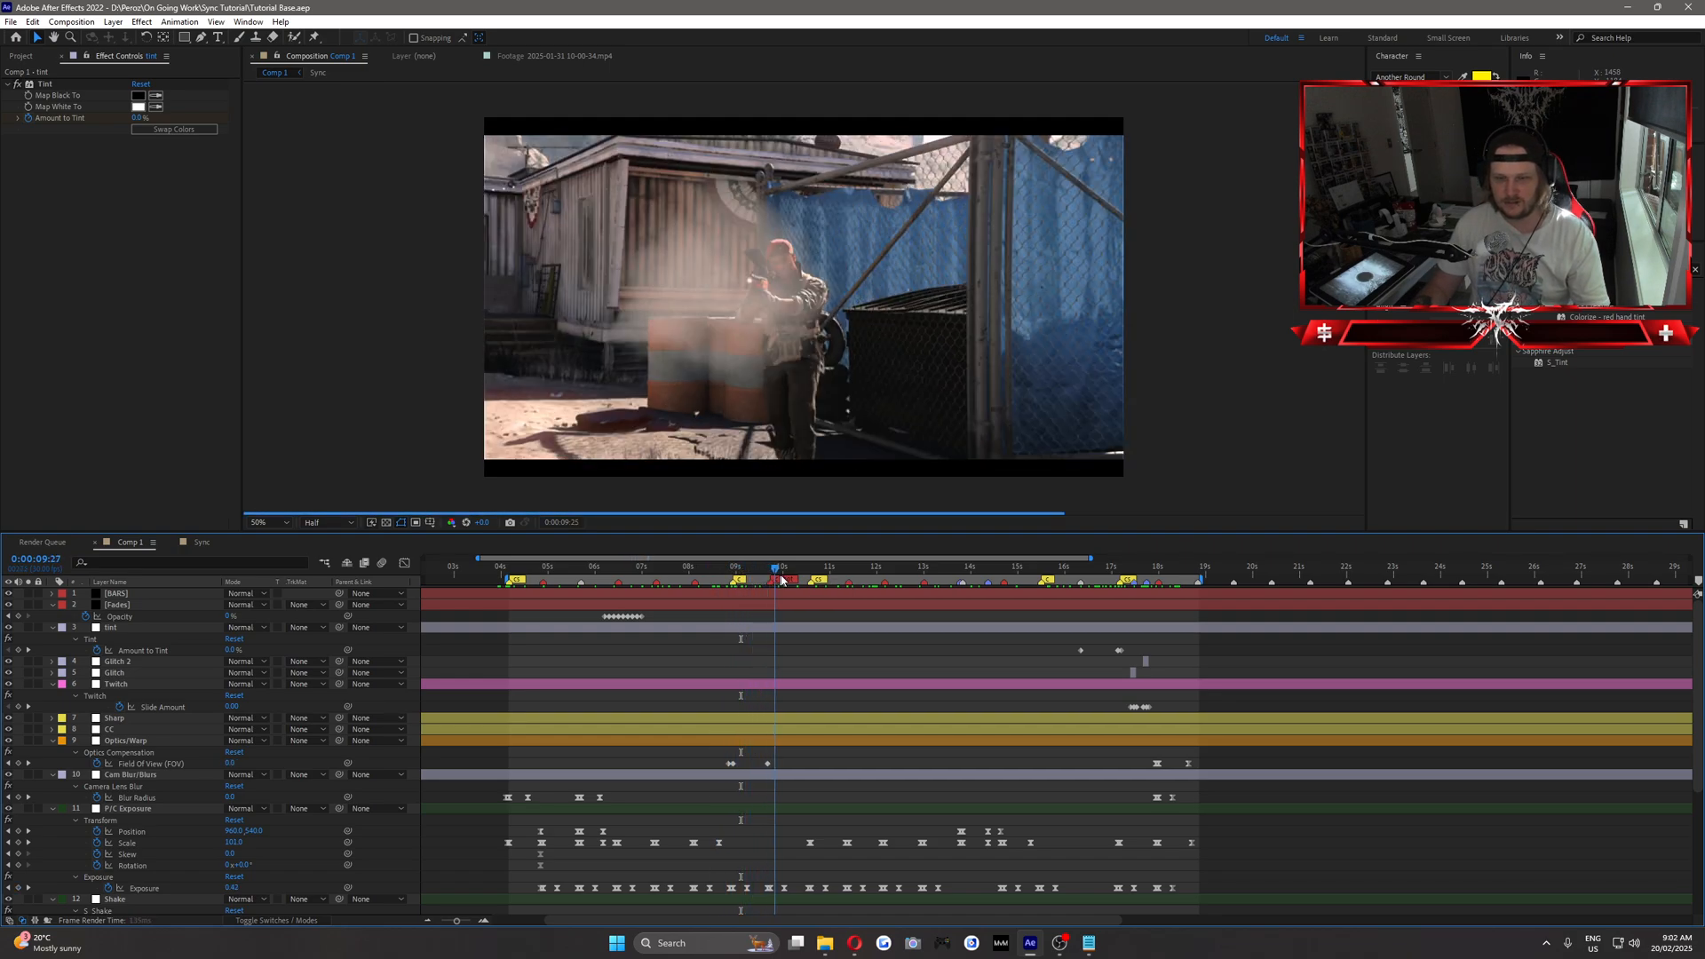
# Collapse the expanded properties of all layers in Comp 1, from Fades down to the lower Sync layer.
pyautogui.click(52, 605)
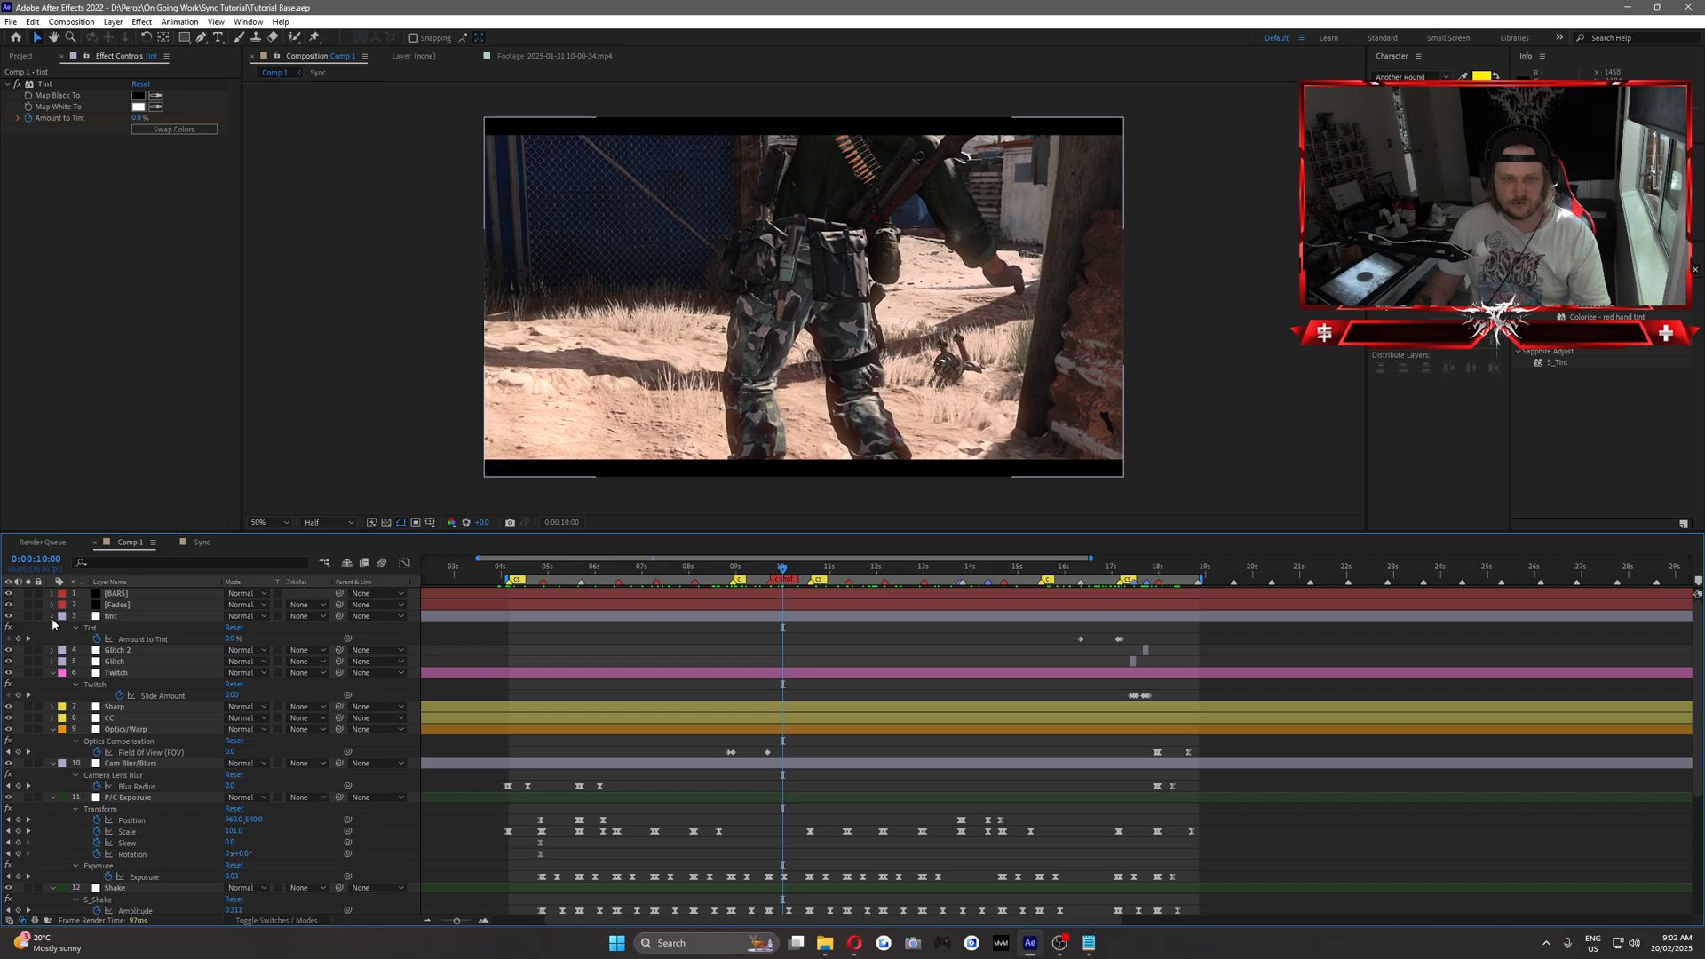
pyautogui.click(52, 616)
pyautogui.click(51, 651)
pyautogui.click(52, 684)
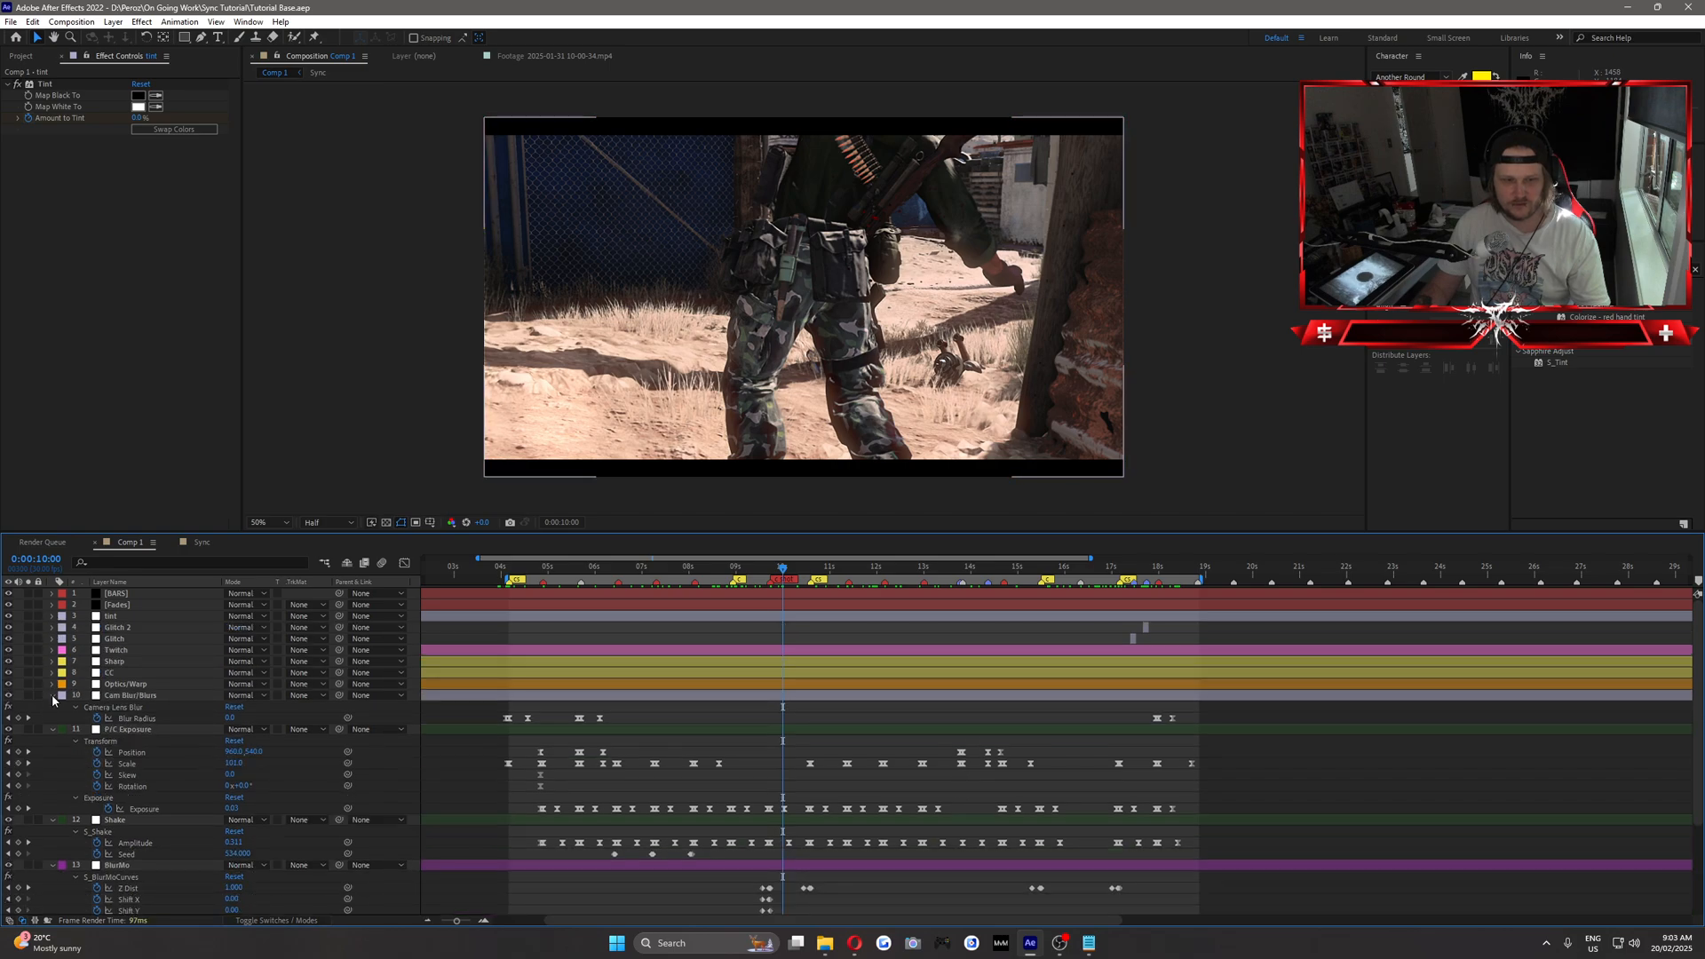
pyautogui.click(51, 695)
pyautogui.click(52, 707)
pyautogui.click(52, 718)
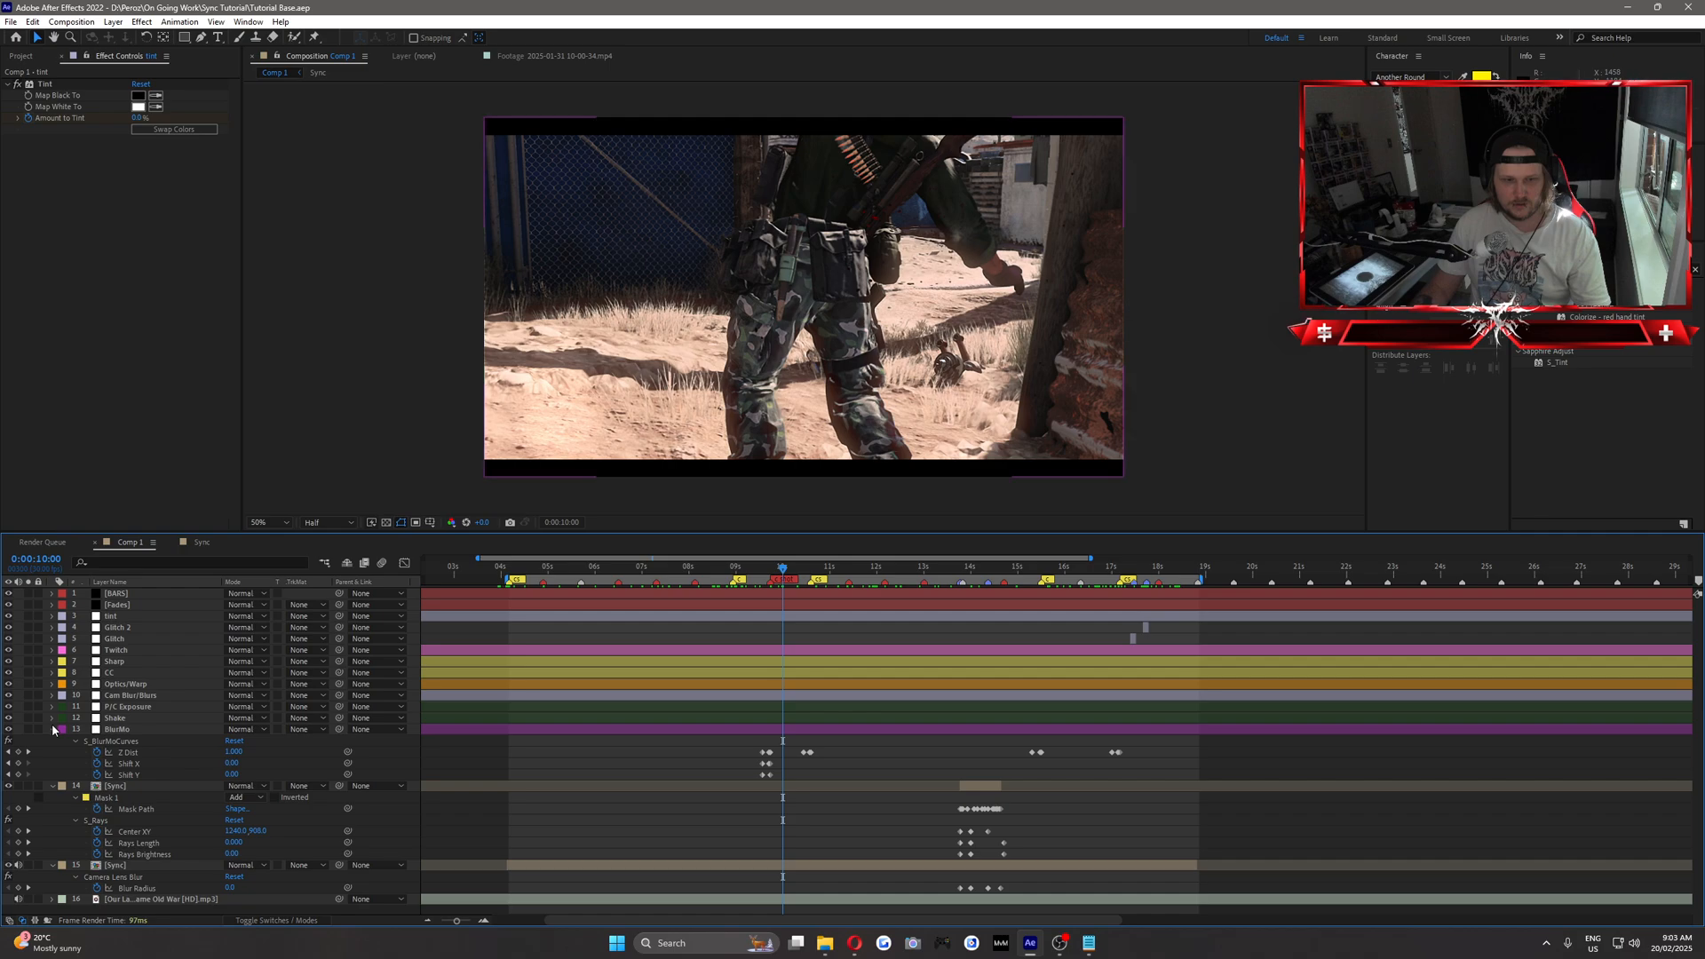
pyautogui.click(52, 729)
pyautogui.click(51, 741)
pyautogui.click(51, 753)
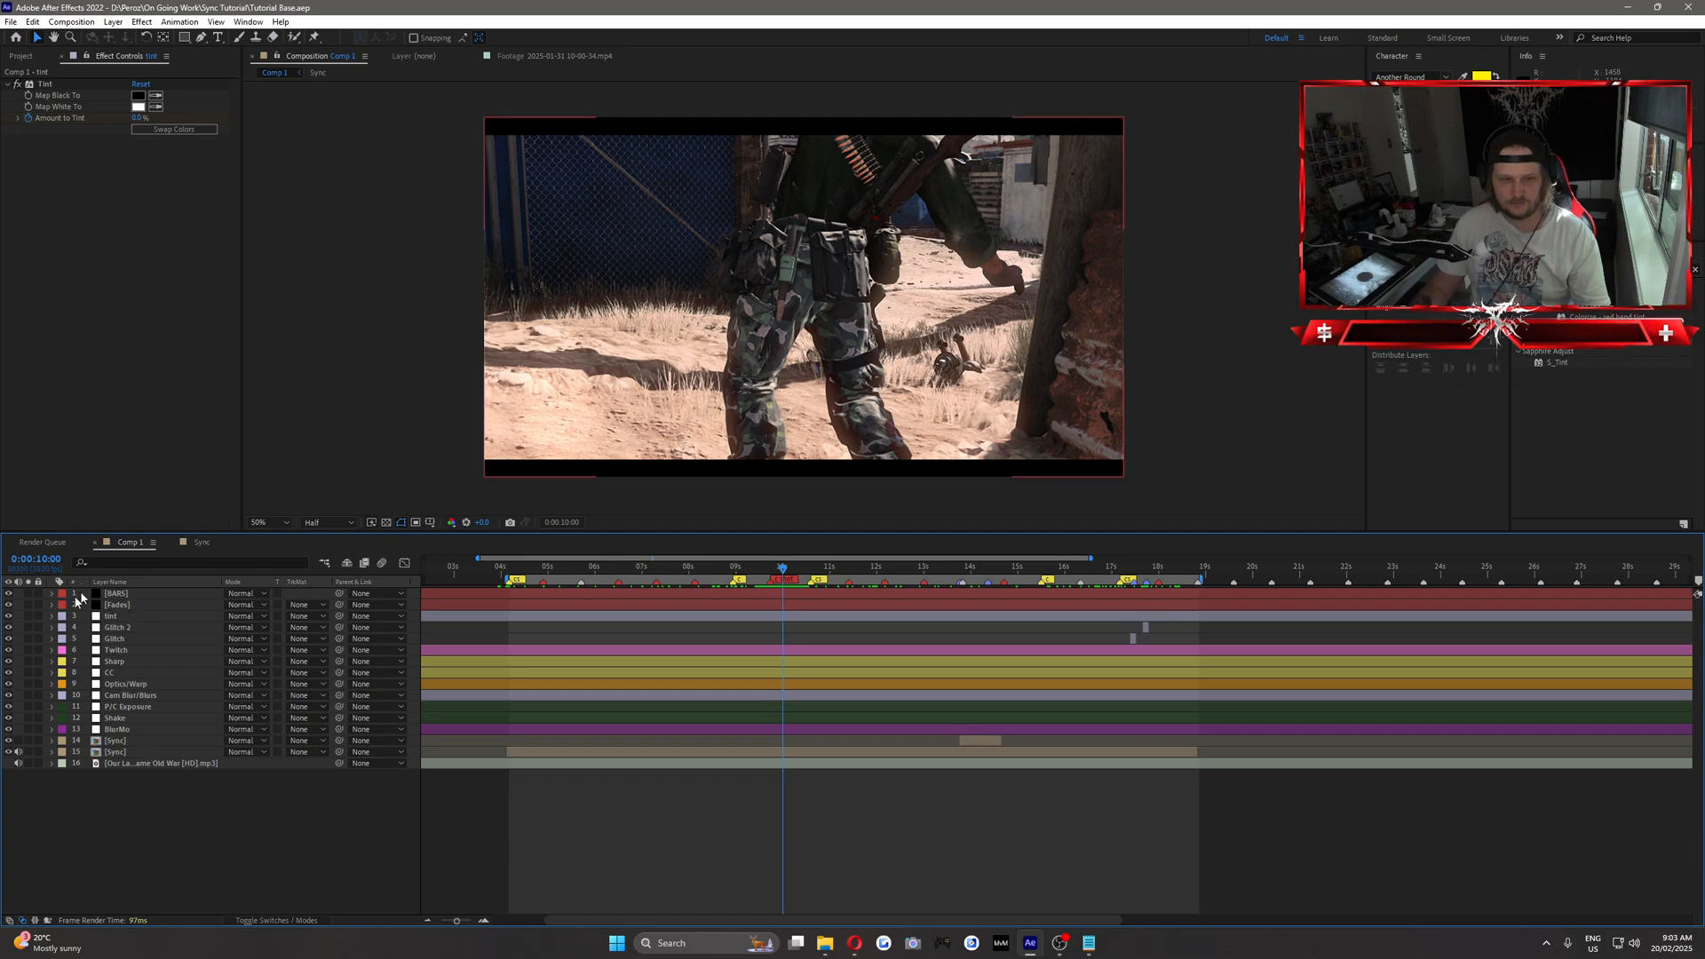
# Pre-compose all layers from Fades through the lower Sync layer as MAIN1, moving all attributes into the new composition.
pyautogui.click(130, 614)
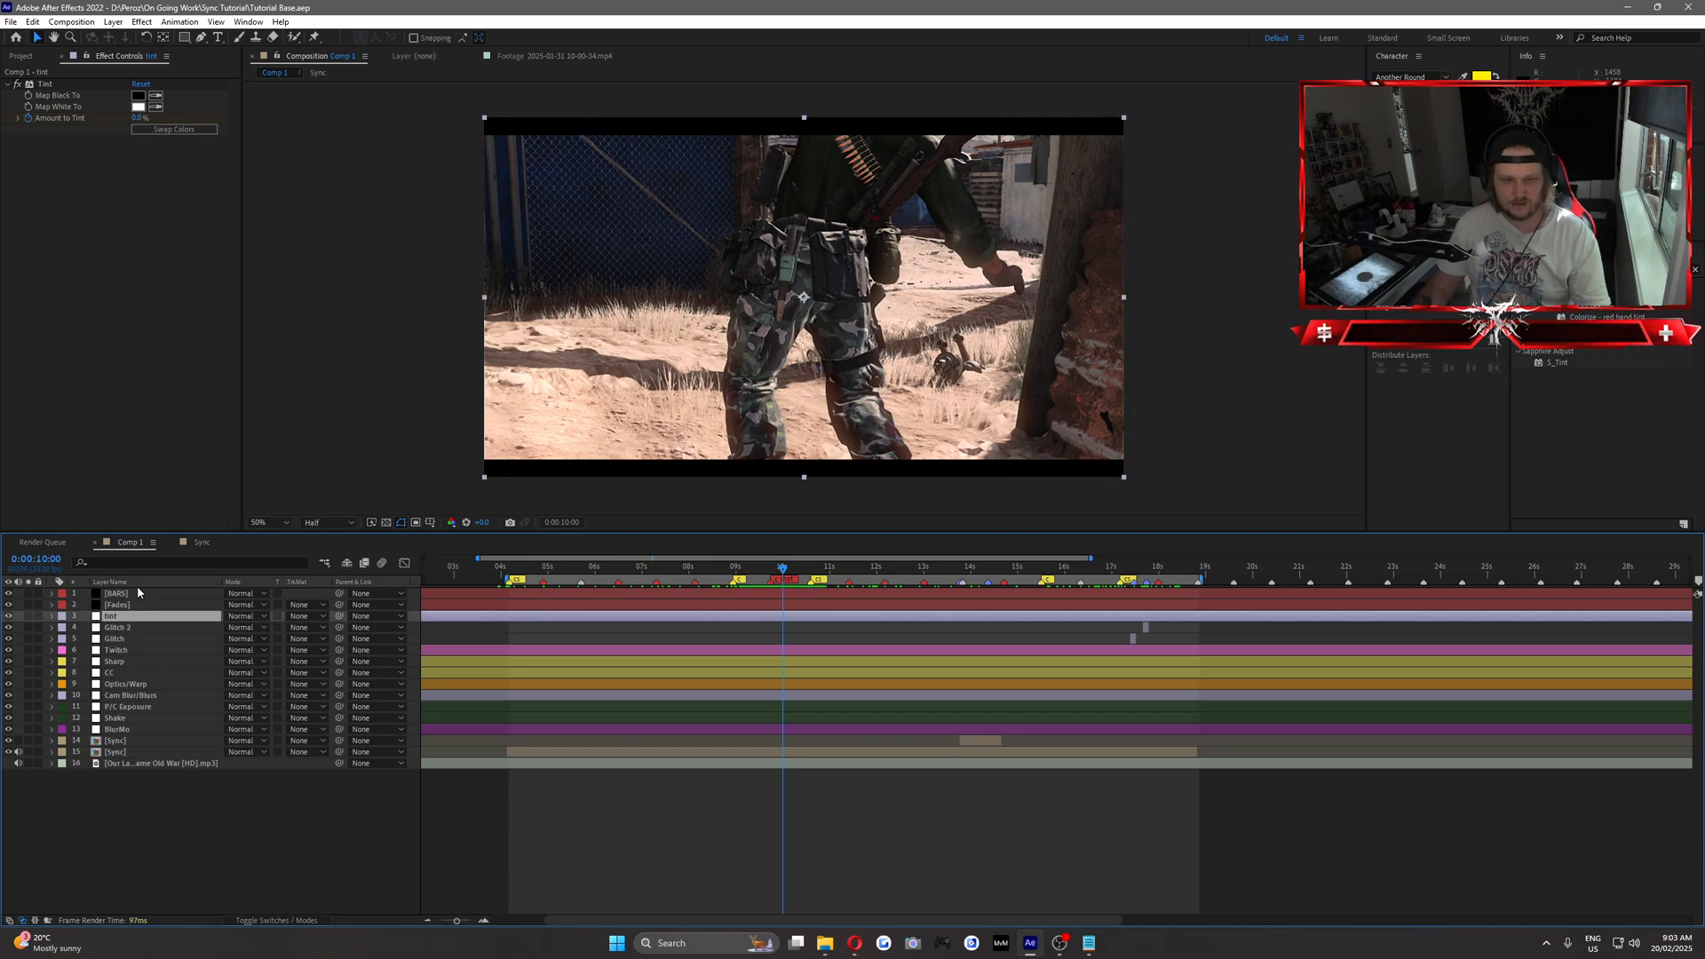
pyautogui.click(117, 605)
pyautogui.keyDown('shift'); pyautogui.click(125, 754); pyautogui.keyUp('shift')
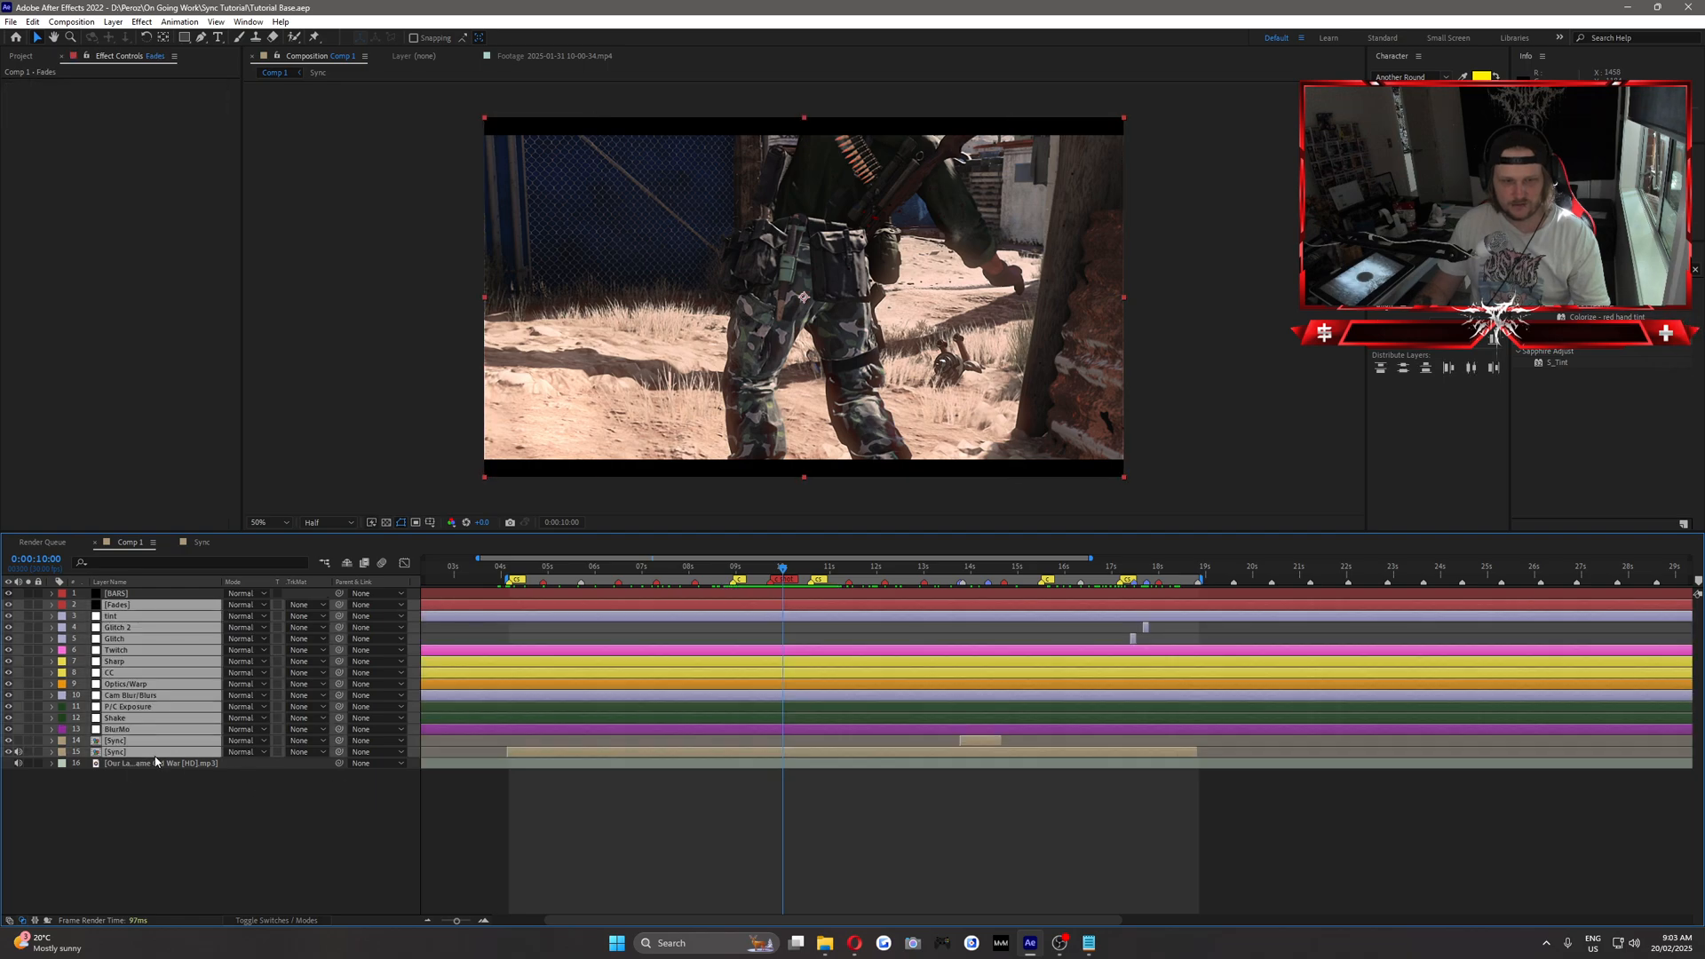
pyautogui.rightClick(136, 751)
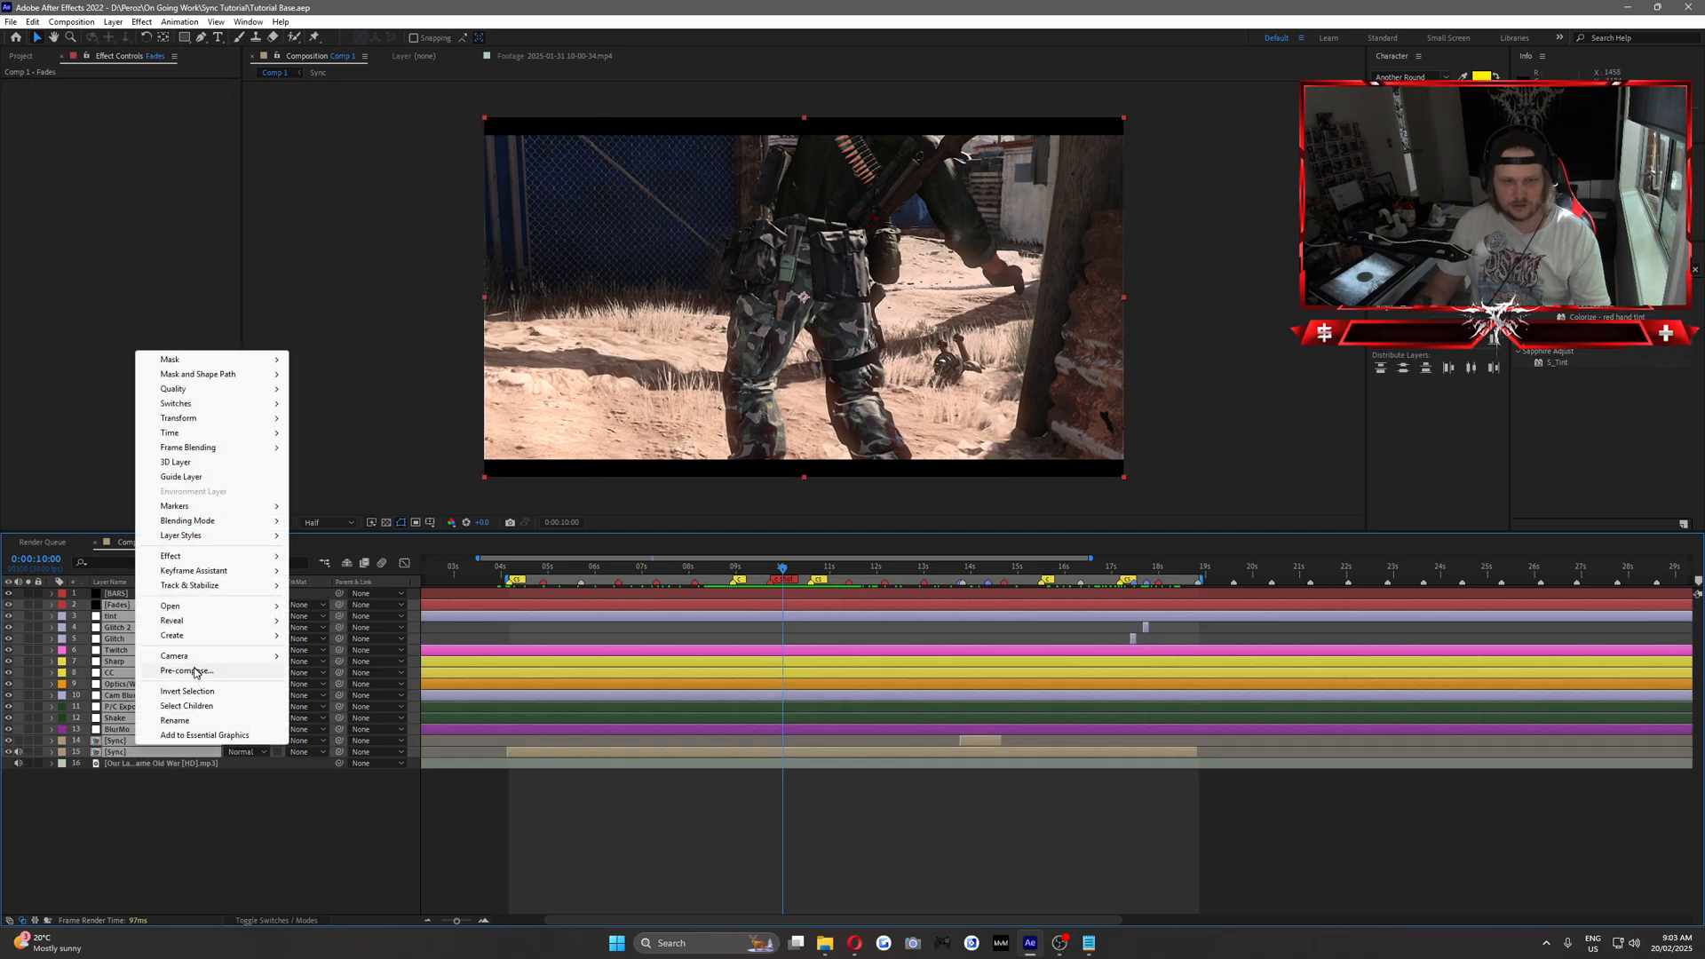
pyautogui.click(253, 672)
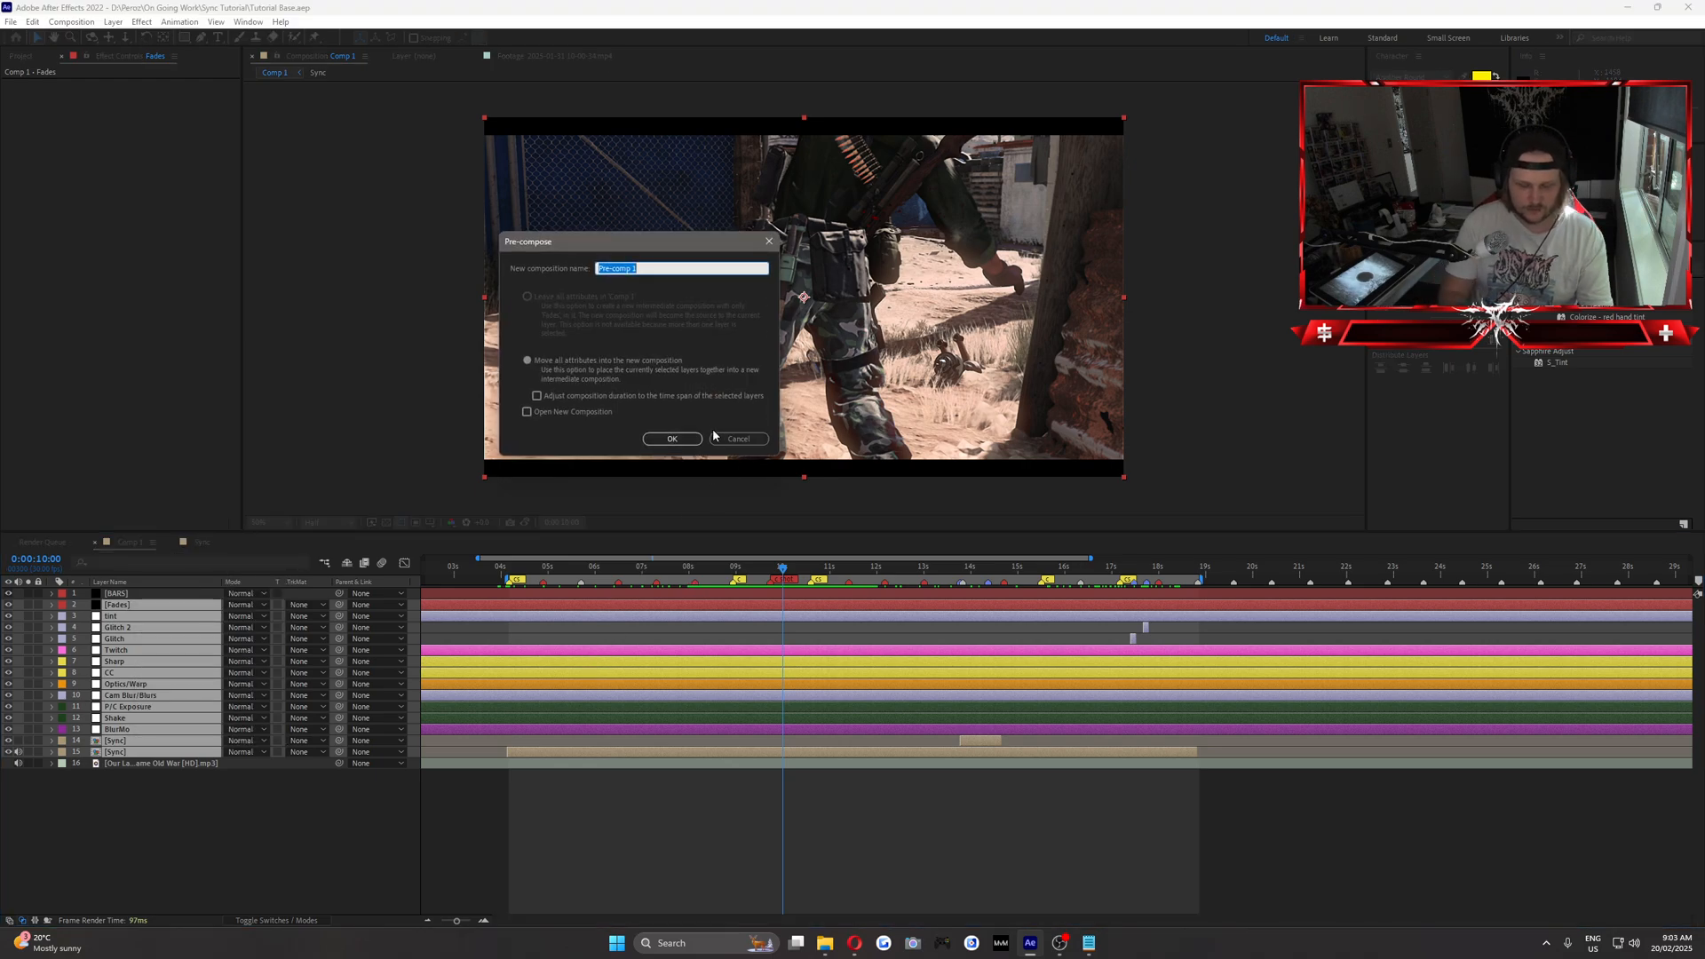
pyautogui.write('MAIN1')
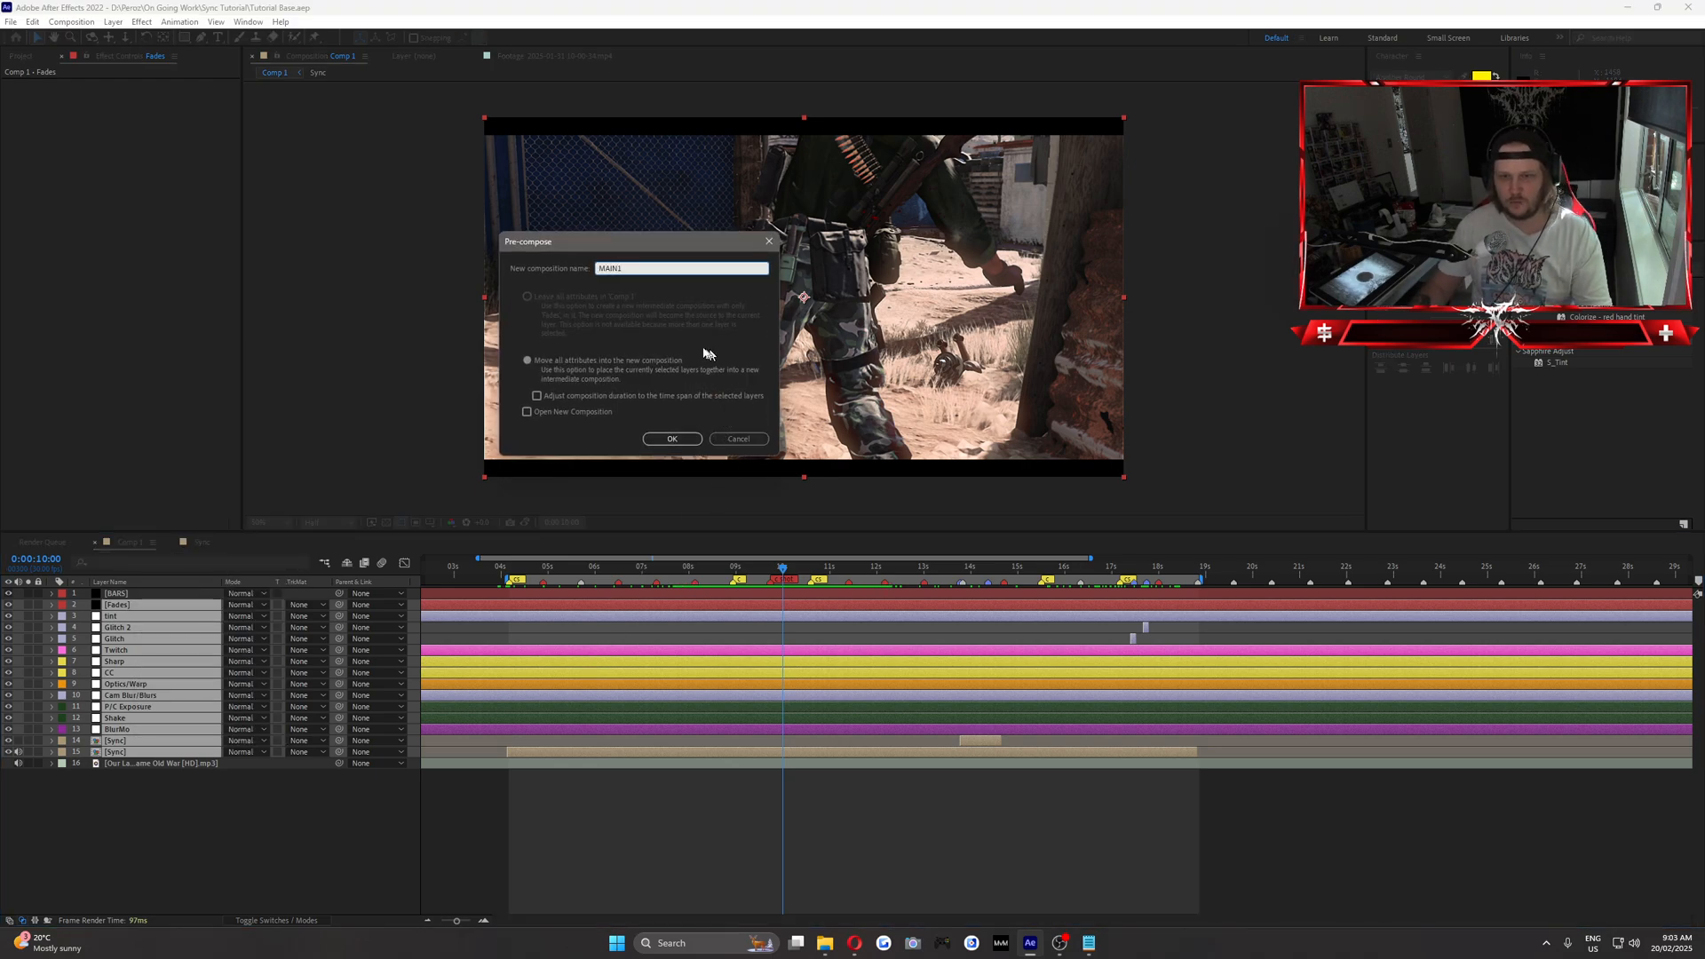
pyautogui.click(546, 362)
pyautogui.click(671, 438)
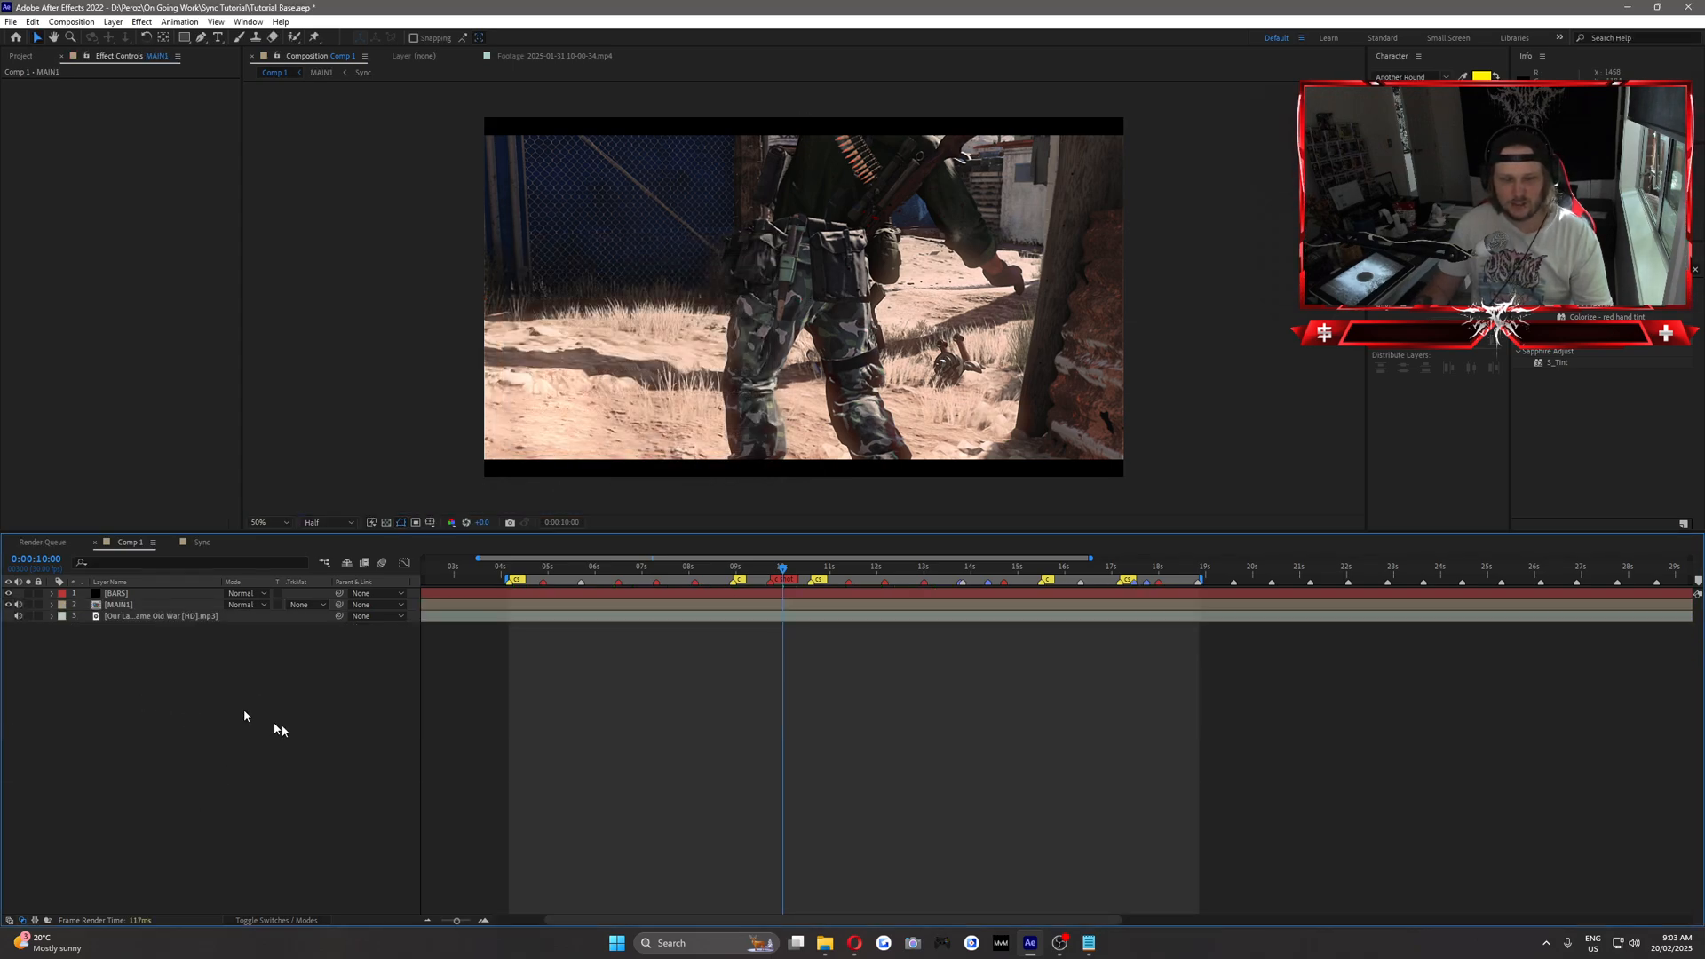
# Bring Dirty Screen Lens.jpg into the project's Overlays folder and place it in Comp 1 between the BARS and MAIN1 layers.
pyautogui.click(828, 942)
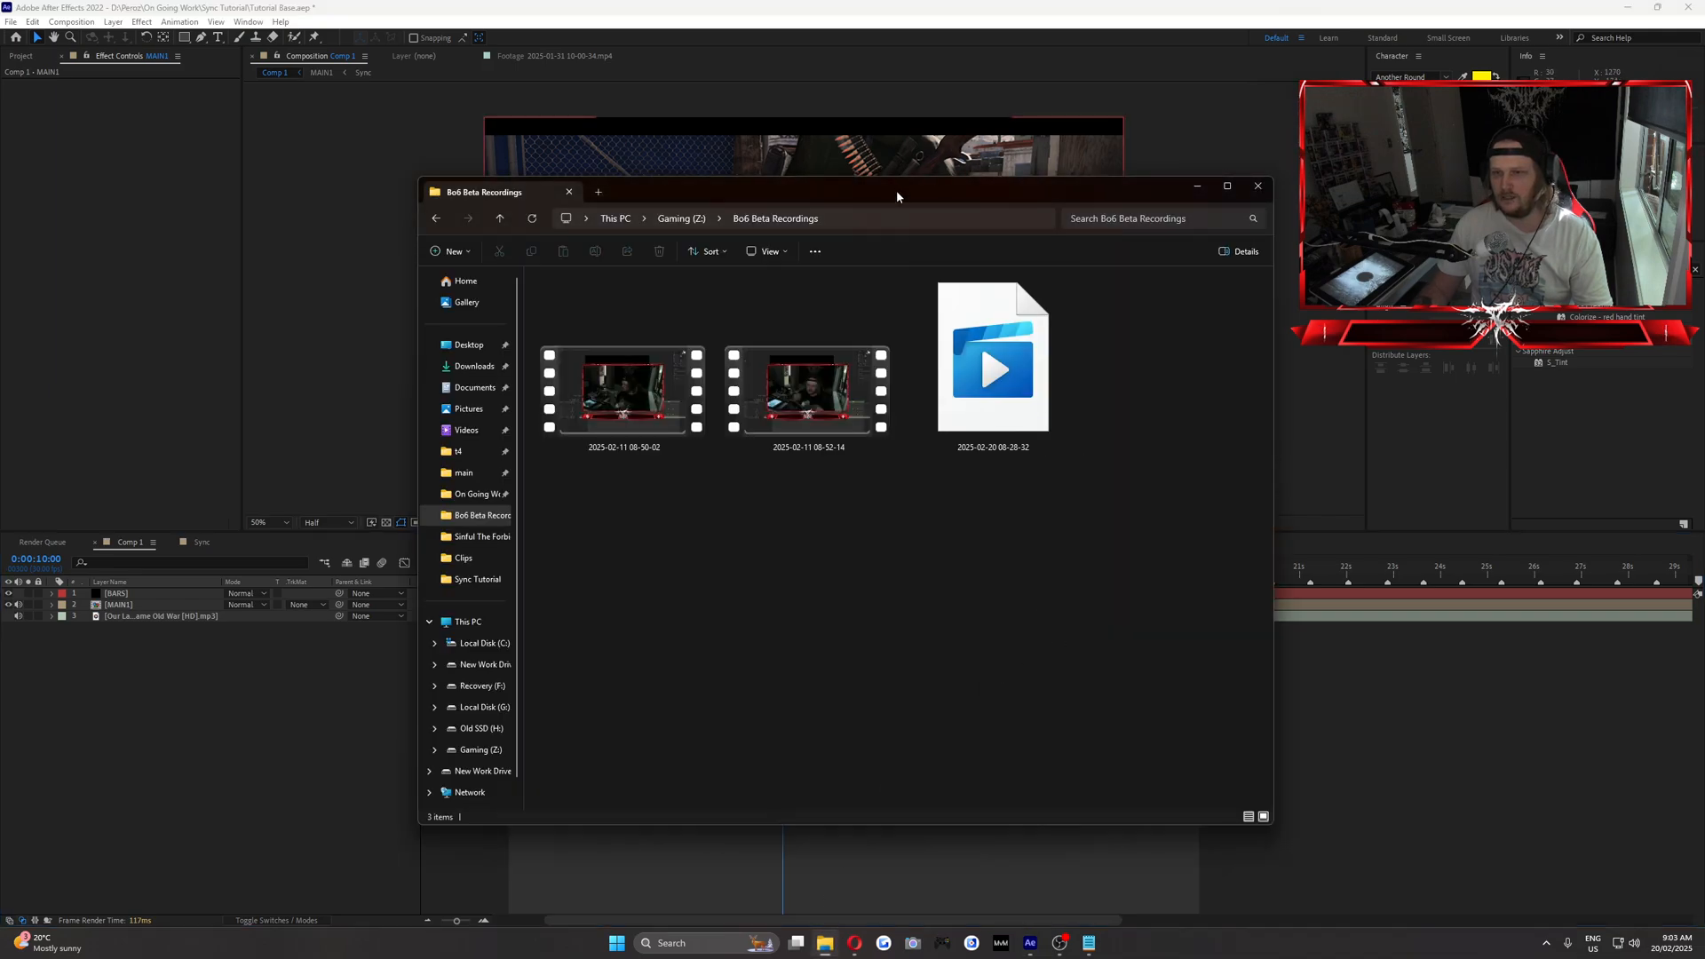
pyautogui.moveTo(897, 190); pyautogui.dragTo(1704, 290)
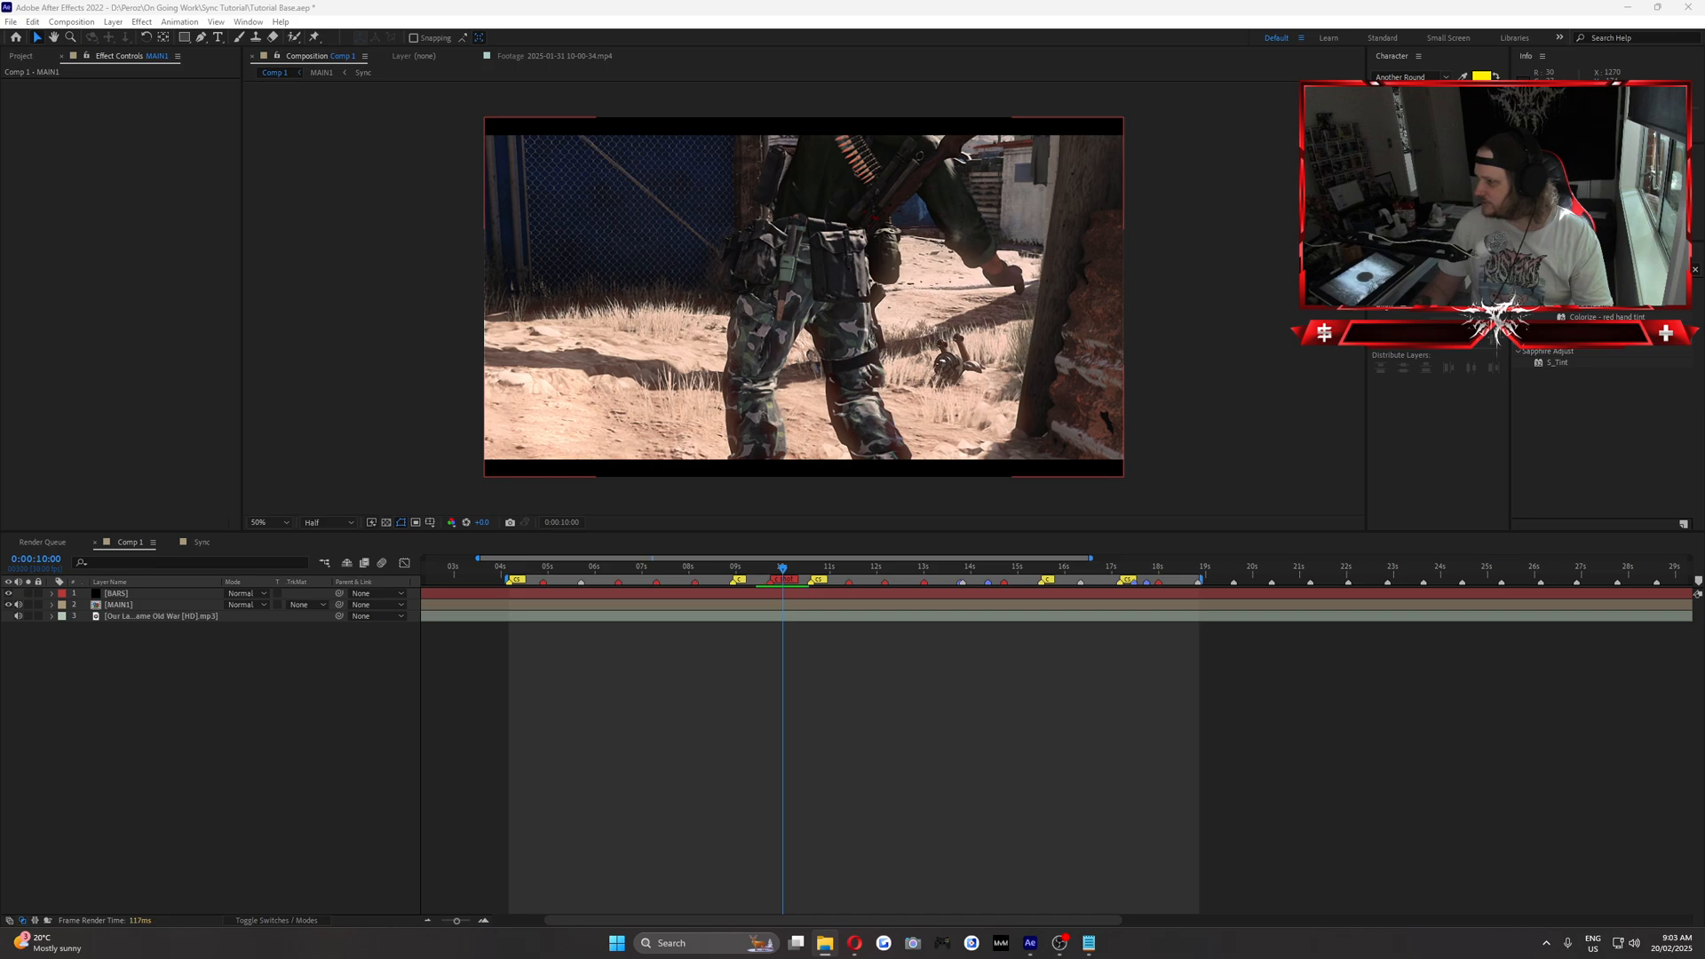
pyautogui.moveTo(137, 383); pyautogui.dragTo(92, 428)
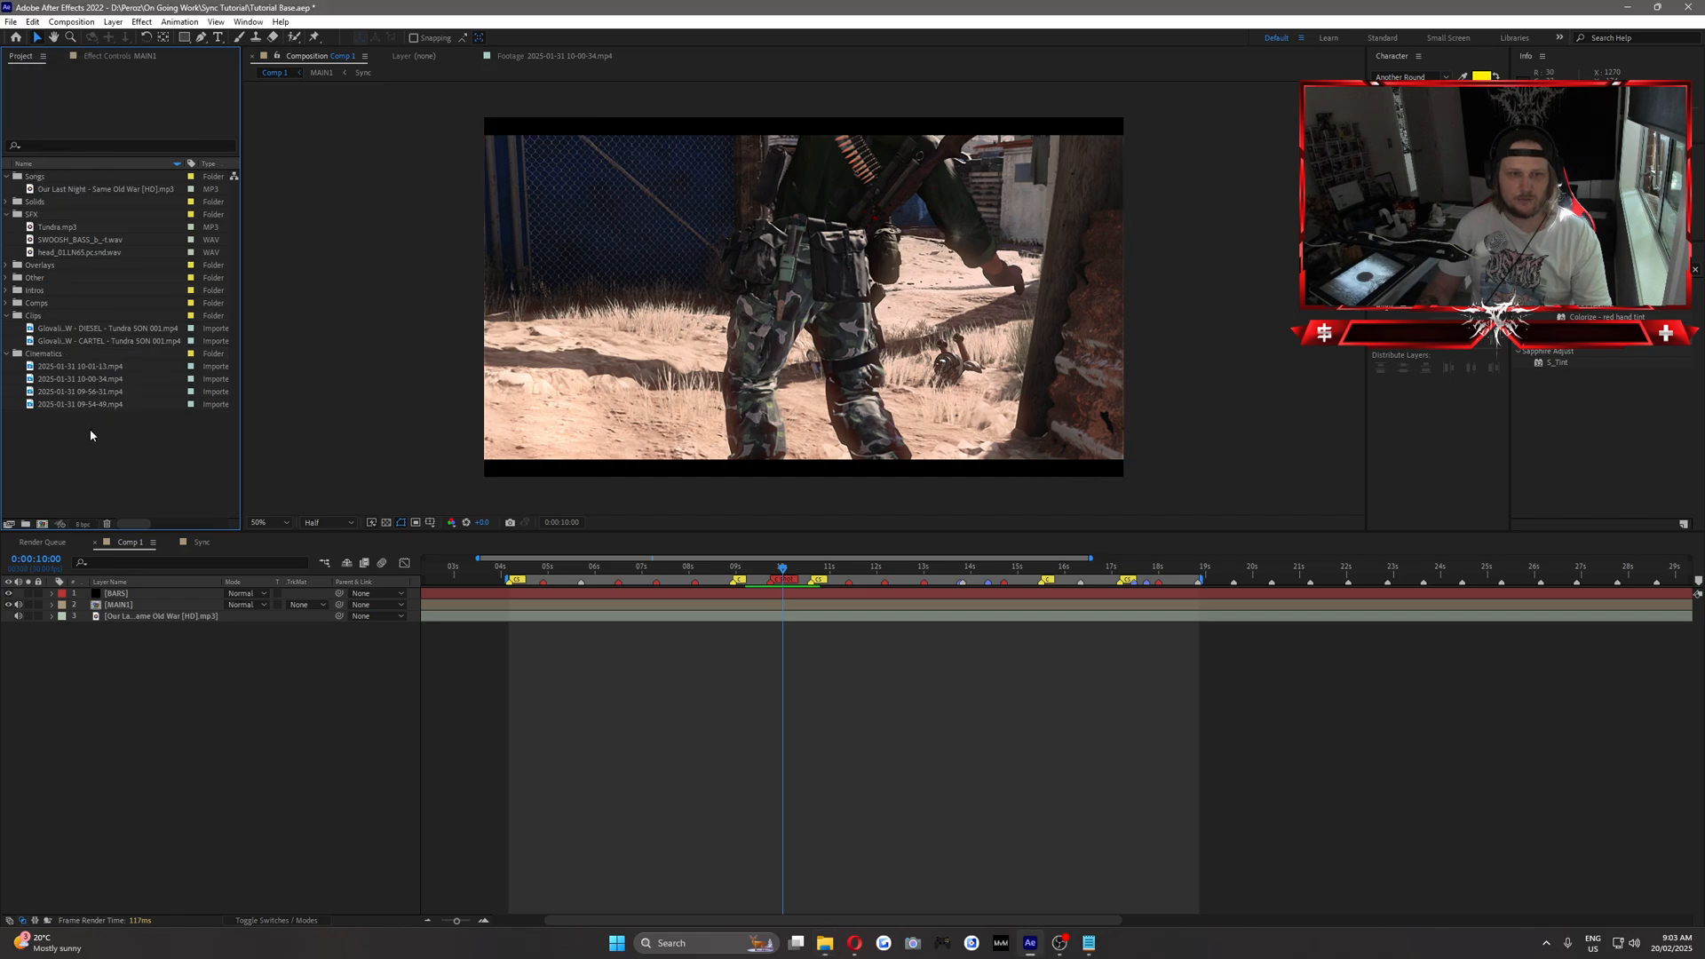
pyautogui.moveTo(46, 305); pyautogui.dragTo(115, 600)
pyautogui.click(7, 270)
pyautogui.click(65, 278)
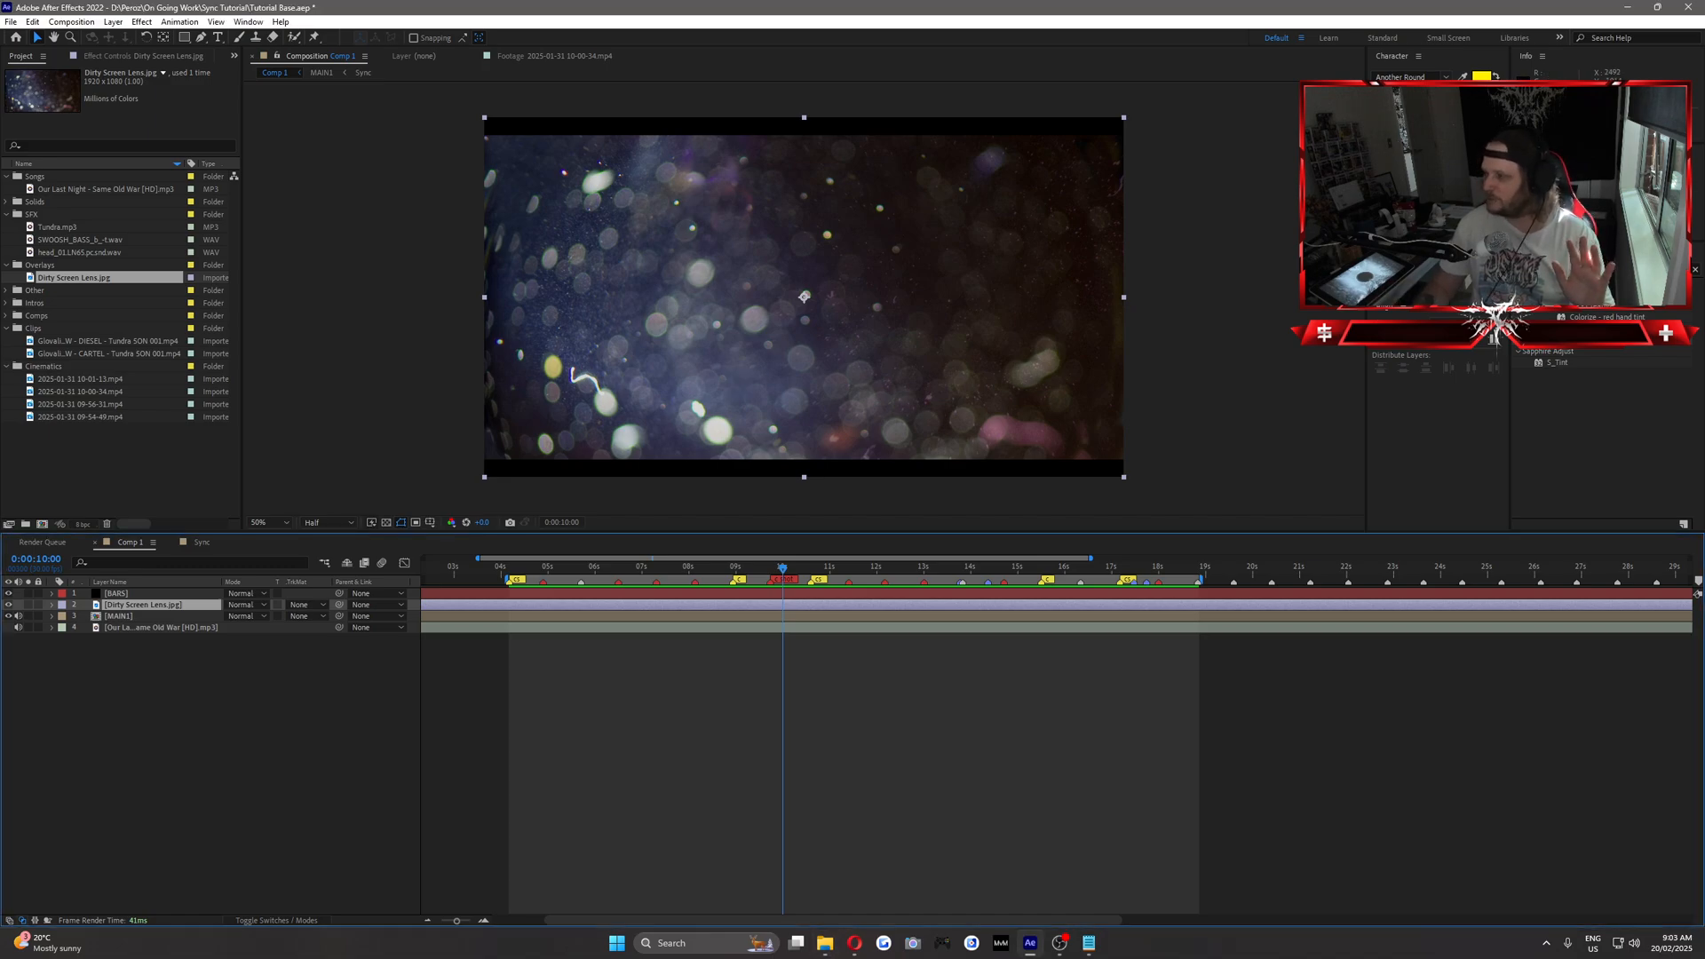
# Apply the Tint effect to the Dirty Screen Lens layer and set Amount to Tint to 50%.
pyautogui.click(278, 742)
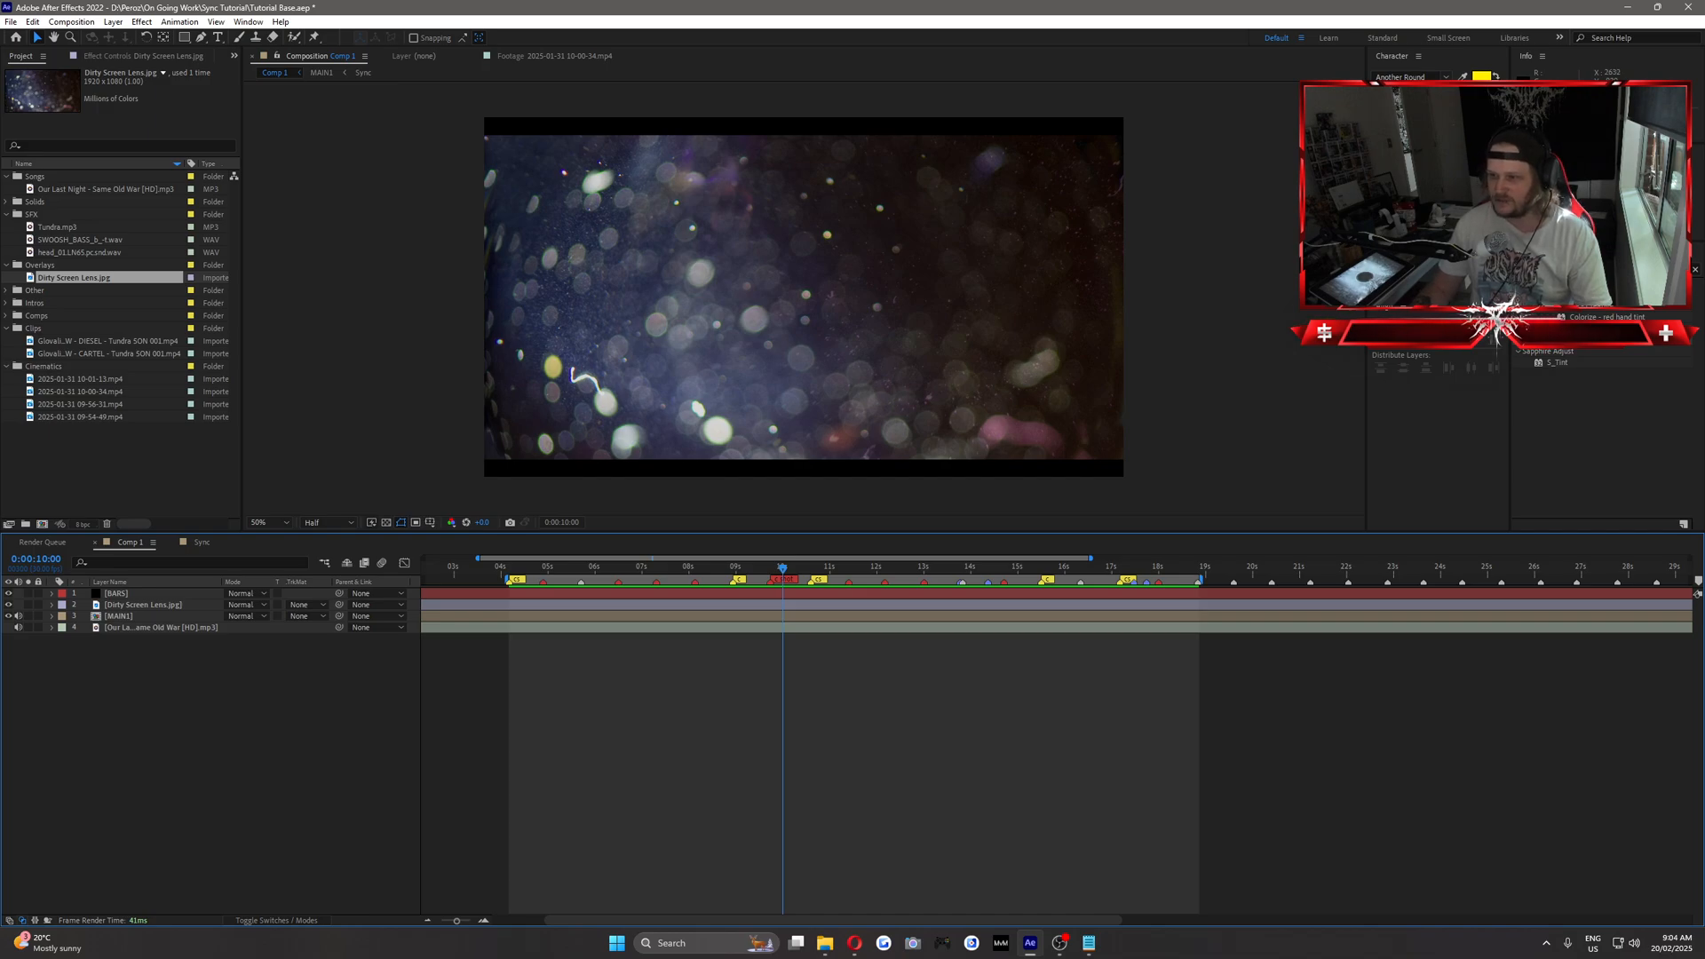
pyautogui.click(141, 605)
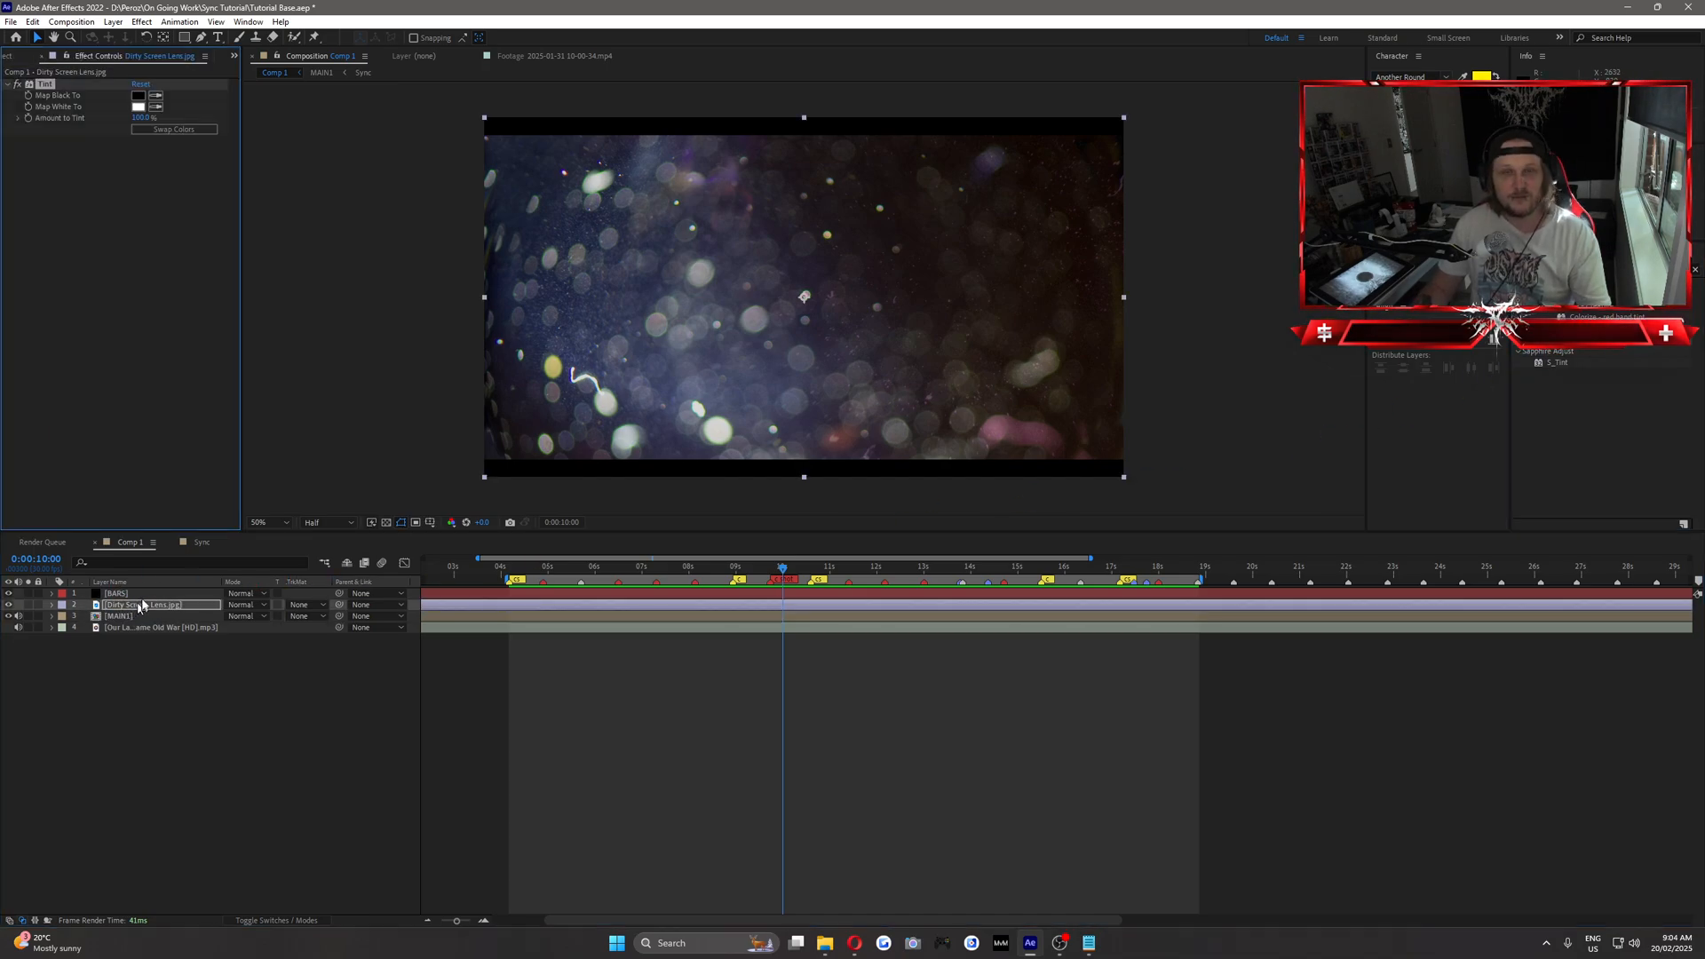
pyautogui.click(188, 224)
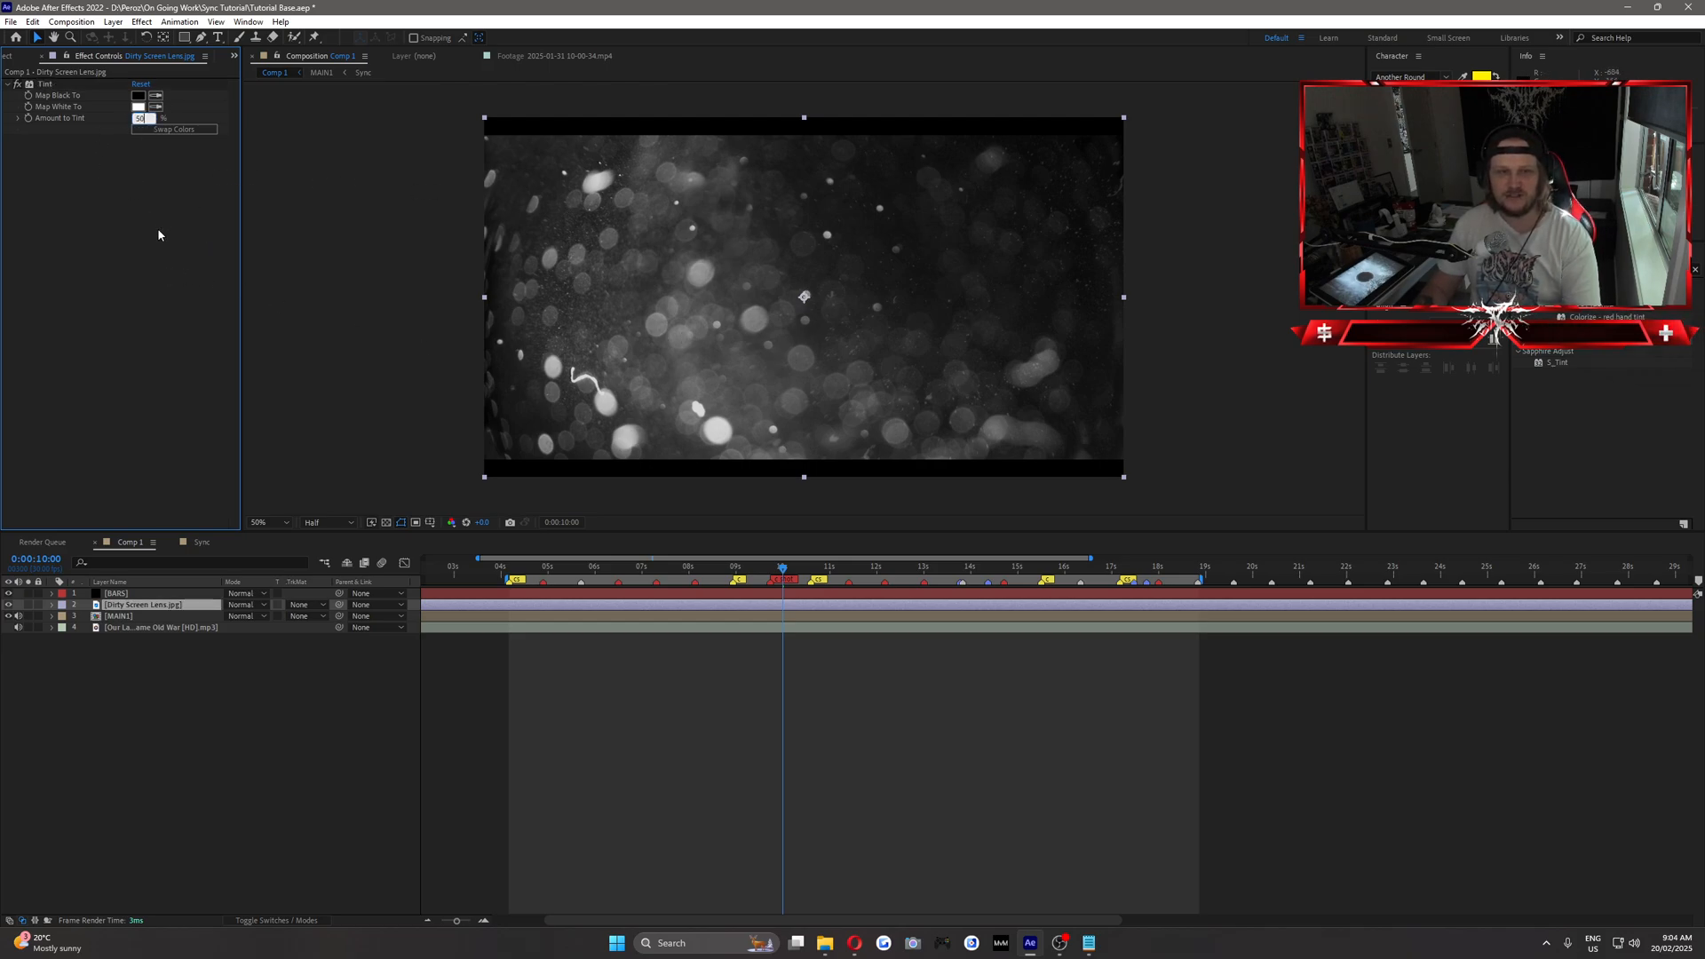
# Add a Curves effect to the Dirty Screen Lens layer and bend the RGB curve downward to darken its shadows and midtones.
pyautogui.click(1590, 269)
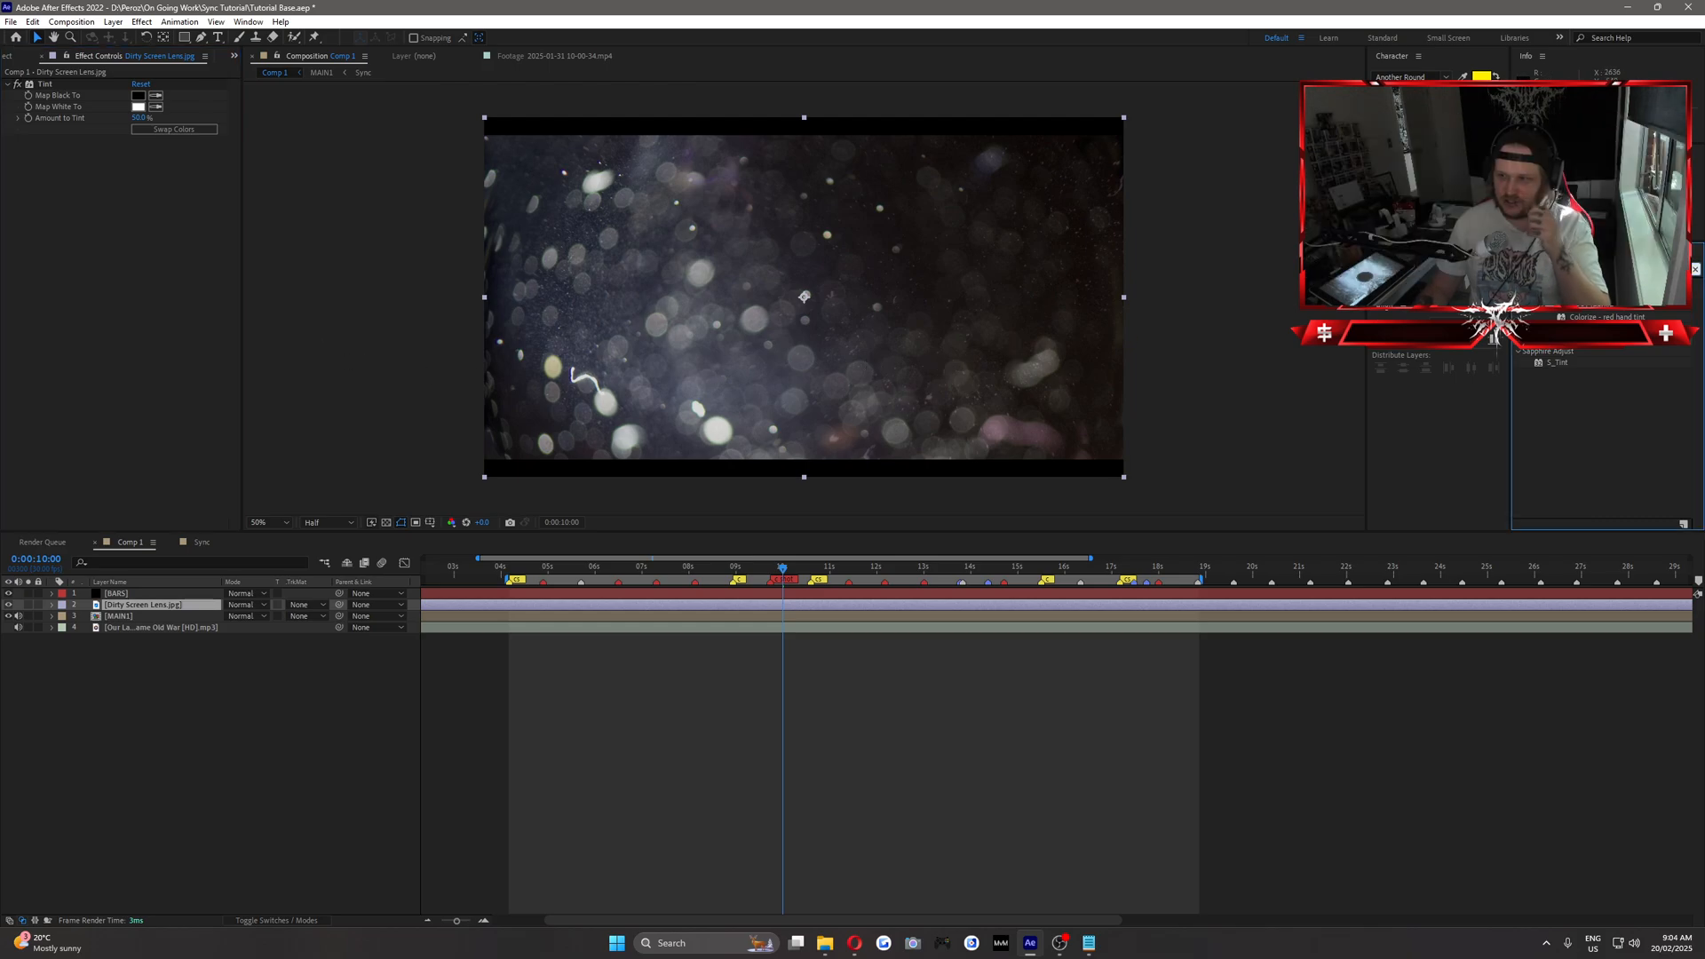
pyautogui.write('curves')
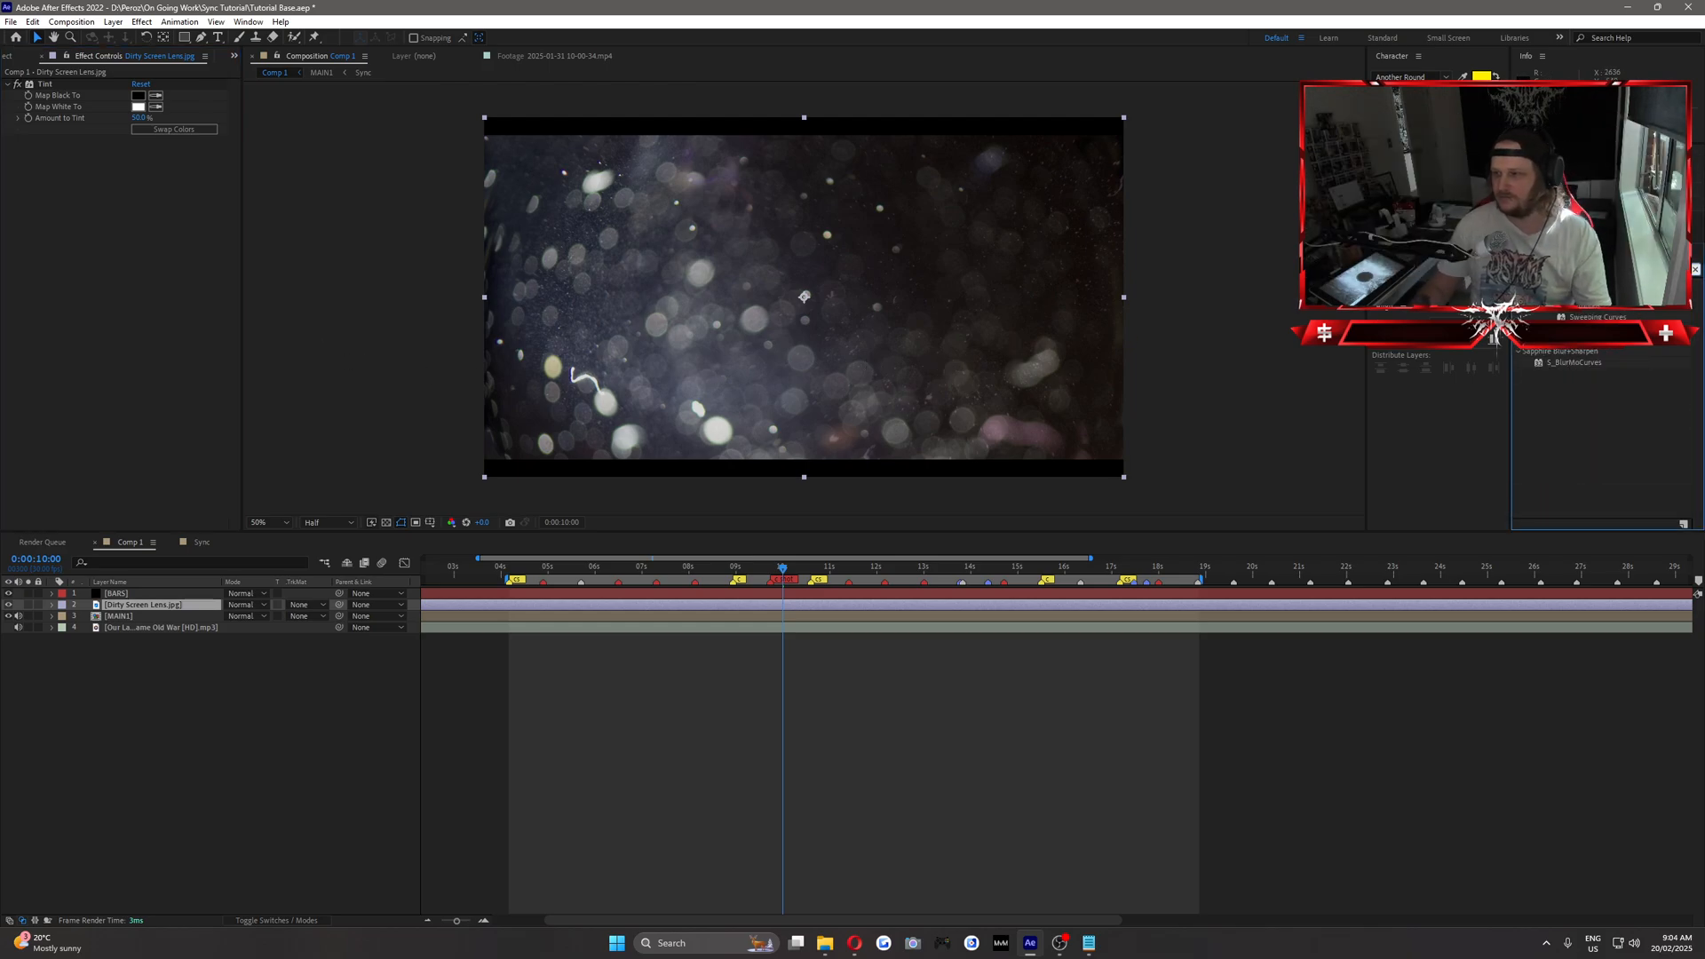
pyautogui.moveTo(1565, 352); pyautogui.dragTo(162, 247)
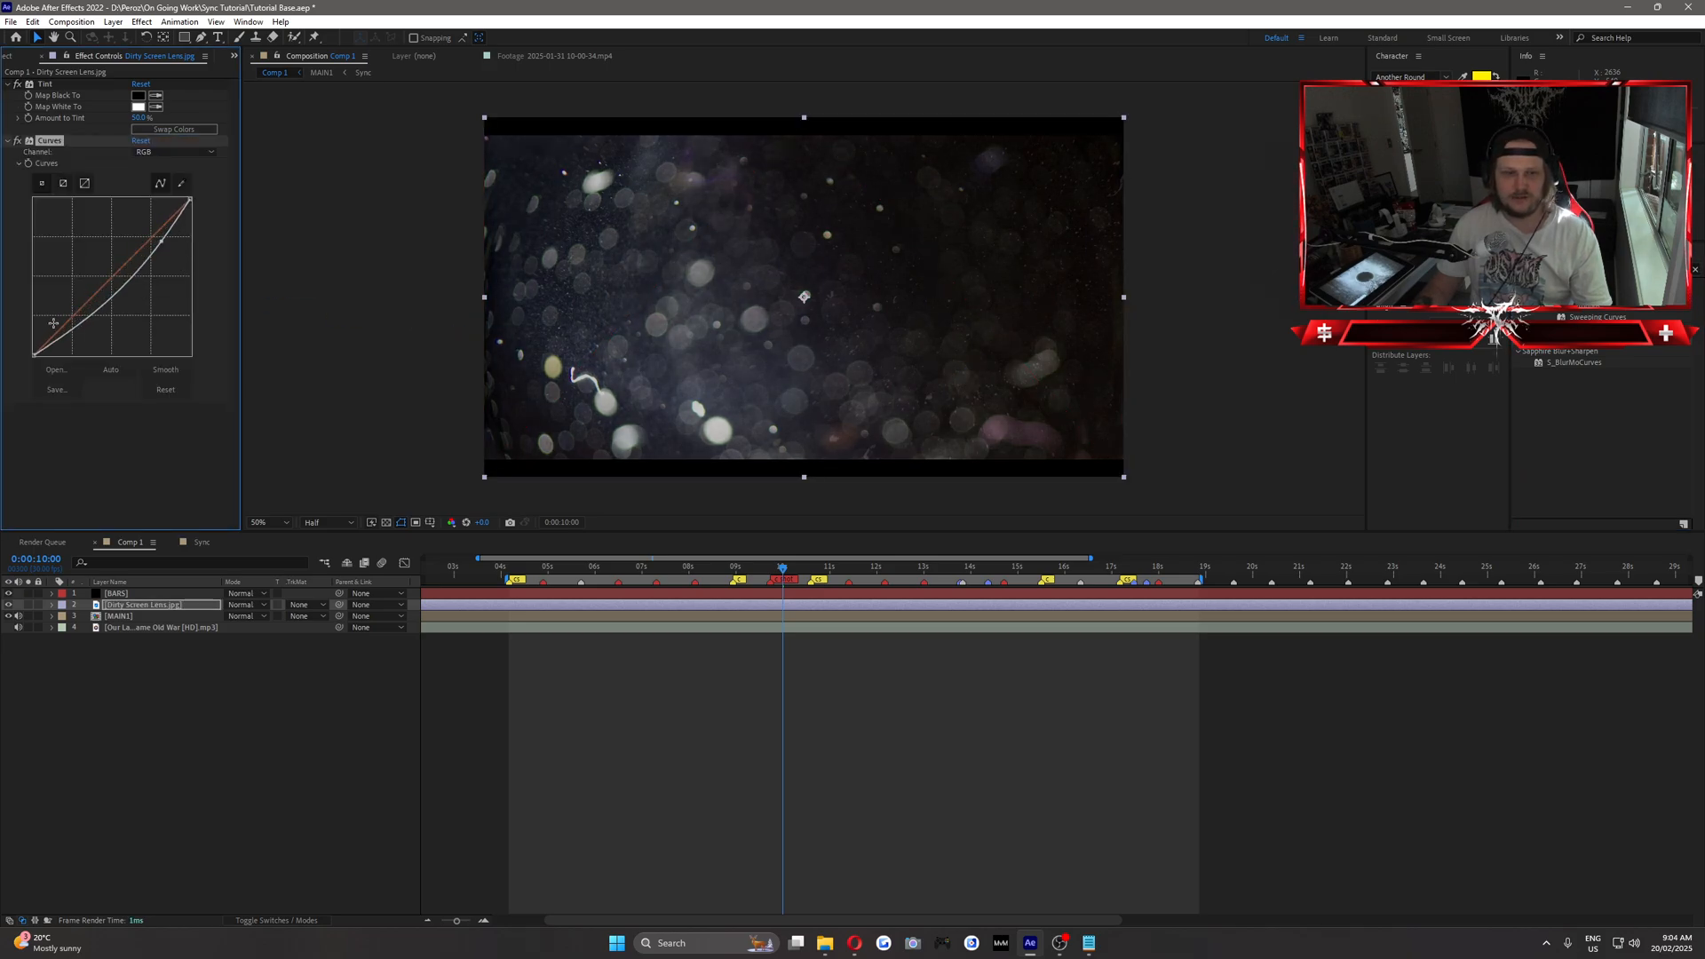
pyautogui.moveTo(71, 330); pyautogui.dragTo(76, 328)
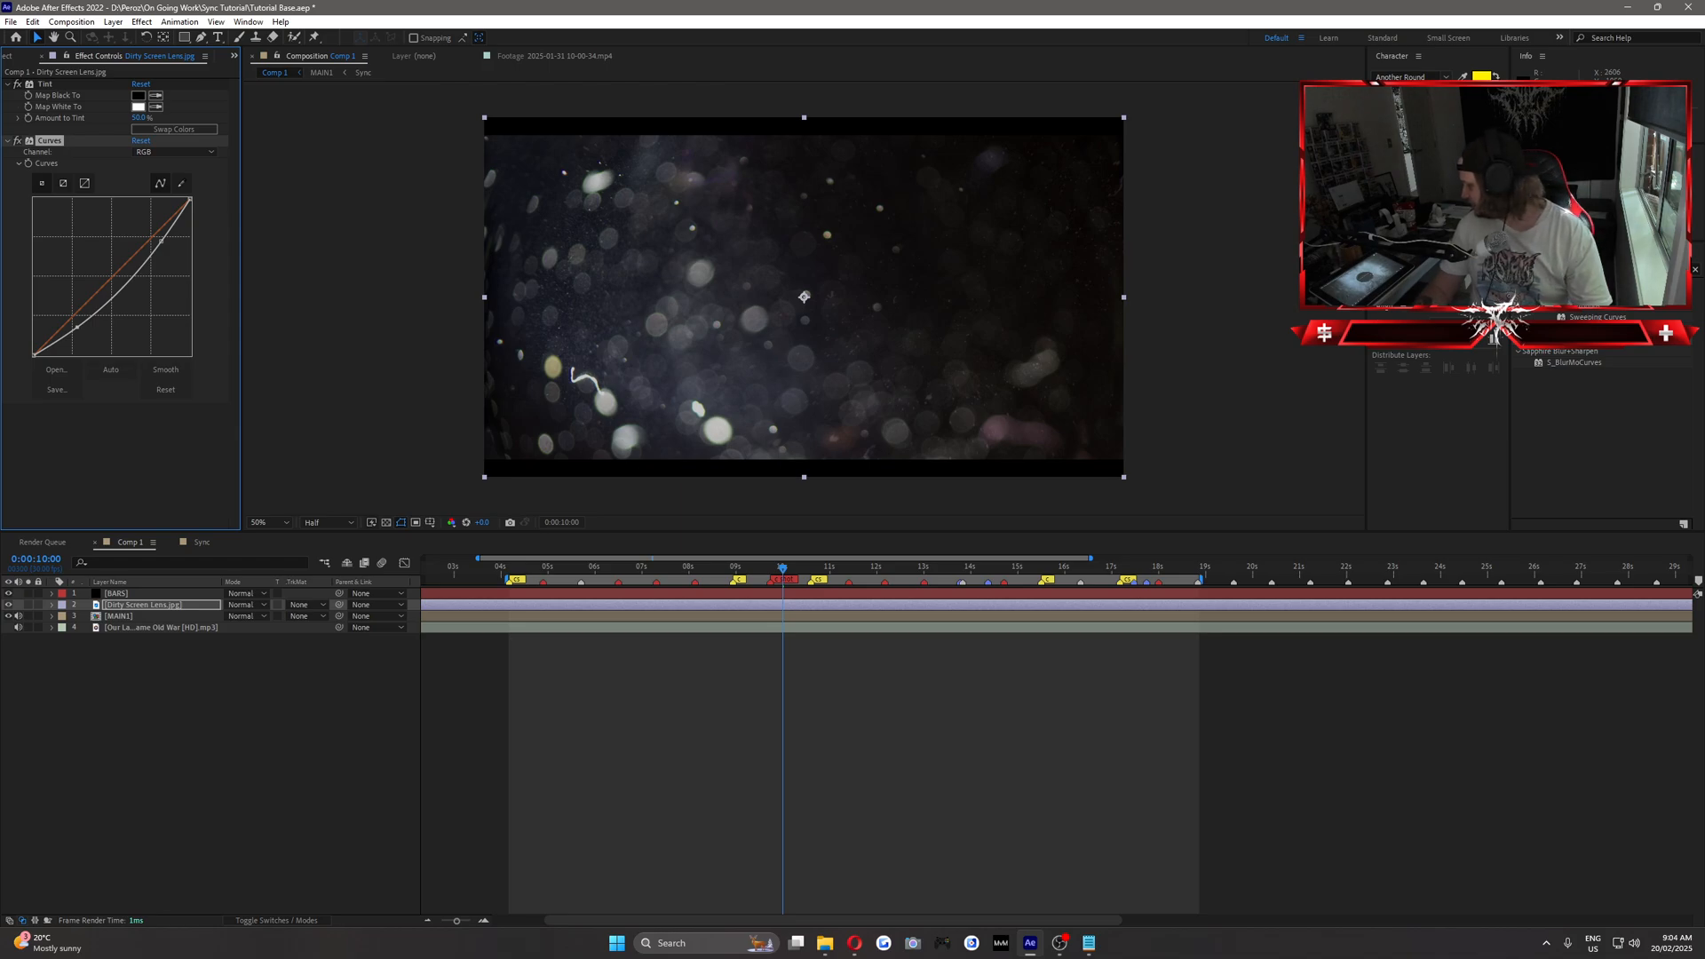
pyautogui.click(635, 6)
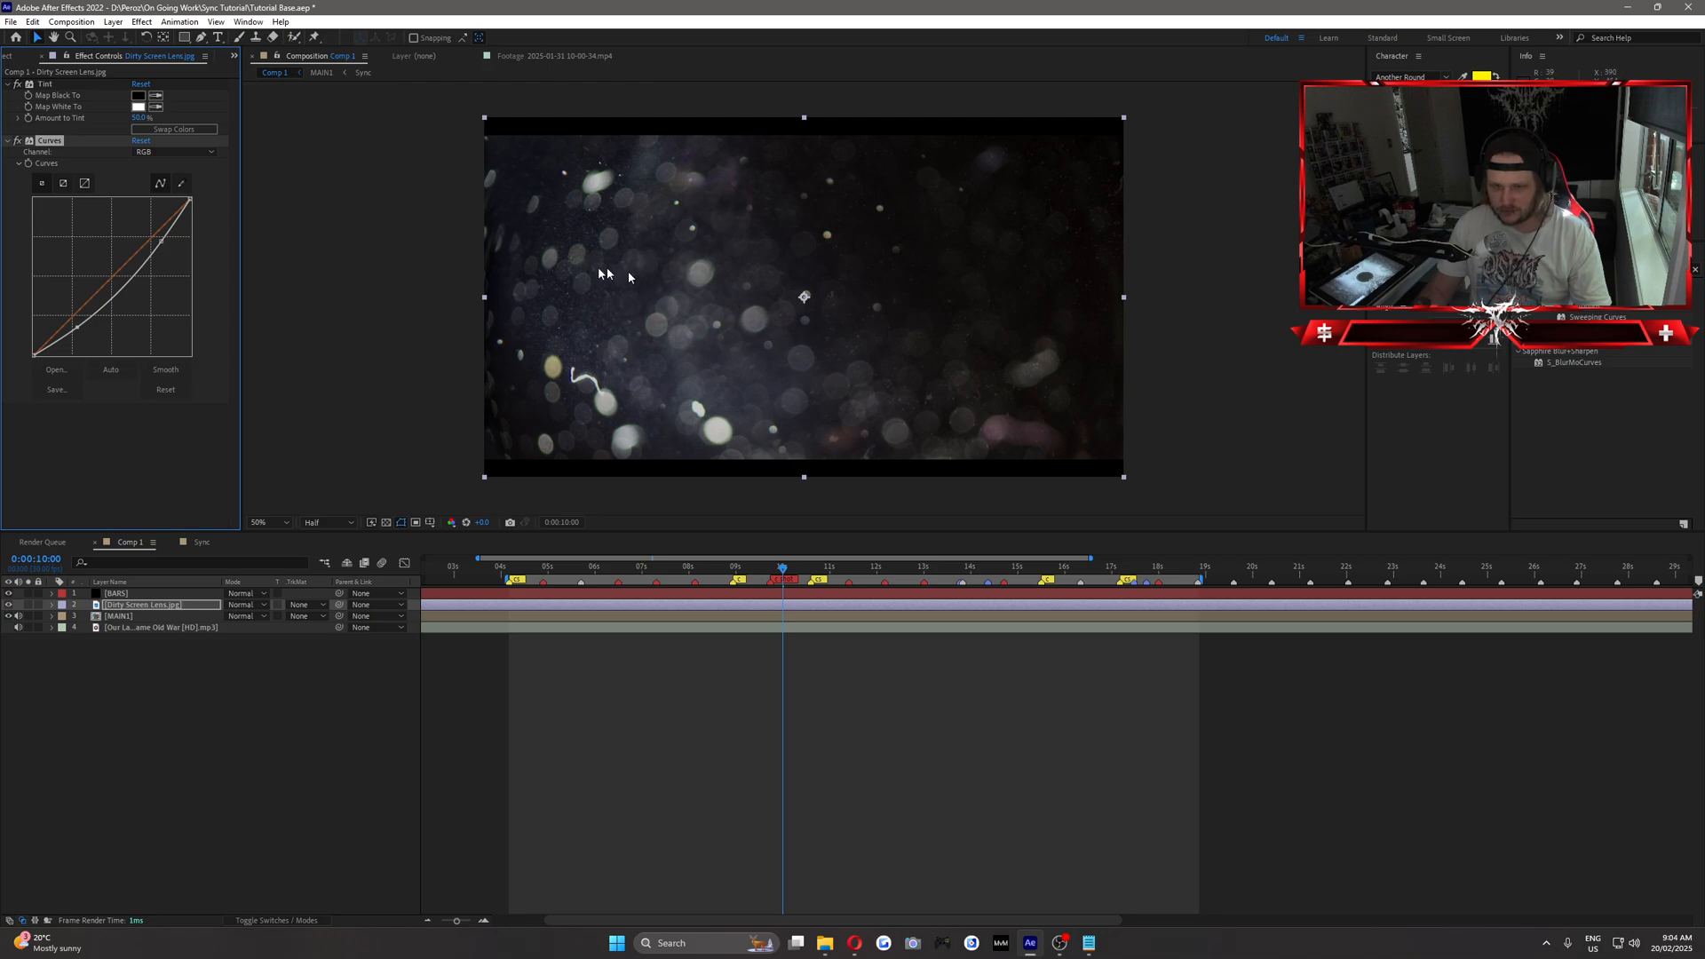
pyautogui.moveTo(73, 310); pyautogui.dragTo(78, 330)
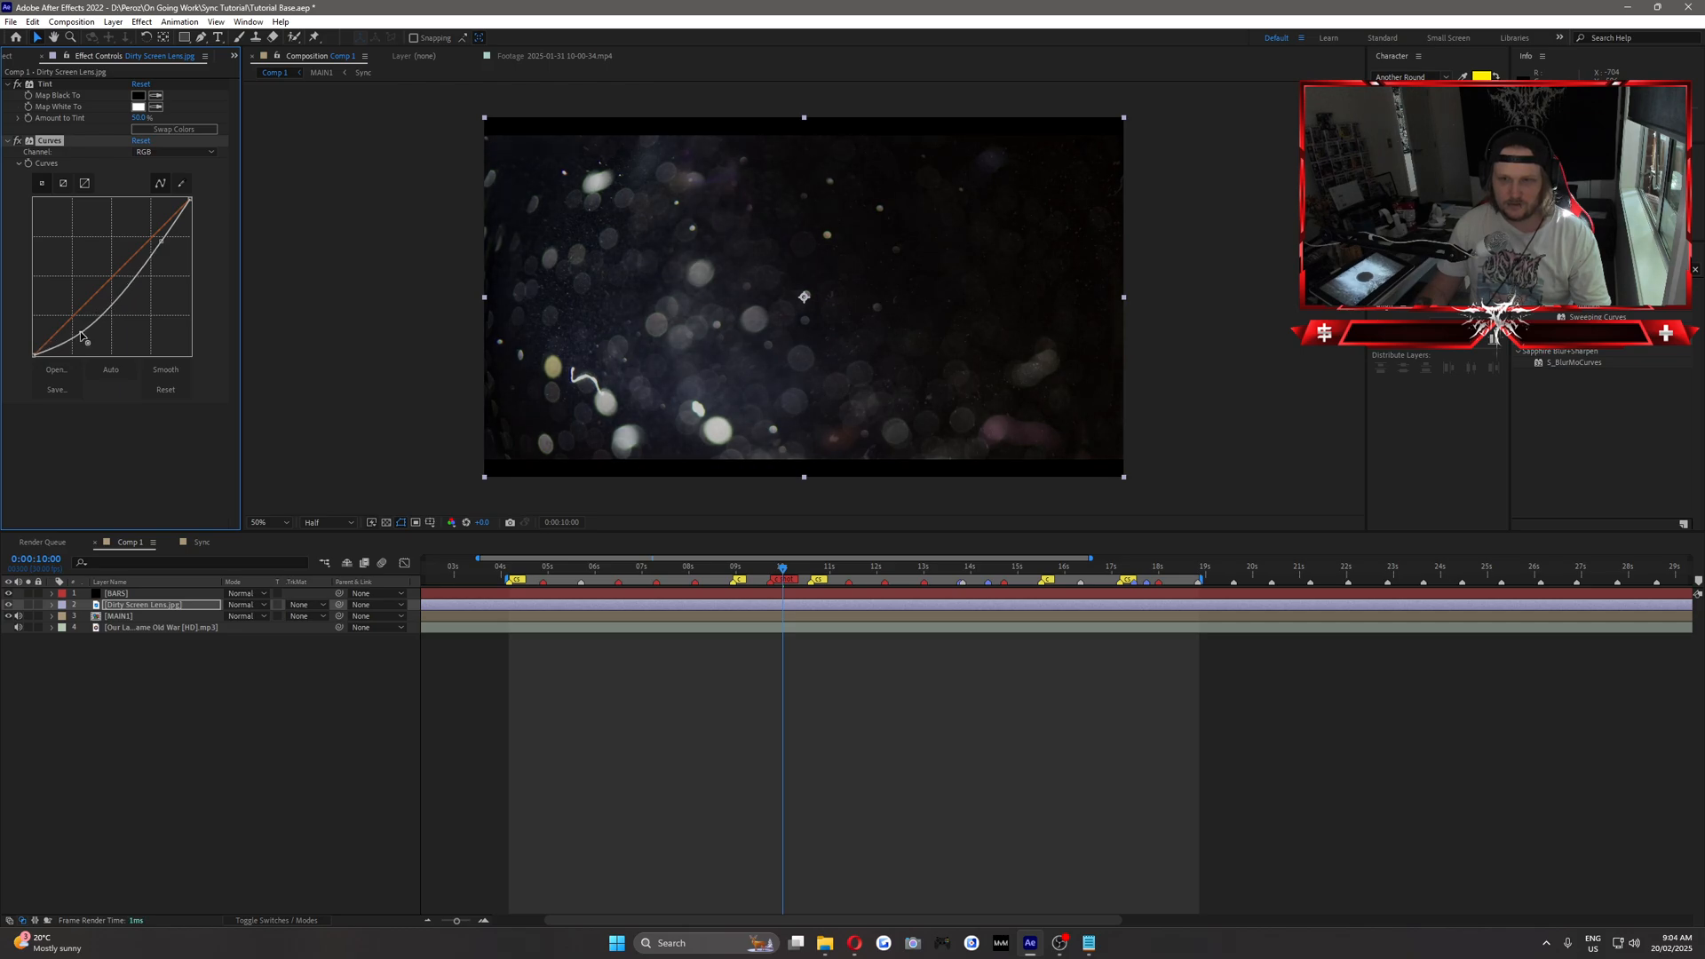
pyautogui.click(188, 725)
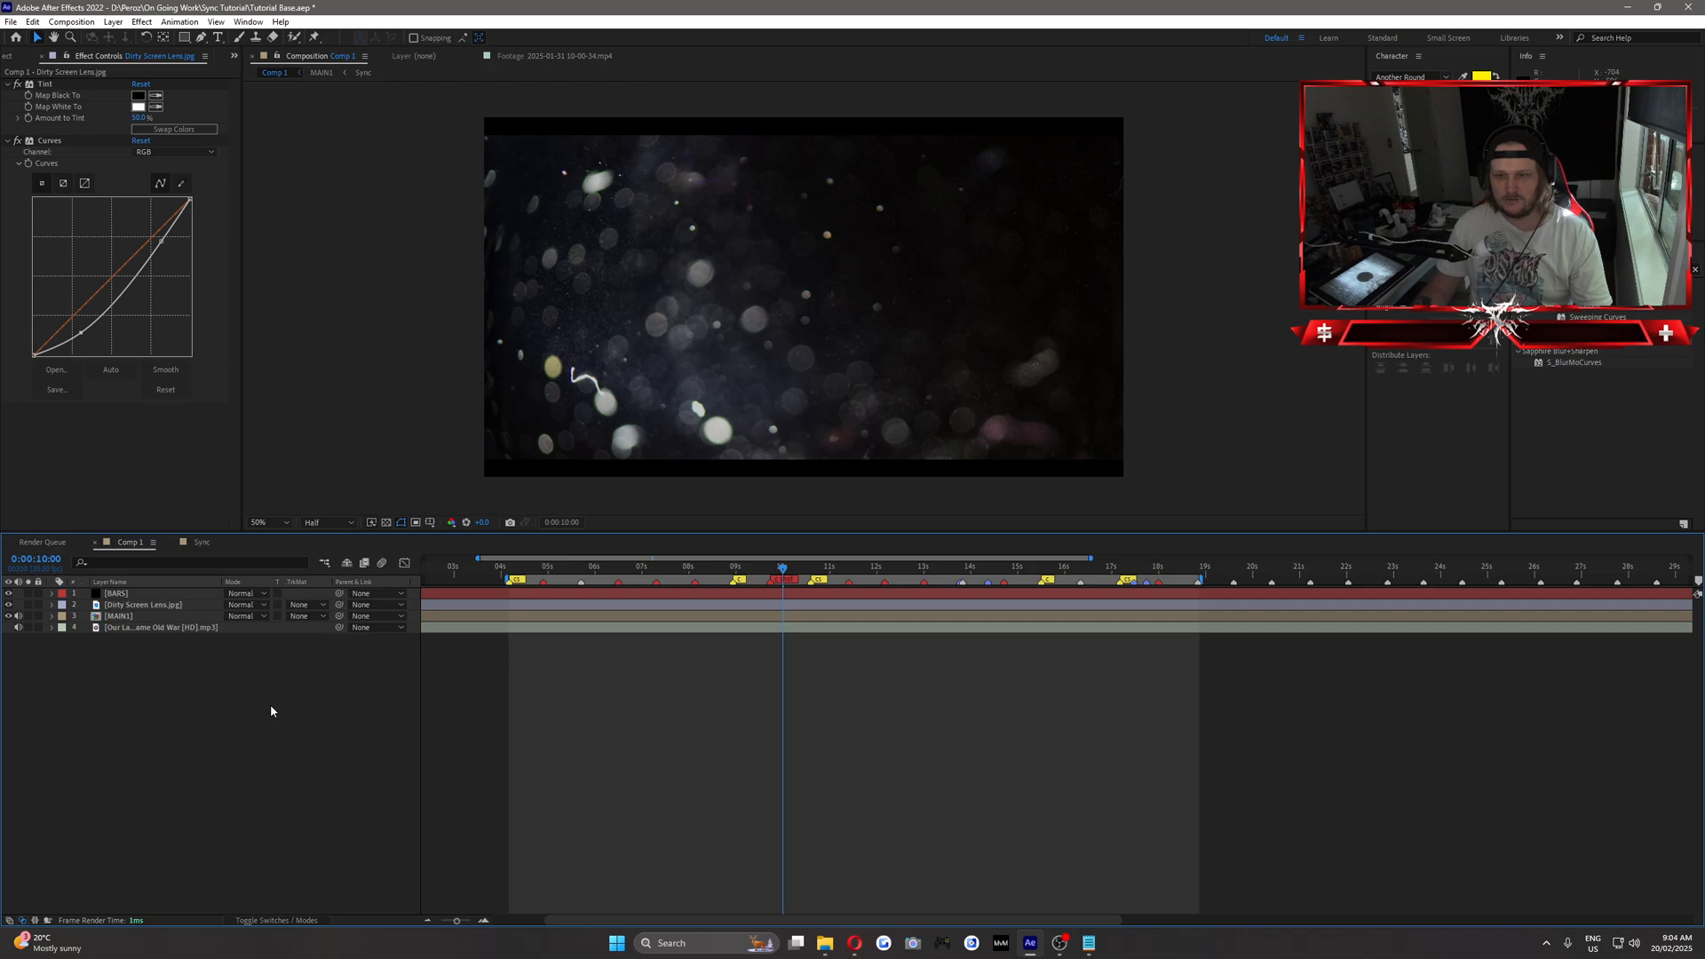
# Duplicate the MAIN1 layer and place the copy between the BARS and Dirty Screen Lens layers.
pyautogui.click(125, 616)
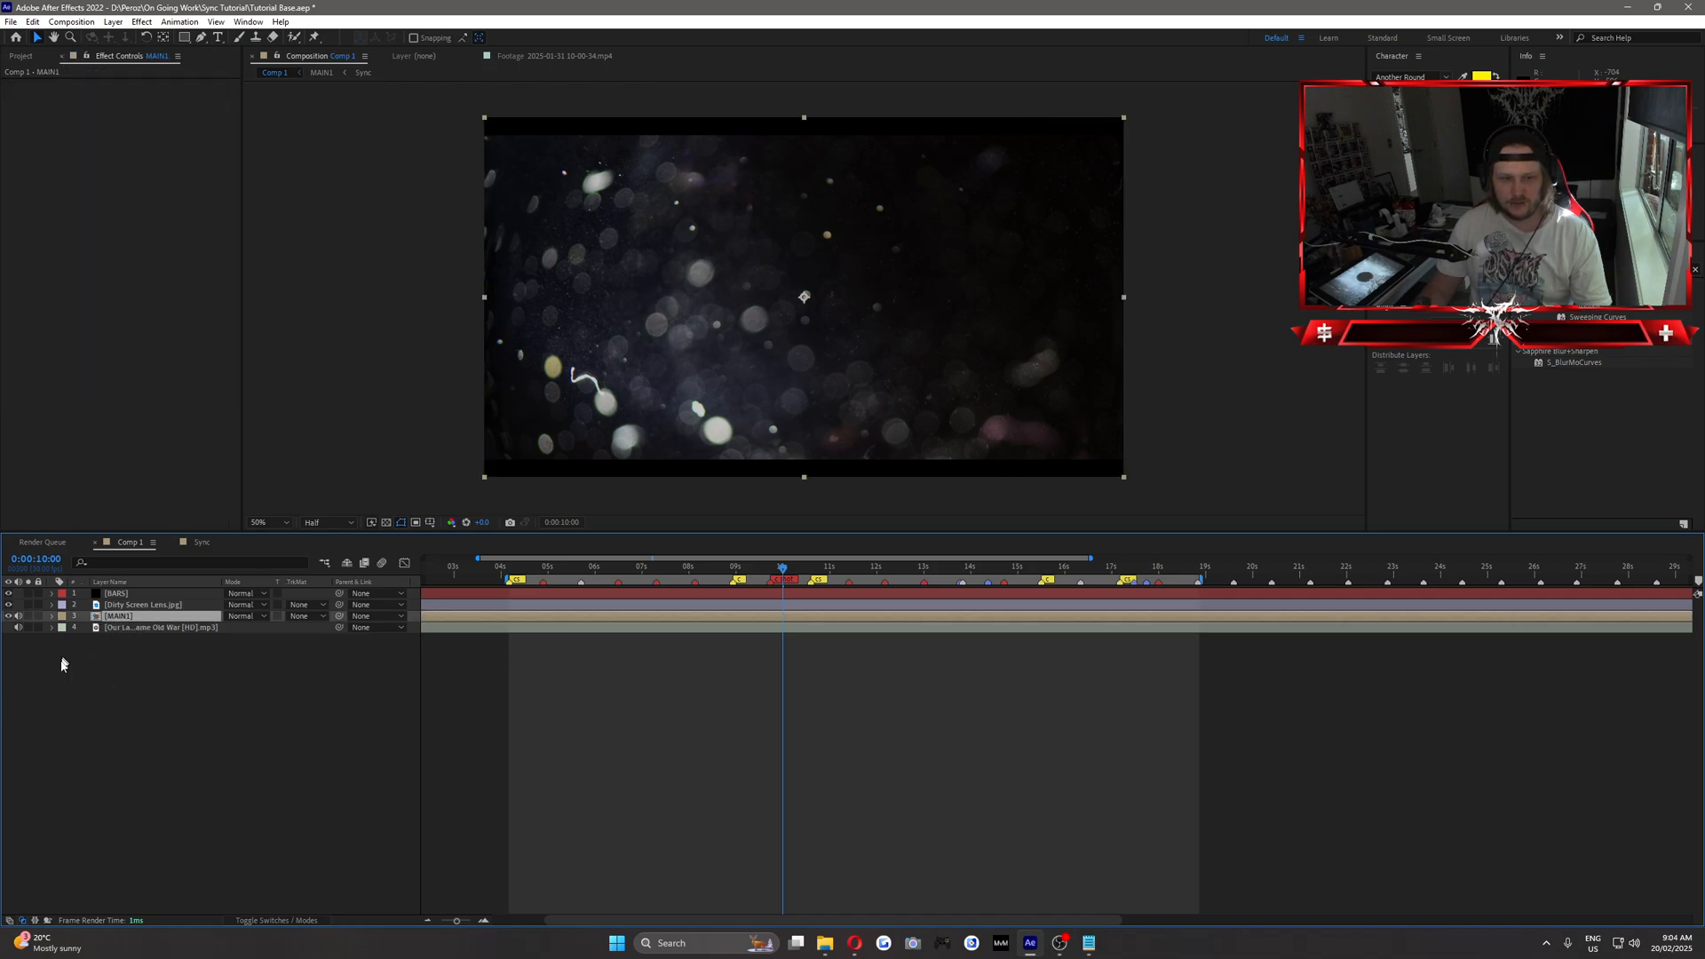
pyautogui.hotkey('ctrl', 'd')
pyautogui.moveTo(124, 617); pyautogui.dragTo(124, 602)
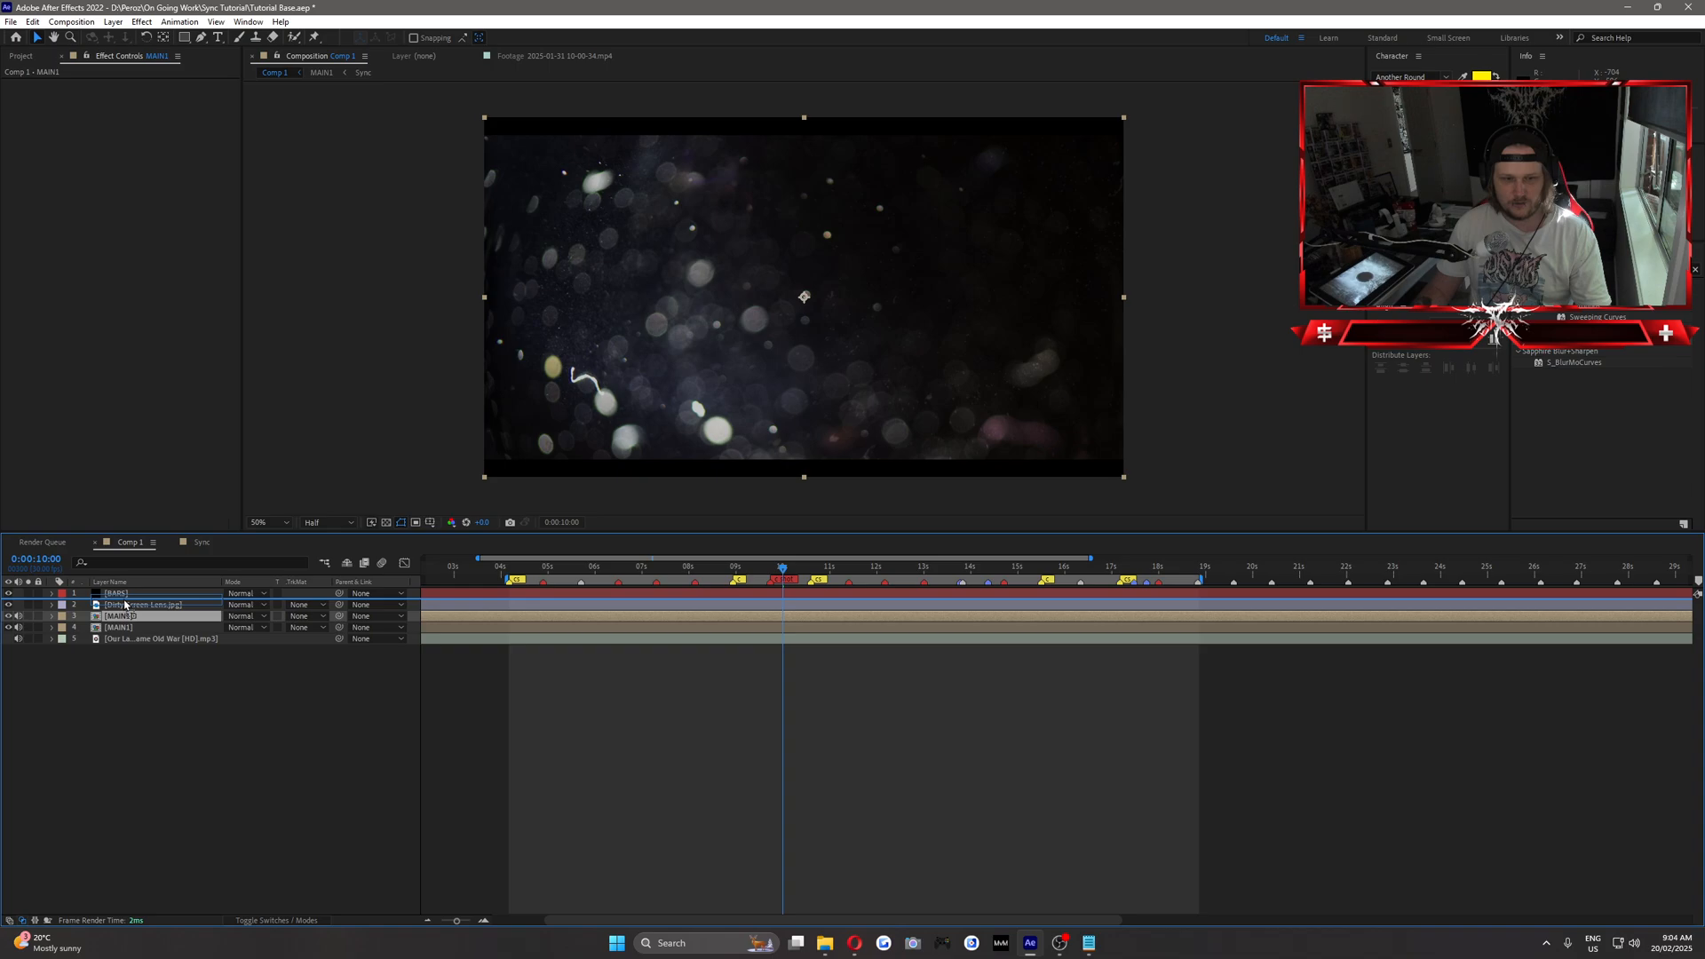
pyautogui.click(139, 737)
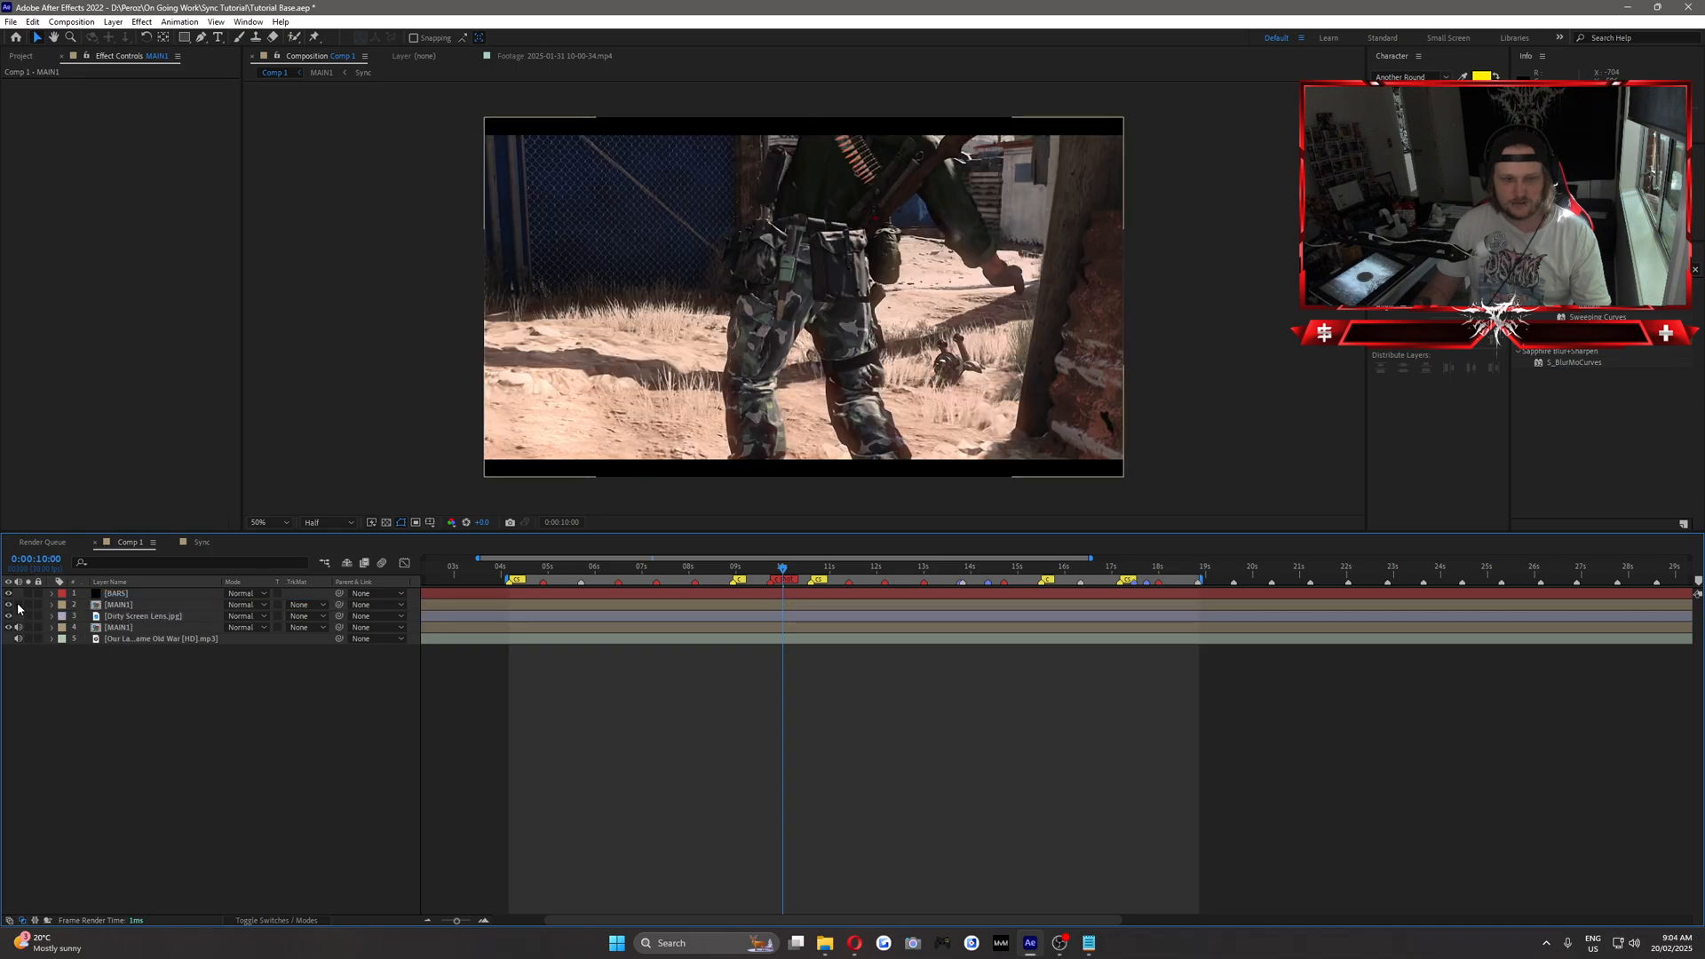
# Apply the Threshold effect to the upper MAIN1 layer, checking it at 0:00:07:22, and set its Level to 200.
pyautogui.click(114, 605)
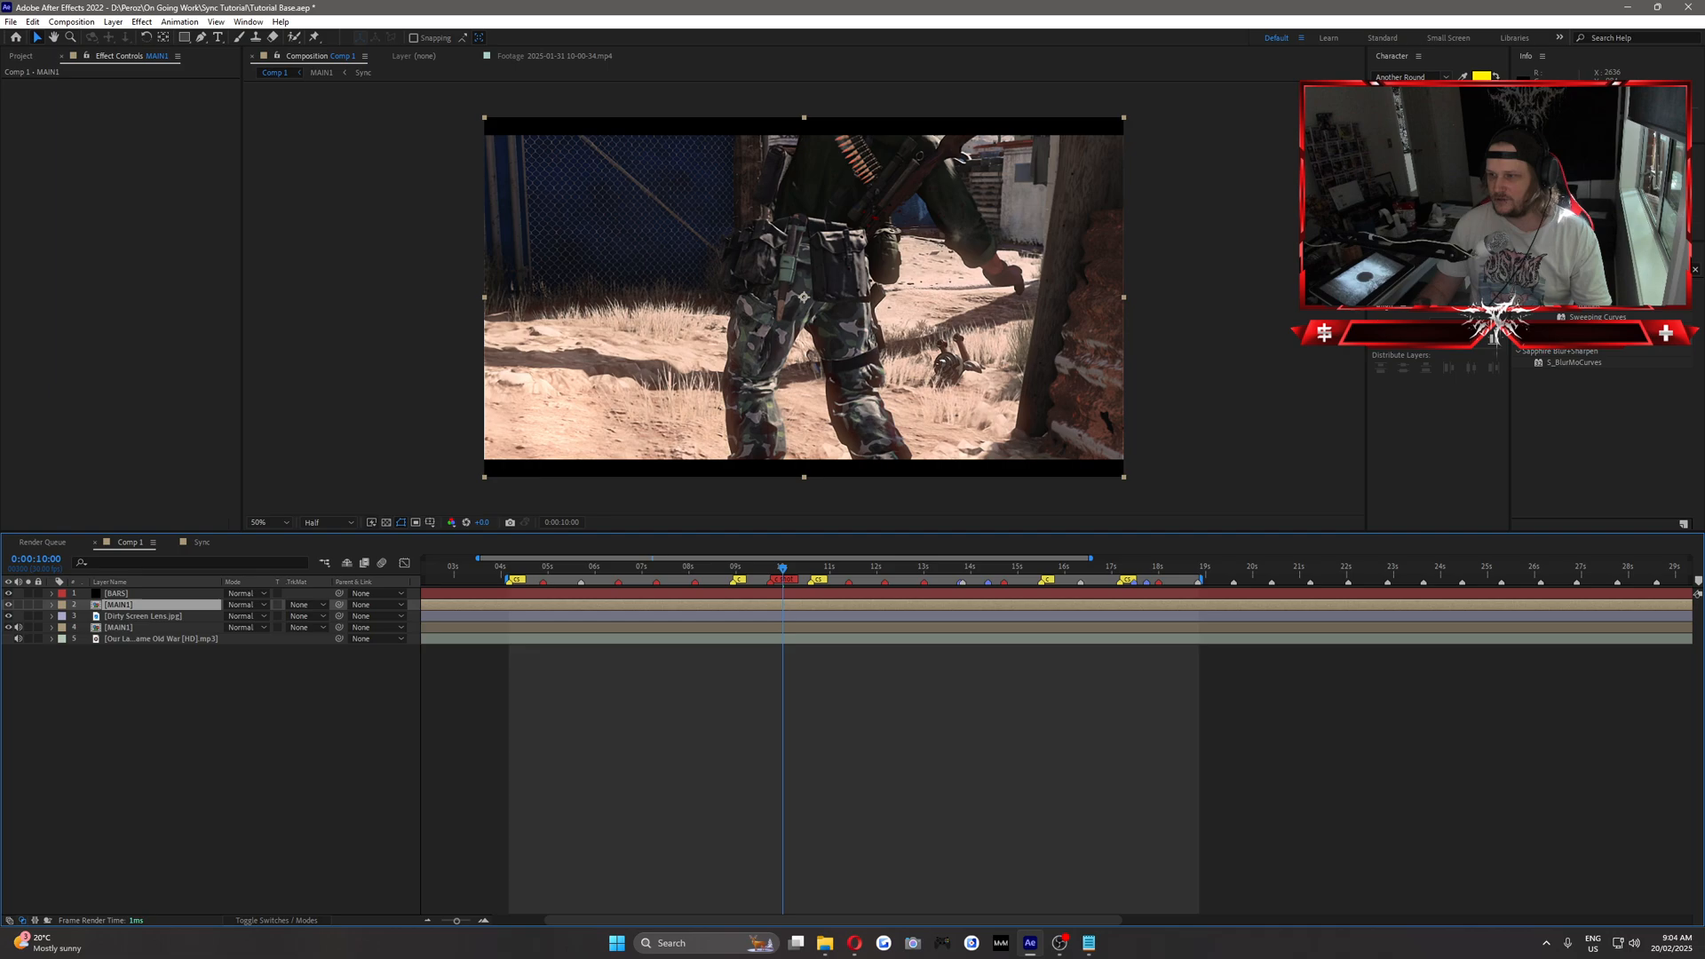
pyautogui.click(677, 568)
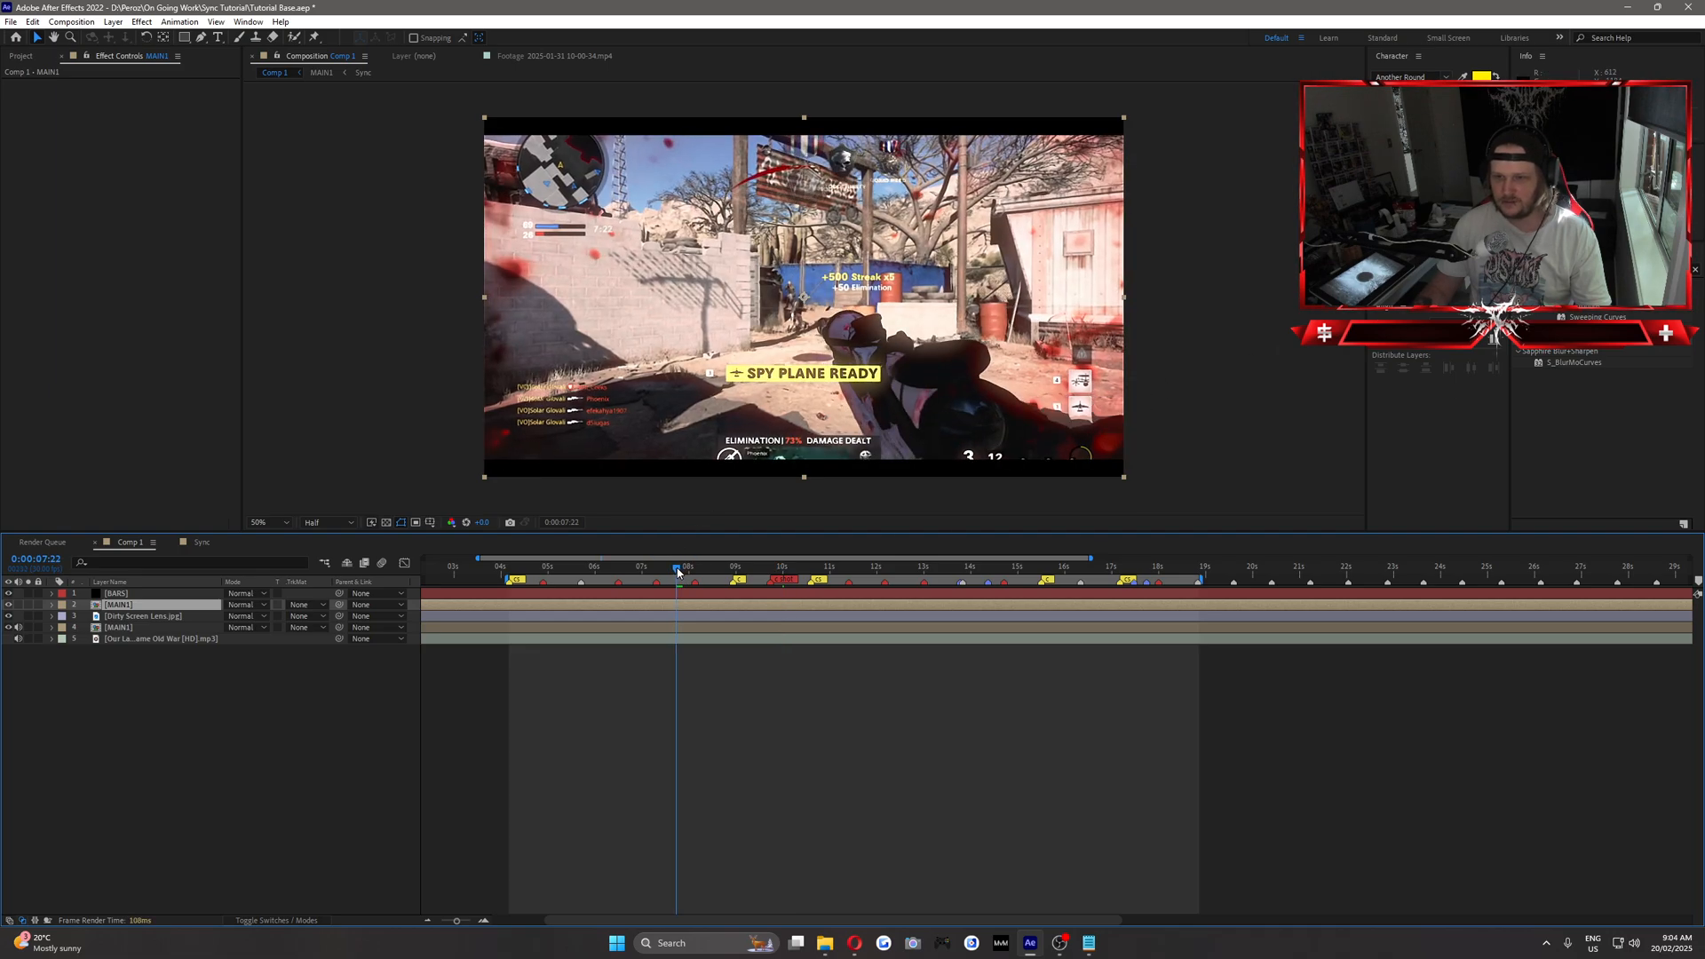
pyautogui.click(1599, 270)
pyautogui.write('threshold')
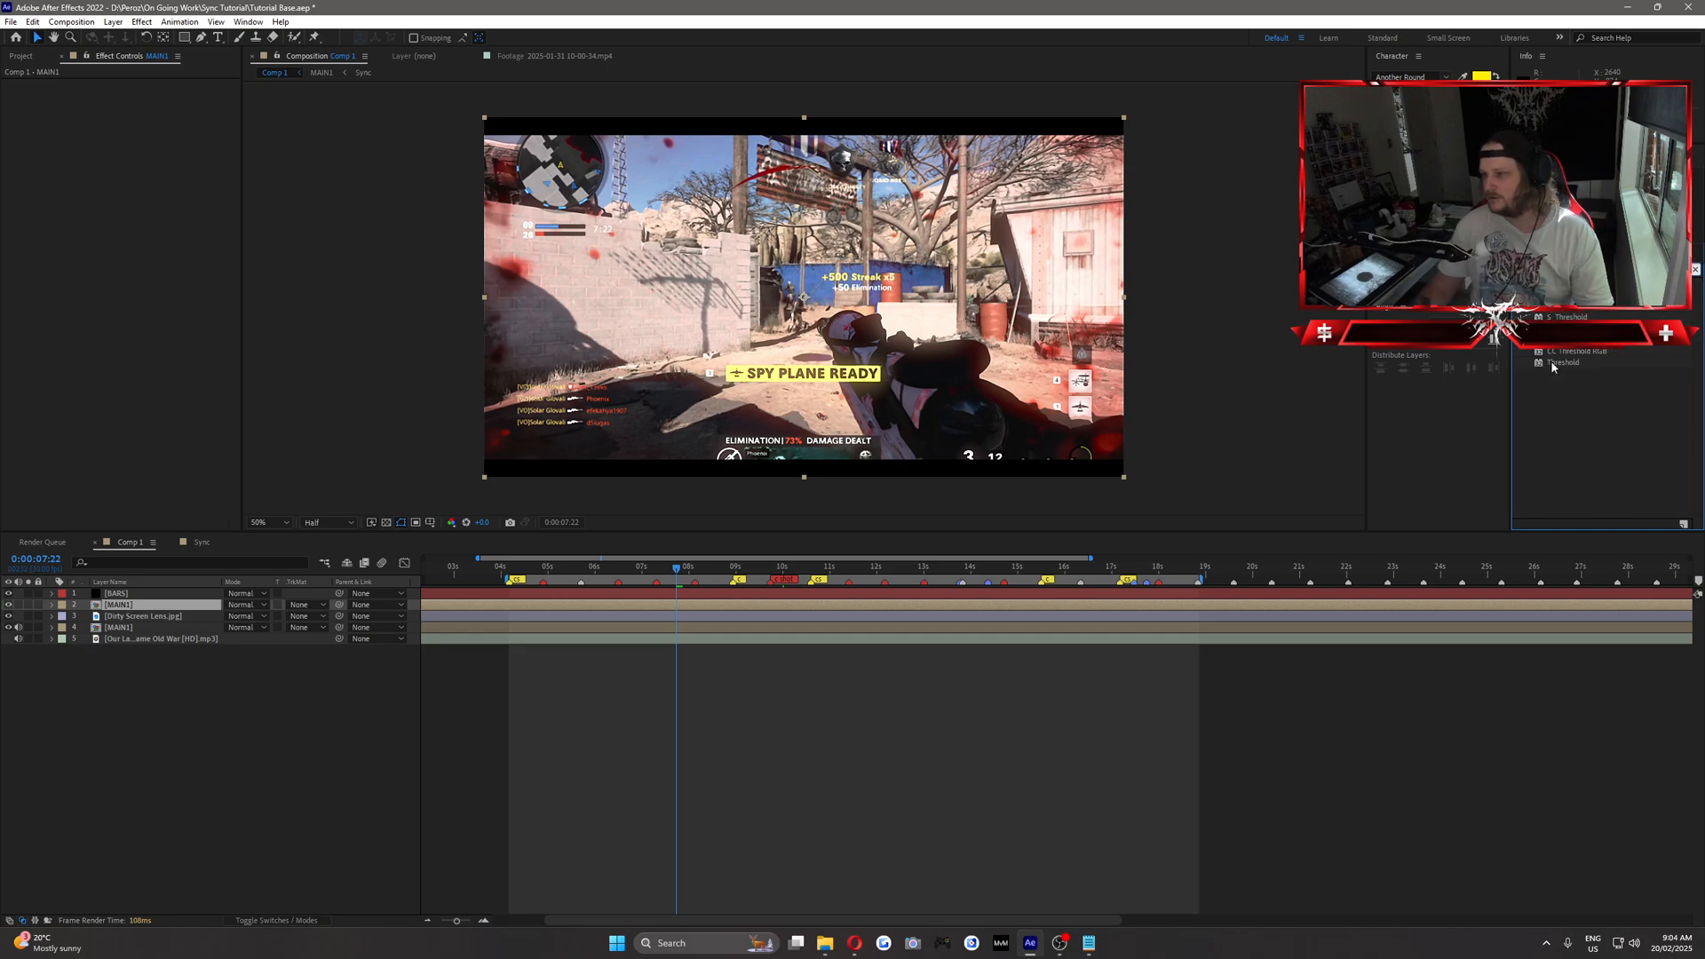
pyautogui.moveTo(1553, 362); pyautogui.dragTo(122, 605)
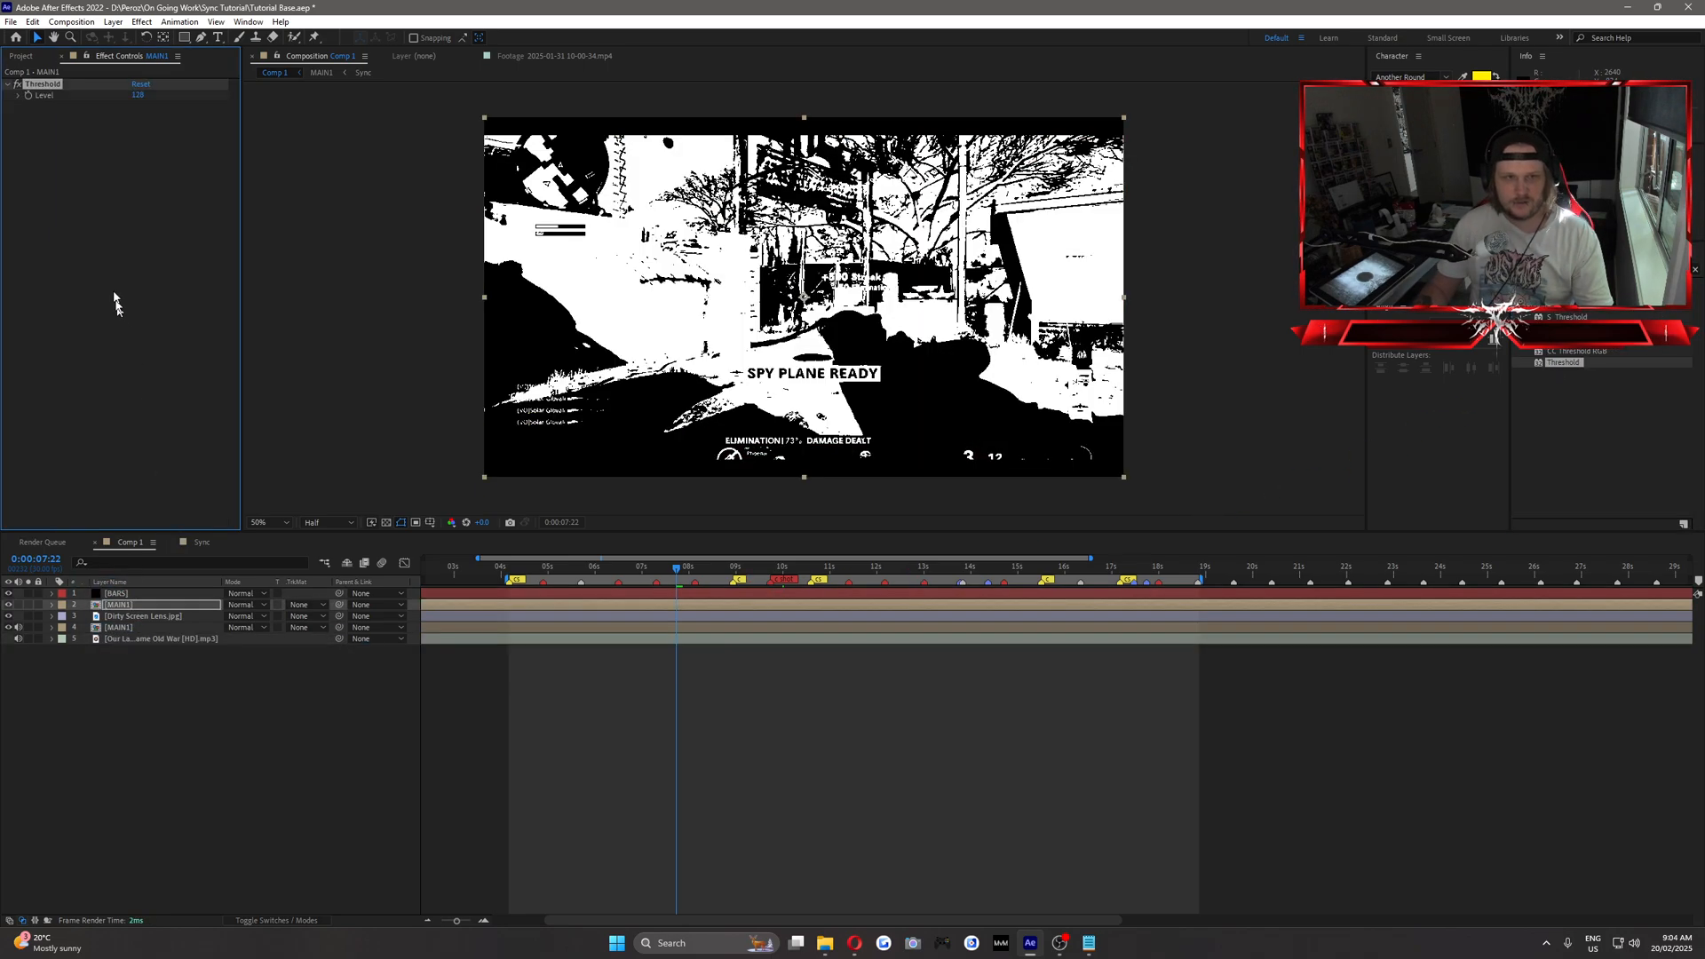
pyautogui.moveTo(135, 95); pyautogui.dragTo(163, 104)
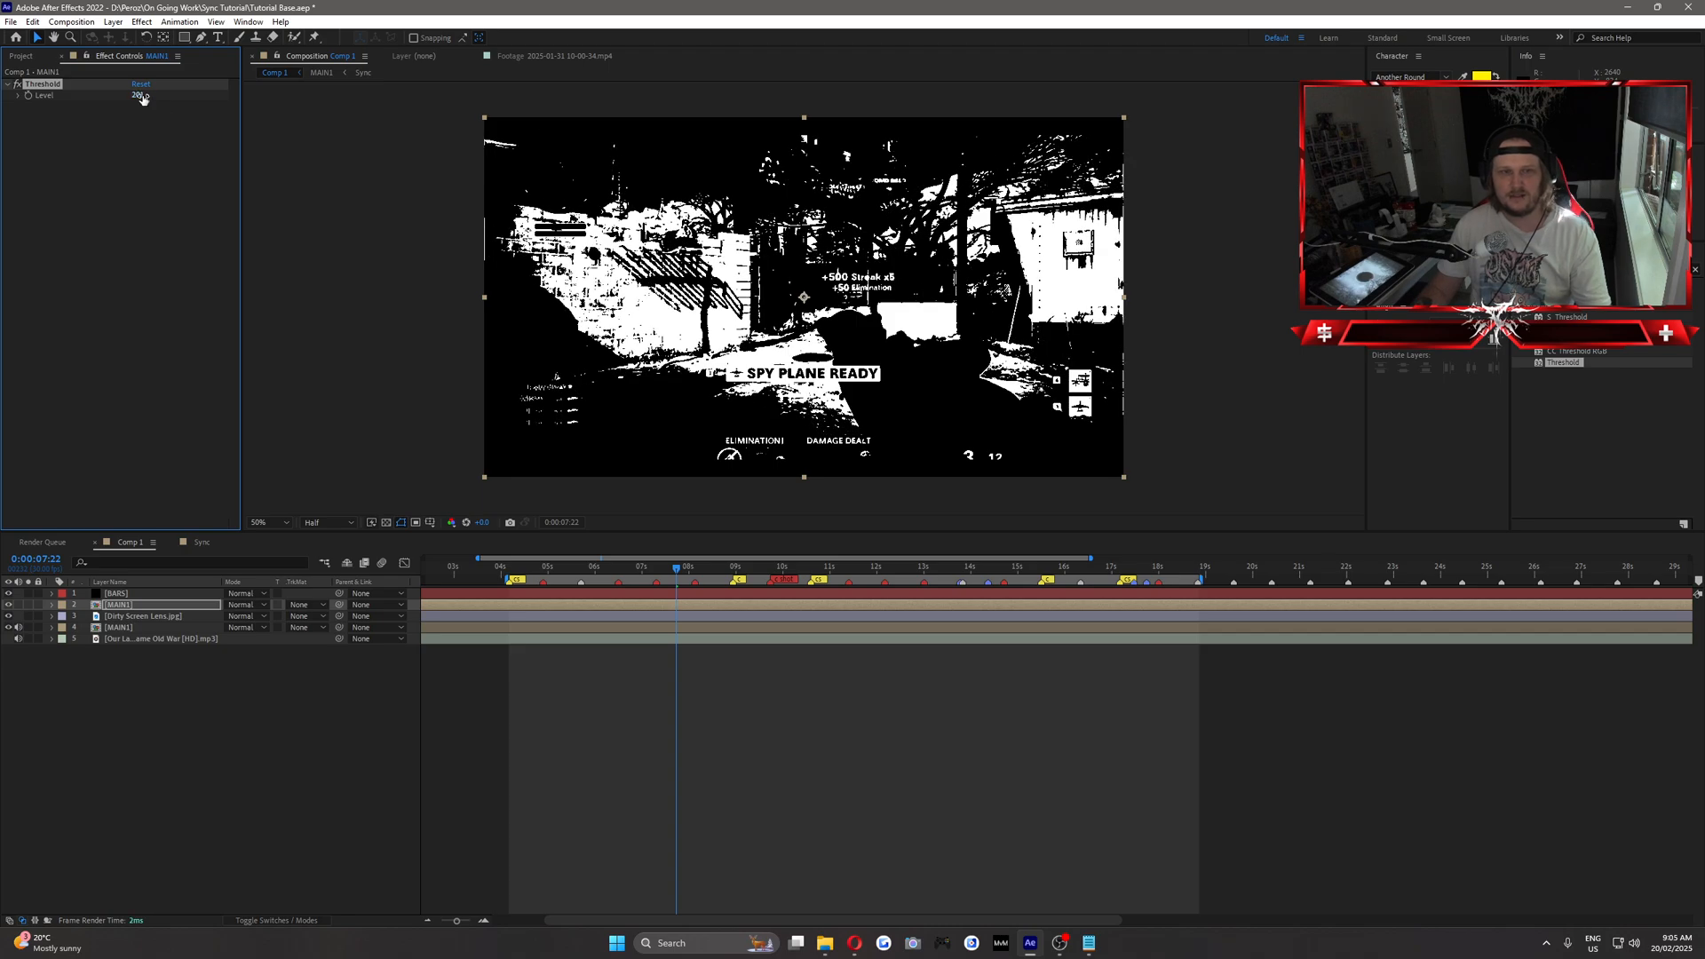
pyautogui.click(140, 96)
pyautogui.write('200')
pyautogui.press('Return')
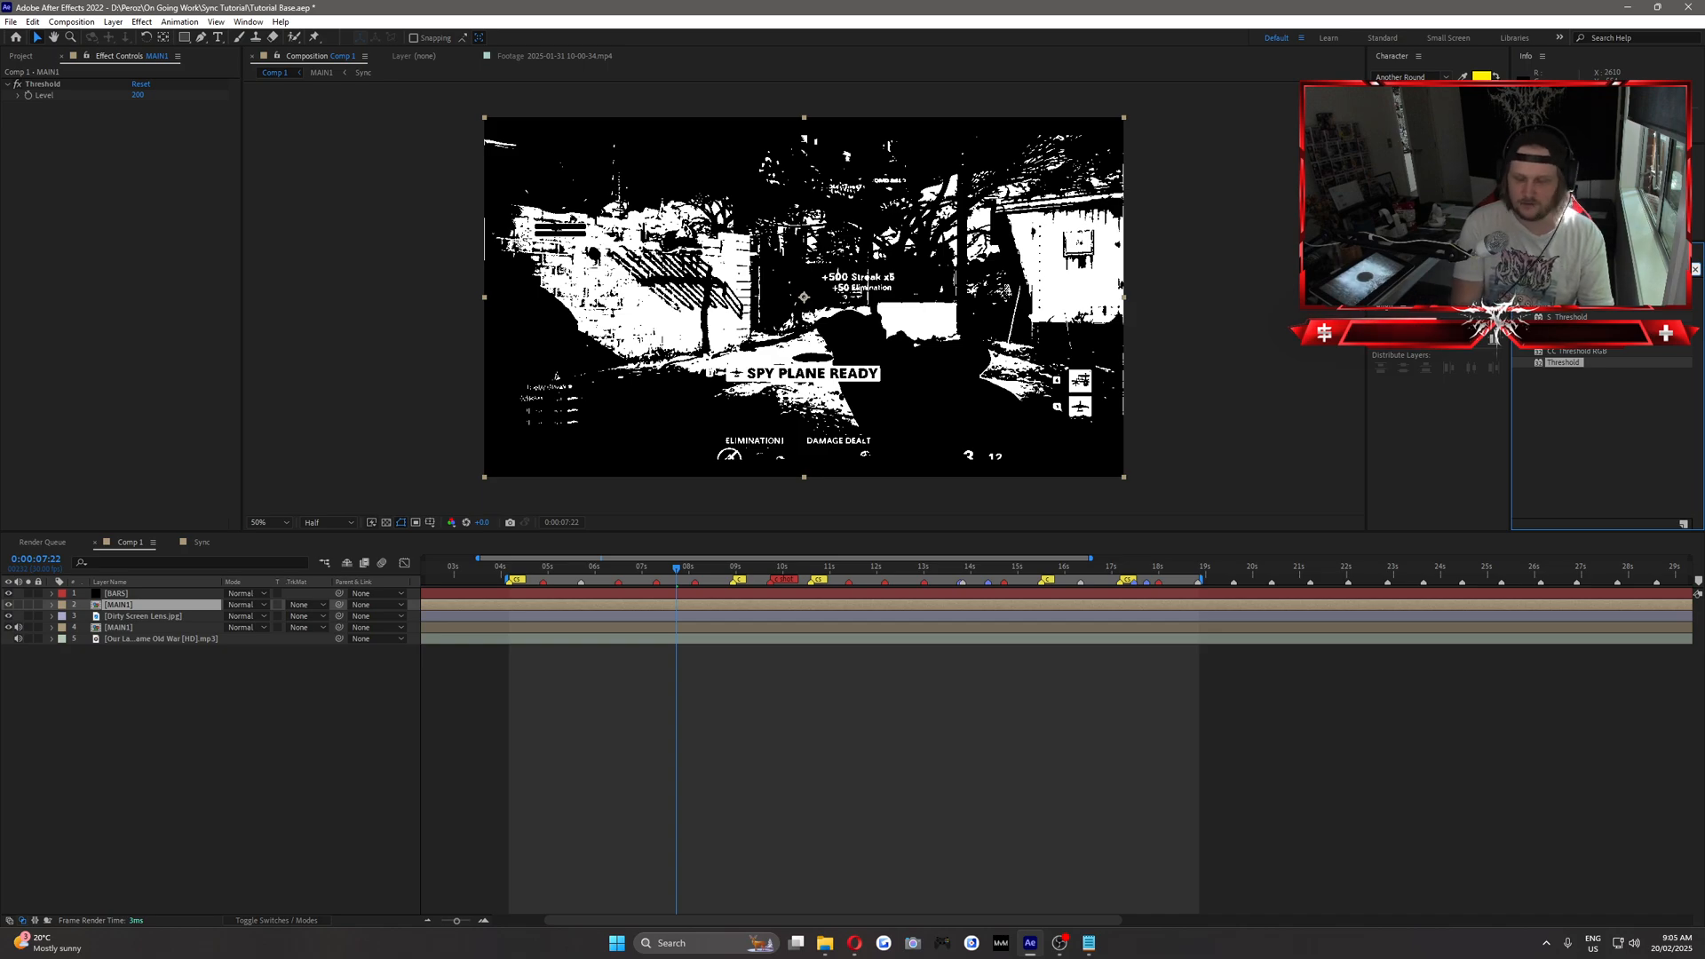
# Add Fast Box Blur to the upper MAIN1 layer with Blur Radius 150 and Repeat Edge Pixels enabled.
pyautogui.write('fast')
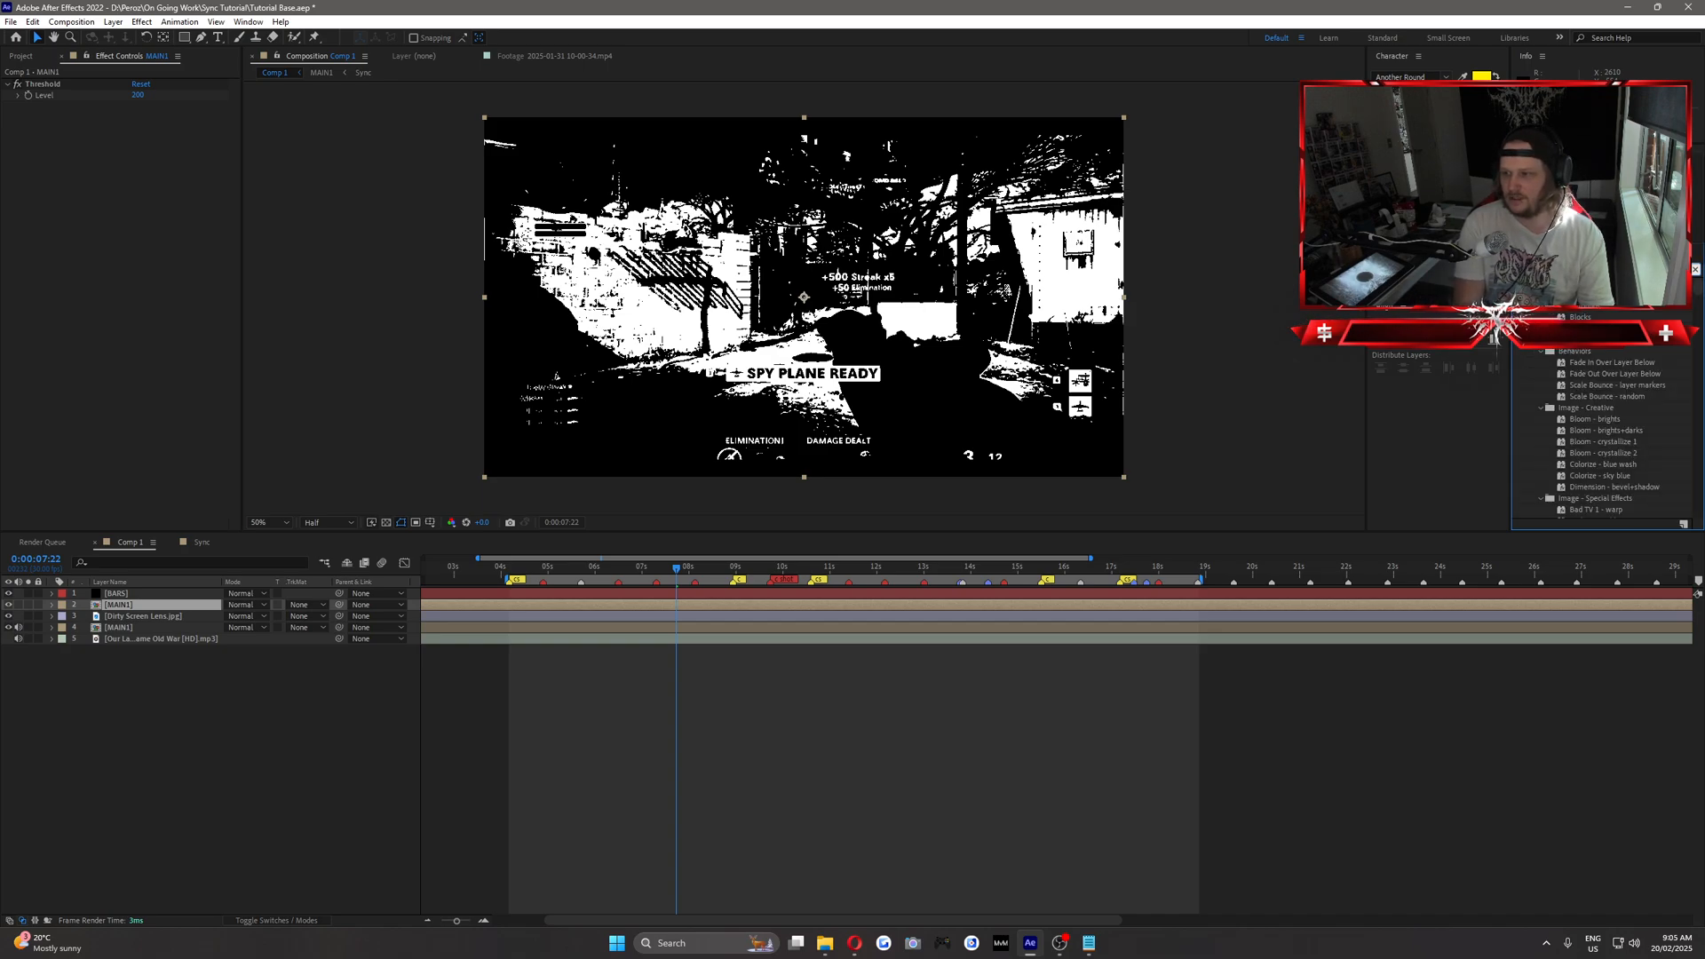
pyautogui.moveTo(1581, 465); pyautogui.dragTo(148, 173)
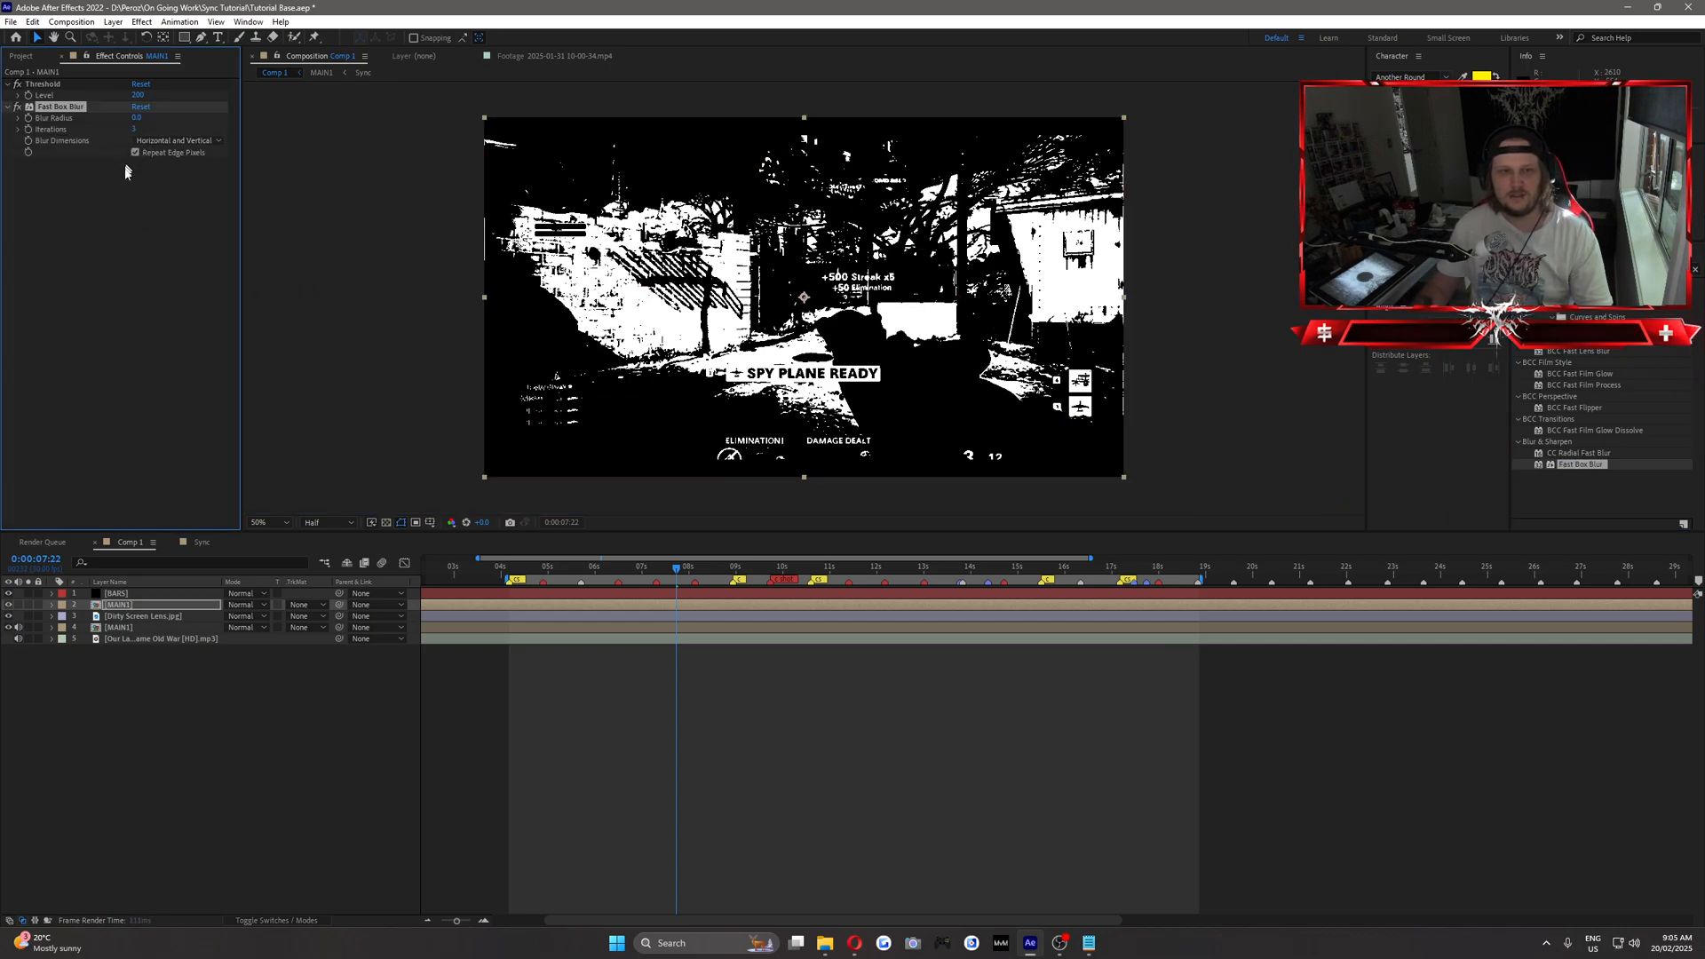
pyautogui.click(156, 240)
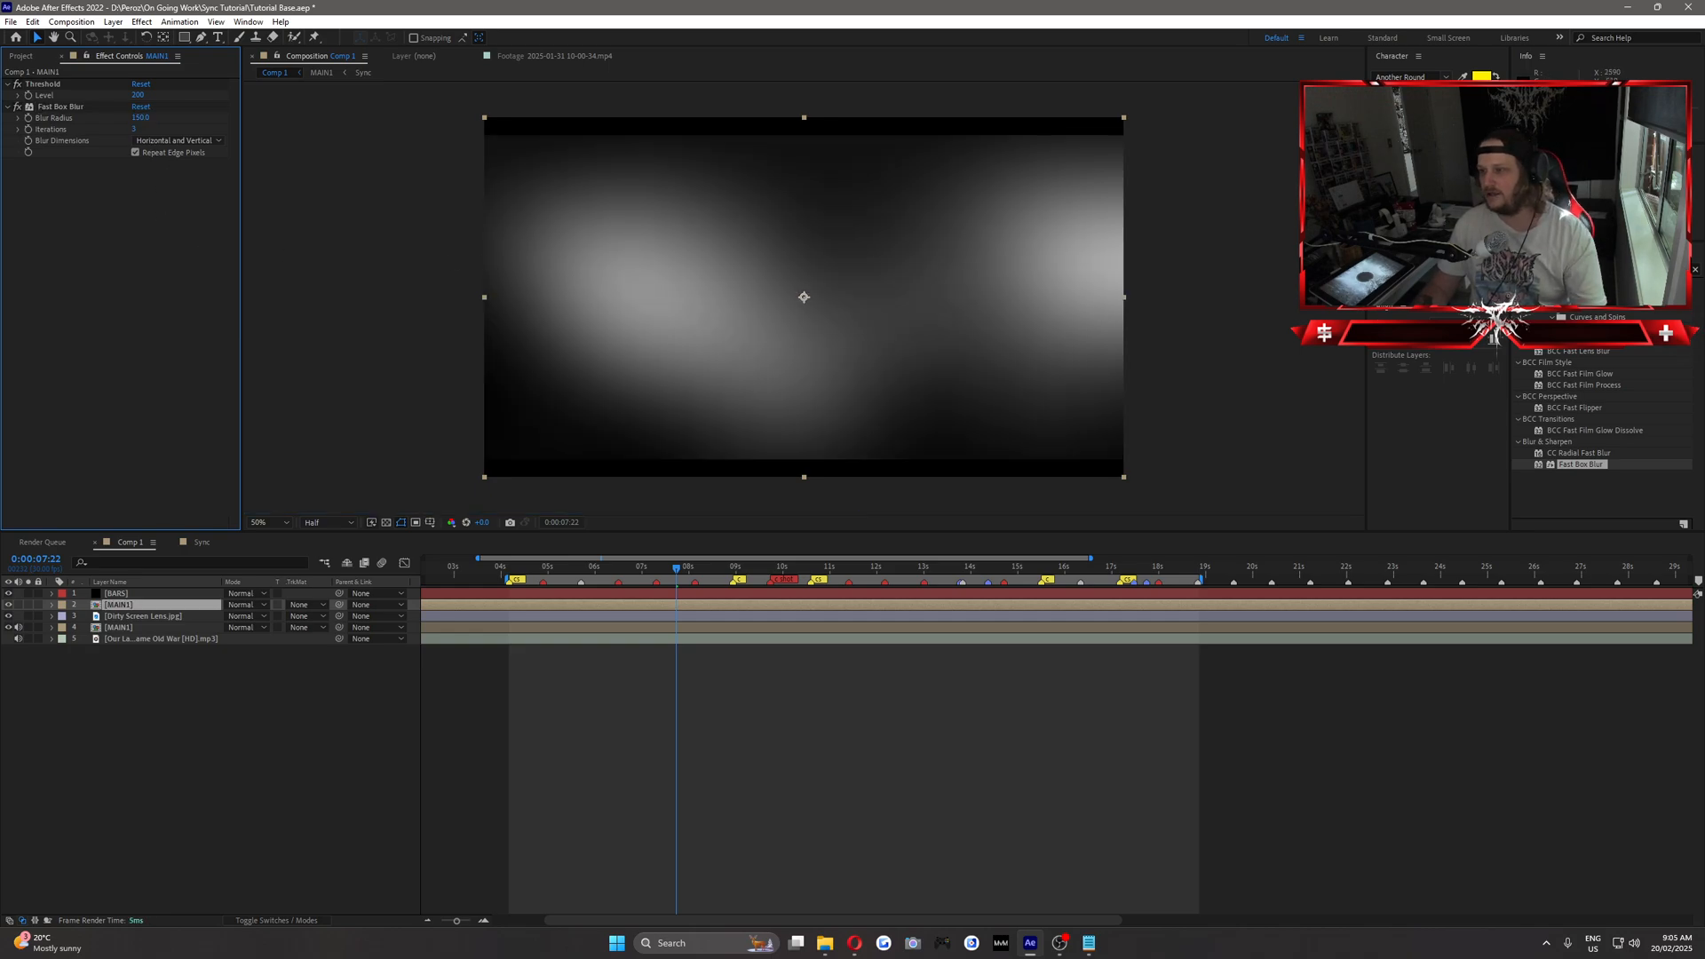
# Add a Levels effect below the blur on the upper MAIN1 layer and lower Input White to 132.
pyautogui.click(1599, 269)
pyautogui.write('levels')
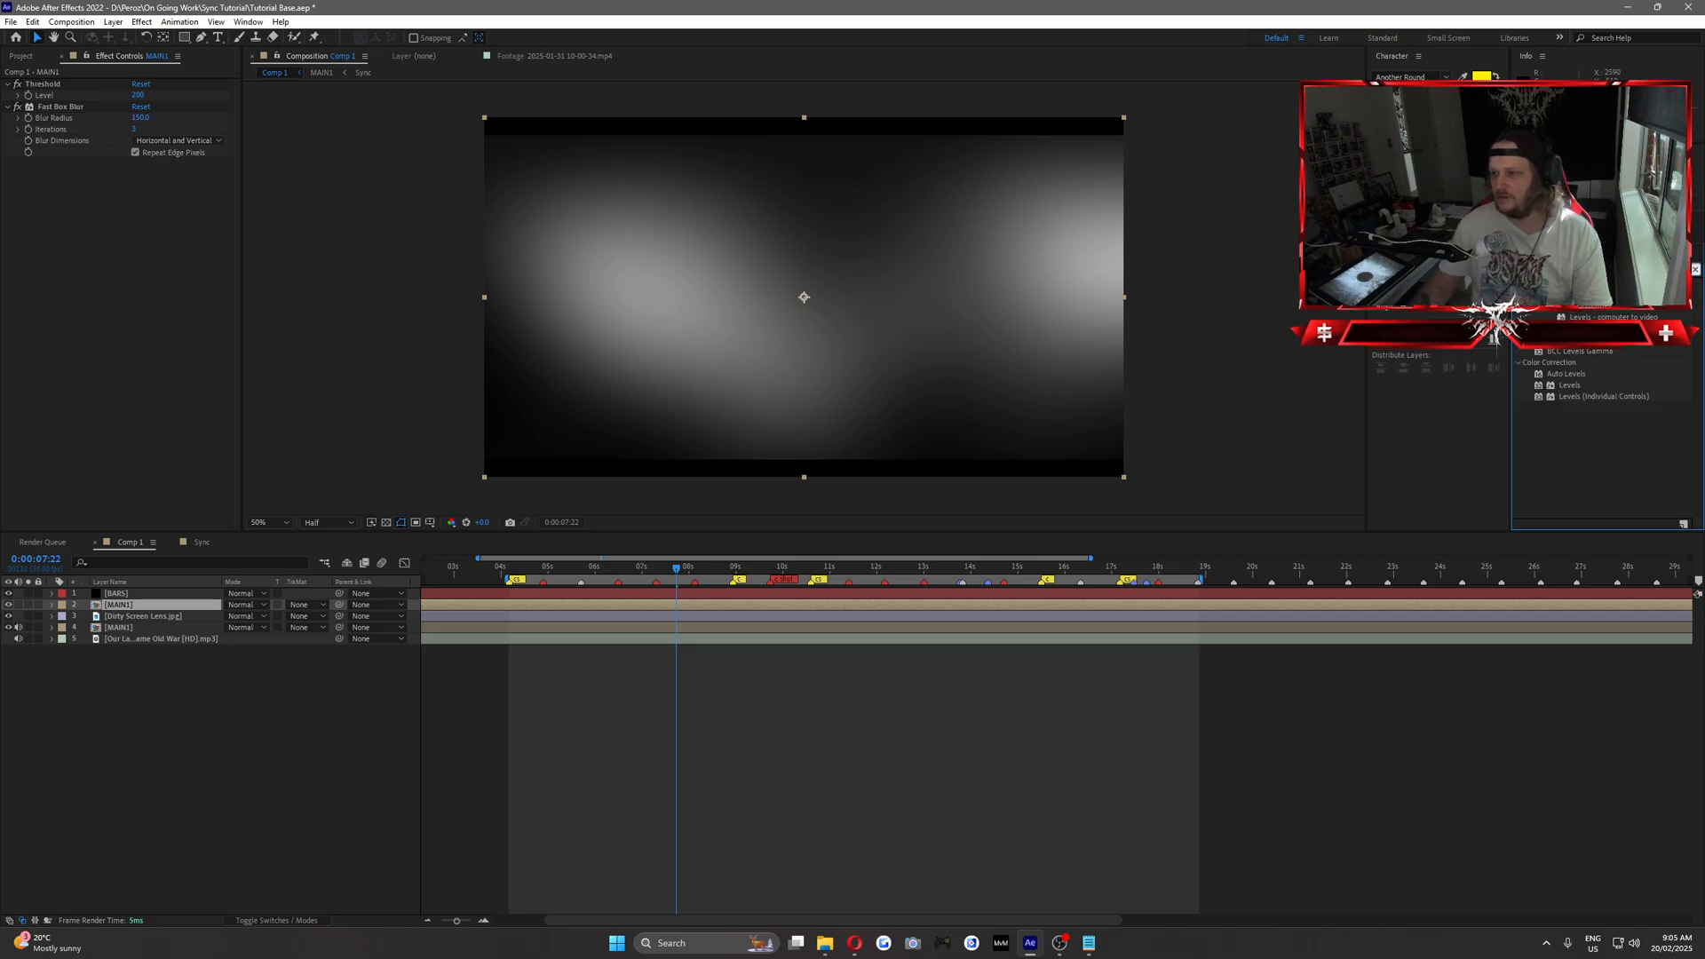
pyautogui.moveTo(1570, 387); pyautogui.dragTo(143, 251)
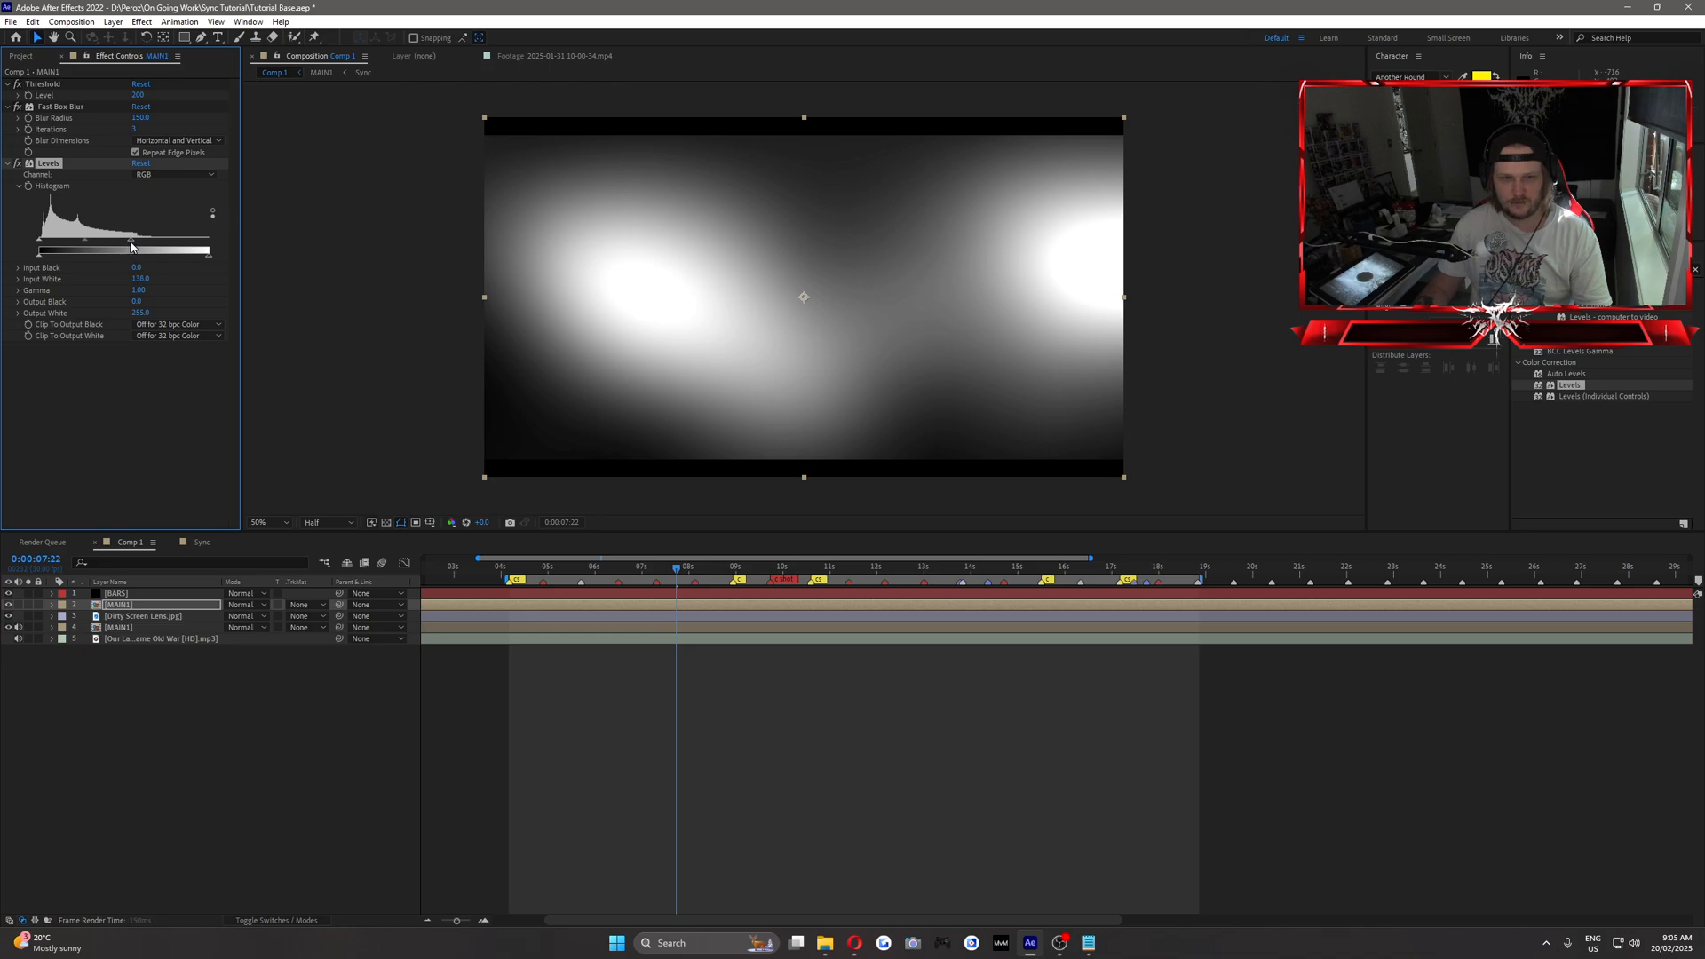
pyautogui.moveTo(131, 247); pyautogui.dragTo(126, 247)
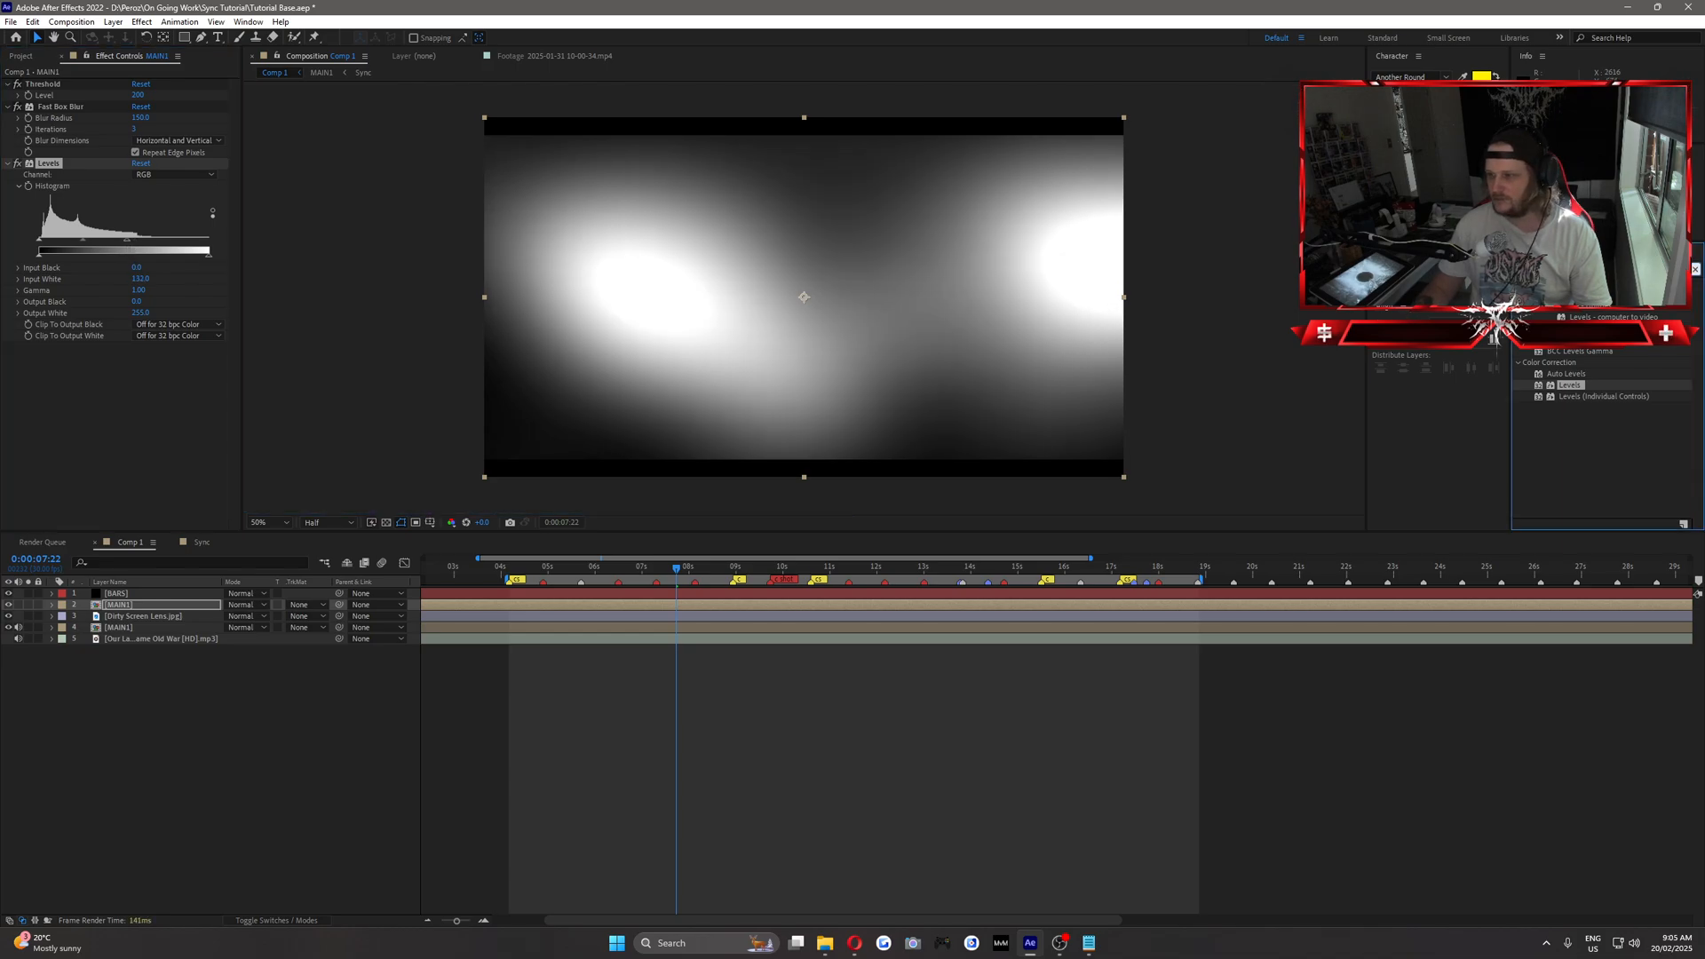
# Add a second Fast Box Blur with Blur Radius 200 and Repeat Edge Pixels enabled, and adjust the Levels Input White to 139.
pyautogui.write('fast')
pyautogui.moveTo(1568, 463); pyautogui.dragTo(145, 357)
pyautogui.click(135, 392)
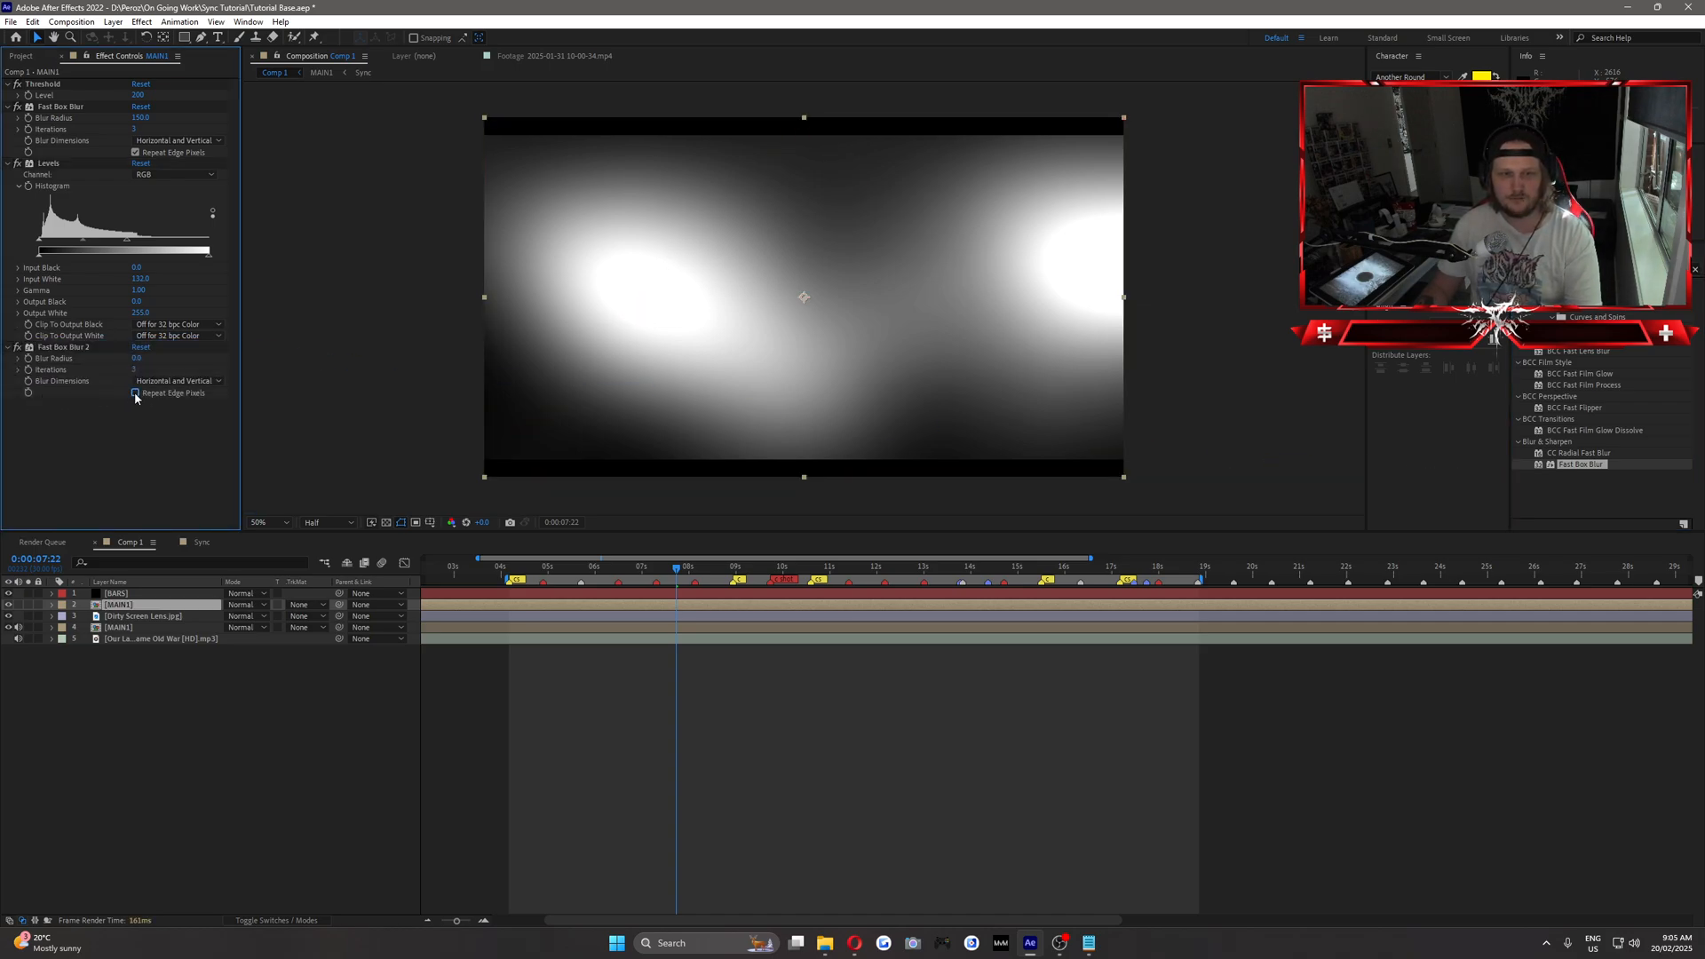
pyautogui.write('200')
pyautogui.press('Return')
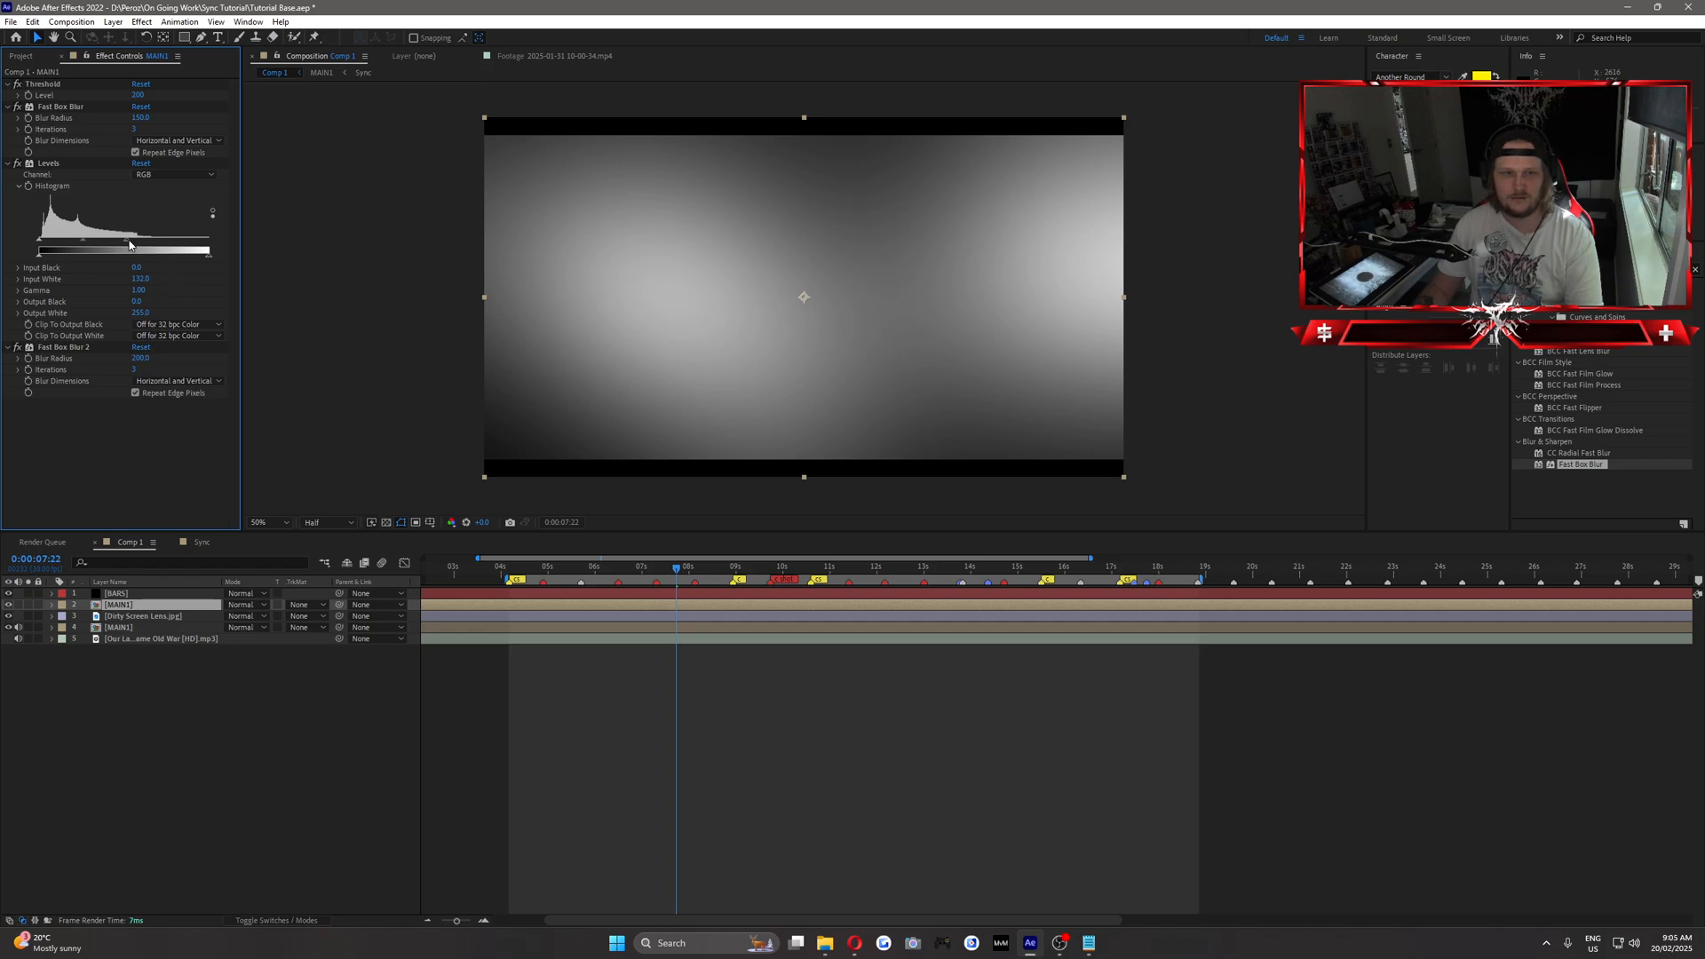
pyautogui.moveTo(129, 244); pyautogui.dragTo(129, 245)
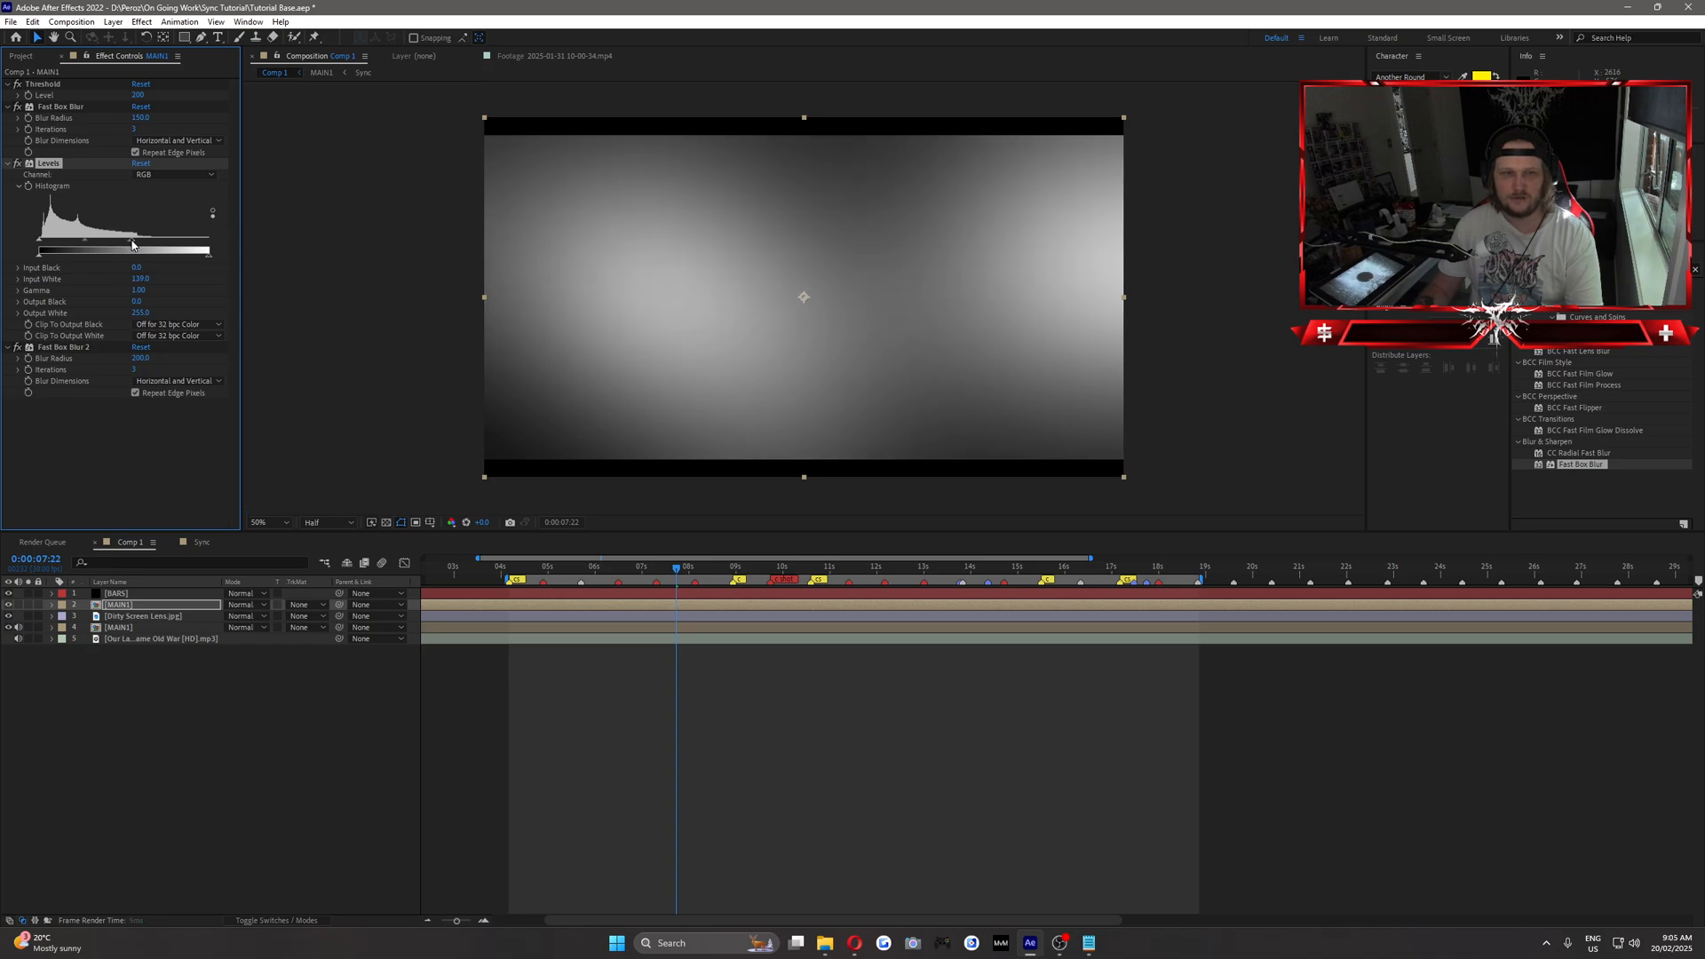
pyautogui.click(175, 483)
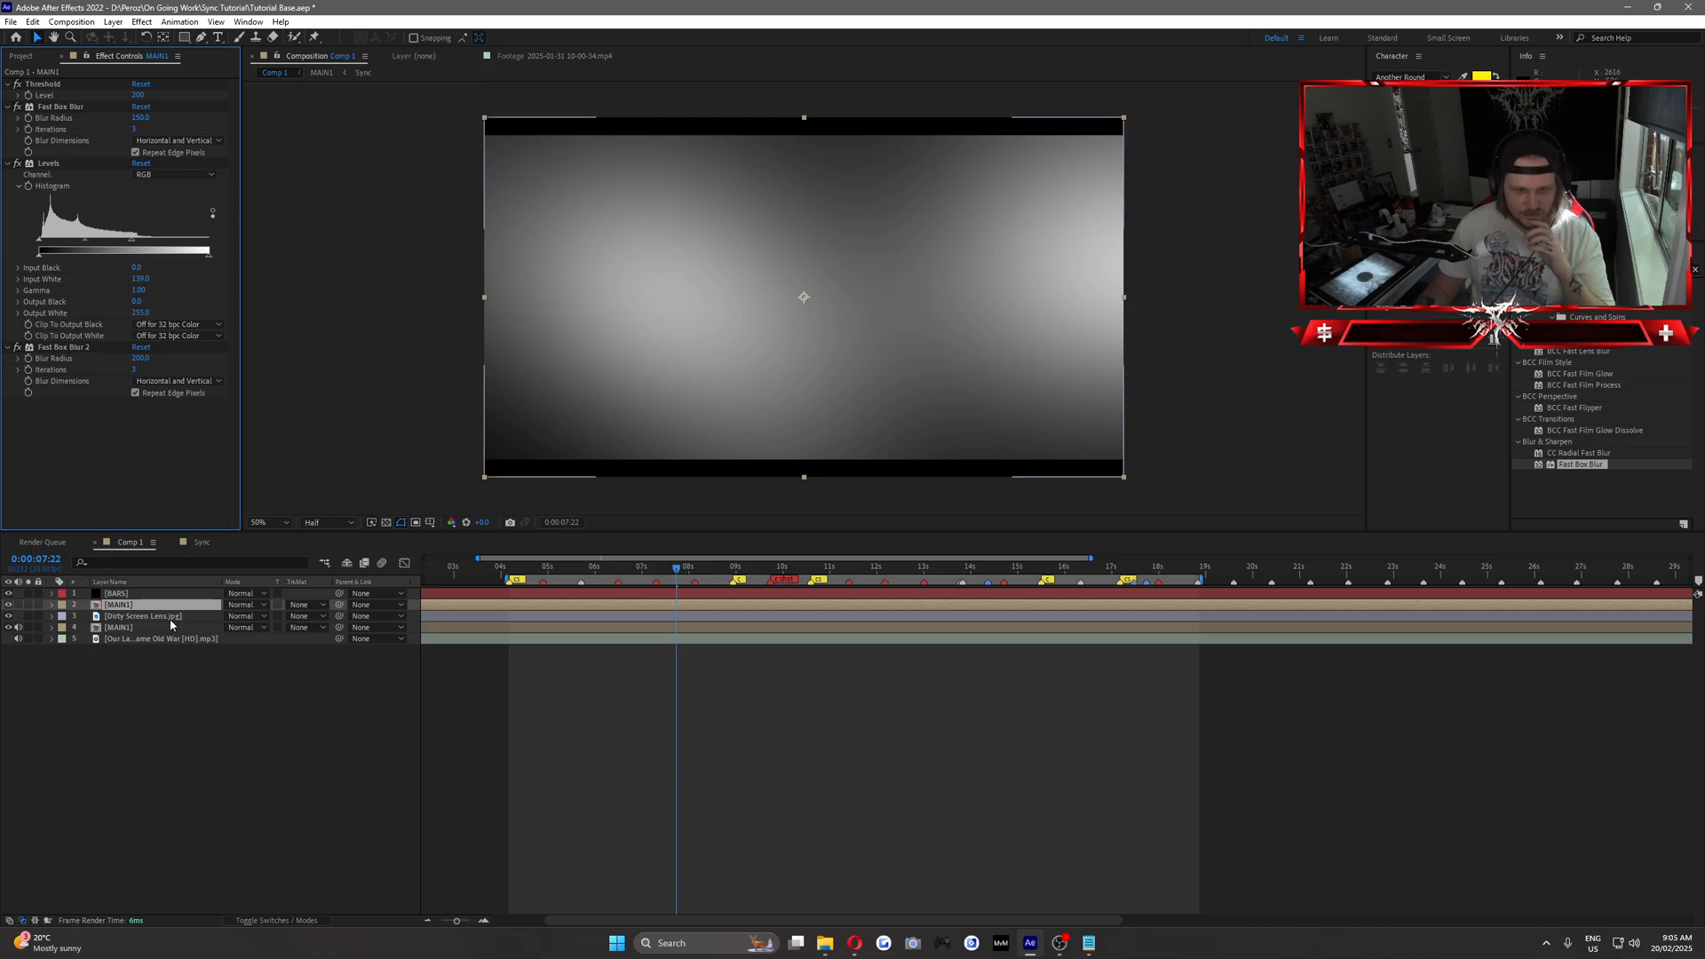
# Set the Dirty Screen Lens layer's track matte to Luma, using the upper MAIN1 layer as the matte.
pyautogui.click(142, 617)
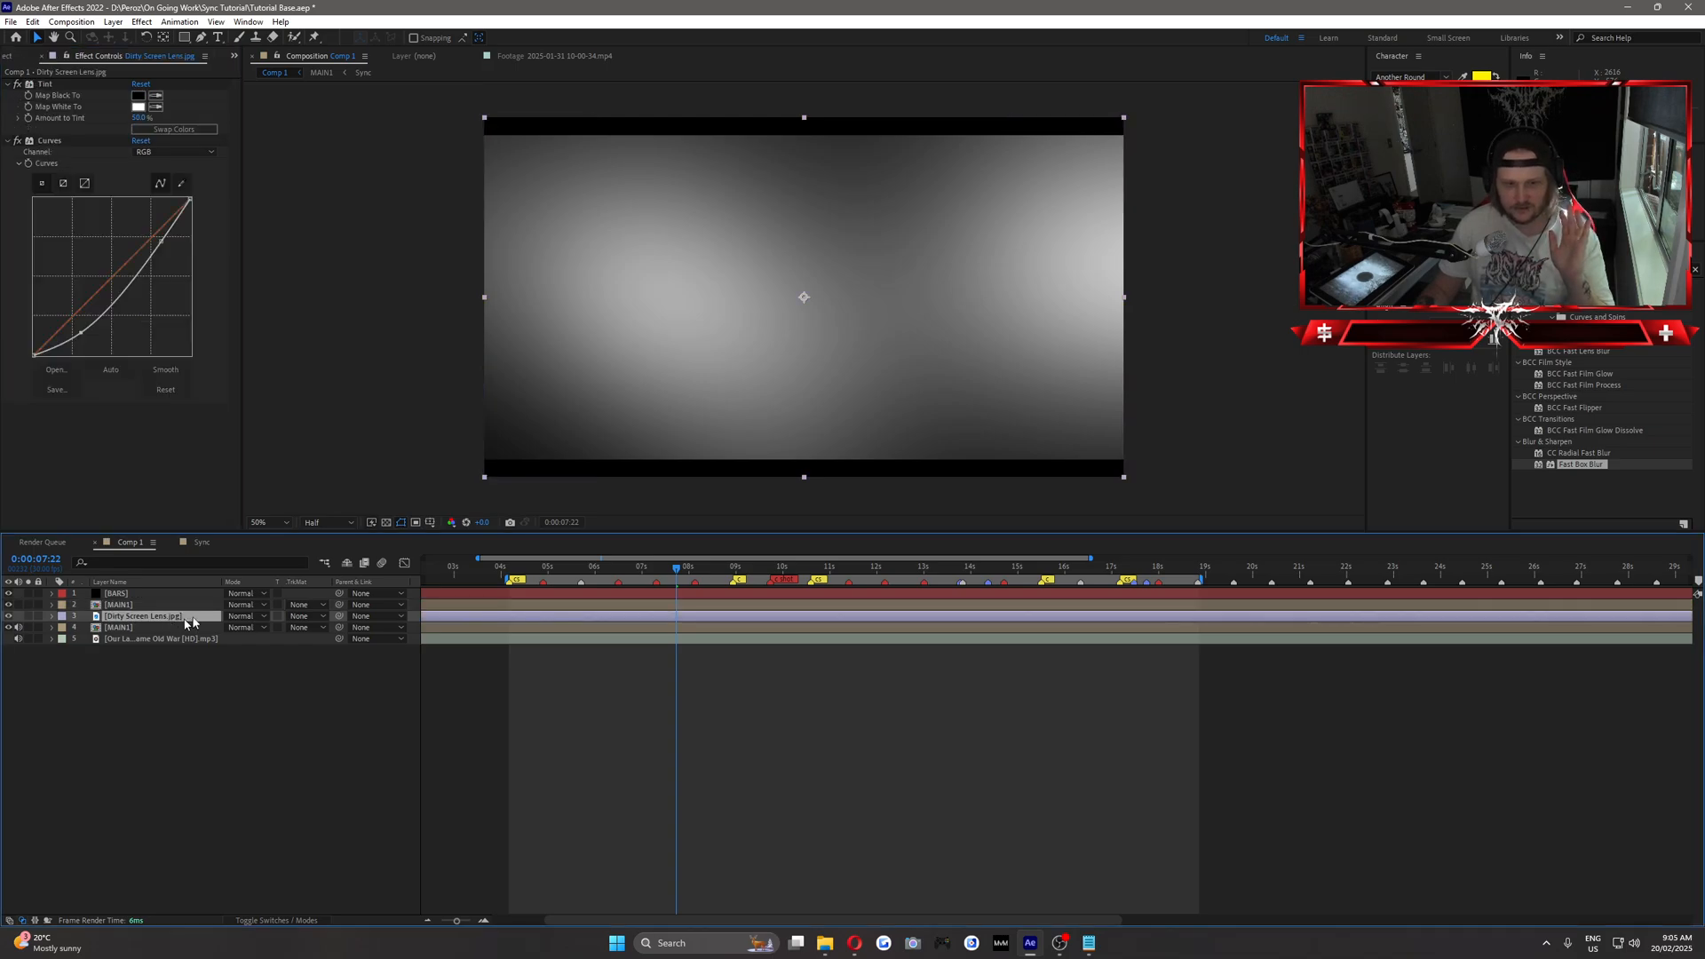
pyautogui.click(130, 606)
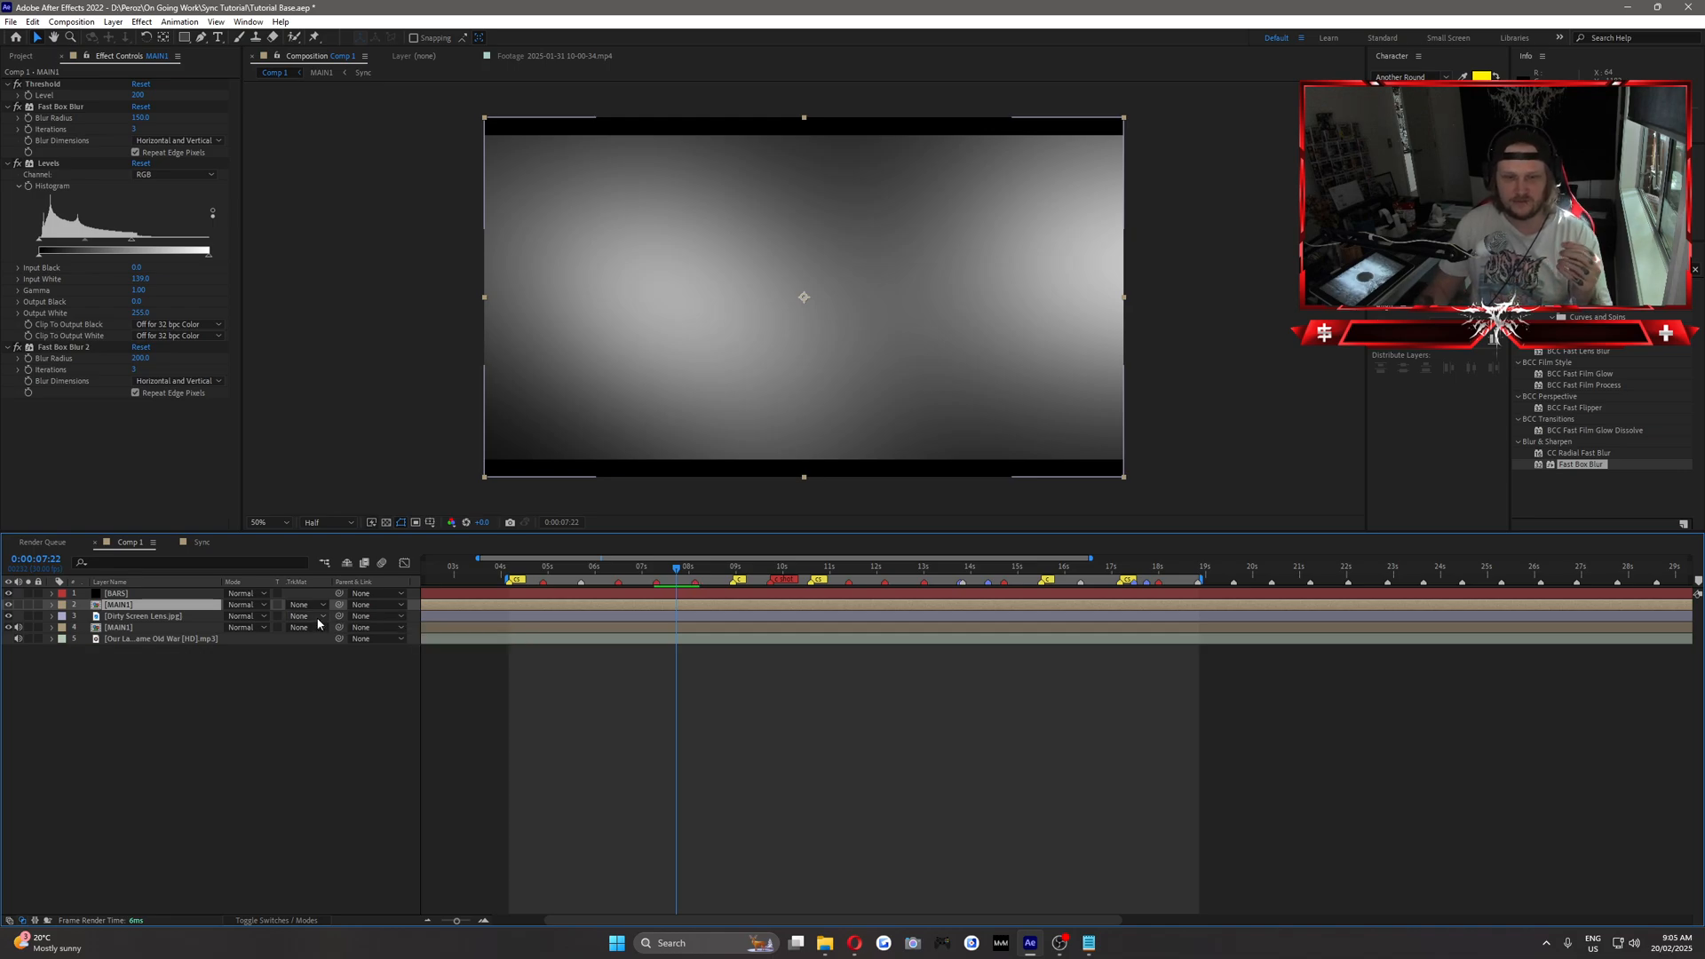
pyautogui.click(307, 616)
pyautogui.click(342, 685)
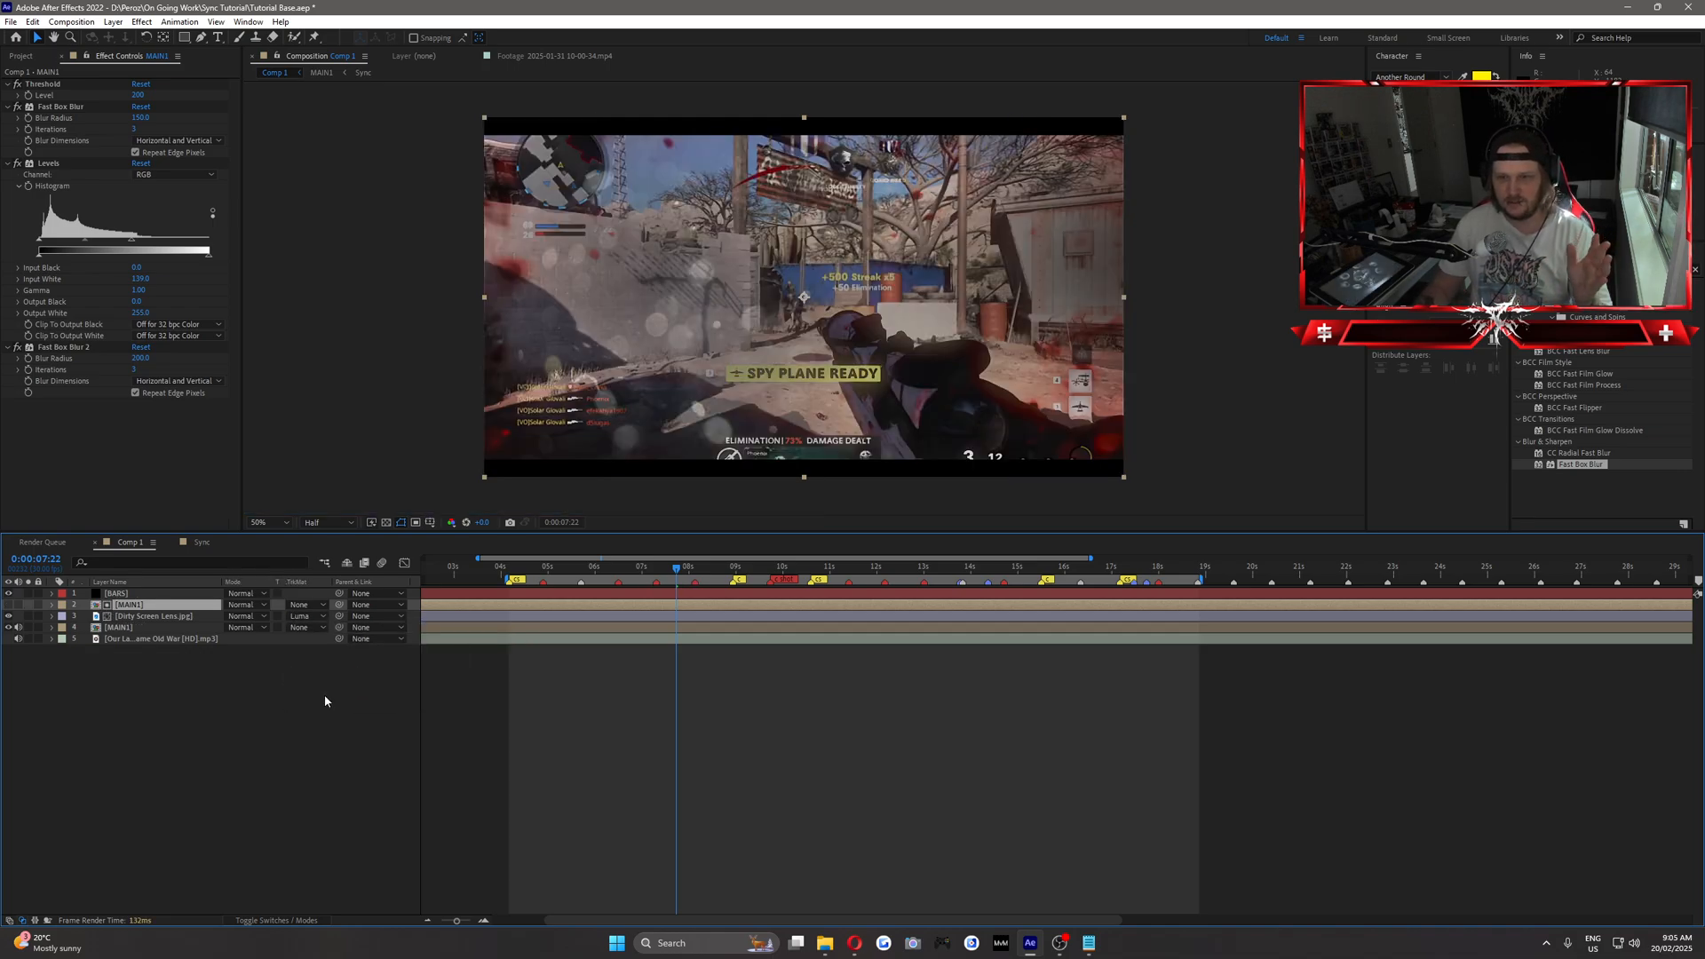
# Try the Lighten, Screen and Lighter Color blend modes on the Dirty Screen Lens layer, leaving it on Lighter Color.
pyautogui.click(240, 616)
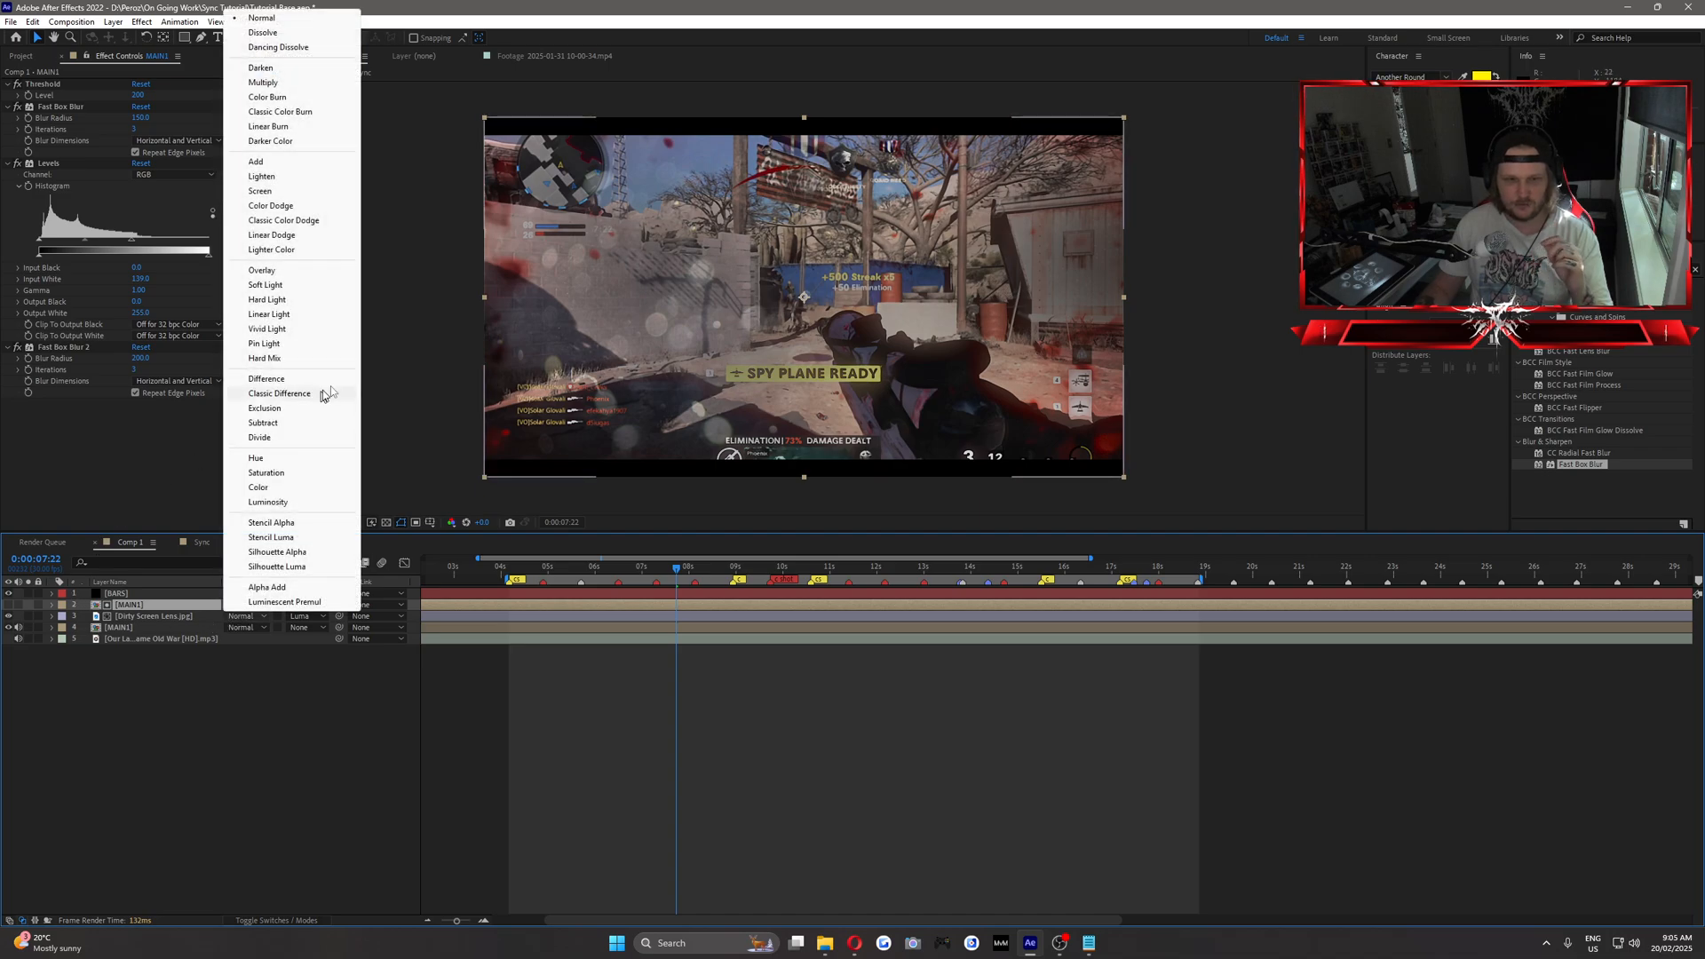
pyautogui.click(262, 176)
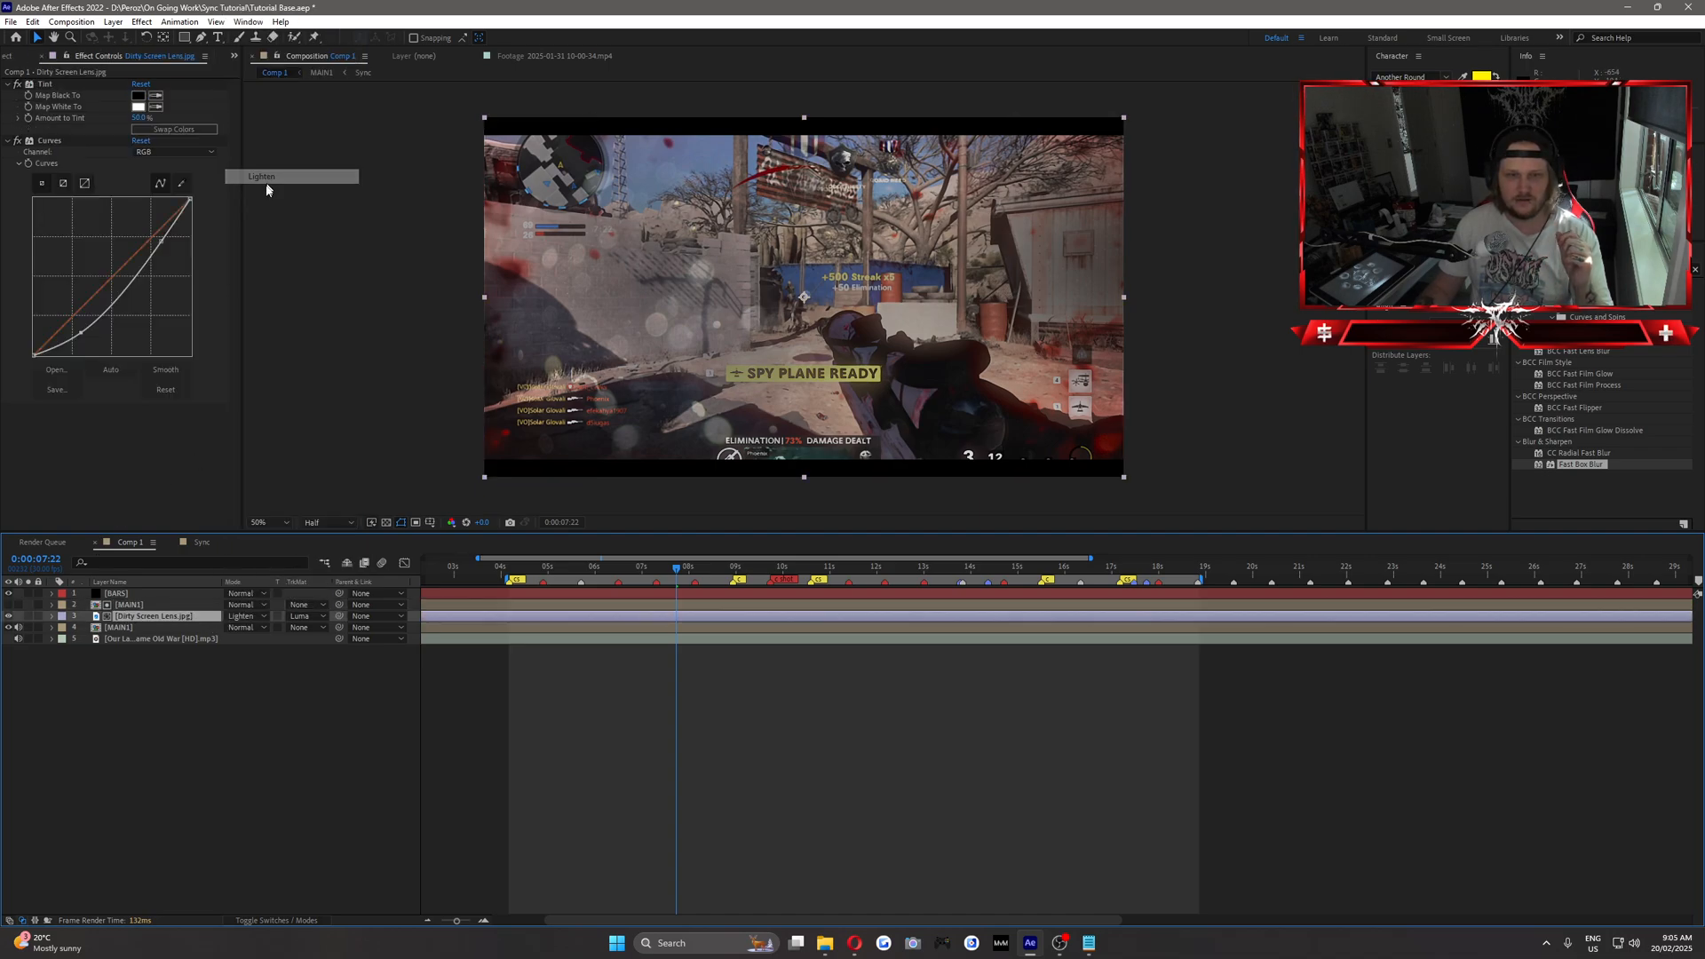
pyautogui.click(257, 619)
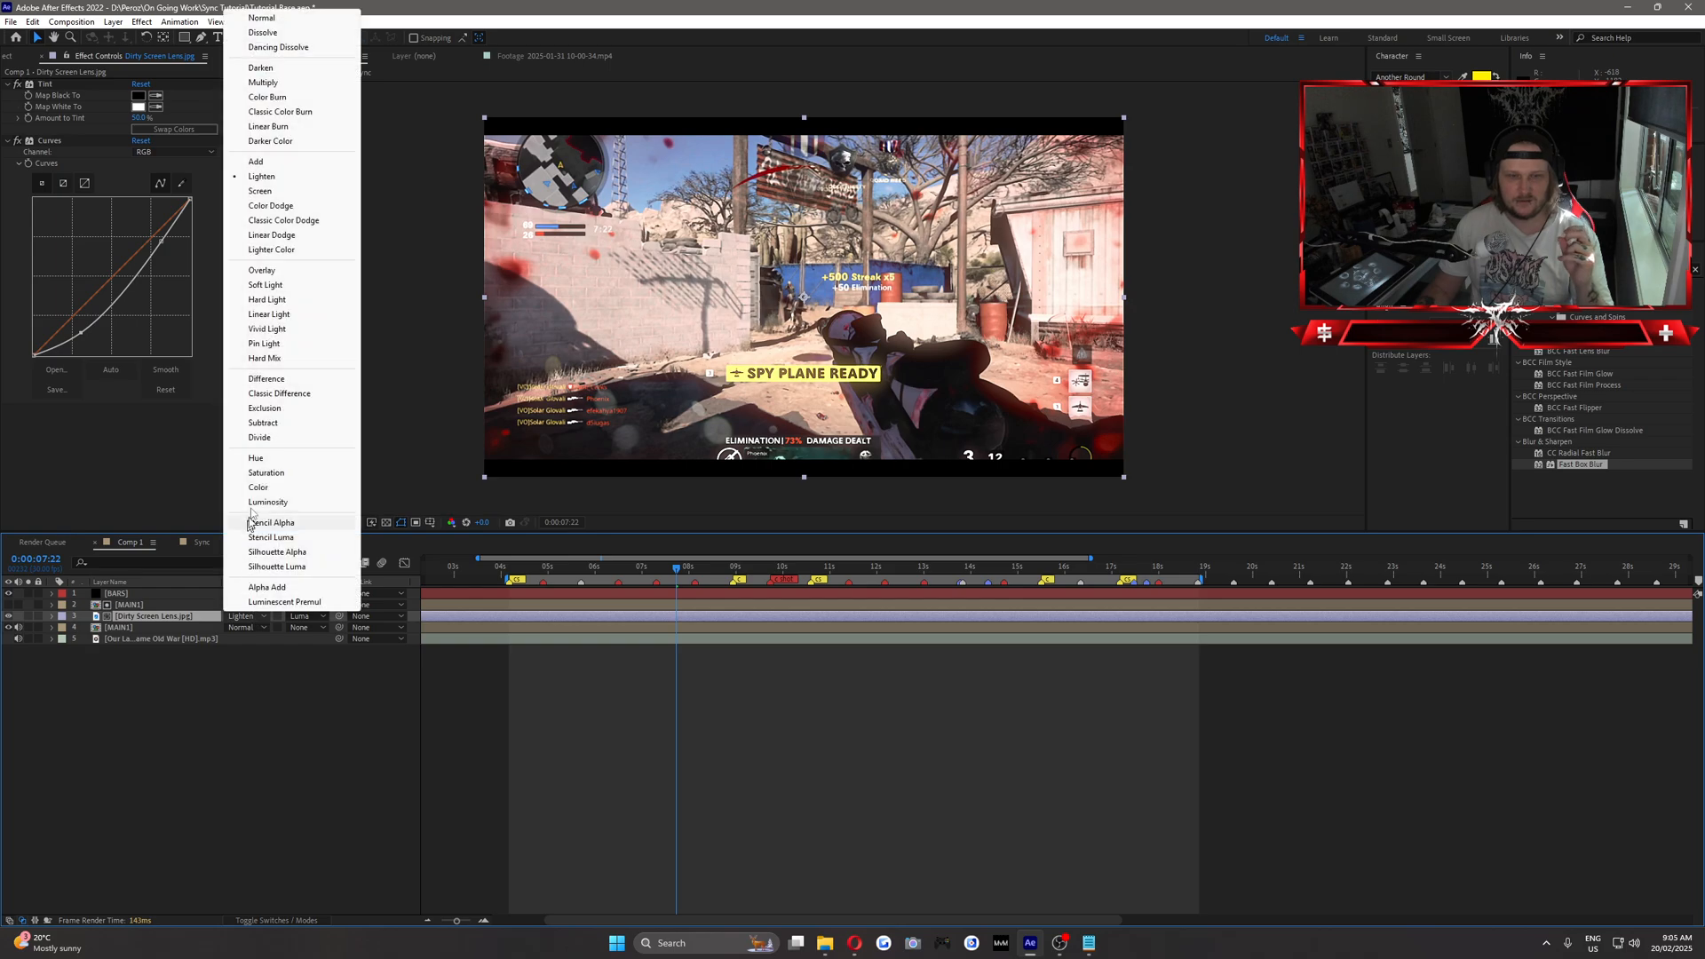
pyautogui.click(292, 252)
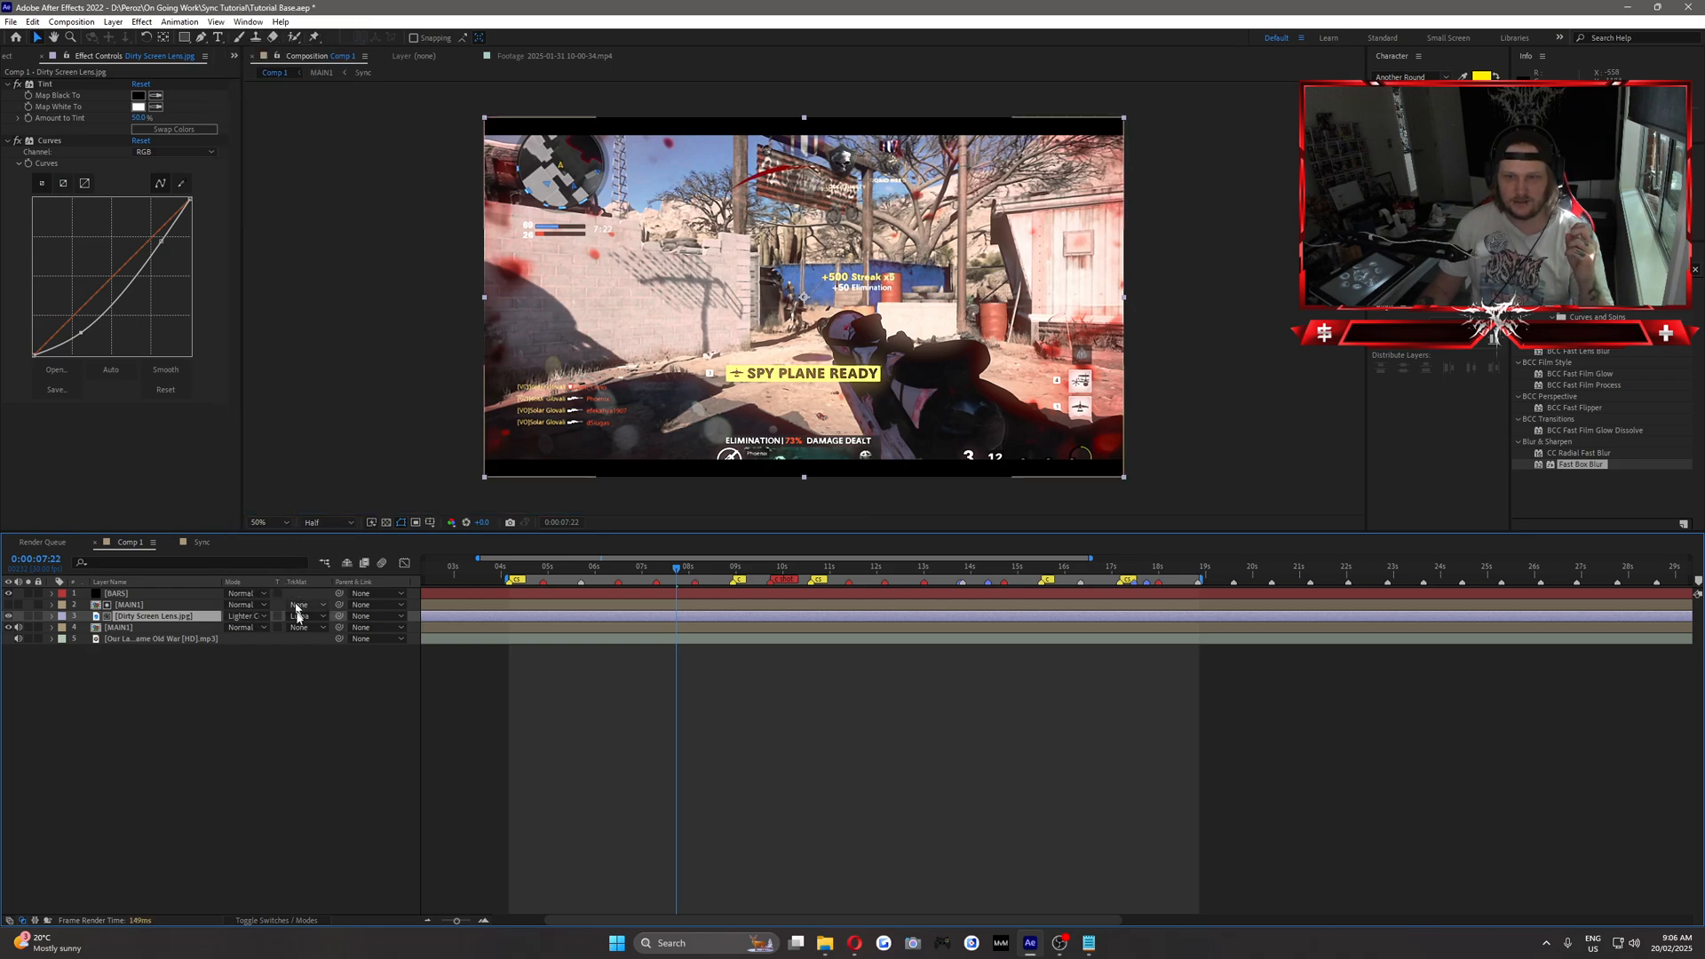
pyautogui.click(249, 617)
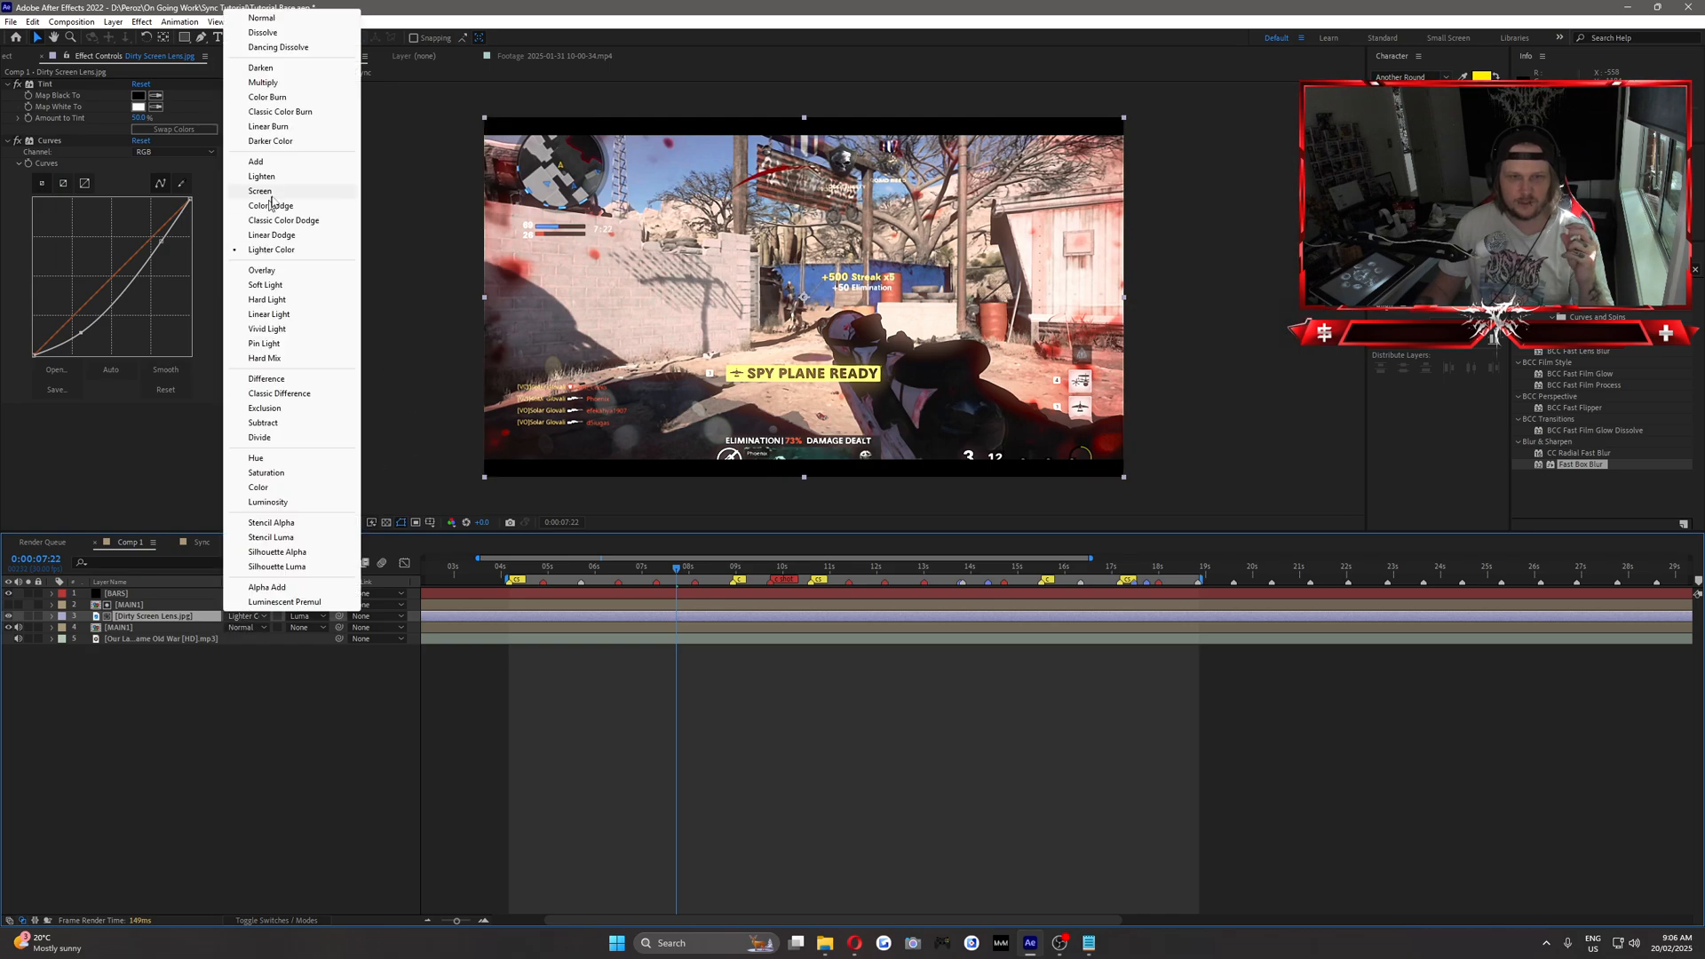
pyautogui.click(271, 195)
pyautogui.click(250, 617)
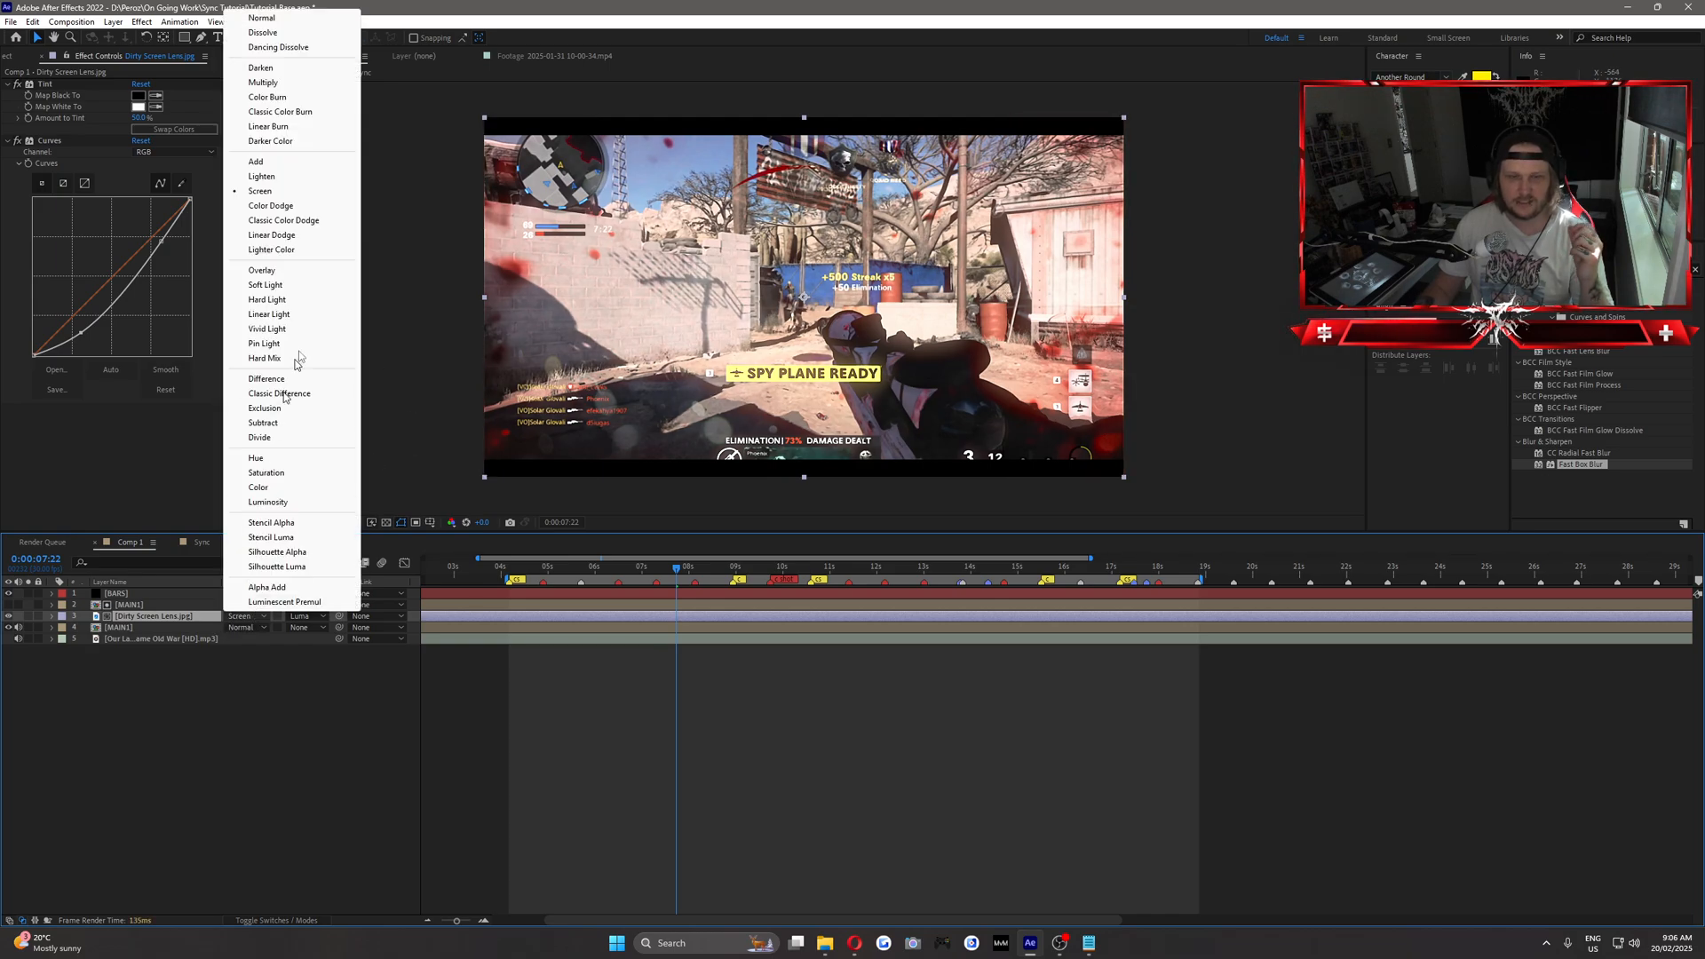
pyautogui.click(286, 251)
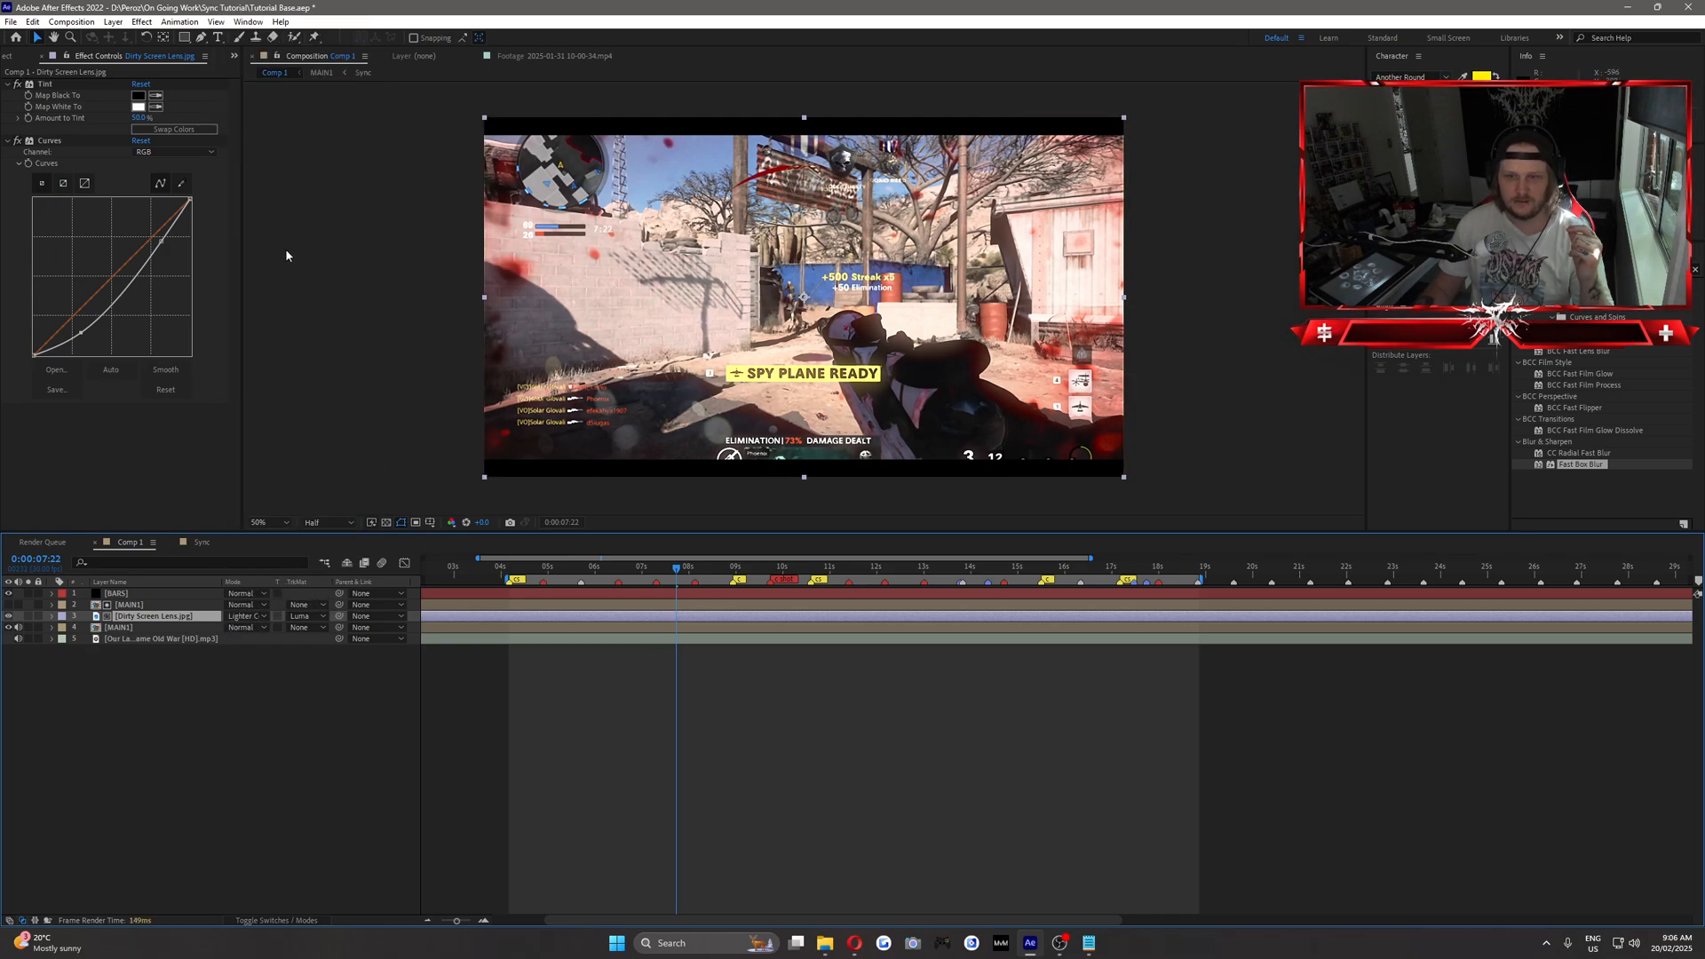
# Raise the Threshold Level on the upper MAIN1 layer.
pyautogui.click(268, 701)
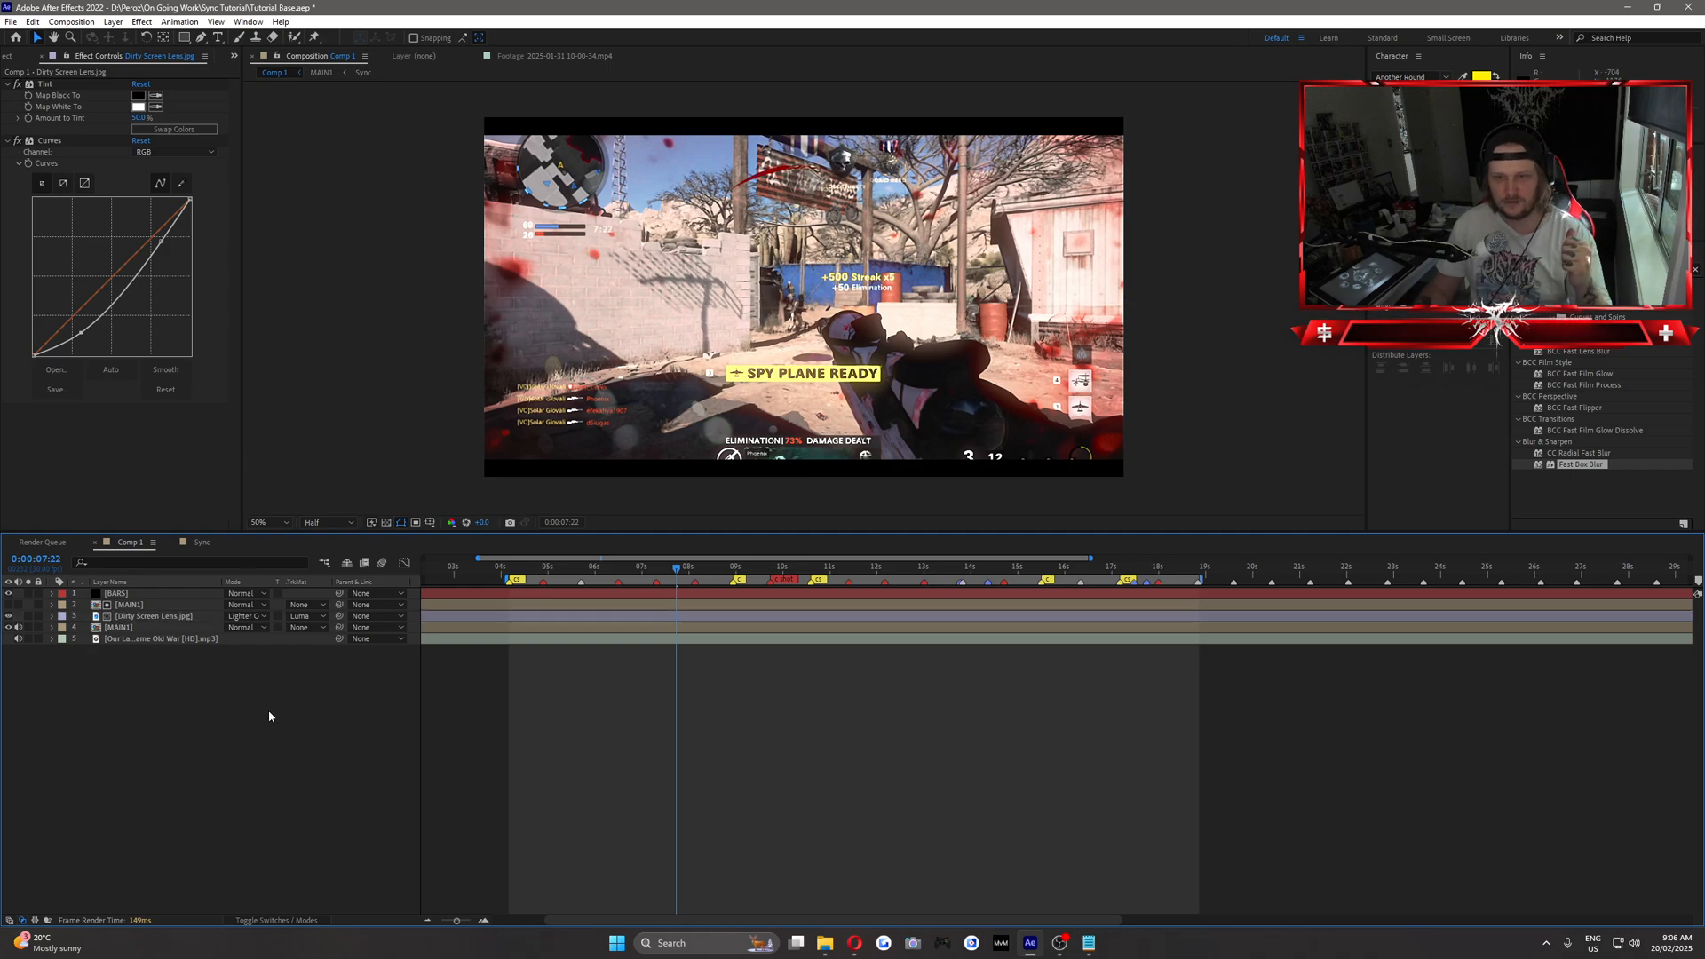
pyautogui.click(119, 594)
pyautogui.click(99, 605)
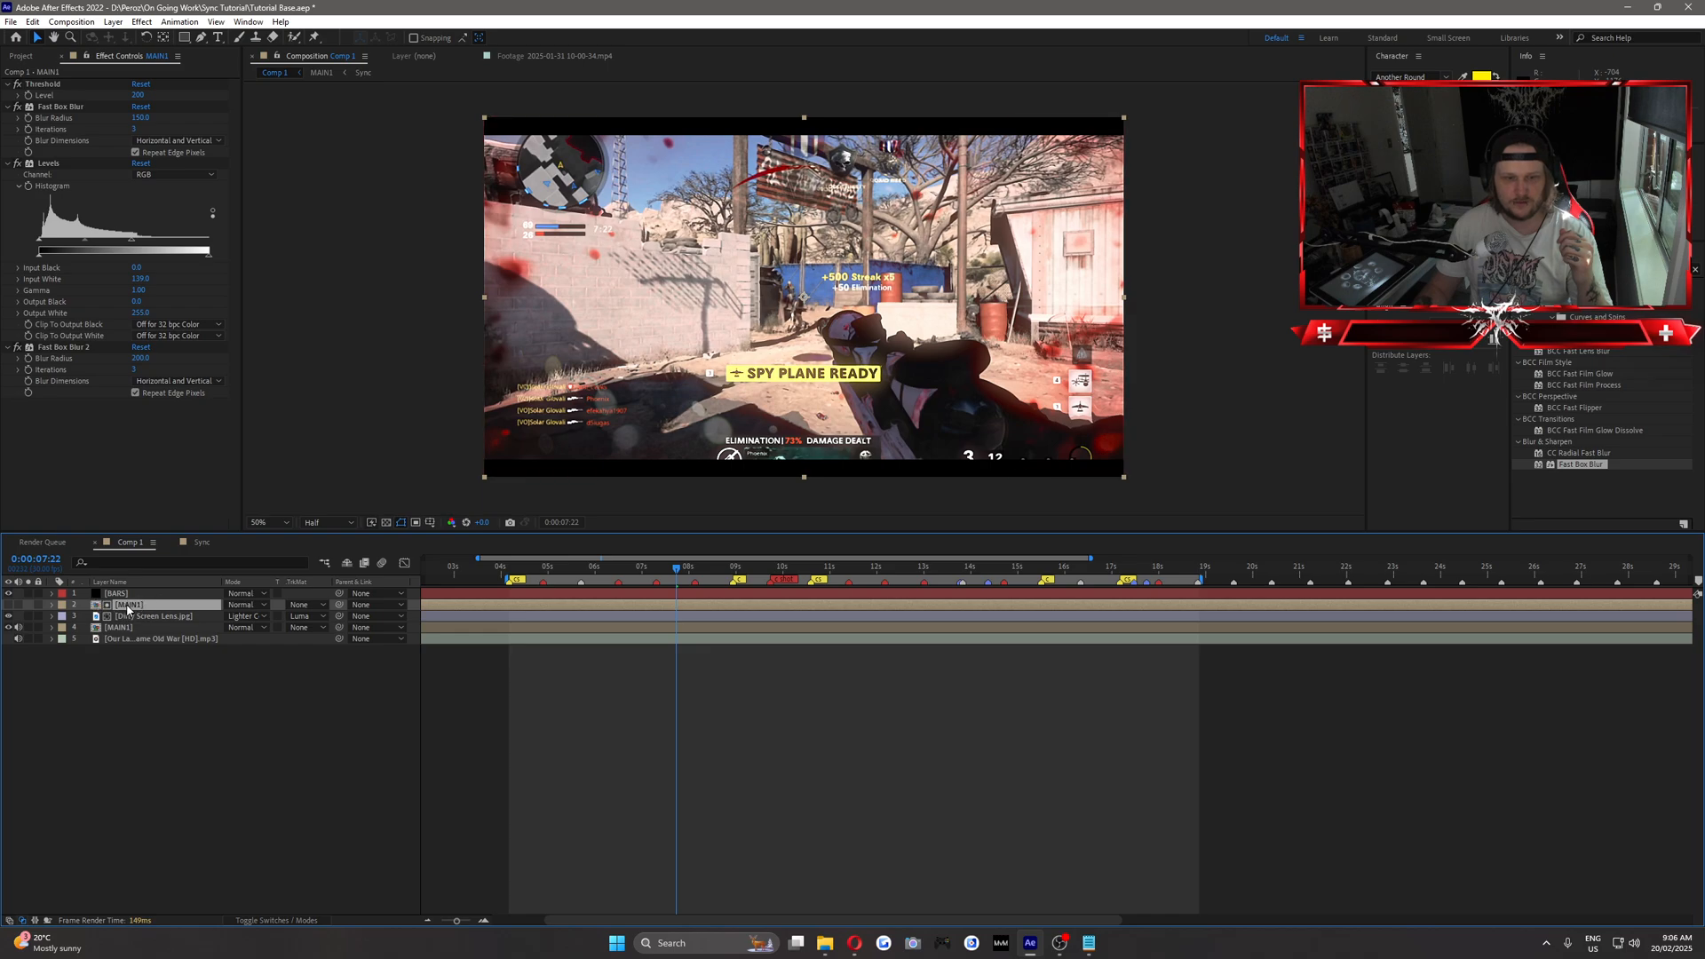
pyautogui.moveTo(143, 96)
pyautogui.mouseDown()
pyautogui.moveTo(127, 101)
pyautogui.moveTo(164, 99)
pyautogui.mouseUp()
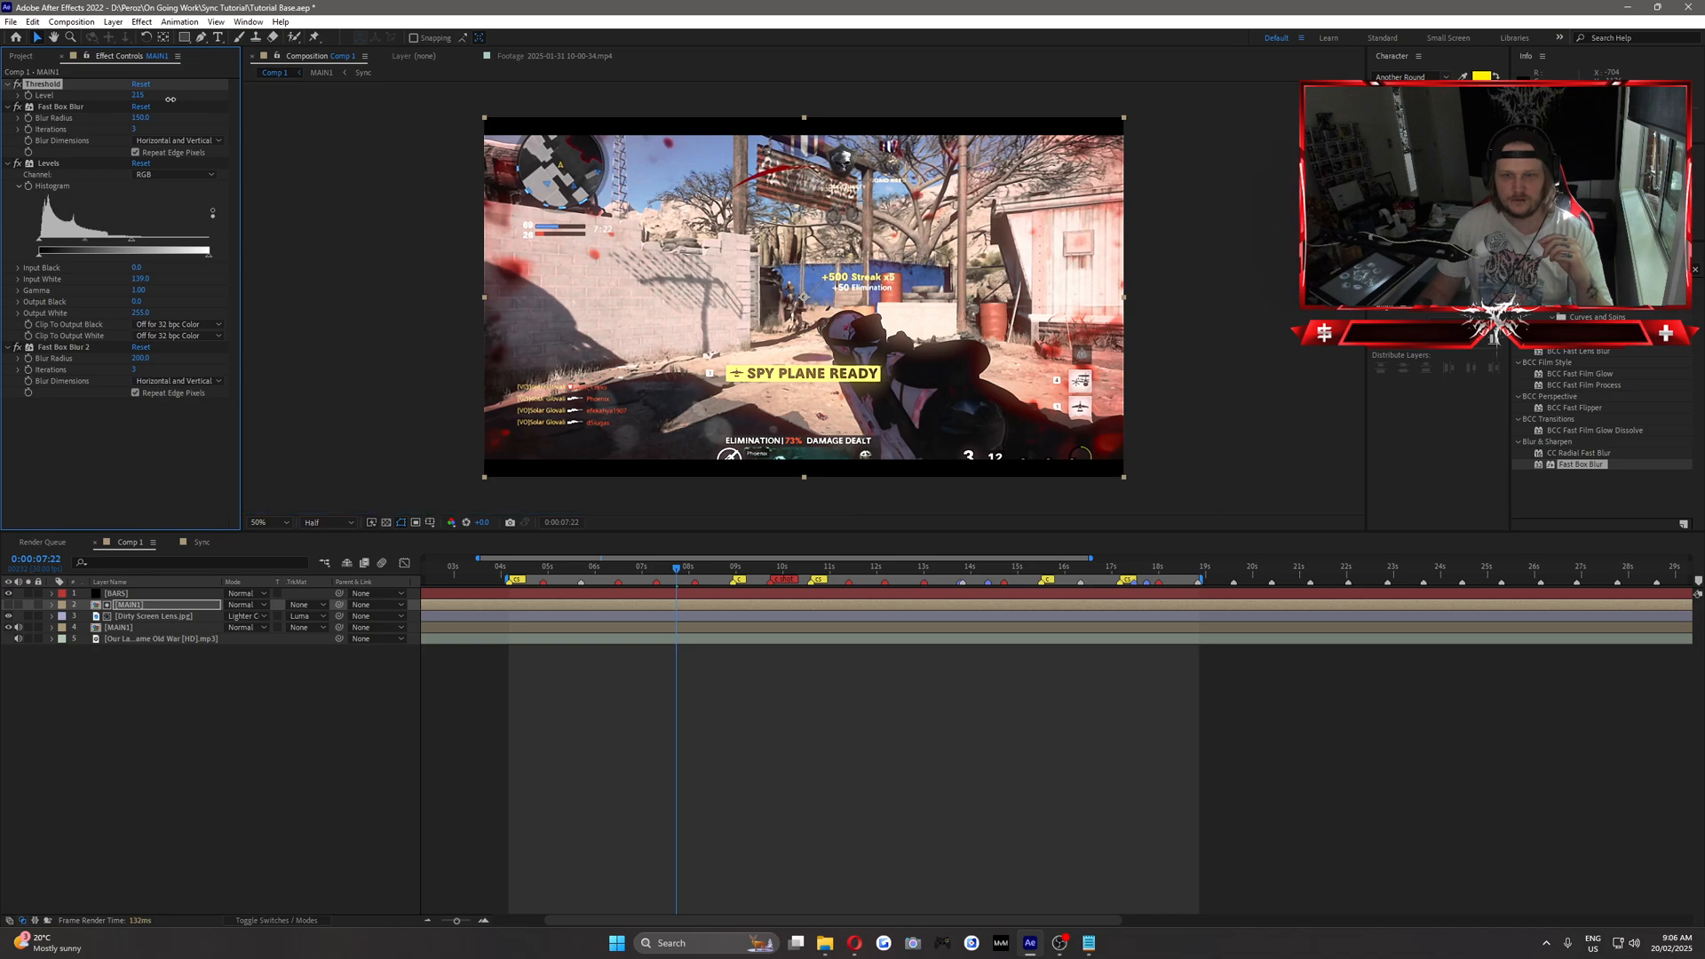
# Set the upper MAIN1 layer's Threshold Level to 150 while checking the frame at 0:00:04:19.
pyautogui.click(167, 617)
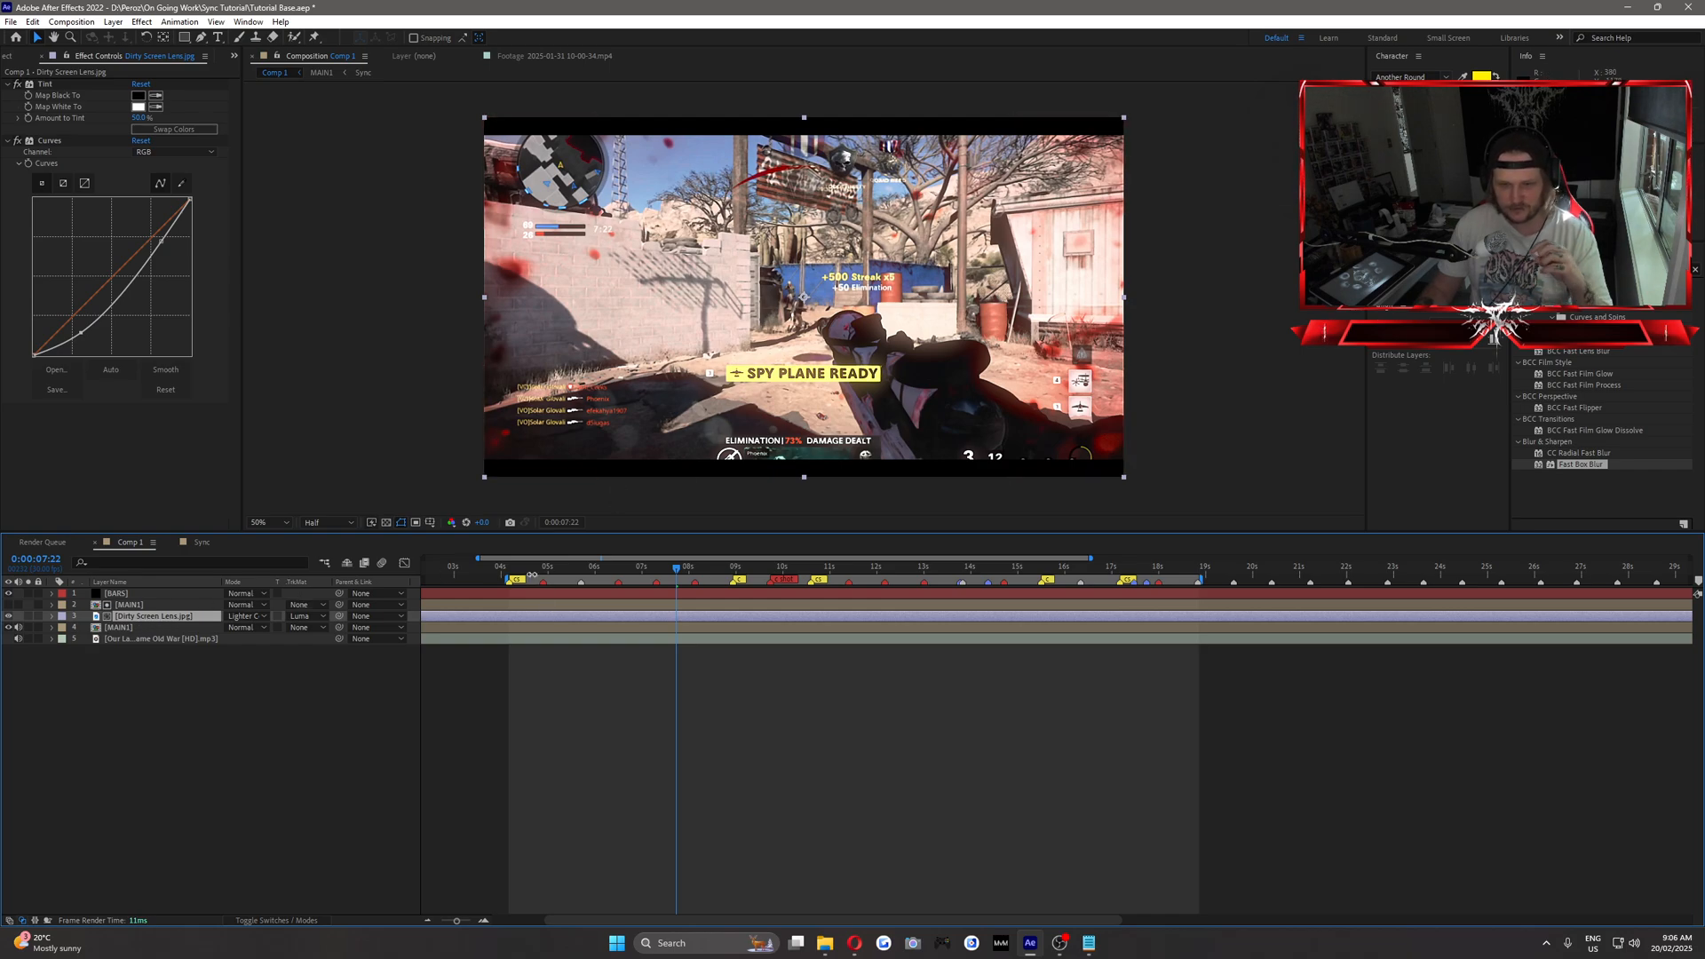
pyautogui.click(525, 569)
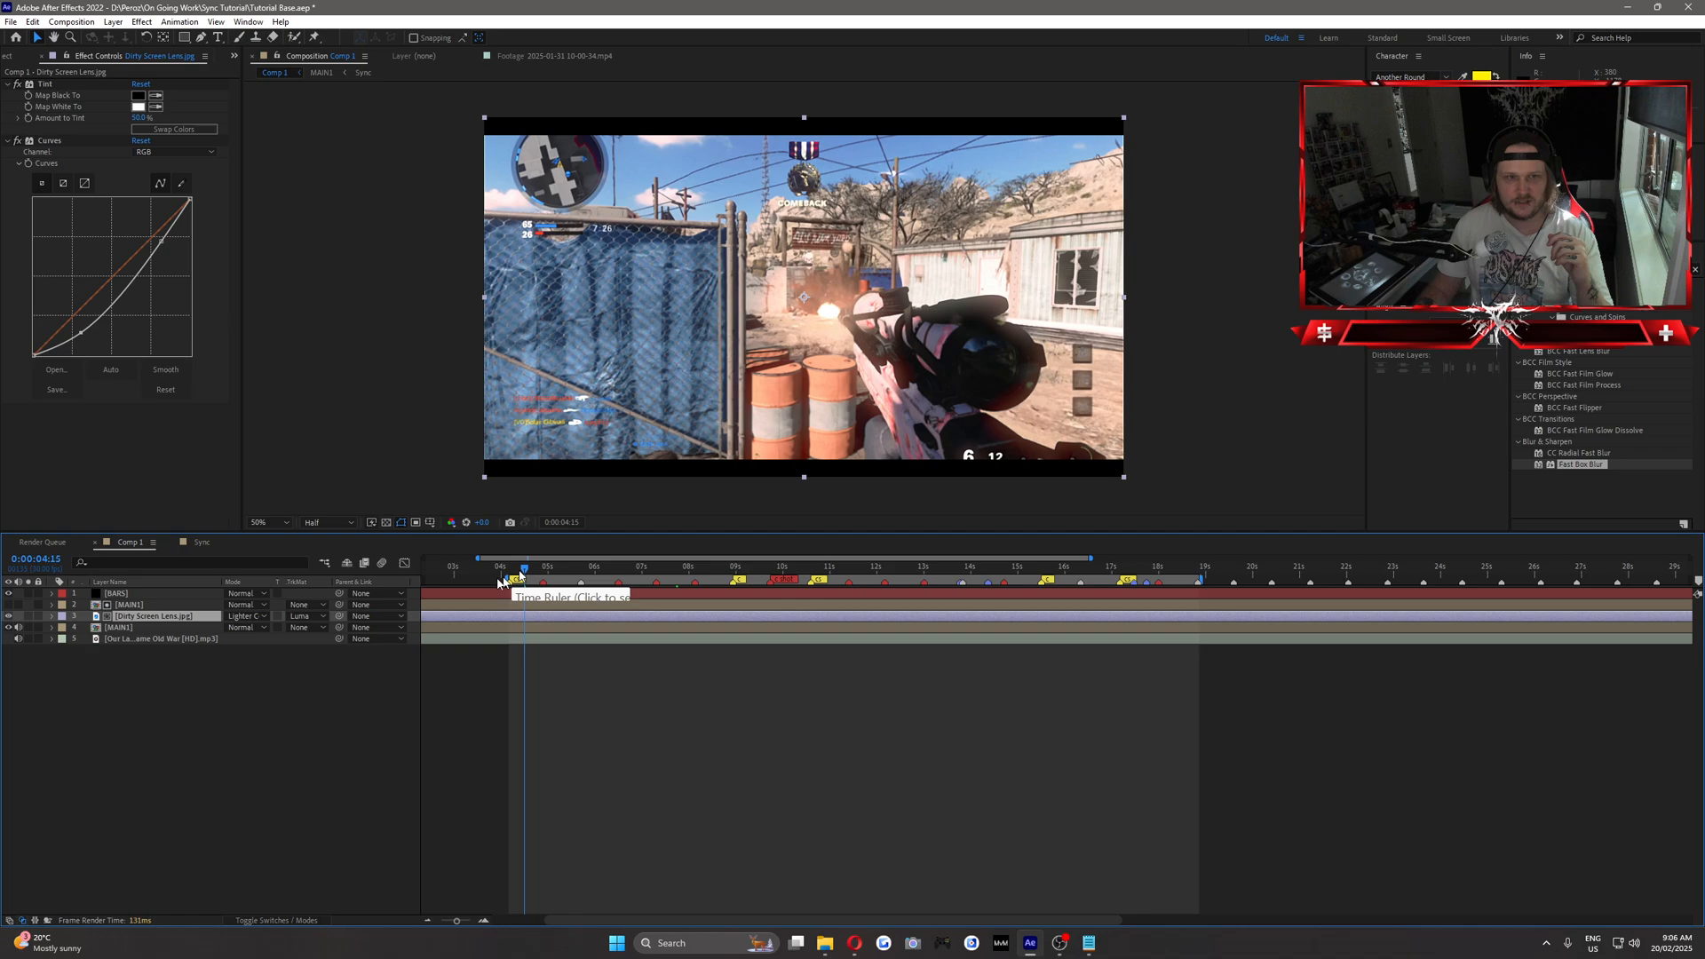
pyautogui.hotkey('ctrl', 'Up')
pyautogui.moveTo(524, 568); pyautogui.dragTo(530, 575)
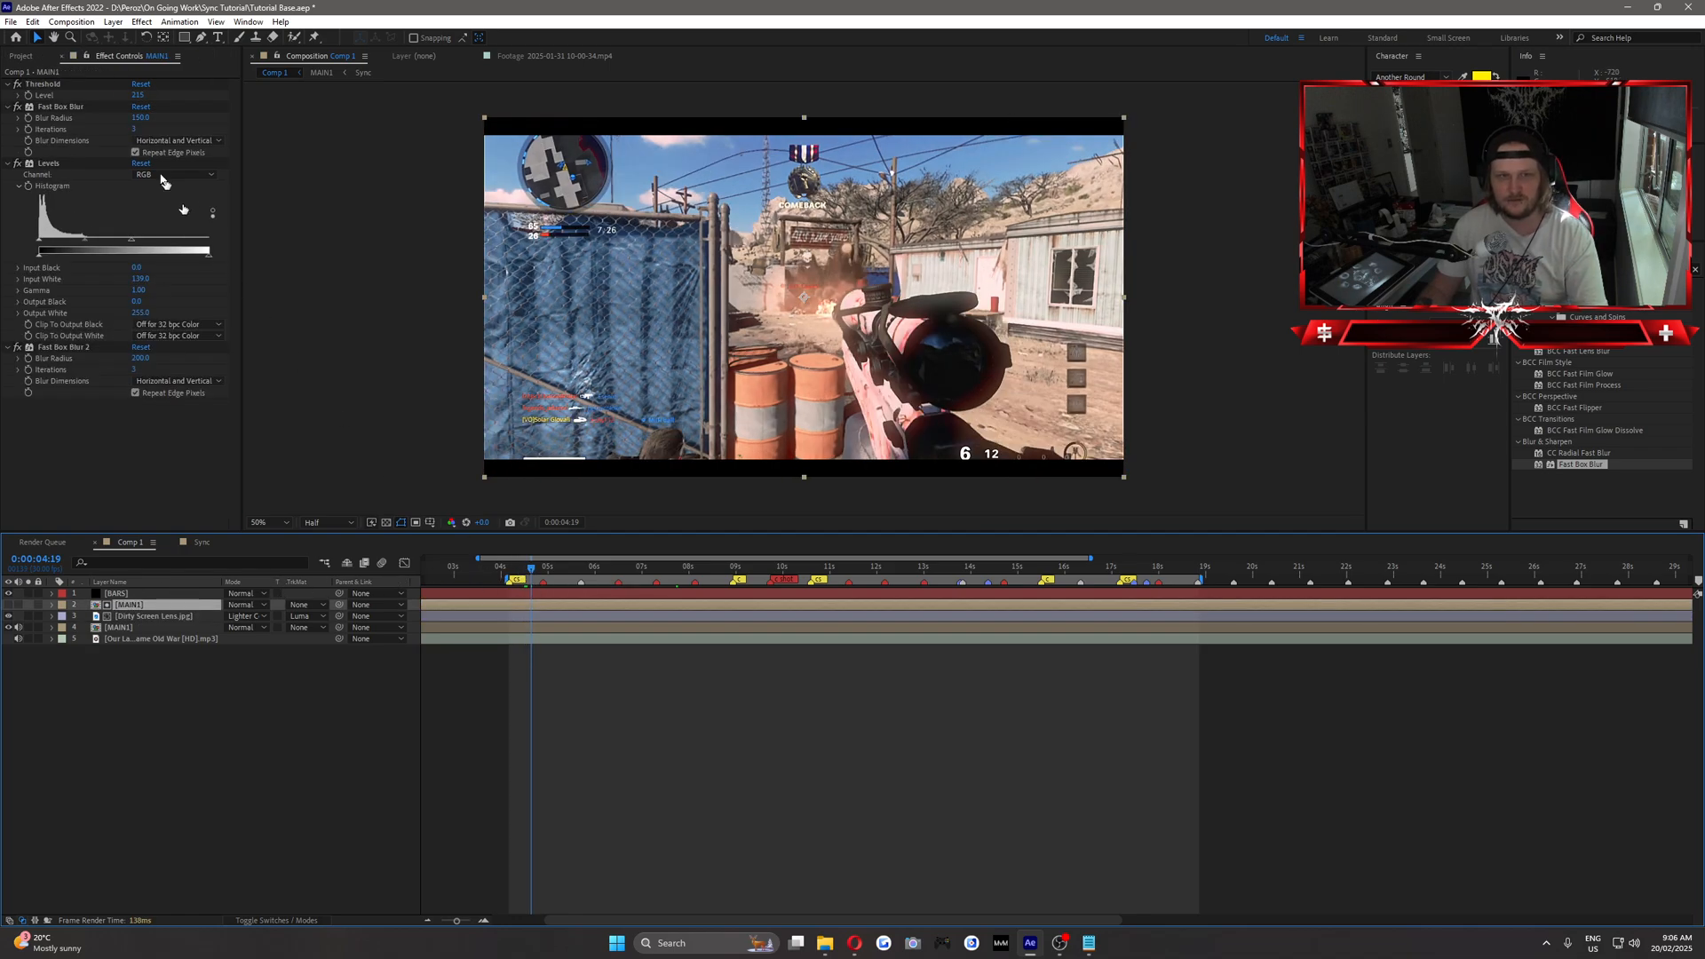
pyautogui.click(140, 95)
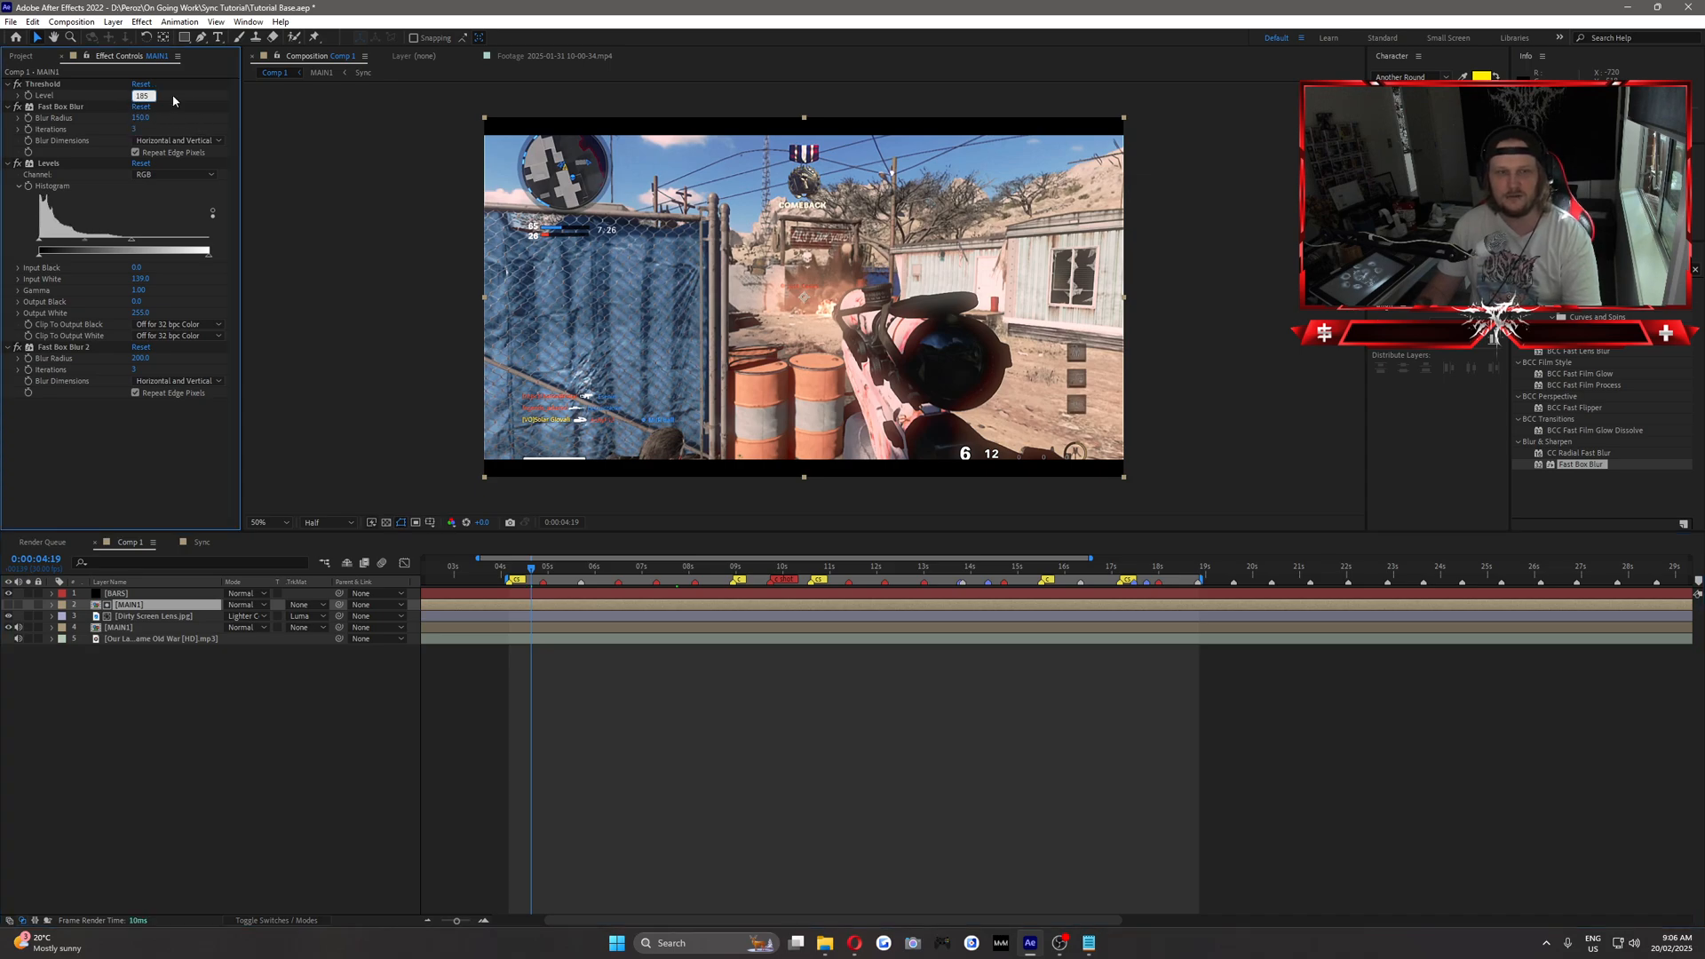
pyautogui.press('BackSpace')
pyautogui.press('BackSpace')
pyautogui.press('BackSpace')
pyautogui.write('1')
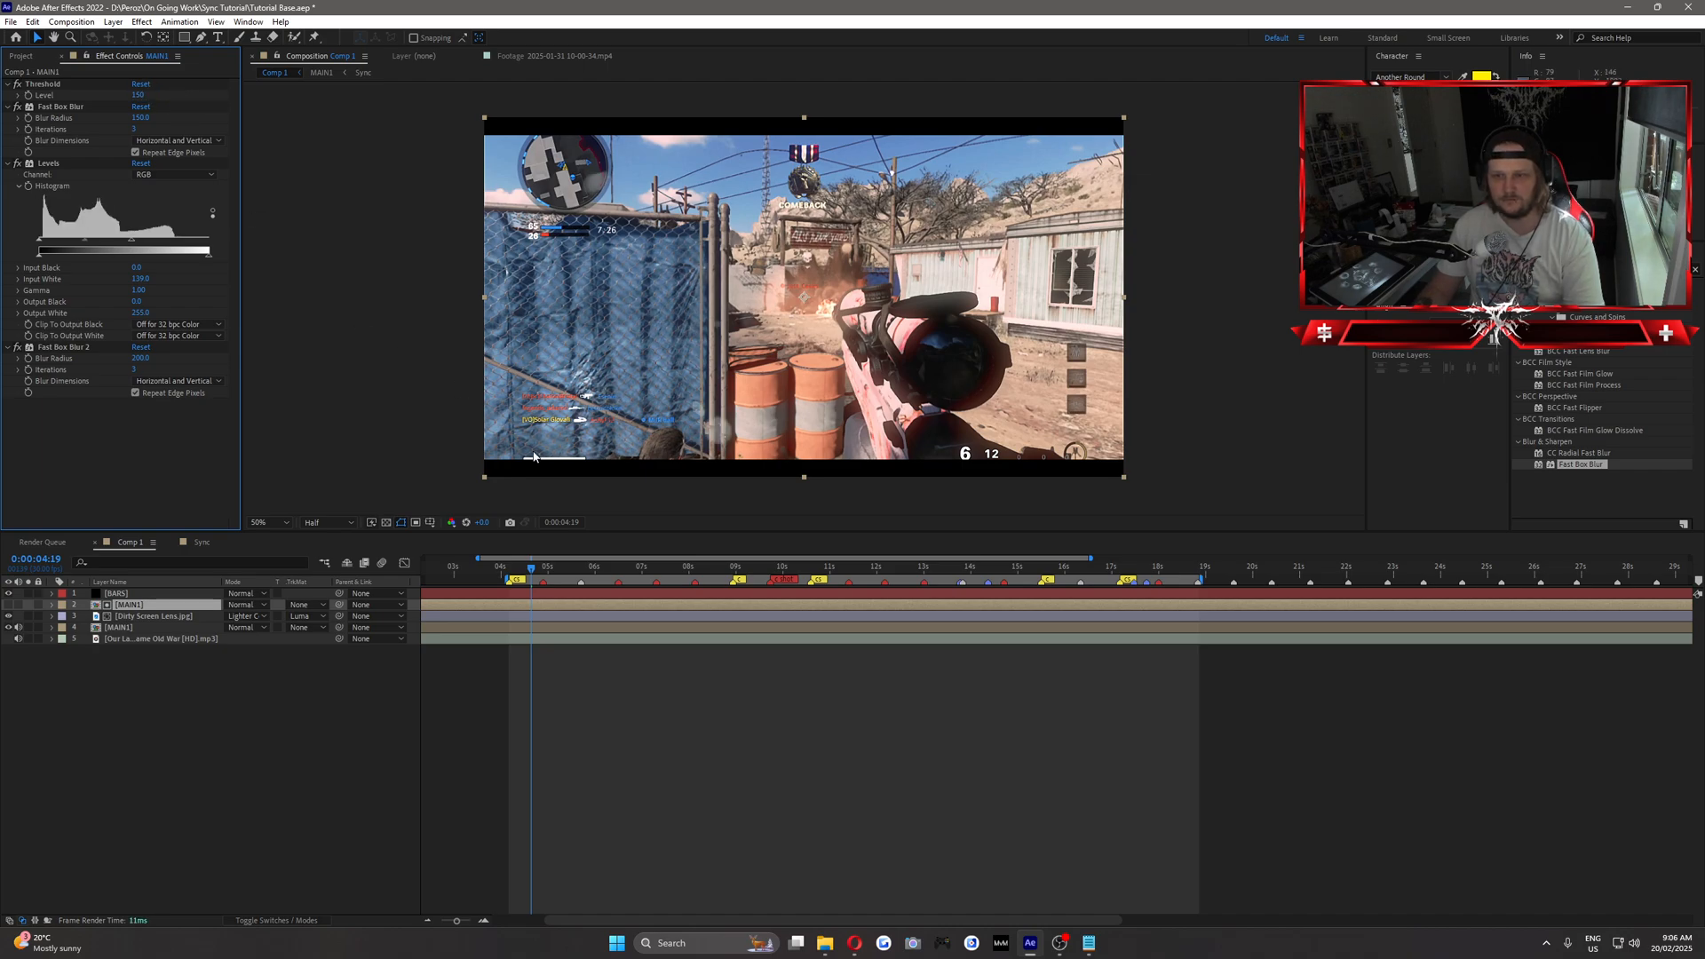
# At 0:00:05:06, set the Dirty Screen Lens layer's blend mode to Screen and reshape its RGB curve to darken the shadows.
pyautogui.moveTo(539, 570); pyautogui.dragTo(557, 575)
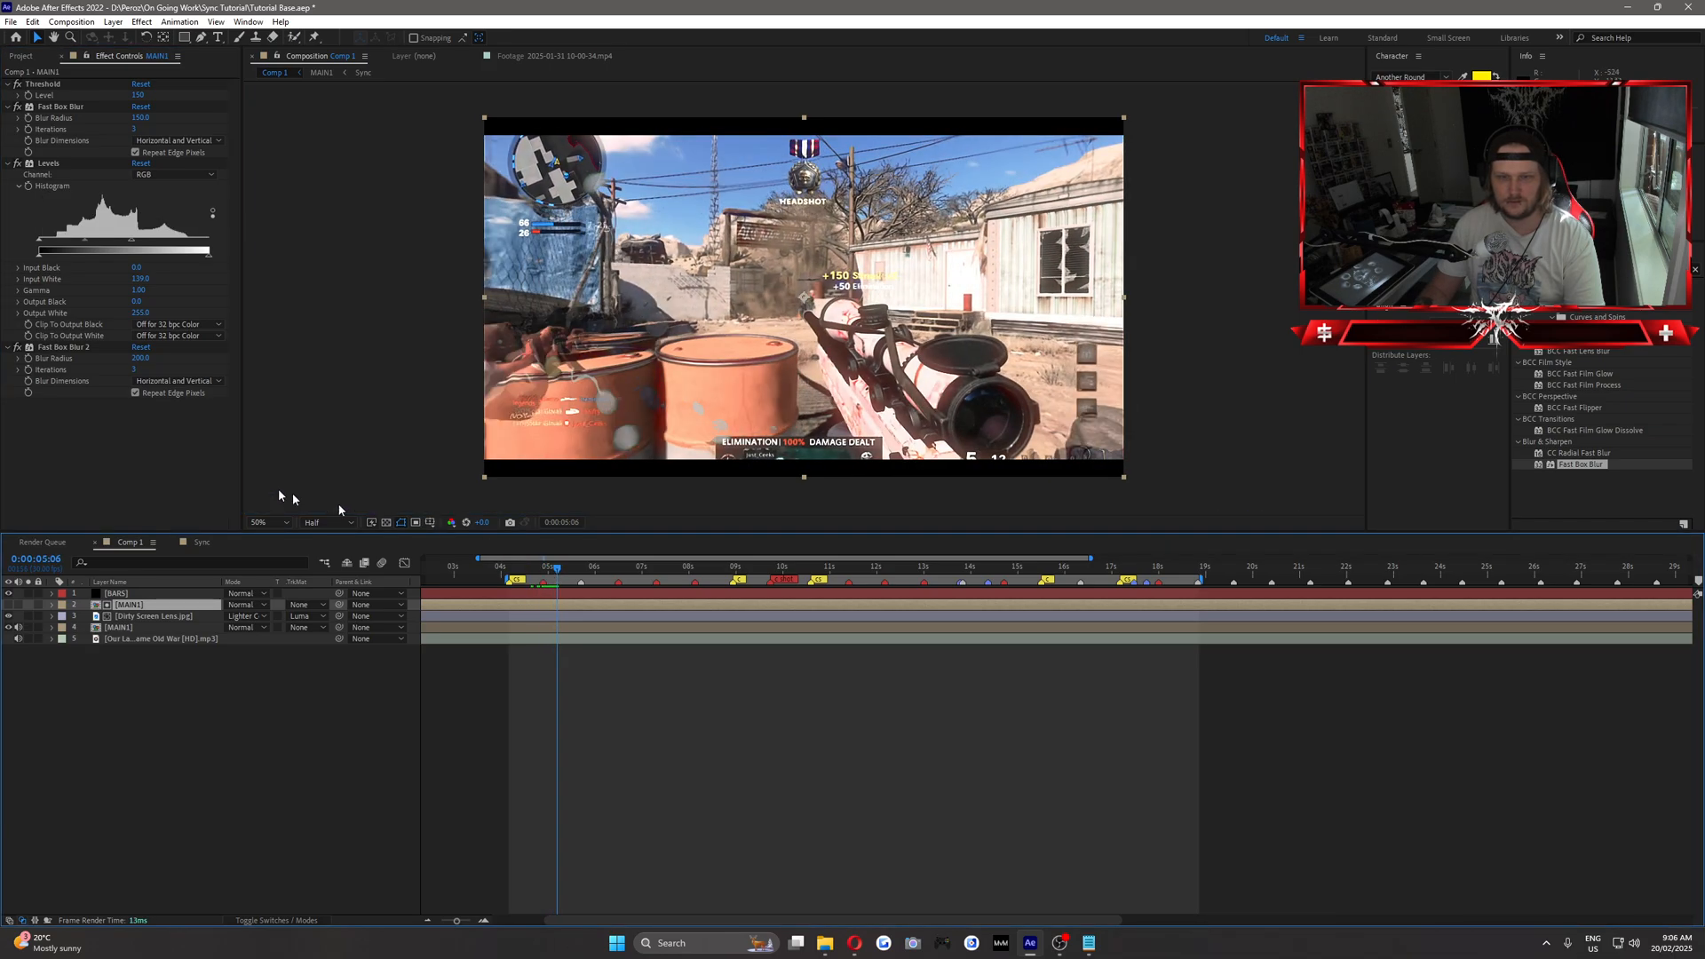
pyautogui.click(137, 617)
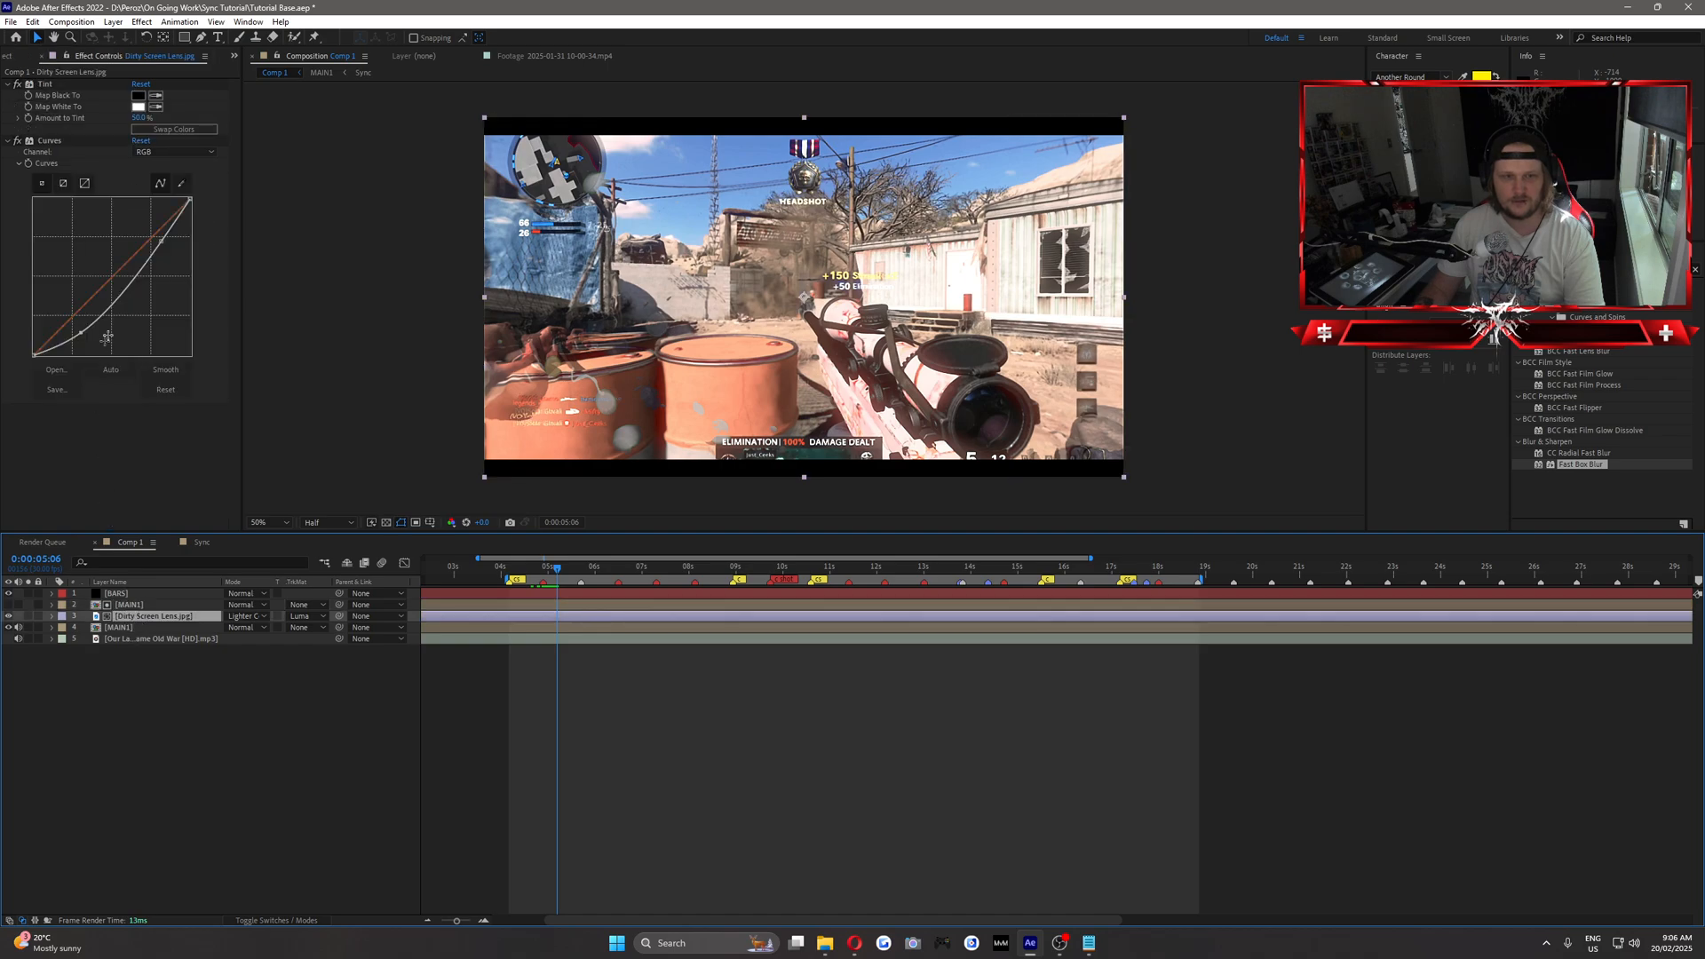
pyautogui.moveTo(77, 332); pyautogui.dragTo(81, 325)
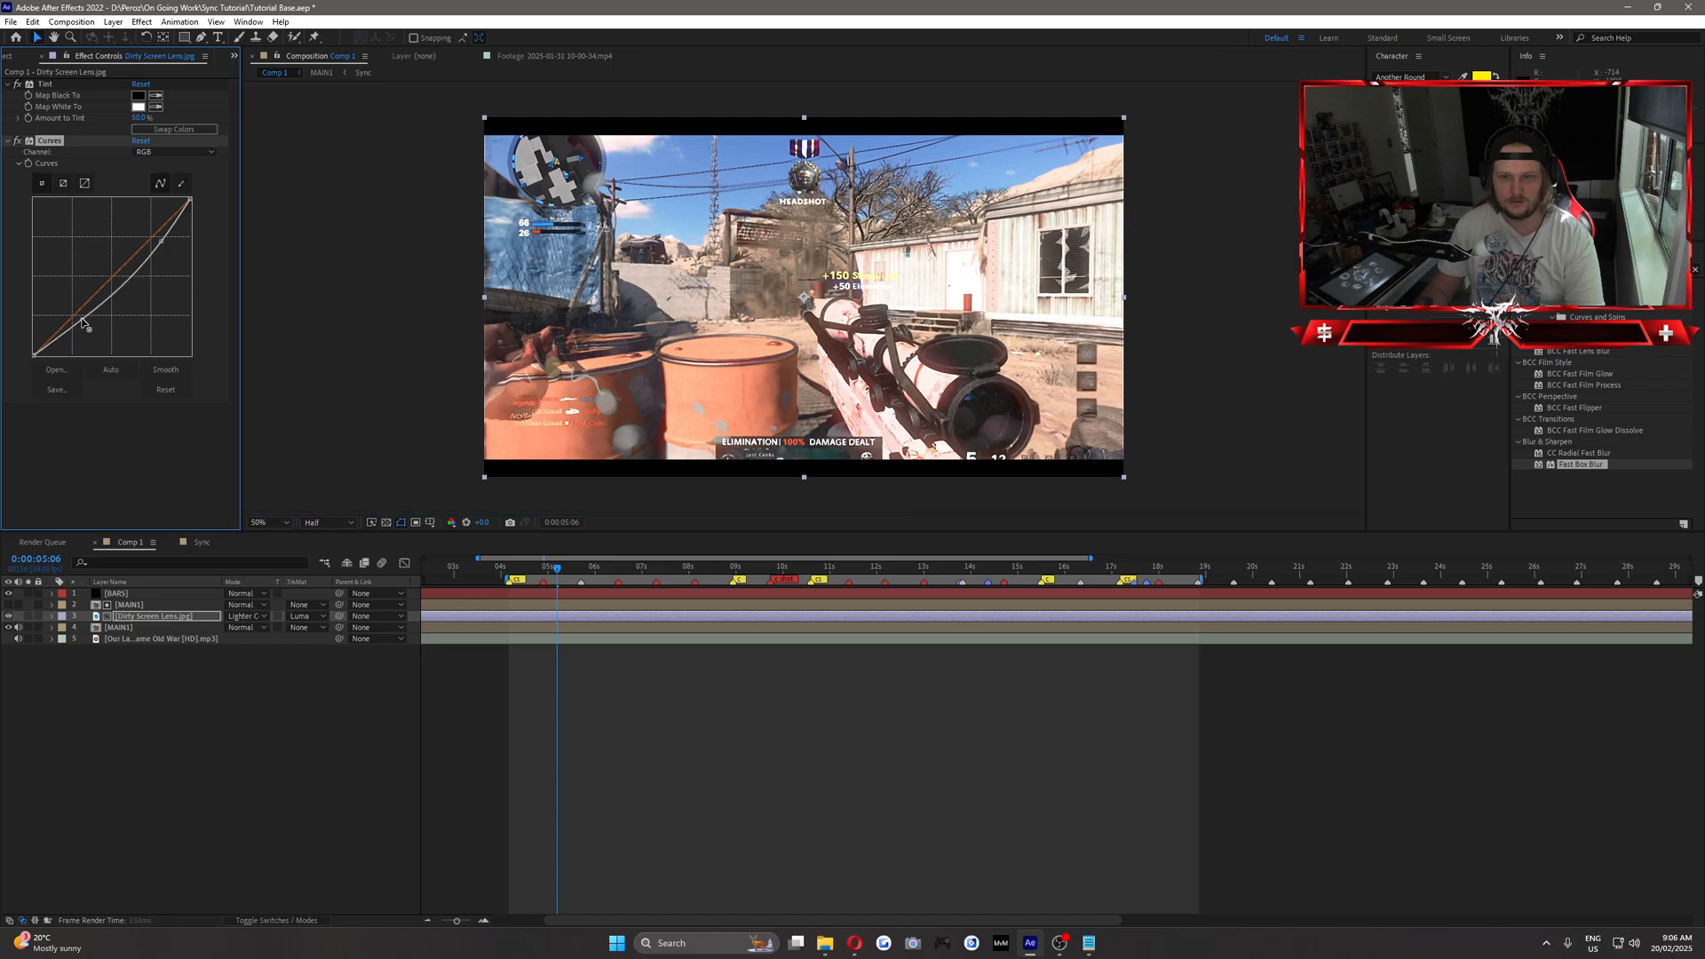
pyautogui.click(238, 614)
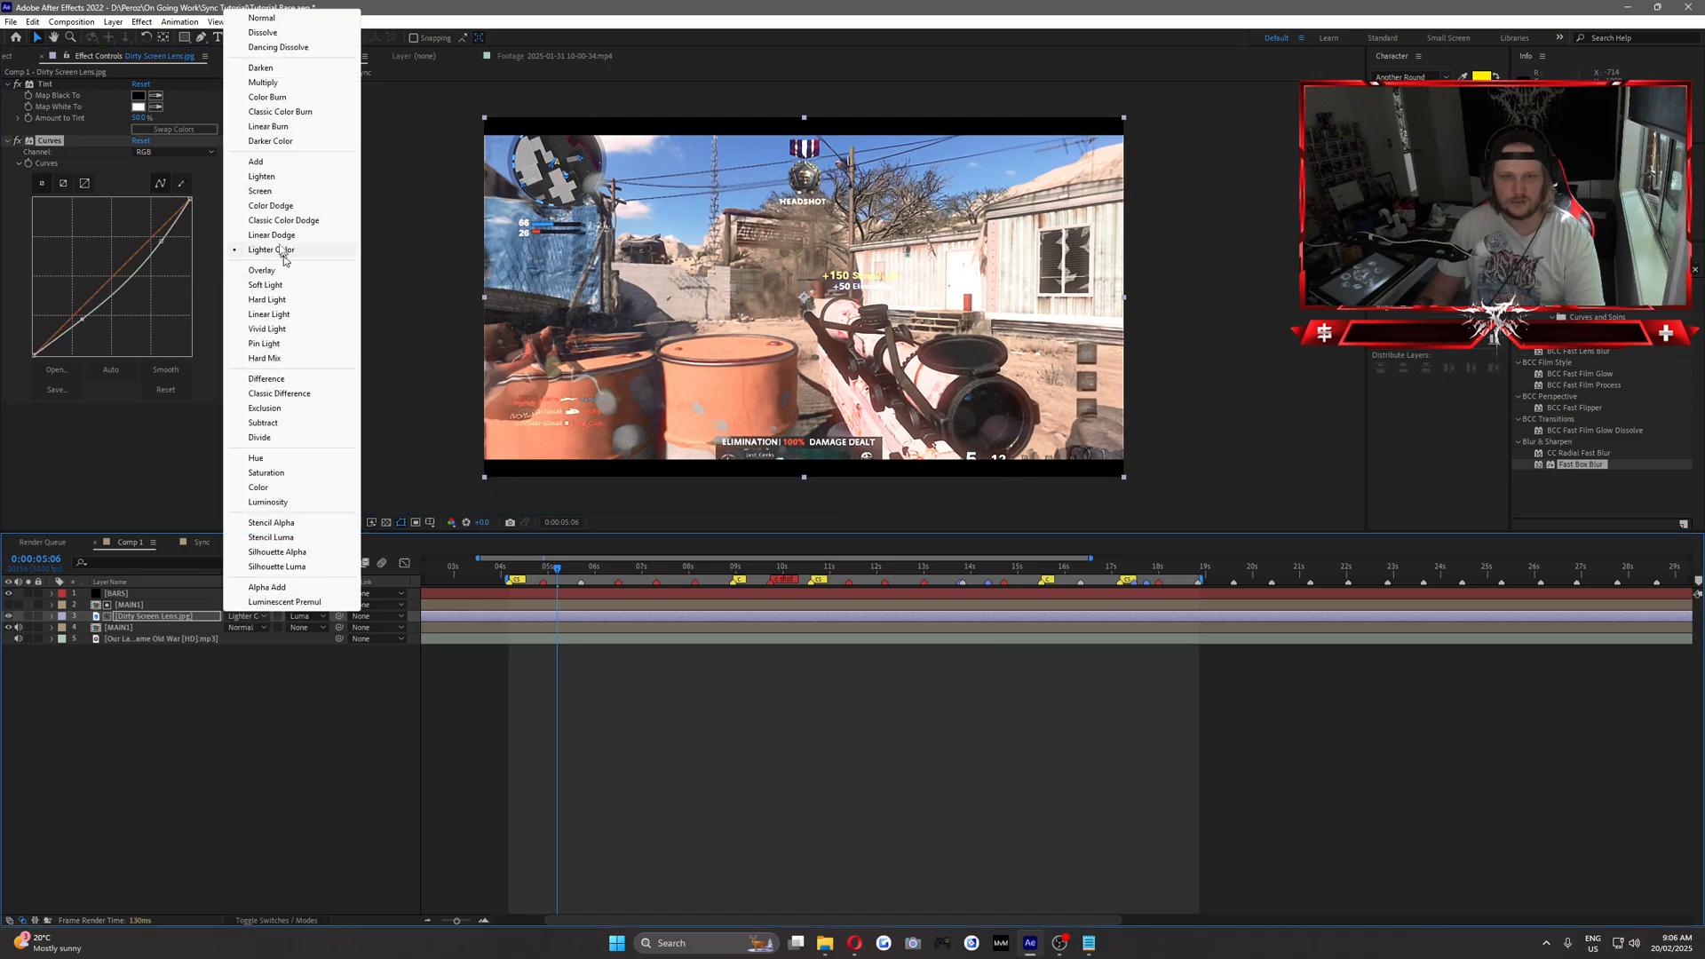
pyautogui.click(266, 191)
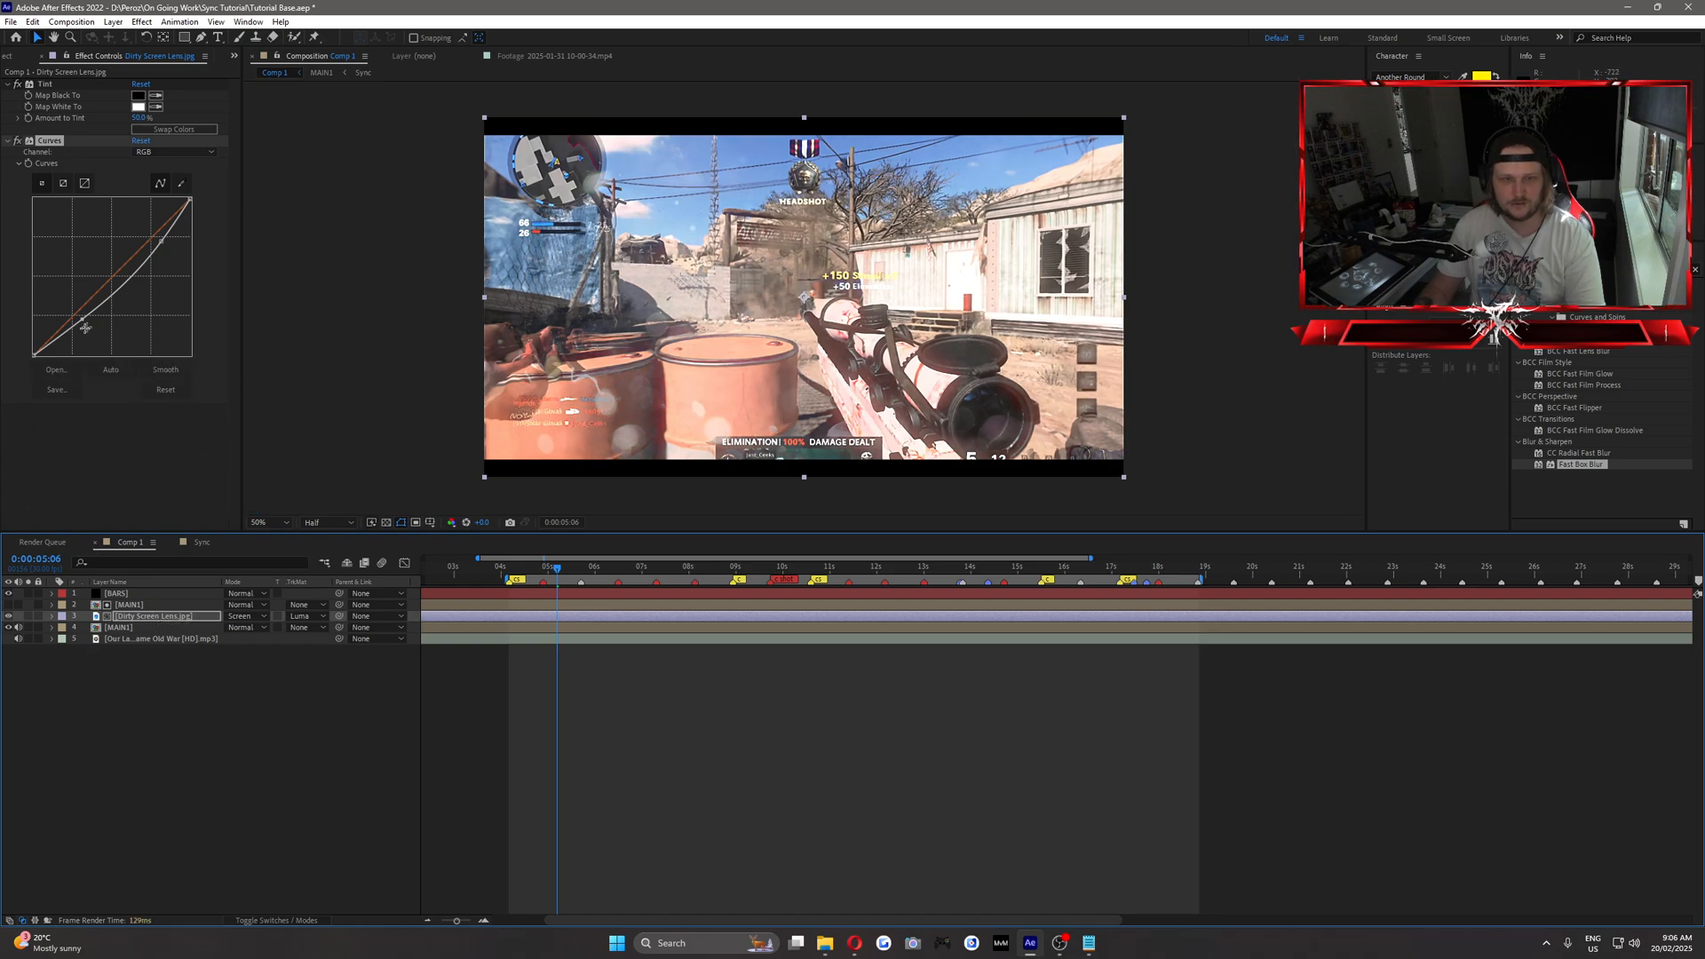
pyautogui.moveTo(85, 328); pyautogui.dragTo(90, 330)
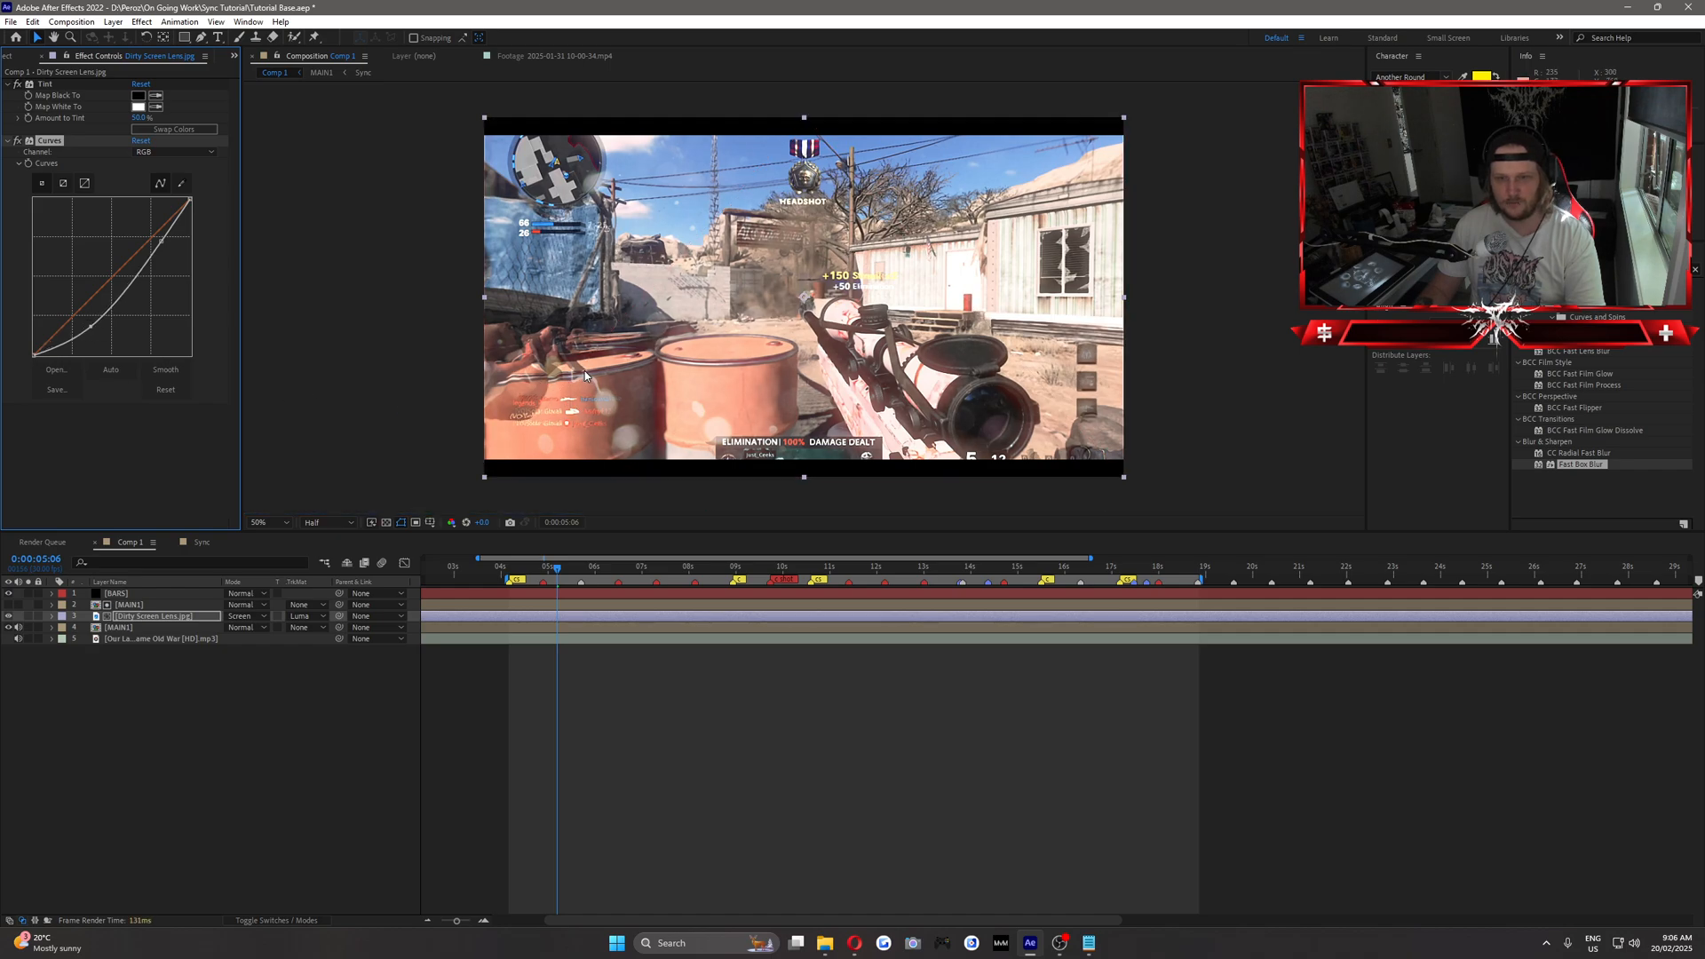
# Draw a small inverted Pen mask over the kill feed area on the Dirty Screen Lens layer and reveal its properties.
pyautogui.click(138, 617)
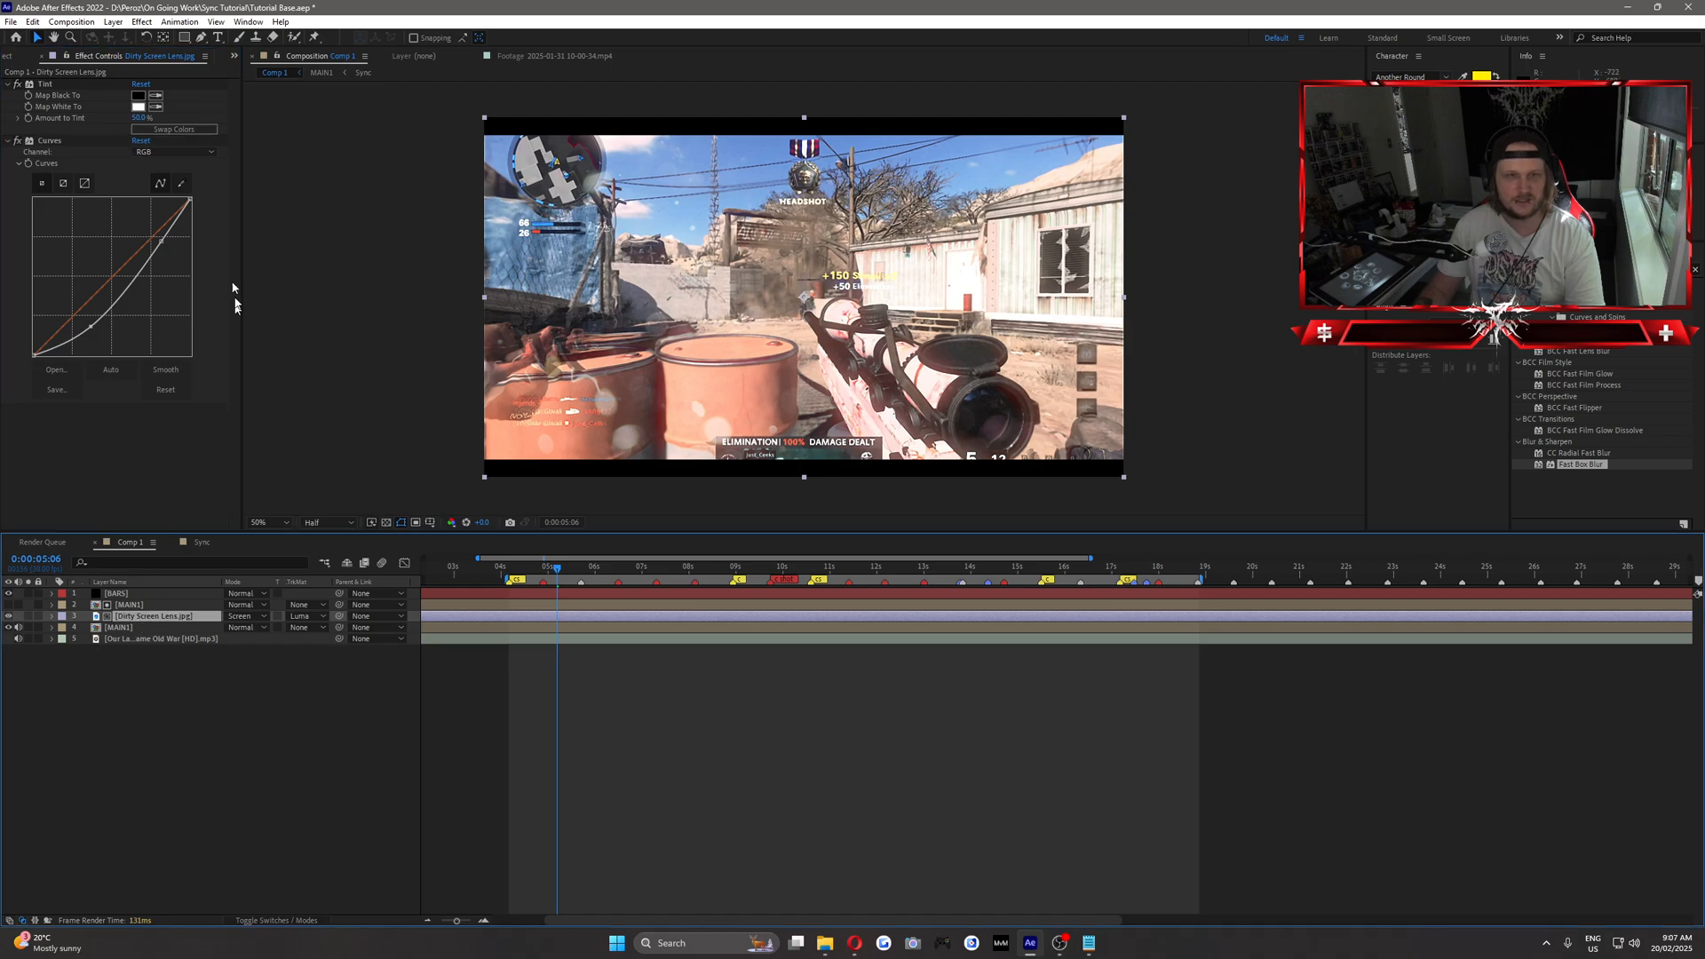
pyautogui.click(202, 38)
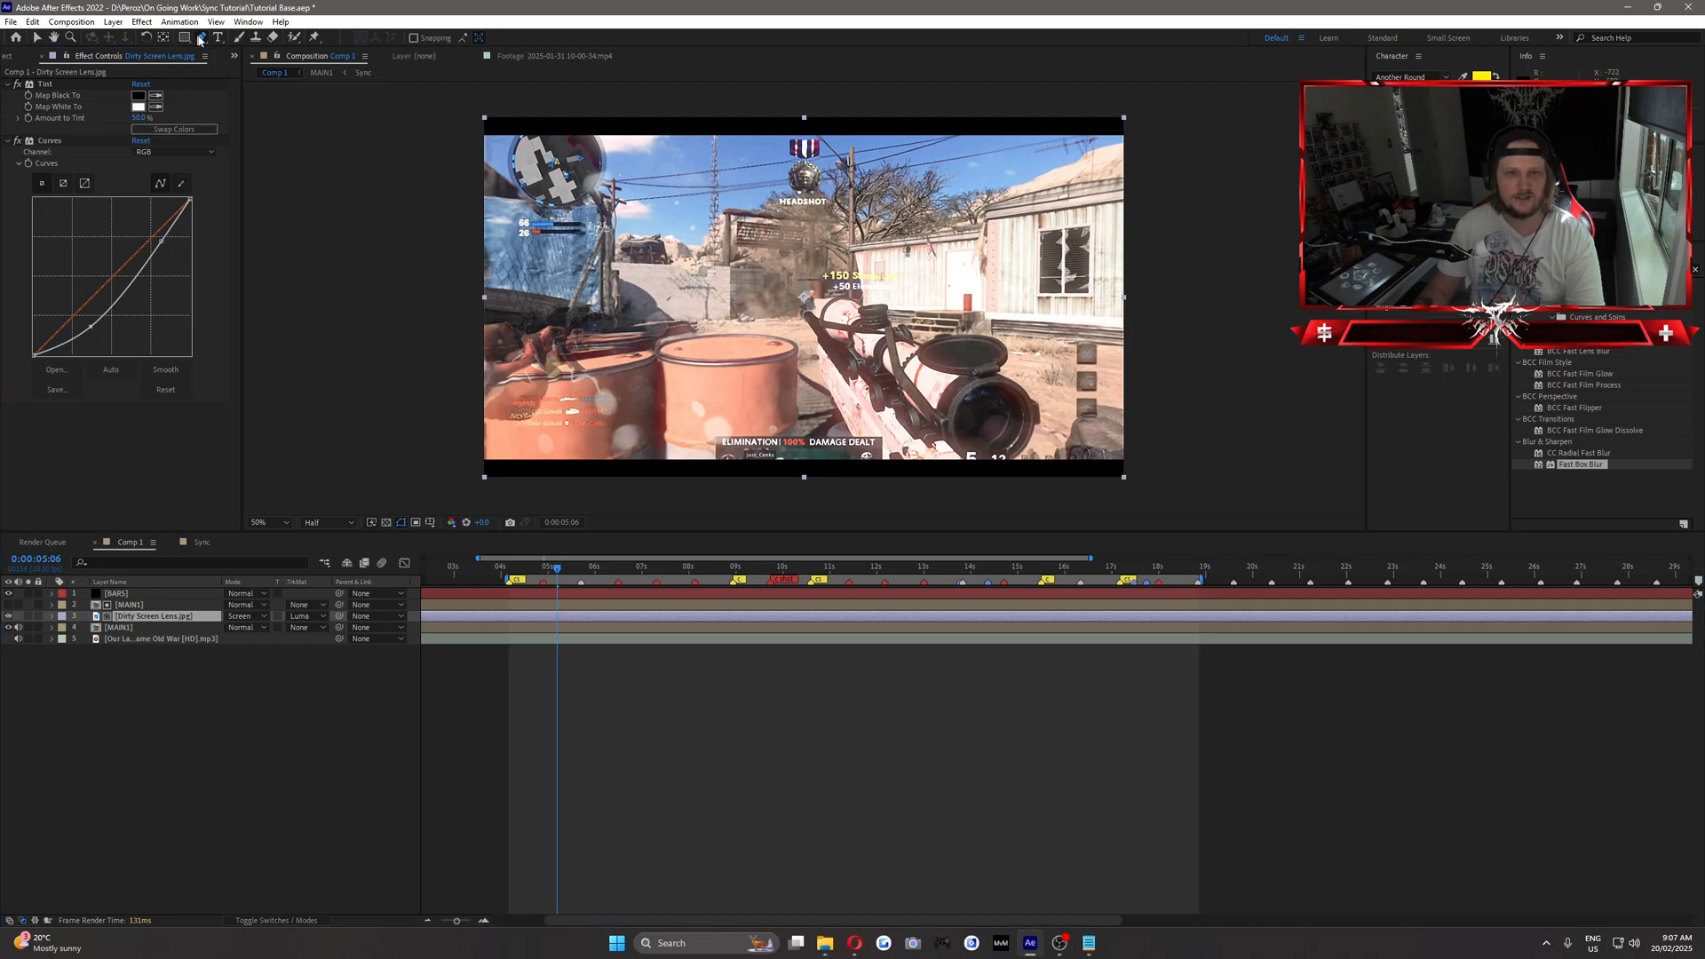
pyautogui.click(559, 359)
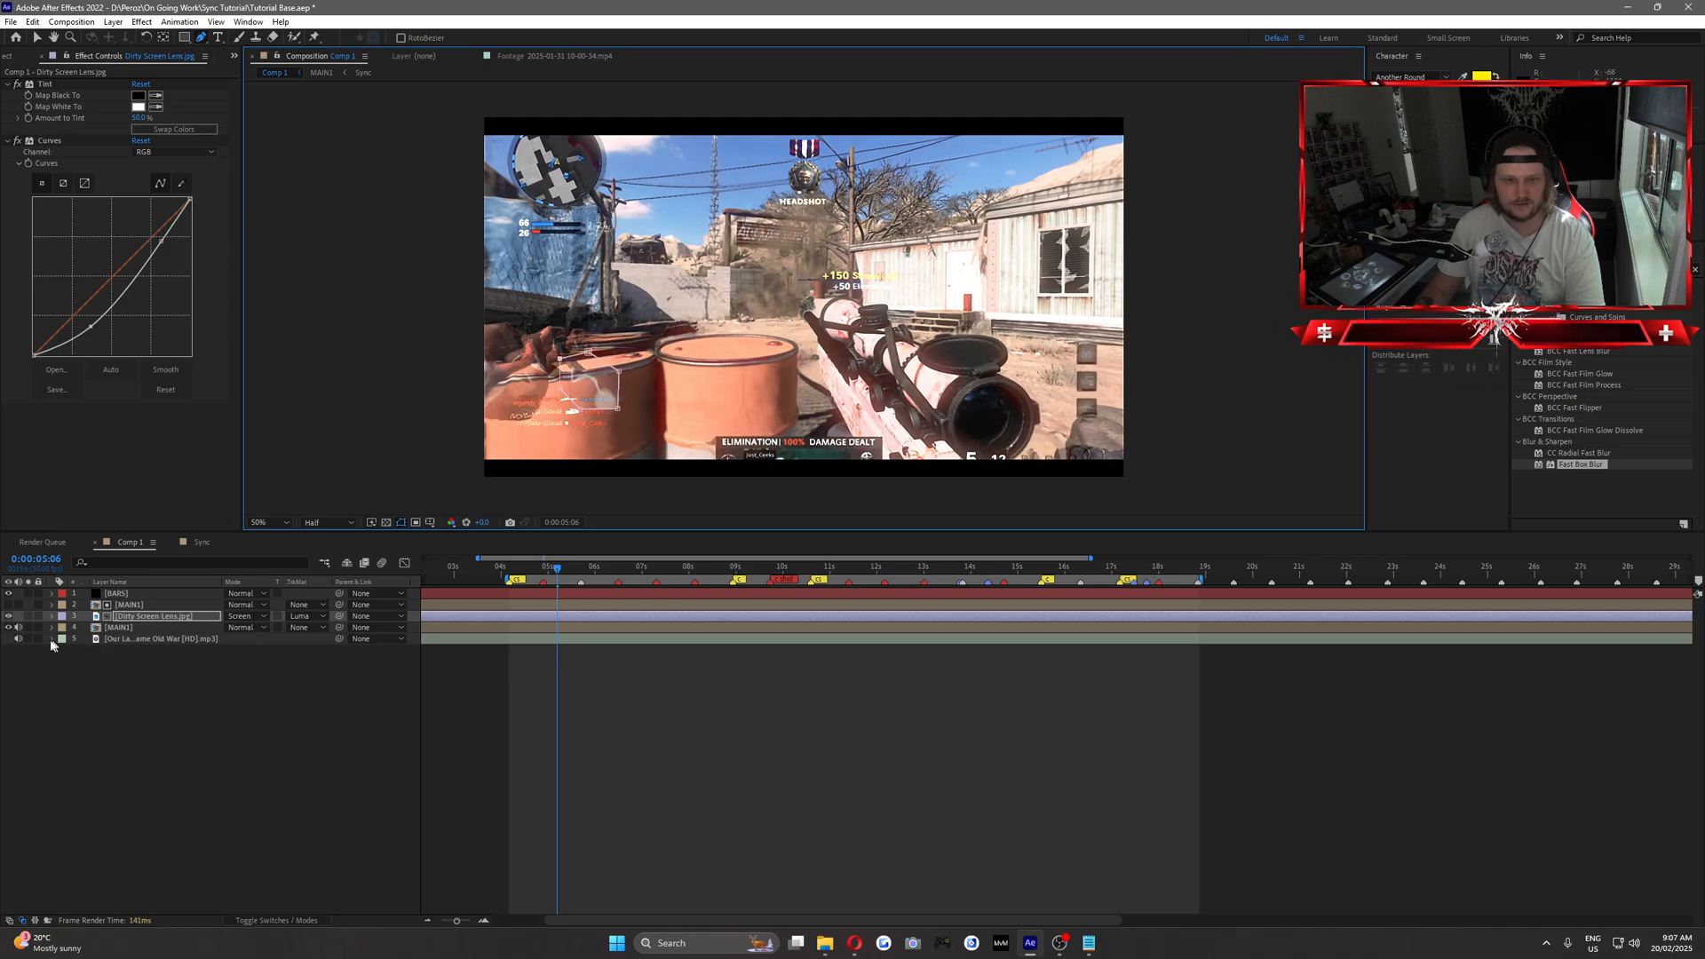
pyautogui.click(133, 617)
pyautogui.press('m')
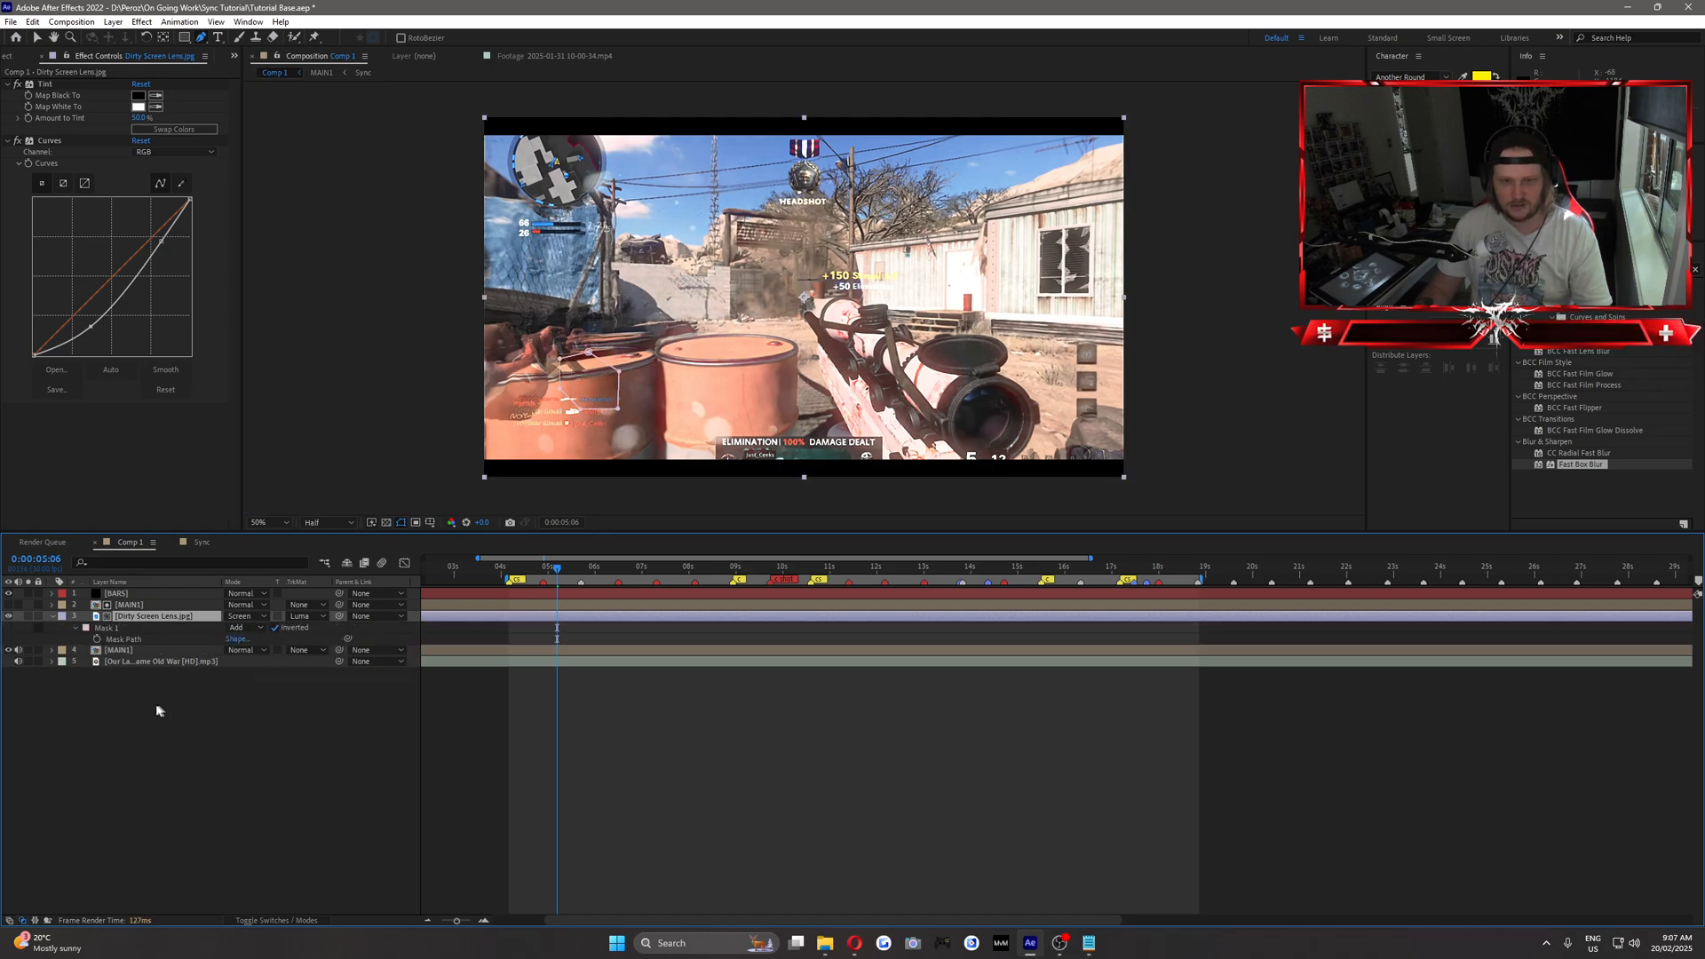
# Set the feather of the Dirty Screen Lens layer's mask to 40 pixels and collapse the layer.
pyautogui.click(76, 629)
pyautogui.click(76, 629)
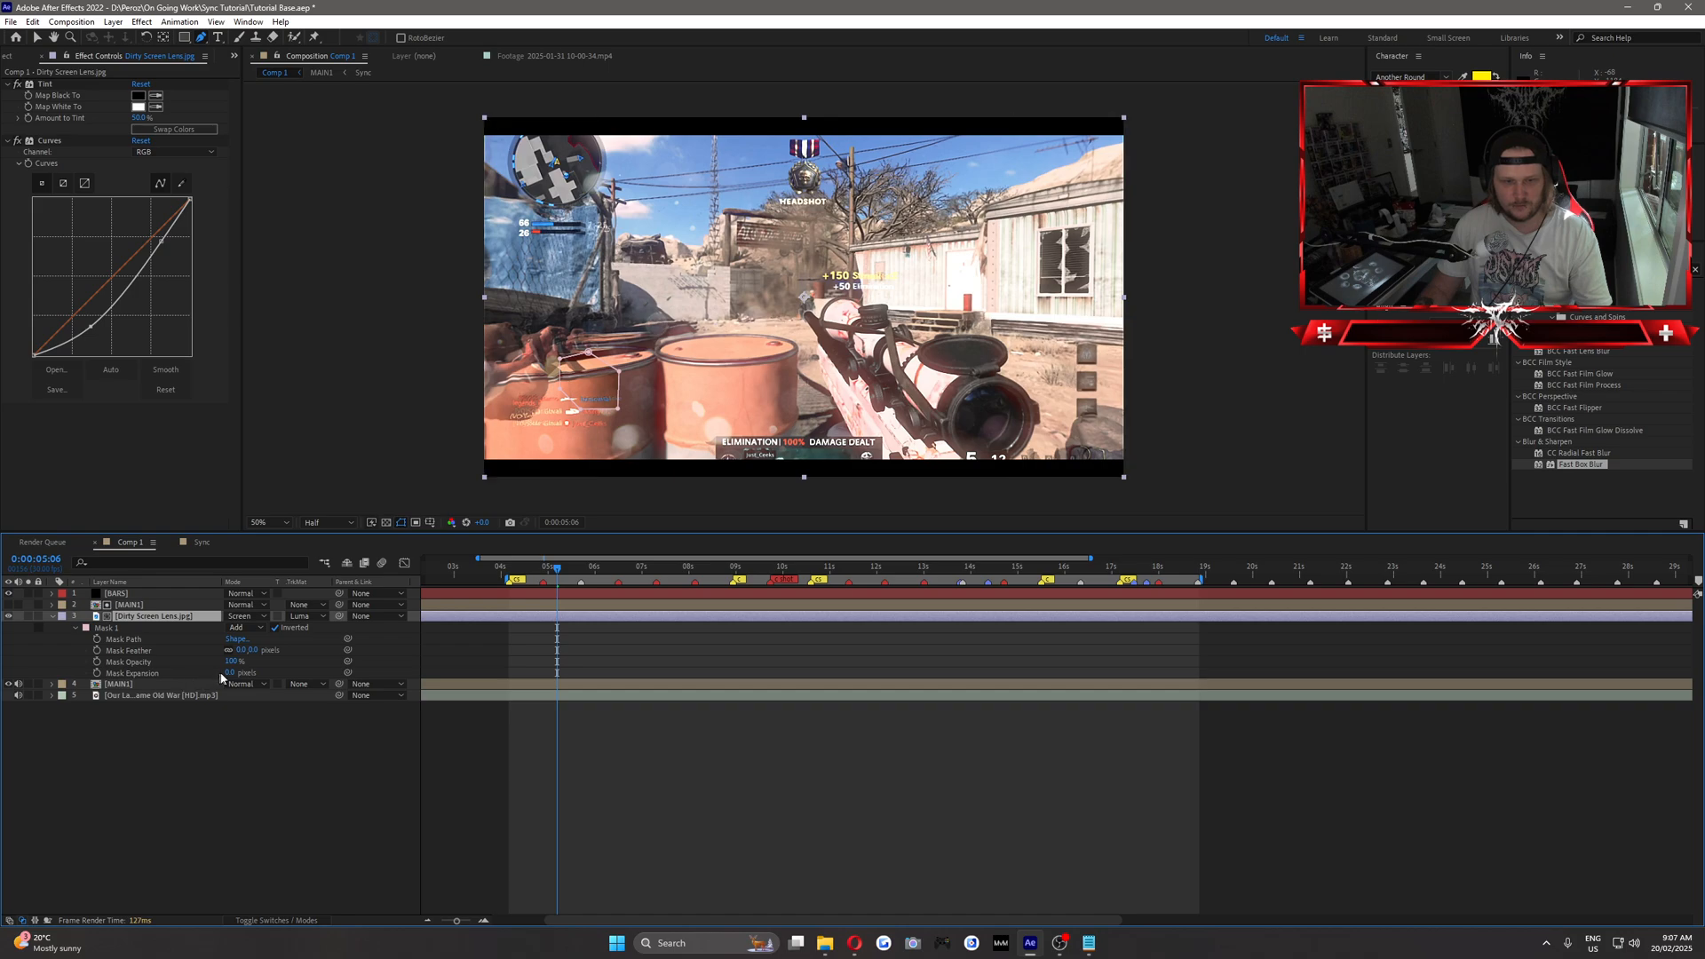
pyautogui.click(247, 651)
pyautogui.write('25')
pyautogui.press('Return')
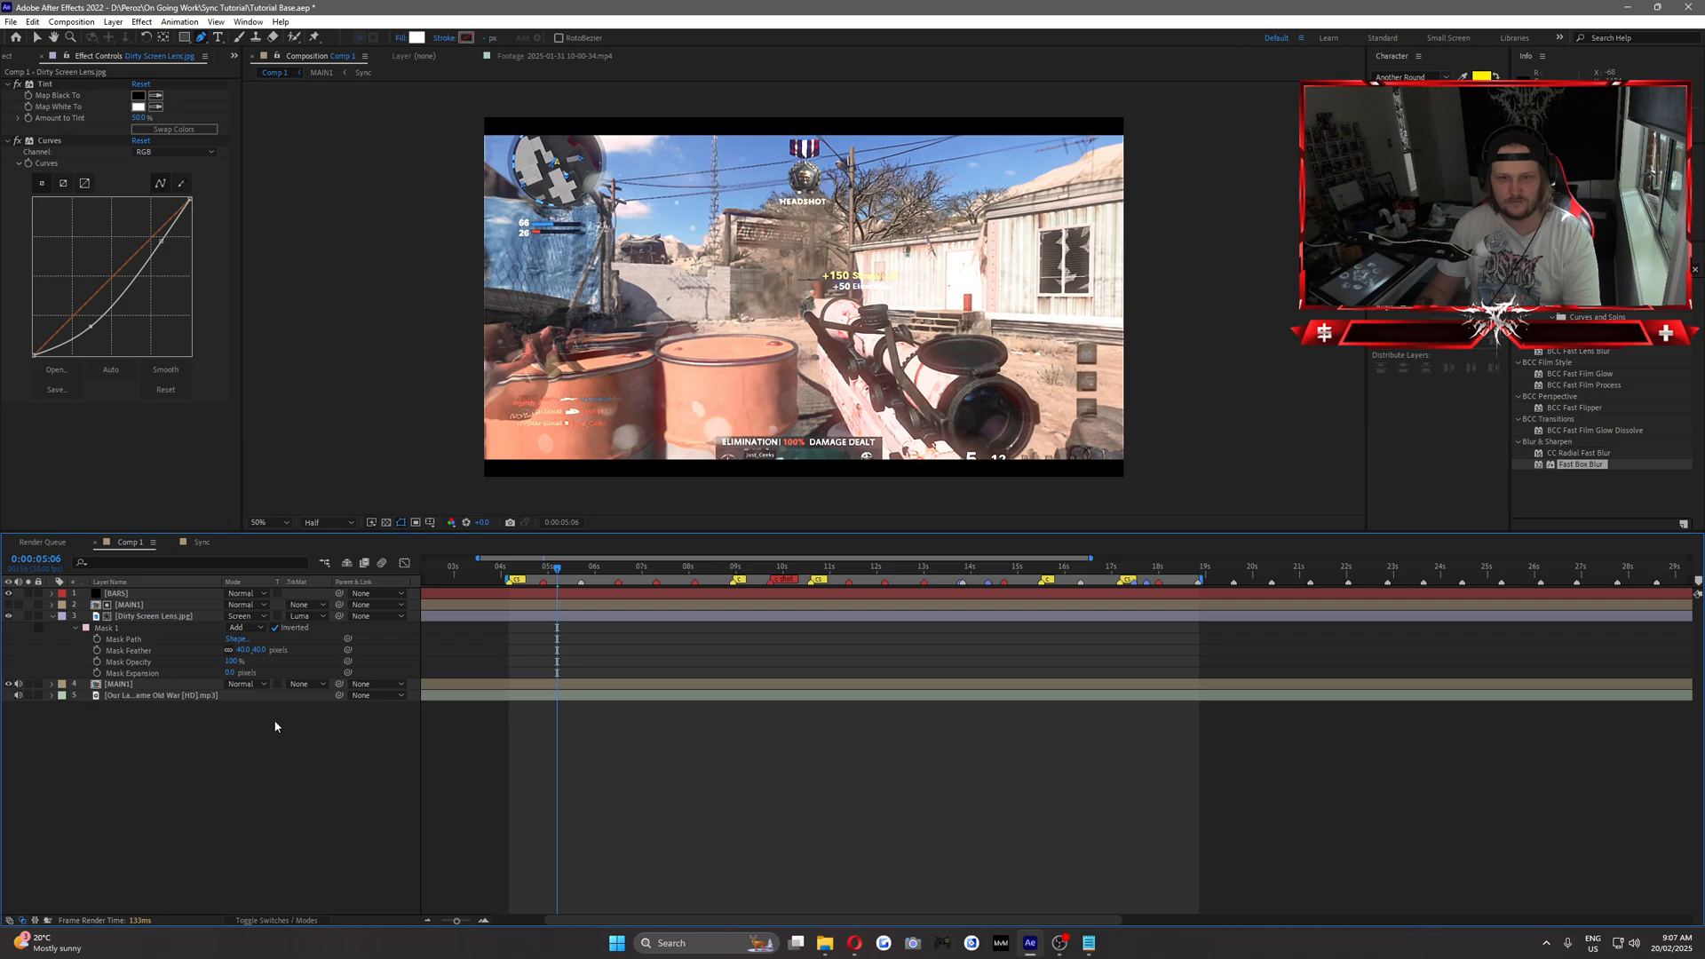
pyautogui.click(52, 616)
# Raise the Levels Input White on the upper MAIN1 layer to 165.
pyautogui.click(434, 608)
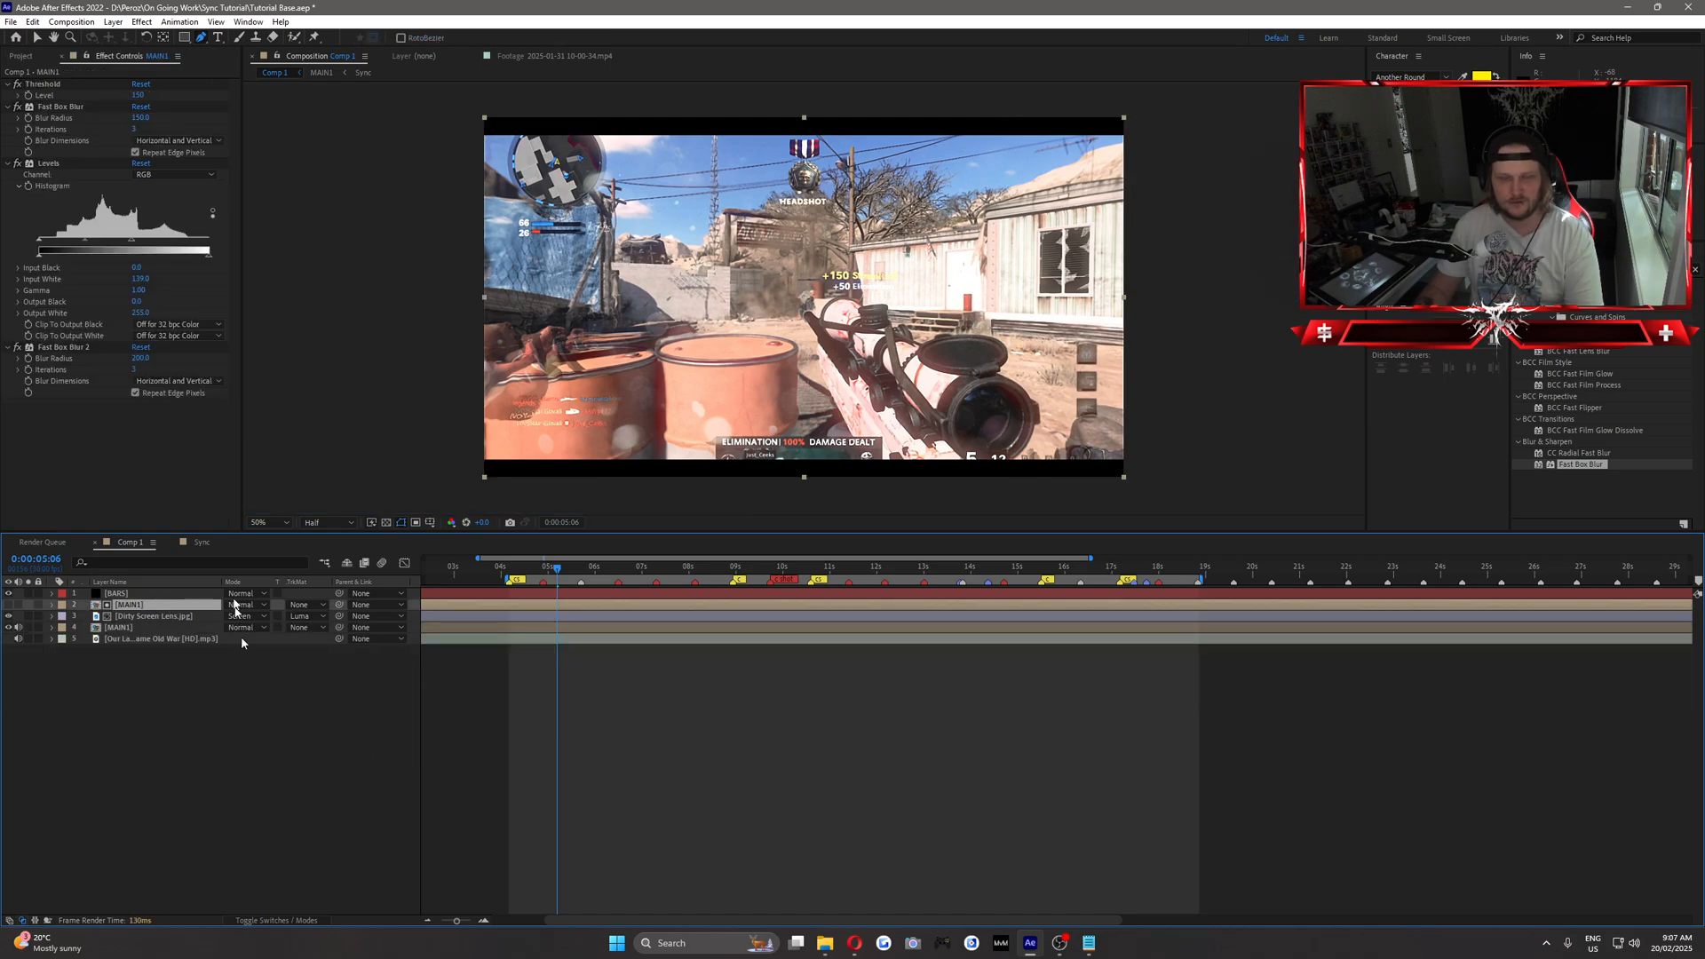
pyautogui.moveTo(136, 249); pyautogui.dragTo(148, 246)
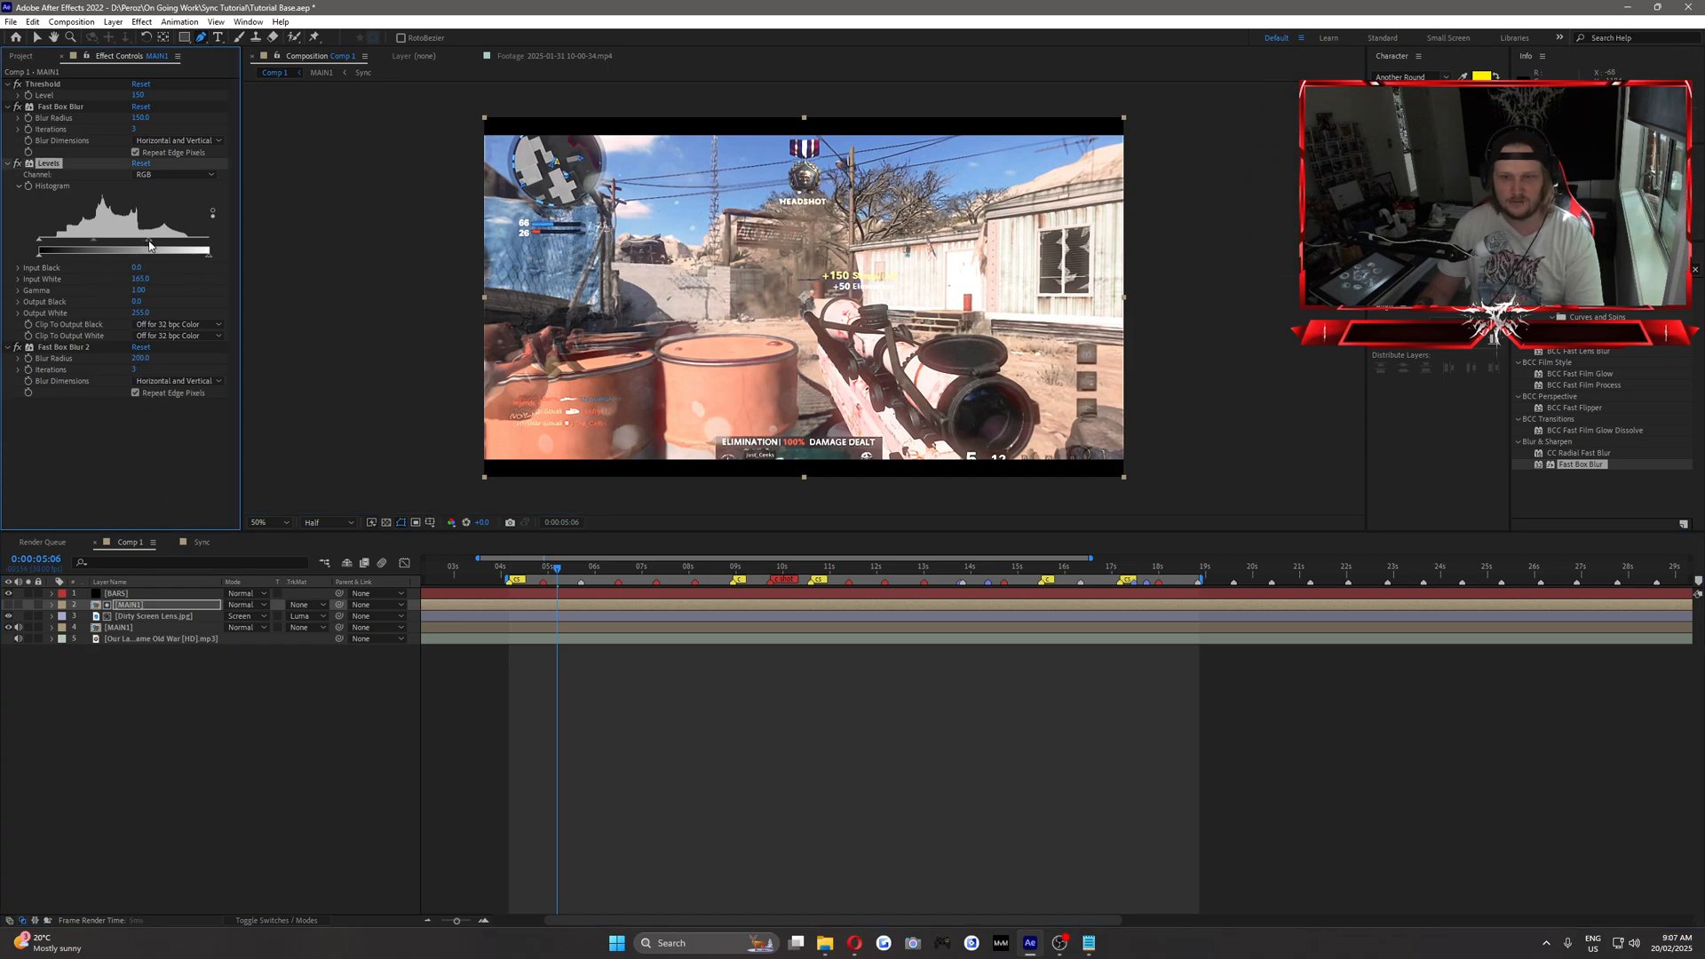
pyautogui.click(233, 721)
# Keyframe the upper MAIN1 layer's Threshold Level at 0:00:05:06 with a value of 160 and preview the following frames.
pyautogui.click(123, 595)
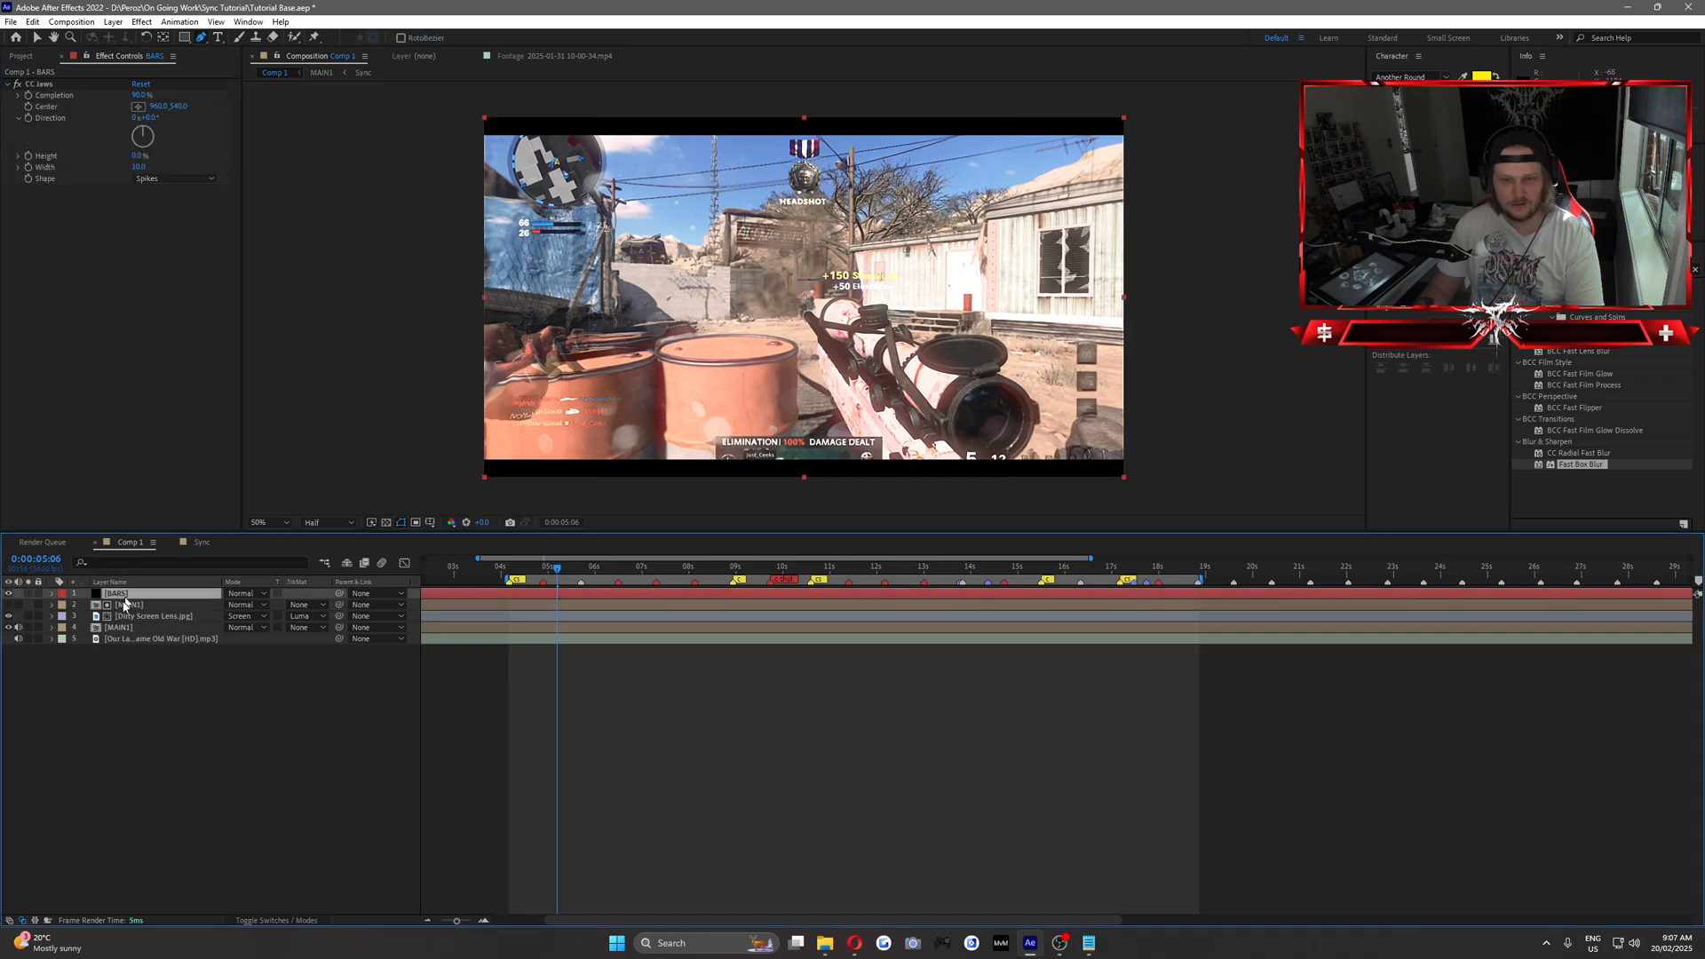
pyautogui.click(129, 605)
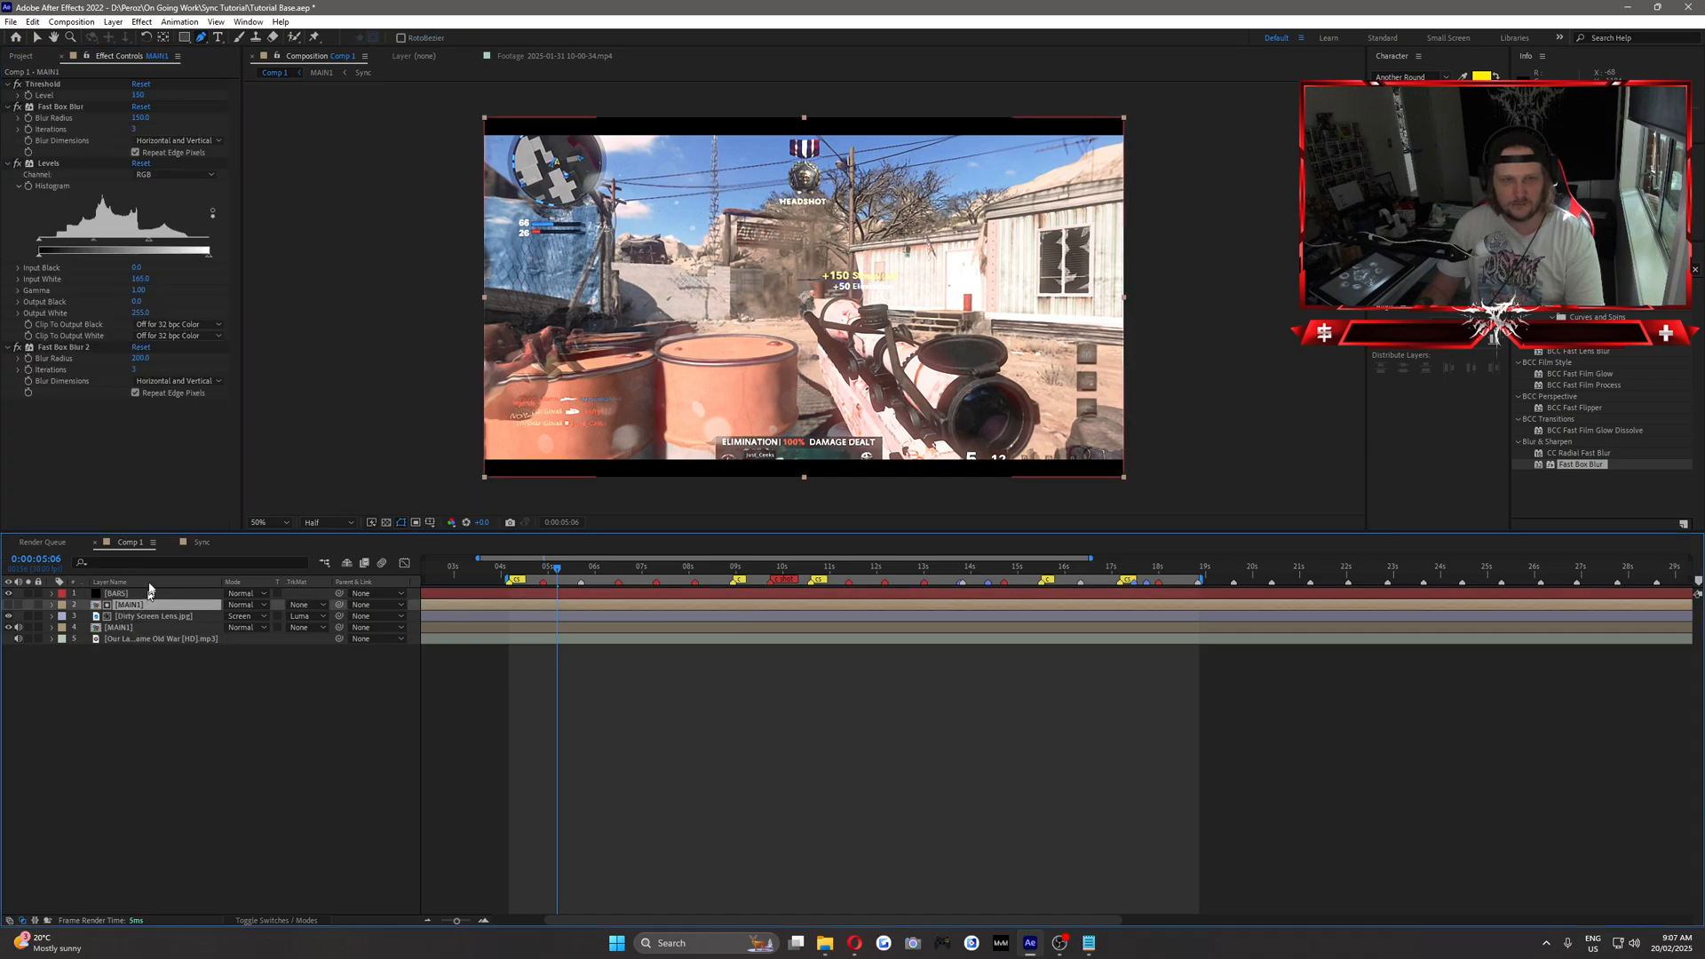
pyautogui.click(28, 96)
pyautogui.press('u')
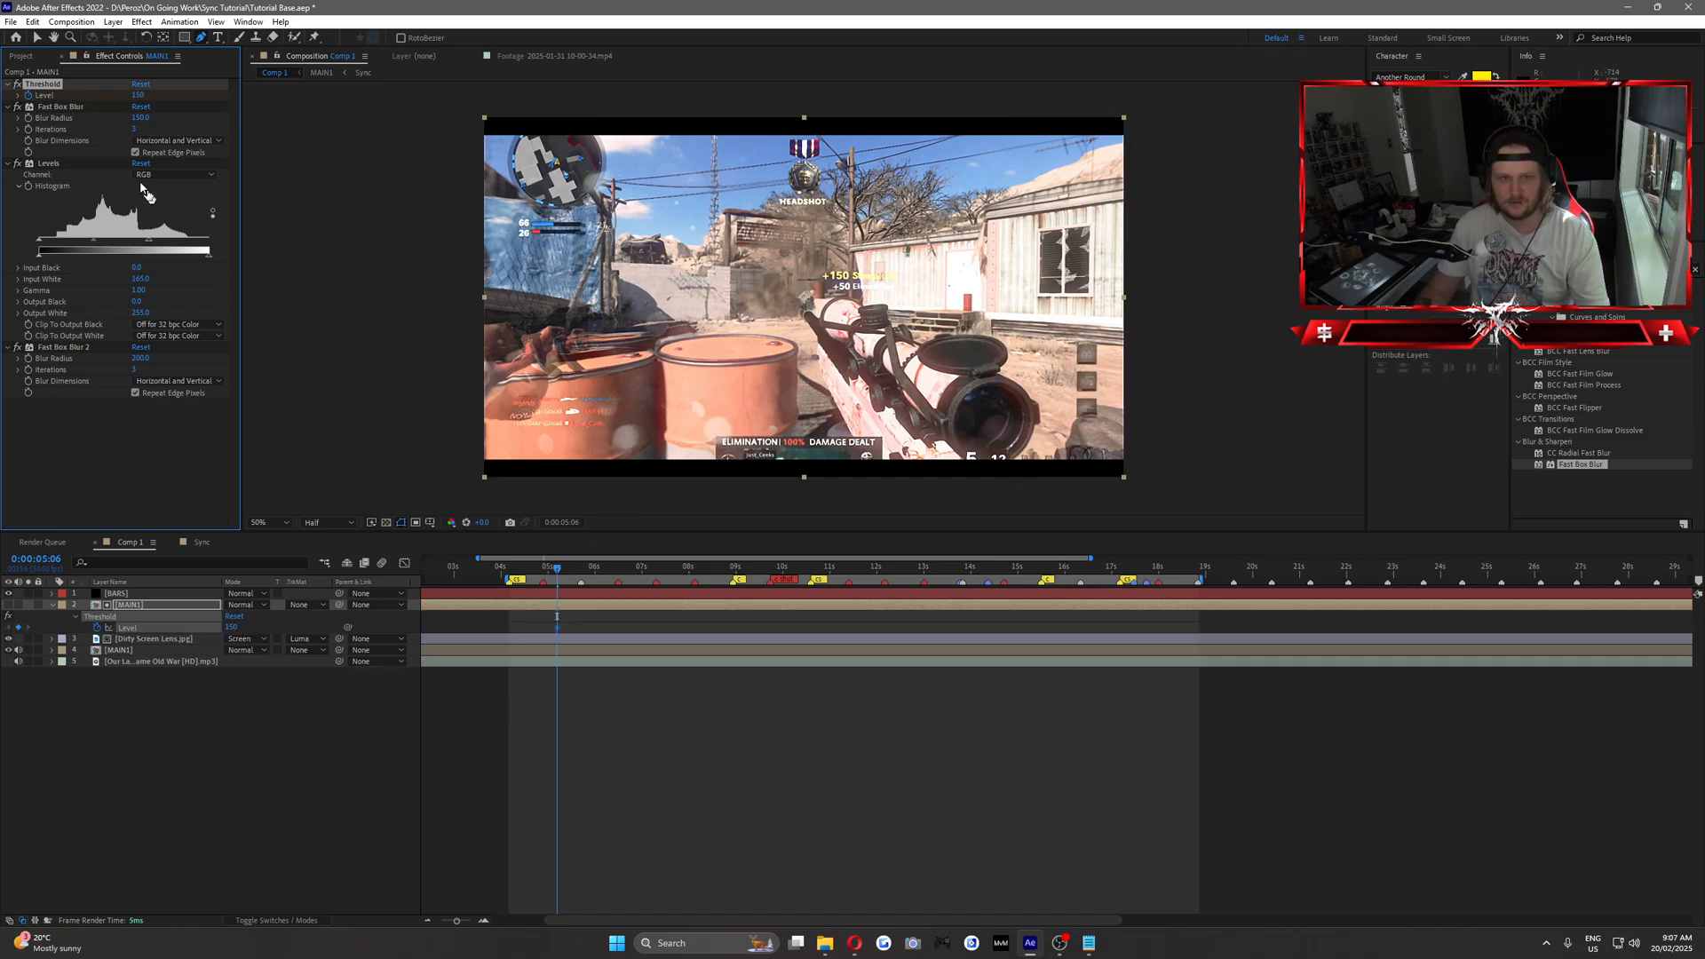
pyautogui.press('Return')
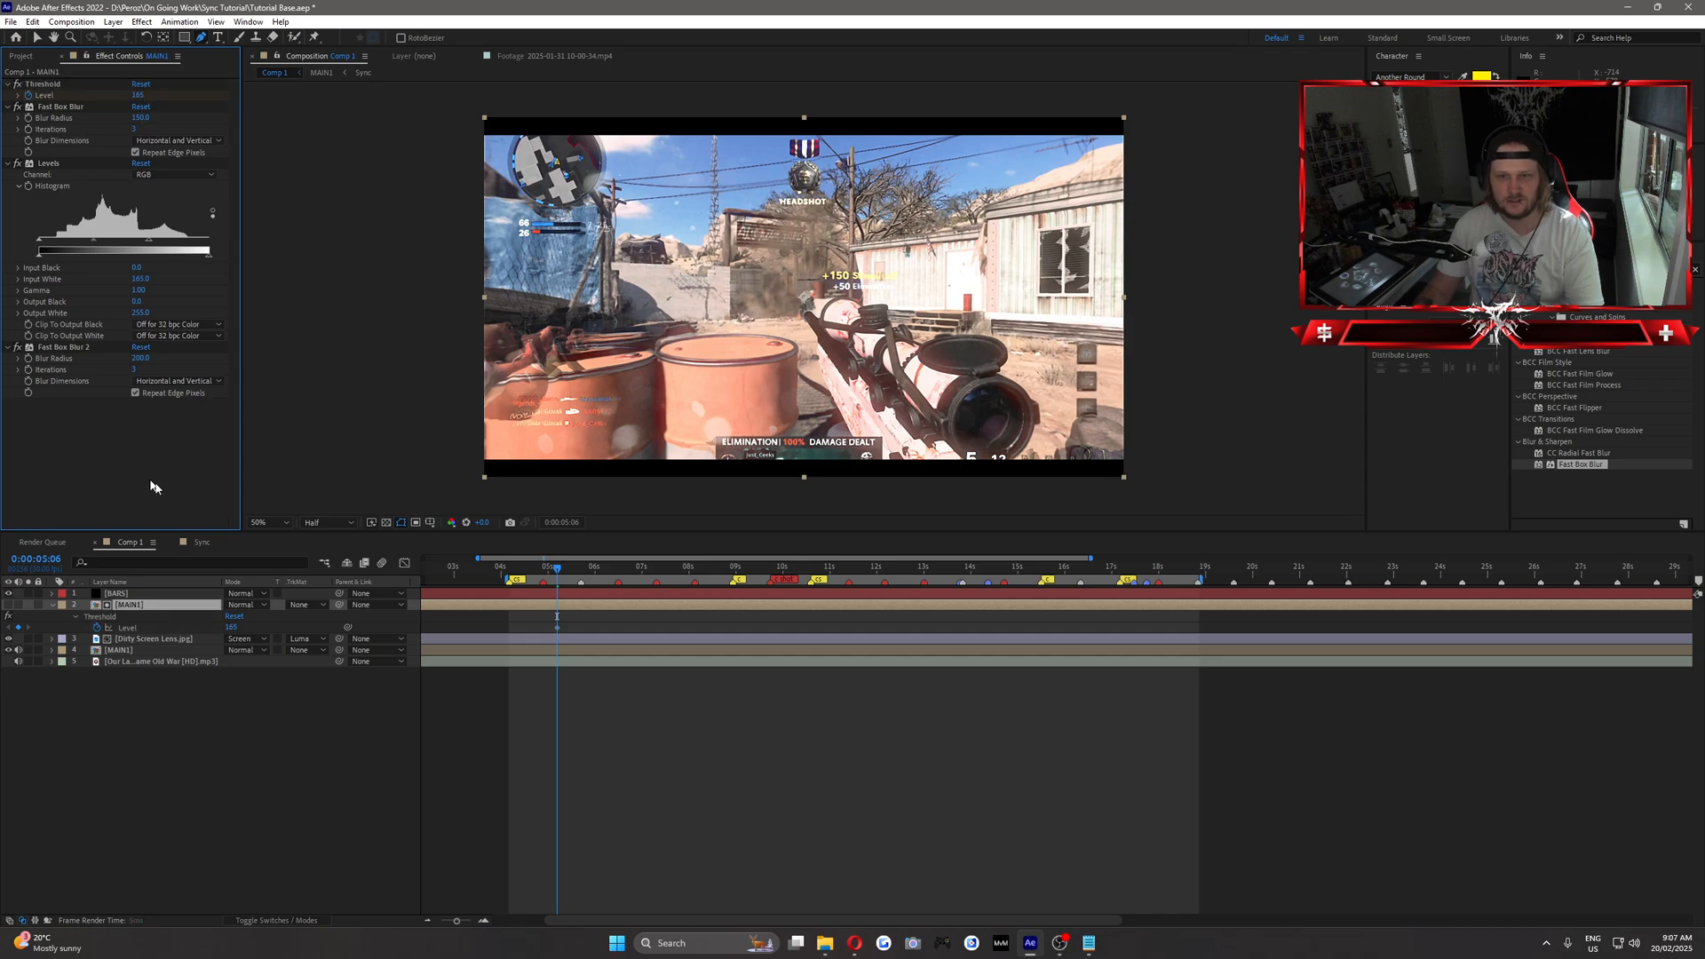
pyautogui.click(557, 570)
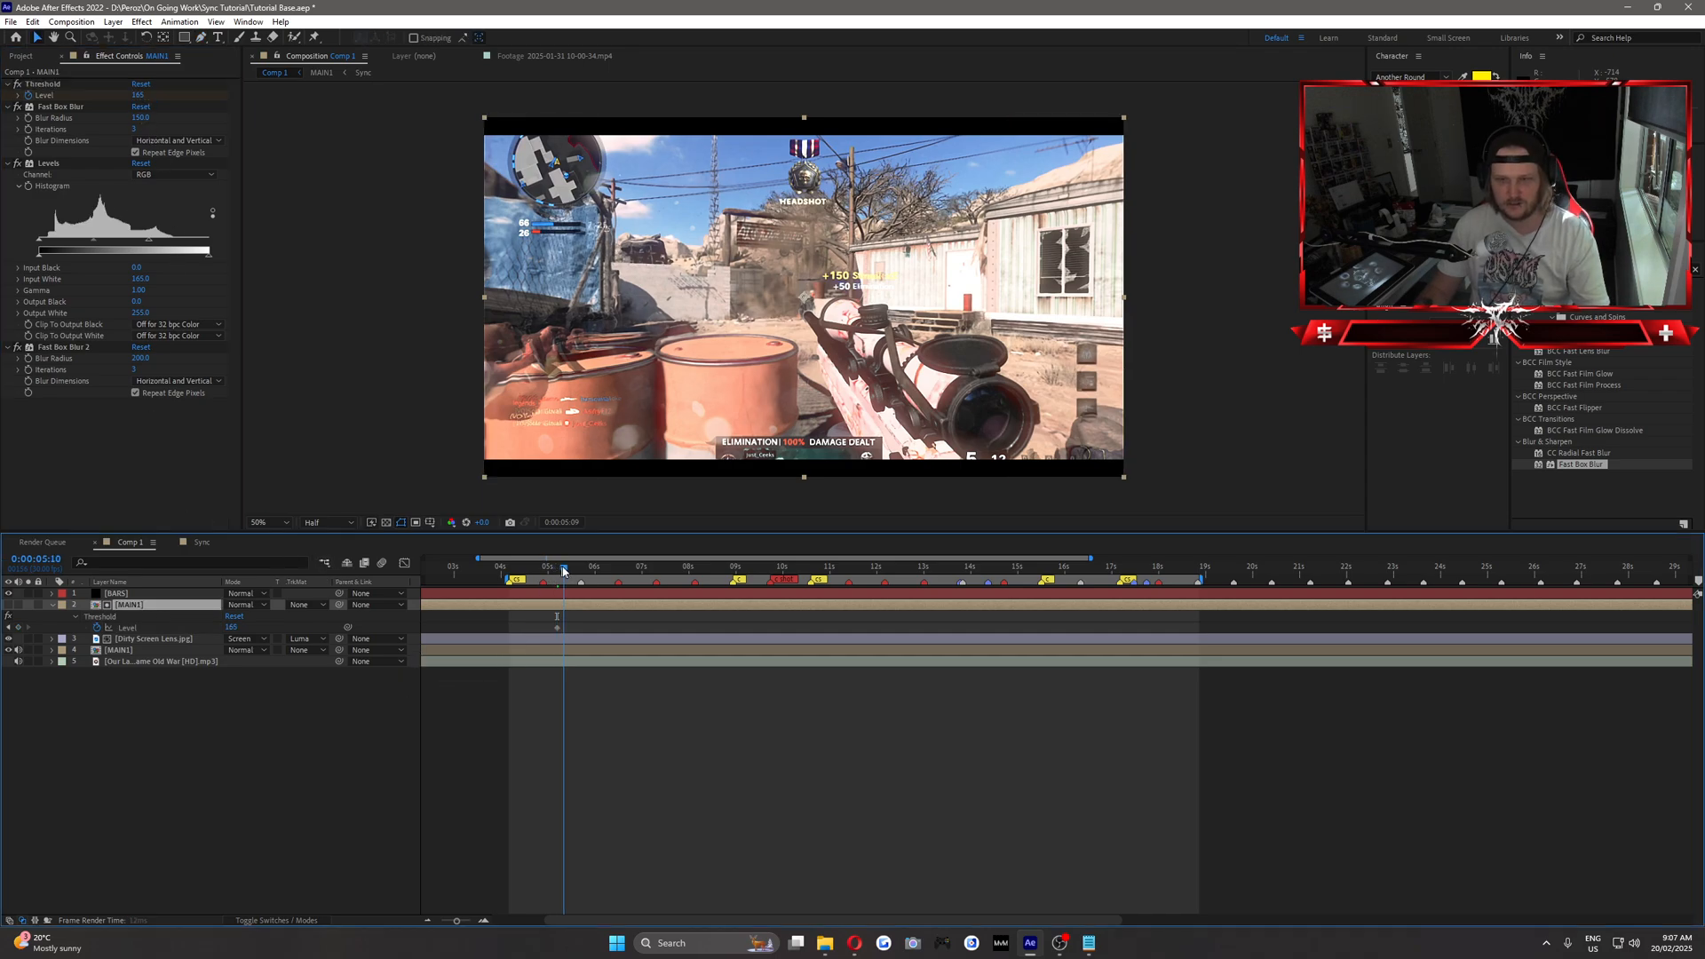
pyautogui.press('space')
pyautogui.press('space')
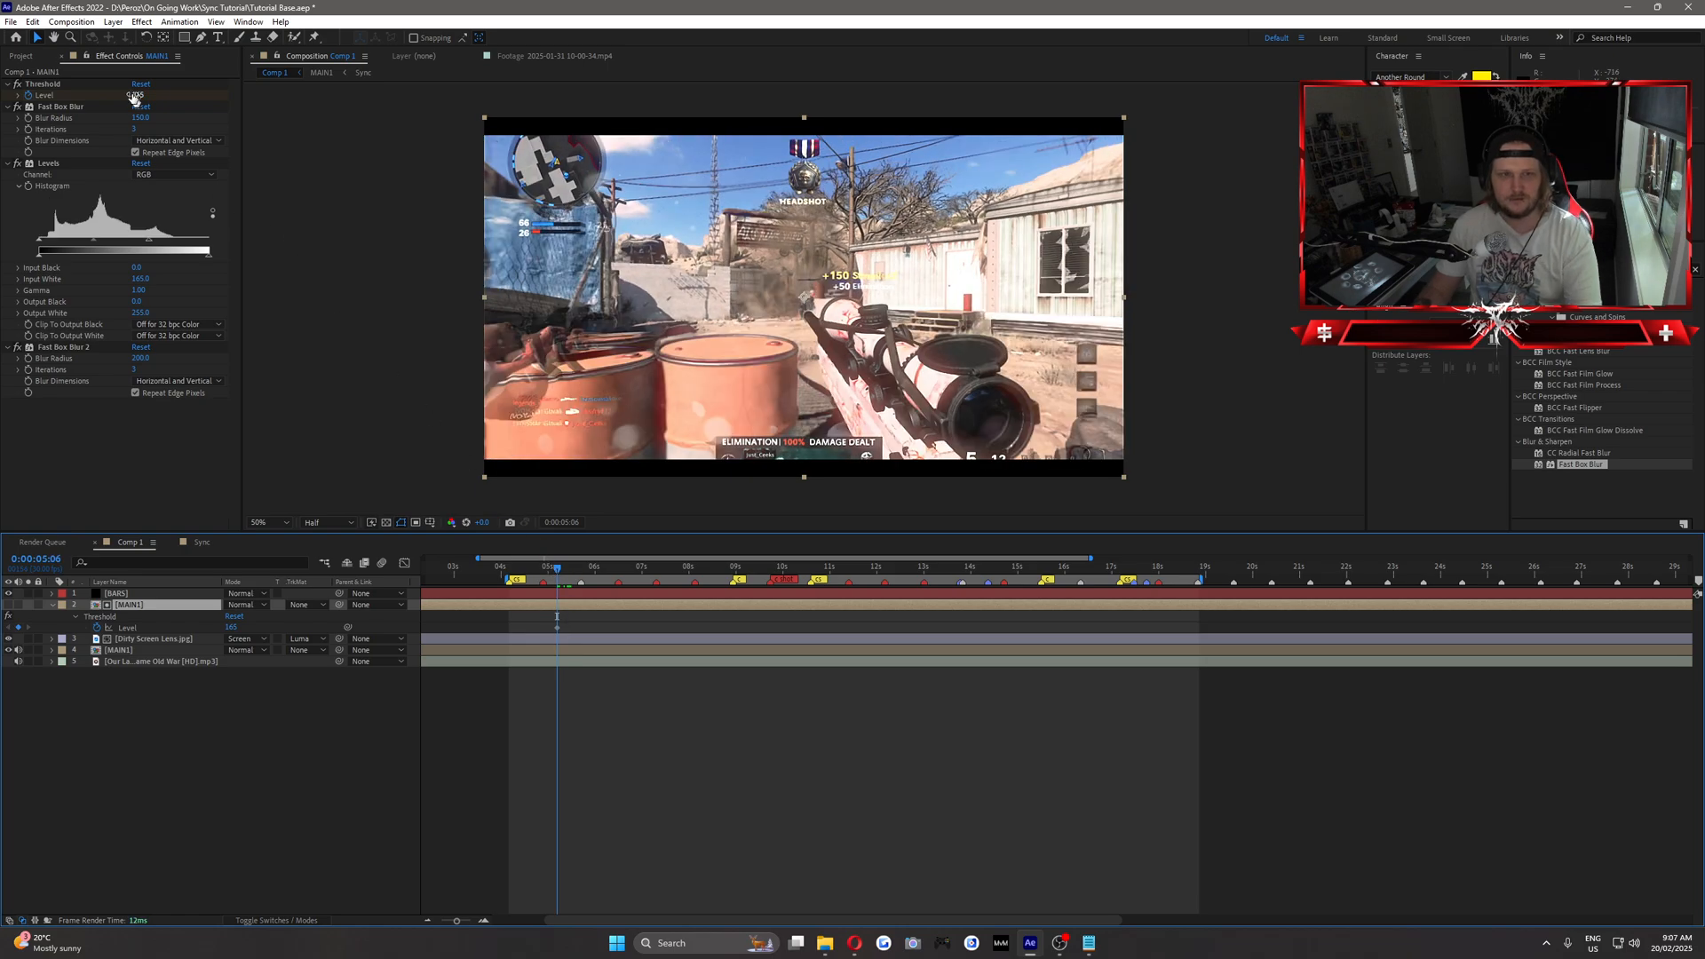
# Set the upper MAIN1 layer's Threshold Level keyframe at 0:00:05:06 to 175 and preview the surrounding frames.
pyautogui.click(138, 95)
pyautogui.write('175')
pyautogui.press('Return')
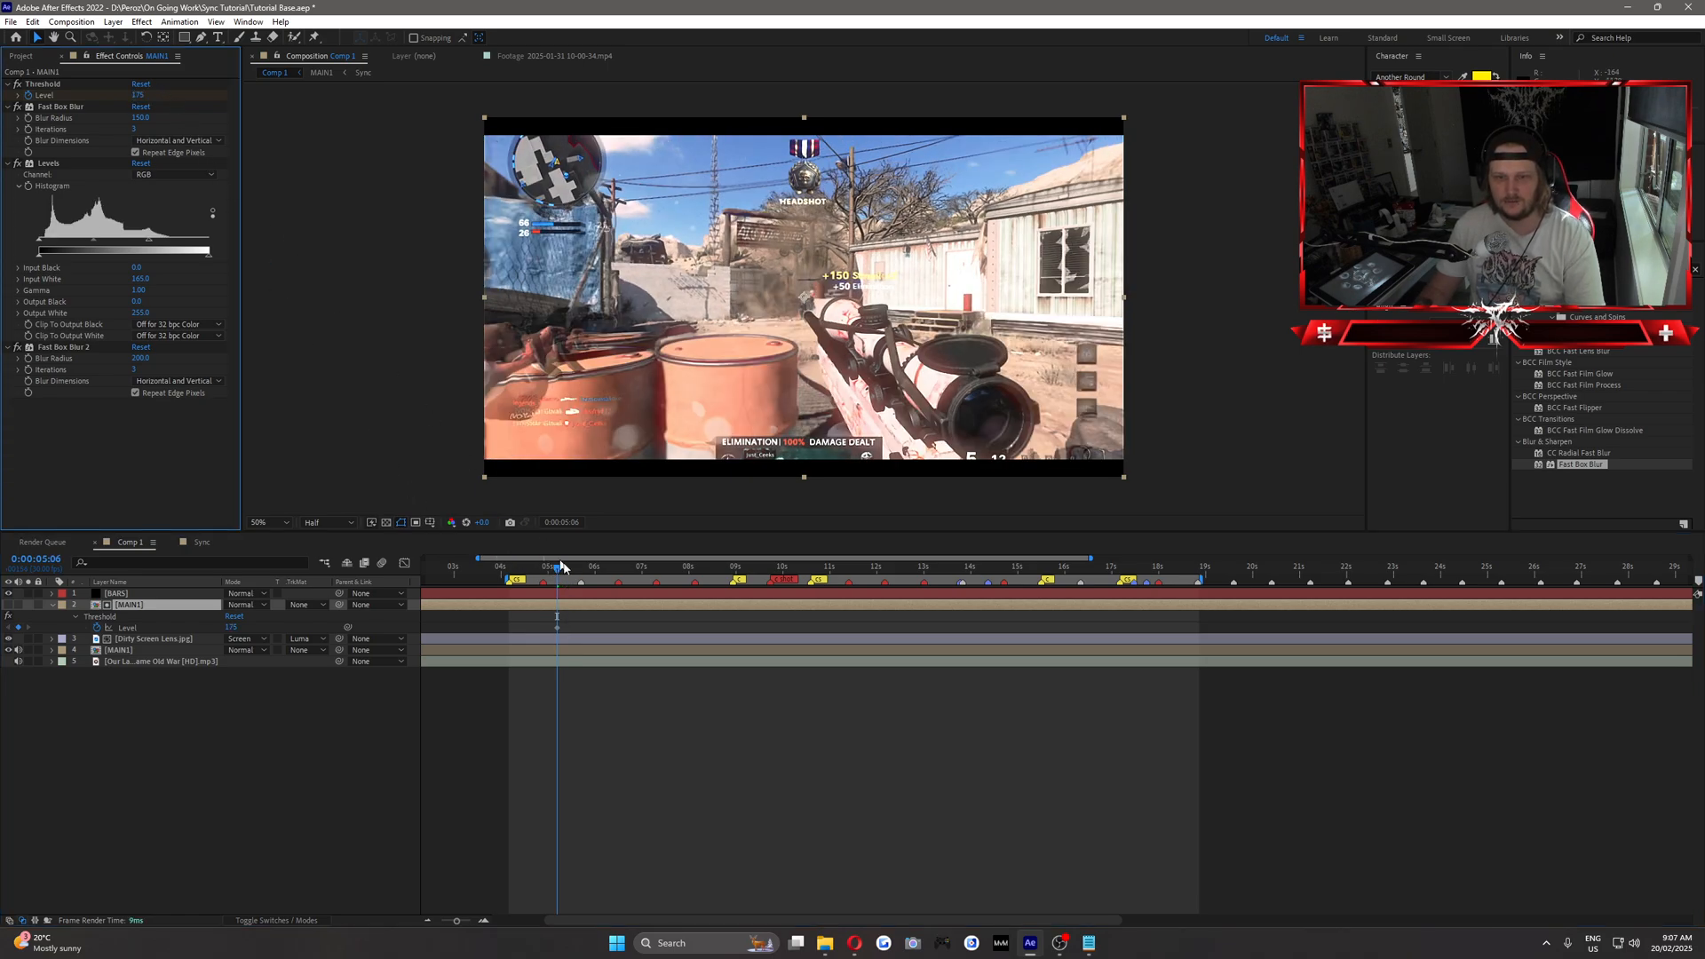
pyautogui.click(557, 569)
pyautogui.press('space')
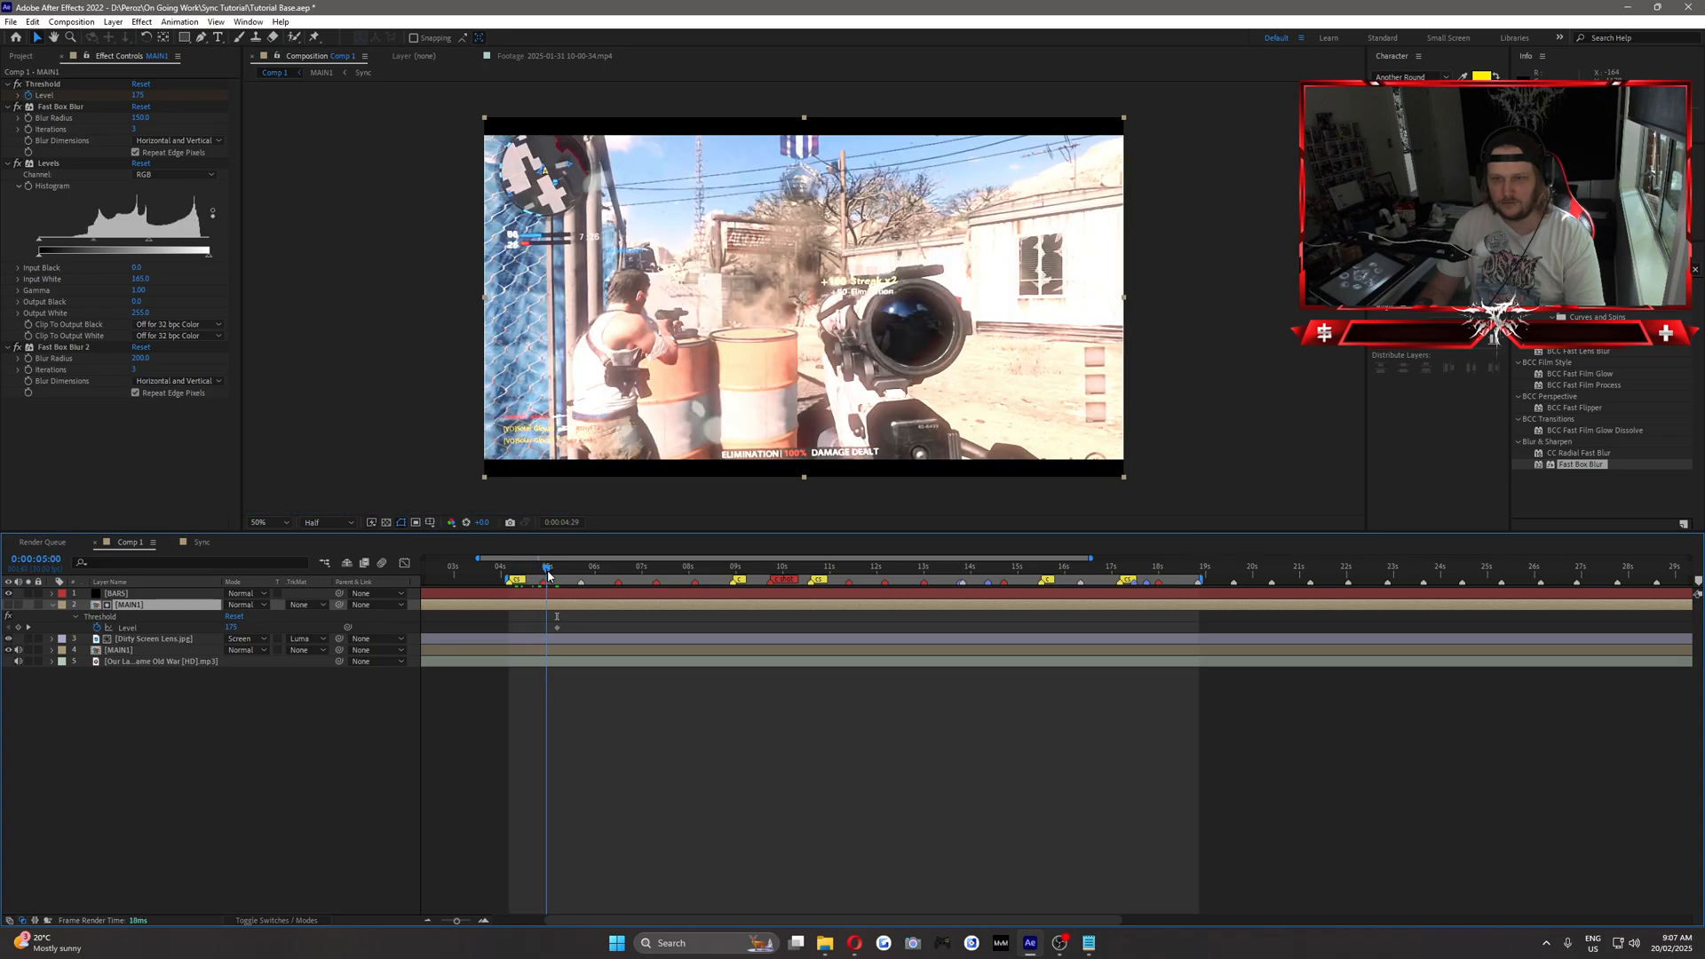
pyautogui.press('space')
# Keyframe the upper MAIN1 layer's Threshold Level at 0:00:06:15 with a value of 165.
pyautogui.moveTo(560, 574); pyautogui.dragTo(618, 593)
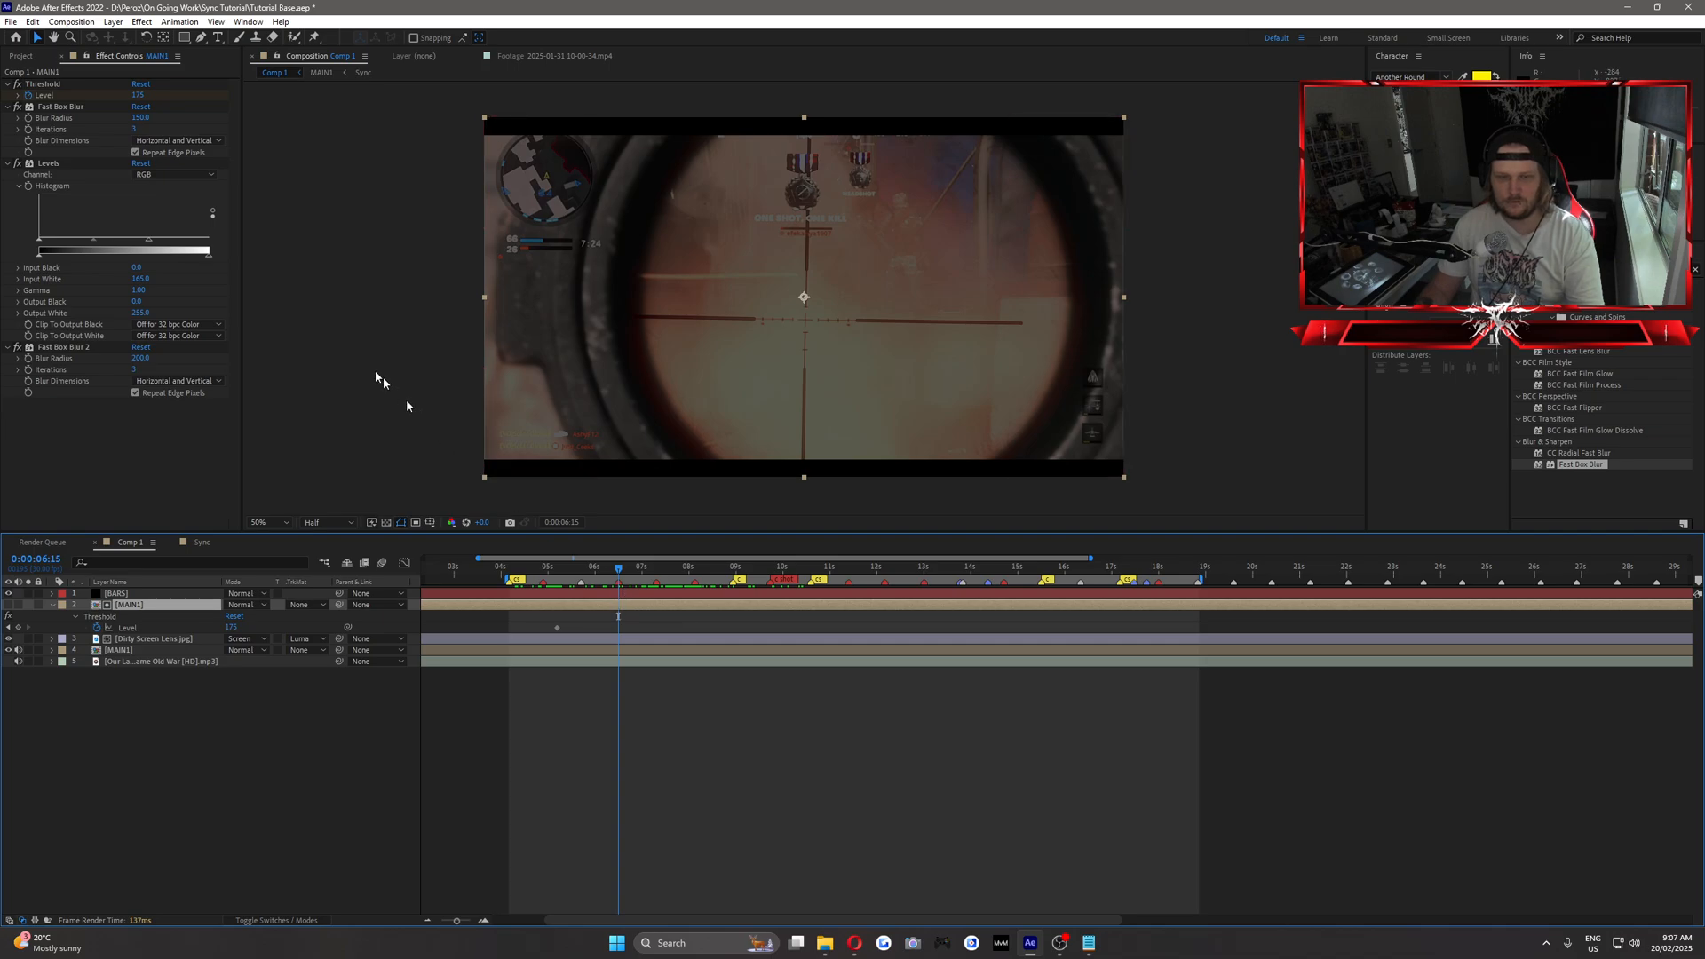
pyautogui.click(139, 95)
pyautogui.write('165')
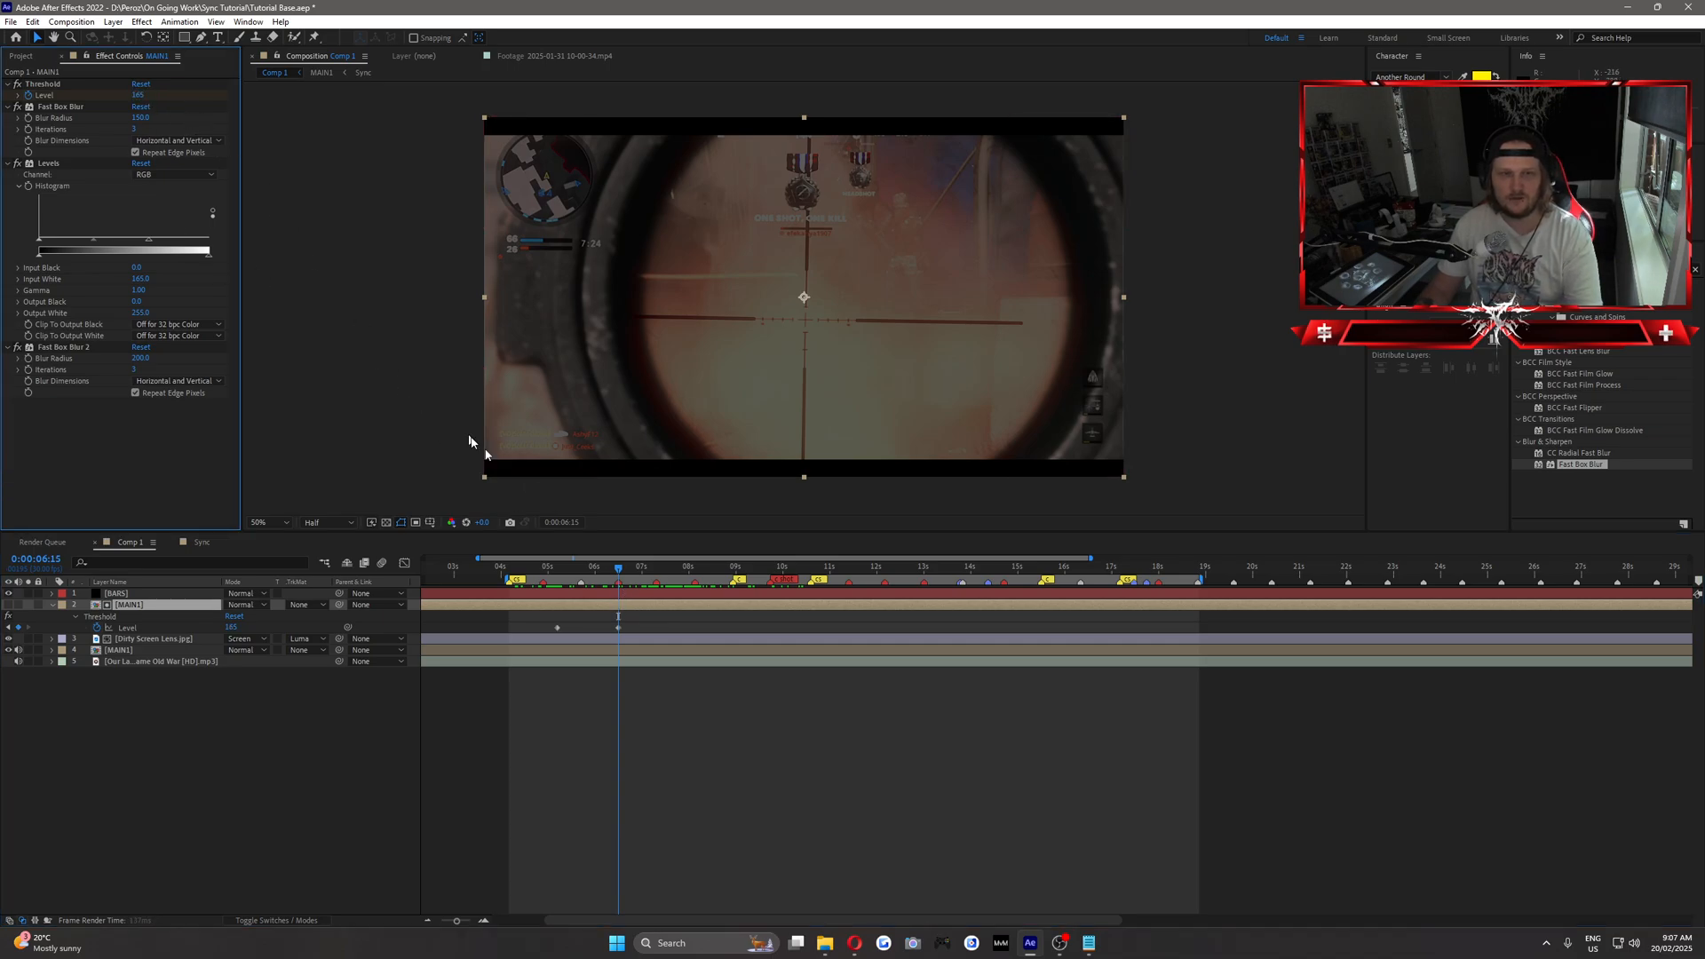
# Add a Threshold Level keyframe at 0:00:08:27 holding the value, set the level to 180 one frame after it, and preview.
pyautogui.moveTo(618, 571); pyautogui.dragTo(731, 573)
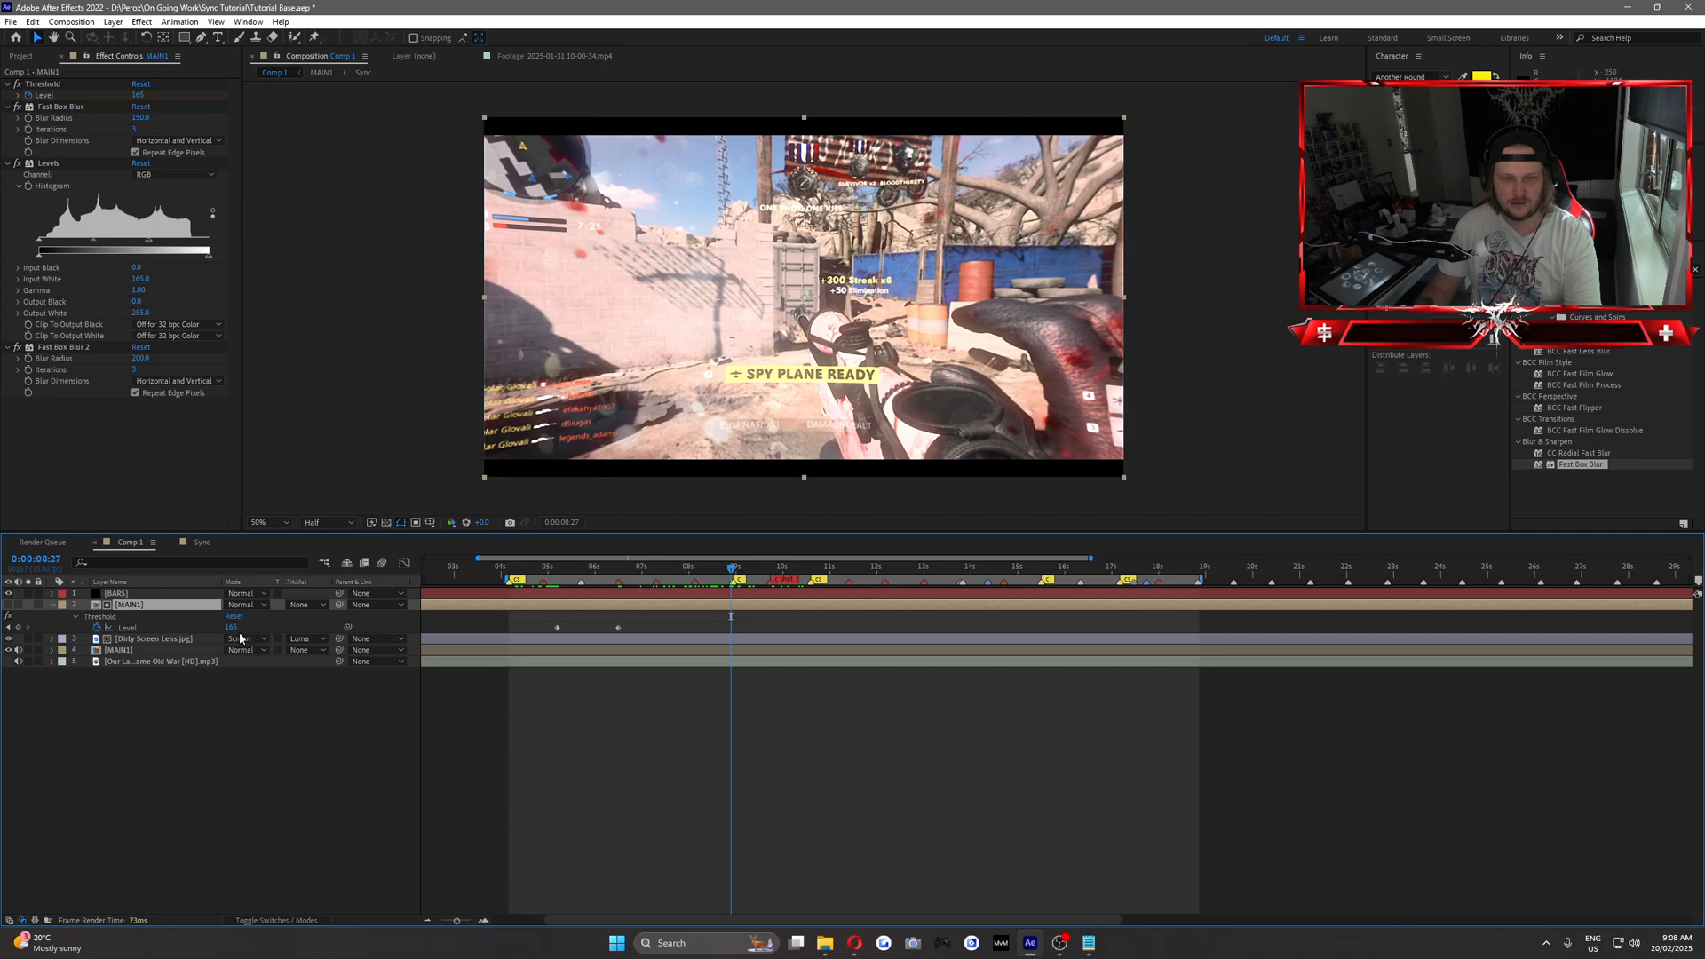
pyautogui.click(17, 628)
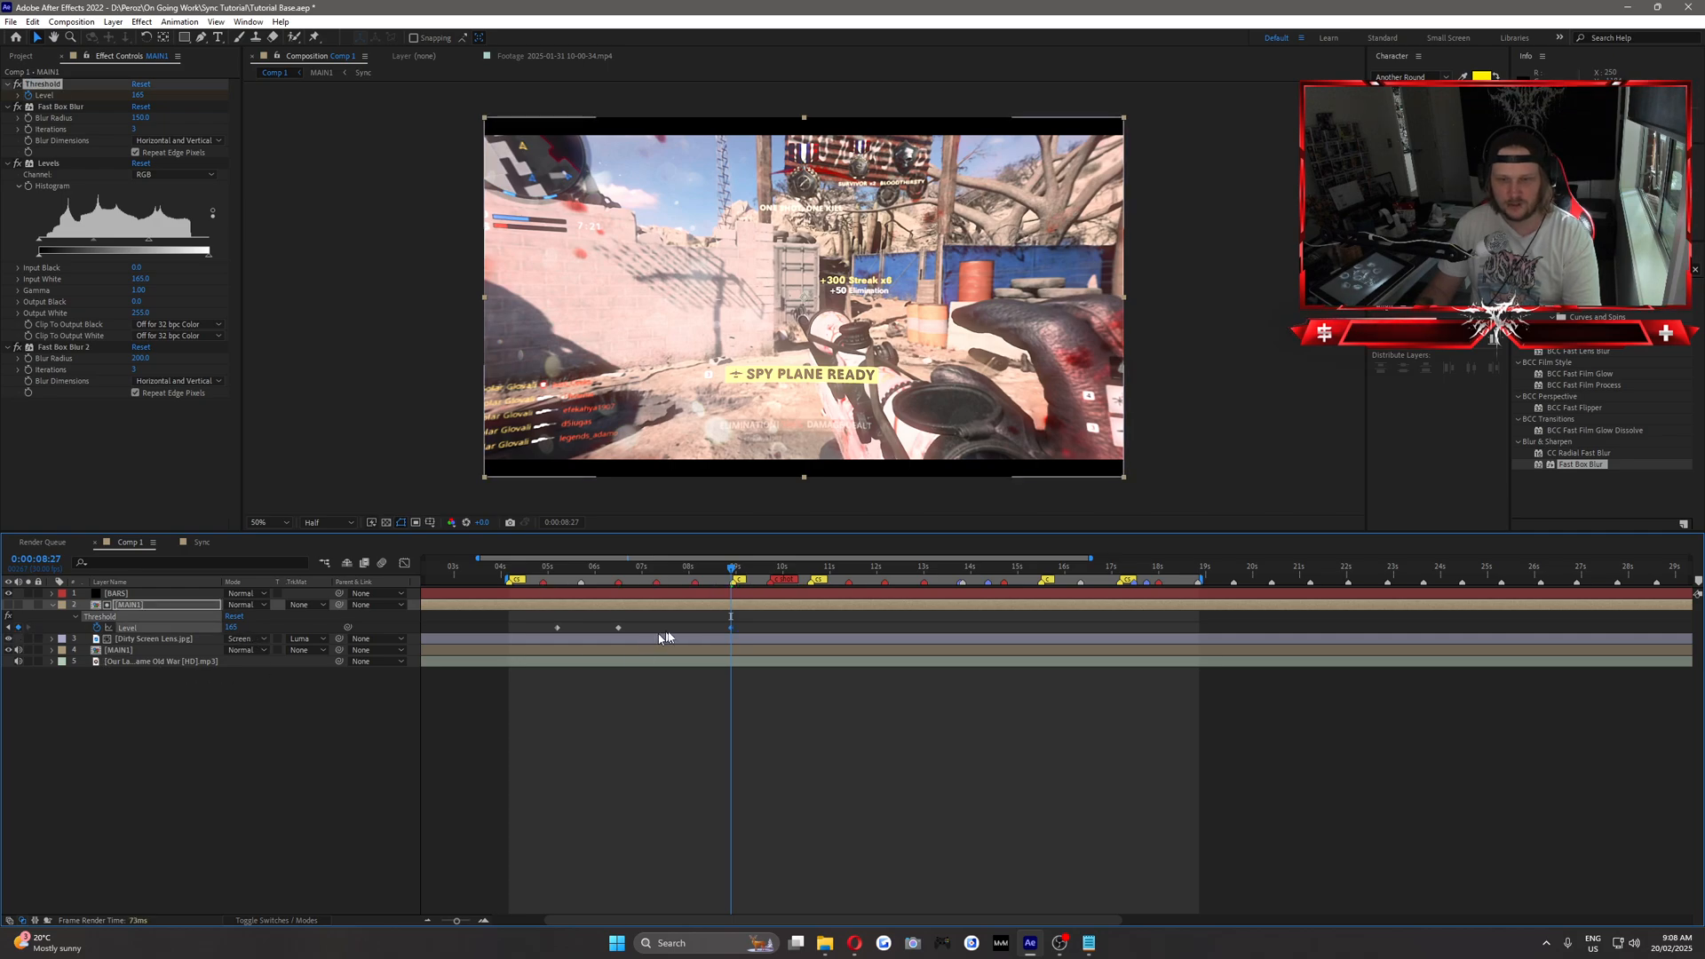
pyautogui.press('pagedown')
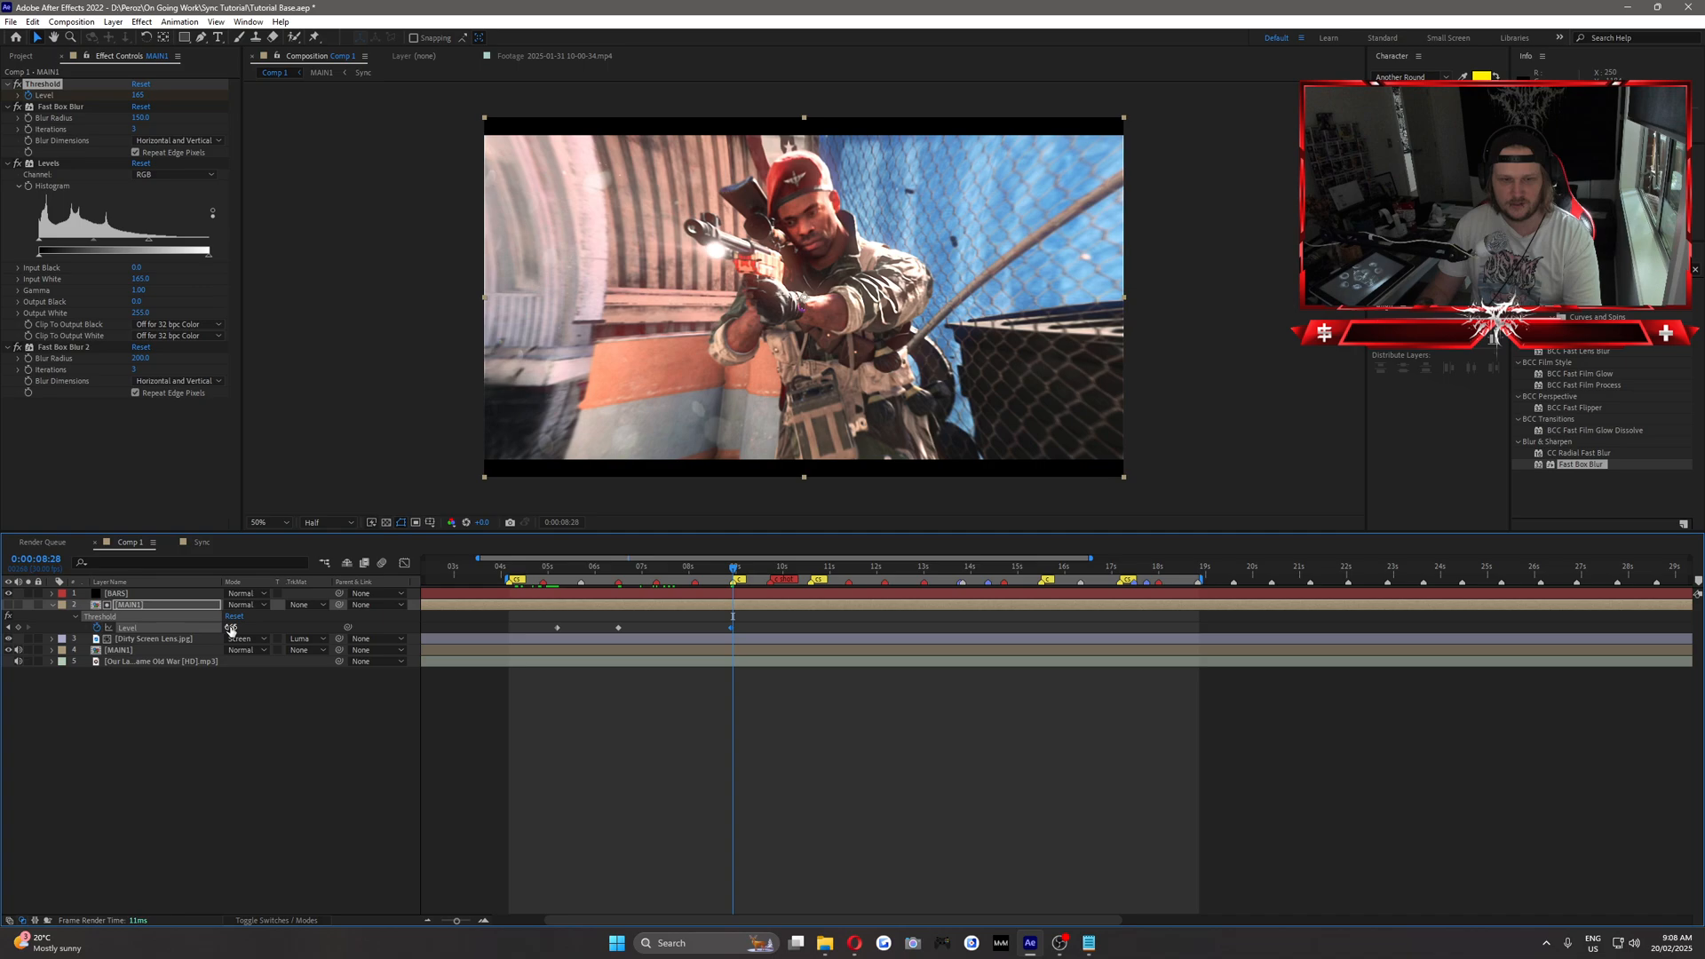
pyautogui.moveTo(231, 627); pyautogui.dragTo(242, 627)
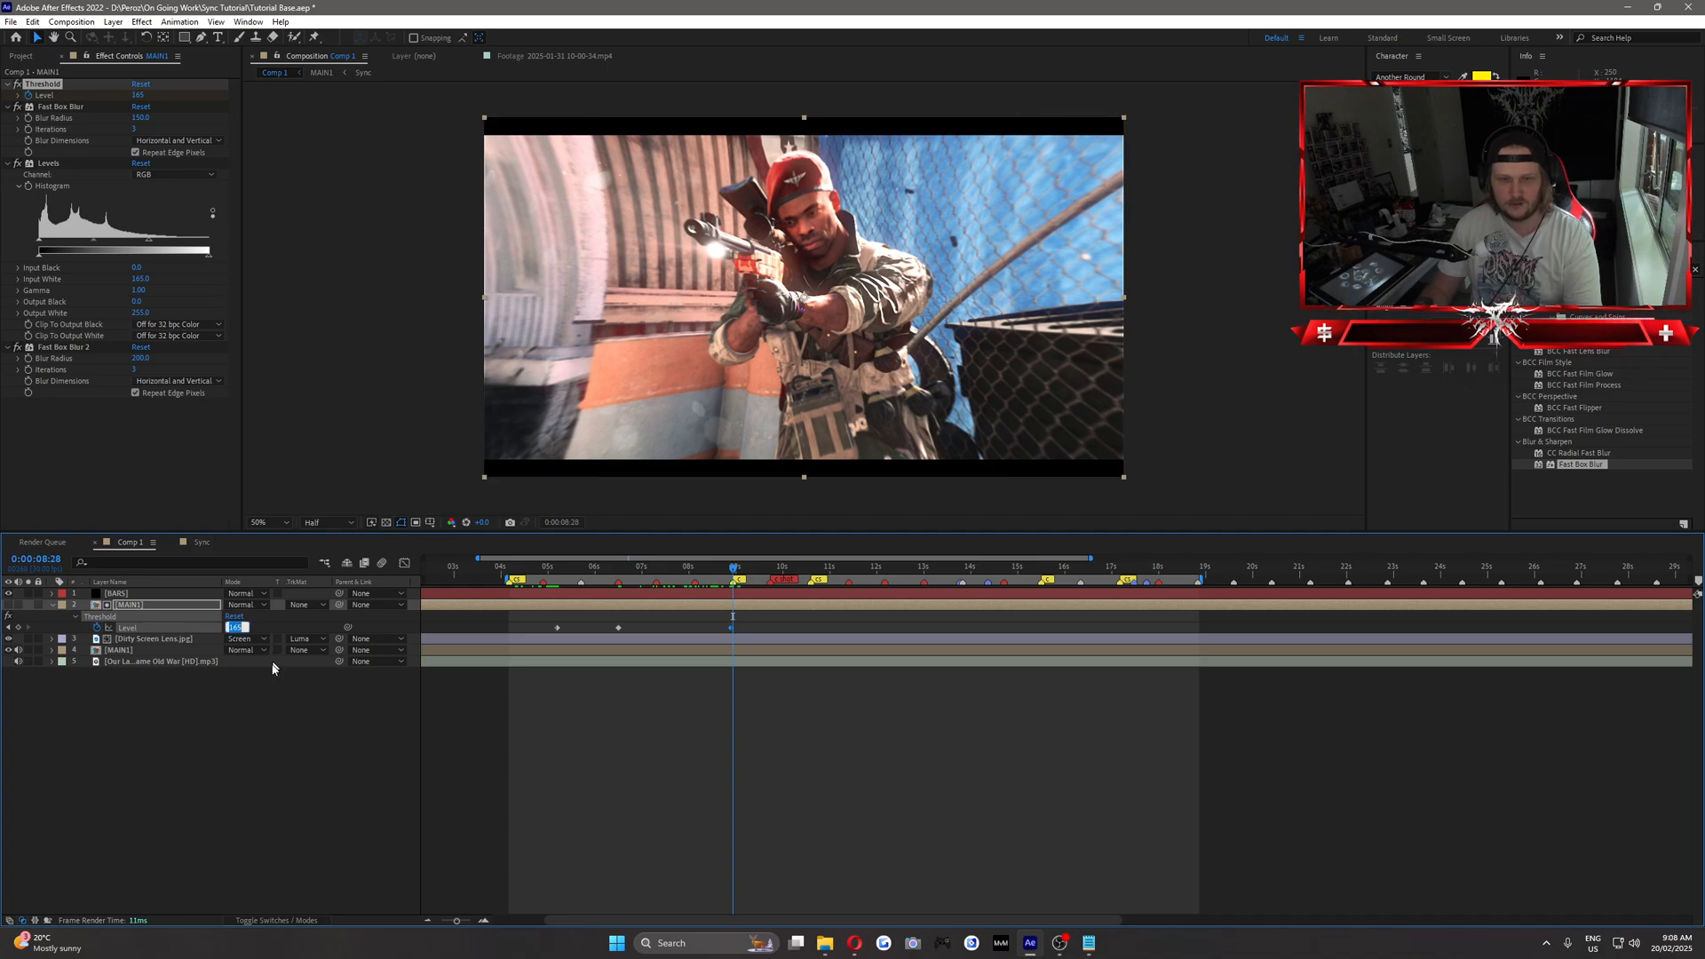
pyautogui.click(281, 706)
pyautogui.press('space')
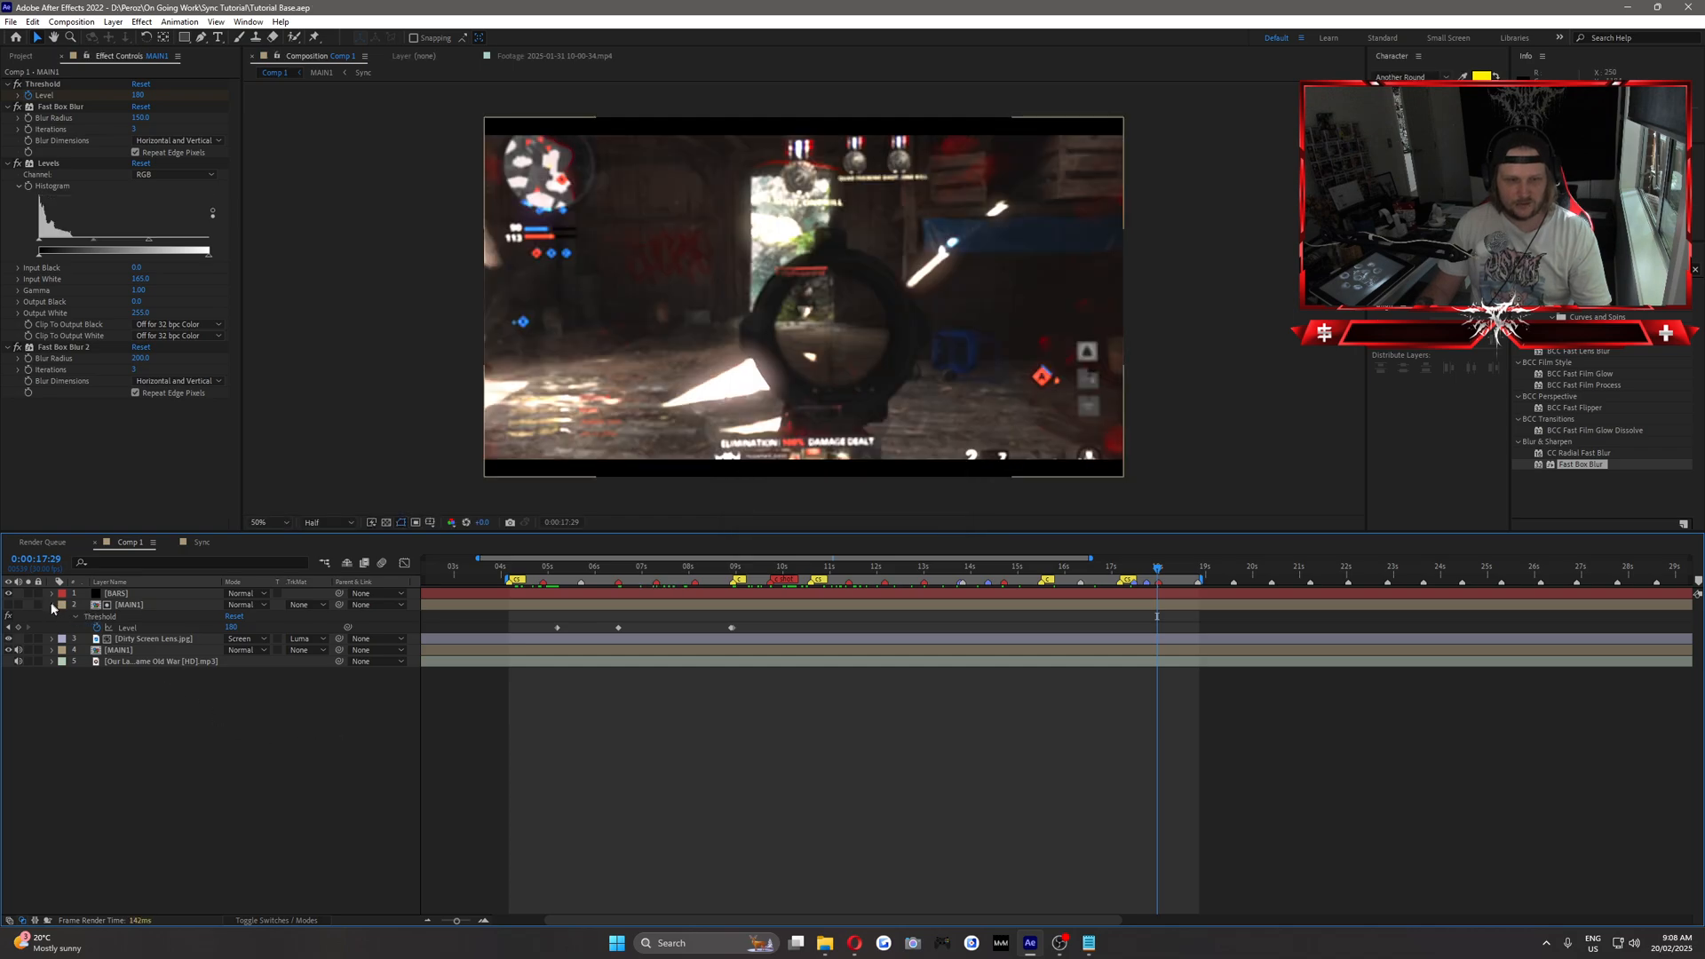
# Collapse the upper MAIN1 layer and add a new adjustment layer directly below the BARS layer.
pyautogui.click(51, 605)
pyautogui.rightClick(171, 708)
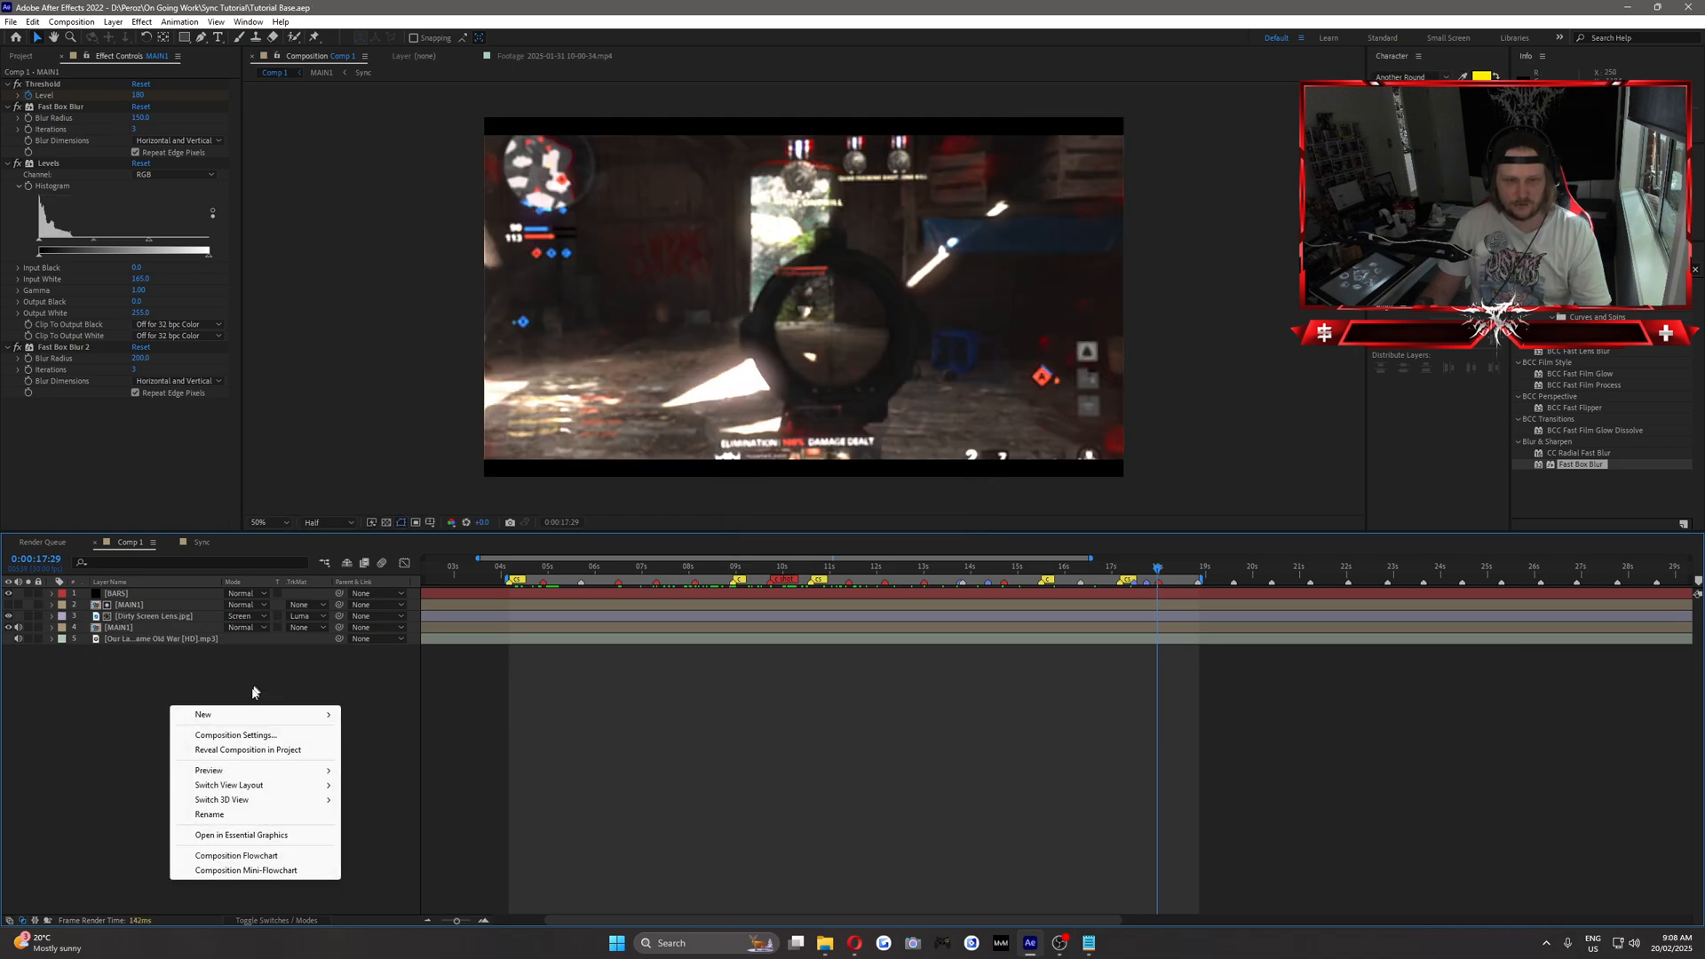
pyautogui.moveTo(278, 720)
pyautogui.click(391, 804)
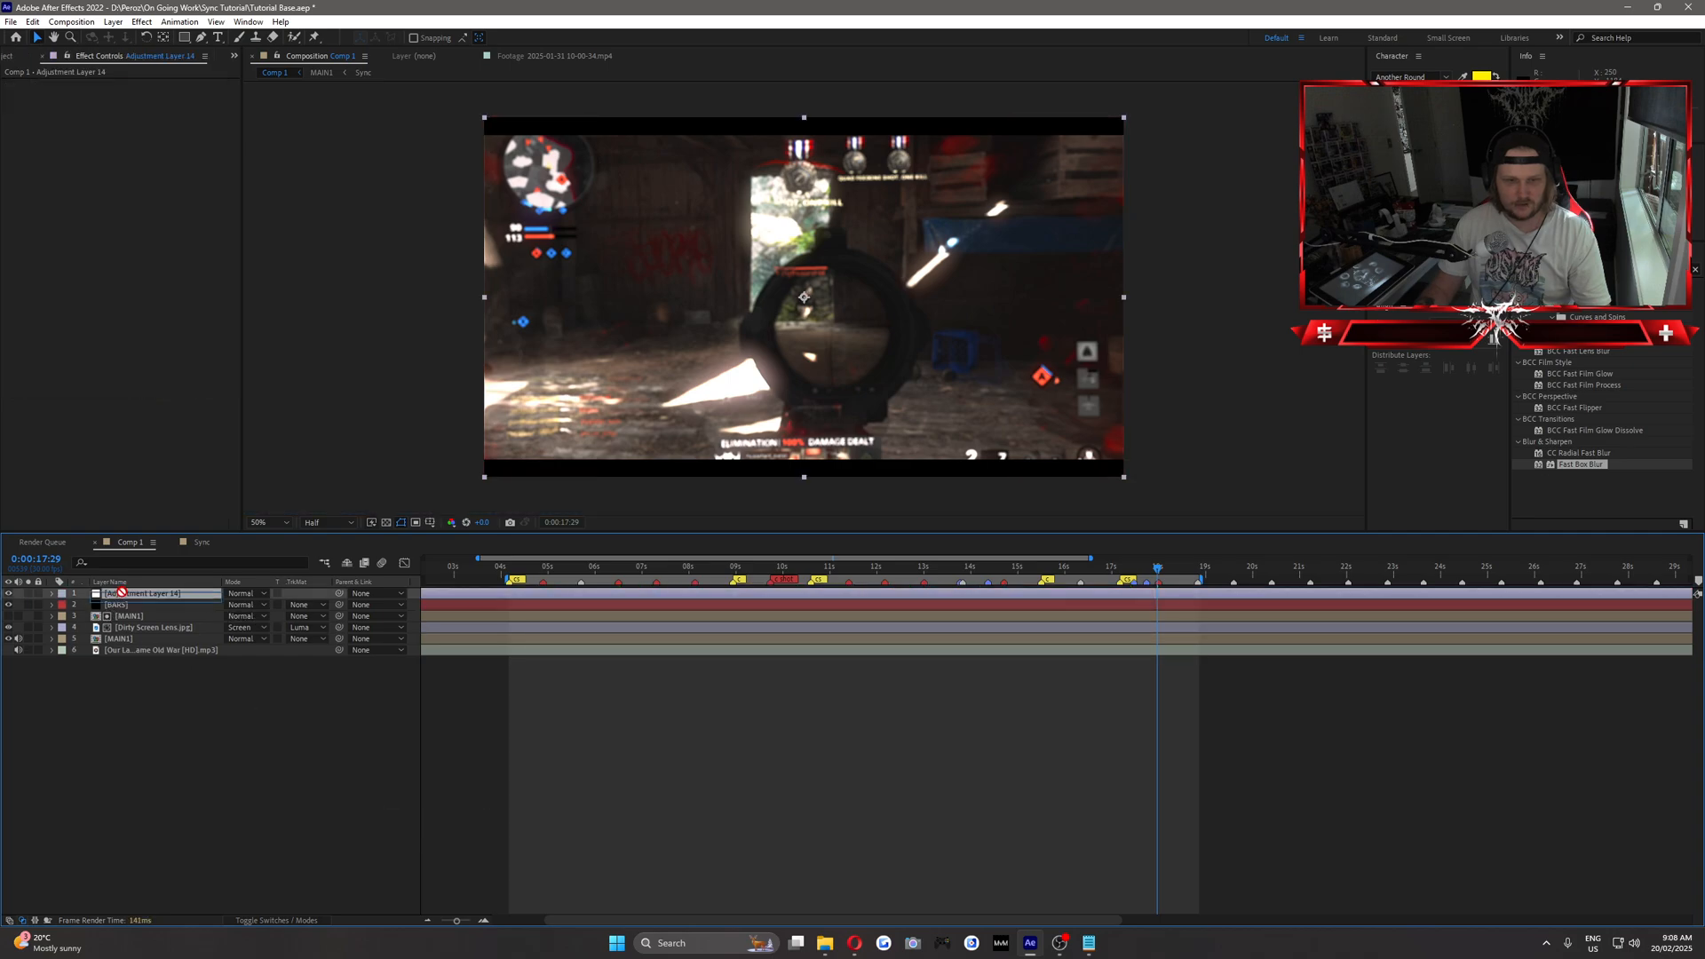
pyautogui.click(117, 605)
pyautogui.rightClick(119, 610)
pyautogui.click(116, 610)
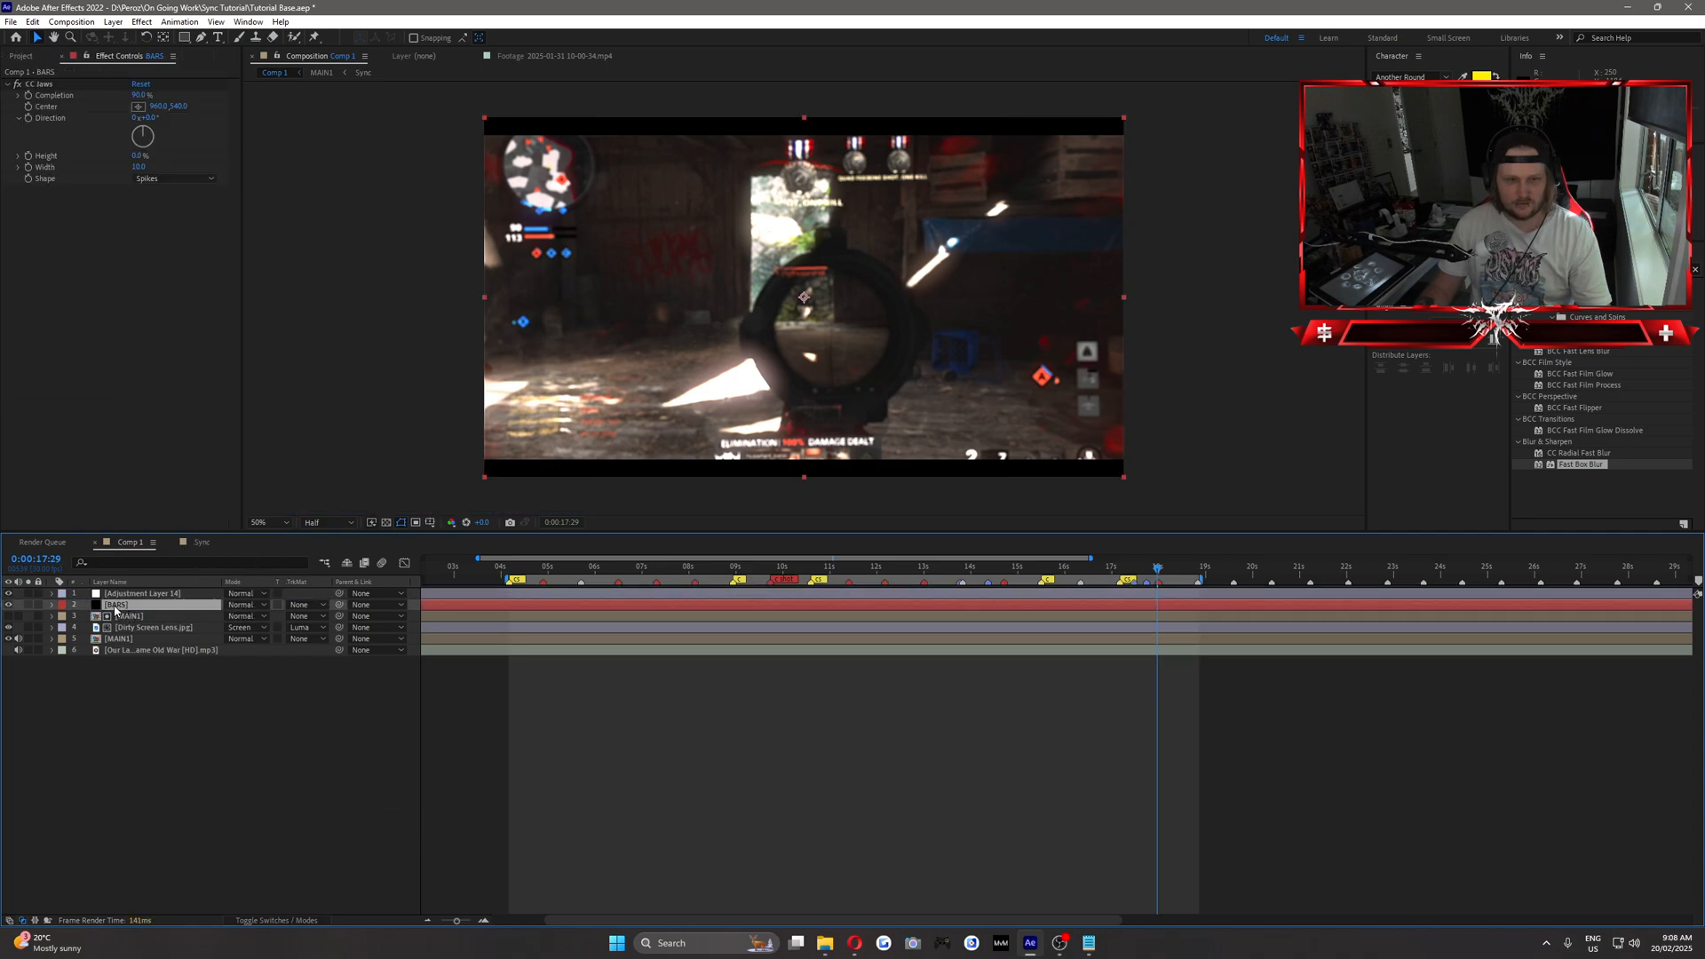
pyautogui.moveTo(133, 593); pyautogui.dragTo(133, 614)
# Rename the new adjustment layer to RSMB and apply the RSMB effect to it.
pyautogui.rightClick(127, 606)
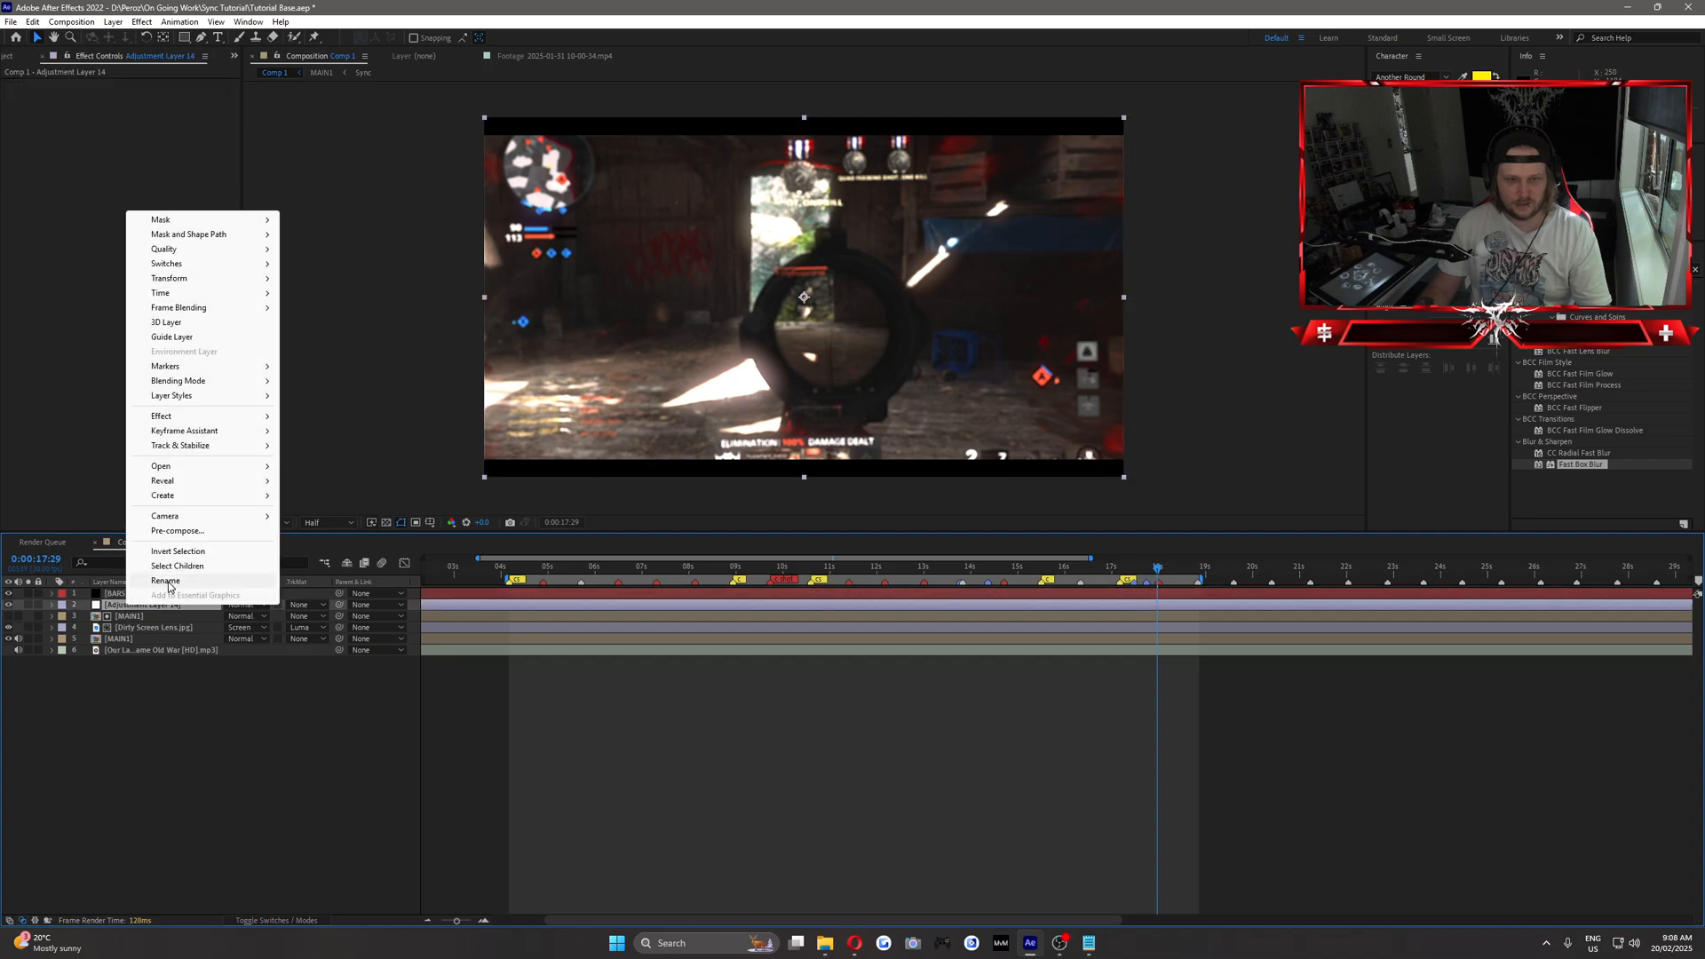
pyautogui.click(168, 582)
pyautogui.write('RSMB')
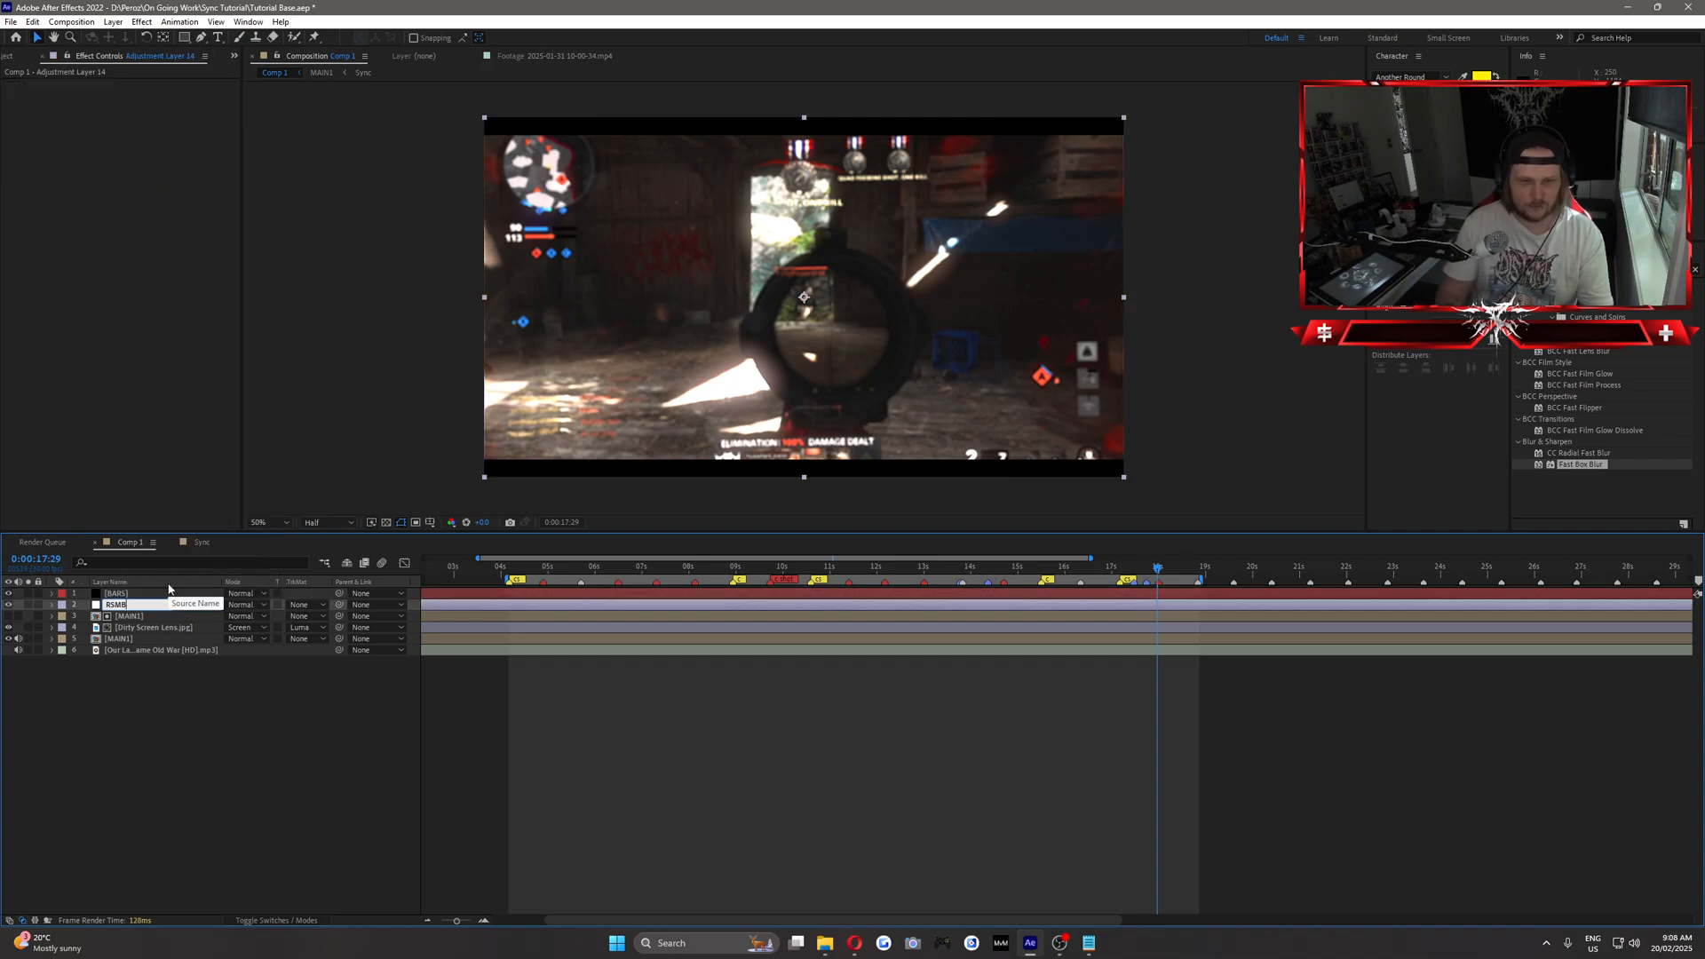
pyautogui.press('Return')
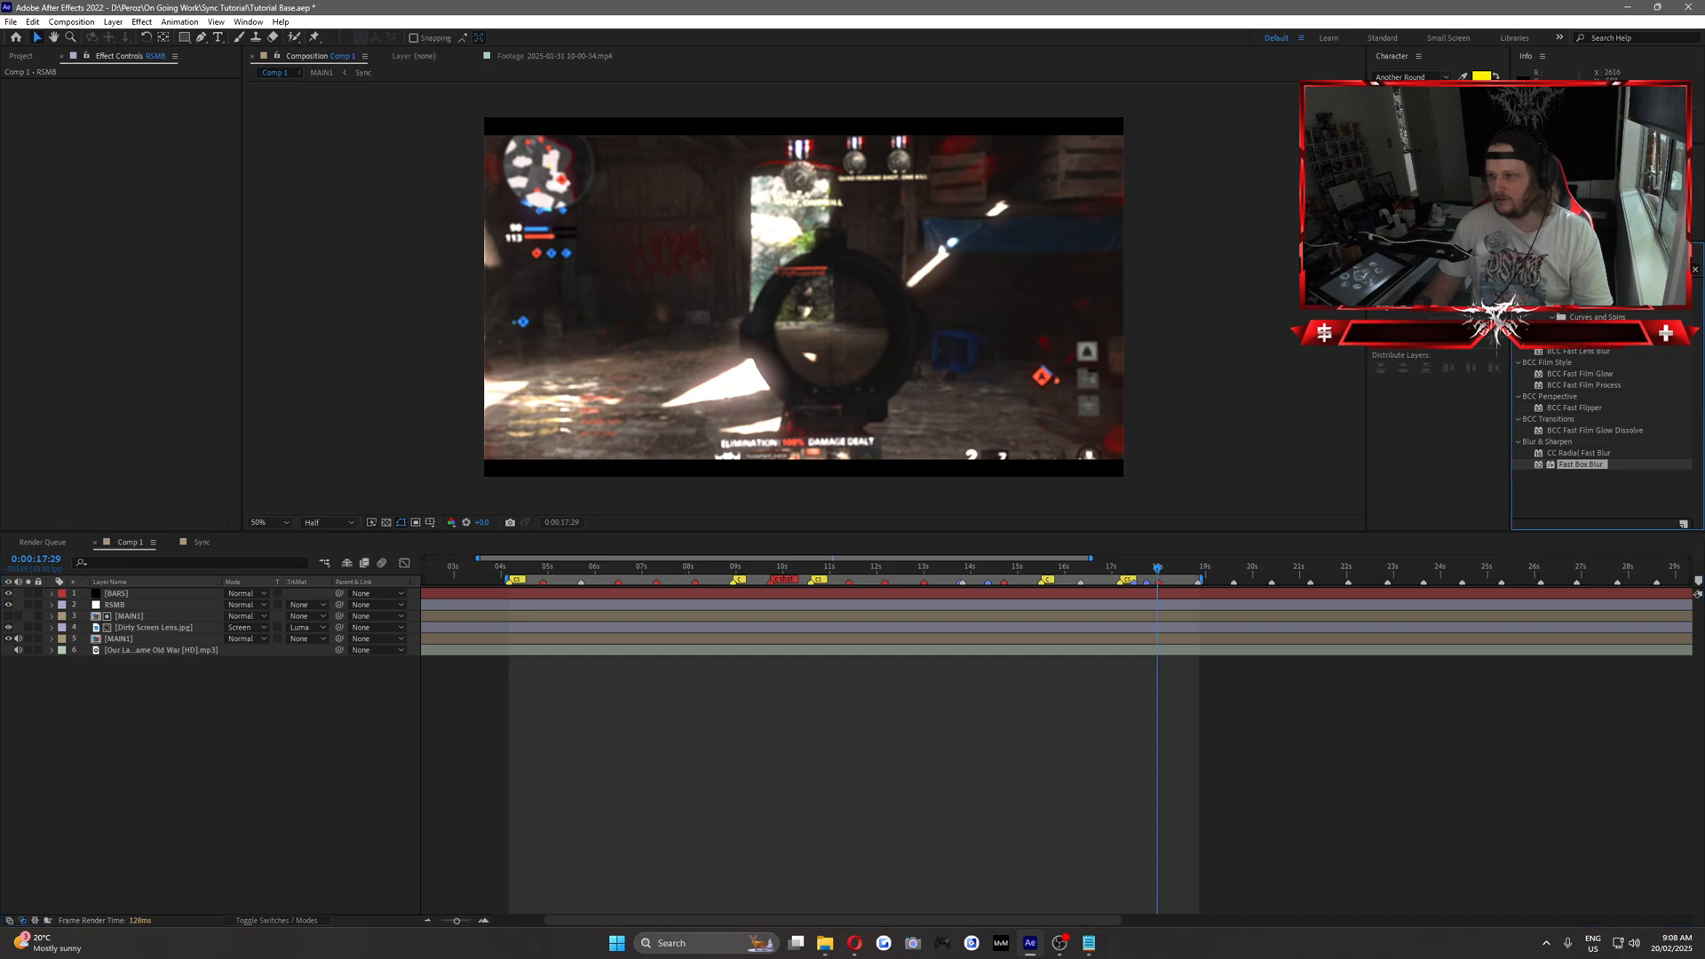
pyautogui.write('rsmb')
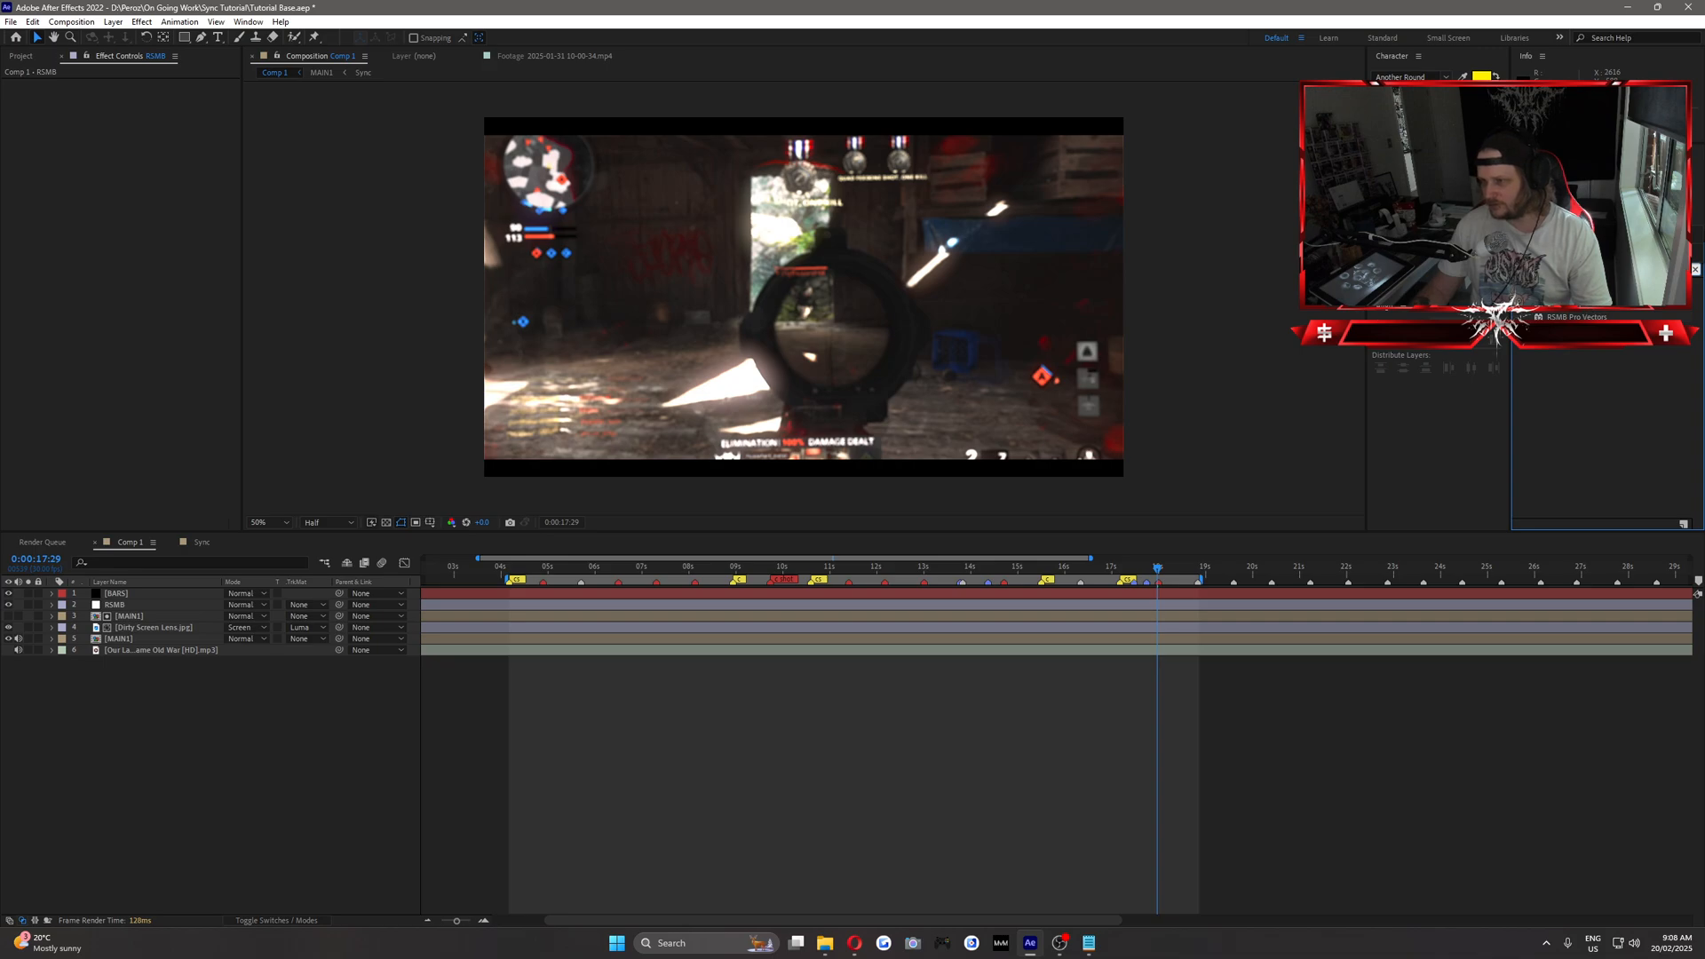
pyautogui.moveTo(1557, 305); pyautogui.dragTo(117, 605)
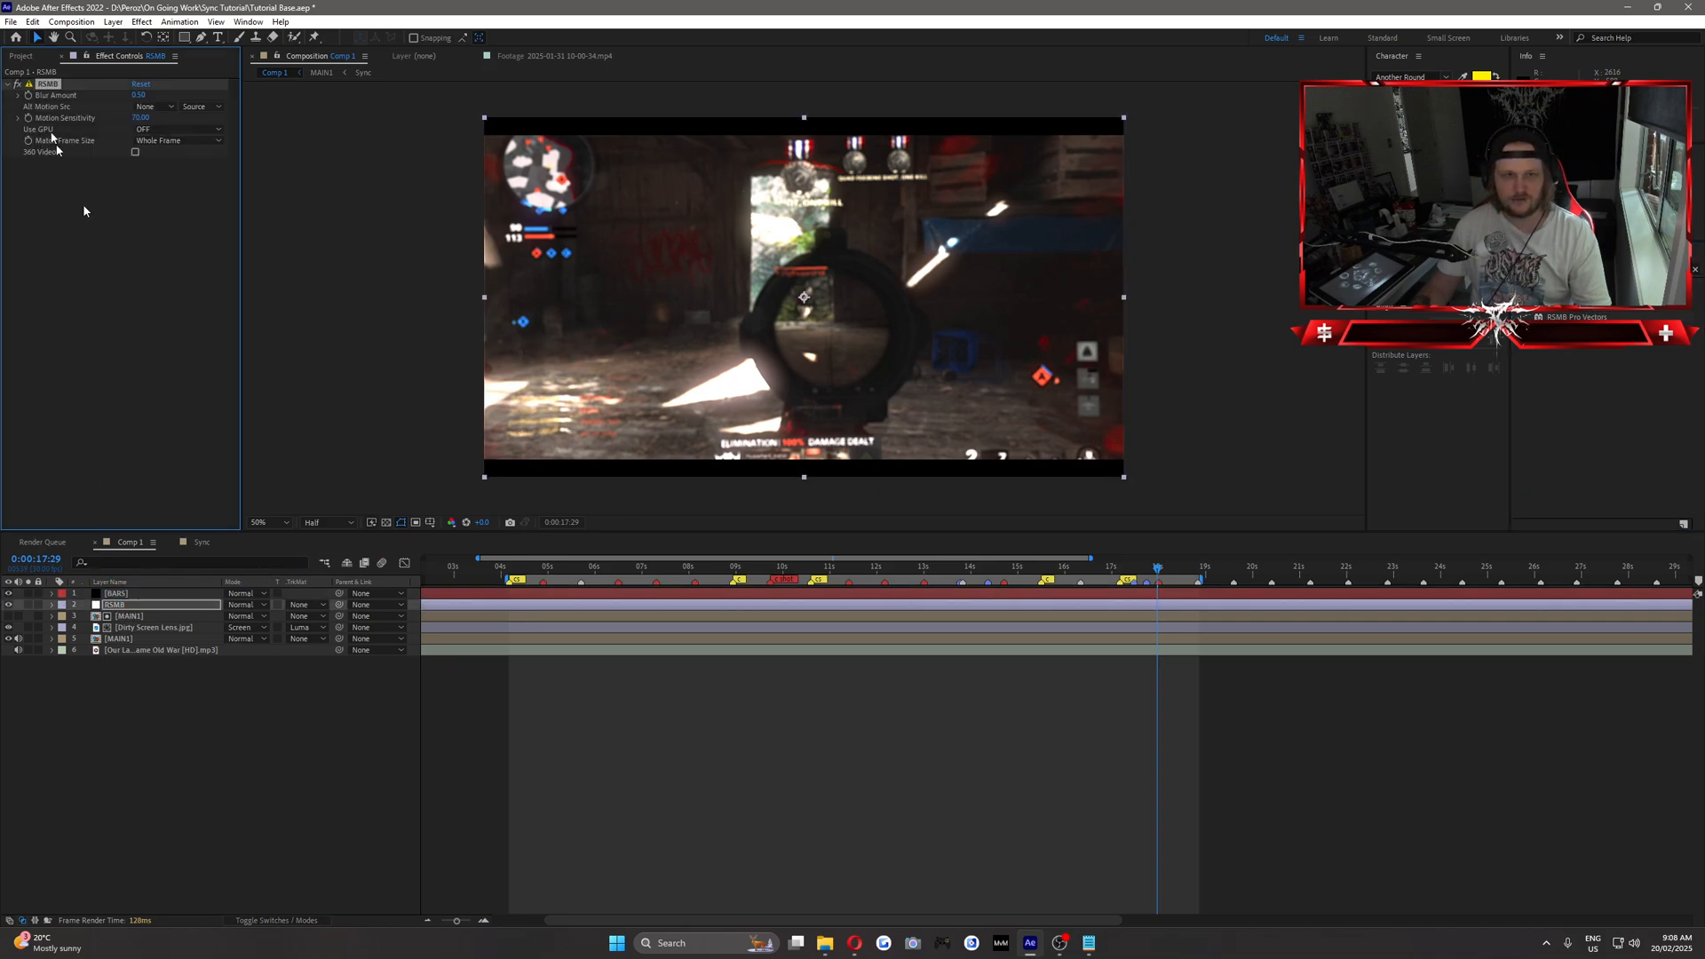
# Set the RSMB effect's Blur Amount to 0.1, after trying 0.2, and its Motion Sensitivity to 50.
pyautogui.click(138, 95)
pyautogui.write('0')
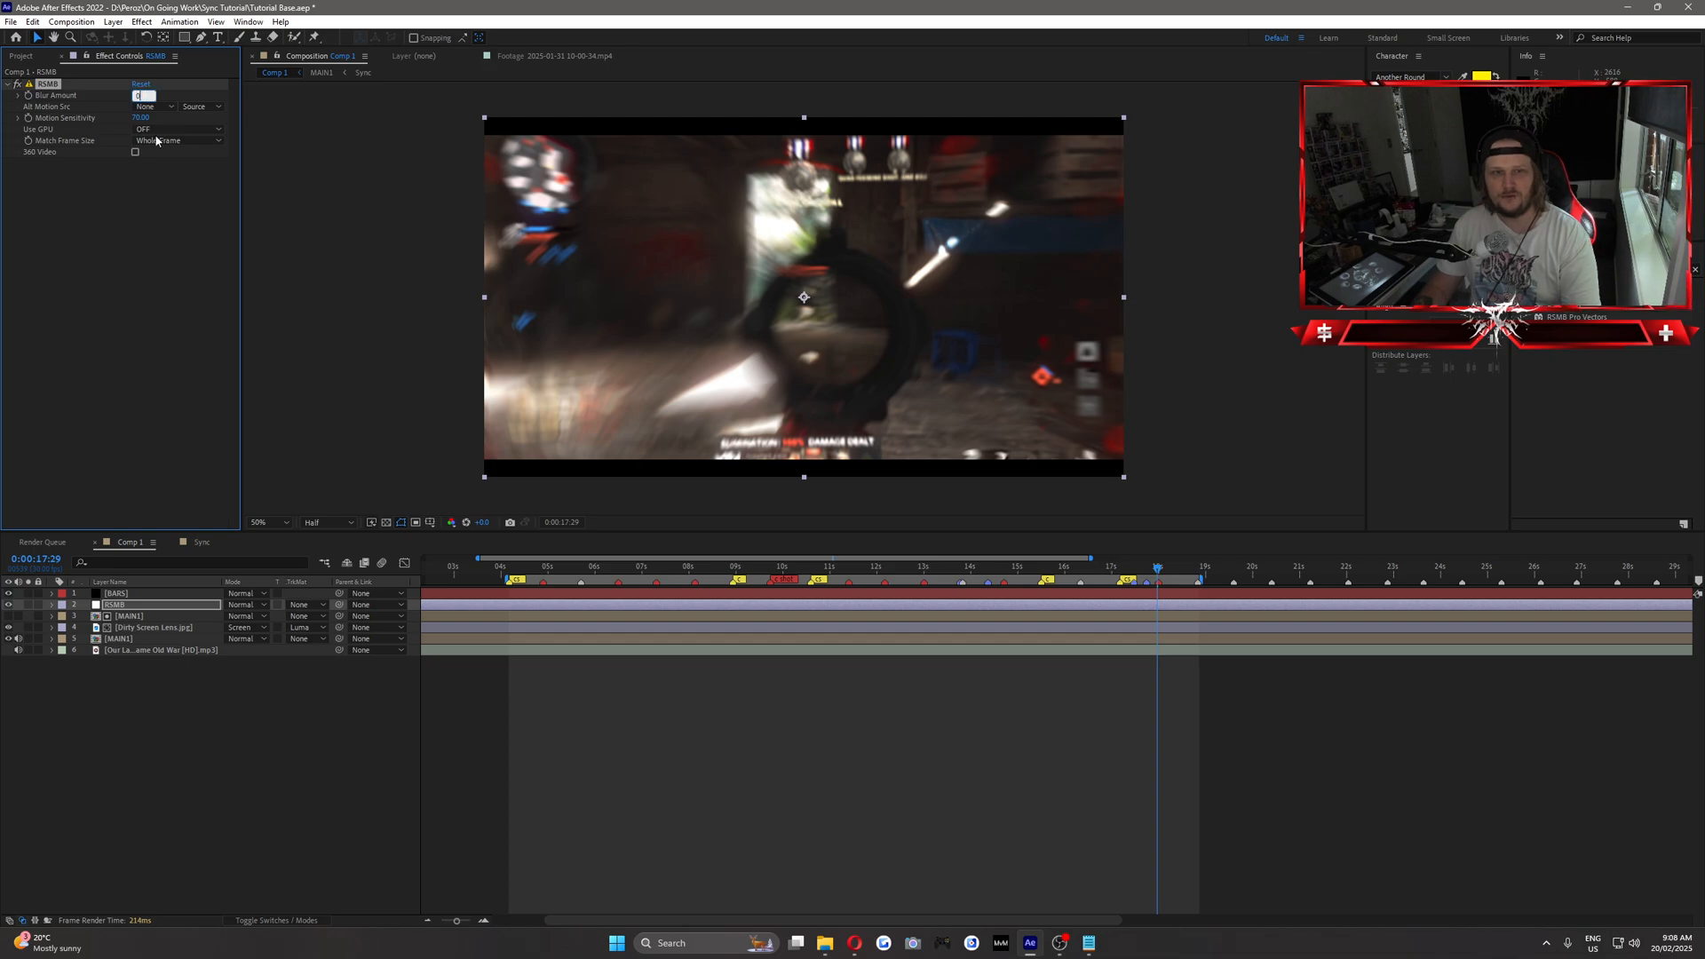
pyautogui.write('.2')
pyautogui.click(155, 198)
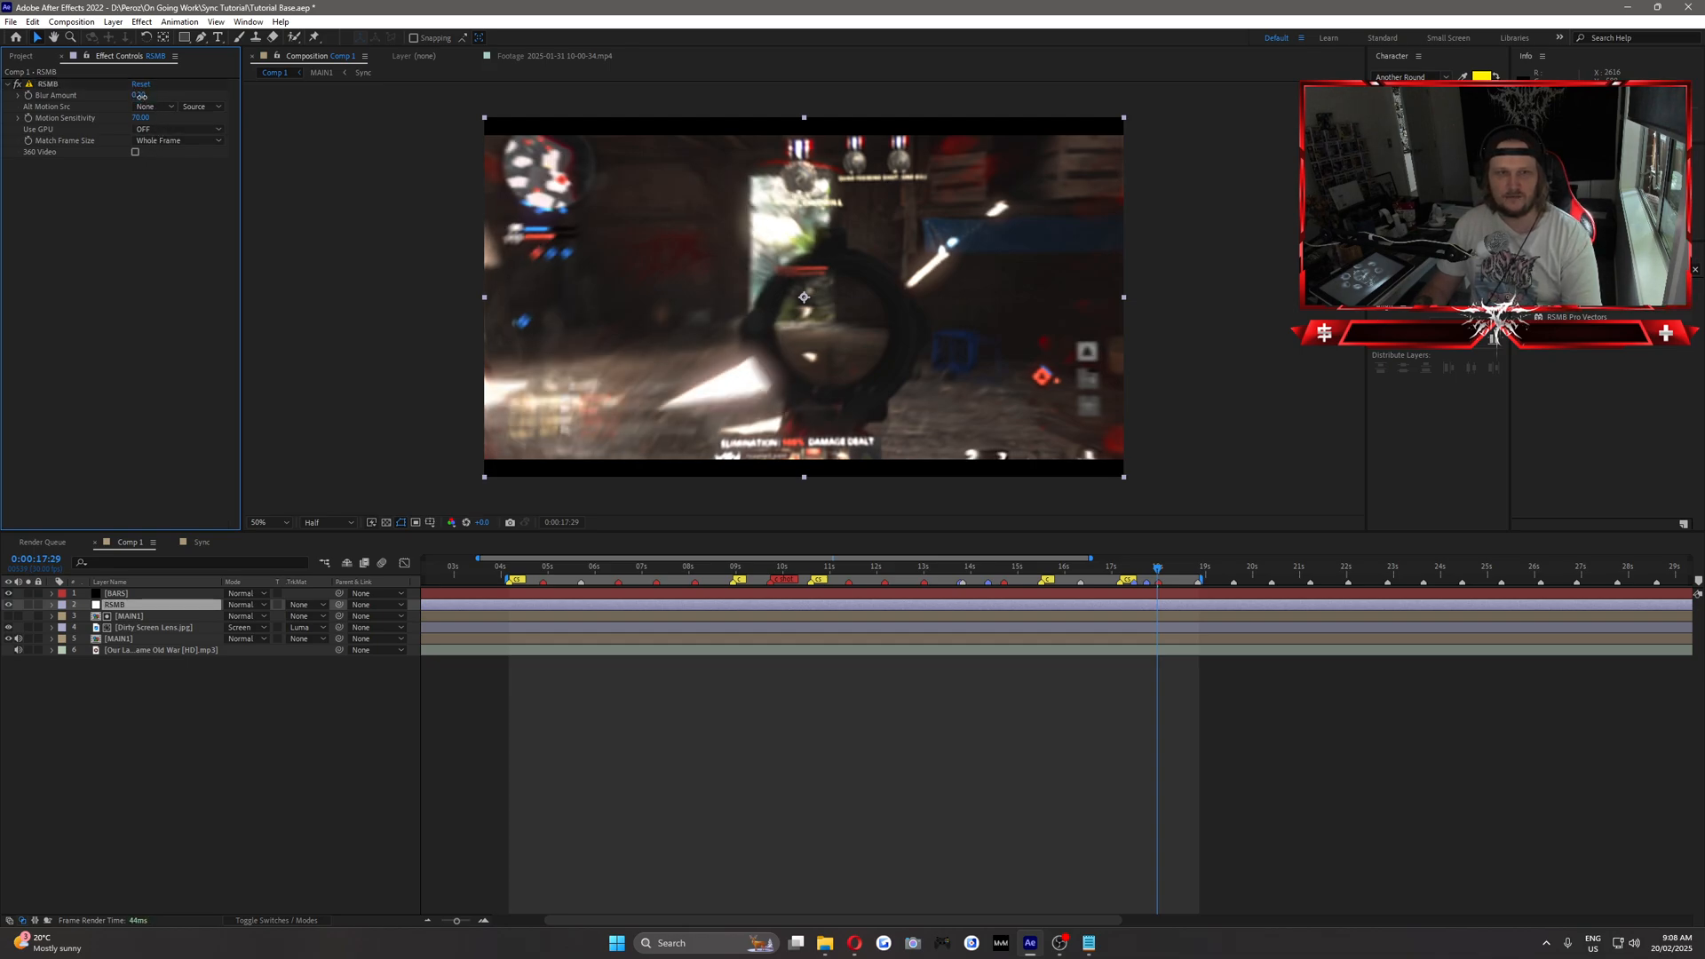
pyautogui.click(141, 95)
pyautogui.write('0.1')
pyautogui.click(137, 221)
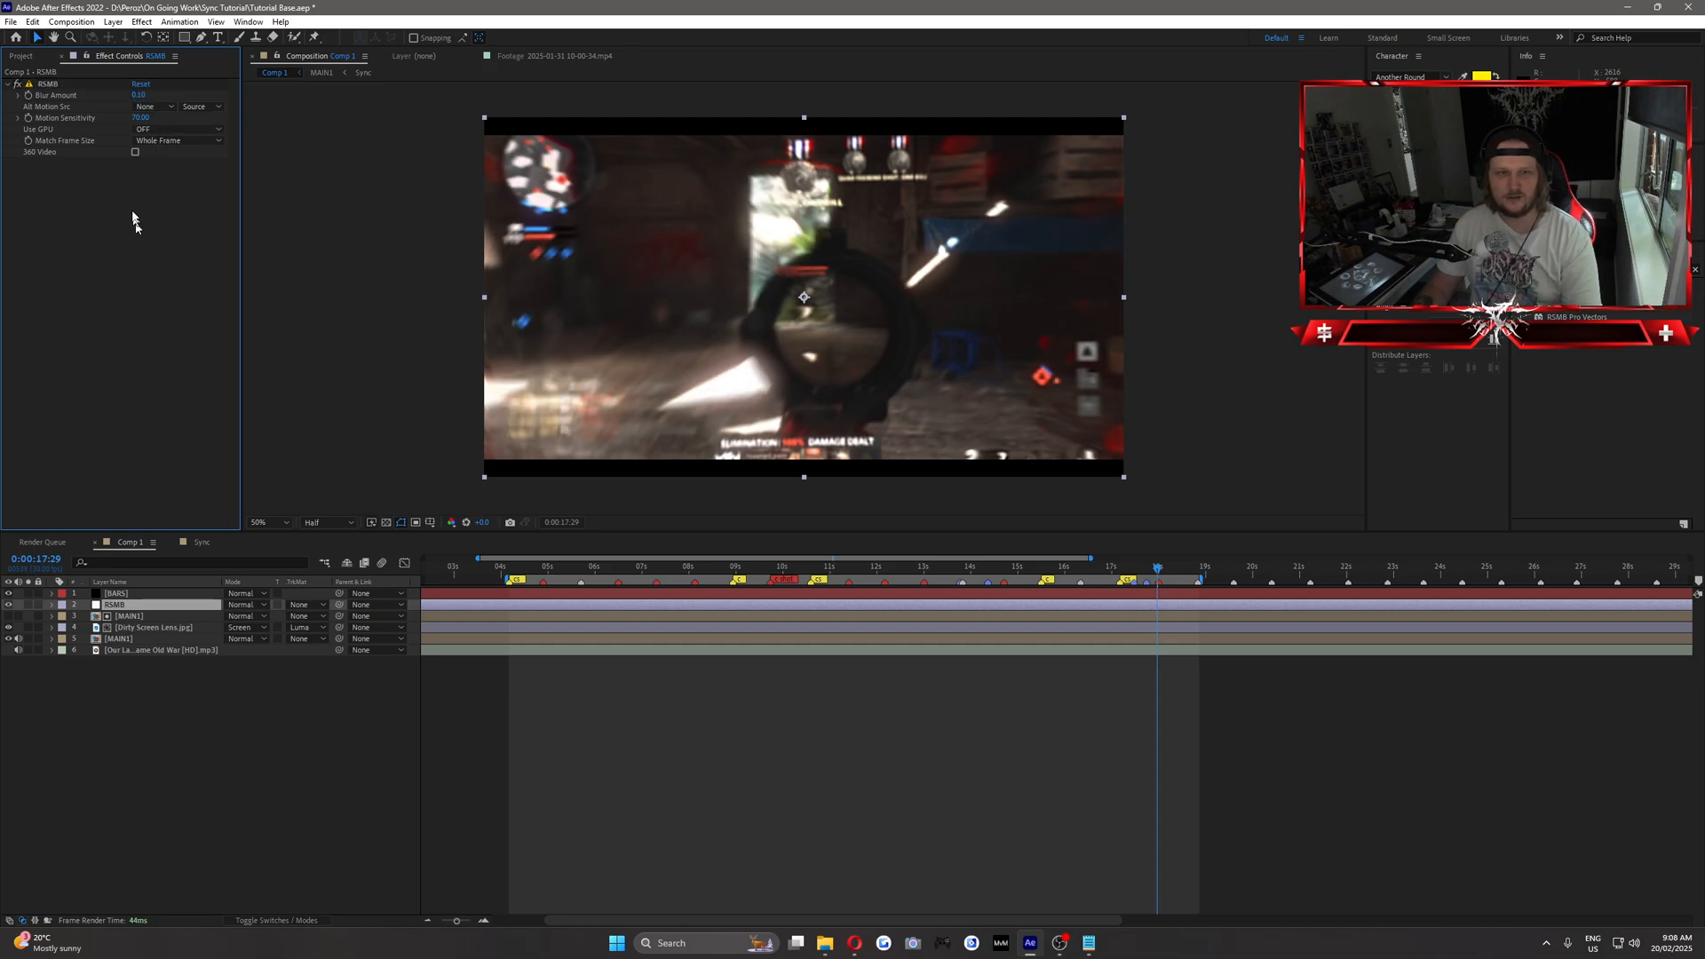
pyautogui.click(140, 118)
pyautogui.write('5')
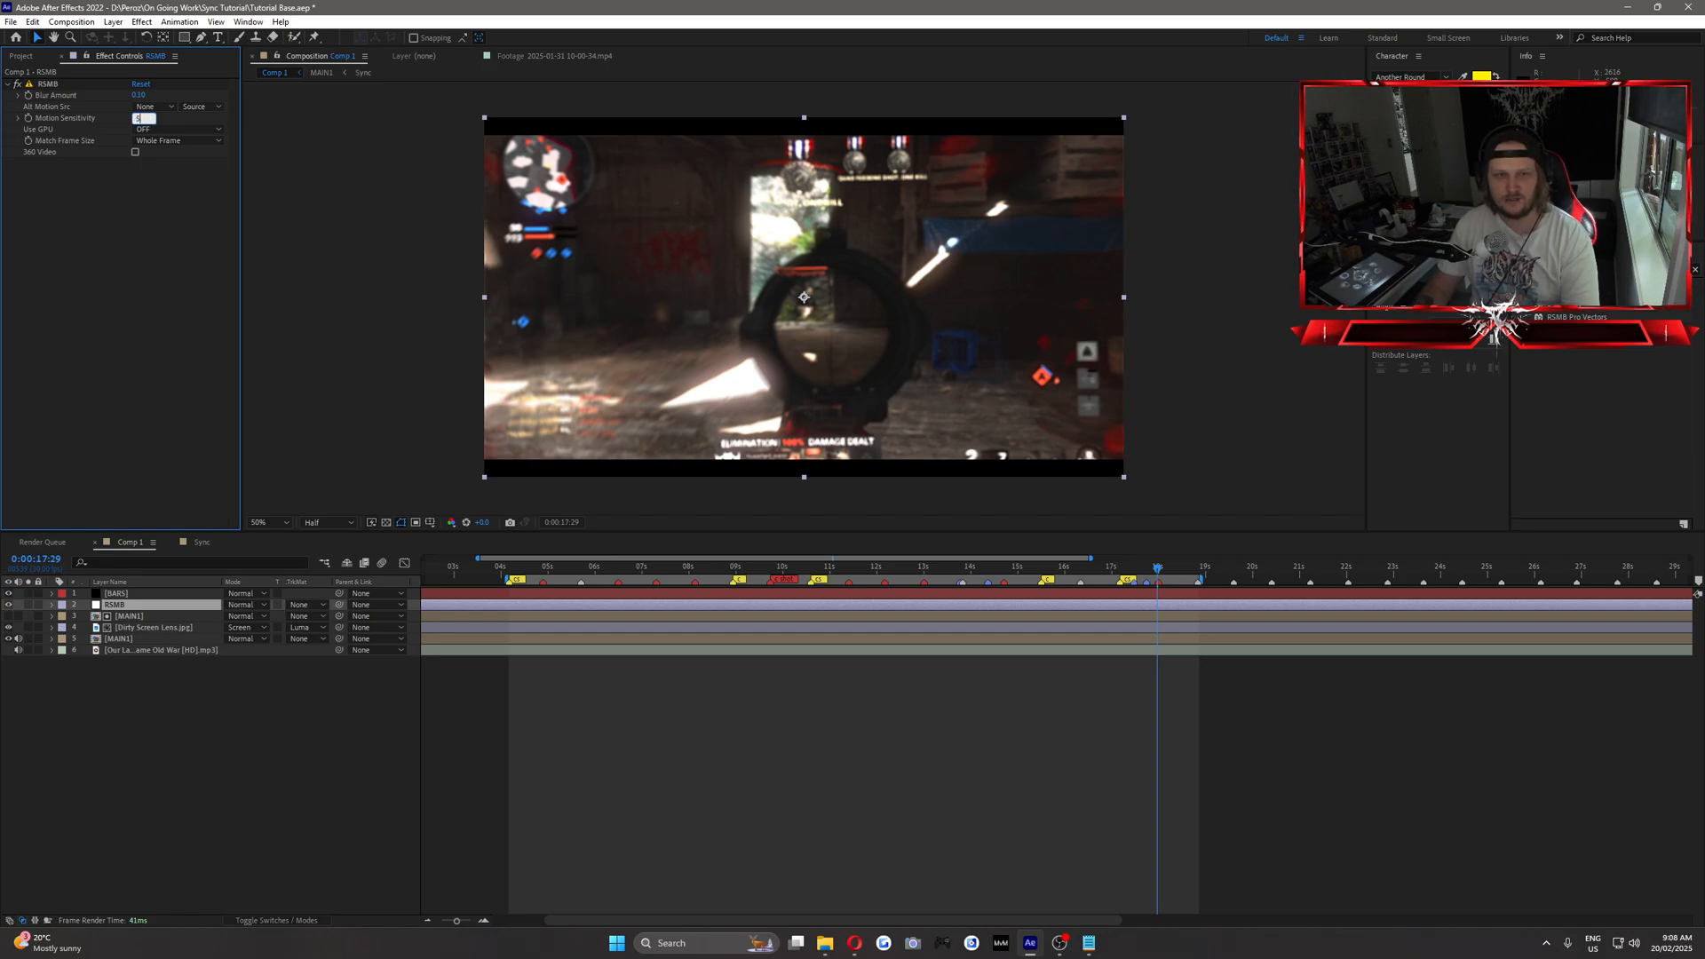
pyautogui.write('0')
pyautogui.click(182, 267)
# Preview the whole montage from the start of the work area at 0:00:04:05, then scrub back to its opening frames.
pyautogui.moveTo(522, 569)
pyautogui.mouseDown()
pyautogui.moveTo(800, 560)
pyautogui.moveTo(510, 573)
pyautogui.mouseUp()
pyautogui.click(444, 662)
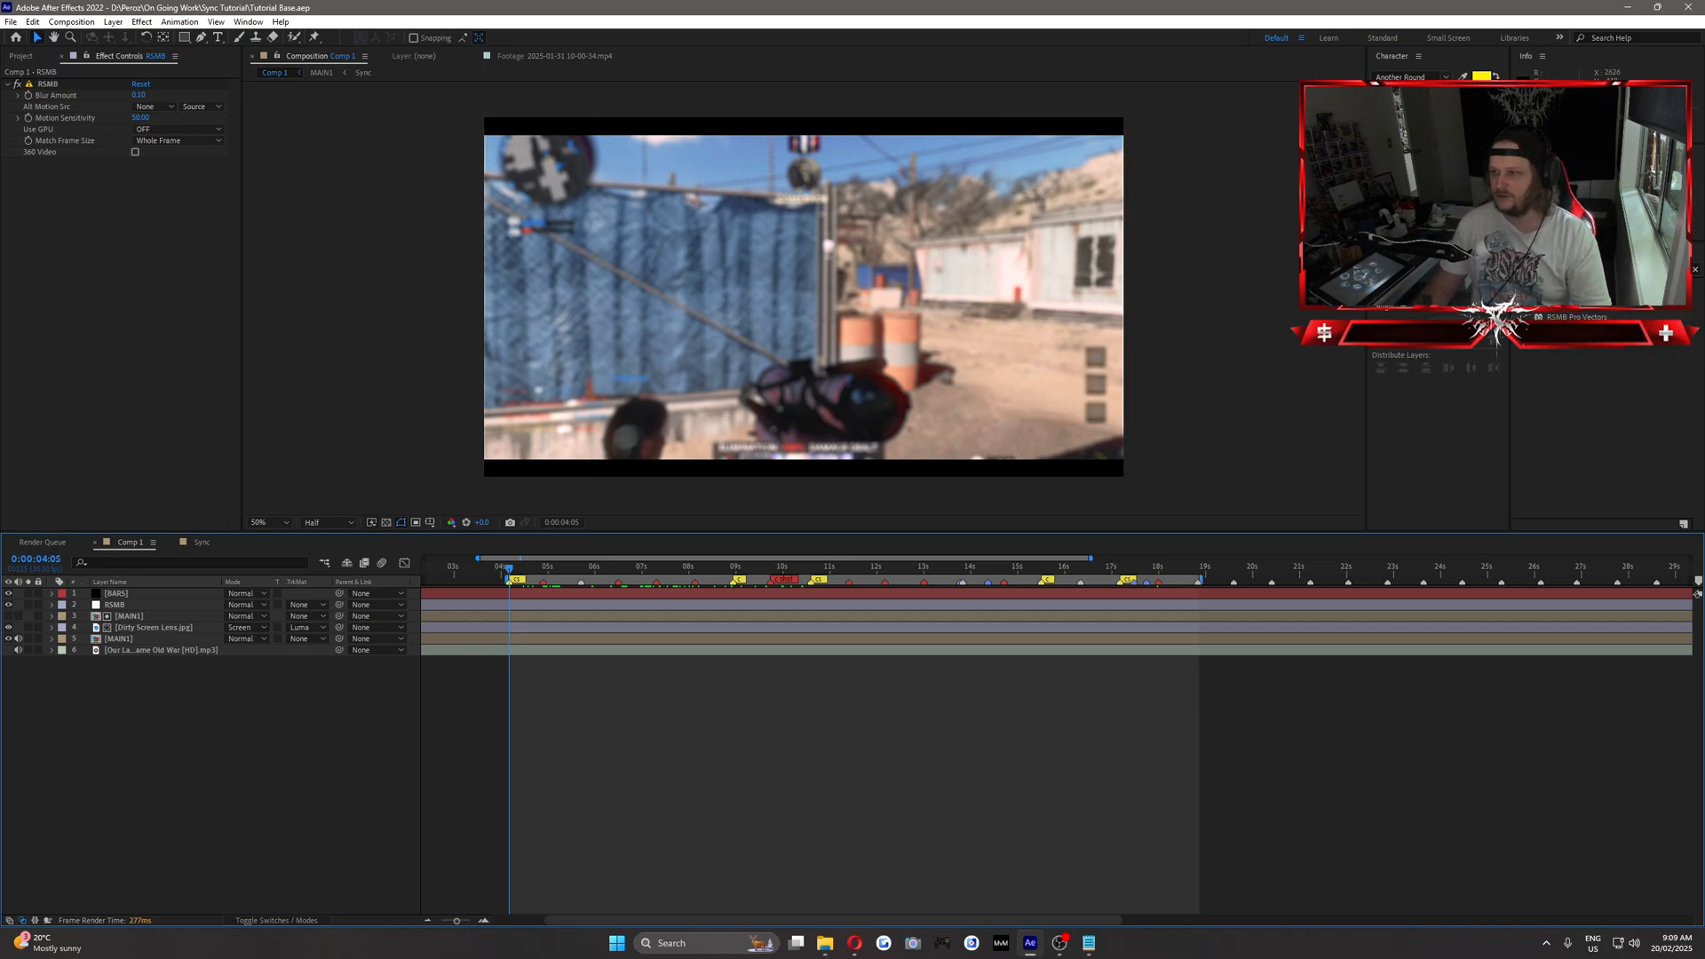
pyautogui.press('space')
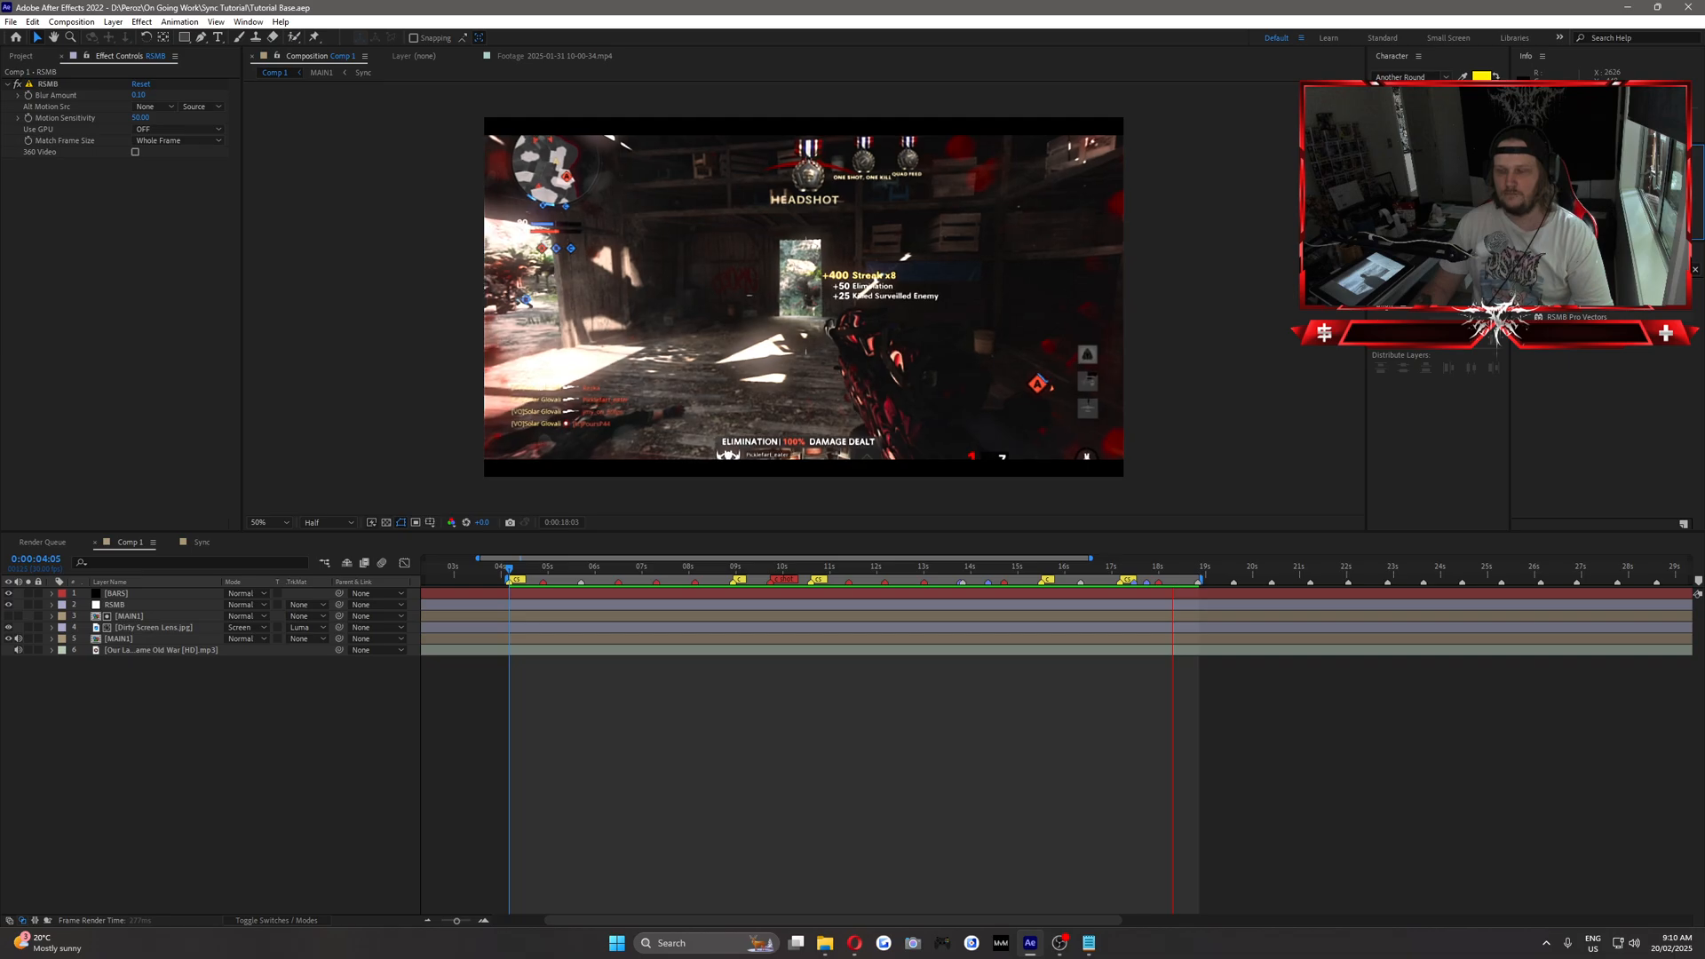
pyautogui.press('space')
pyautogui.moveTo(1077, 570); pyautogui.dragTo(520, 595)
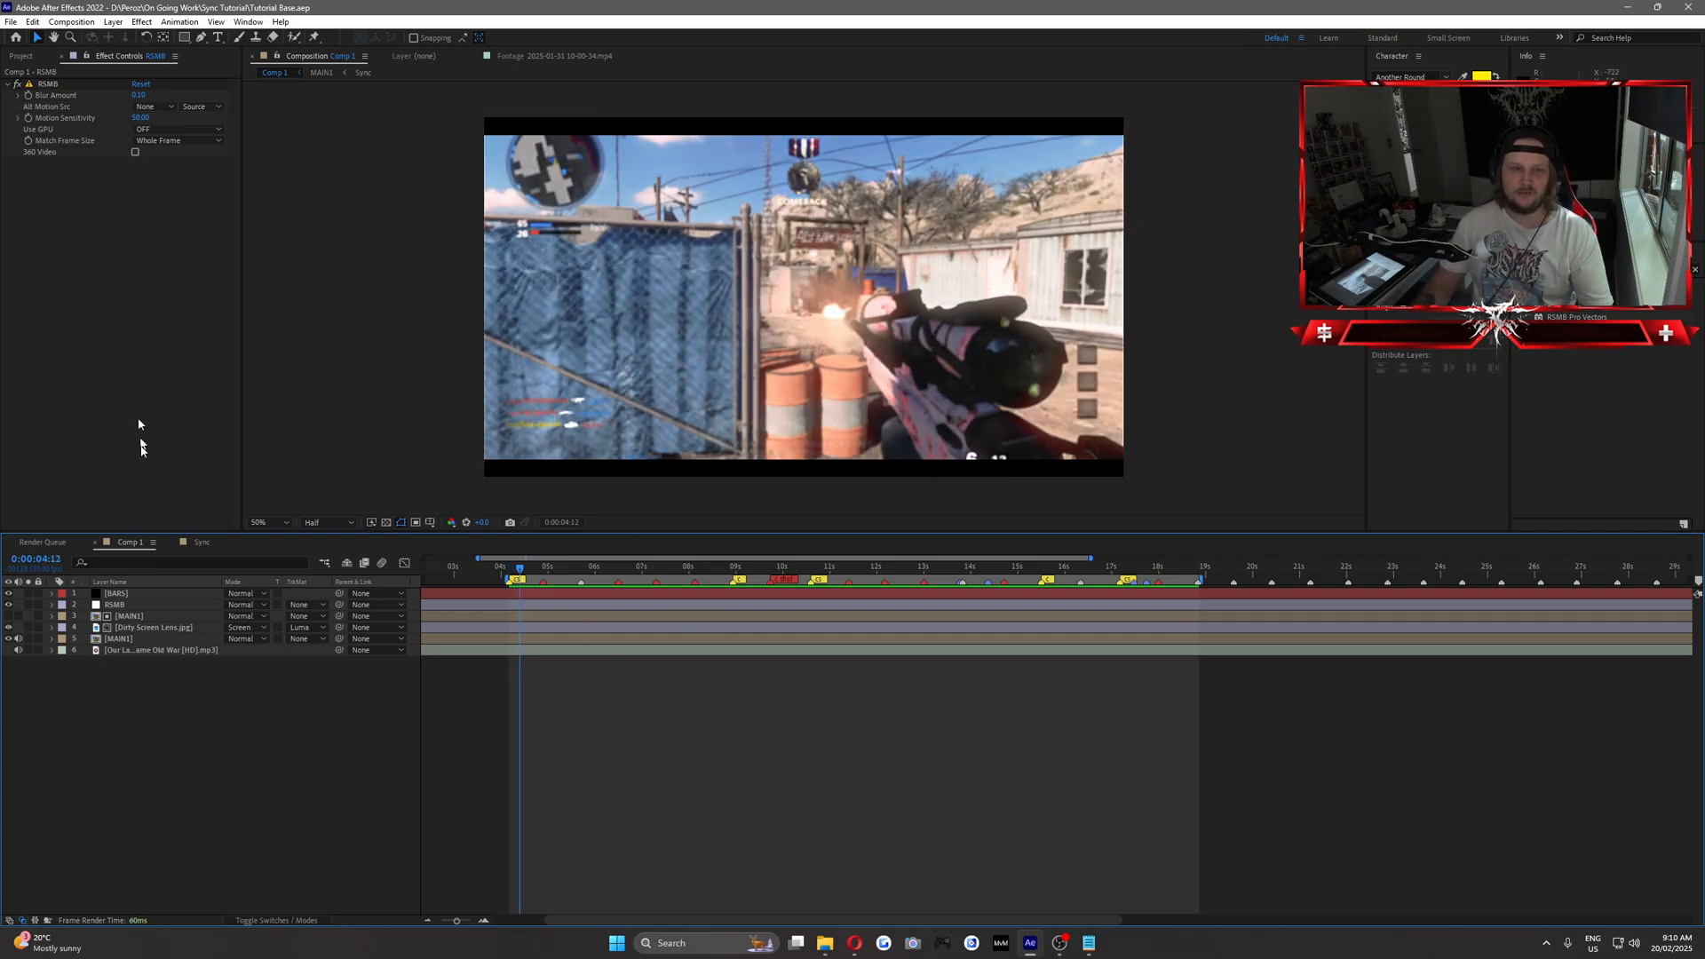